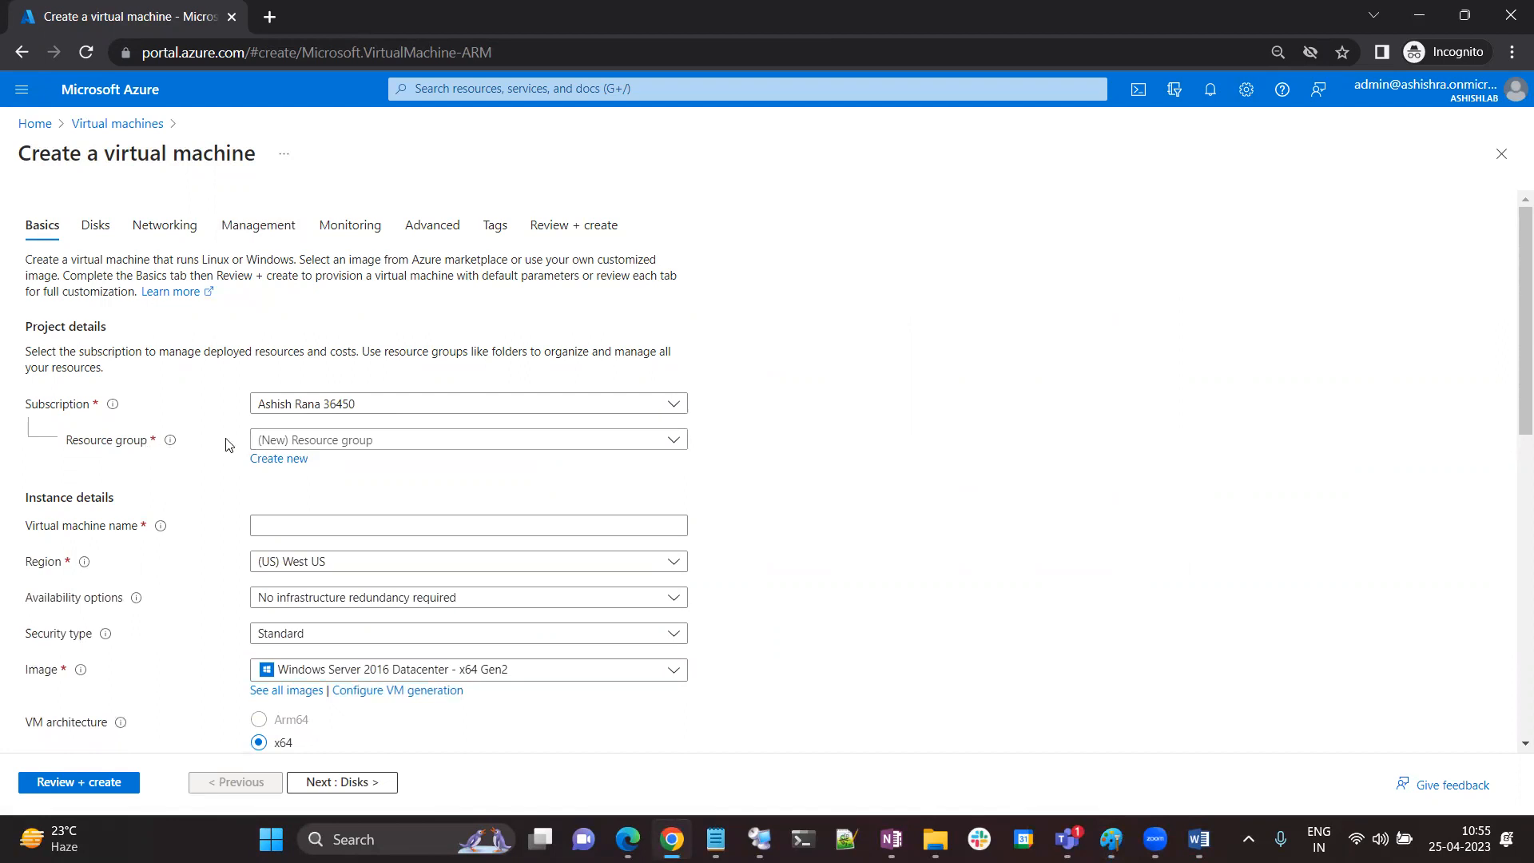
Create a new resource group named EastRG for the VM
click(278, 460)
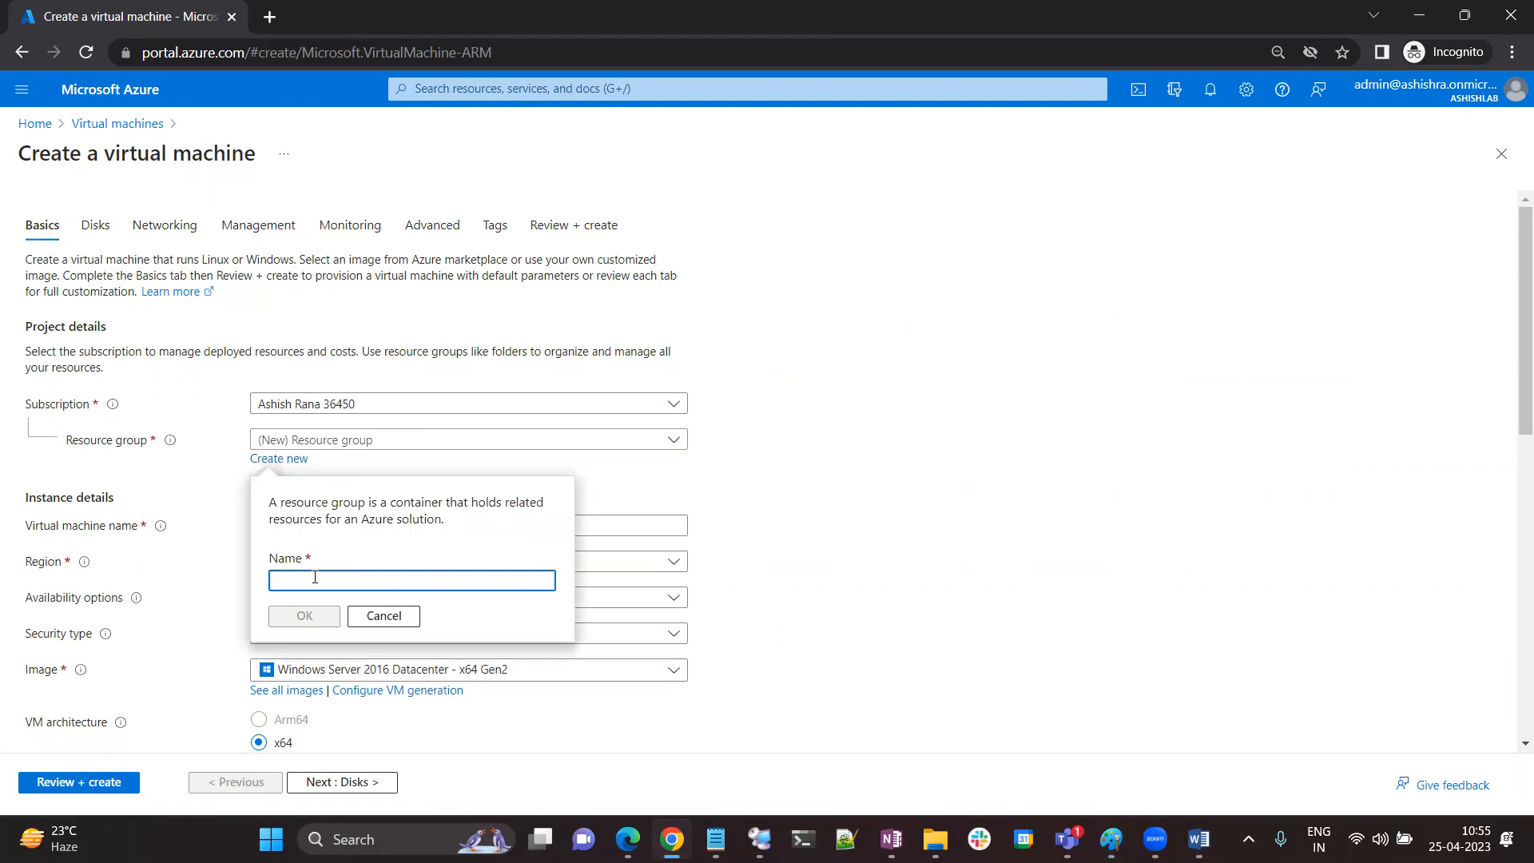
text(East)
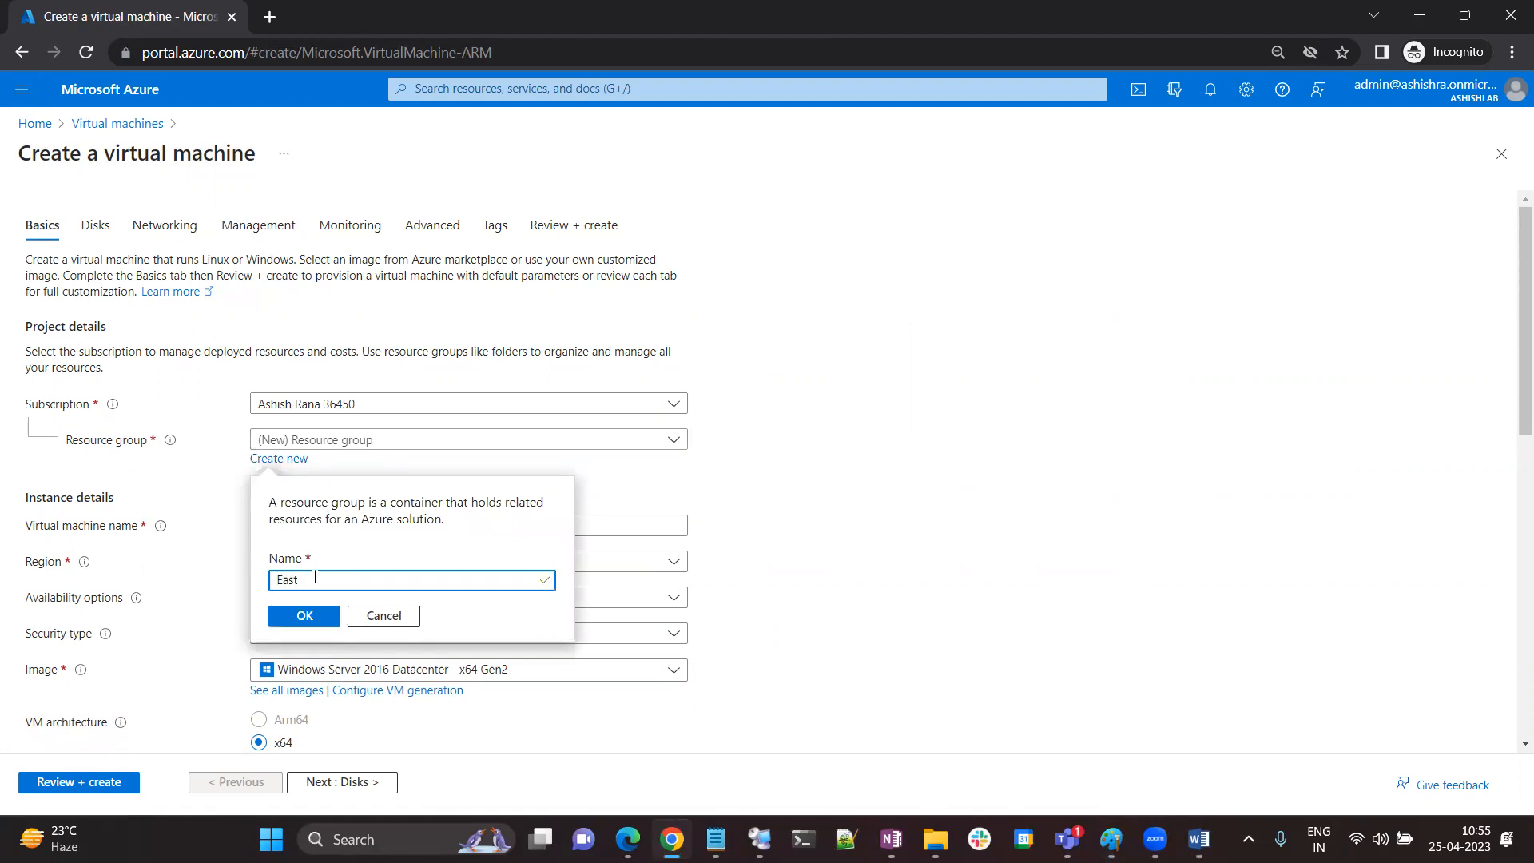
click(308, 621)
Enter SP1-Work as the VM name while checking the firewall network diagram
click(279, 527)
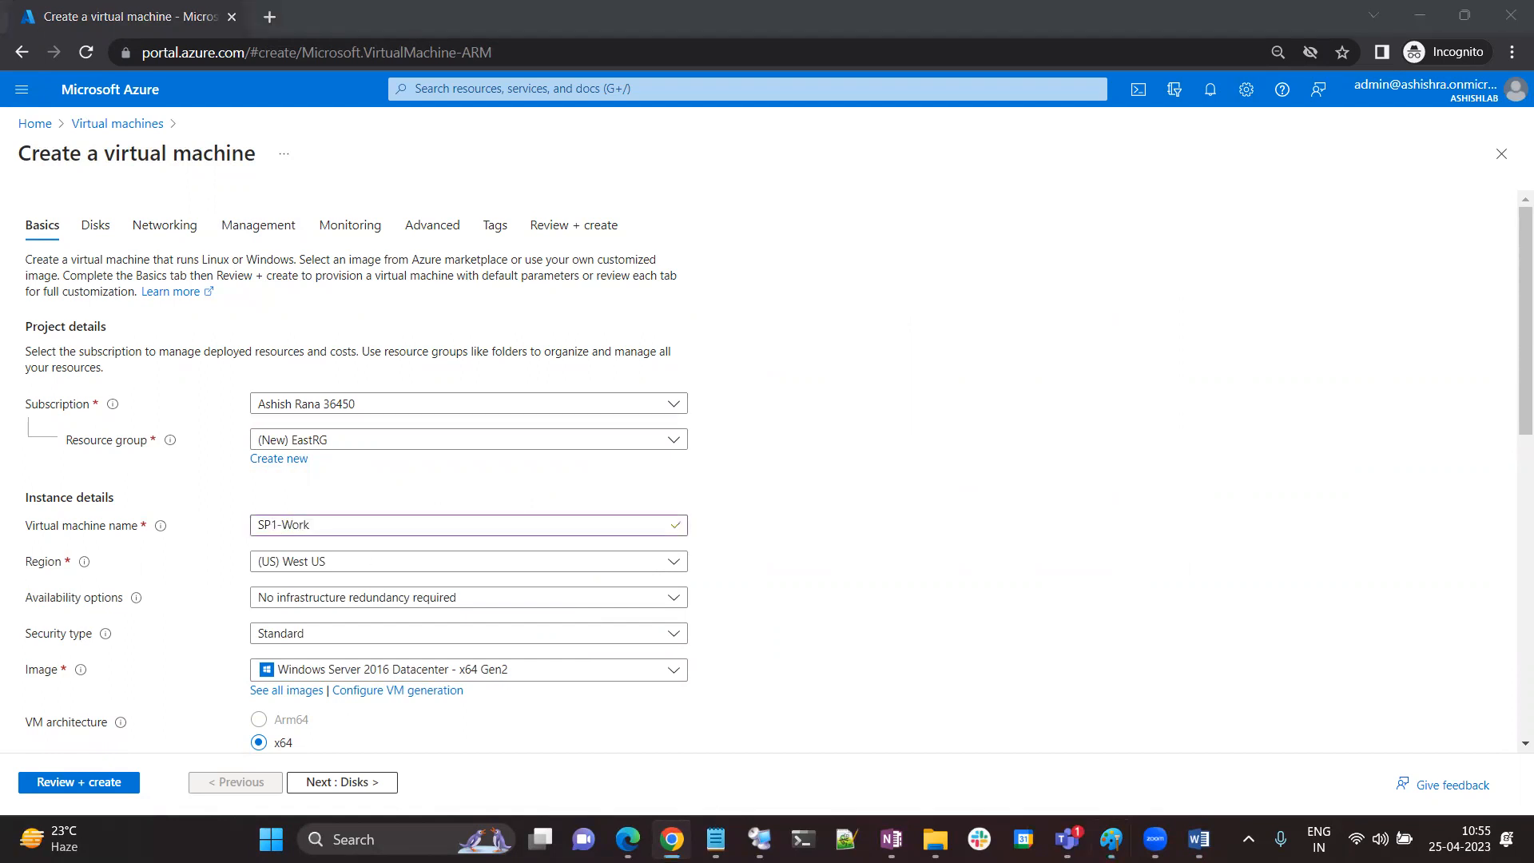
drag(0, 64, 439, 65)
double_click(439, 66)
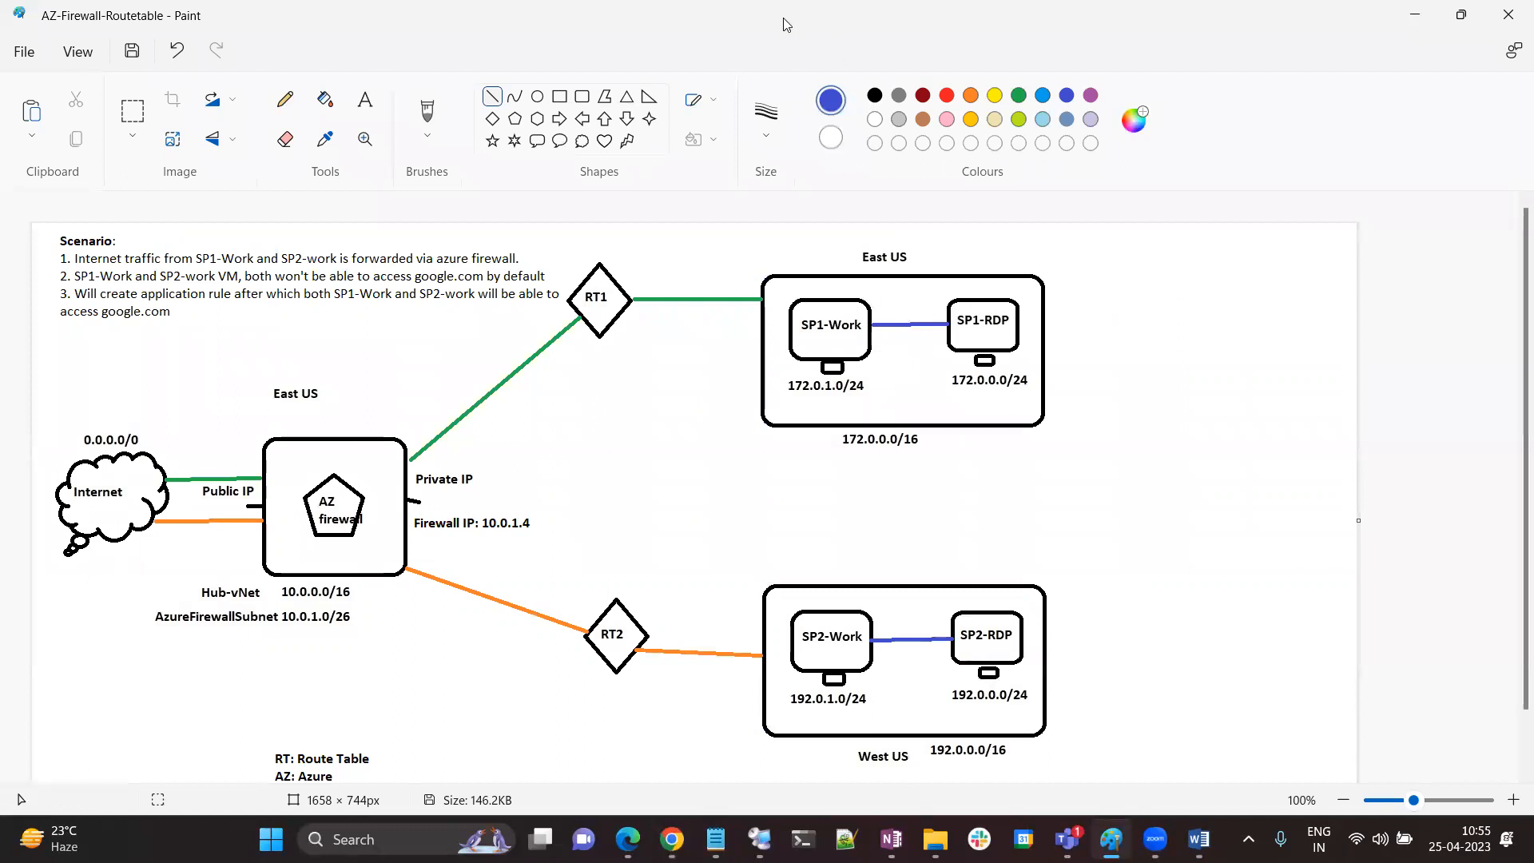
key(alt+Tab)
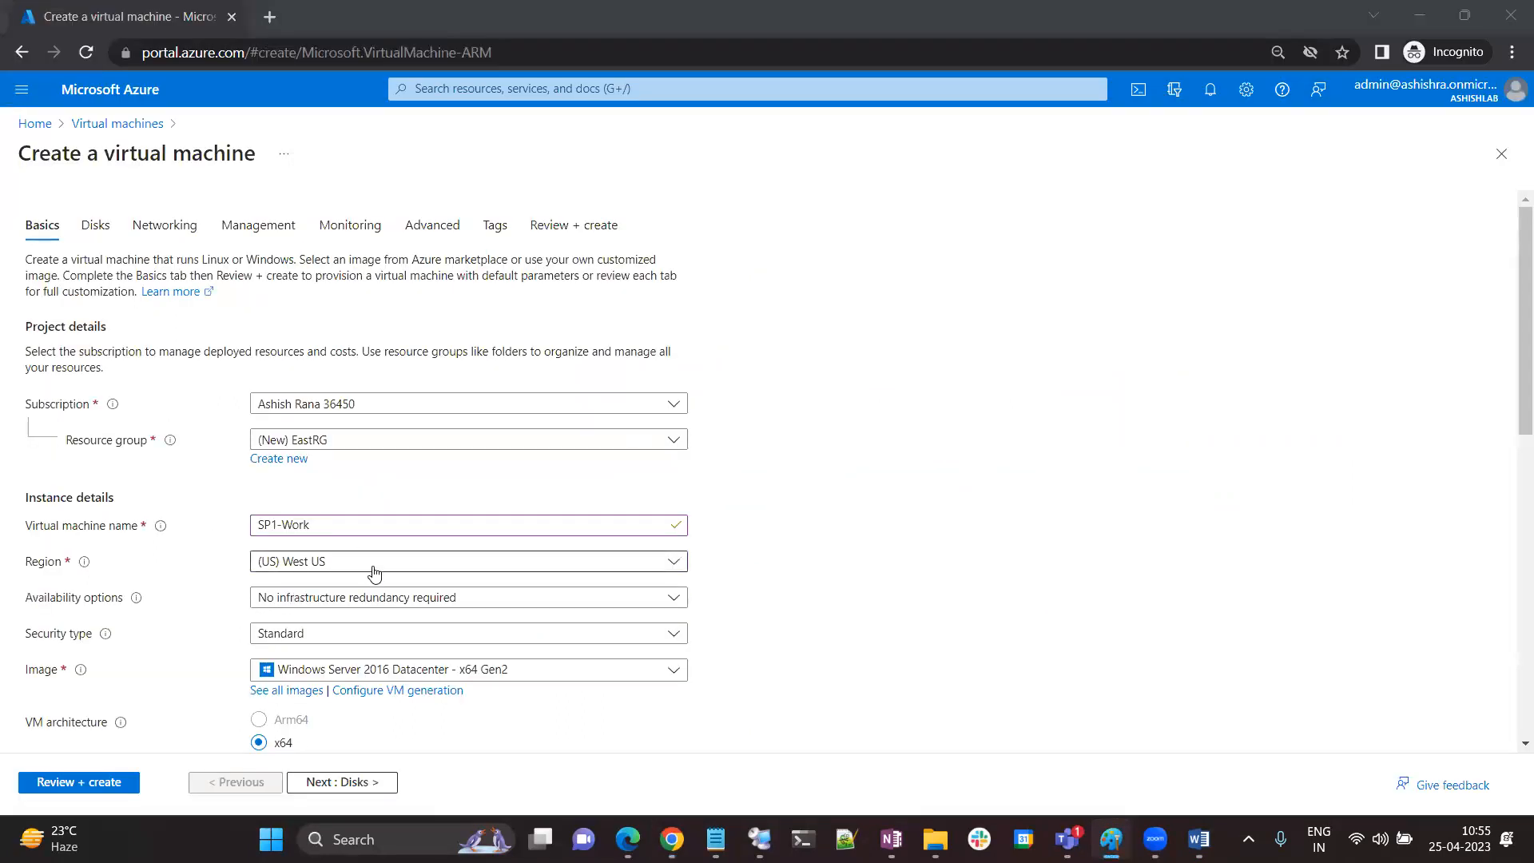
Set the VM region to (US) East US
click(332, 564)
text(east)
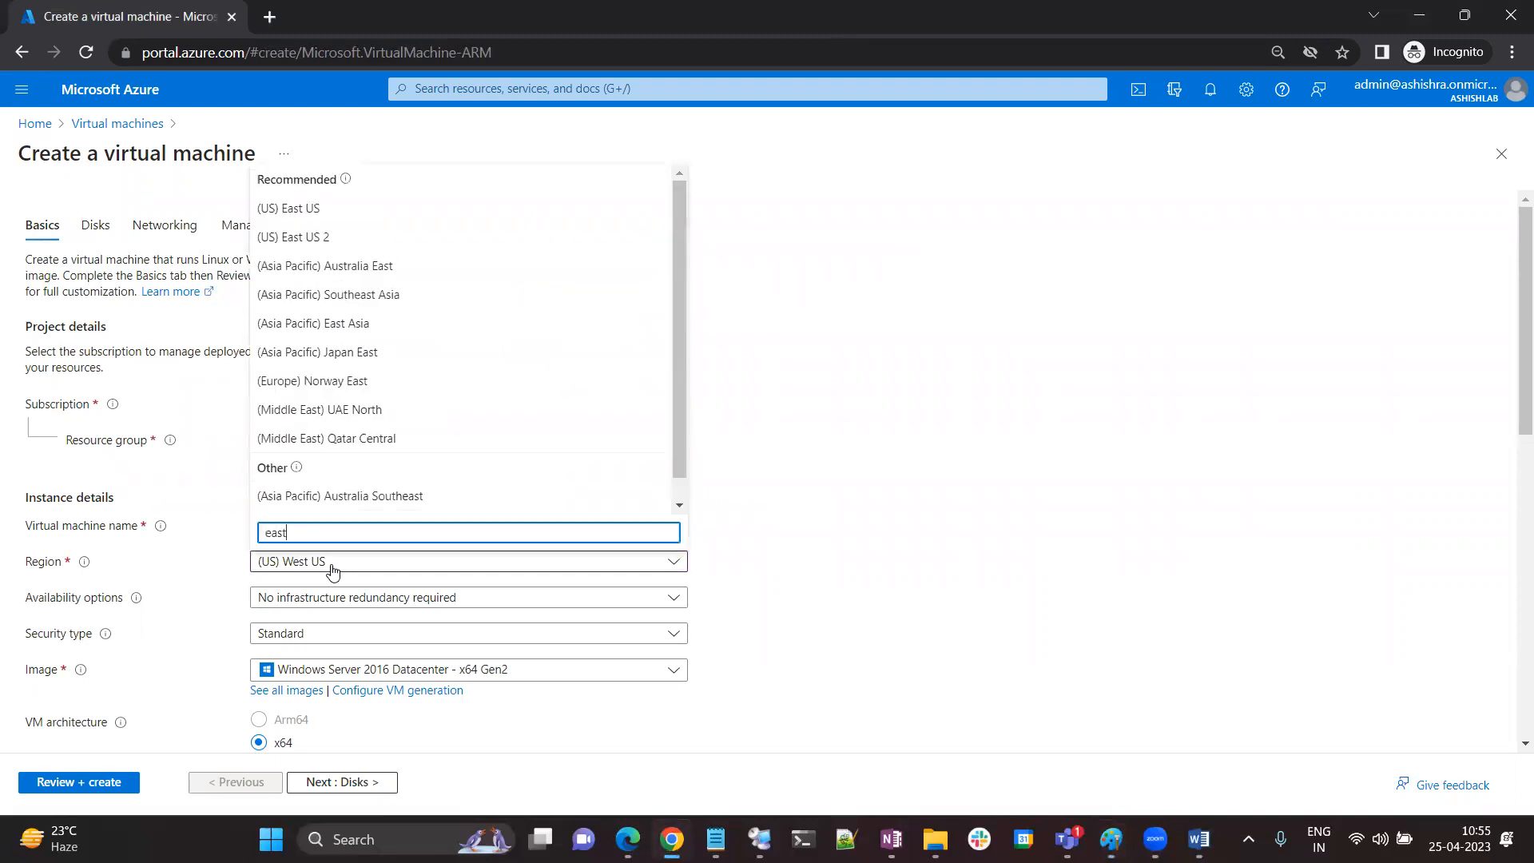
click(311, 209)
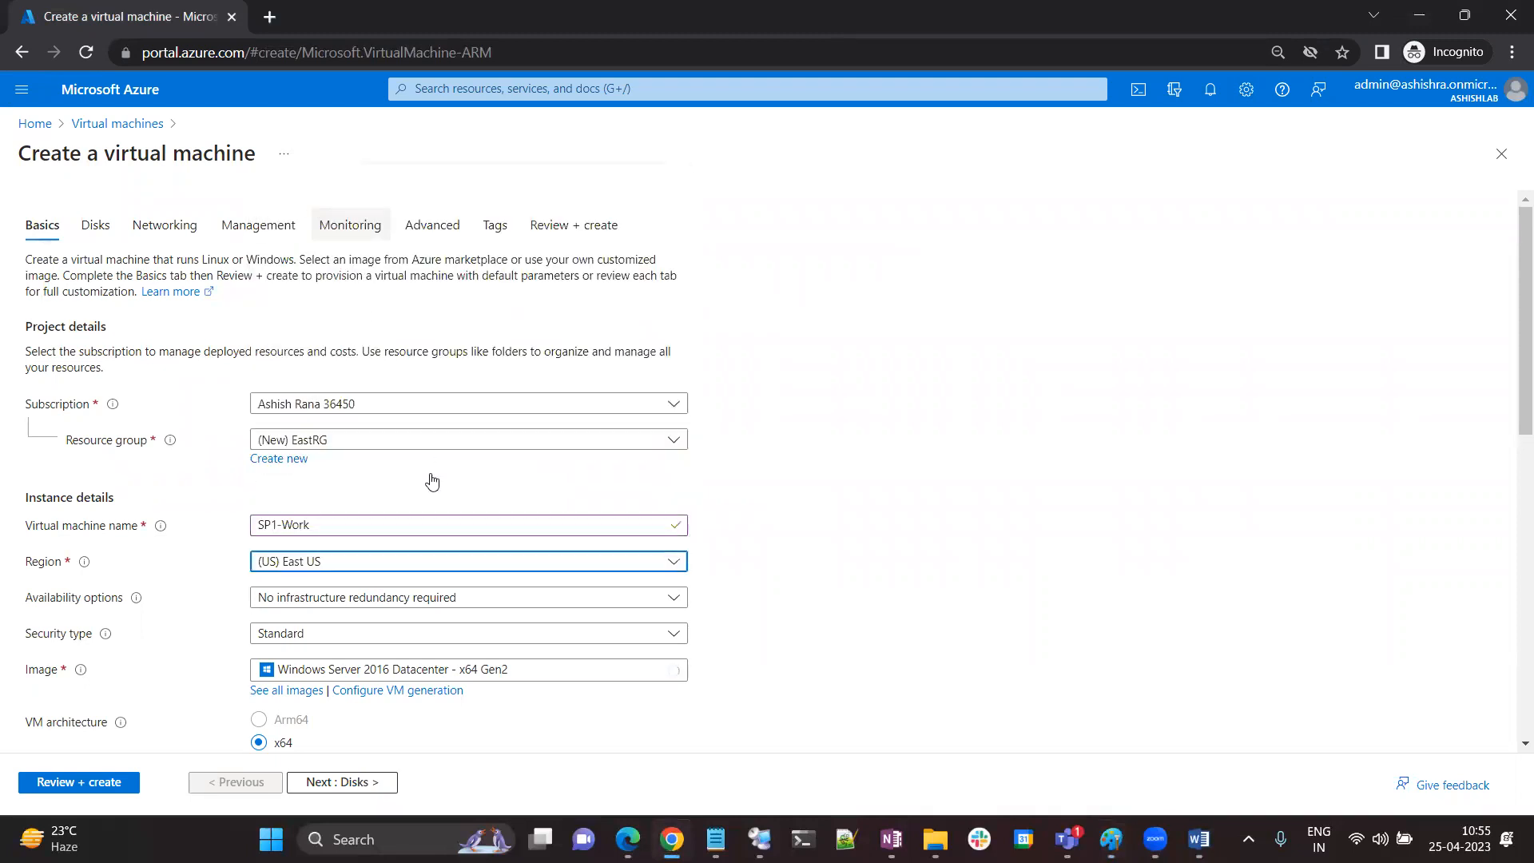
scroll(426, 462, down, 3)
Enter the administrator username, a password and its matching confirmation
scroll(330, 632, down, 3)
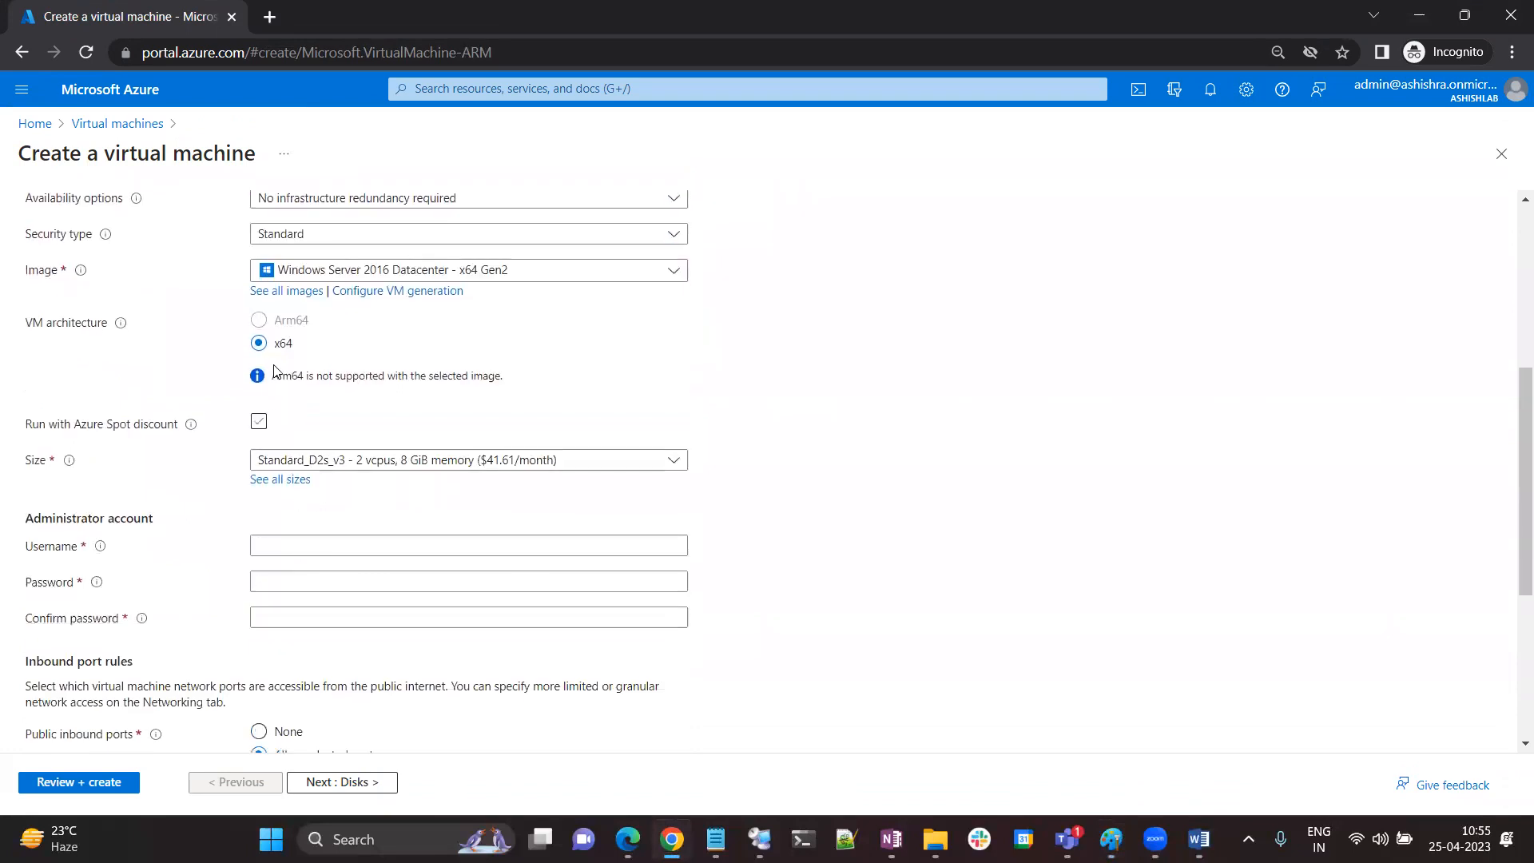
click(291, 543)
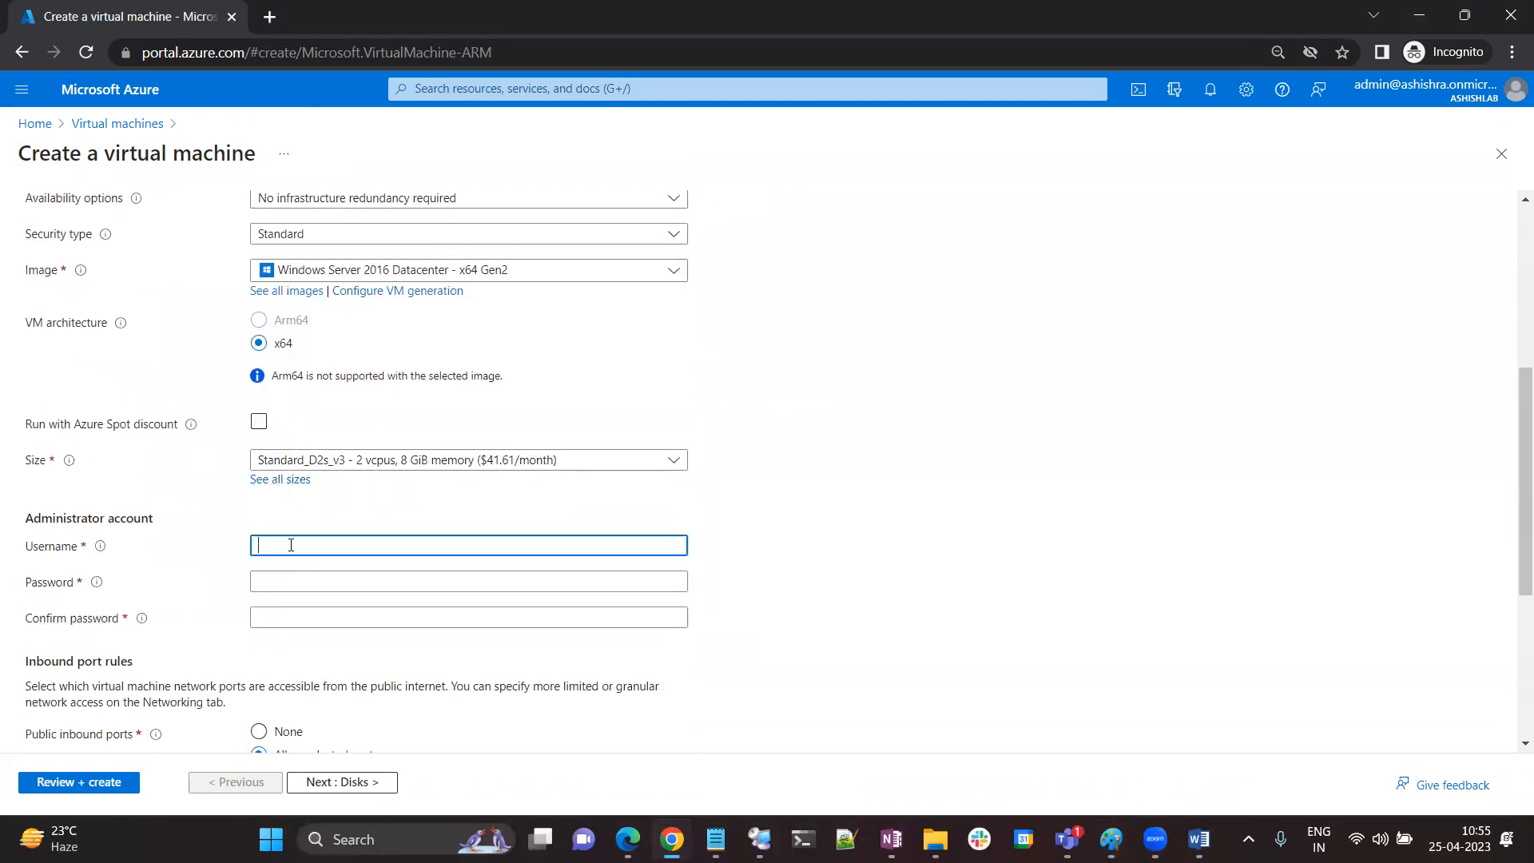
key(Tab)
text(••••••)
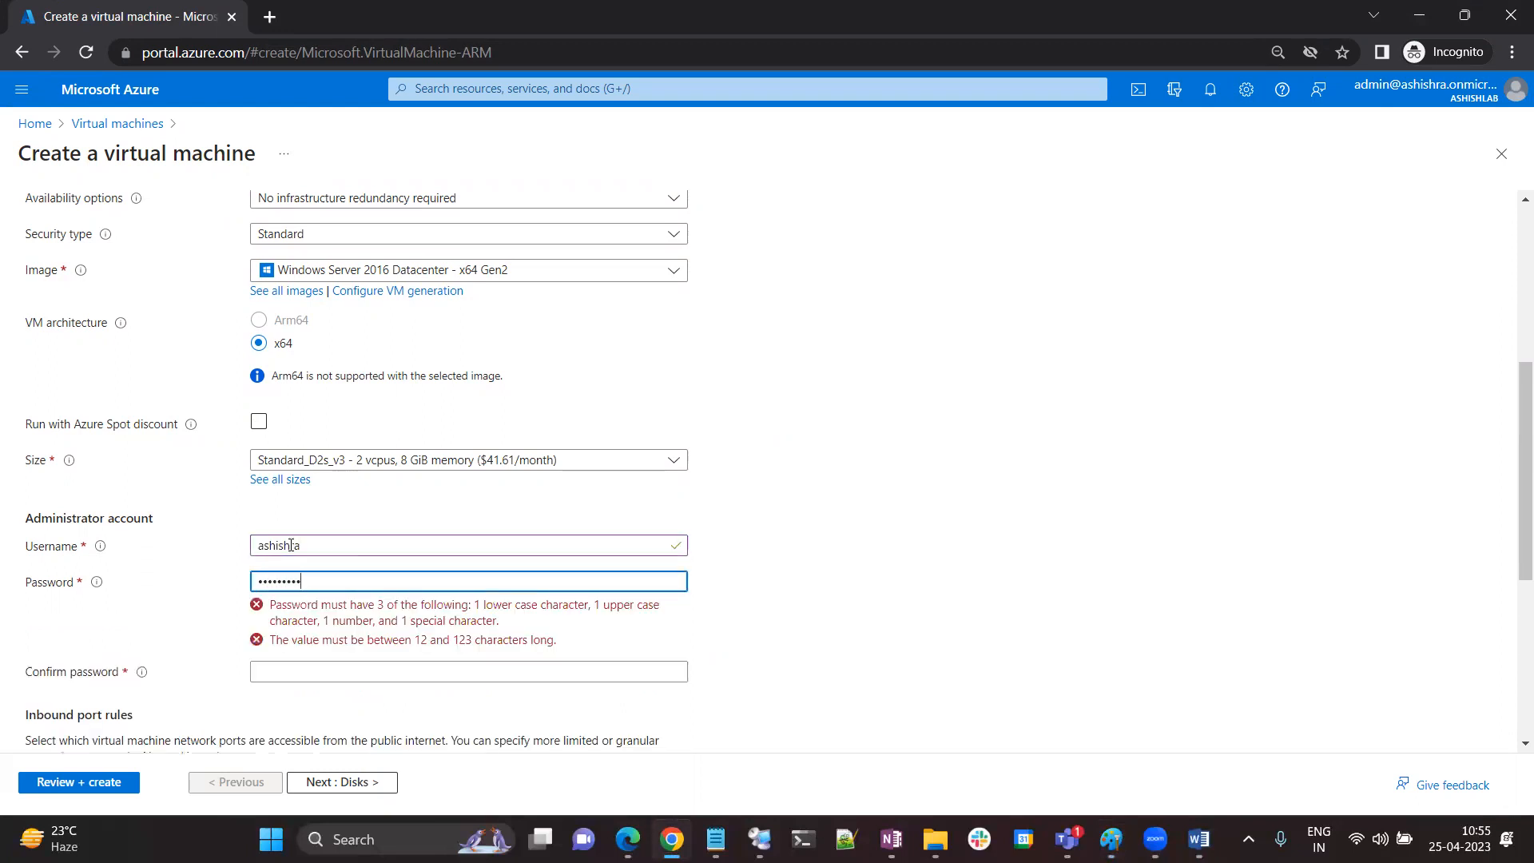
key(Tab)
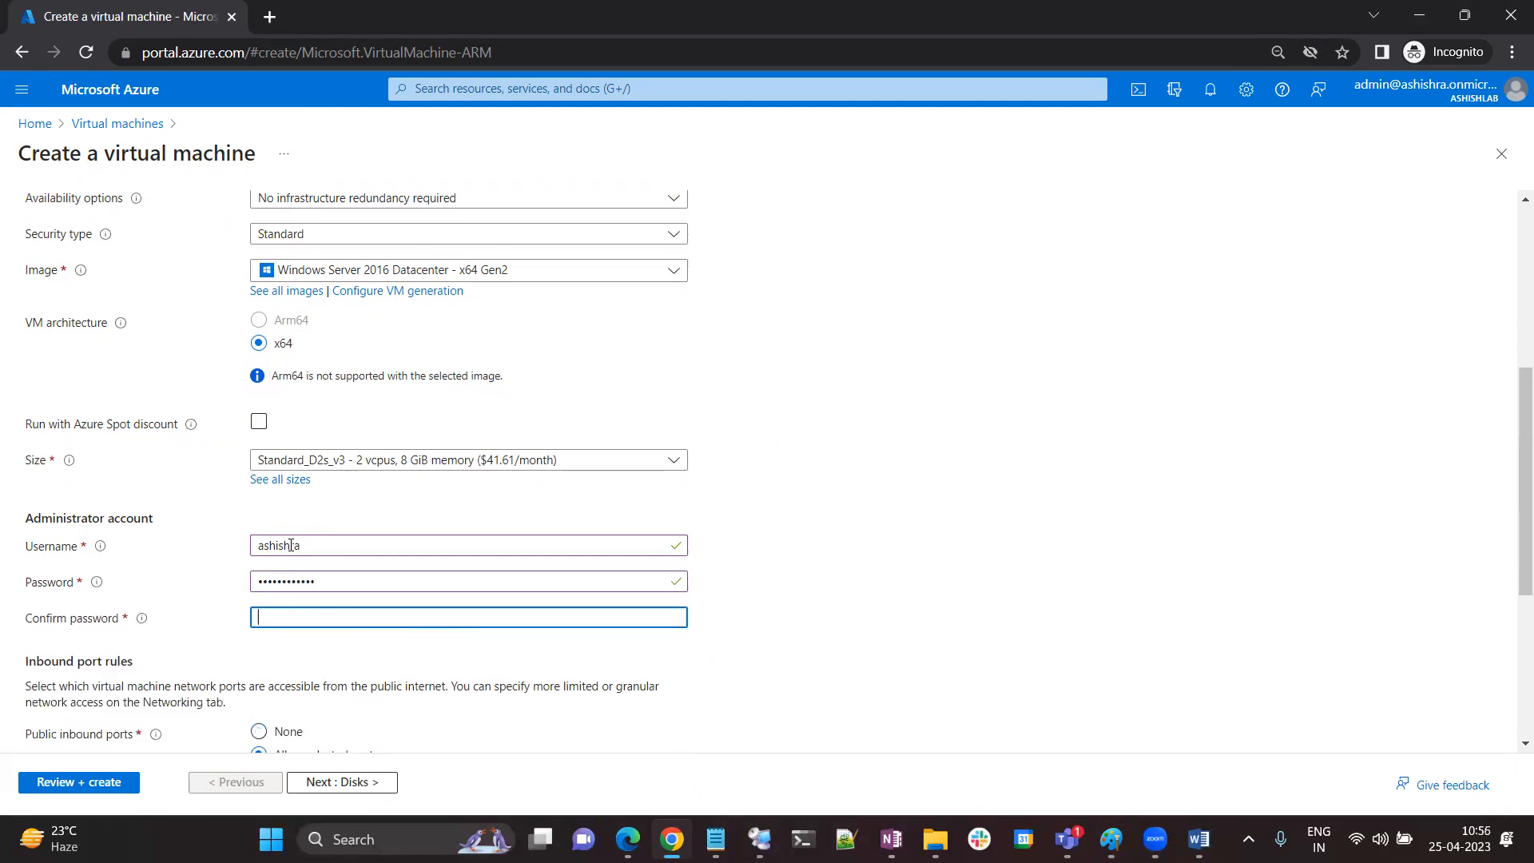
text(••••••)
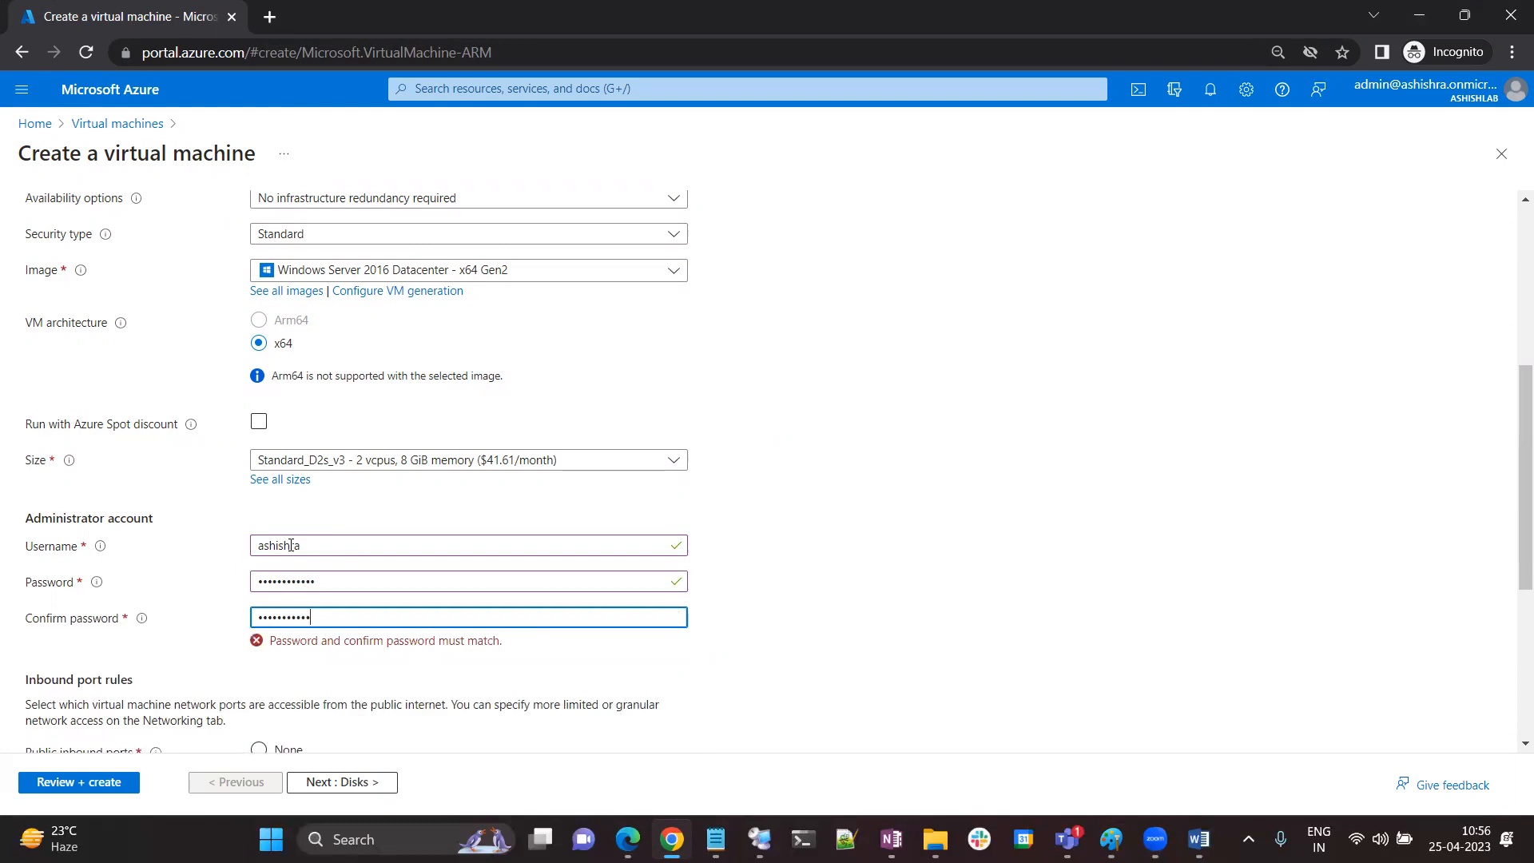
Set Public inbound ports to None and bring up the network diagram in Paint
scroll(236, 457, down, 4)
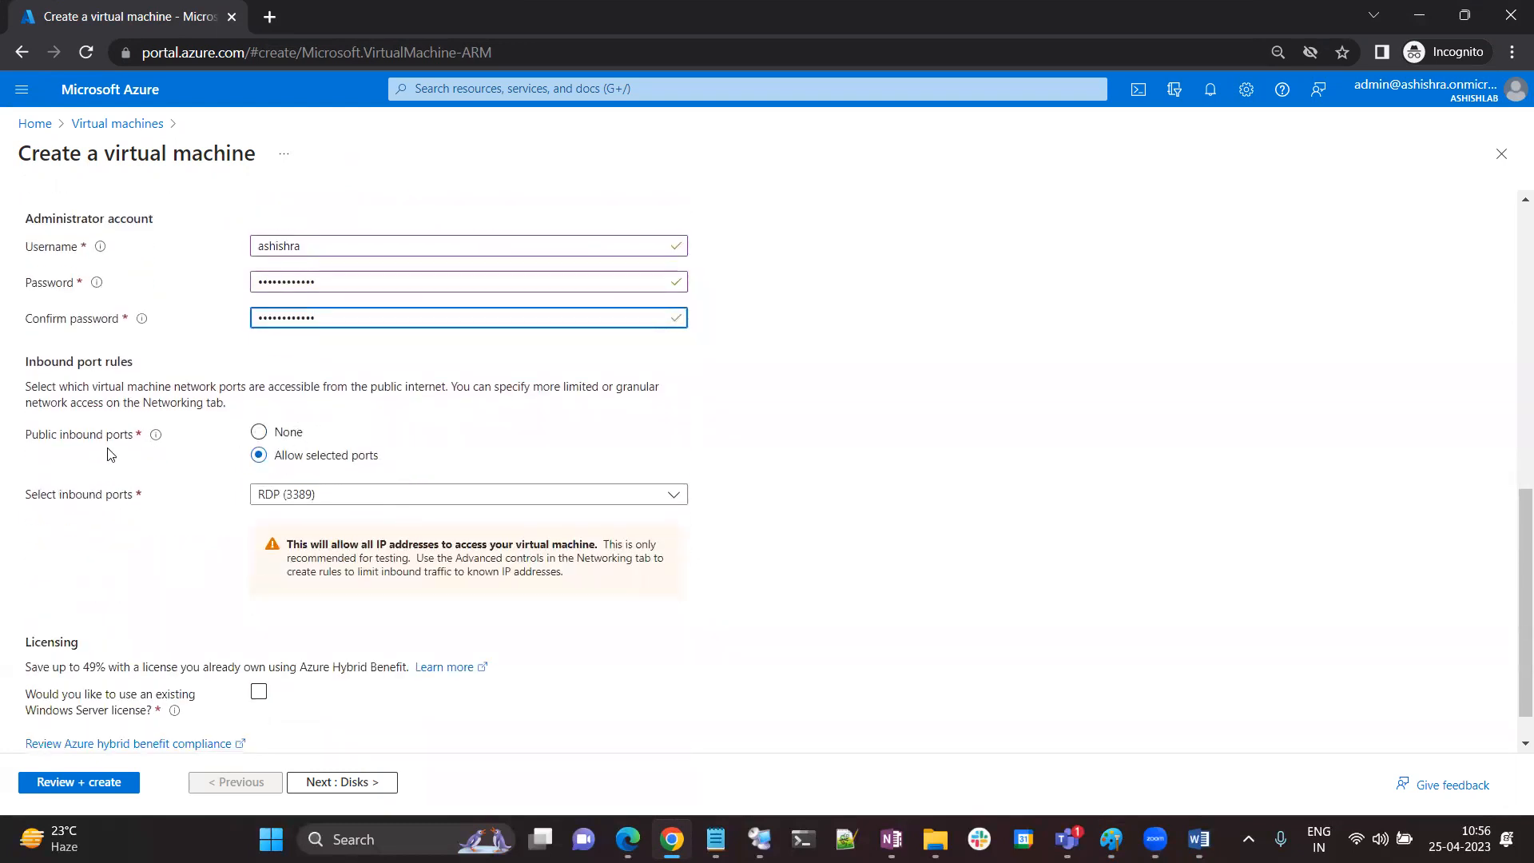
click(259, 432)
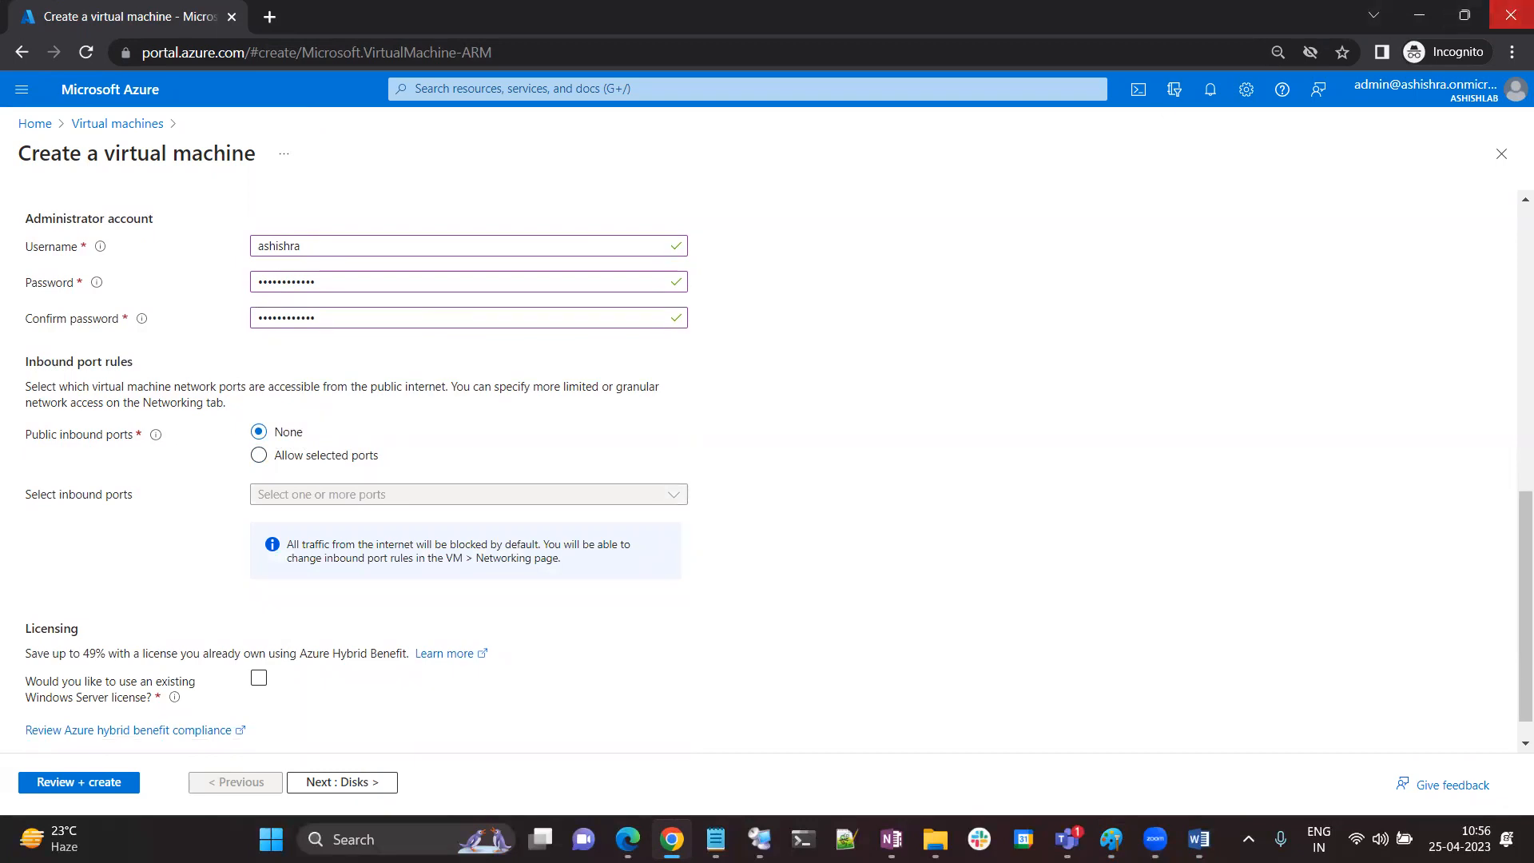
click(1111, 839)
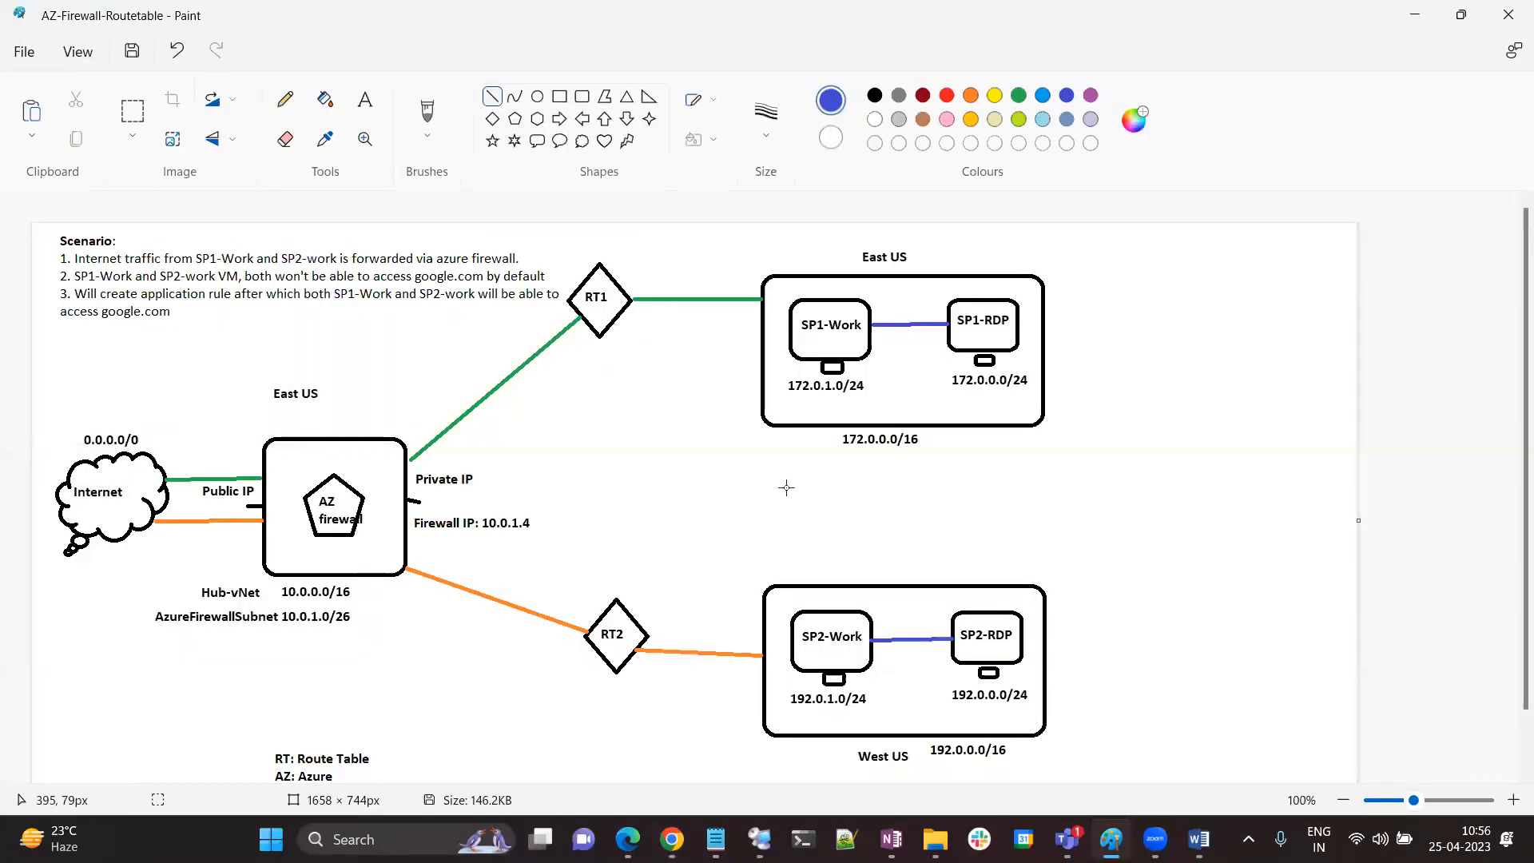
Add green 'Public IP' text labels above SP1-RDP and SP2-RDP on the diagram
click(365, 99)
click(1019, 322)
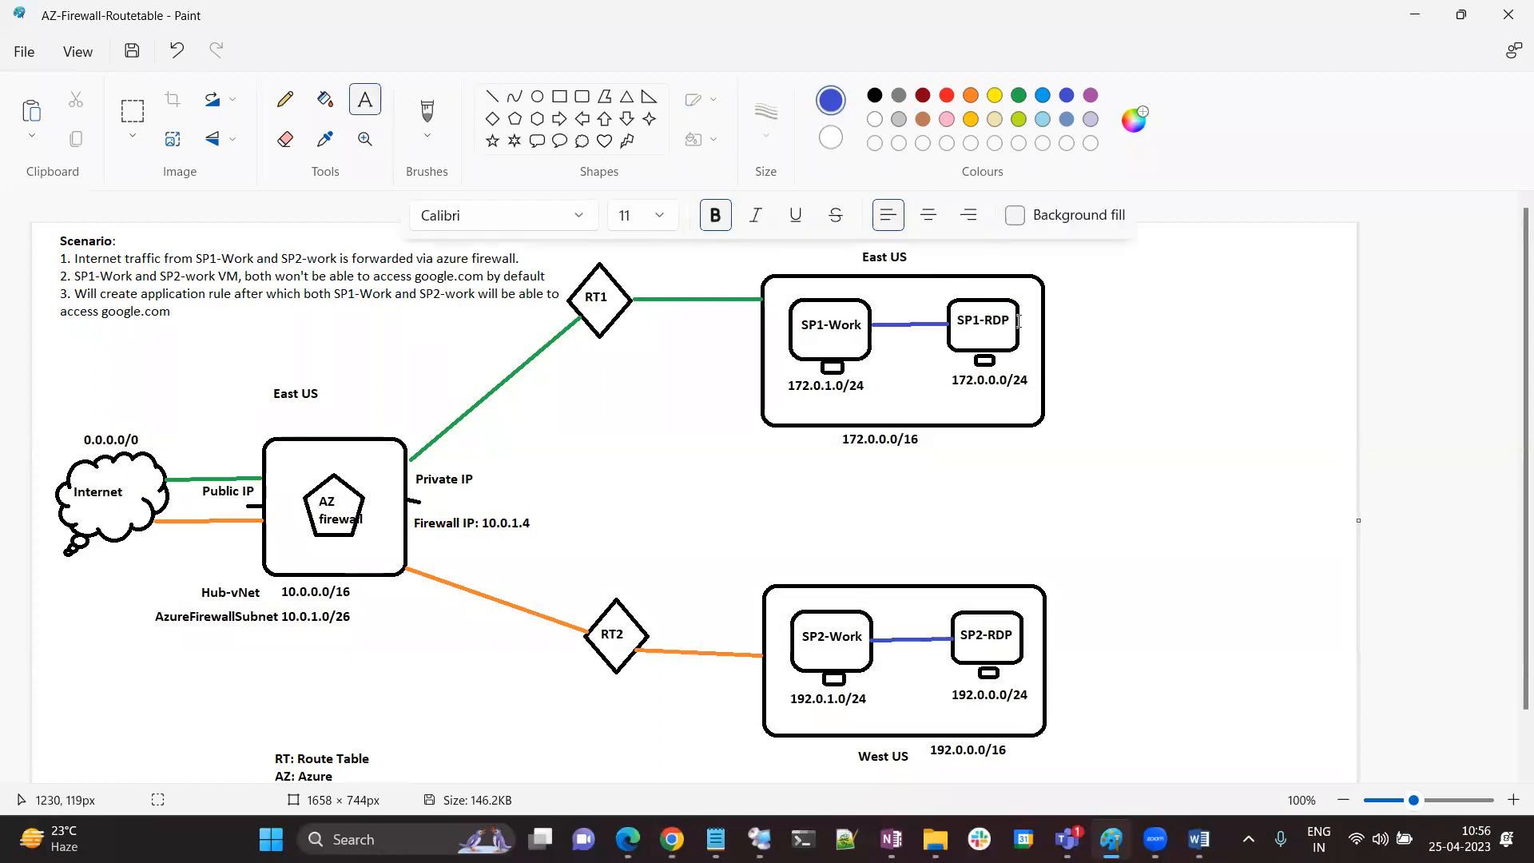
click(952, 285)
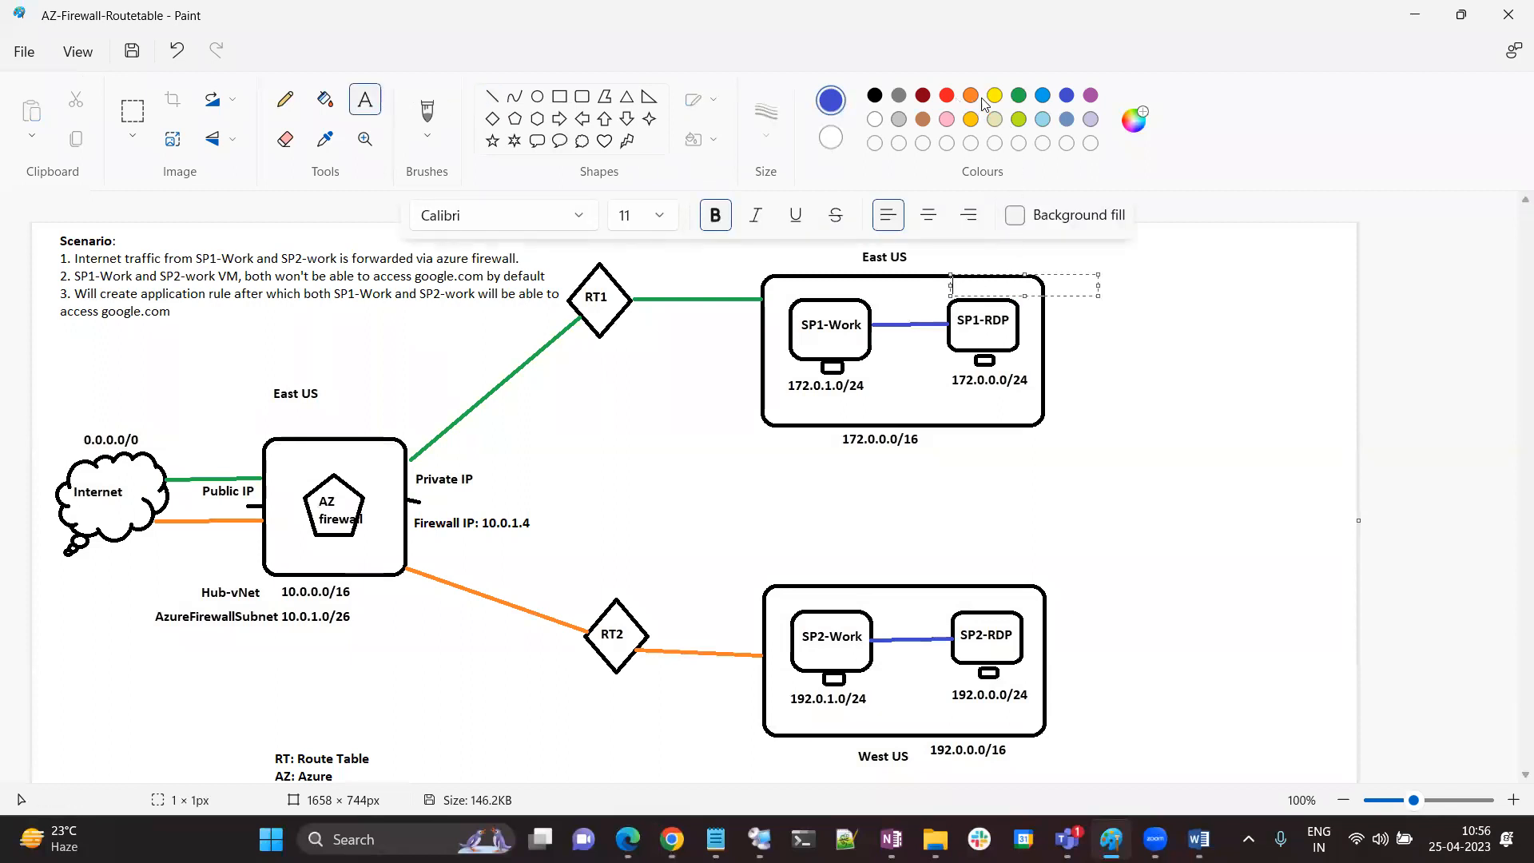
click(1019, 95)
text(Public IP)
click(956, 600)
click(956, 600)
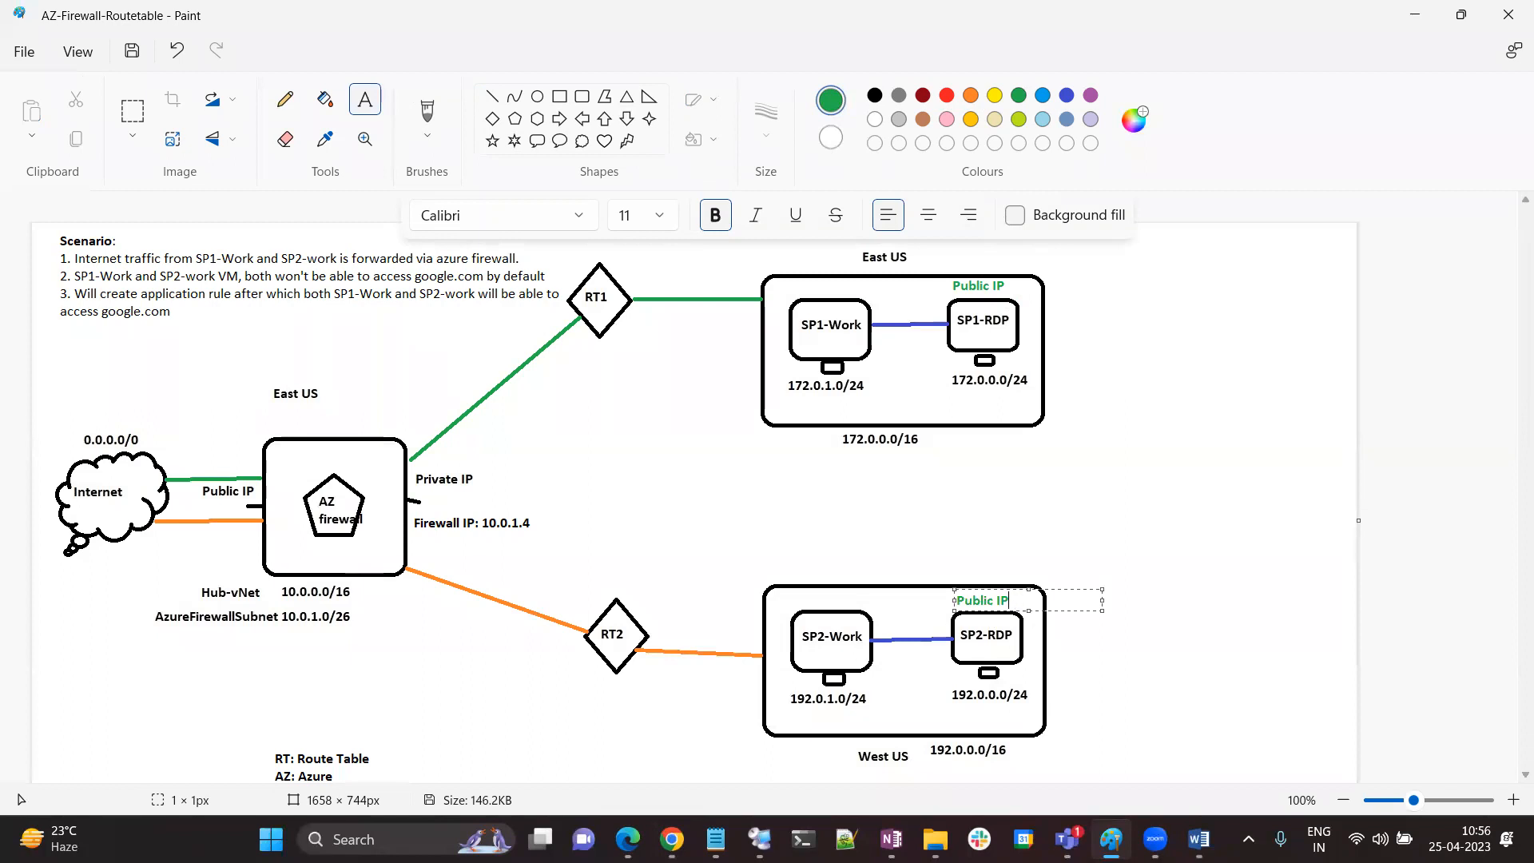
click(1287, 451)
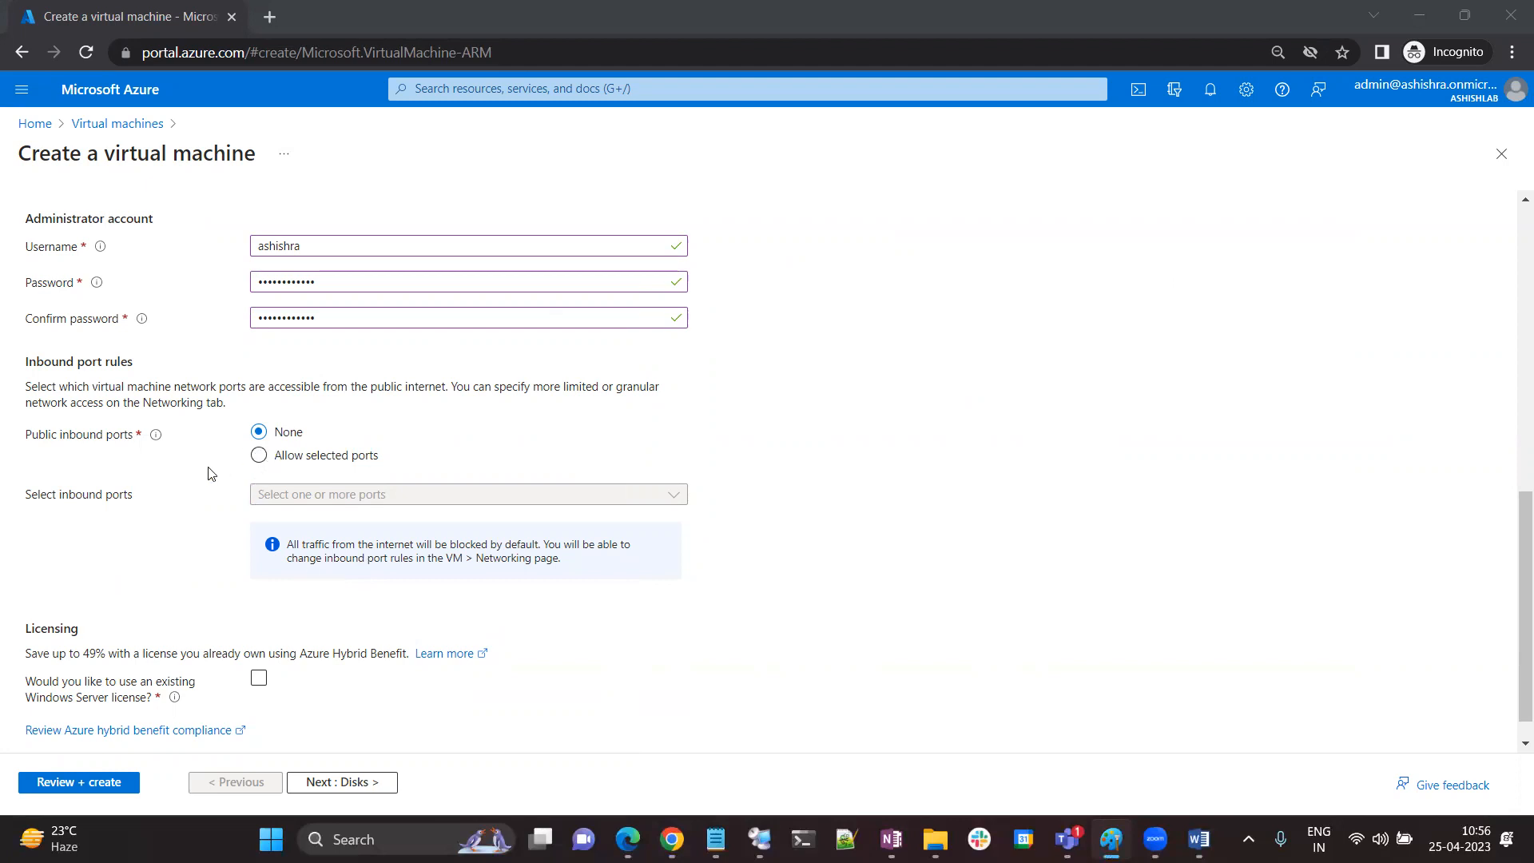
Start a new virtual network SP1-vNet with address space 172.0.0.0/16 instead of 10.0.0.0/16
scroll(320, 719, down, 1)
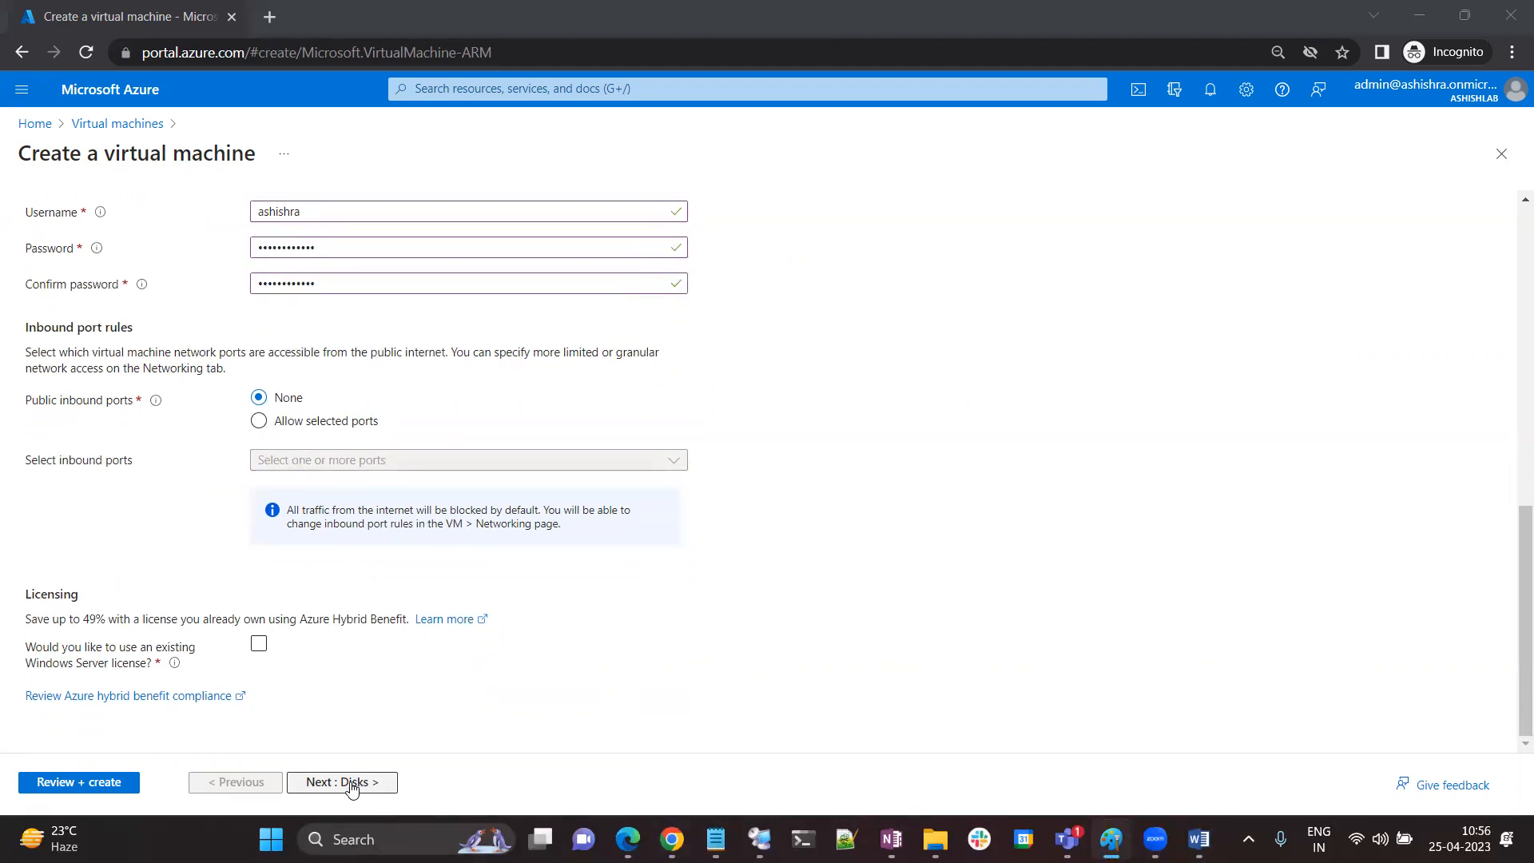
click(351, 781)
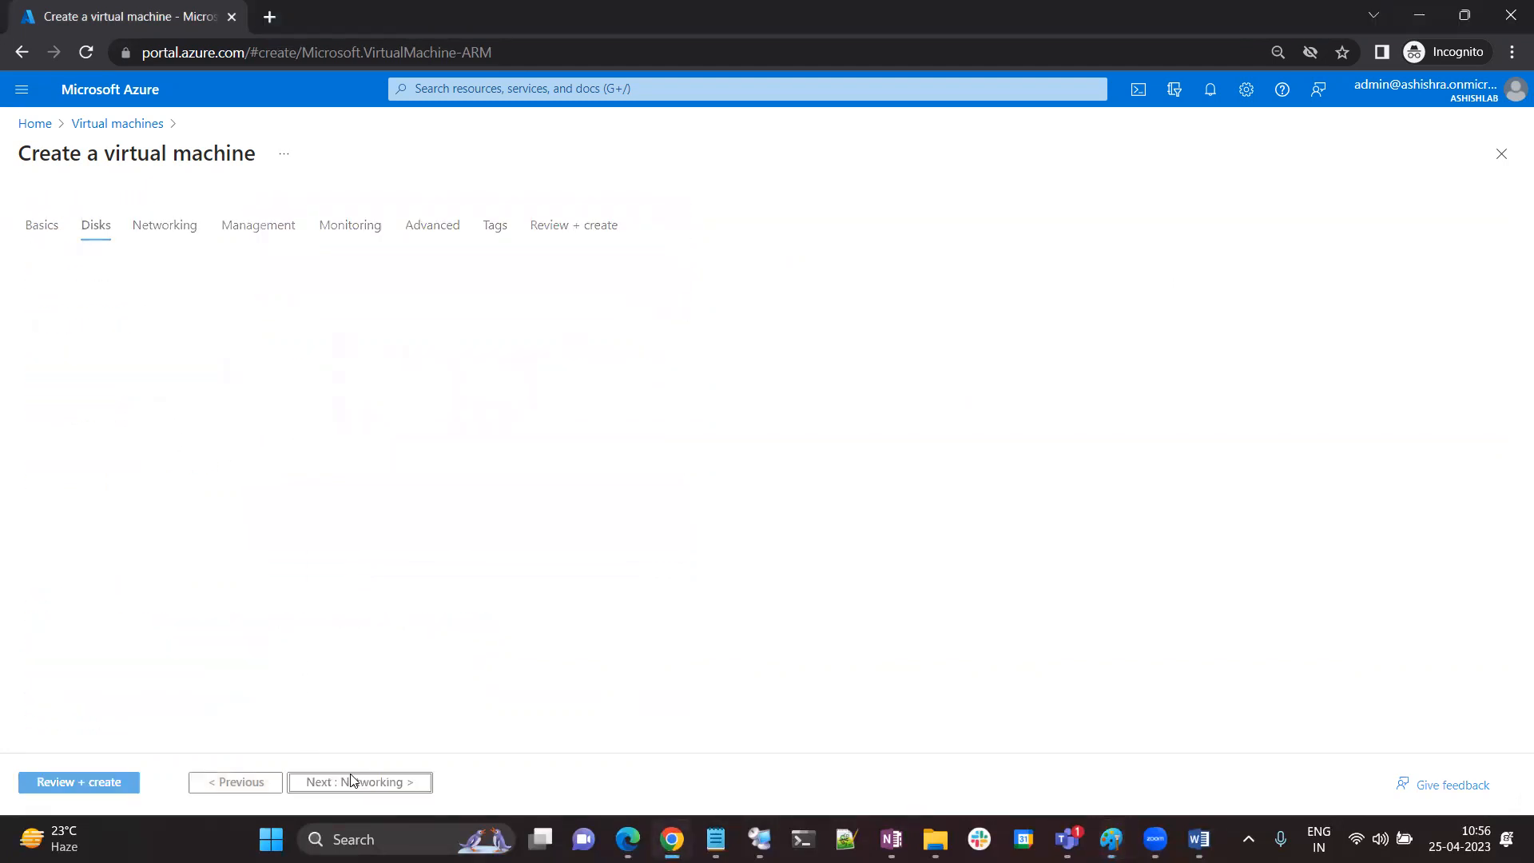
click(165, 227)
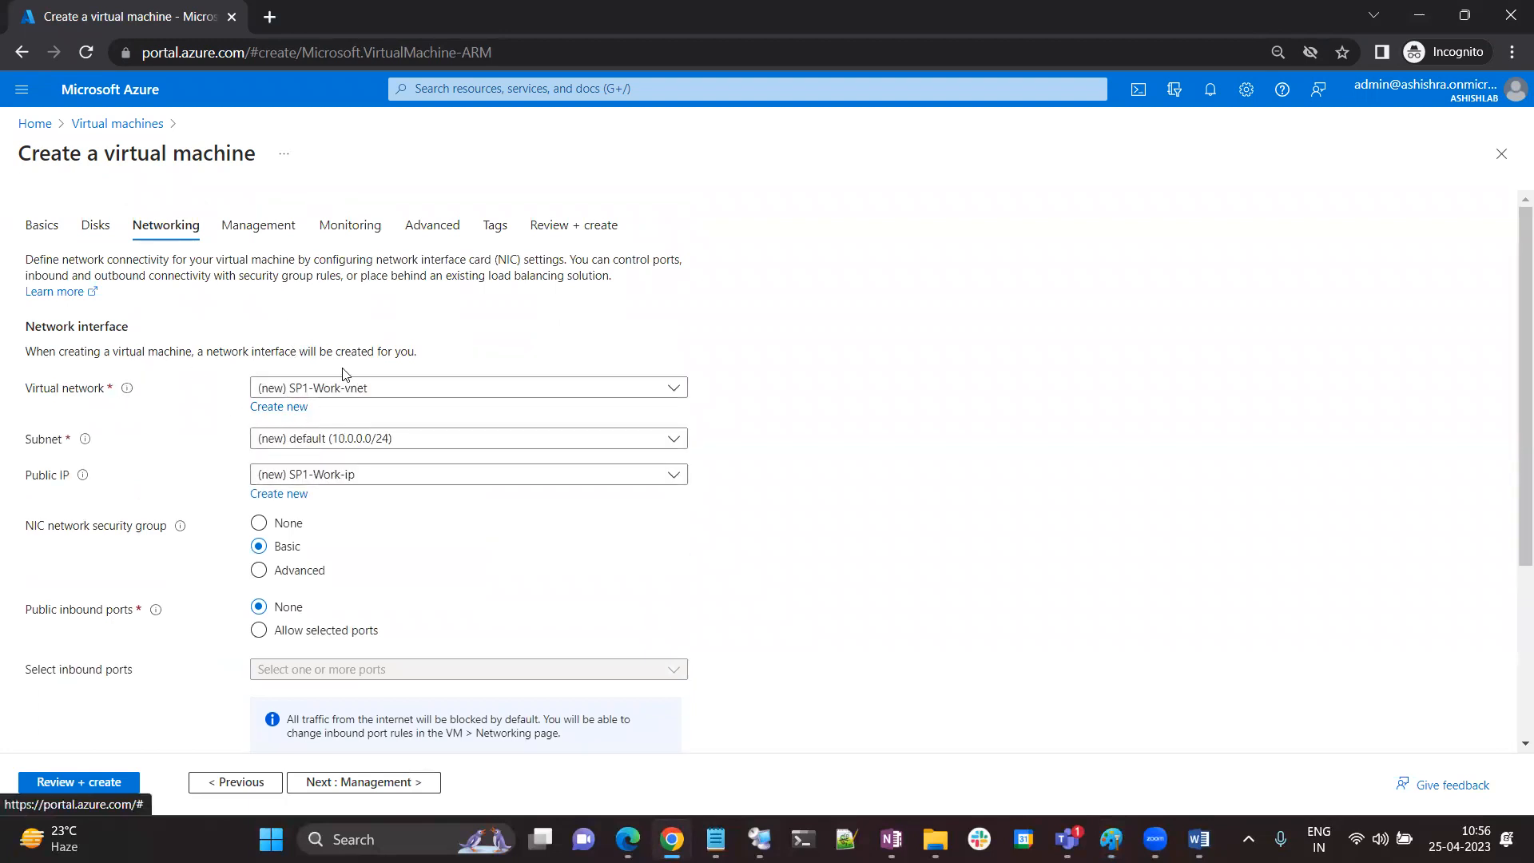
click(279, 407)
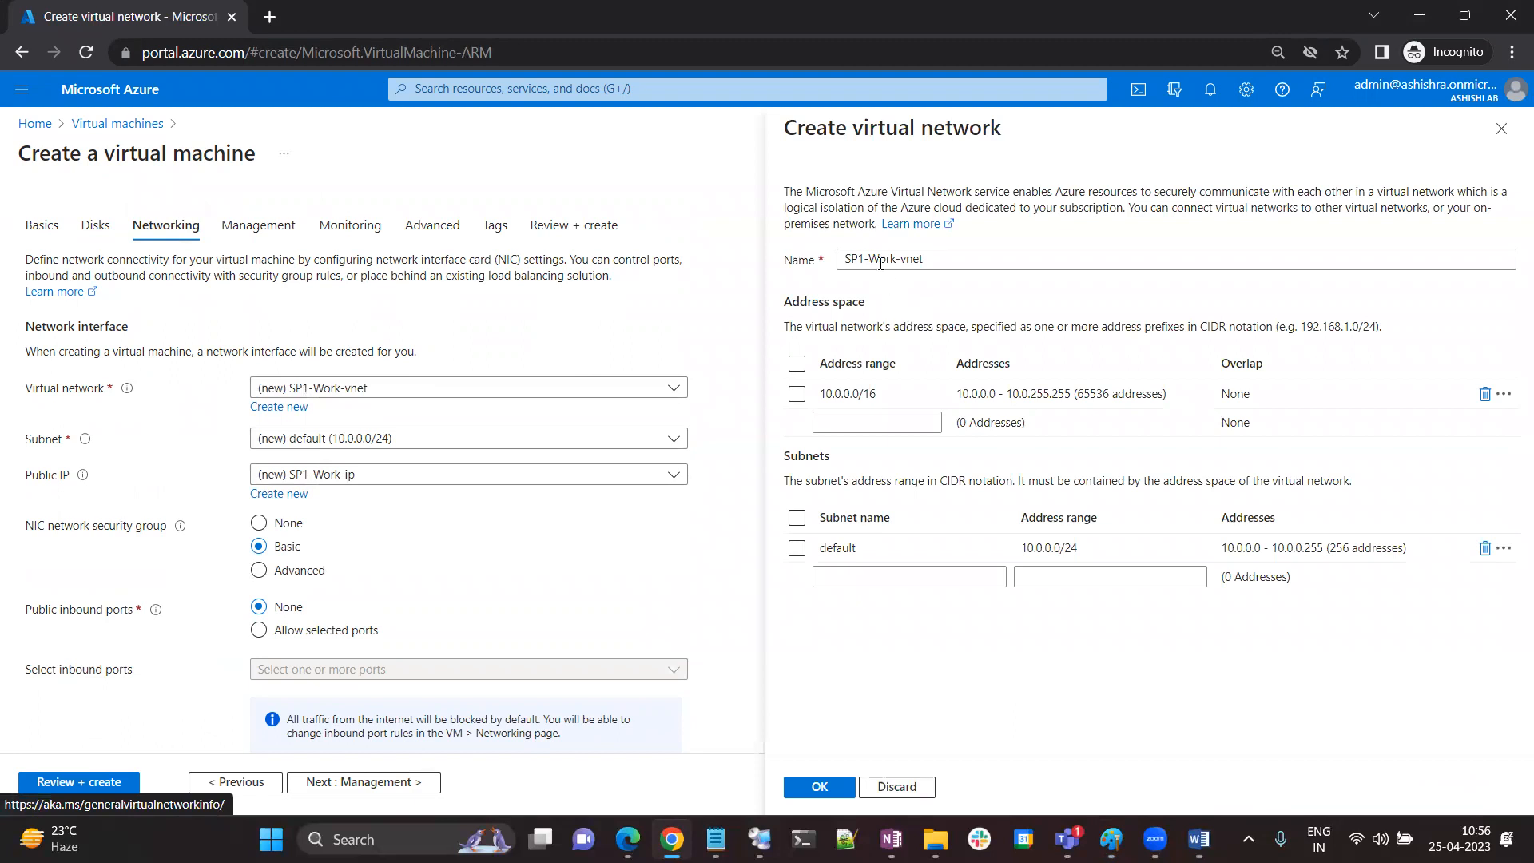
drag(869, 259, 1153, 252)
text(vNe)
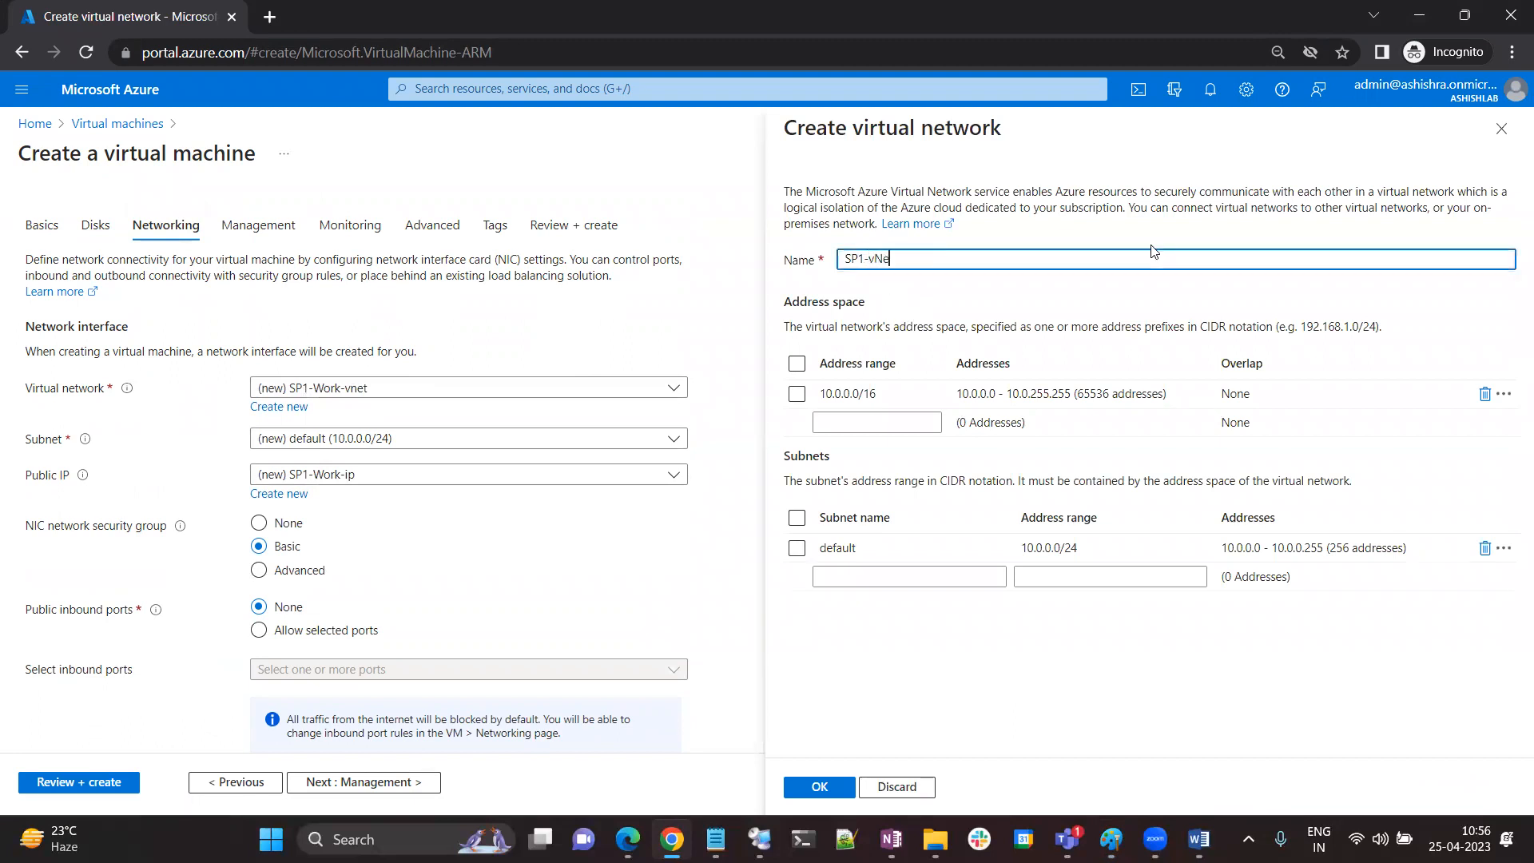
click(1484, 394)
click(931, 392)
text(17)
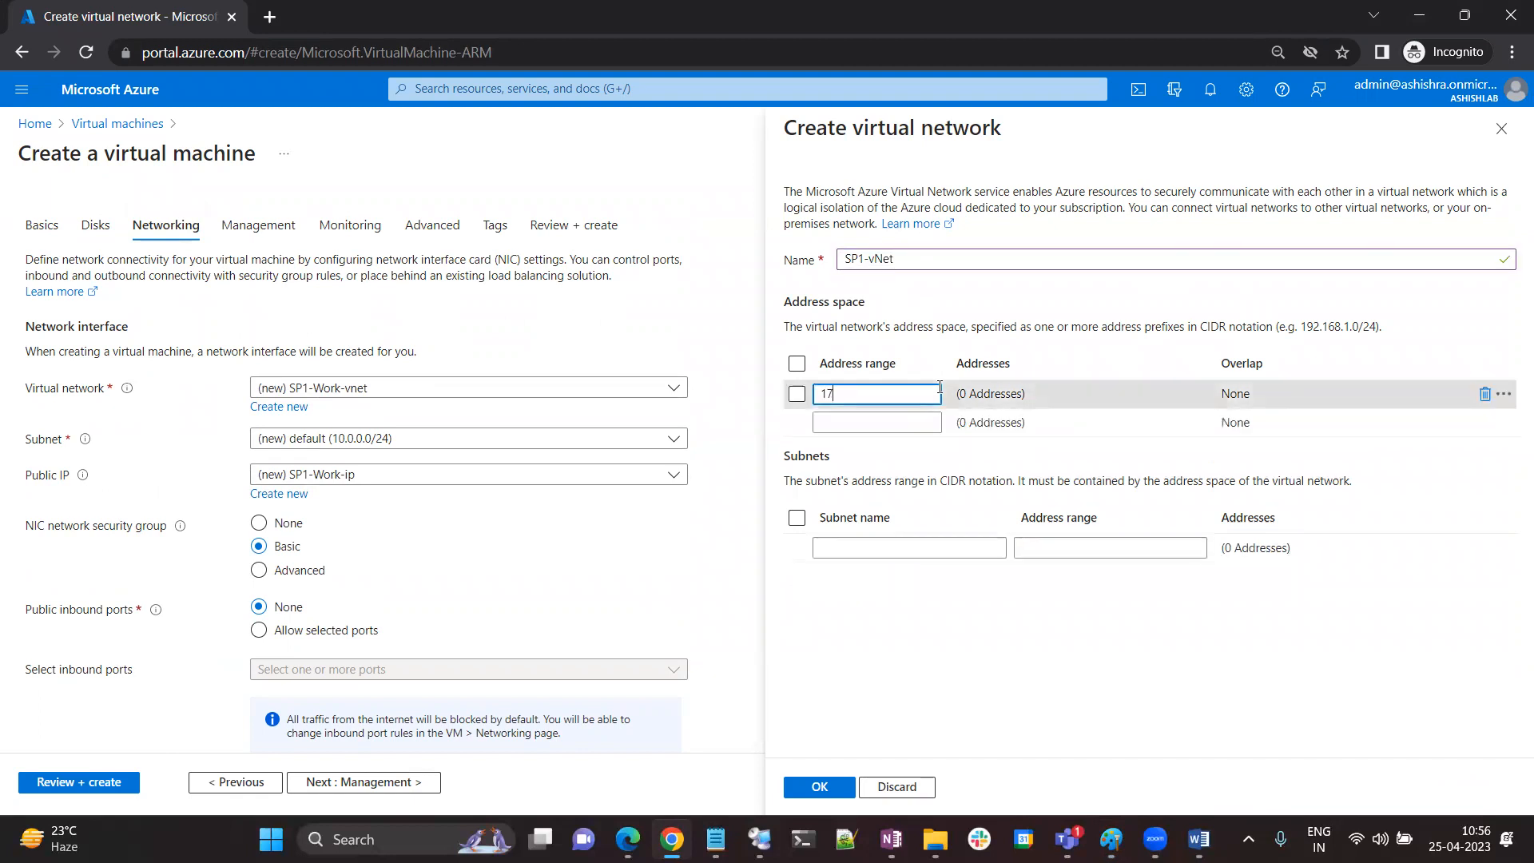
text(2.0.0.0)
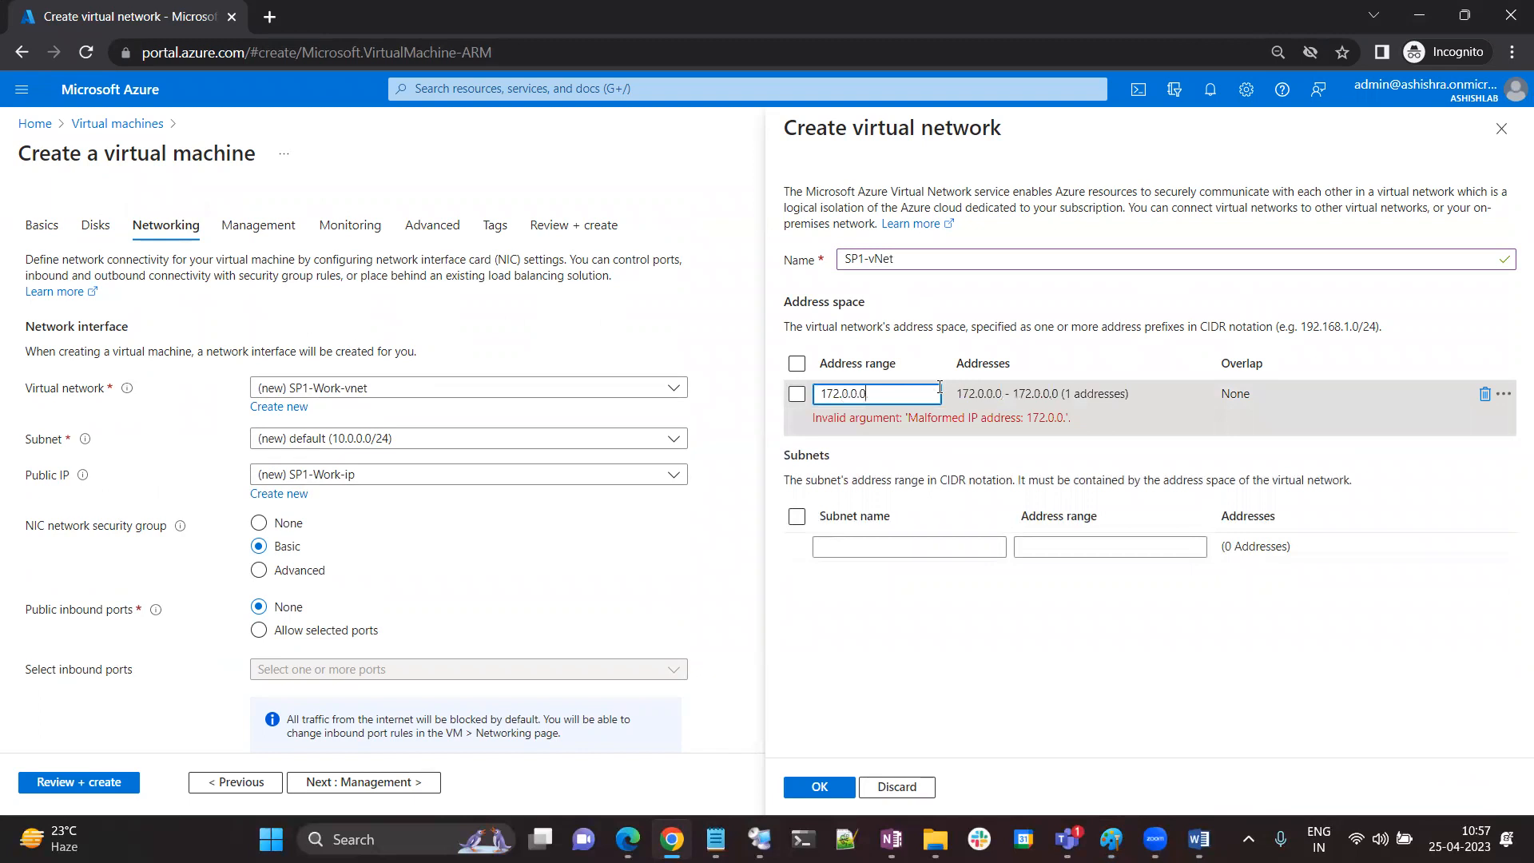
text(/16)
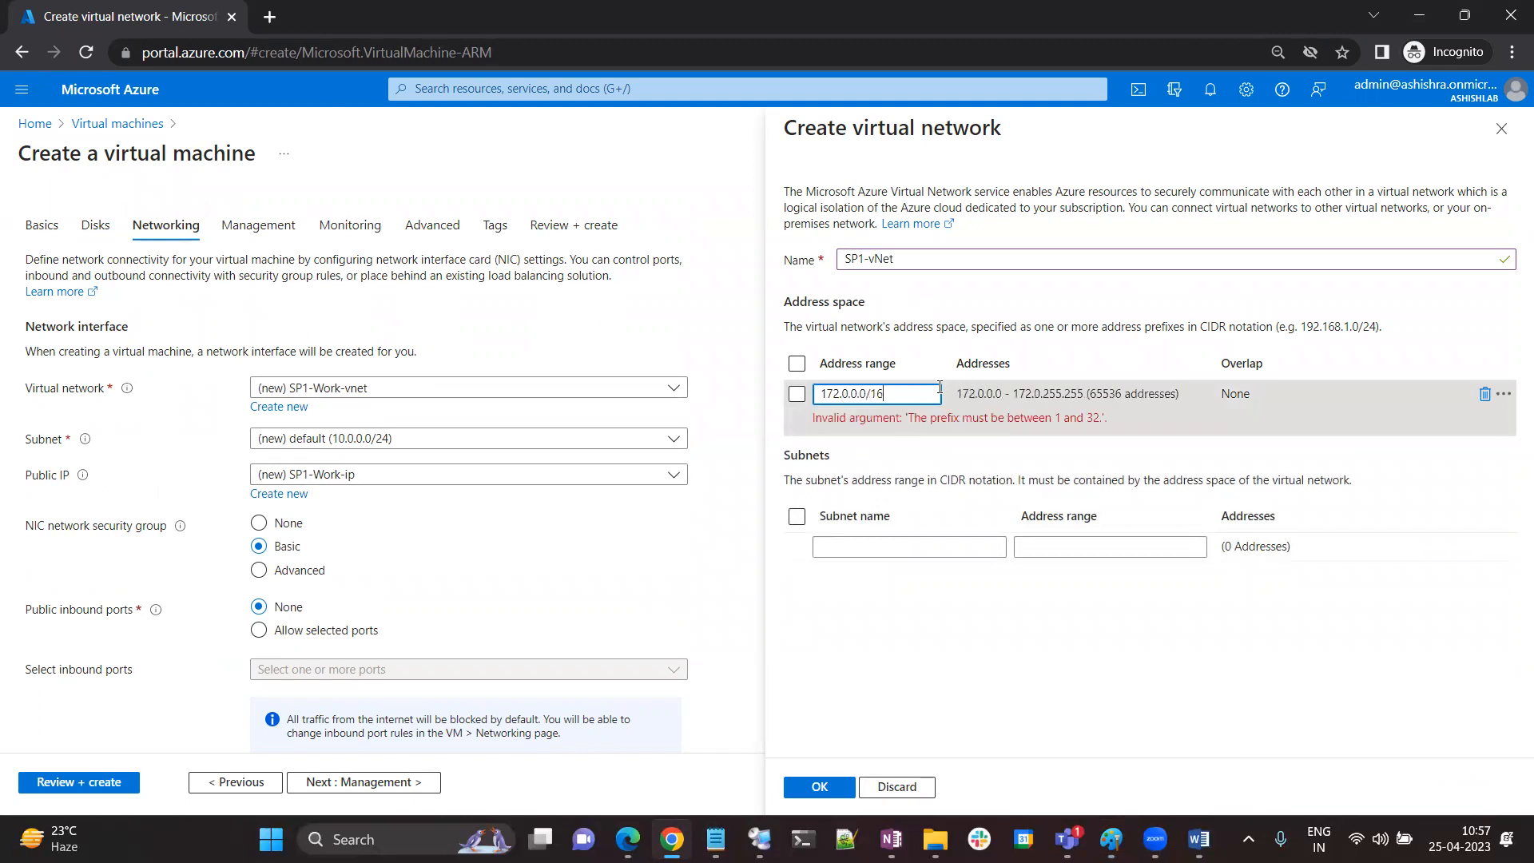
Add subnets SP1-wk (172.0.1.0/24) and SP1-RDP (172.0.0.0/24) and confirm the network
click(855, 547)
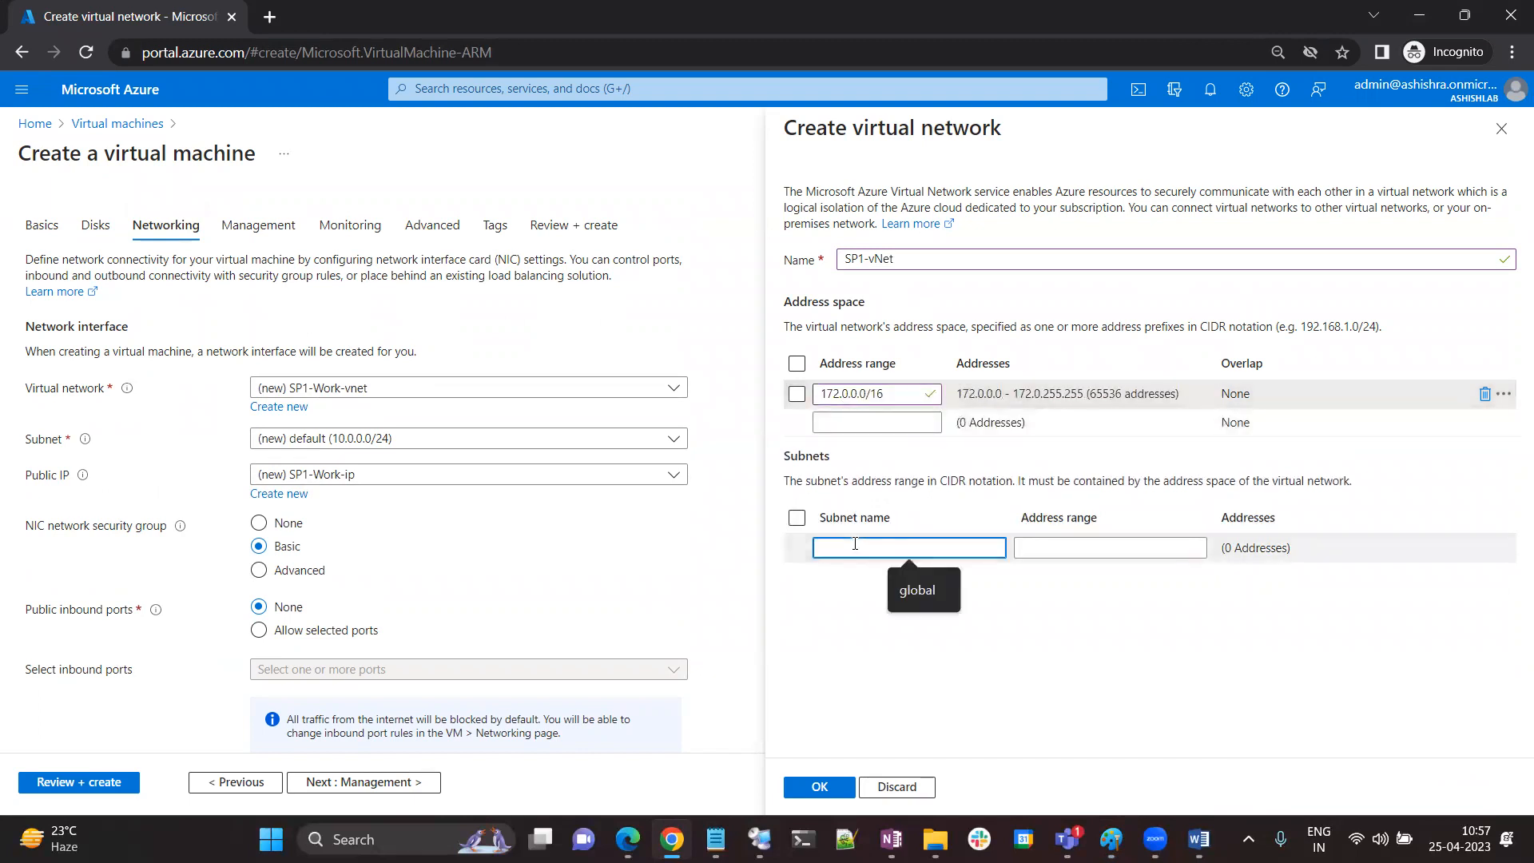
text(SP1-)
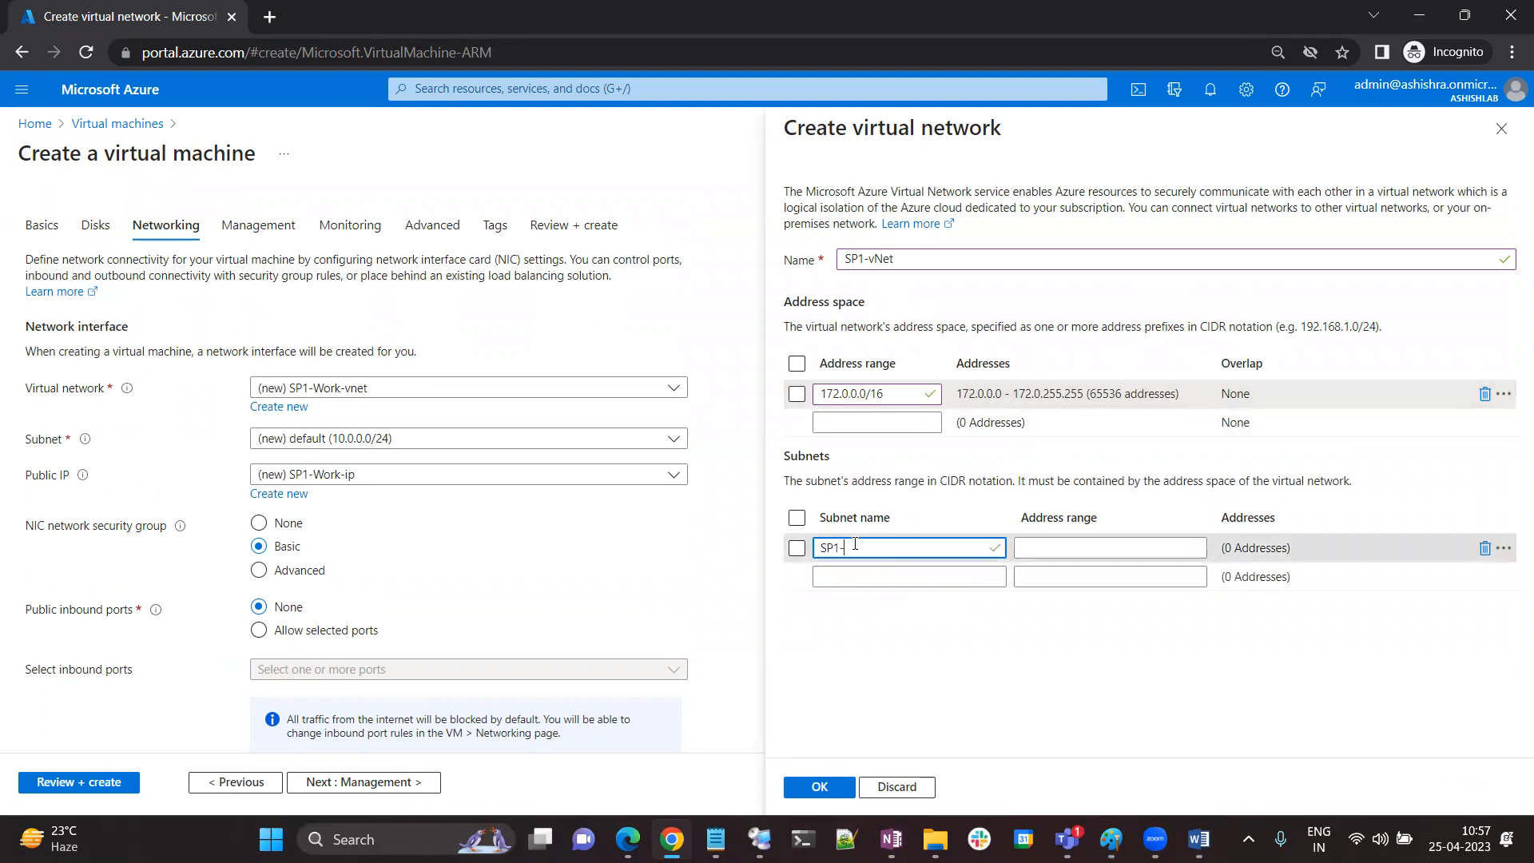
text(wk)
click(1096, 549)
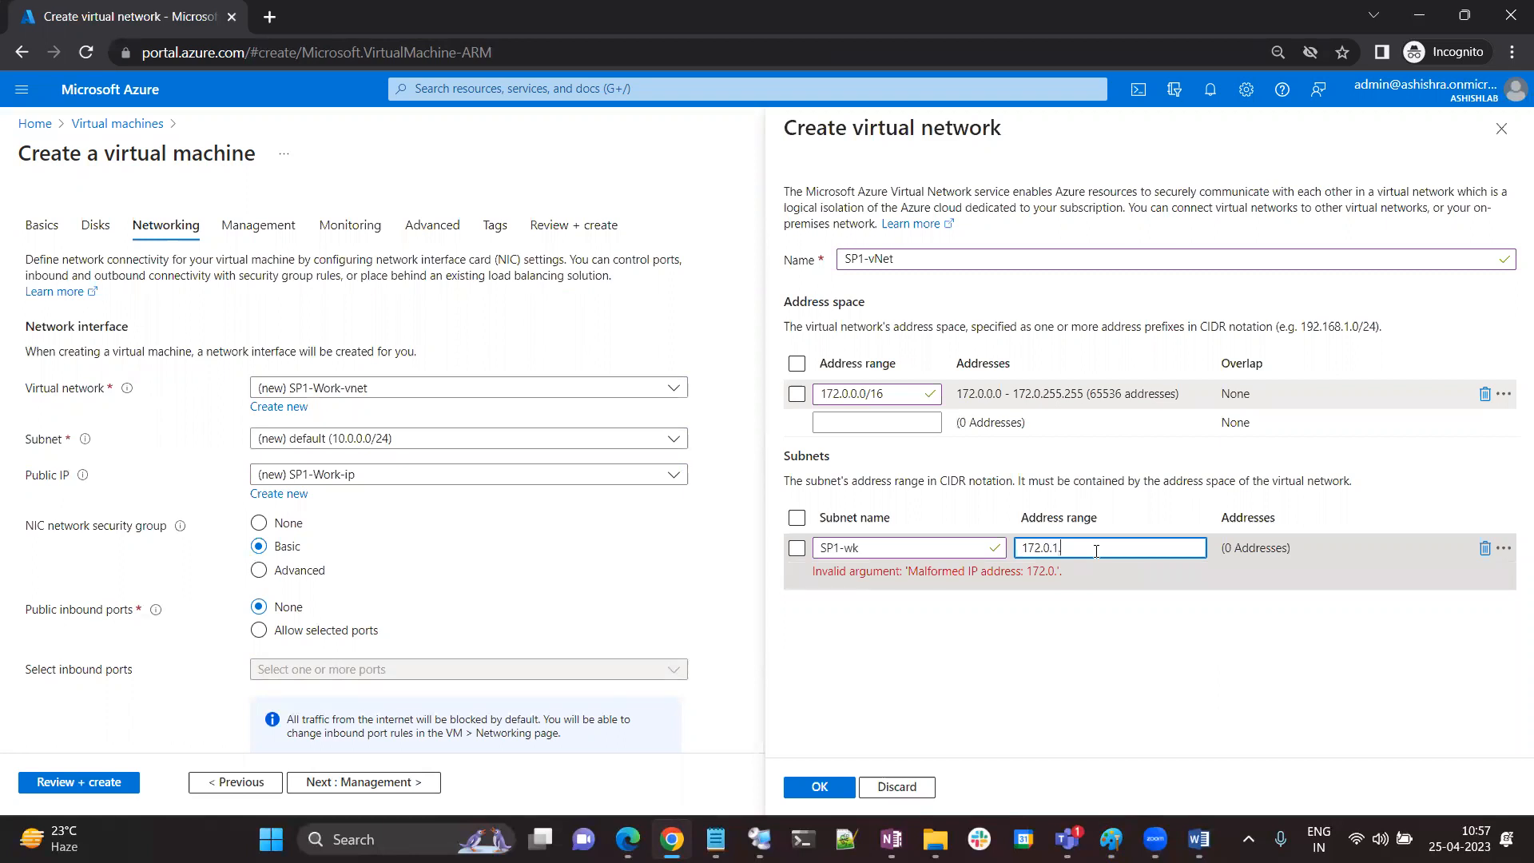
text(172.0.1.0/24)
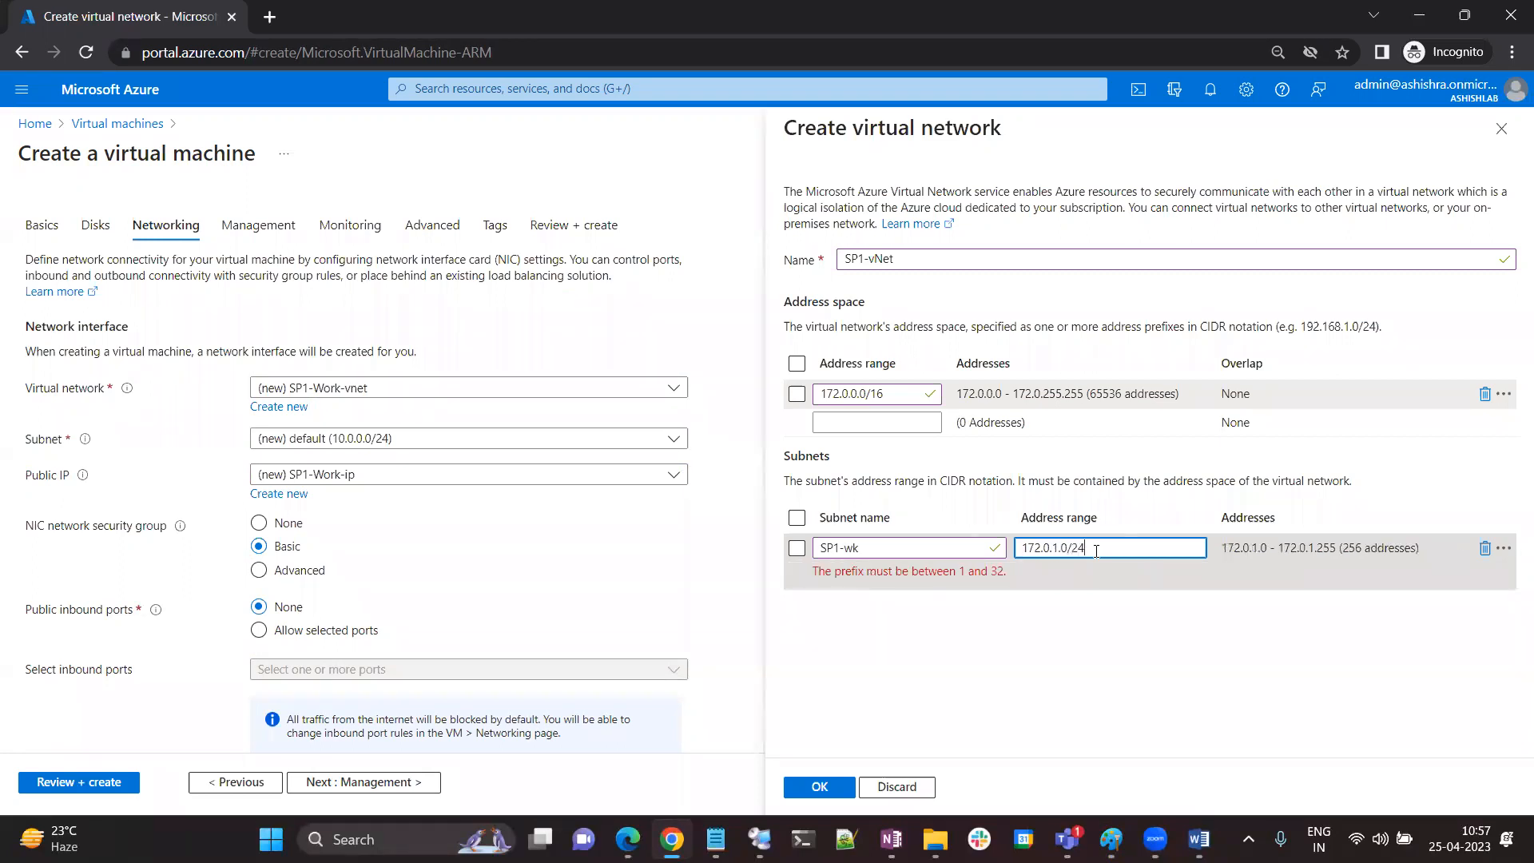
click(884, 575)
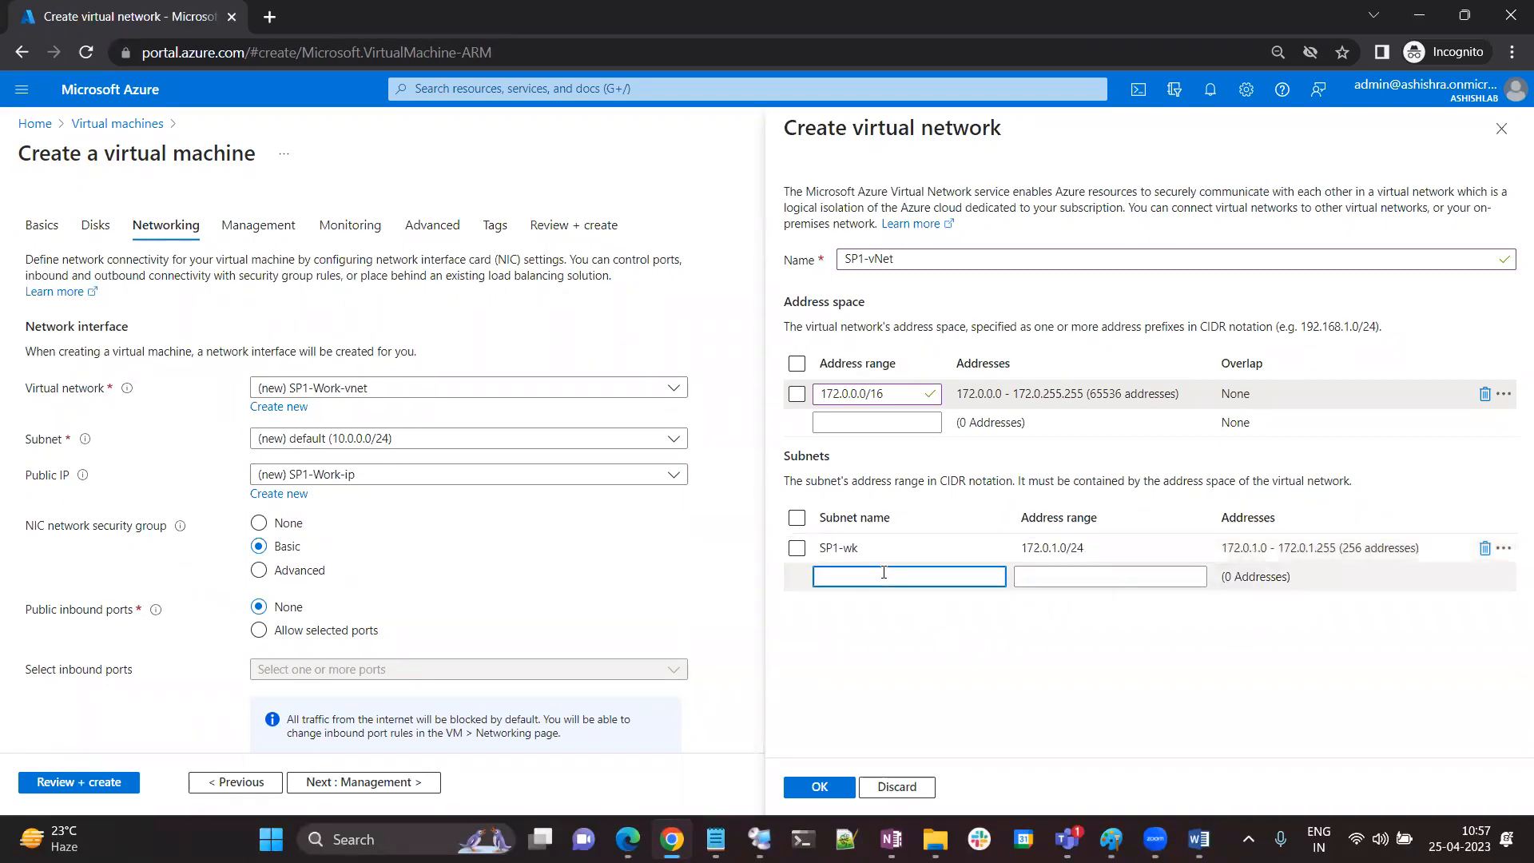
text(SP1-RDP)
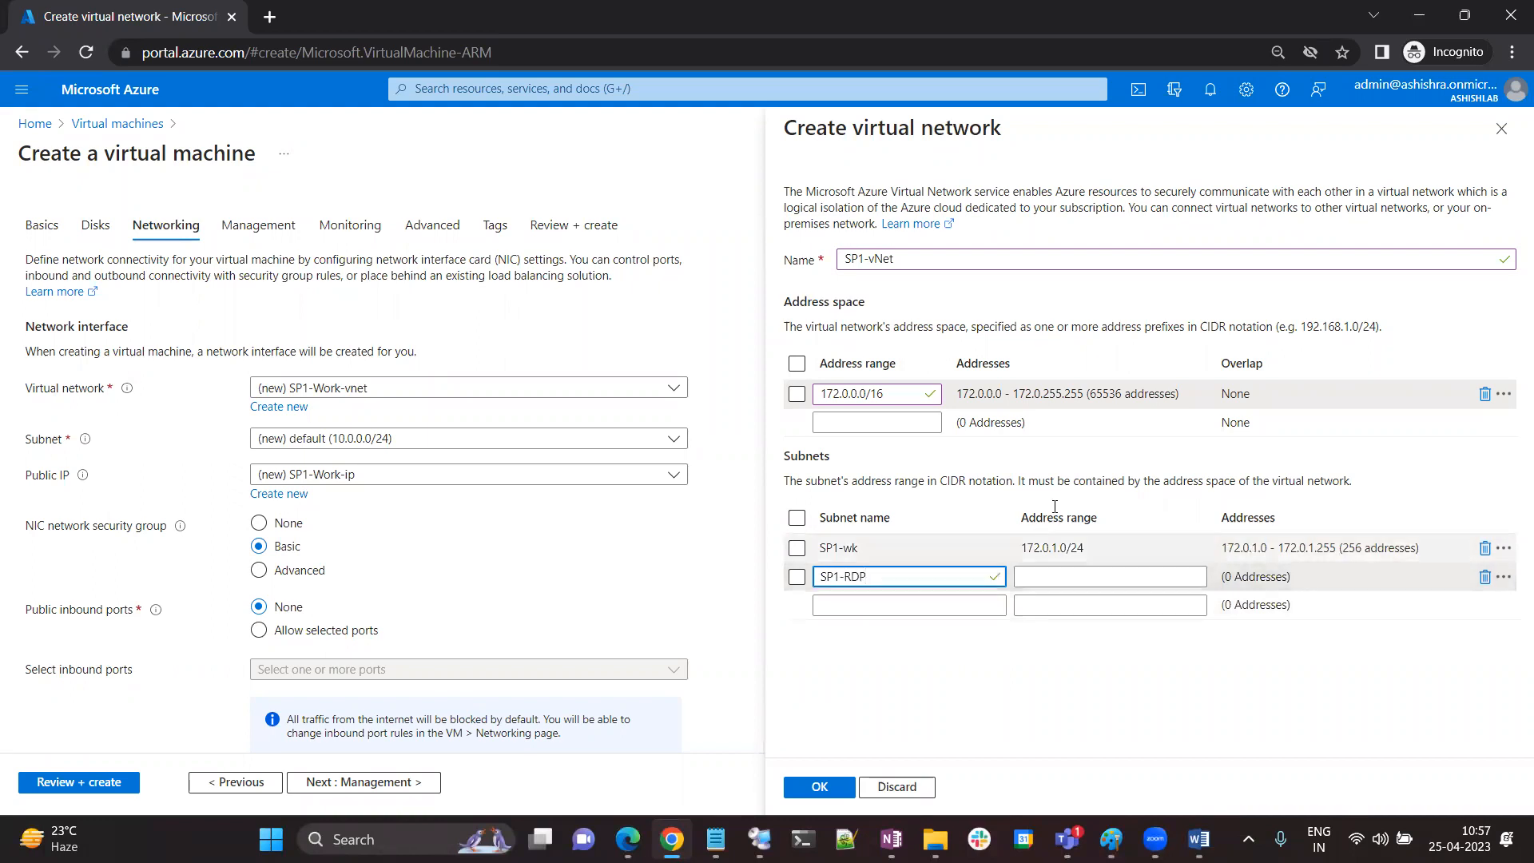
click(1075, 580)
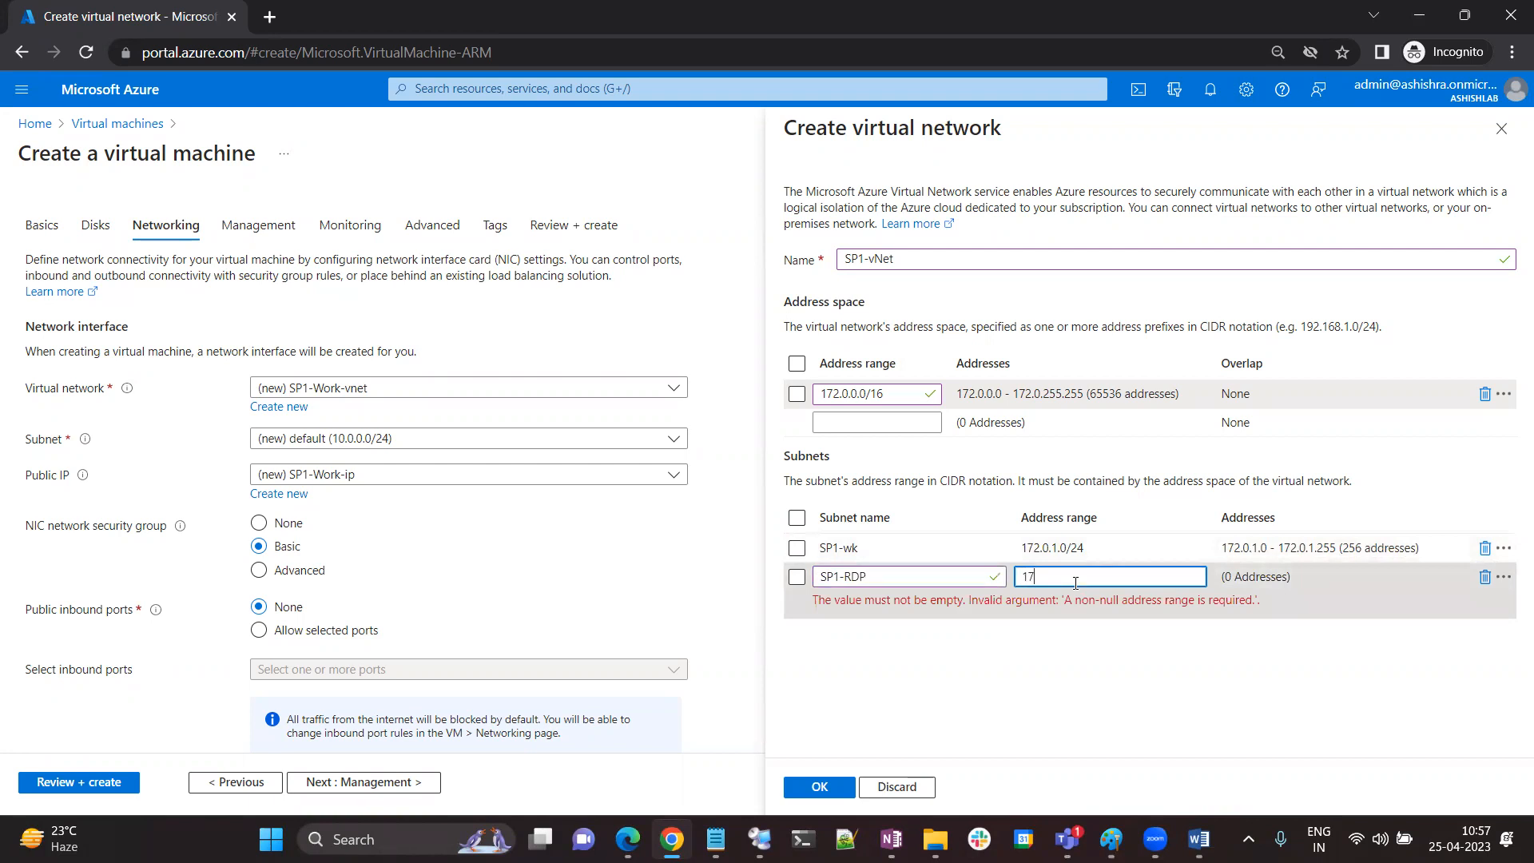
text(172.0.0.0/24)
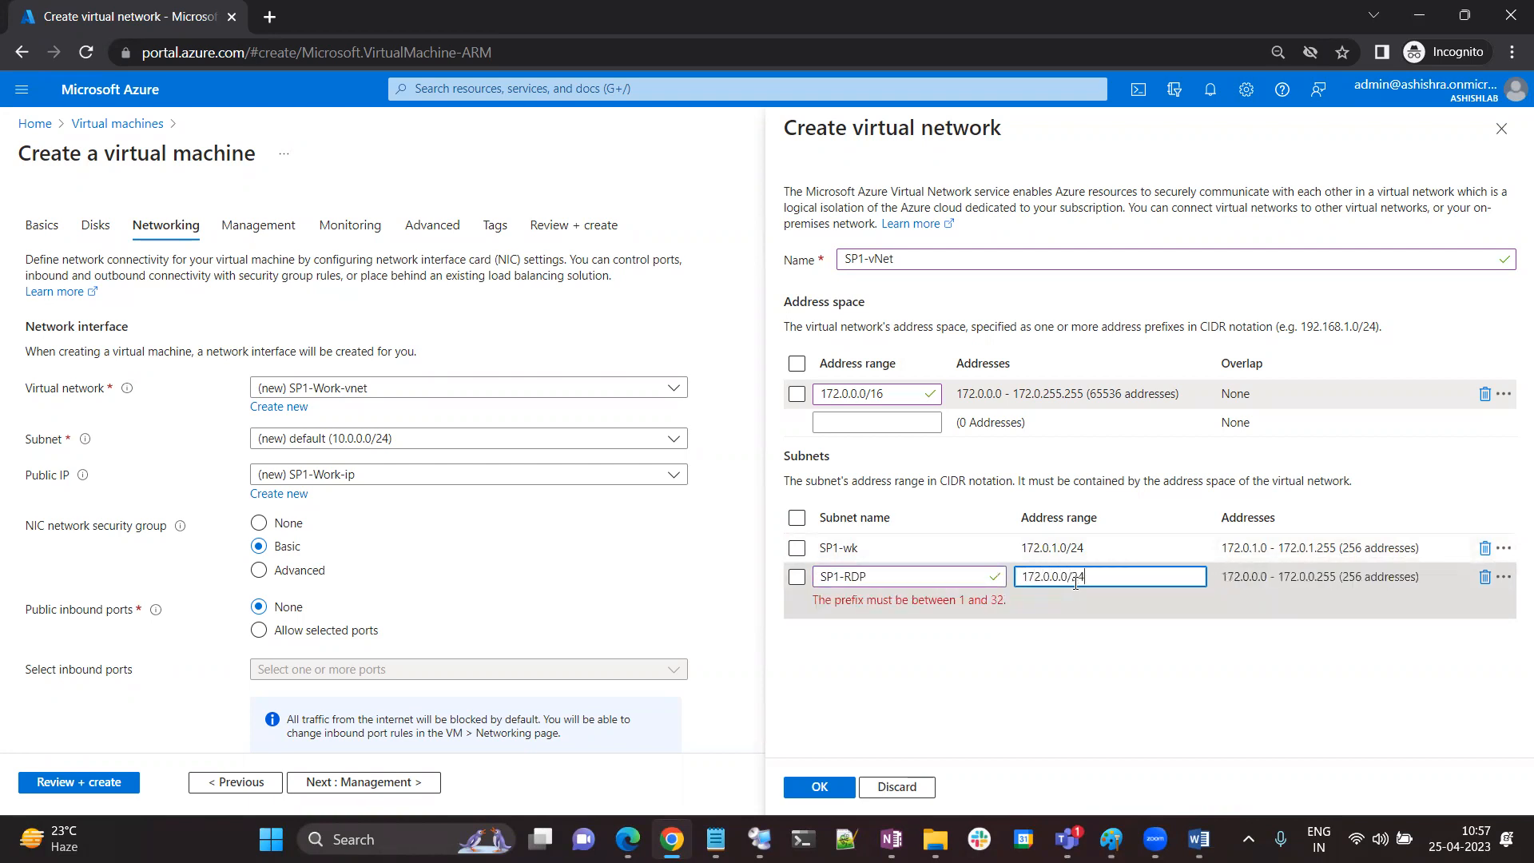
click(820, 787)
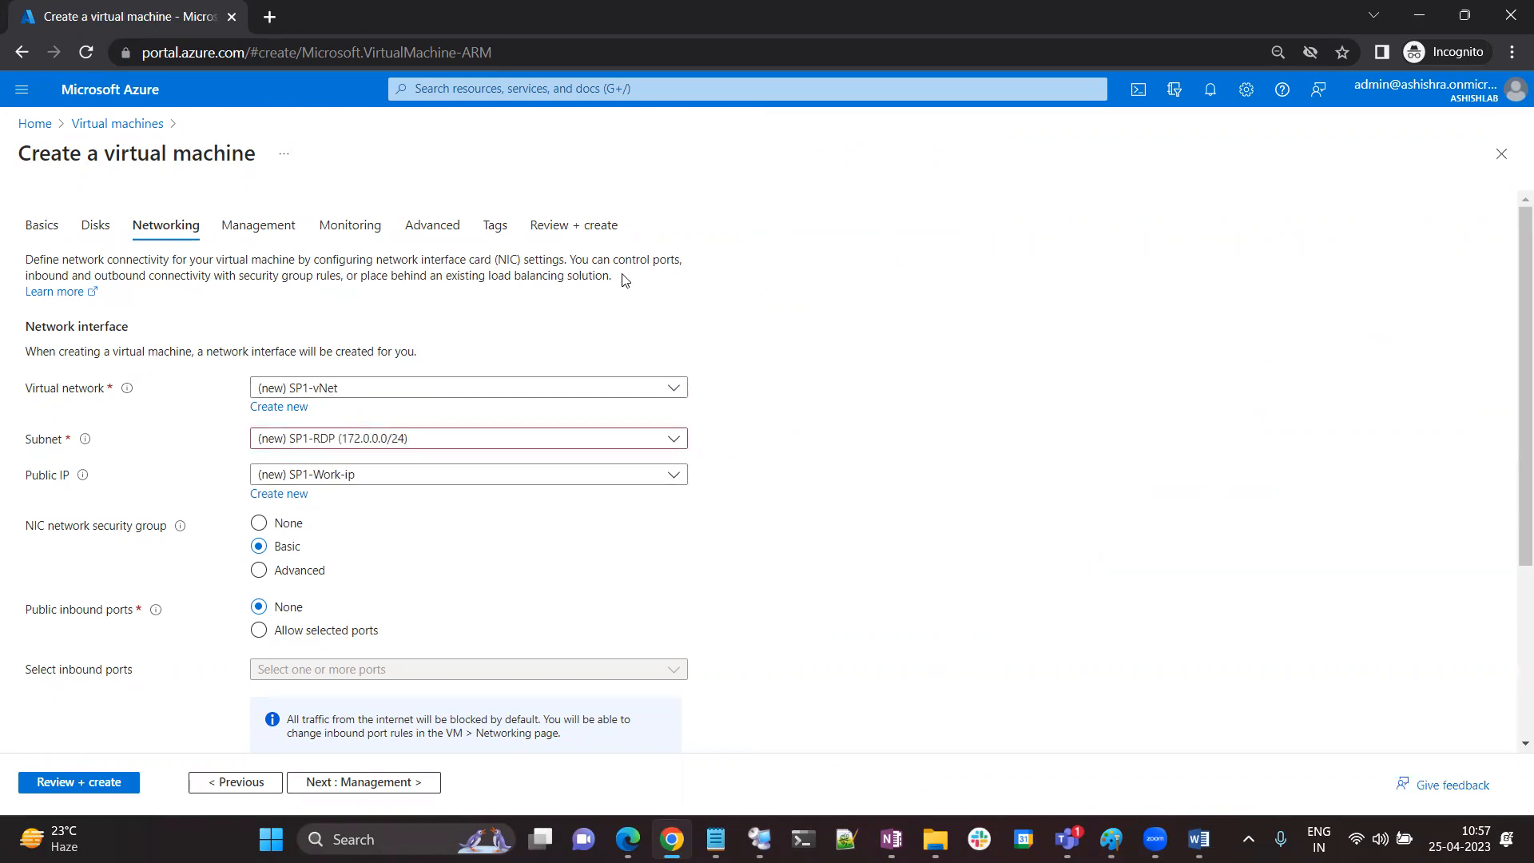
Select subnet SP1-wk, delete public IP and NIC with the VM, and run Review + create
click(380, 439)
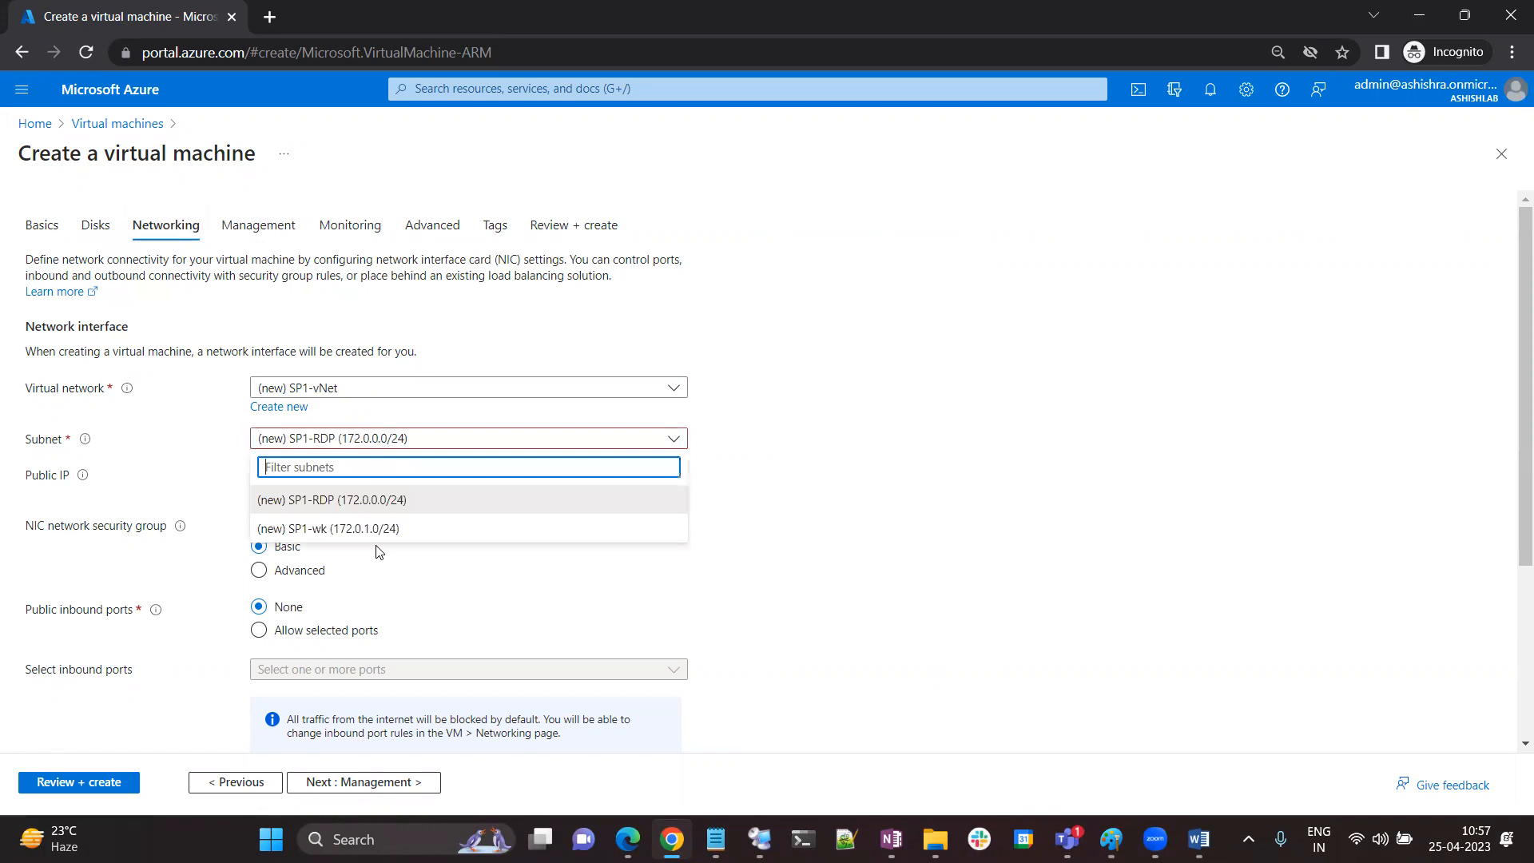
click(352, 529)
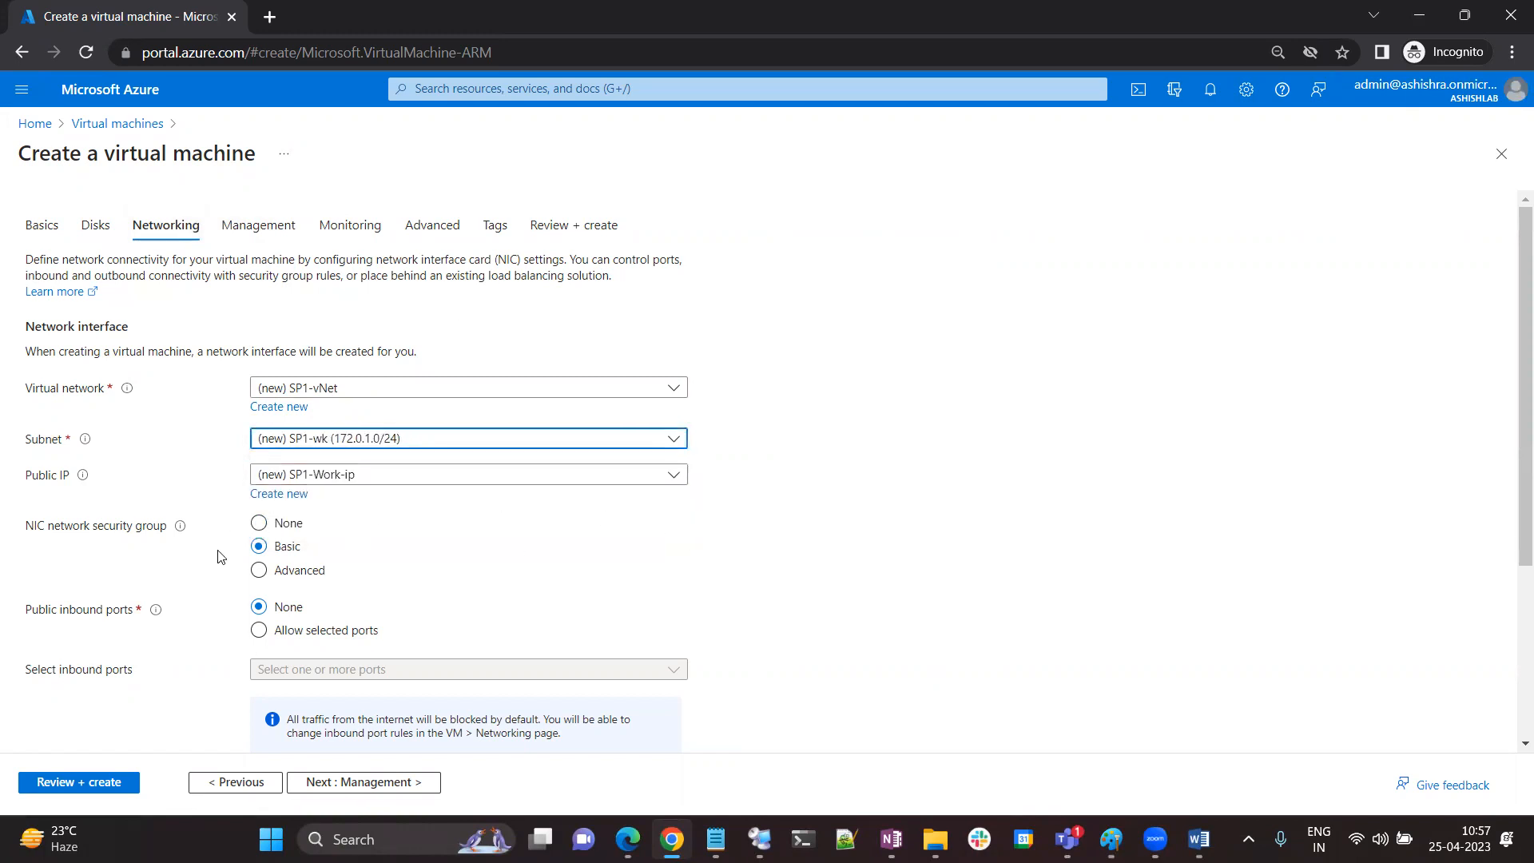
scroll(223, 551, down, 1)
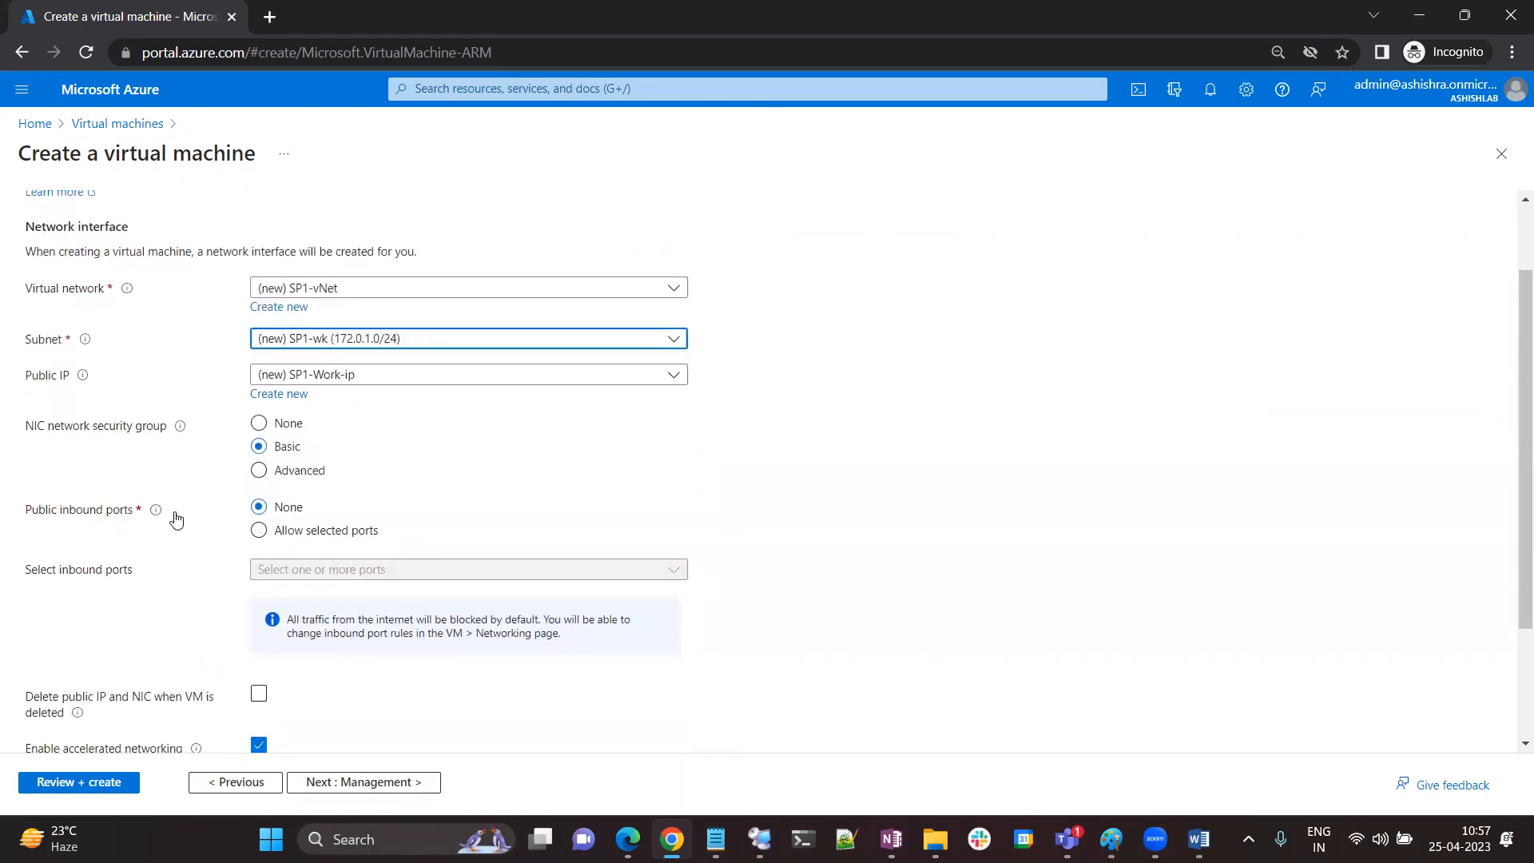
scroll(272, 576, down, 2)
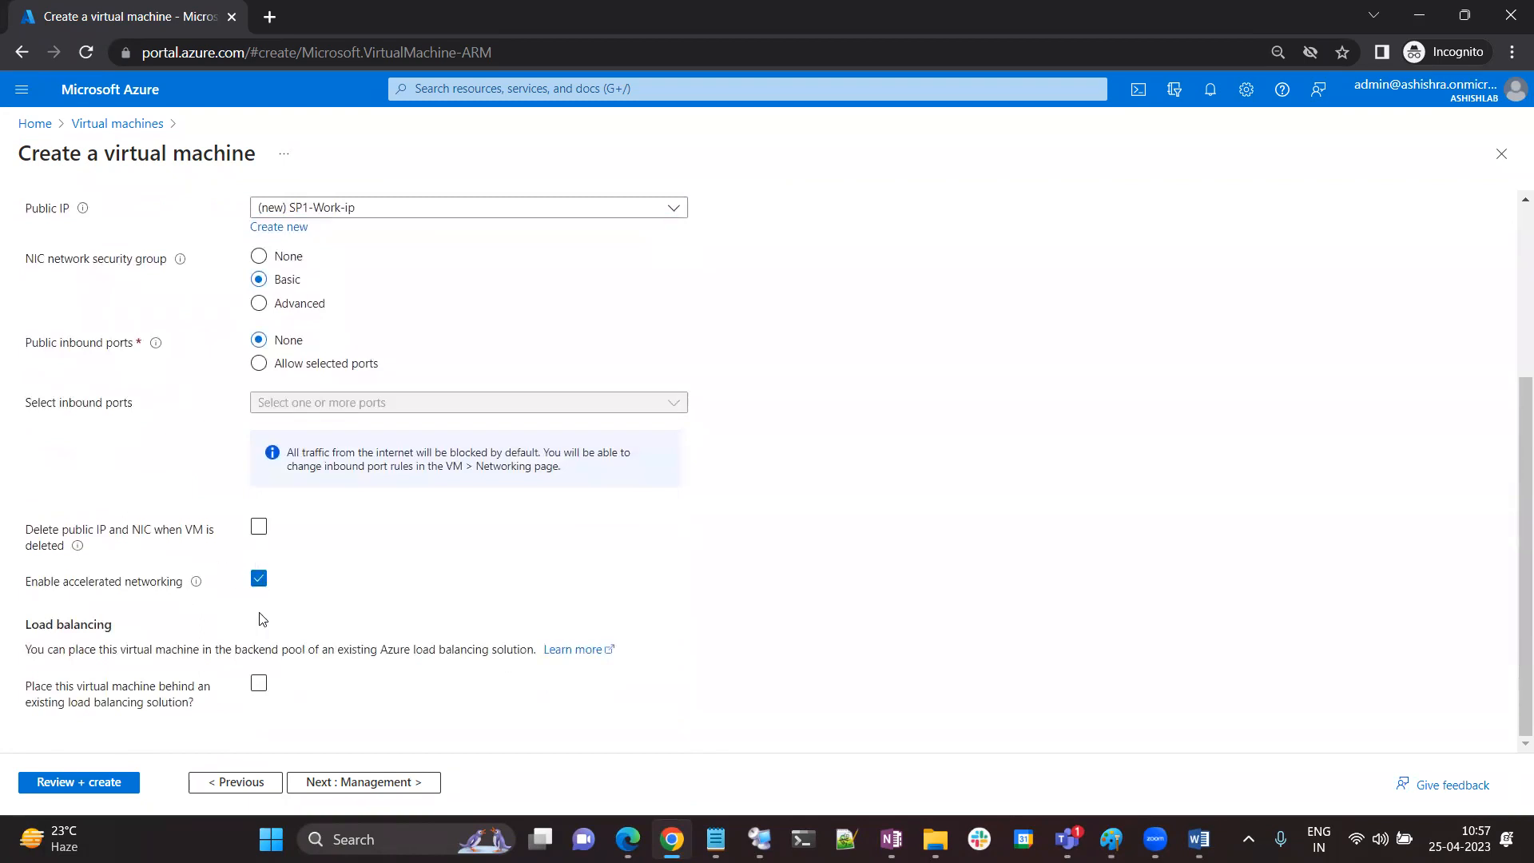
click(260, 529)
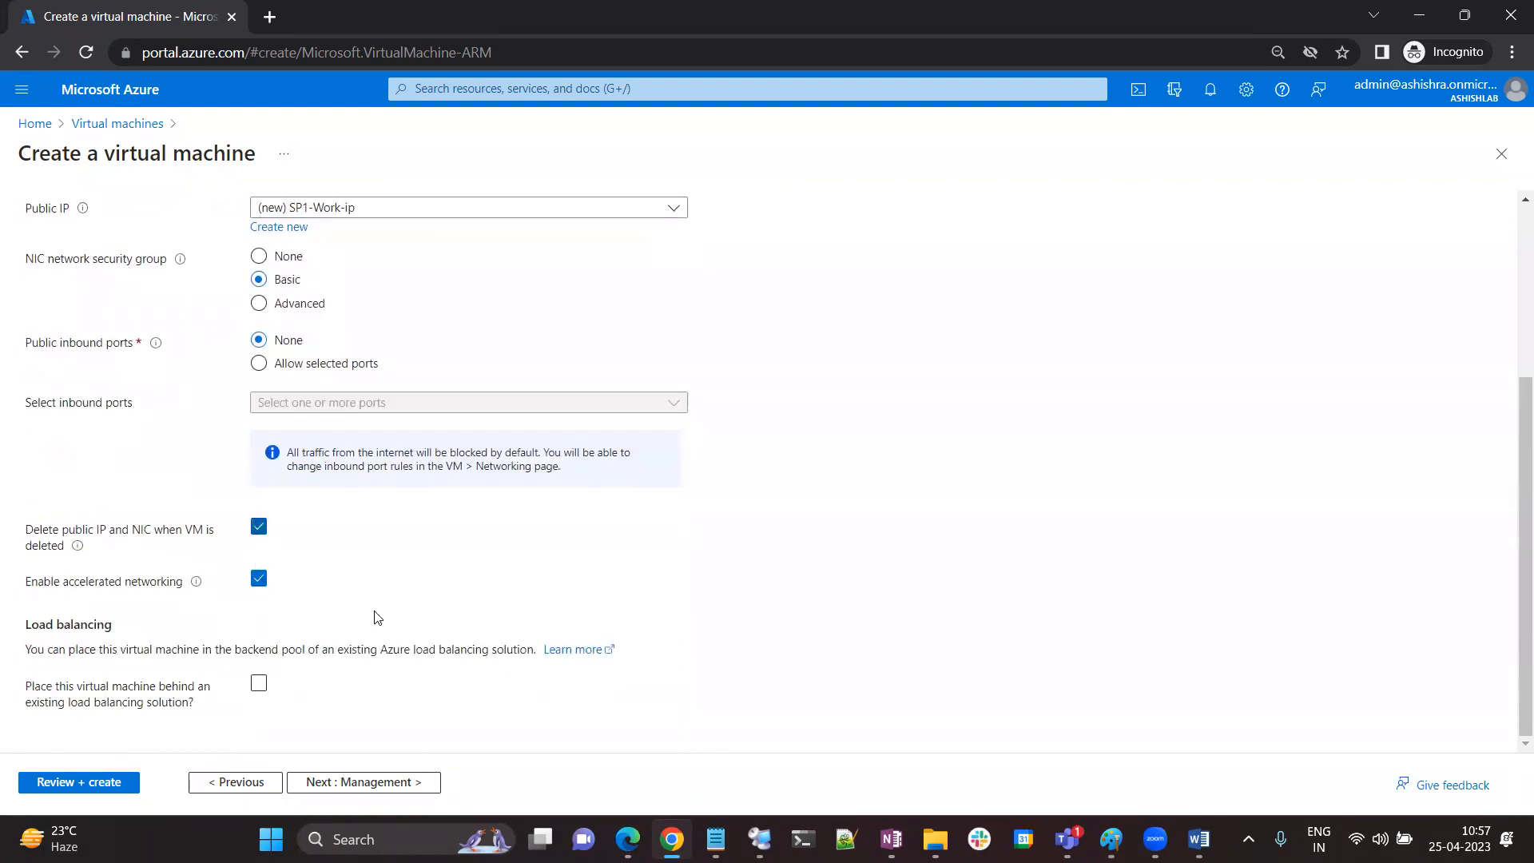
click(102, 784)
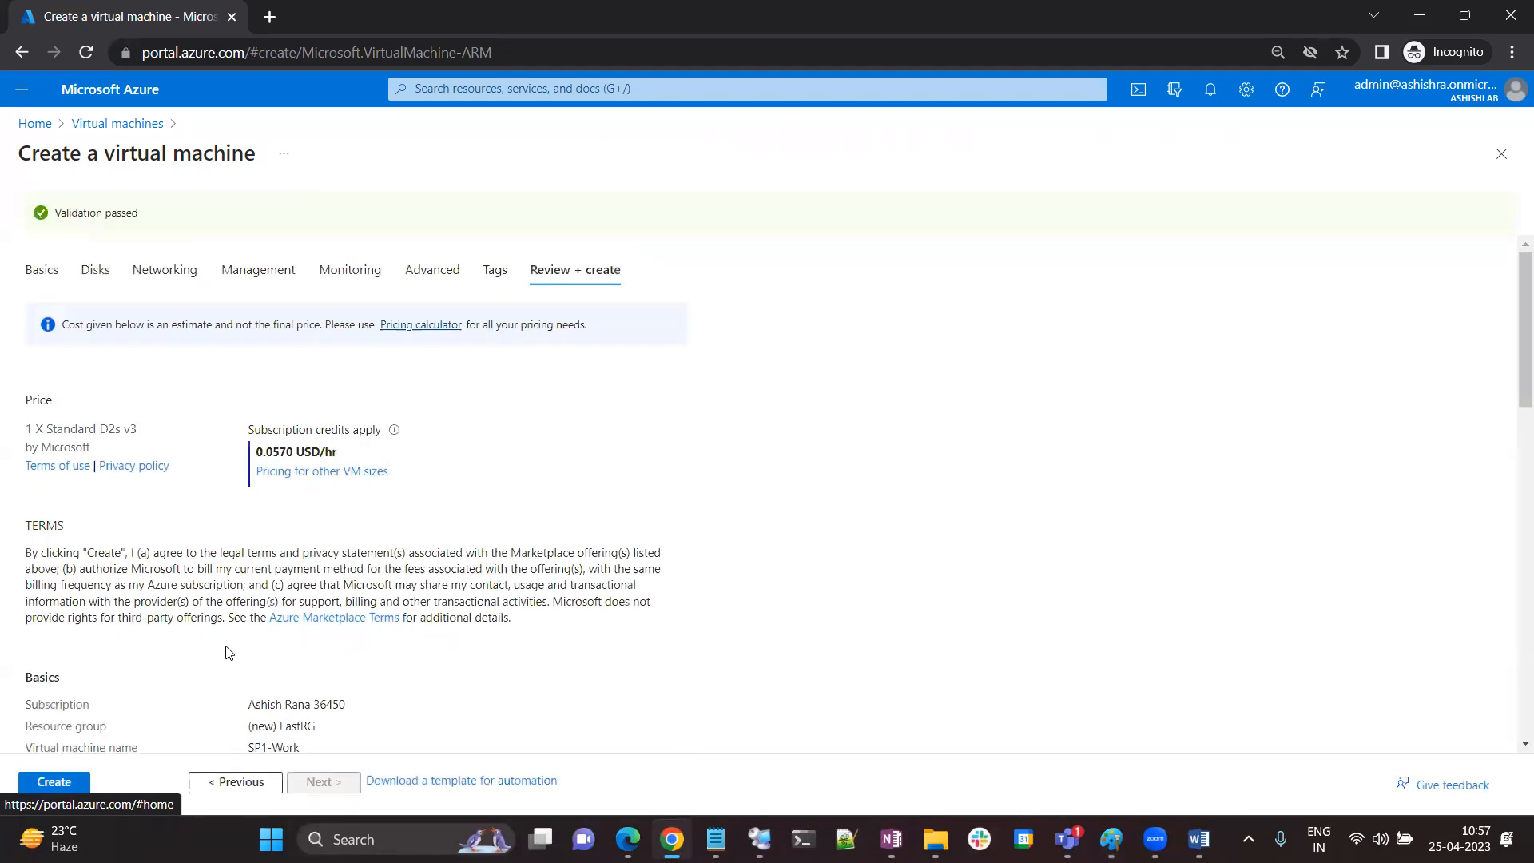
Submit the SP1-Work deployment and open a fresh Azure virtual machine form
click(53, 781)
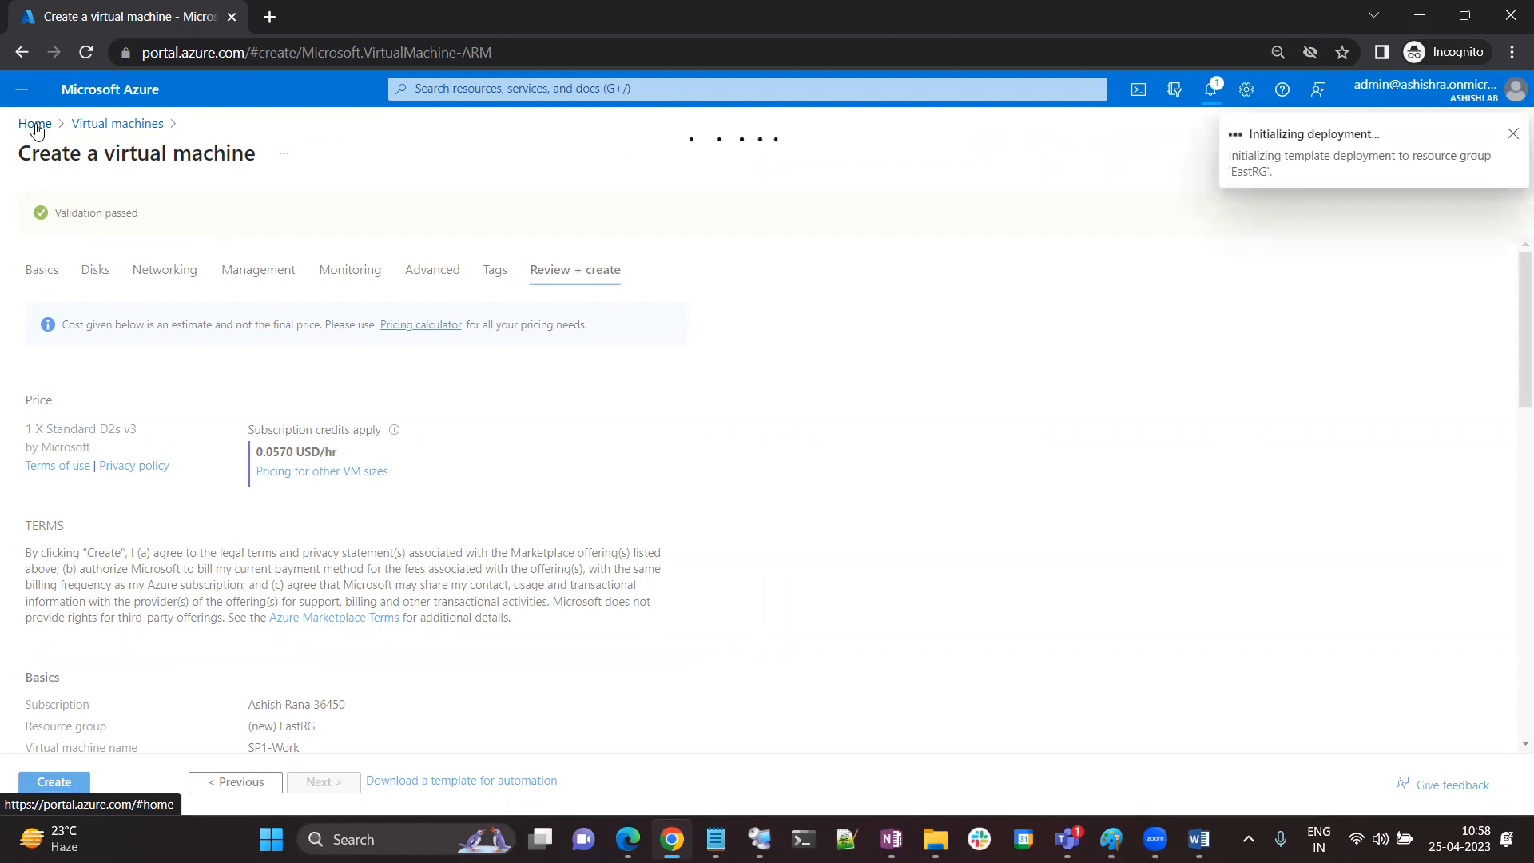
click(36, 125)
click(430, 227)
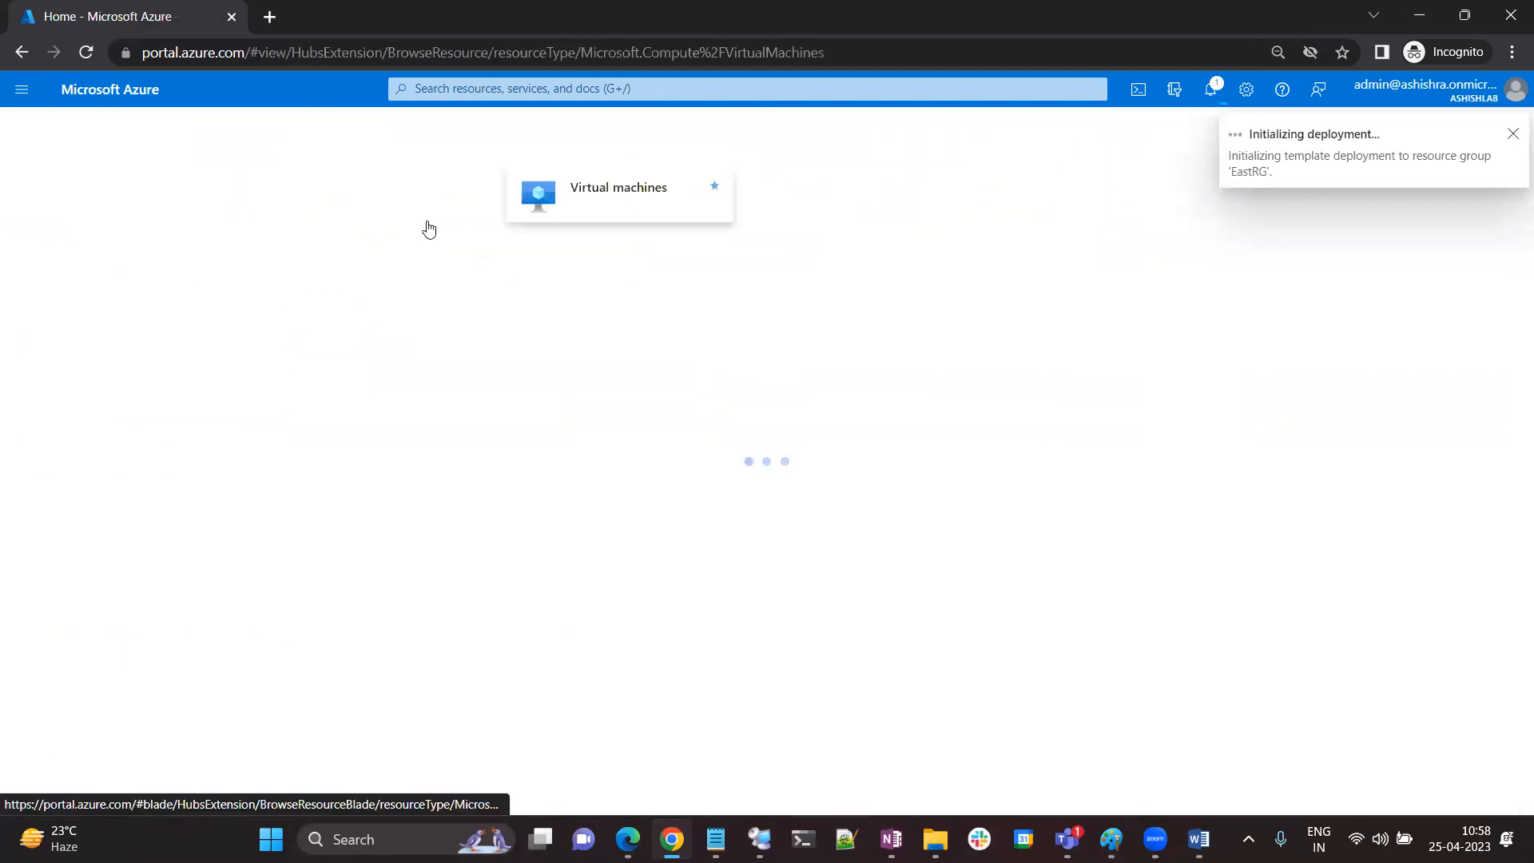
click(92, 211)
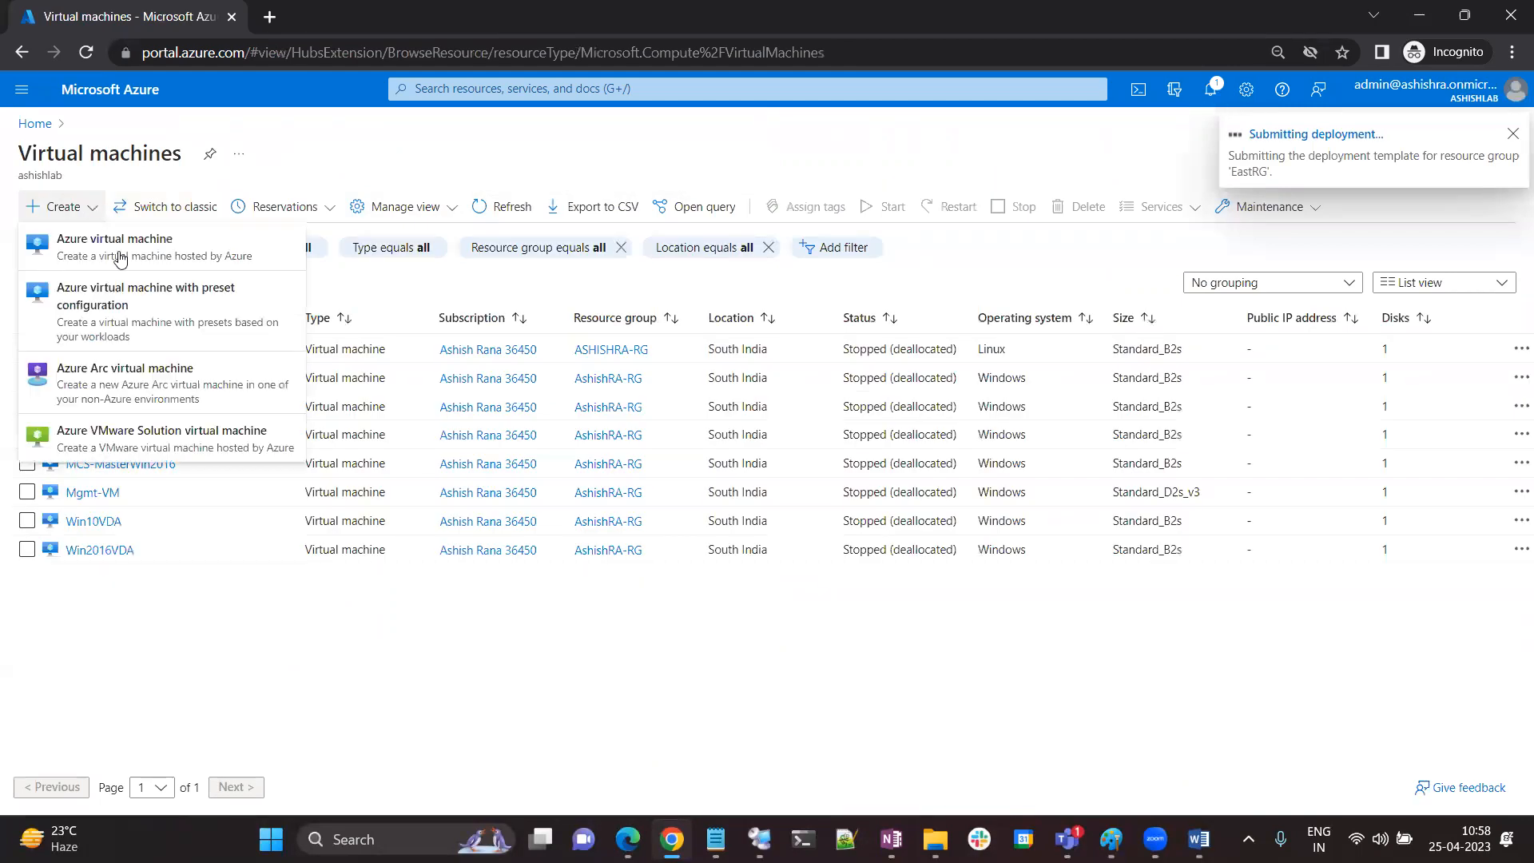
click(122, 252)
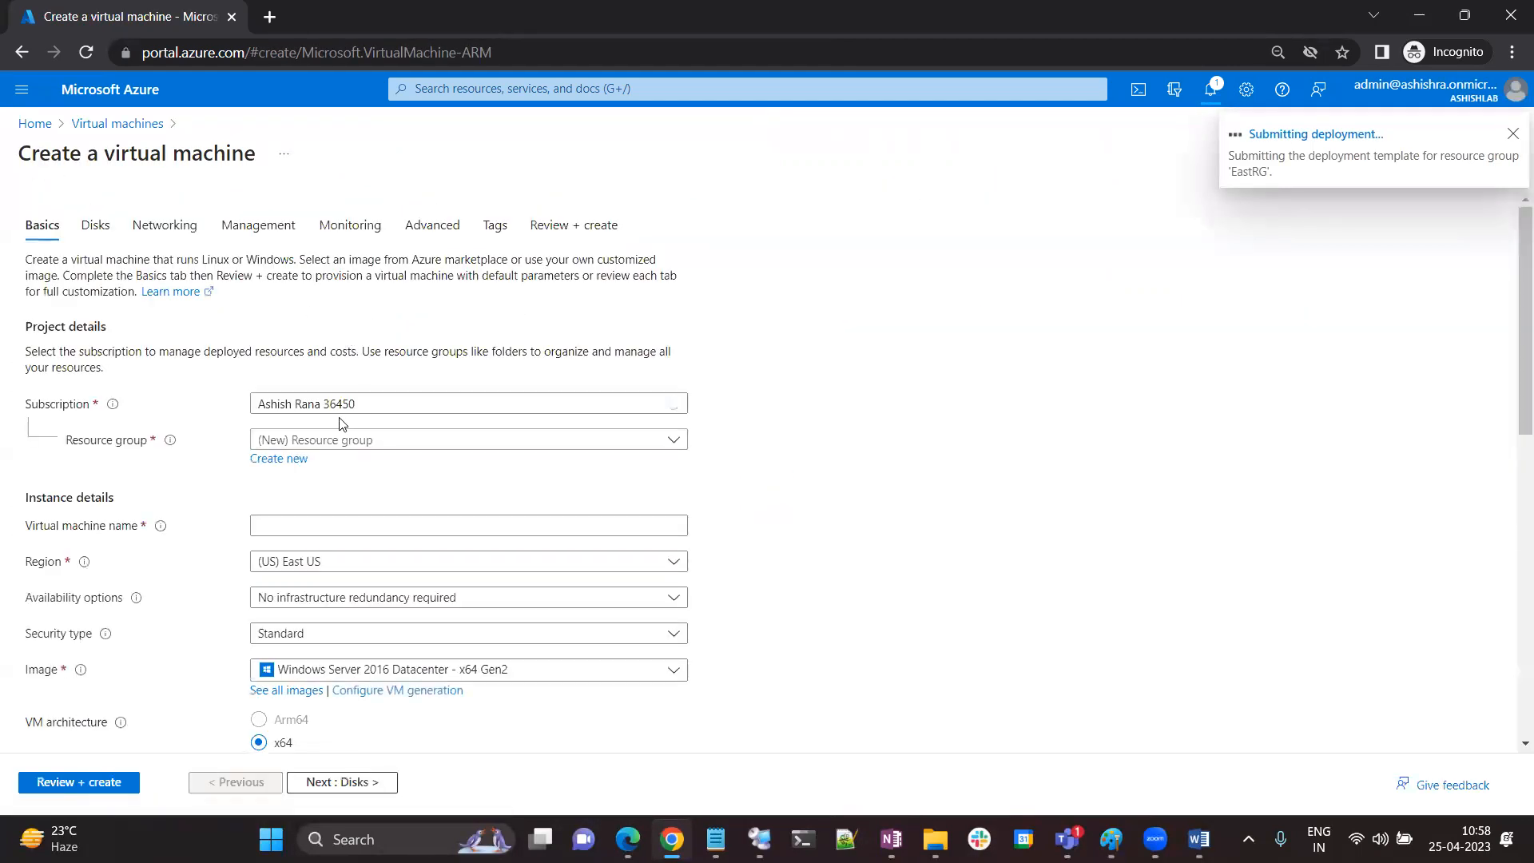
click(312, 440)
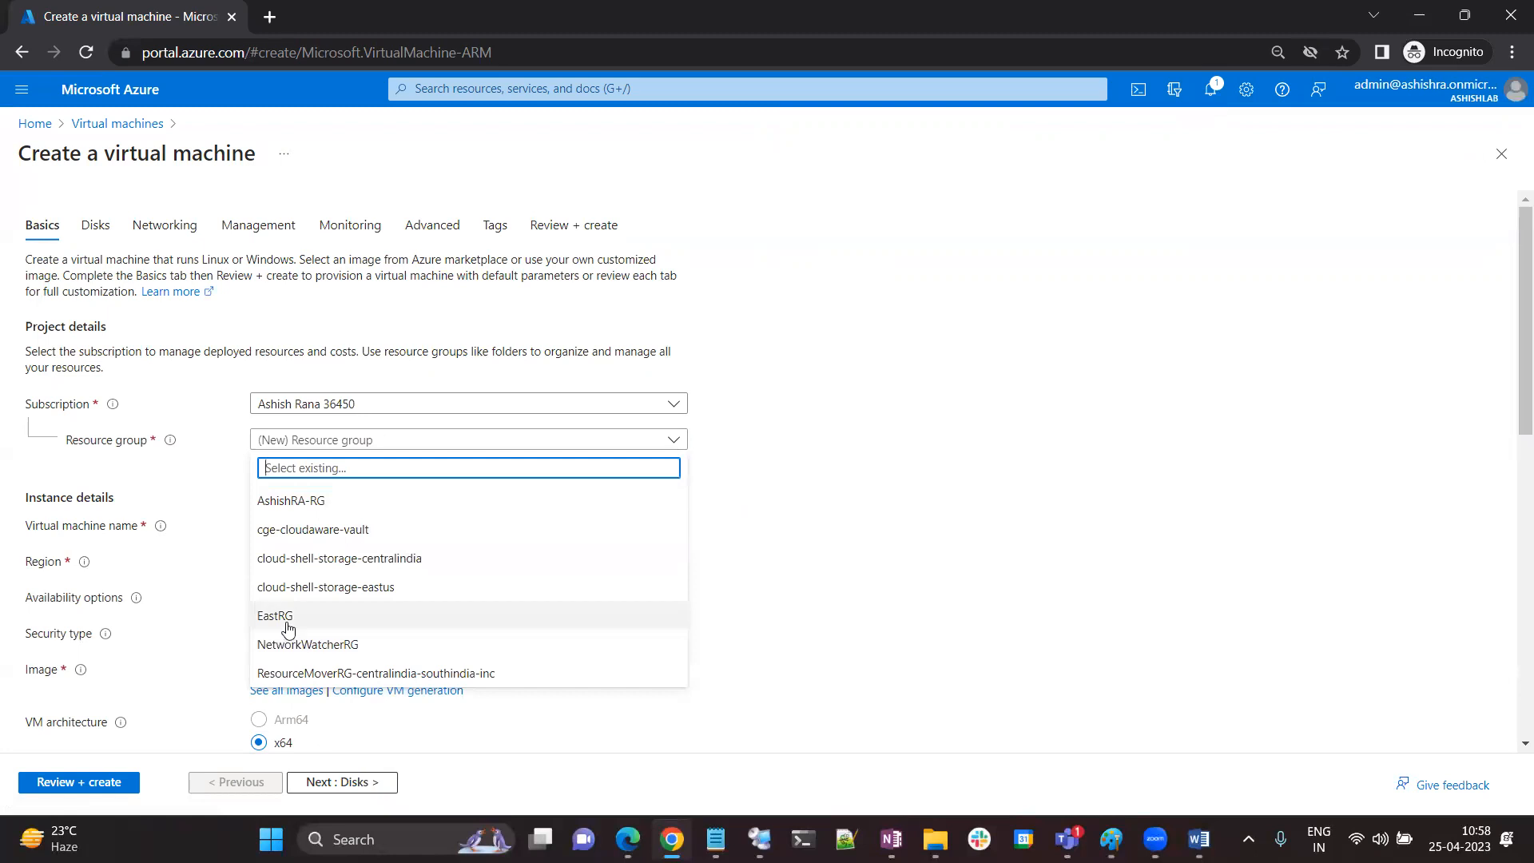
In a new VM form, choose resource group EastRG and name the VM SP1-RDP
click(34, 123)
click(422, 192)
click(62, 206)
click(88, 252)
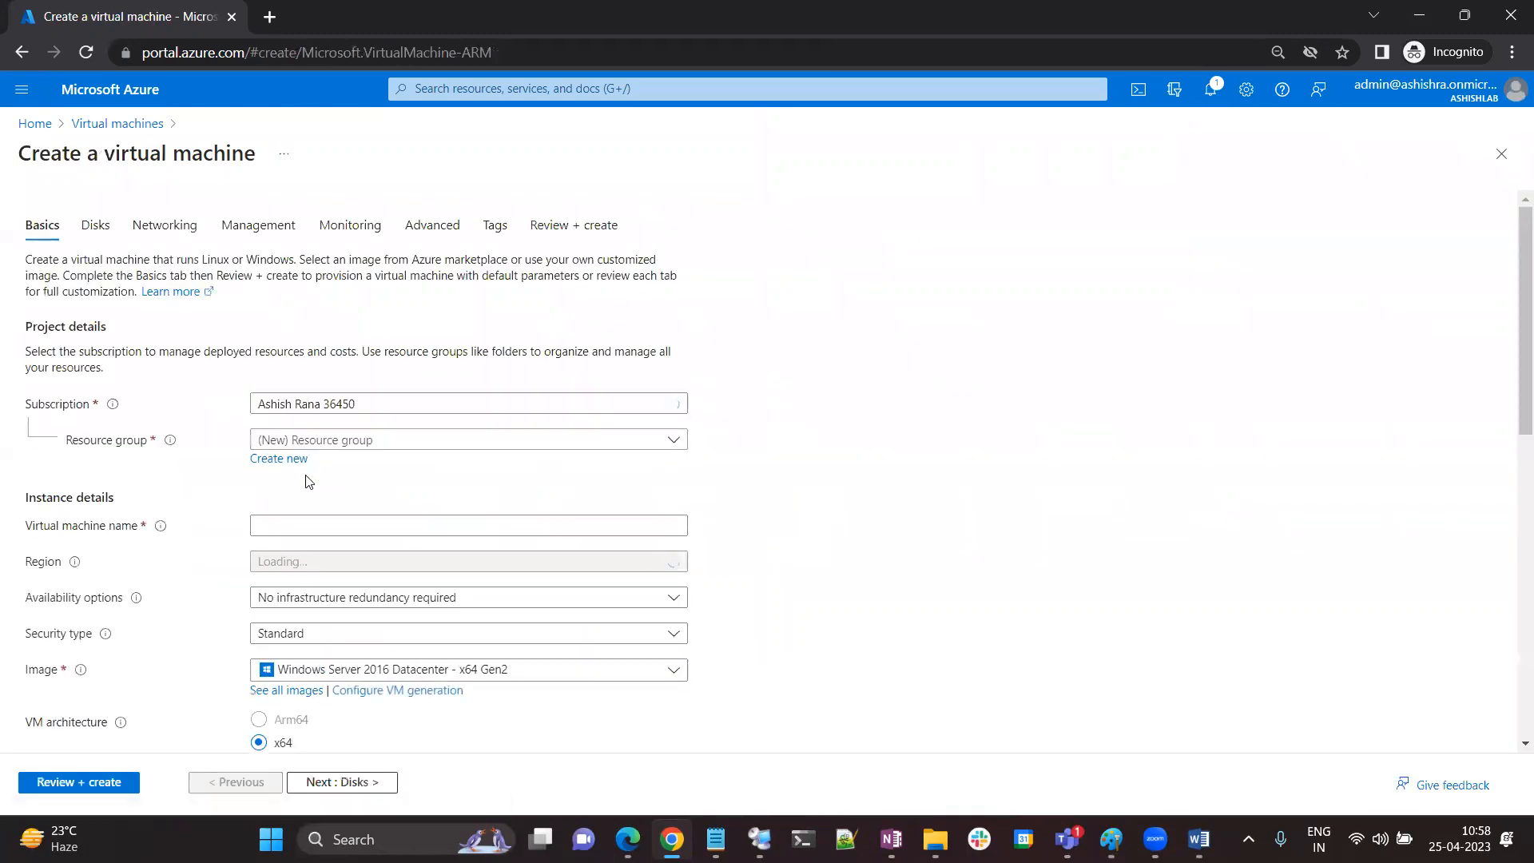
click(332, 441)
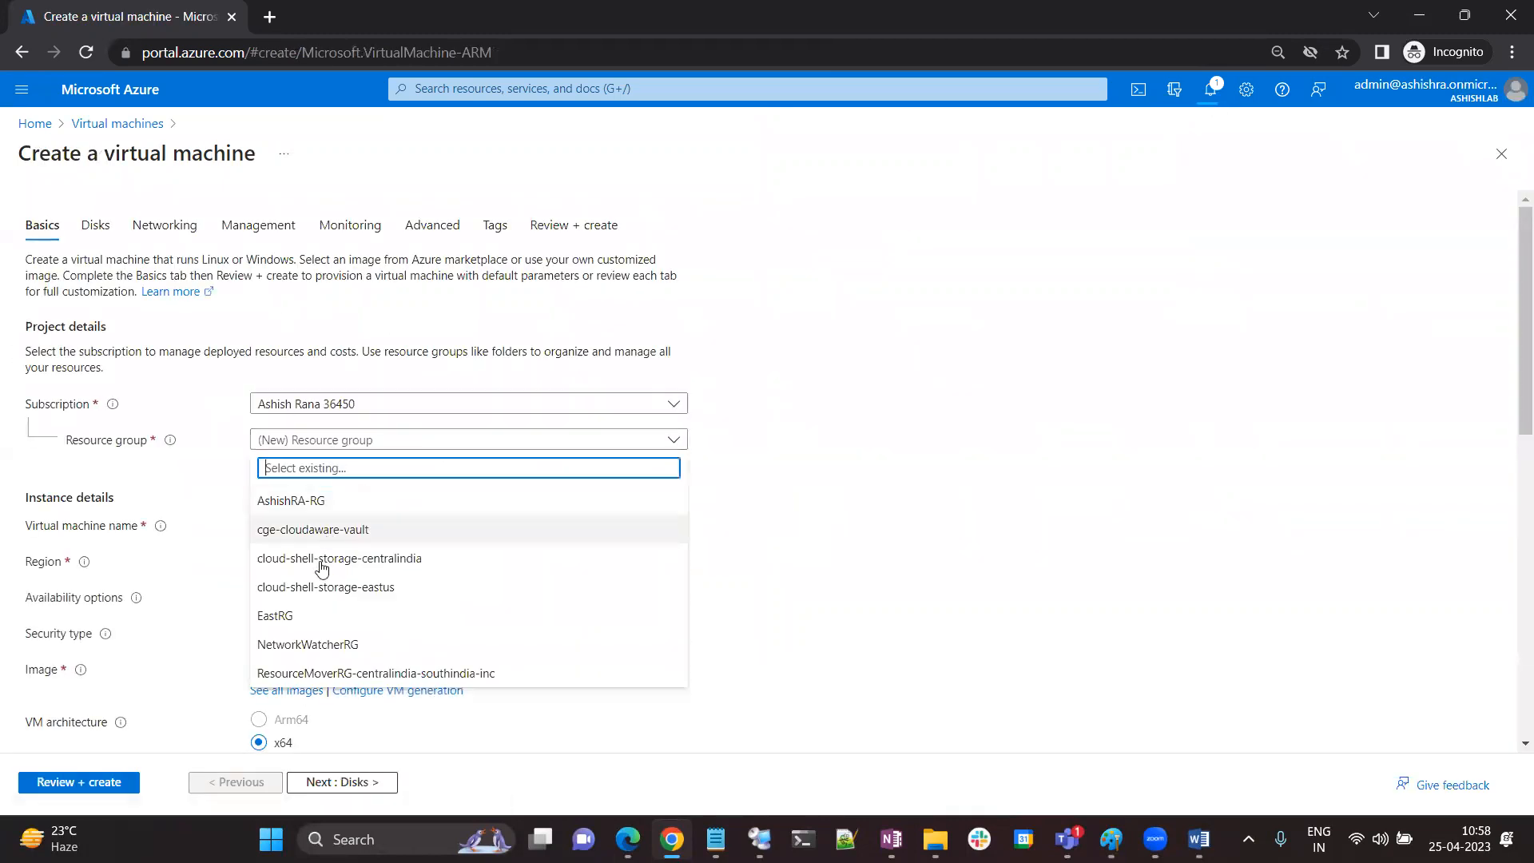
click(302, 622)
click(284, 532)
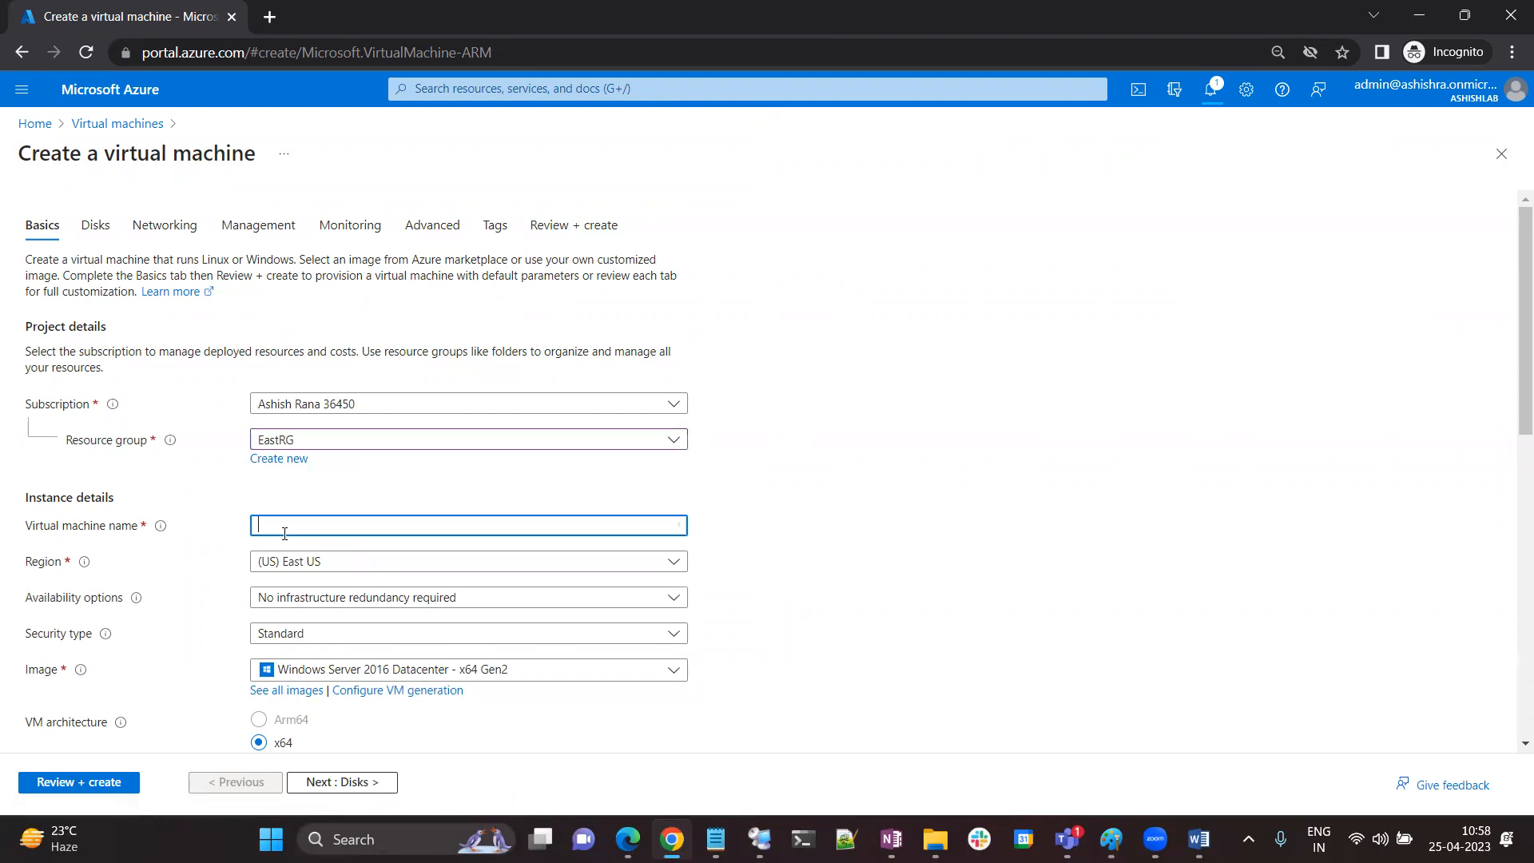
text(SP1-RDP)
Enter the administrator username, a password and its matching confirmation
scroll(320, 560, down, 1)
scroll(295, 616, down, 2)
scroll(259, 674, down, 1)
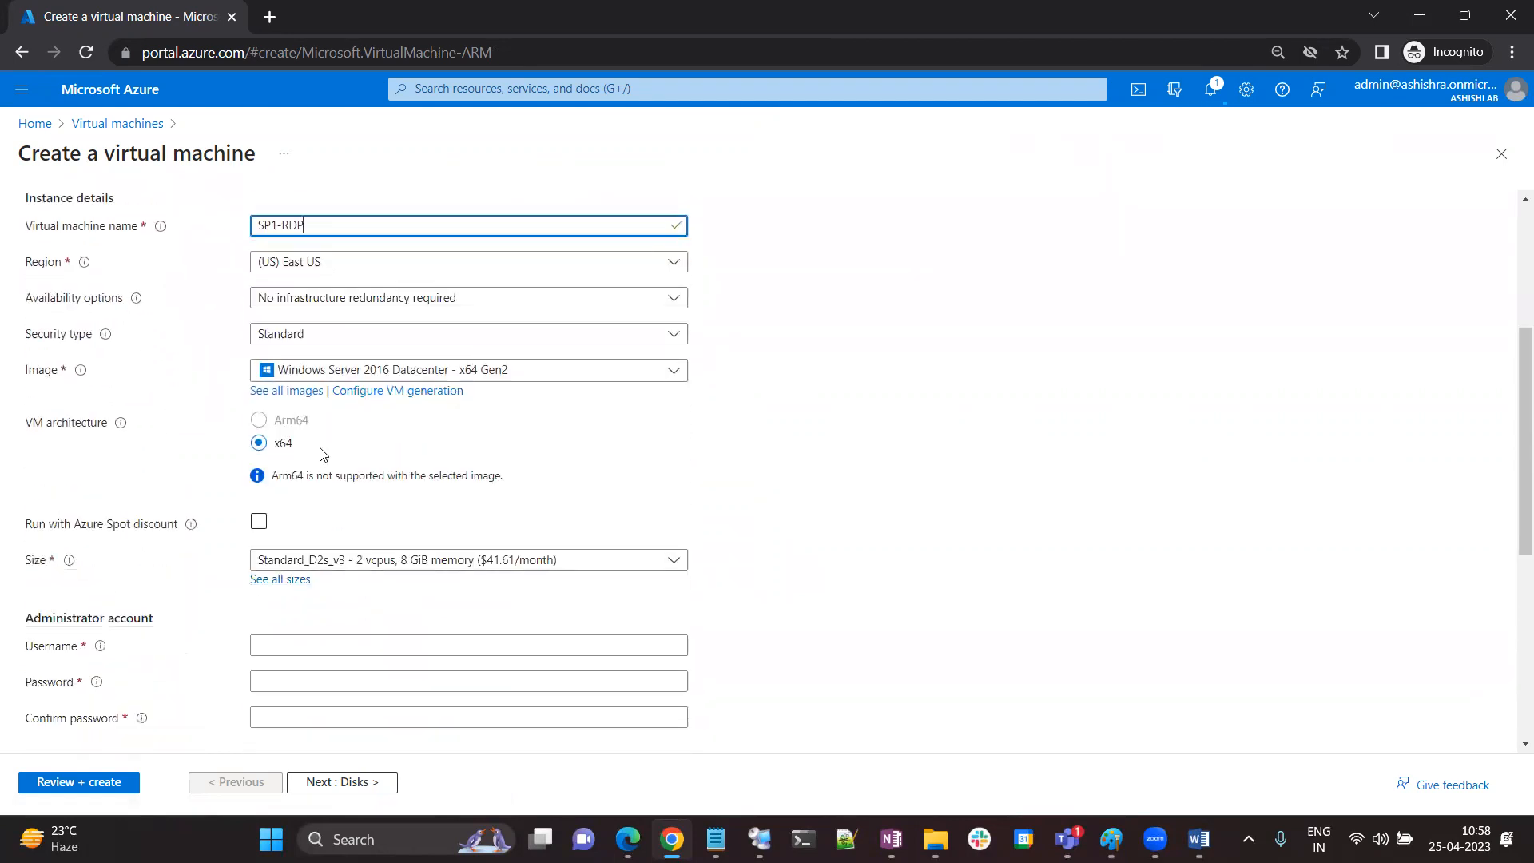
click(315, 644)
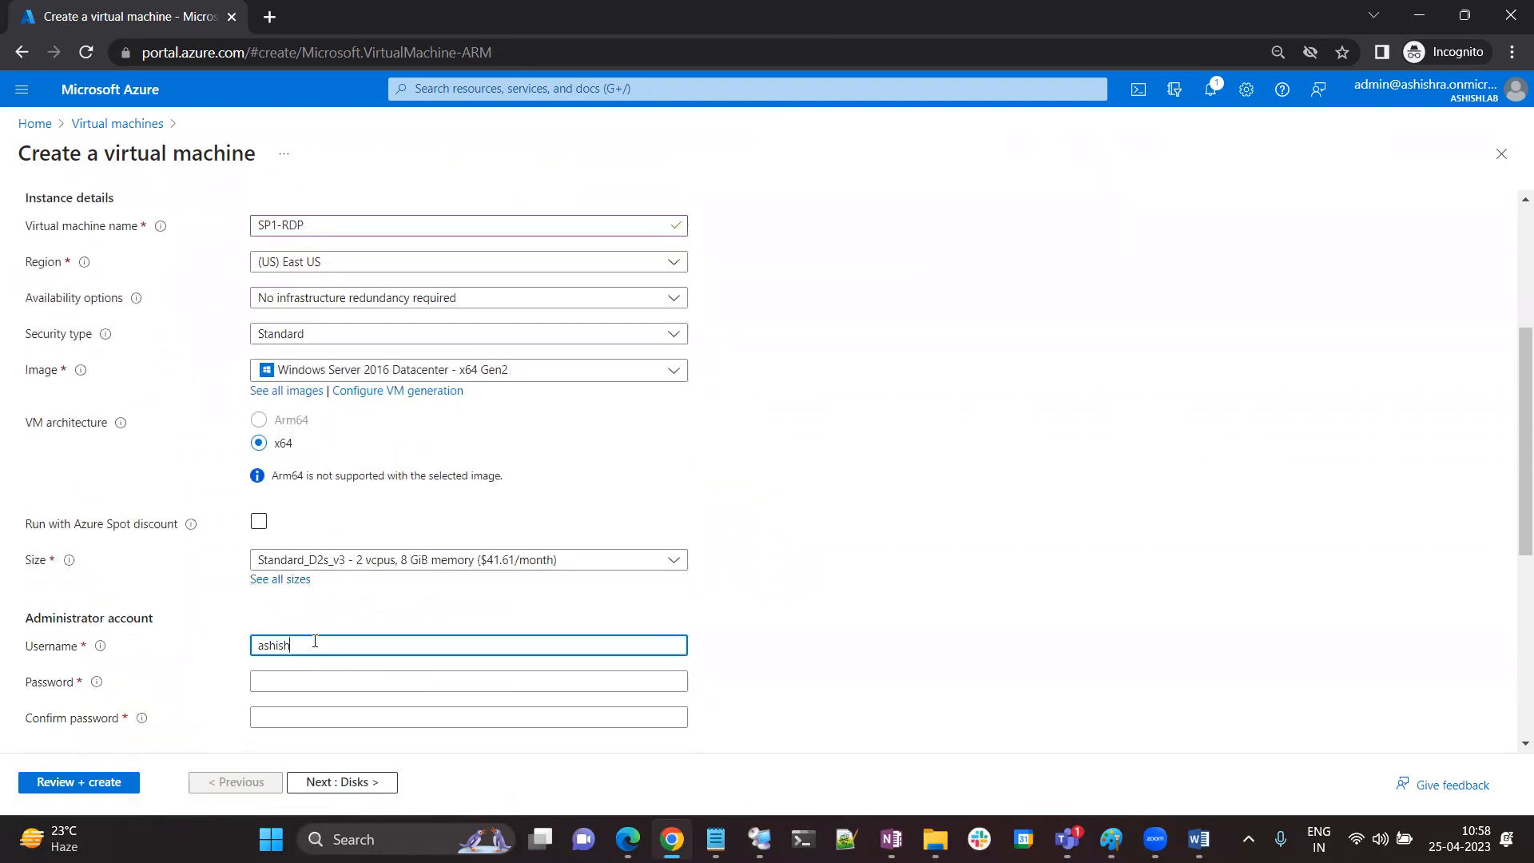
text(ashishra)
click(332, 681)
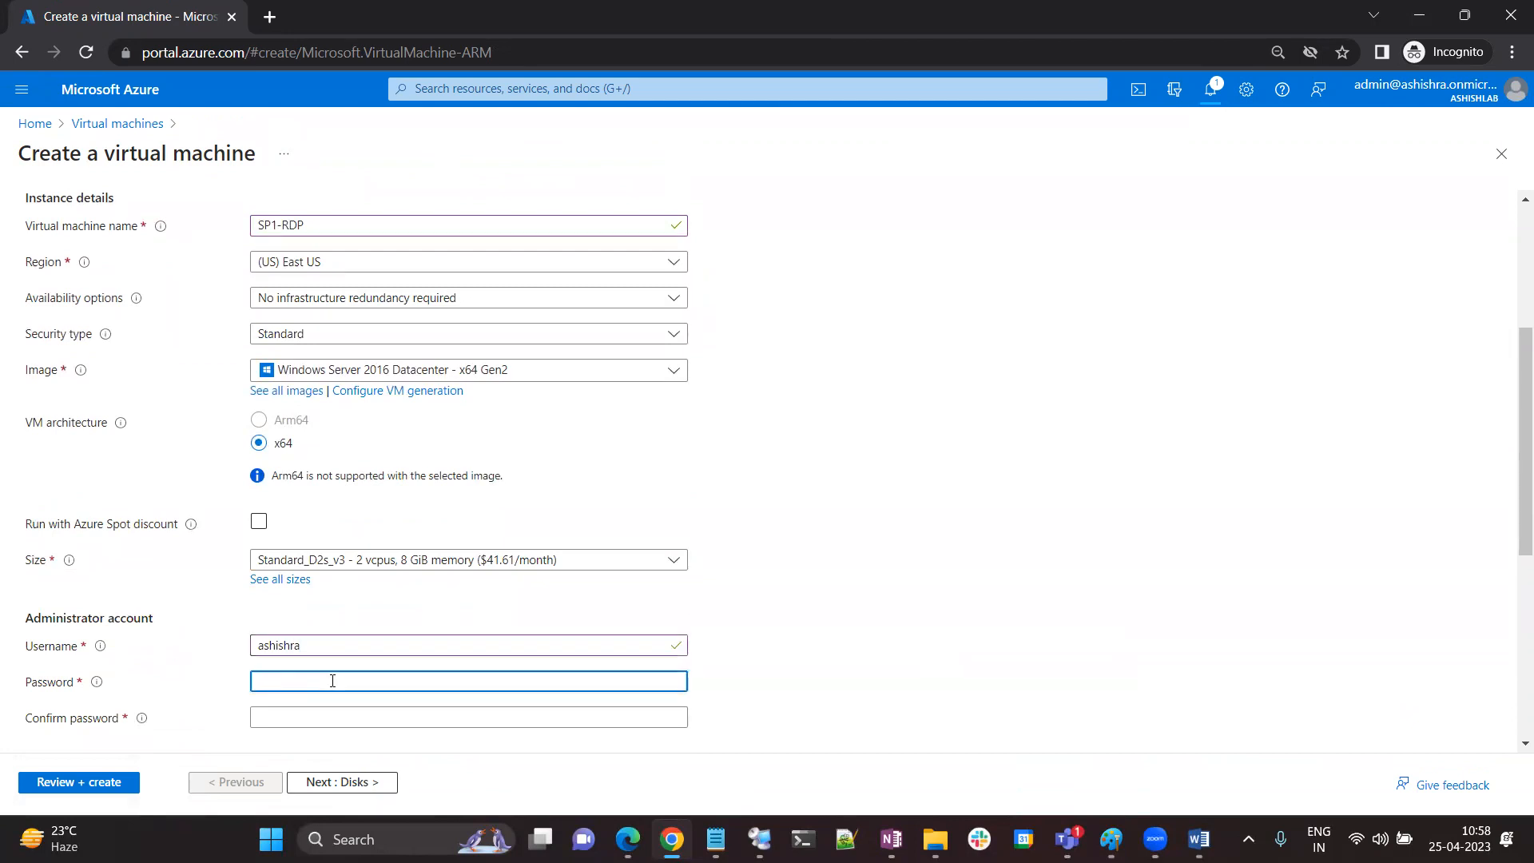
text(••••••)
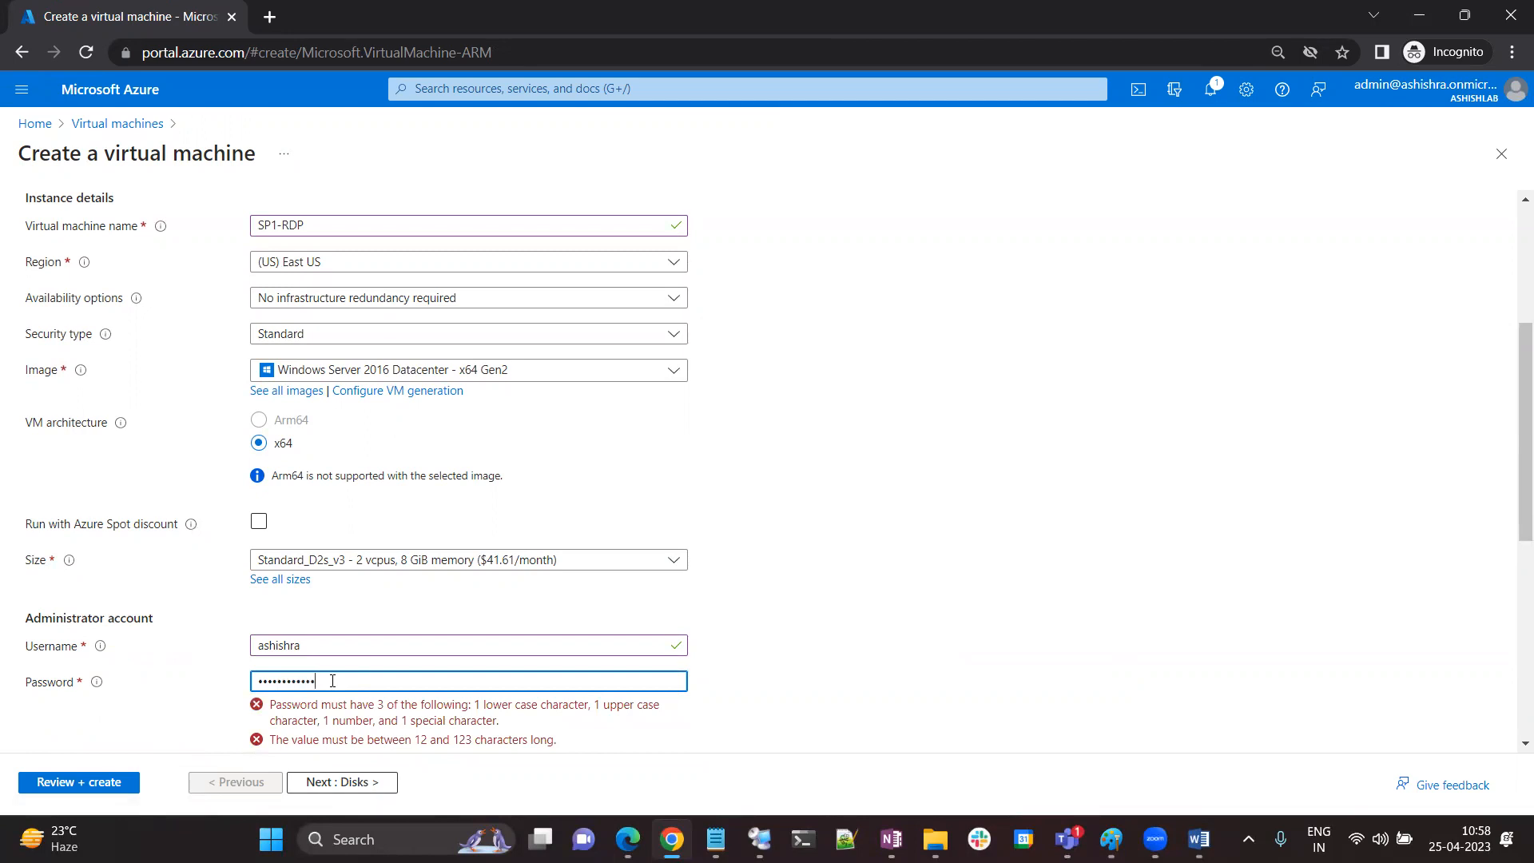
text(!)
scroll(359, 660, down, 3)
click(351, 409)
text(••••)
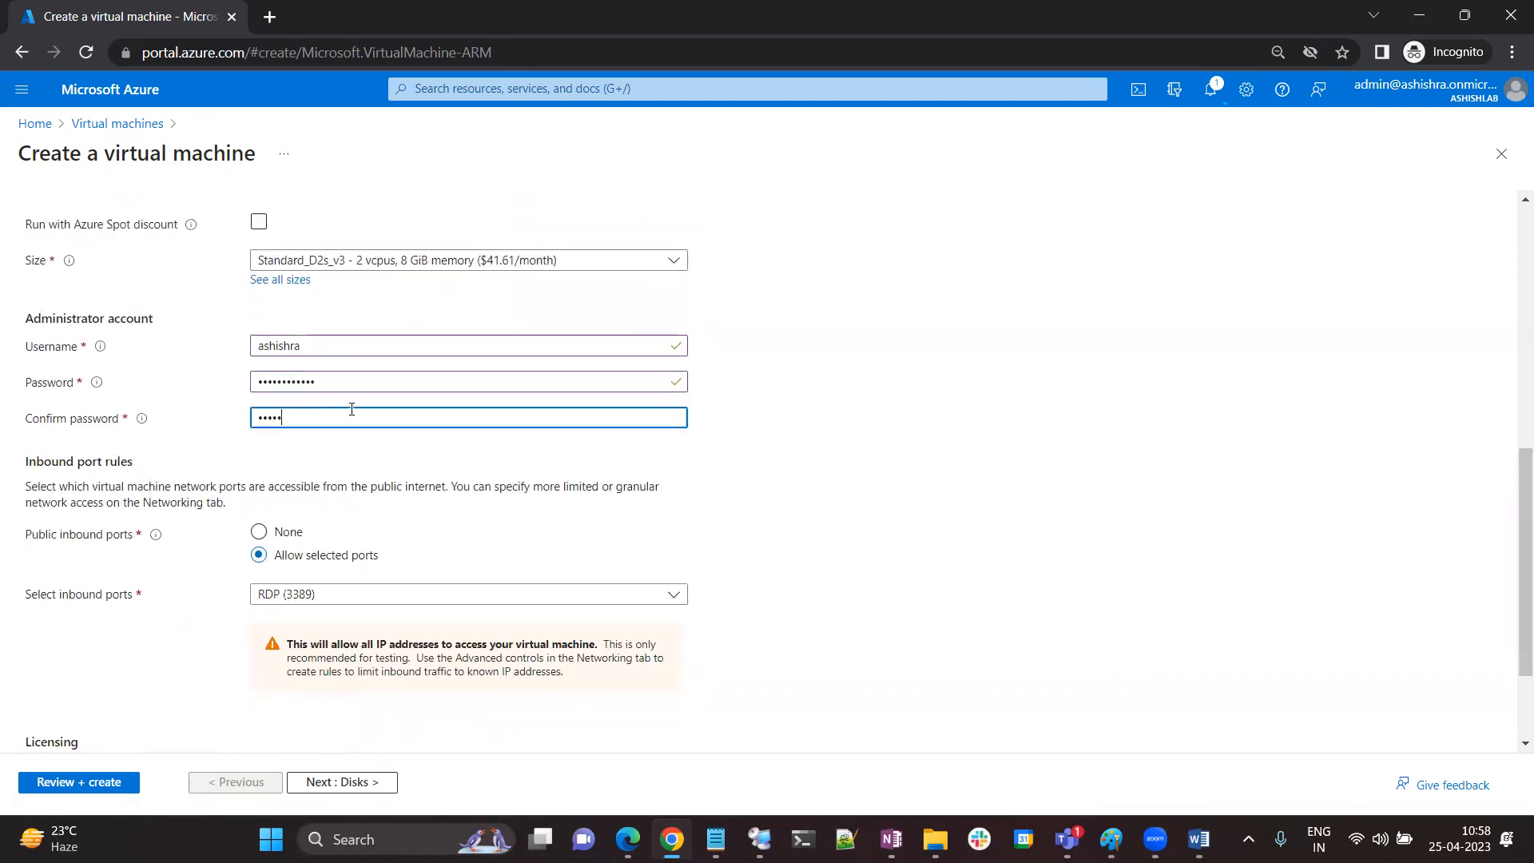
text(••)
scroll(291, 602, down, 2)
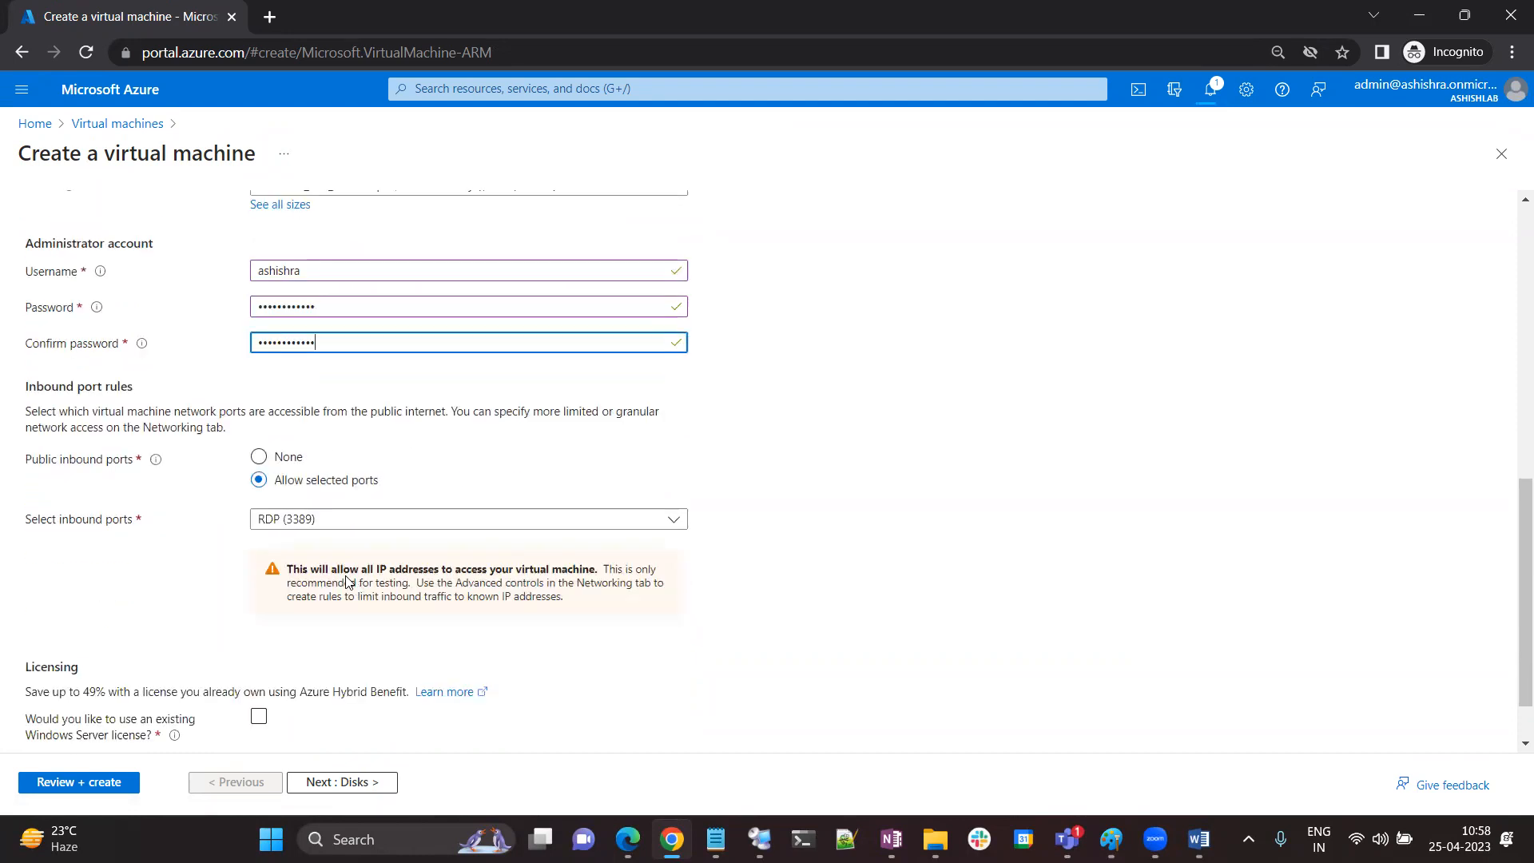
click(370, 781)
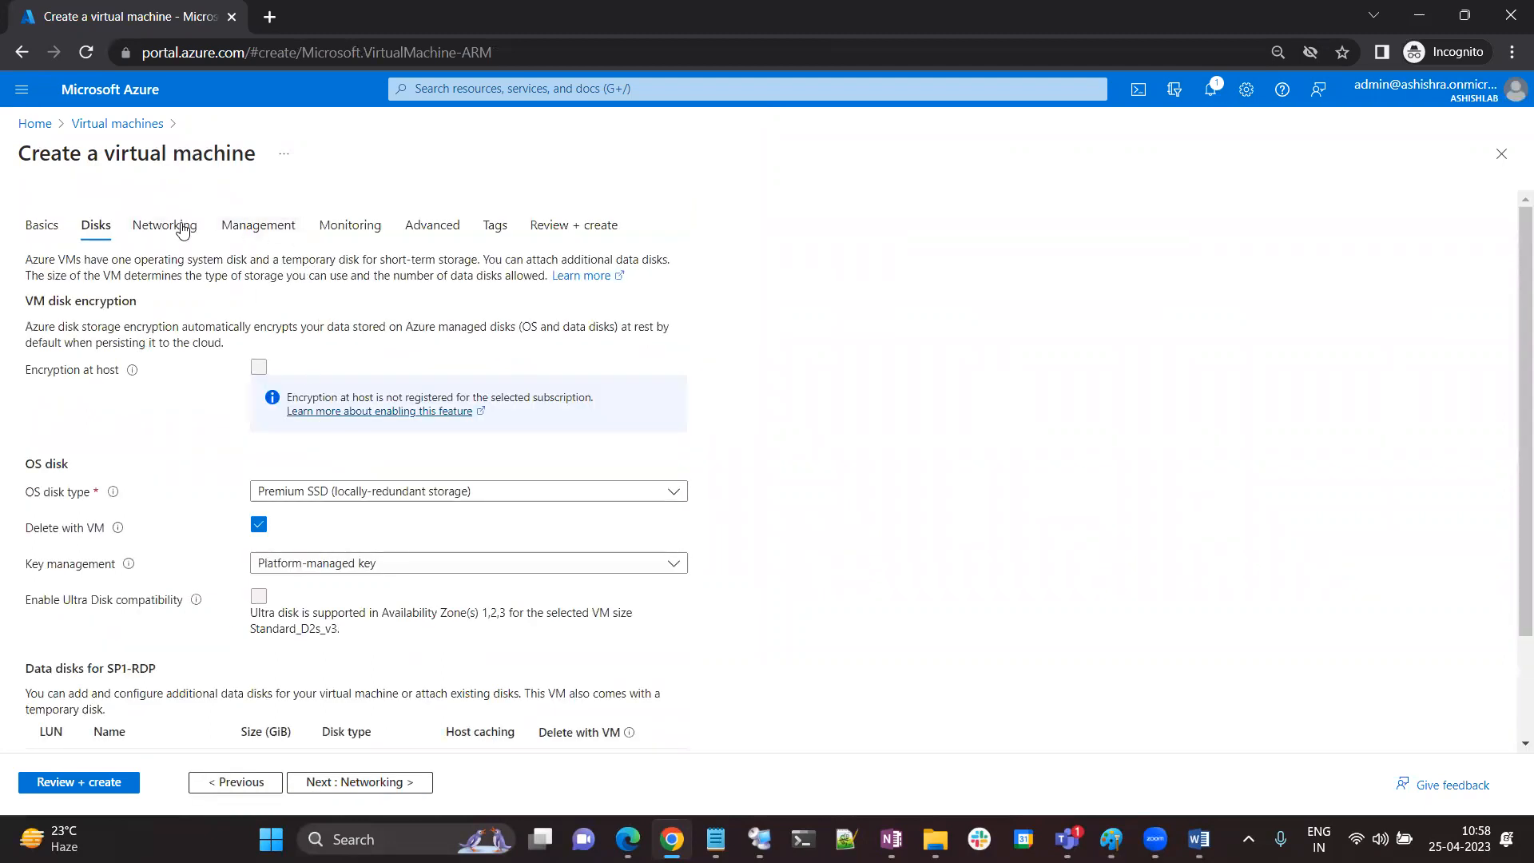
In SP1-RDP's networking, delete public IP and NIC with the VM, then validate
click(177, 226)
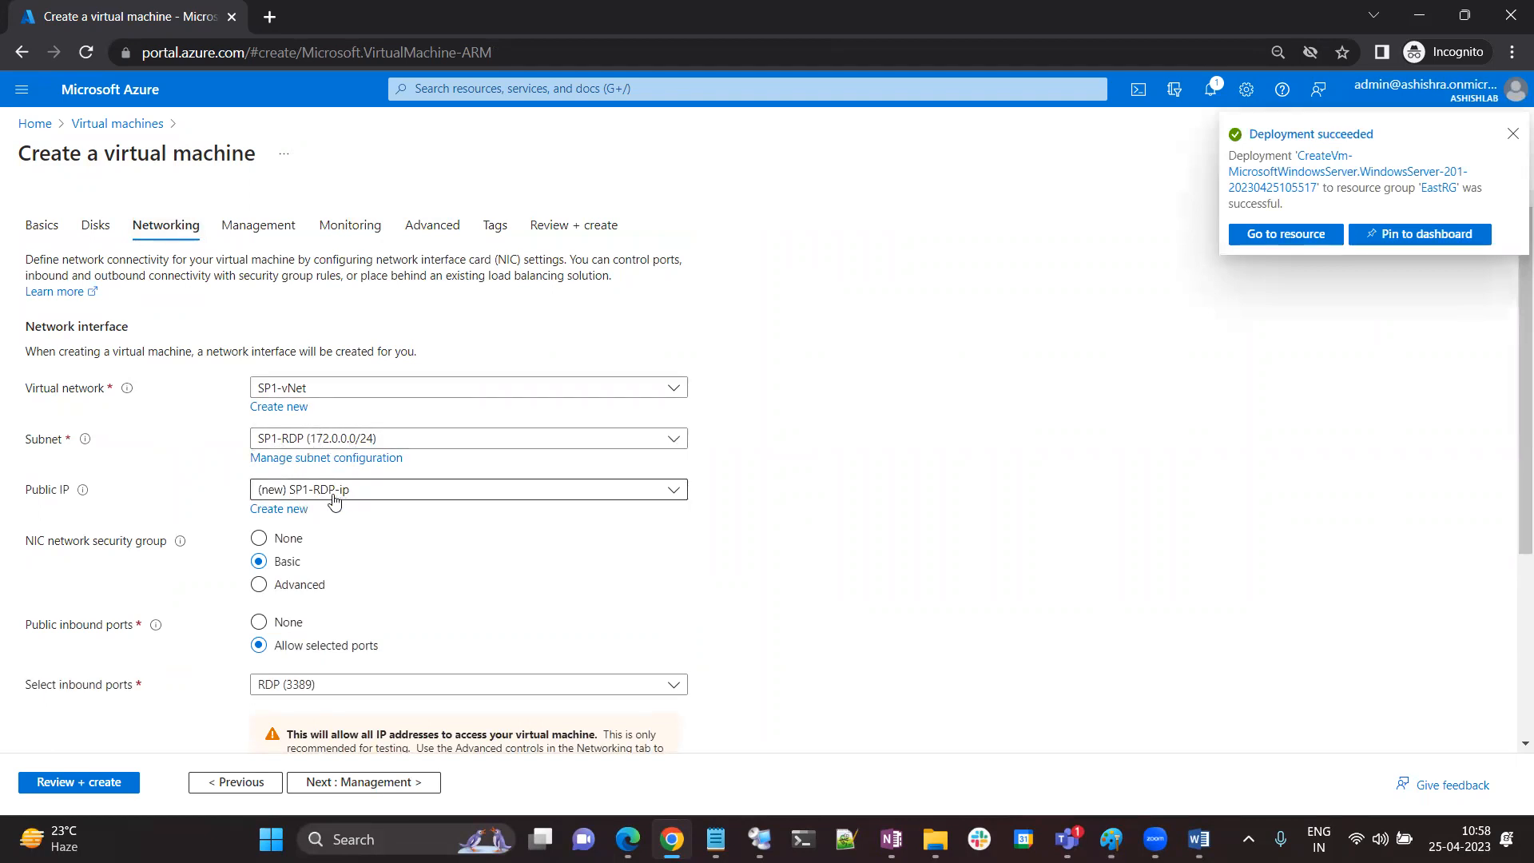
scroll(361, 582, down, 1)
scroll(361, 581, down, 3)
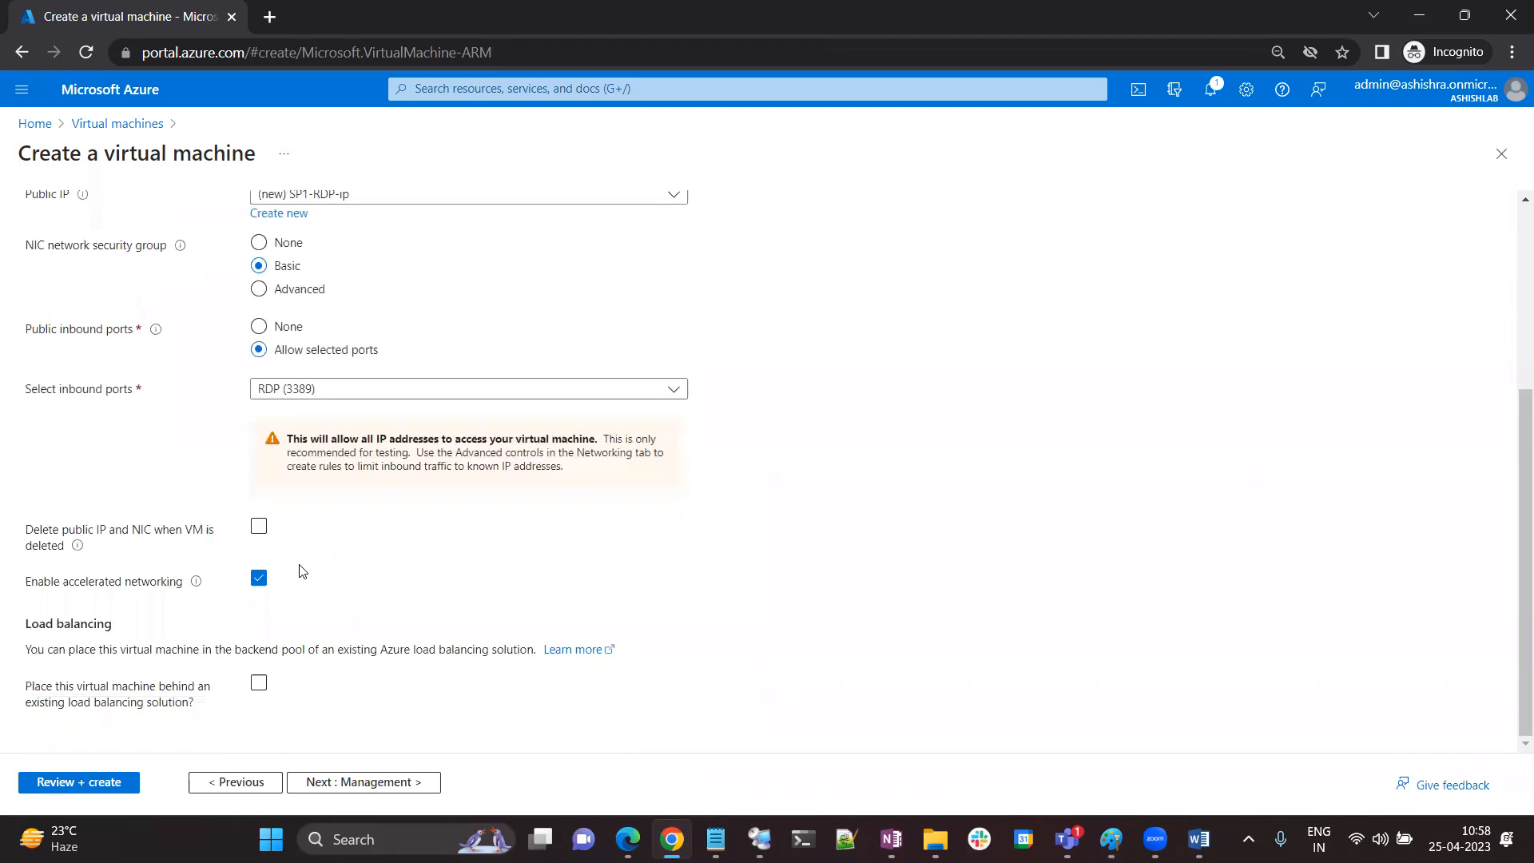
click(258, 547)
scroll(280, 565, up, 1)
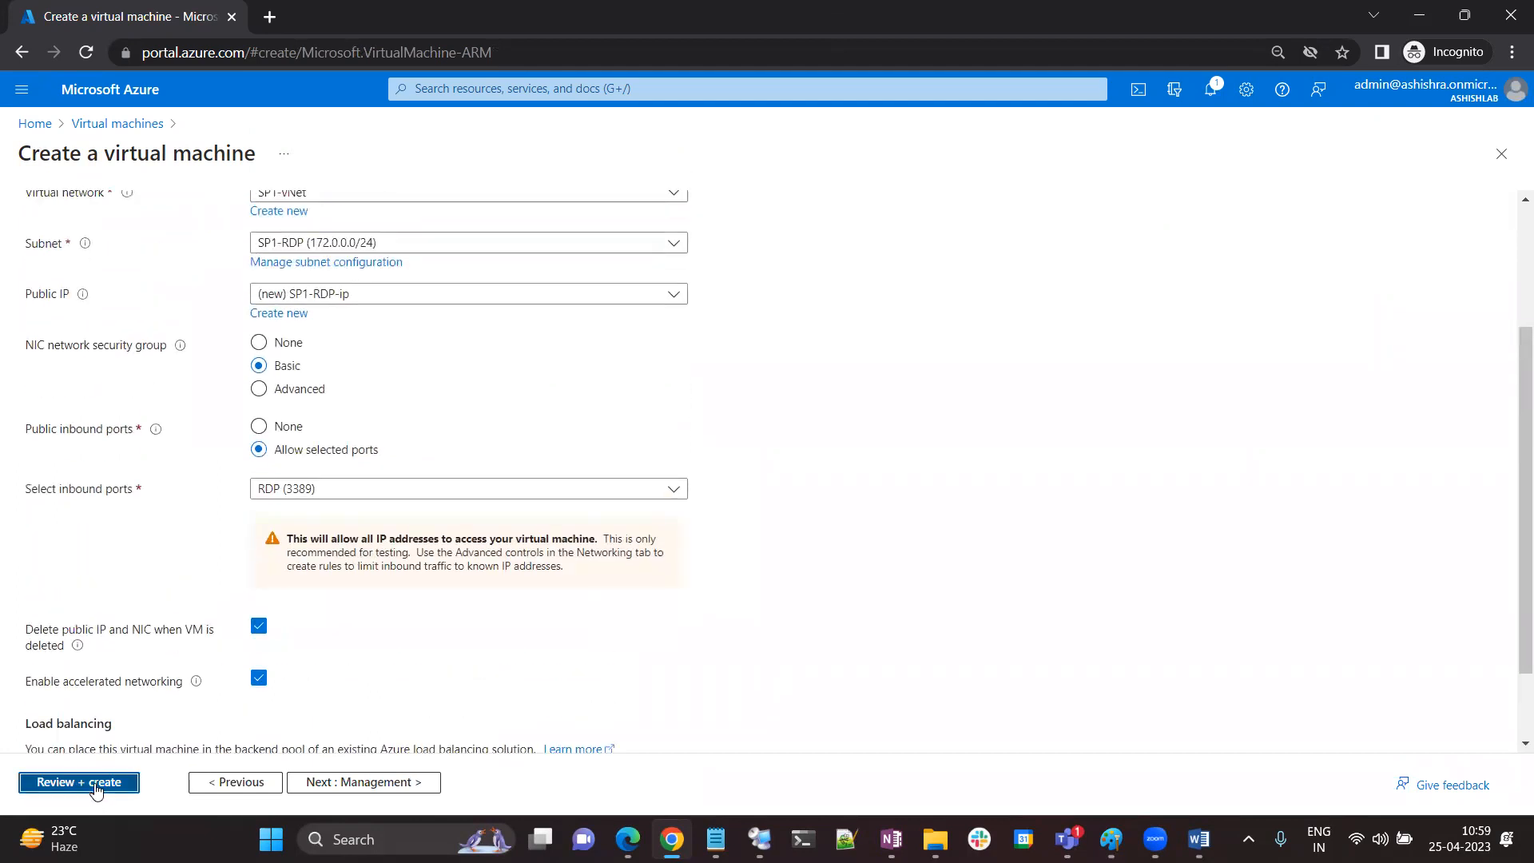
click(97, 787)
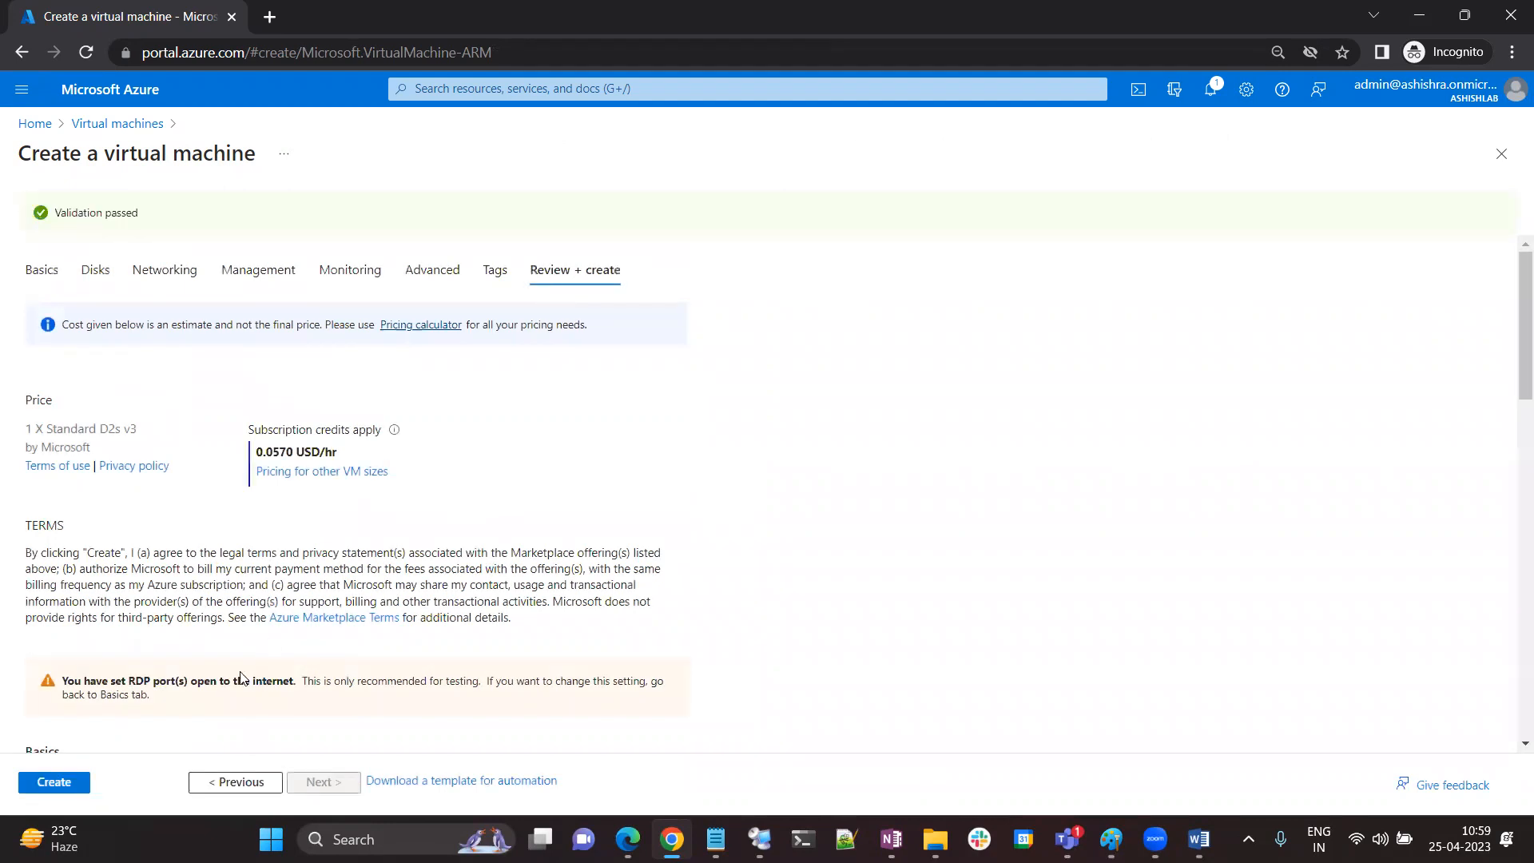
Launch the SP1-RDP deployment and maximise the network diagram window
click(66, 787)
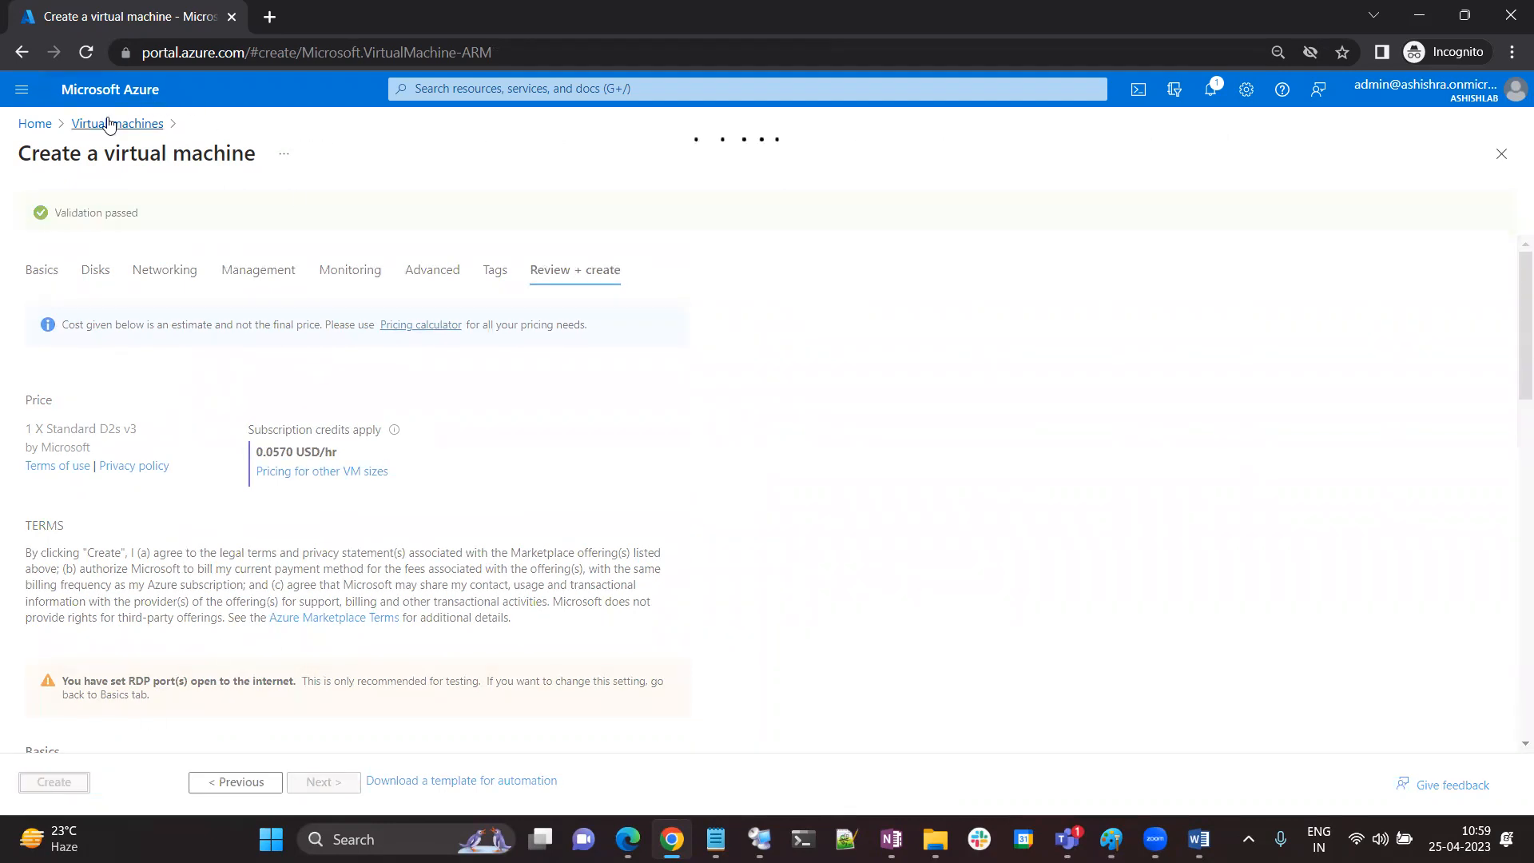
drag(1530, 16, 586, 223)
double_click(585, 223)
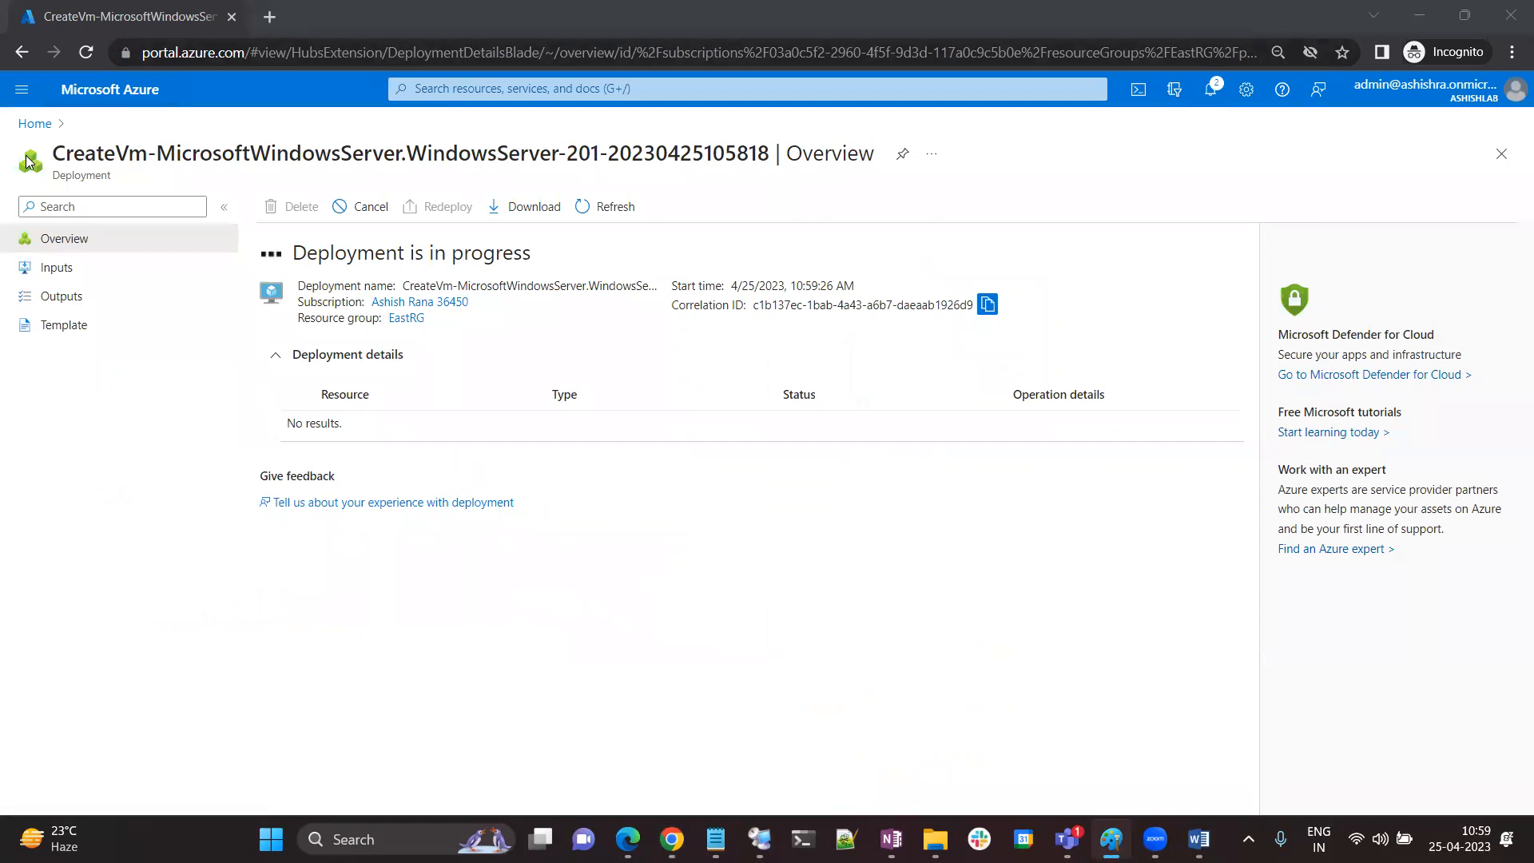
Open a third Azure virtual machine form with a new resource group WestRG
click(35, 123)
click(423, 210)
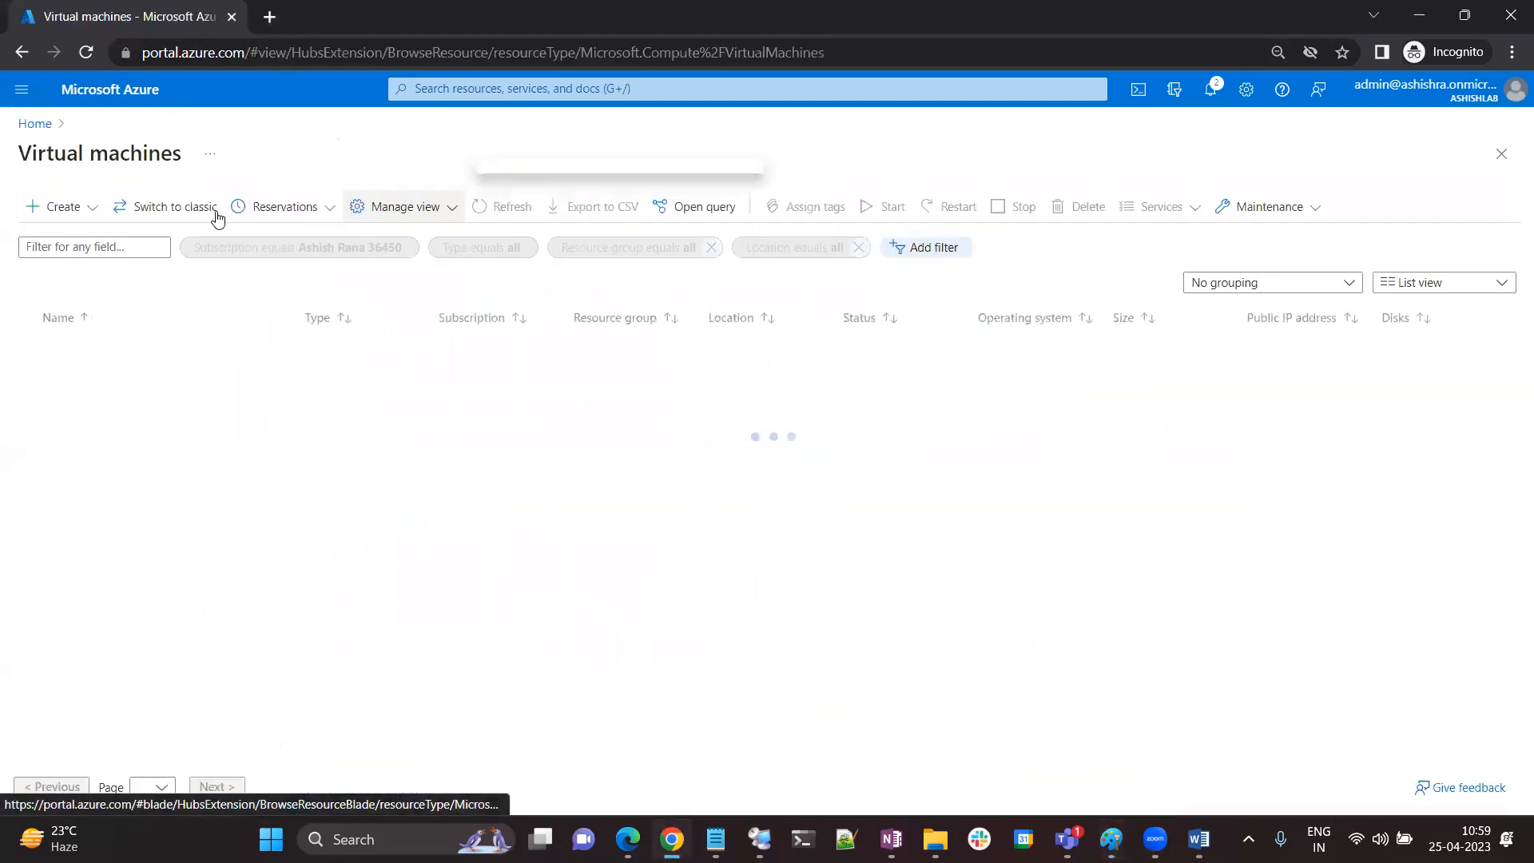
click(91, 209)
click(86, 255)
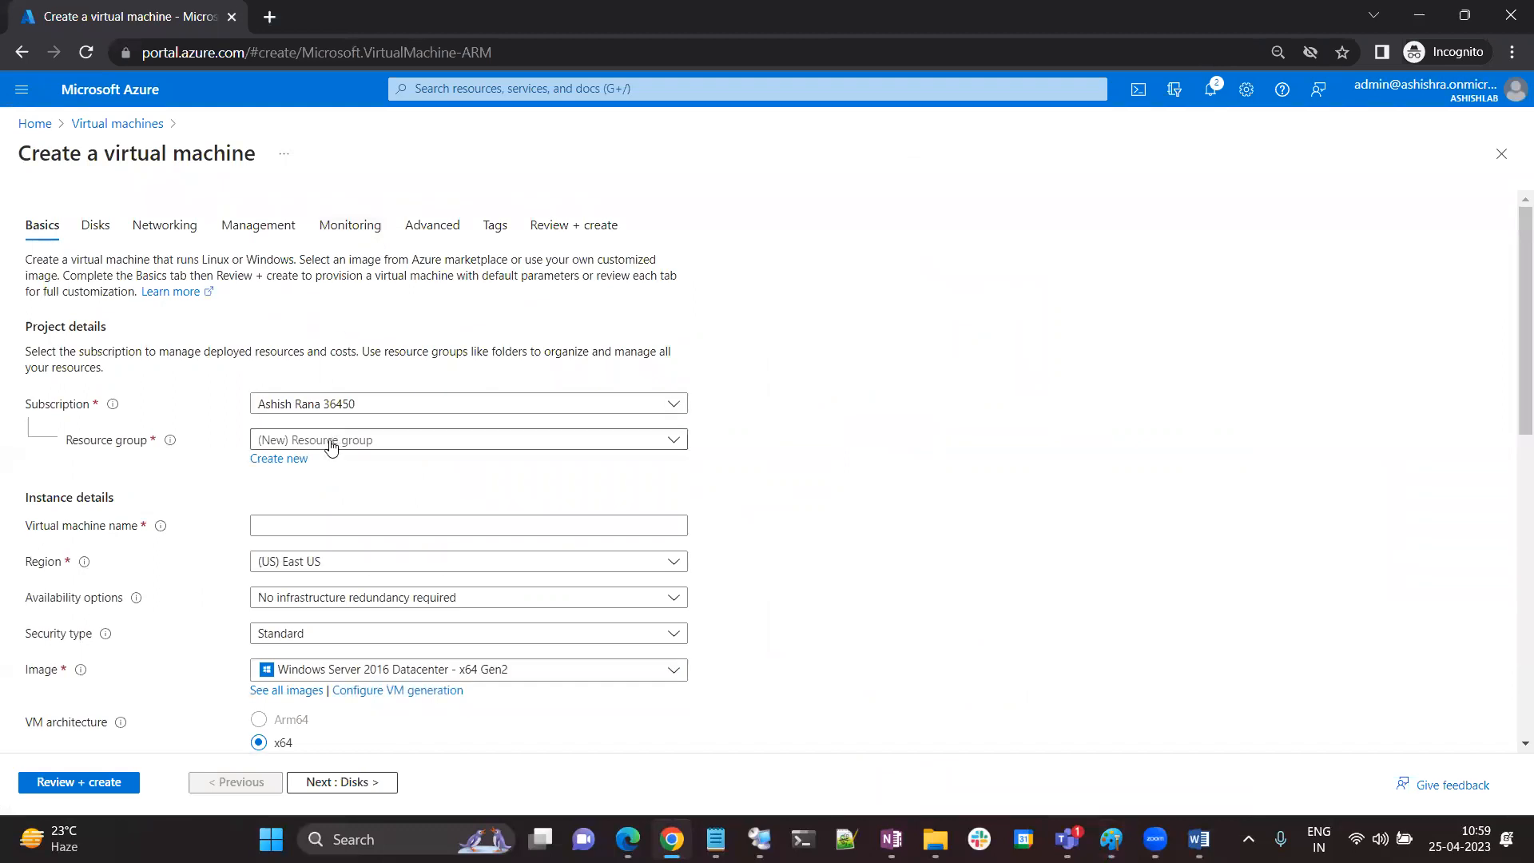
click(294, 458)
text(WestRG)
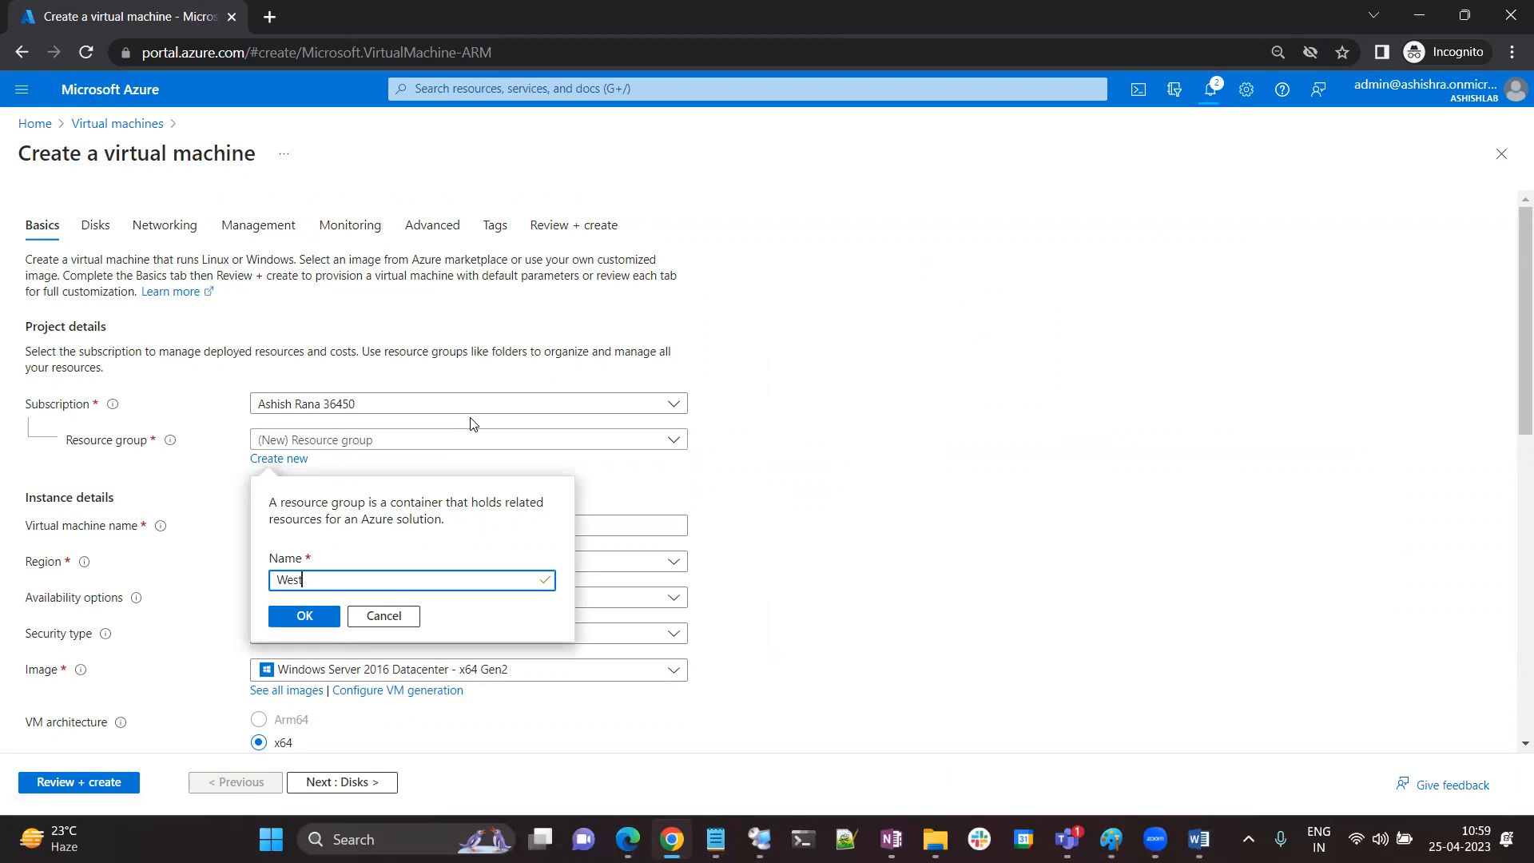
click(305, 615)
click(281, 529)
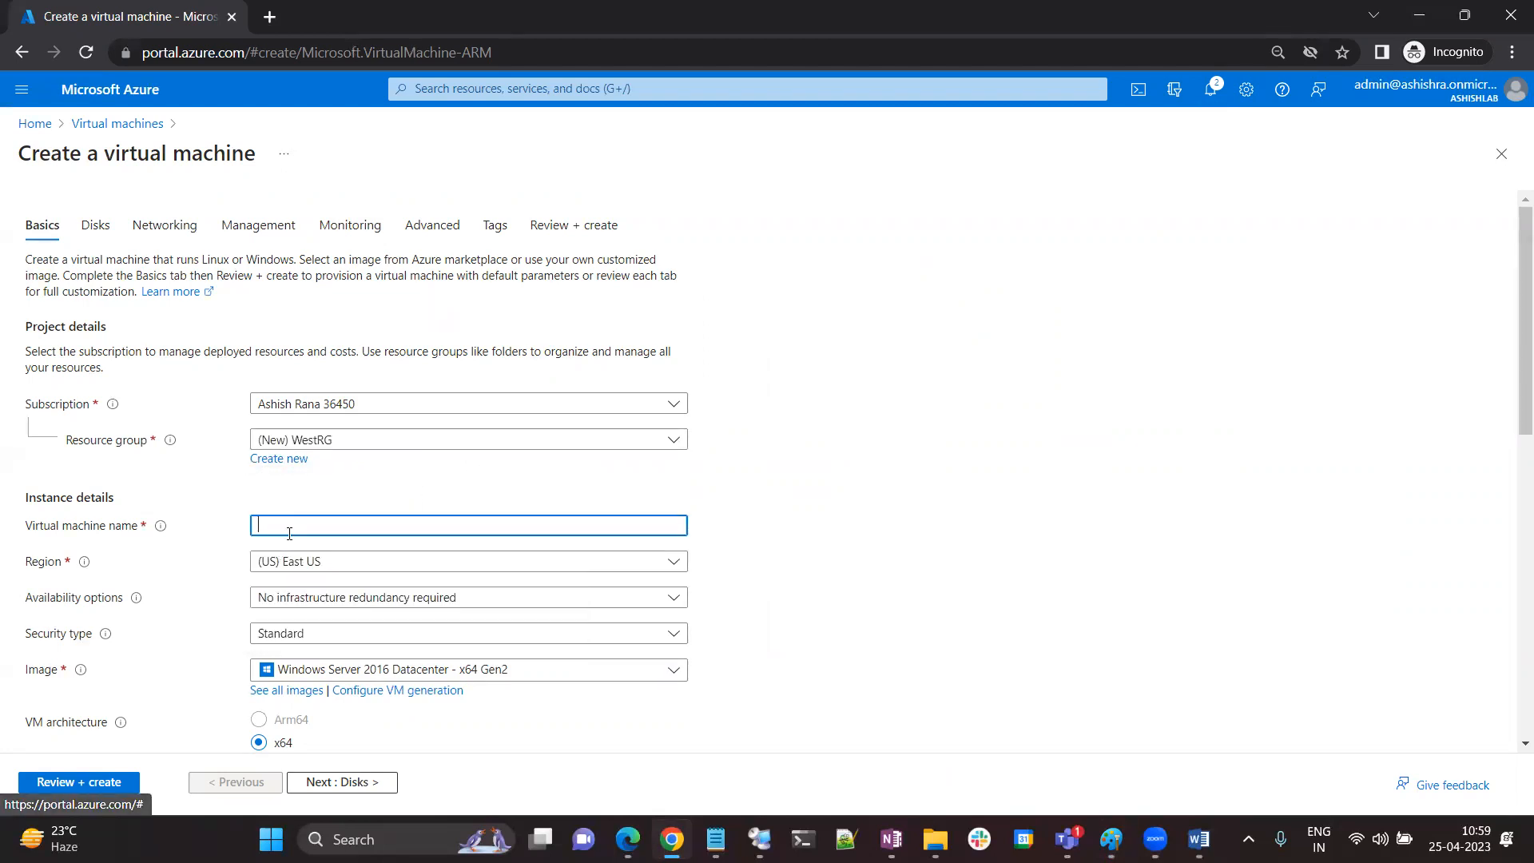
Name the VM SP1-Work and set its region to (US) West US
text(SP1-work)
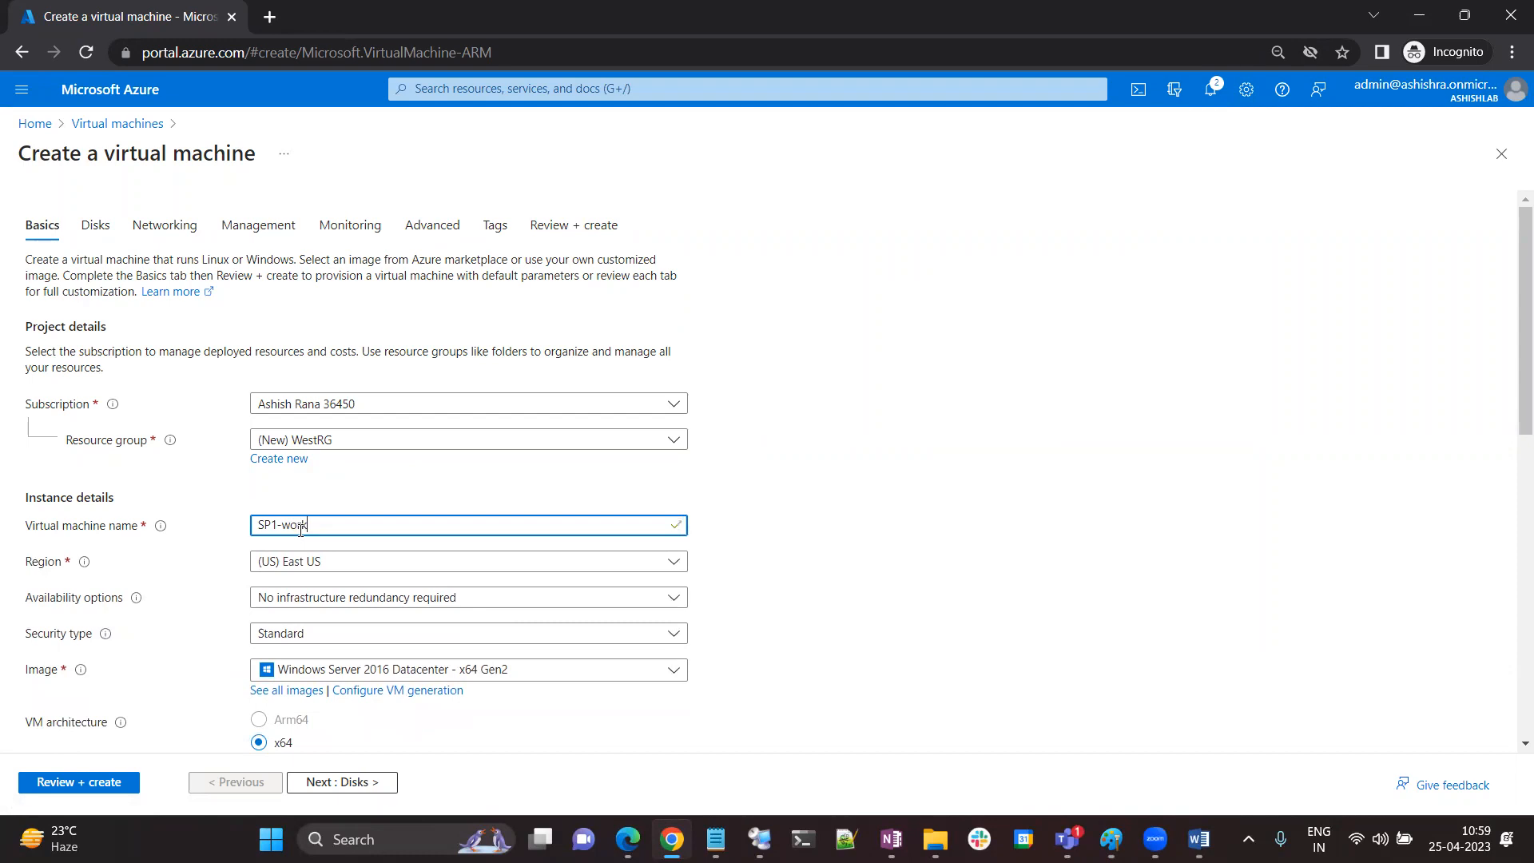
text(W)
scroll(319, 479, down, 1)
click(318, 469)
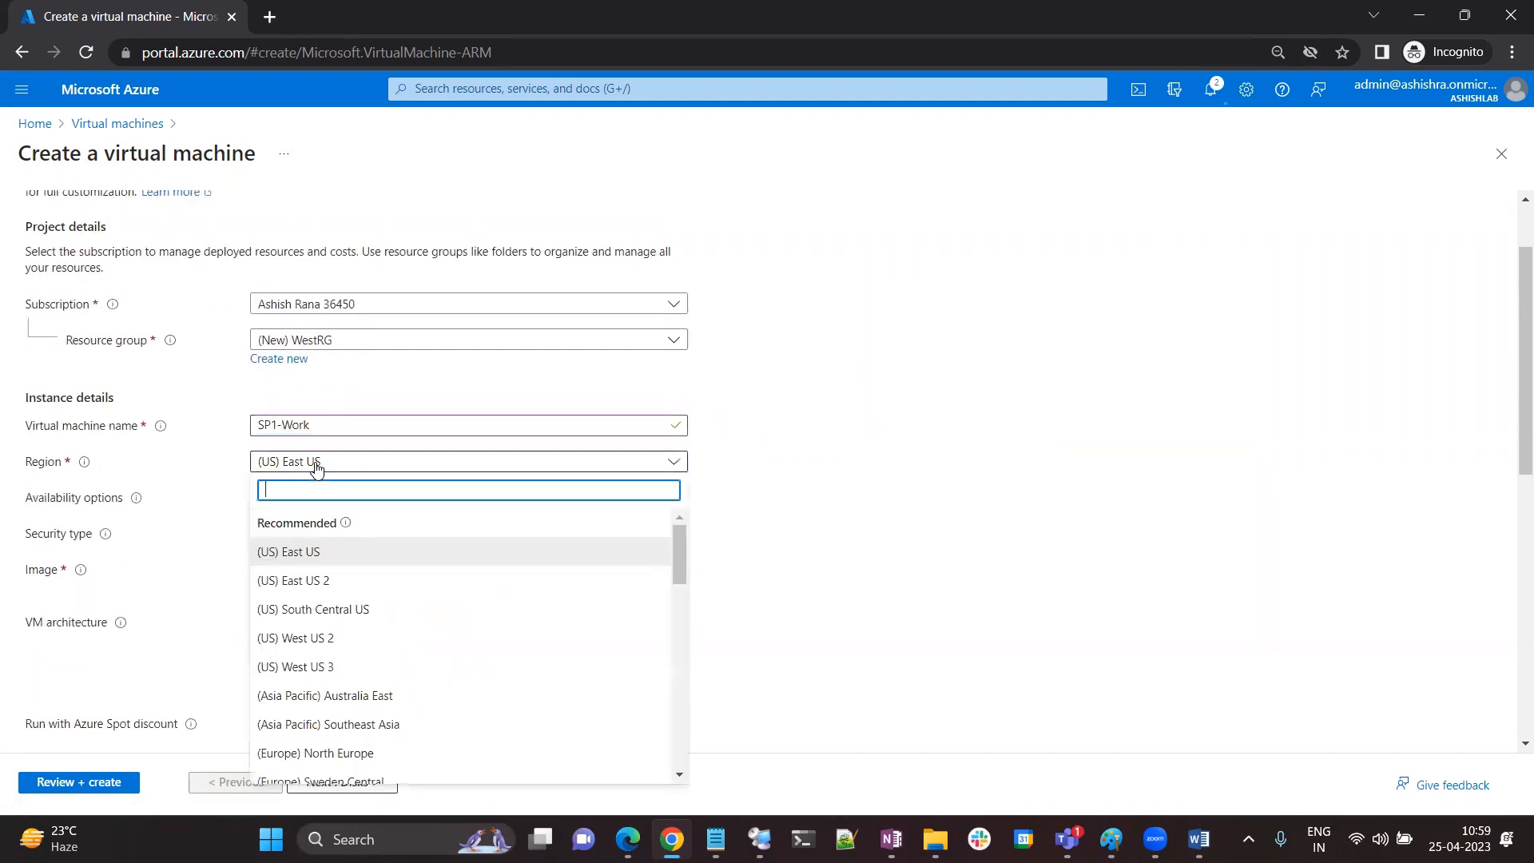
text(web)
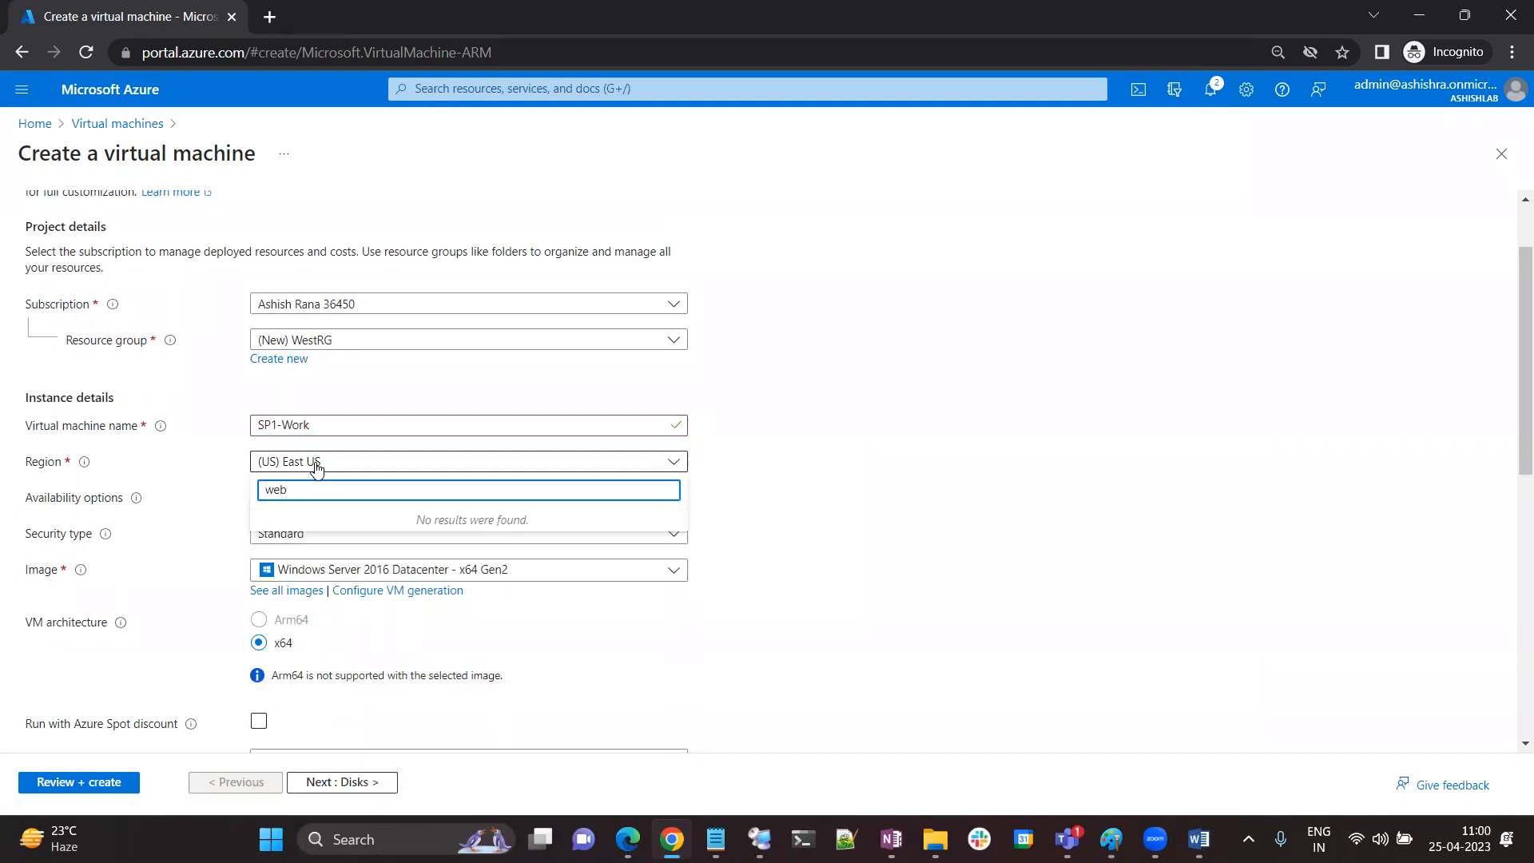
key(BackSpace)
text(s)
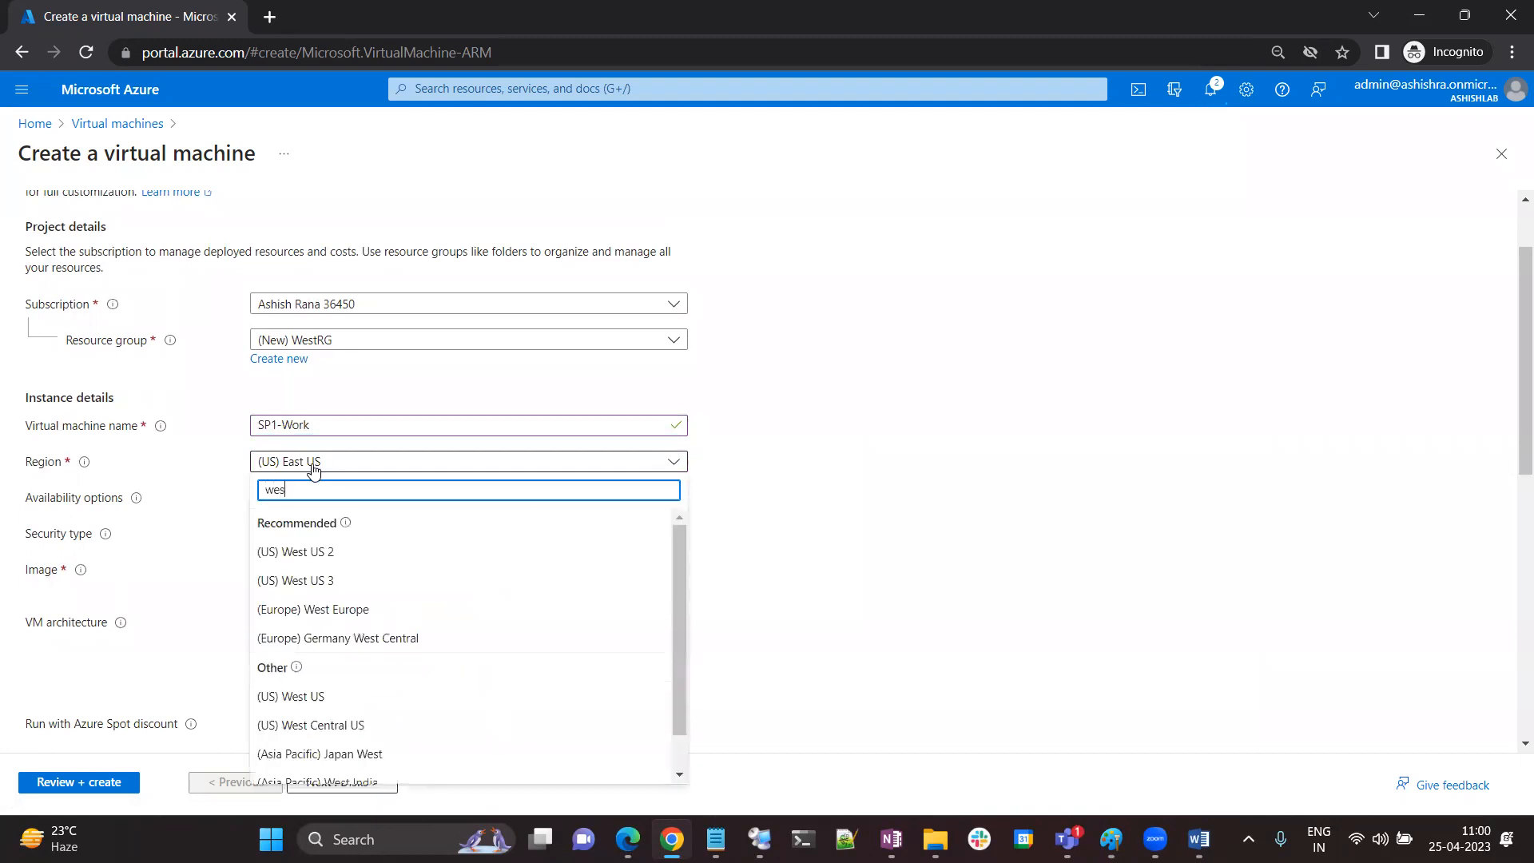
click(309, 696)
Enter the administrator username and password, allow no public inbound ports, and continue to Disks
scroll(206, 537, down, 3)
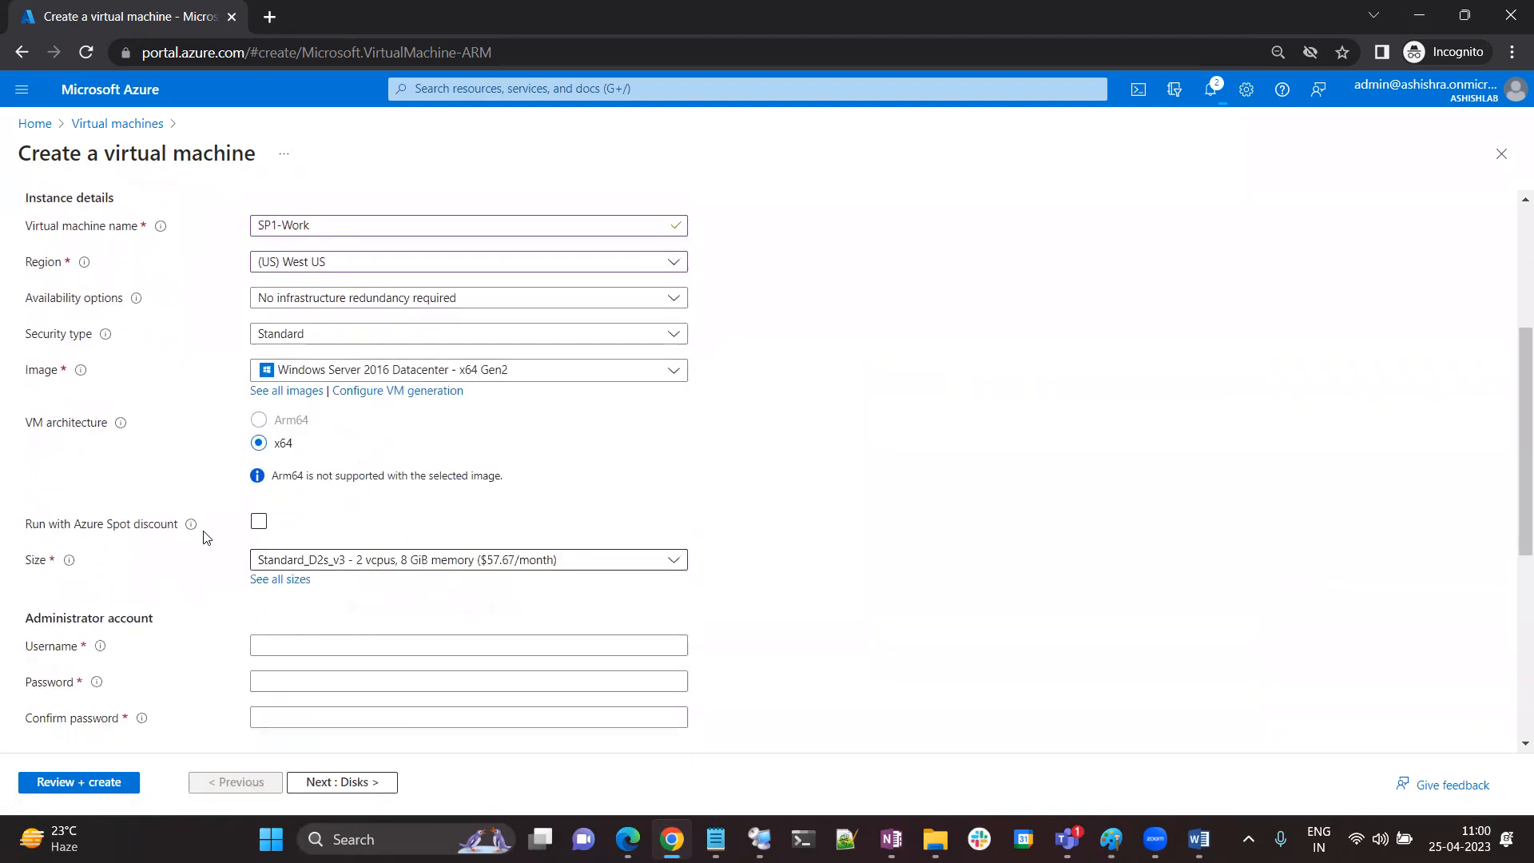
click(335, 640)
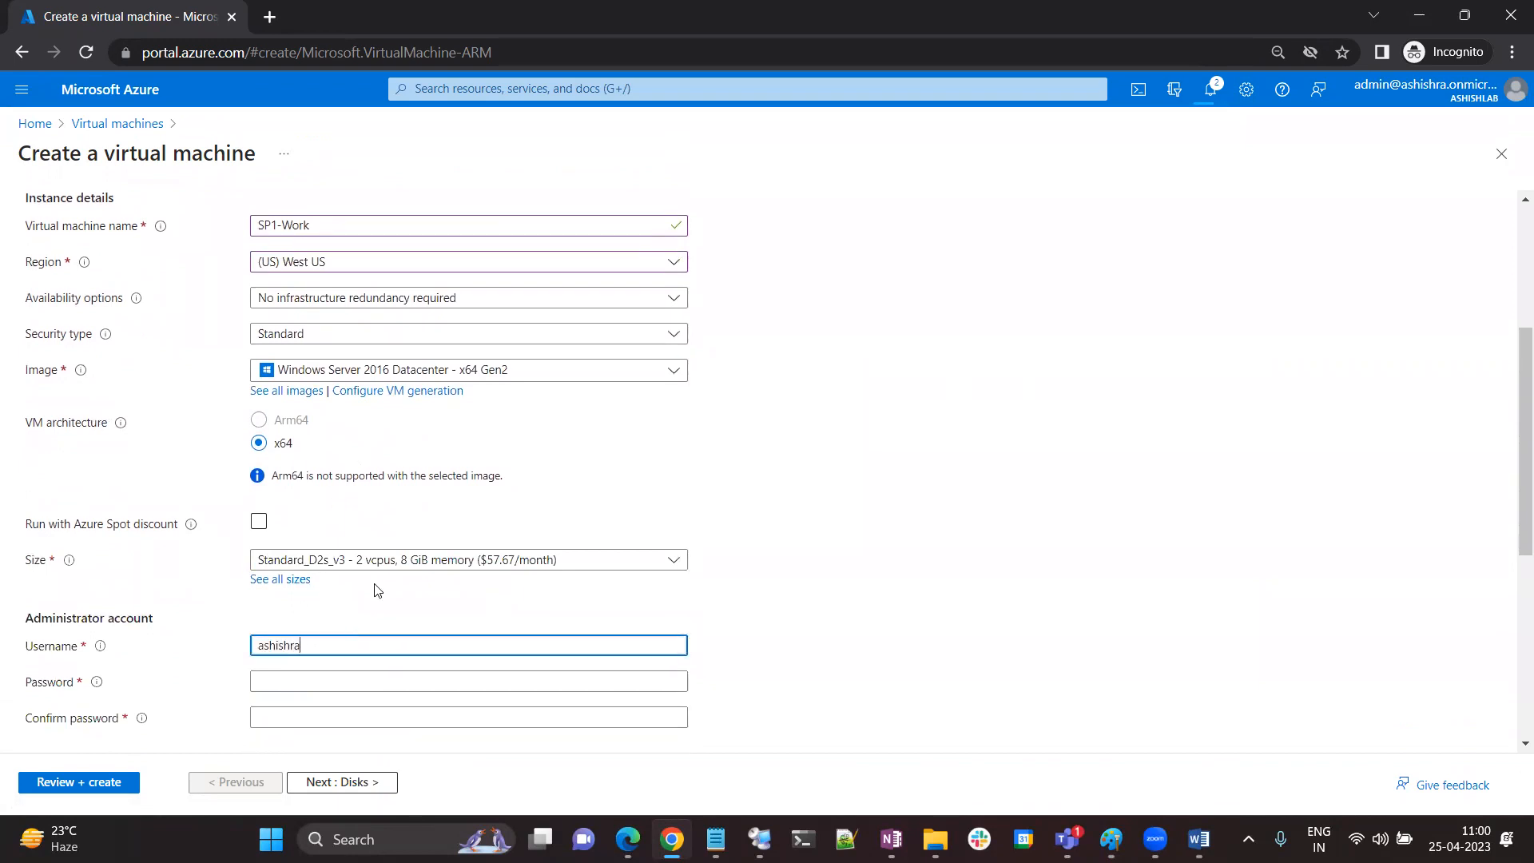
click(347, 682)
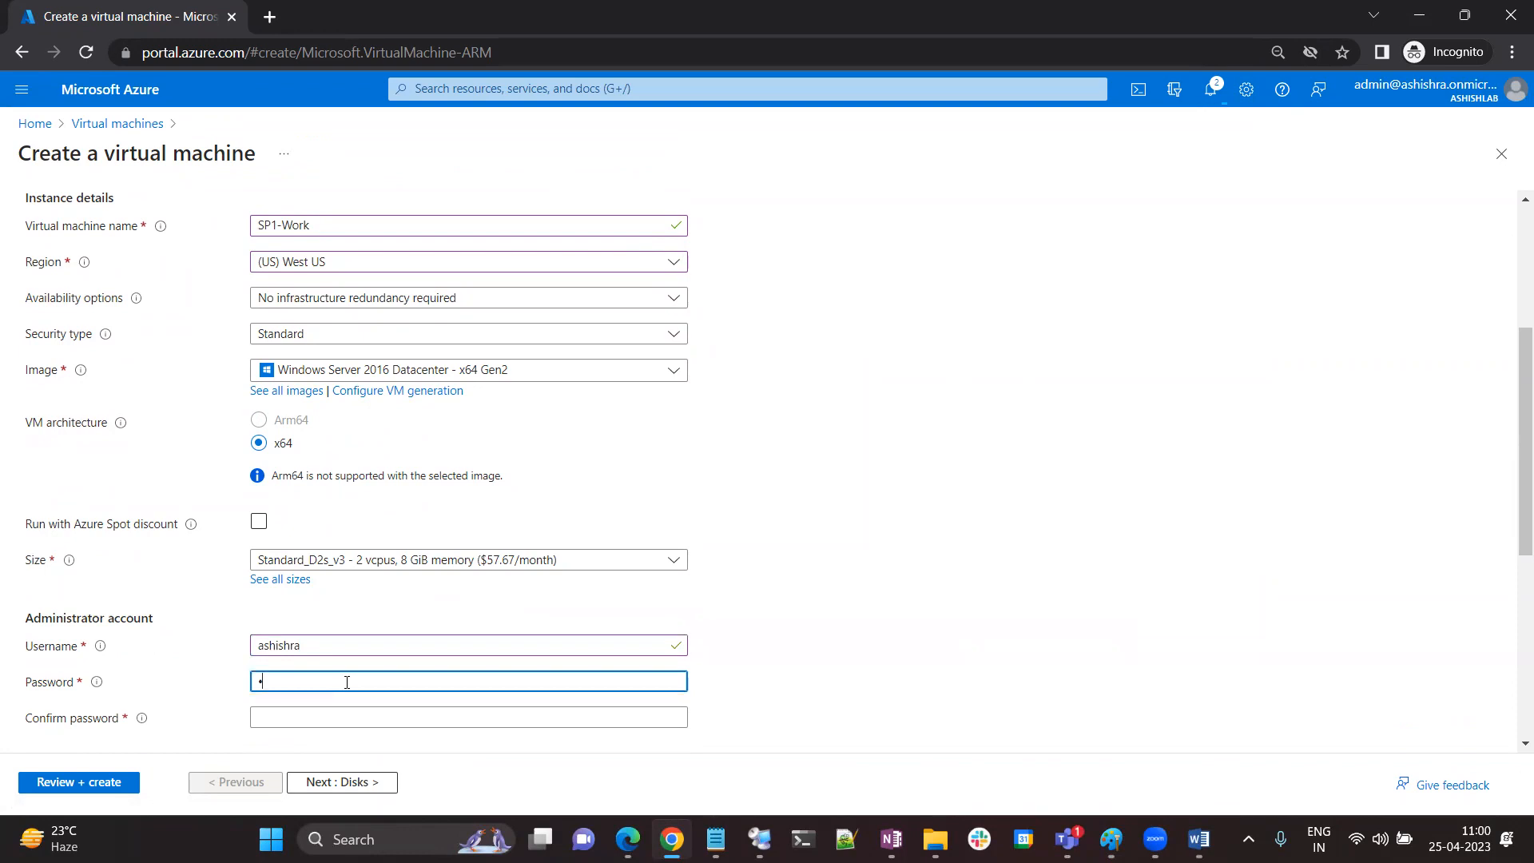
text(••••••)
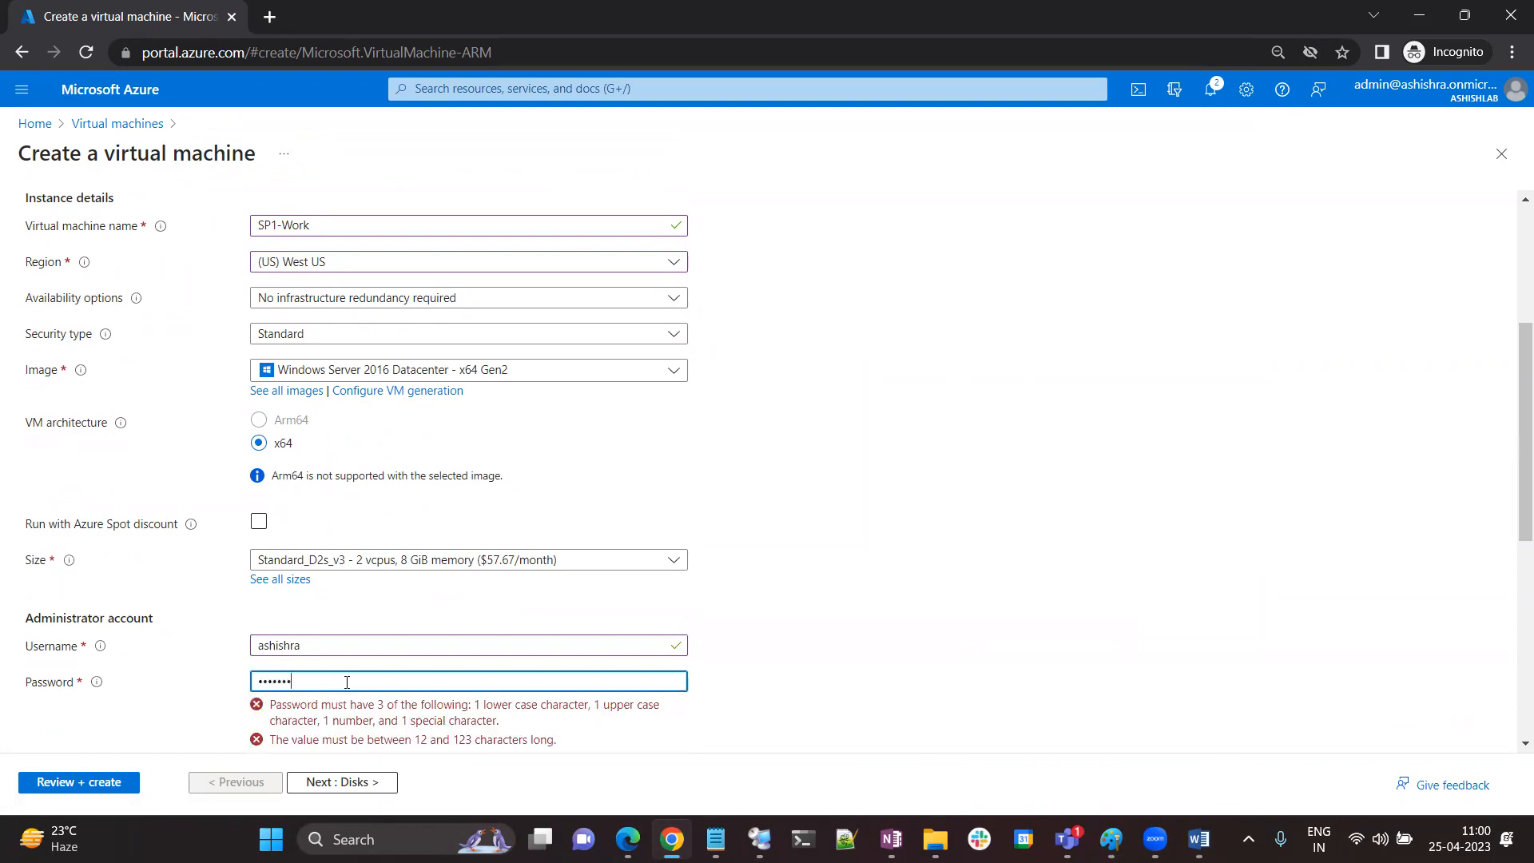
text(•)
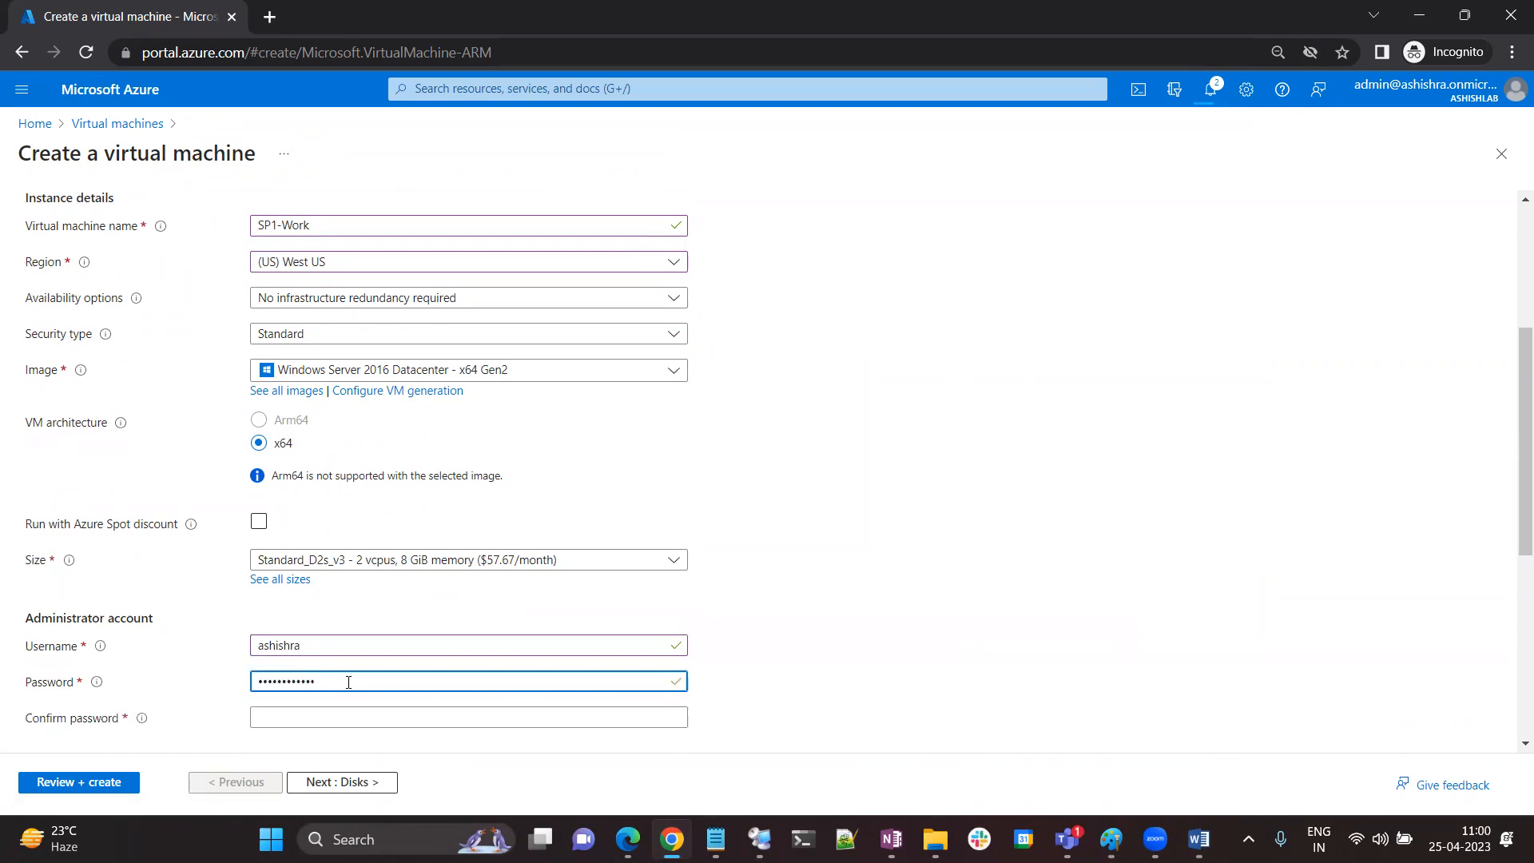
scroll(360, 507, down, 4)
click(370, 422)
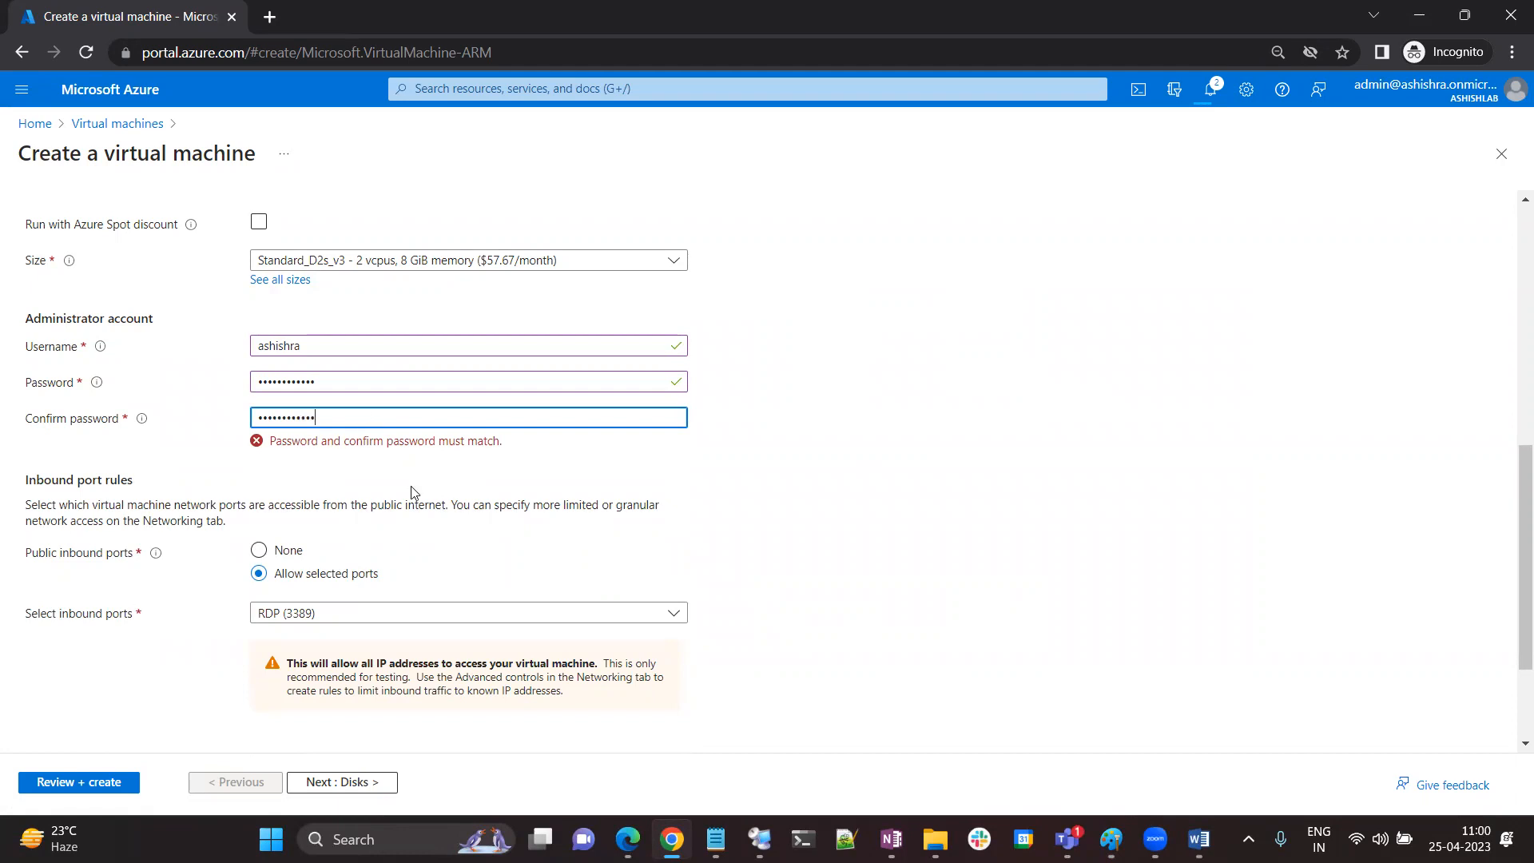
click(258, 531)
scroll(298, 442, down, 2)
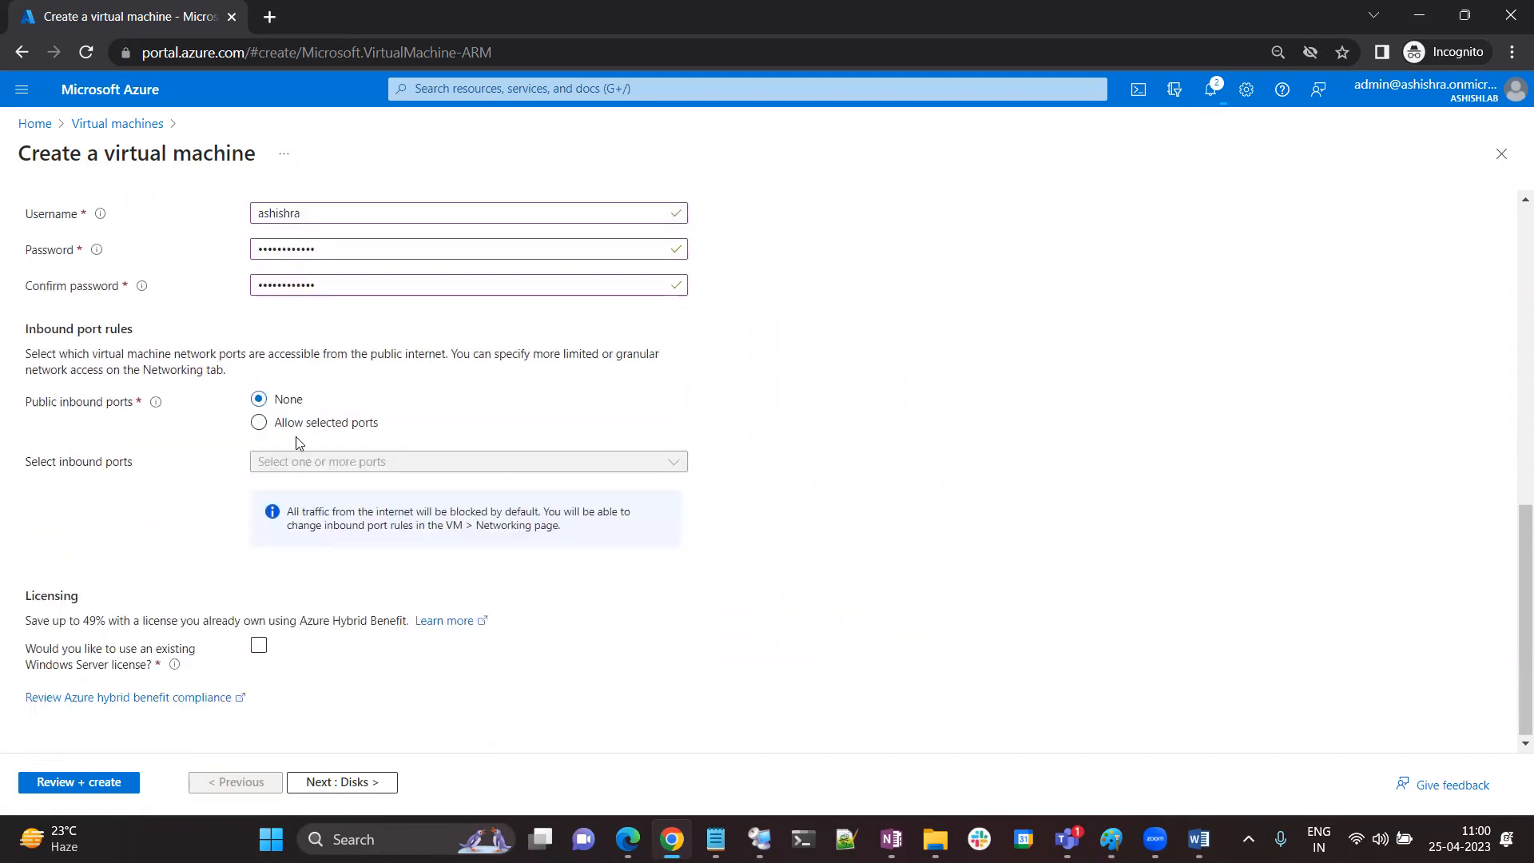
click(348, 783)
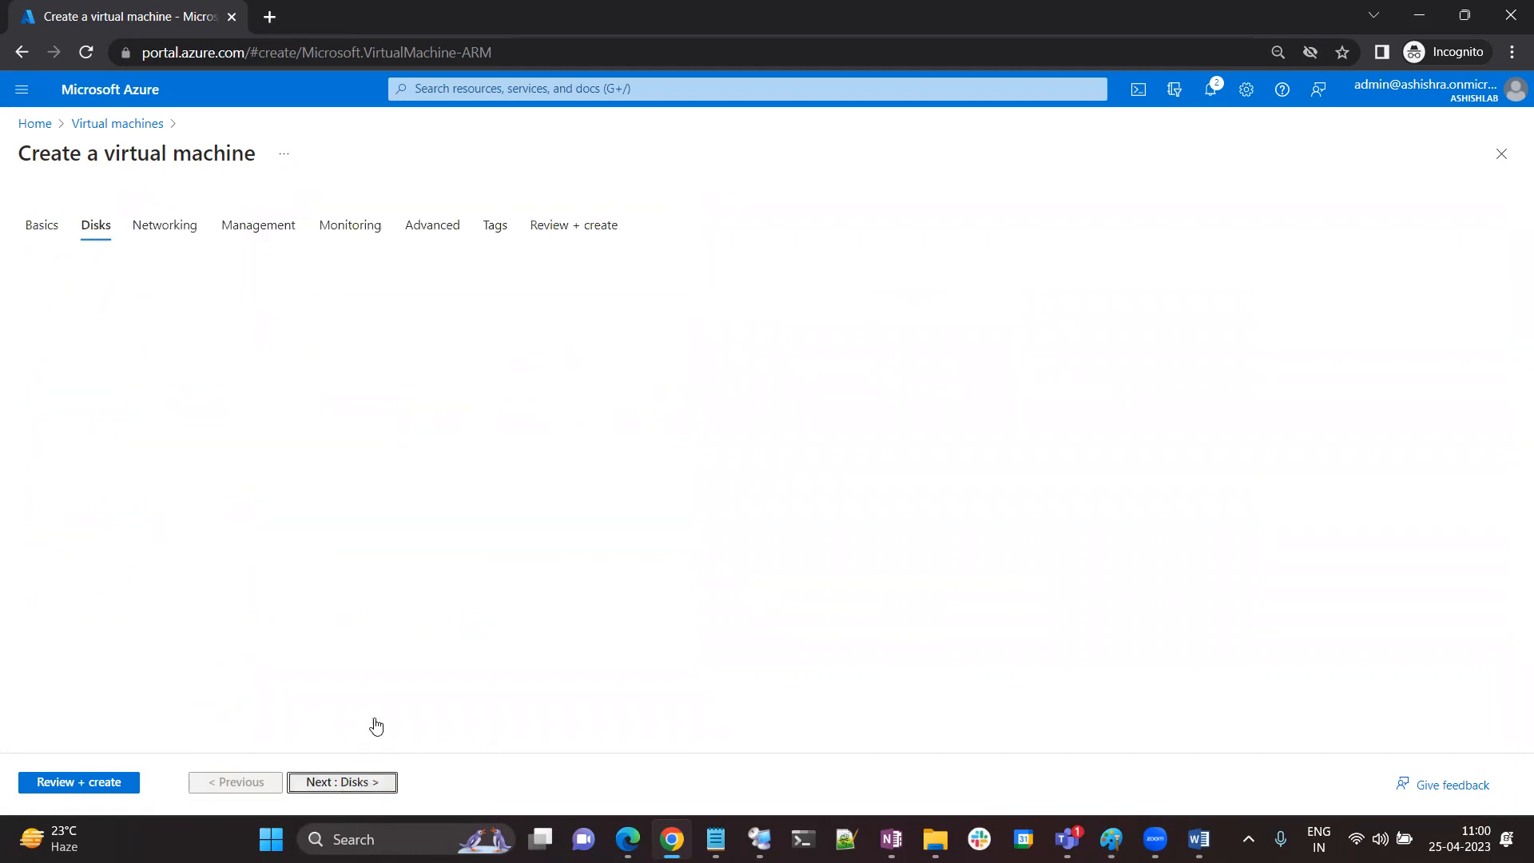
Check the VM's networking settings, where the virtual network list proposes (new) SP1-Work-vnet
click(192, 232)
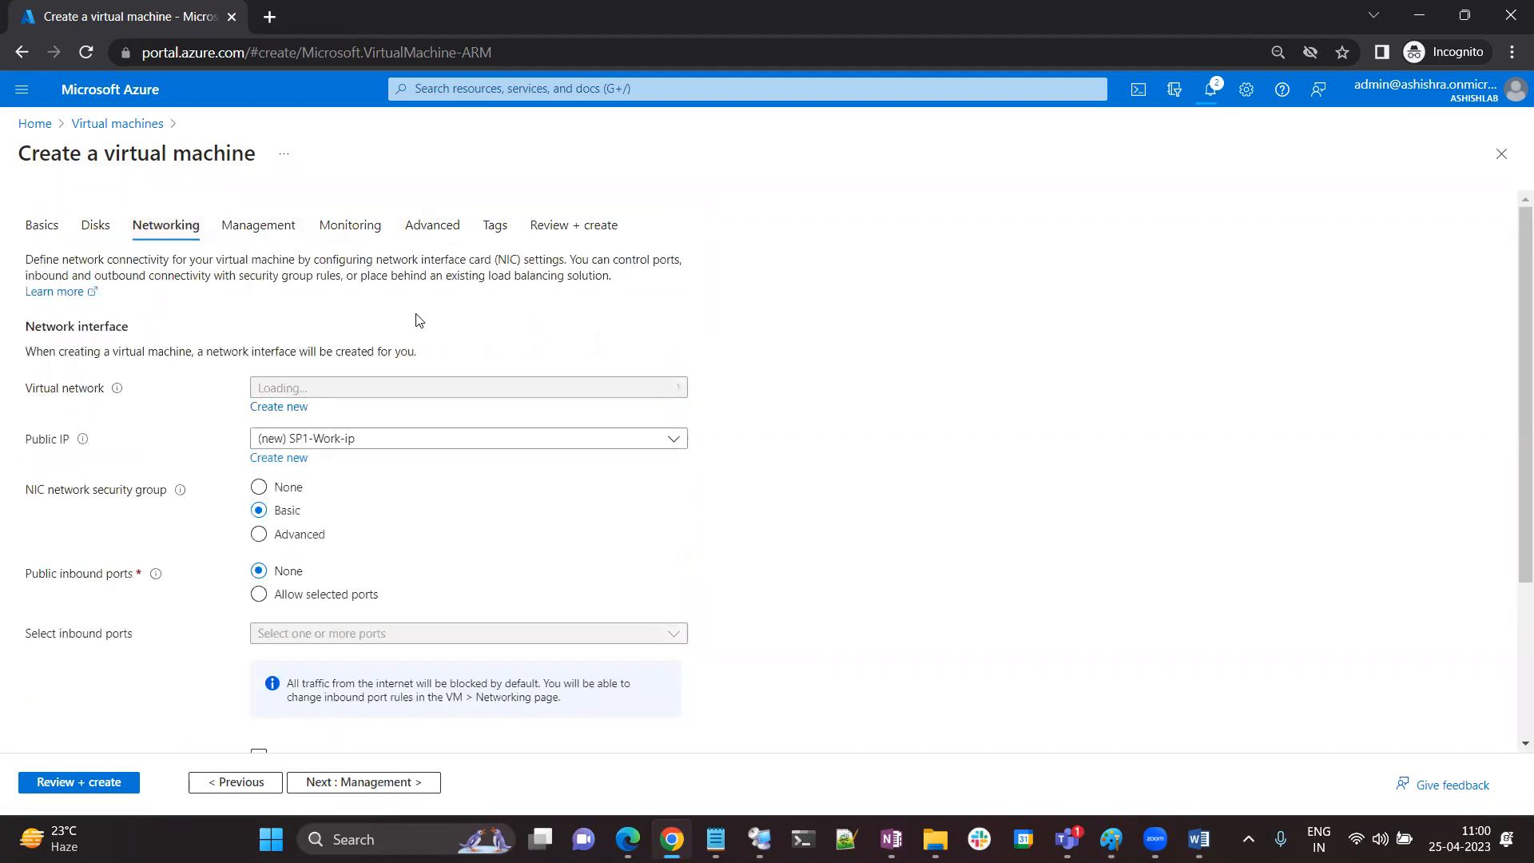
click(337, 393)
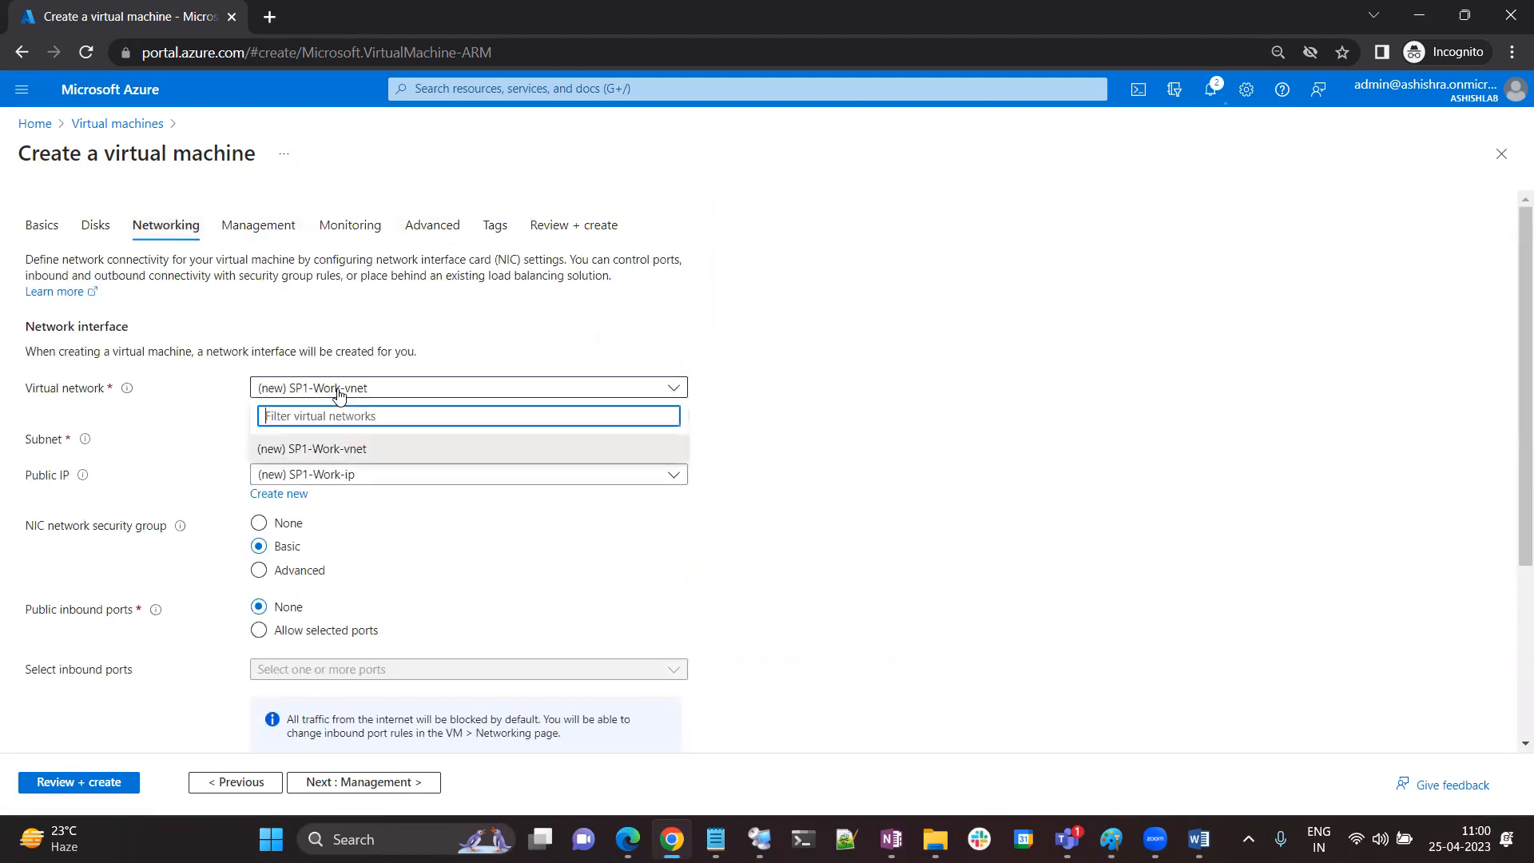
click(343, 390)
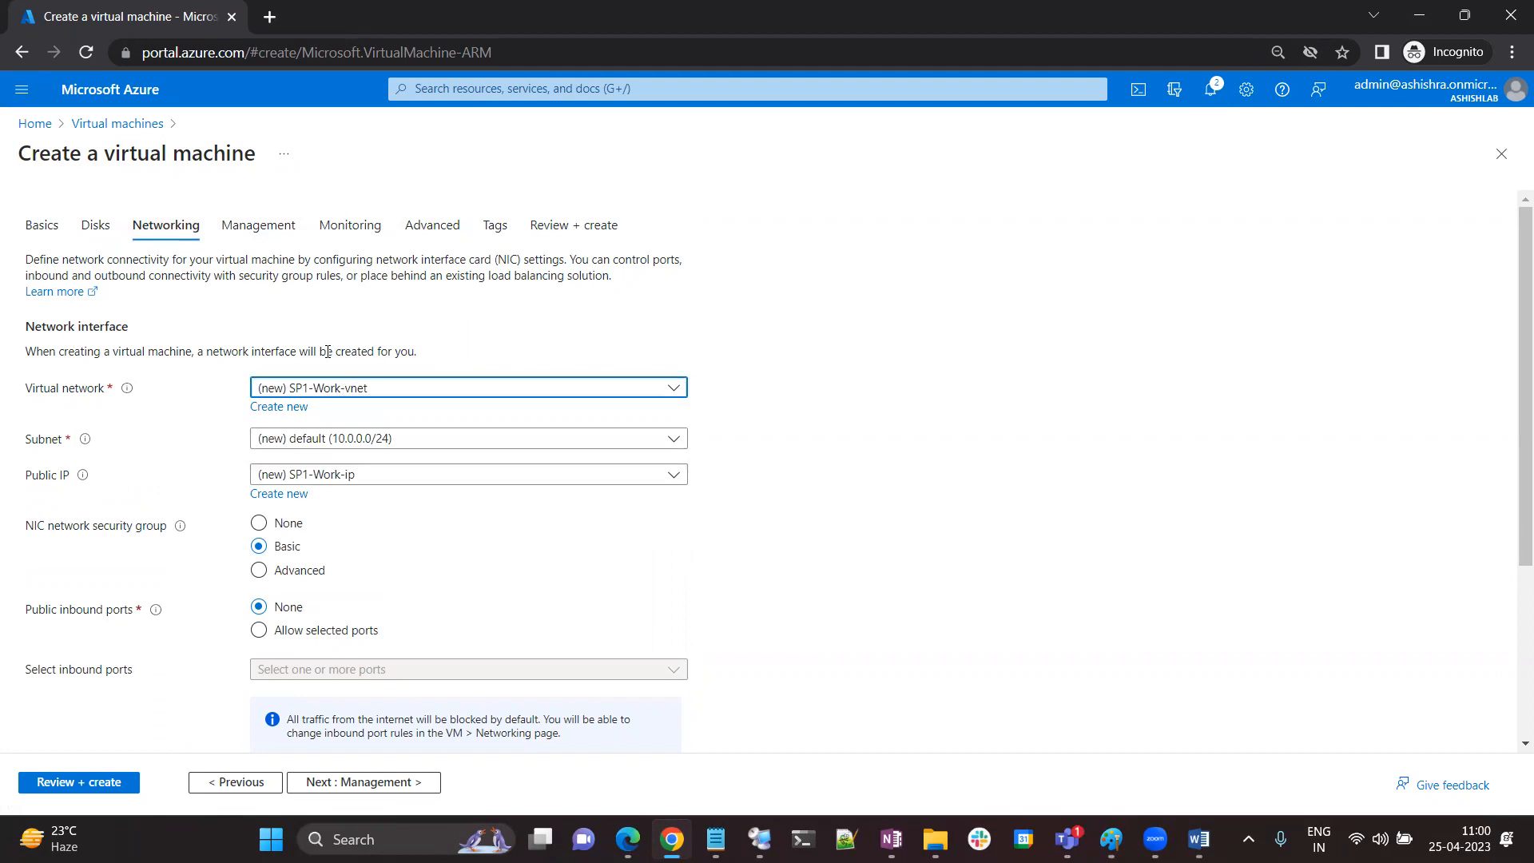
click(340, 388)
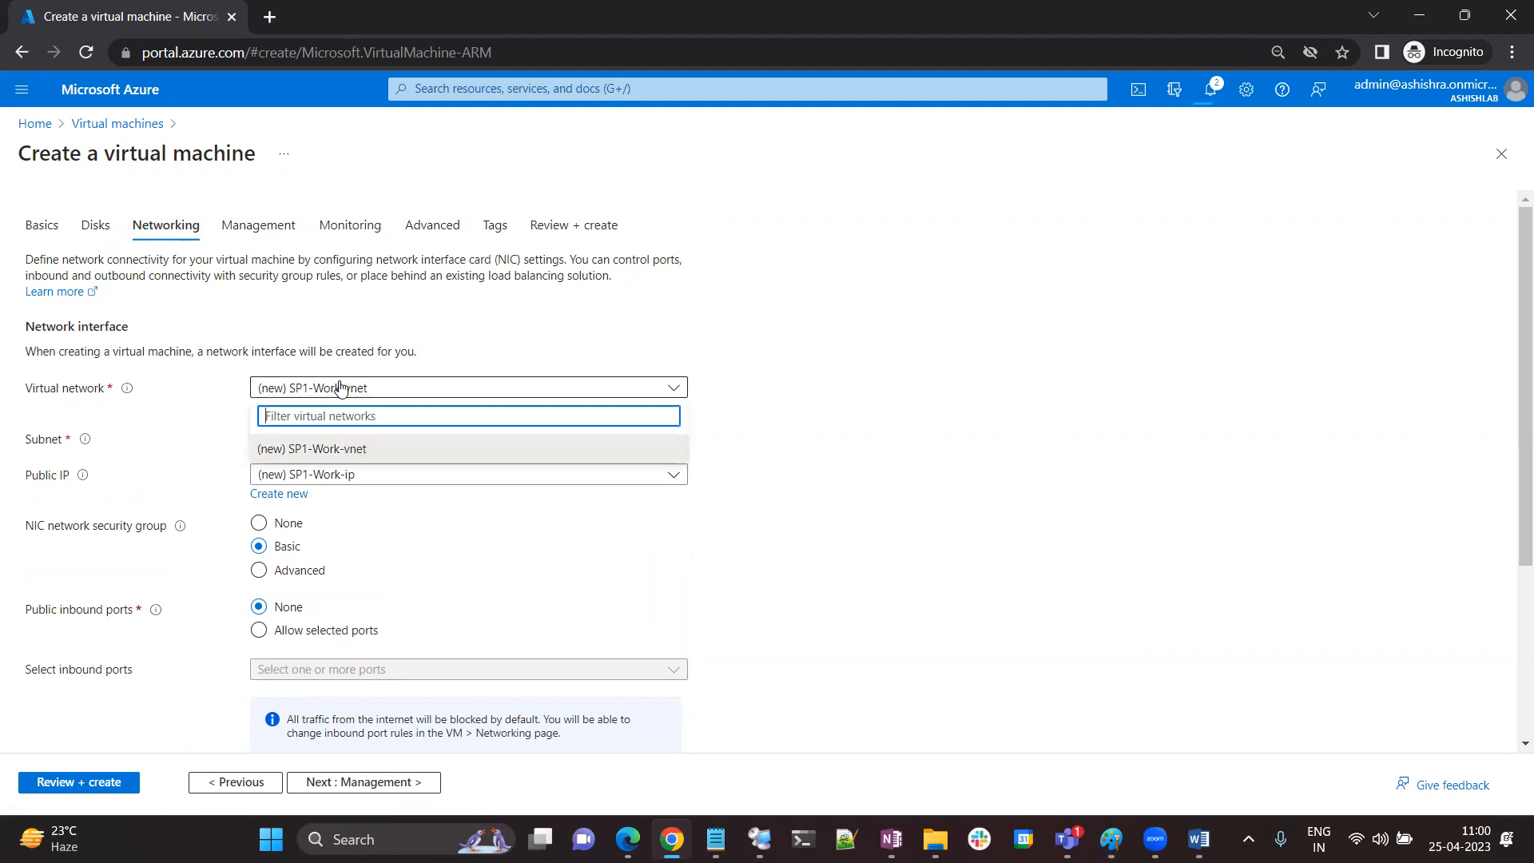
click(340, 388)
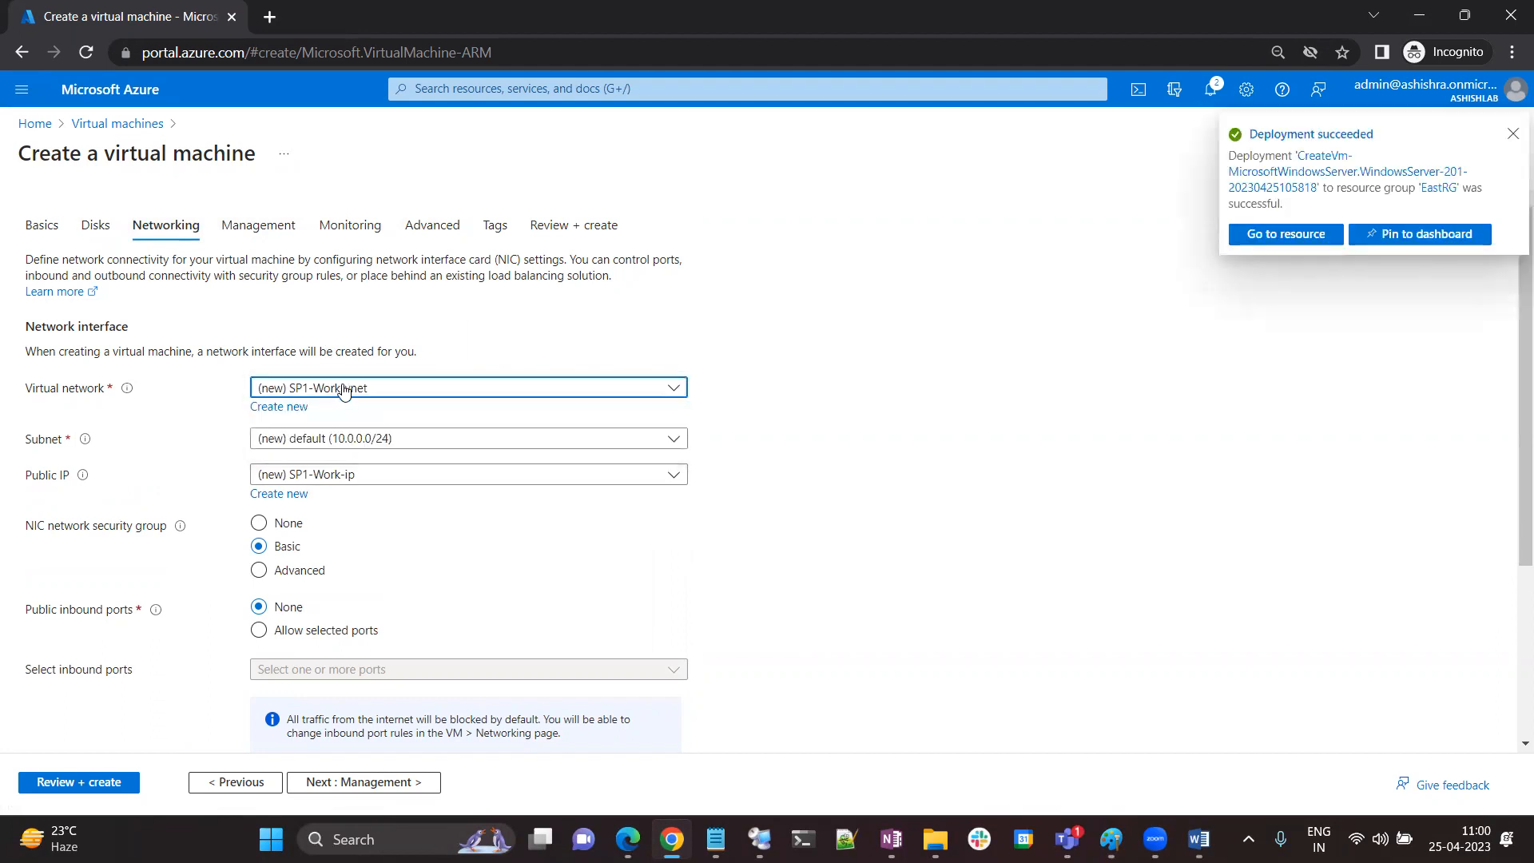
click(344, 391)
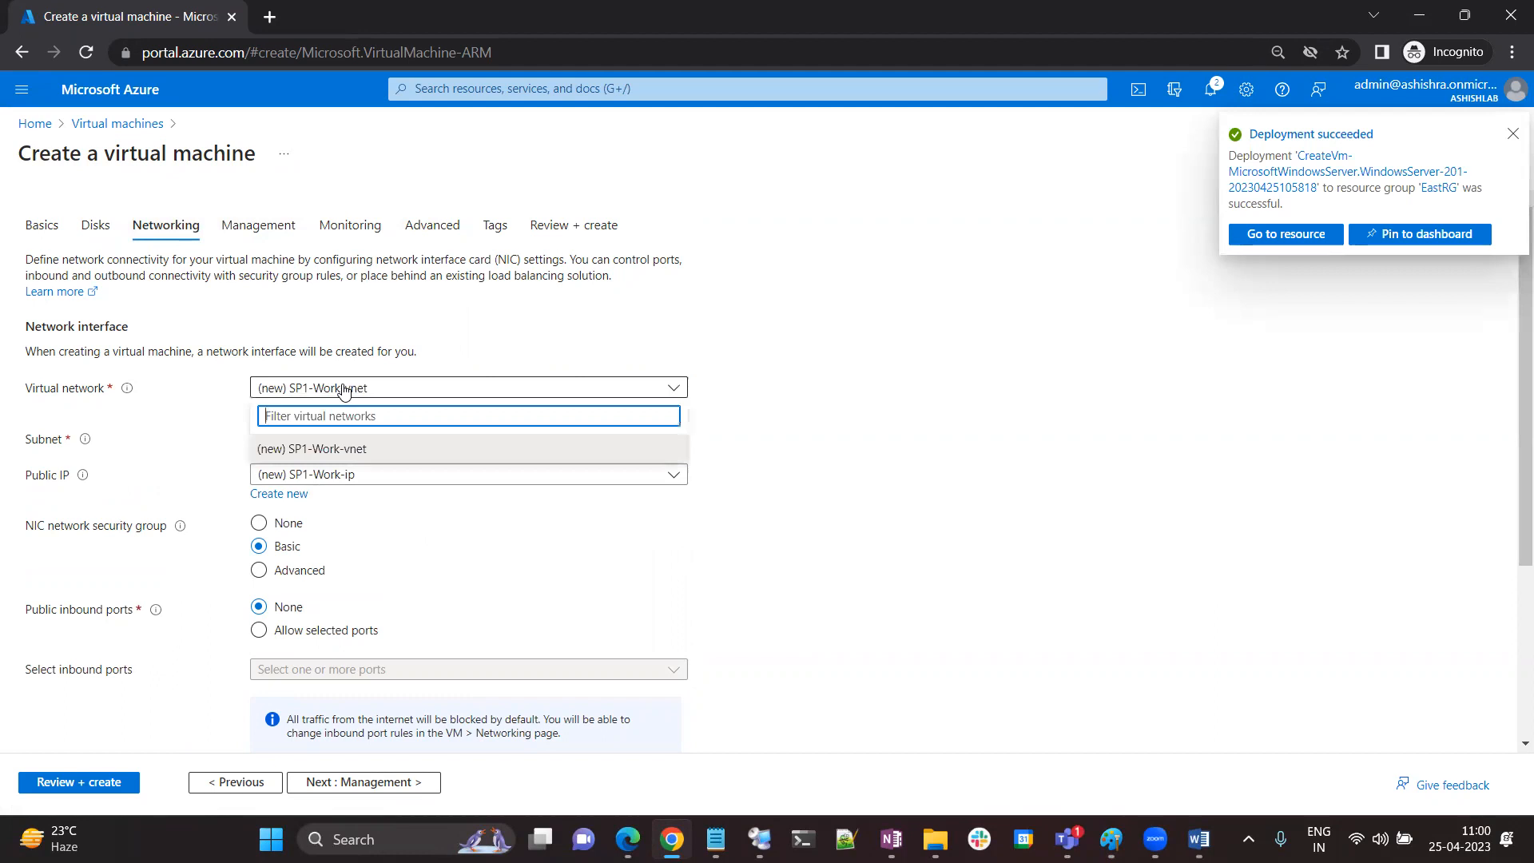
click(774, 361)
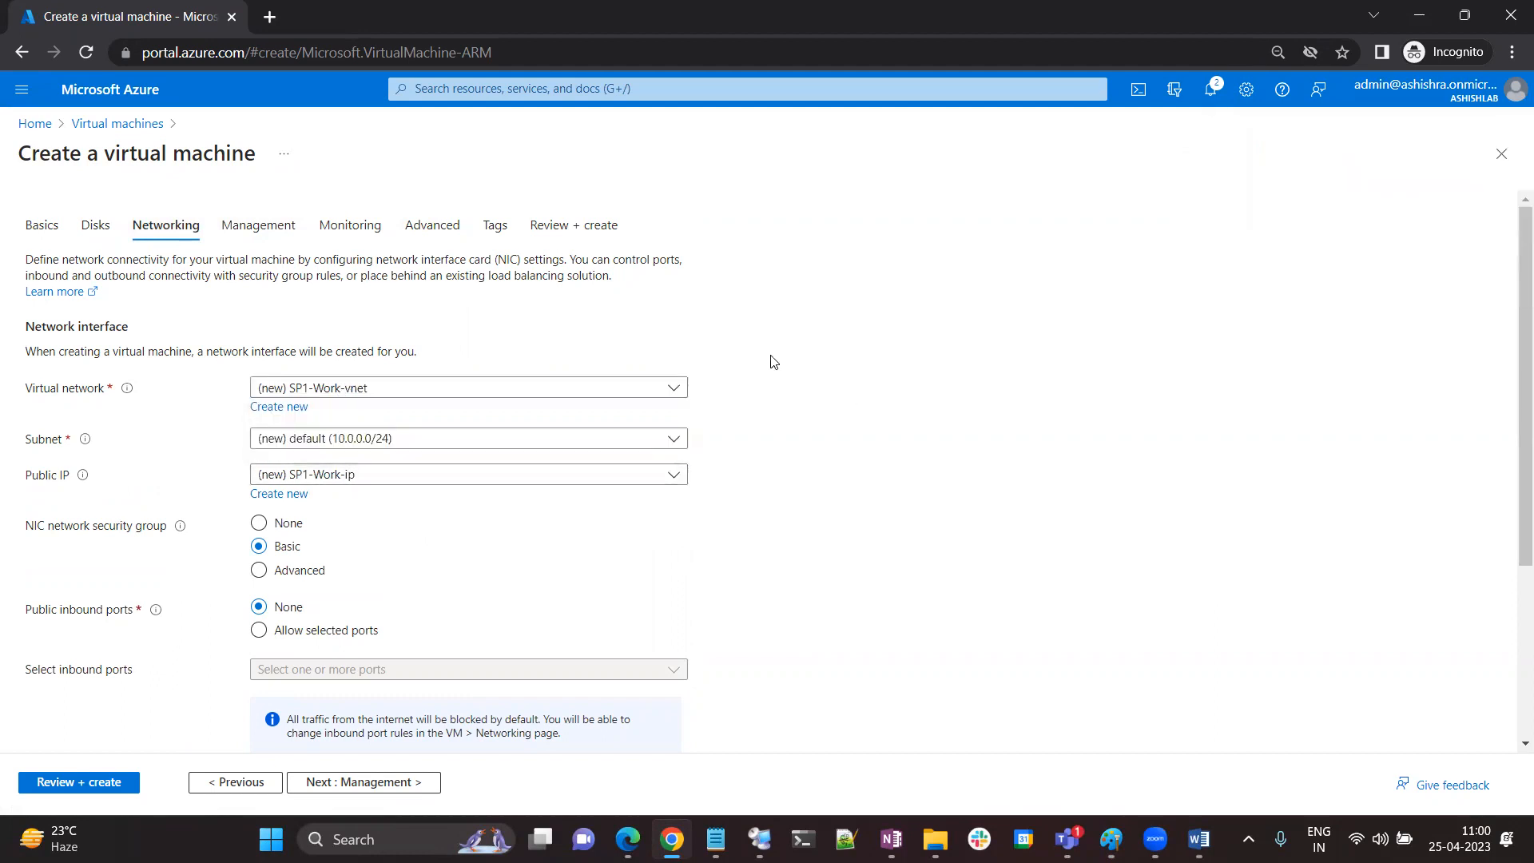
click(388, 390)
click(497, 386)
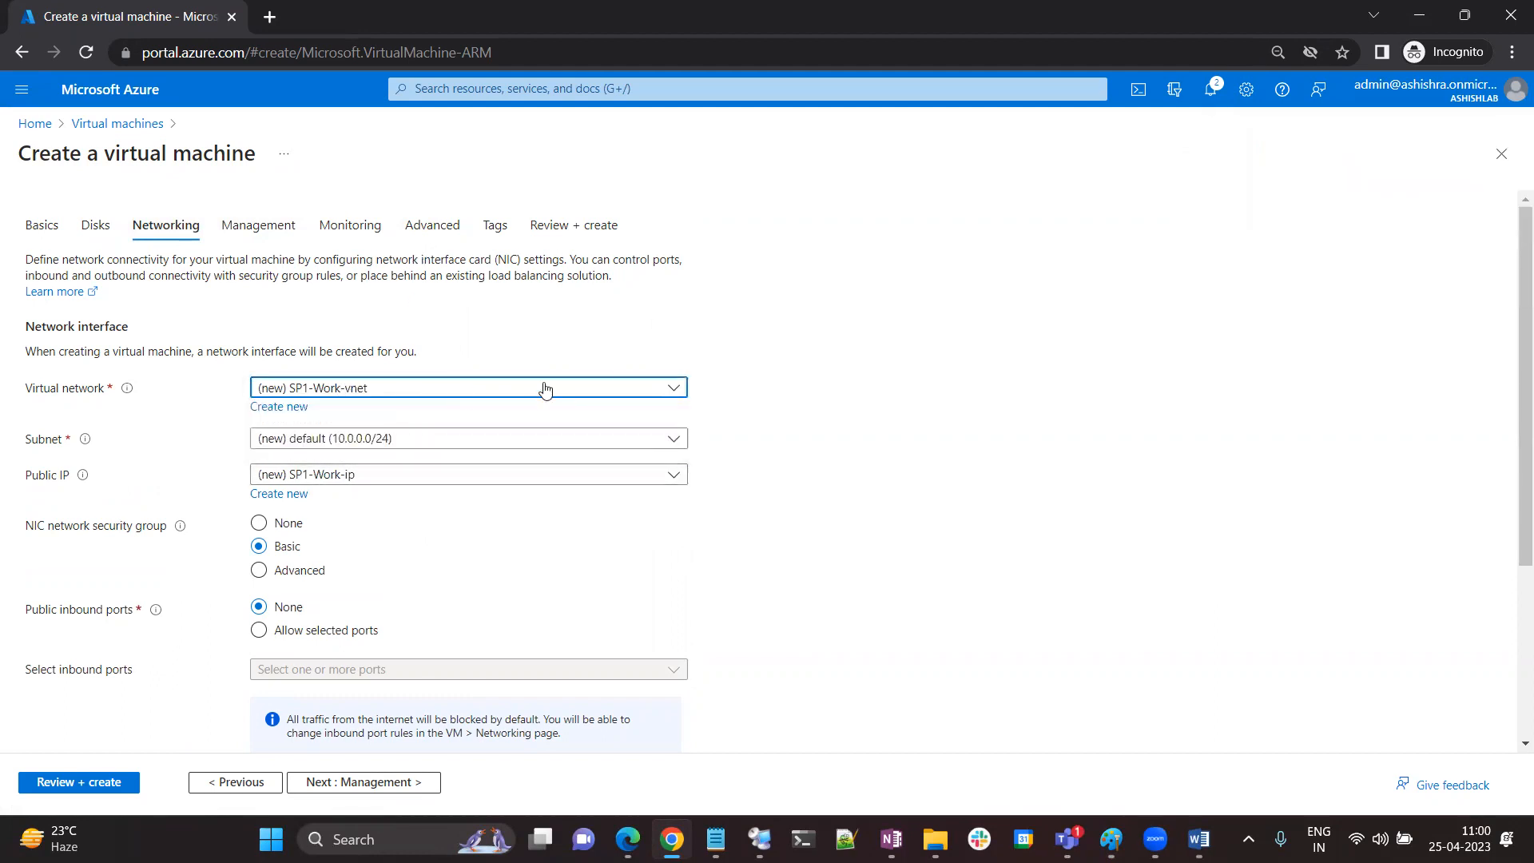
Create a new virtual network named SP1-vnet with address space 192.0.0.0/16
click(284, 407)
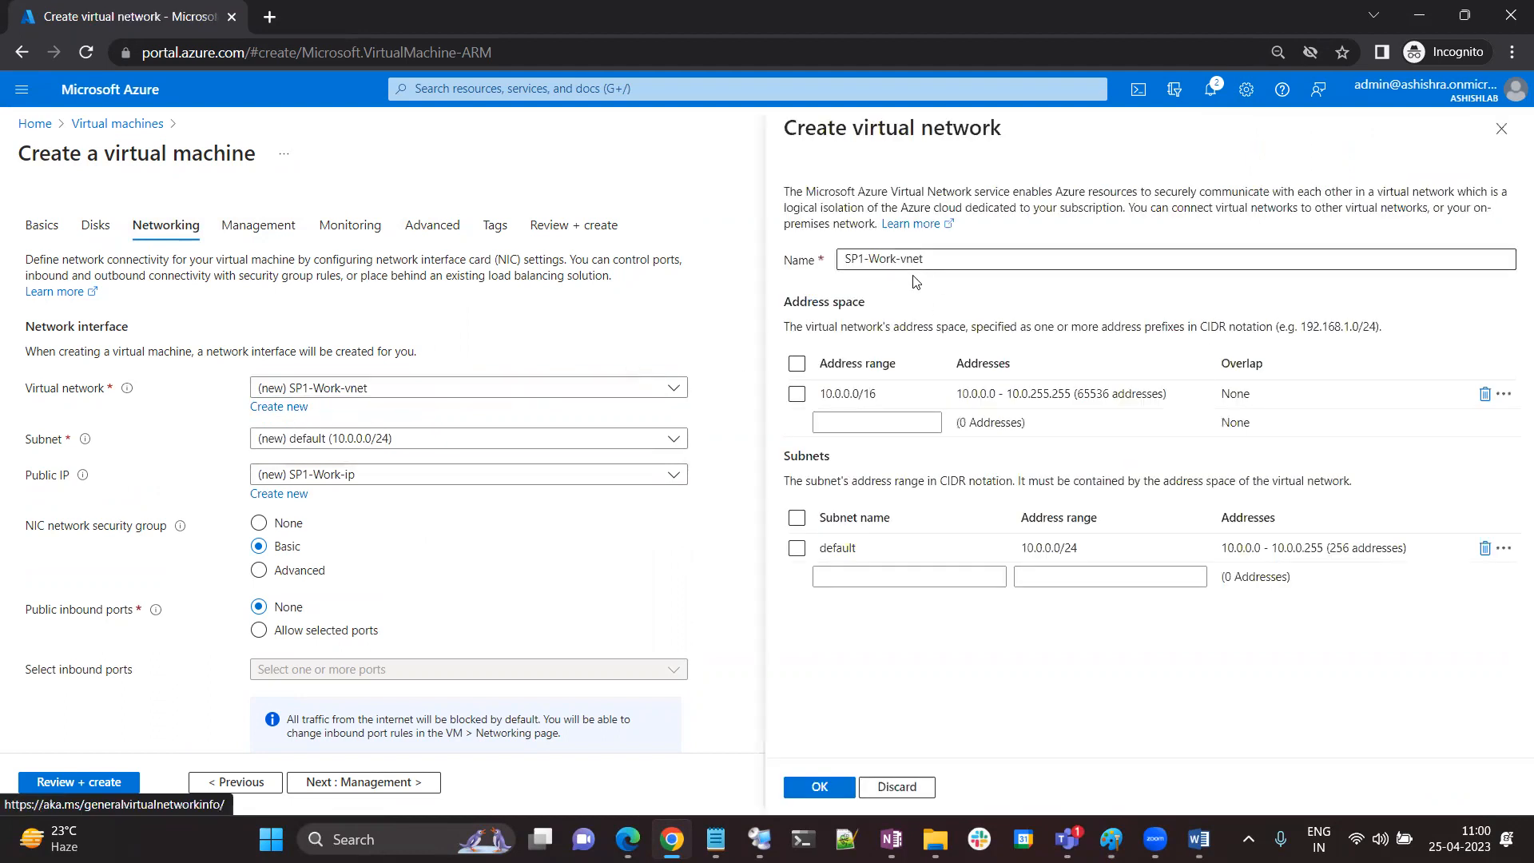
double_click(880, 259)
key(BackSpace)
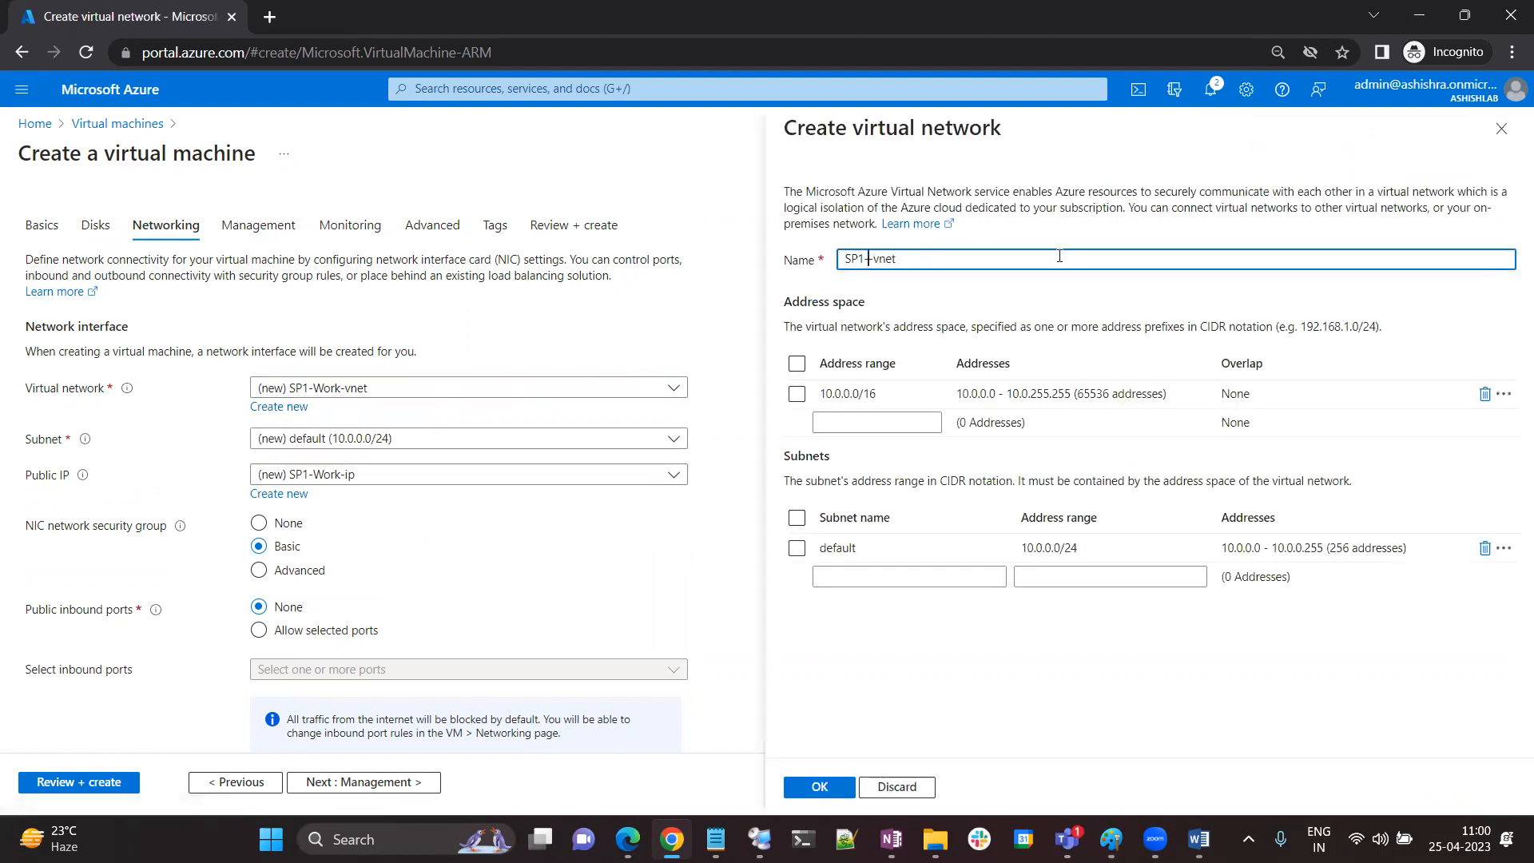
key(BackSpace)
click(1485, 394)
click(932, 401)
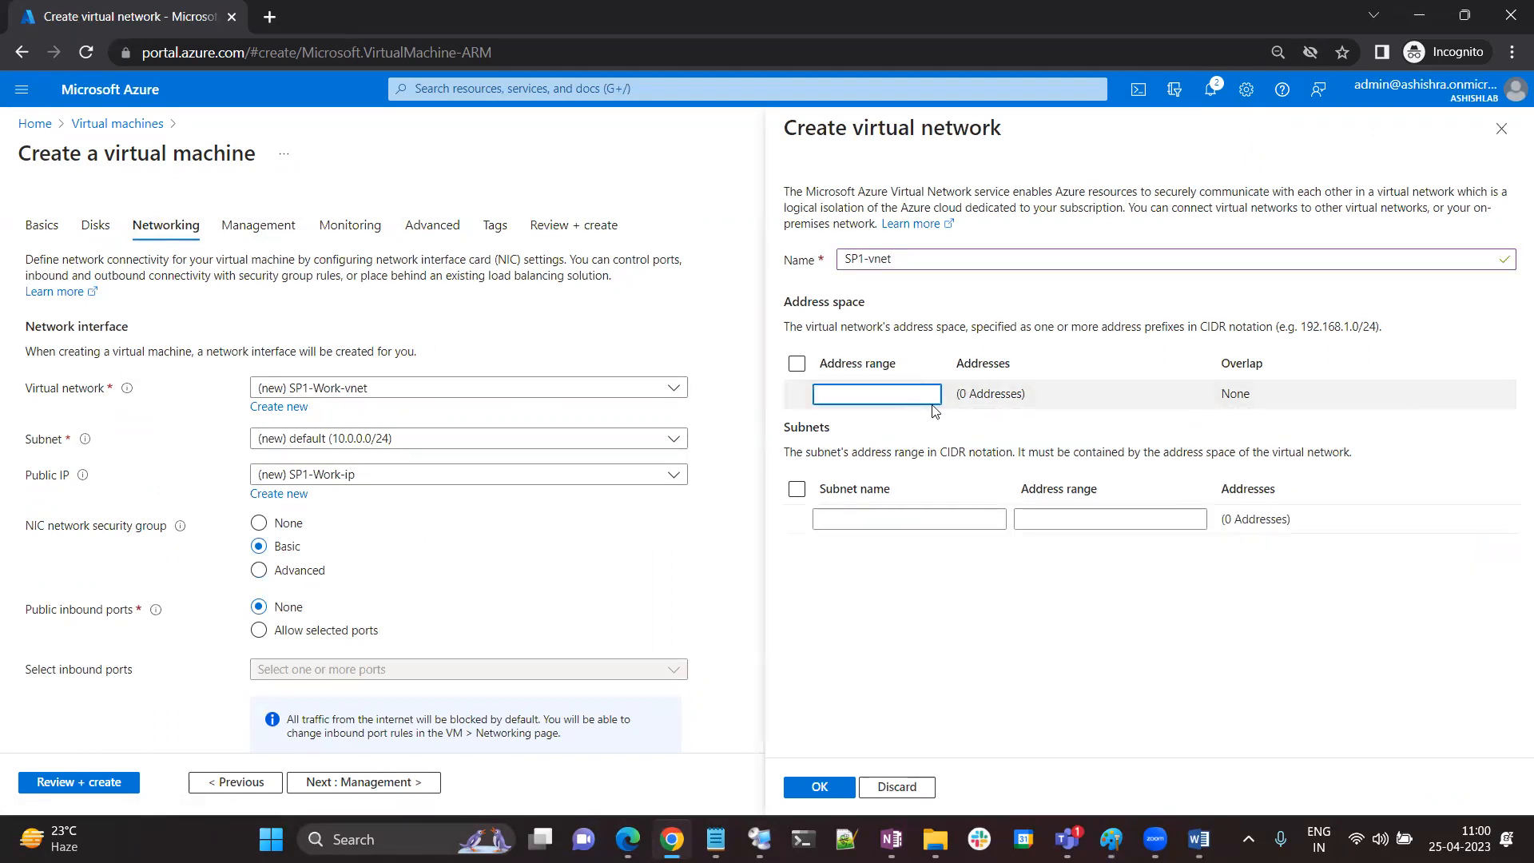
text(1)
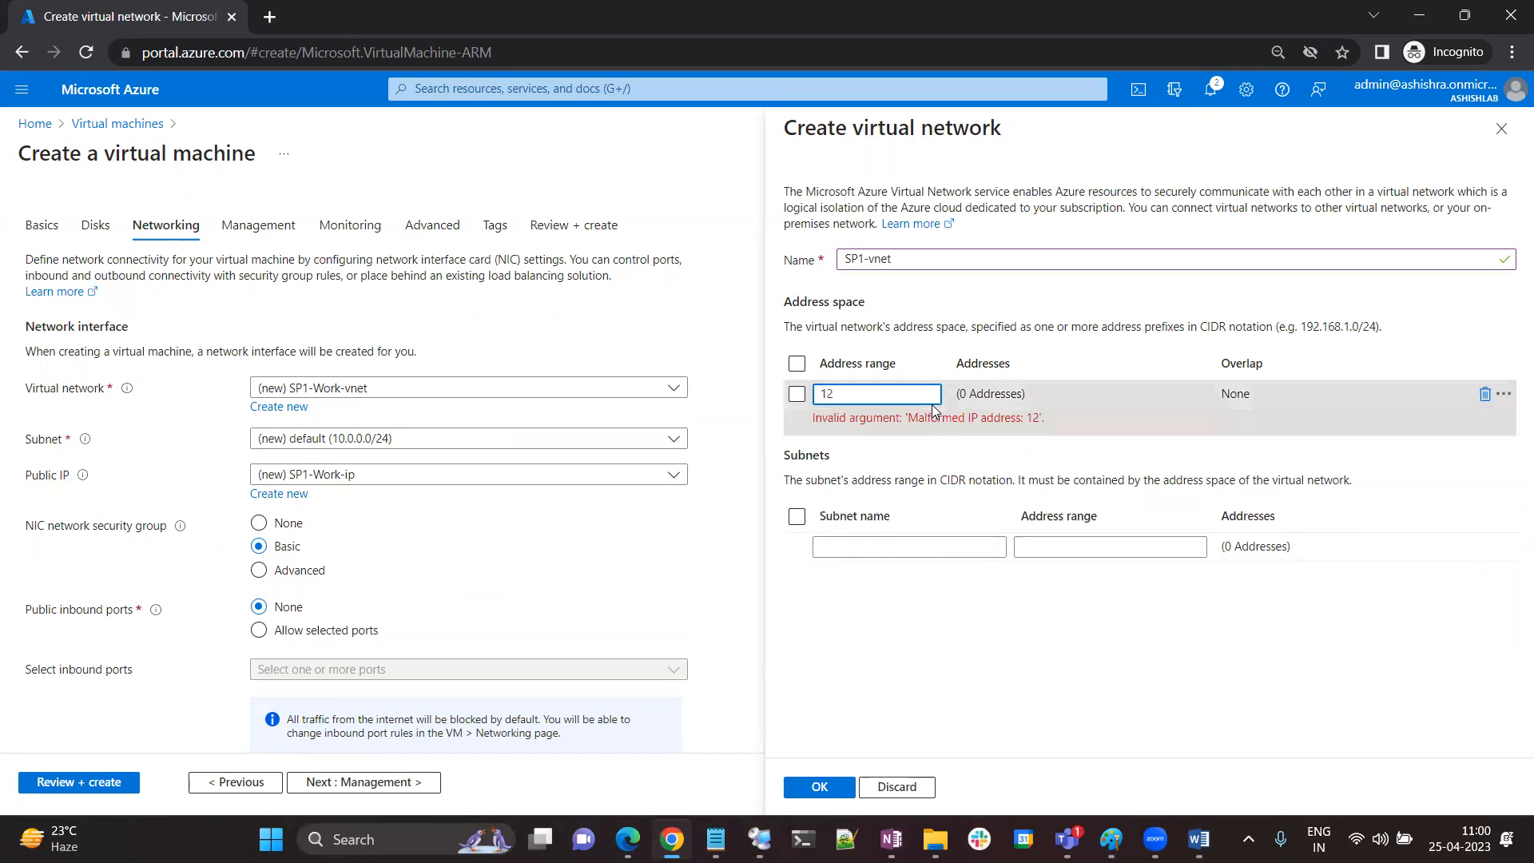
text(92.0.0.0/16)
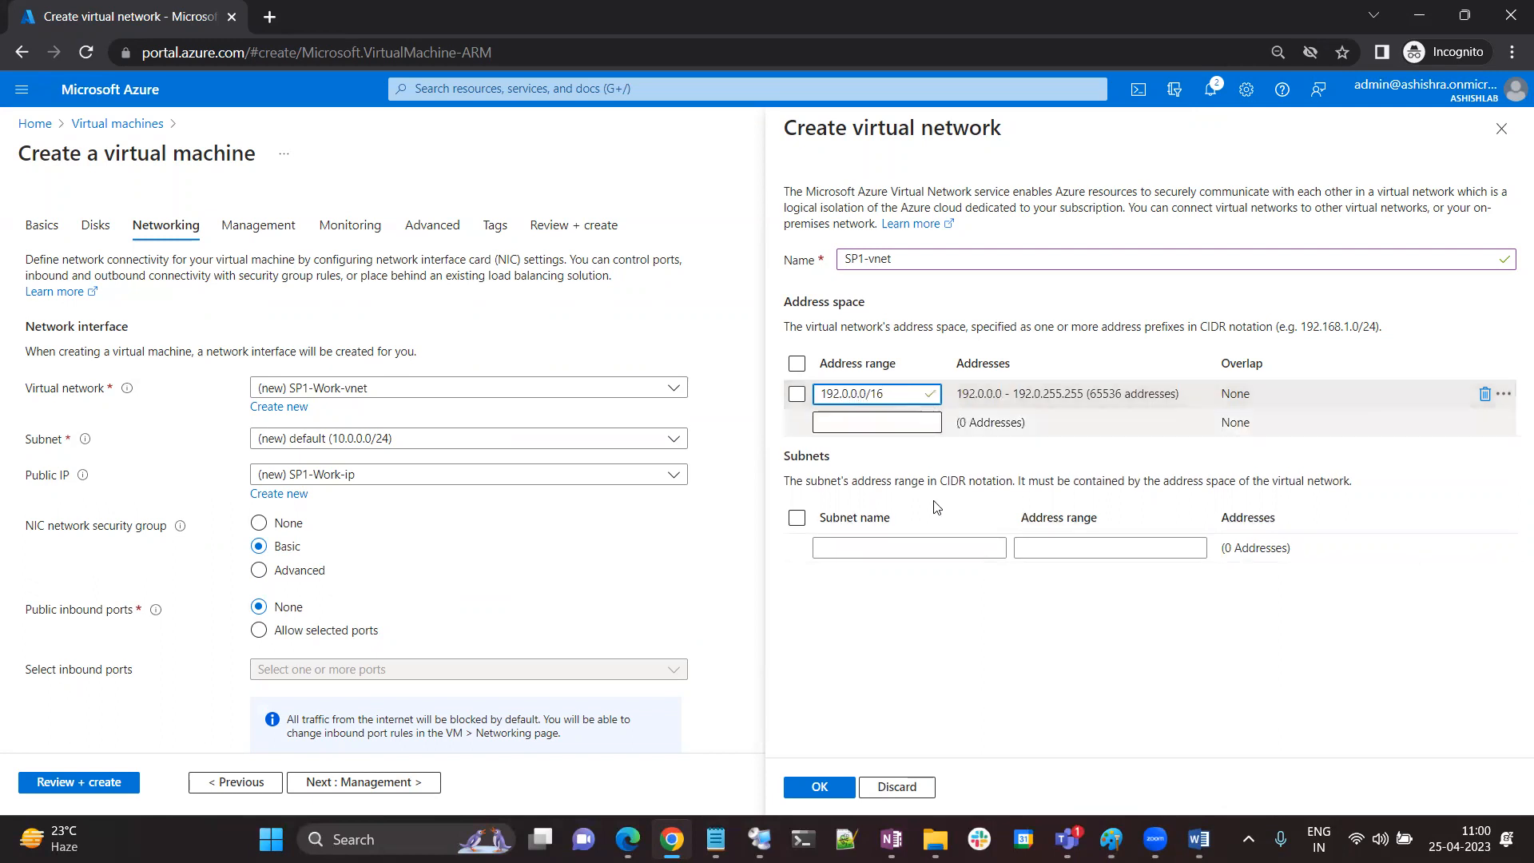
Add subnet SP1-wk with range 192.0.1.0/24 and begin another subnet
click(885, 545)
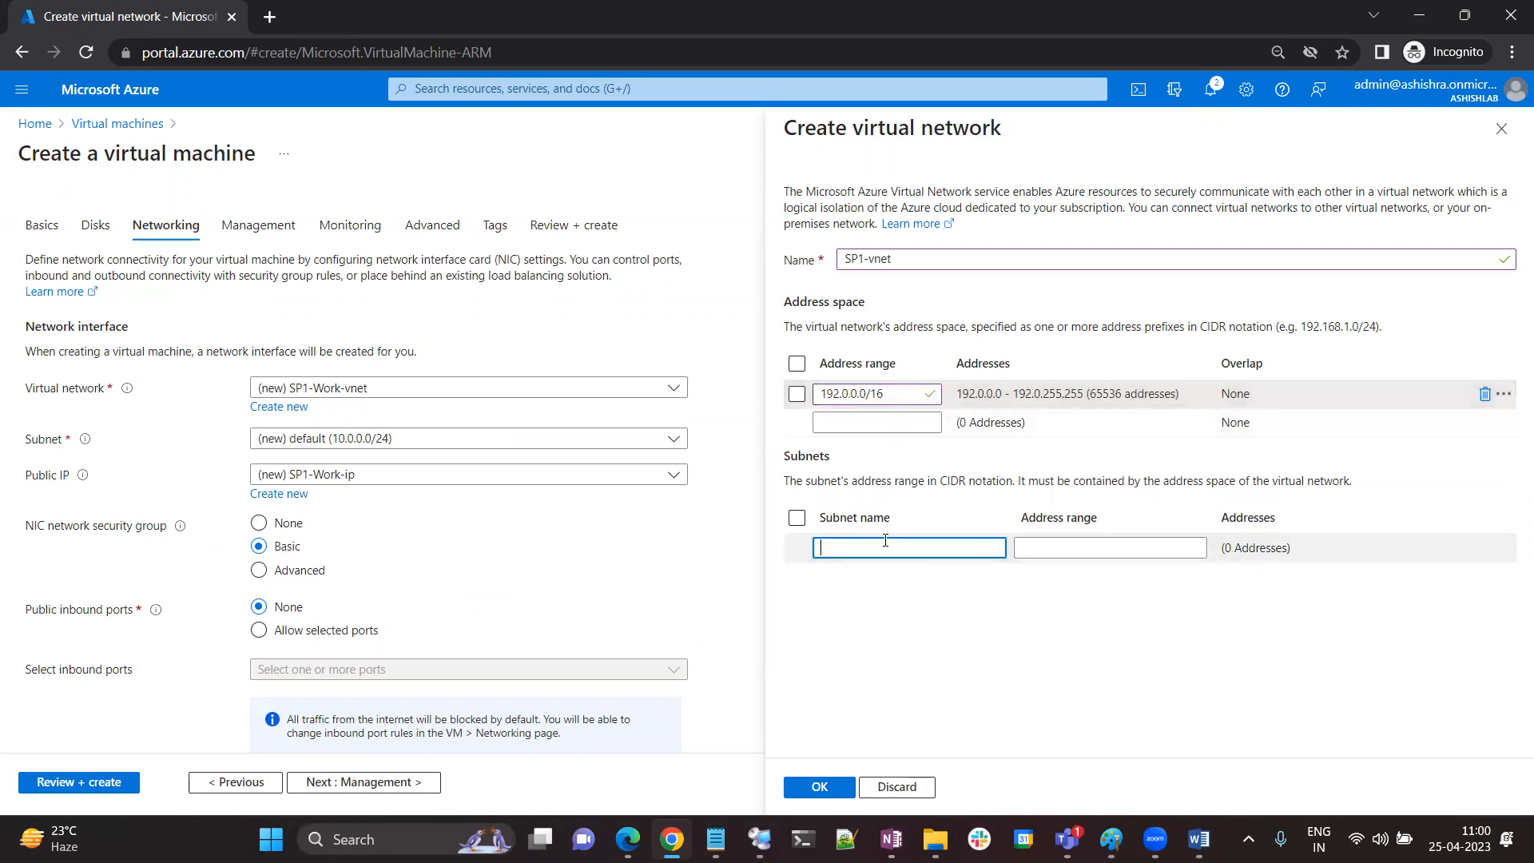
text(SP)
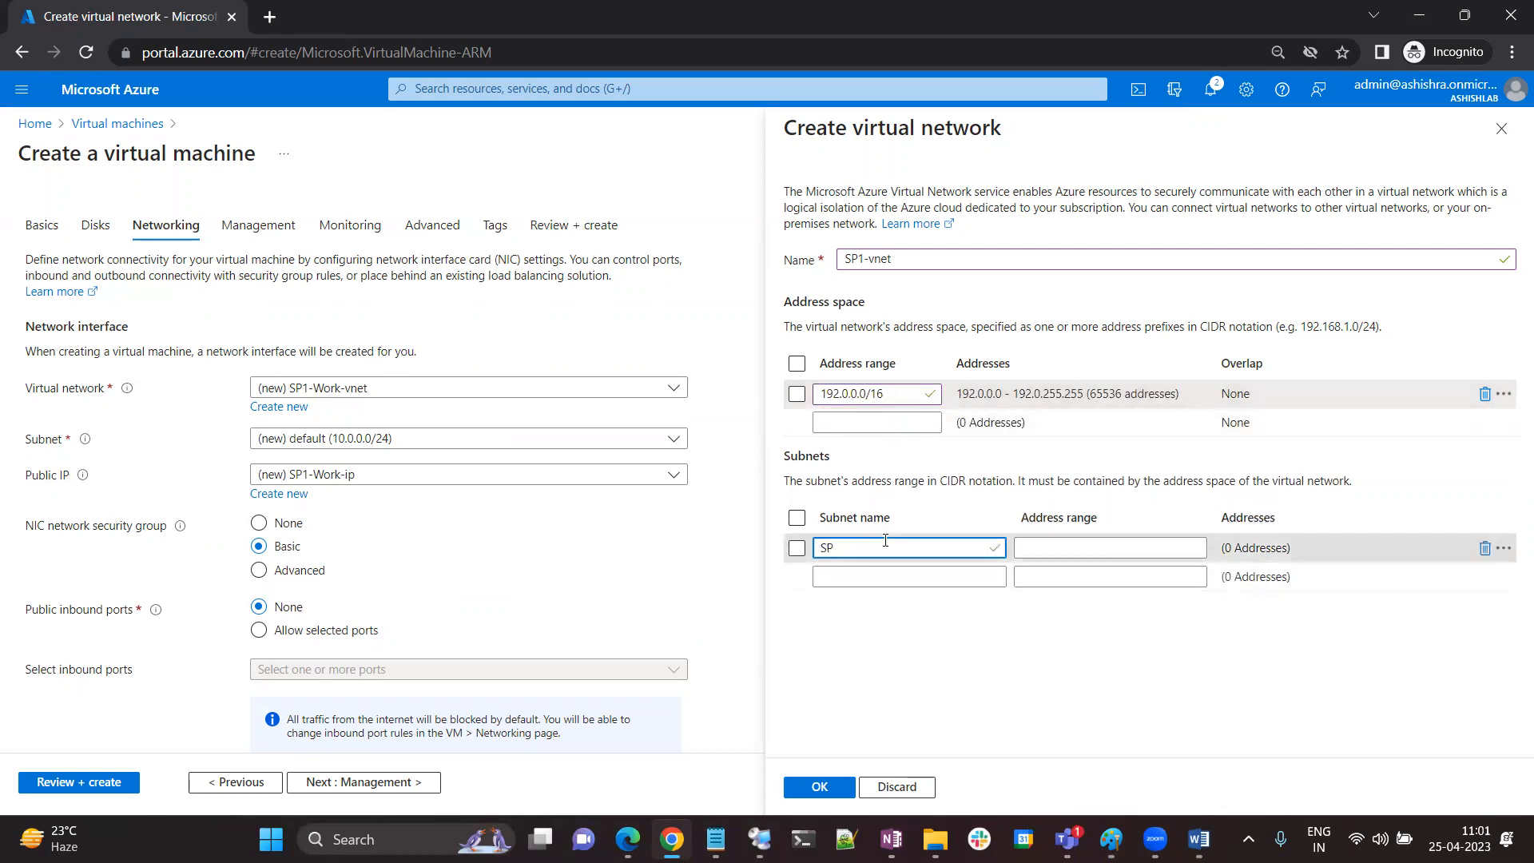
text(1-wk)
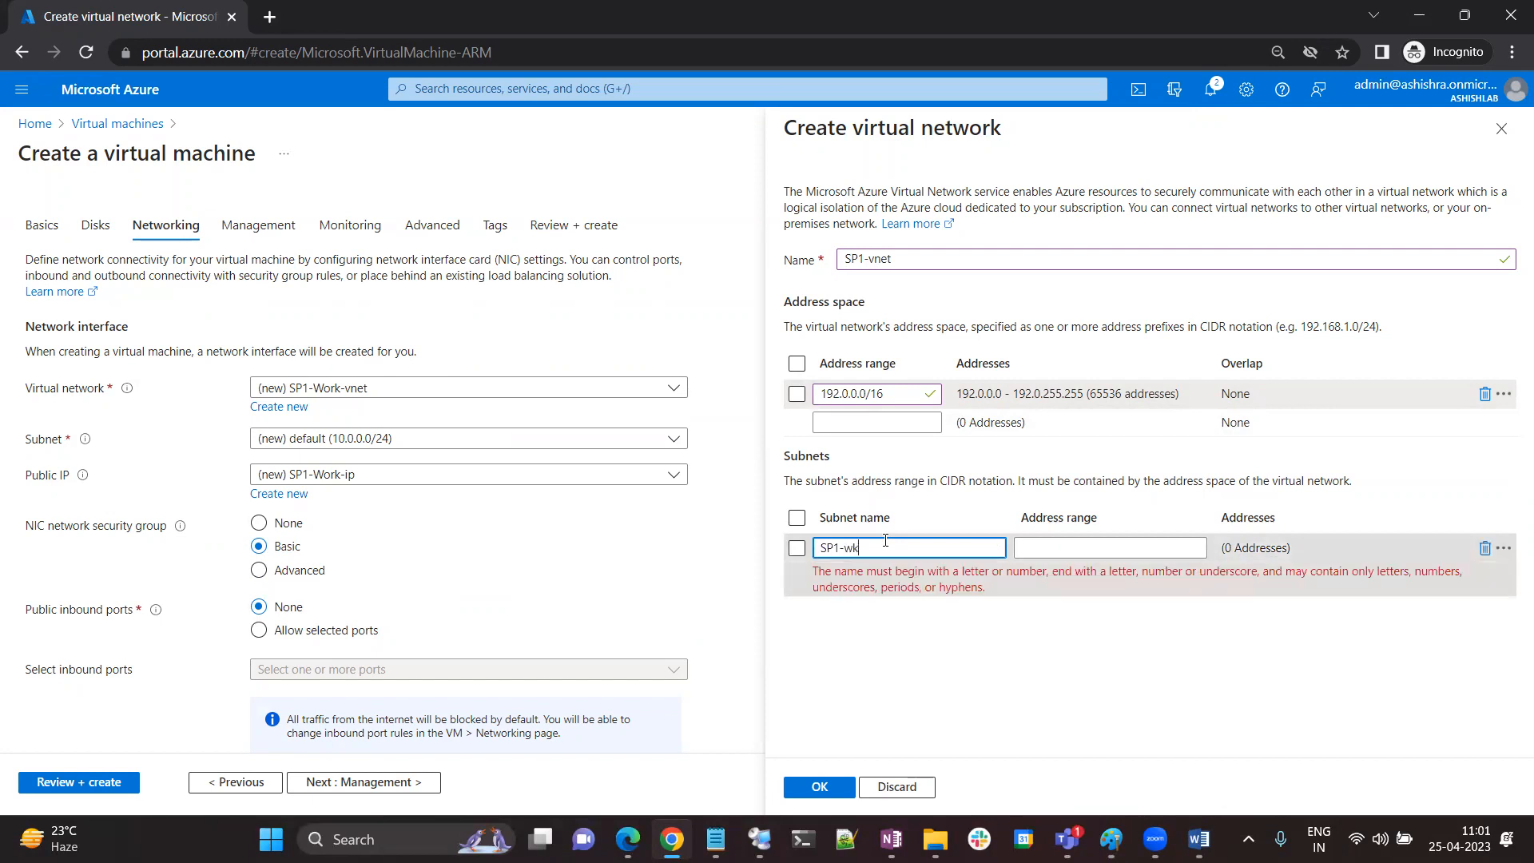
click(1095, 546)
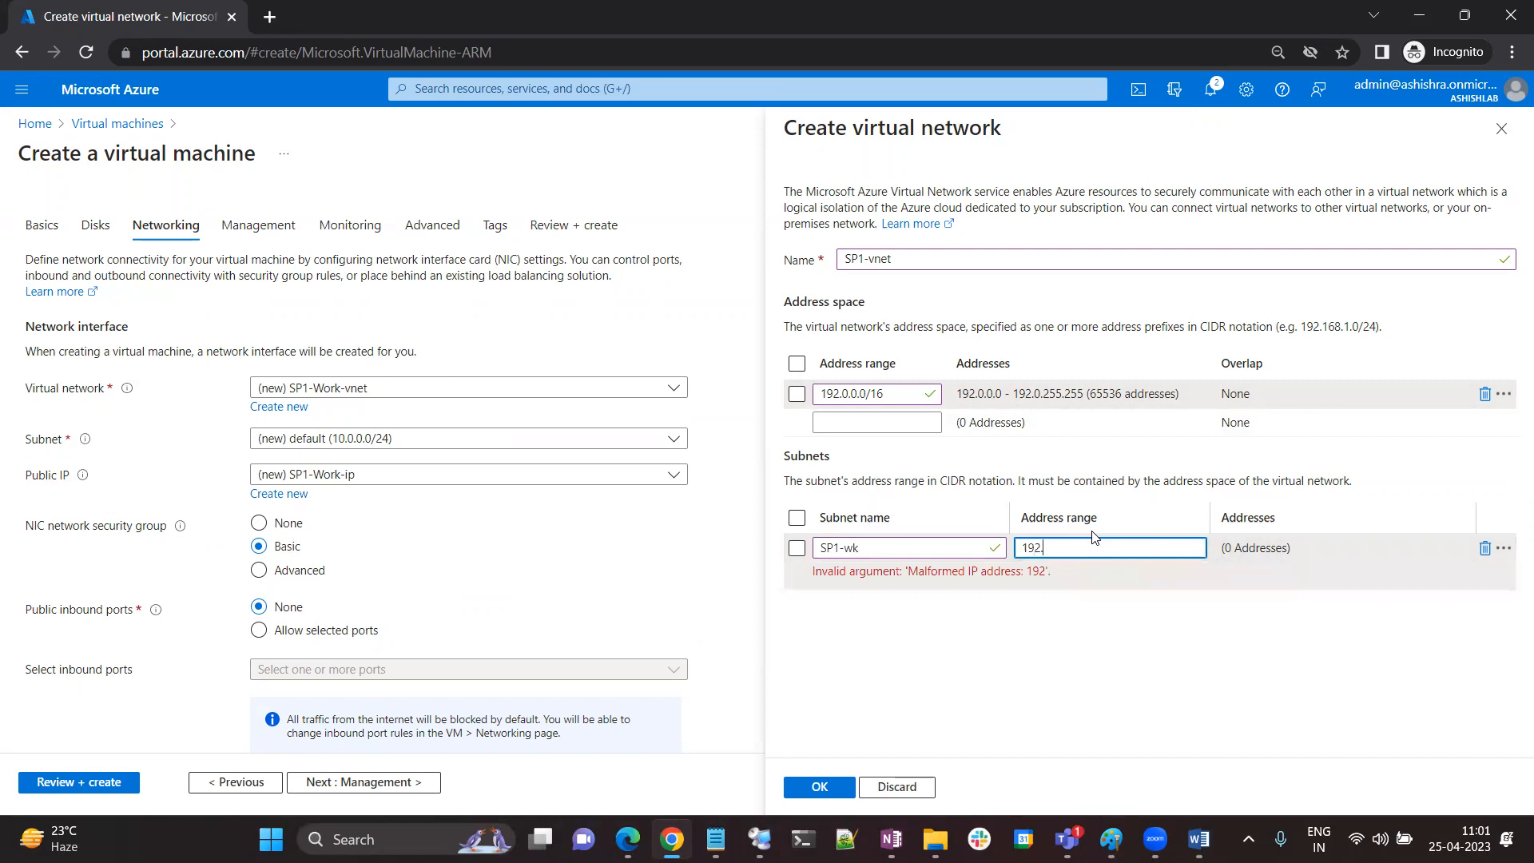
text(192.0.1.0/24)
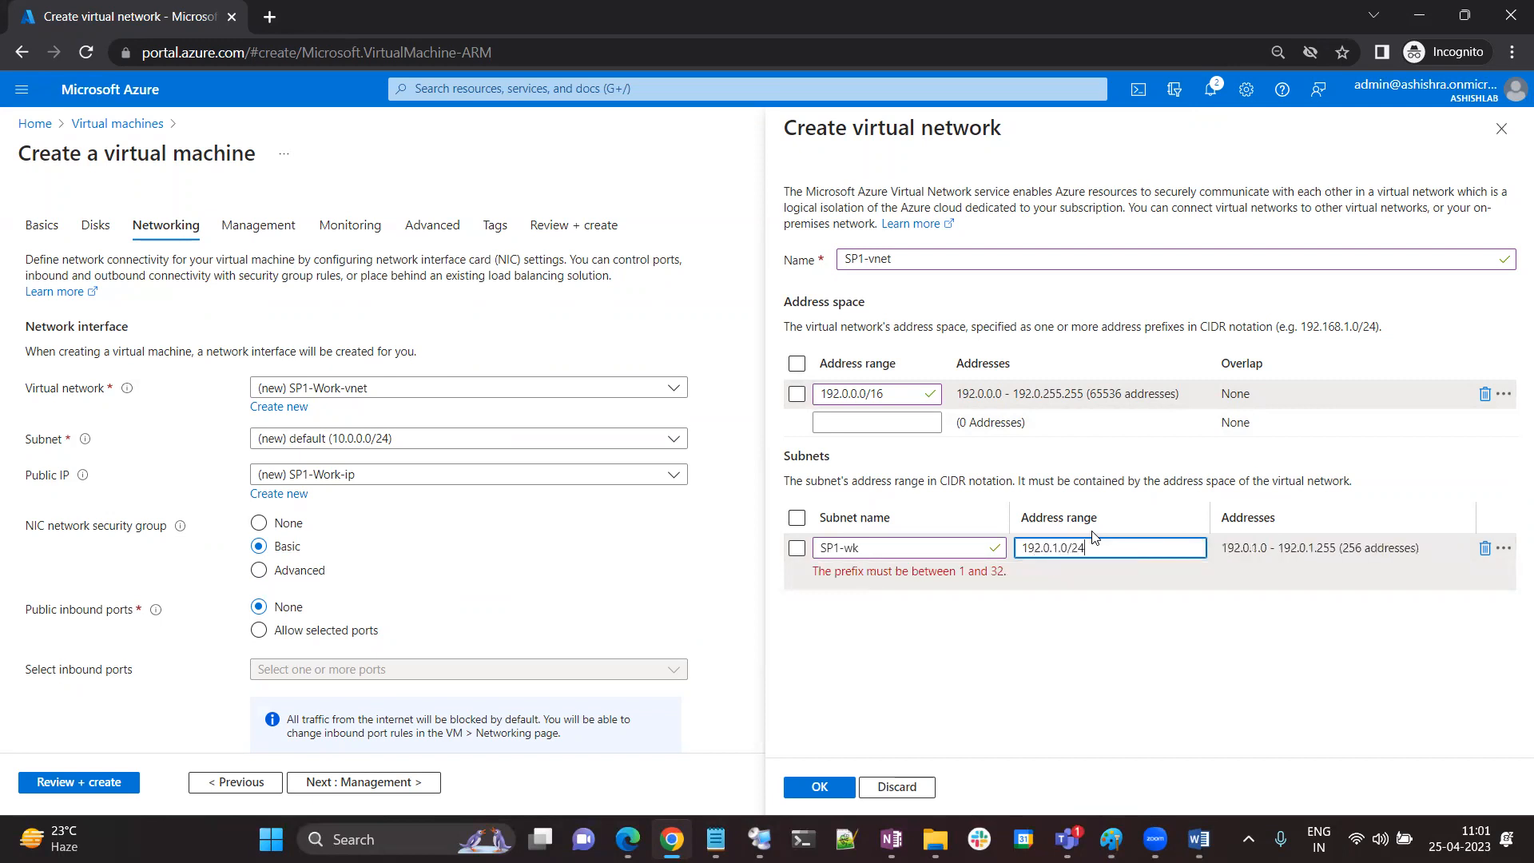
click(917, 574)
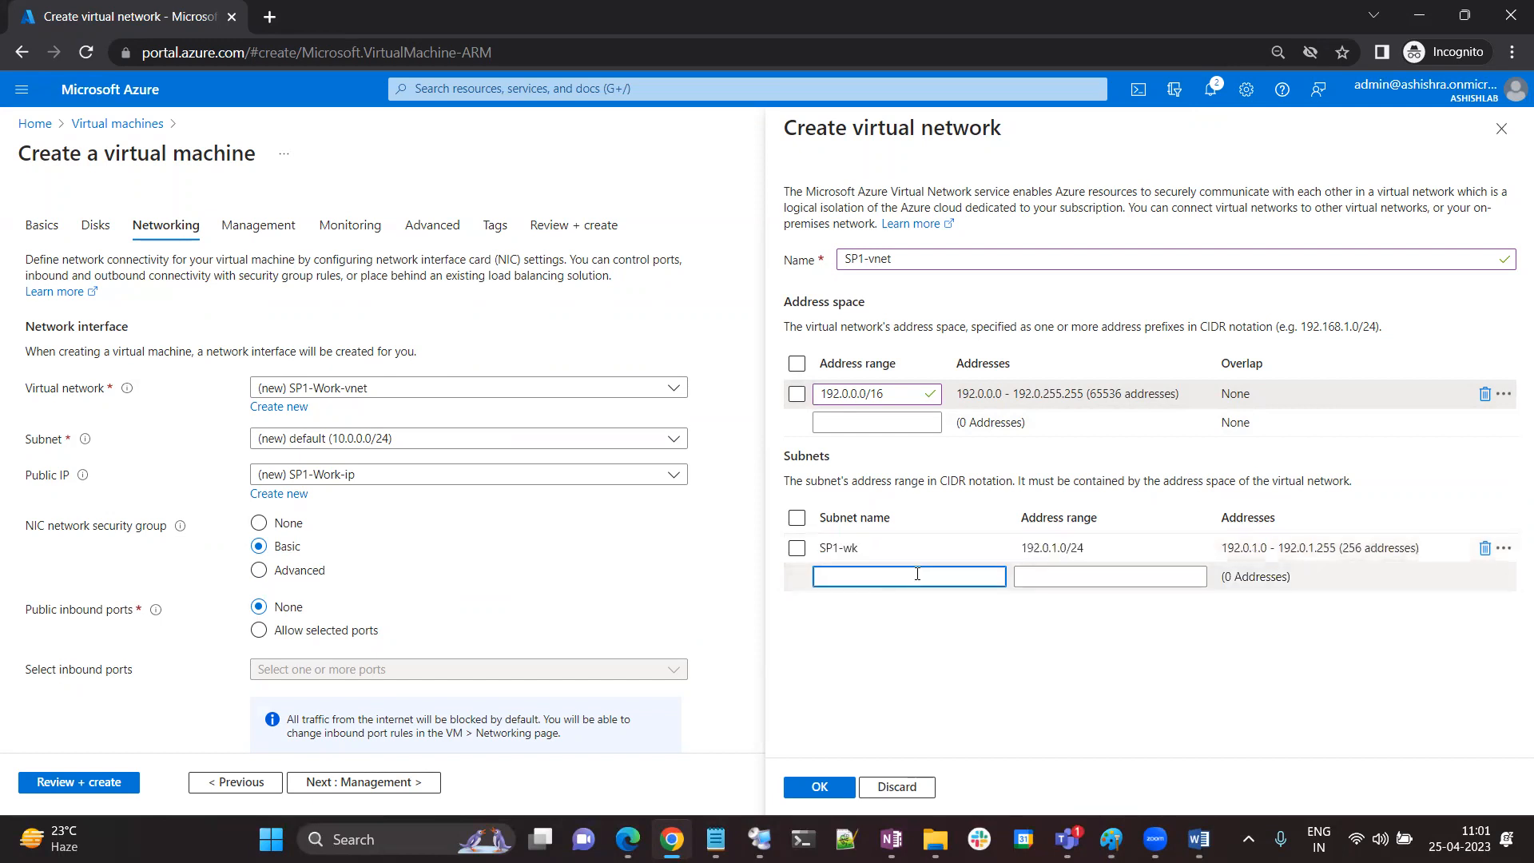
text(SP1-)
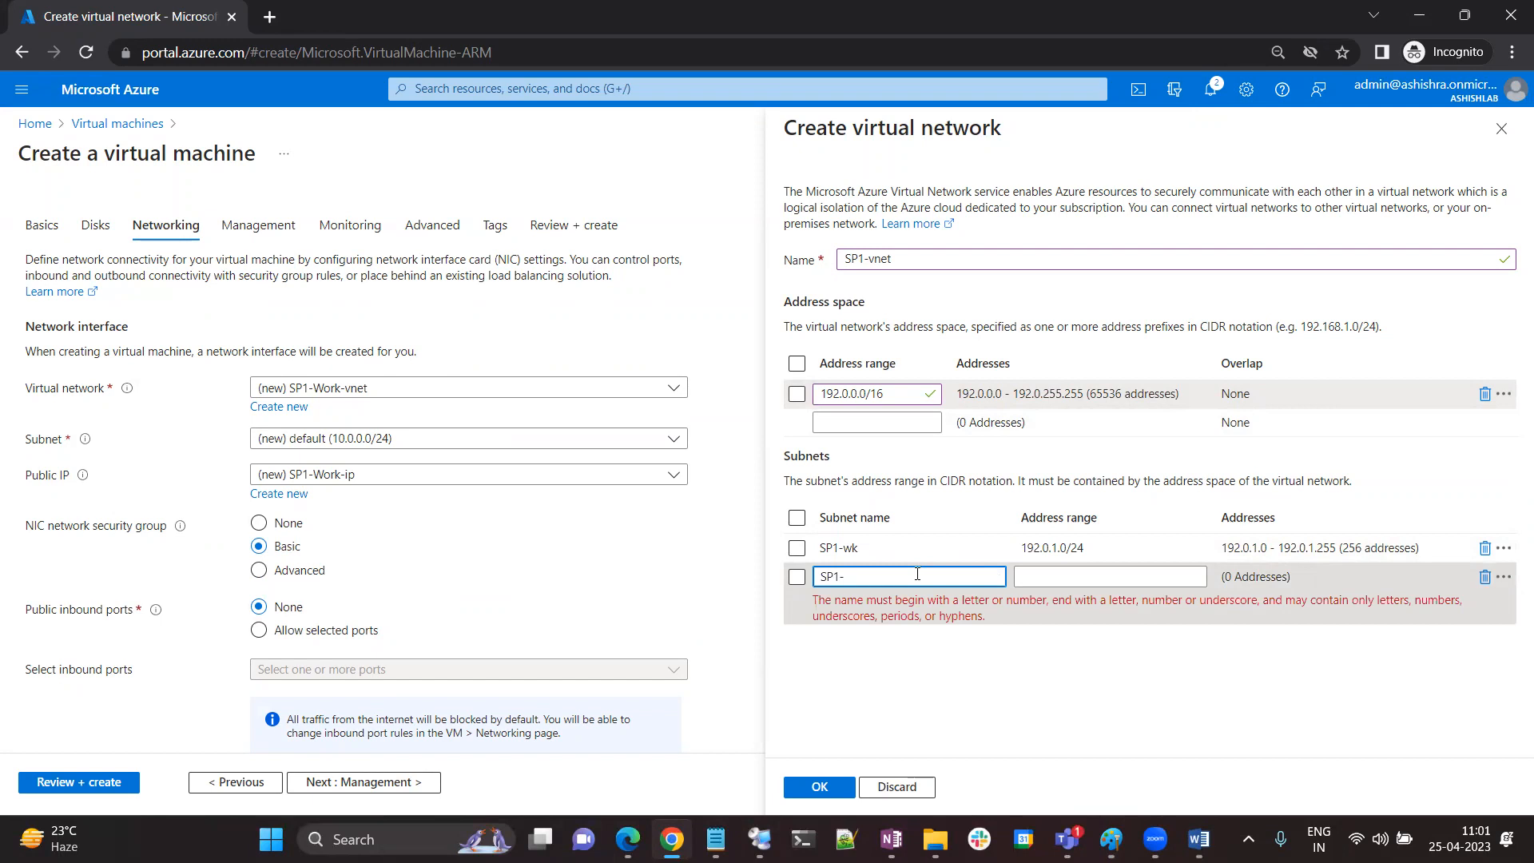
Discard the virtual network edits and rename the VM to SP2-Work
click(896, 788)
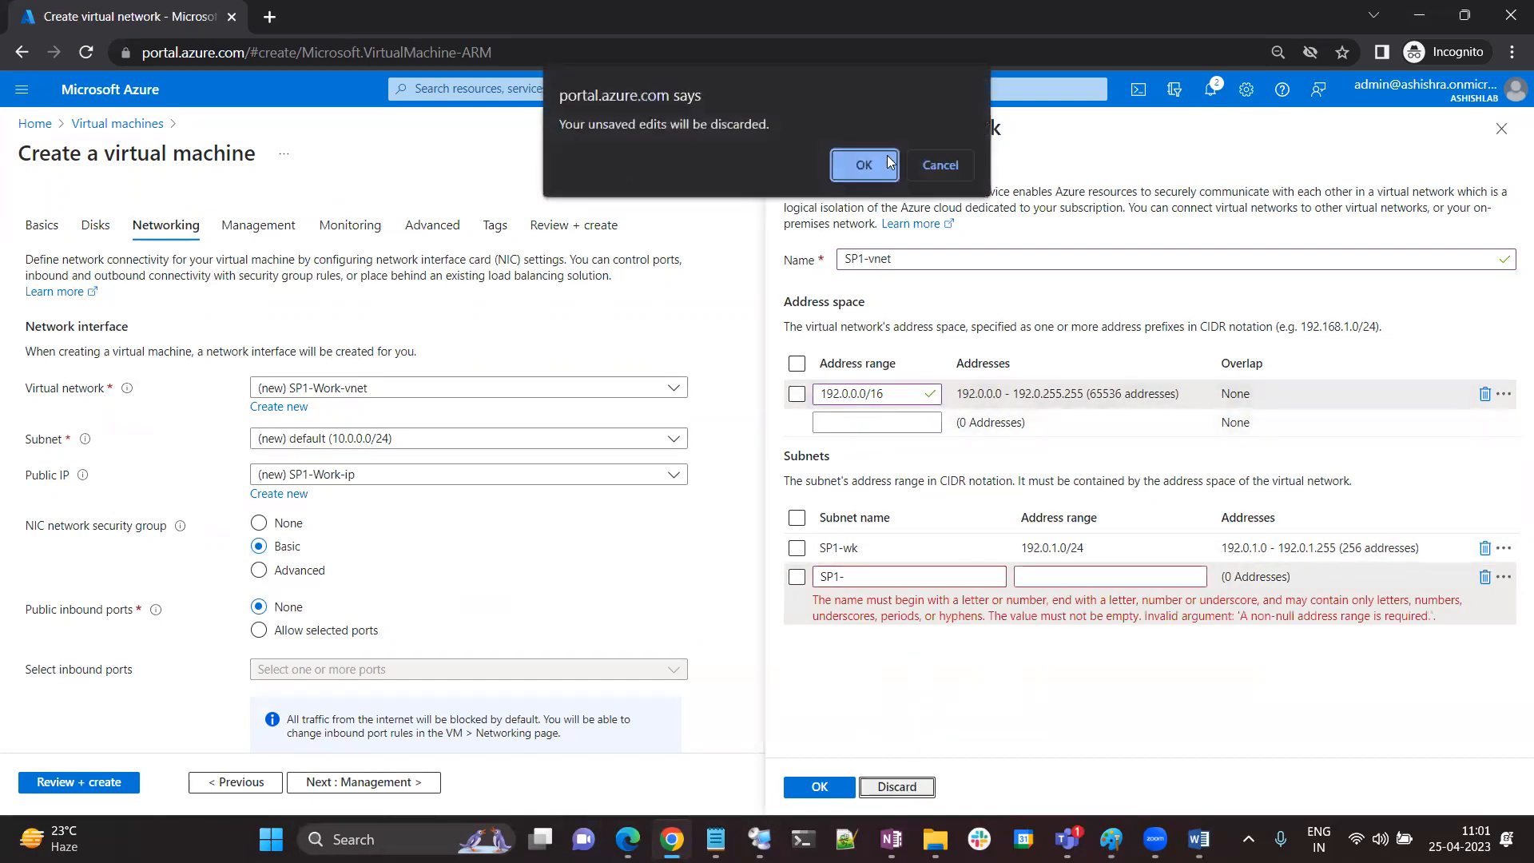
key(Return)
click(49, 226)
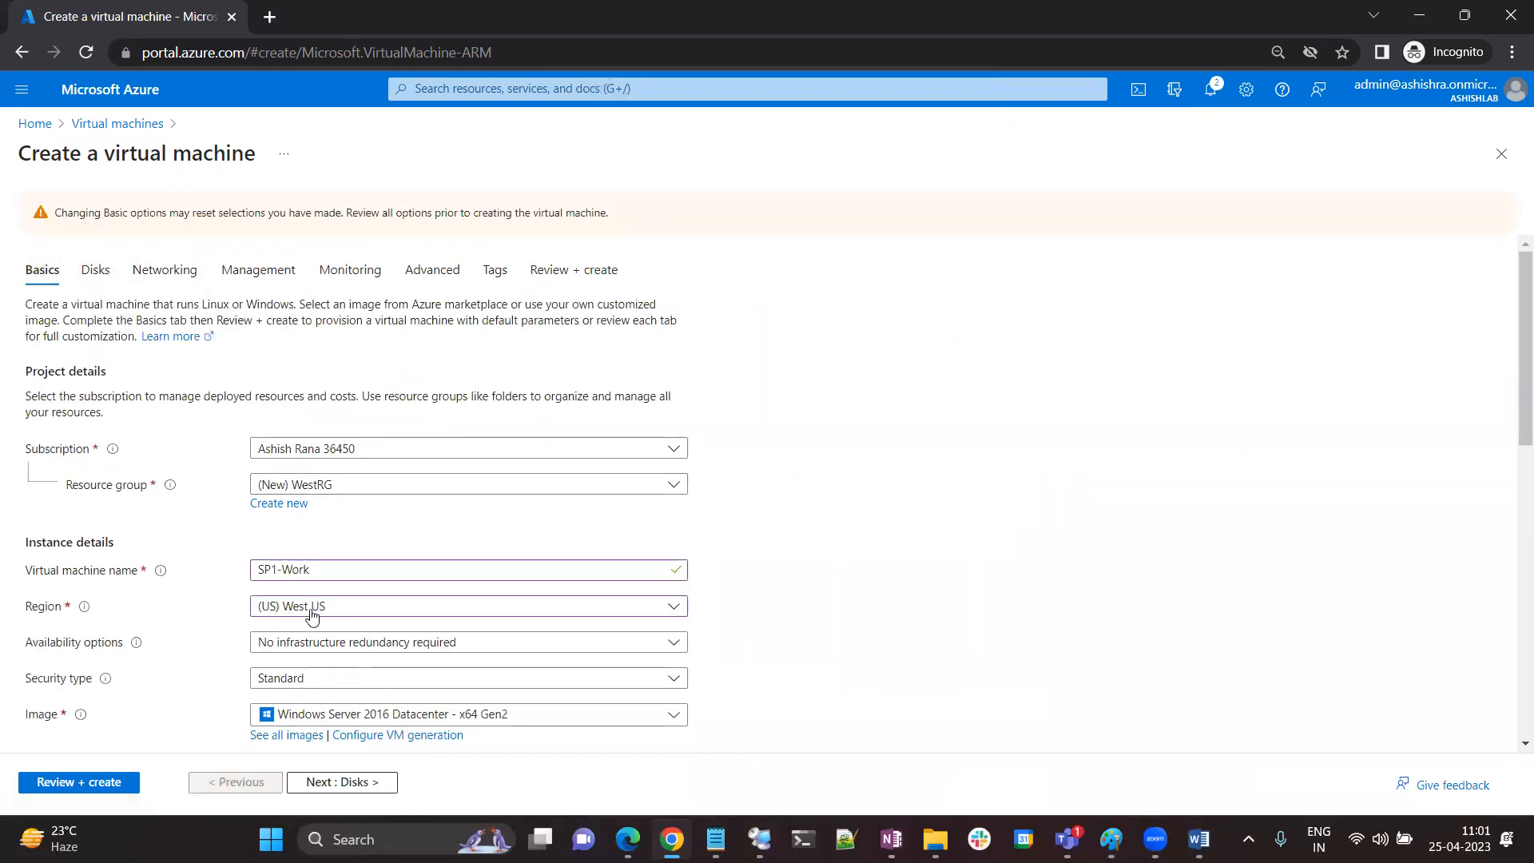
click(284, 570)
key(BackSpace)
text(2)
Consult the network diagram in Paint, then return to the VM form
key(alt+Tab)
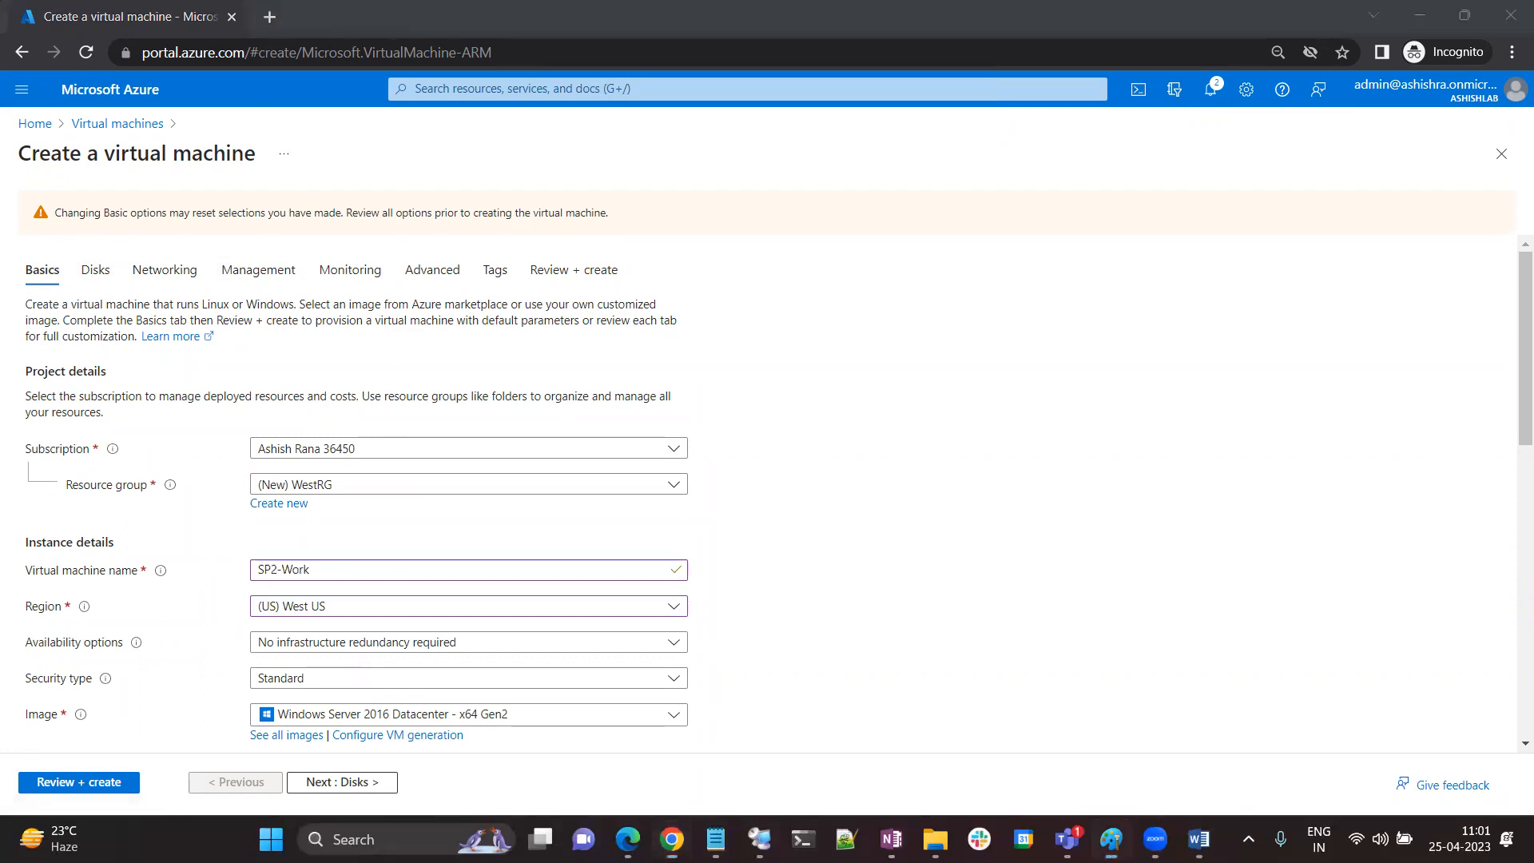
double_click(1068, 227)
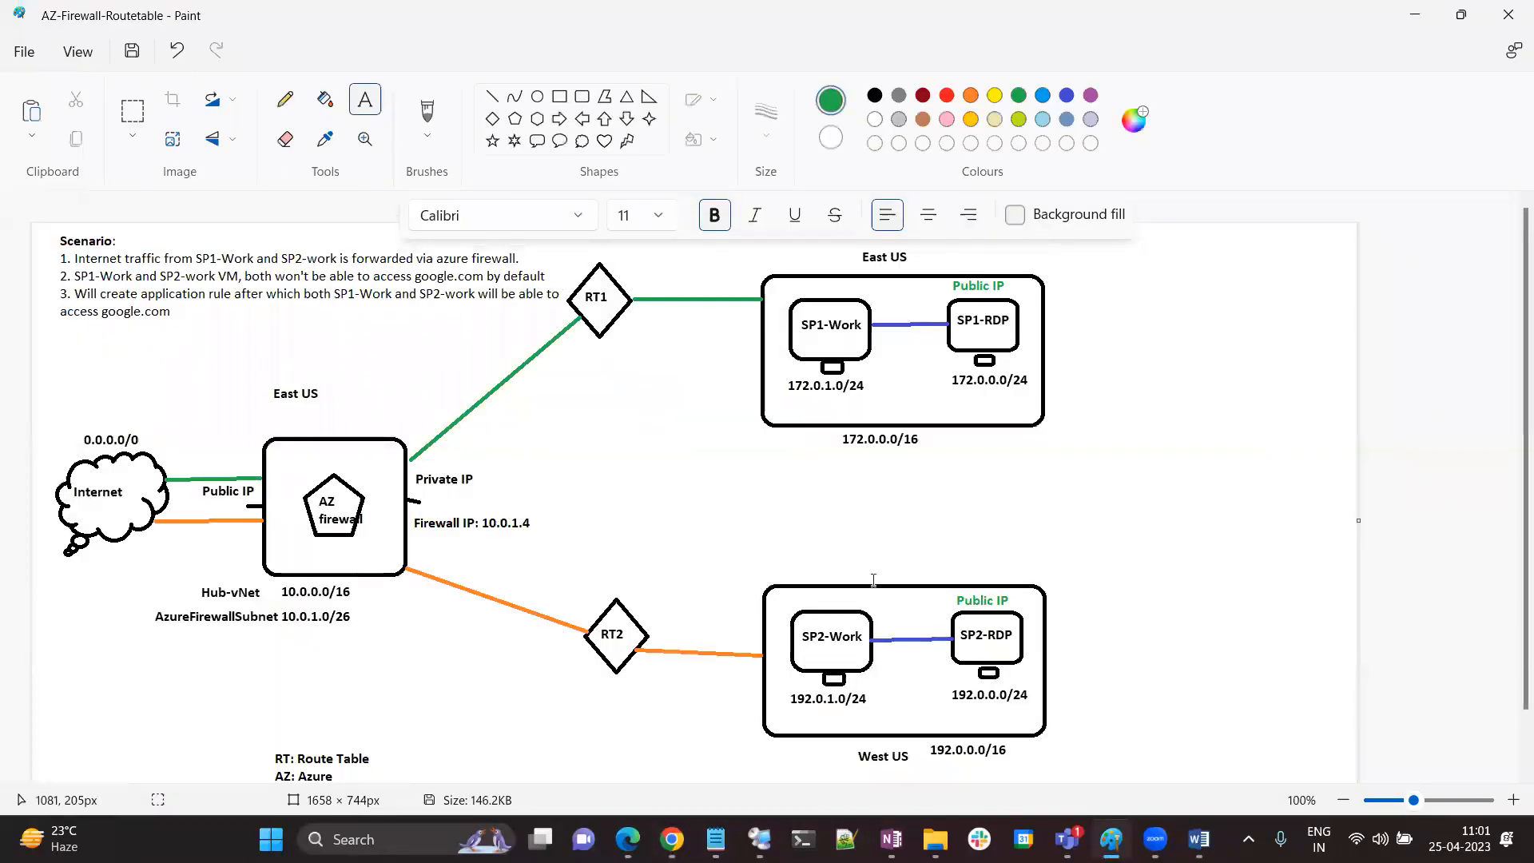
click(1424, 16)
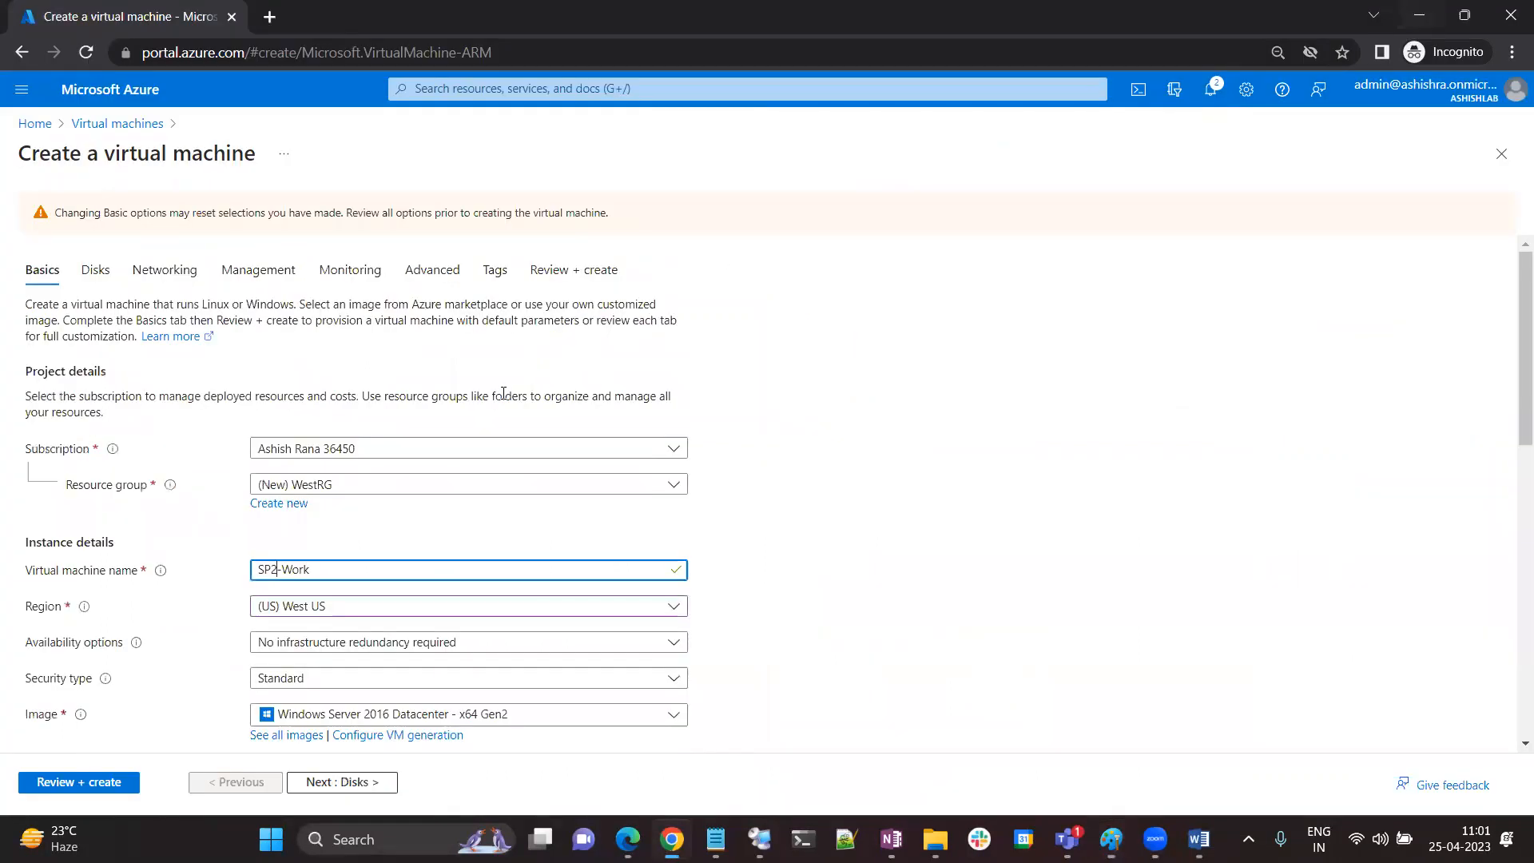
scroll(428, 517, down, 5)
scroll(348, 676, up, 4)
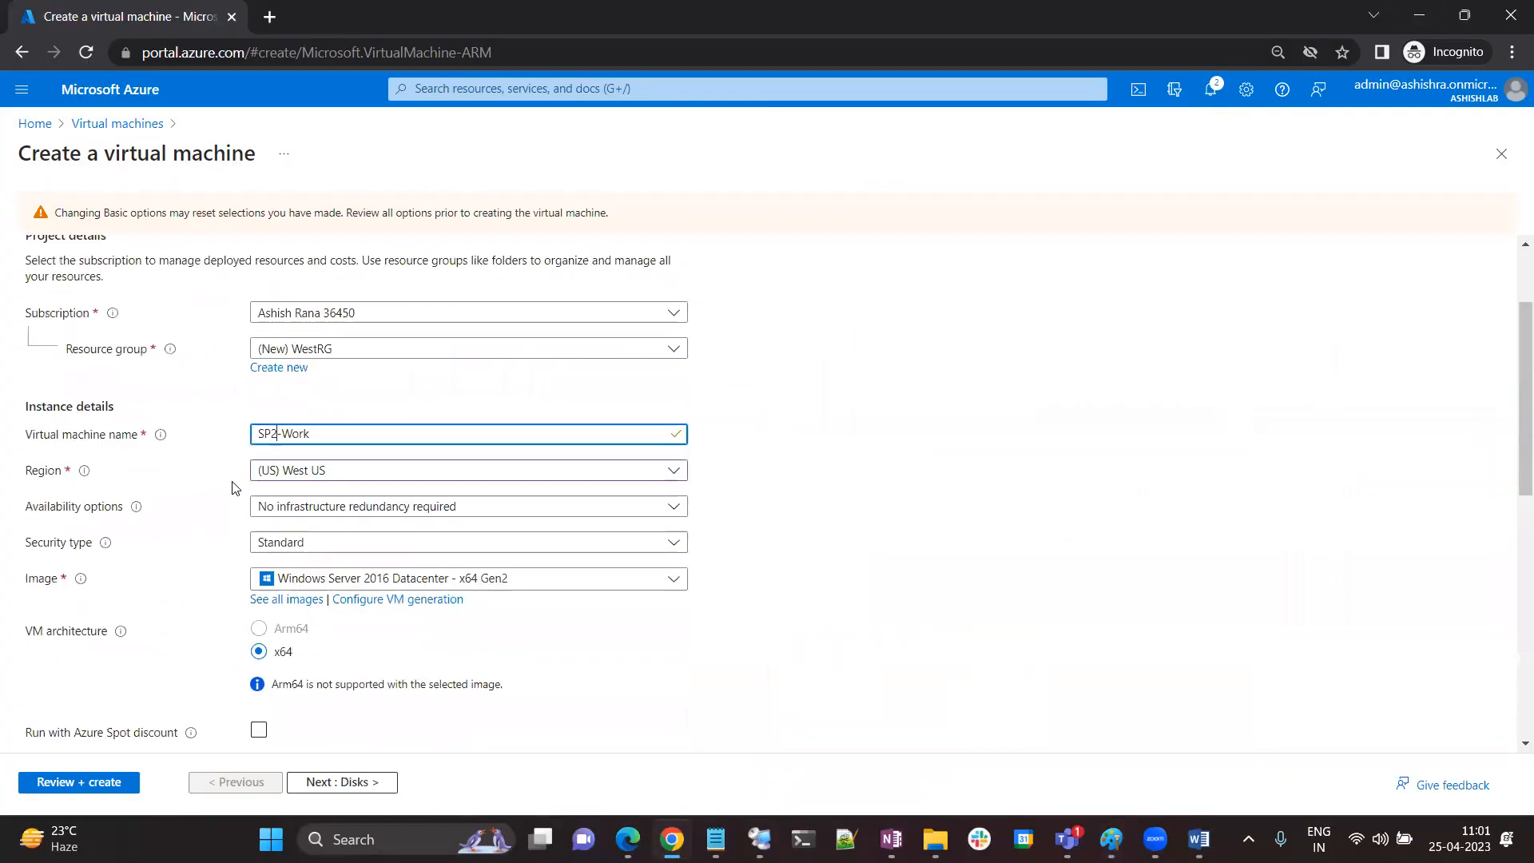
scroll(336, 472, down, 9)
scroll(336, 471, up, 10)
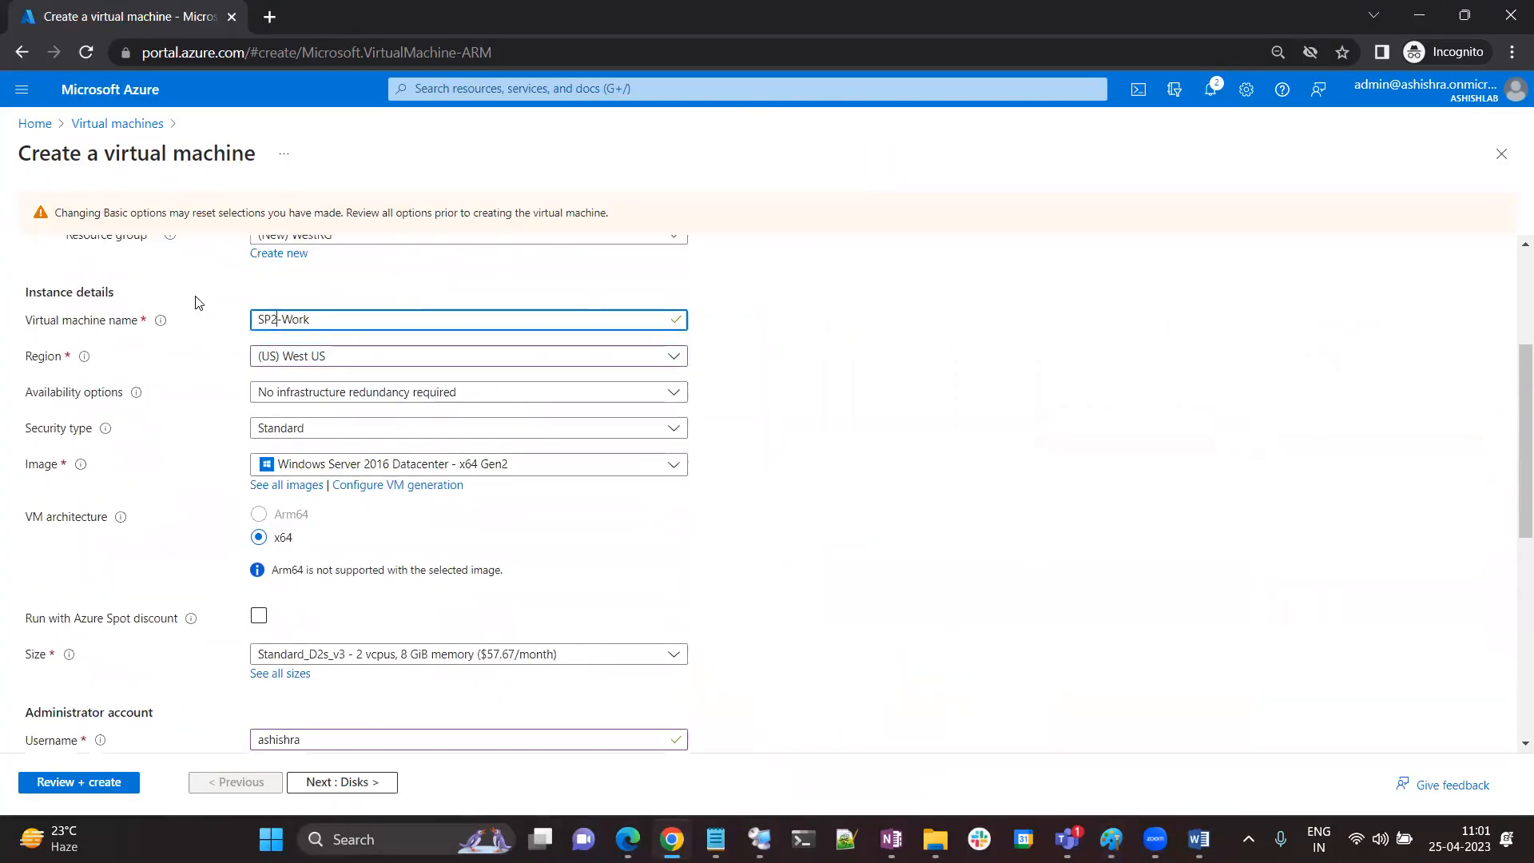
On Networking, keep SP1-Work-vnet as the virtual network
click(180, 270)
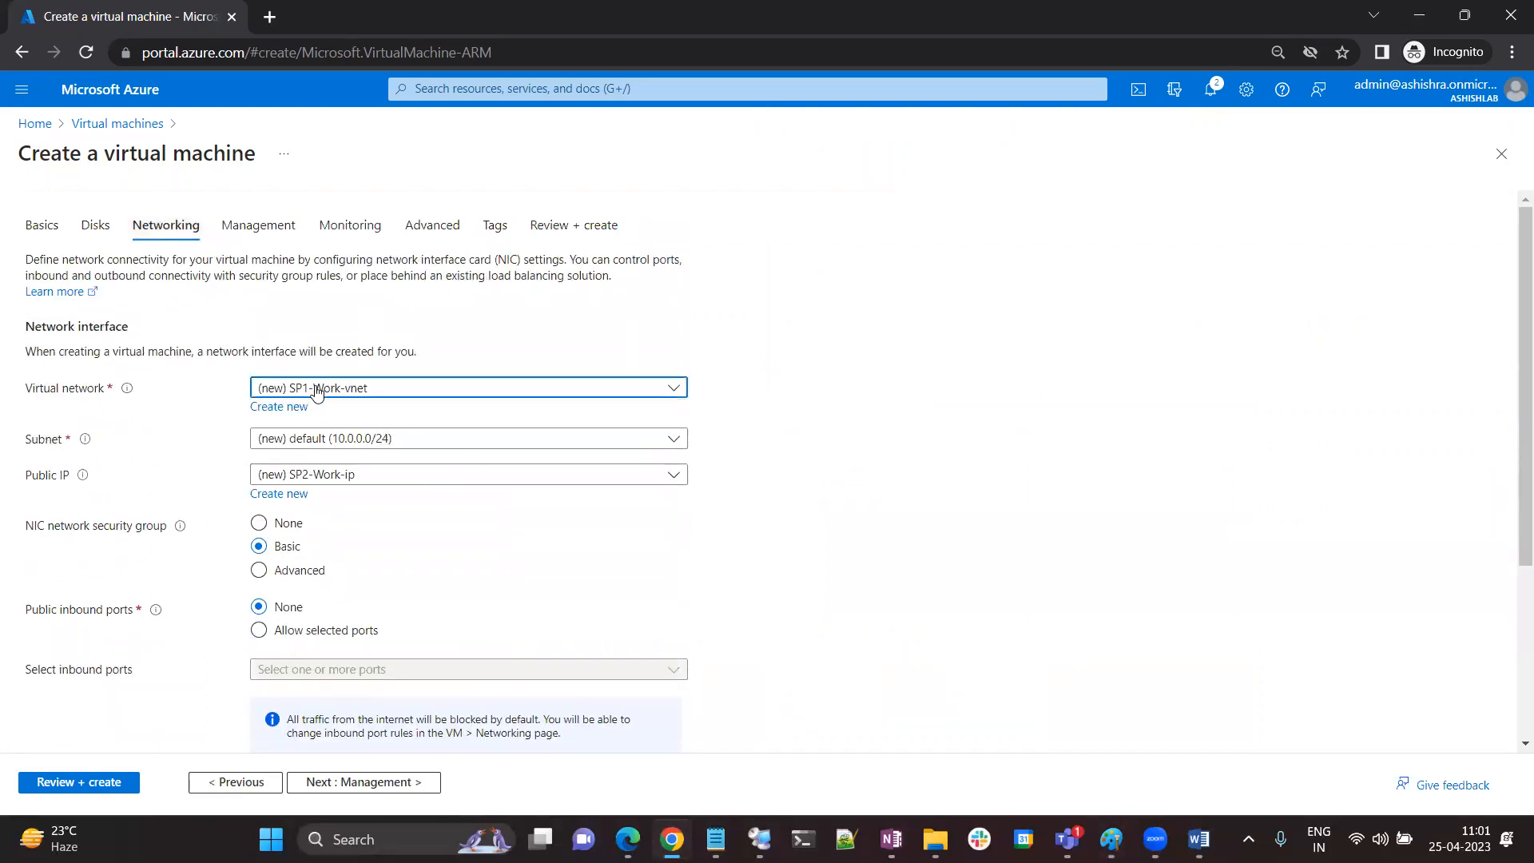
click(344, 389)
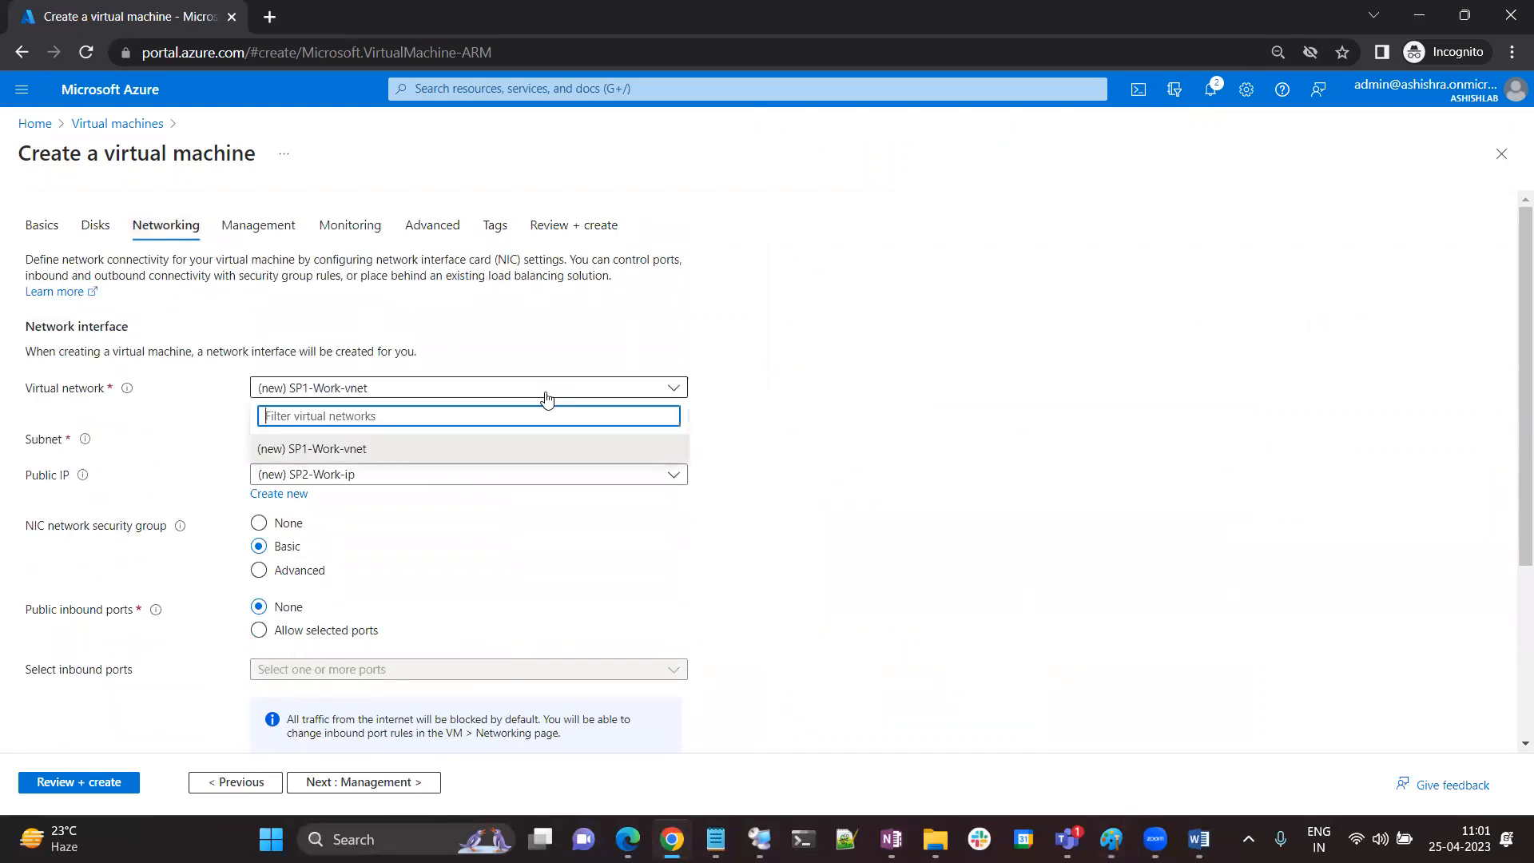
click(333, 454)
click(356, 390)
click(356, 391)
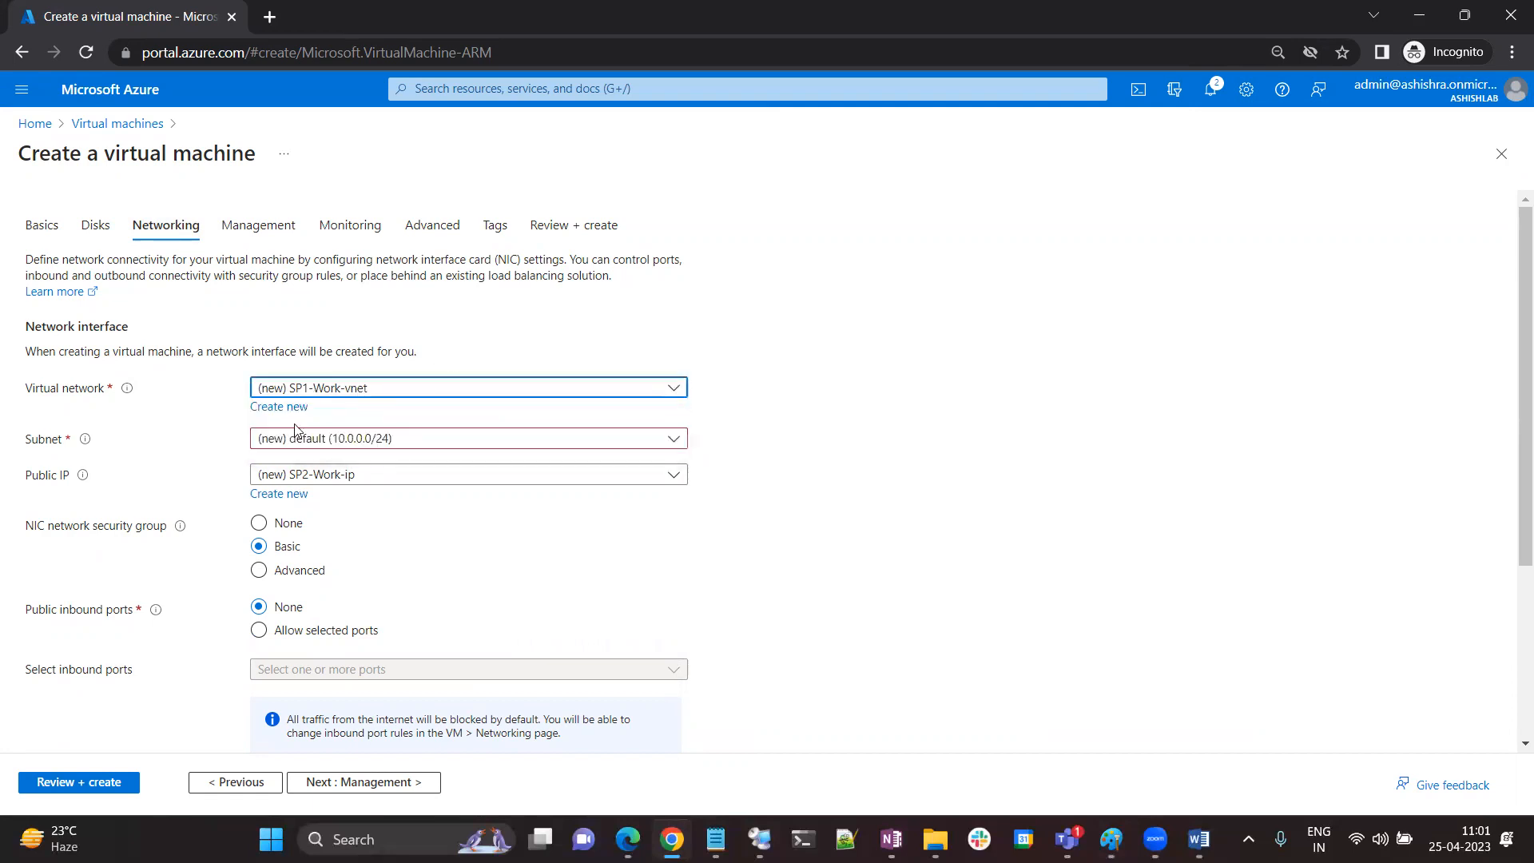
Start a new virtual network, abandon it, and leave the form for the portal home page
click(282, 410)
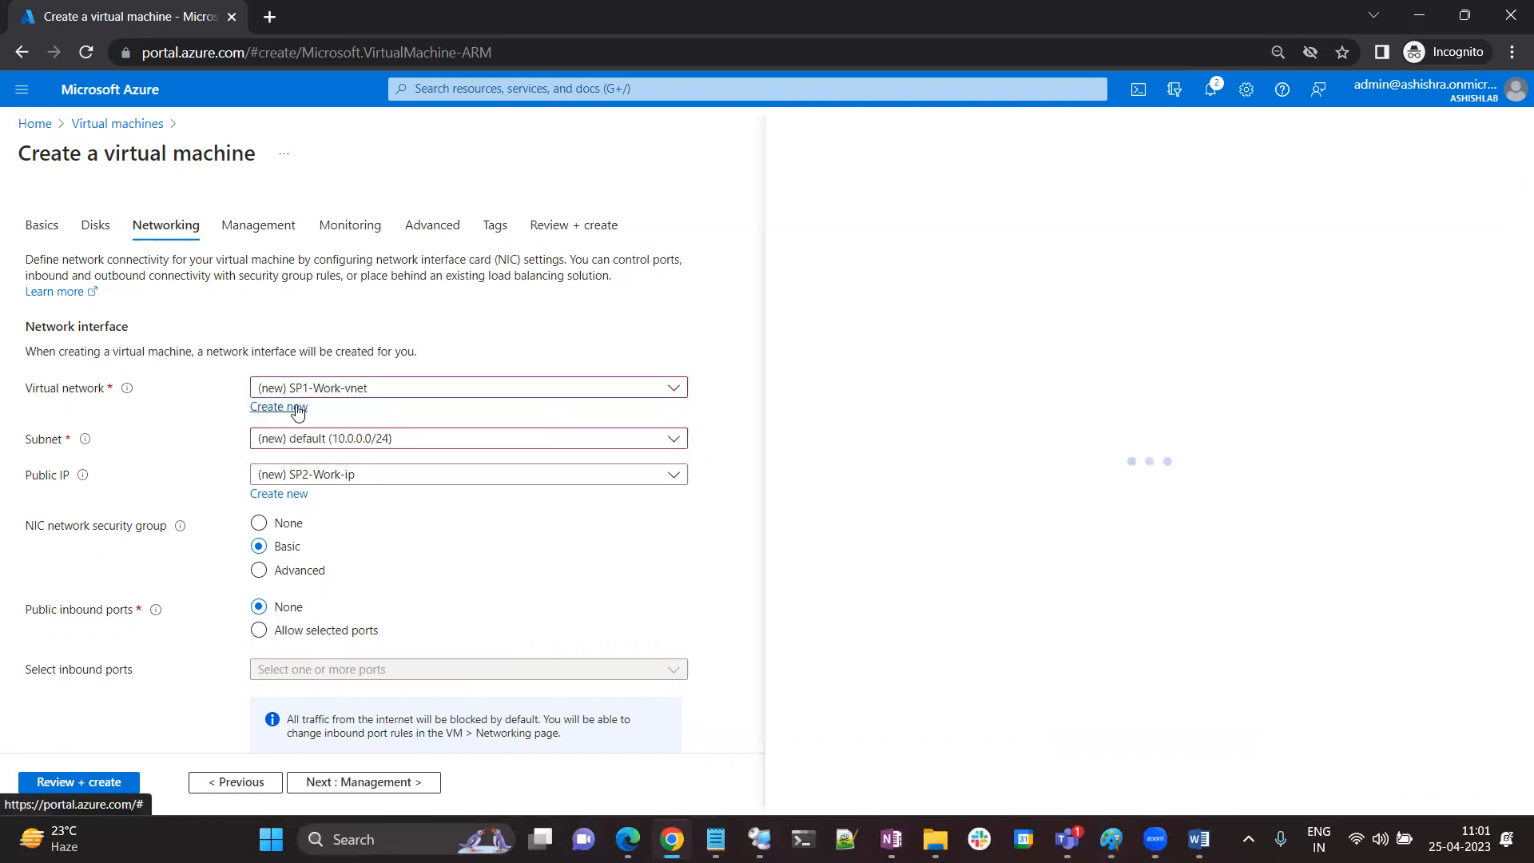
double_click(887, 261)
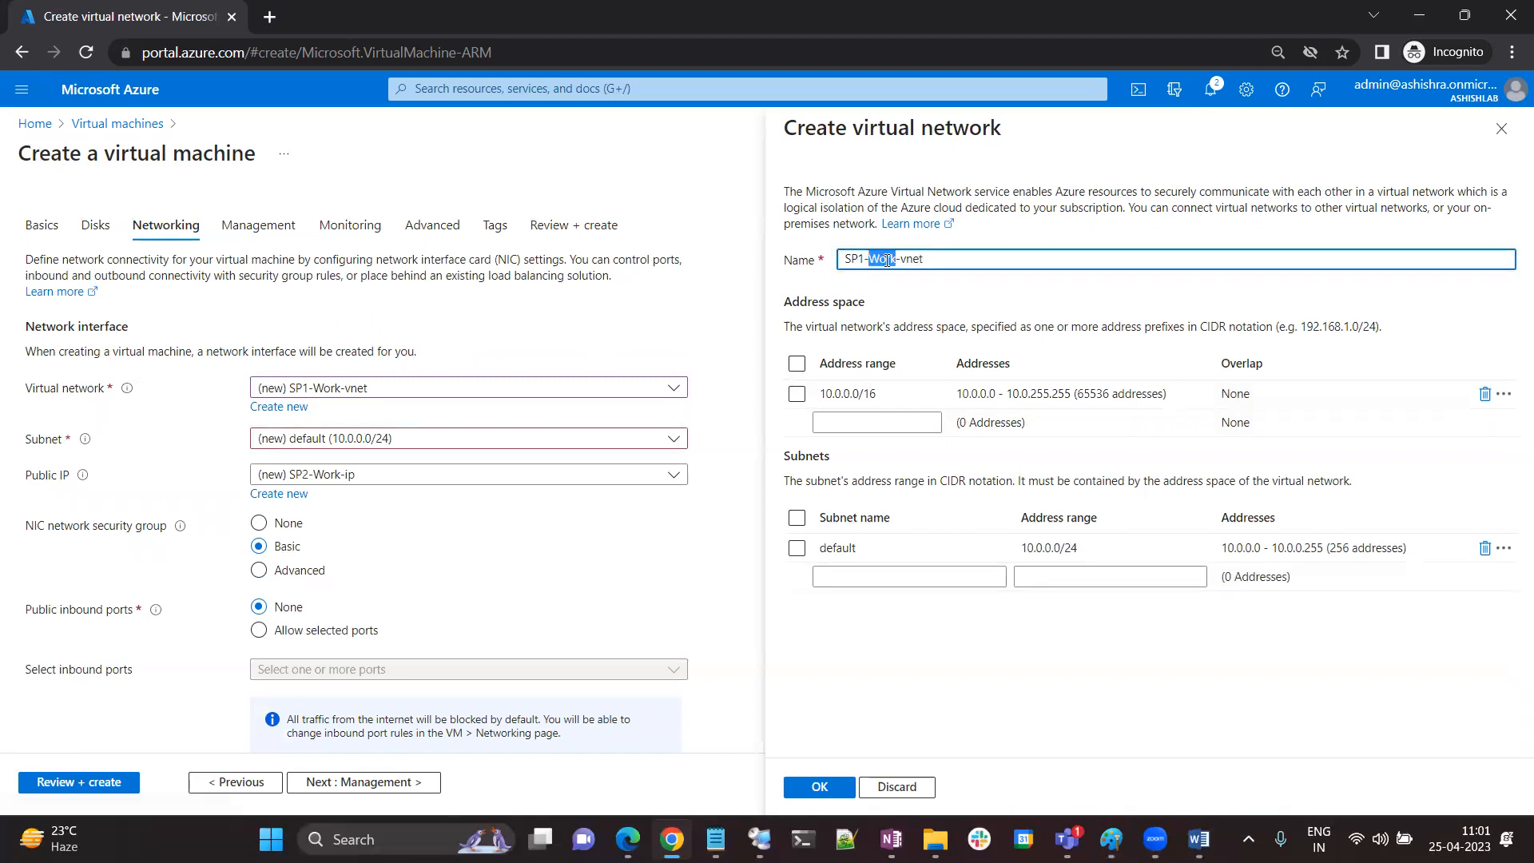
drag(965, 258, 767, 264)
click(897, 787)
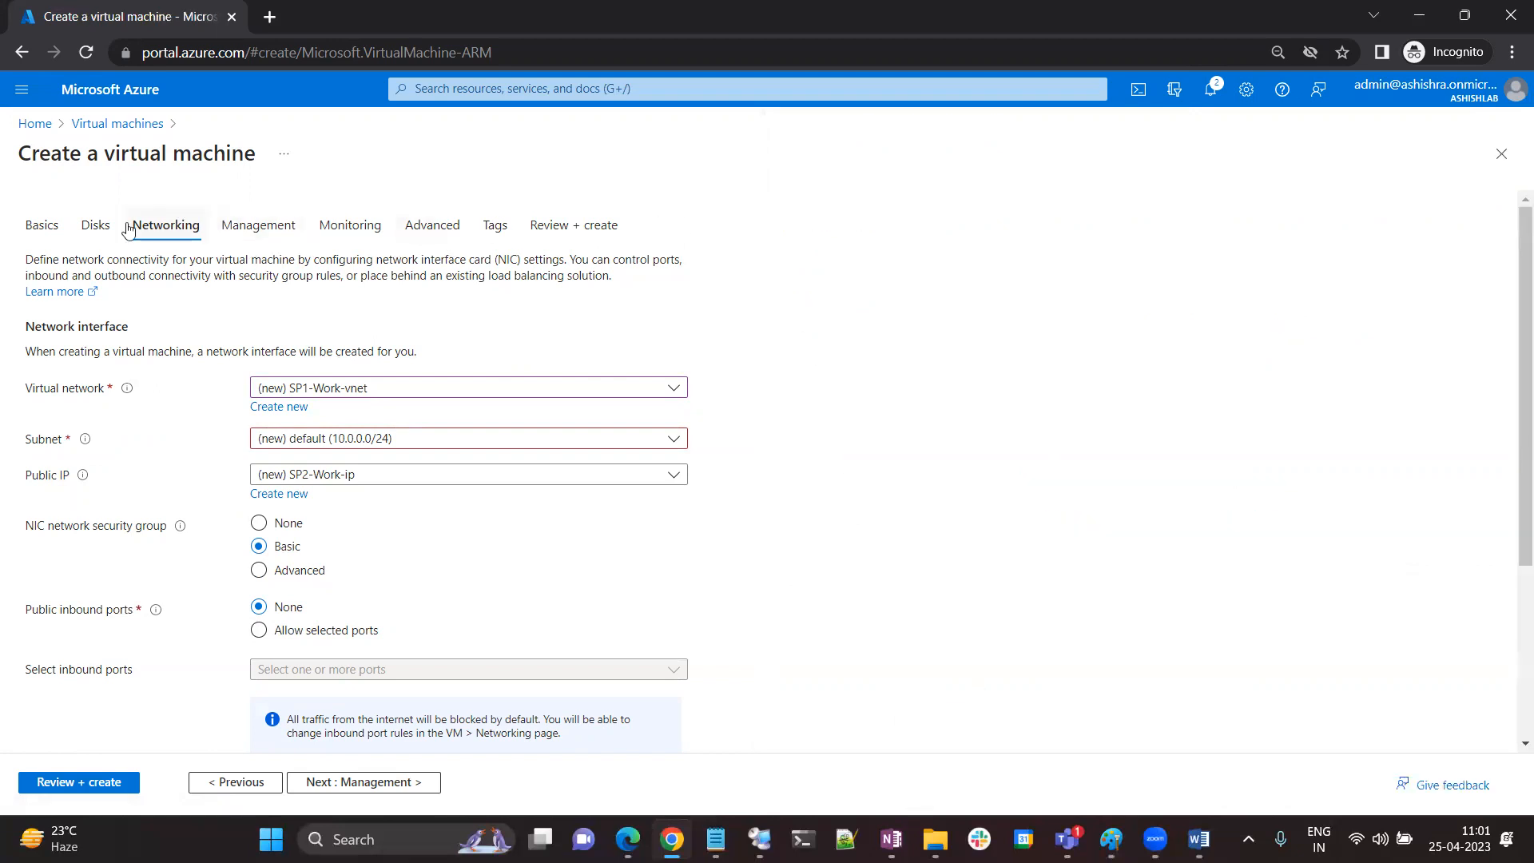
scroll(79, 200, down, 3)
click(49, 135)
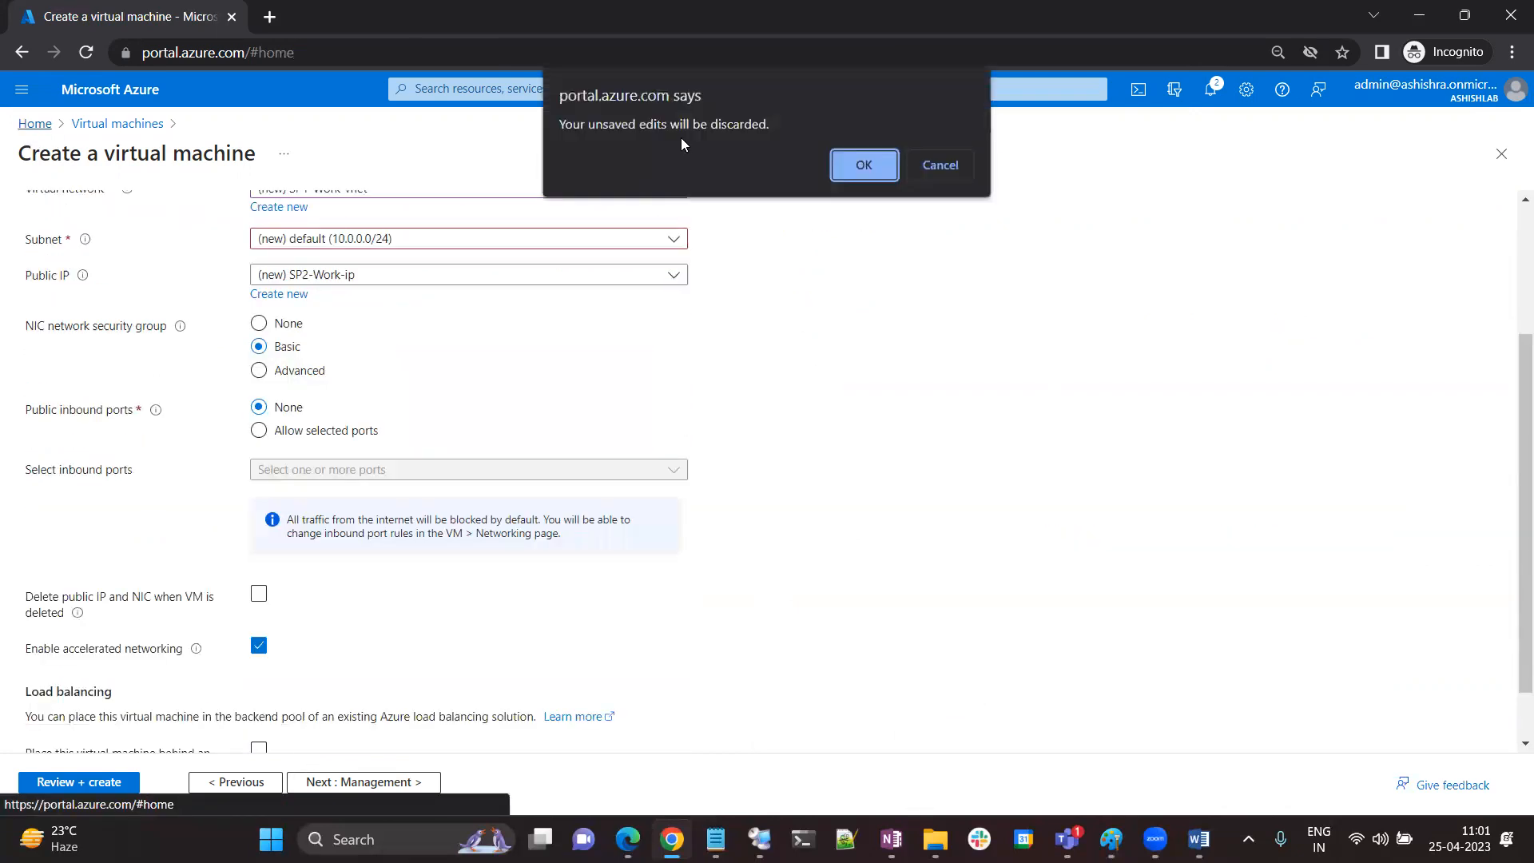
Discard the old form, start a new Azure VM, and create resource group SP2-RG
click(866, 161)
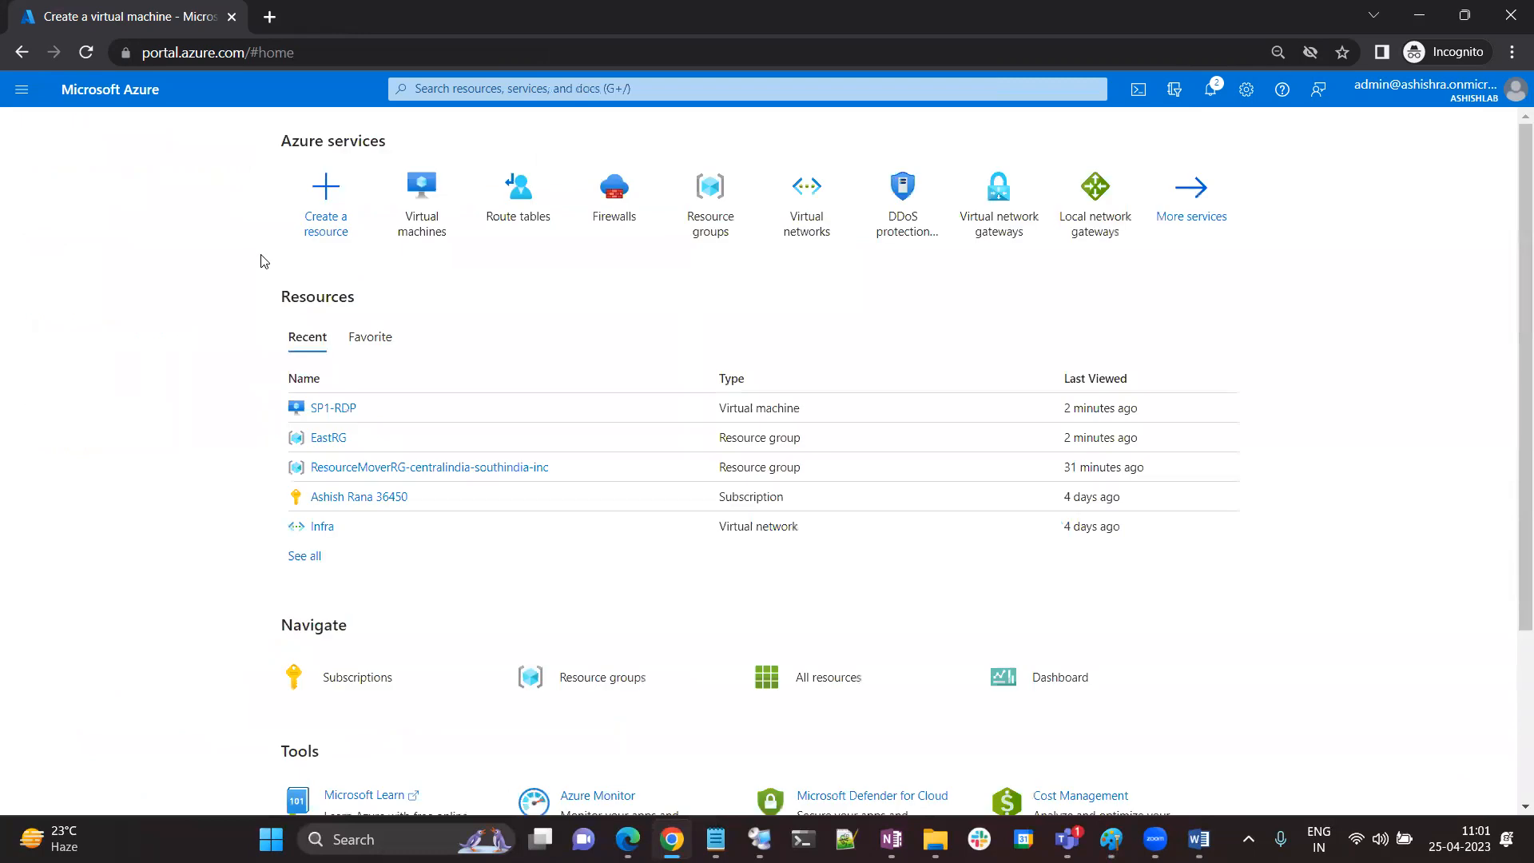
click(435, 201)
click(103, 212)
click(94, 236)
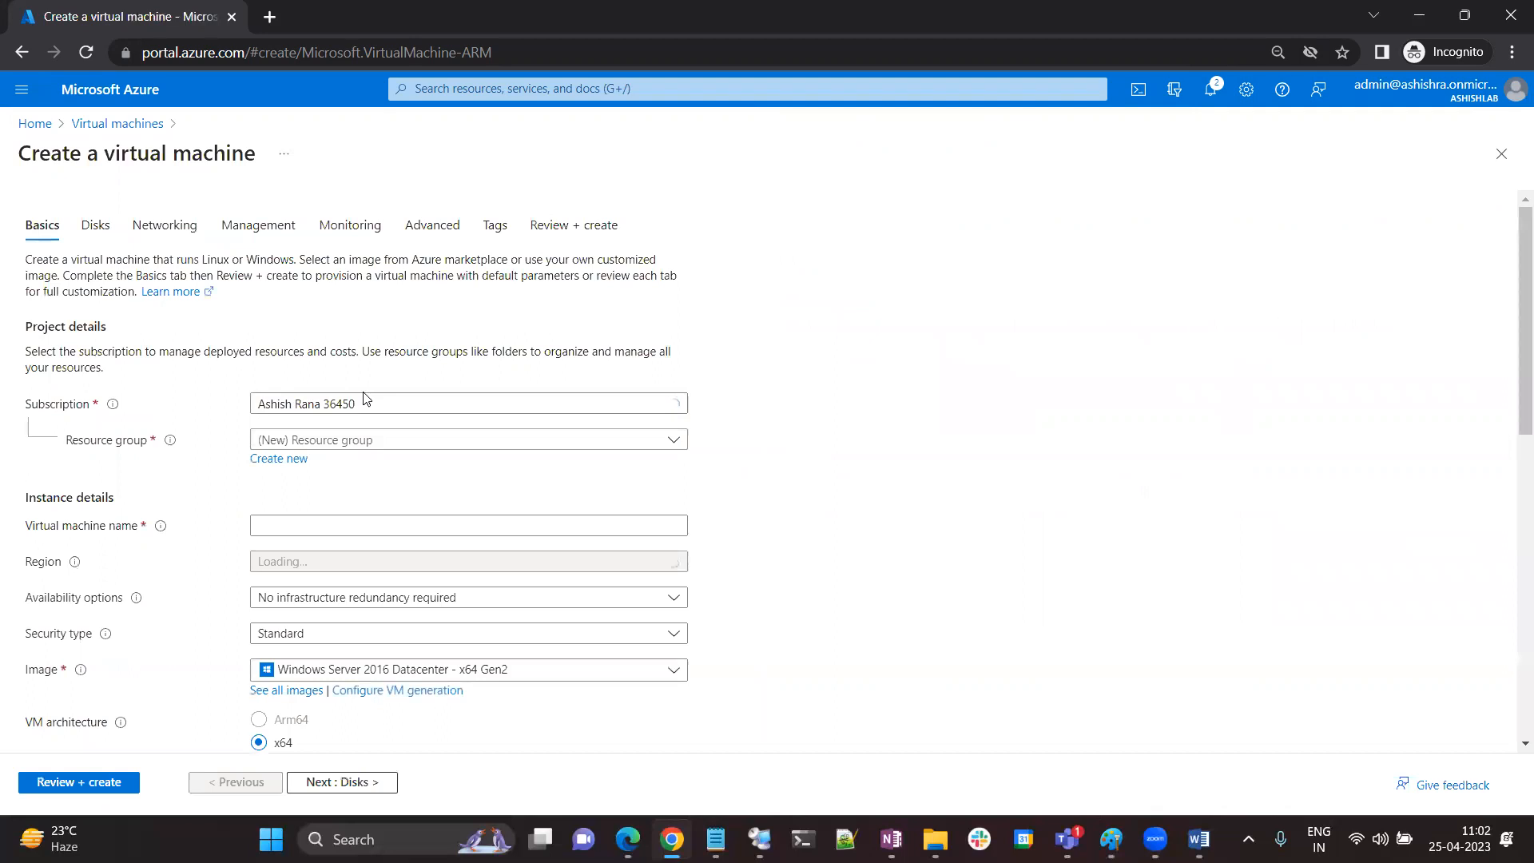
click(280, 459)
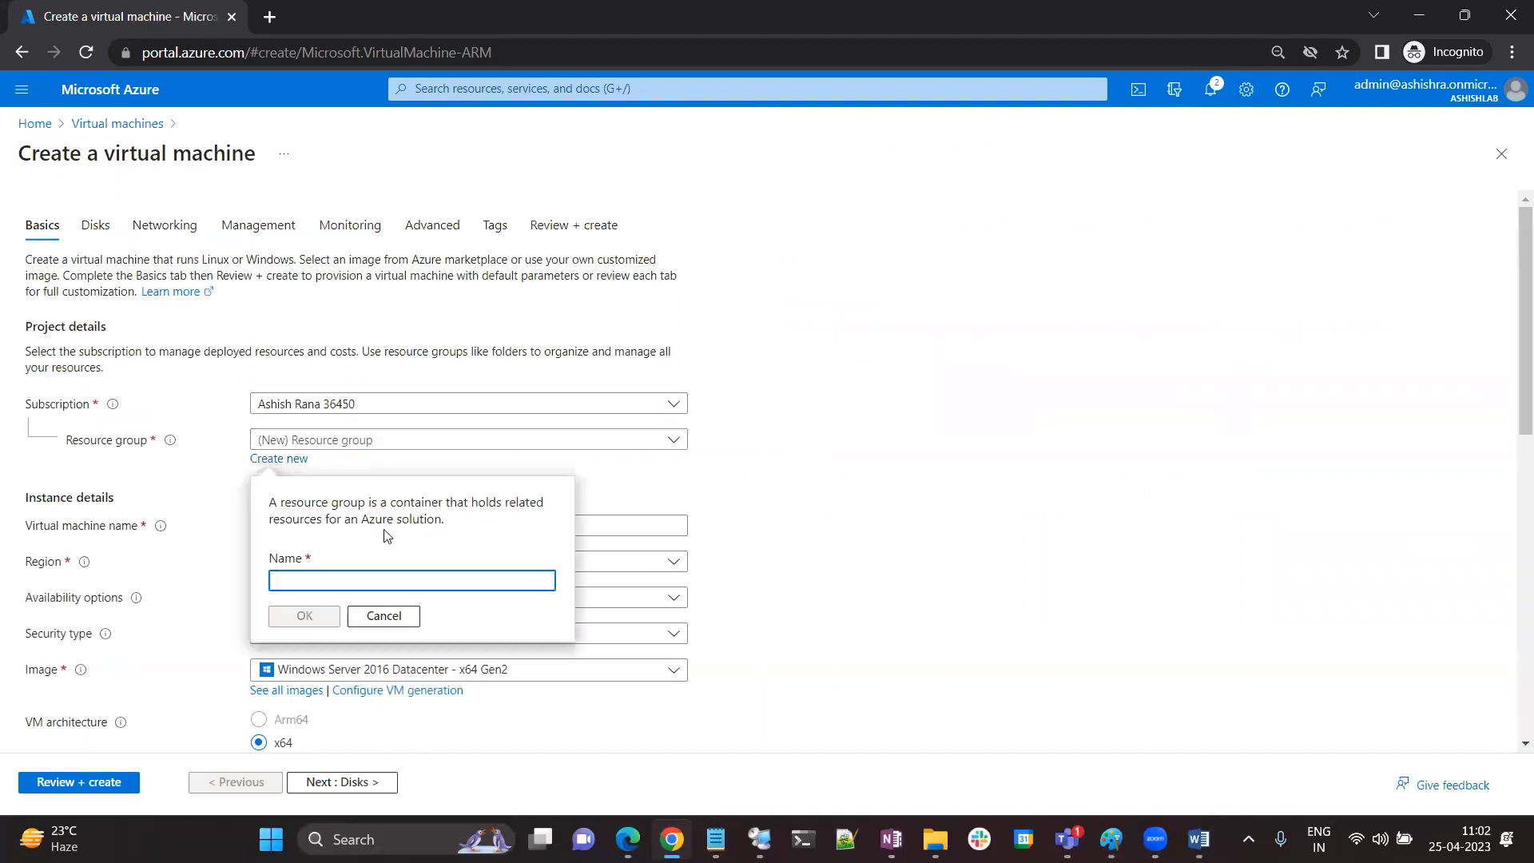
text(SP2-RG)
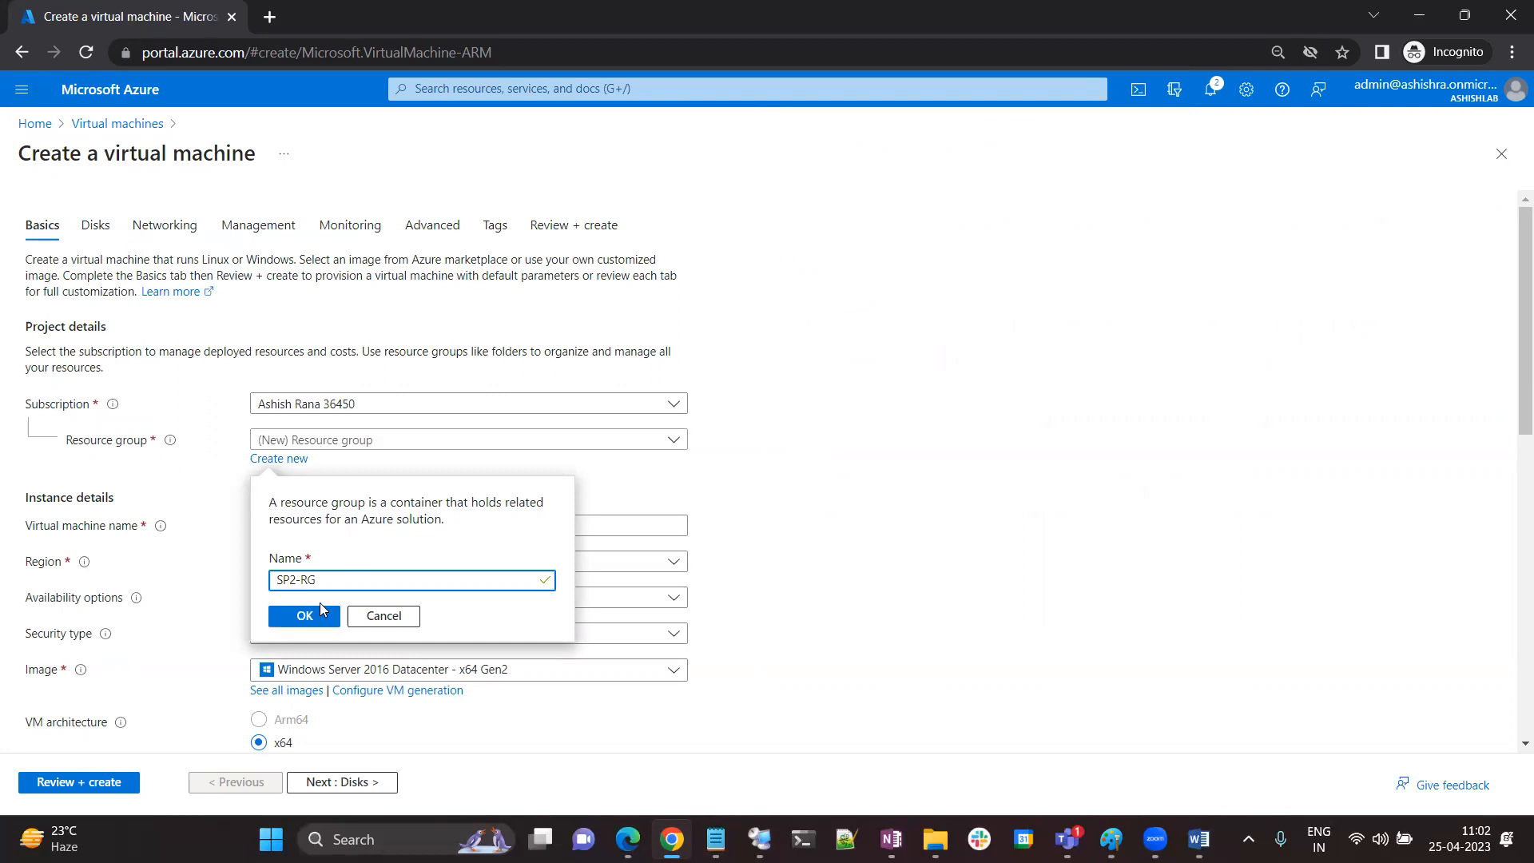
click(321, 610)
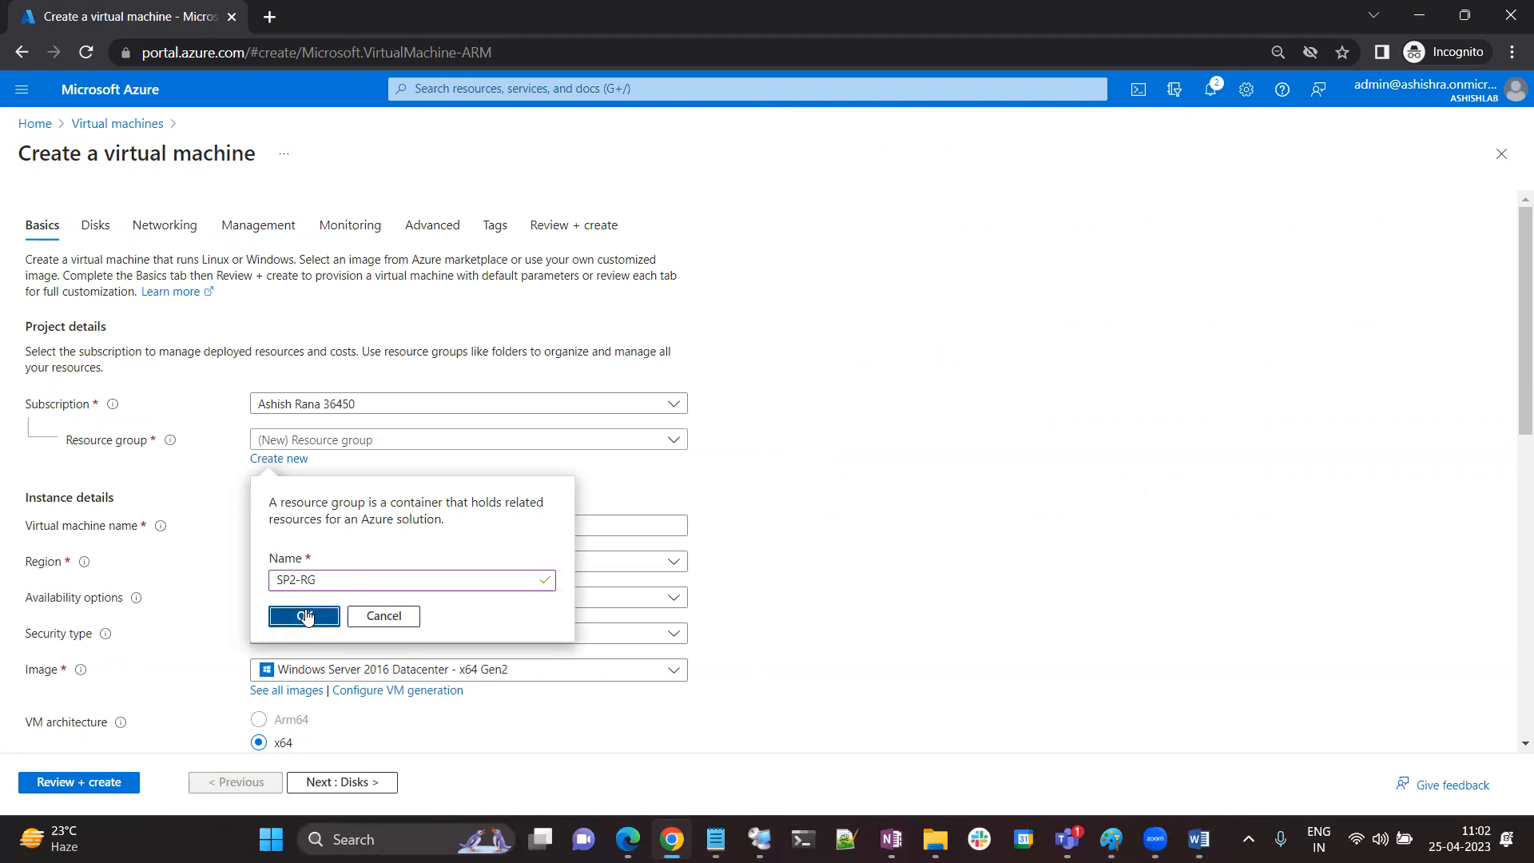
Name the VM SP2-Work and set its region to (US) West US
click(302, 524)
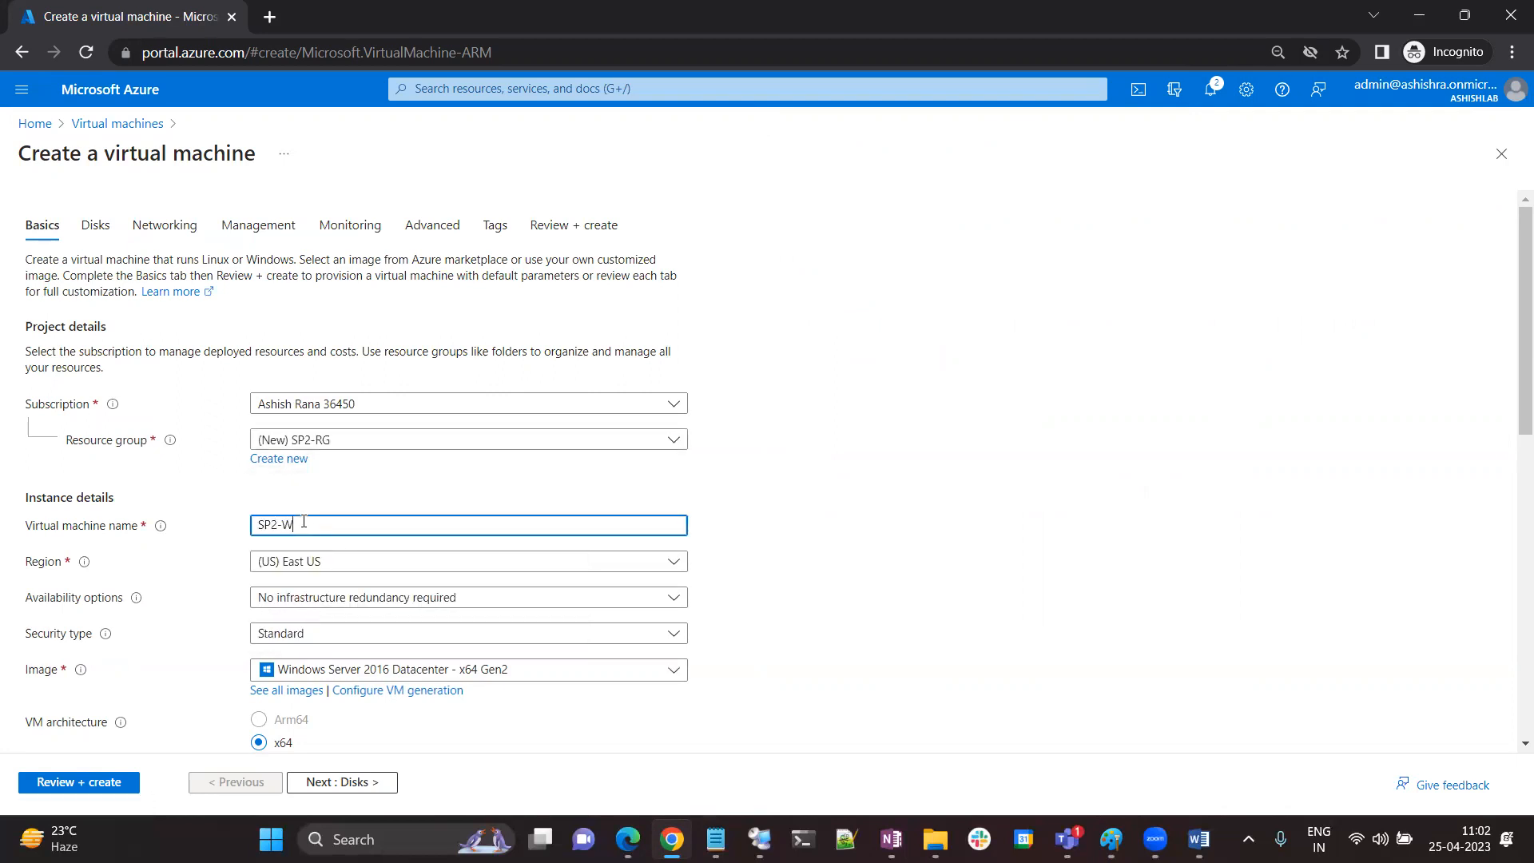
click(344, 564)
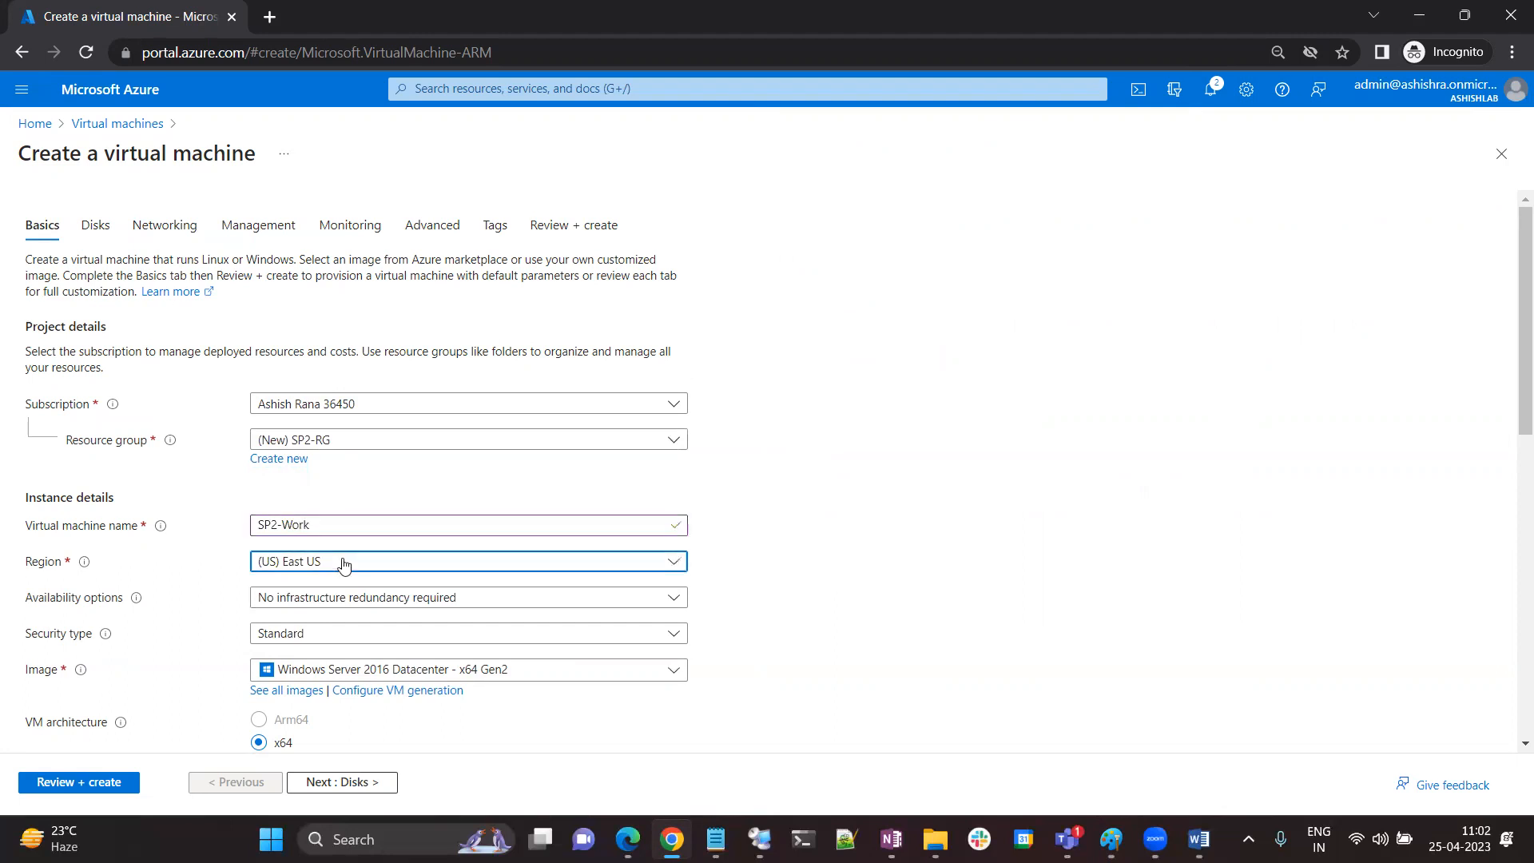
text(web)
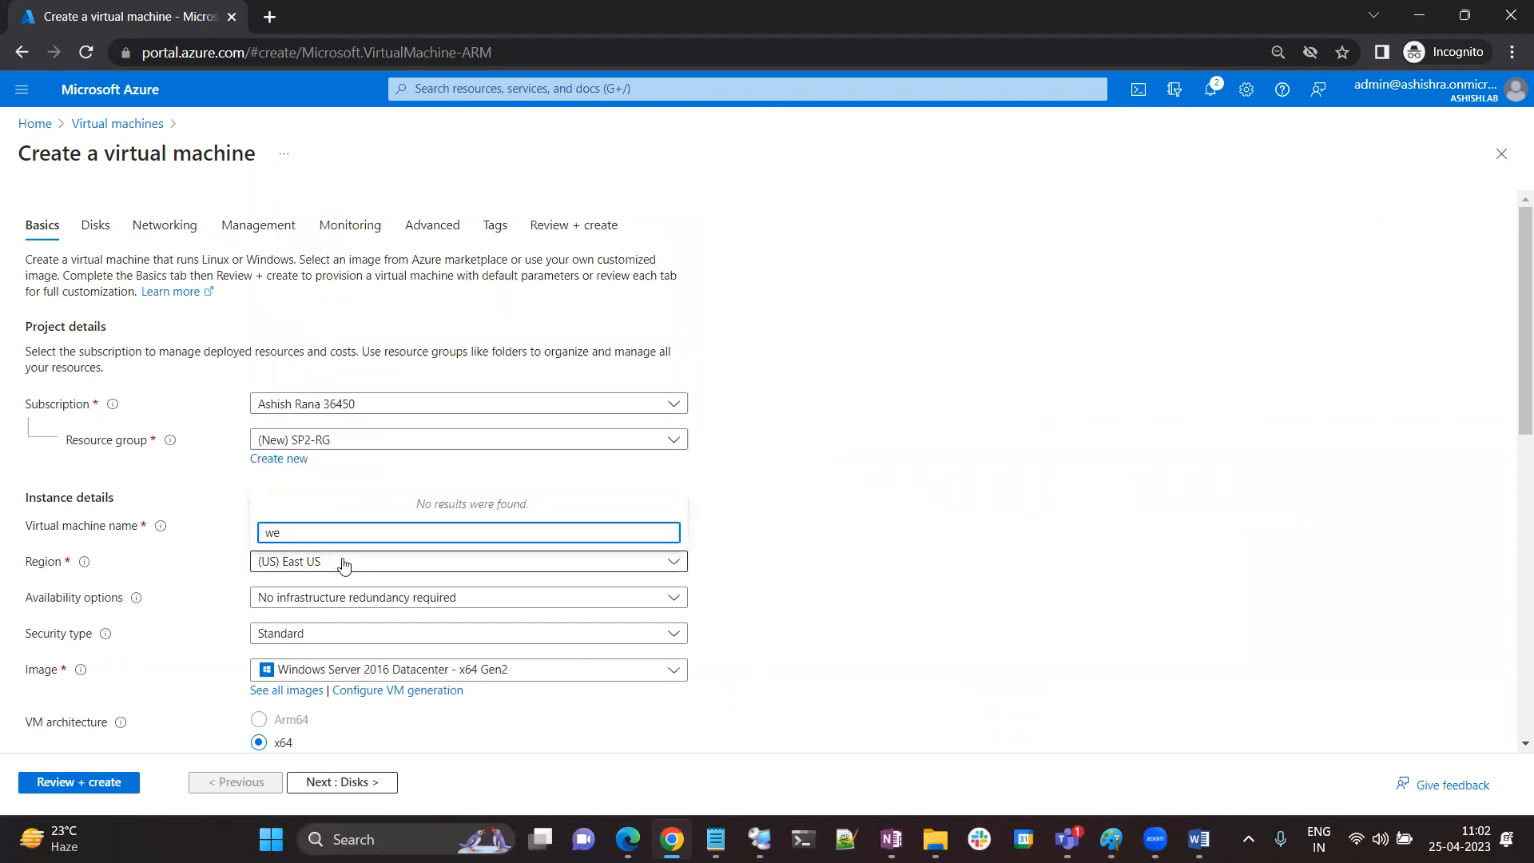
click(314, 387)
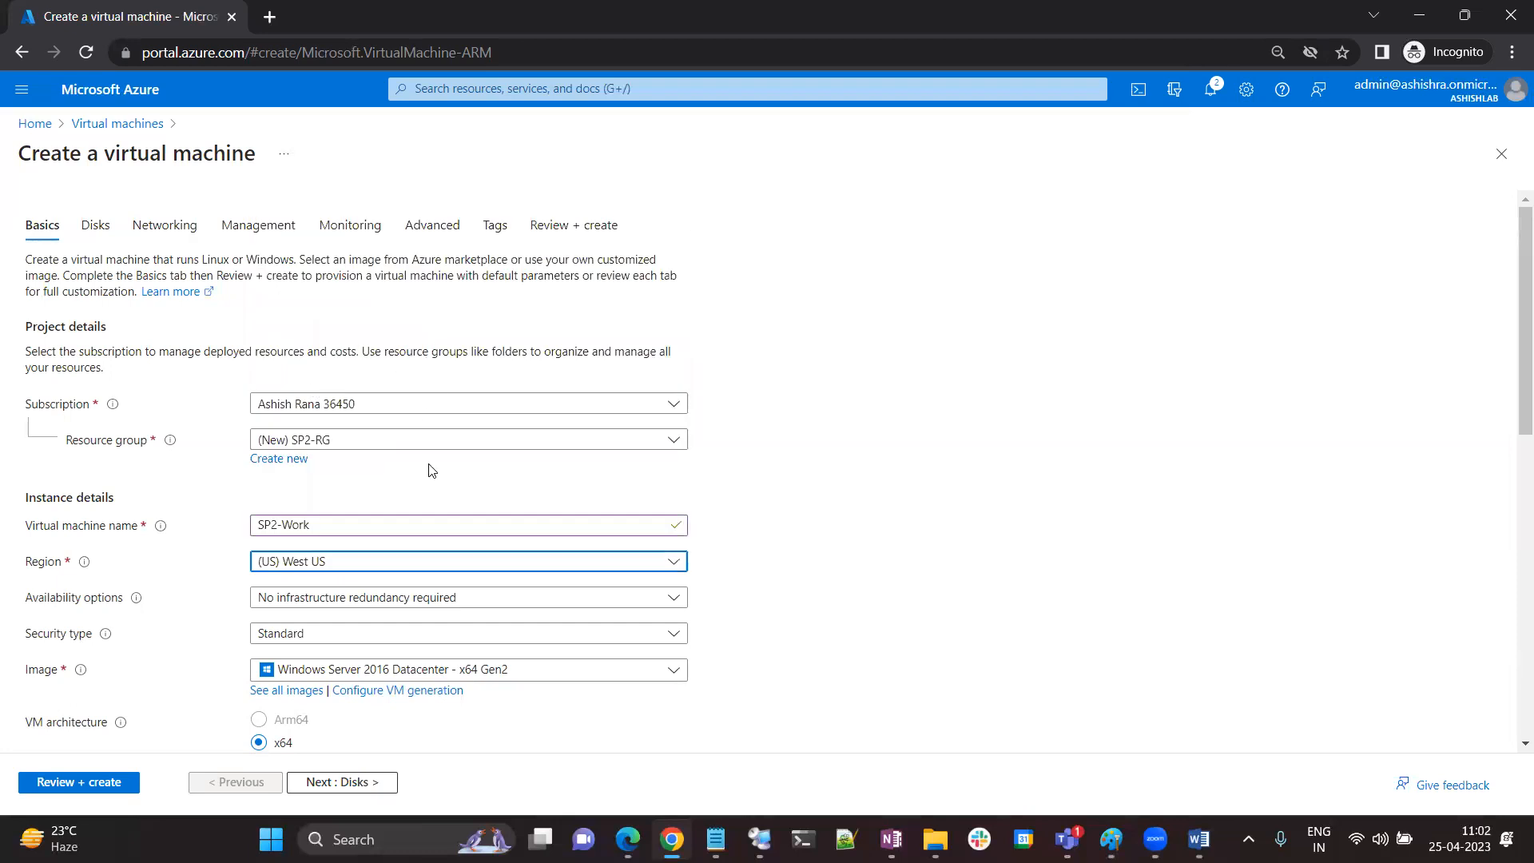
Enter the administrator username and password, allow no public inbound ports, and continue to Disks
scroll(432, 470, down, 3)
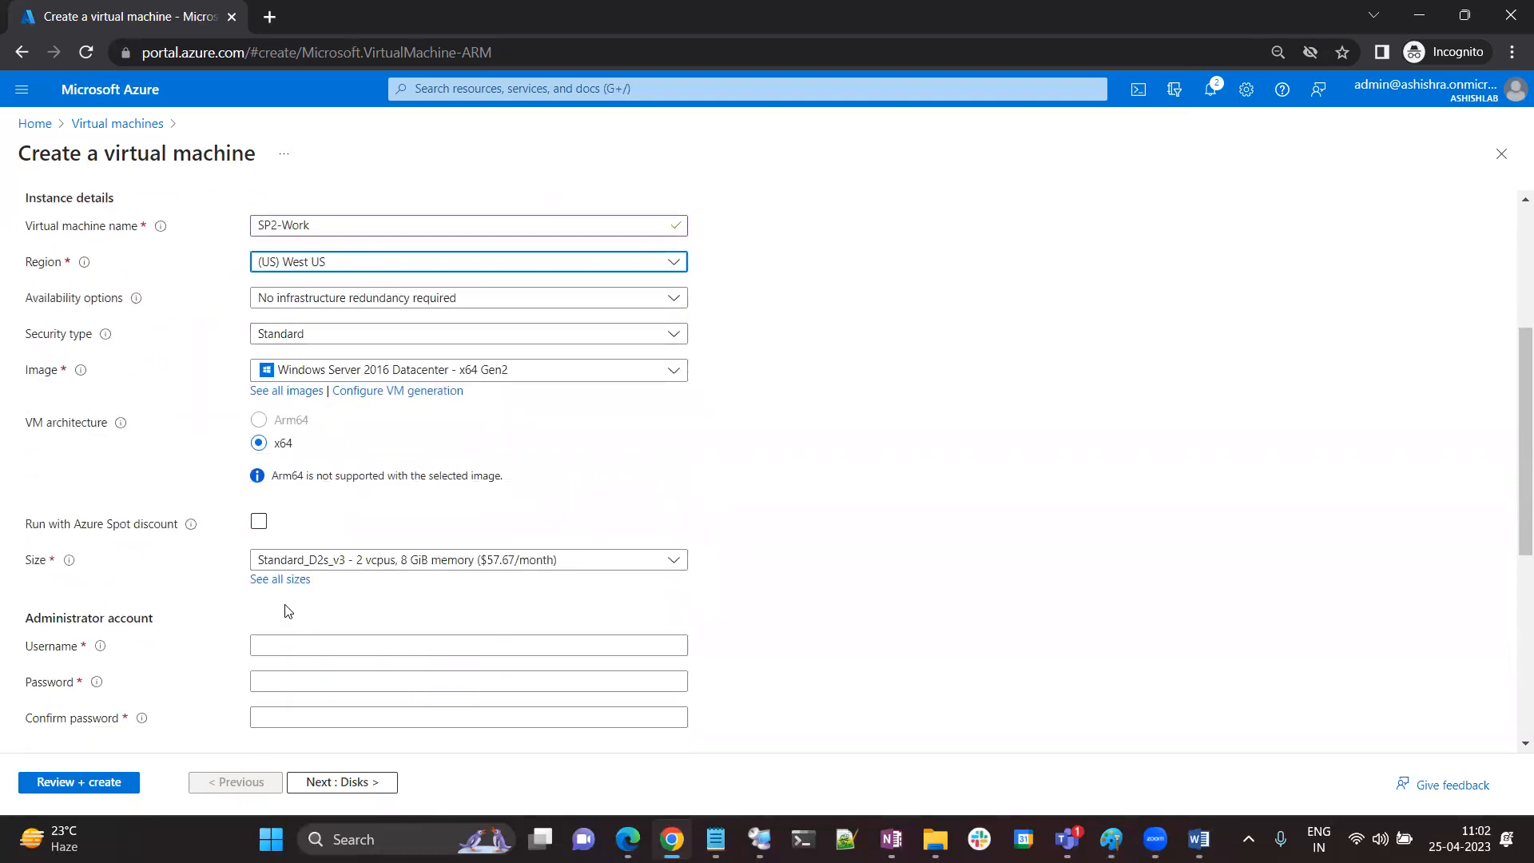
click(310, 644)
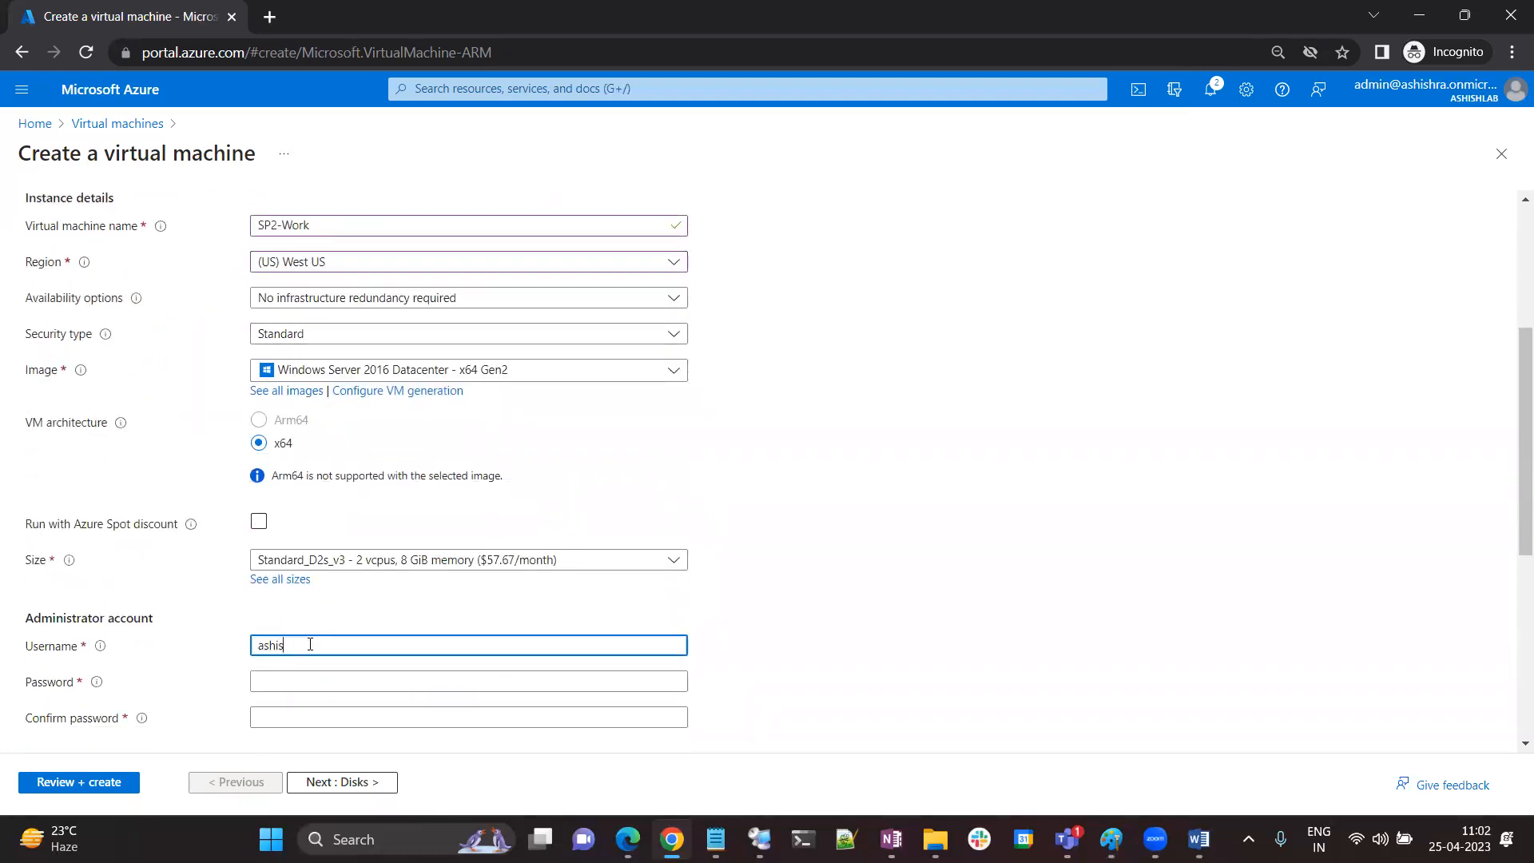
key(Tab)
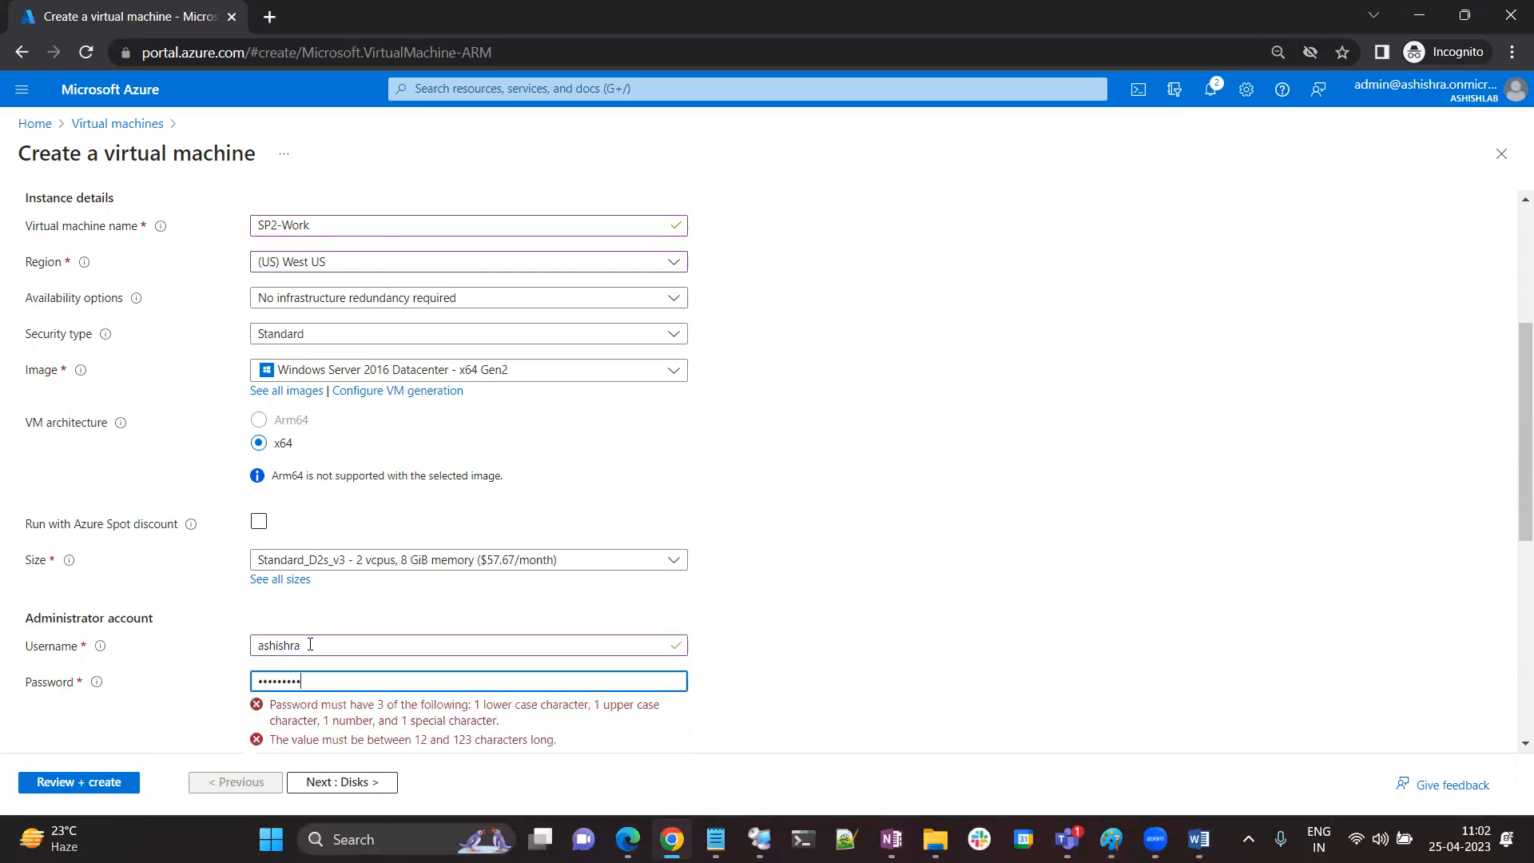
scroll(319, 608, down, 2)
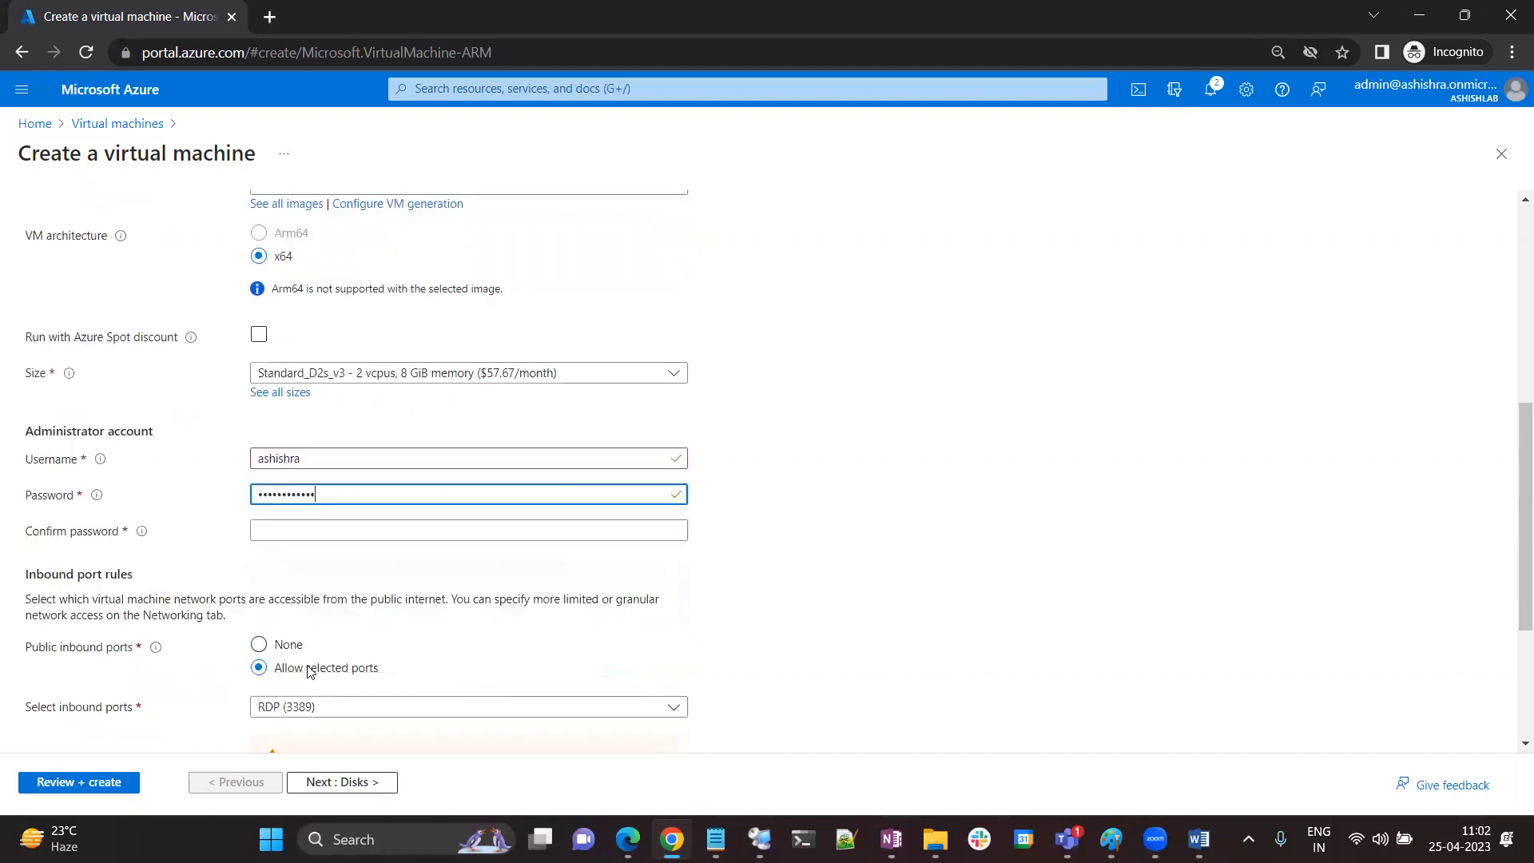
click(331, 526)
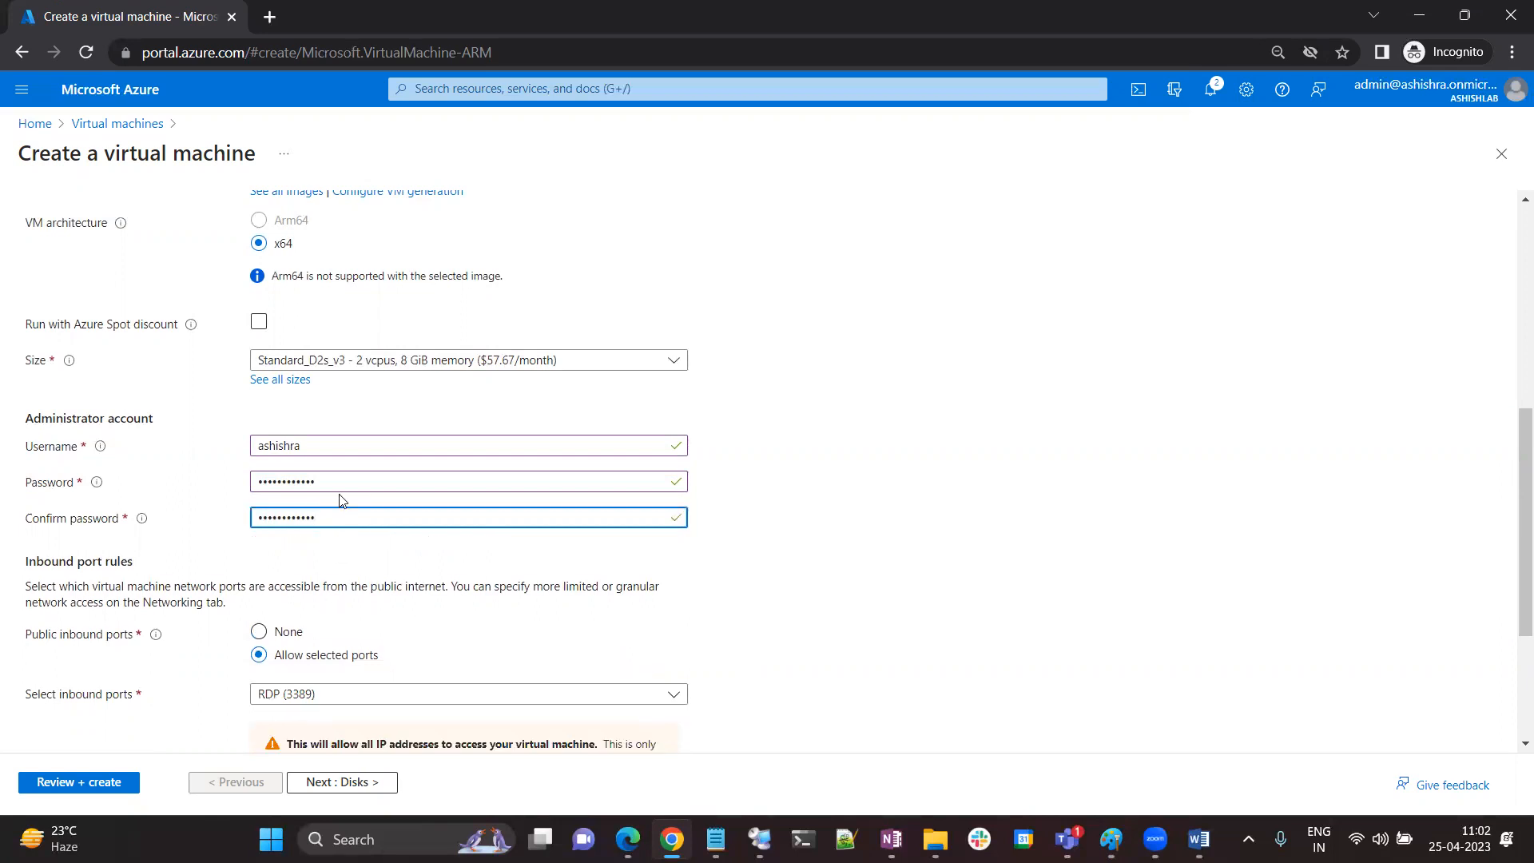
click(258, 631)
scroll(371, 717, down, 2)
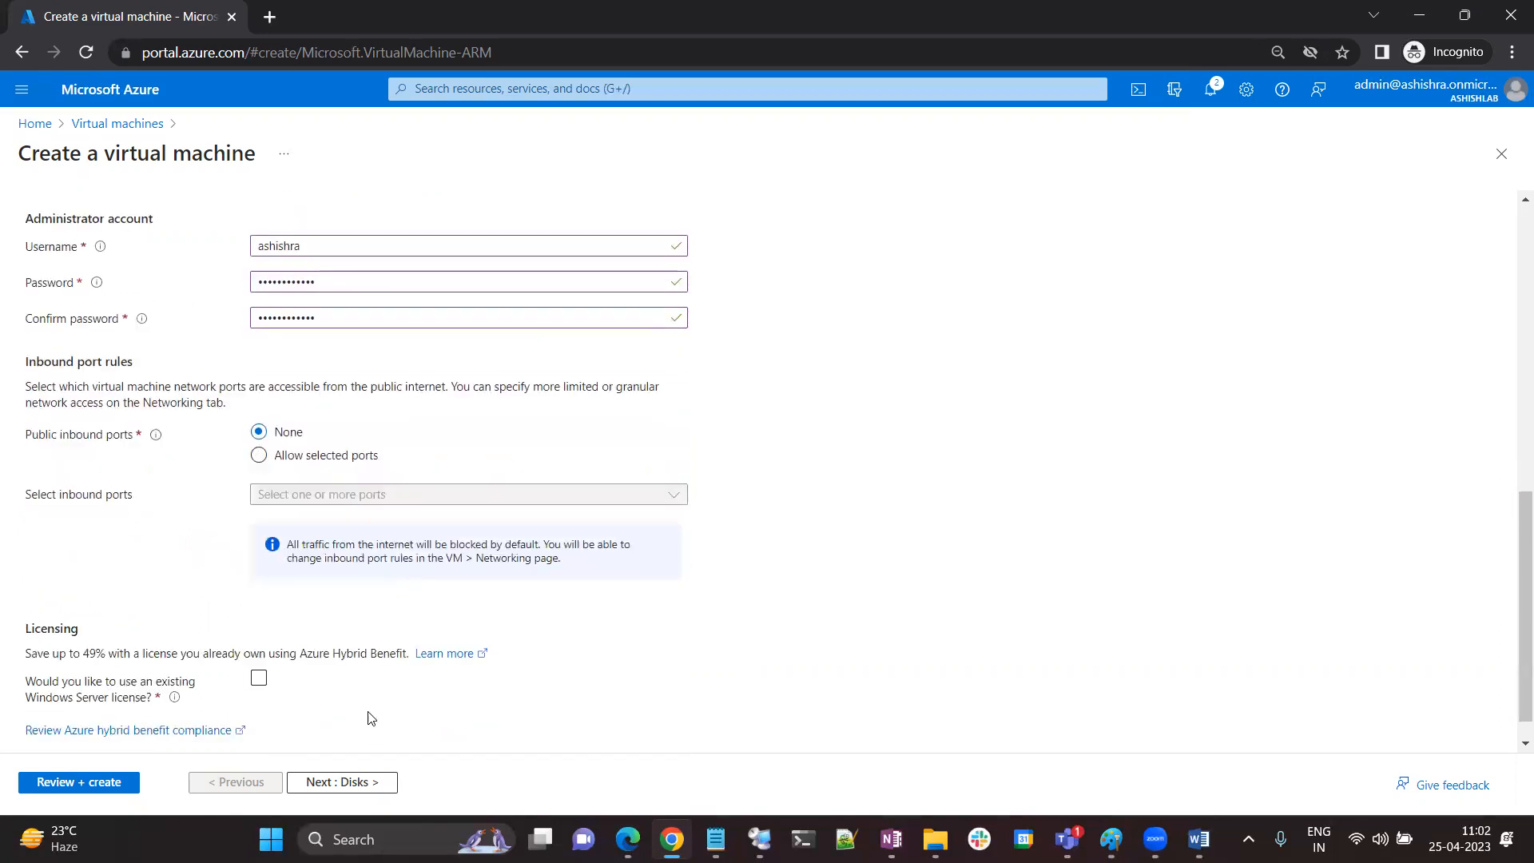
click(324, 783)
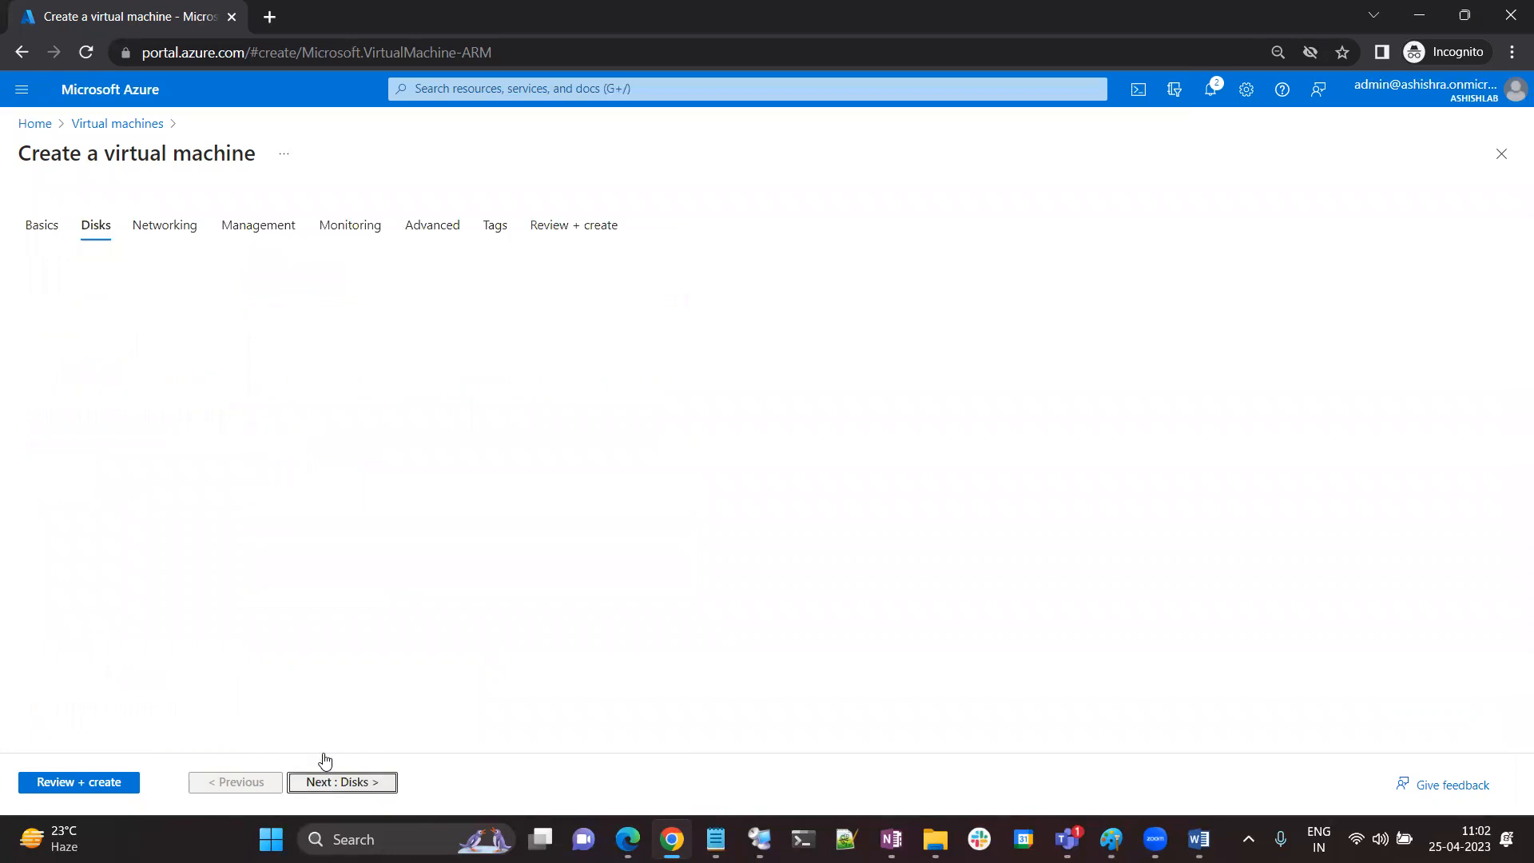
Create a new virtual network SP2-vnet, replacing 10.0.0.0/16 with address space 192.0.0.0/16
click(166, 226)
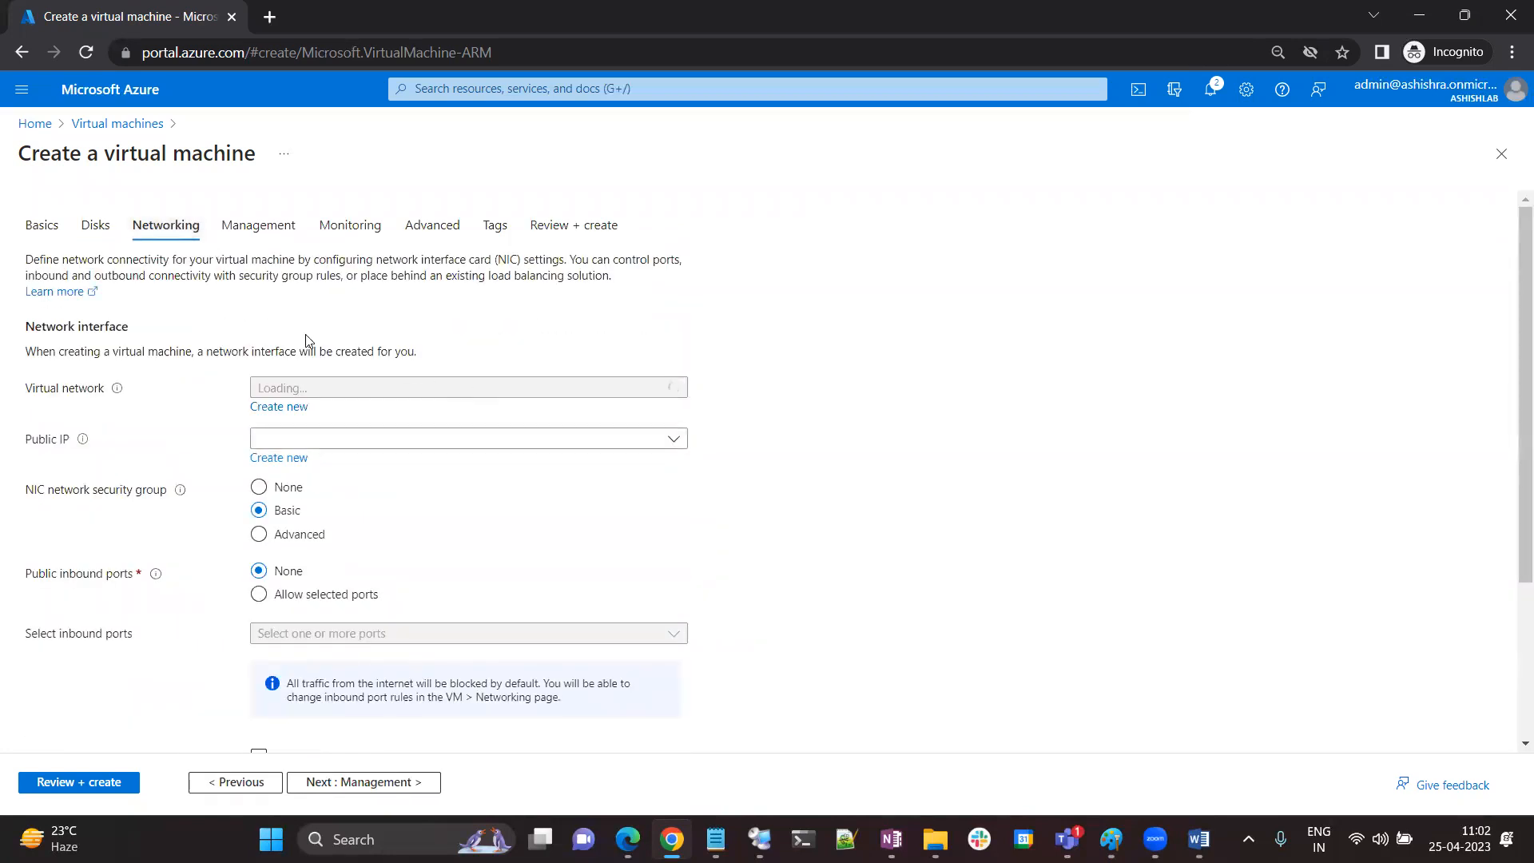
click(287, 410)
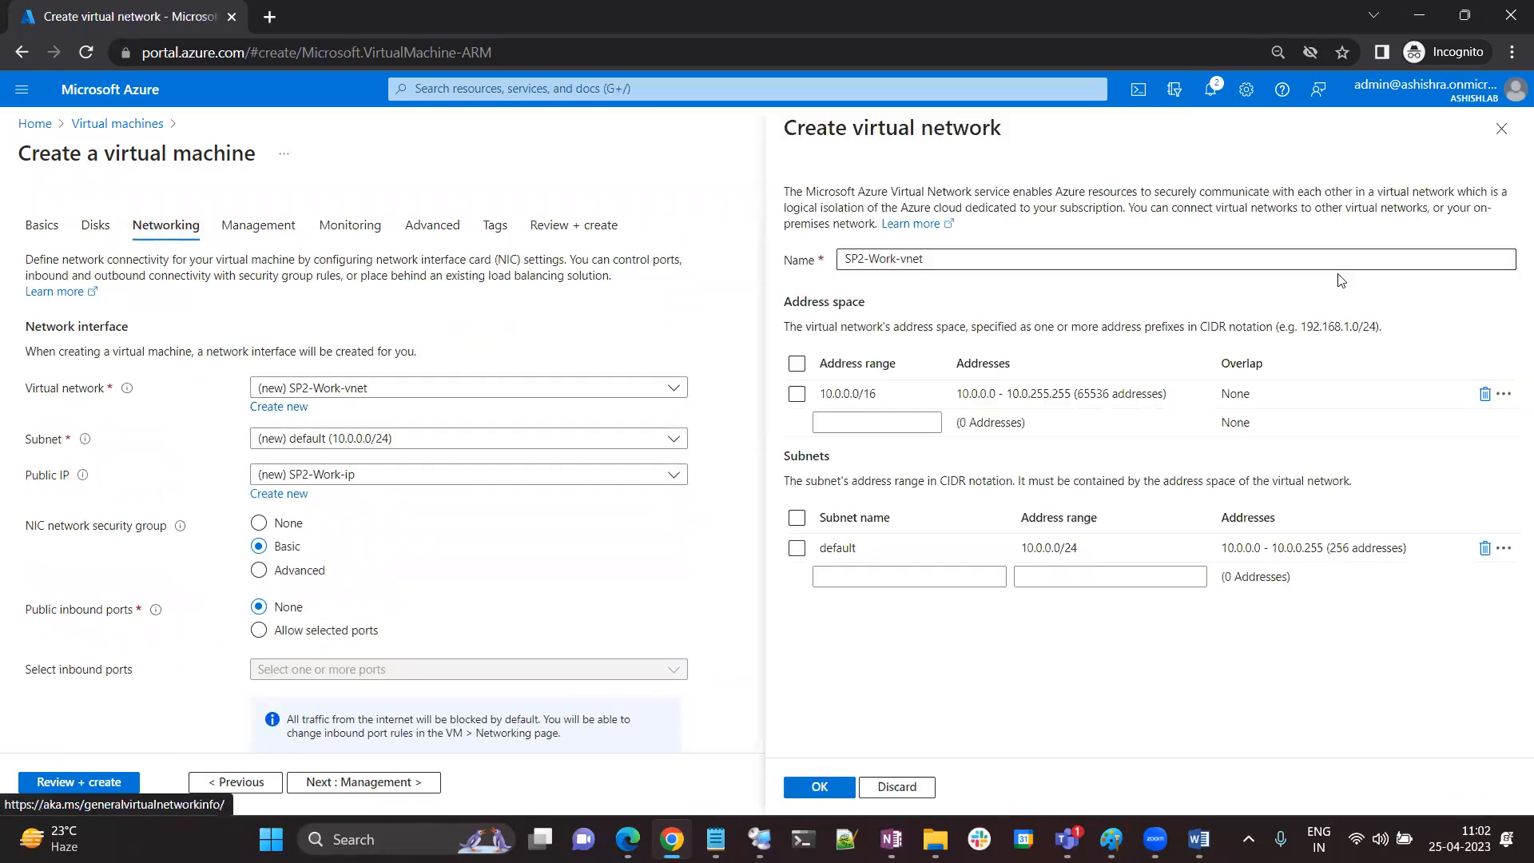
double_click(894, 257)
key(BackSpace)
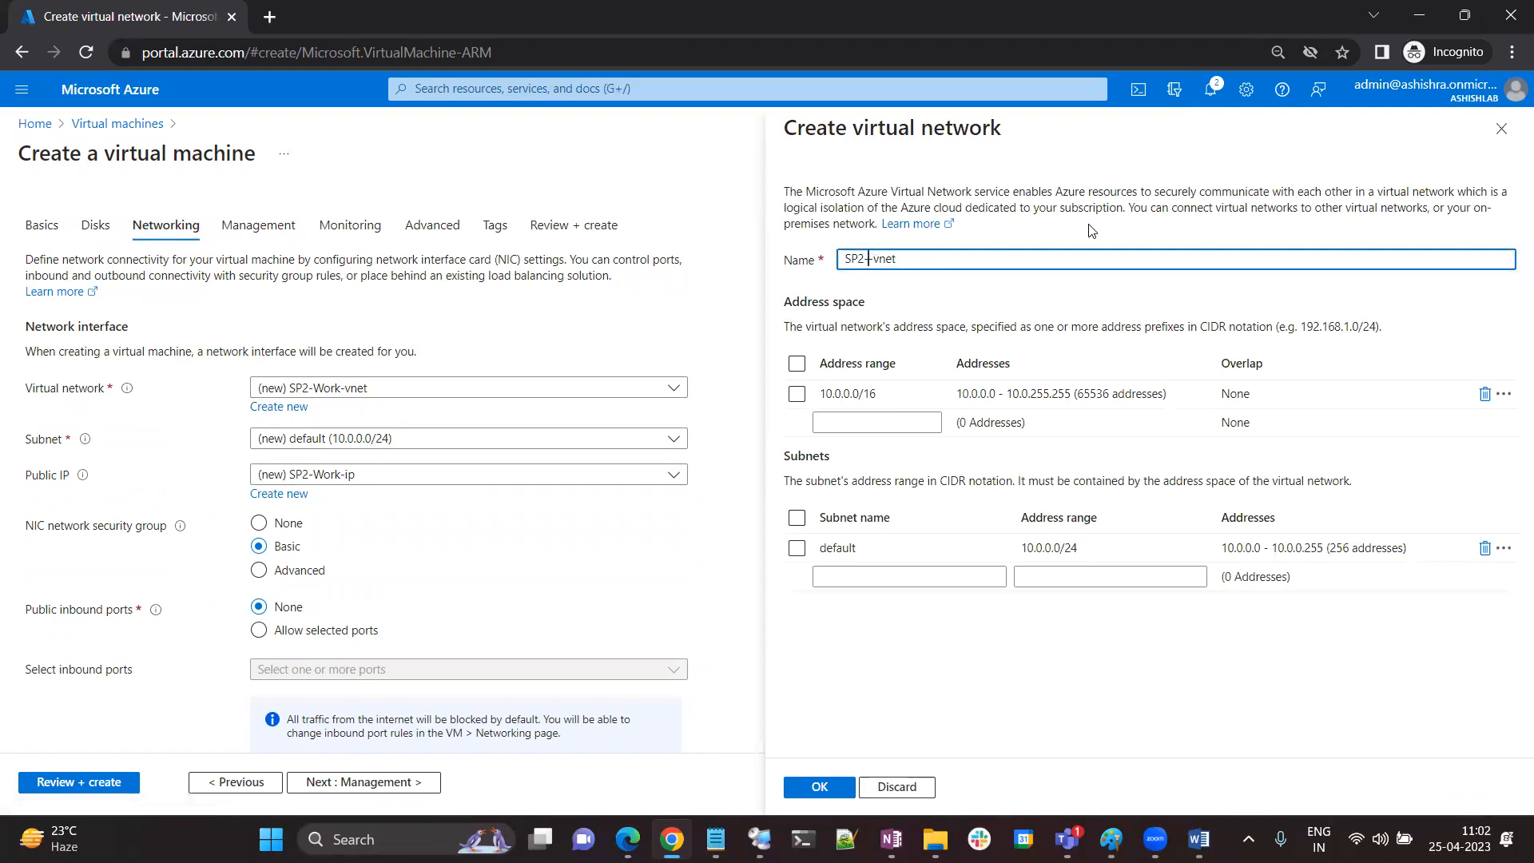
key(BackSpace)
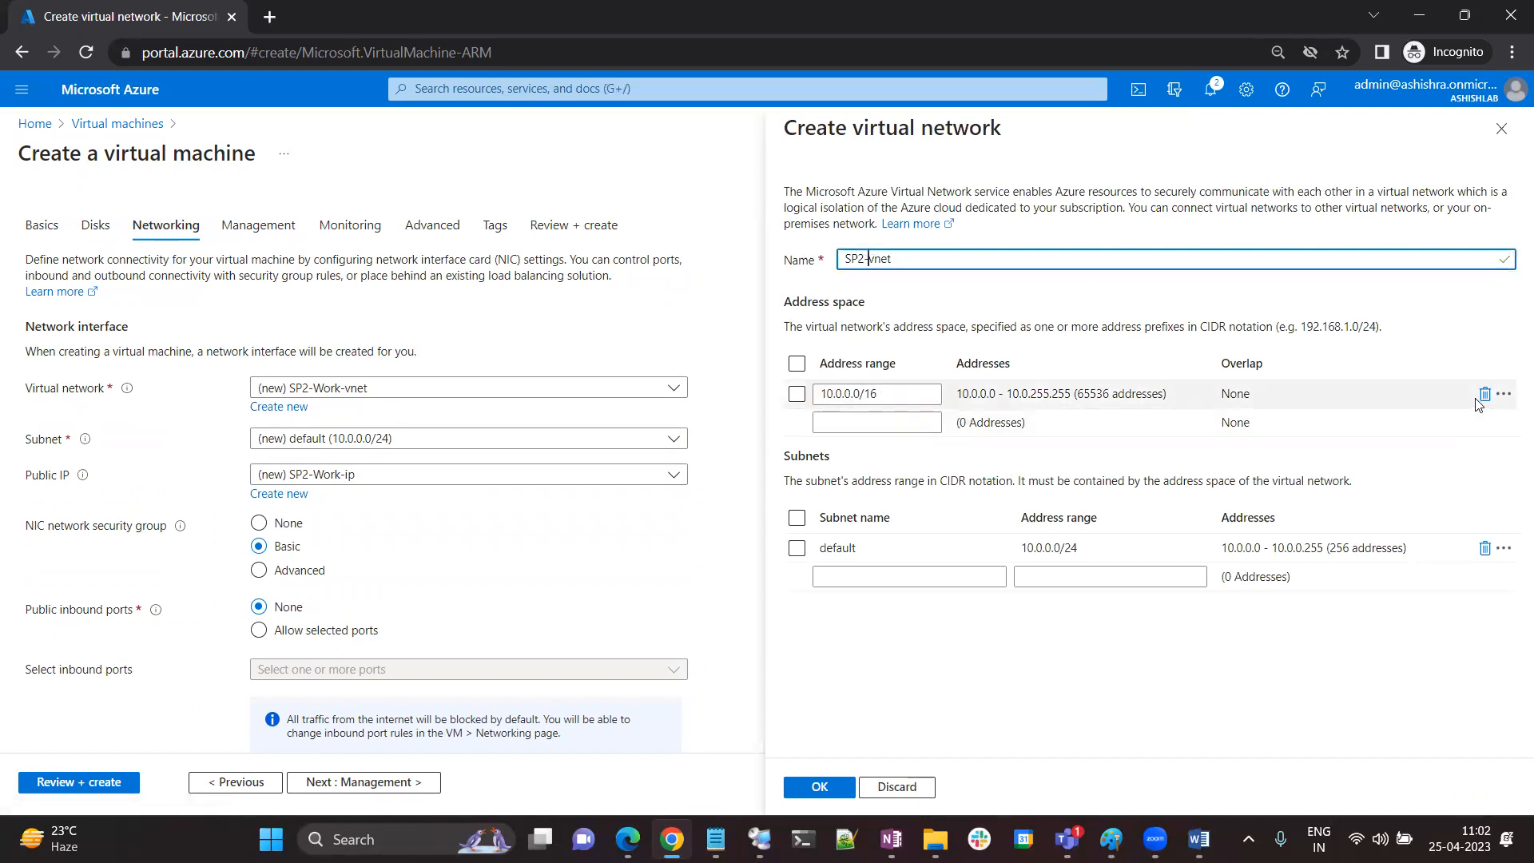
click(1485, 394)
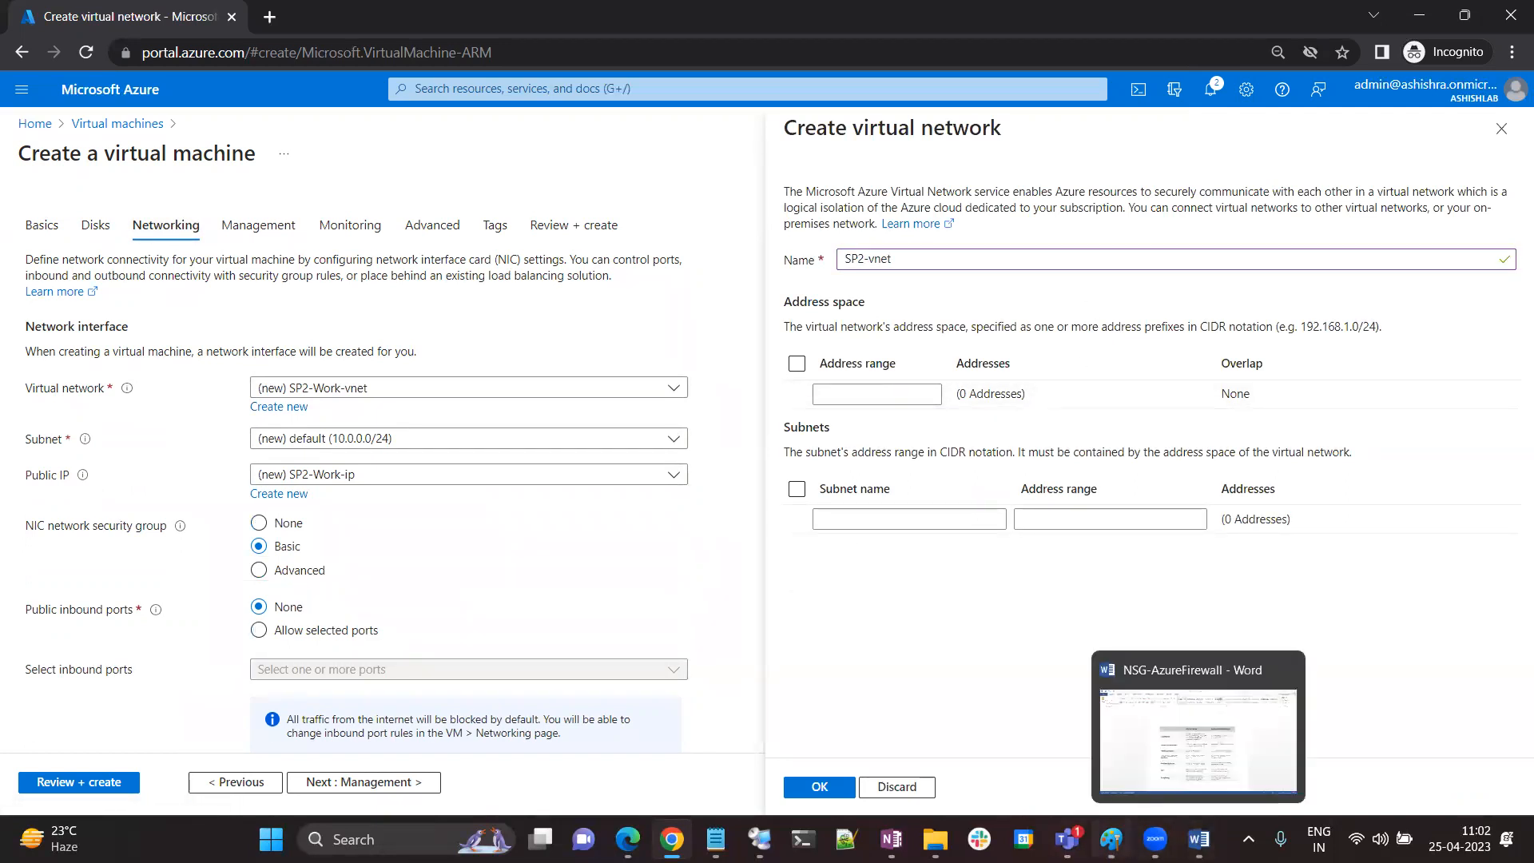
click(1112, 839)
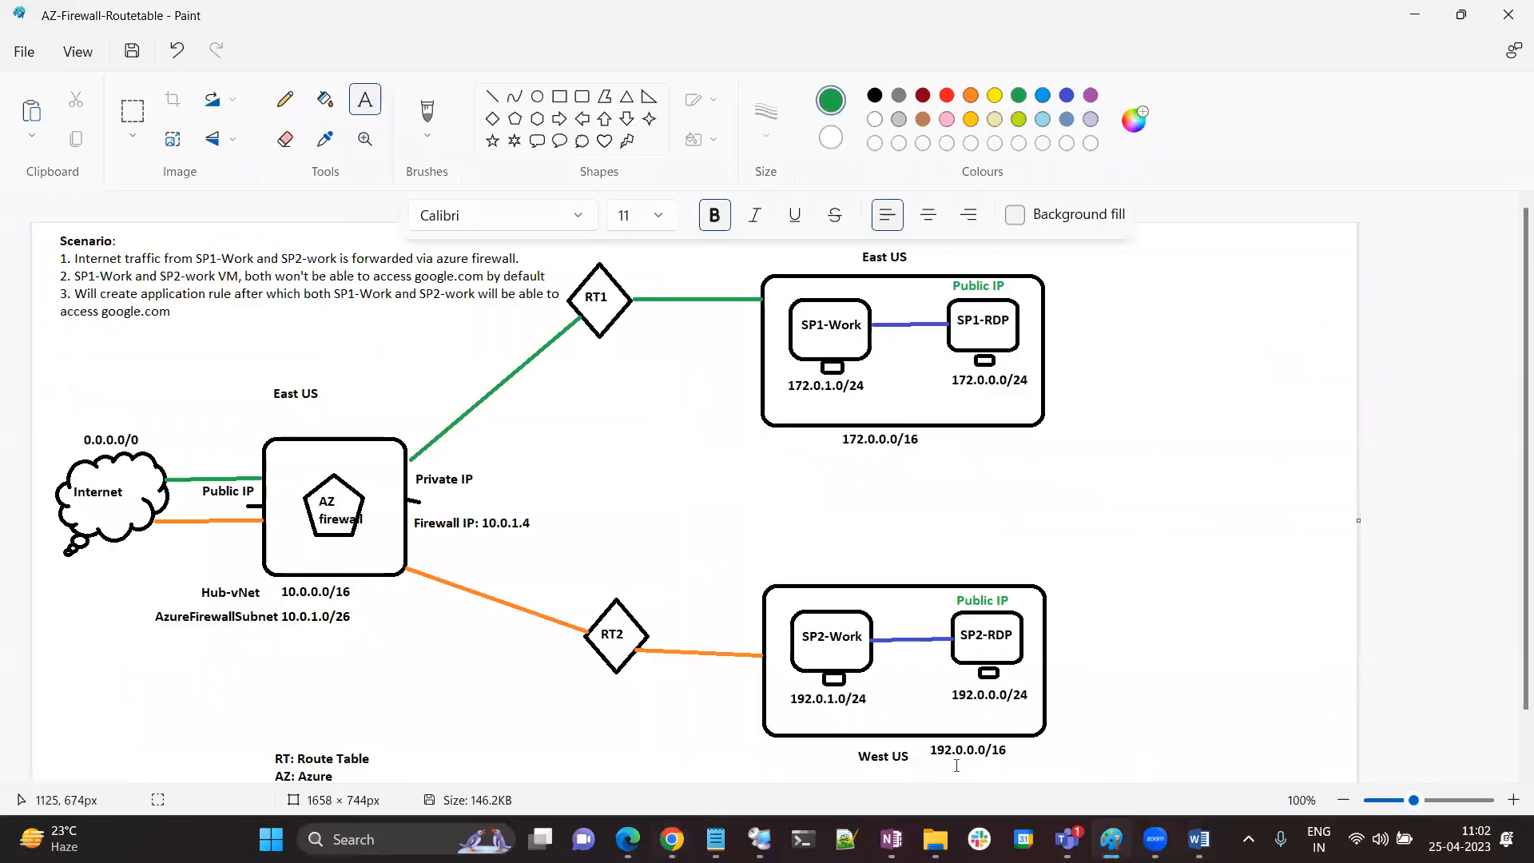
click(1416, 14)
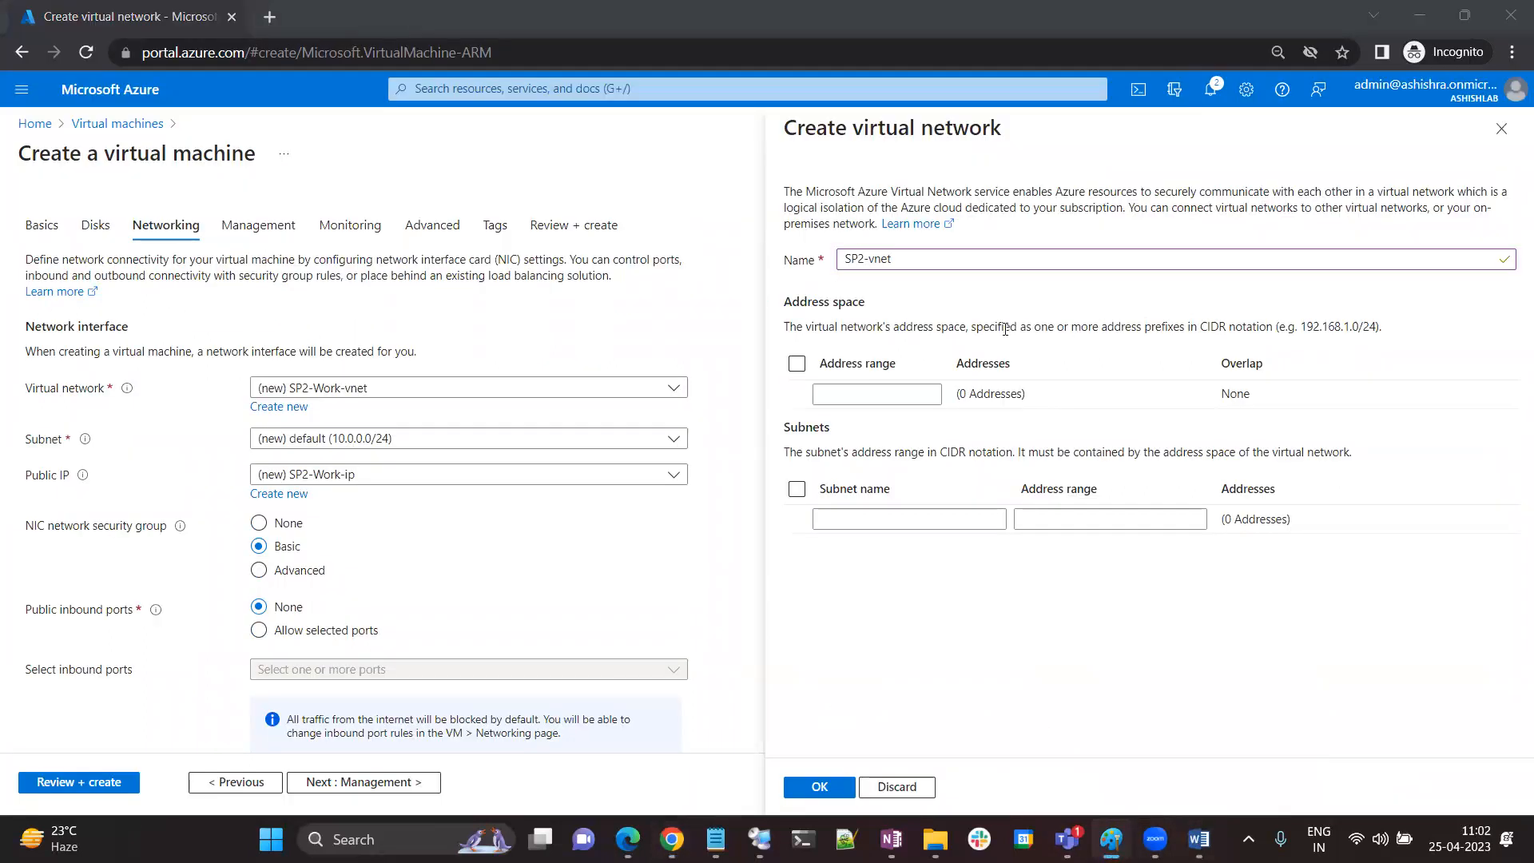
click(879, 388)
text(192.0.0.0/16)
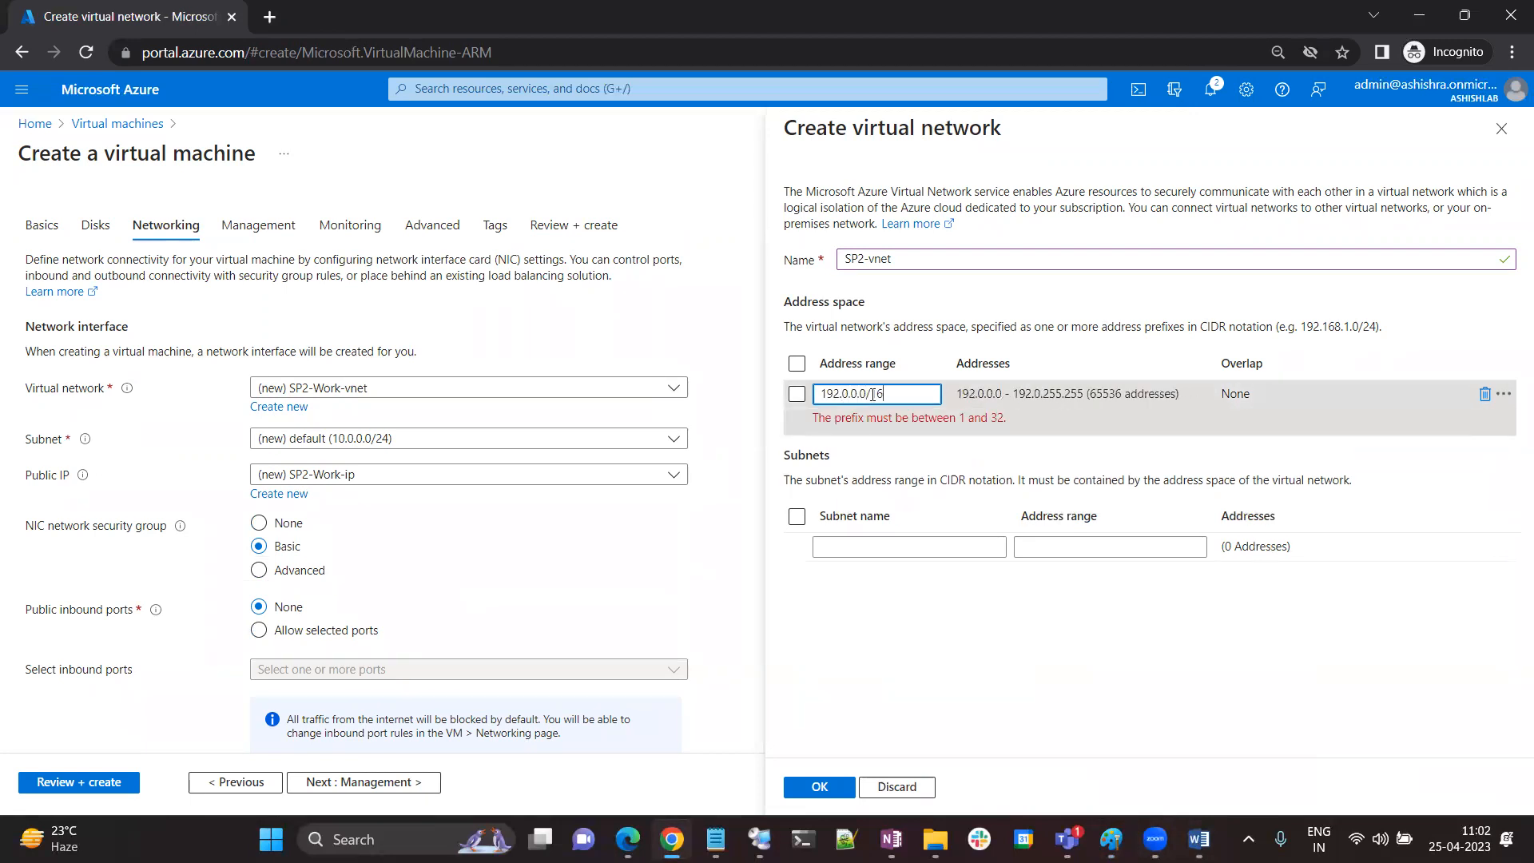
Add subnets SP2-Work (192.0.1.0/24) and SP2-RDP (192.0.0.0/24) and confirm the network
click(892, 546)
text(S)
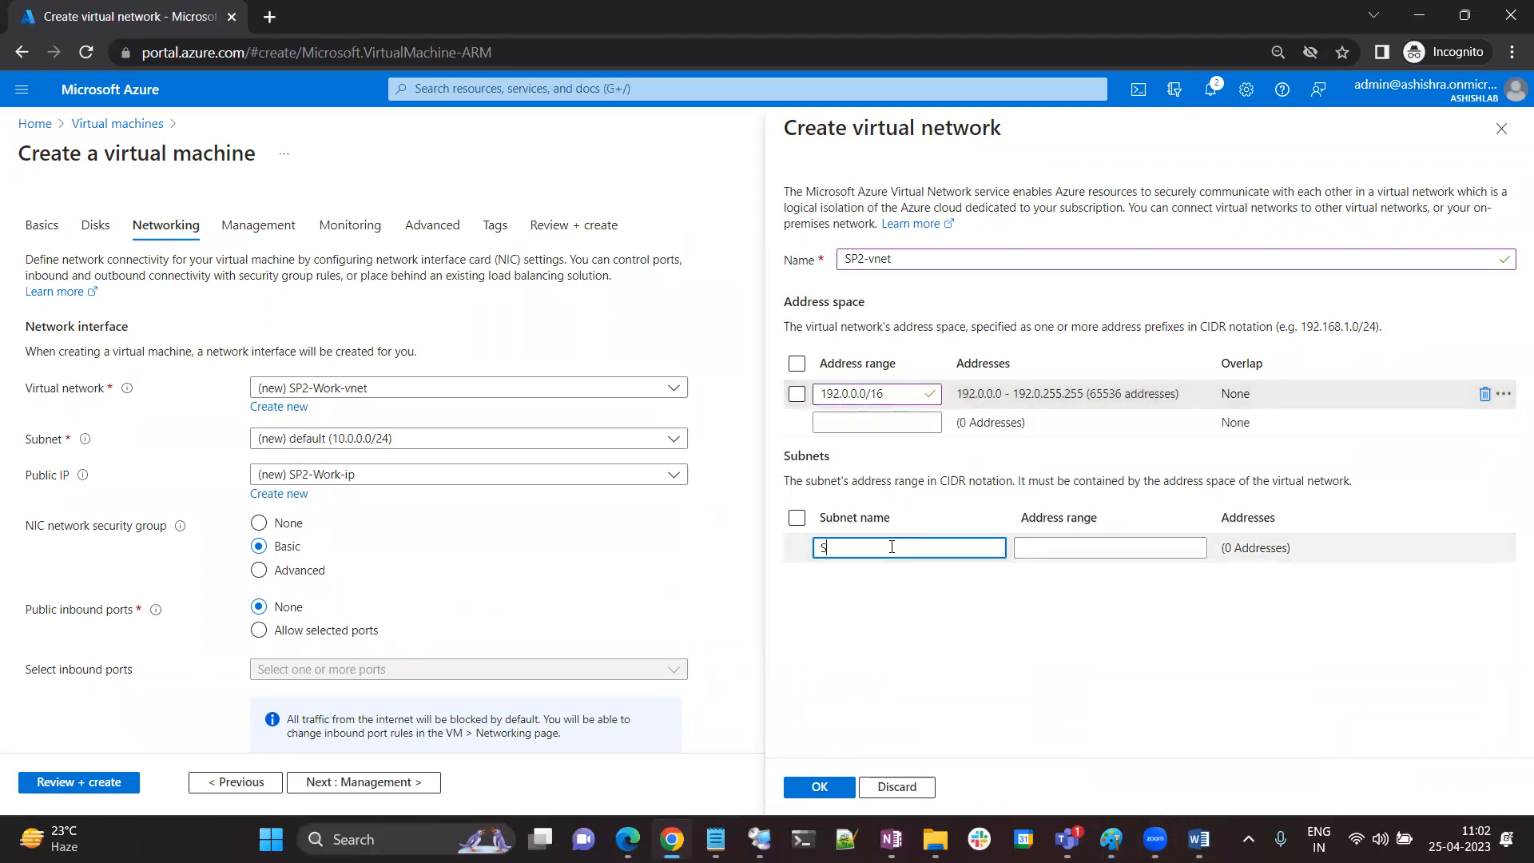
text(P2-Work)
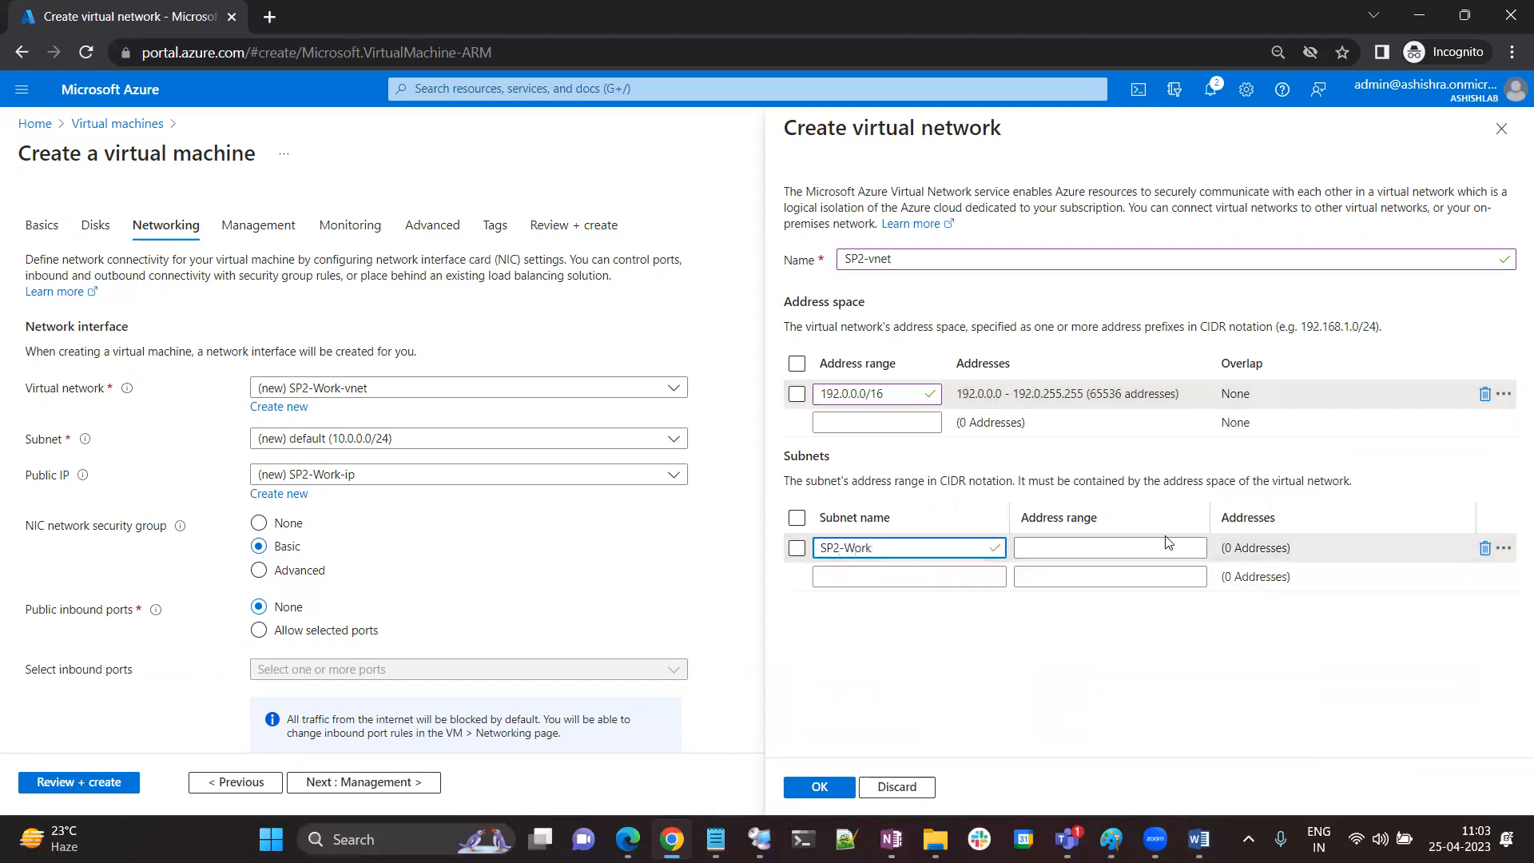
click(1105, 546)
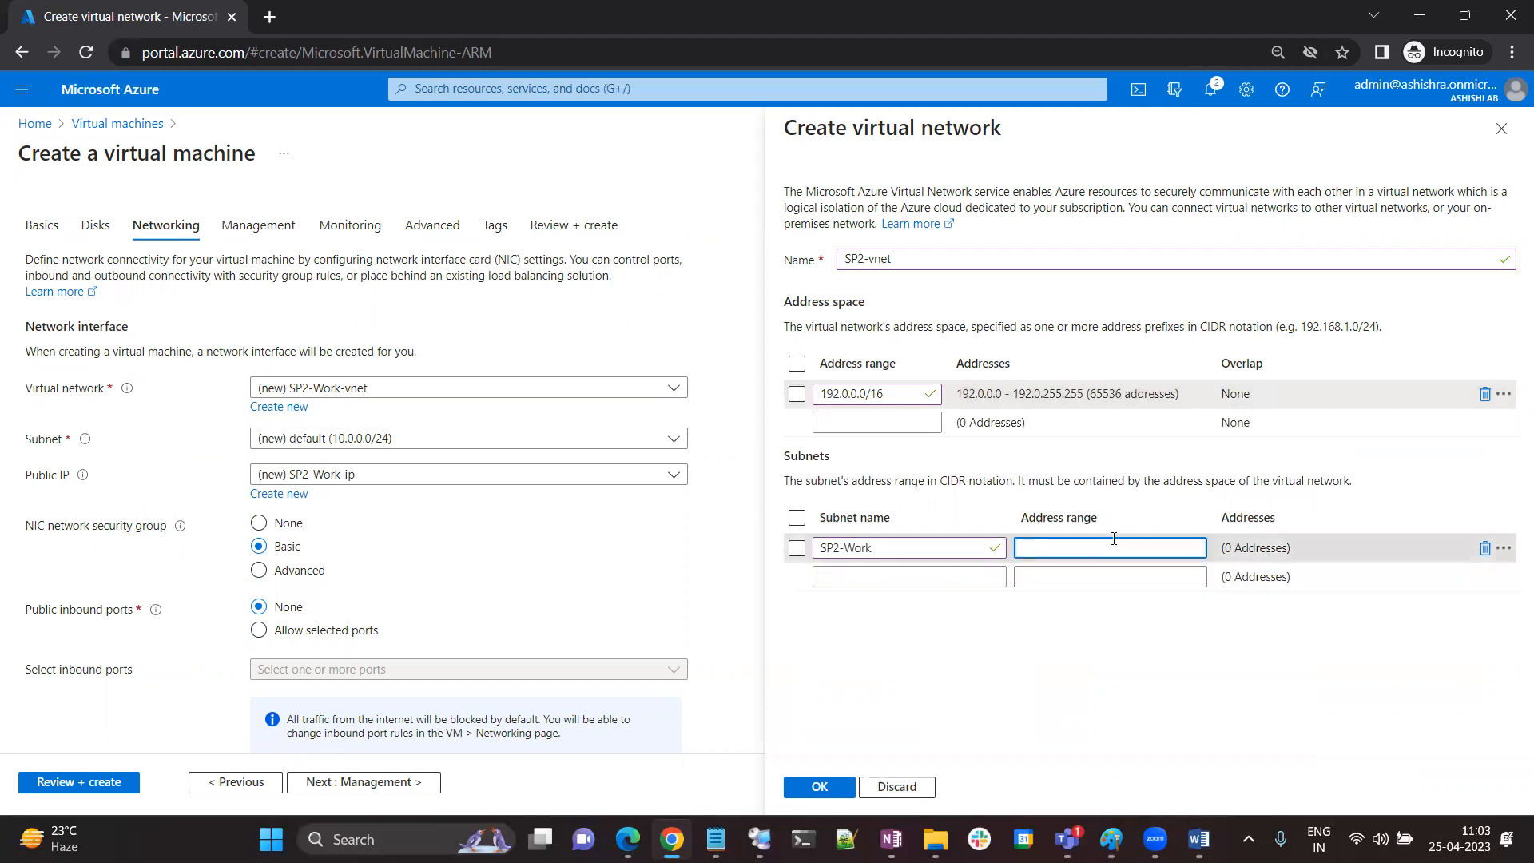
text(192.0.)
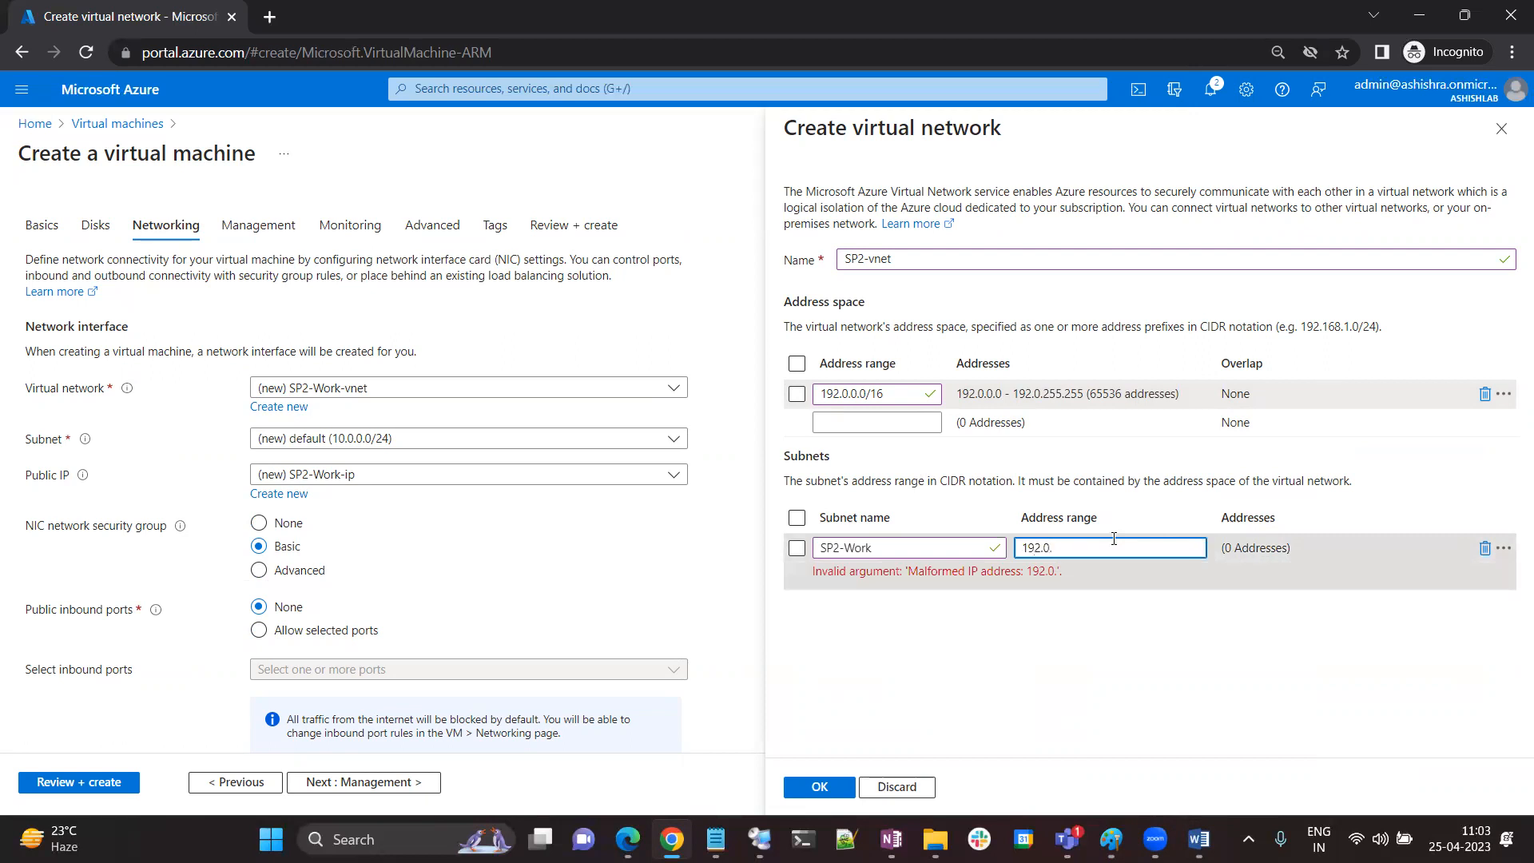
text(1.0/24)
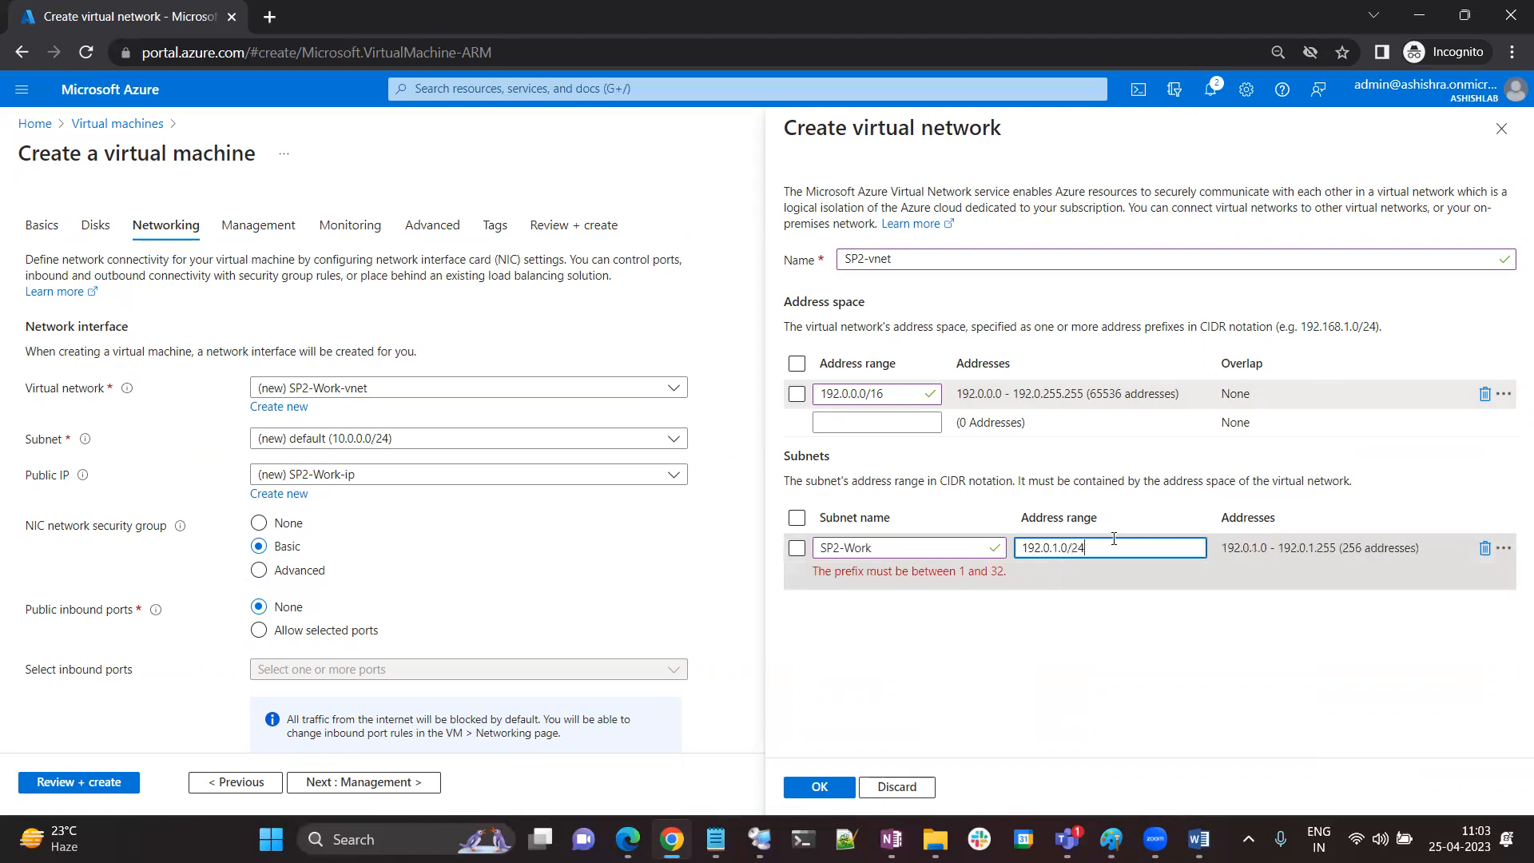
click(883, 577)
text(SP)
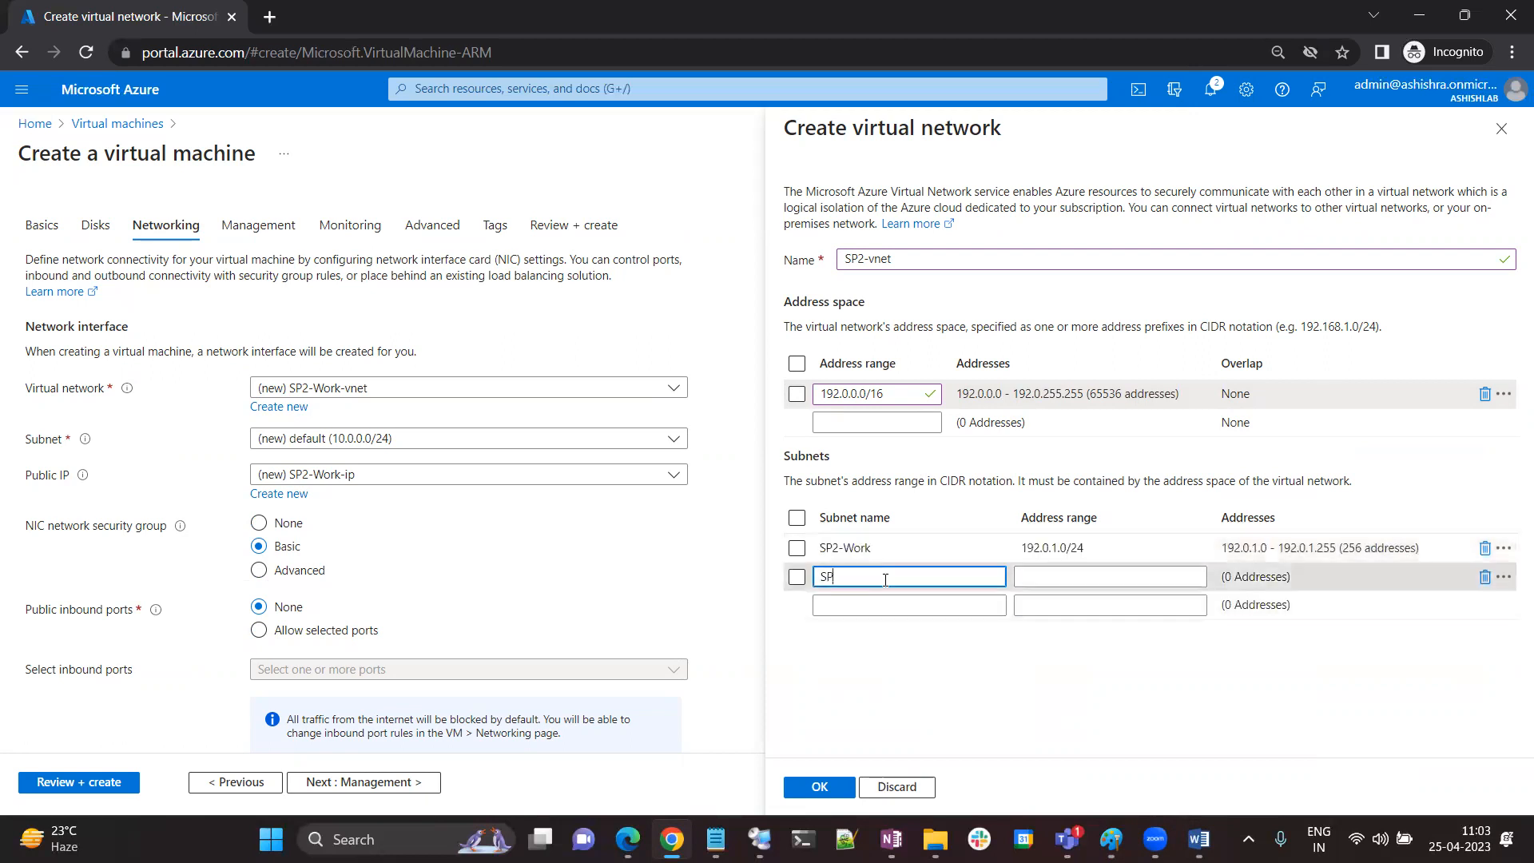
text(2-RD)
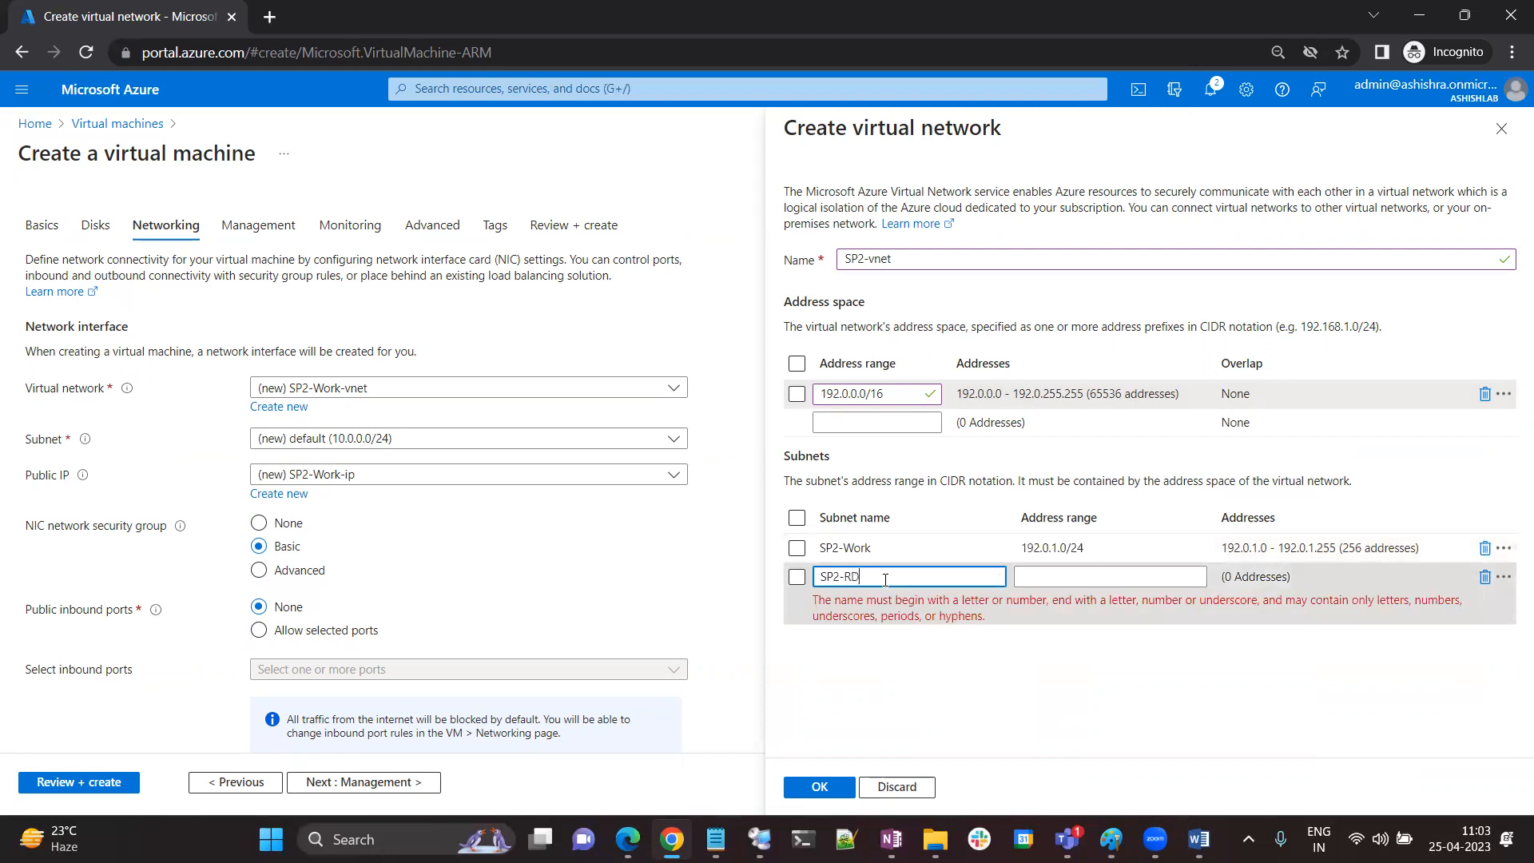
text(P)
click(1090, 572)
text(192.0.0.0/24)
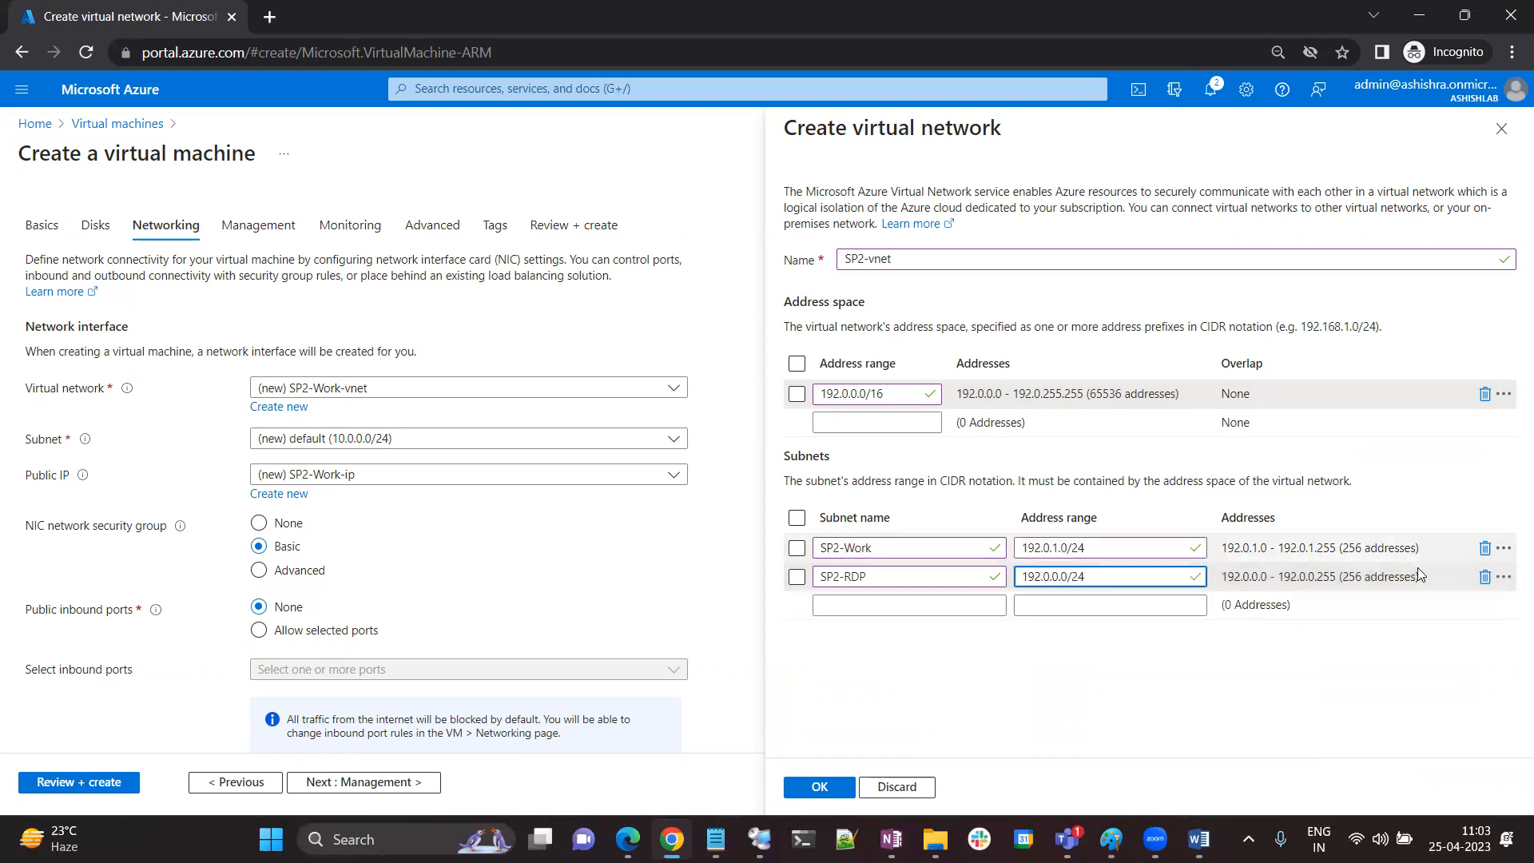
click(819, 787)
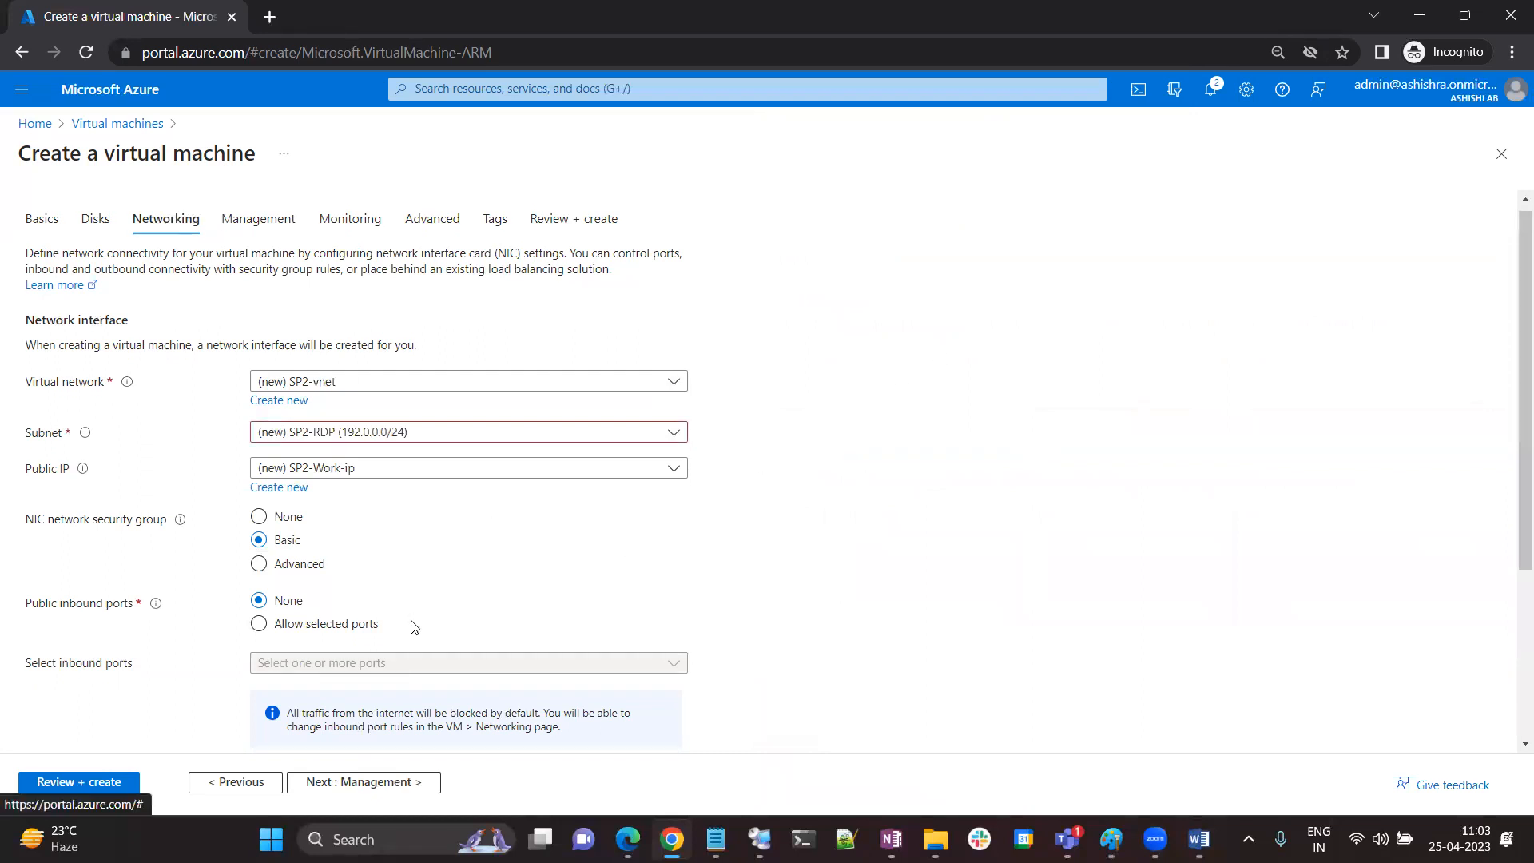
Review and create the SP2-Work VM in SP2-RG, then return to the portal home page
scroll(391, 619, down, 3)
scroll(428, 401, up, 4)
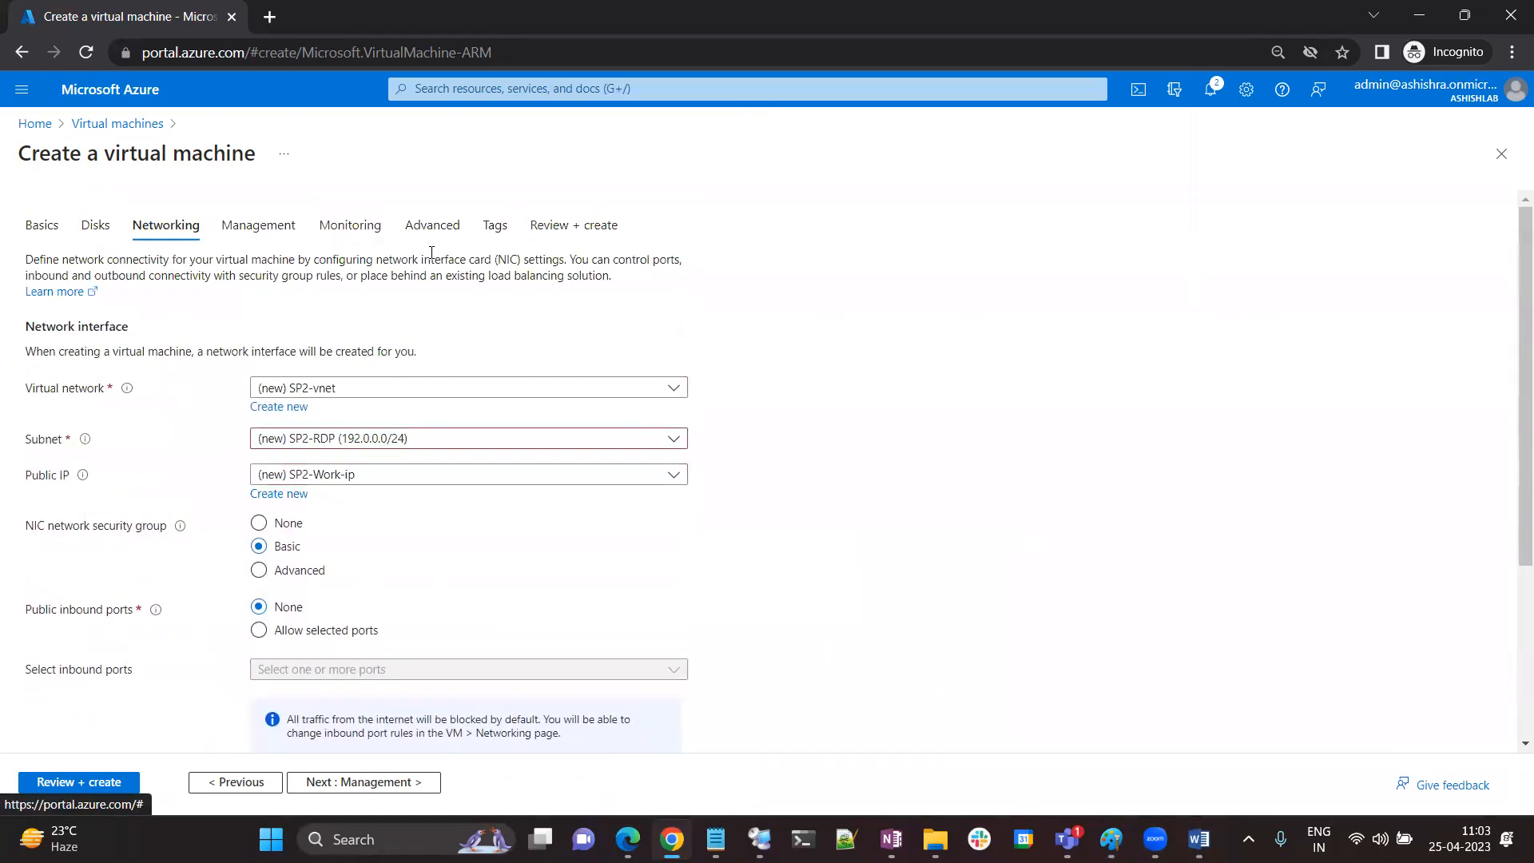
click(560, 227)
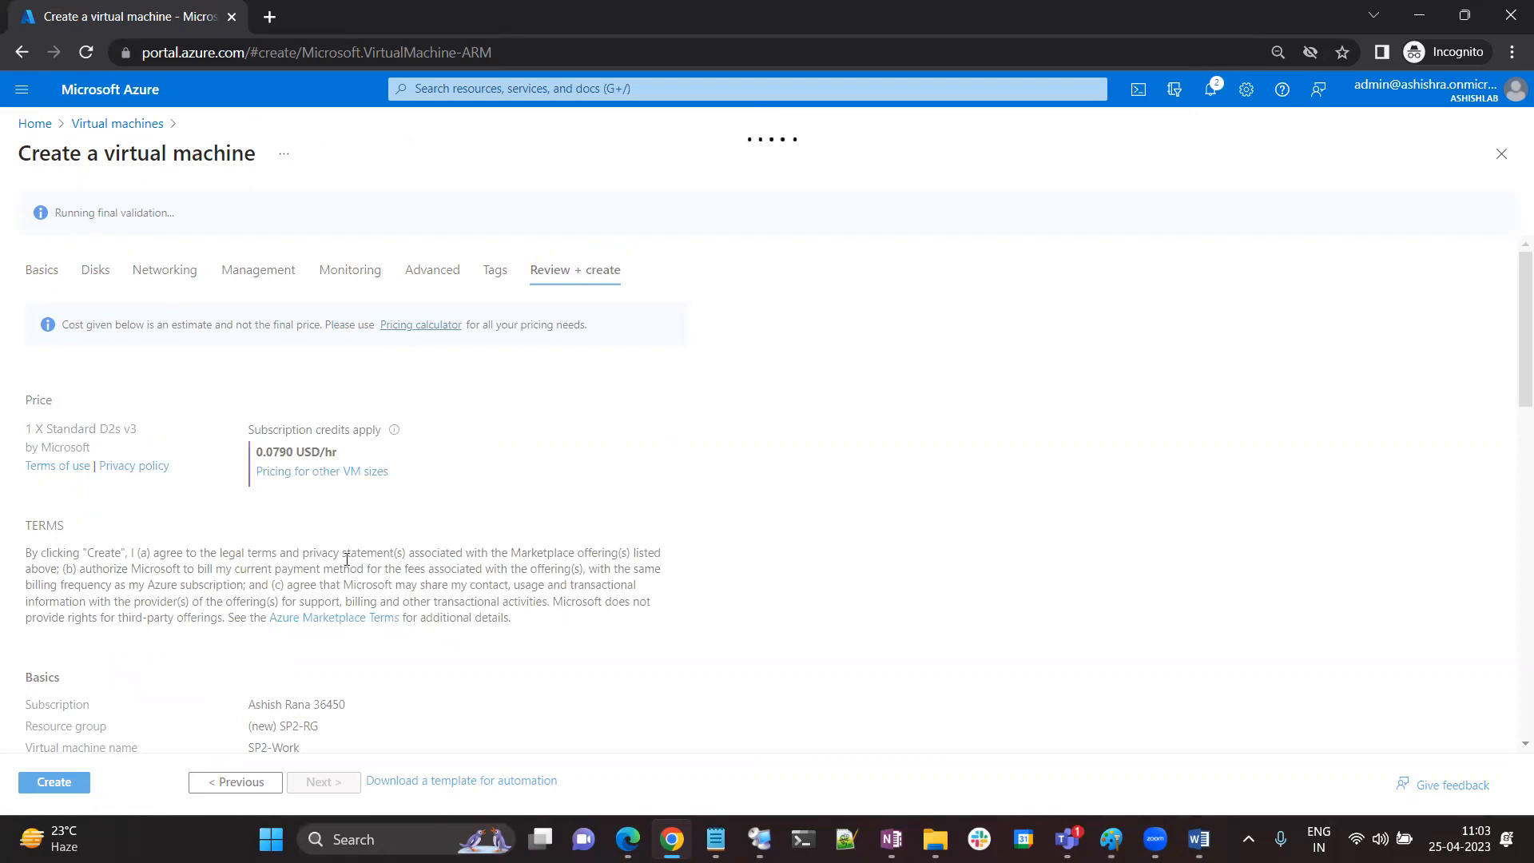
click(50, 783)
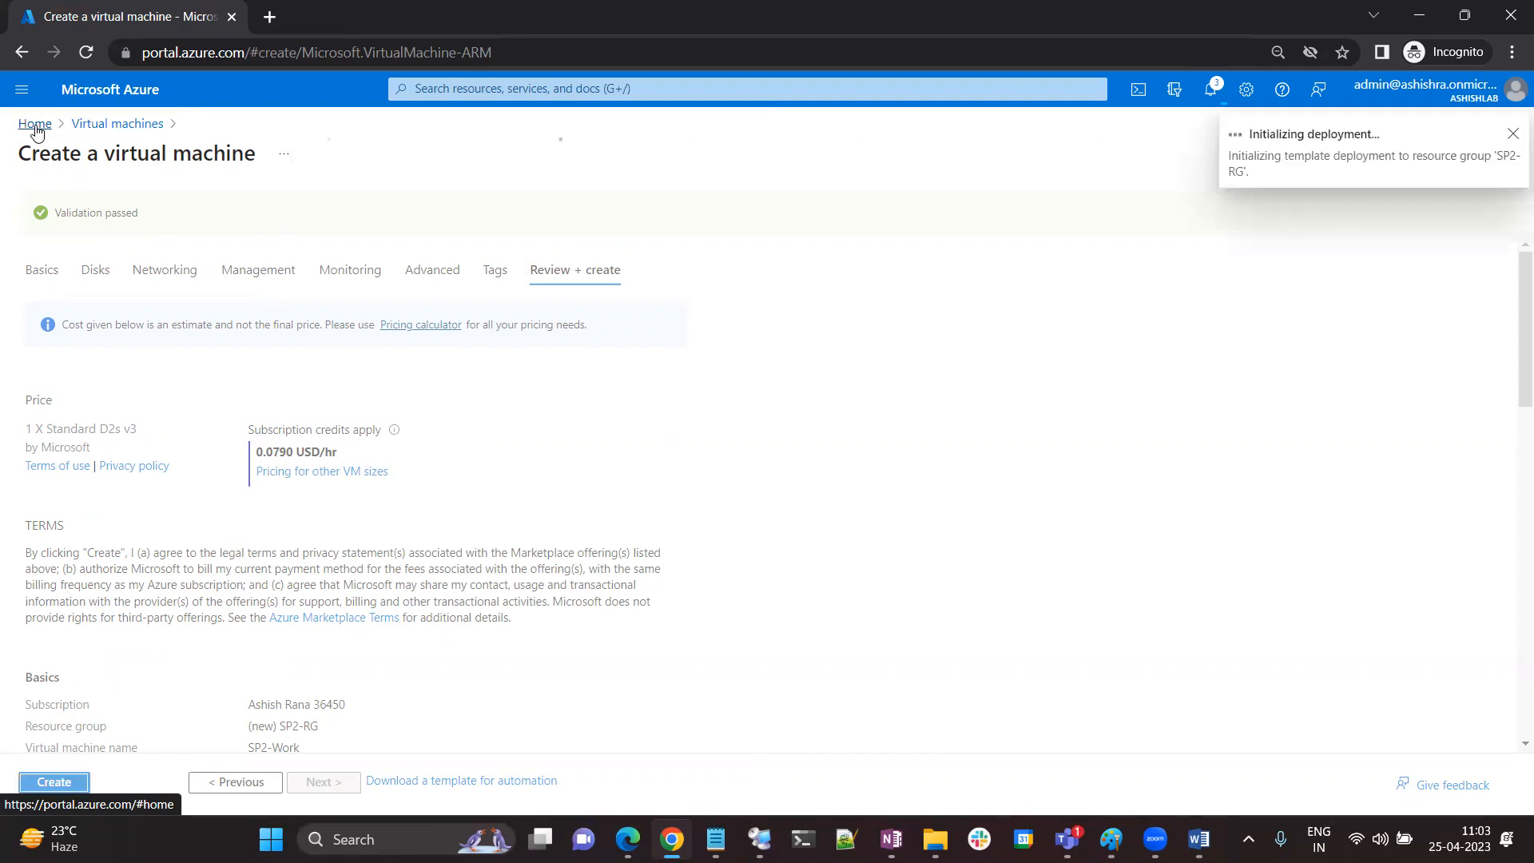
click(34, 126)
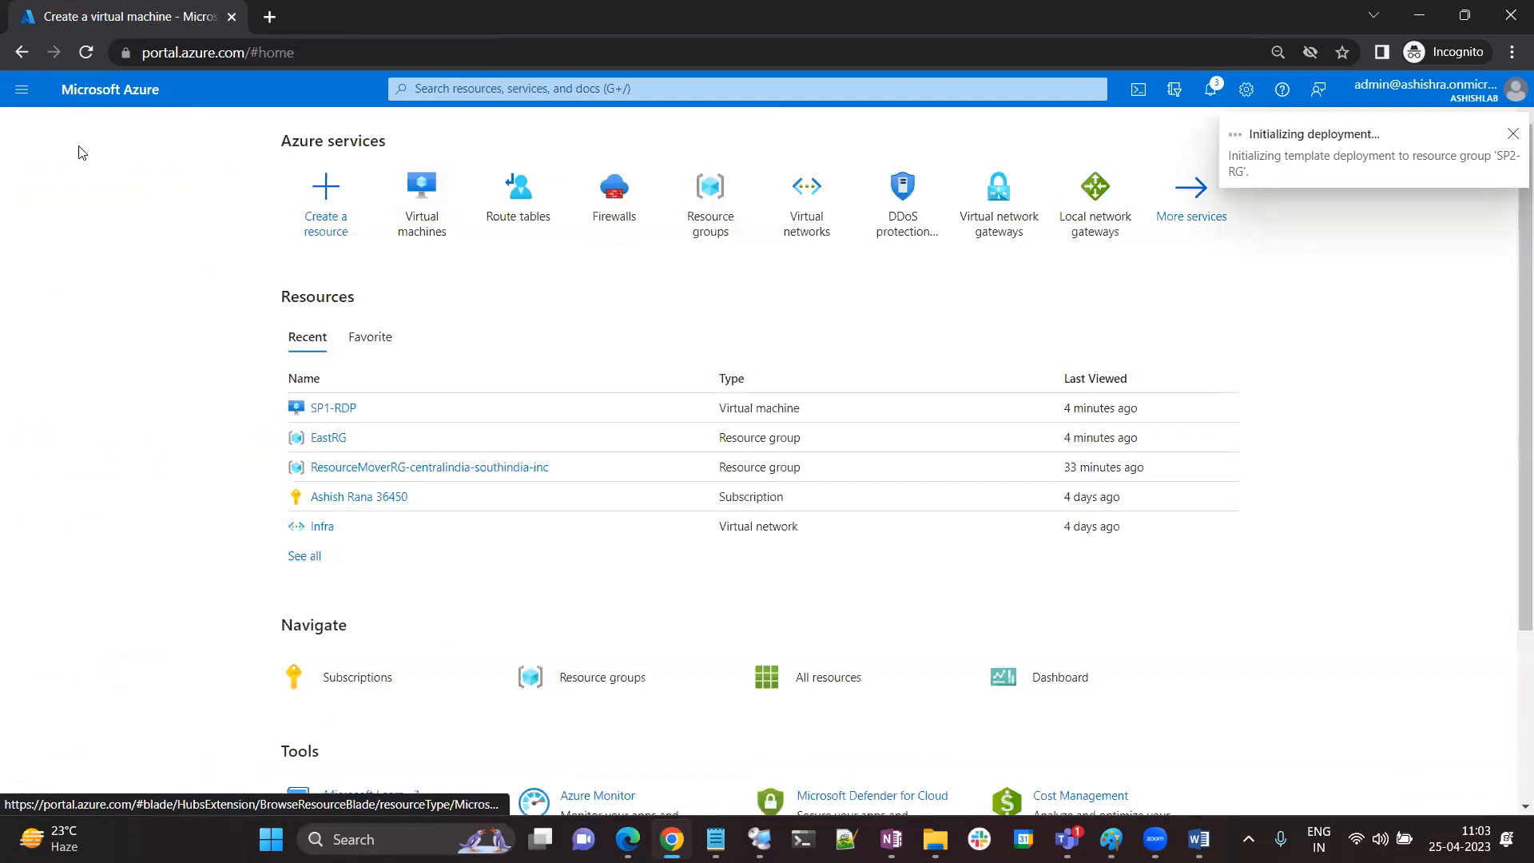
From the Virtual machines page, start a fresh Azure virtual machine creation form
click(466, 224)
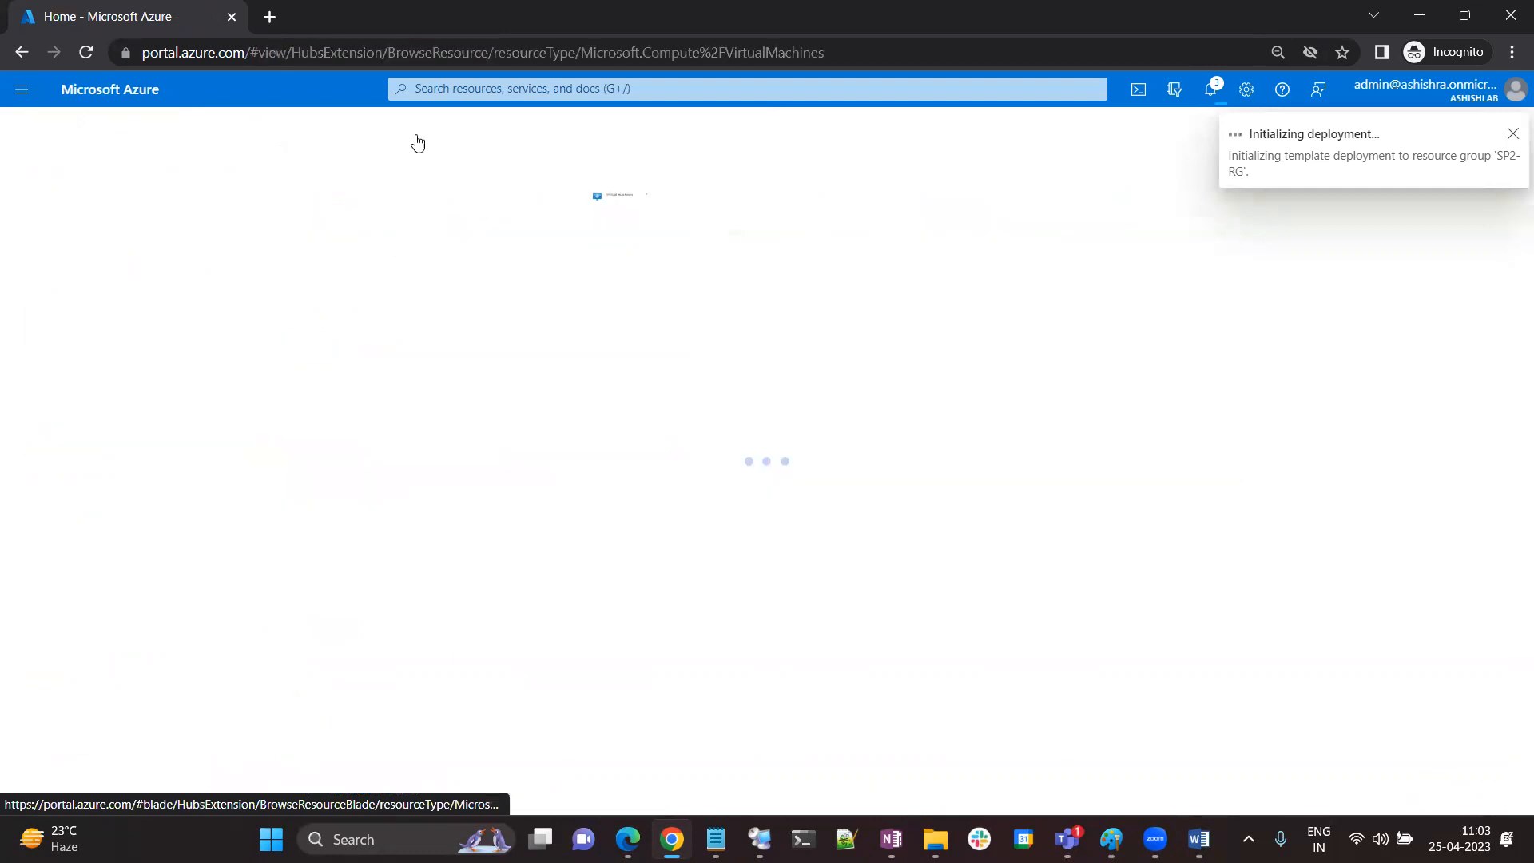
click(1512, 135)
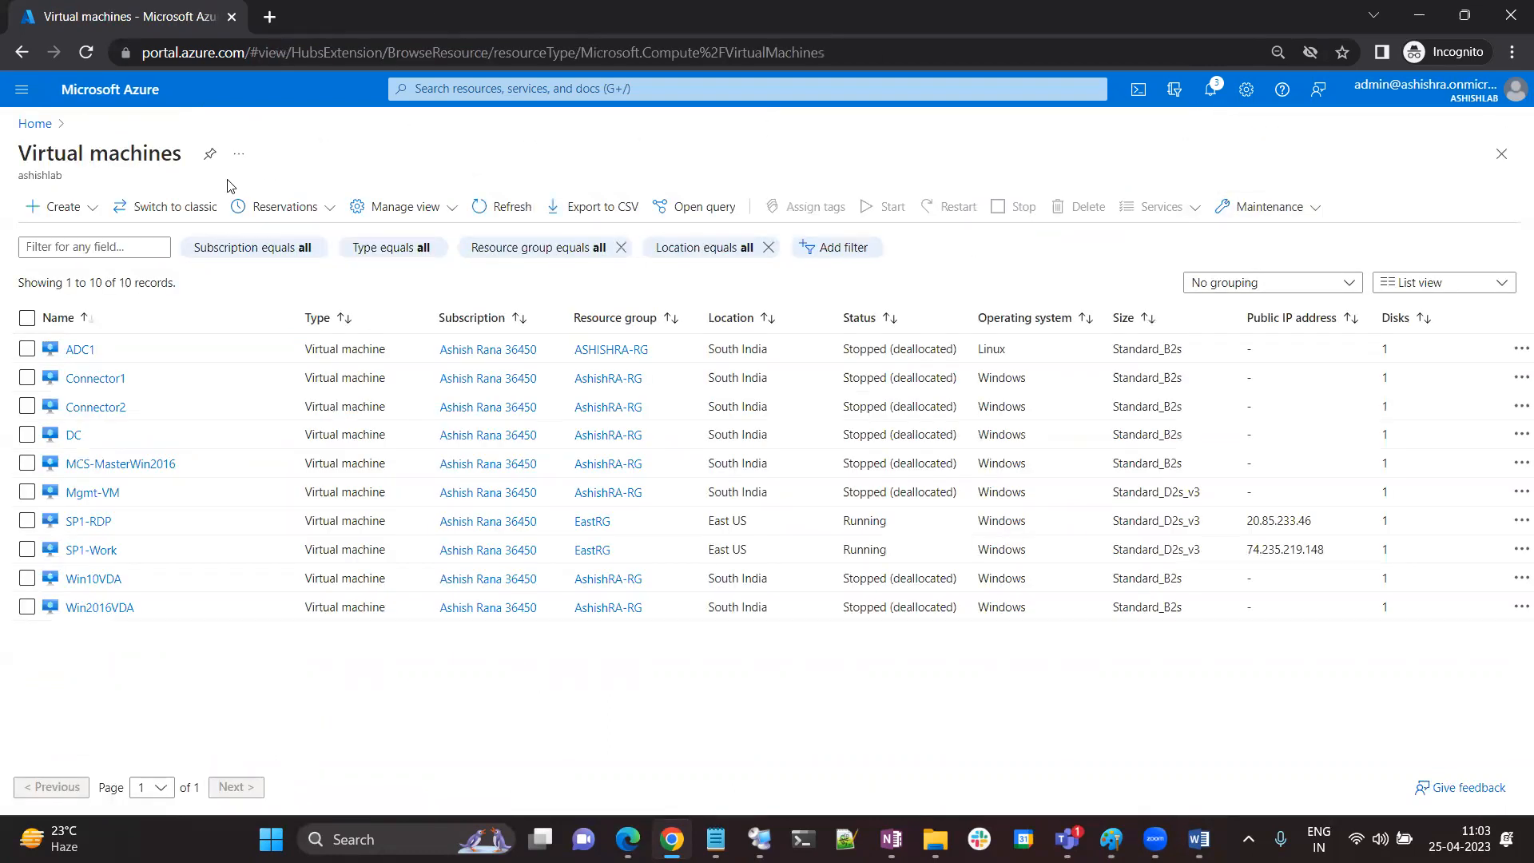
click(38, 126)
click(422, 204)
click(80, 206)
click(100, 268)
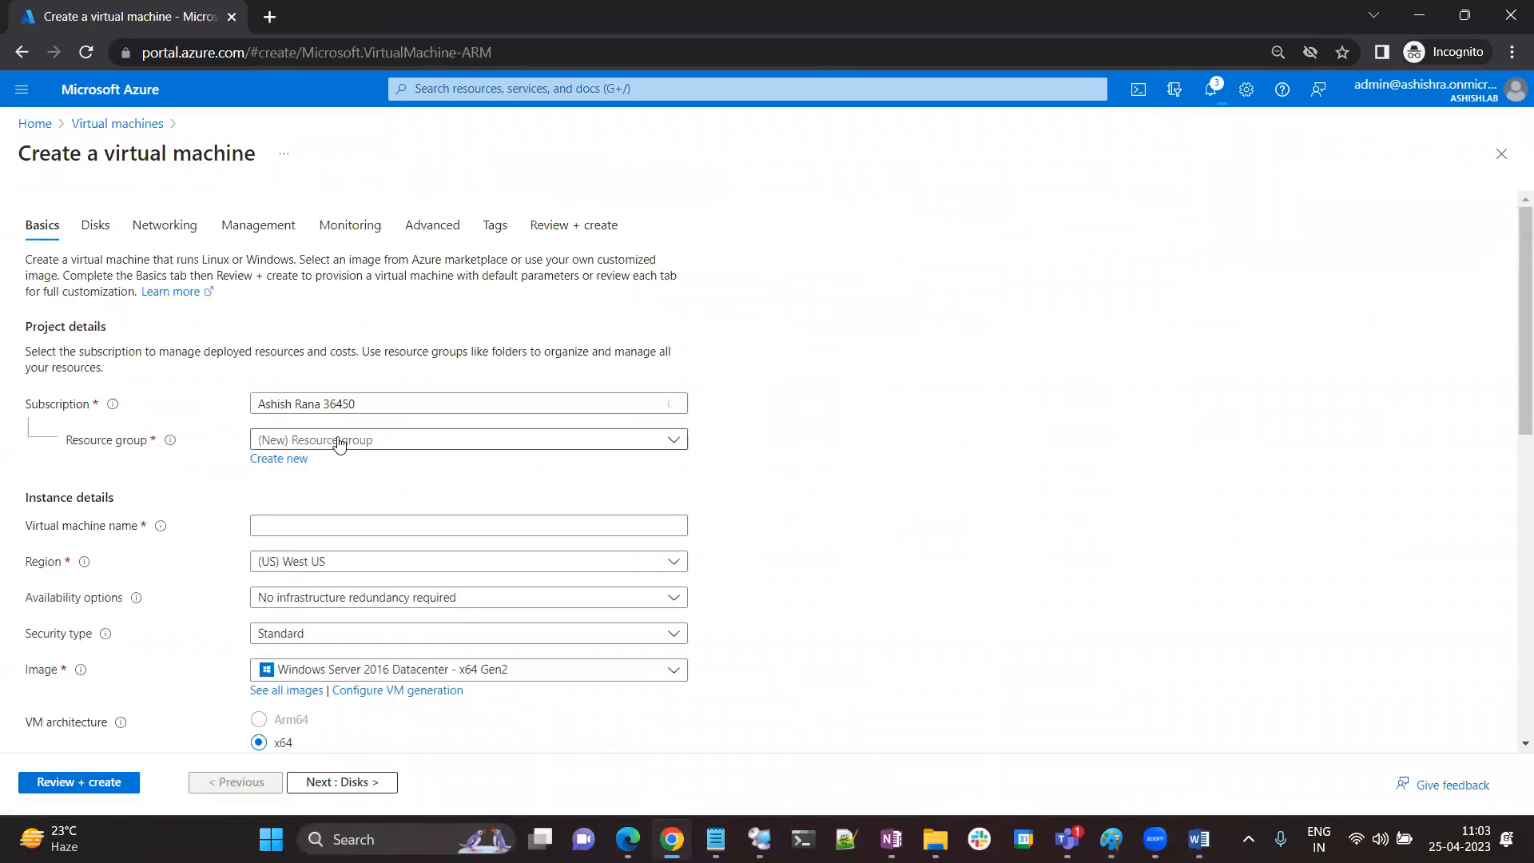
click(335, 441)
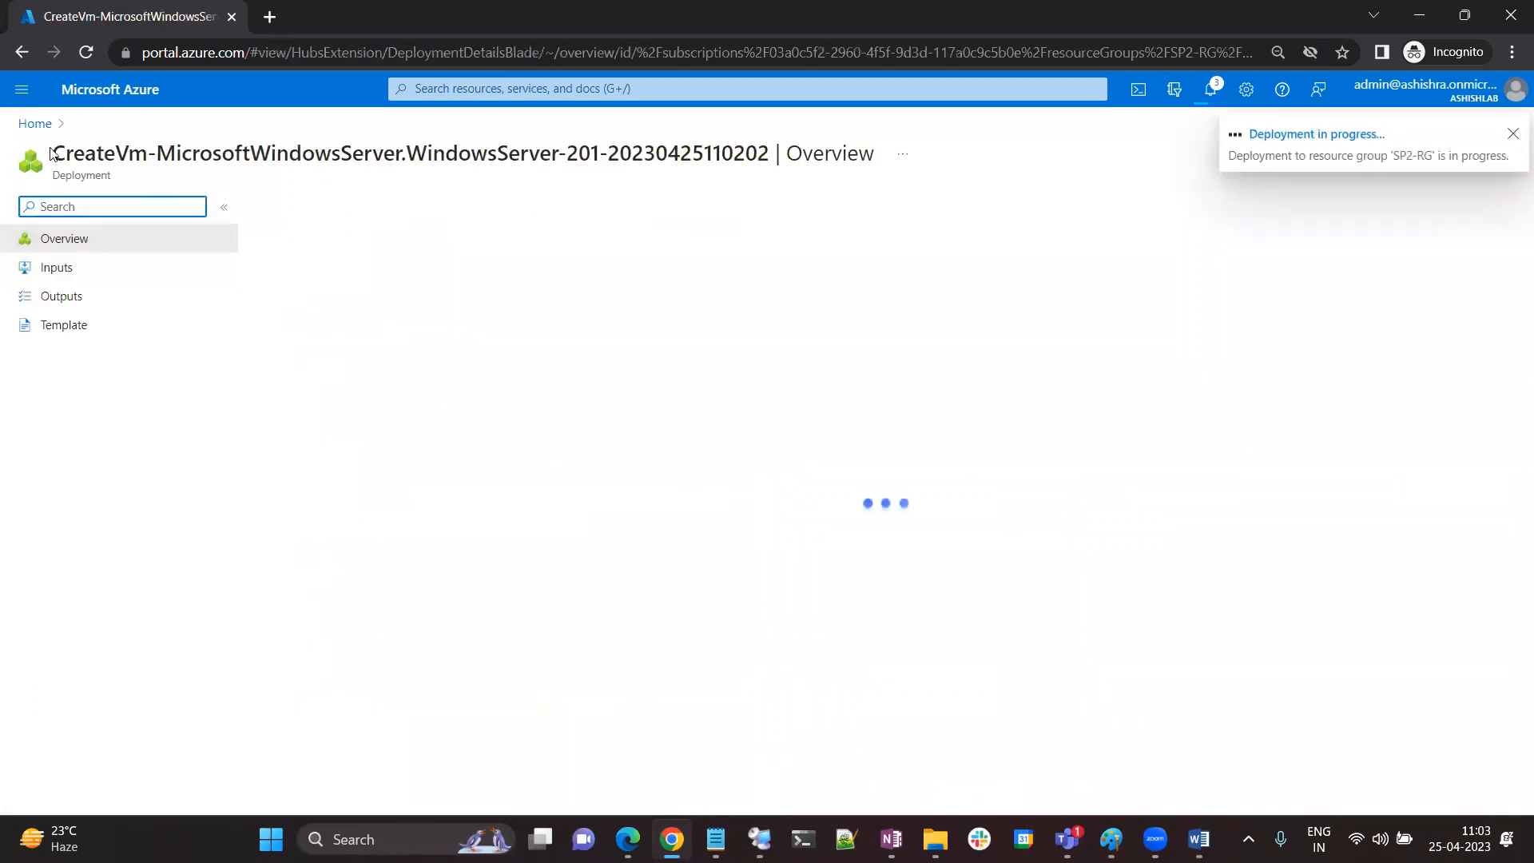
click(35, 123)
click(427, 228)
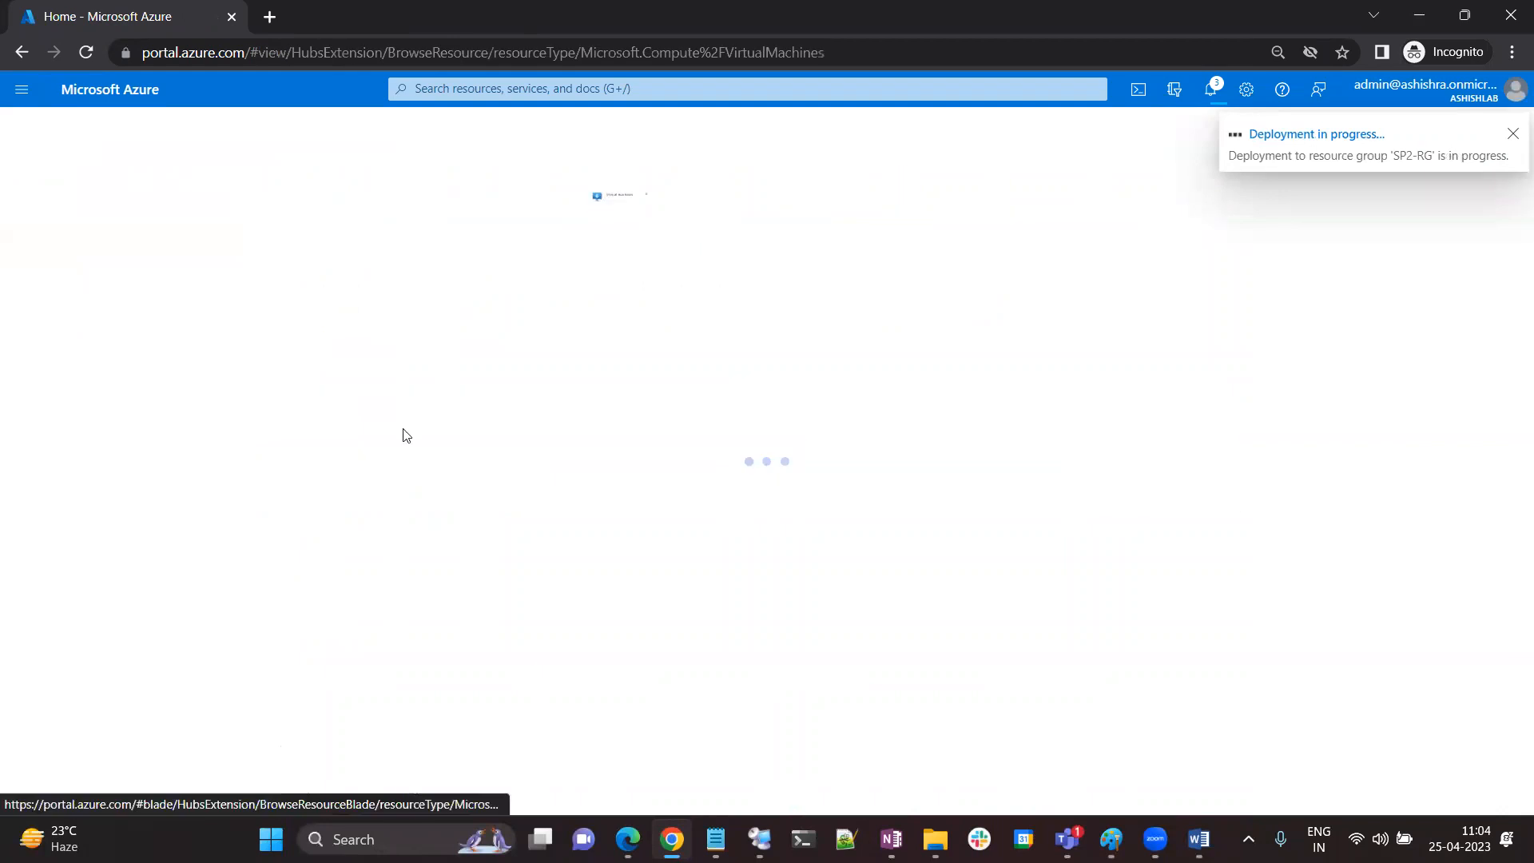
click(54, 206)
click(92, 231)
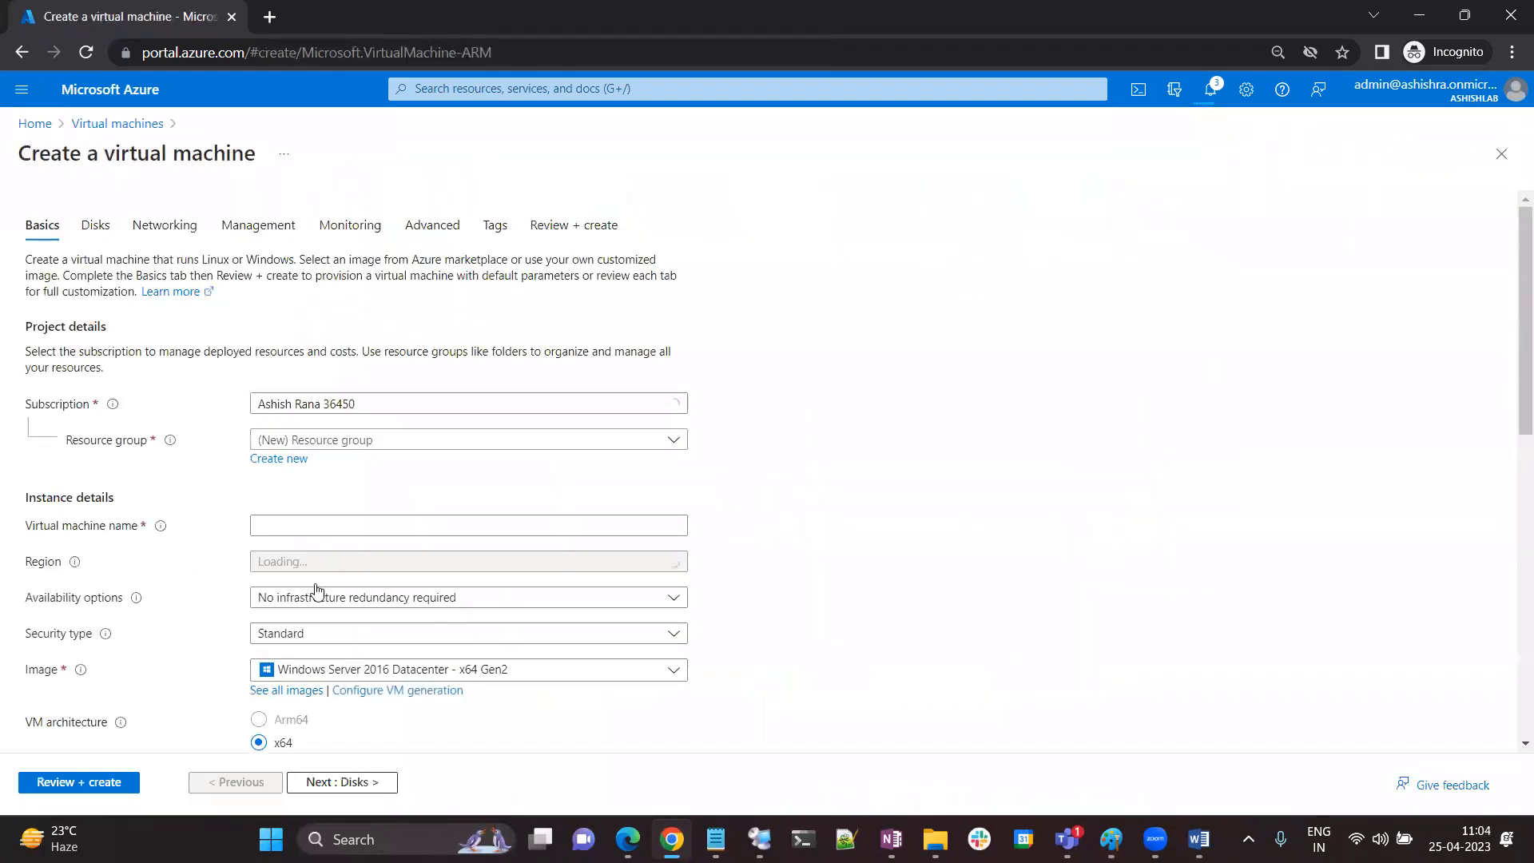
Place the new VM in resource group SP2-RG and name it SP2-RDP
click(313, 440)
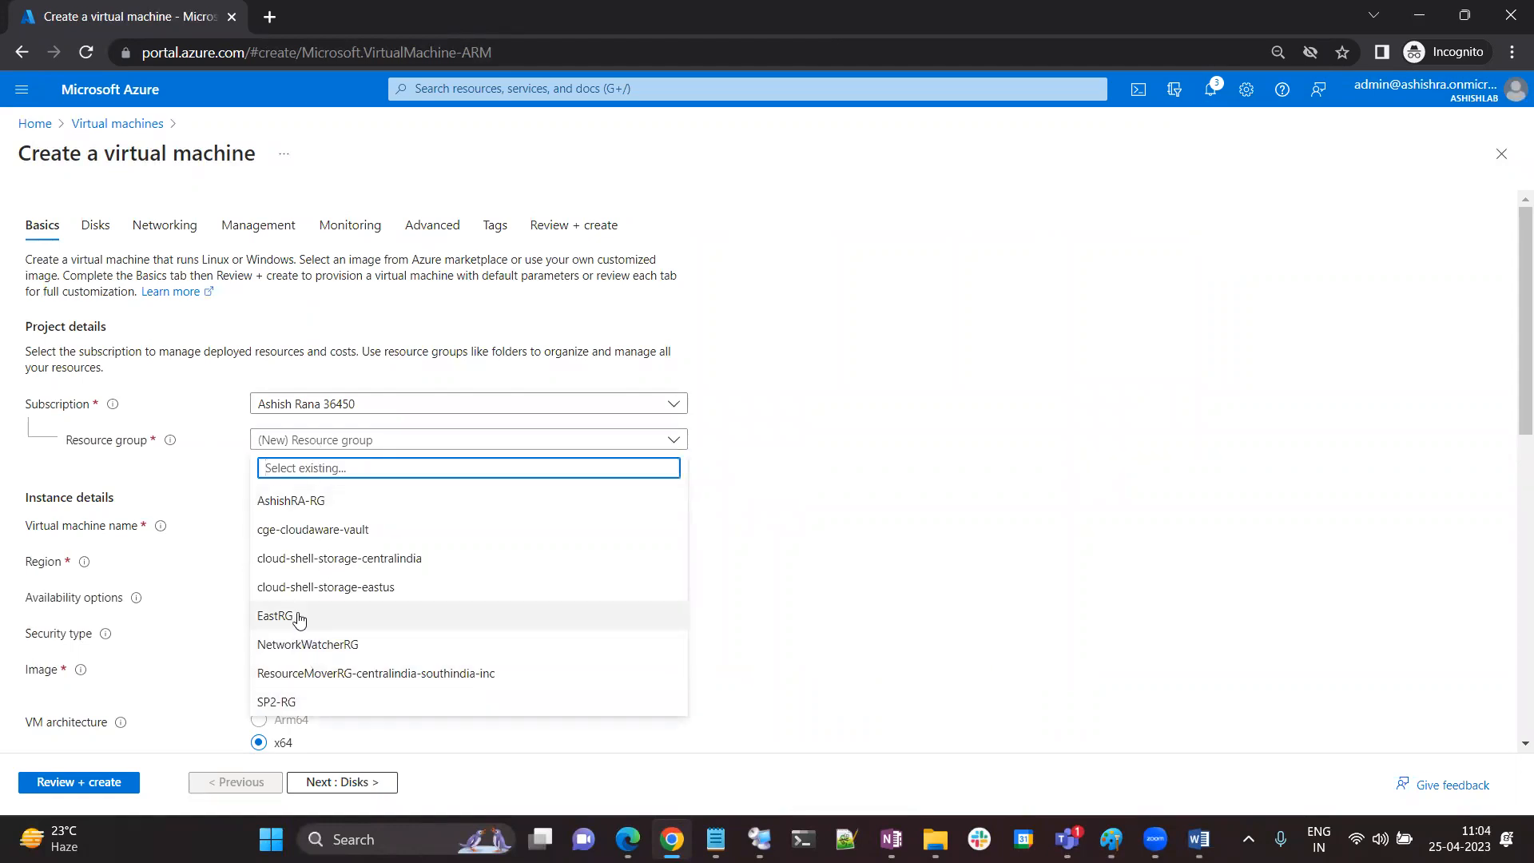
click(276, 703)
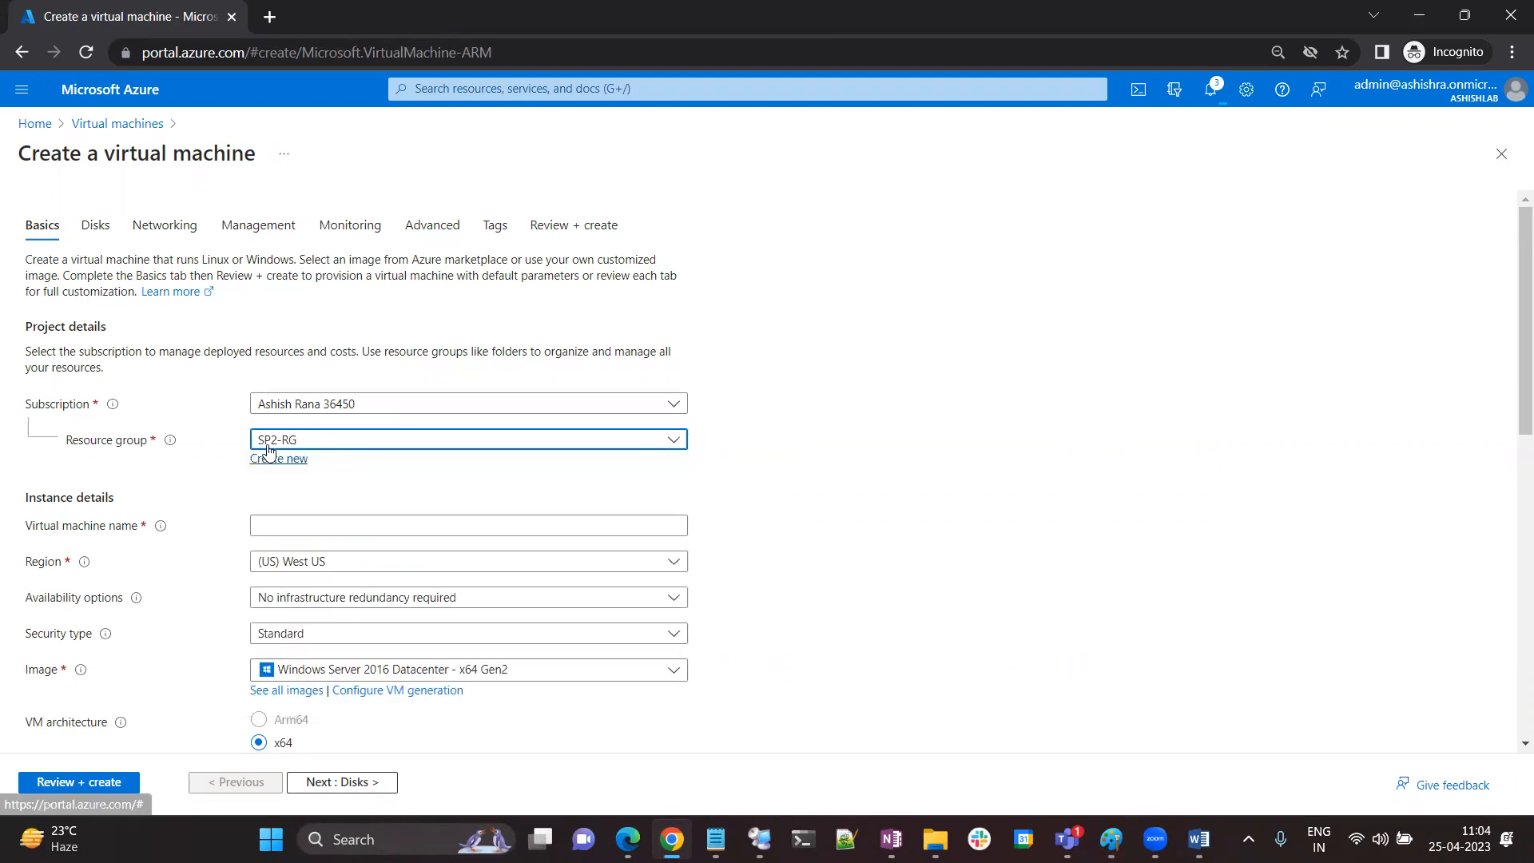
click(294, 527)
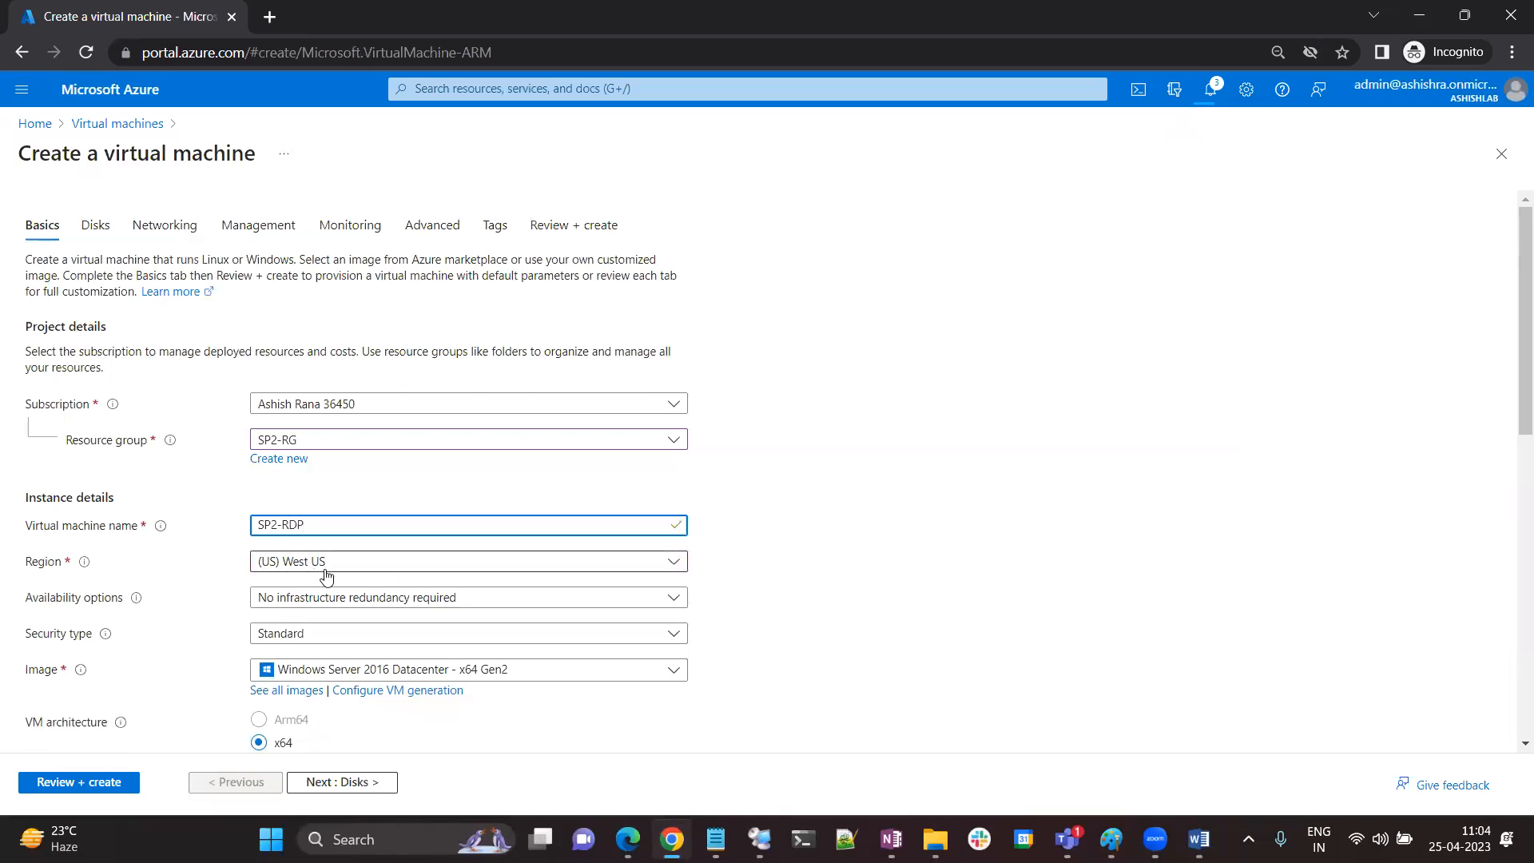
scroll(430, 626, down, 4)
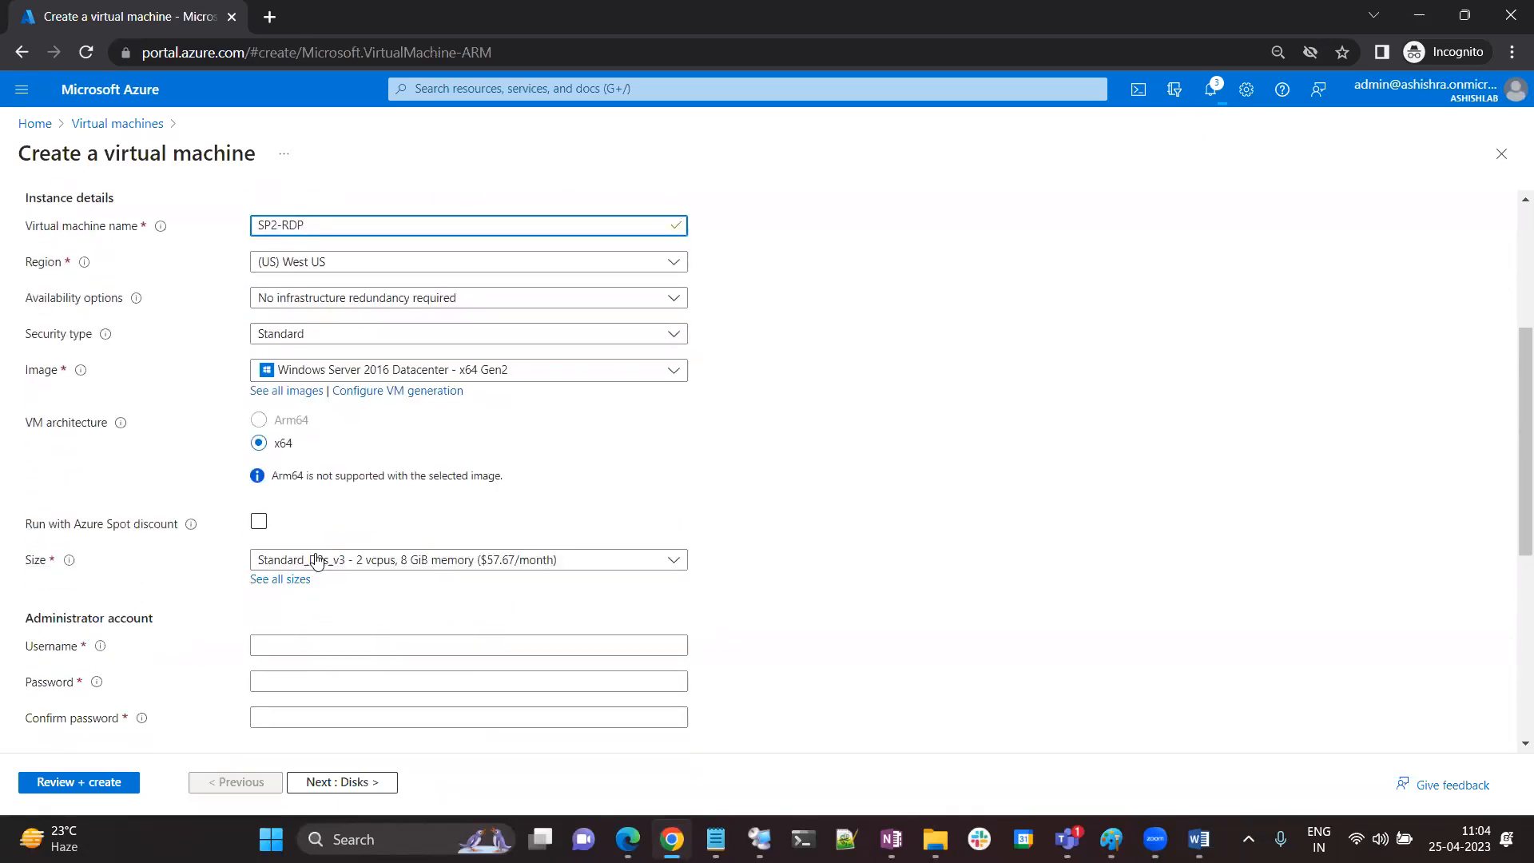
Enter the administrator username and confirmed password, keeping RDP port 3389 open
click(313, 646)
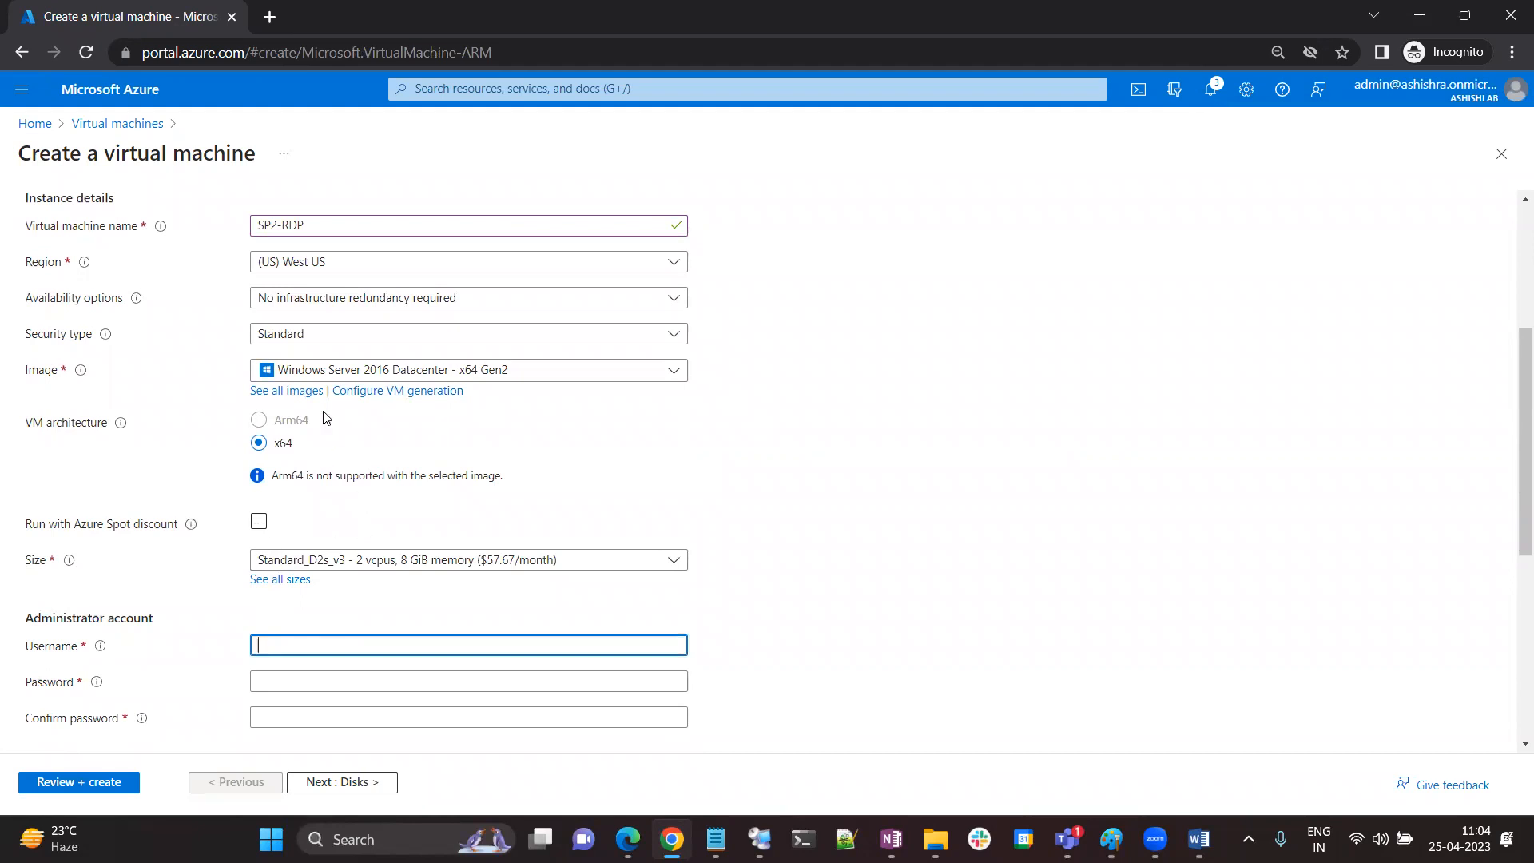
click(305, 676)
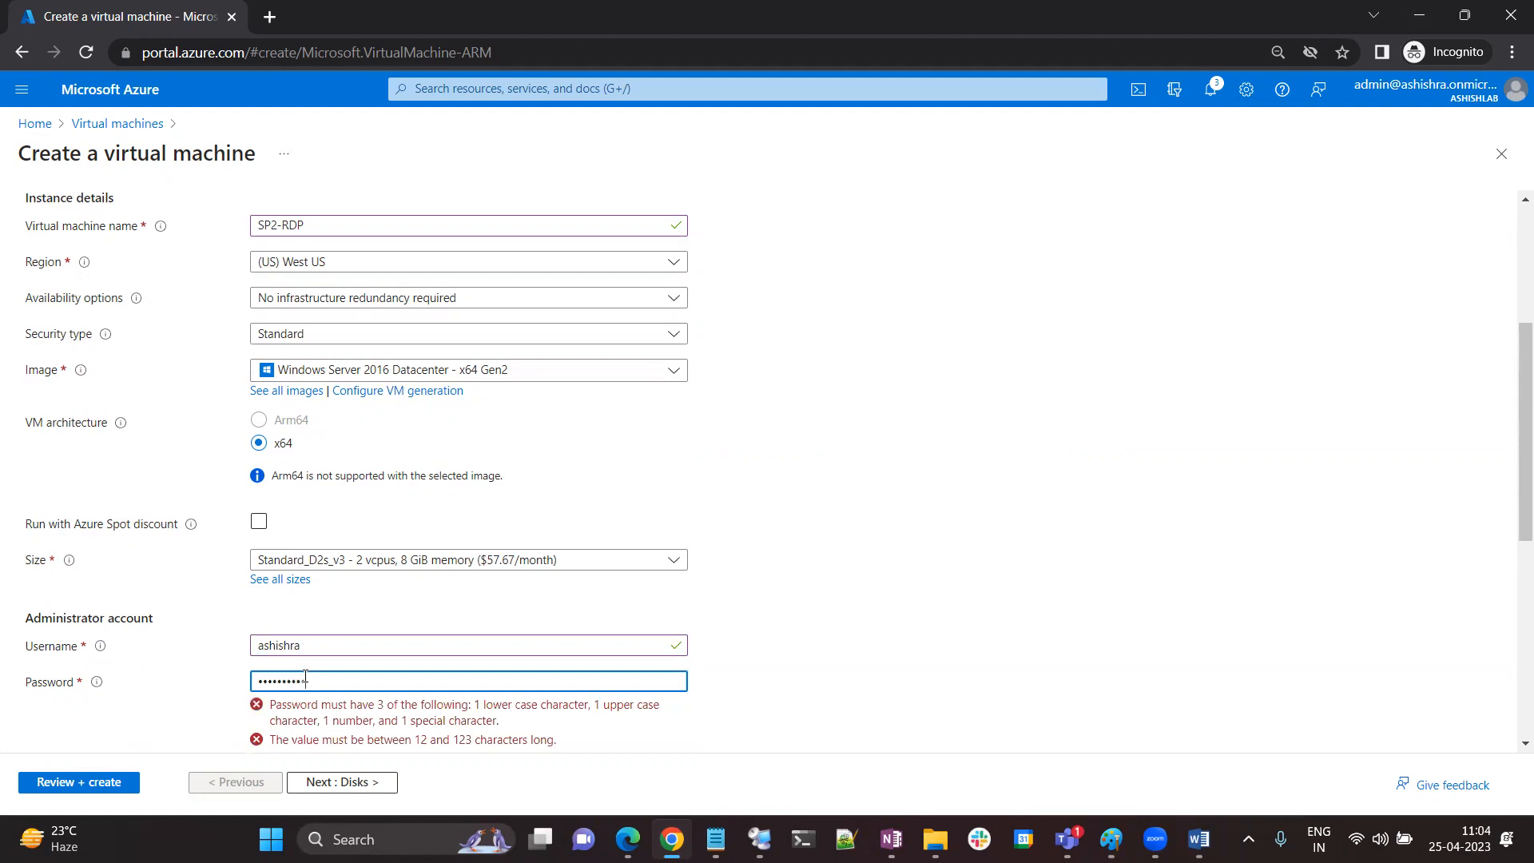
text(*)
scroll(356, 644, down, 1)
click(351, 614)
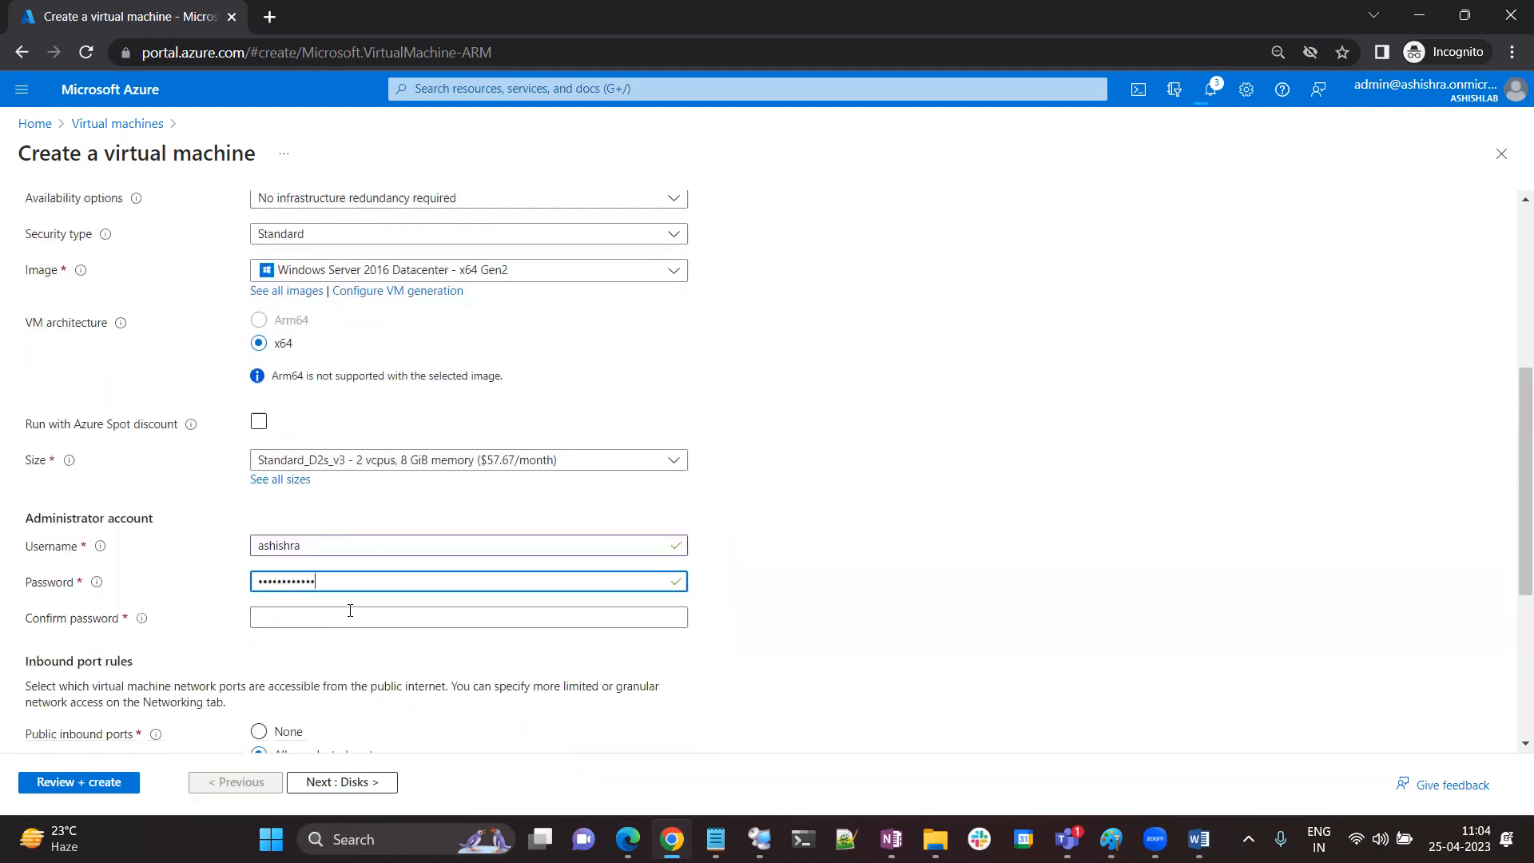
text(****)
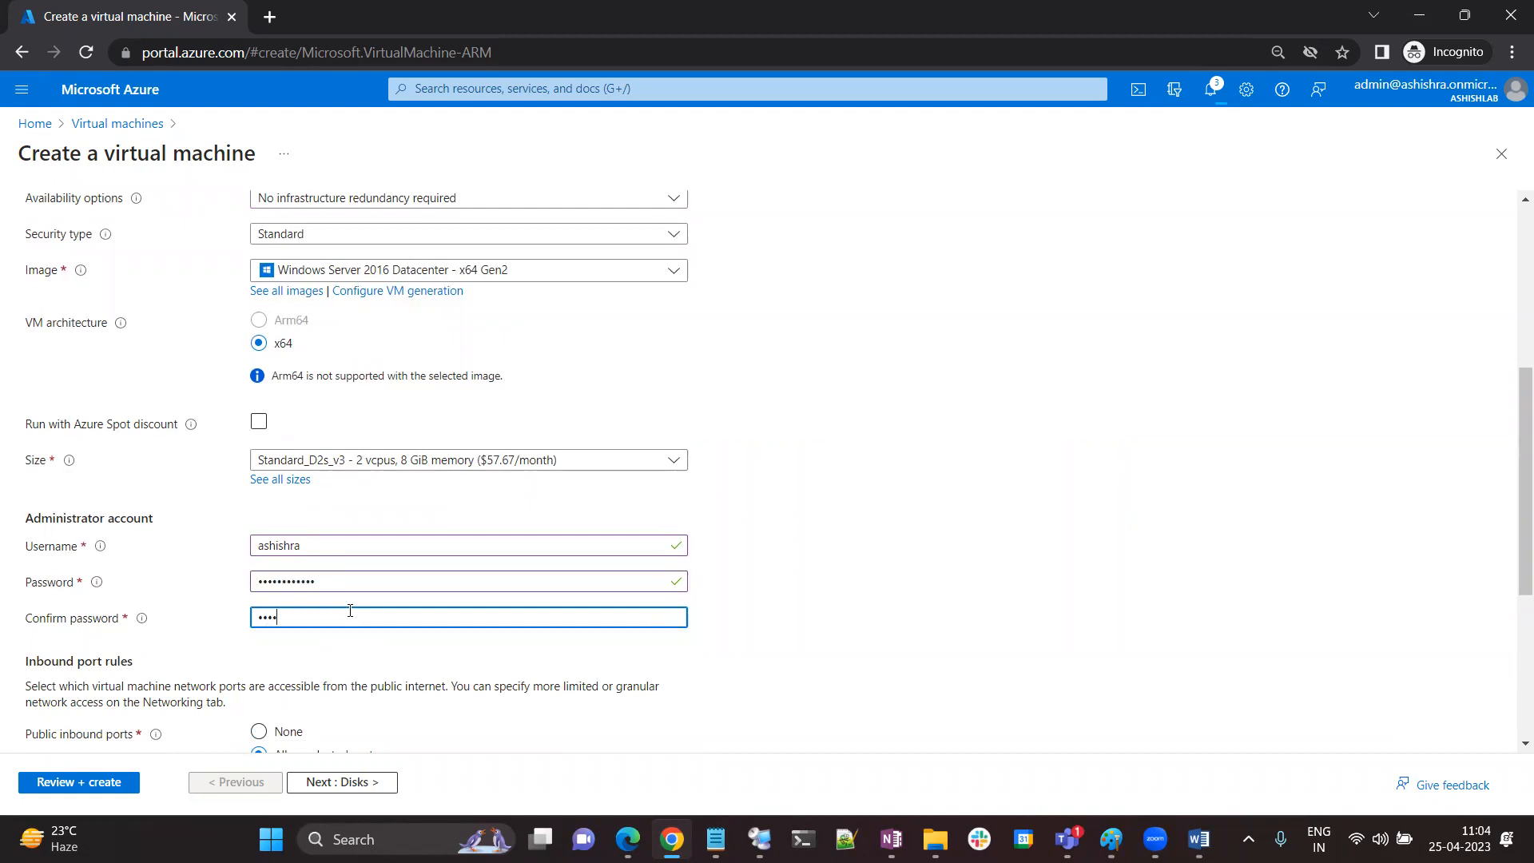
text(*)
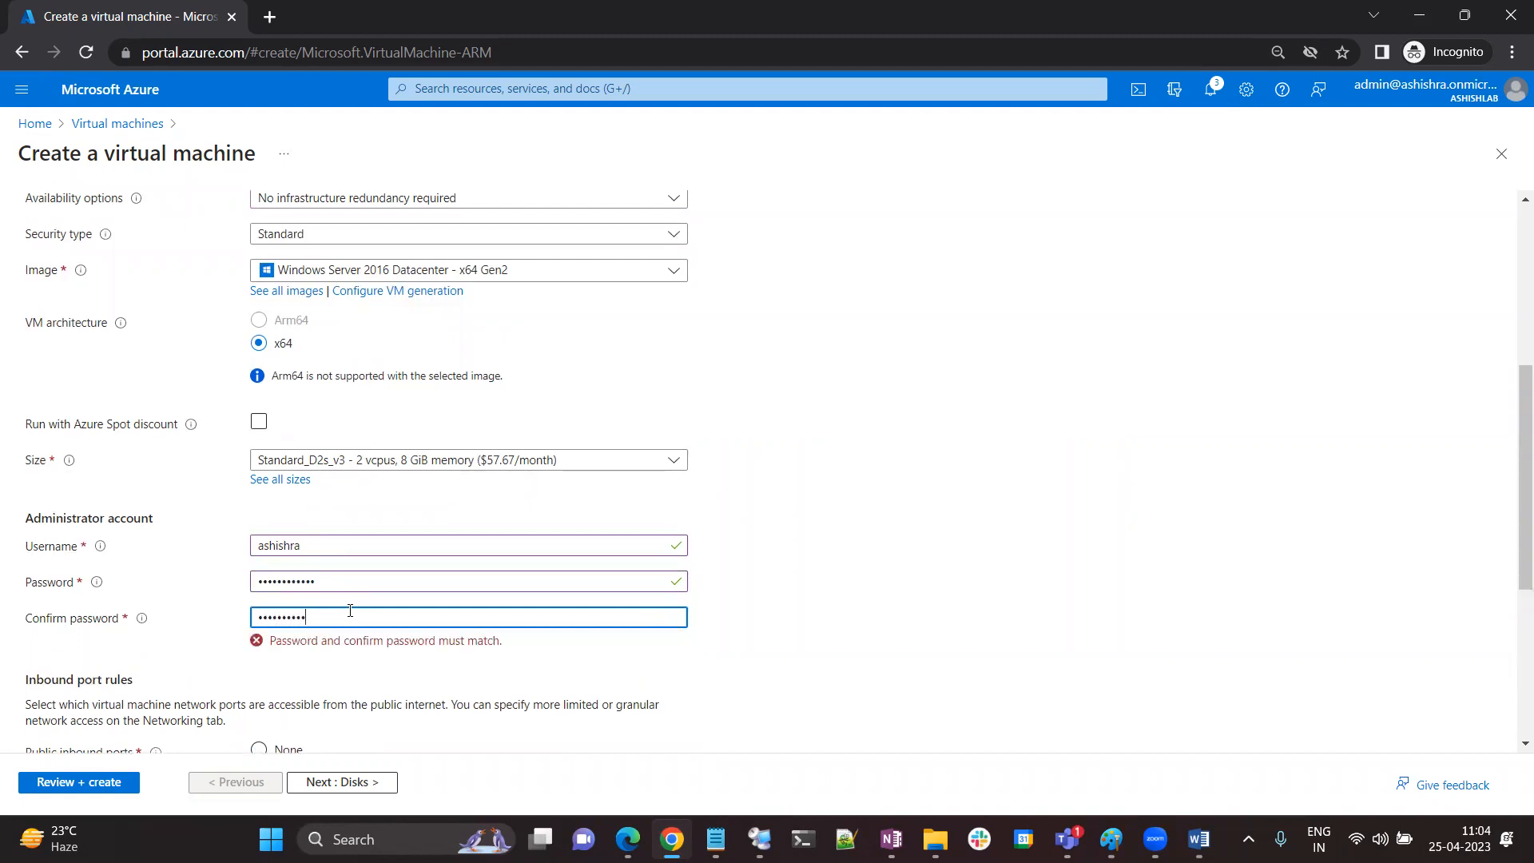
scroll(384, 568, down, 2)
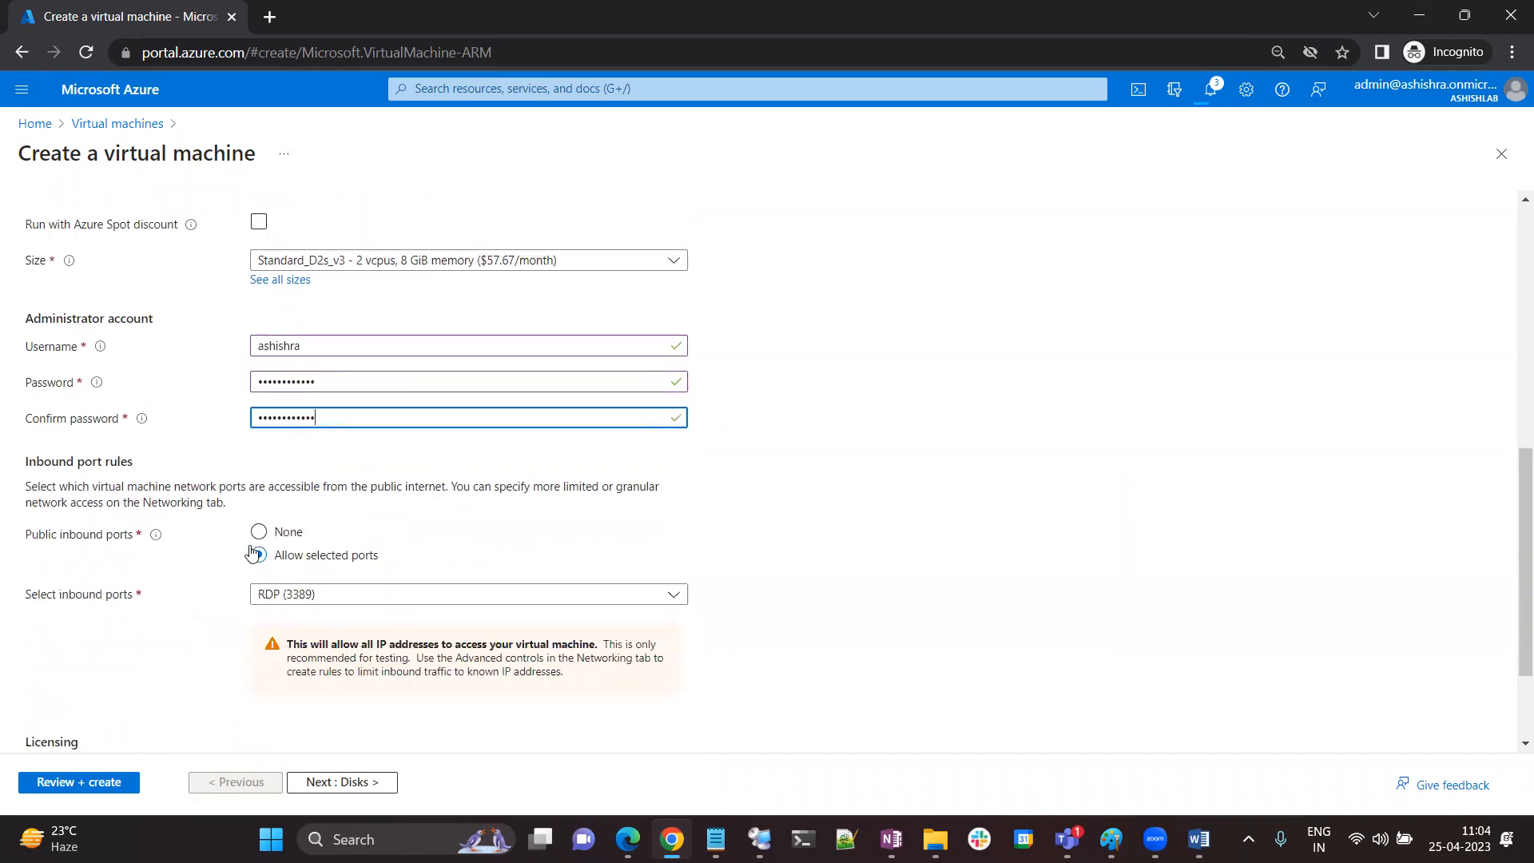
scroll(320, 687, down, 2)
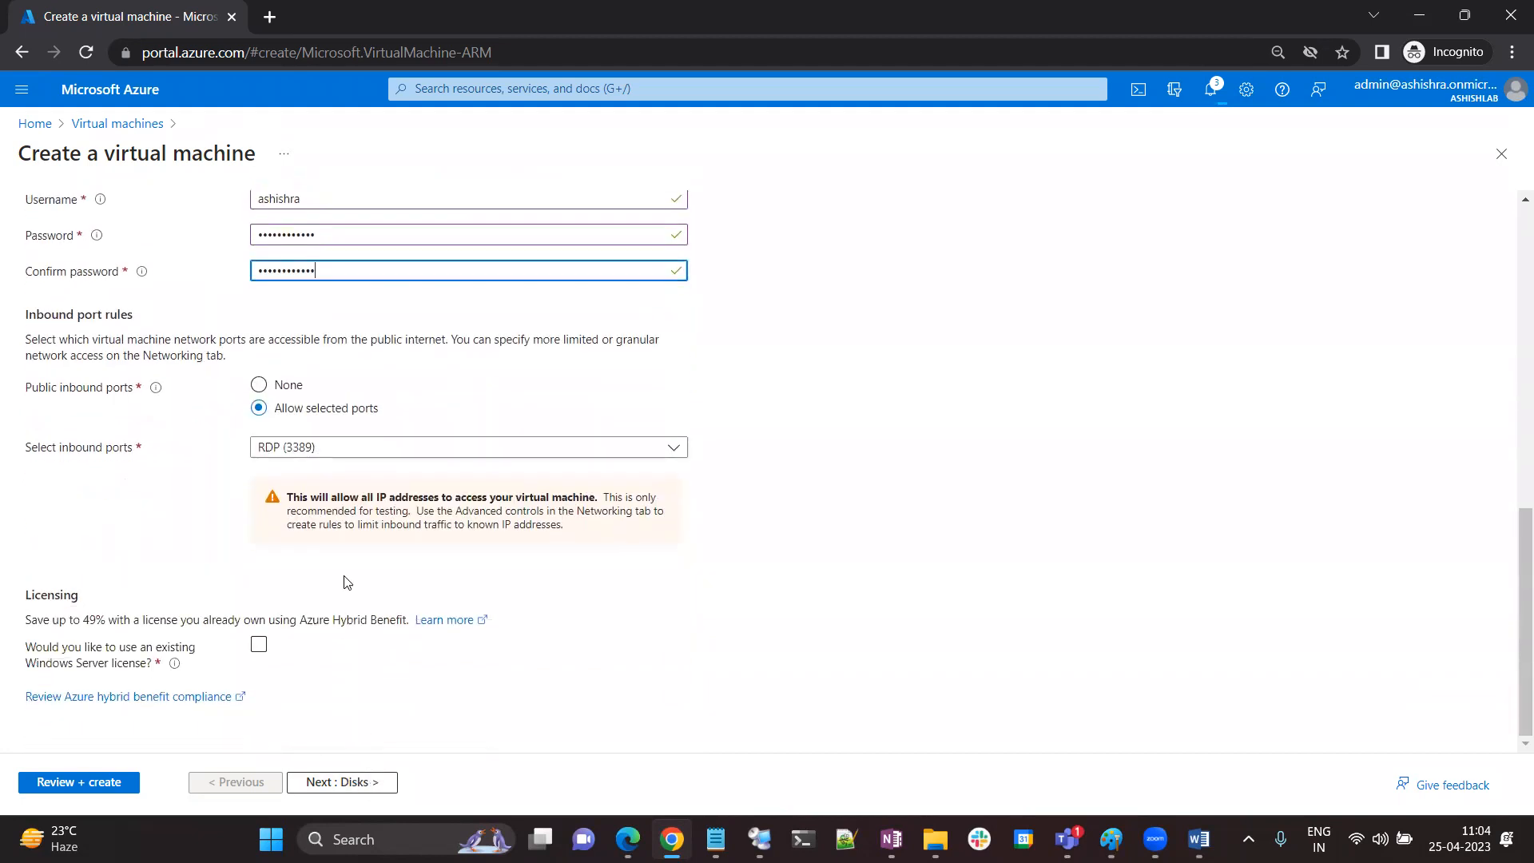
scroll(294, 324, up, 5)
scroll(294, 324, up, 3)
click(166, 226)
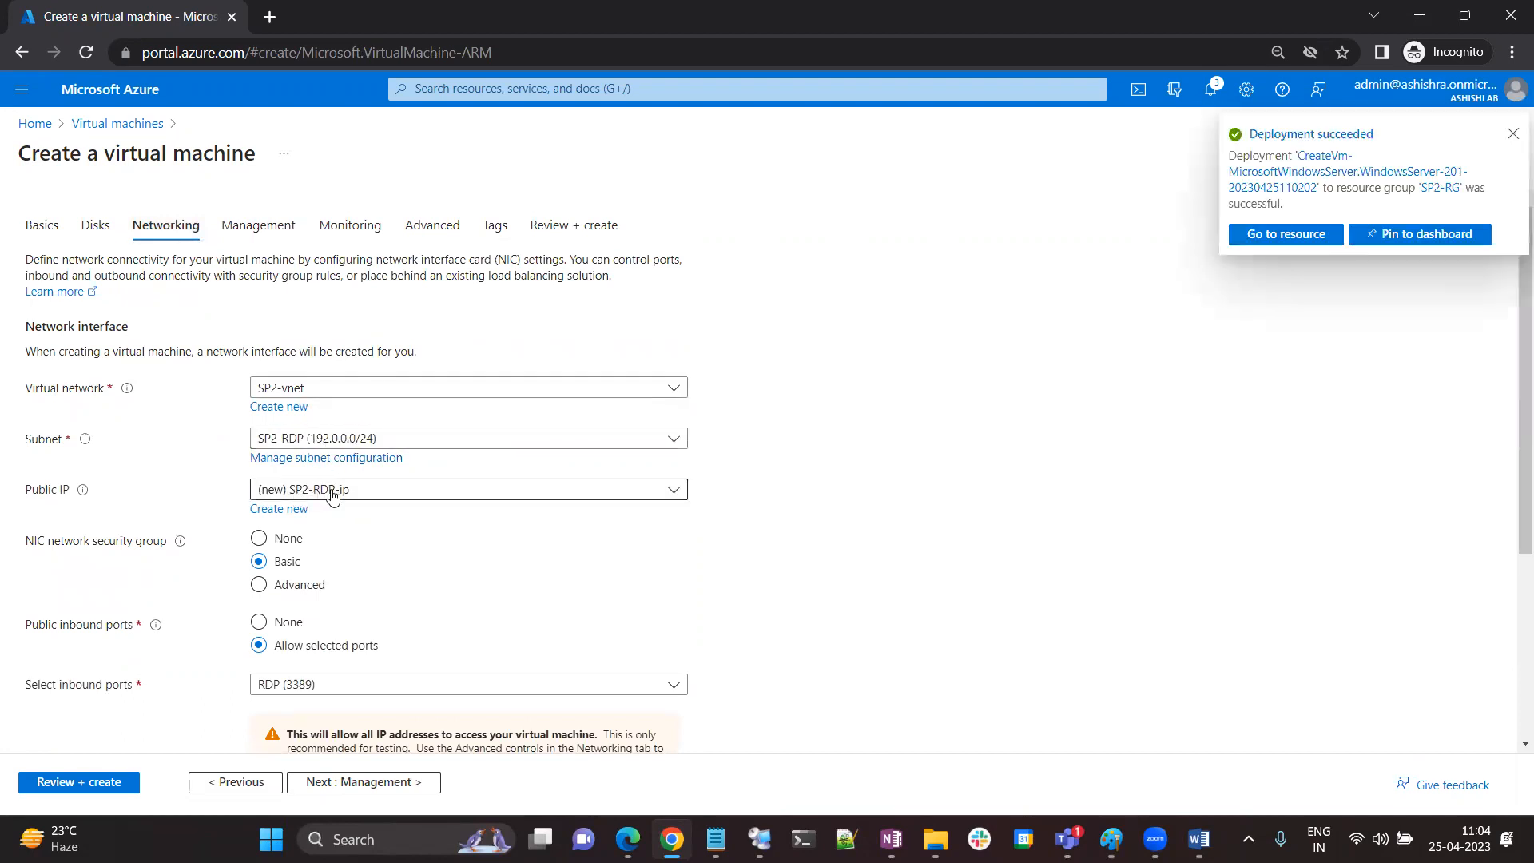
Have the public IP and NIC deleted with the VM, then validate and create SP2-RDP
scroll(287, 639, down, 4)
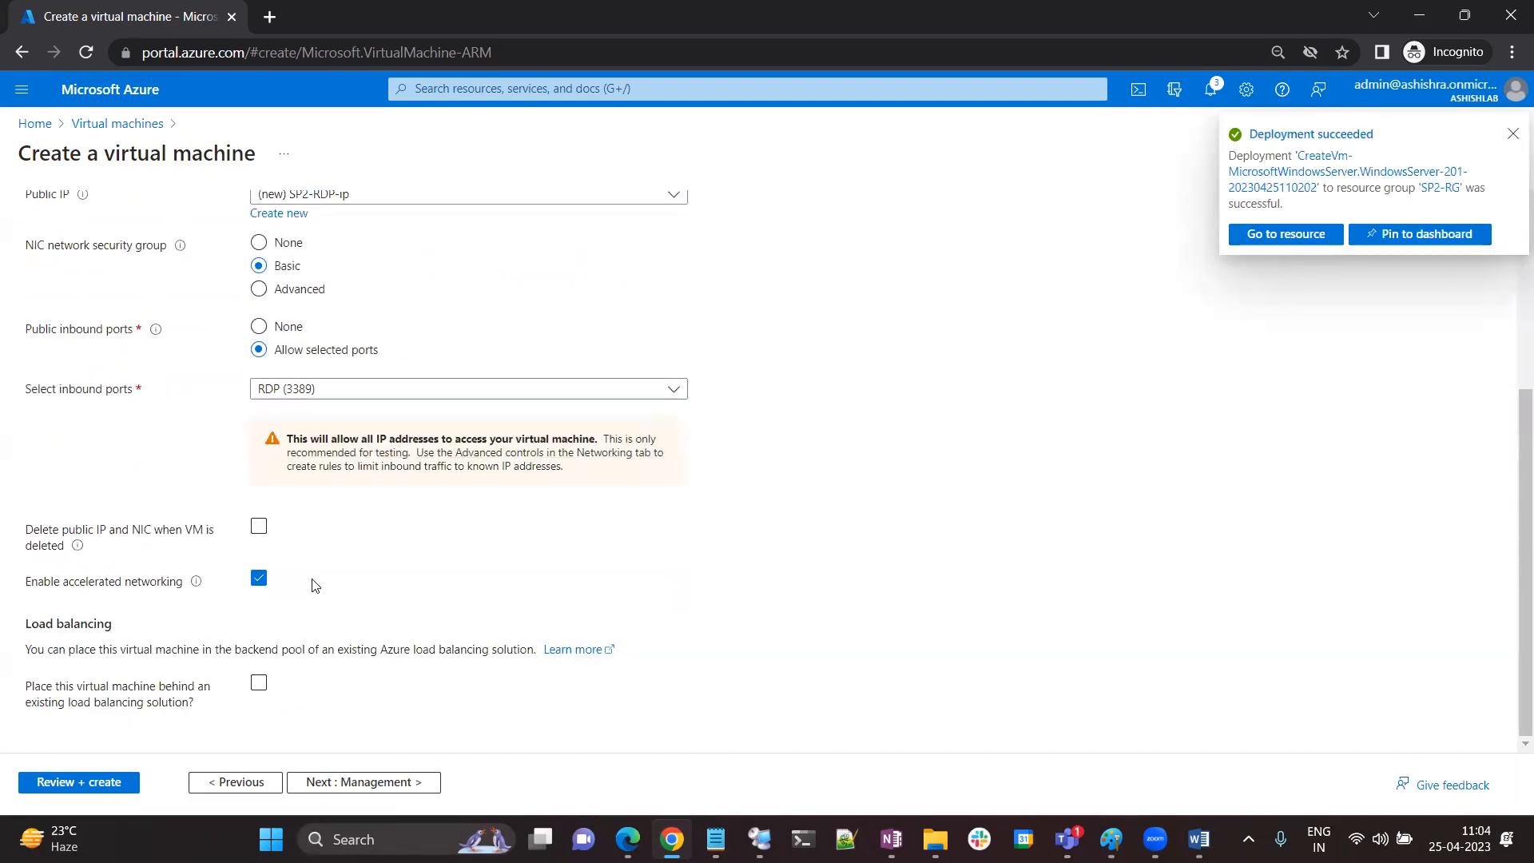
click(258, 529)
scroll(432, 352, up, 4)
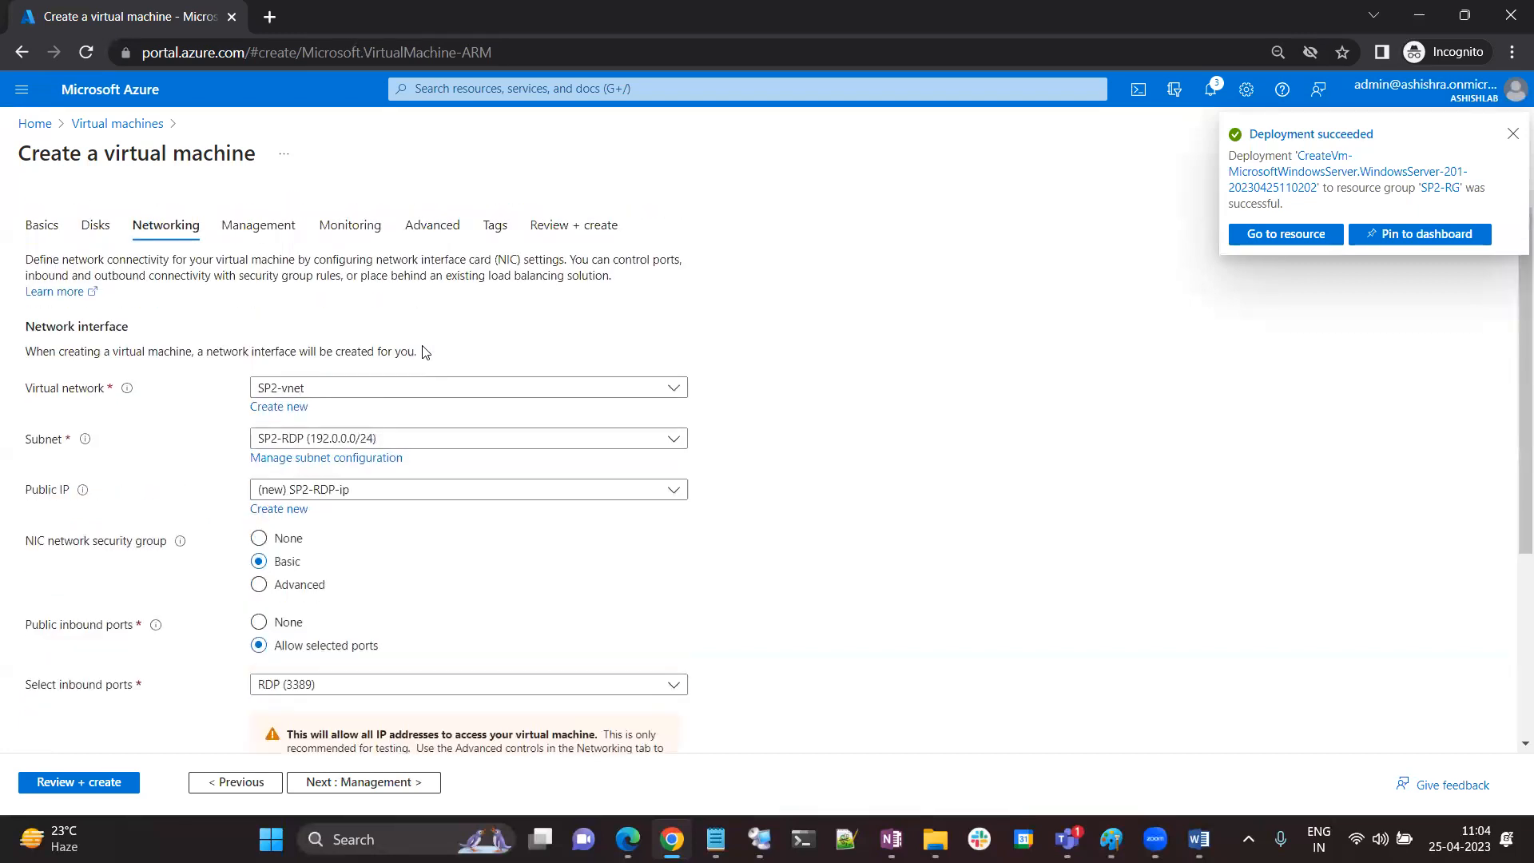
click(533, 233)
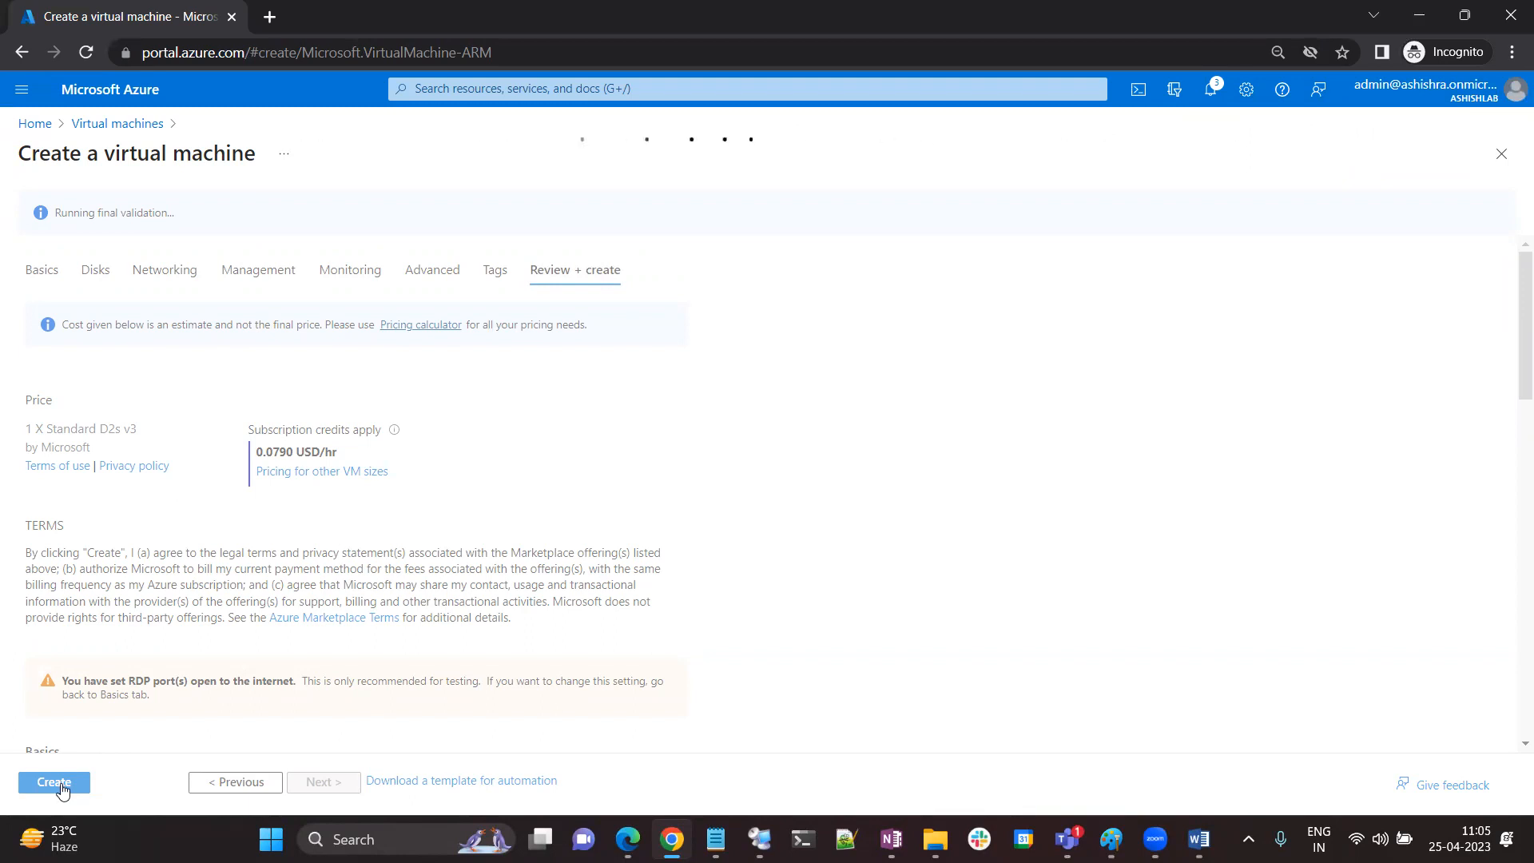
click(61, 784)
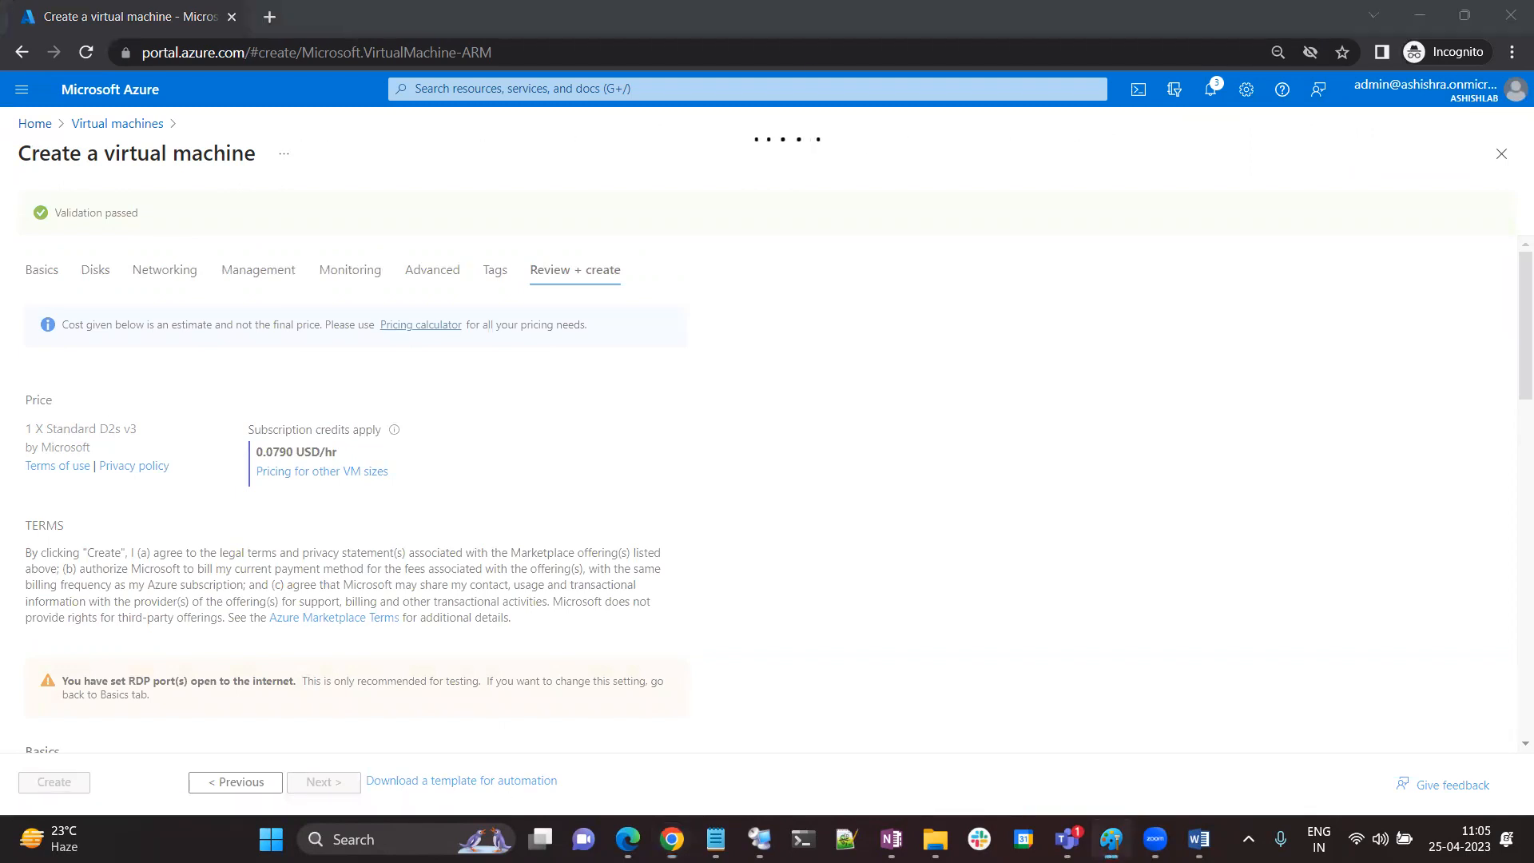
drag(0, 342, 217, 341)
double_click(217, 341)
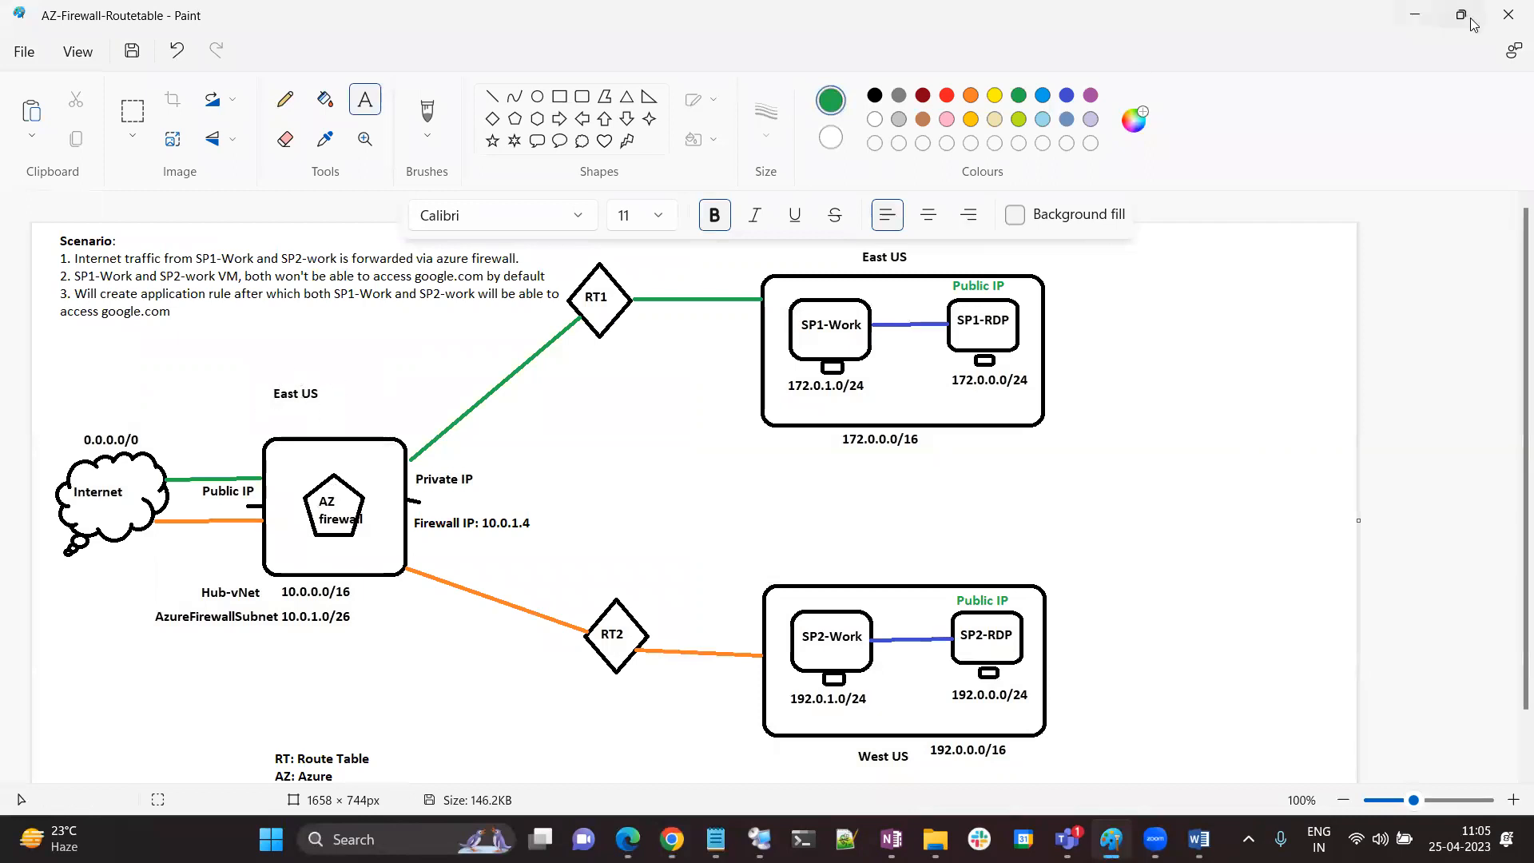
Minimize the AZ-Firewall-Routetable diagram in Paint to get back to the Azure portal
click(1414, 22)
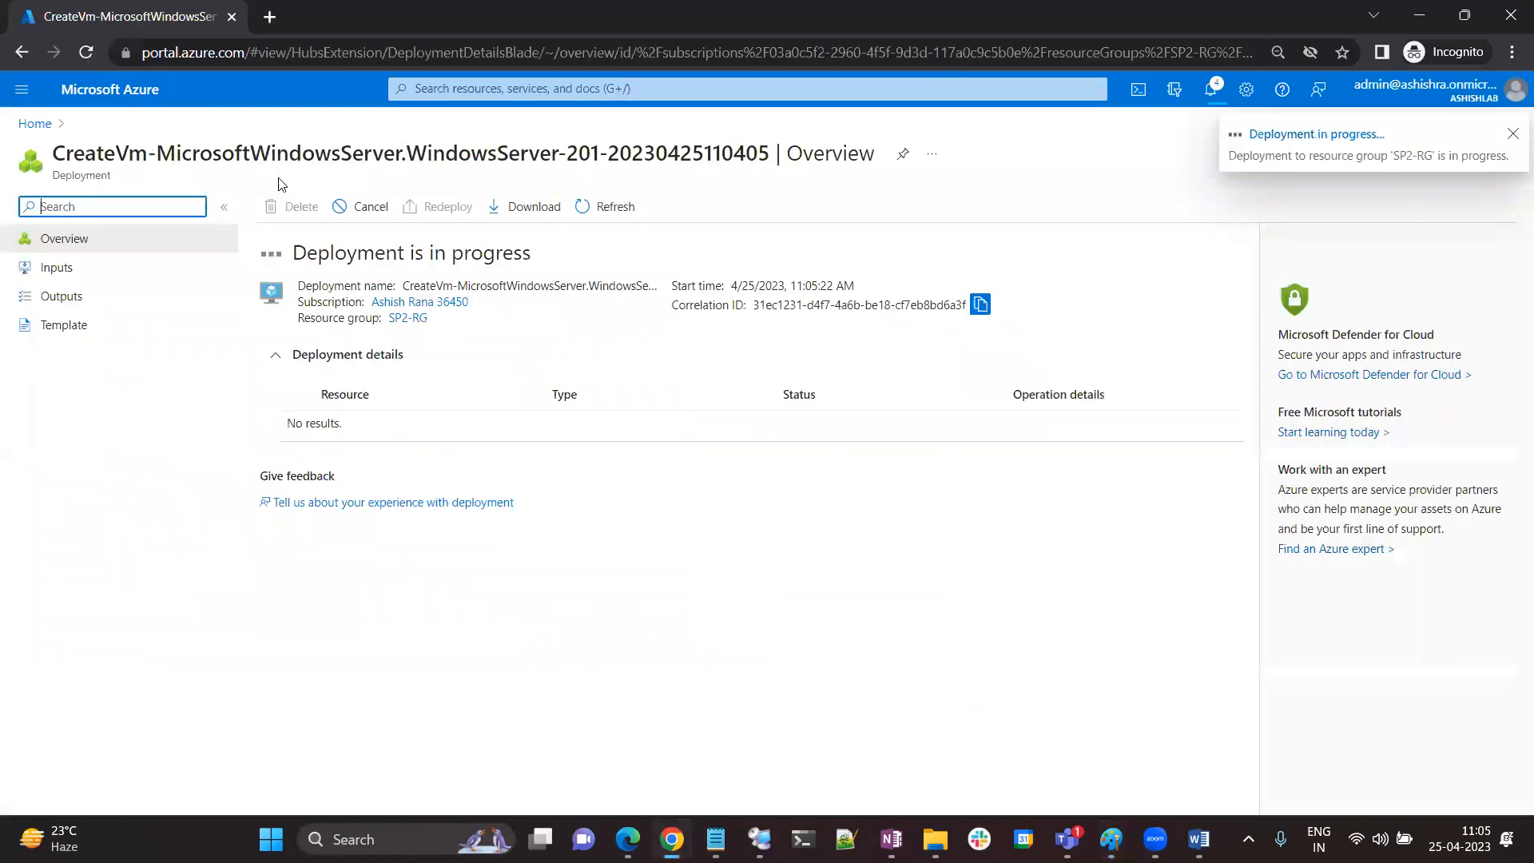
From the portal home page, start a new virtual network in the Virtual networks list
click(34, 128)
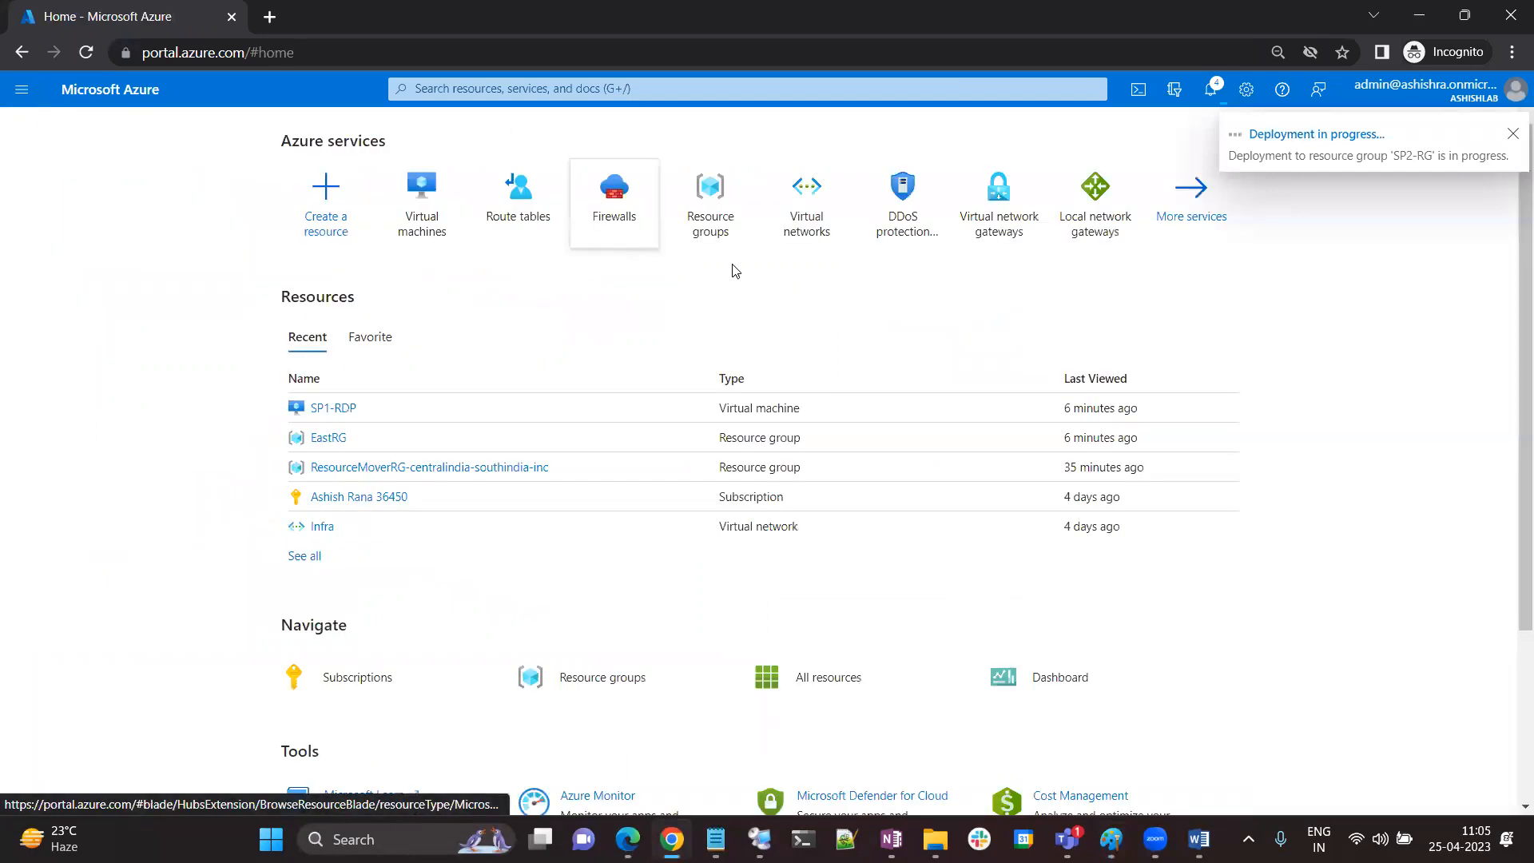
click(808, 204)
click(78, 210)
click(67, 208)
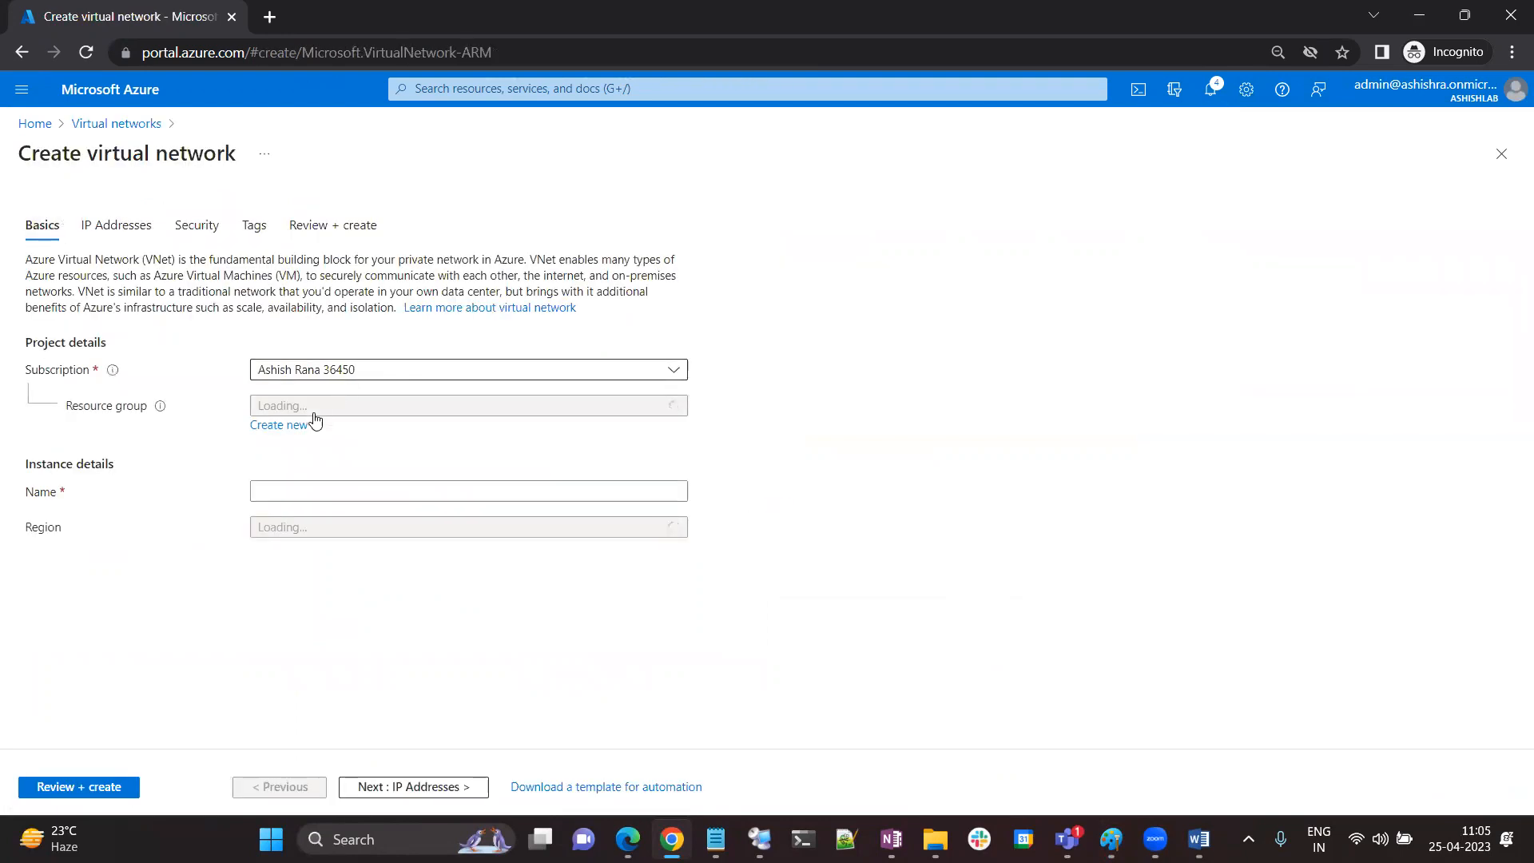
Set resource group EastRG, name Hub-vNet, region East US, and continue to IP Addresses
click(289, 406)
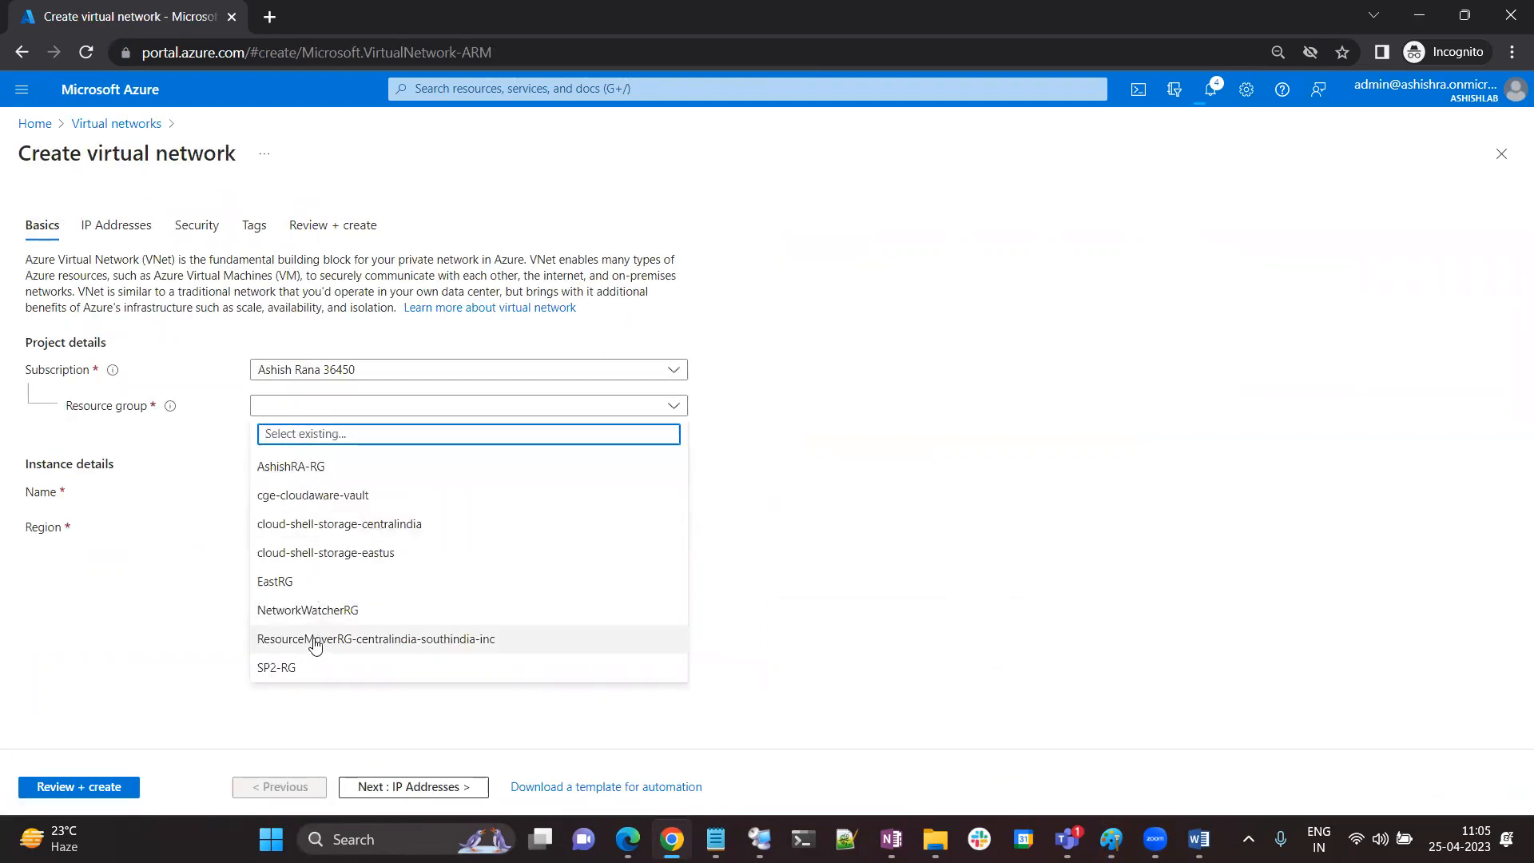
click(302, 581)
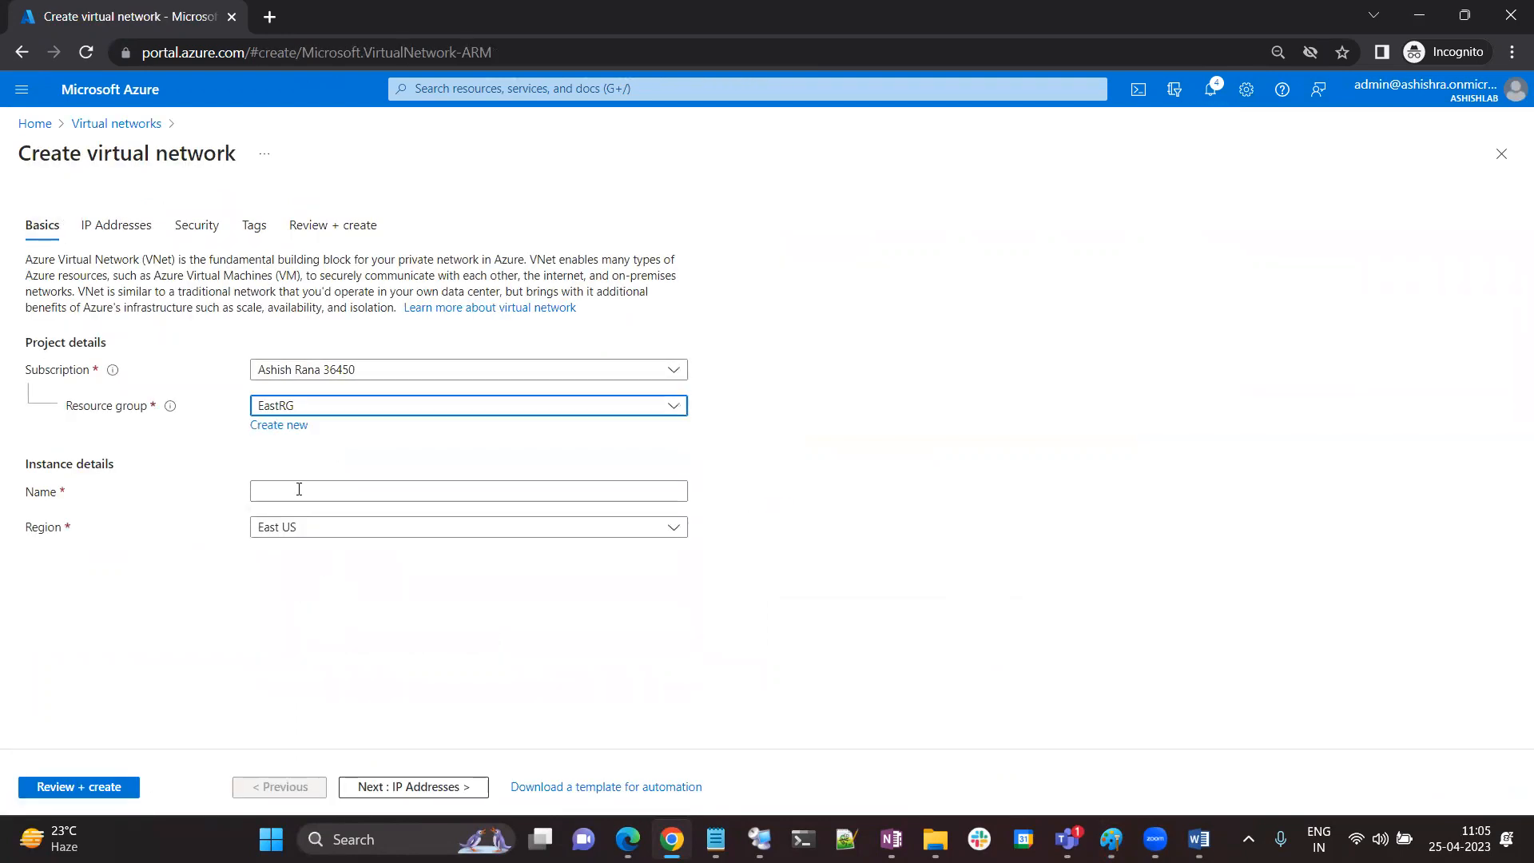
click(301, 414)
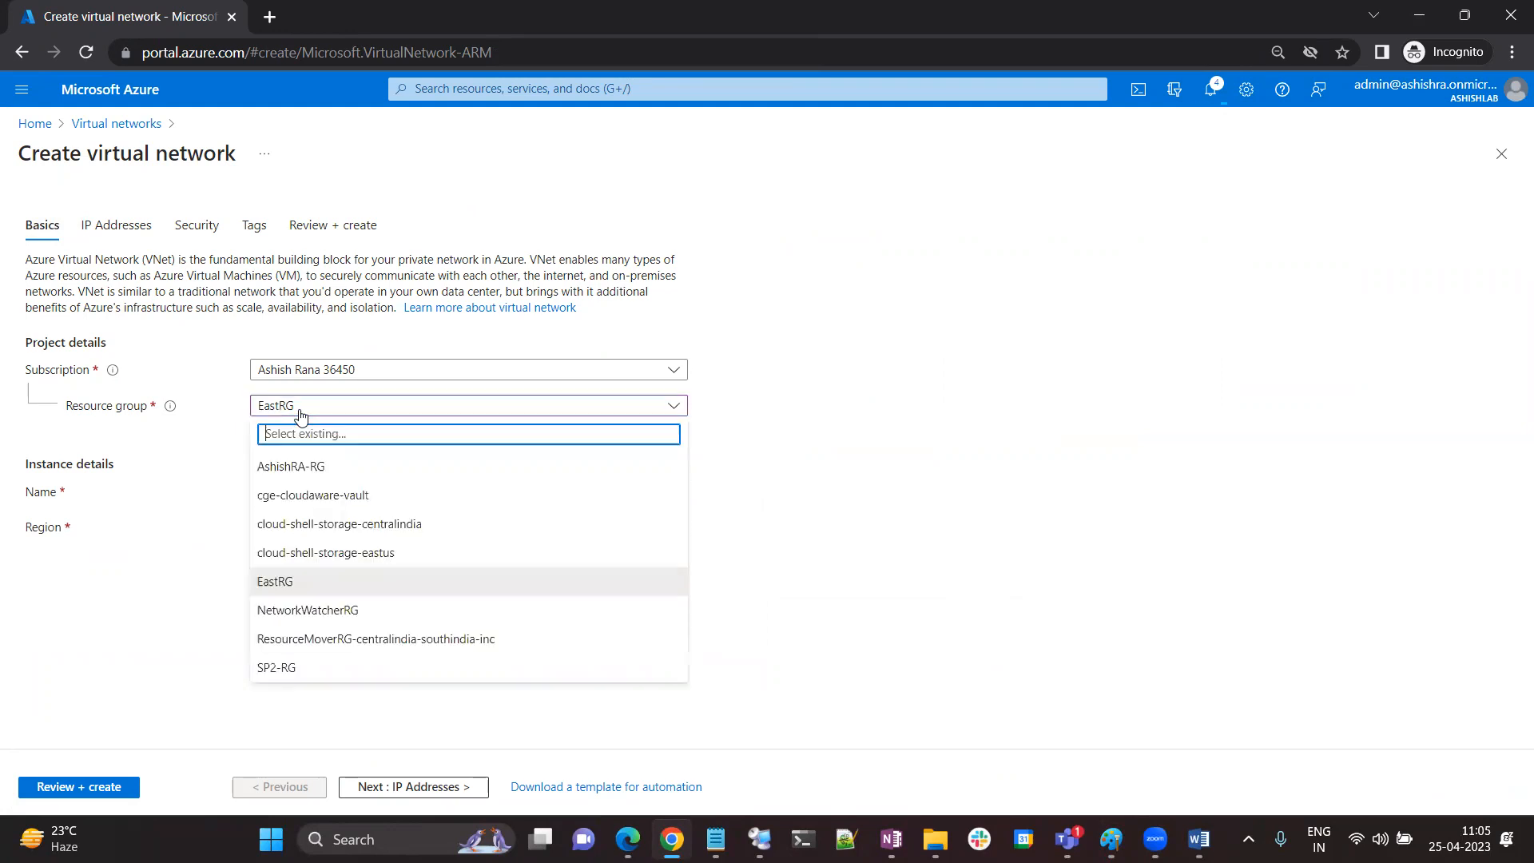
click(292, 589)
click(291, 491)
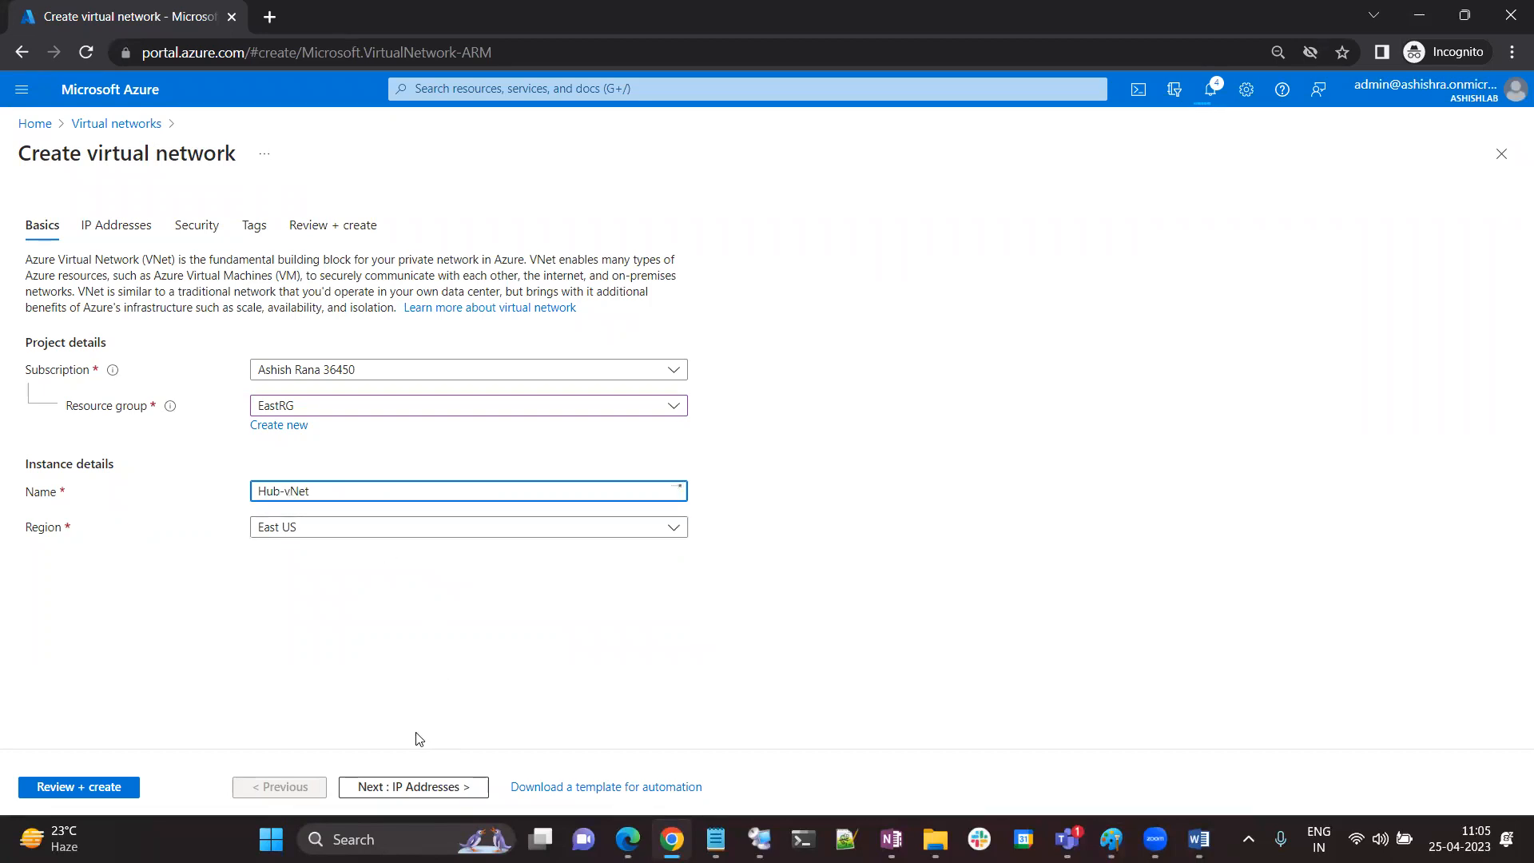
click(414, 788)
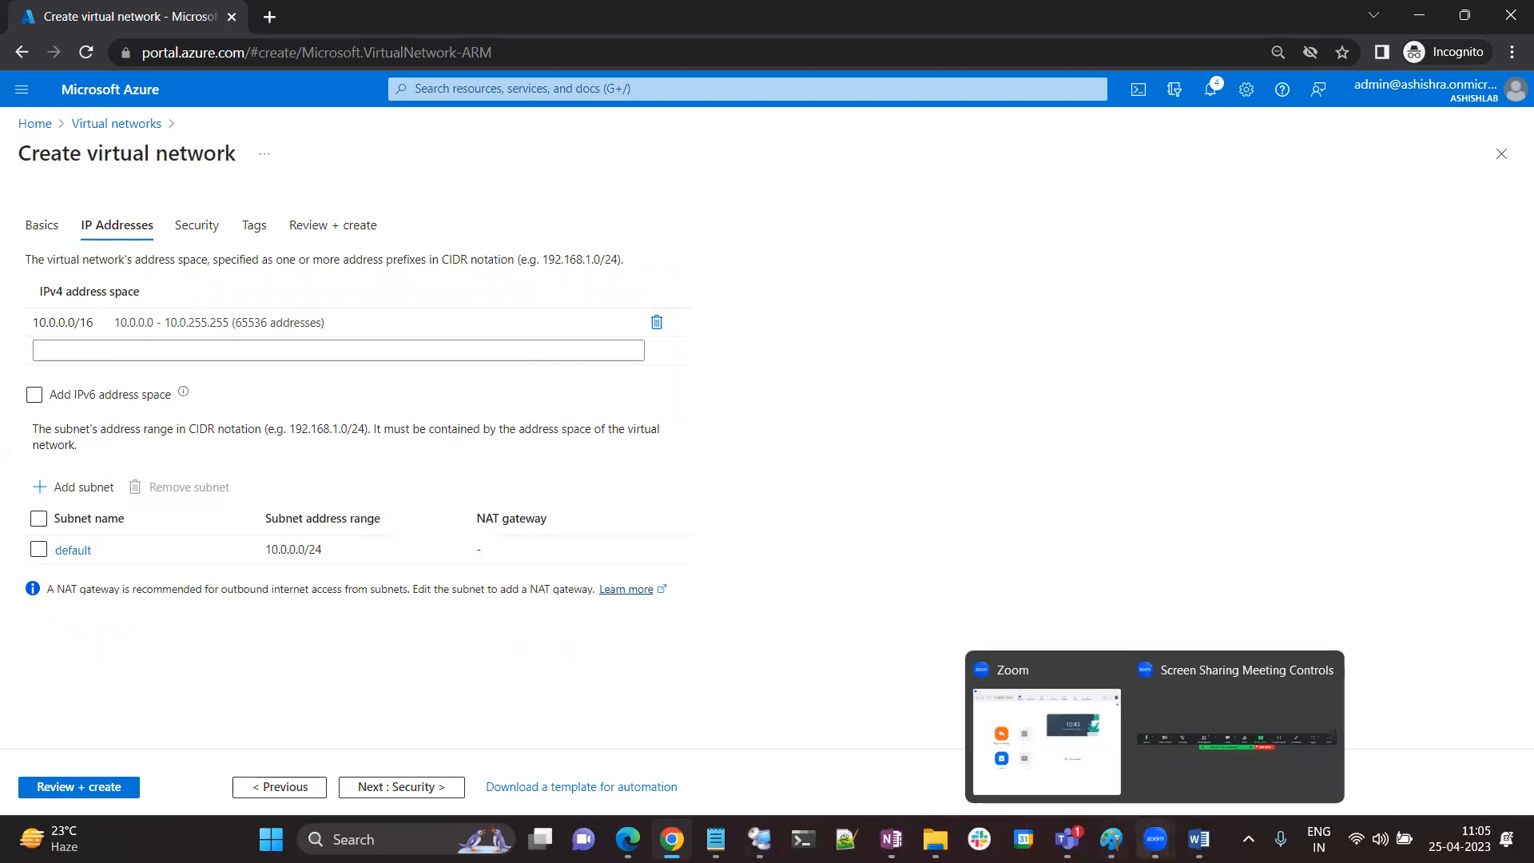
After glancing at the Paint diagram, inspect the default 10.0.0.0/24 subnet and discard the edits
click(1111, 839)
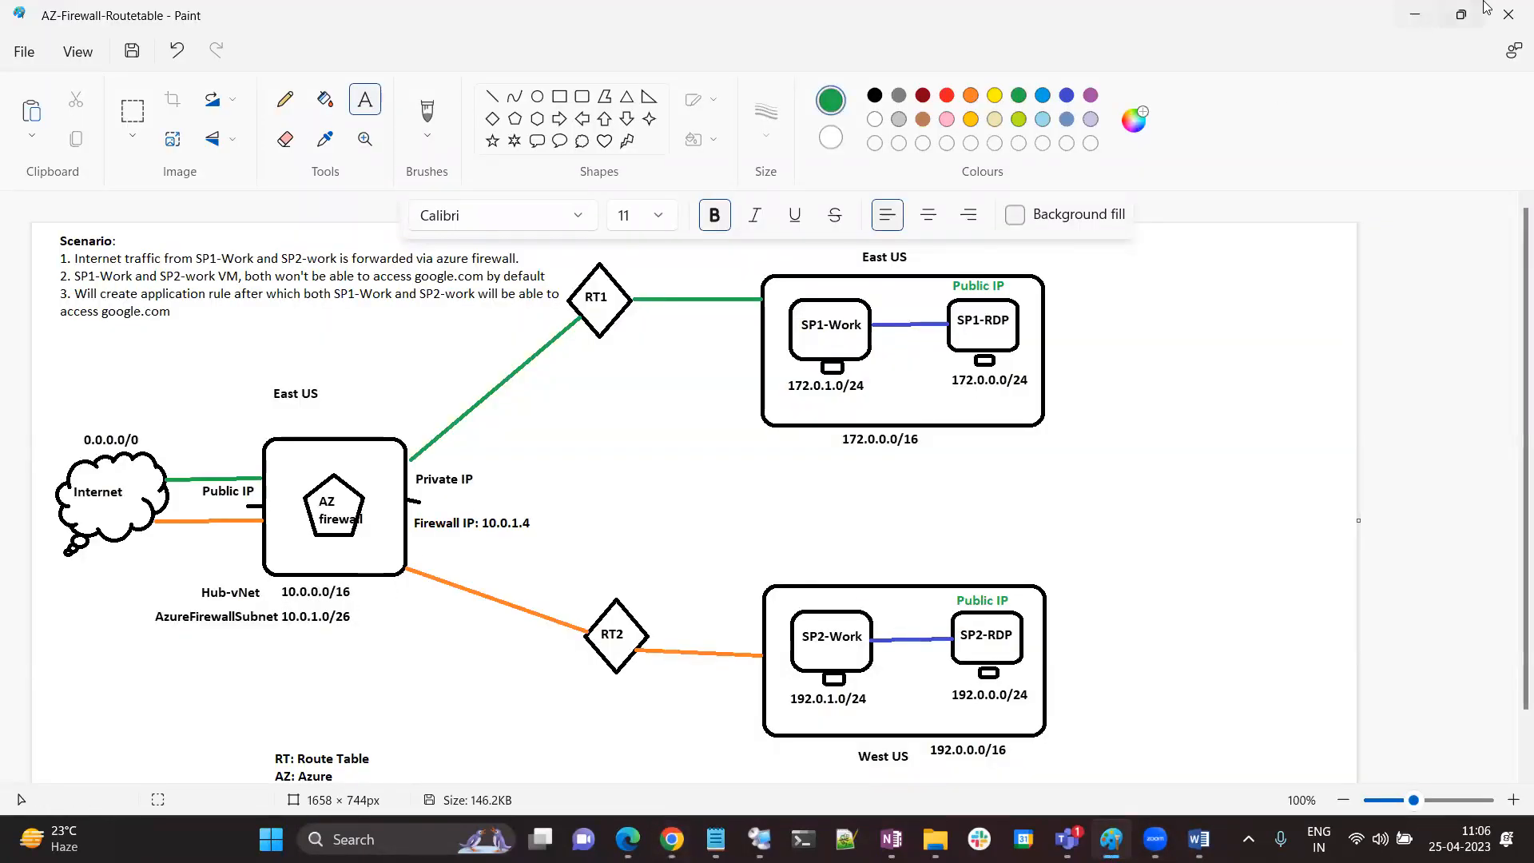
click(1415, 15)
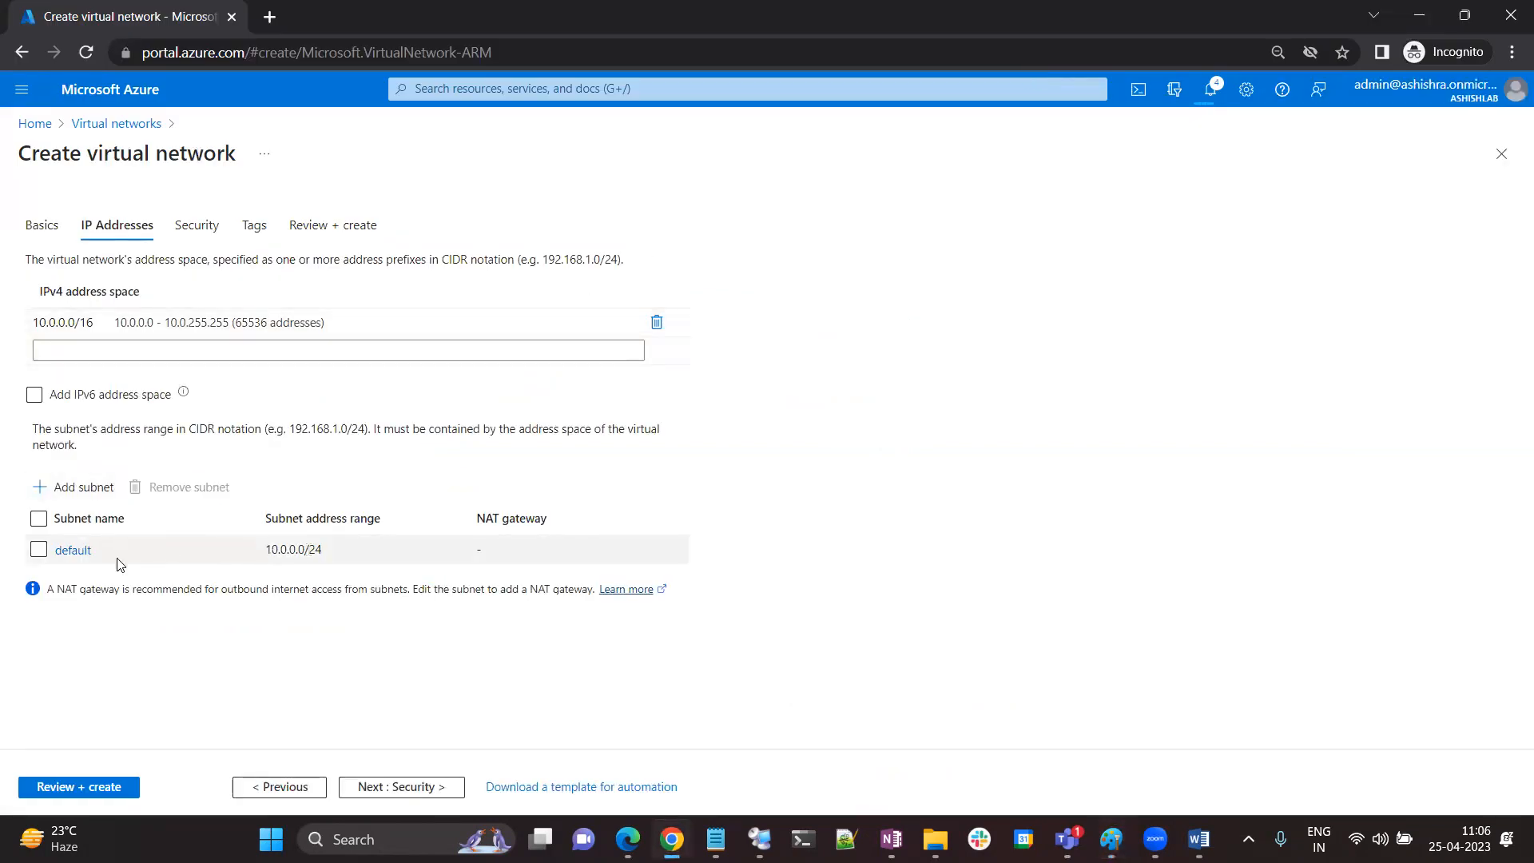
click(72, 551)
double_click(1301, 211)
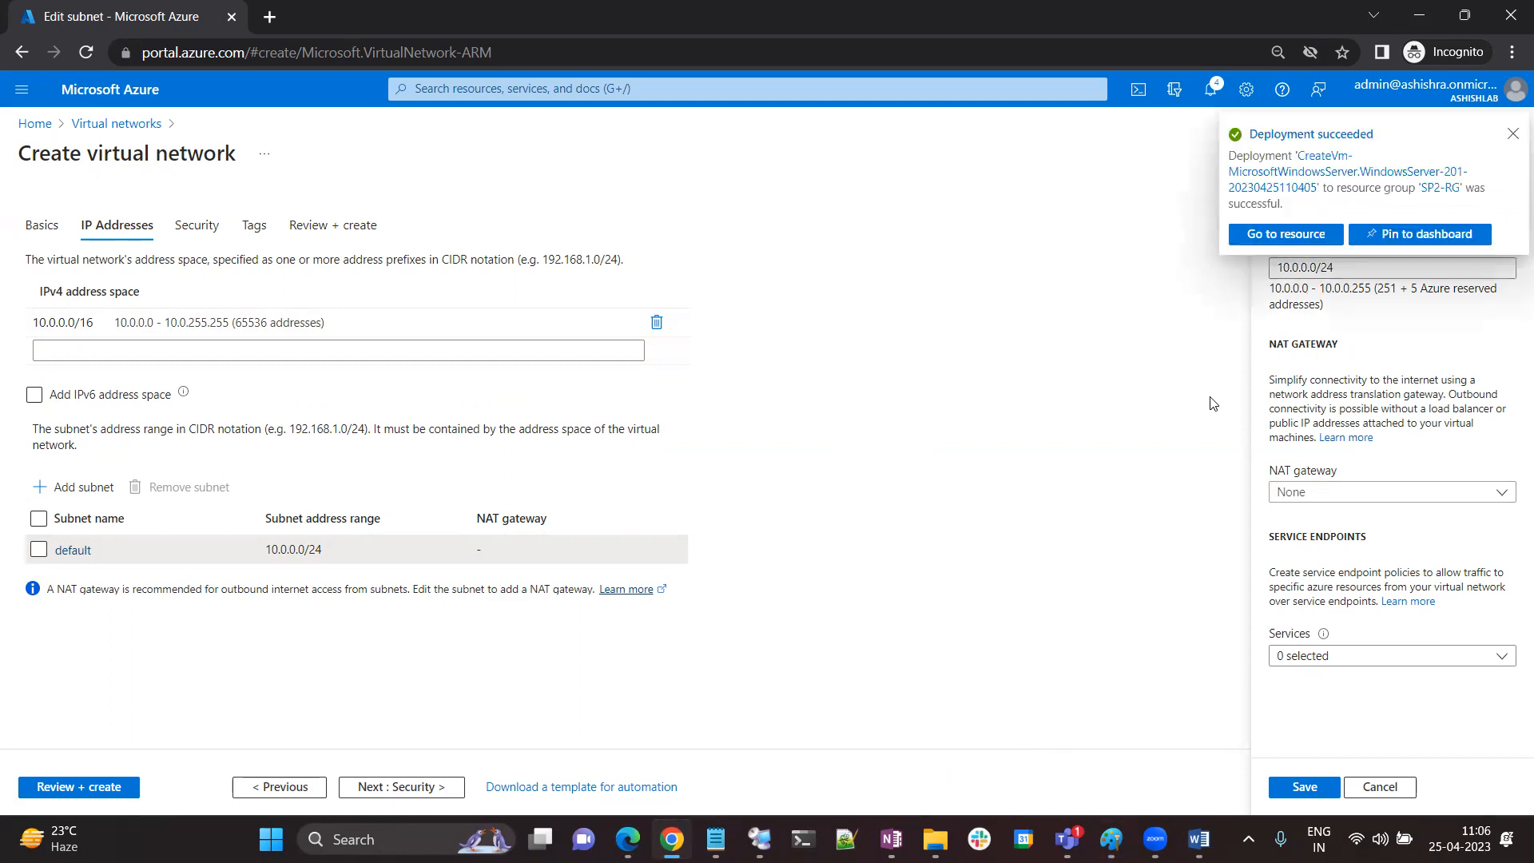
click(1339, 491)
click(1121, 440)
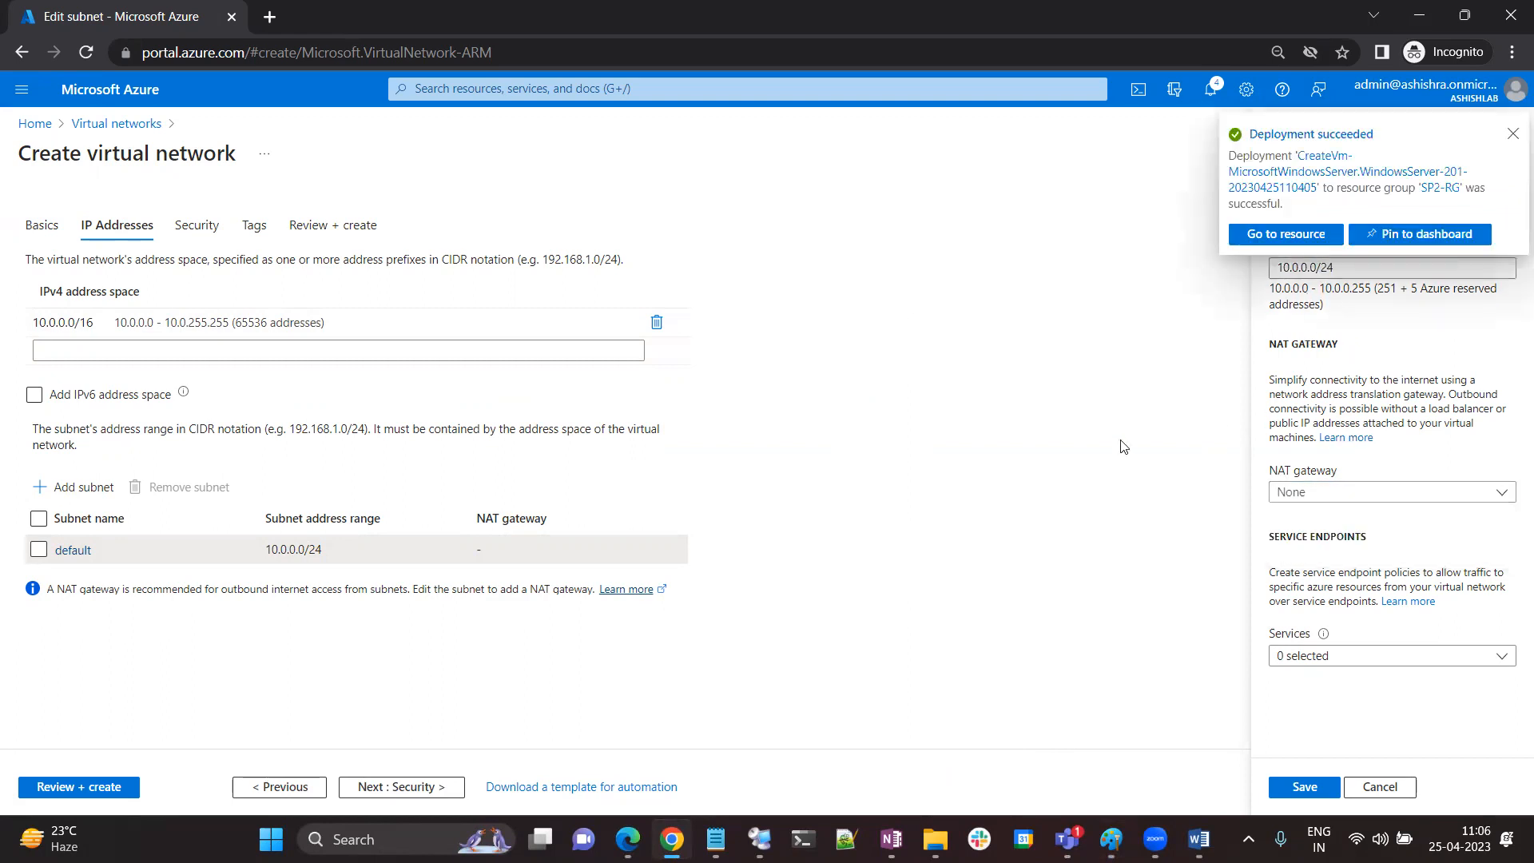
click(1381, 787)
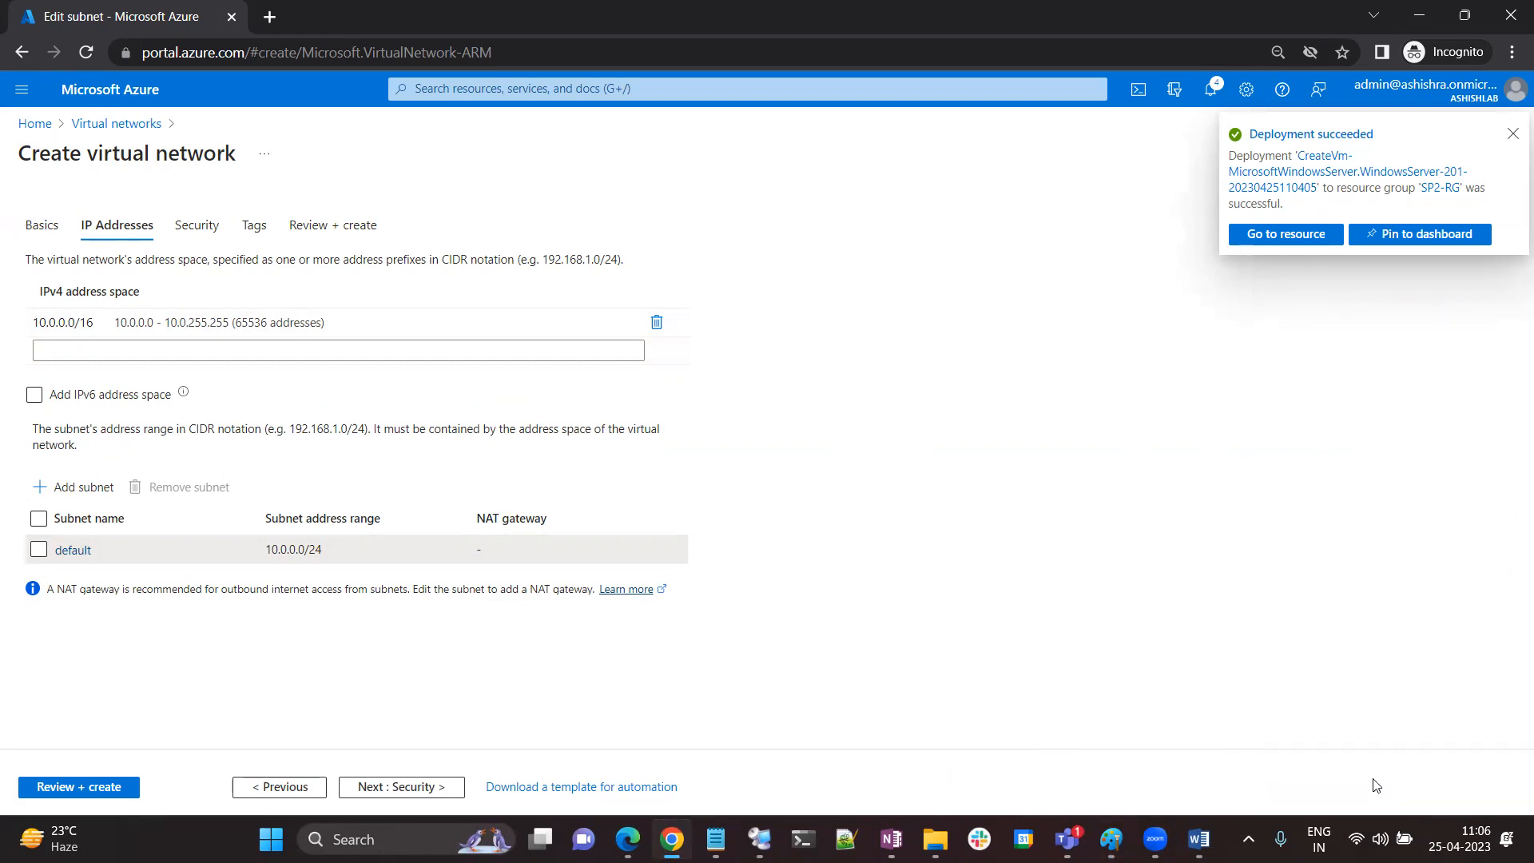
Validate and create Hub-vNet, then return home and bring up the Paint diagram
click(79, 791)
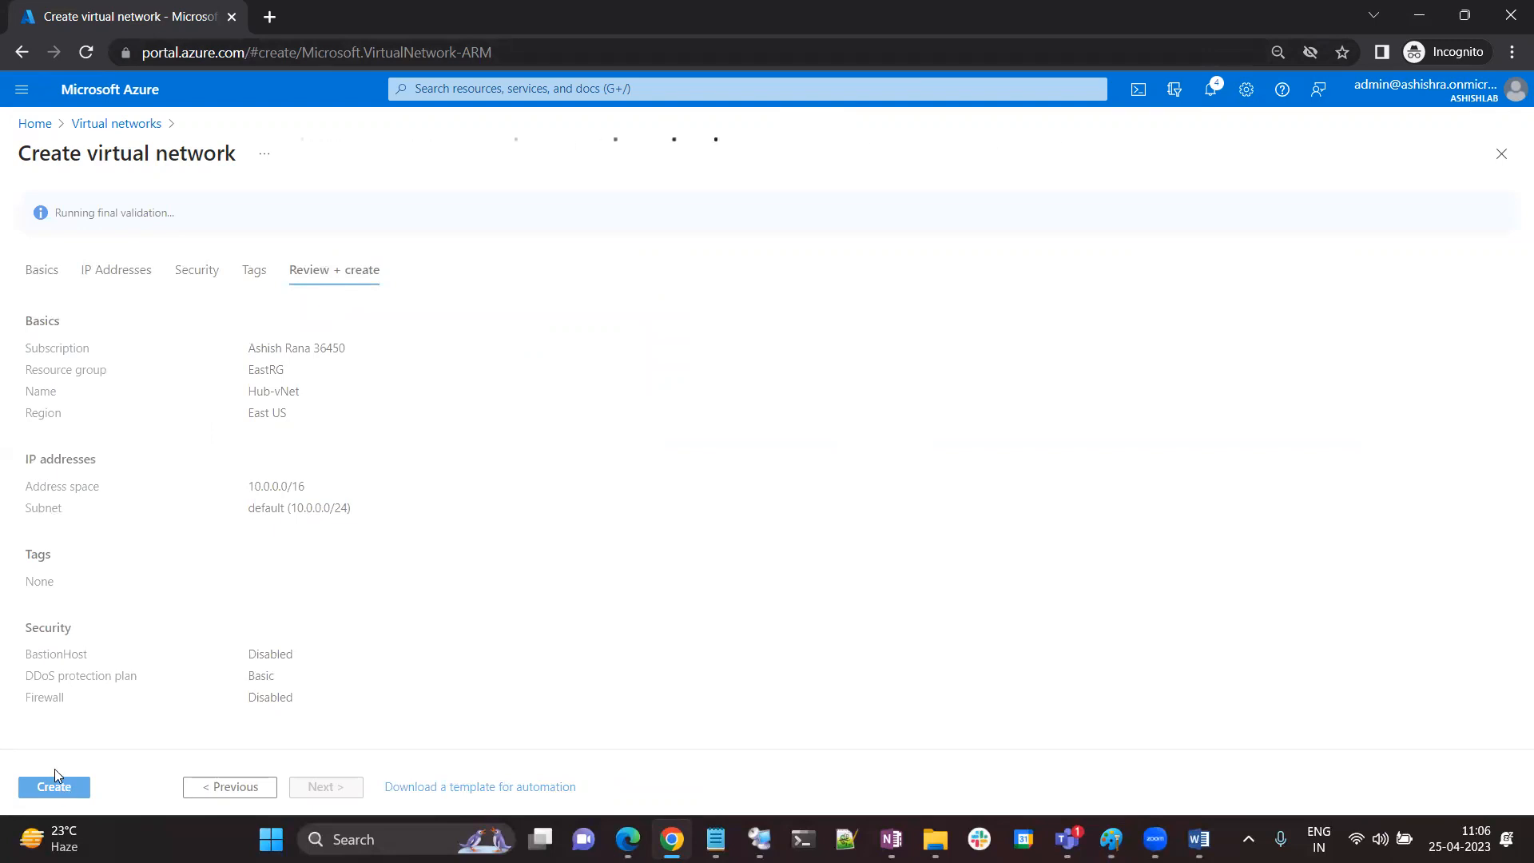
click(65, 786)
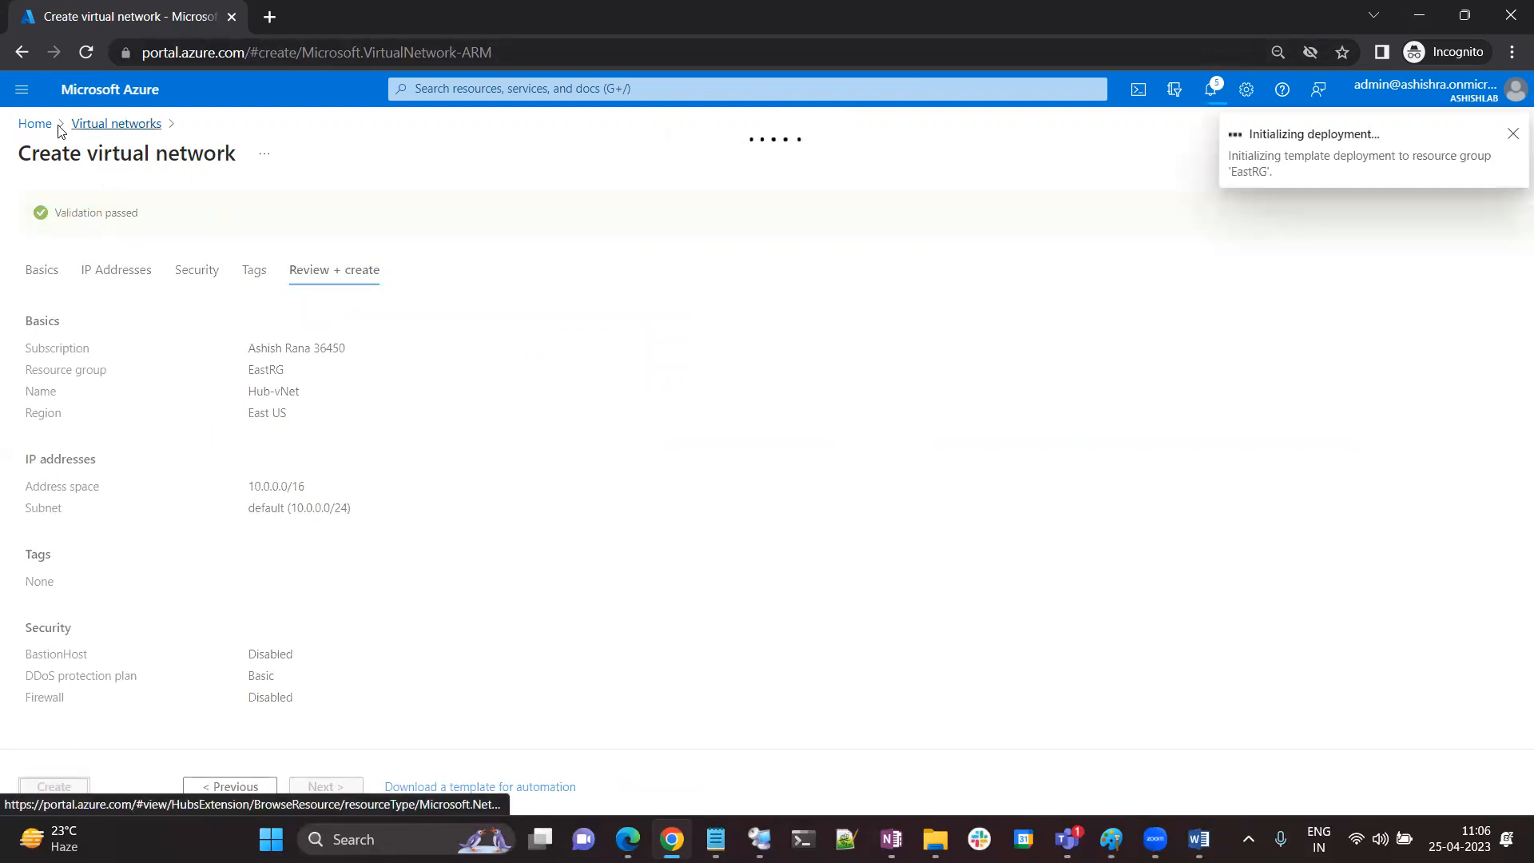
click(34, 124)
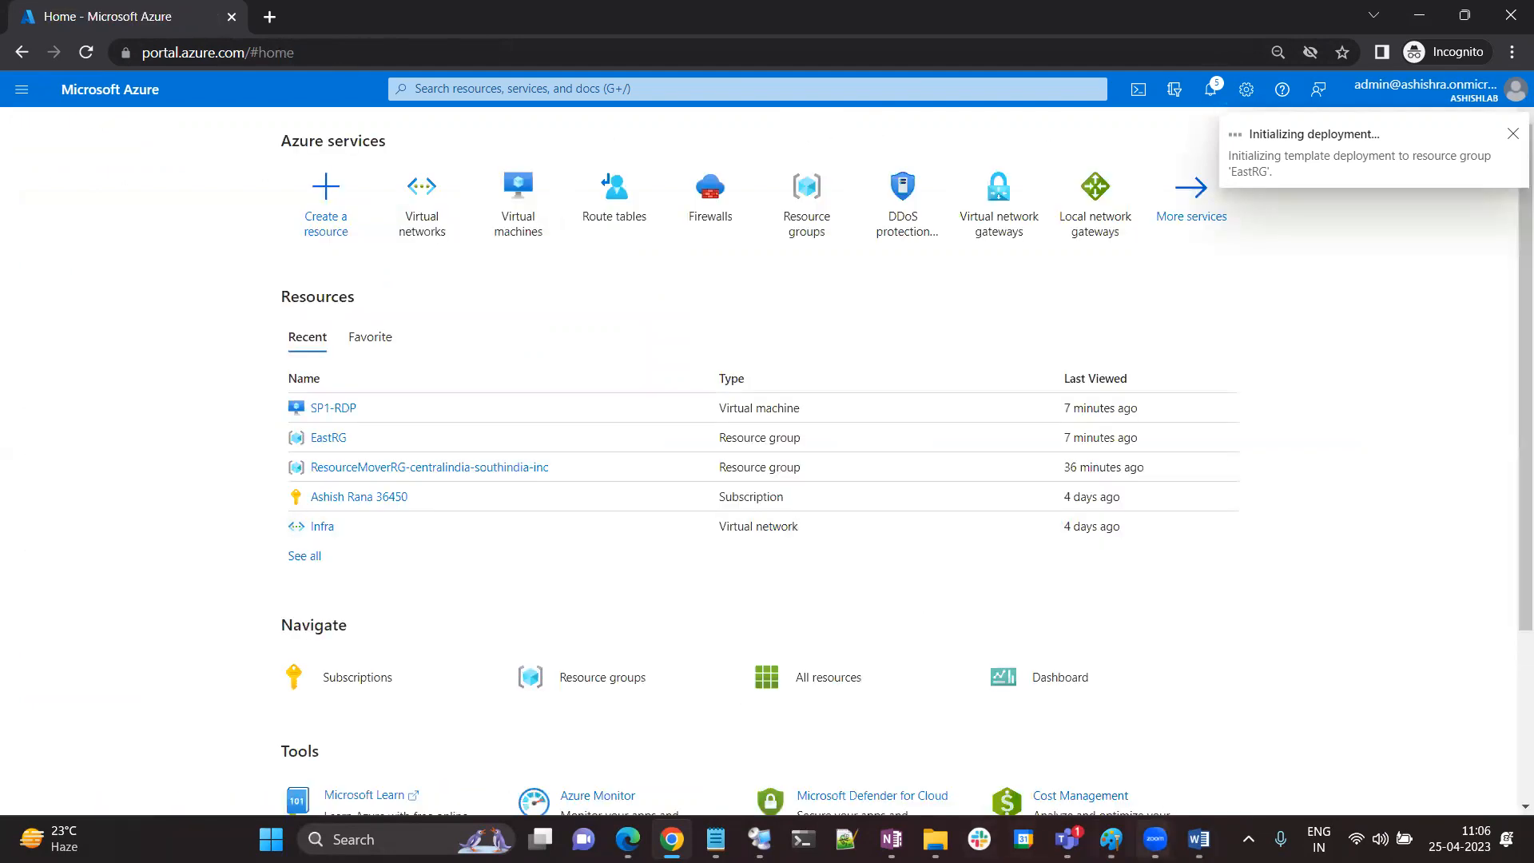
click(1112, 839)
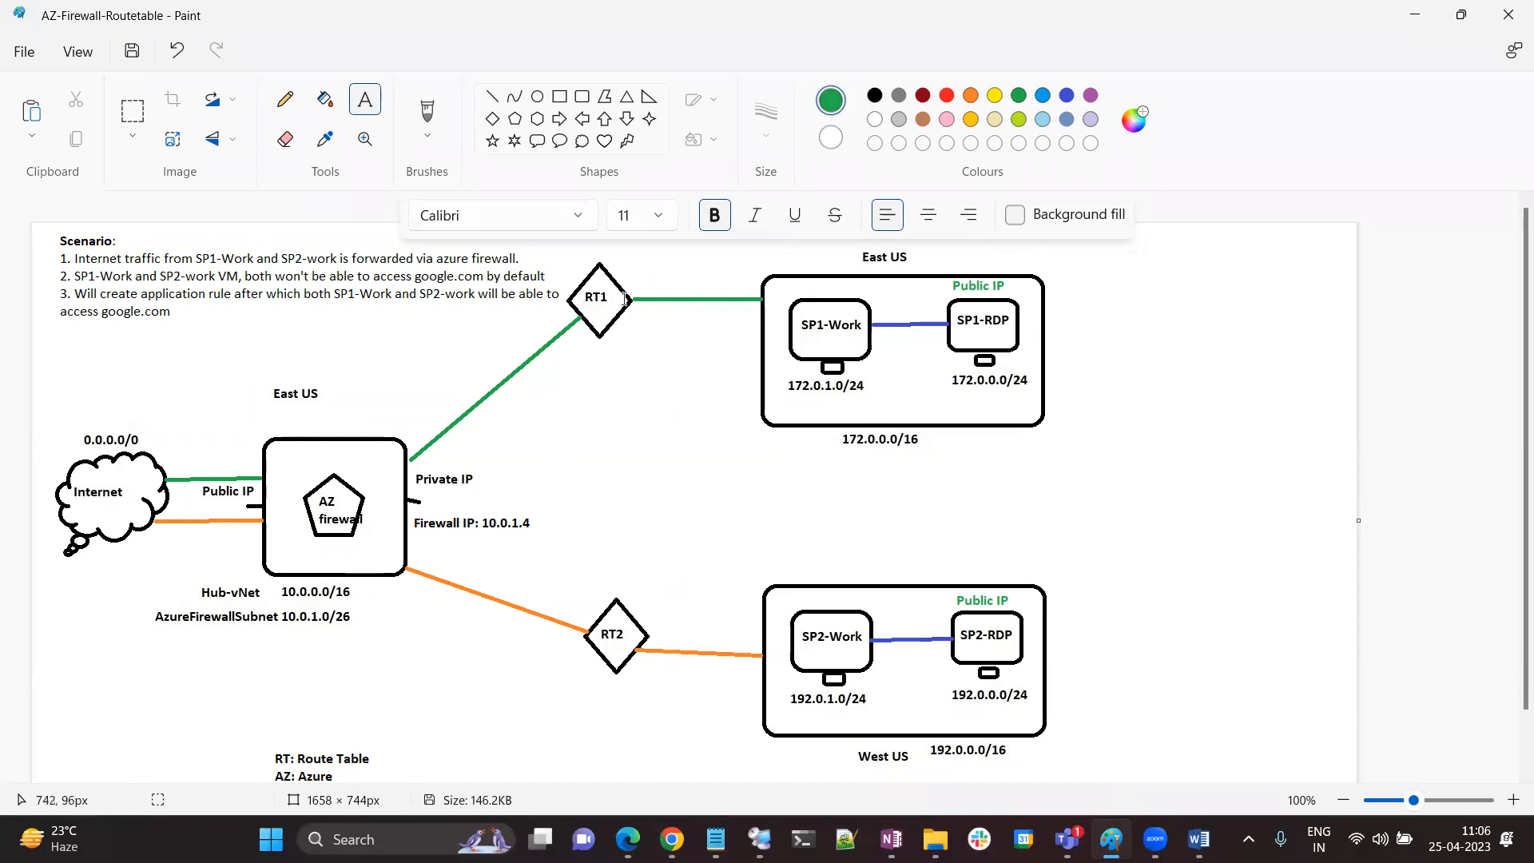
Start a new route table named RT1 in resource group EastRG, East US
click(1408, 16)
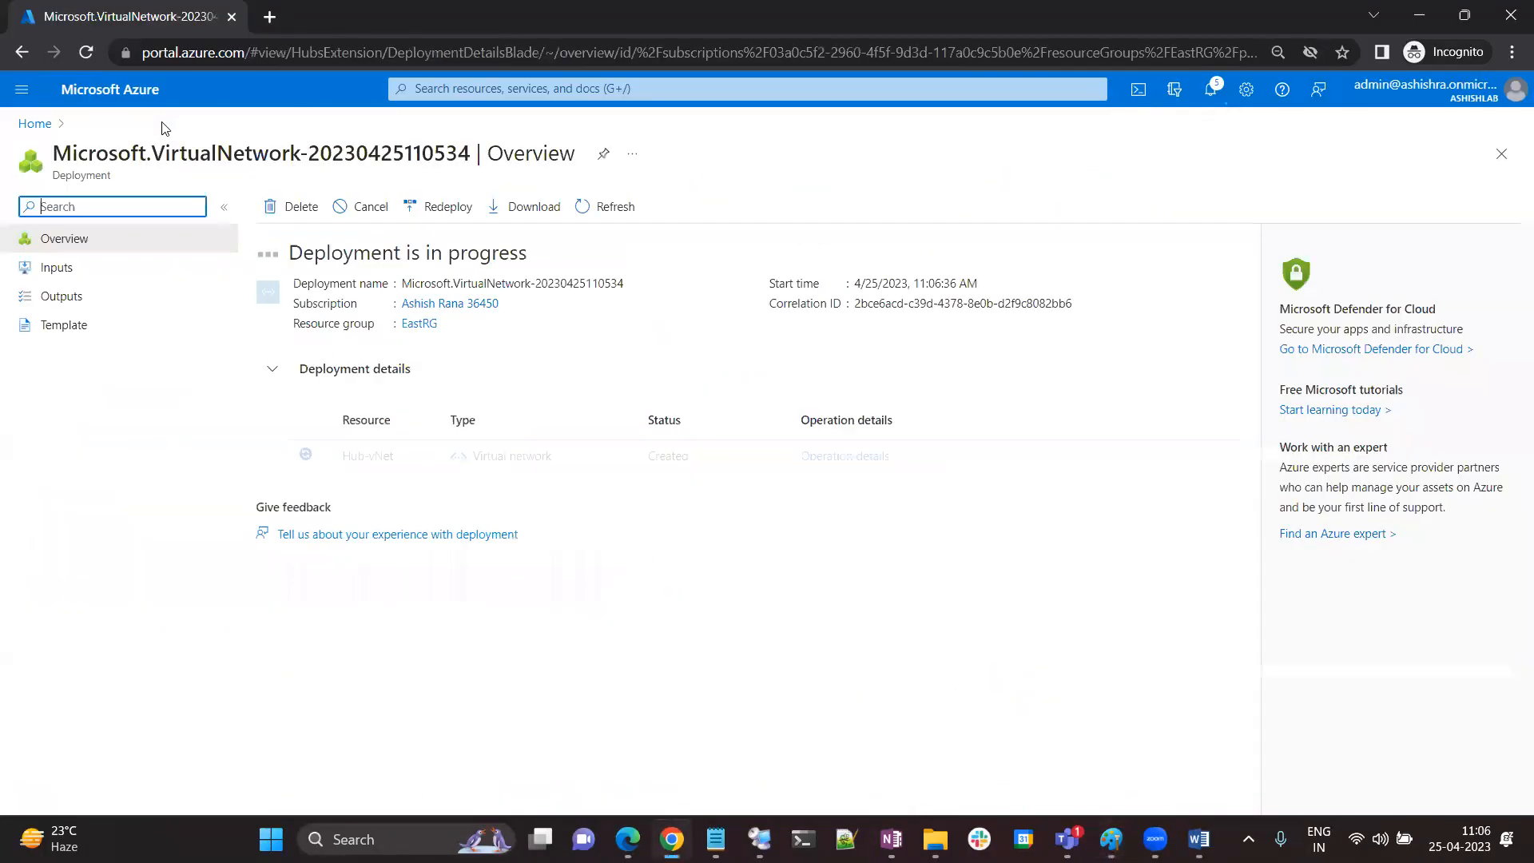
click(36, 124)
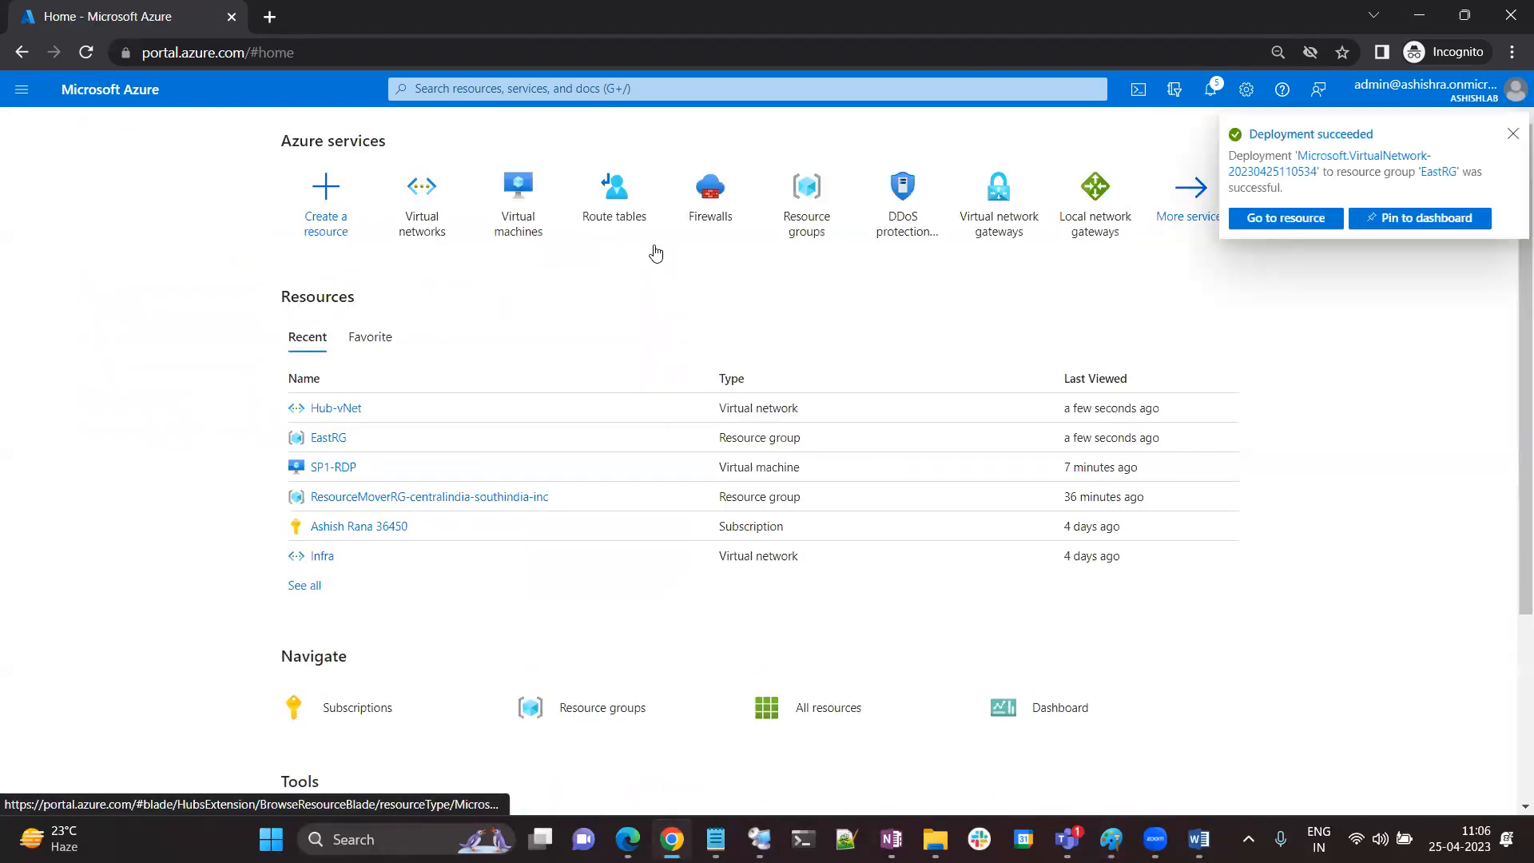
click(622, 216)
click(54, 209)
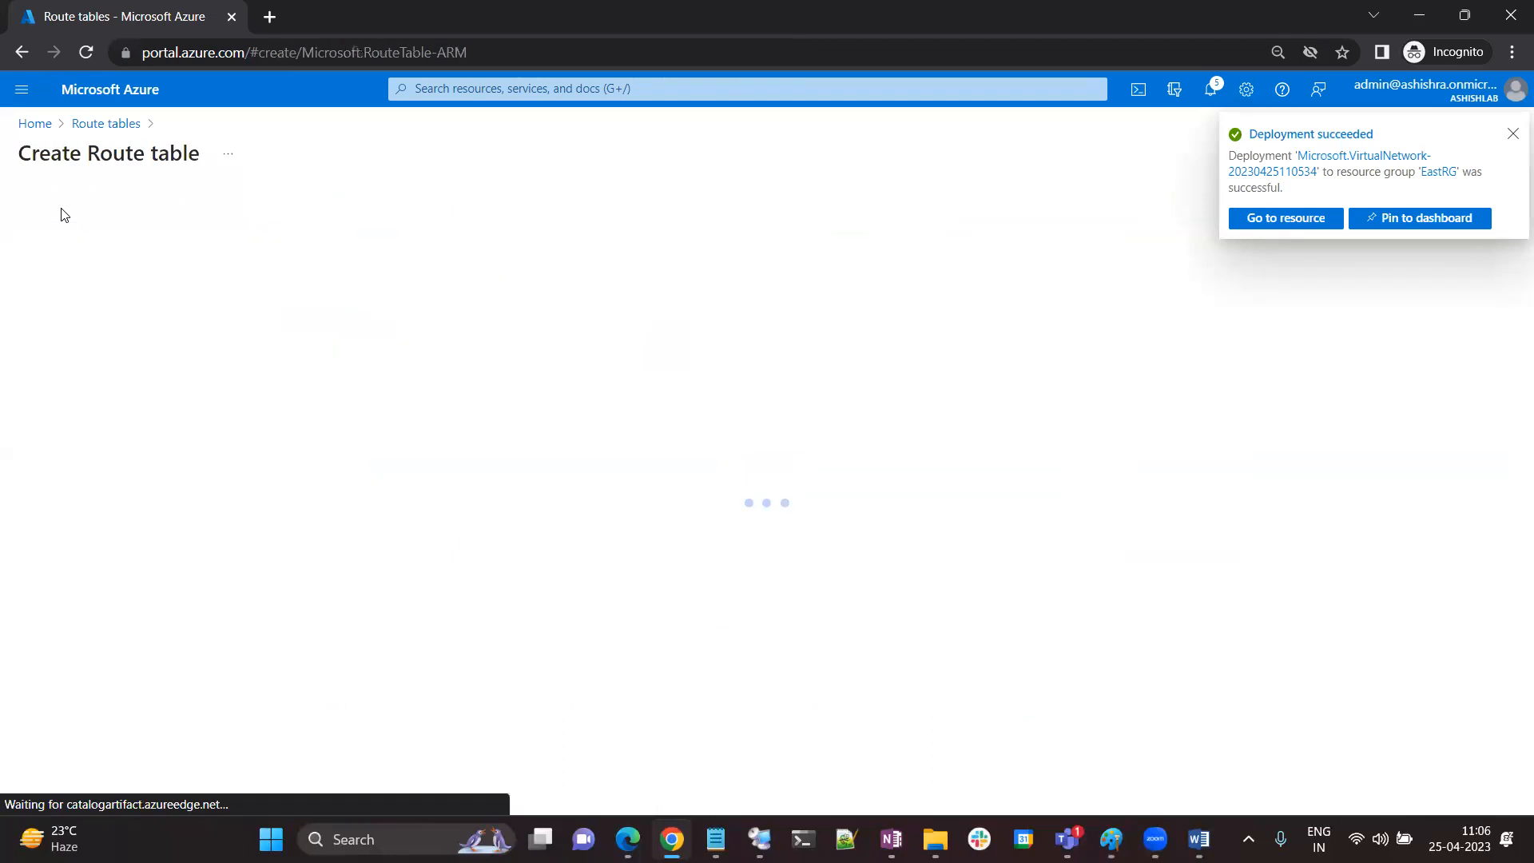
click(312, 375)
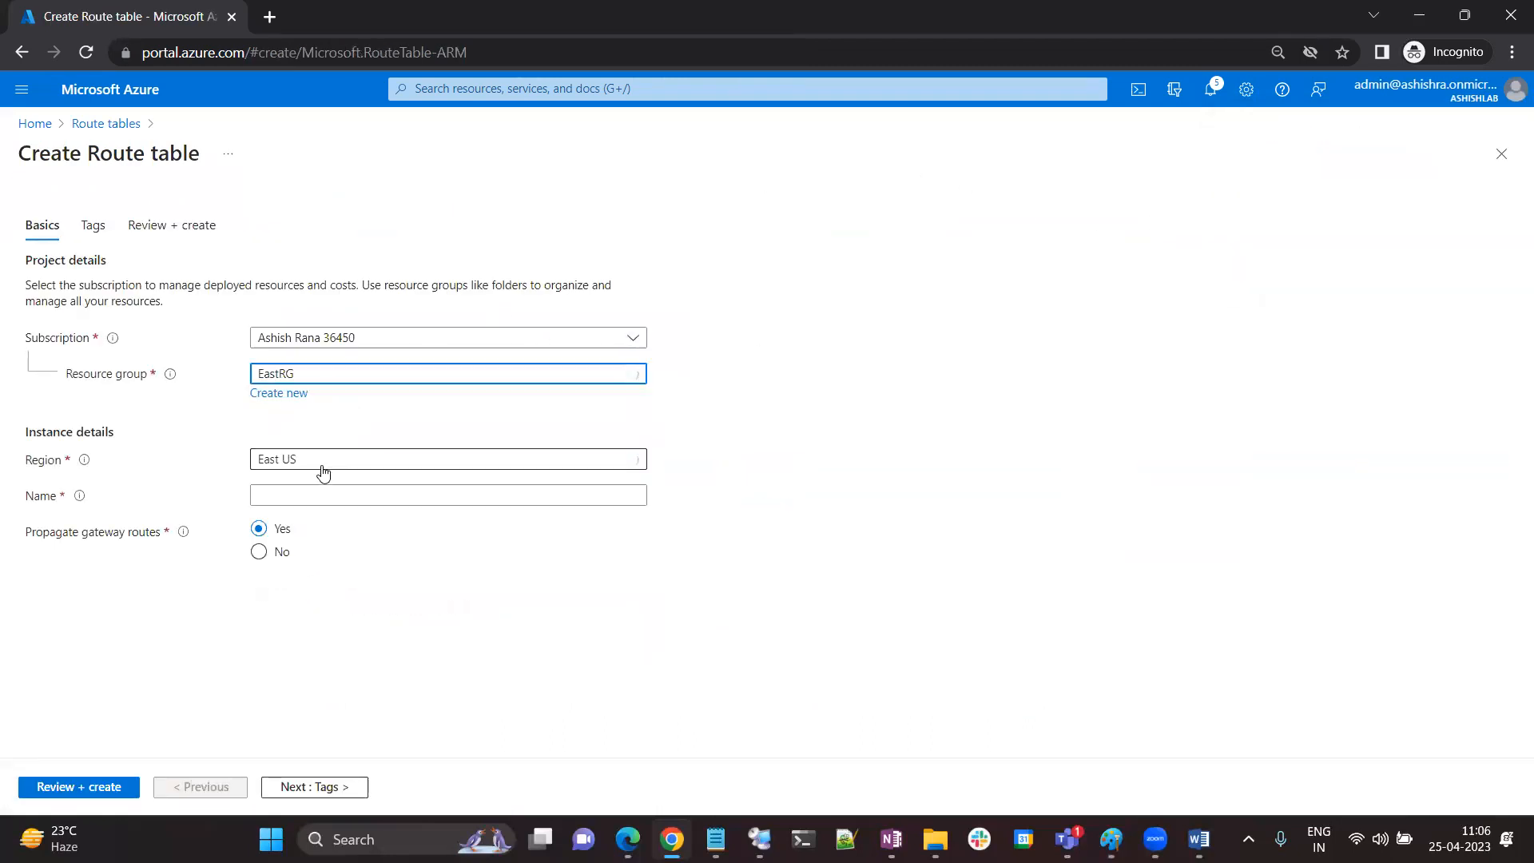
click(275, 502)
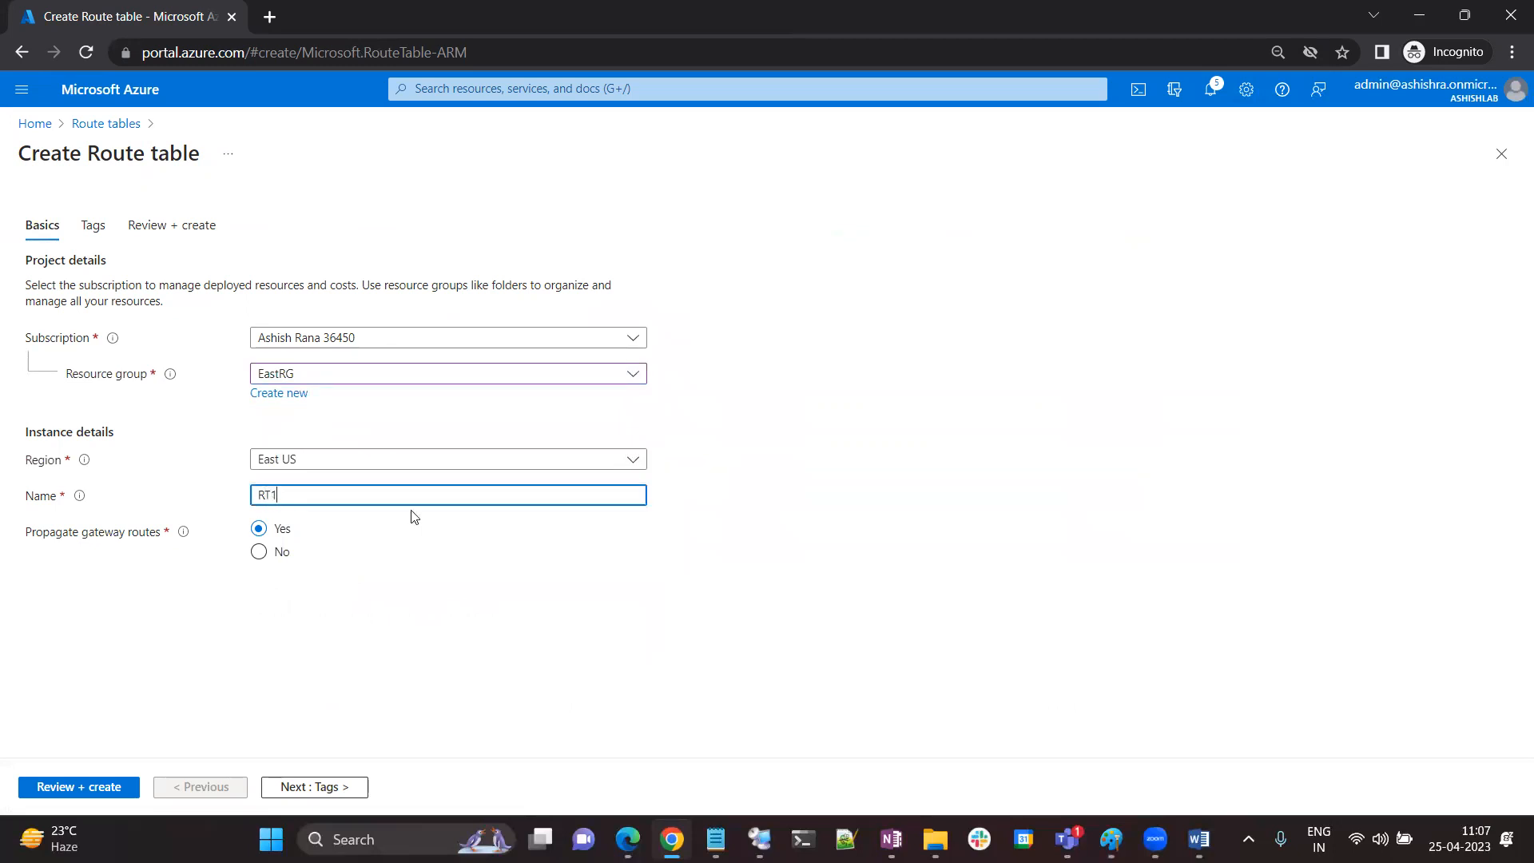
Validate and create RT1, then begin another route table from the Route tables list
click(93, 786)
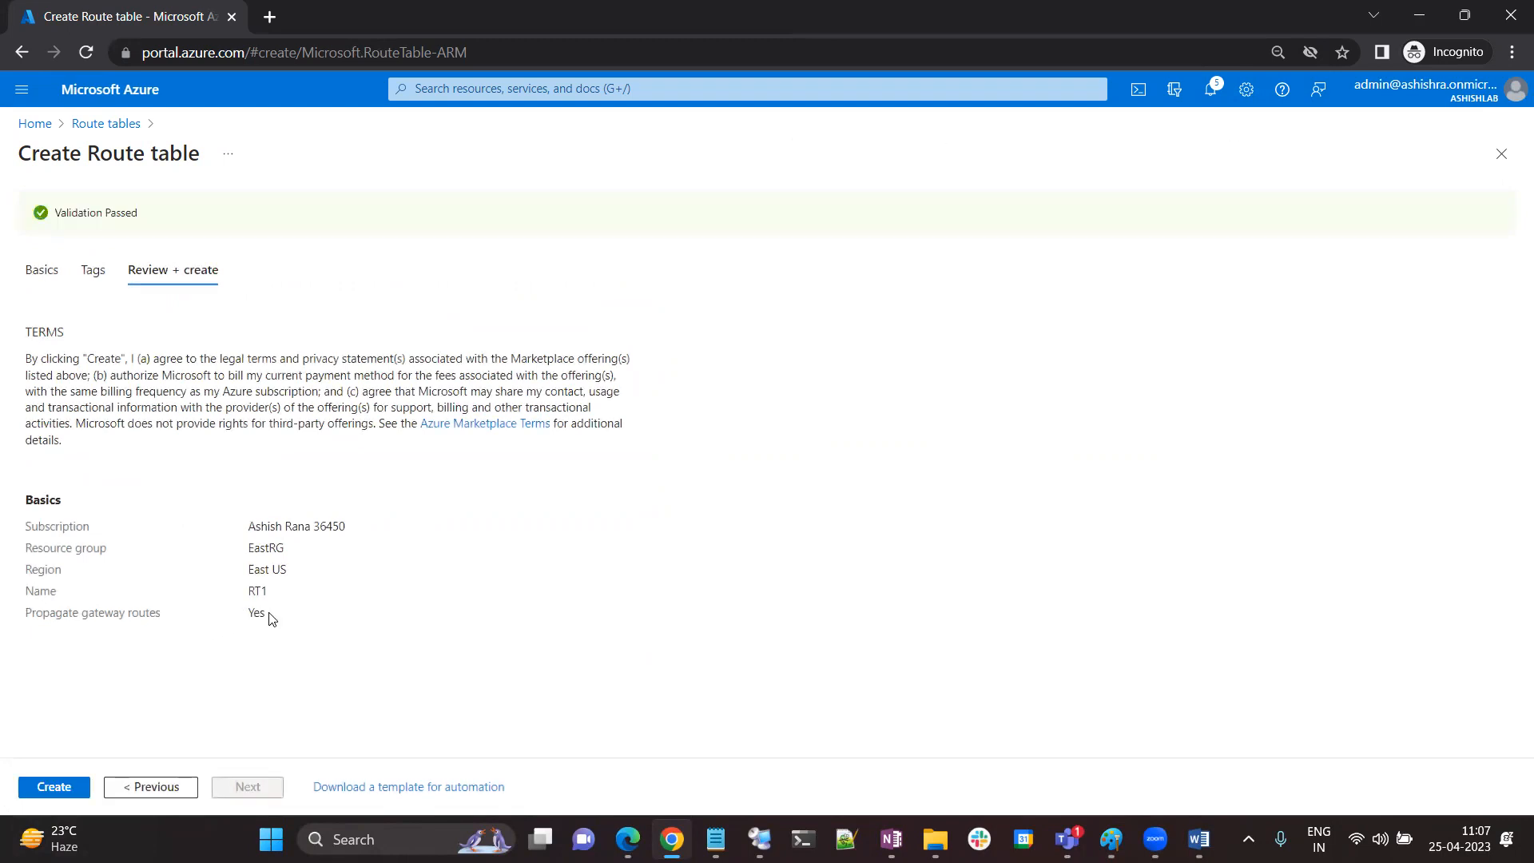
click(53, 786)
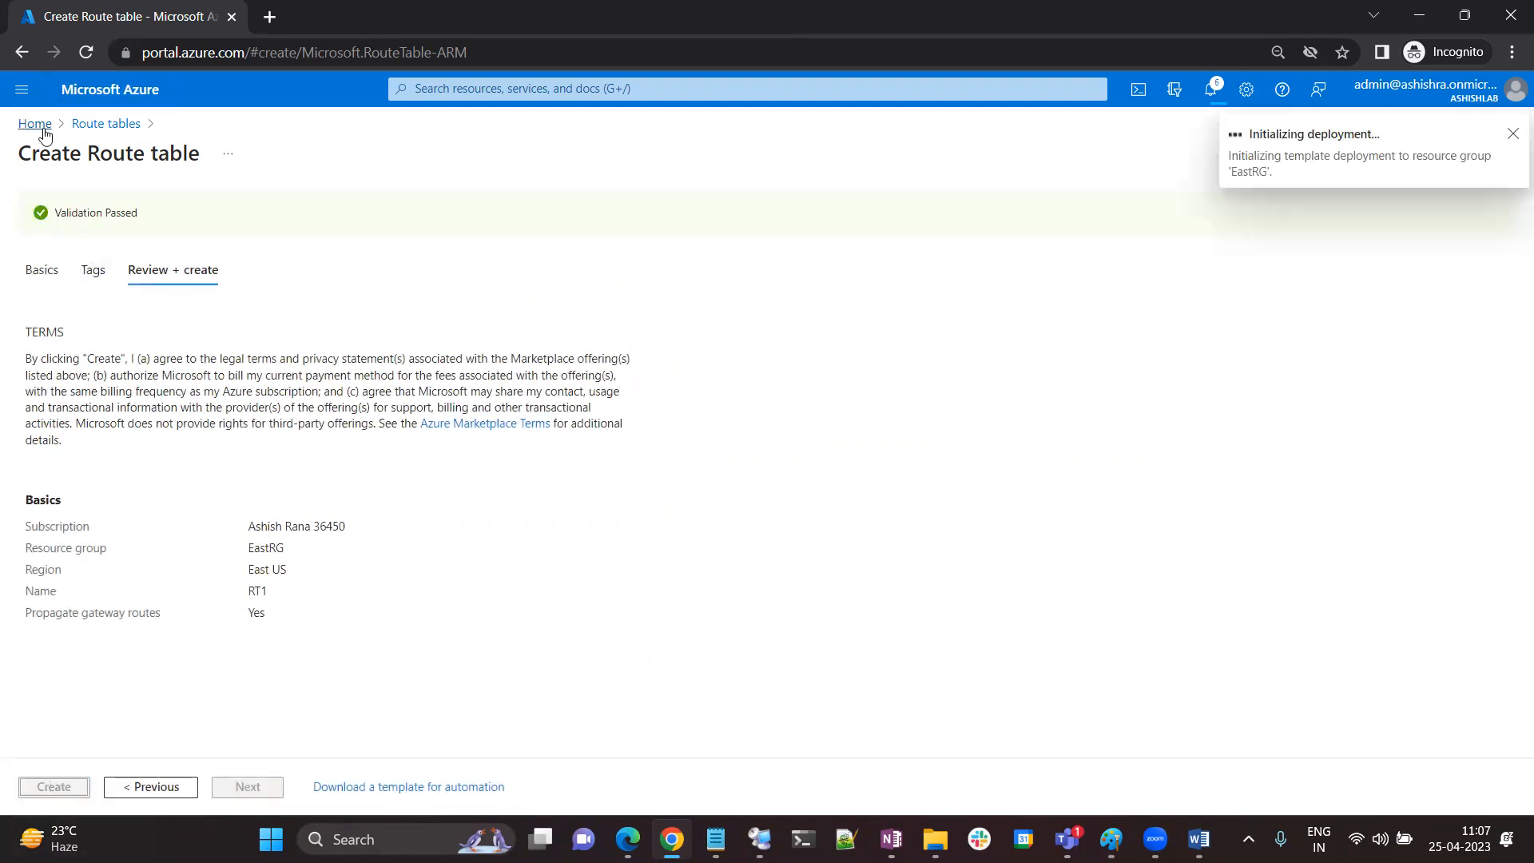
click(104, 126)
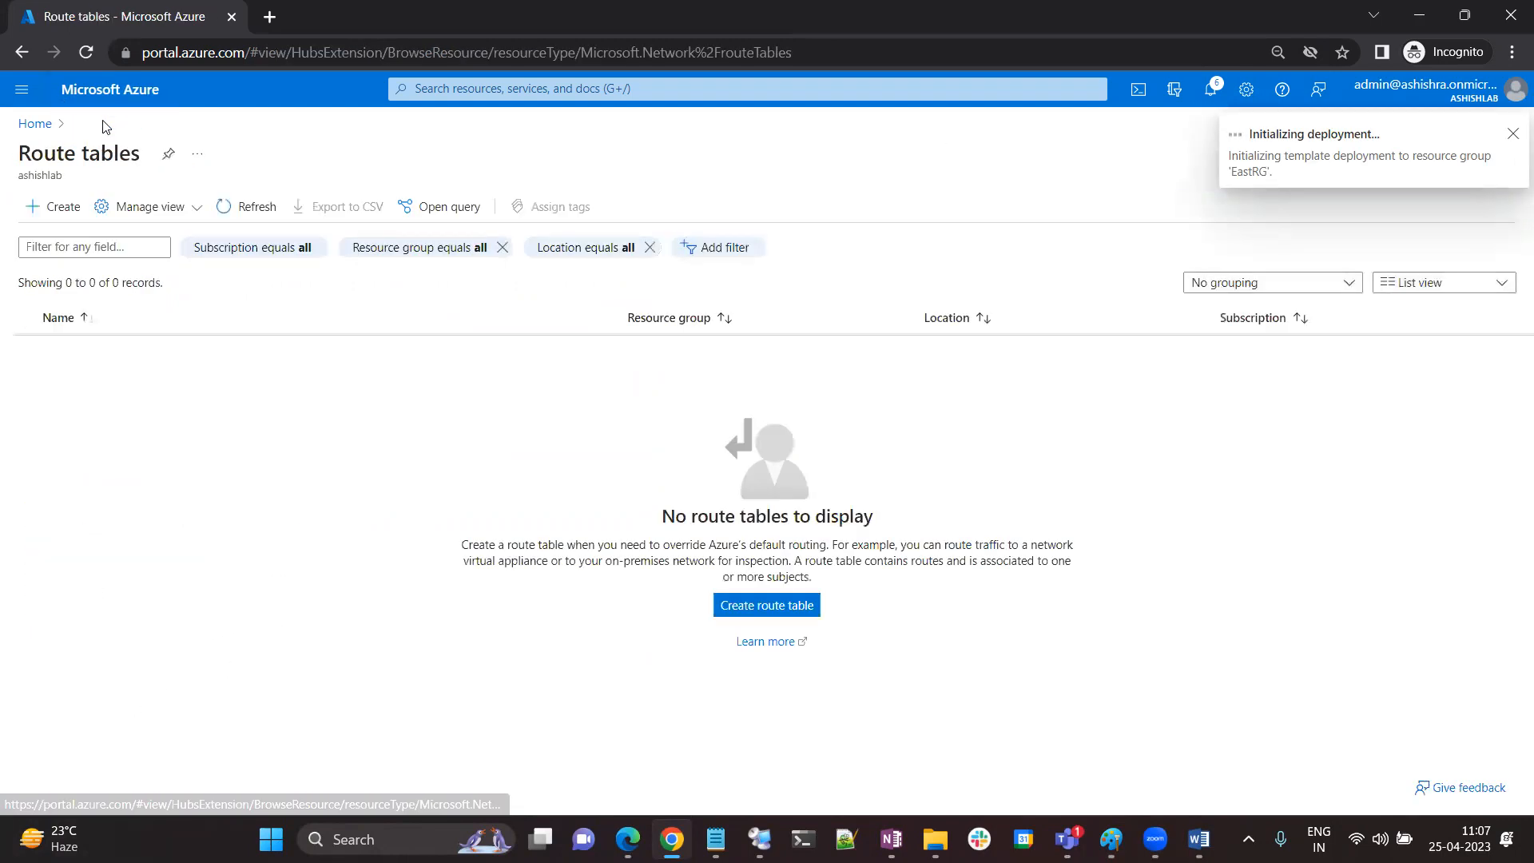
click(58, 207)
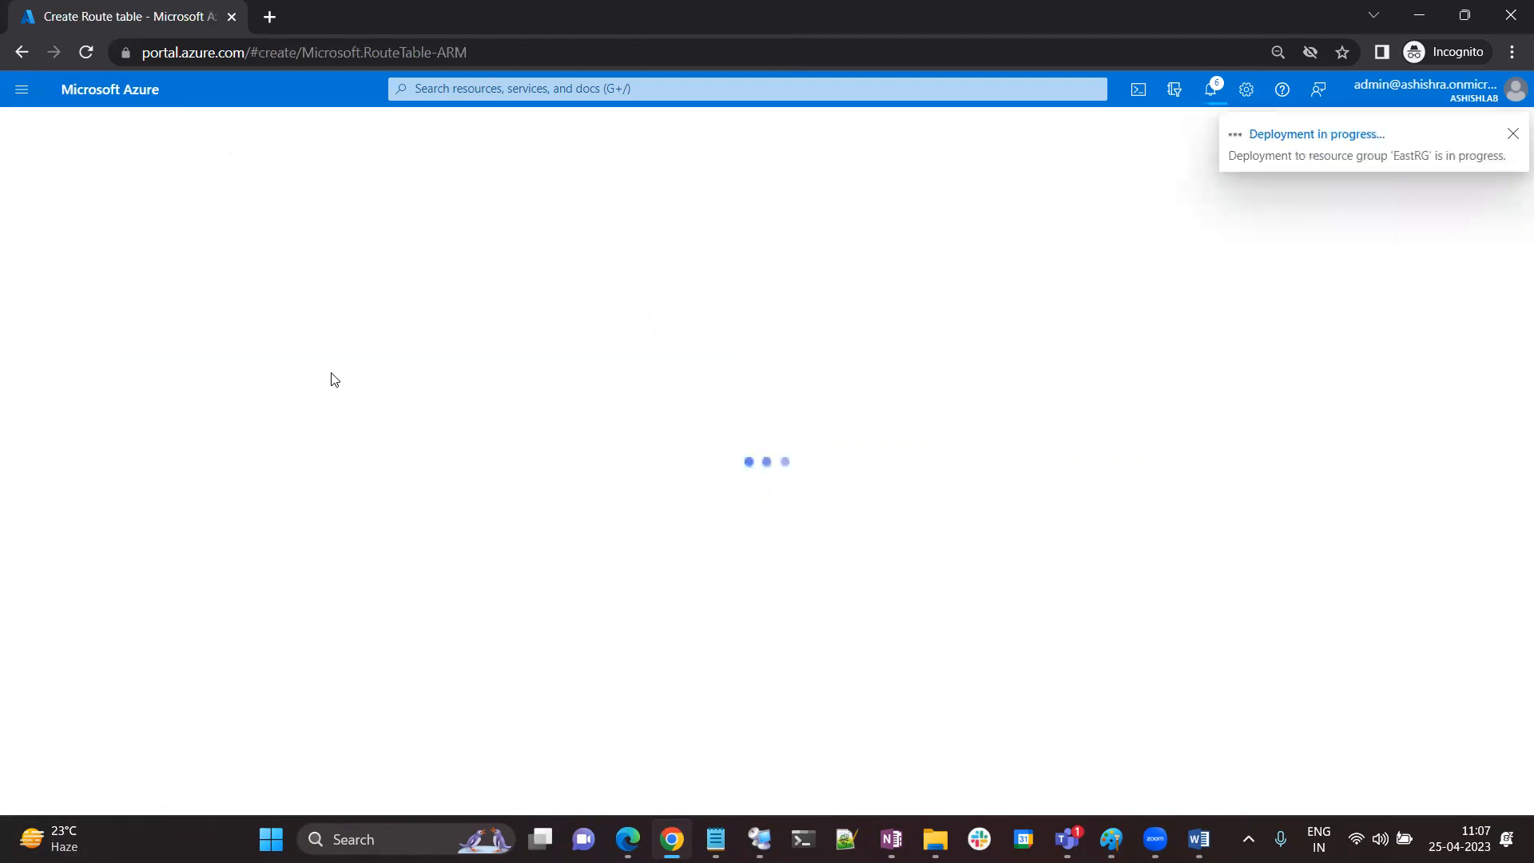
Start a new route table in resource group SP2-RG with region West US
click(35, 123)
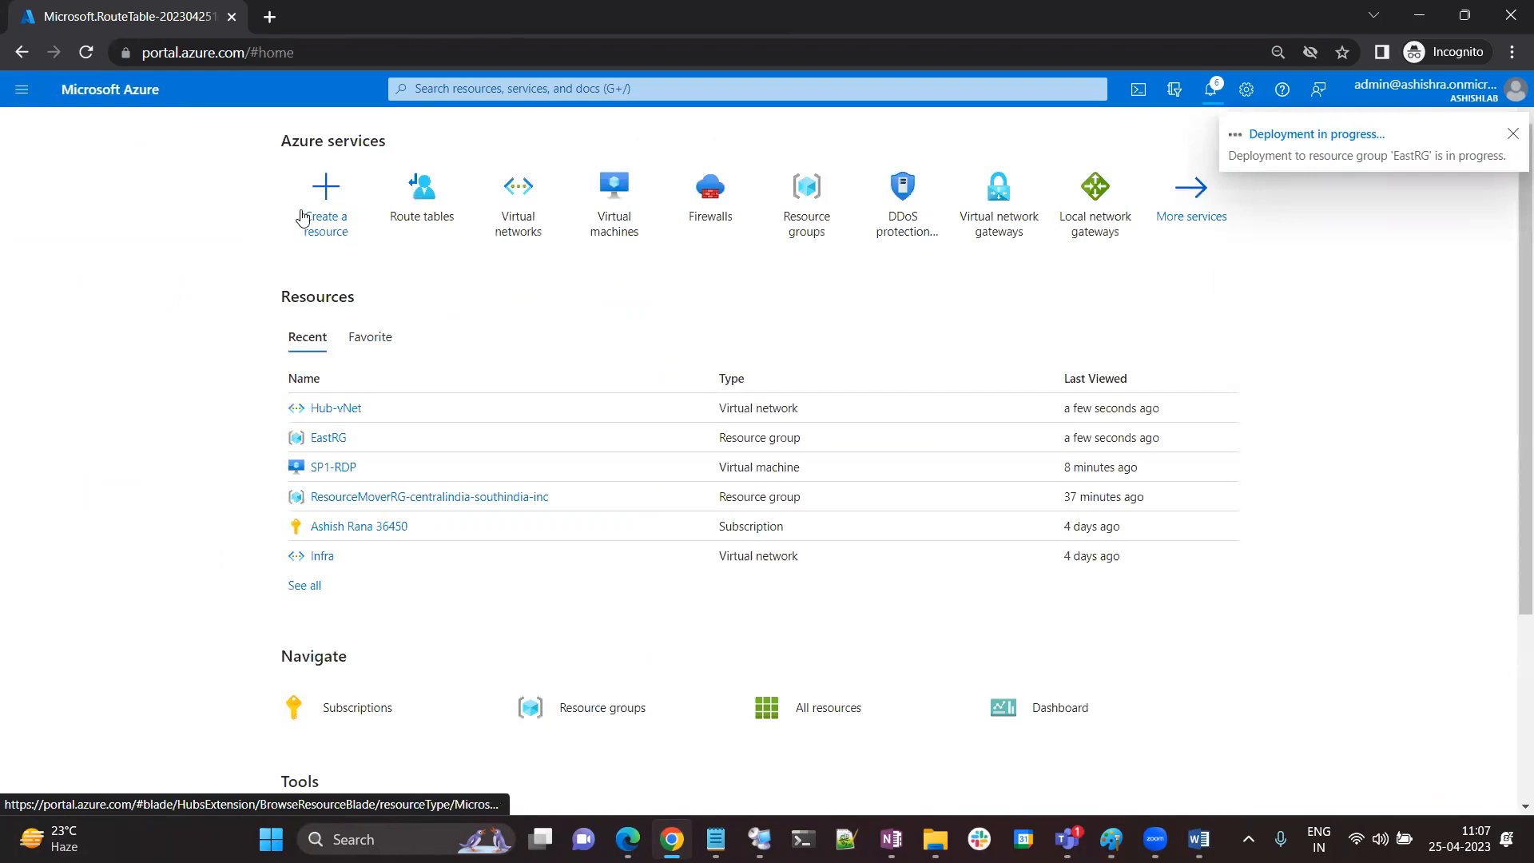
click(453, 213)
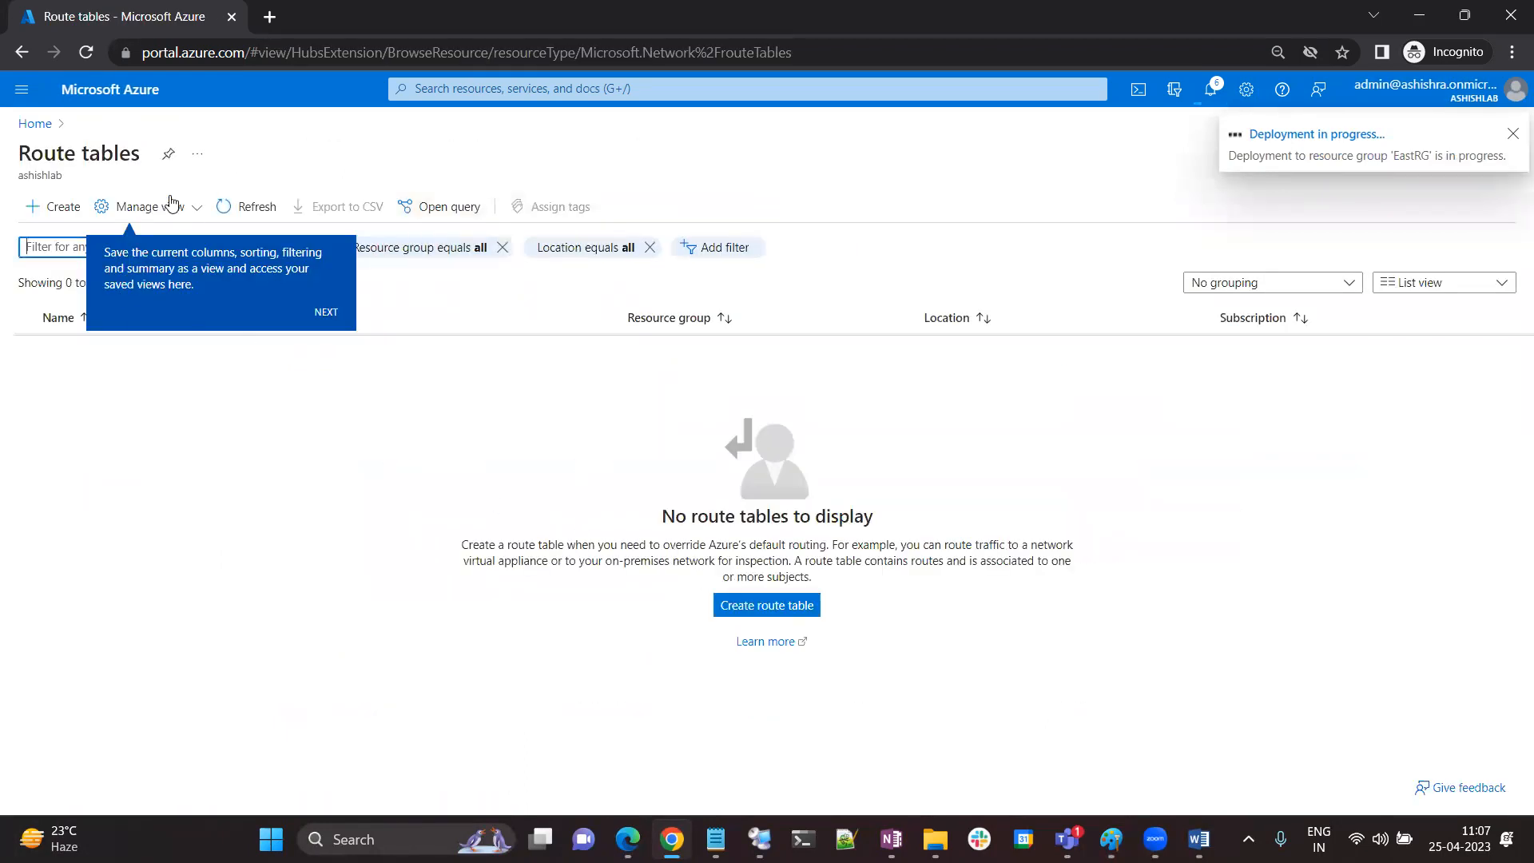
click(58, 206)
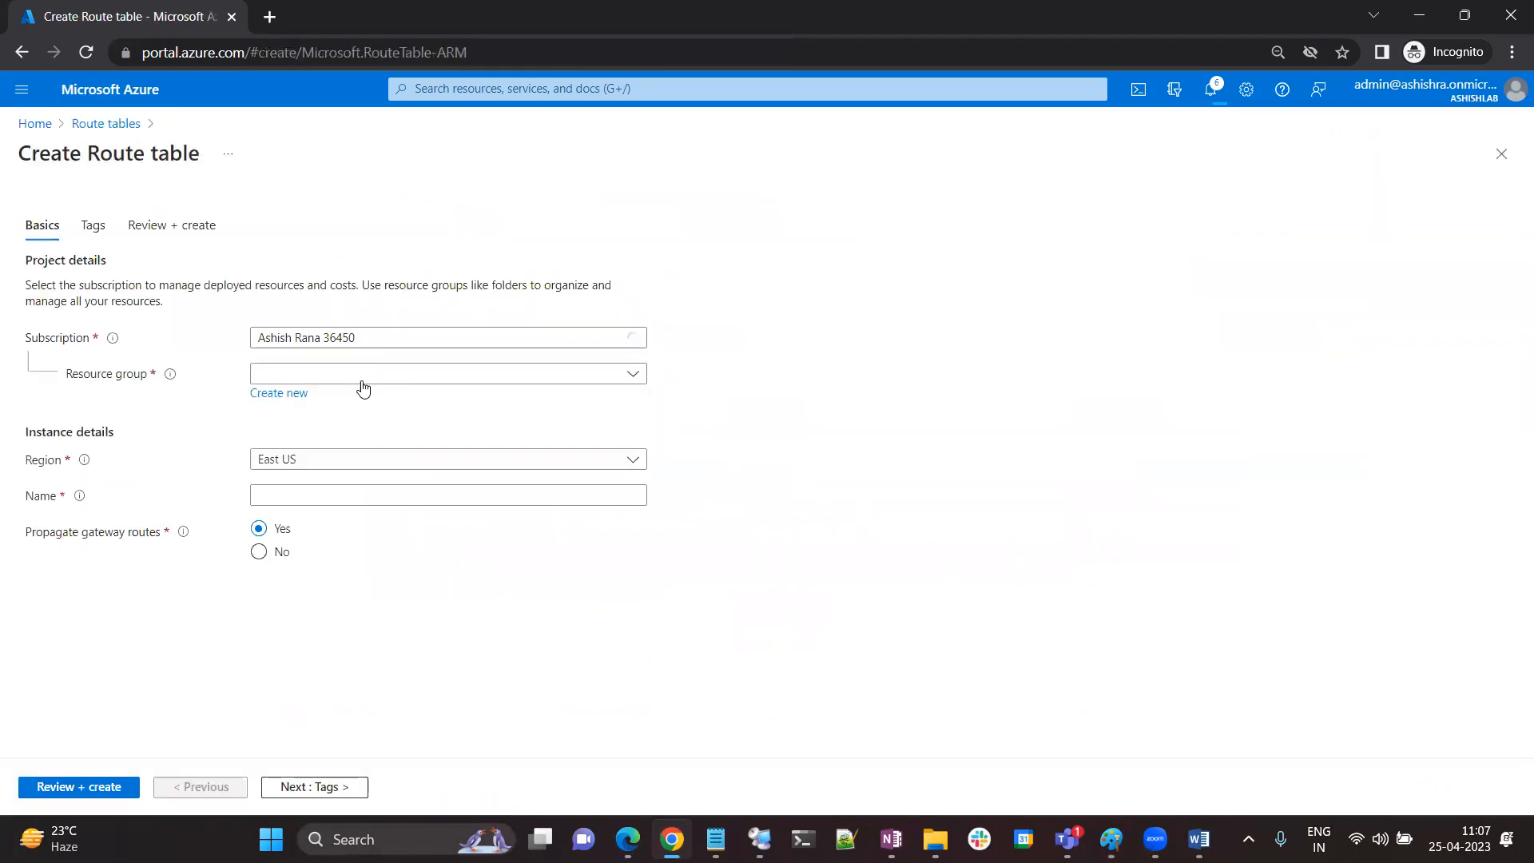
click(318, 376)
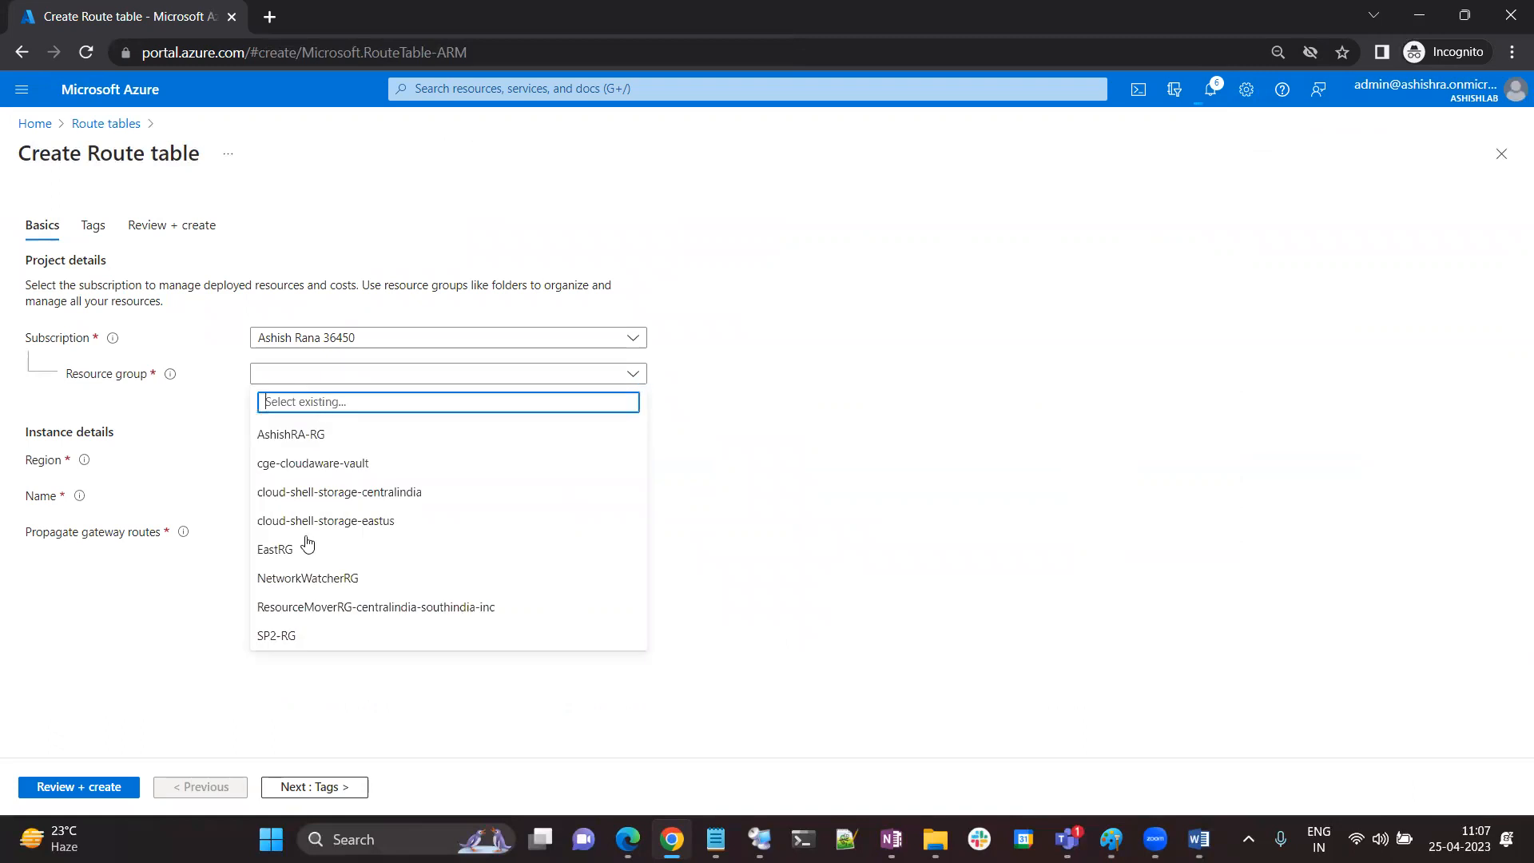
click(277, 636)
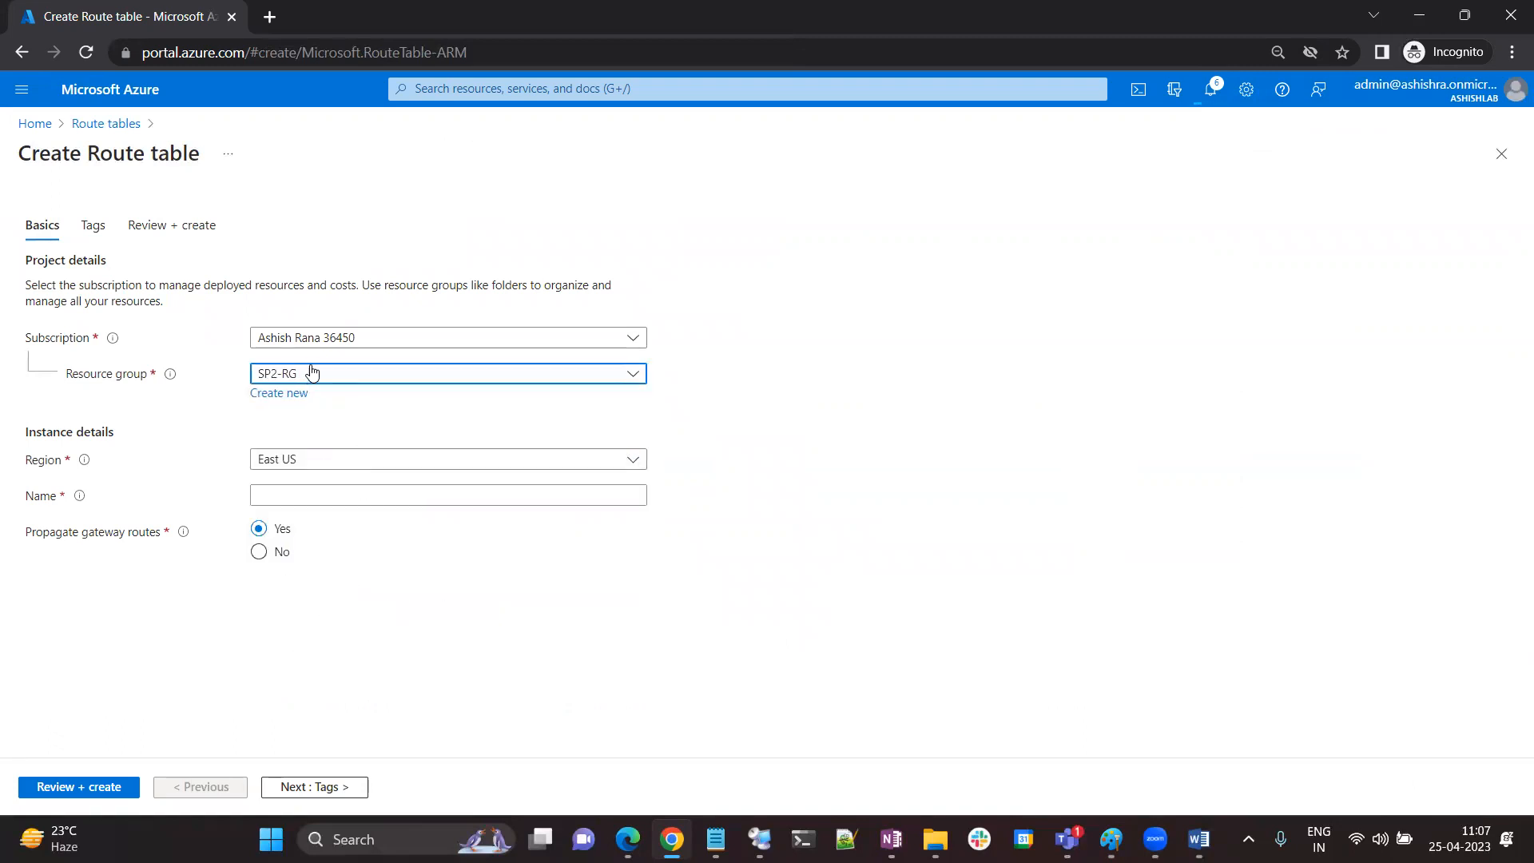
click(295, 459)
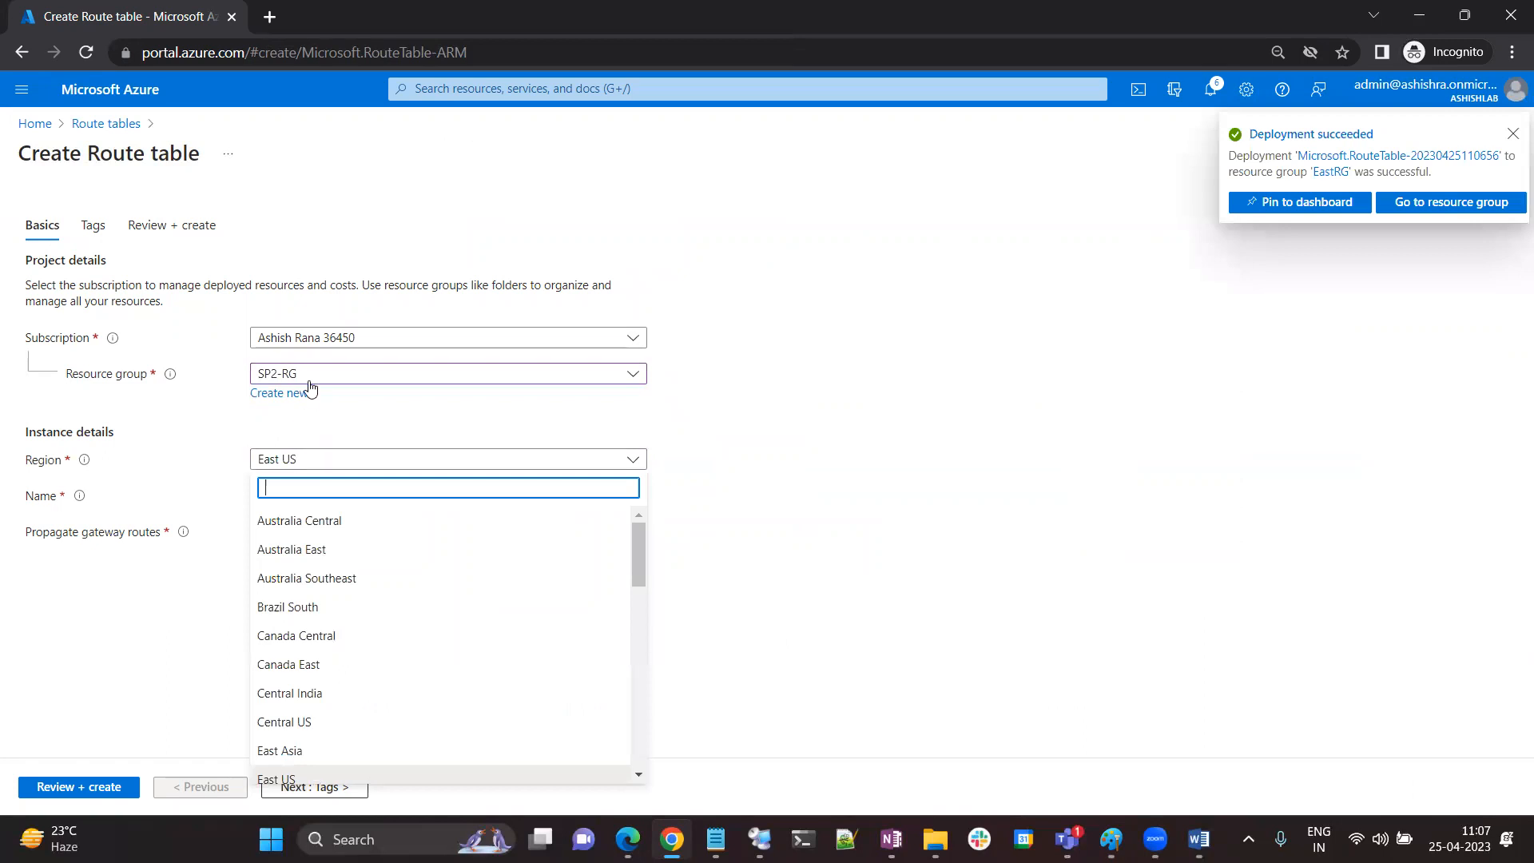
text(west)
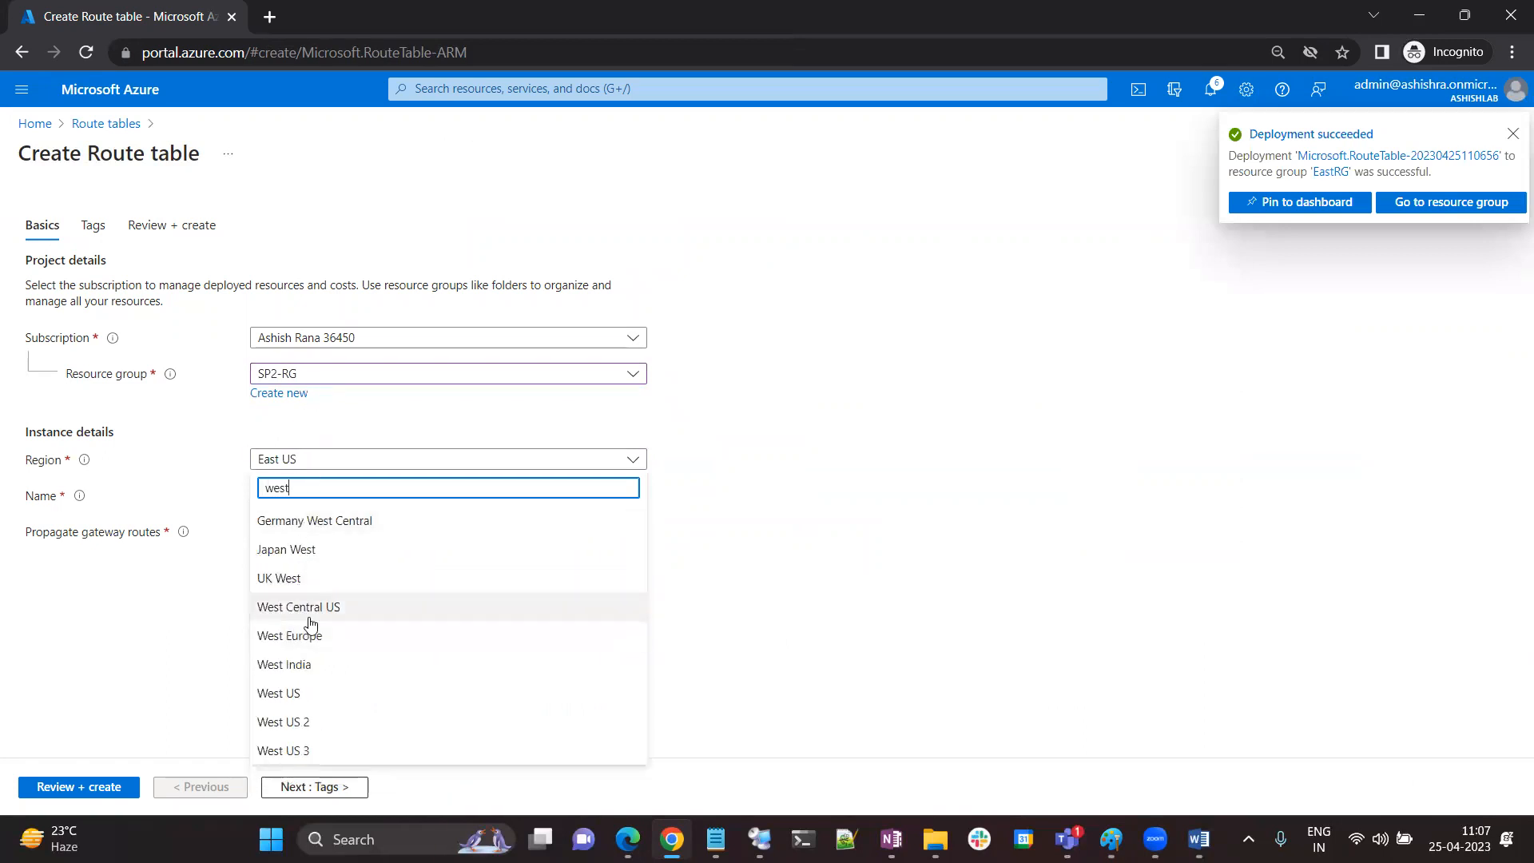
click(302, 694)
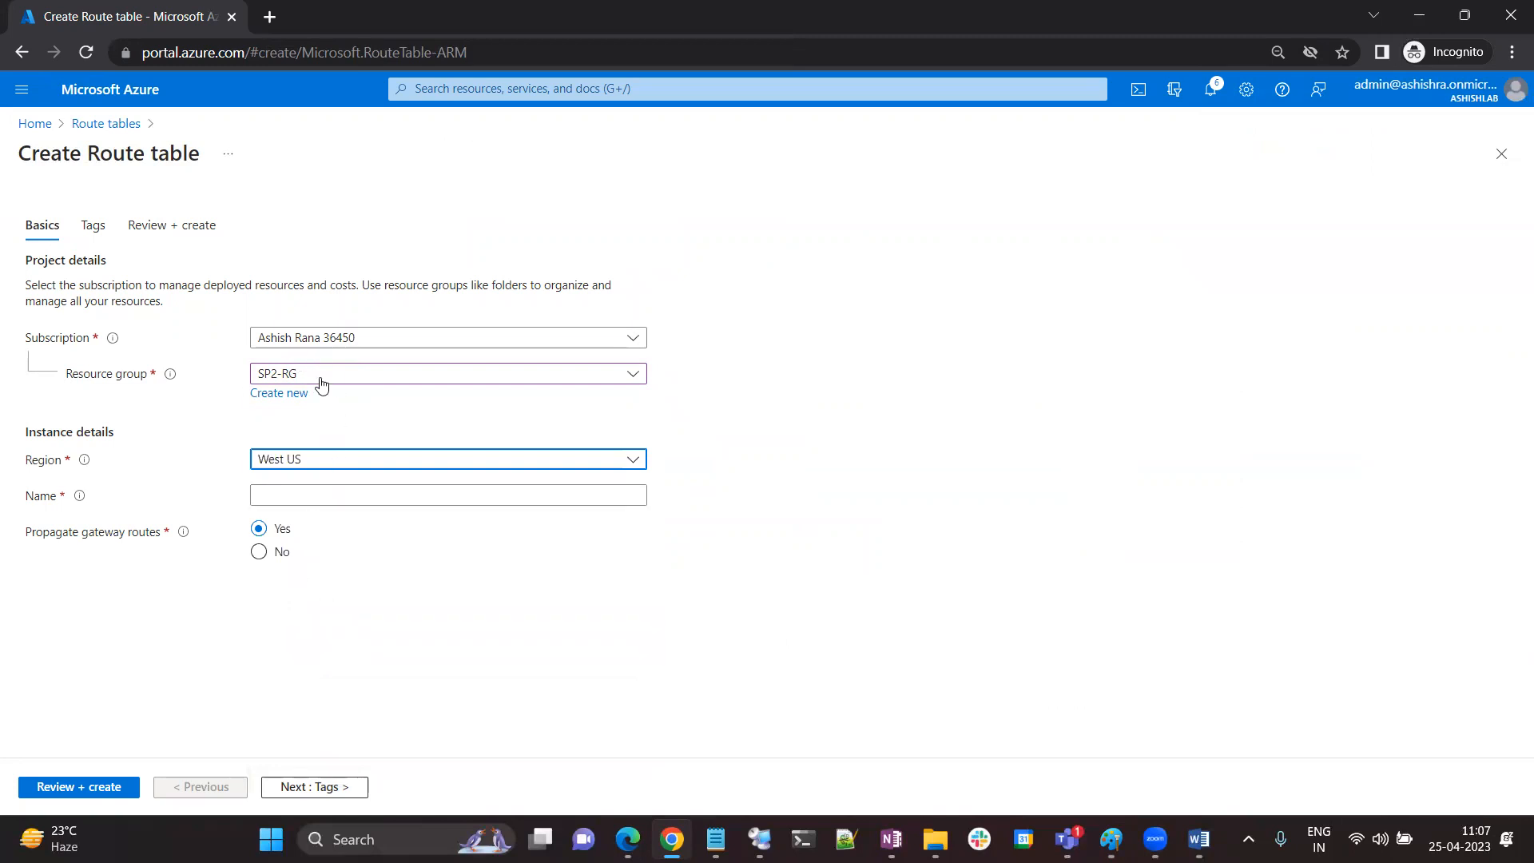
Name the route table RT2, send it to Review + create, and return home
click(299, 496)
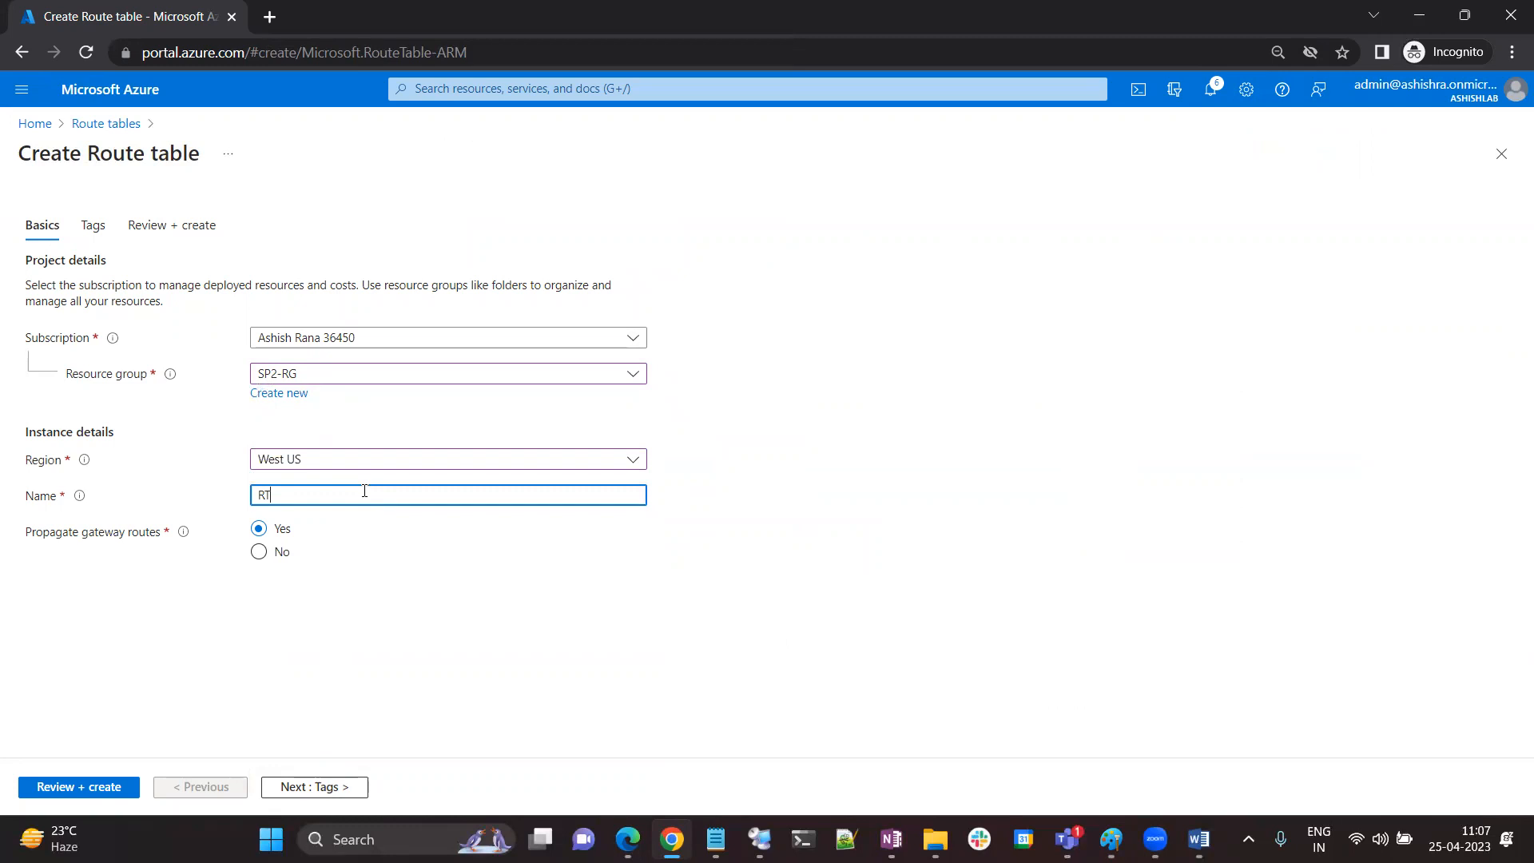
click(104, 788)
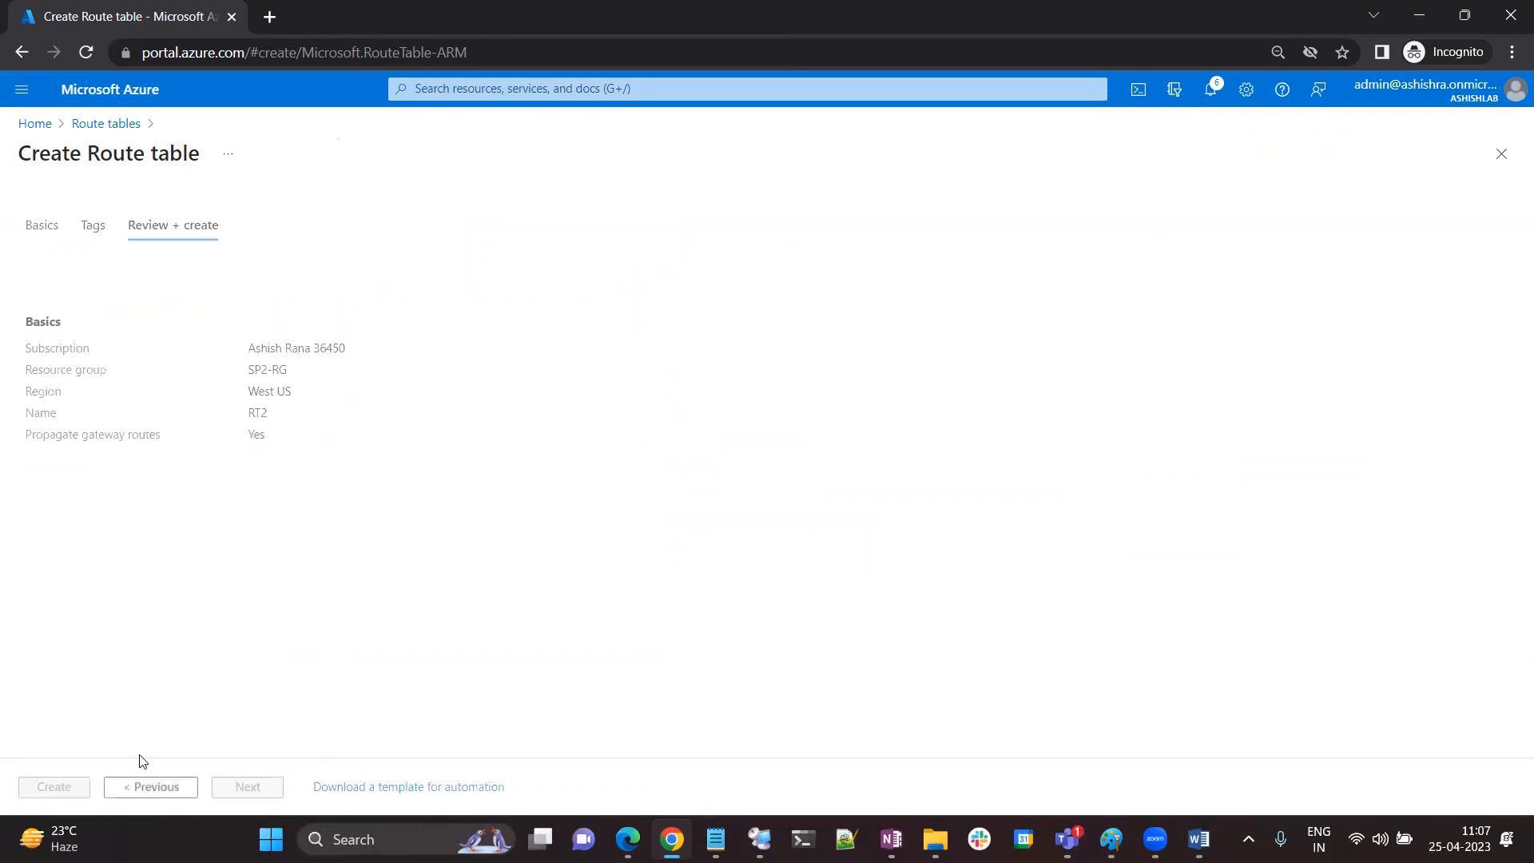
click(33, 125)
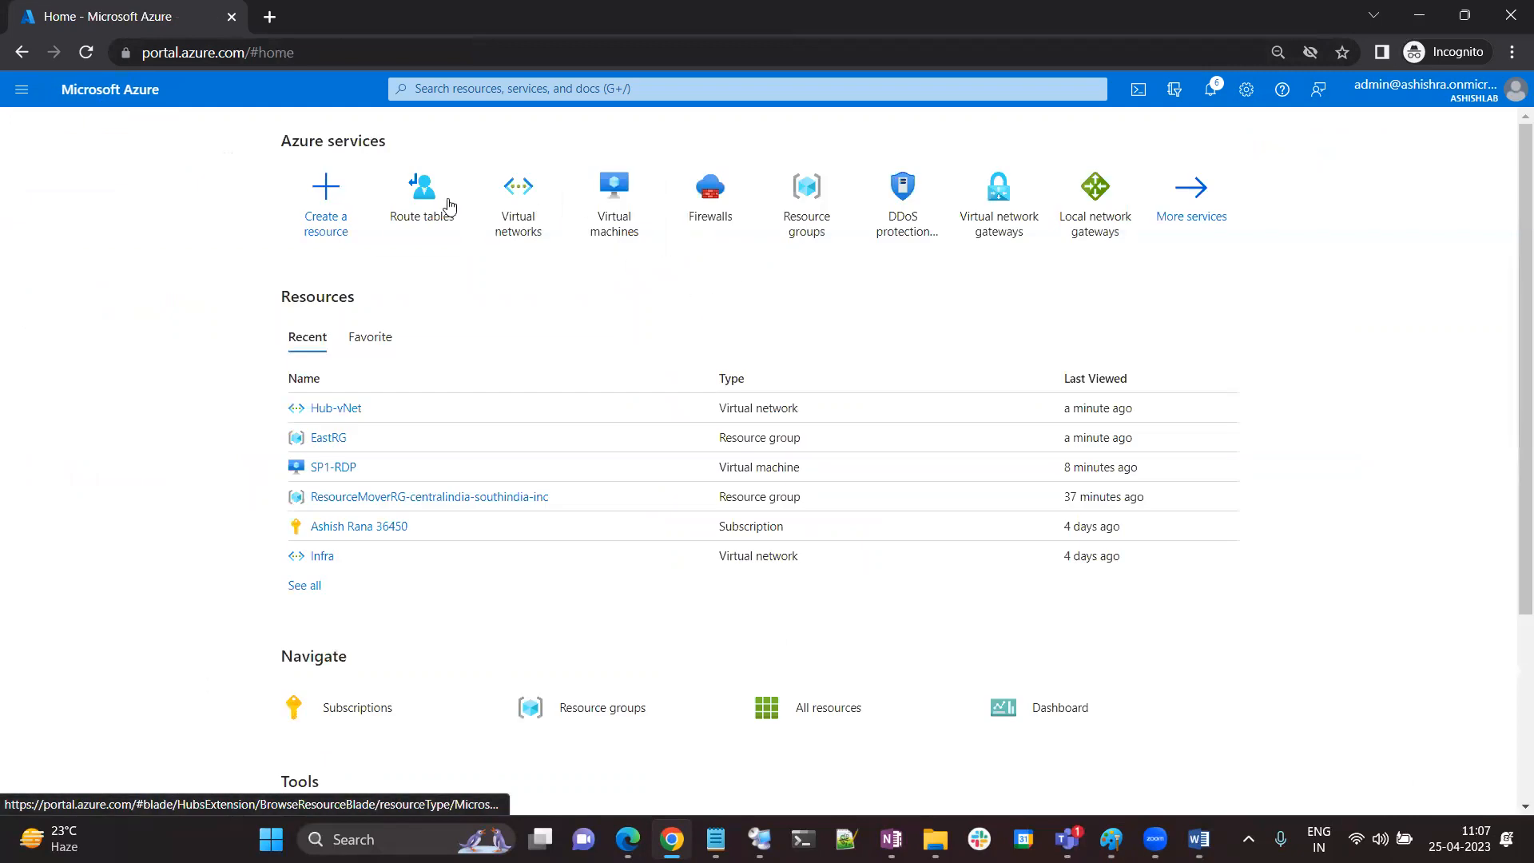
Confirm SP2-RG sits in West US in Resource groups, then switch from Home to the Paint diagram
click(797, 221)
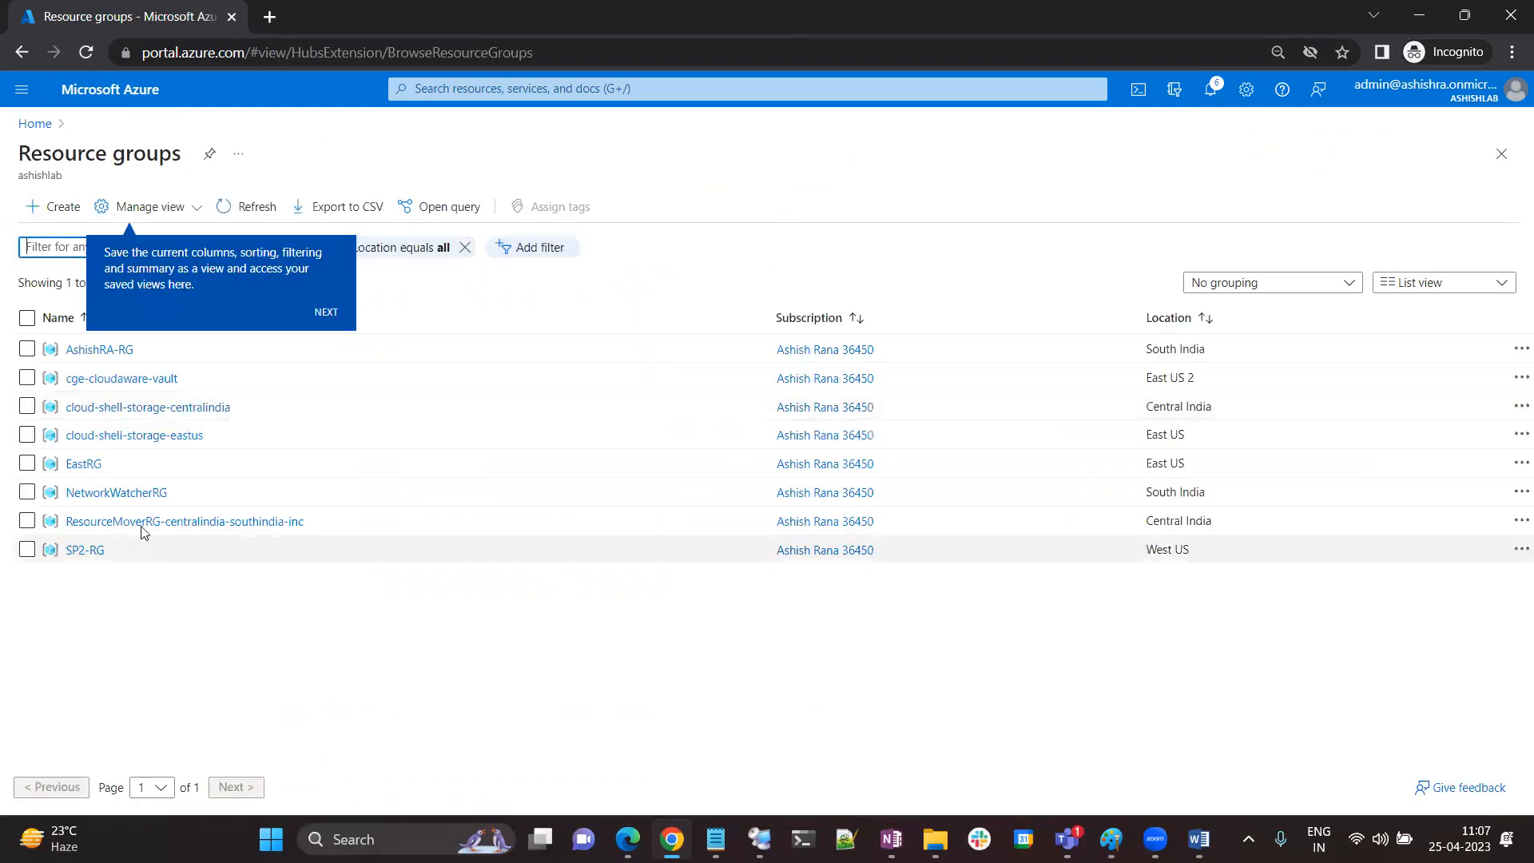
drag(1194, 550, 1143, 550)
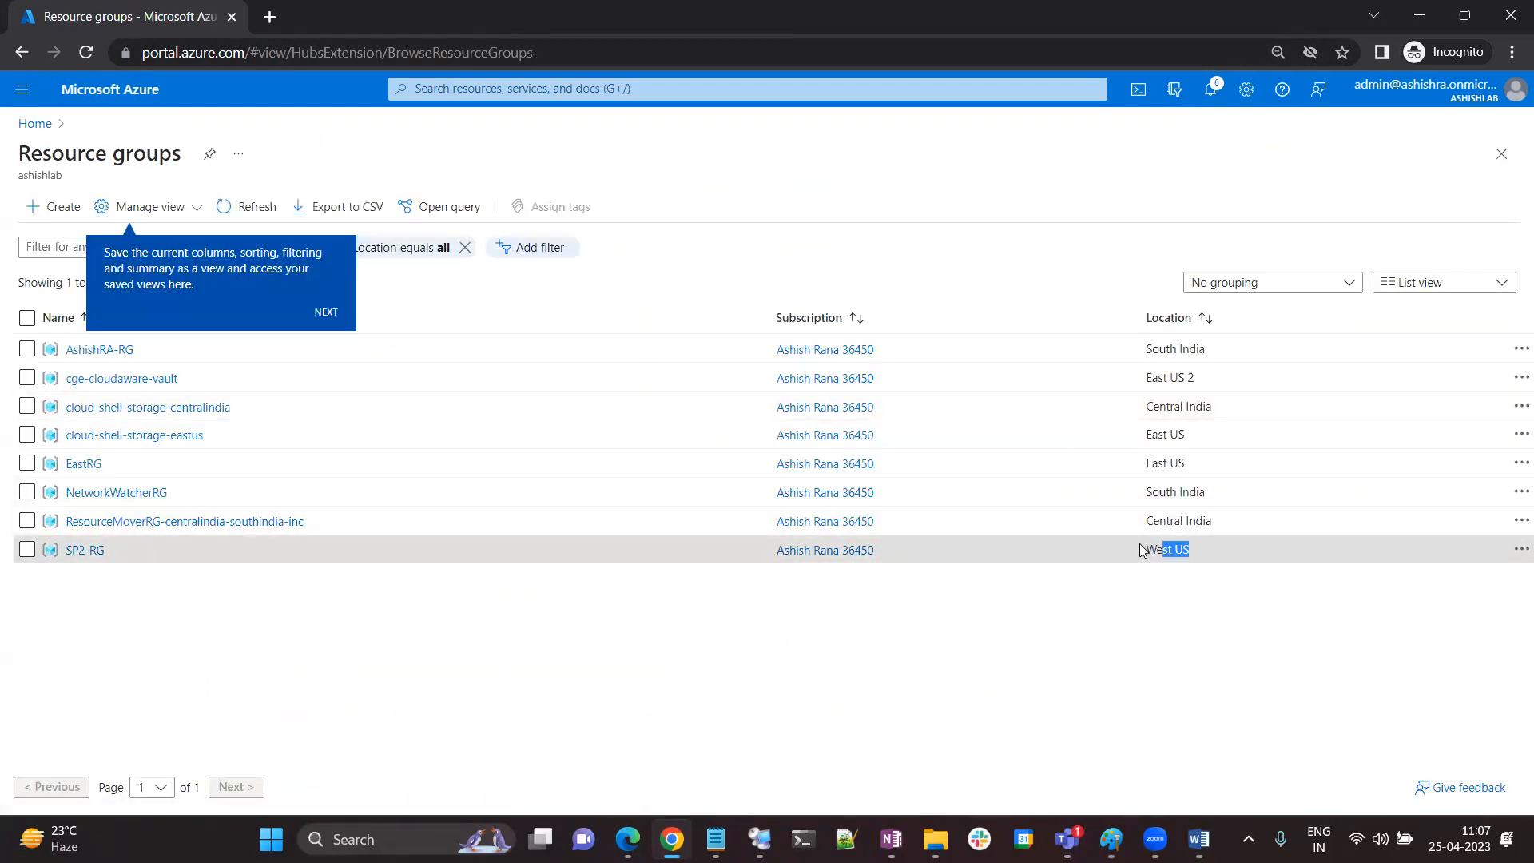
click(36, 125)
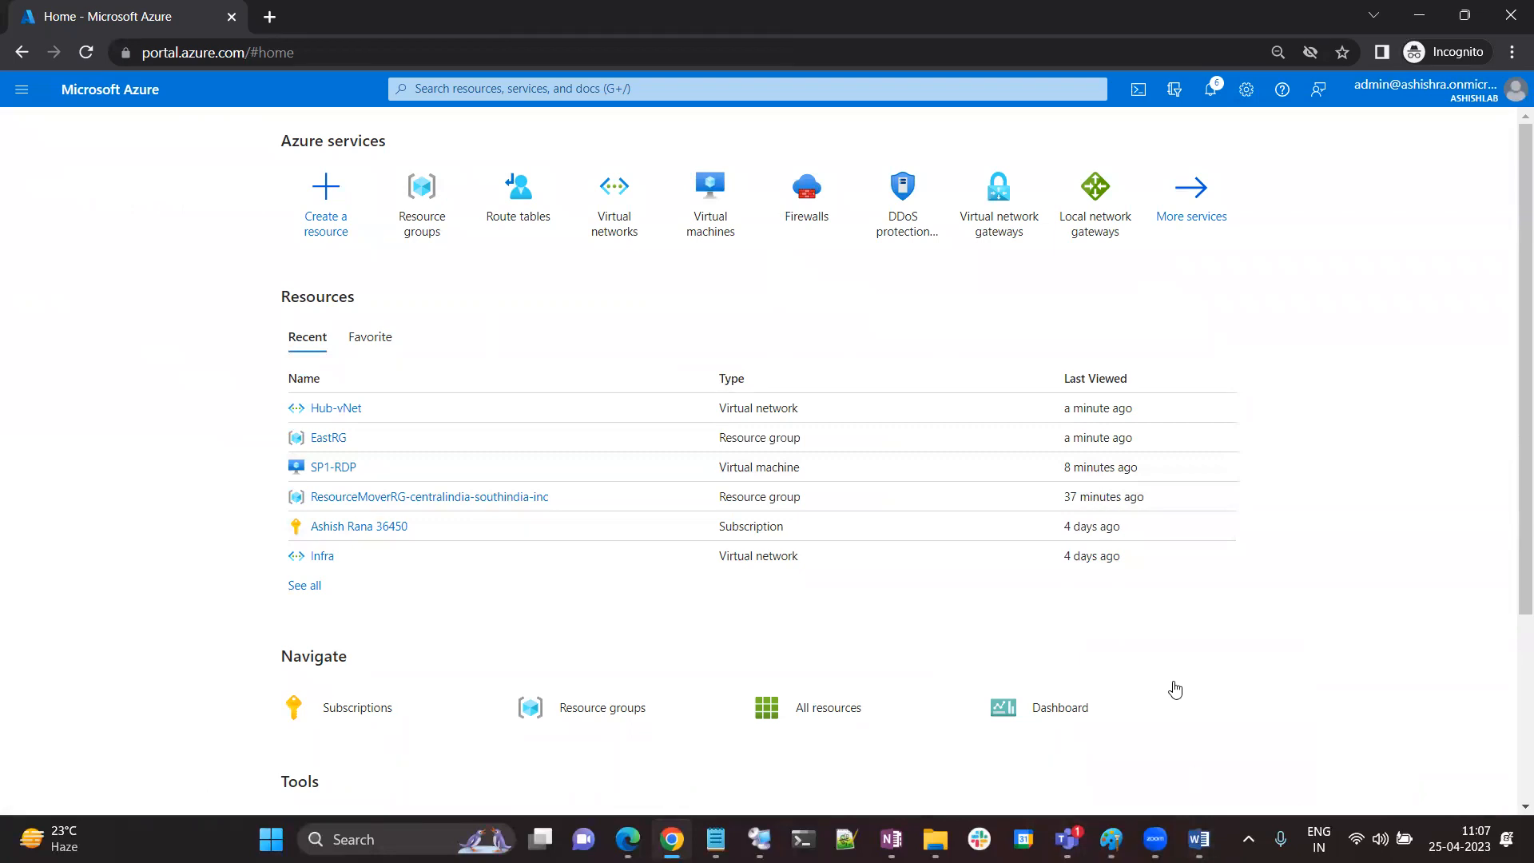
mouse_move(1199, 839)
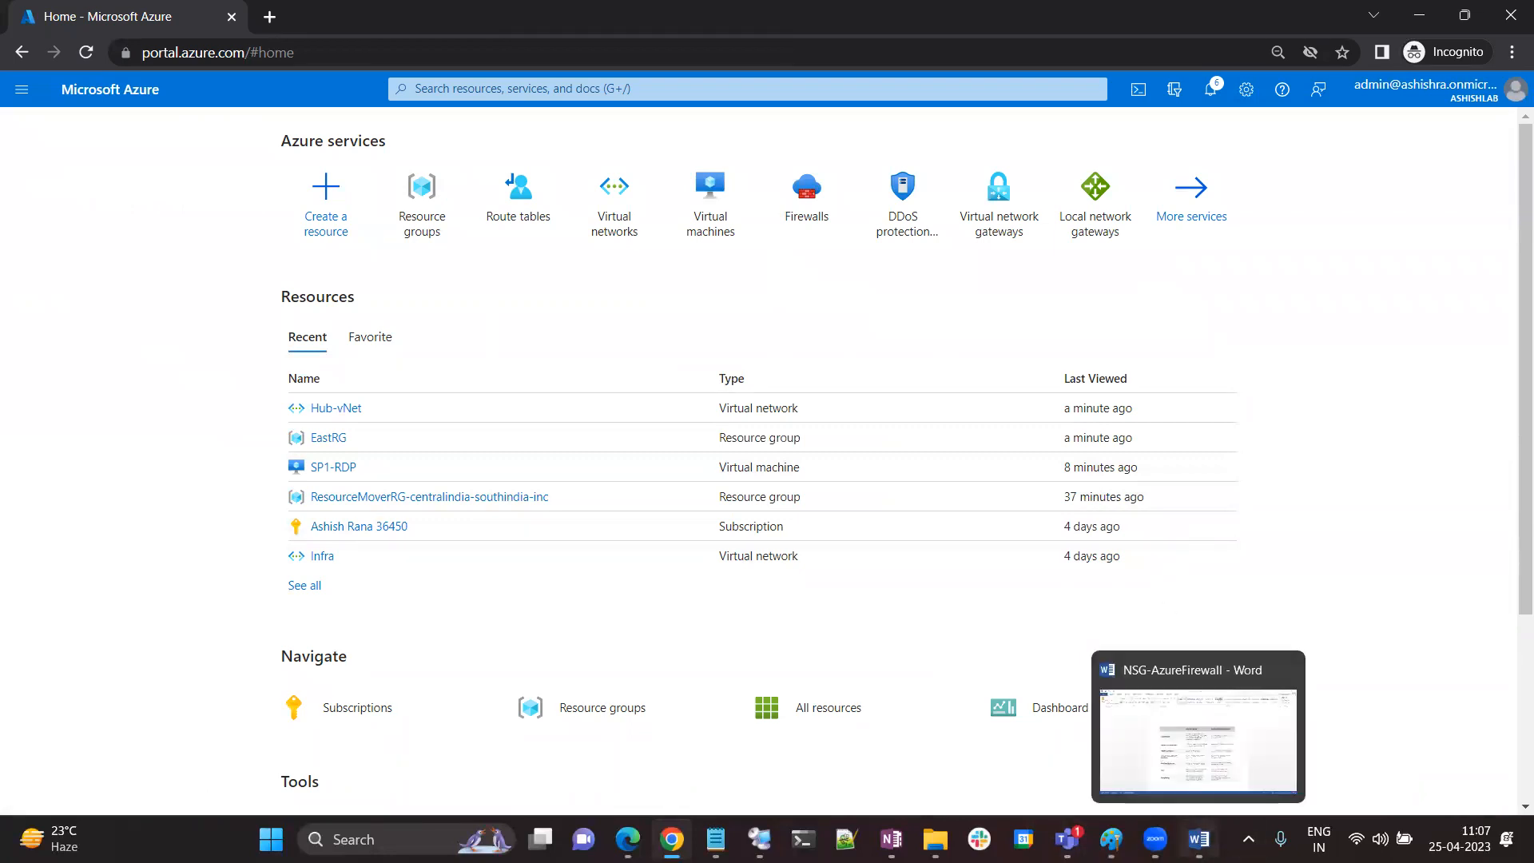
click(1111, 839)
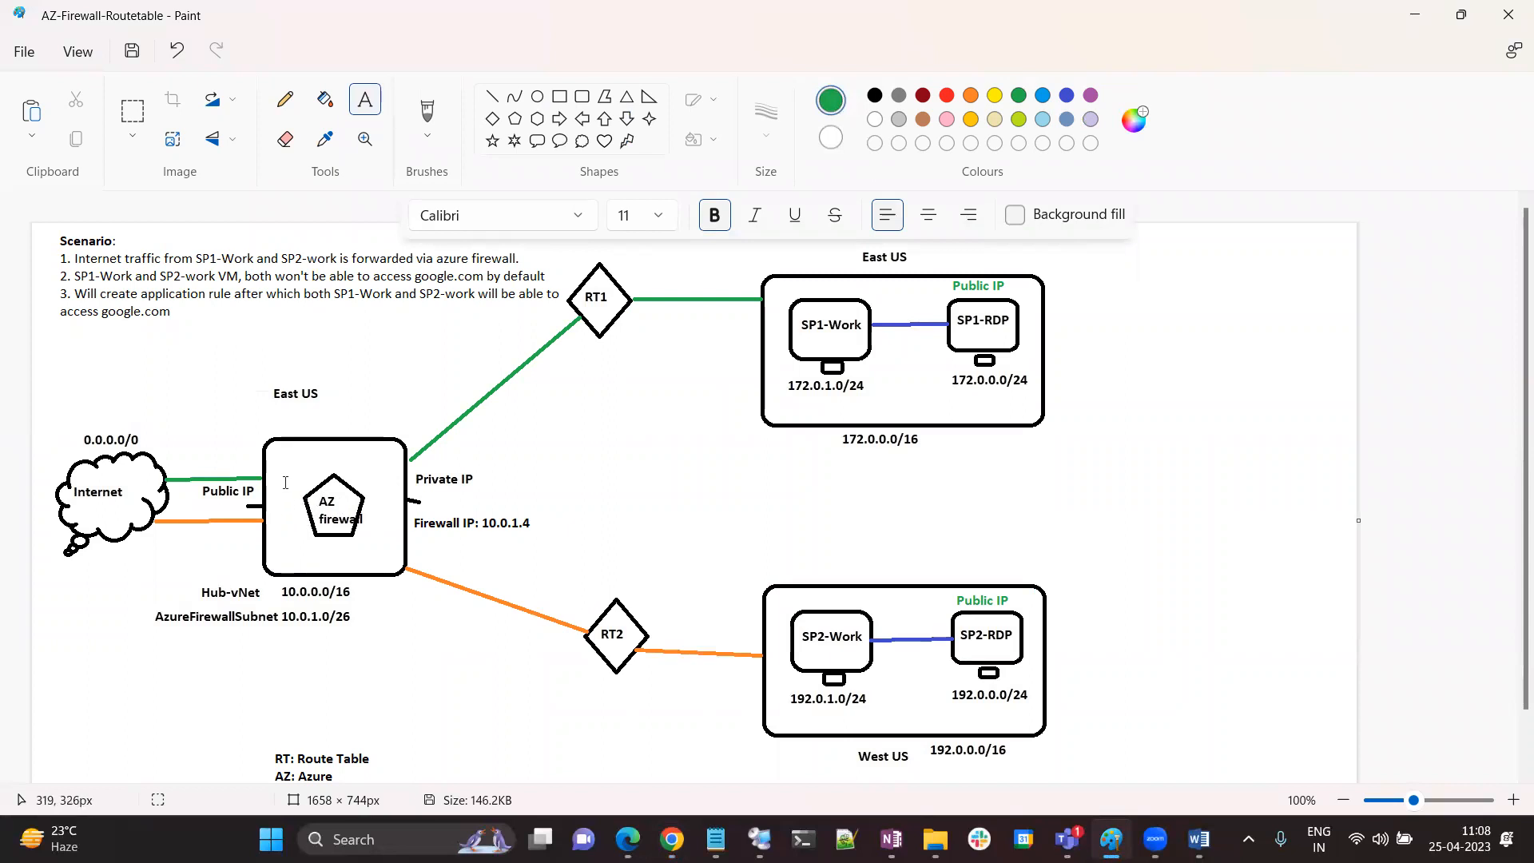
Check the AzureFirewallSubnet address range on the diagram without editing it, then return to the portal
click(207, 620)
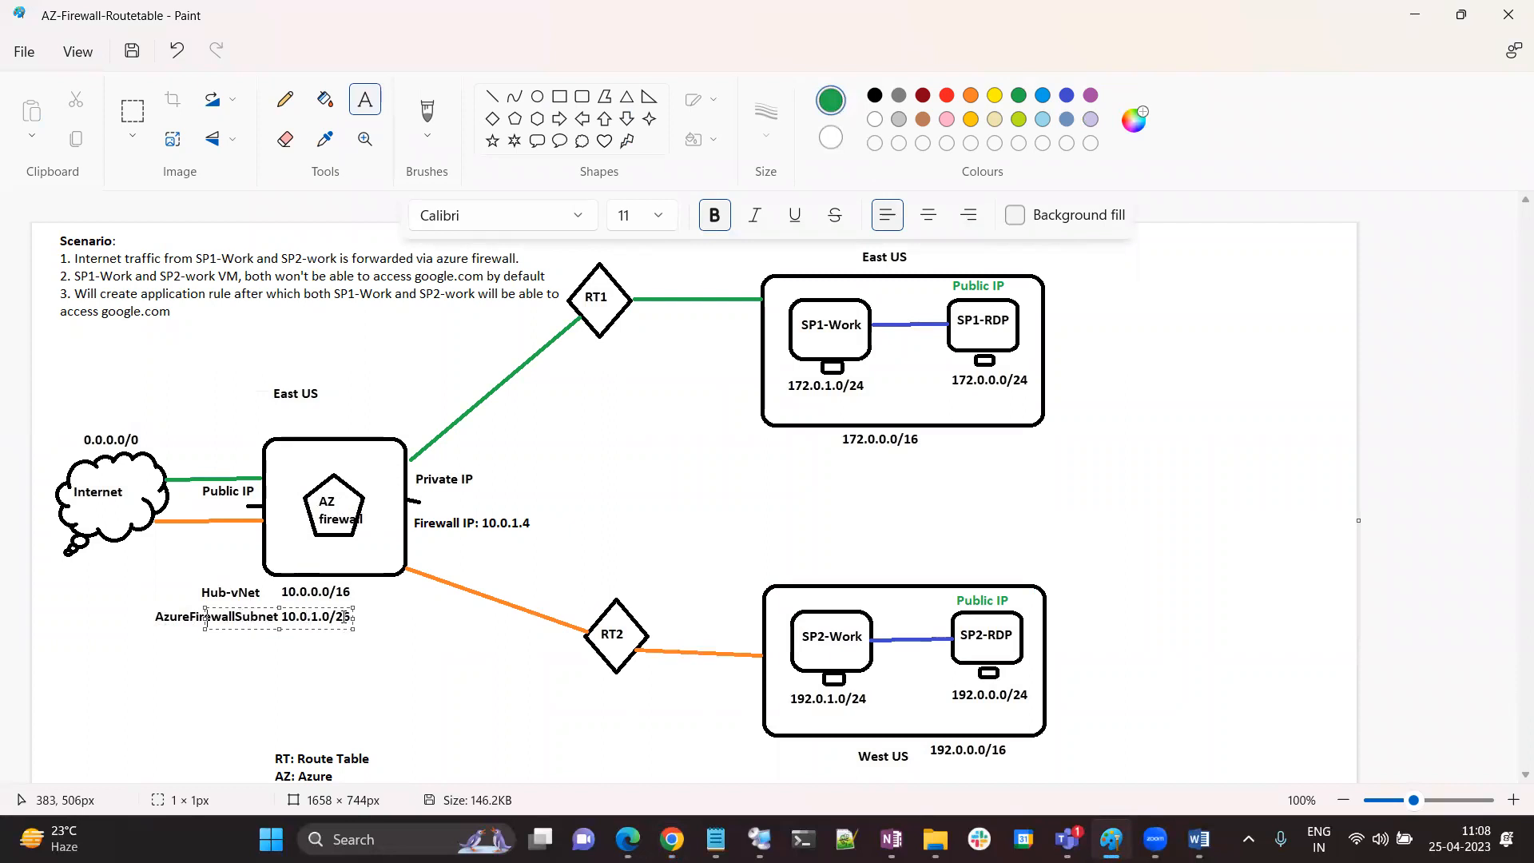
click(384, 633)
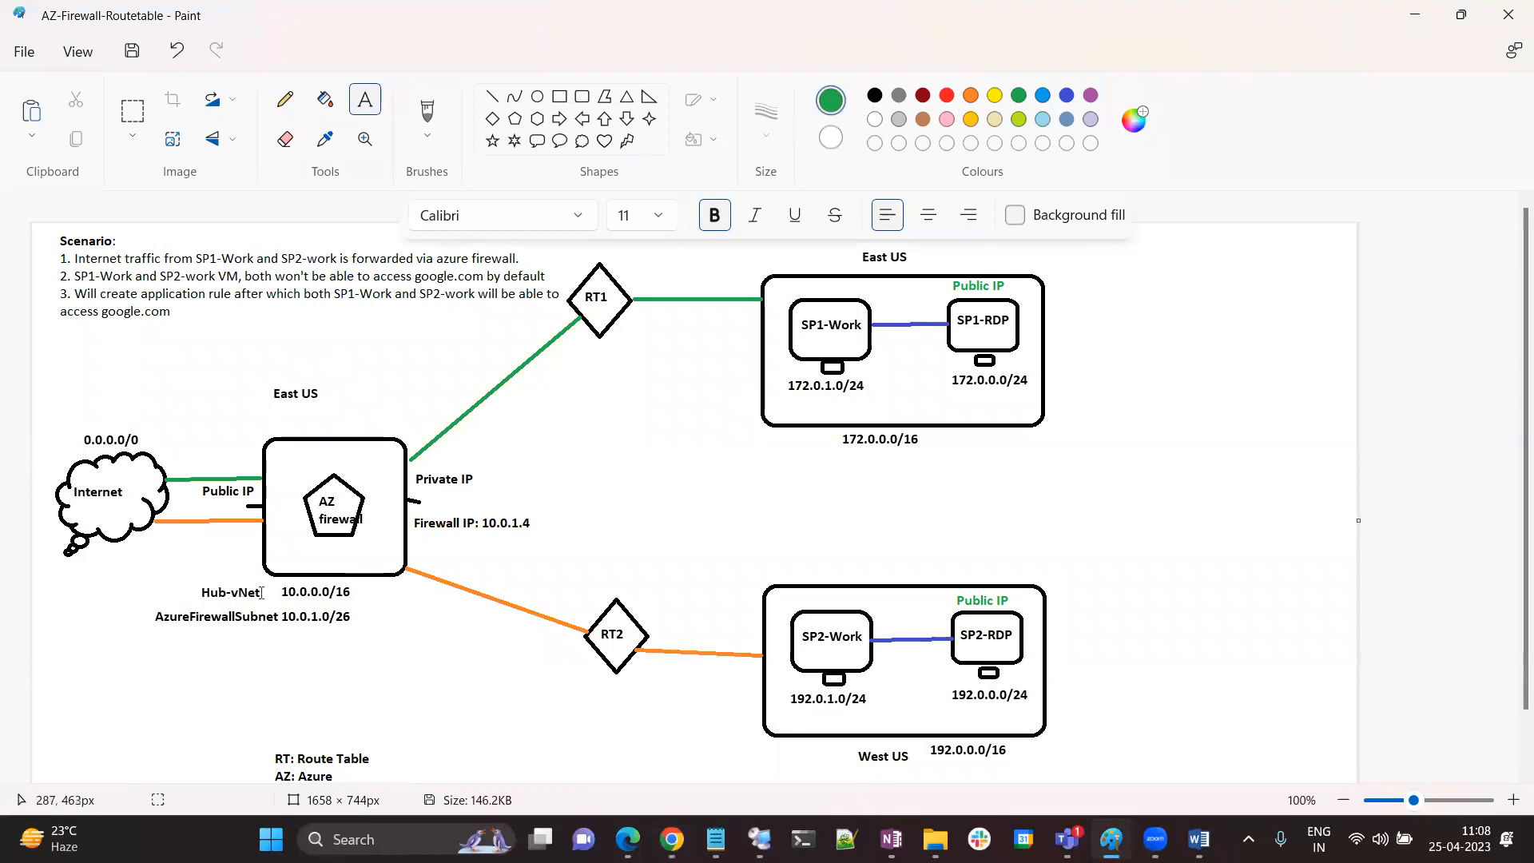
click(672, 839)
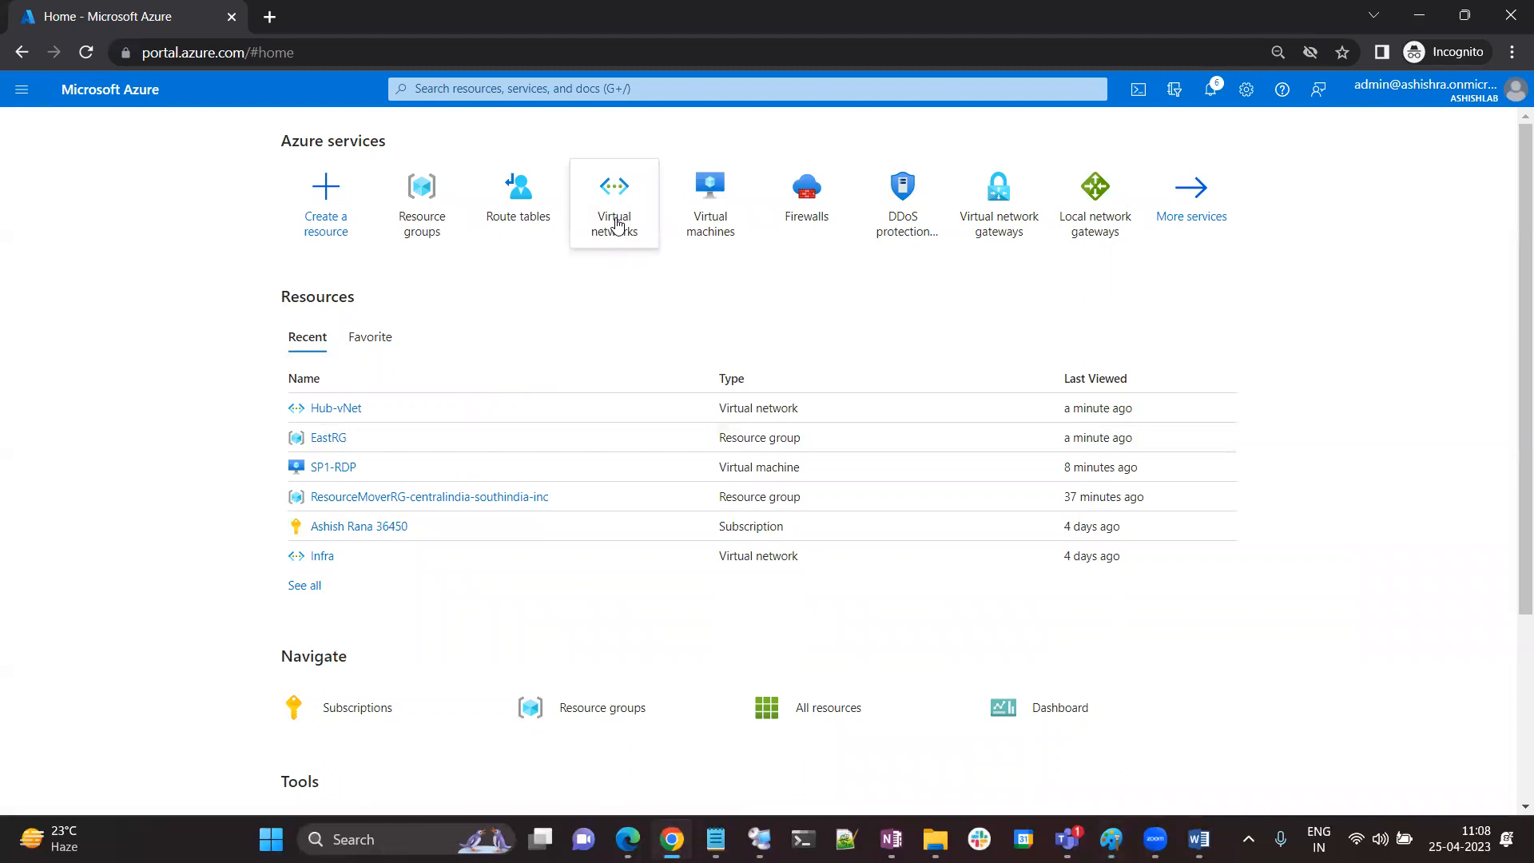
click(616, 218)
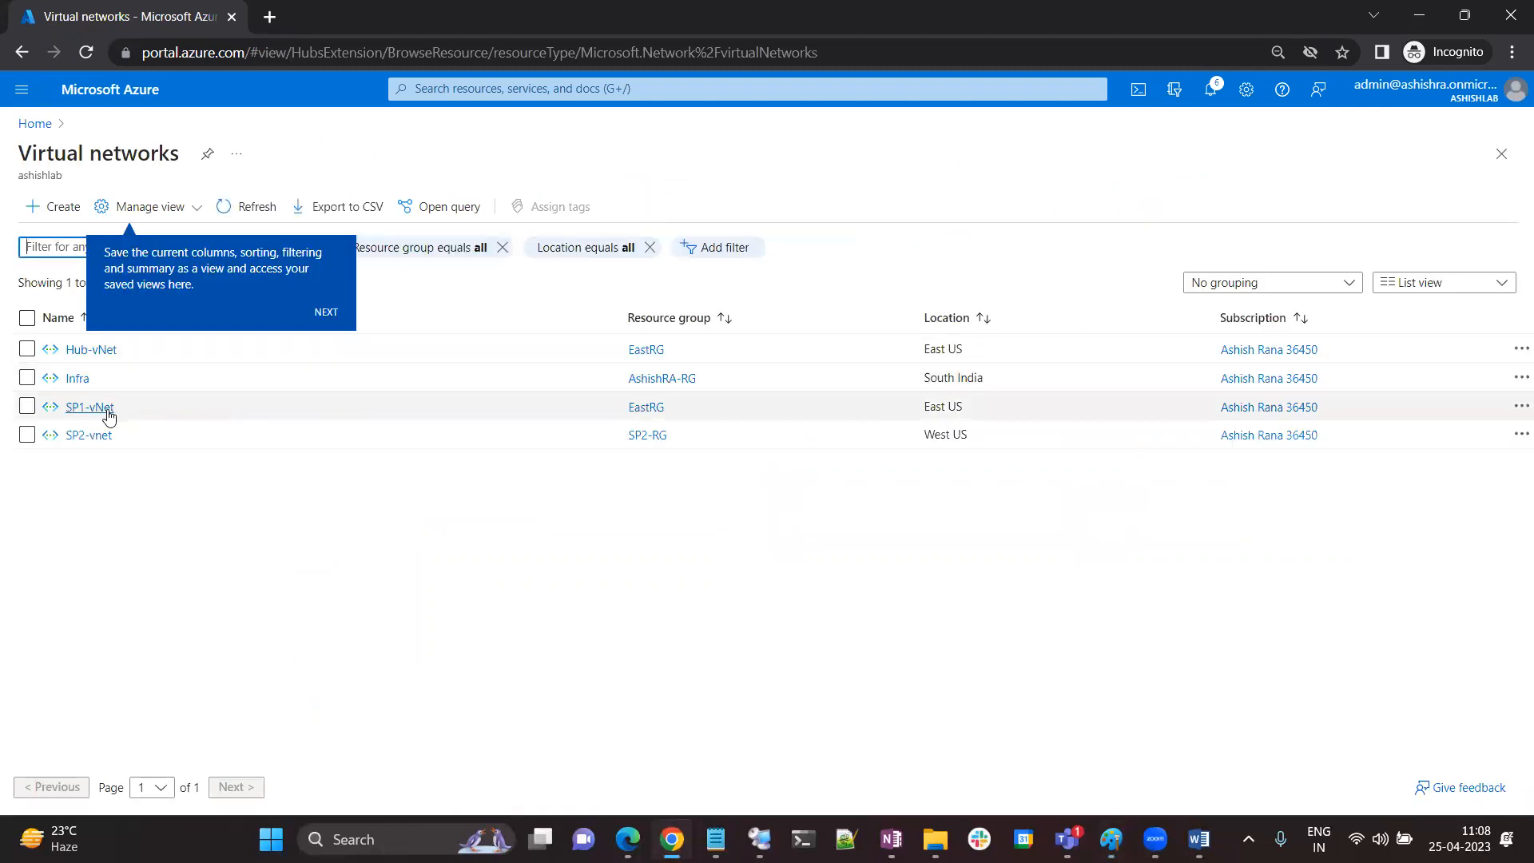
click(91, 350)
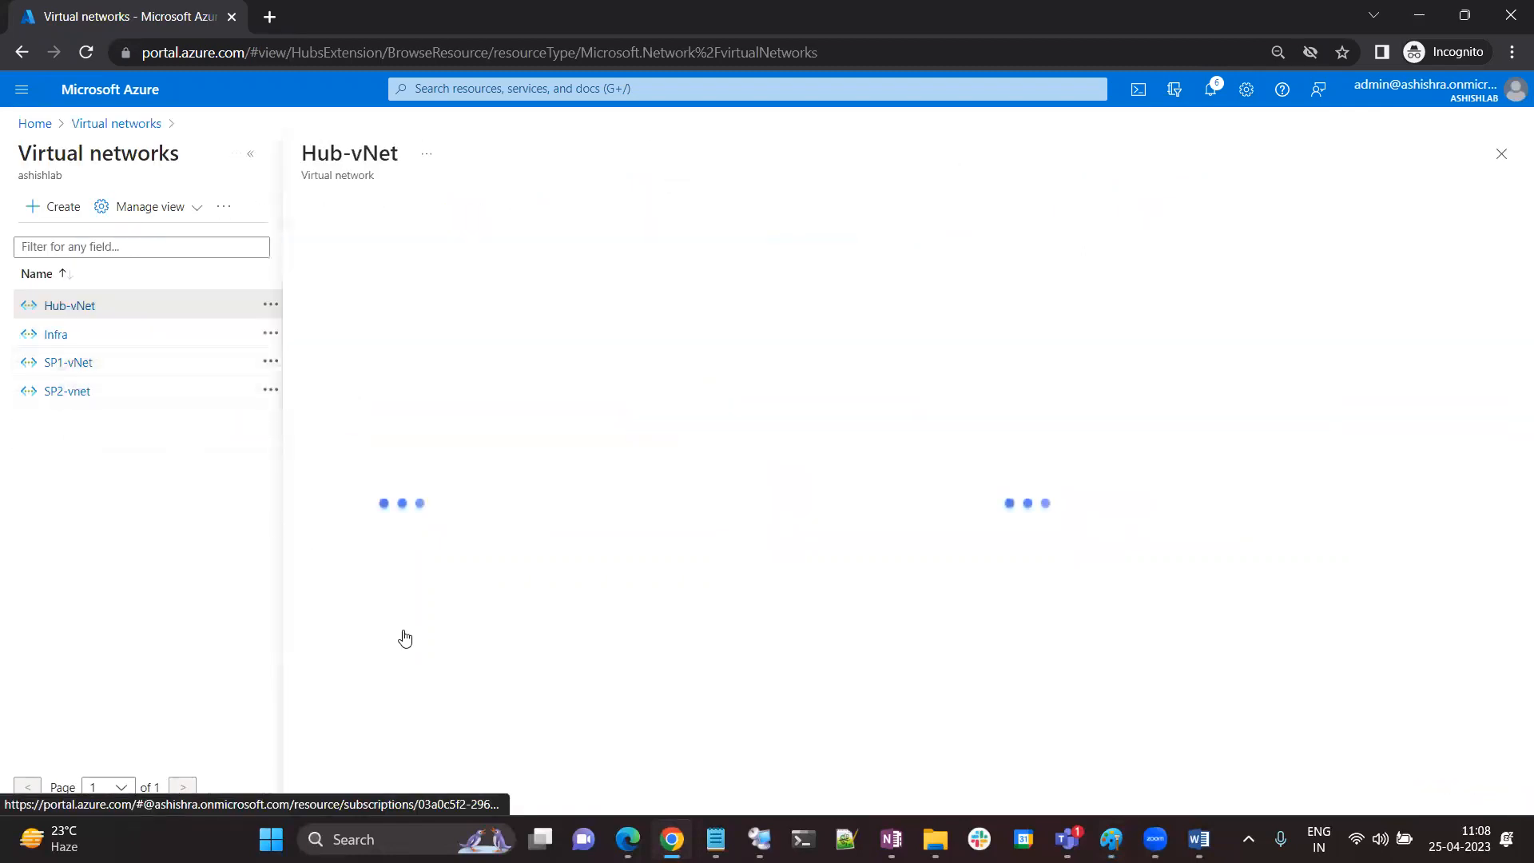
click(380, 480)
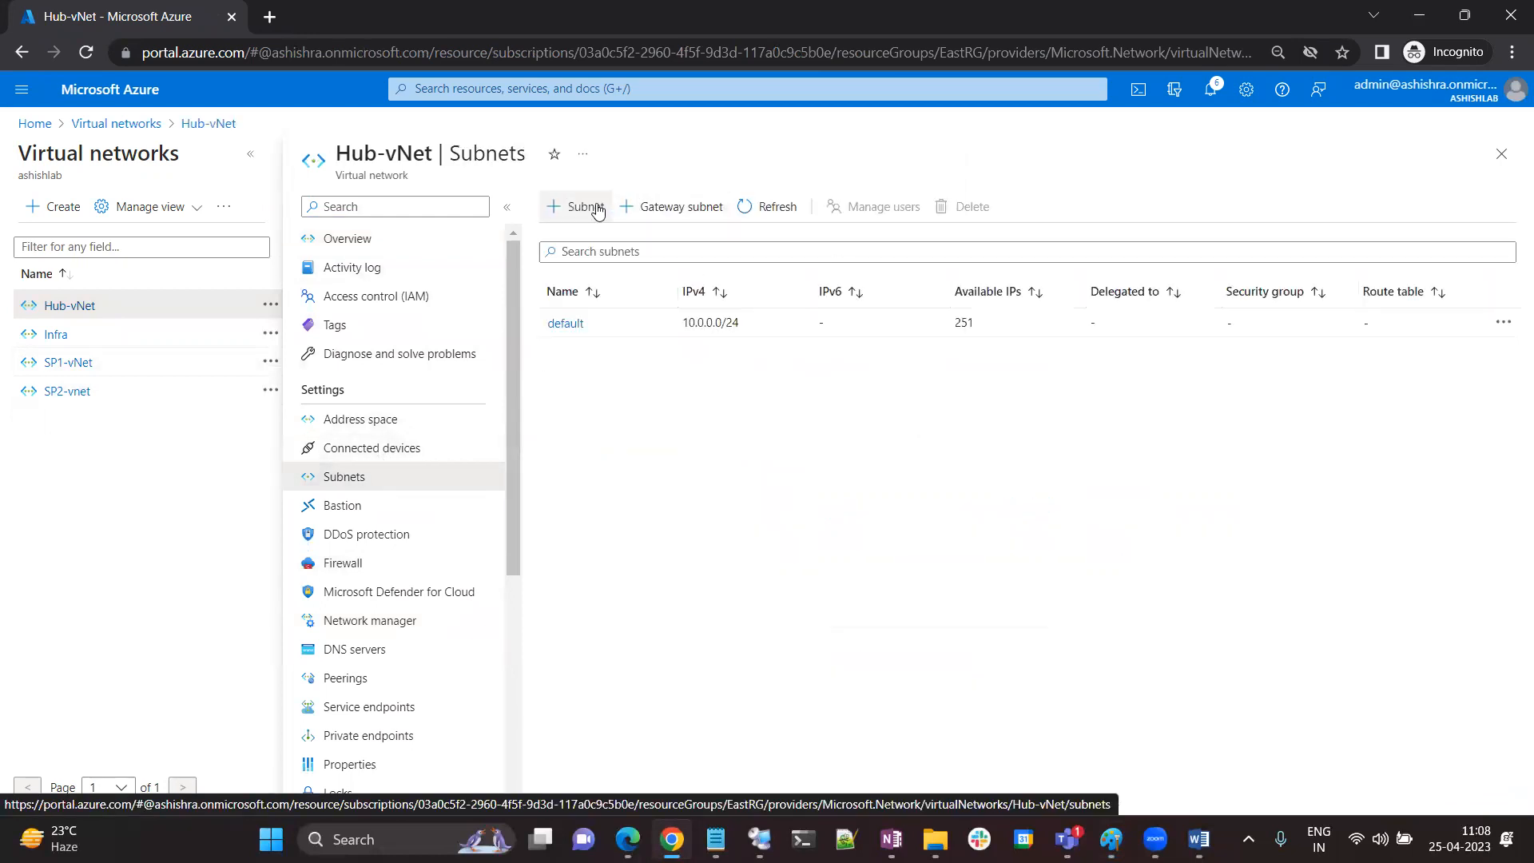
click(597, 210)
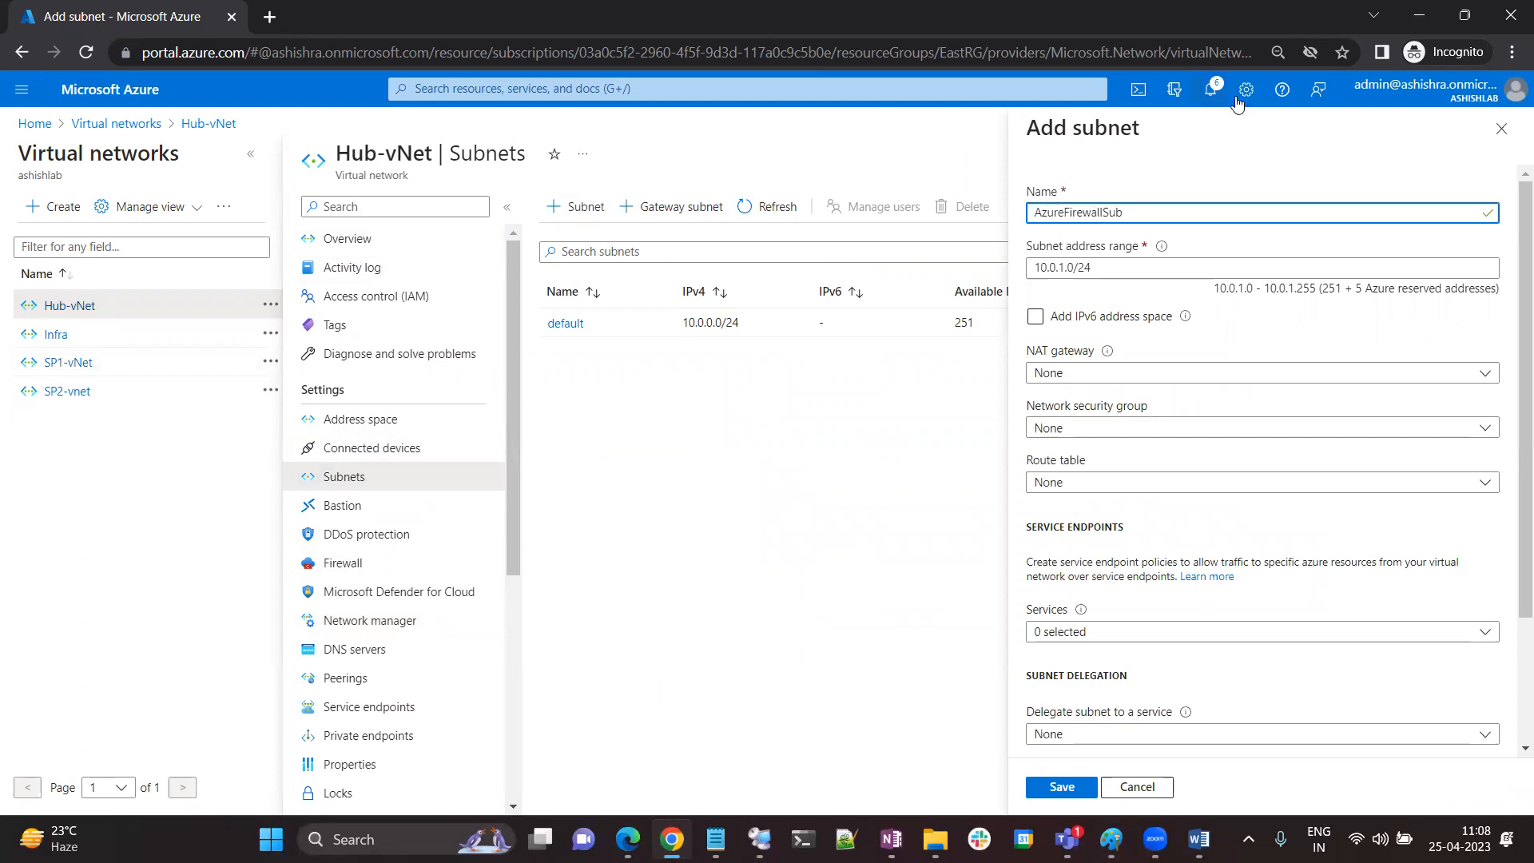
click(1504, 132)
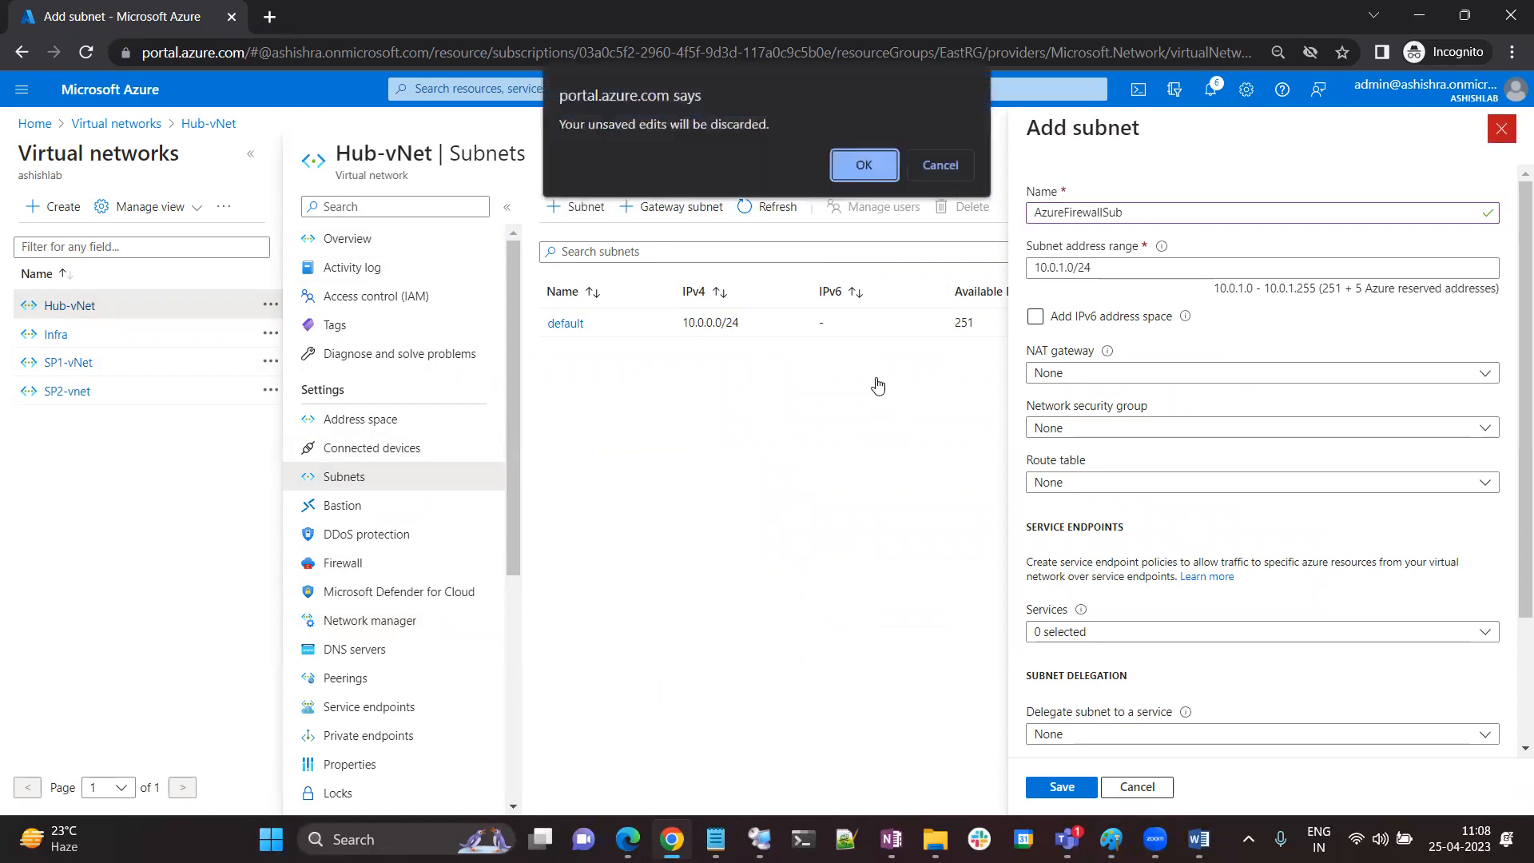
click(868, 167)
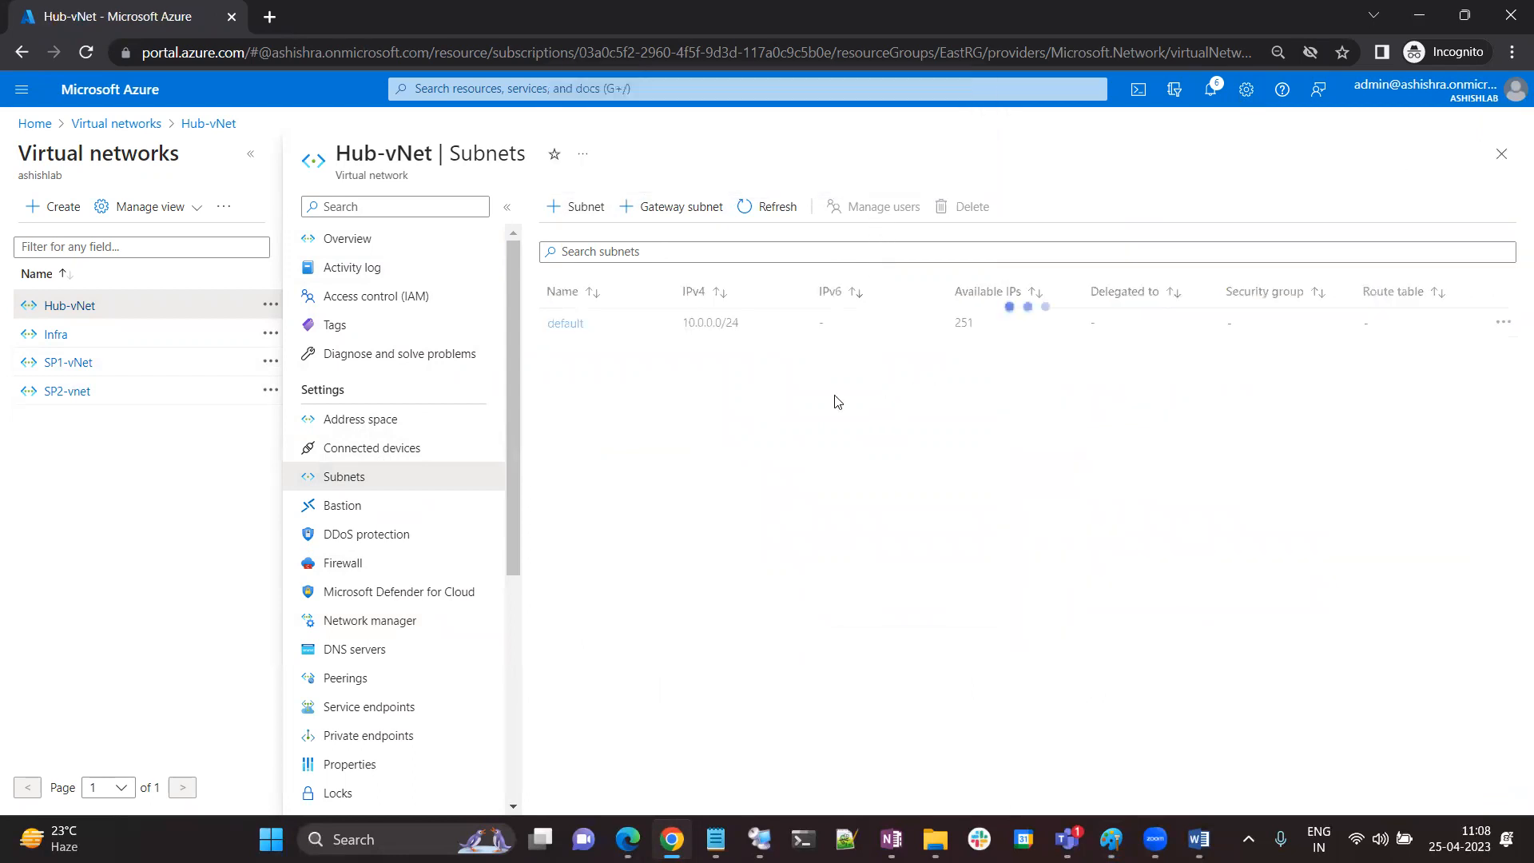
click(24, 125)
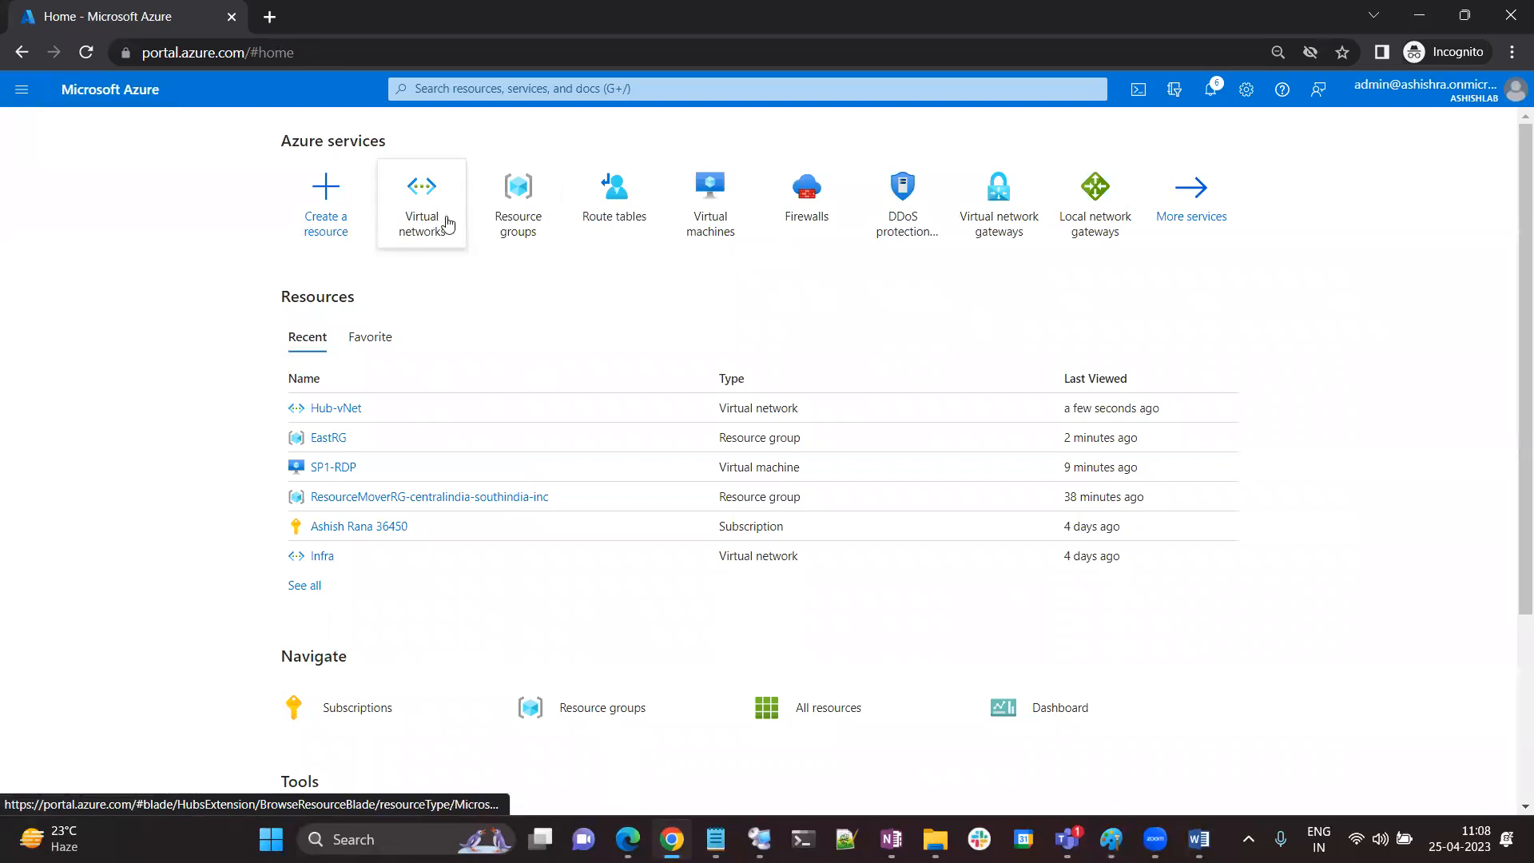
From Firewalls, create AZ-Firewall in EastRG, East US, and select the Standard firewall SKU
click(817, 201)
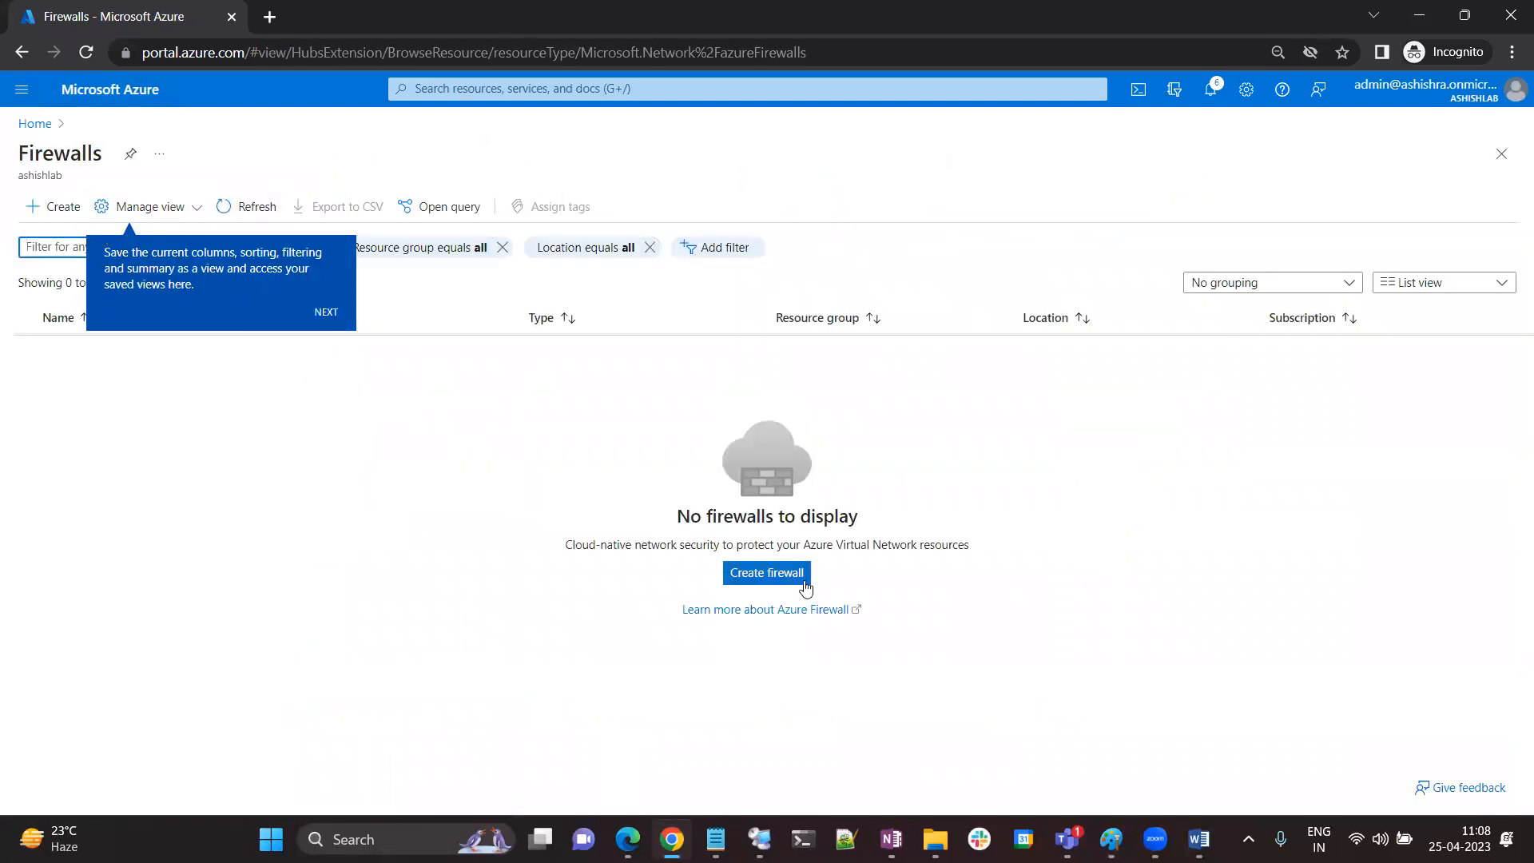
click(782, 583)
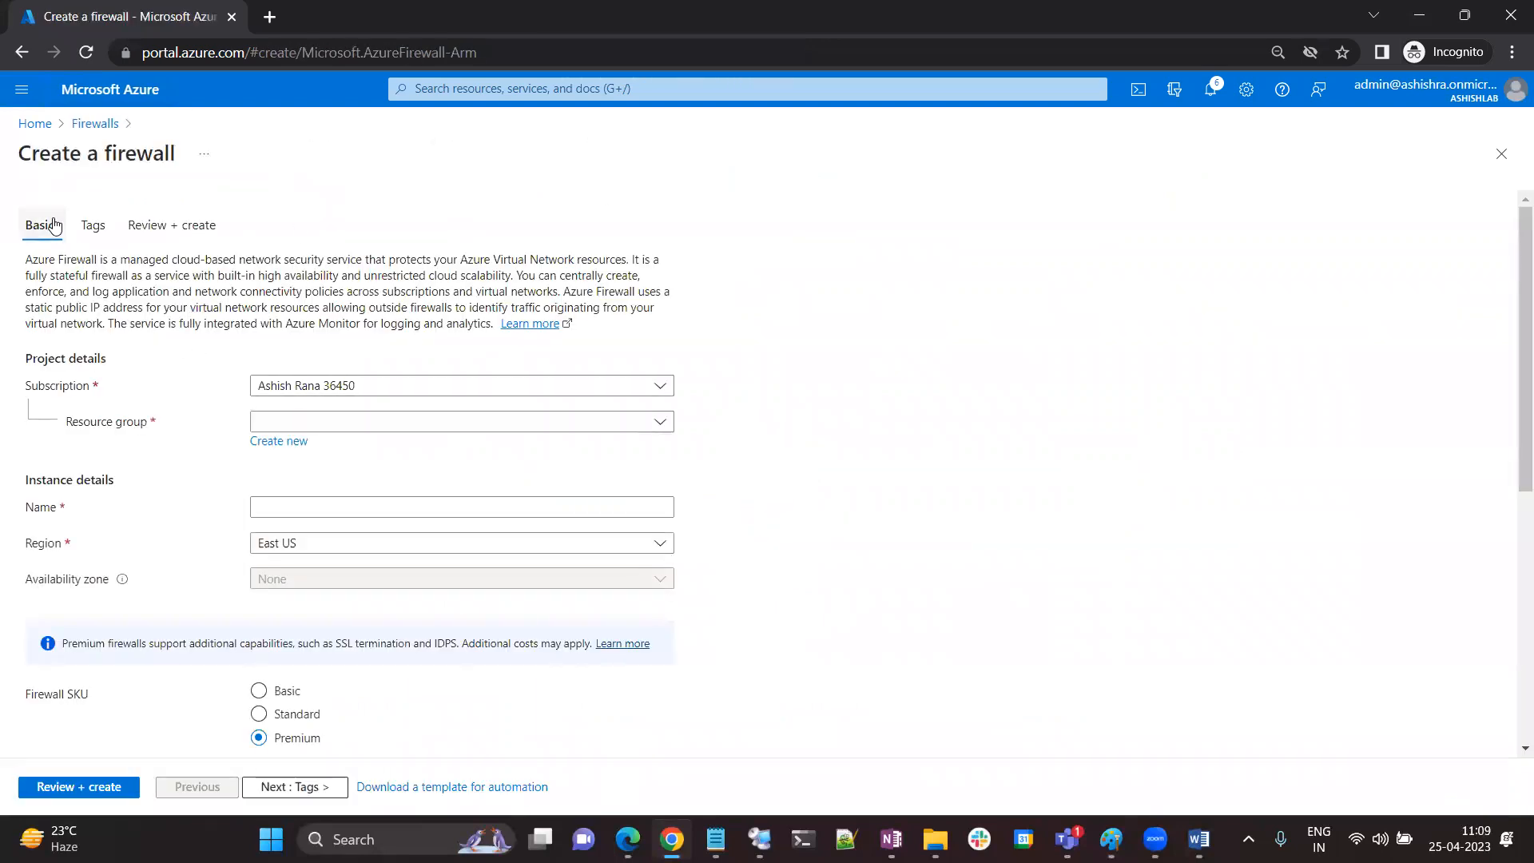
click(347, 422)
click(344, 431)
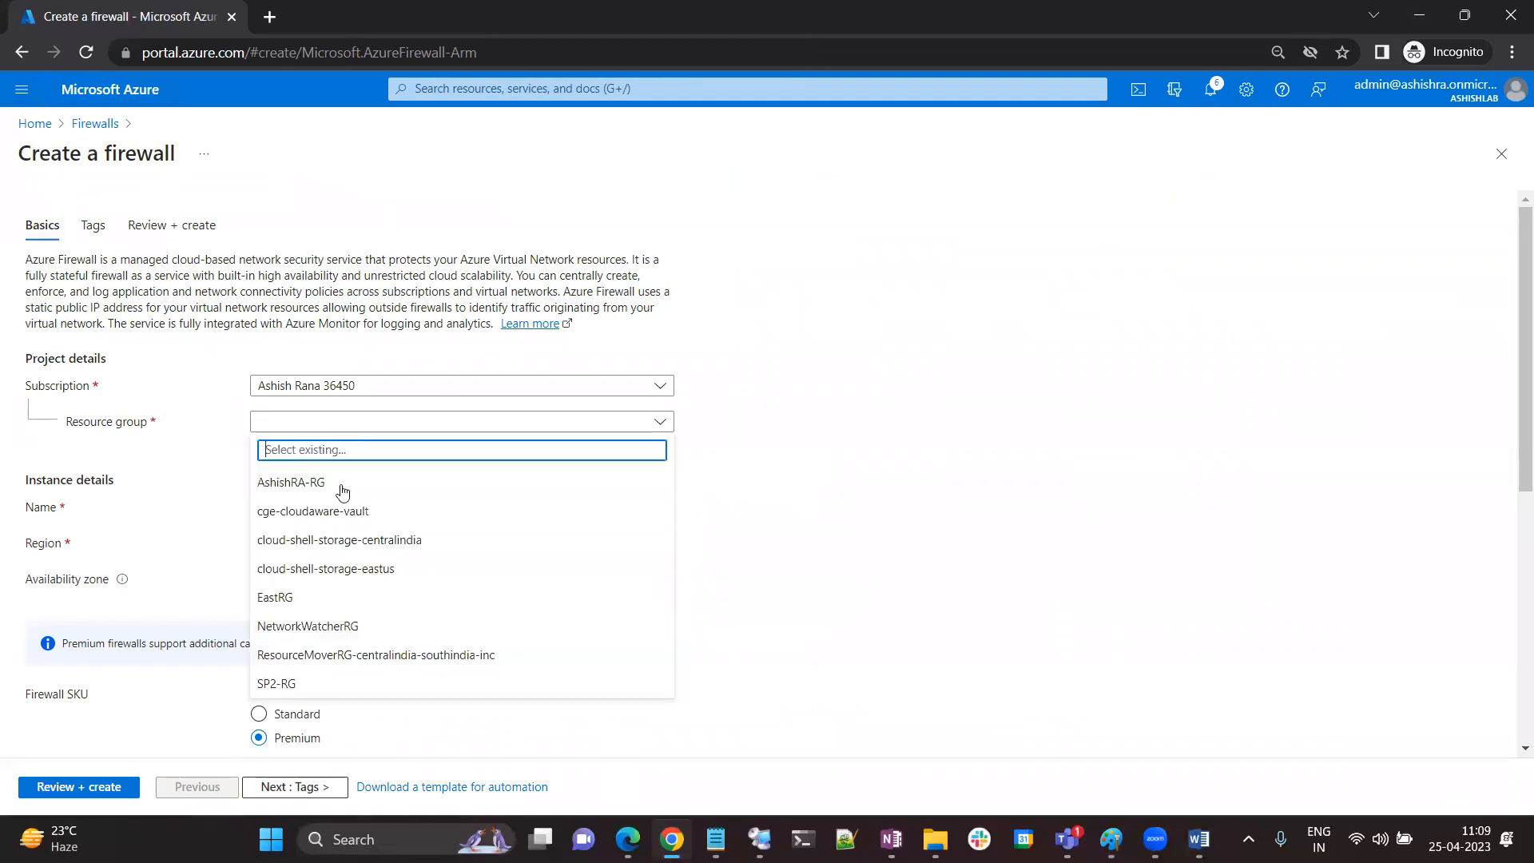
click(310, 603)
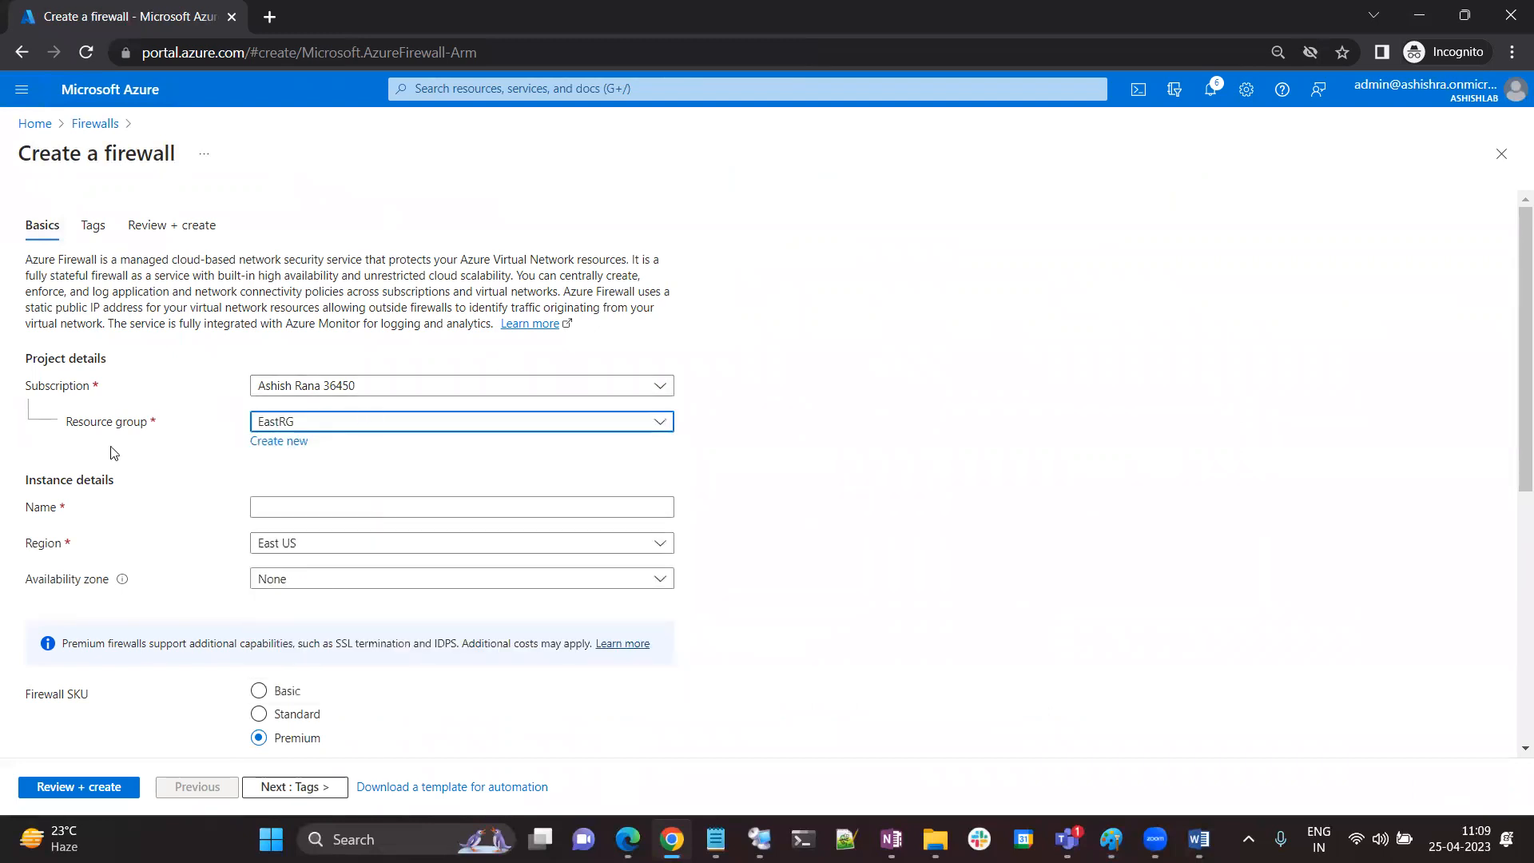
click(336, 505)
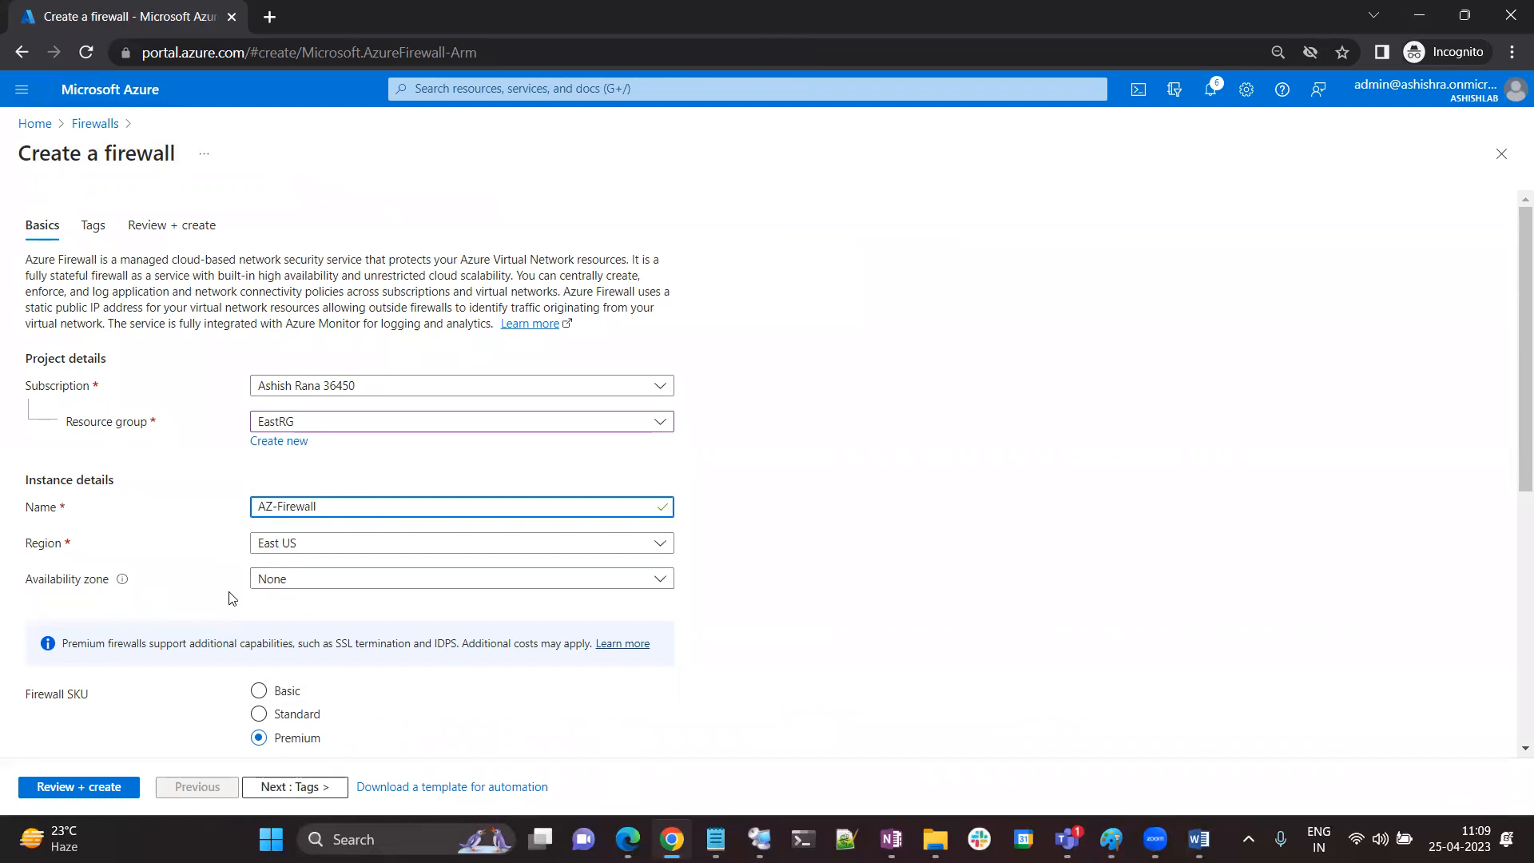
scroll(271, 595, down, 1)
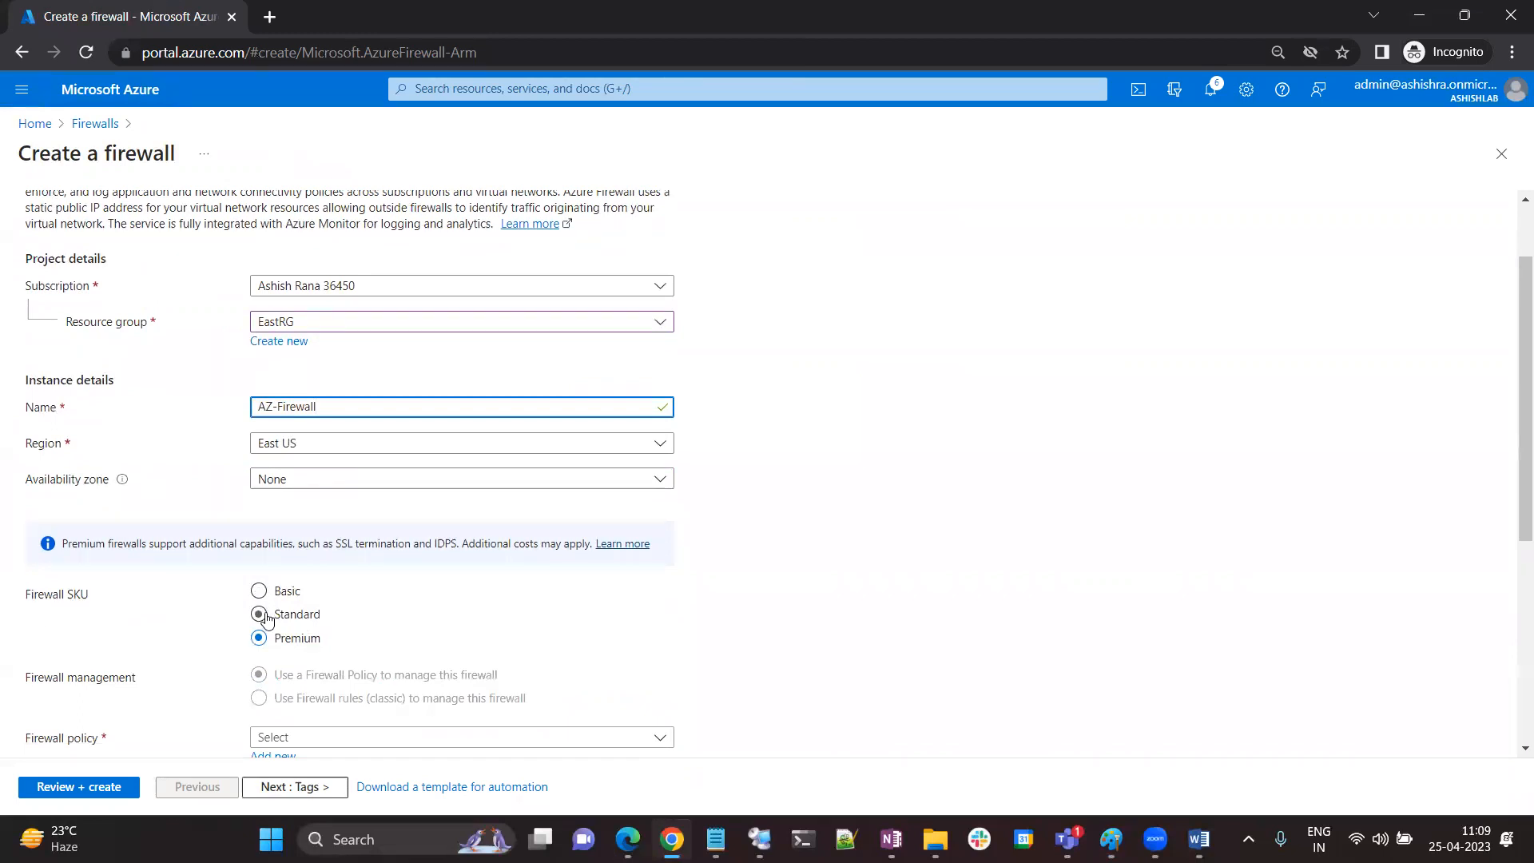
click(258, 613)
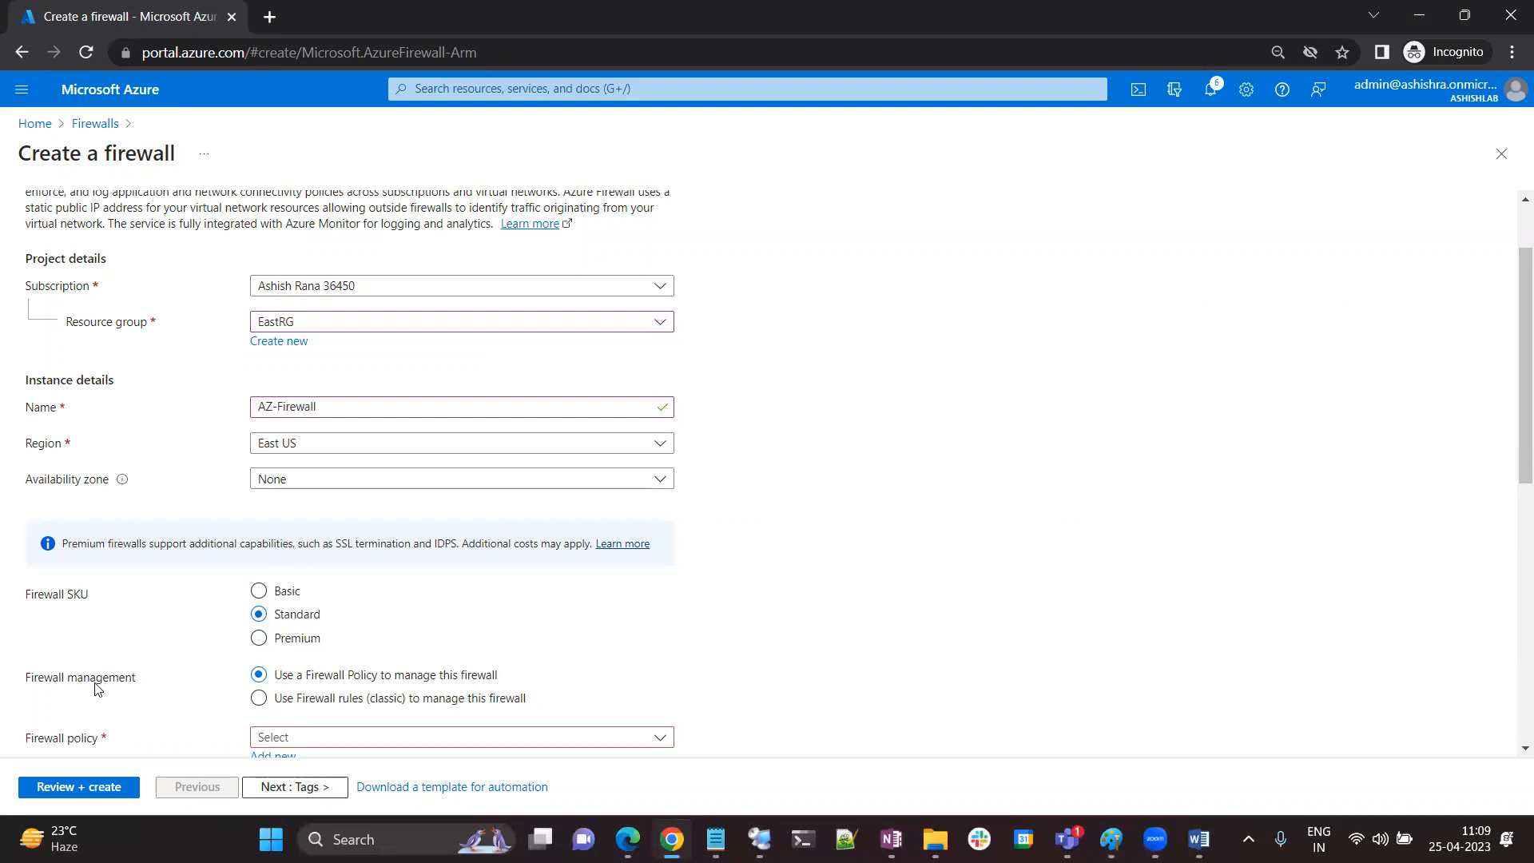
Choose classic firewall rules and attach AZ-Firewall to the existing Hub-vNet (EastRG)
scroll(252, 674, down, 3)
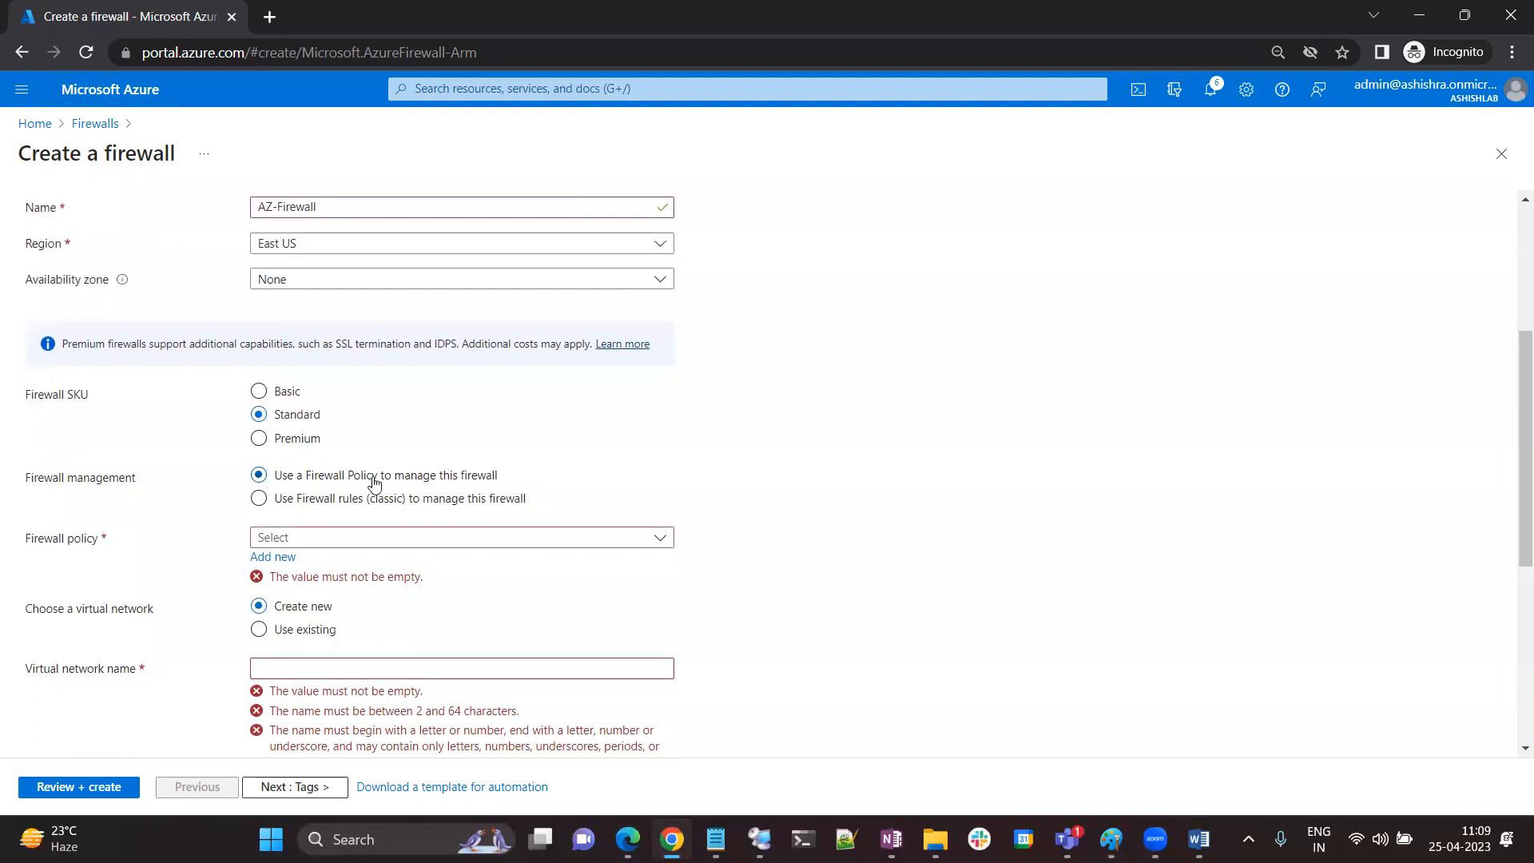
click(288, 503)
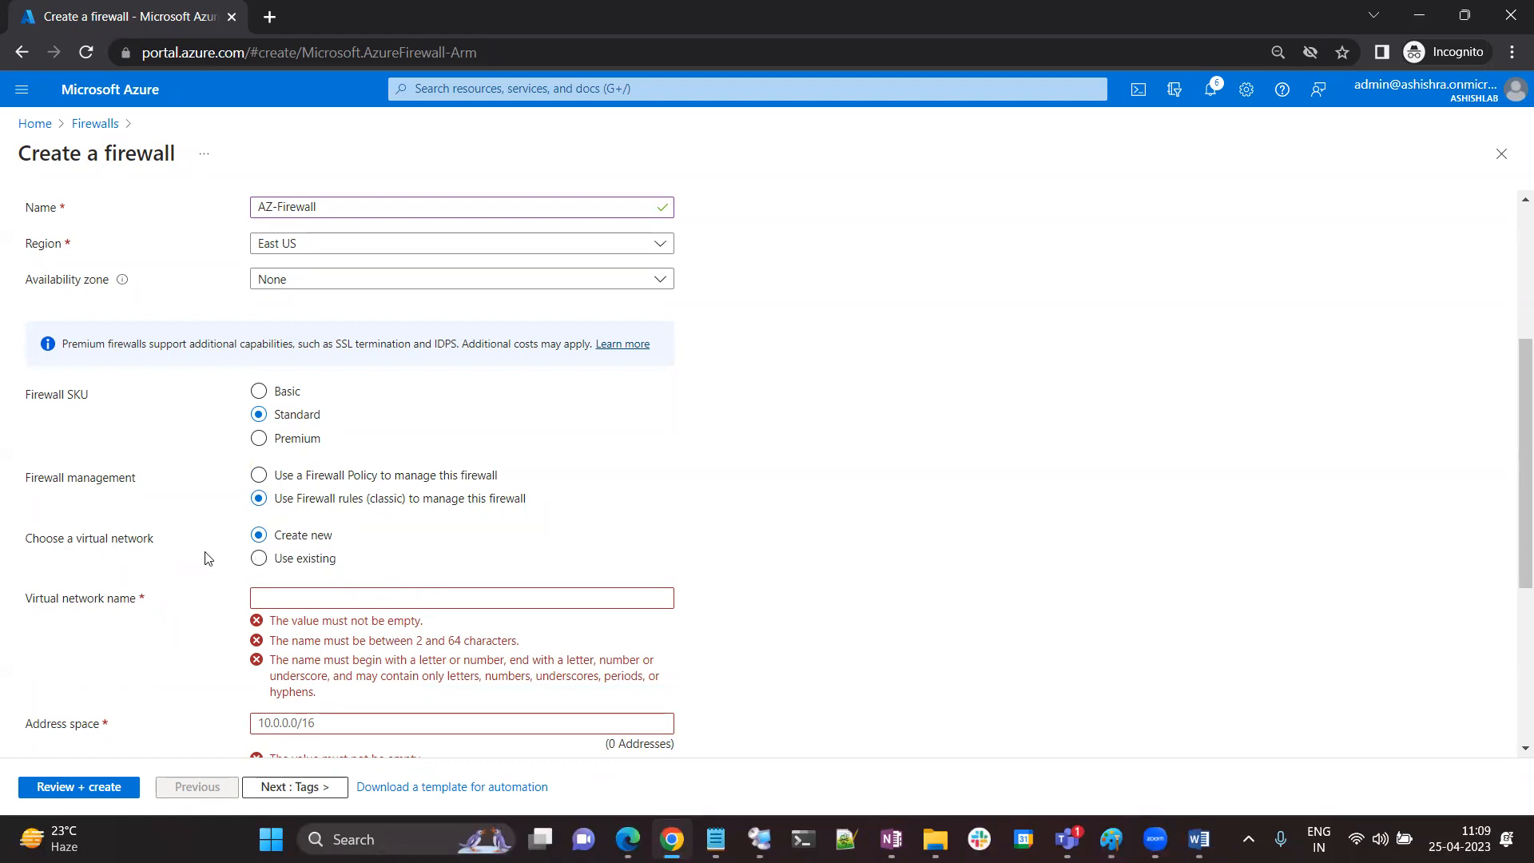
click(258, 559)
click(347, 607)
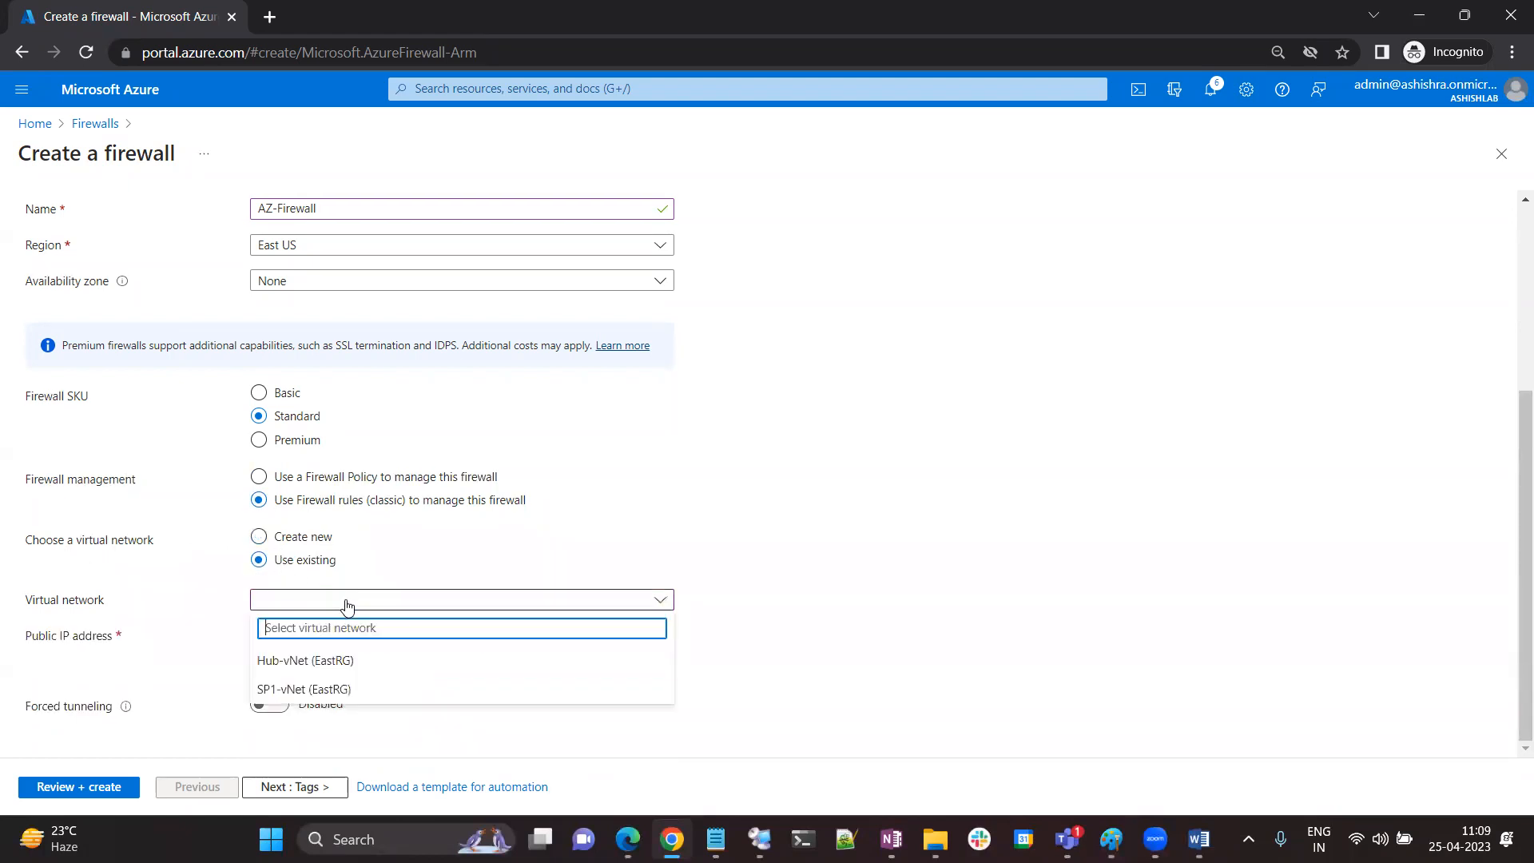
click(329, 668)
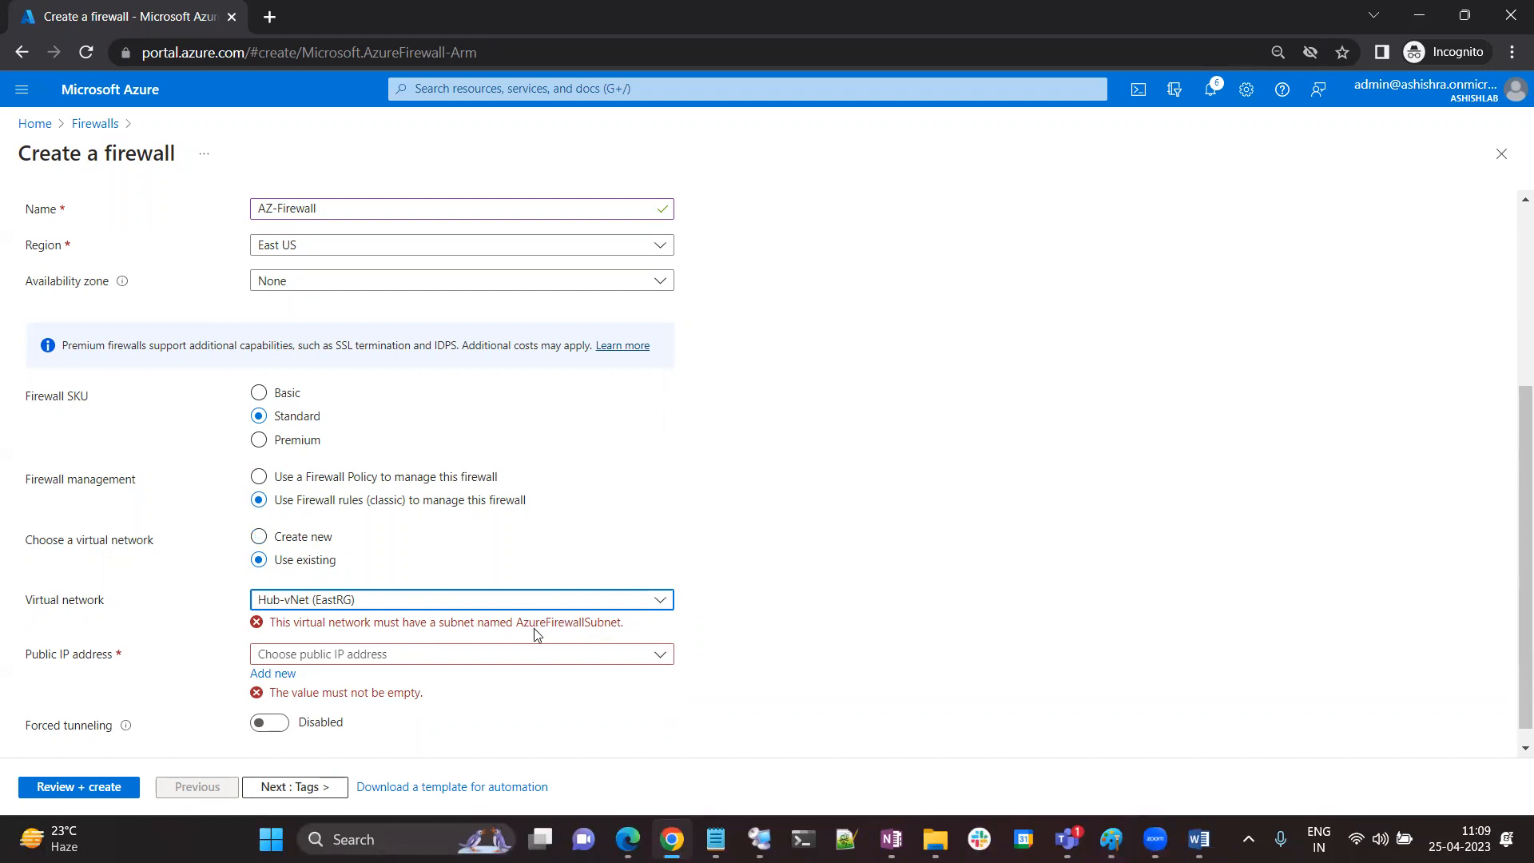
right_click(180, 17)
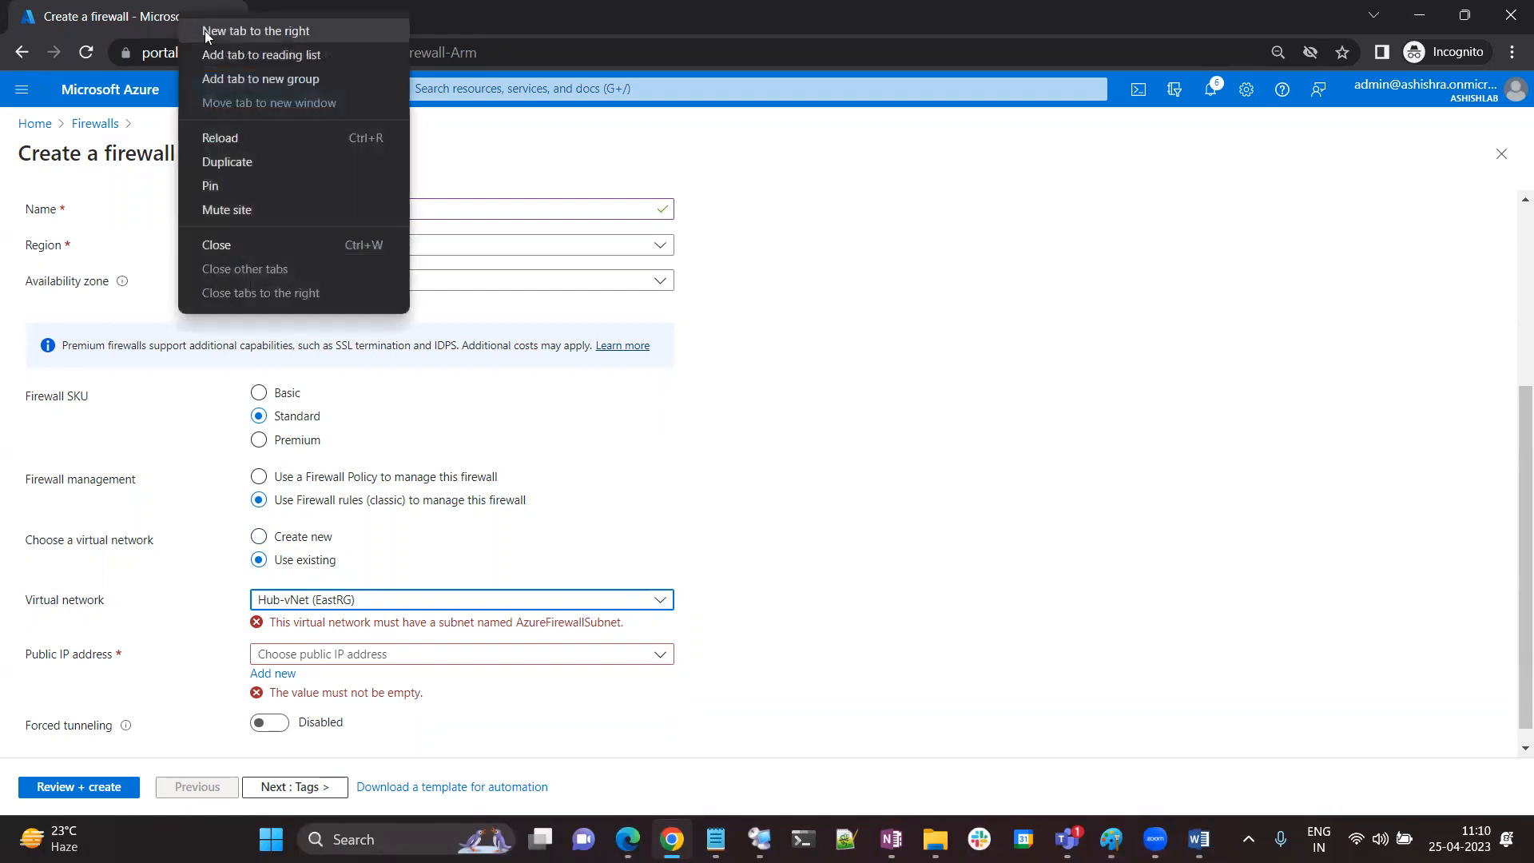
click(878, 264)
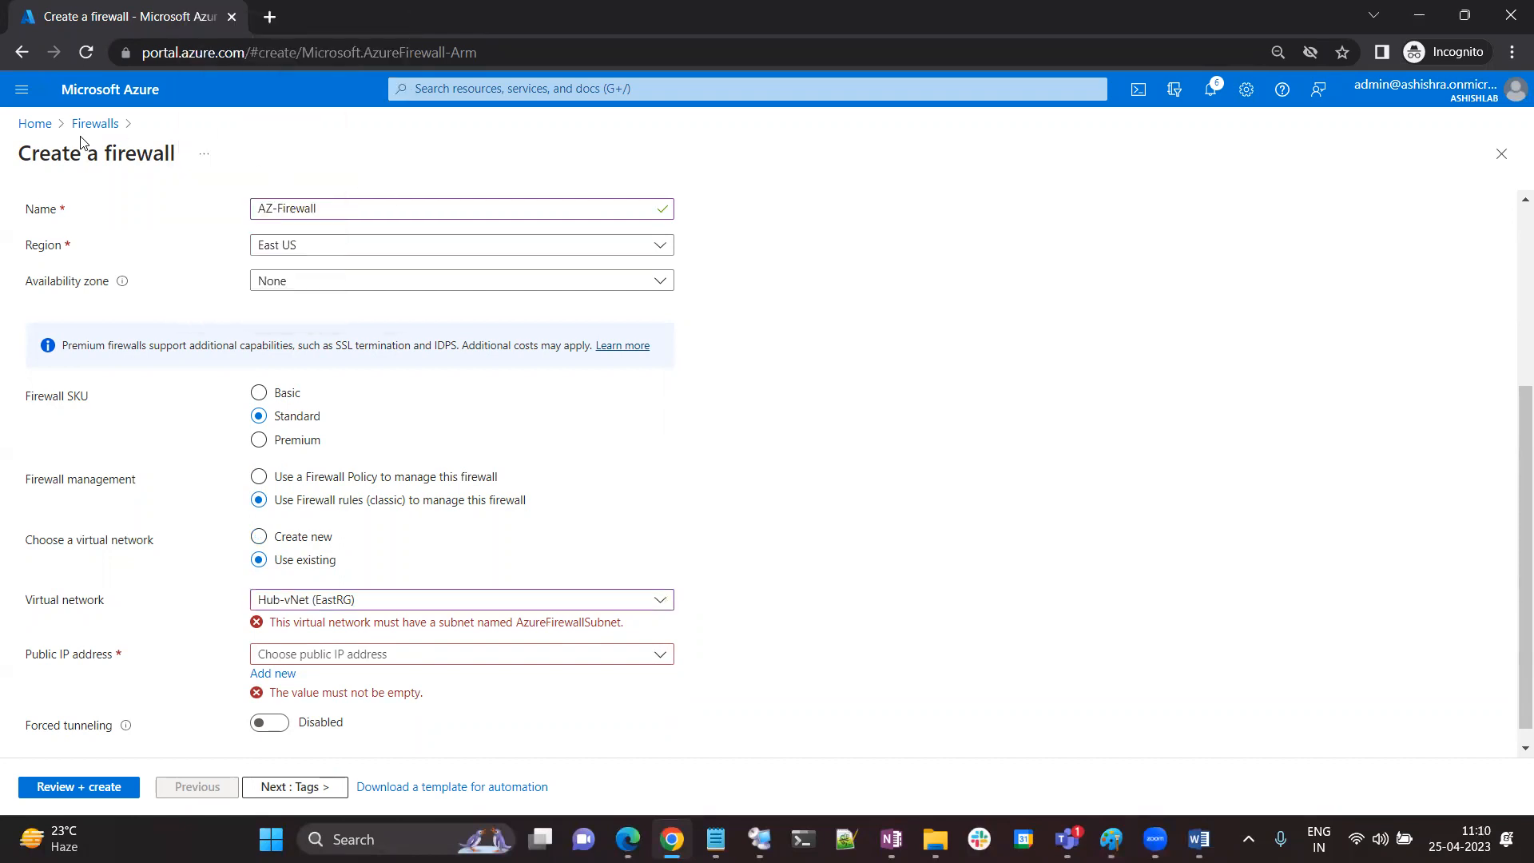
Discard the firewall form and open Hub-vNet's subnet list
click(34, 124)
click(846, 162)
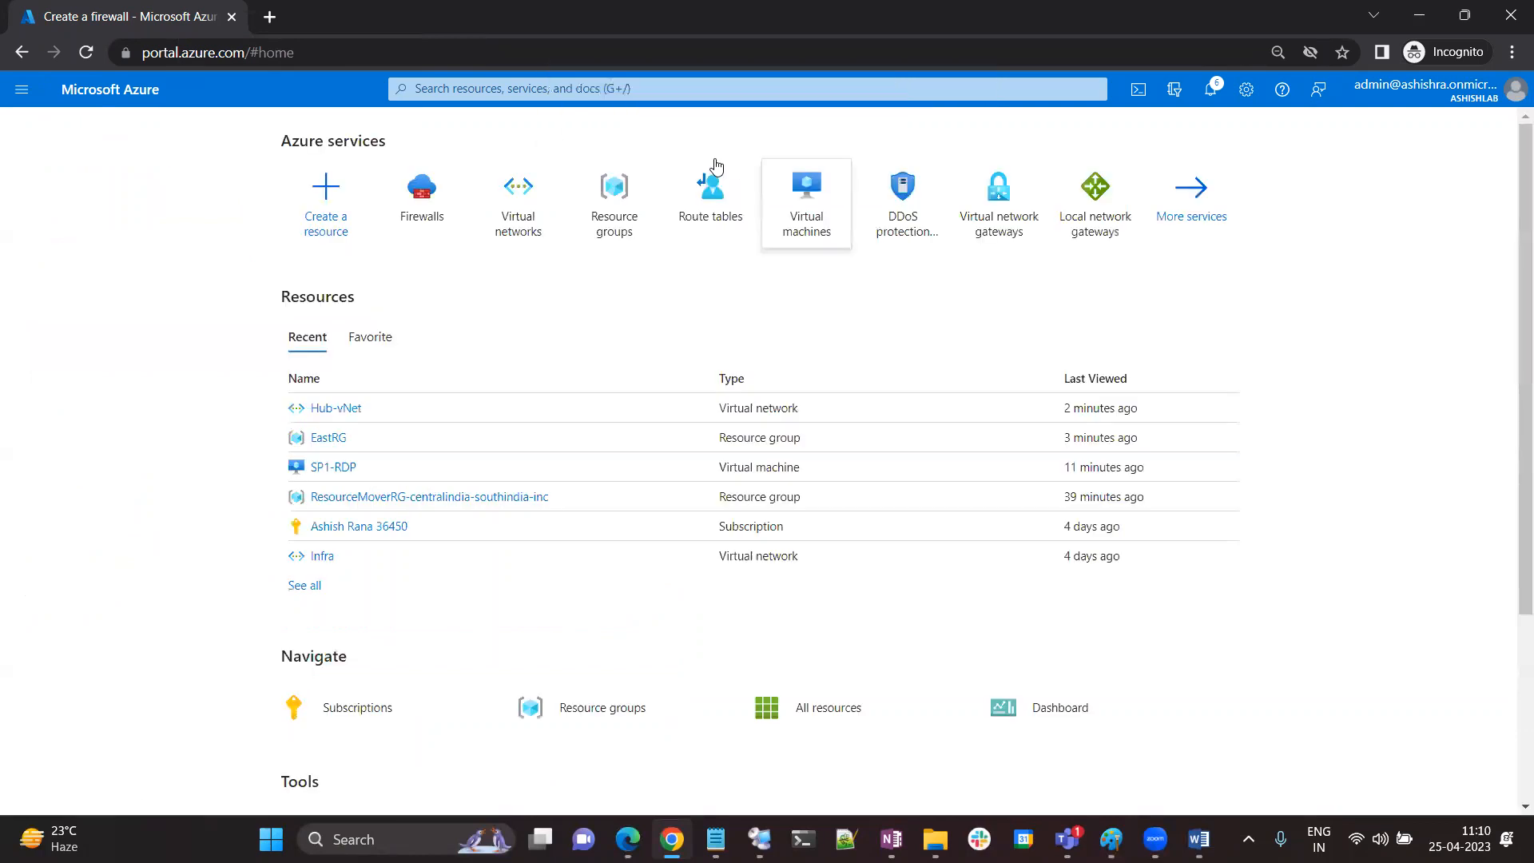
click(528, 222)
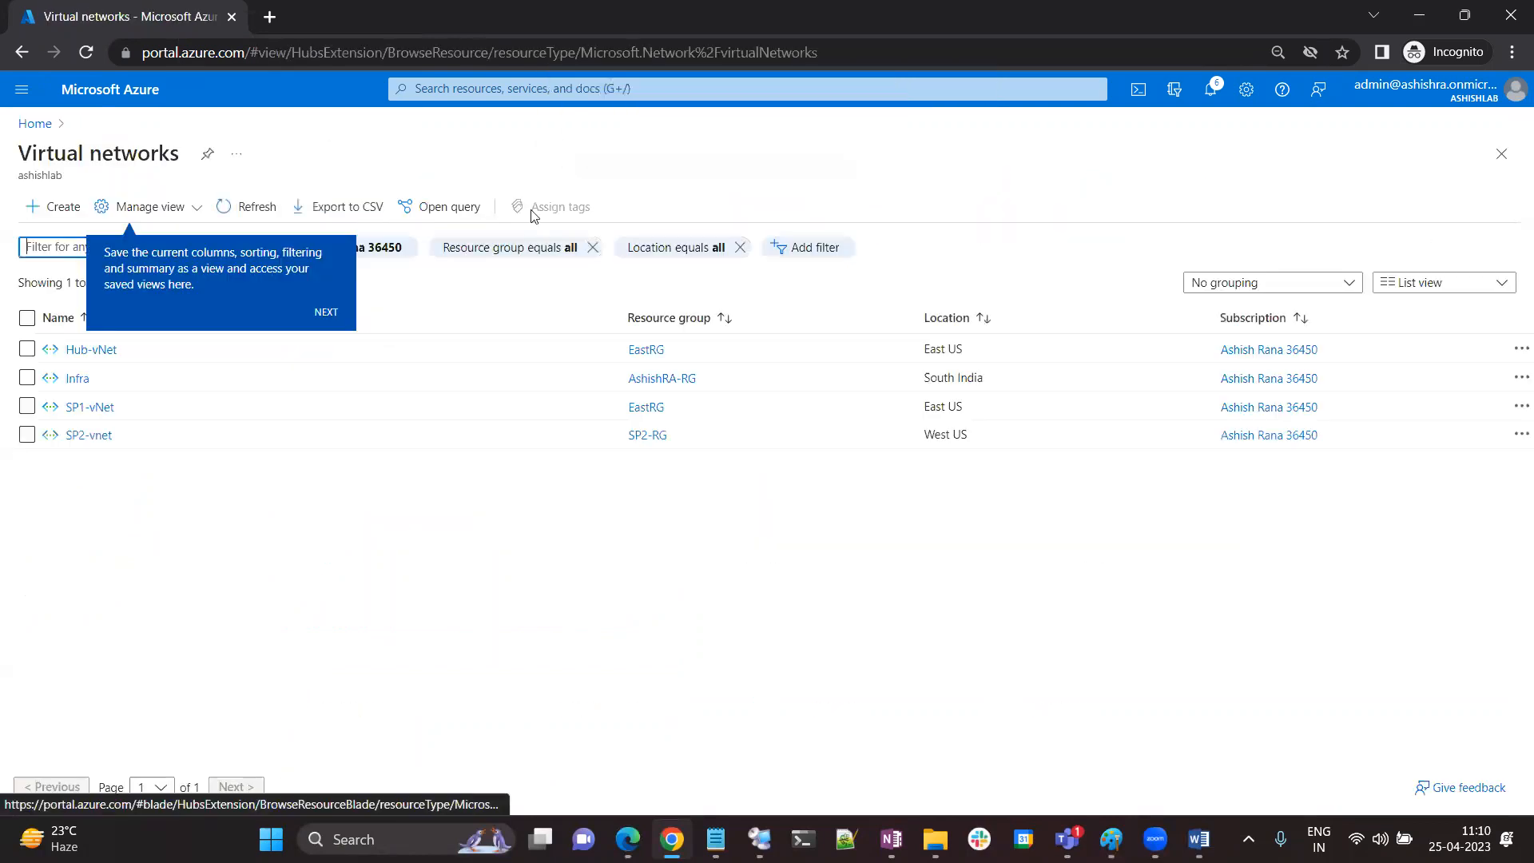
click(119, 349)
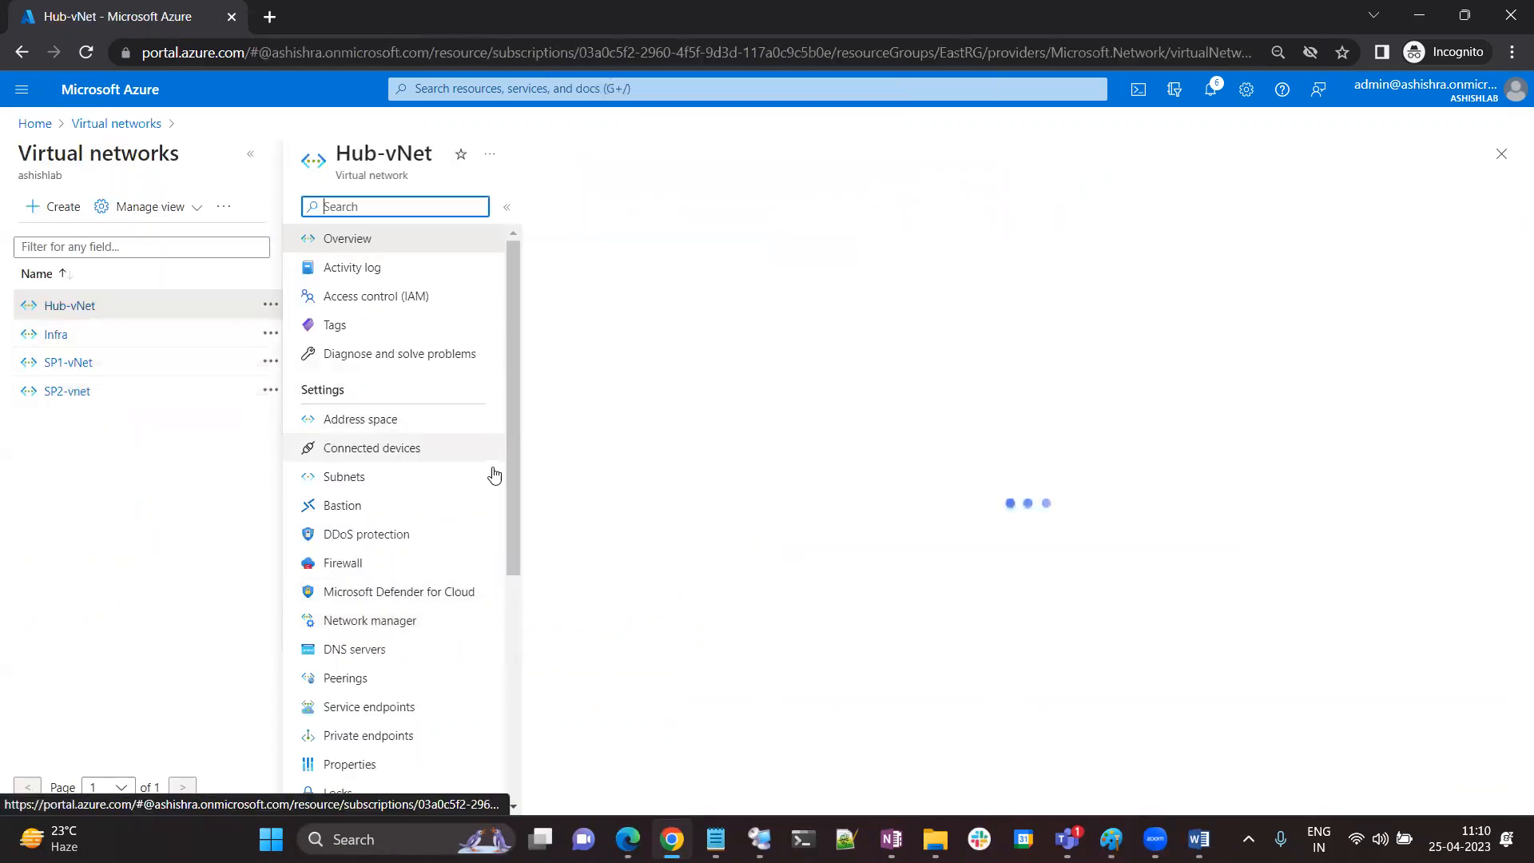
click(376, 476)
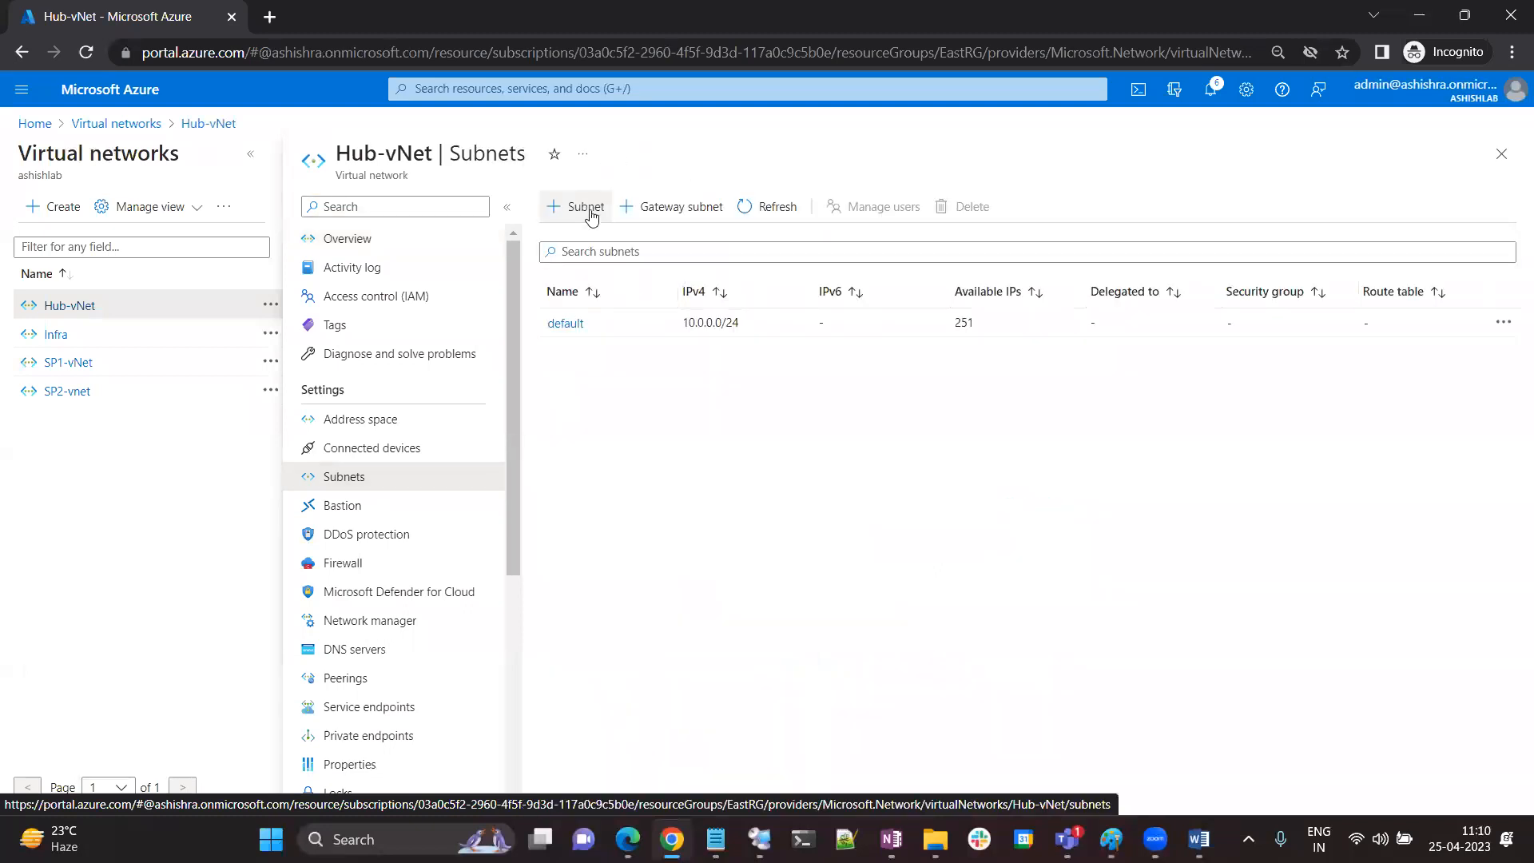
Add subnet AzureFirewallSubnet with range 10.0.1.0/26 to Hub-vNet and save it
click(590, 209)
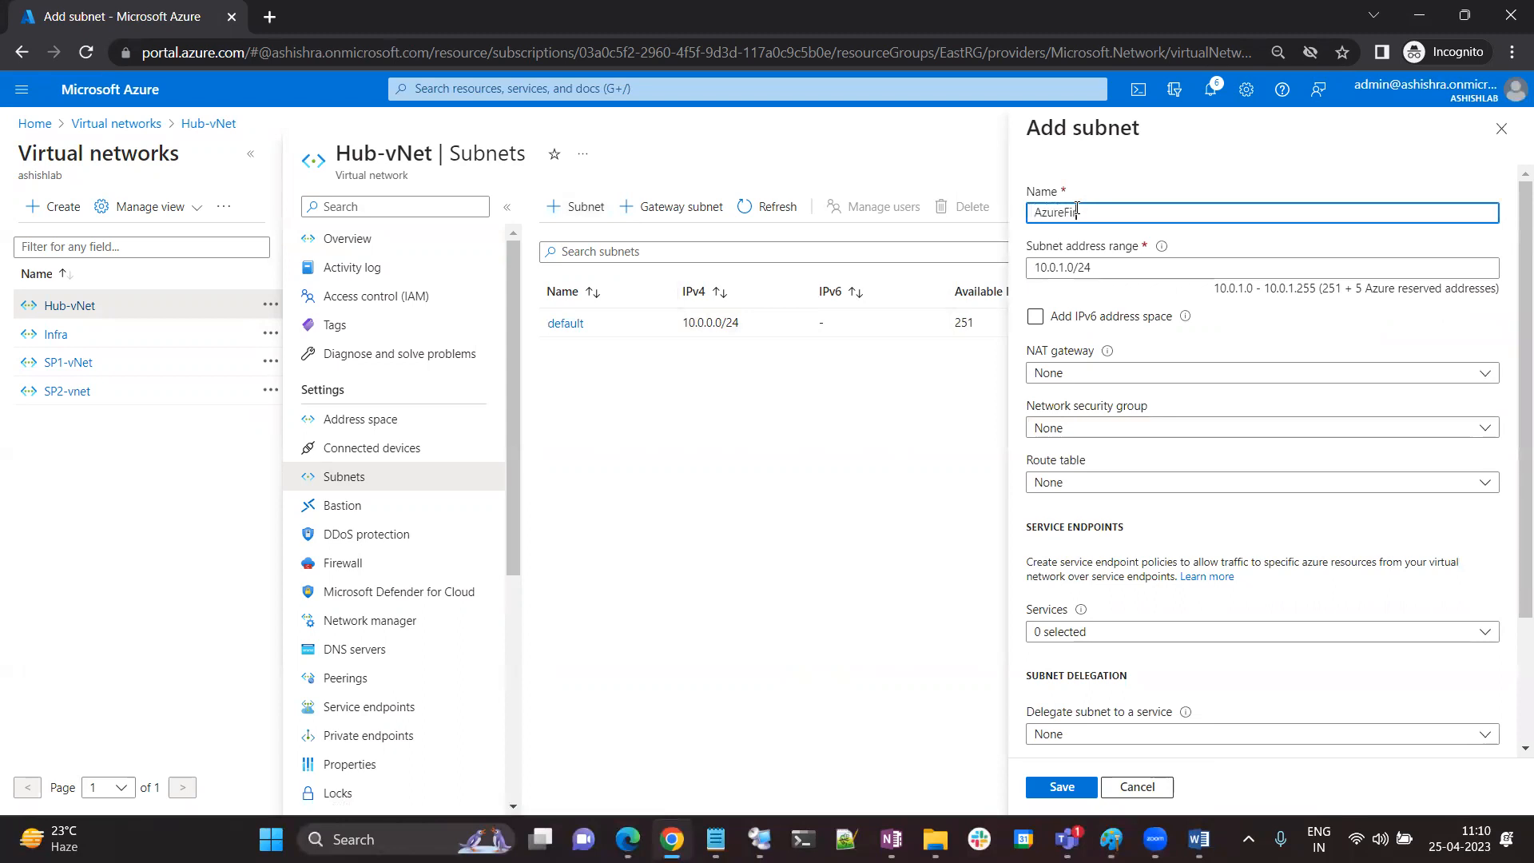
text(AzureFirewallSubnet)
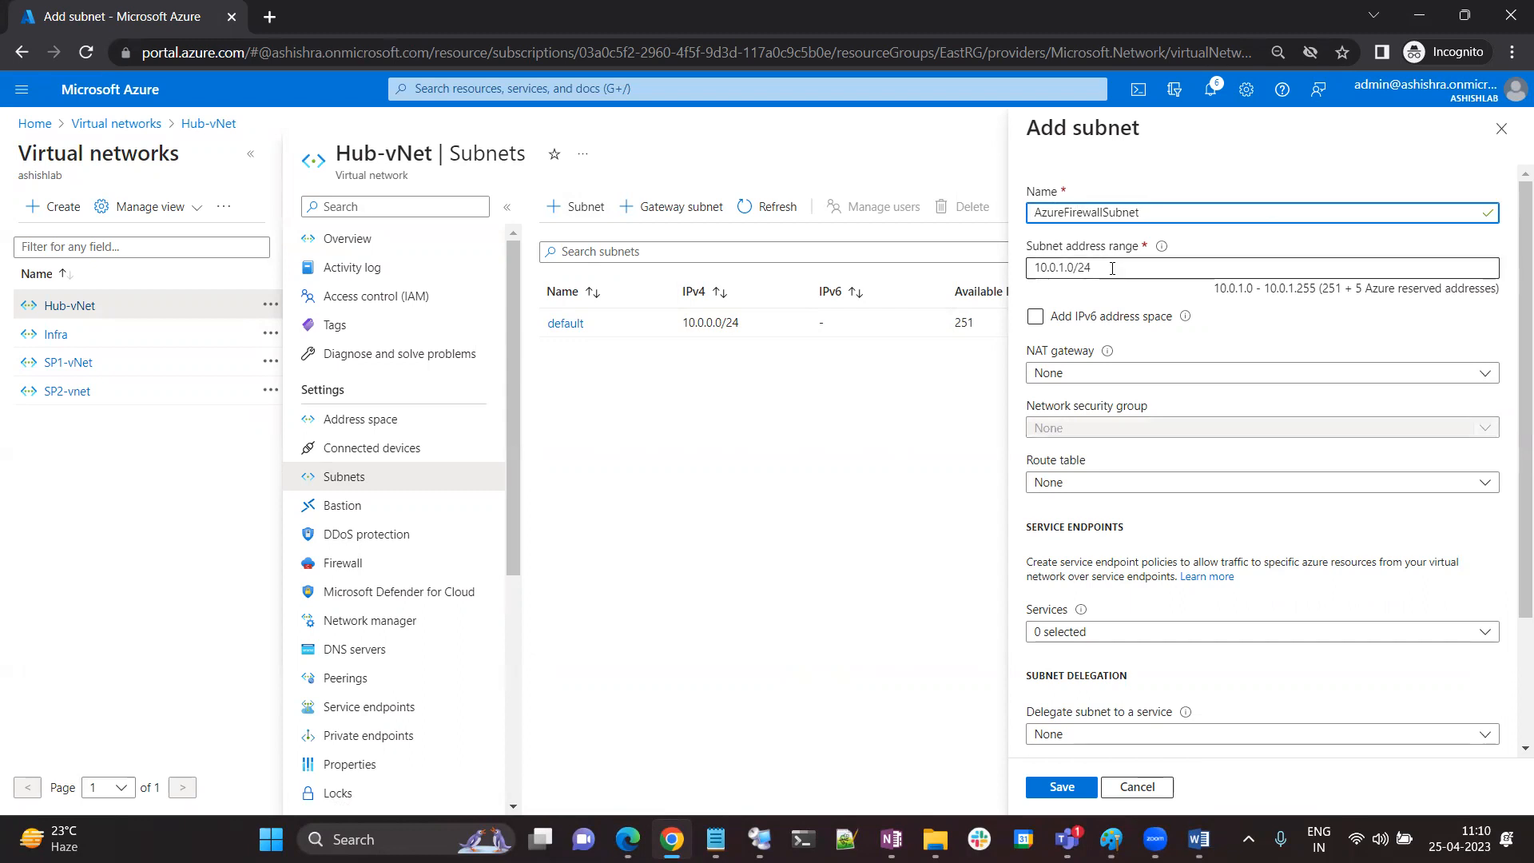
click(1112, 839)
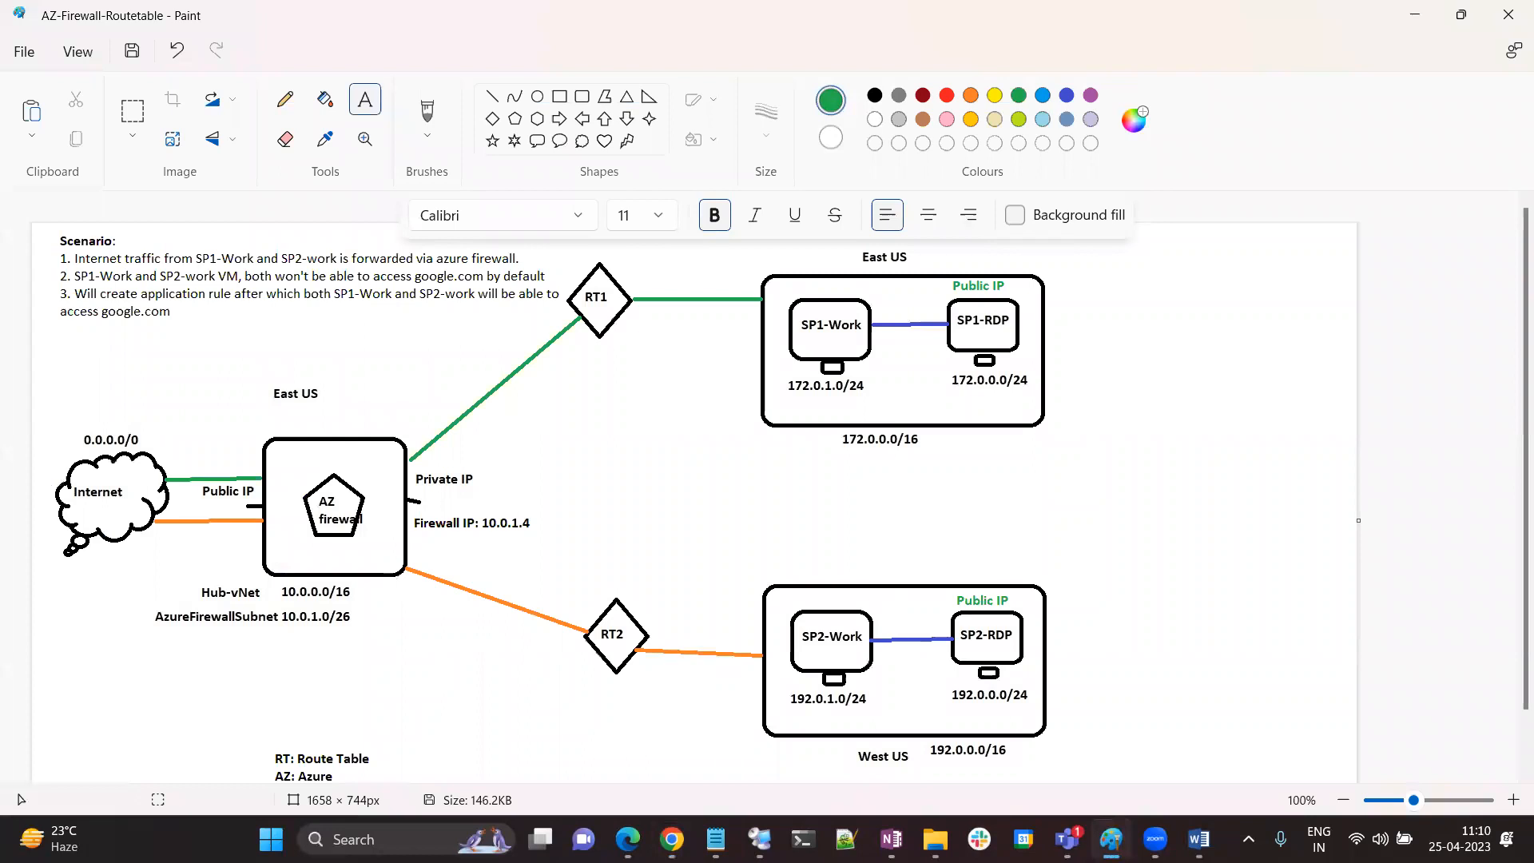
click(1111, 839)
click(1147, 270)
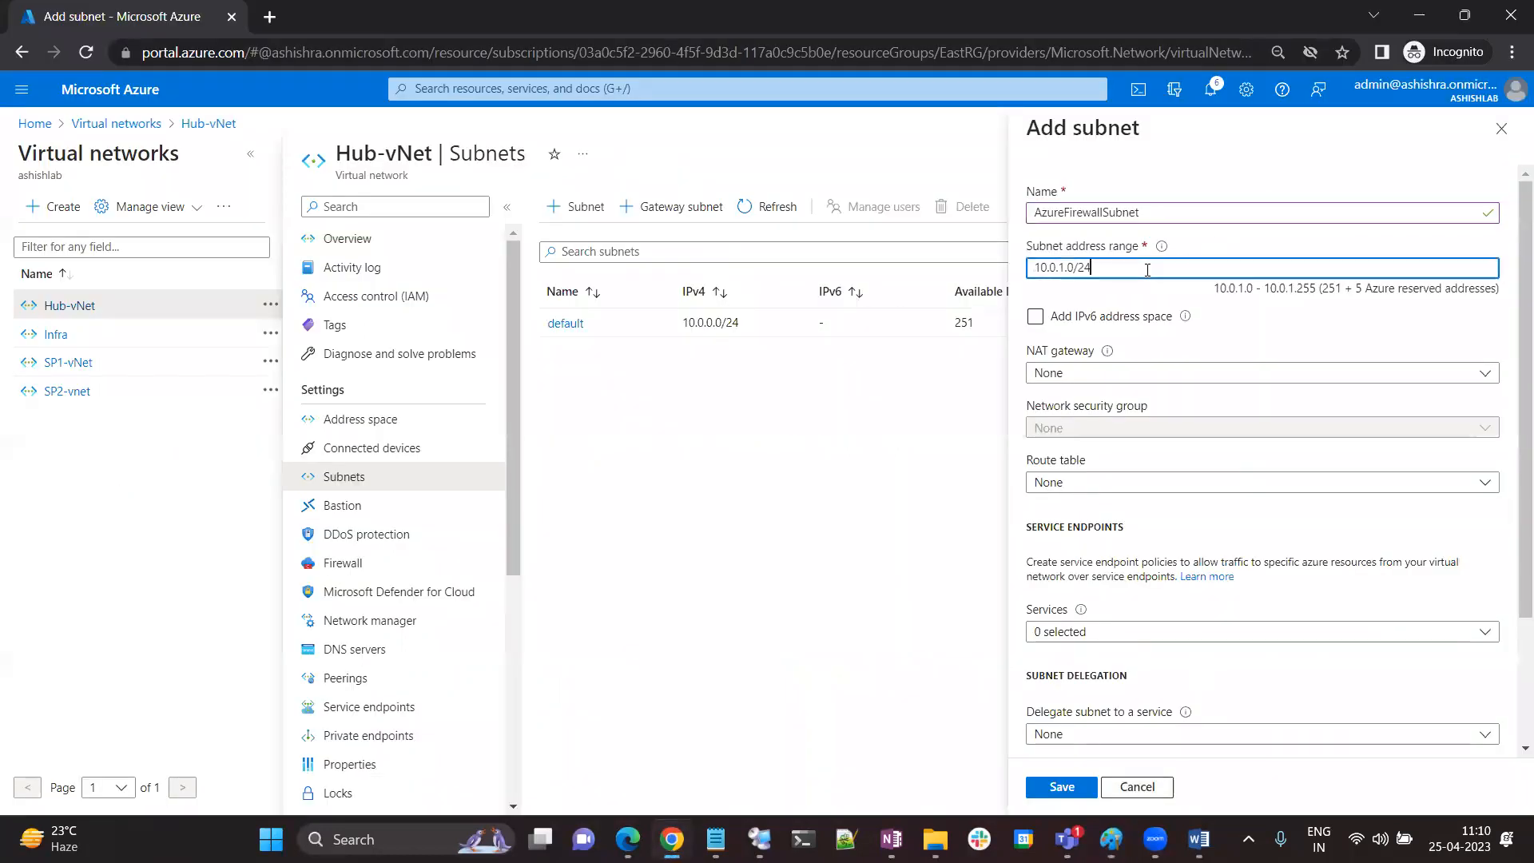
key(BackSpace)
key(BackSpace)
text(26)
click(1111, 839)
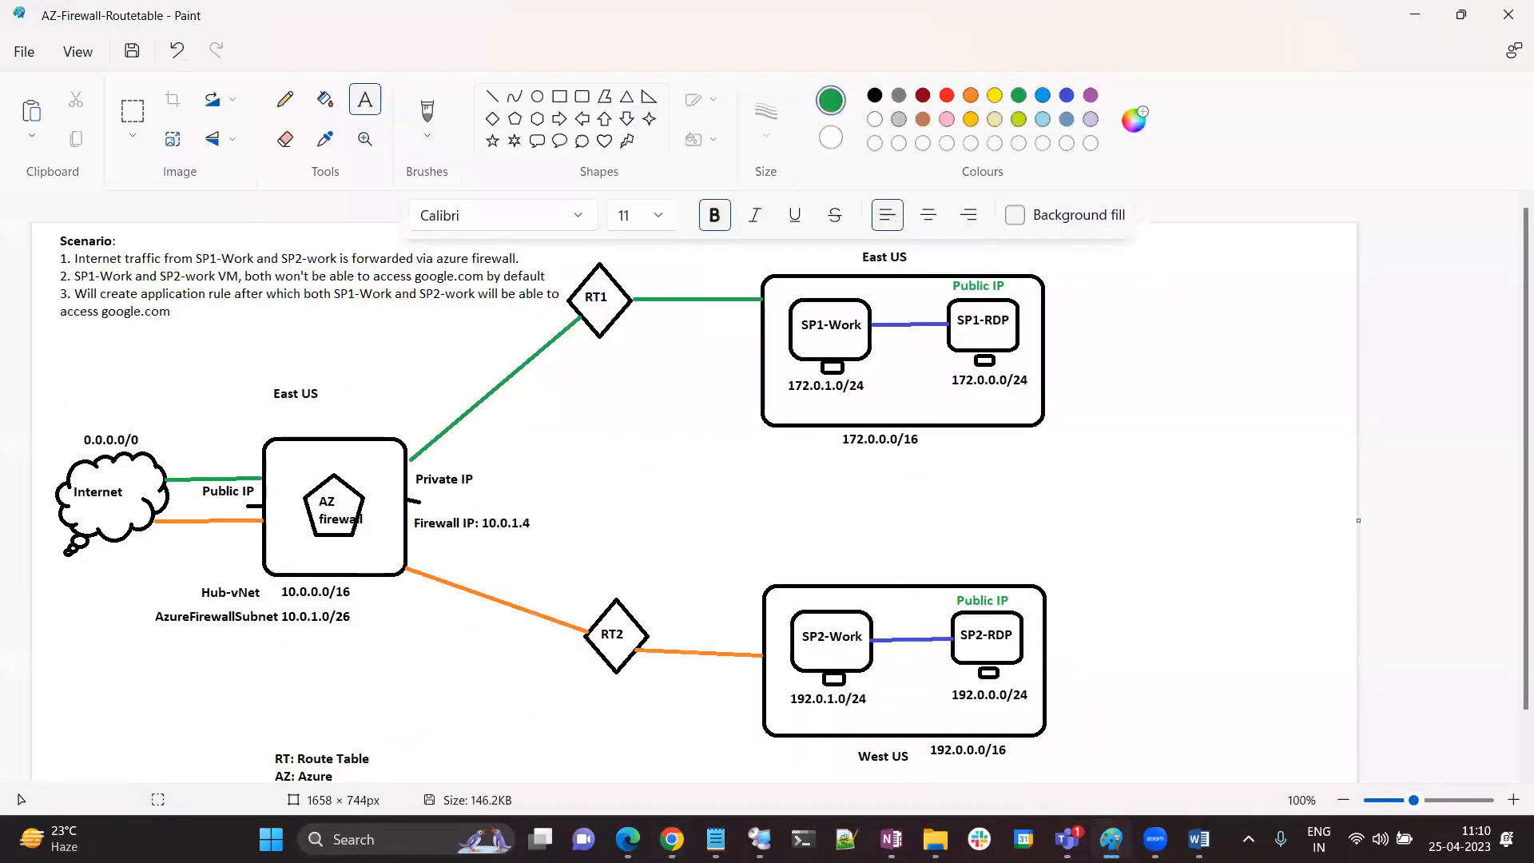
click(1110, 839)
click(1075, 789)
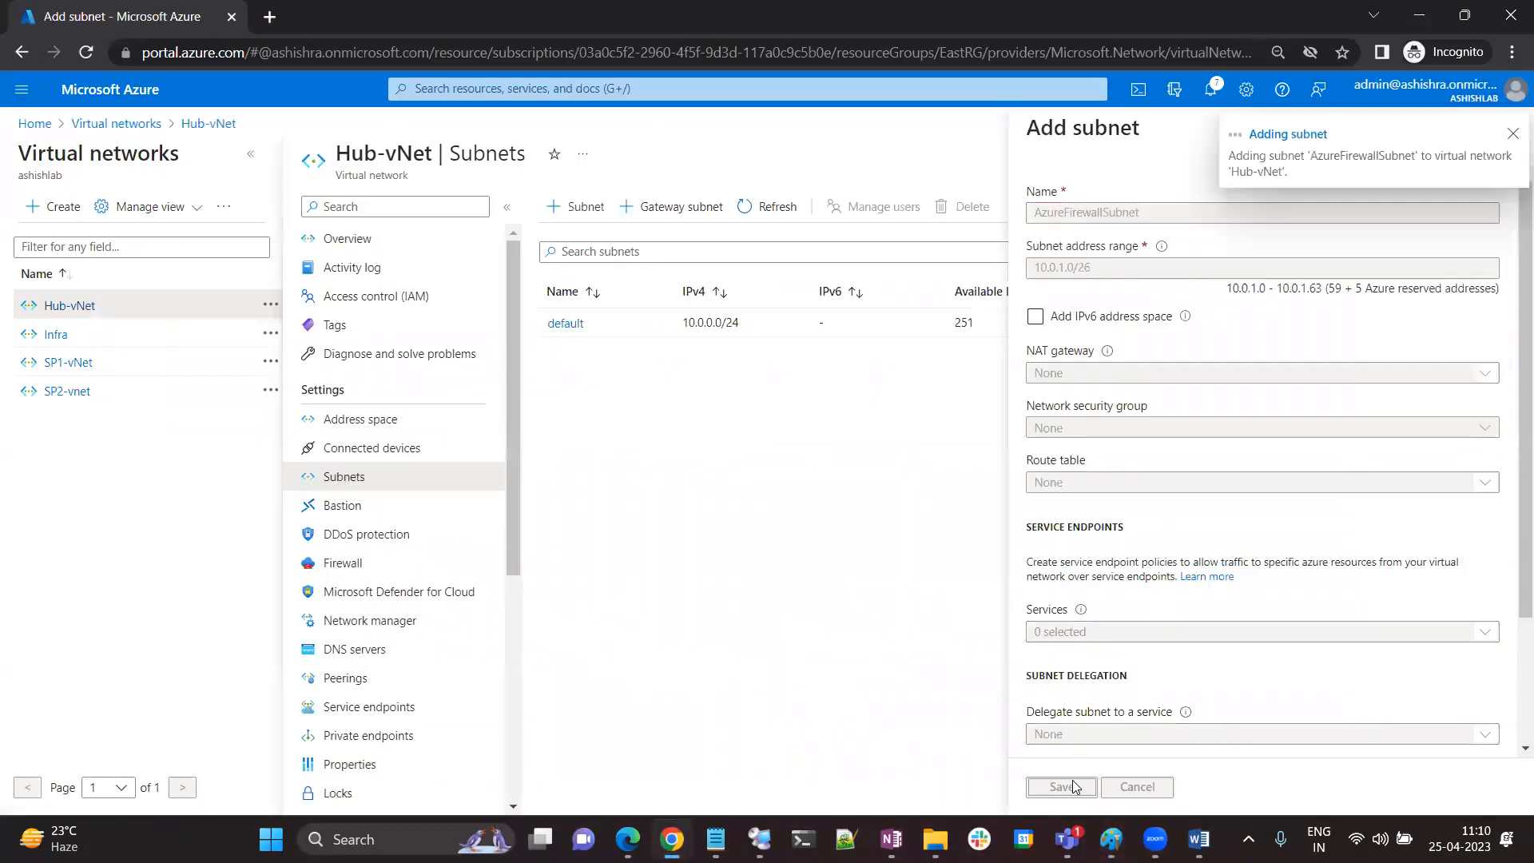
click(32, 123)
Start a new firewall named AZ-FW in EastRG with the Standard tier
click(519, 210)
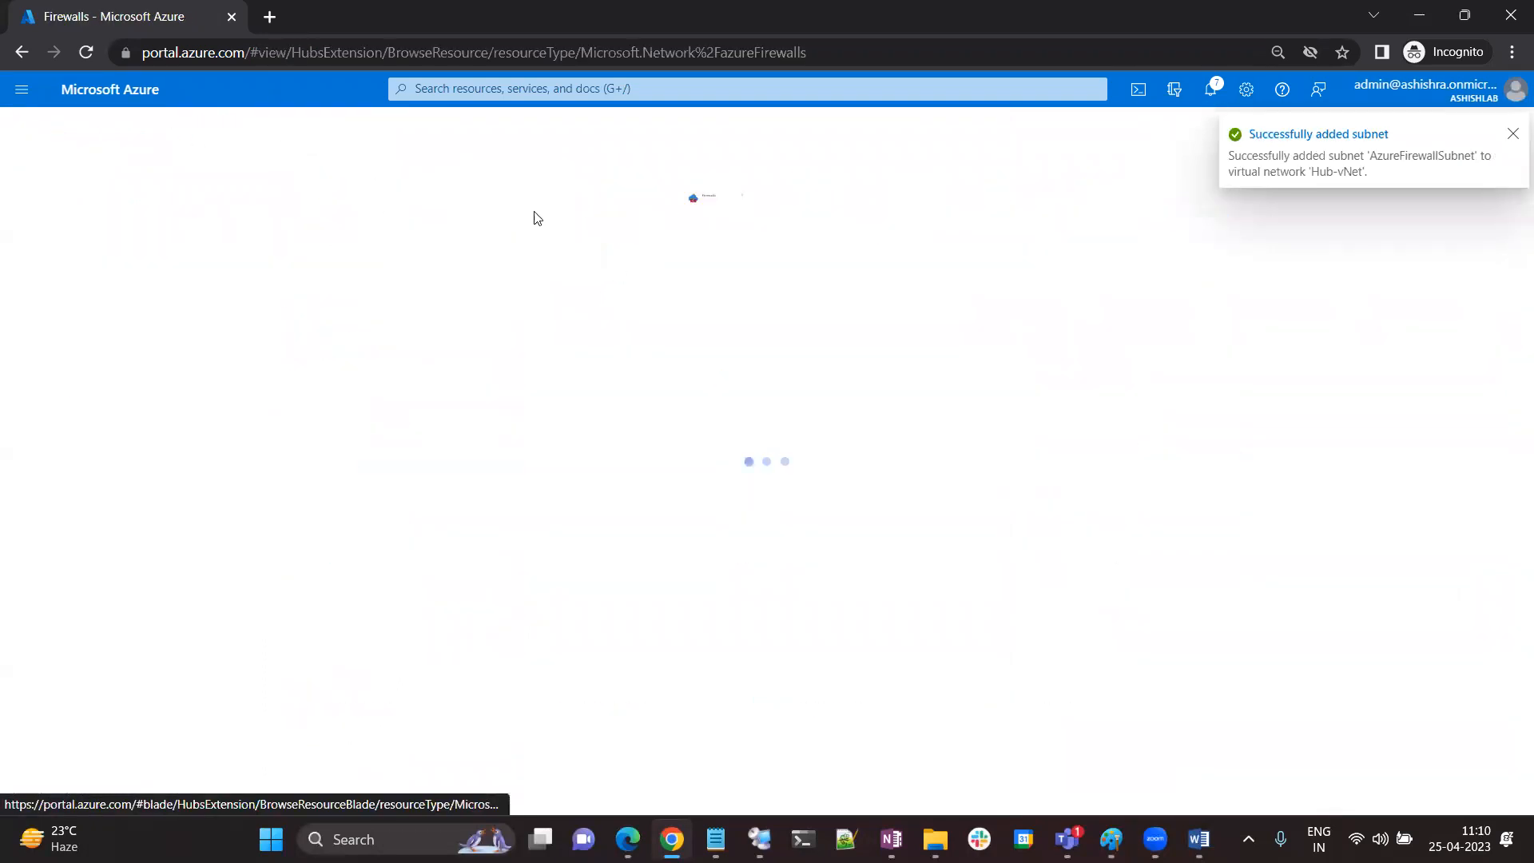
click(766, 573)
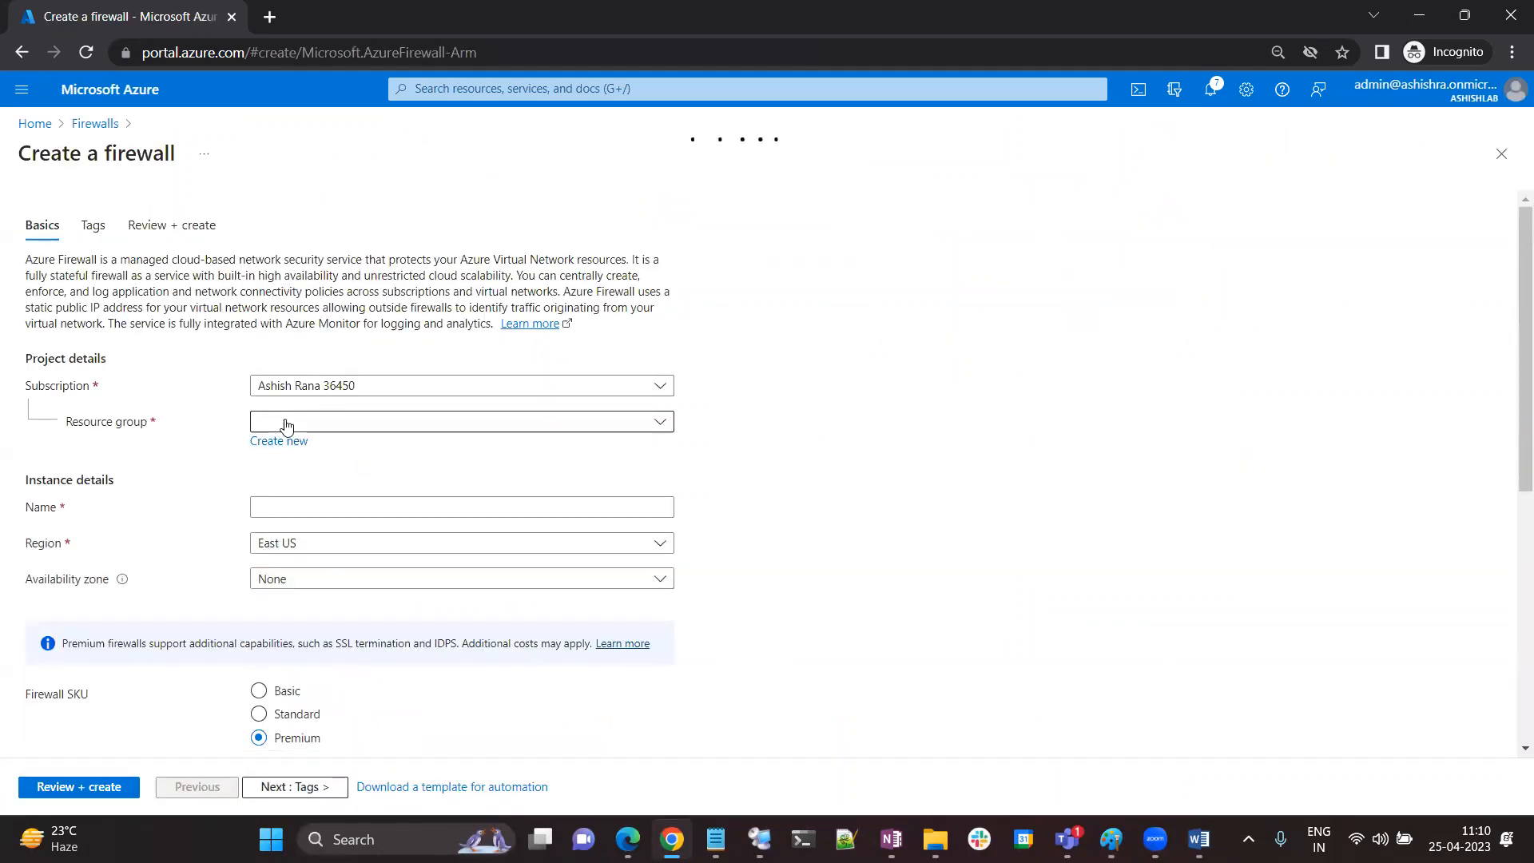
click(296, 421)
click(285, 596)
click(326, 508)
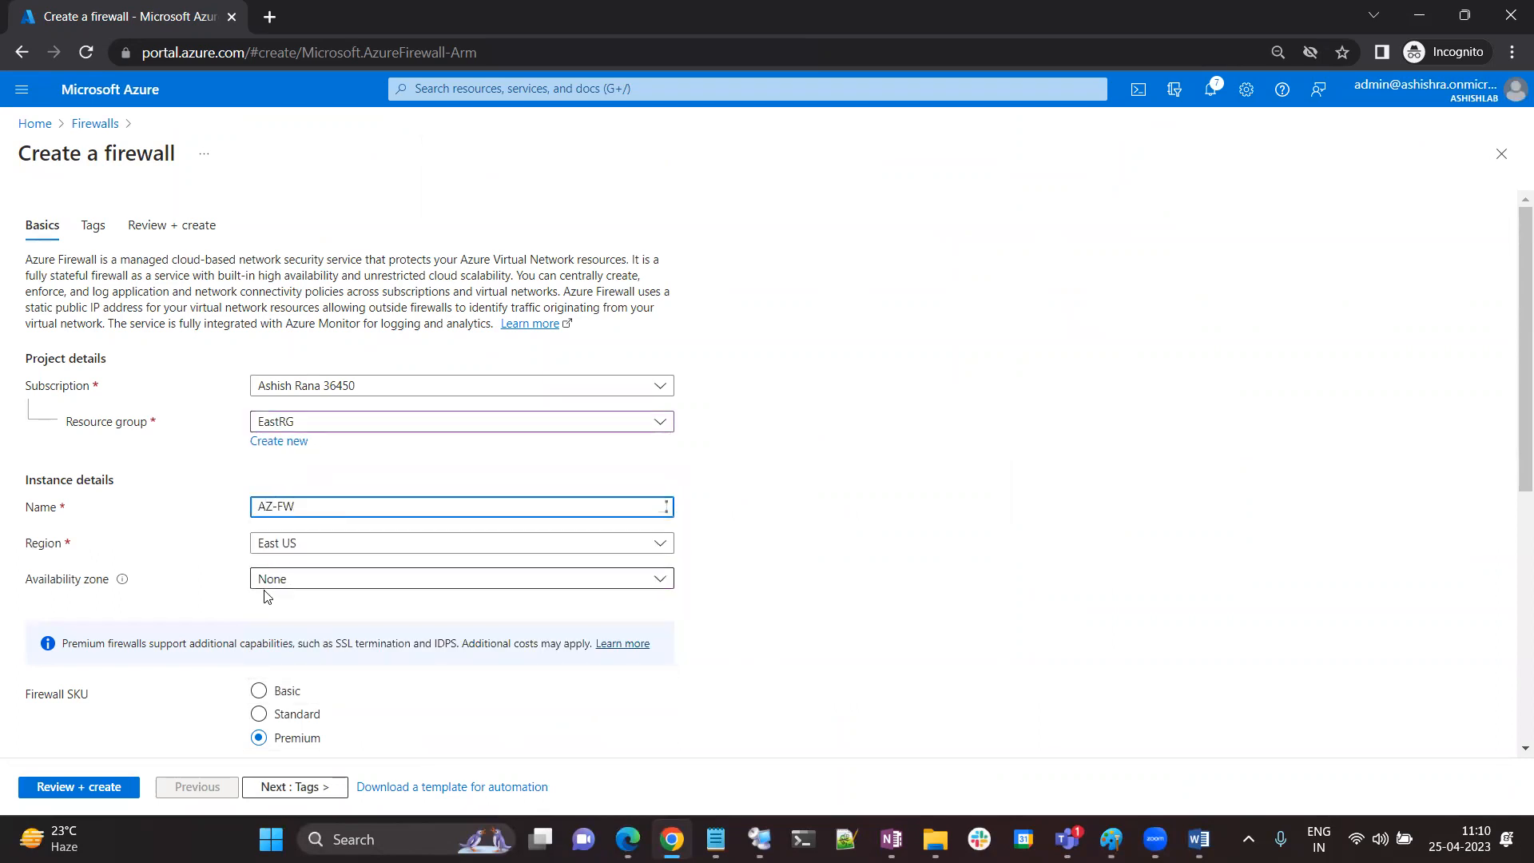
click(258, 713)
Choose classic rules and Use existing virtual network, finding the network list empty
scroll(490, 668, down, 4)
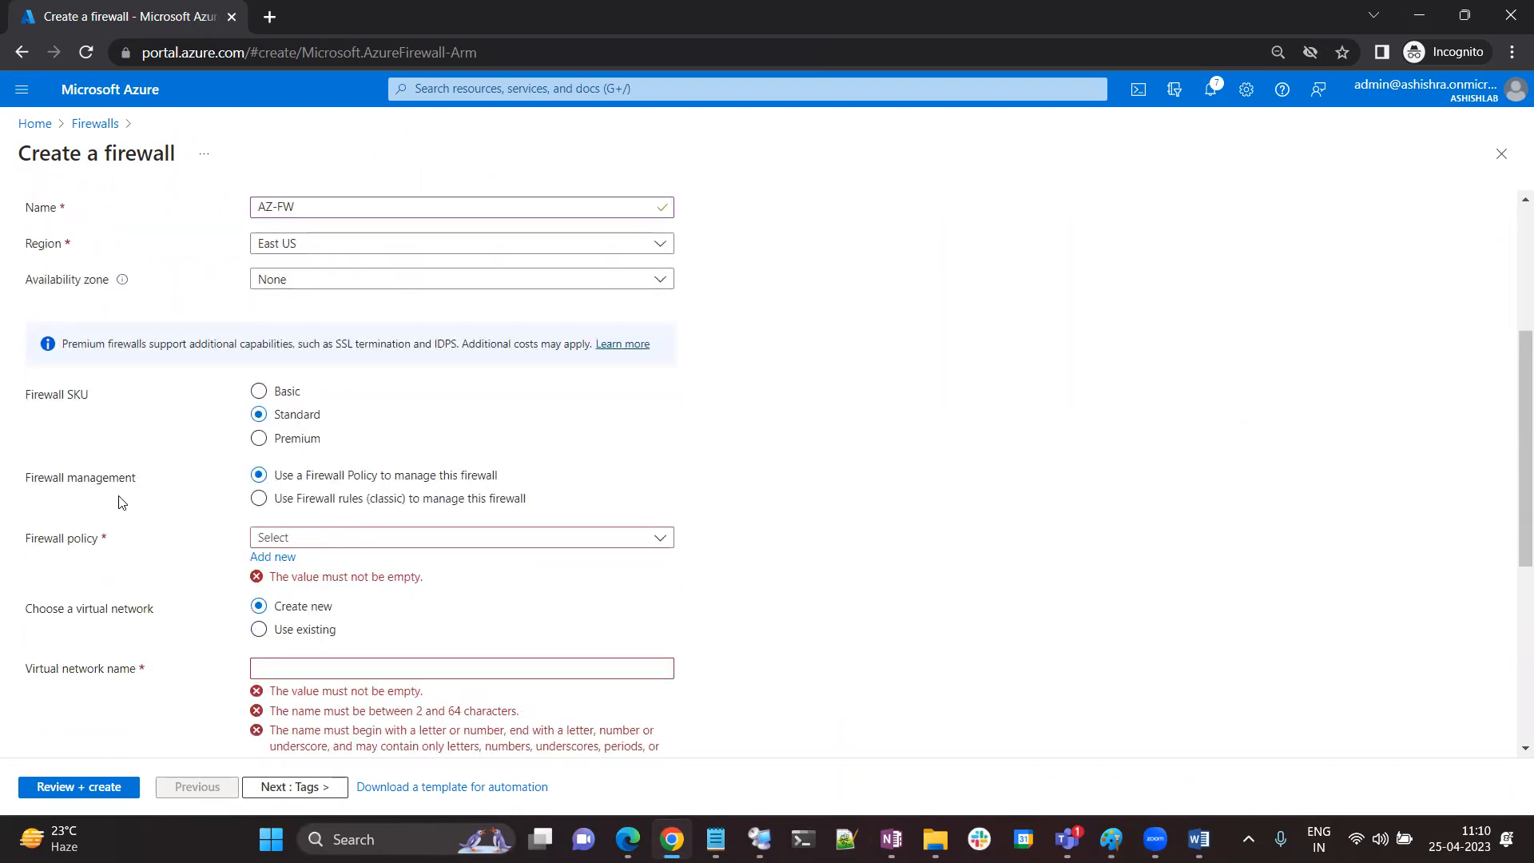
click(260, 500)
click(276, 558)
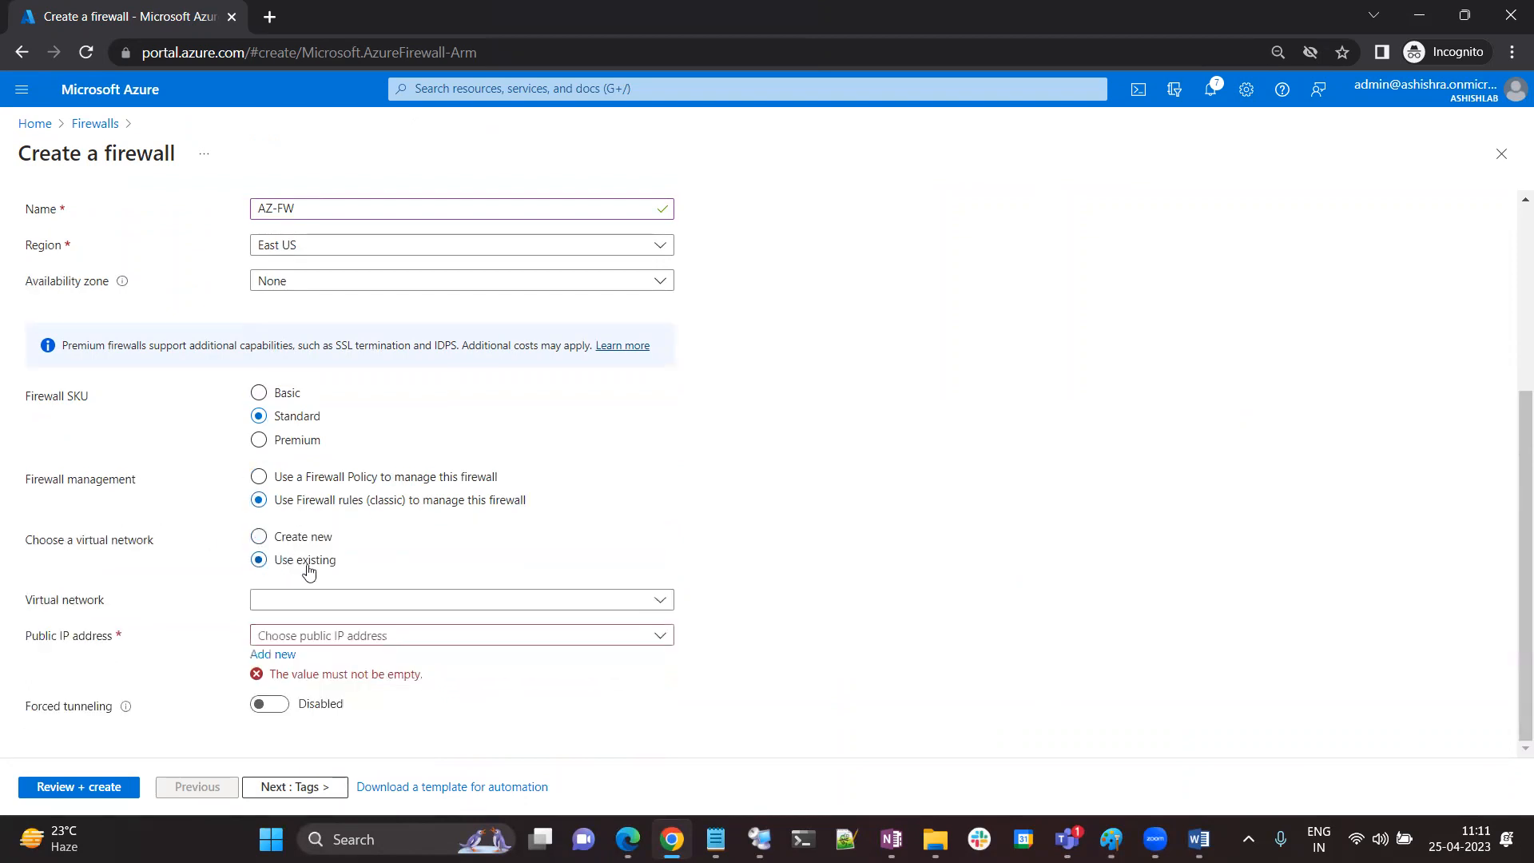
click(326, 598)
click(955, 527)
click(308, 600)
click(922, 496)
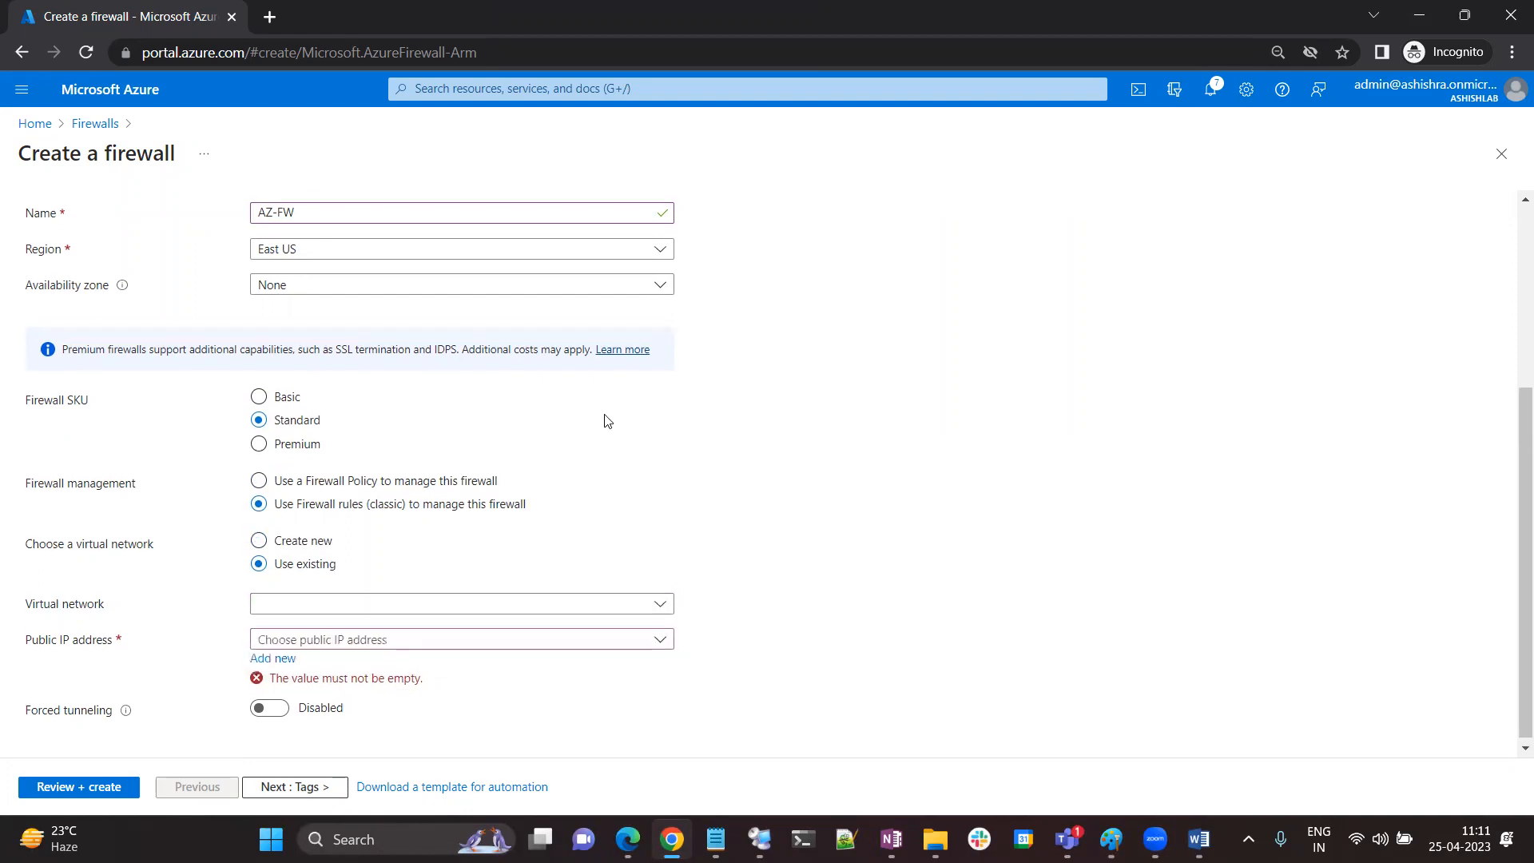
Keep East US as the region, recheck the empty network list, then leave the form
scroll(606, 421, up, 3)
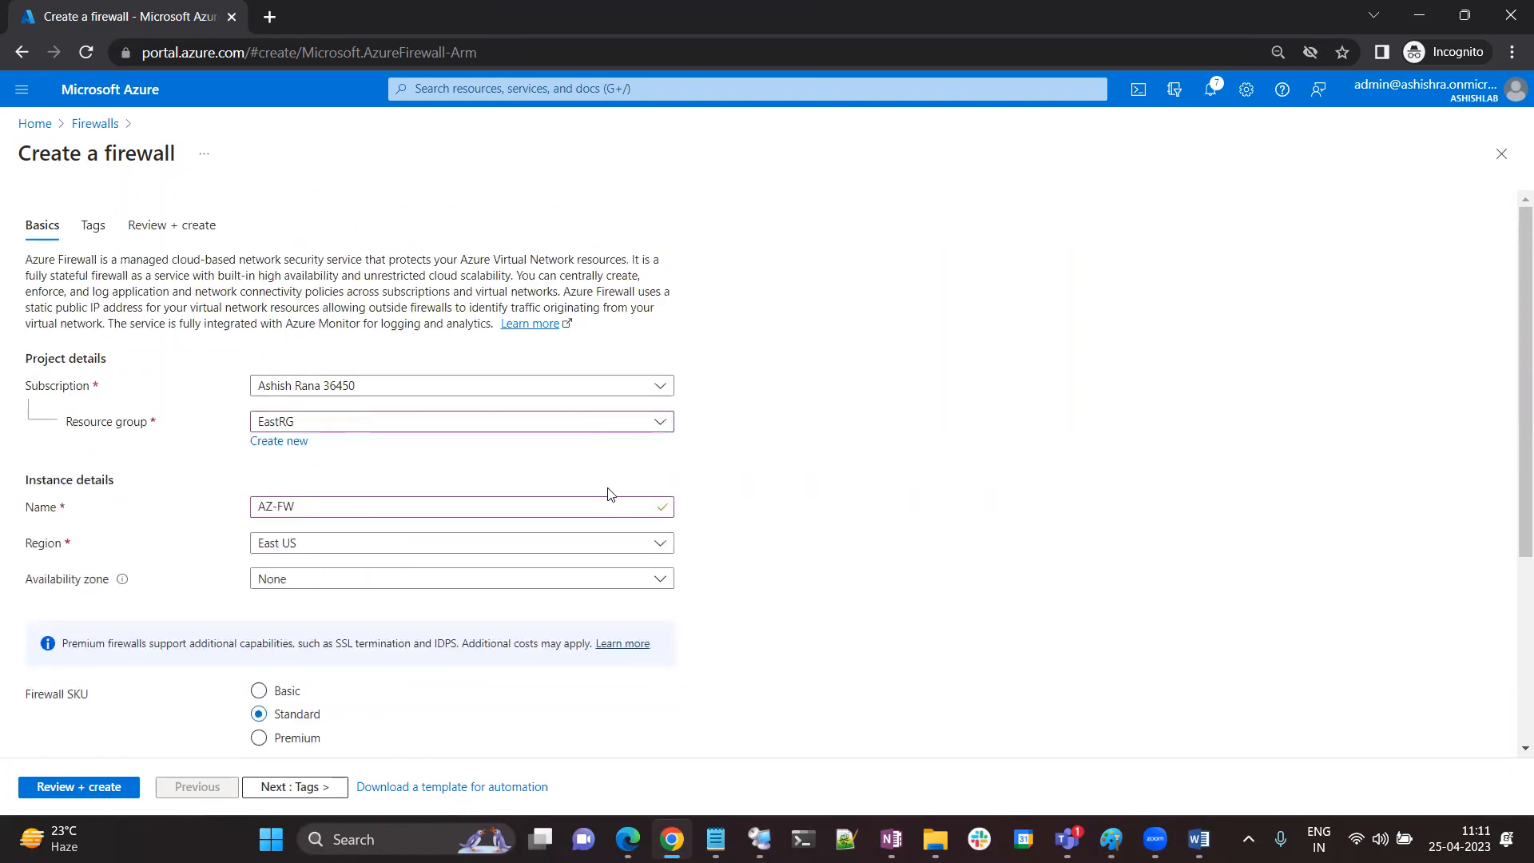
click(367, 543)
click(310, 450)
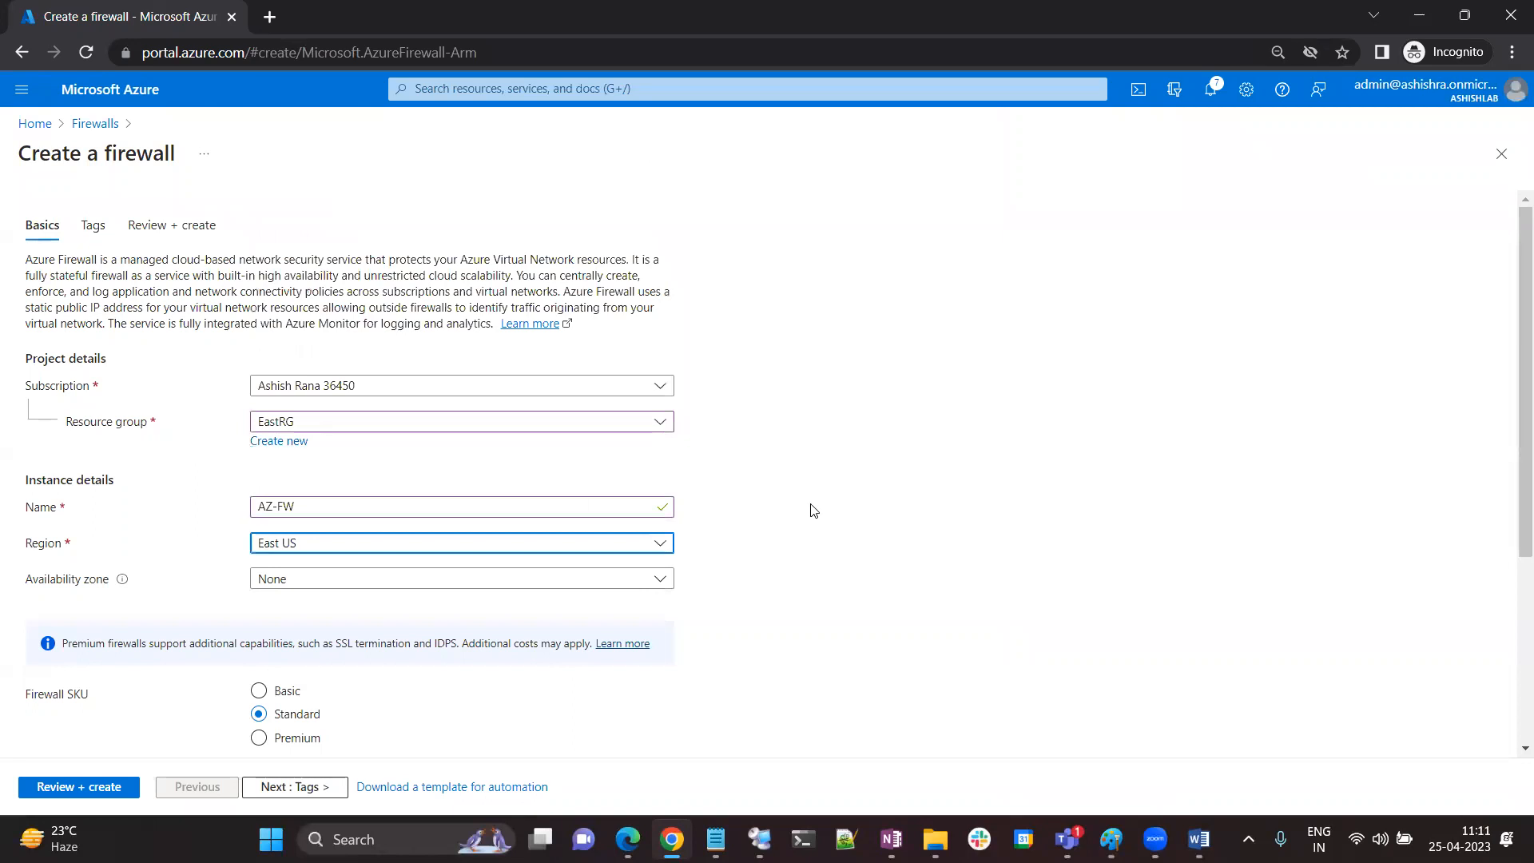
scroll(558, 575, down, 3)
click(371, 605)
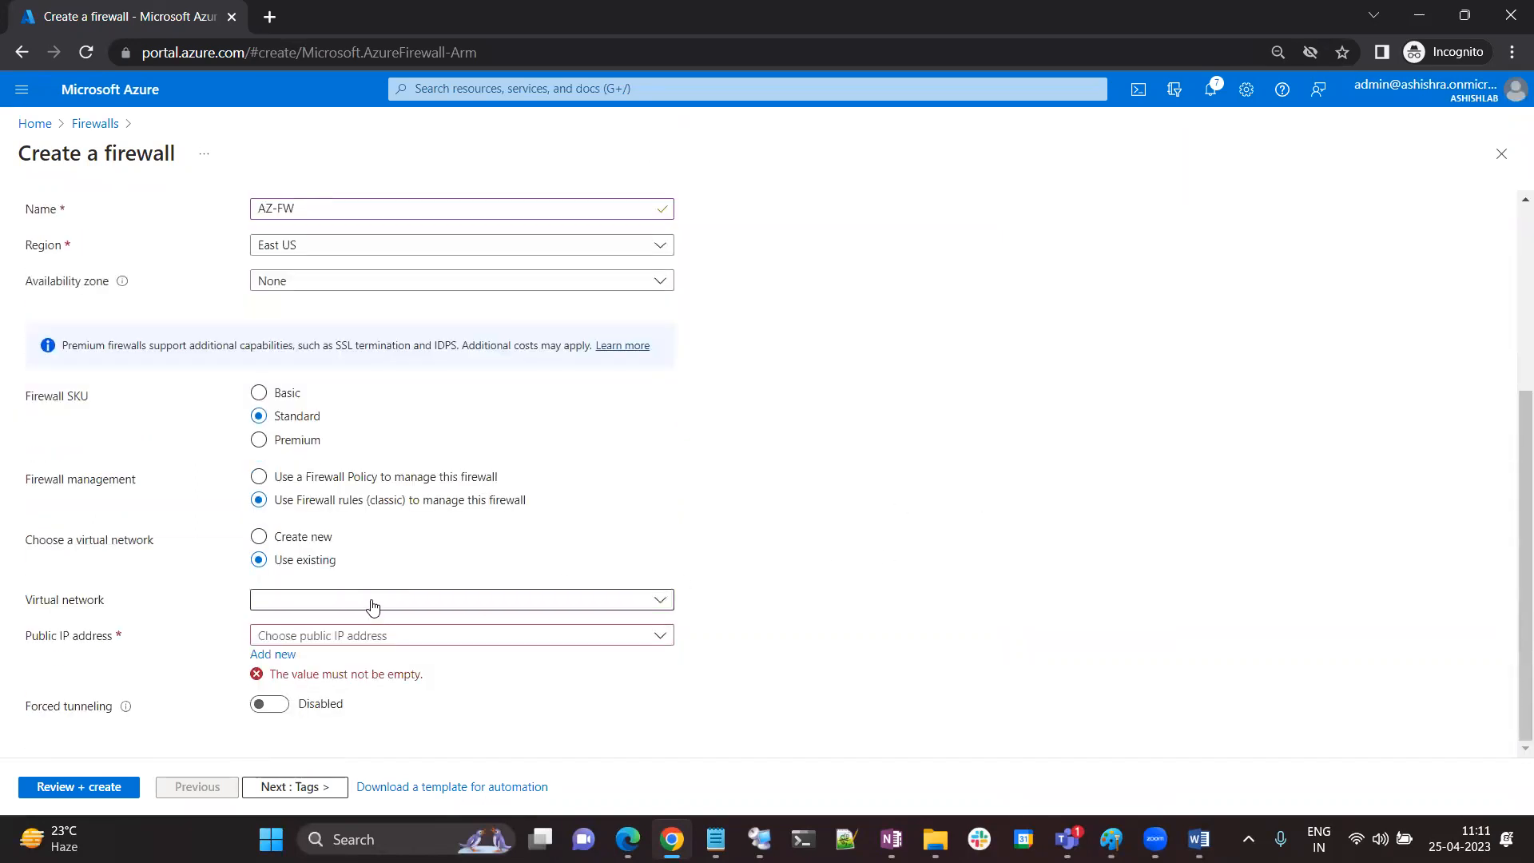
click(940, 523)
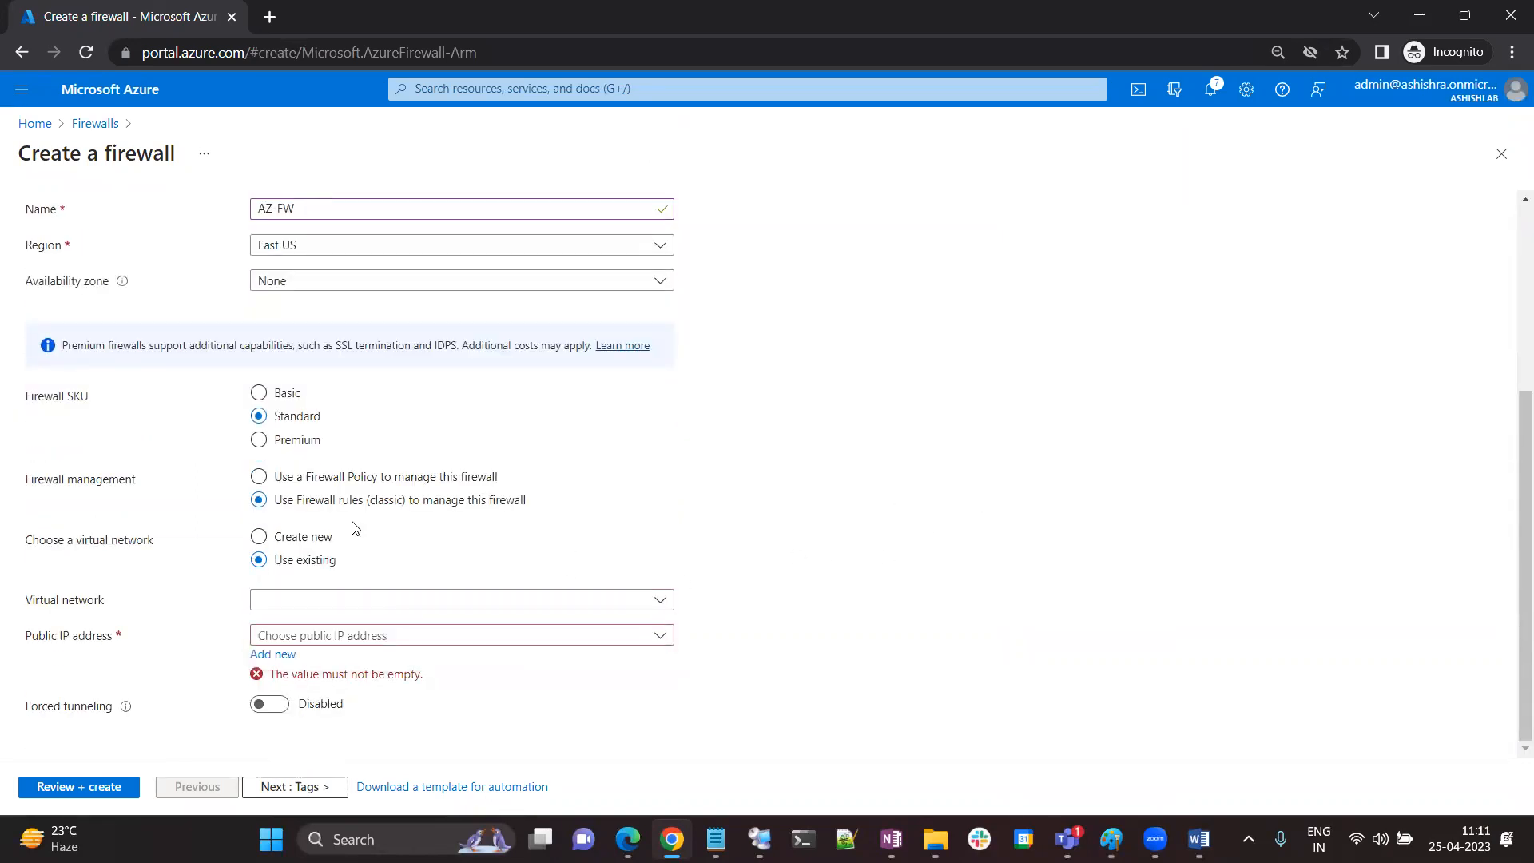
click(261, 539)
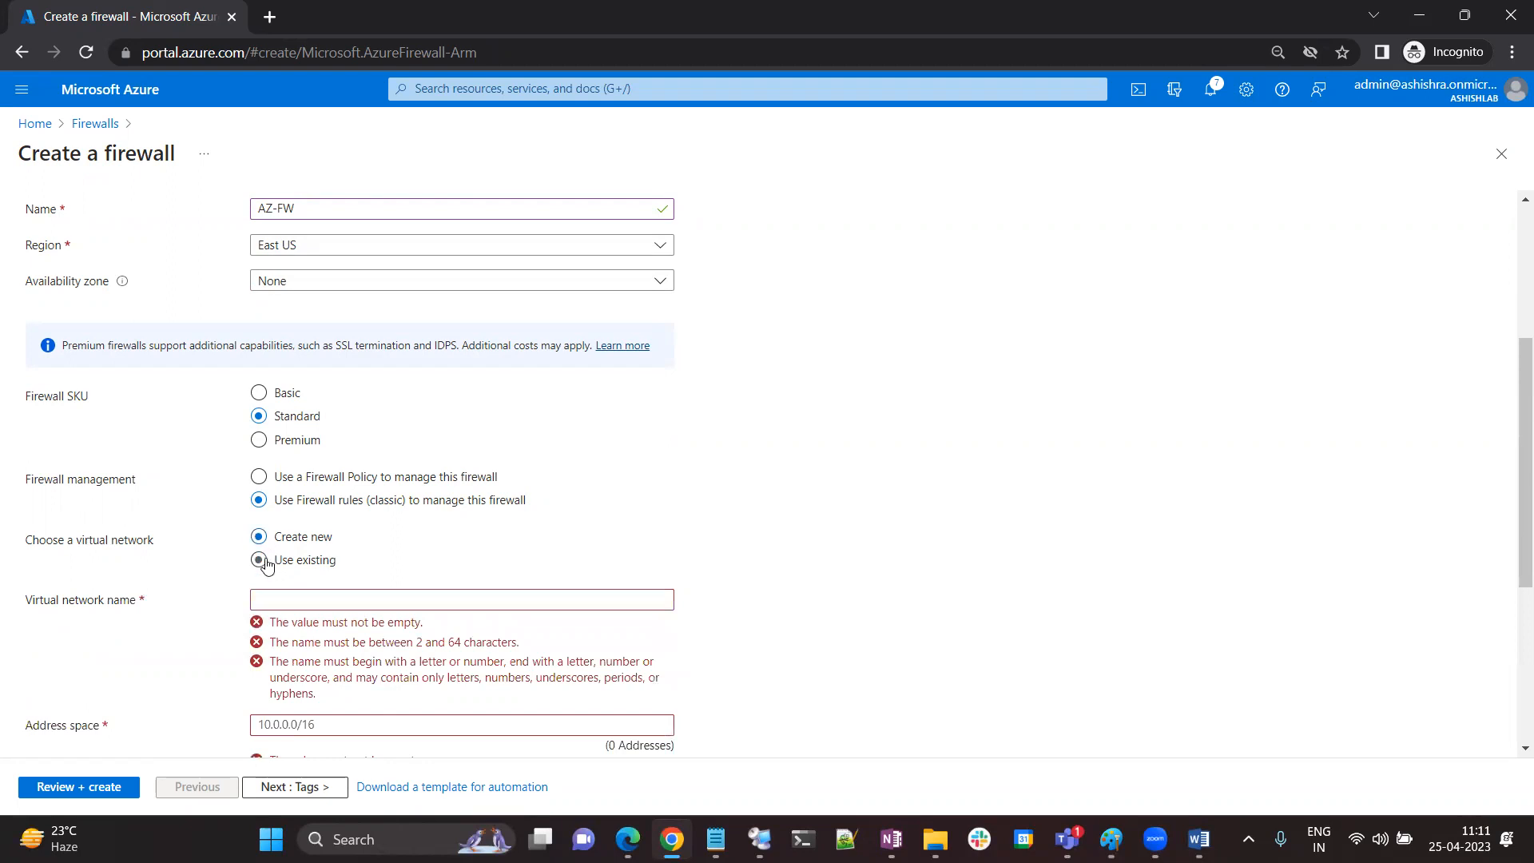
click(259, 559)
click(296, 601)
click(296, 601)
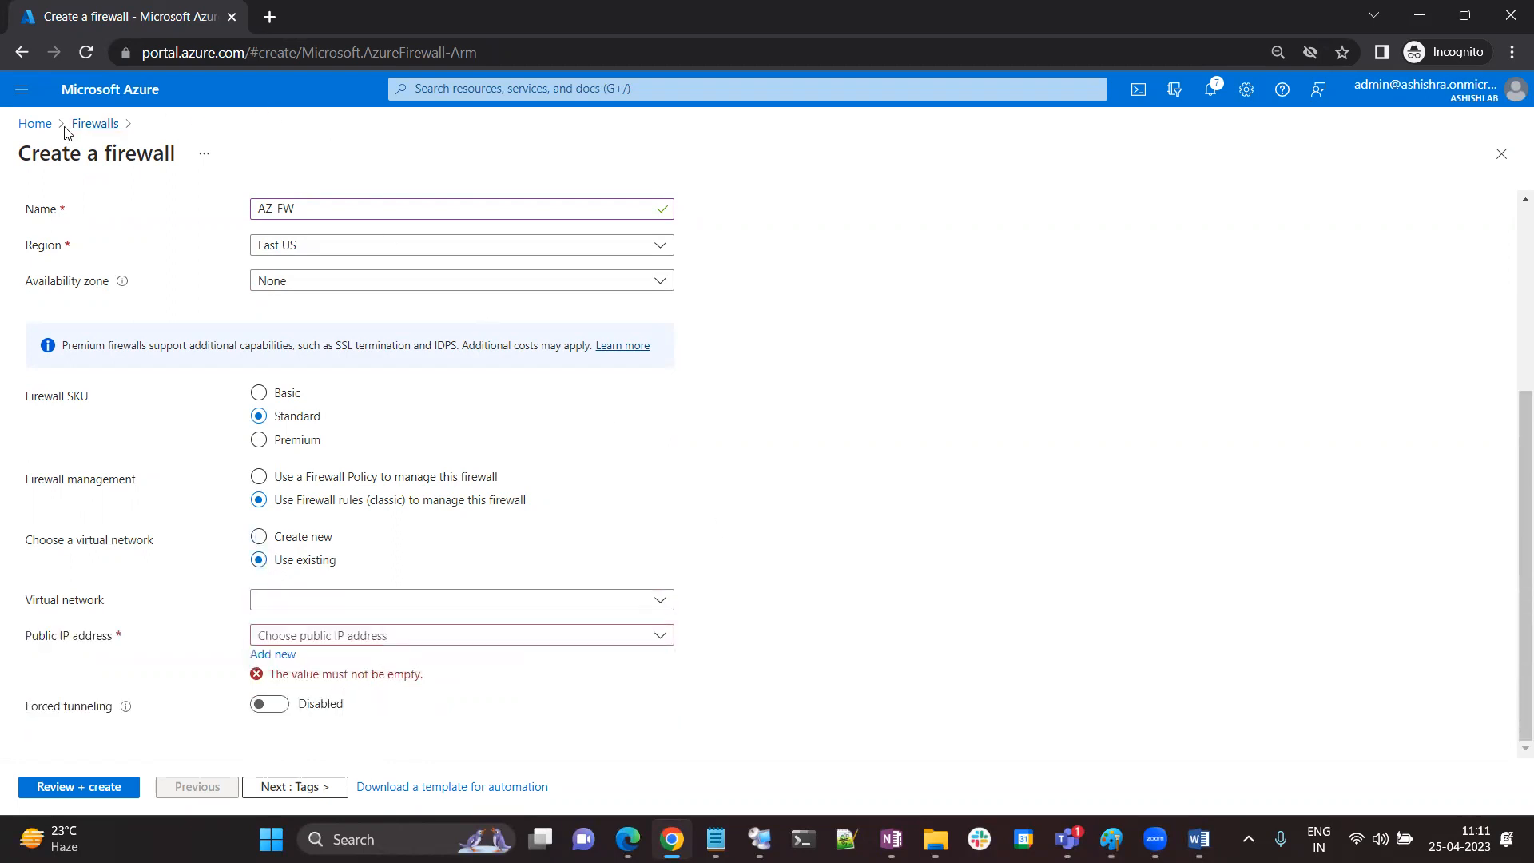
click(93, 126)
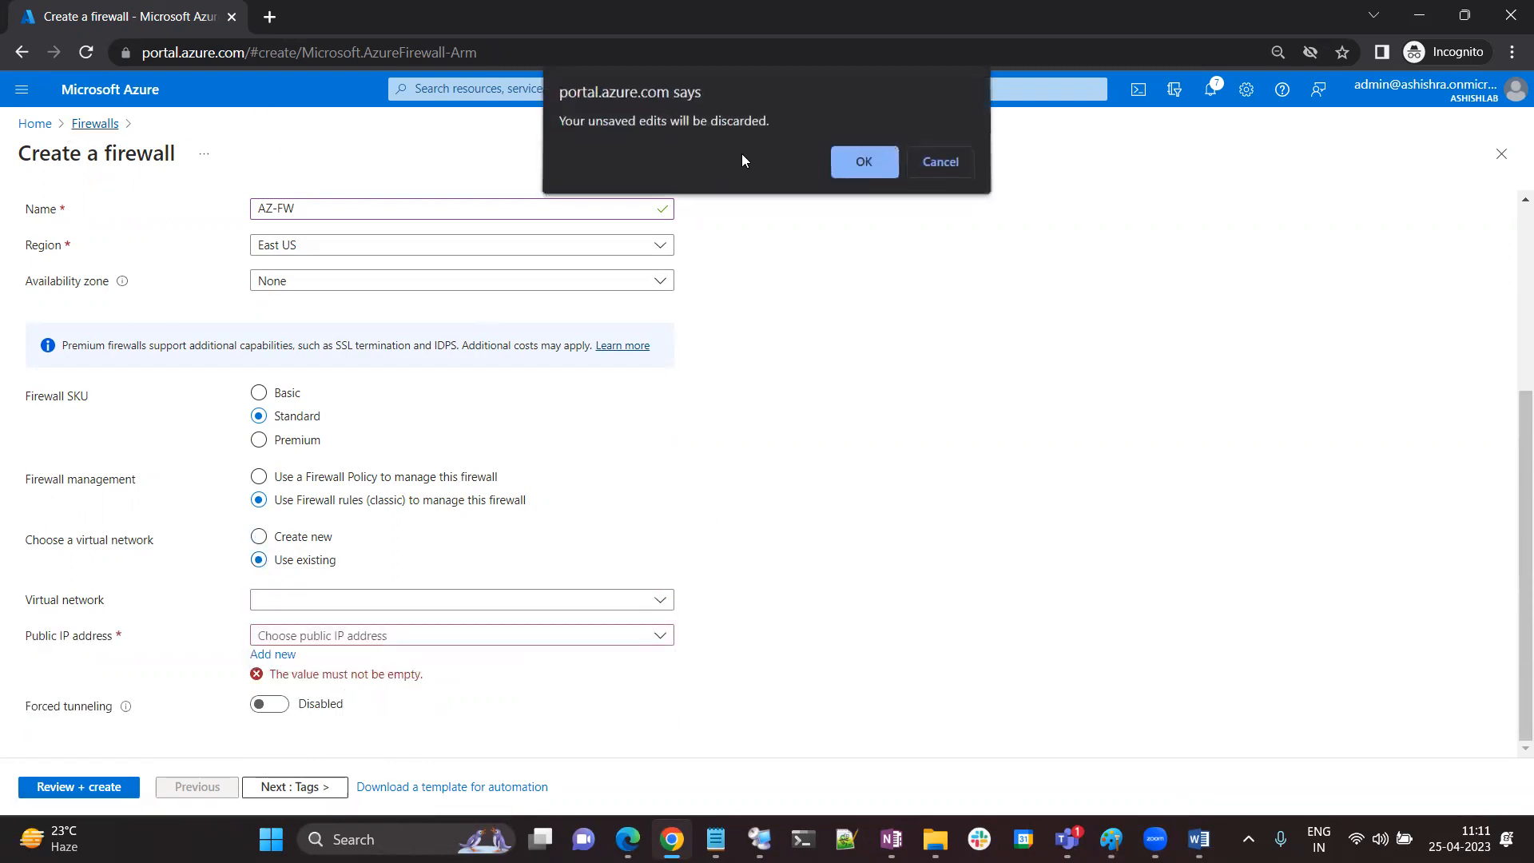
Discard the old form, reload the portal, and start firewall AZ-FW in EastRG on Standard
click(864, 164)
click(36, 125)
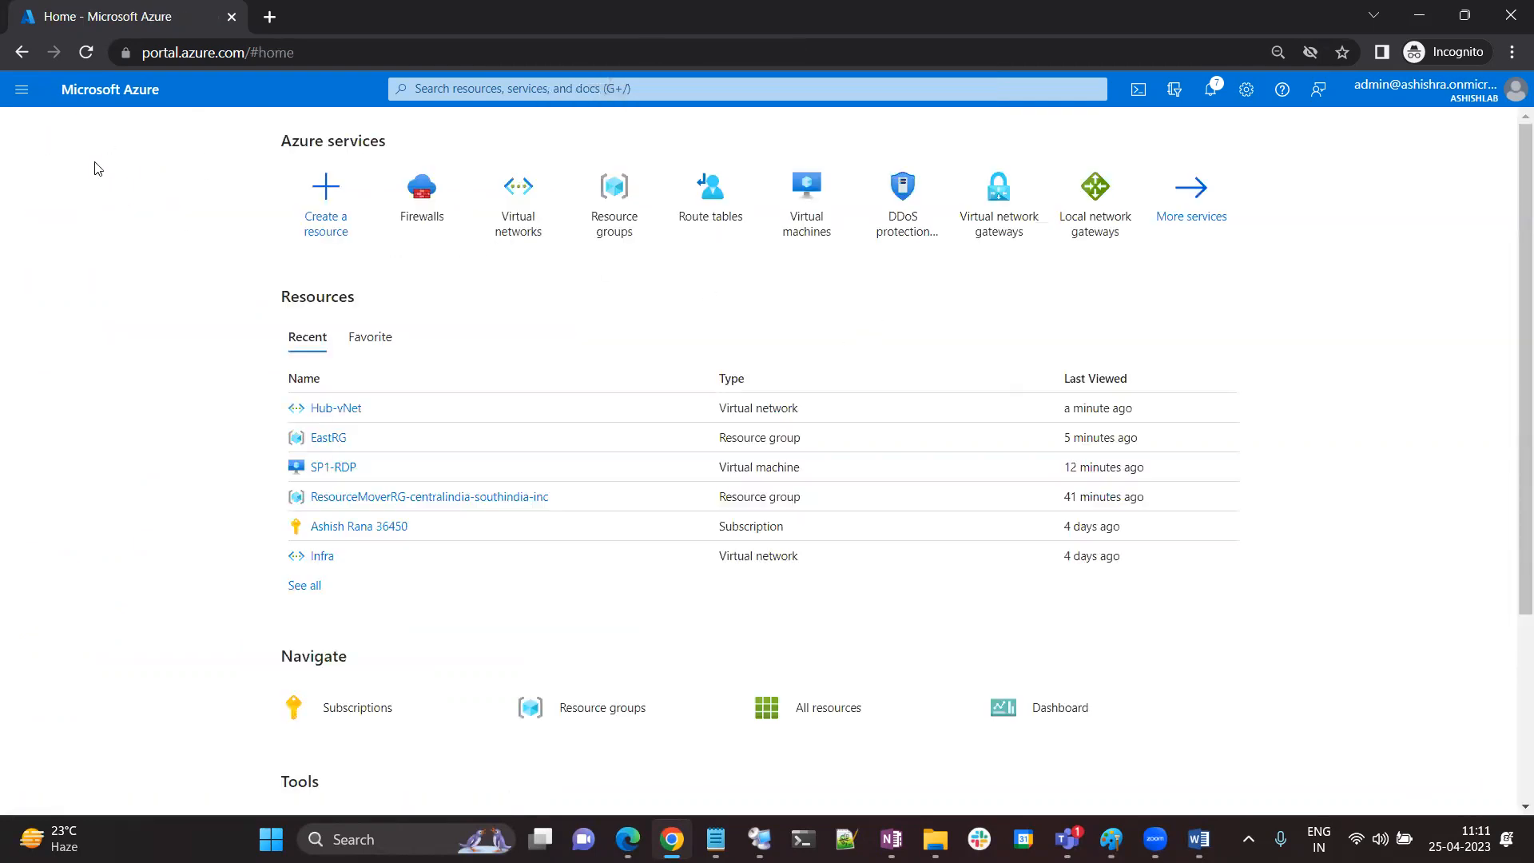
click(85, 52)
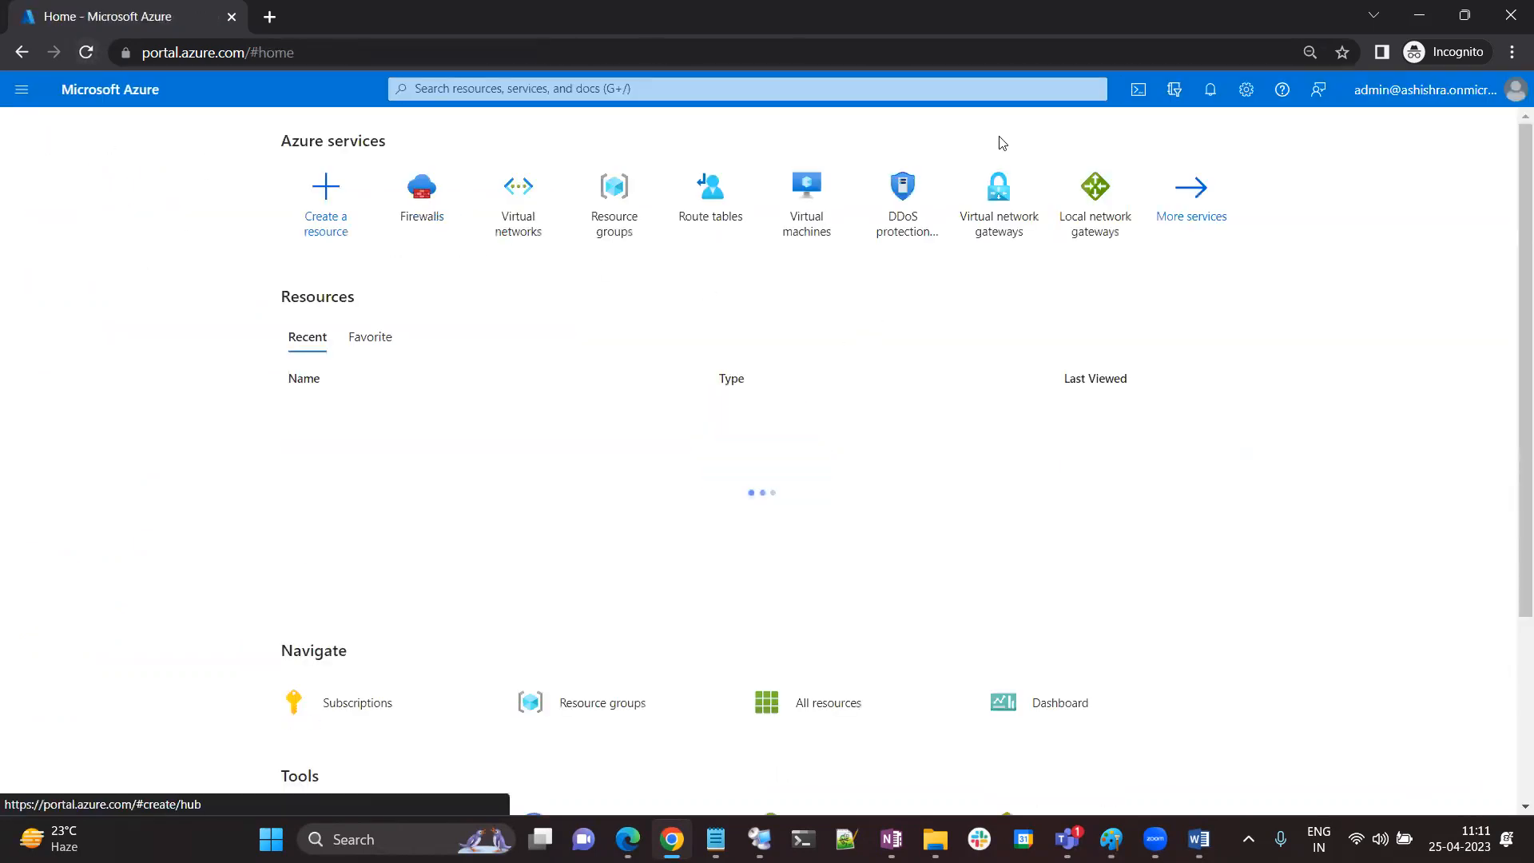
click(422, 196)
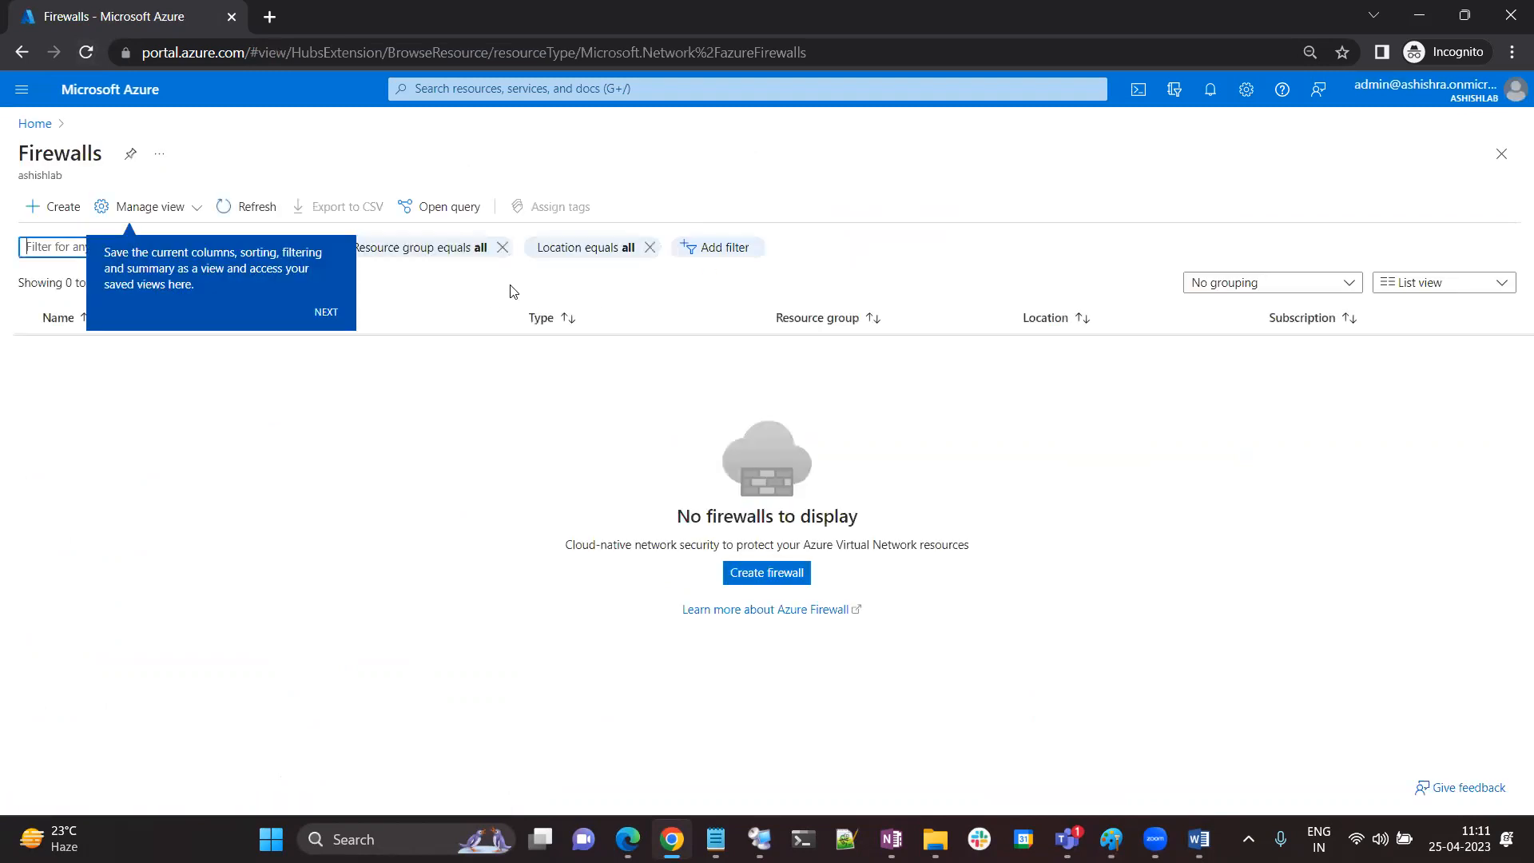
click(767, 573)
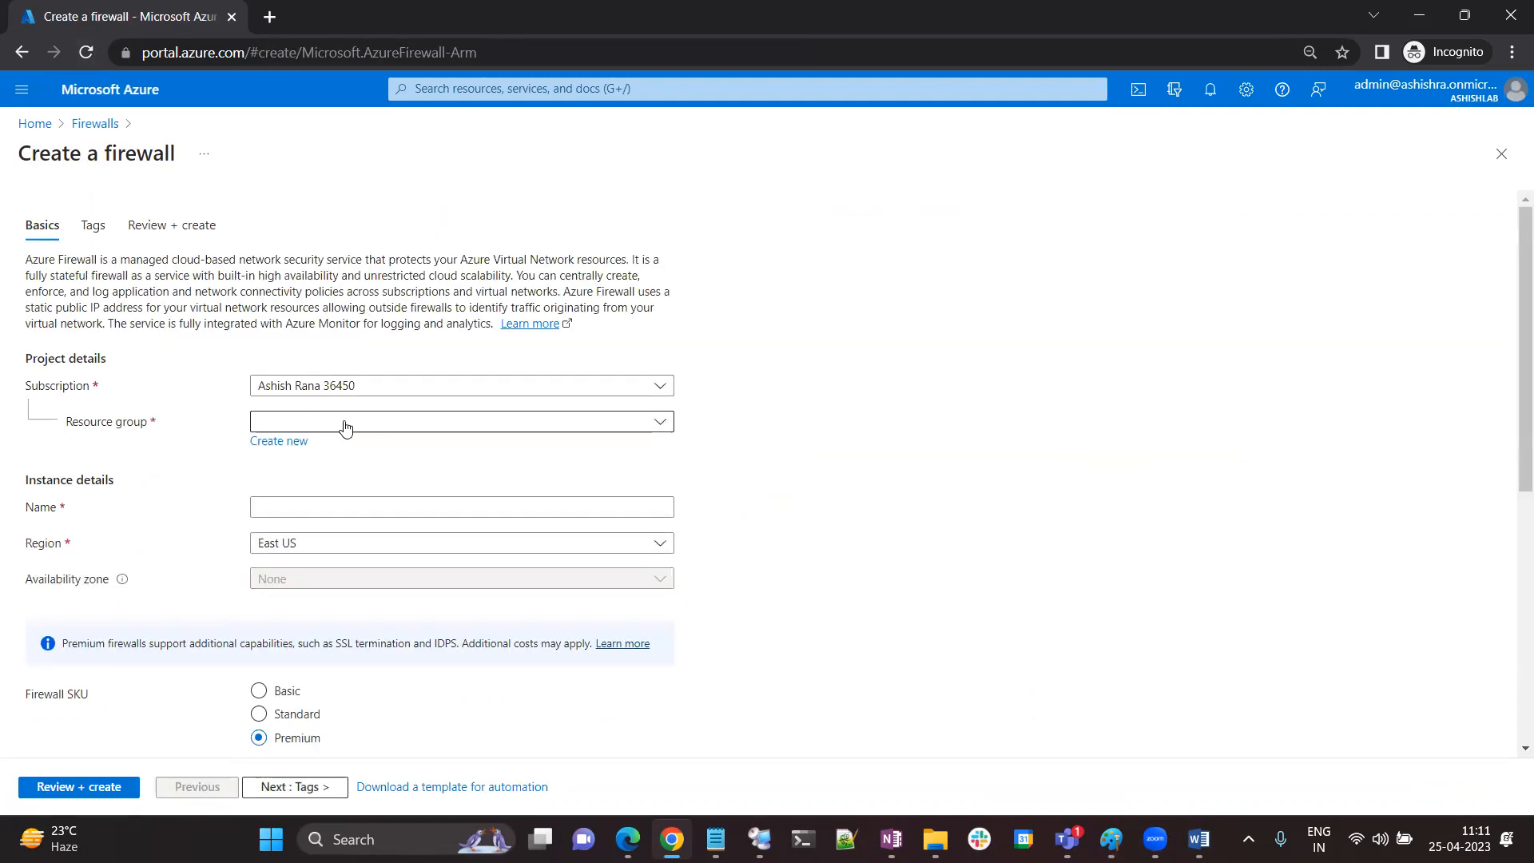
click(344, 423)
click(308, 598)
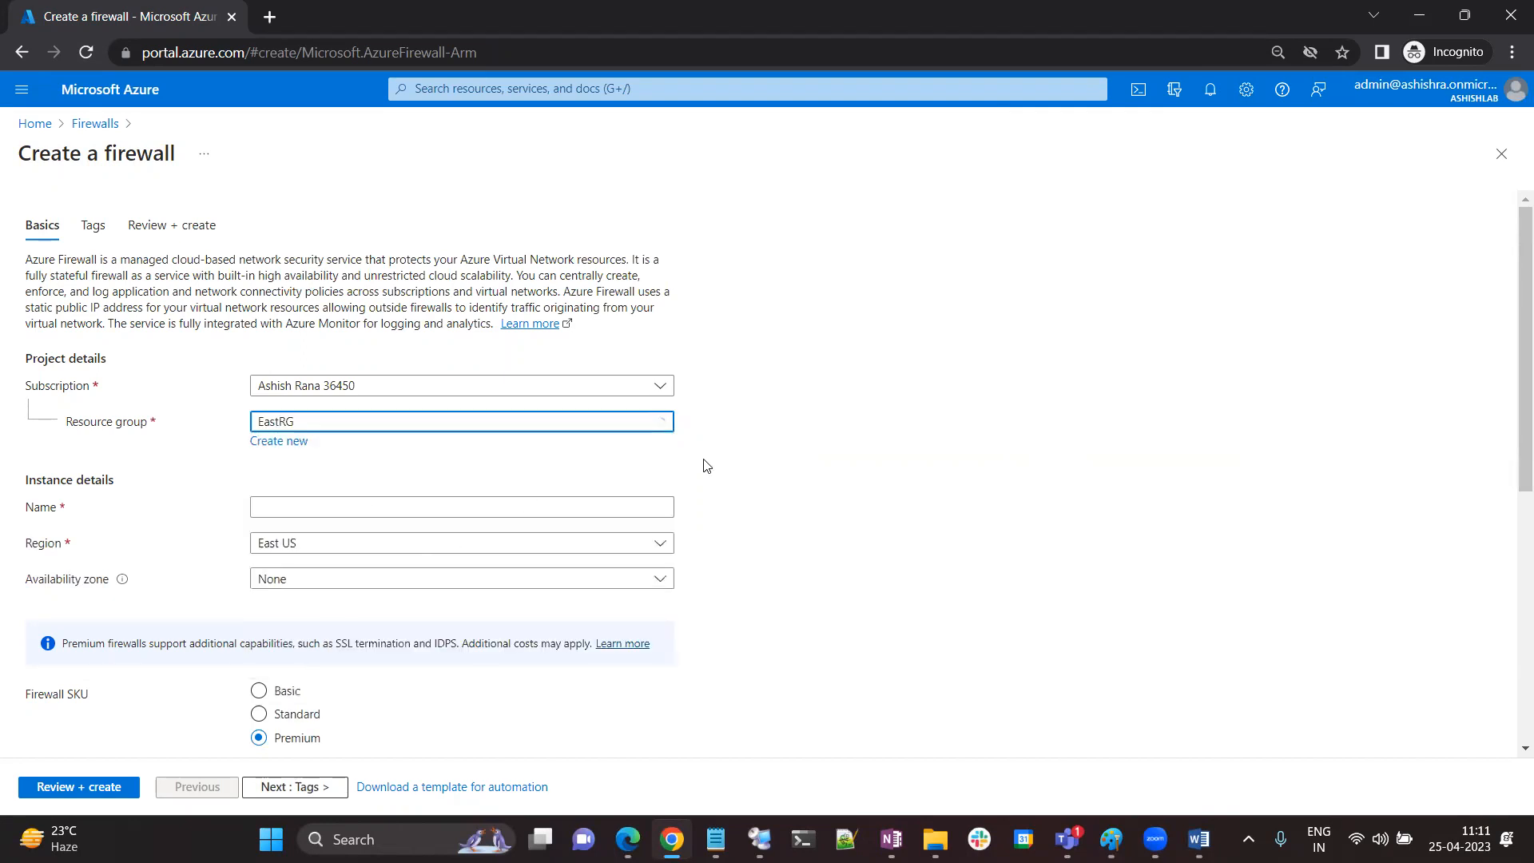
click(299, 506)
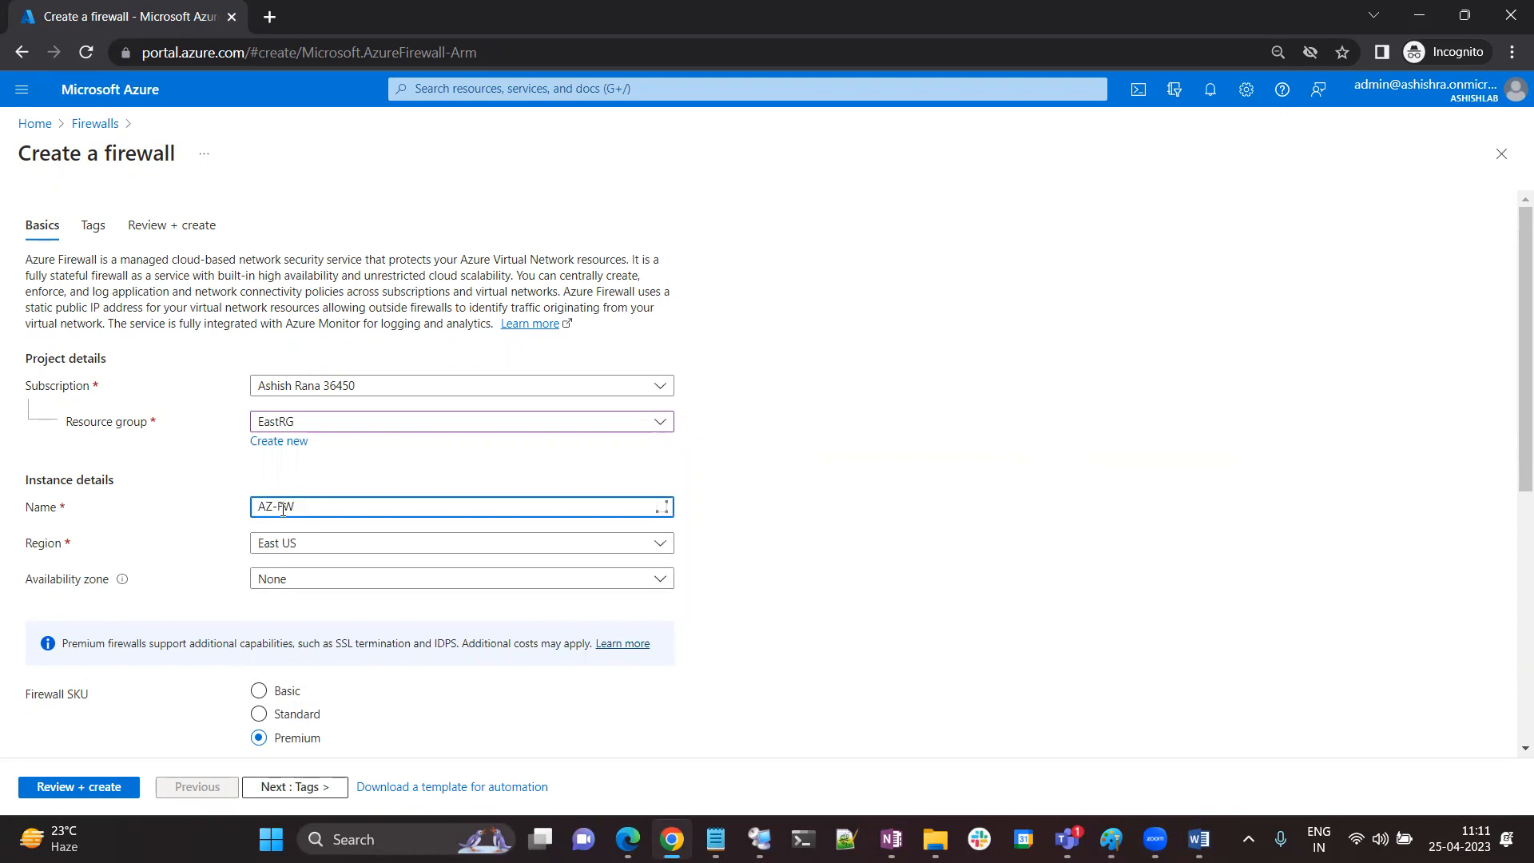
click(243, 715)
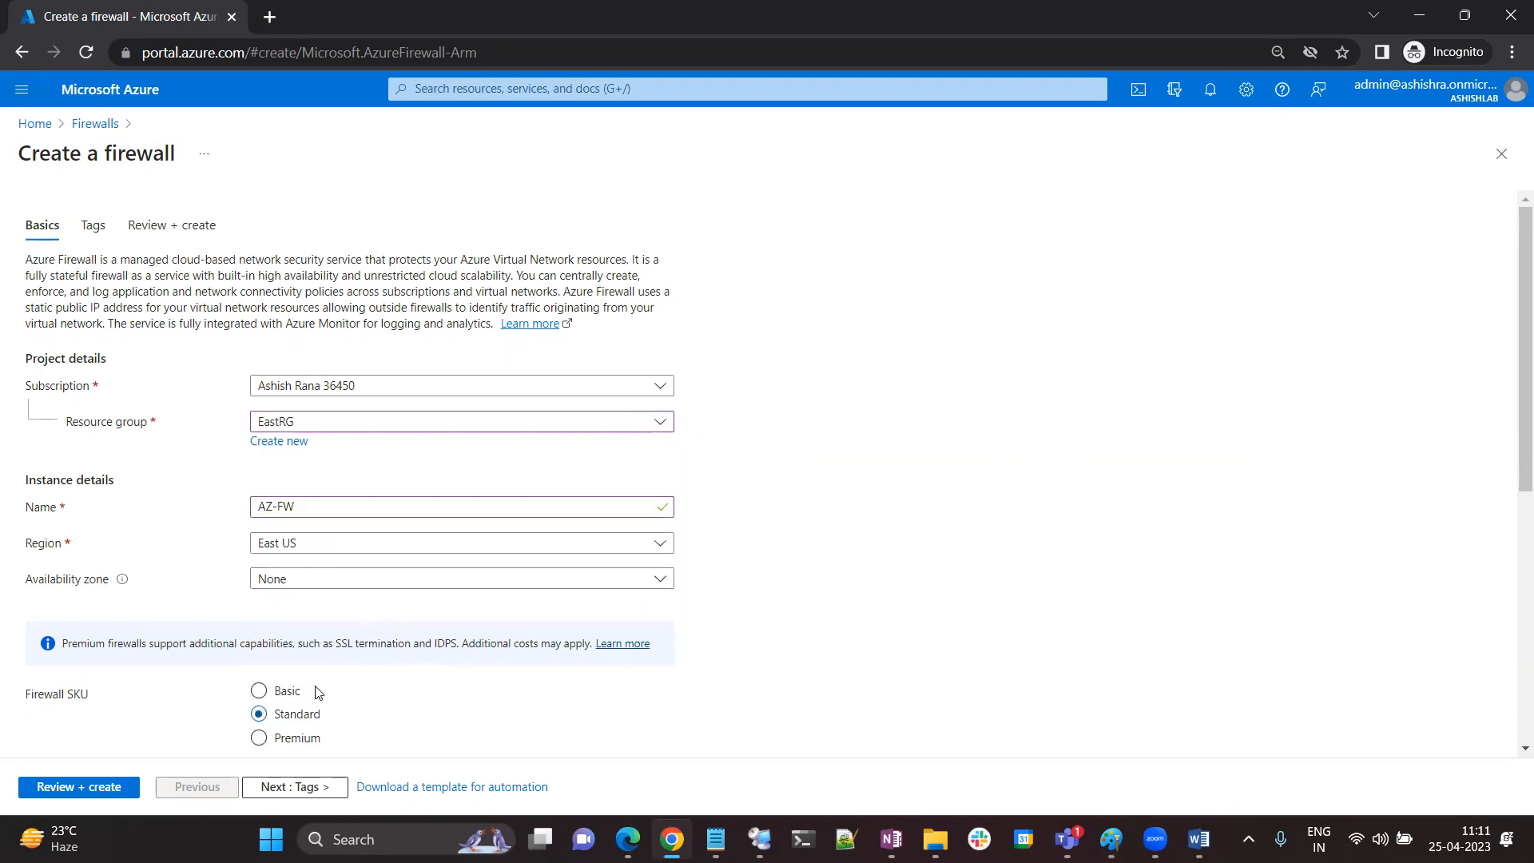
Select classic rules and Use existing network, find no networks listed, then leave the form
scroll(284, 420, down, 5)
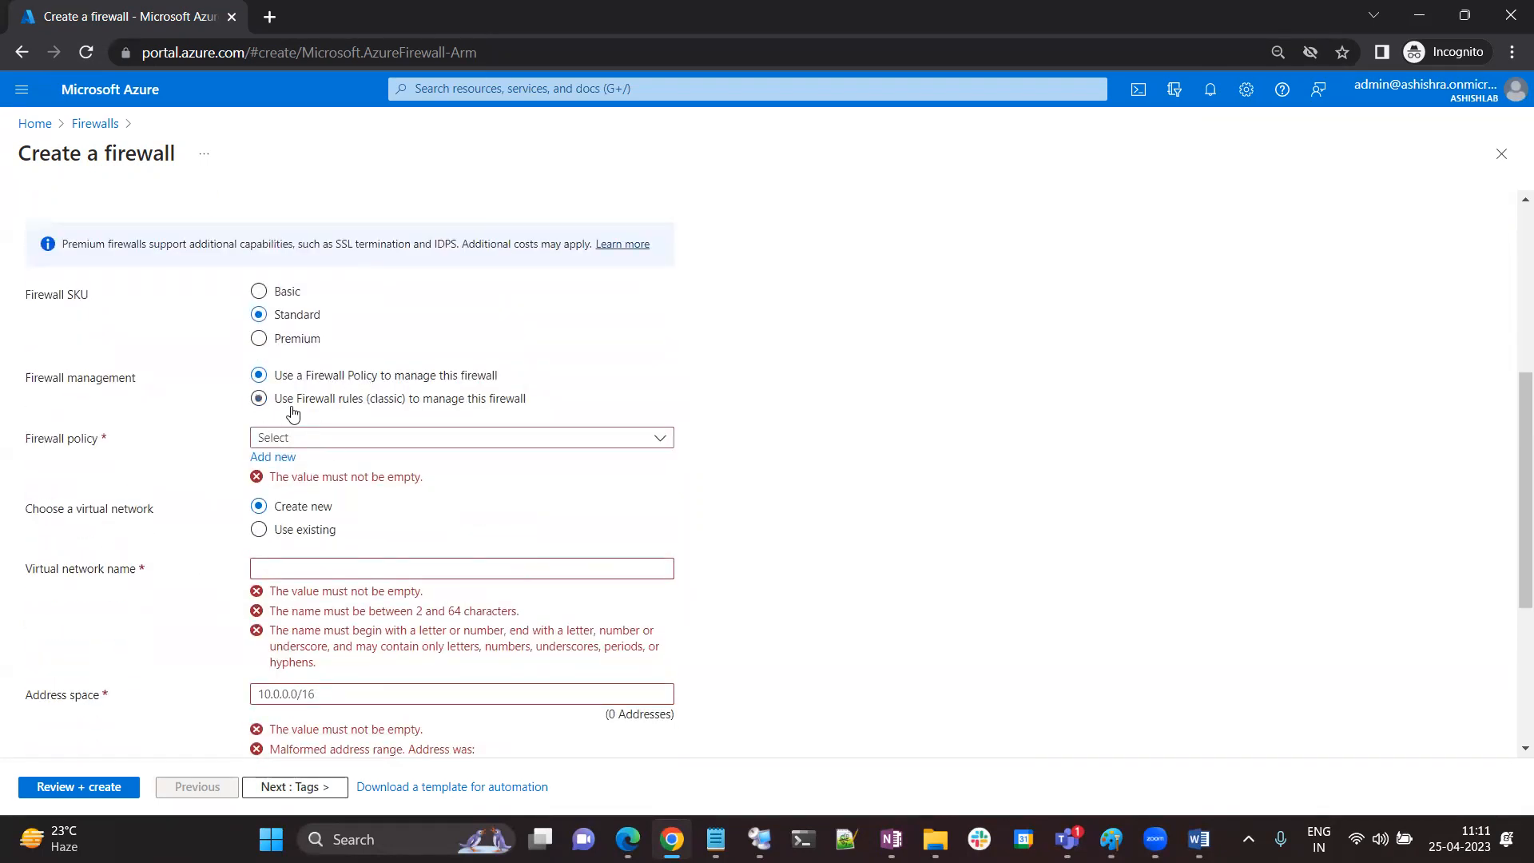
click(258, 398)
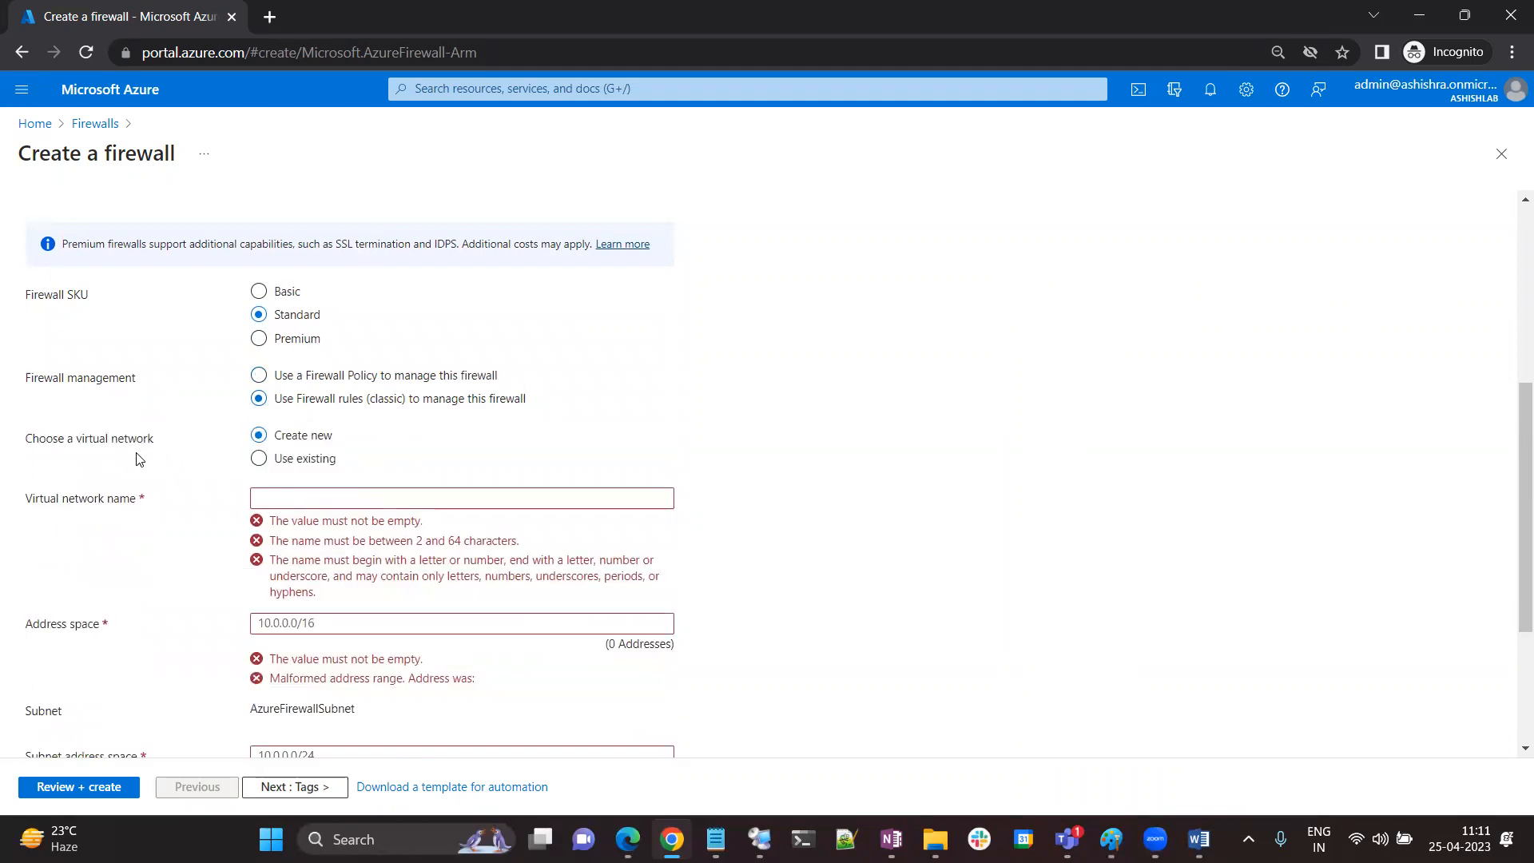
click(260, 459)
click(332, 604)
click(335, 603)
click(660, 601)
click(821, 535)
click(326, 602)
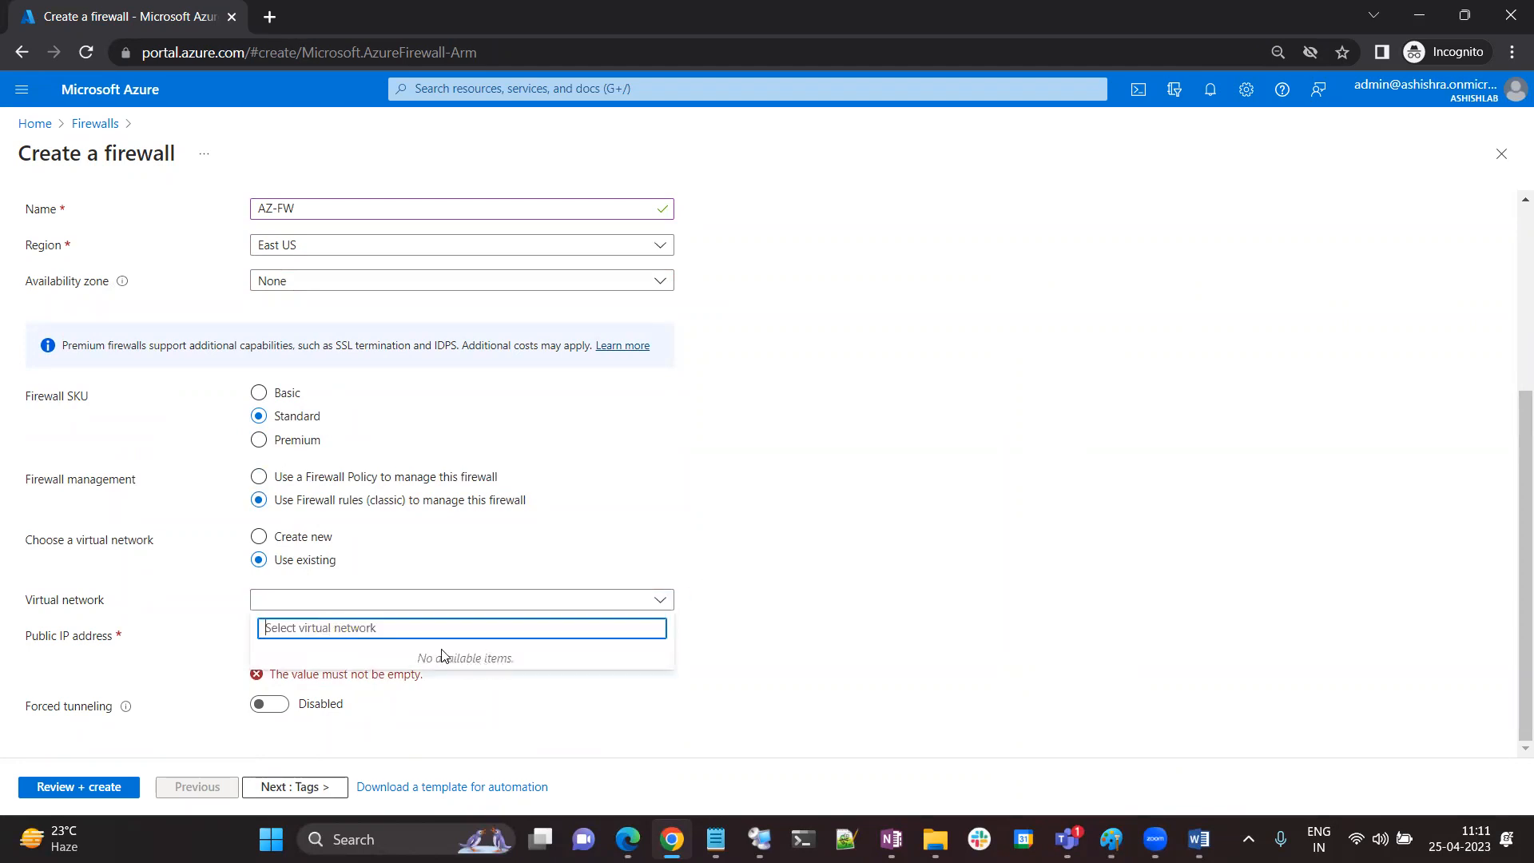
click(900, 392)
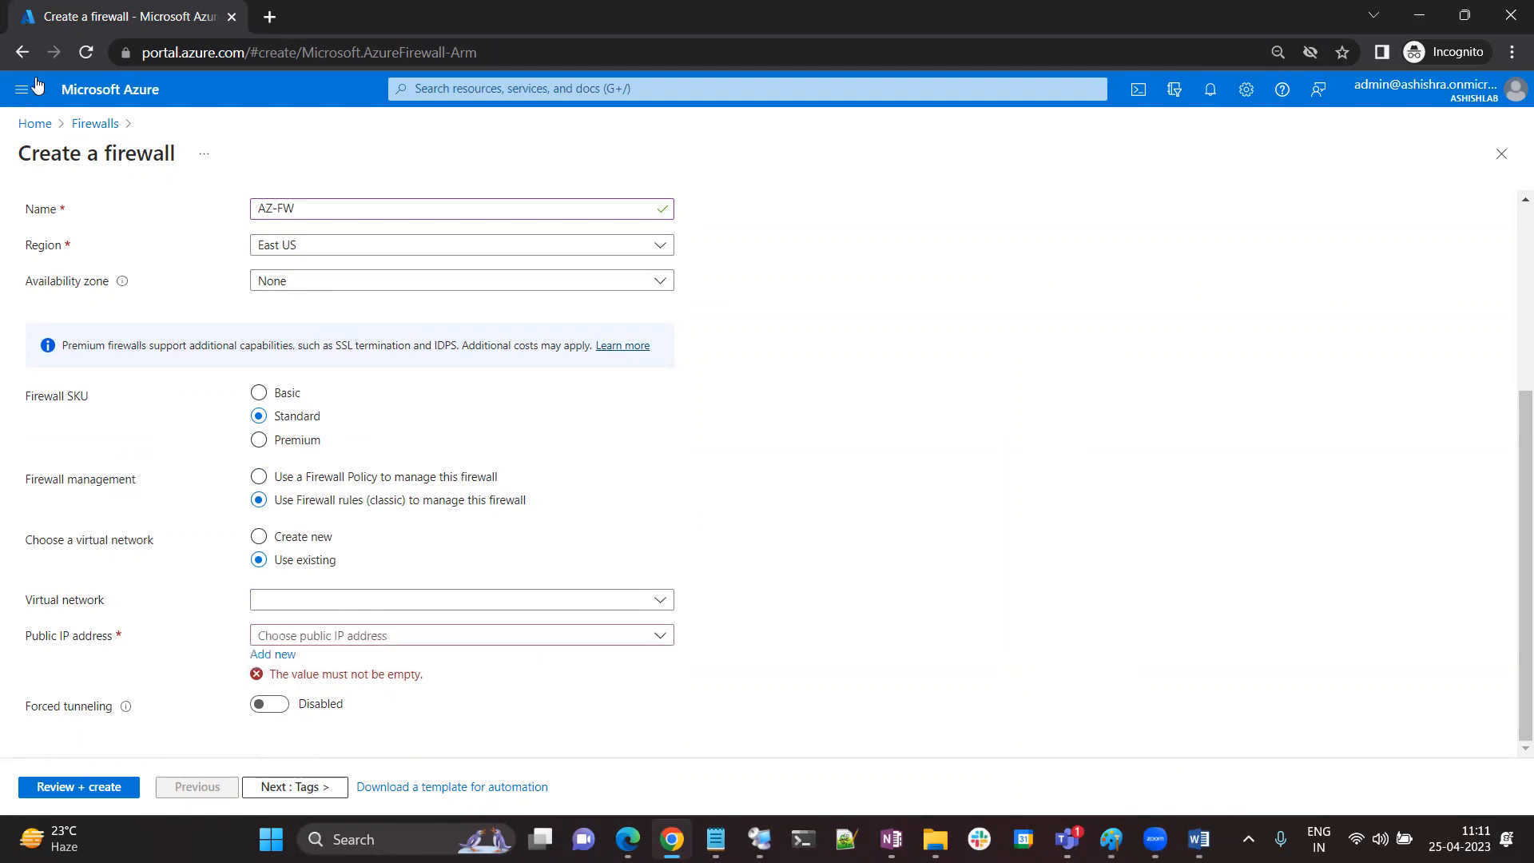
click(34, 124)
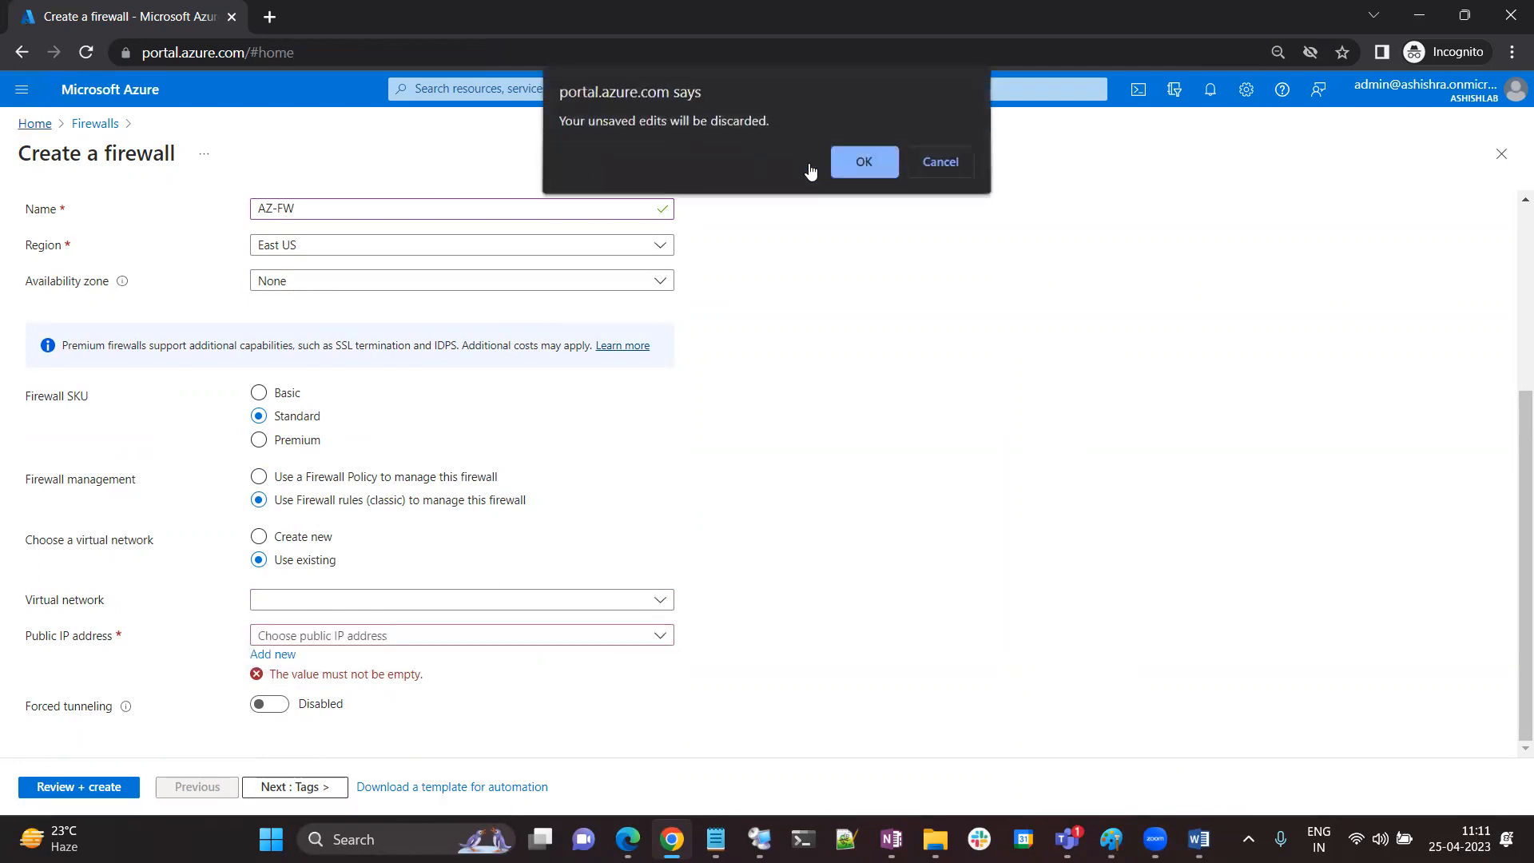
Discard the form, reload the portal, and check Hub-vNet's subnets: default and AzureFirewallSubnet
click(839, 168)
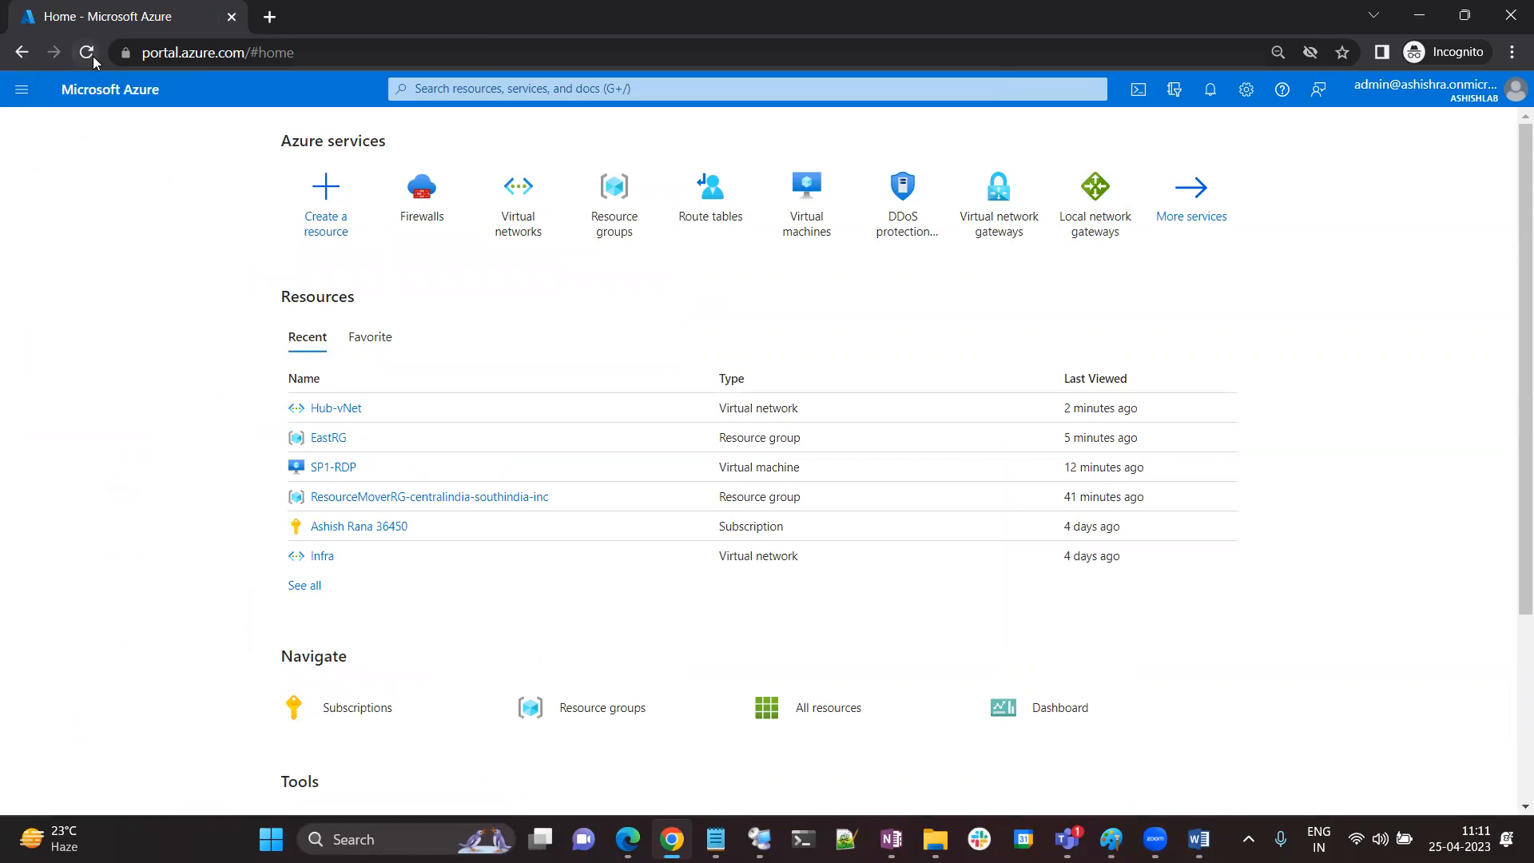
click(92, 56)
click(93, 55)
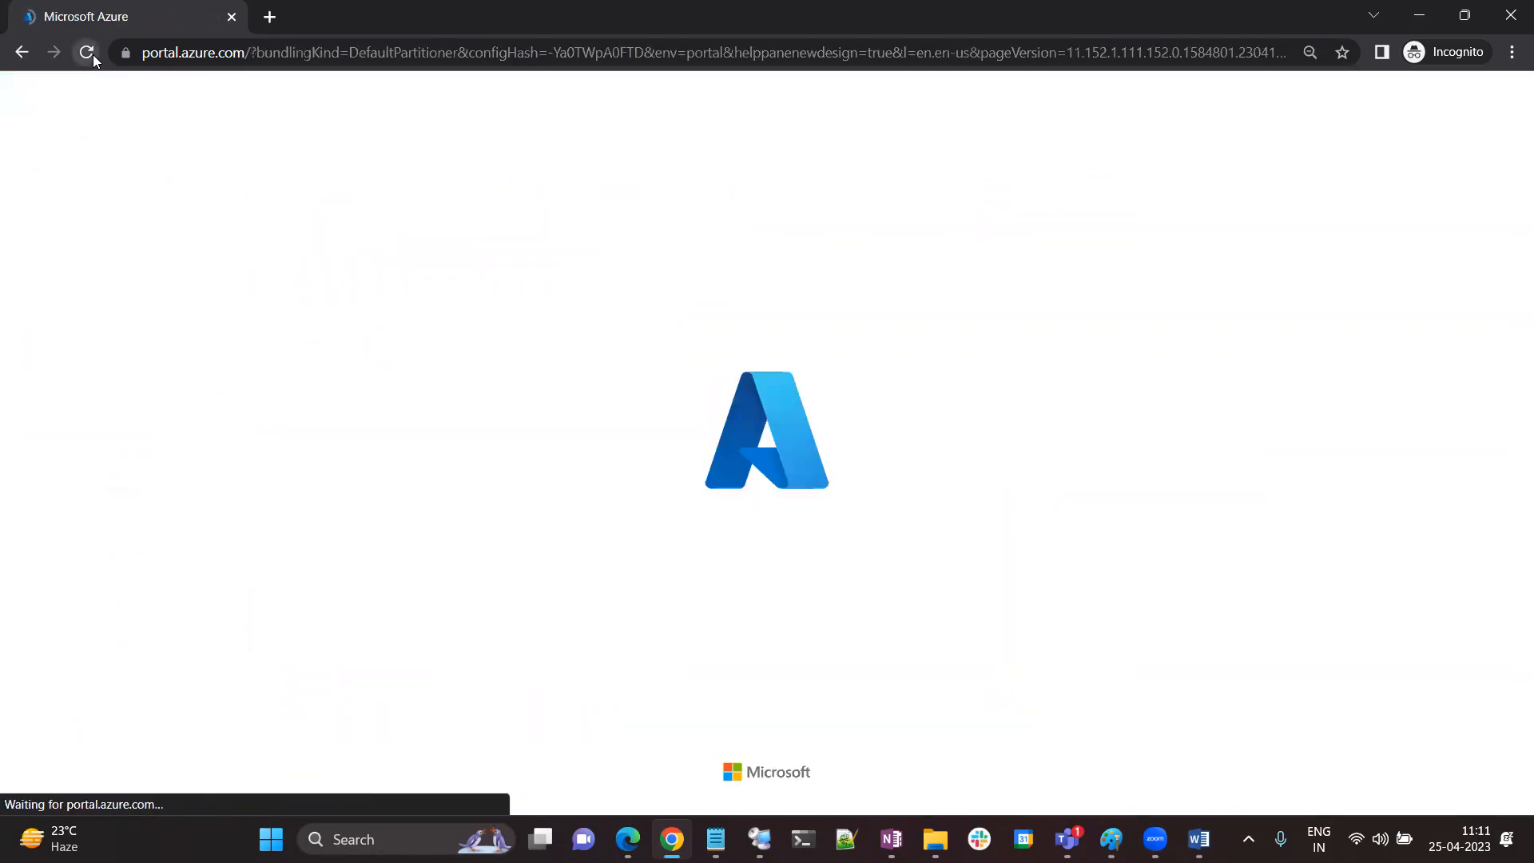
click(91, 53)
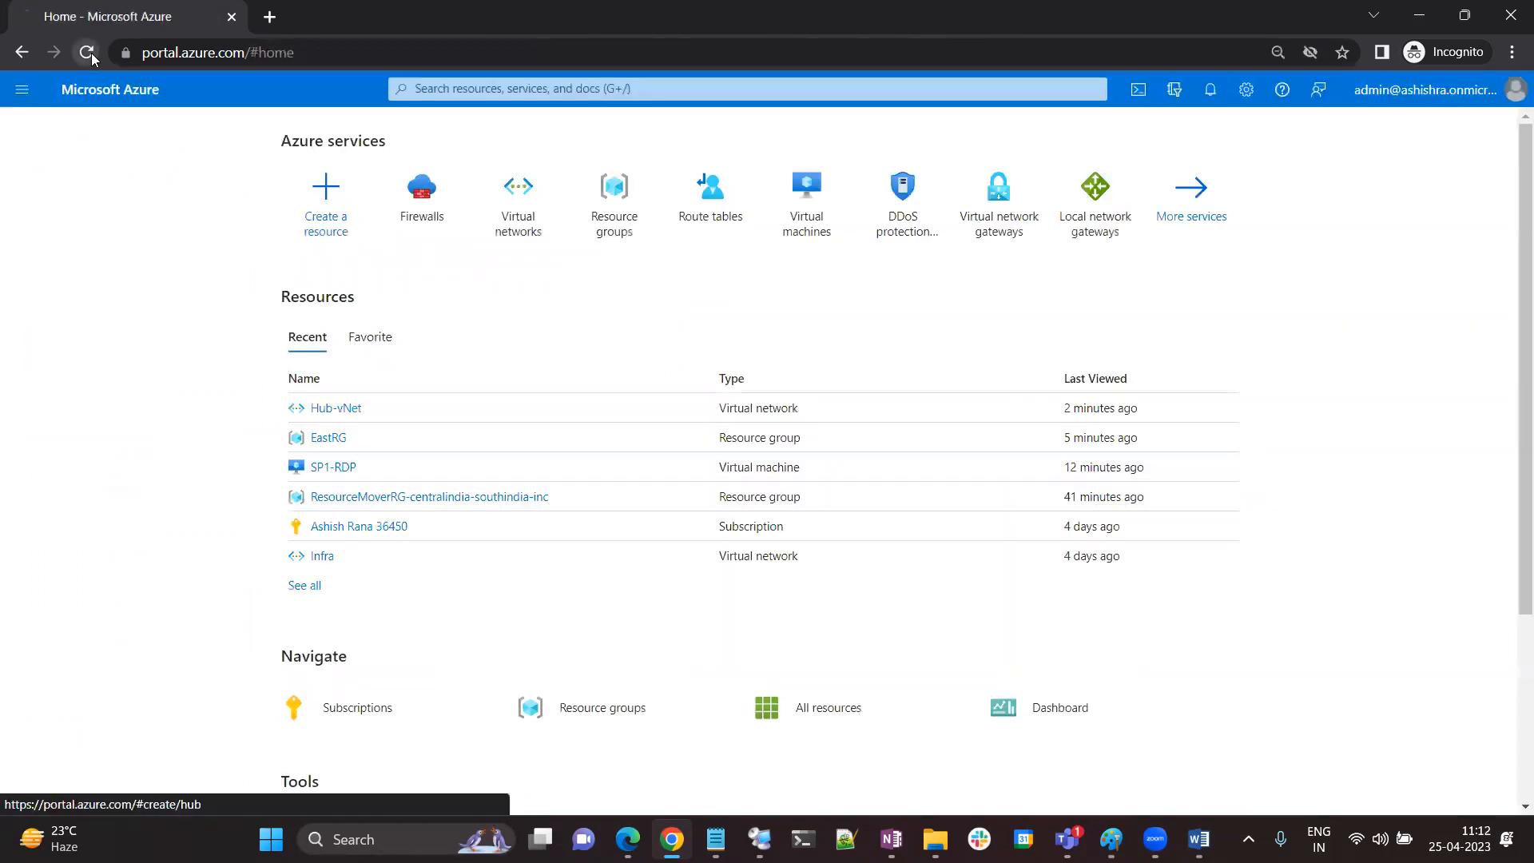
click(520, 223)
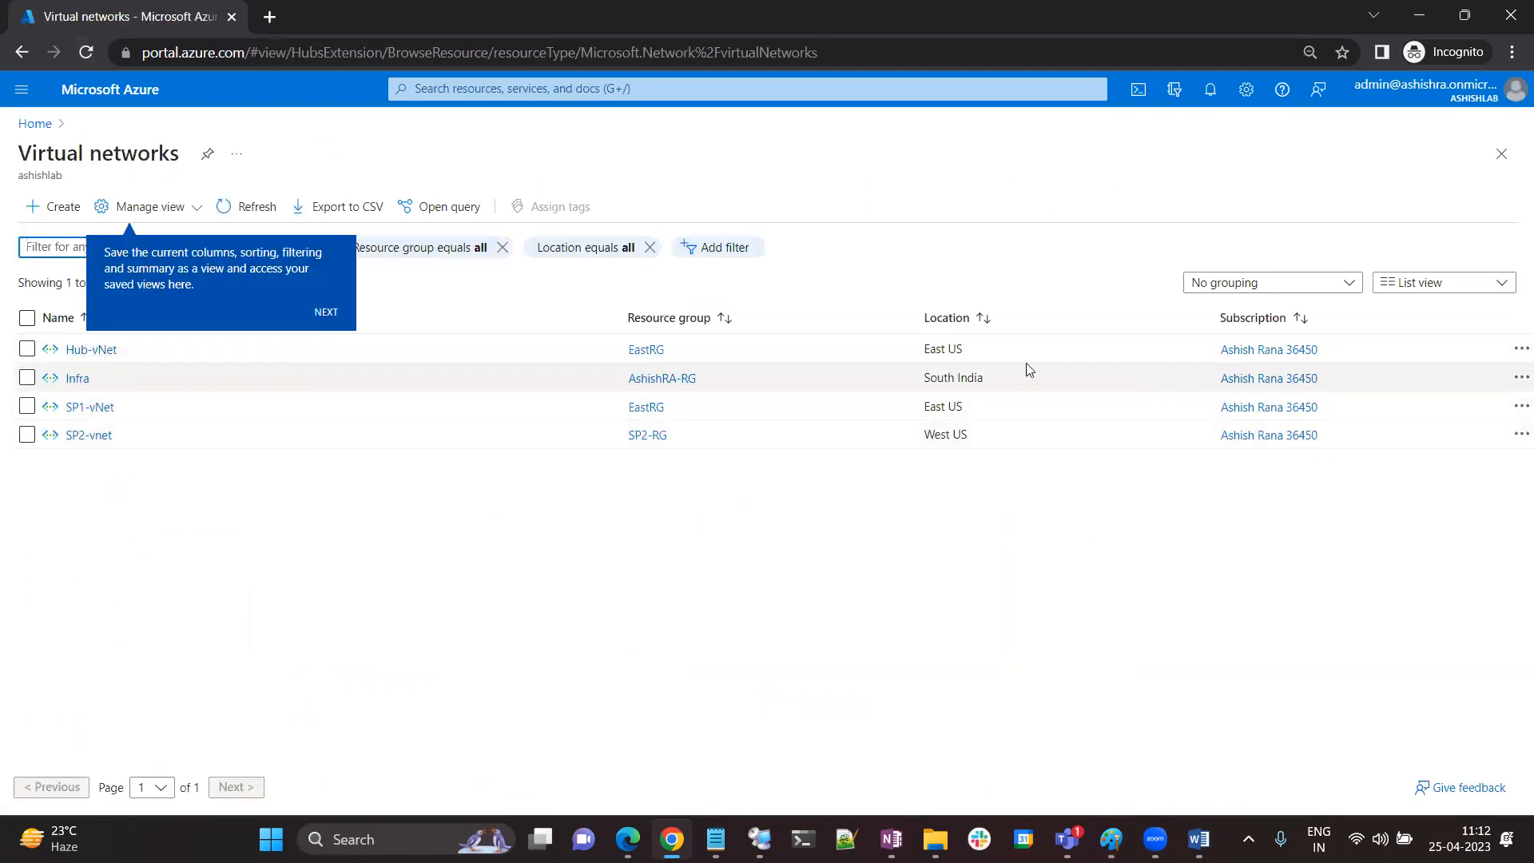
drag(964, 349, 937, 349)
click(96, 351)
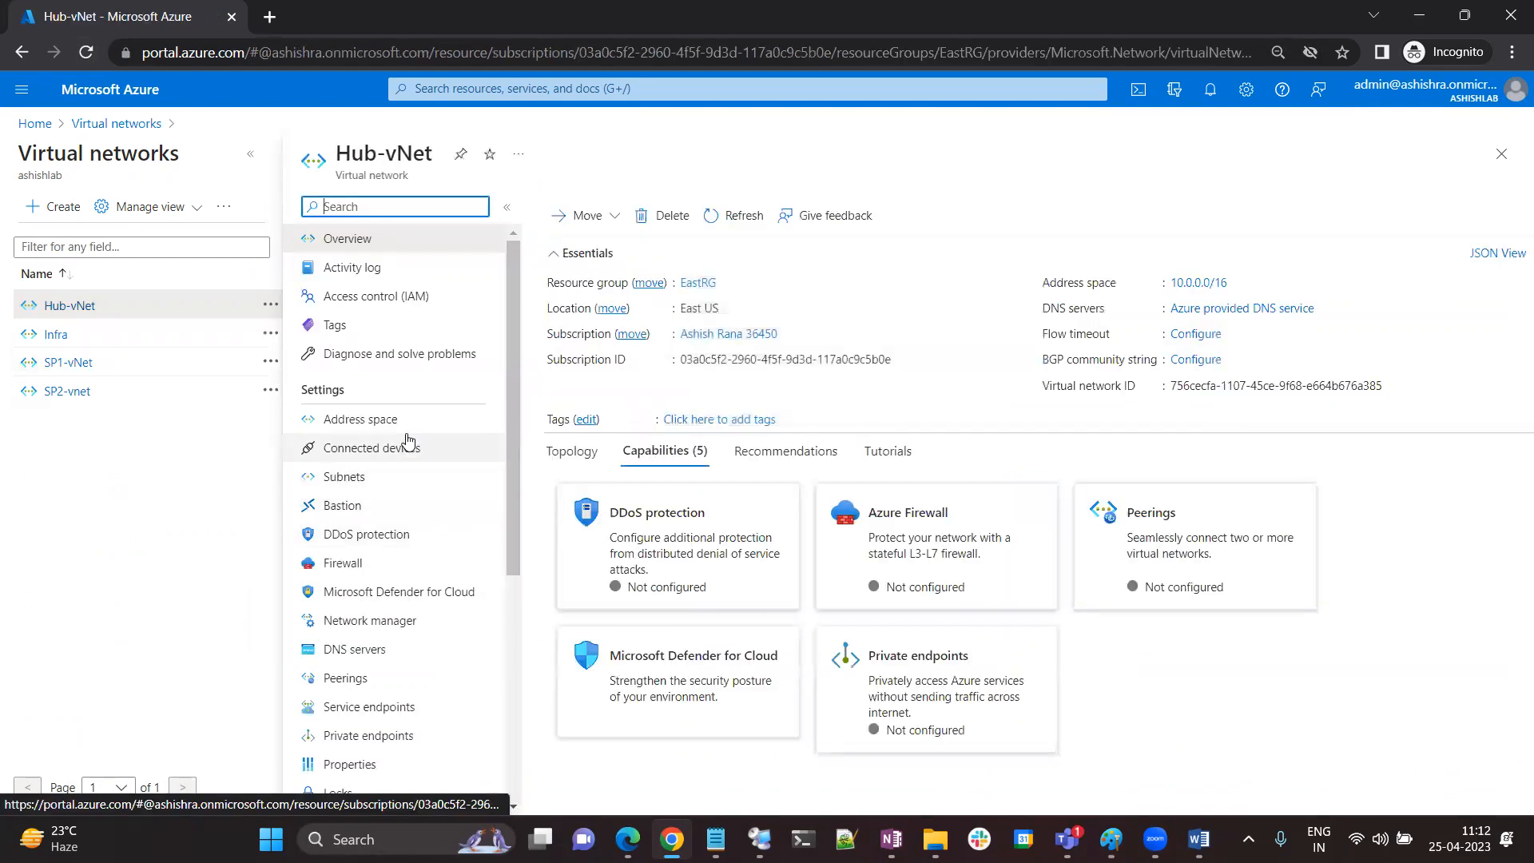
click(384, 480)
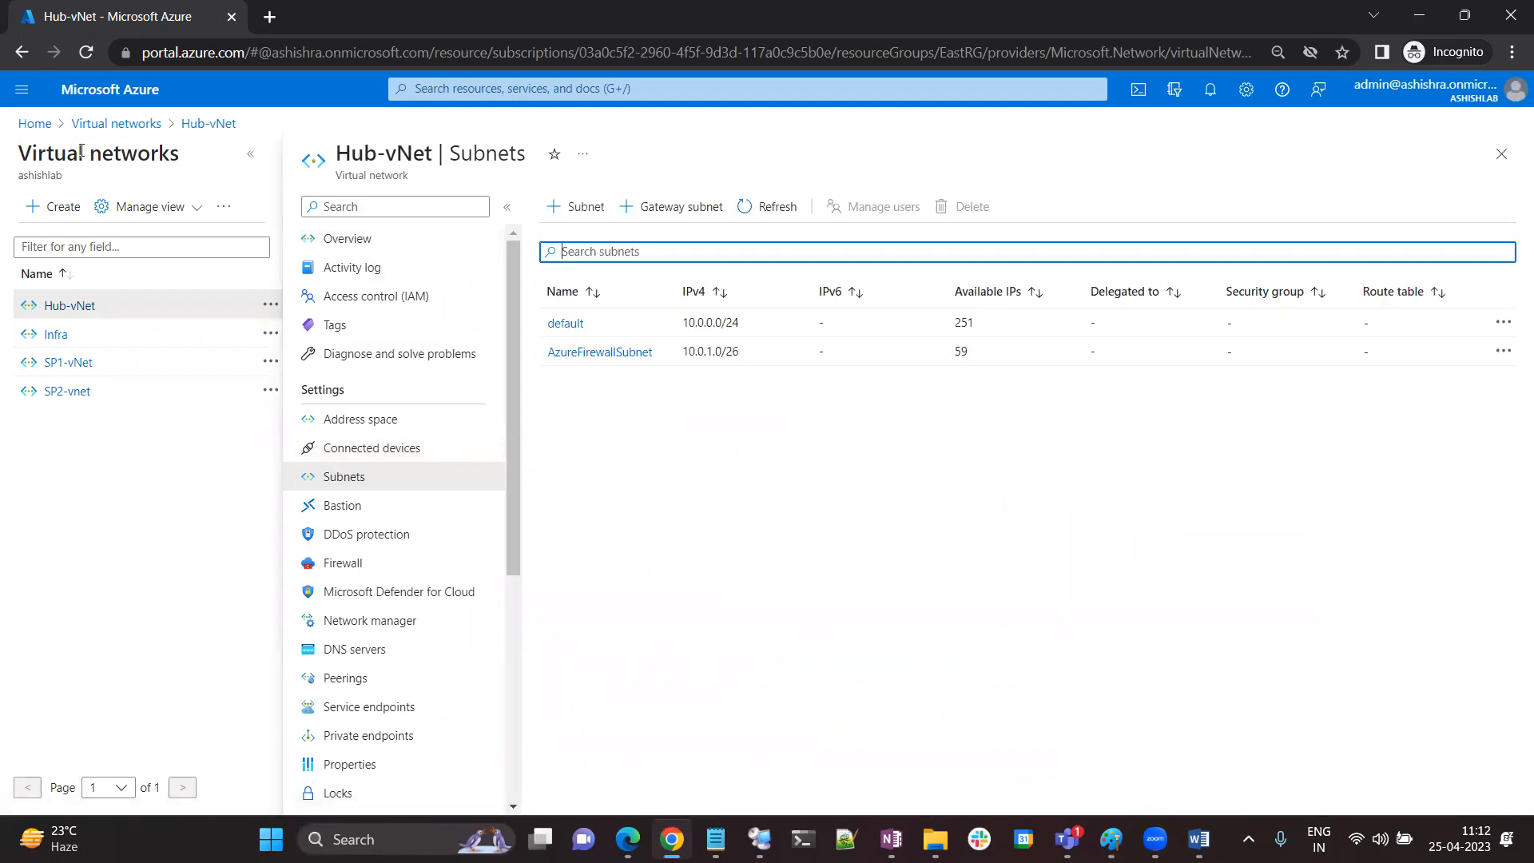
click(109, 126)
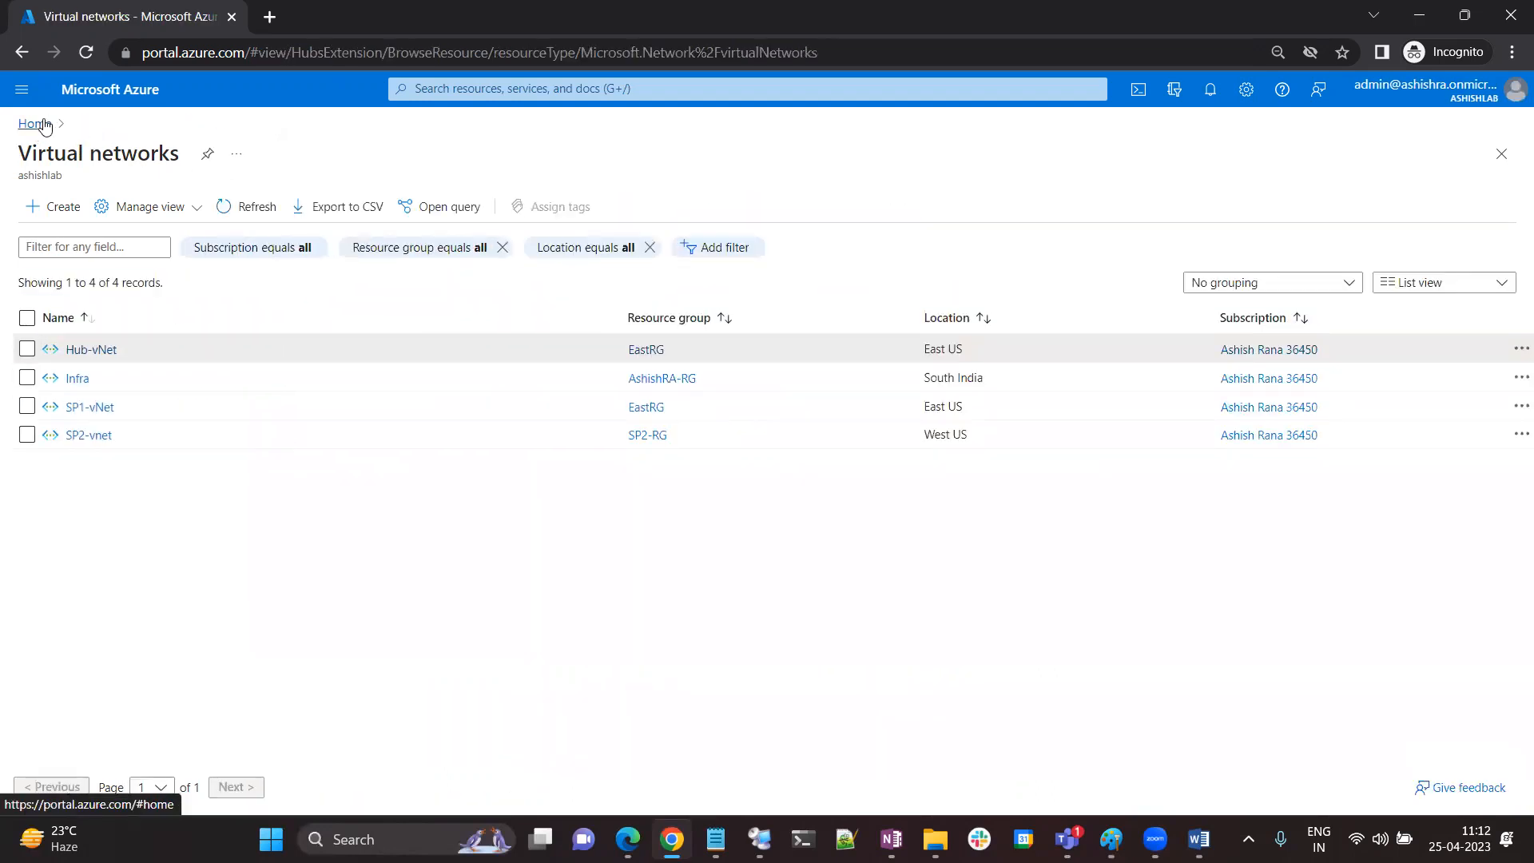
Start a new firewall in EastRG with the Standard tier
click(44, 127)
click(548, 199)
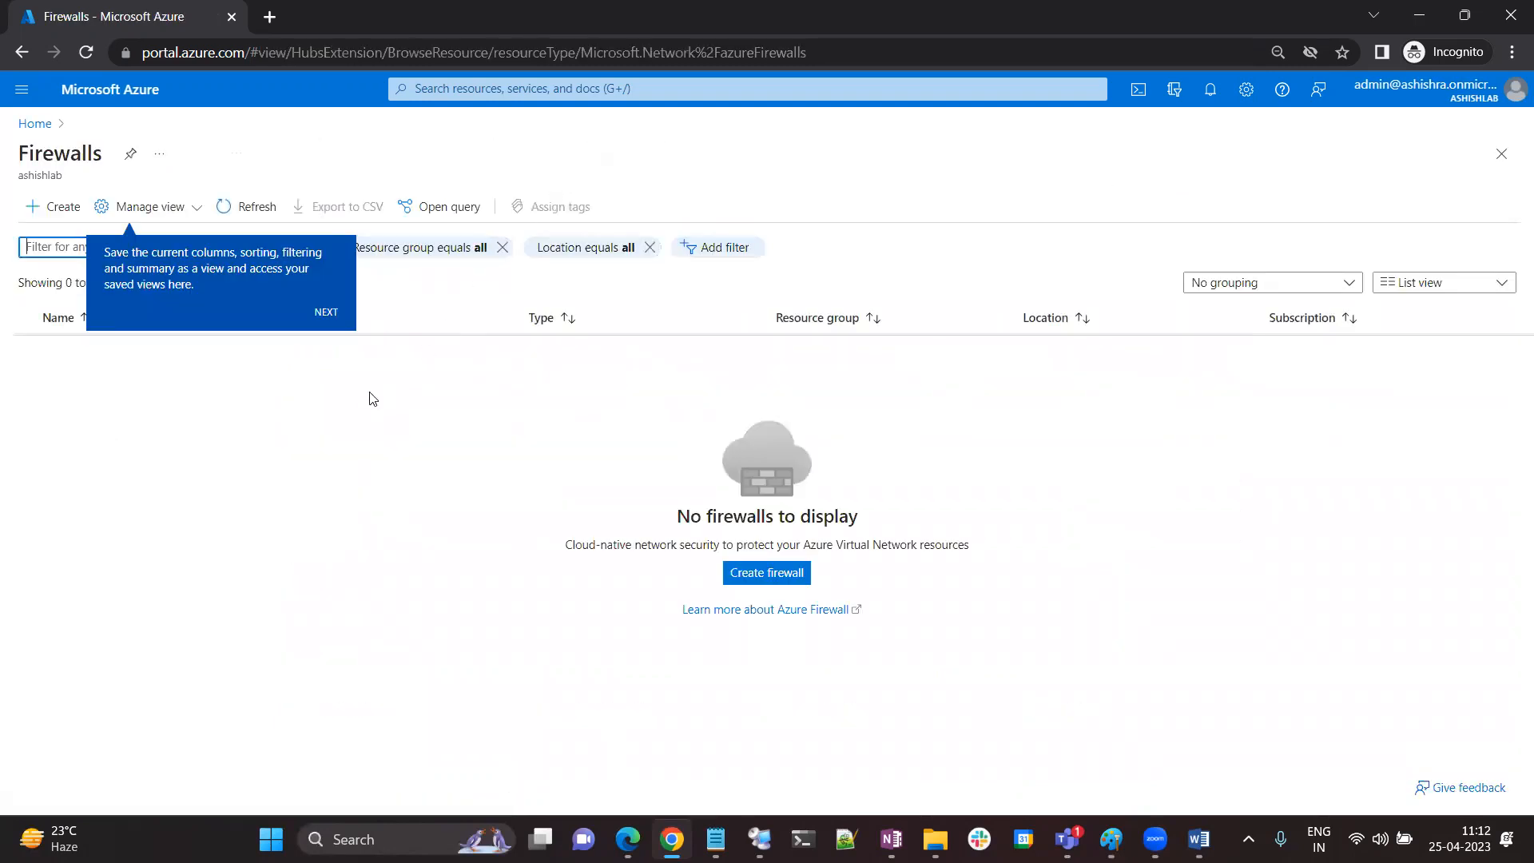
click(775, 575)
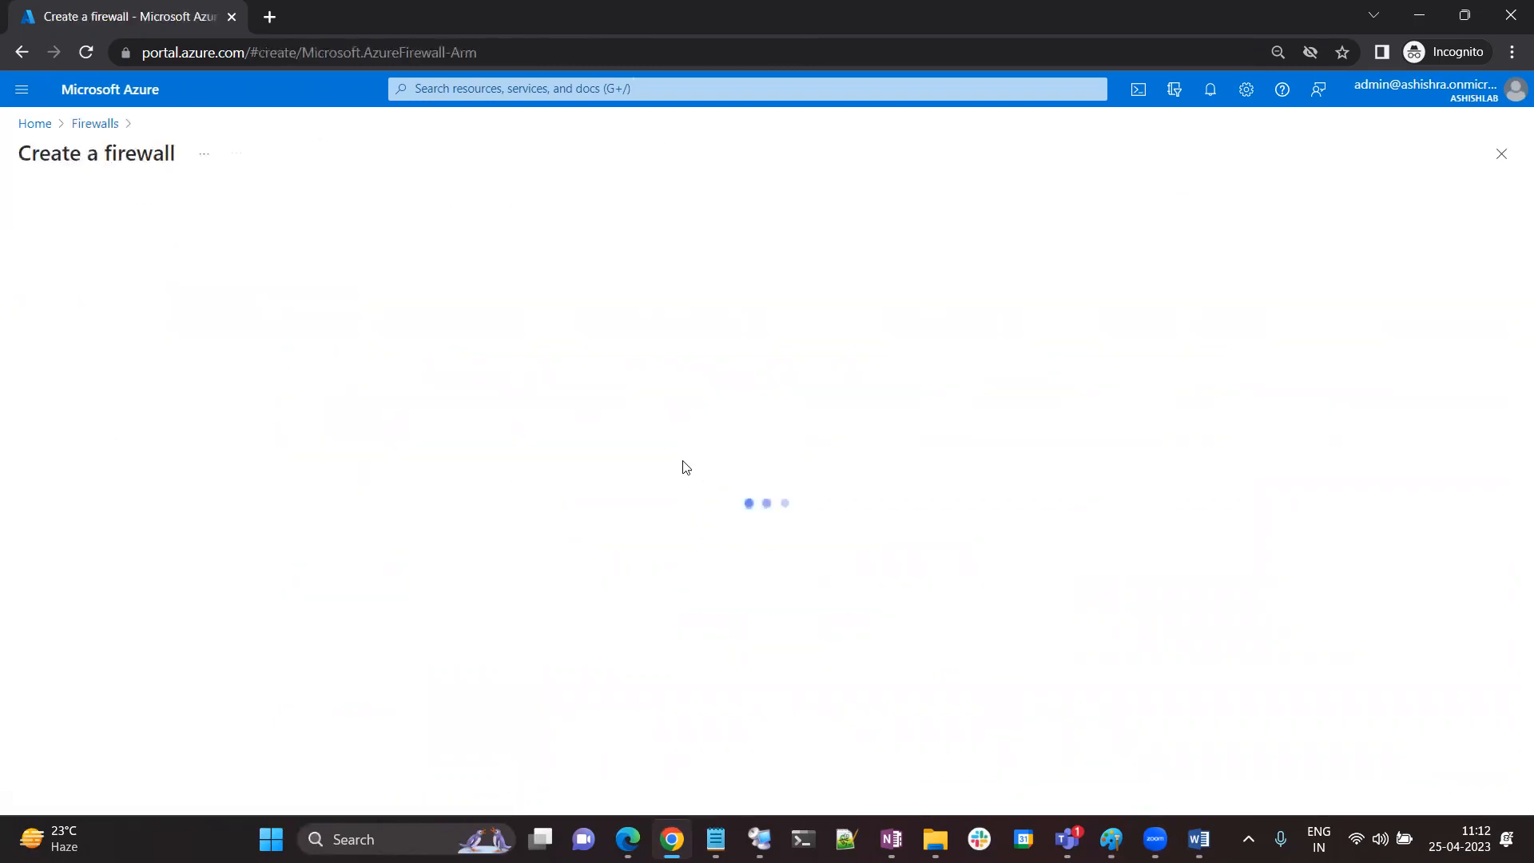
click(300, 422)
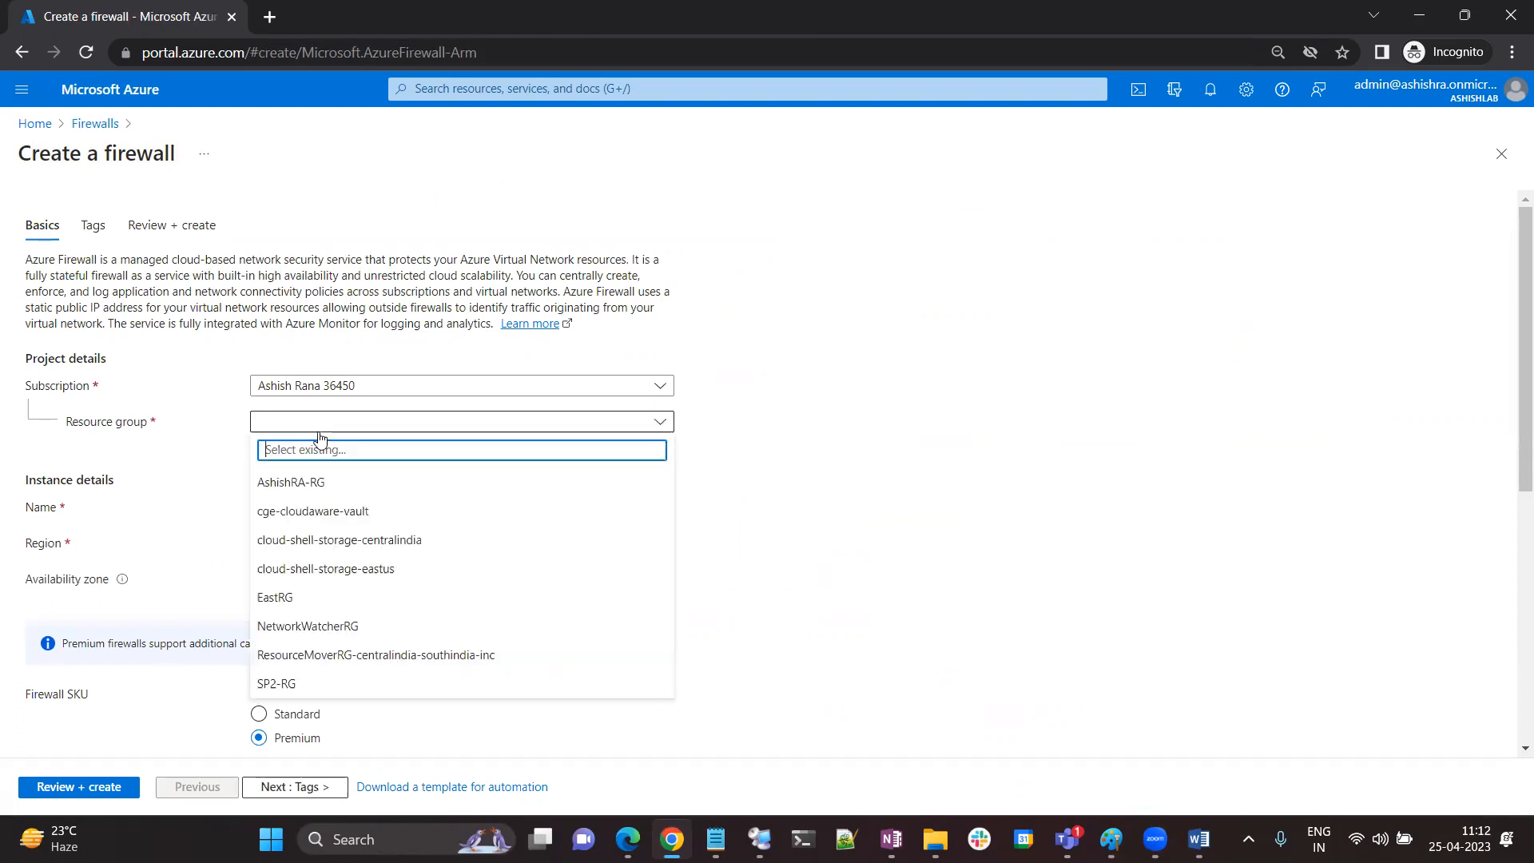
click(312, 595)
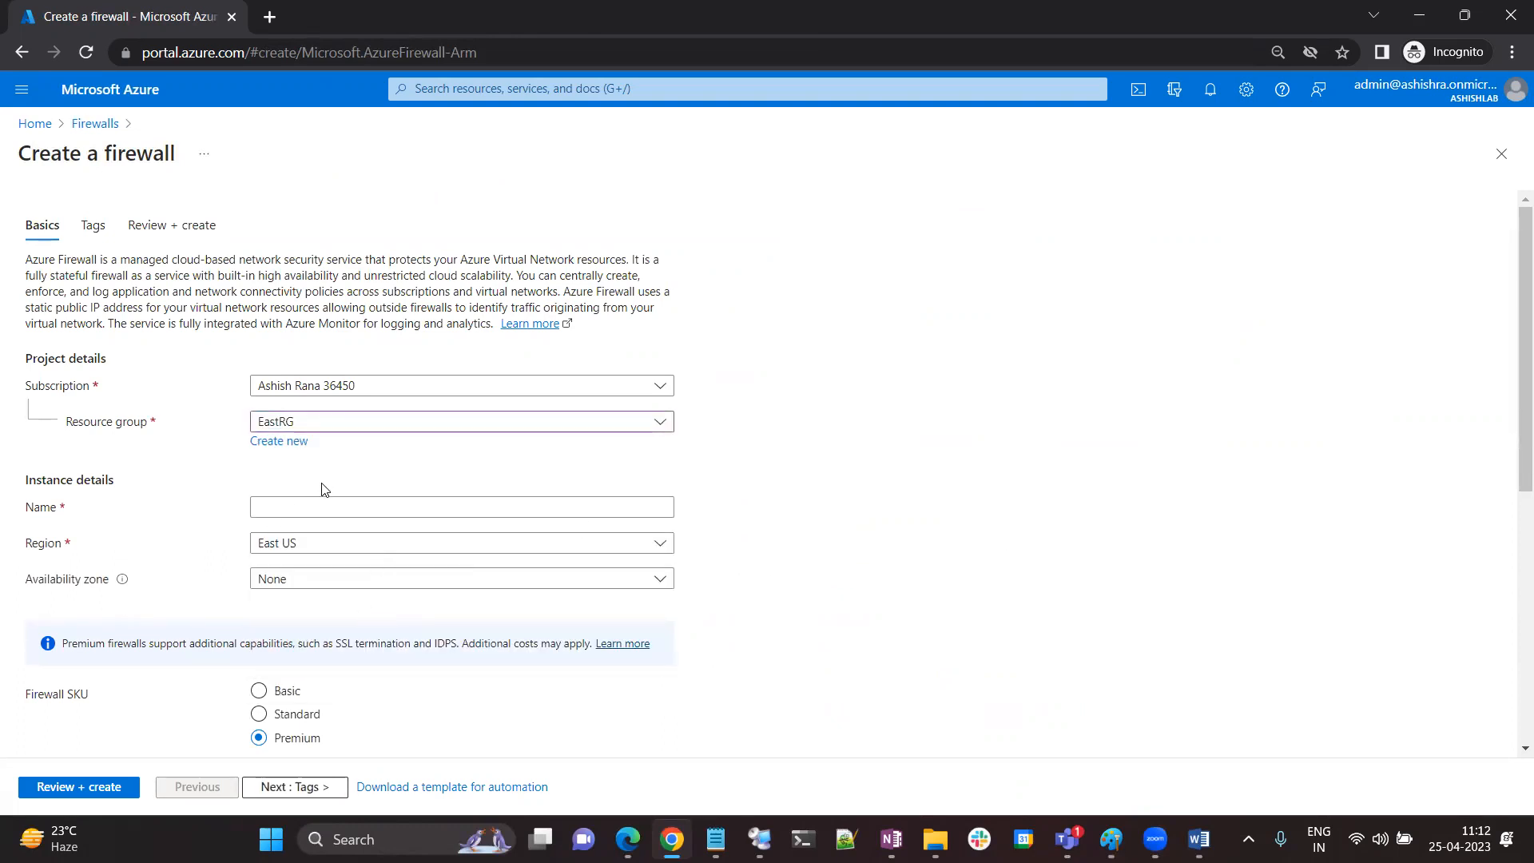
scroll(324, 489, down, 3)
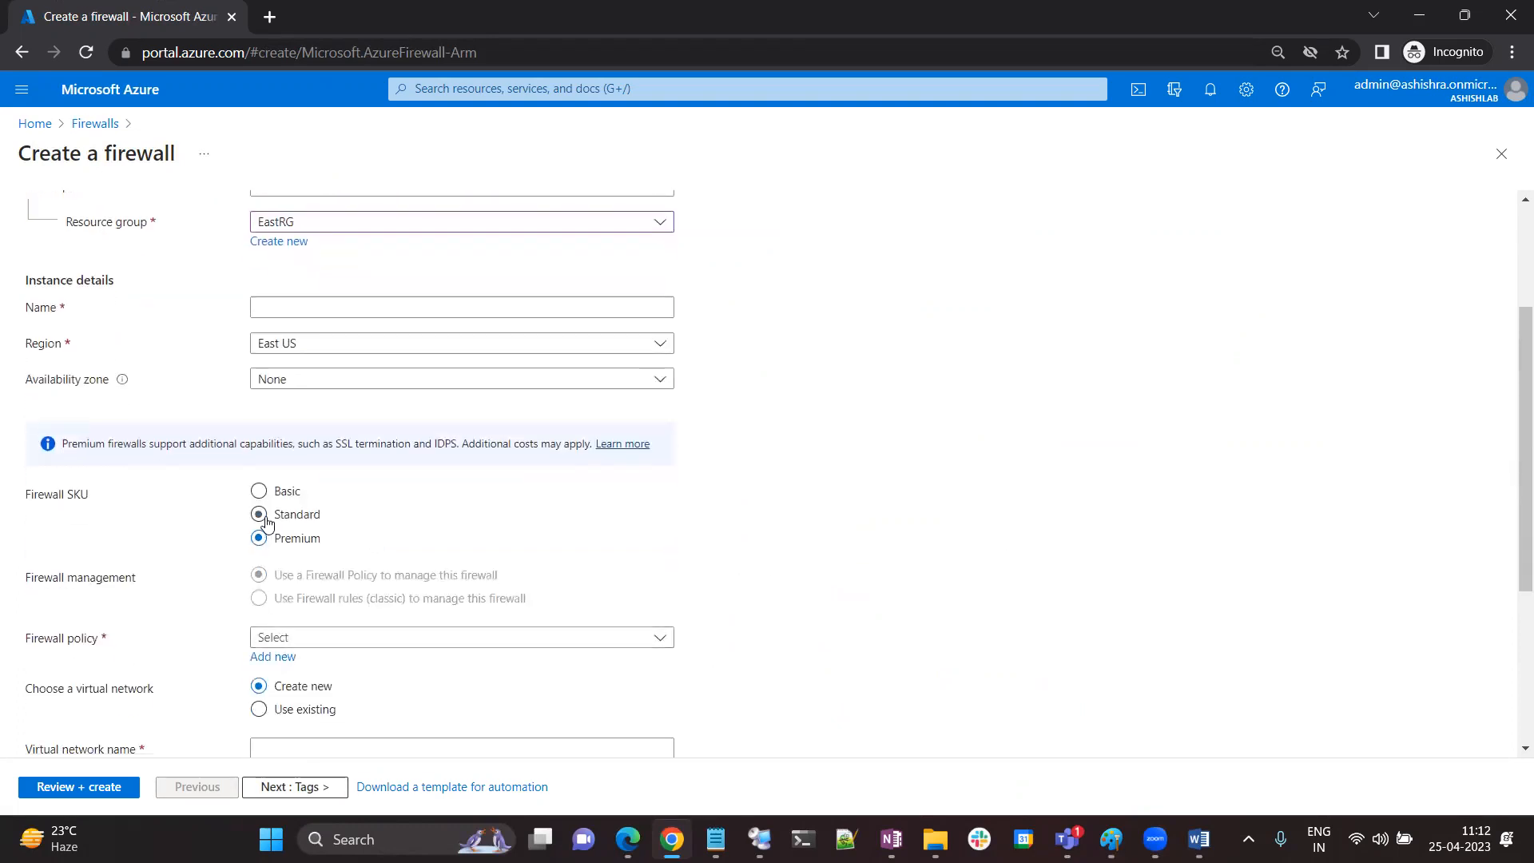
click(267, 519)
Choose classic rules and Use existing virtual network, but the network list stays empty
scroll(320, 730, down, 1)
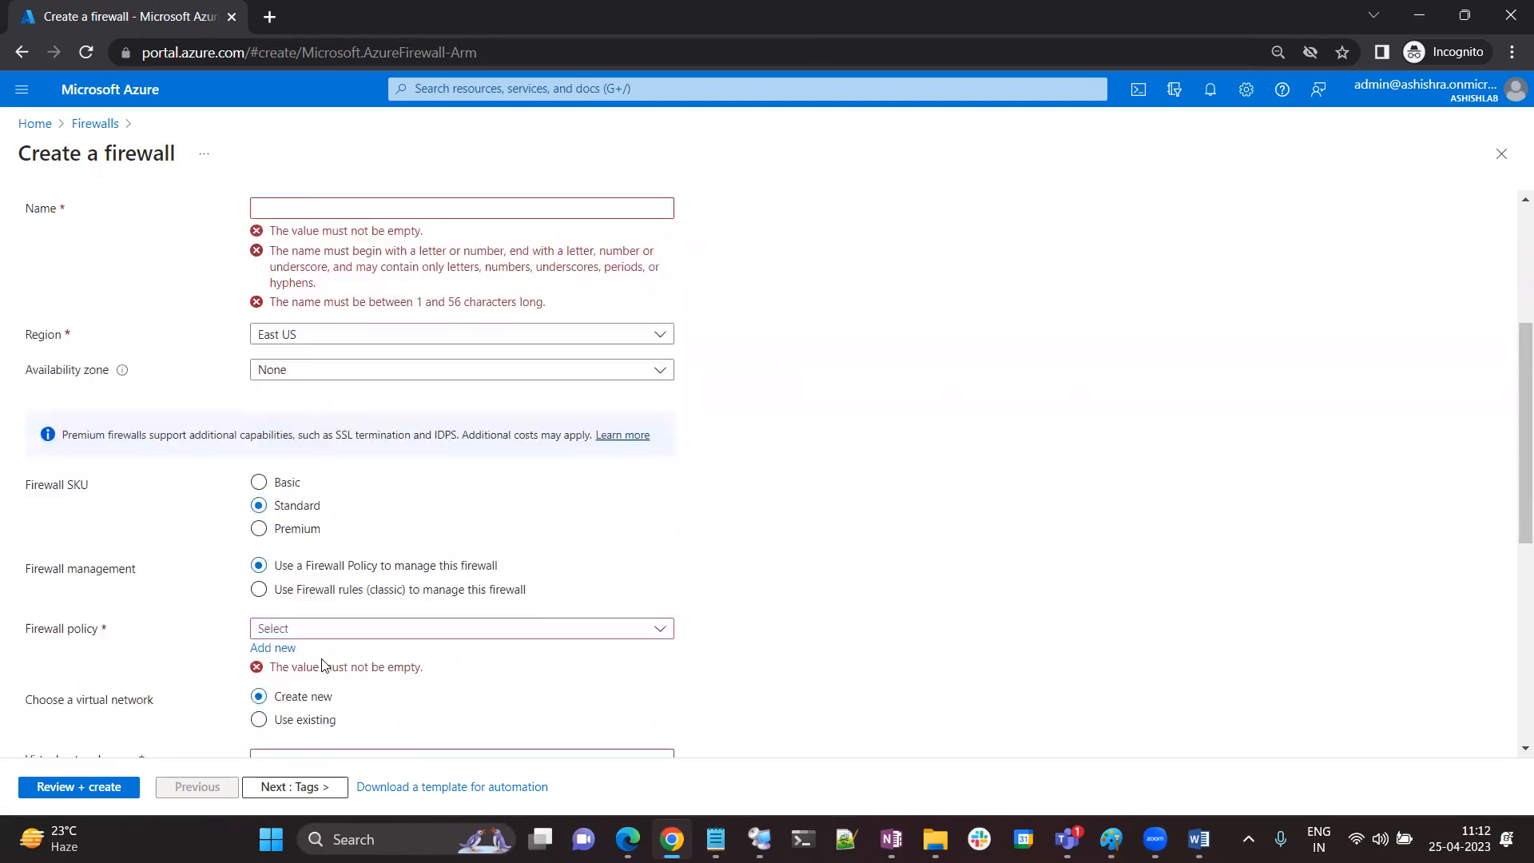
click(343, 591)
scroll(344, 591, down, 3)
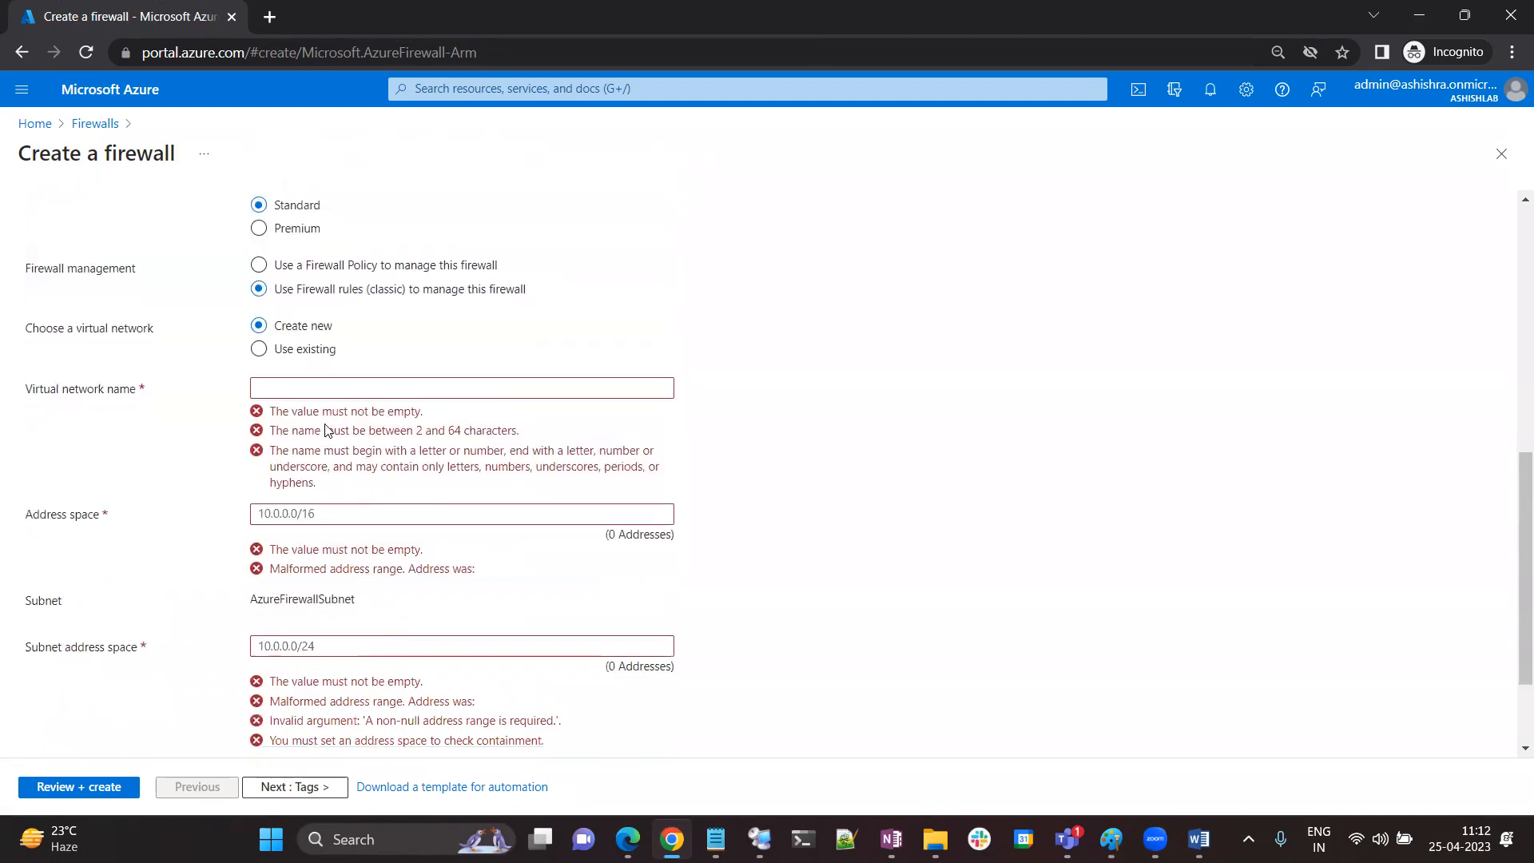
click(298, 352)
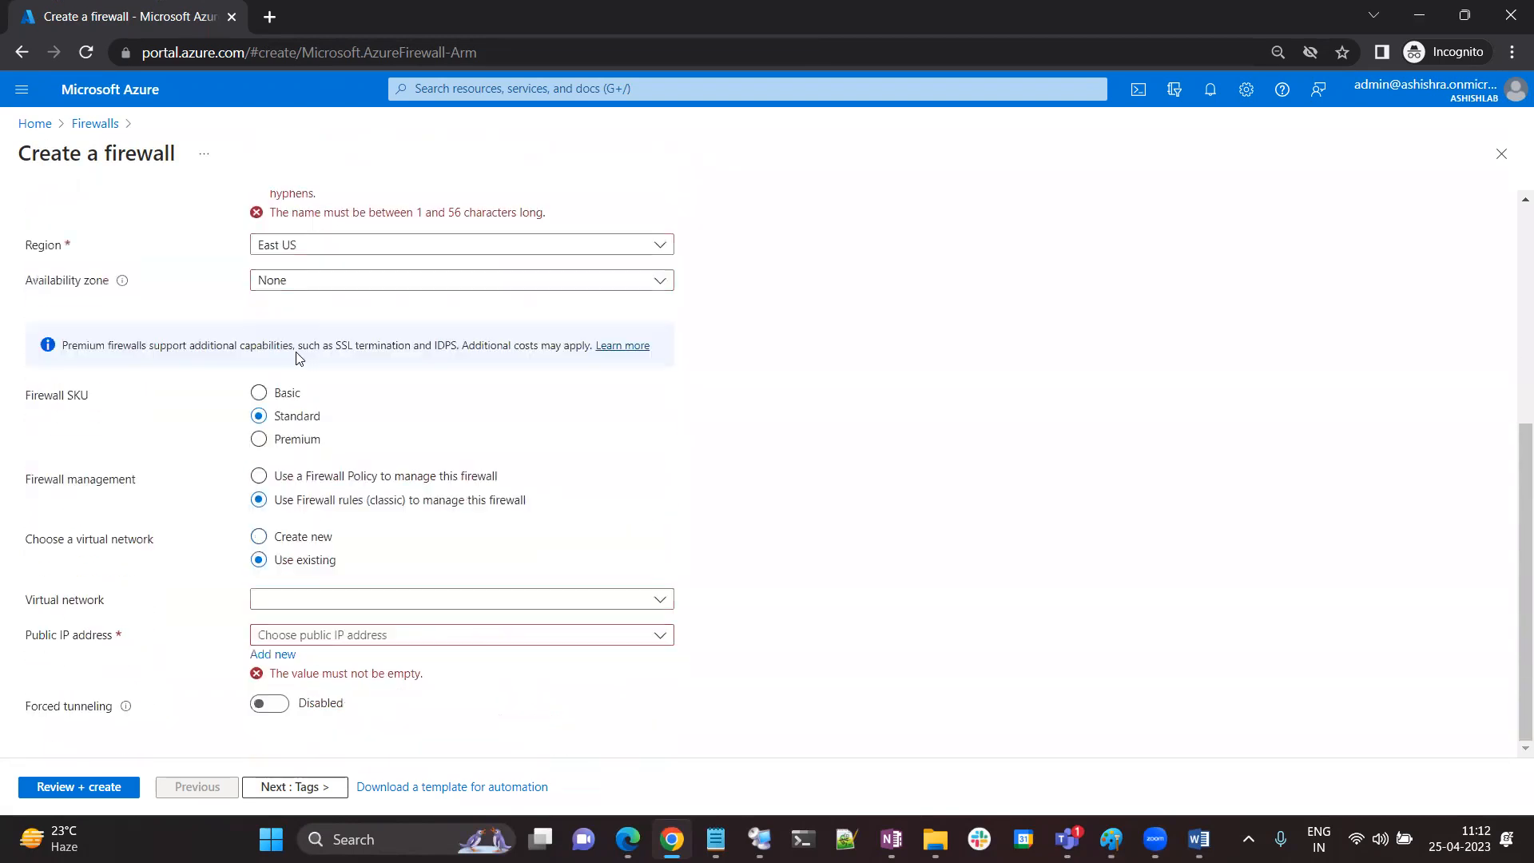
click(339, 606)
click(449, 655)
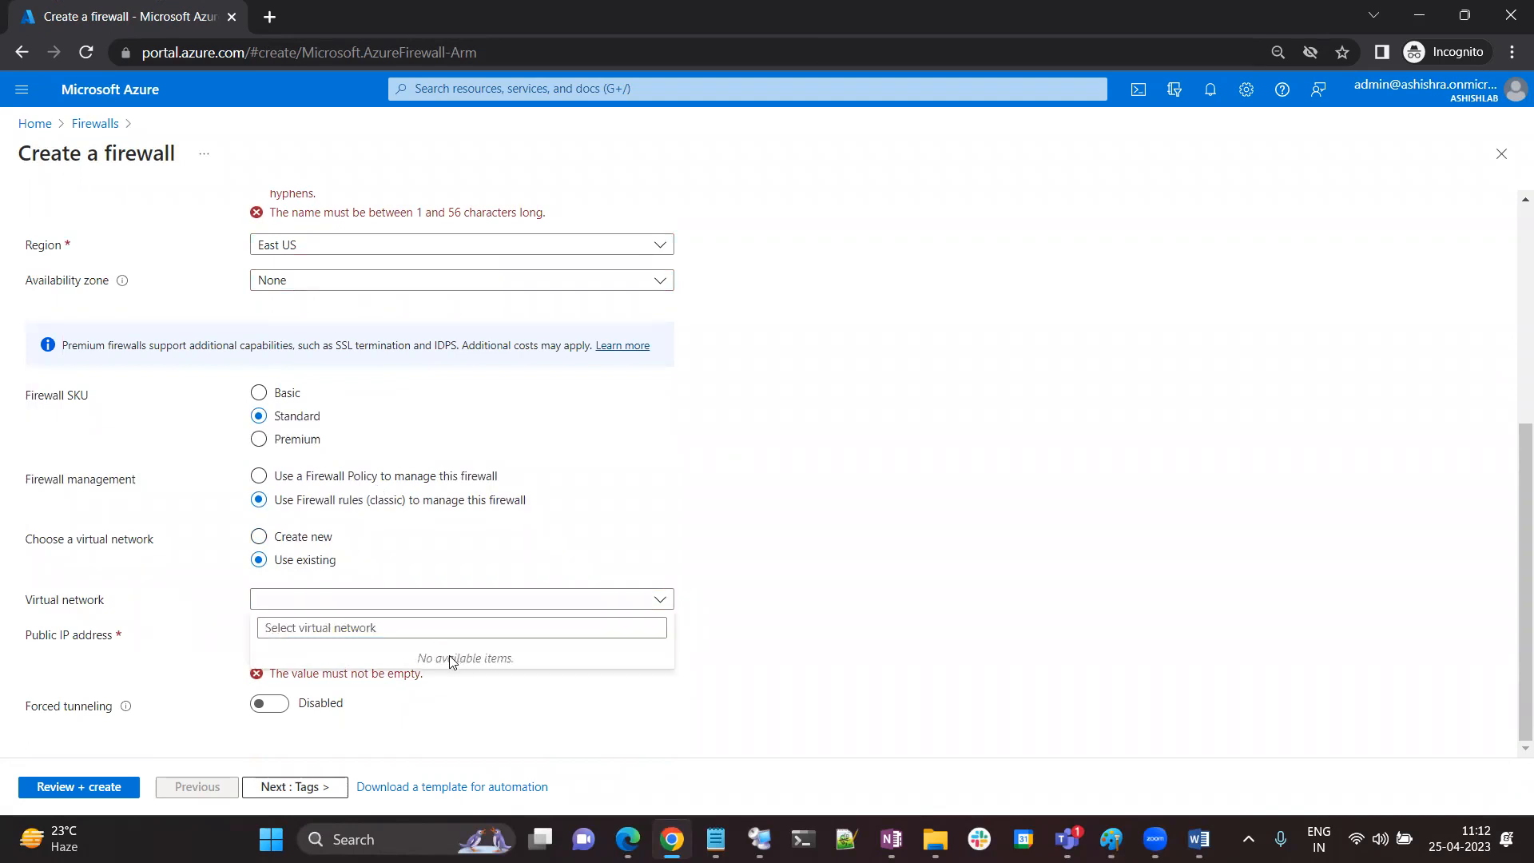
click(382, 609)
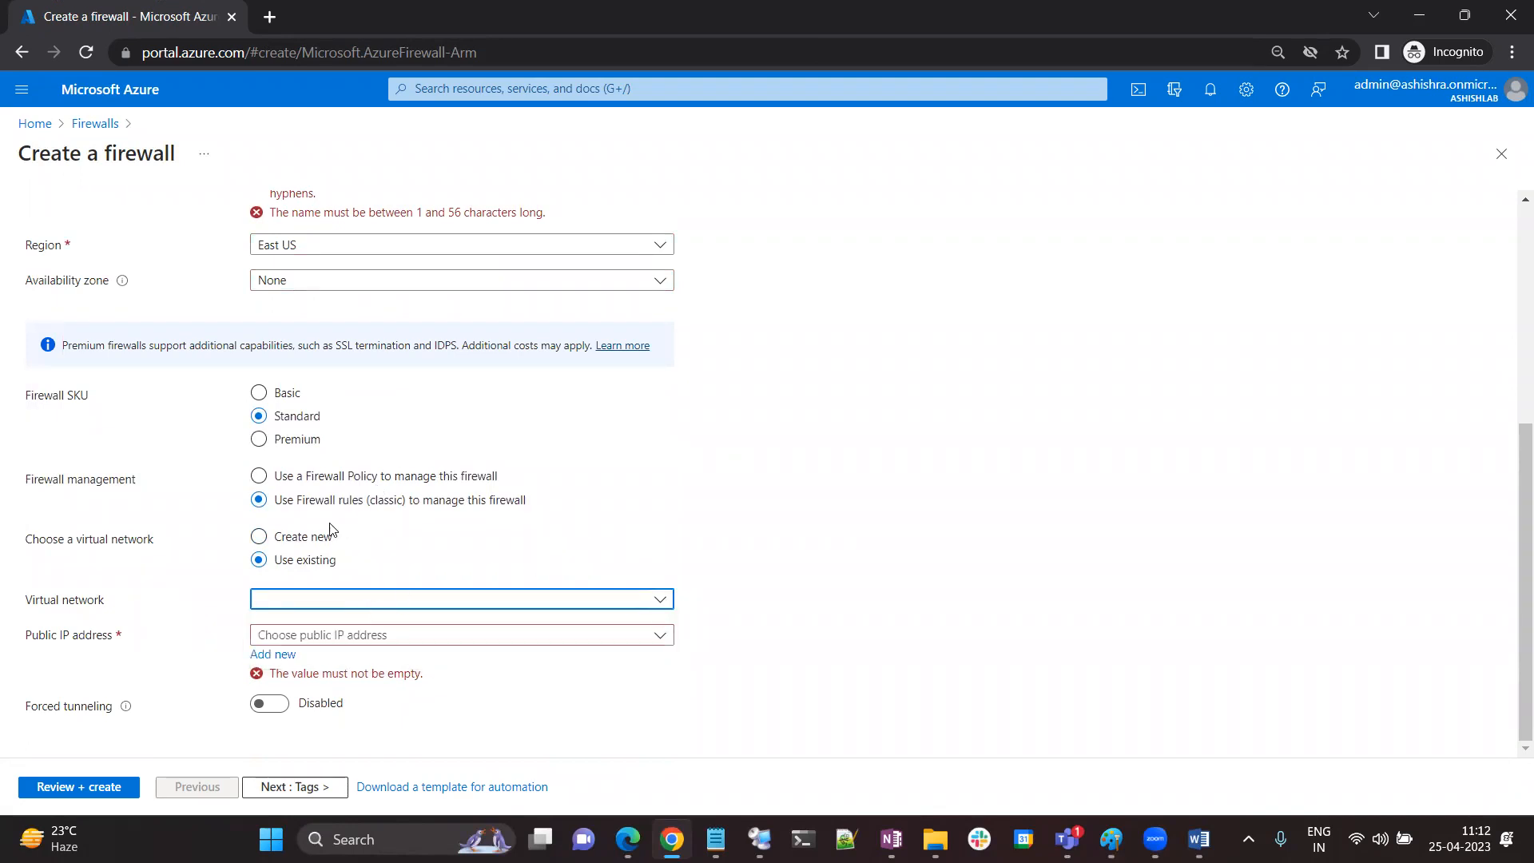
click(289, 541)
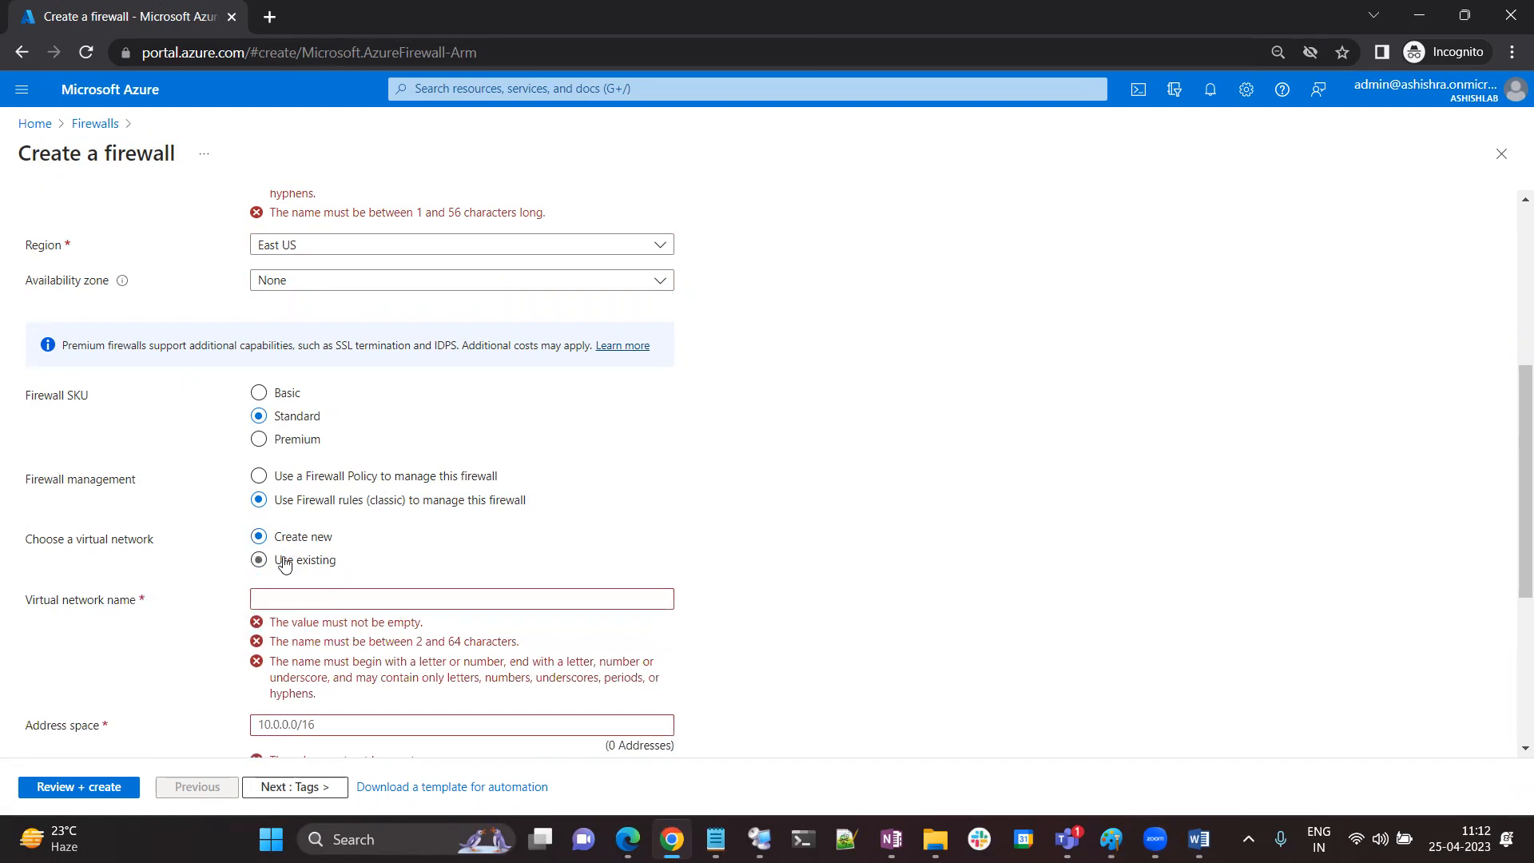
click(285, 562)
click(419, 605)
click(419, 603)
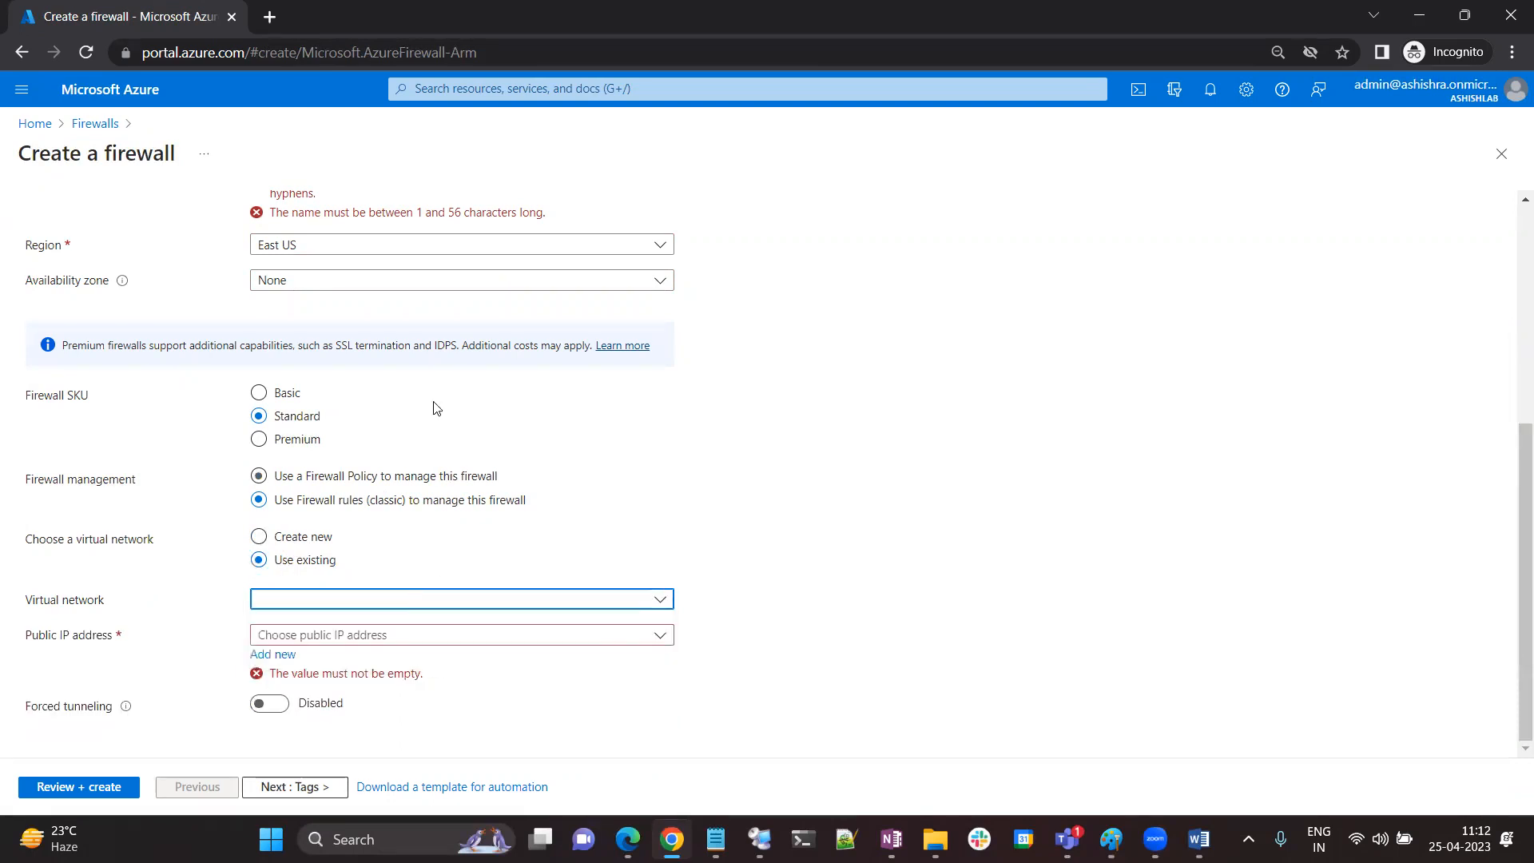
scroll(437, 408, up, 5)
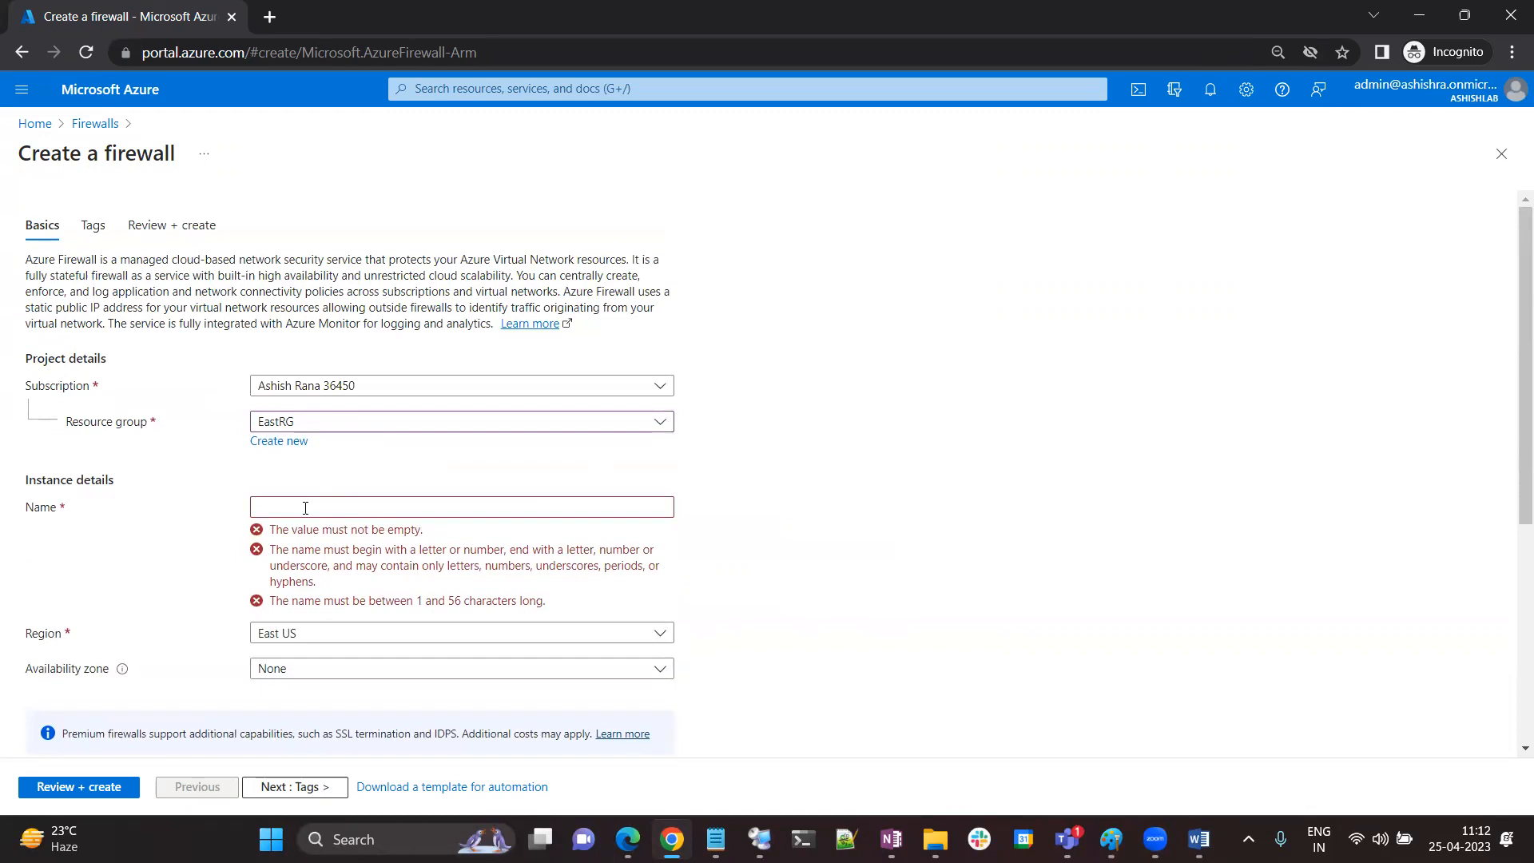
Name the firewall Azure-FW and recheck the still-empty virtual network list
click(332, 505)
text(Azure-FW)
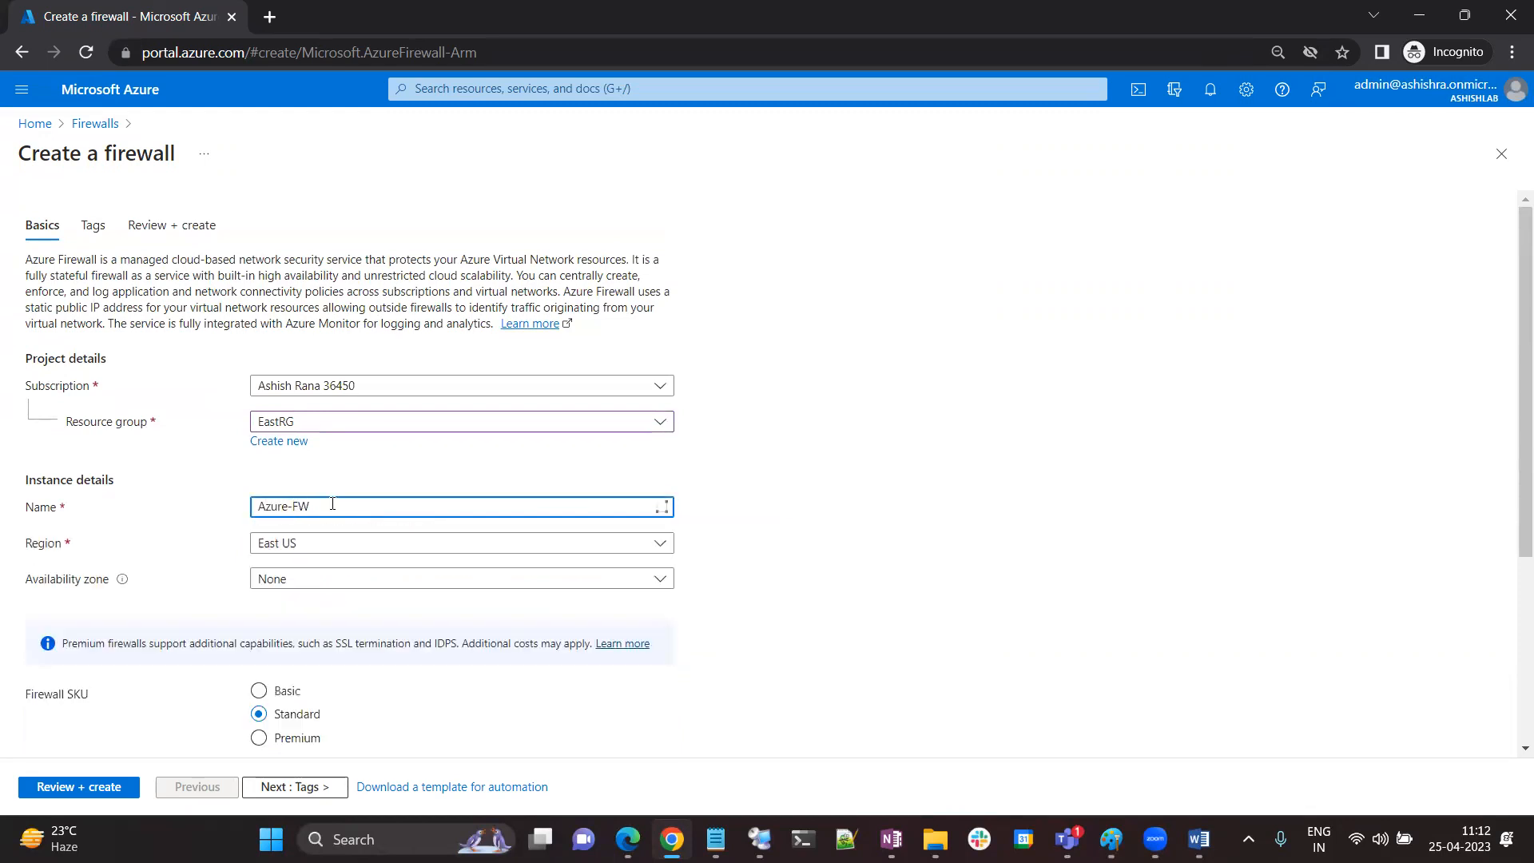
scroll(332, 504, down, 4)
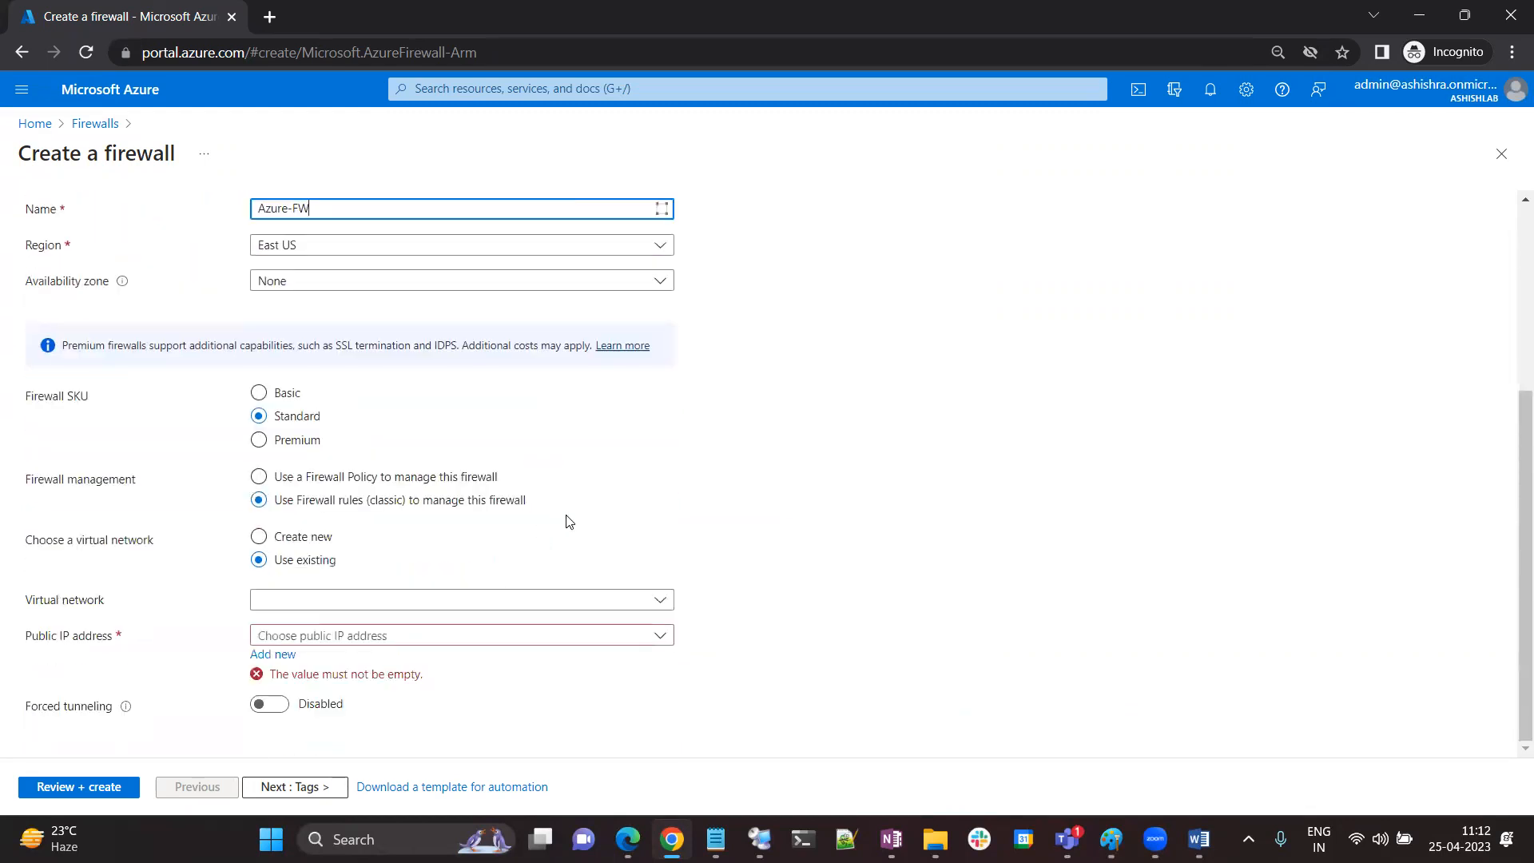
click(336, 610)
click(822, 452)
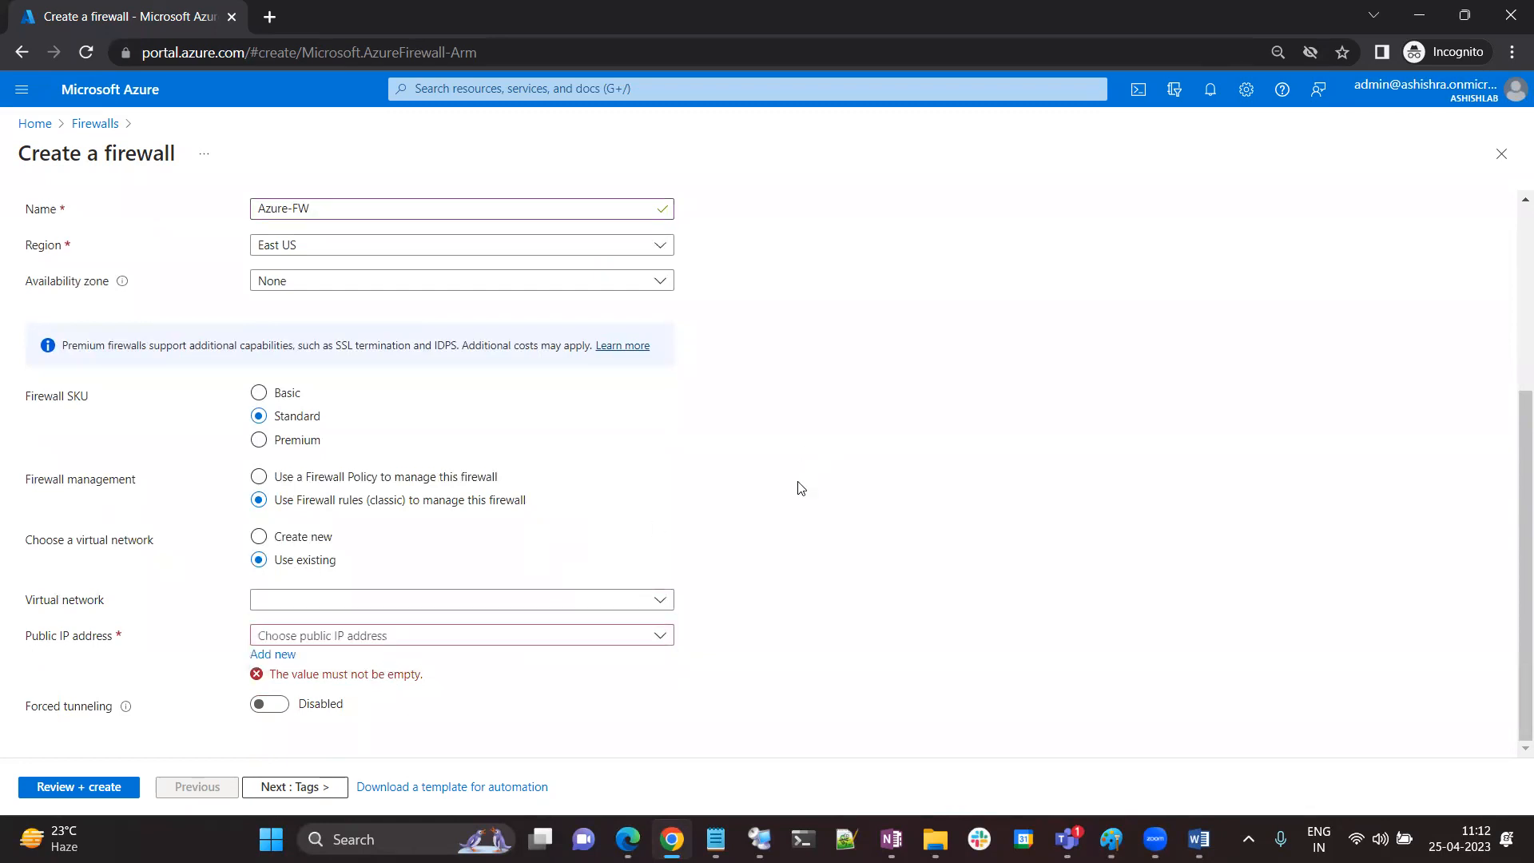
click(511, 597)
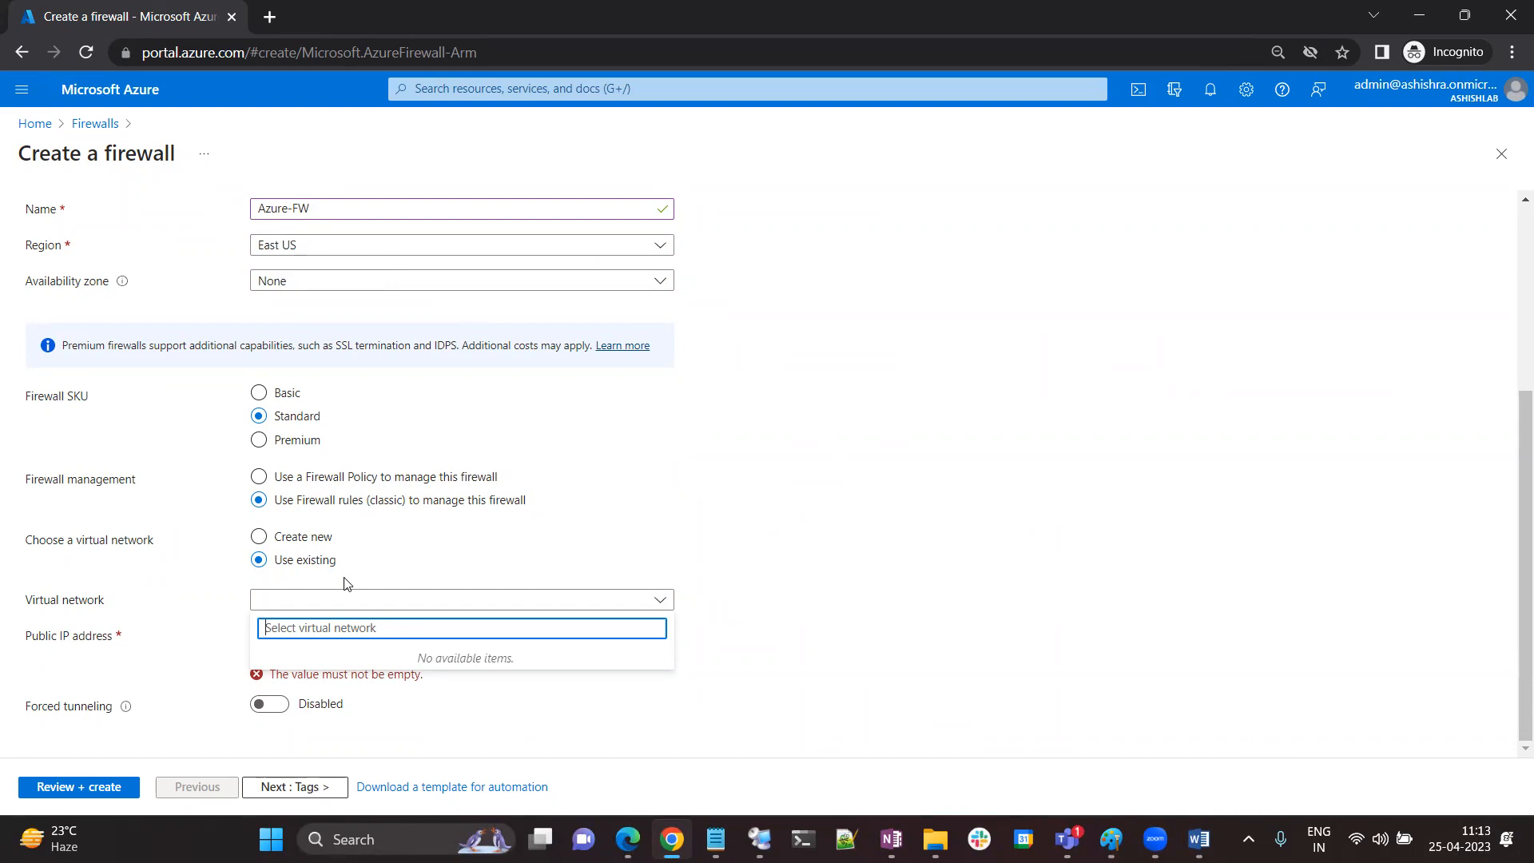
Recheck the empty virtual network list, then leave the Azure-FW form for Home
click(318, 601)
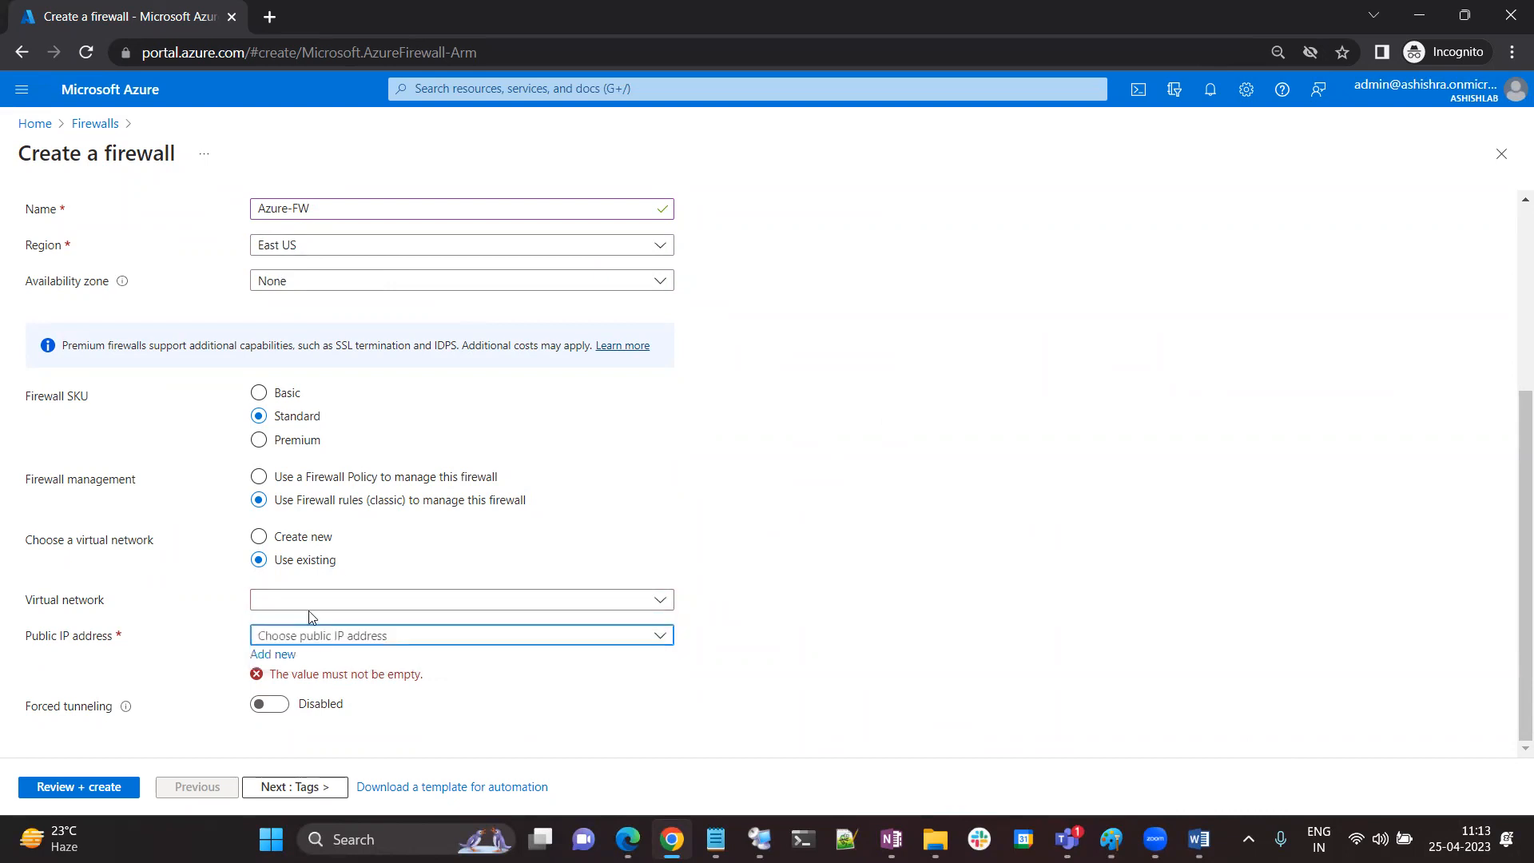
click(310, 601)
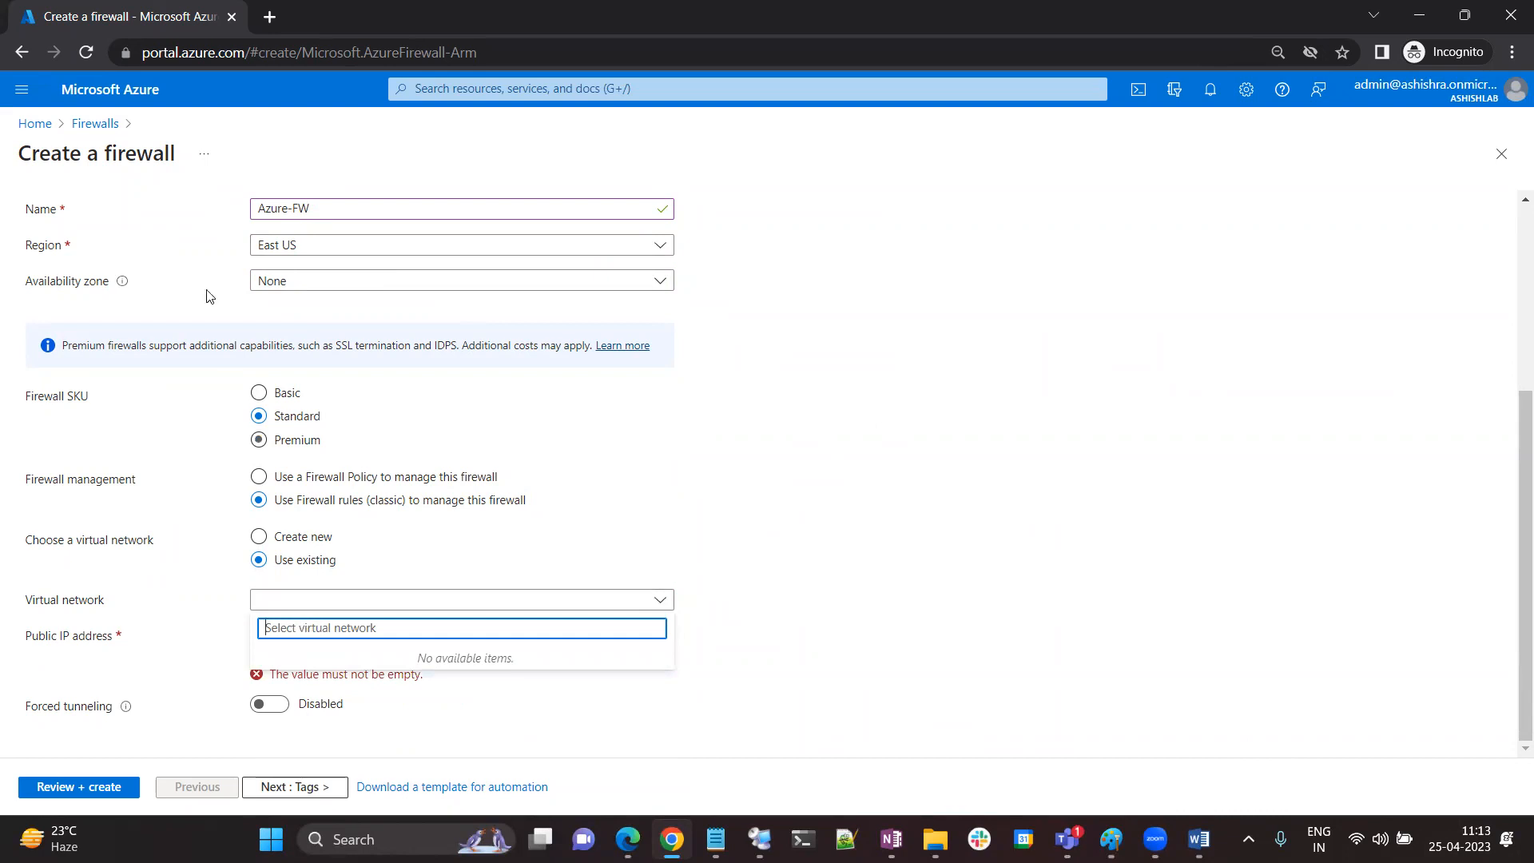
click(50, 123)
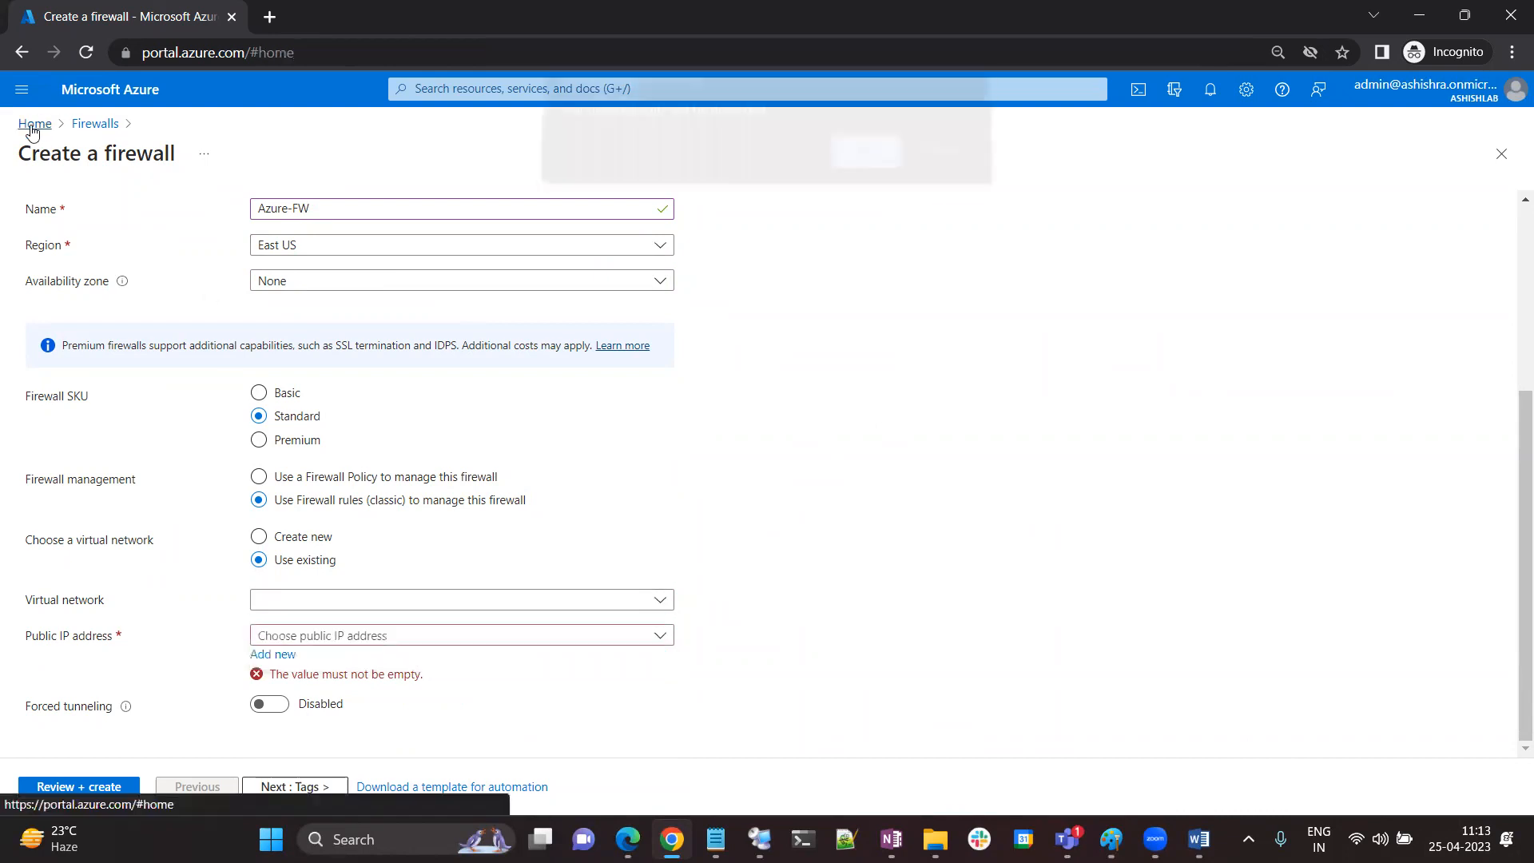
Discard the firewall form and open SP1-Work's sp1-work567 interface IP configurations
click(855, 166)
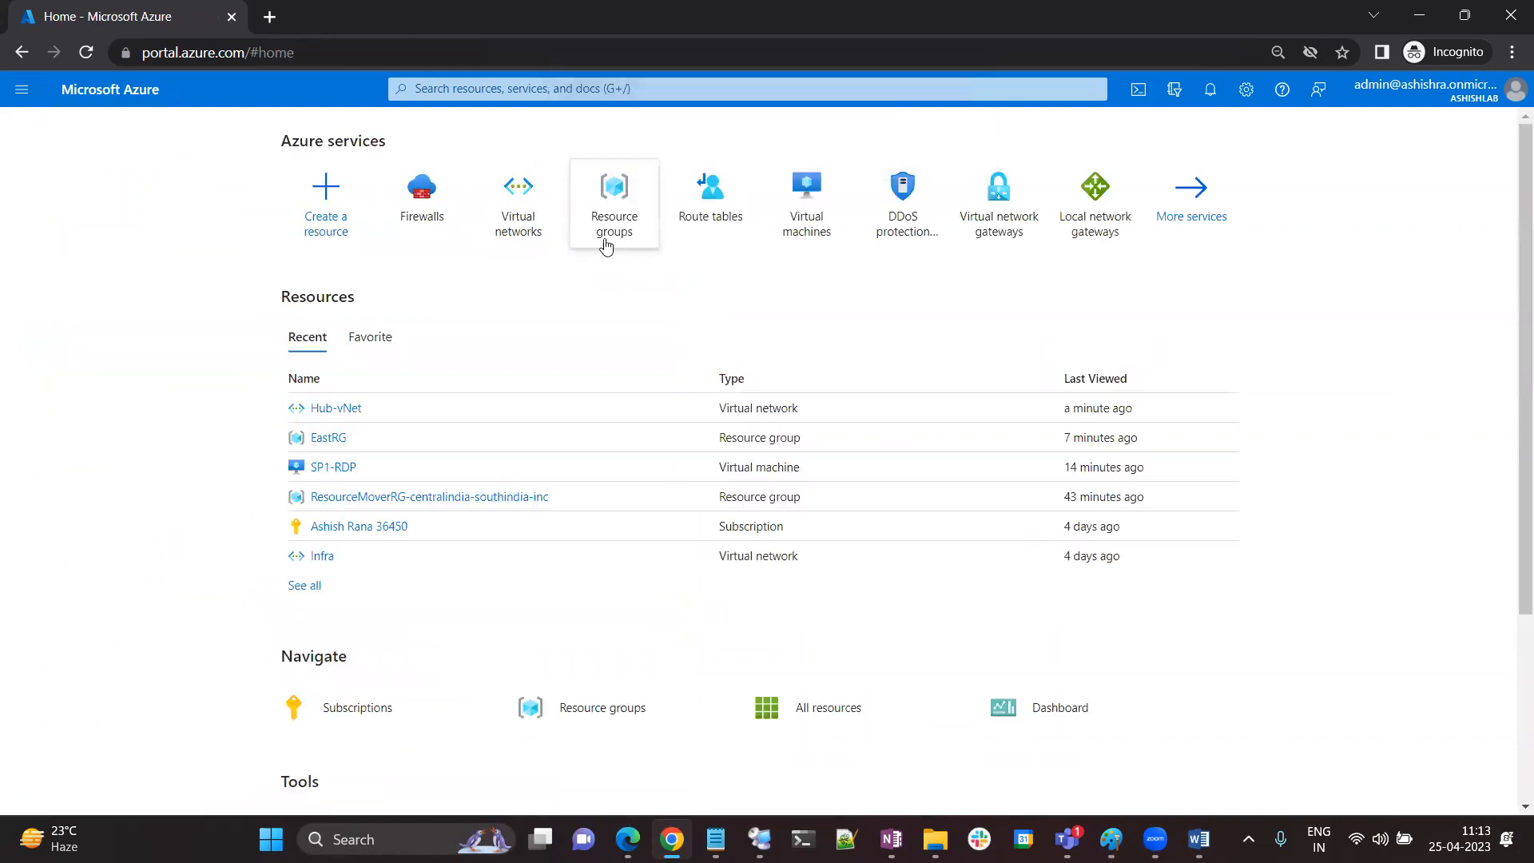
click(809, 213)
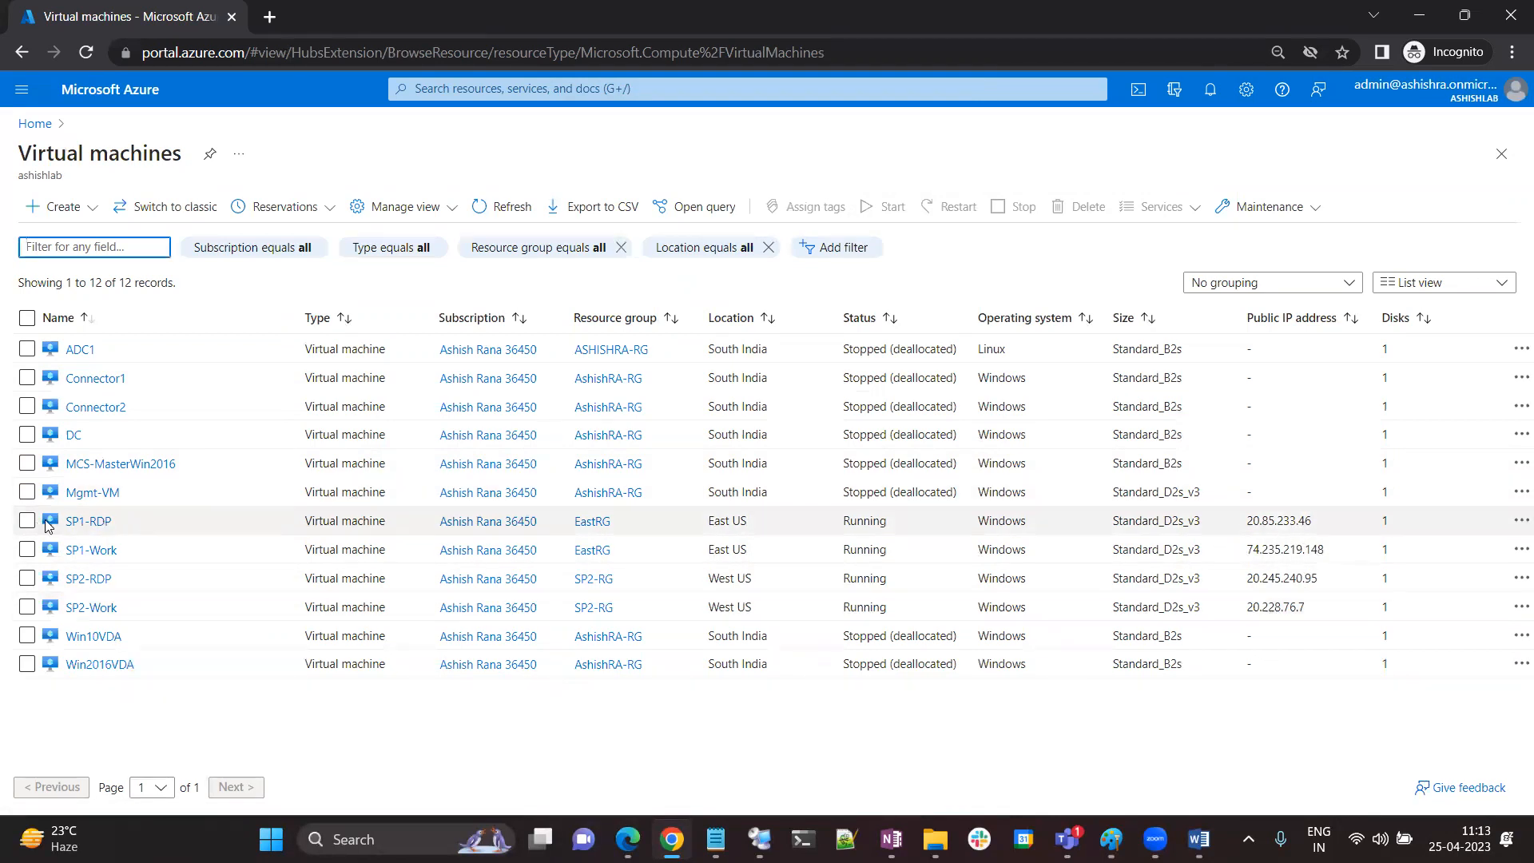
click(98, 551)
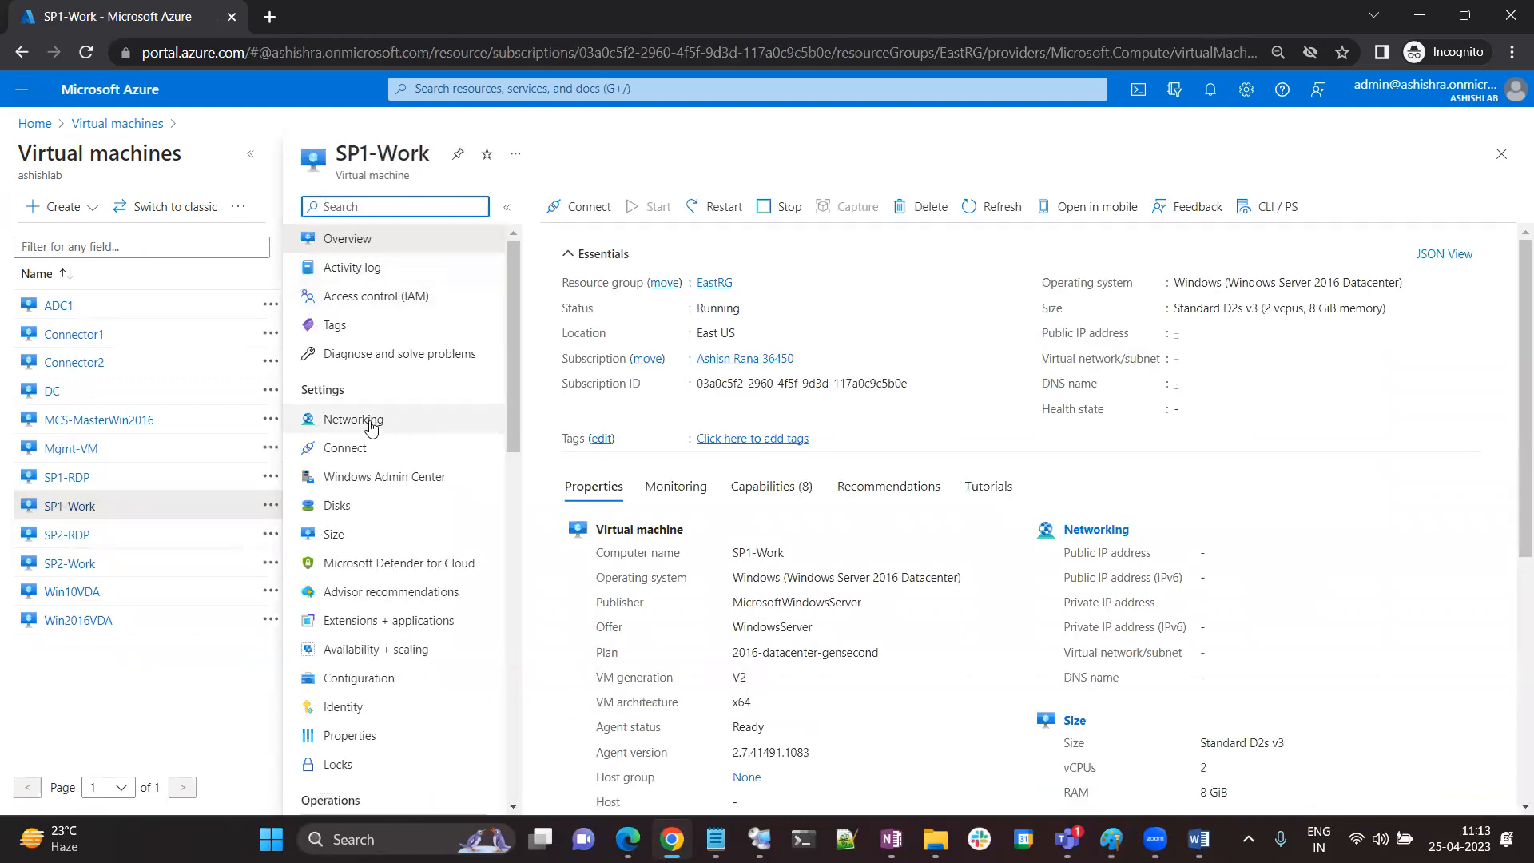
click(370, 422)
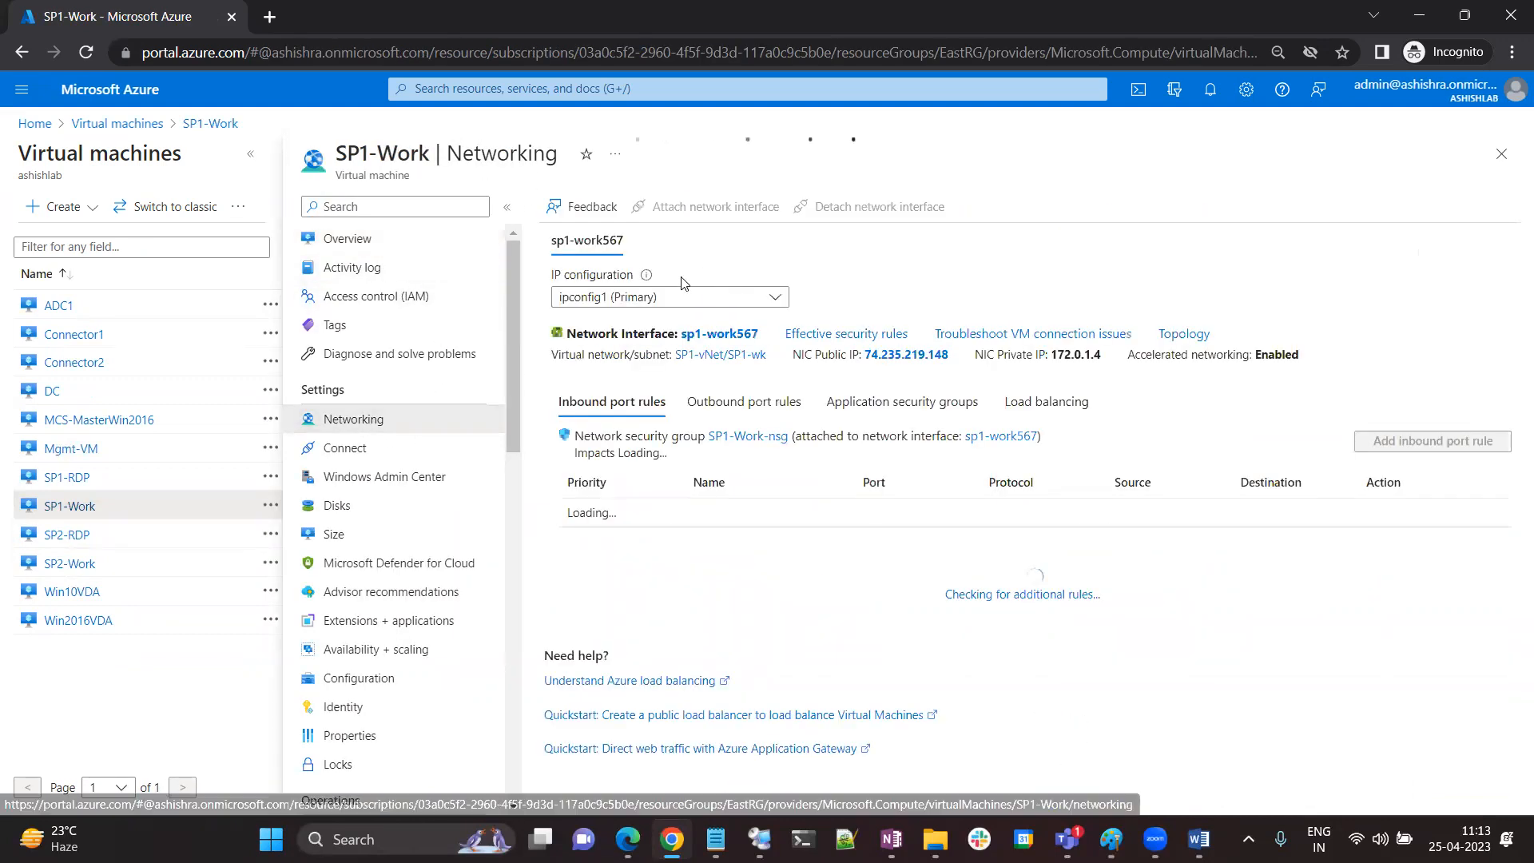
click(731, 337)
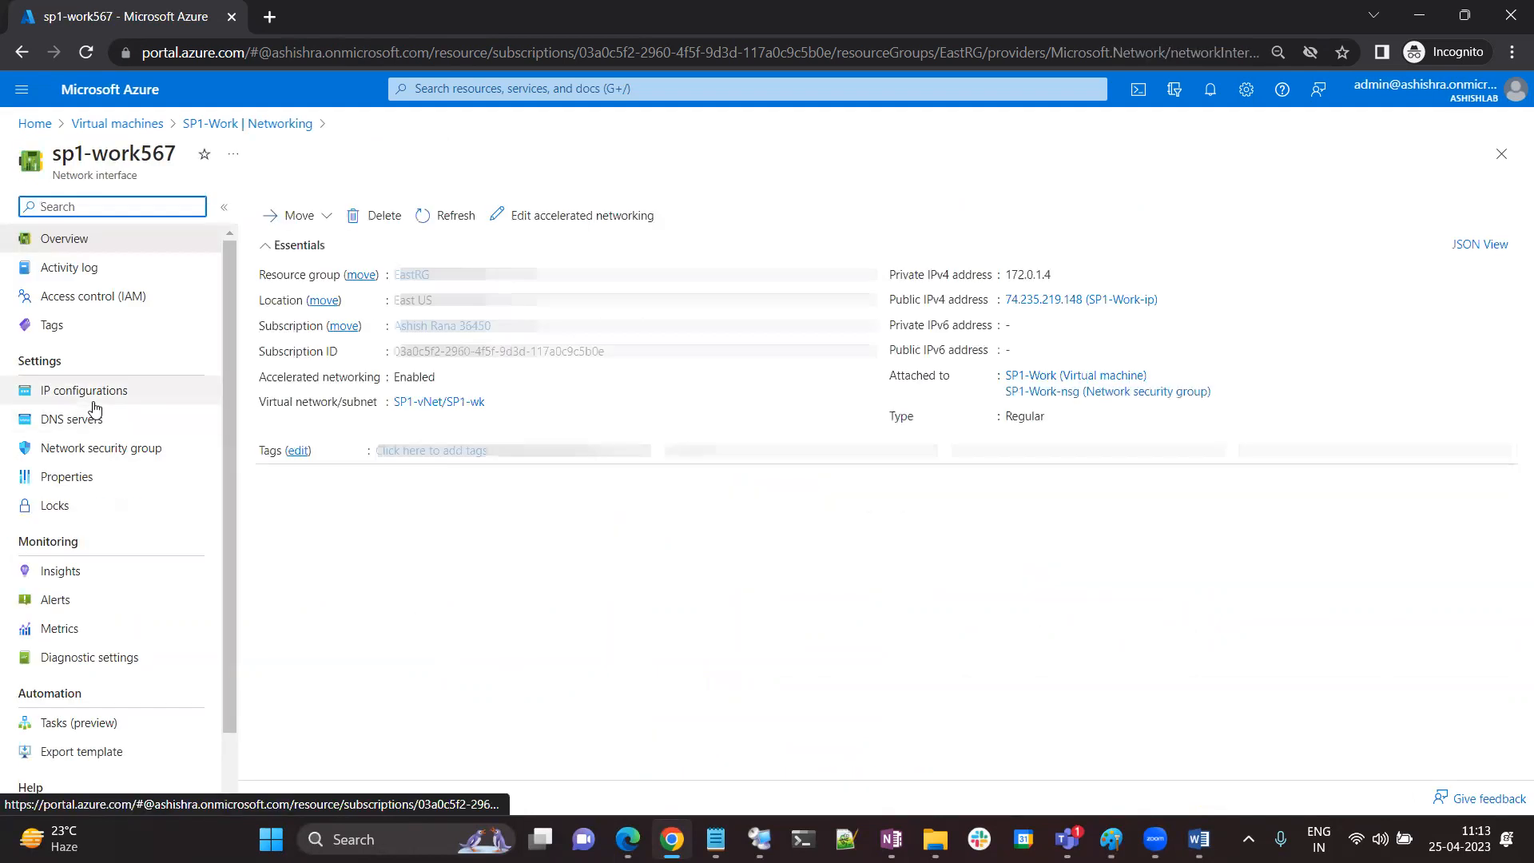
click(89, 394)
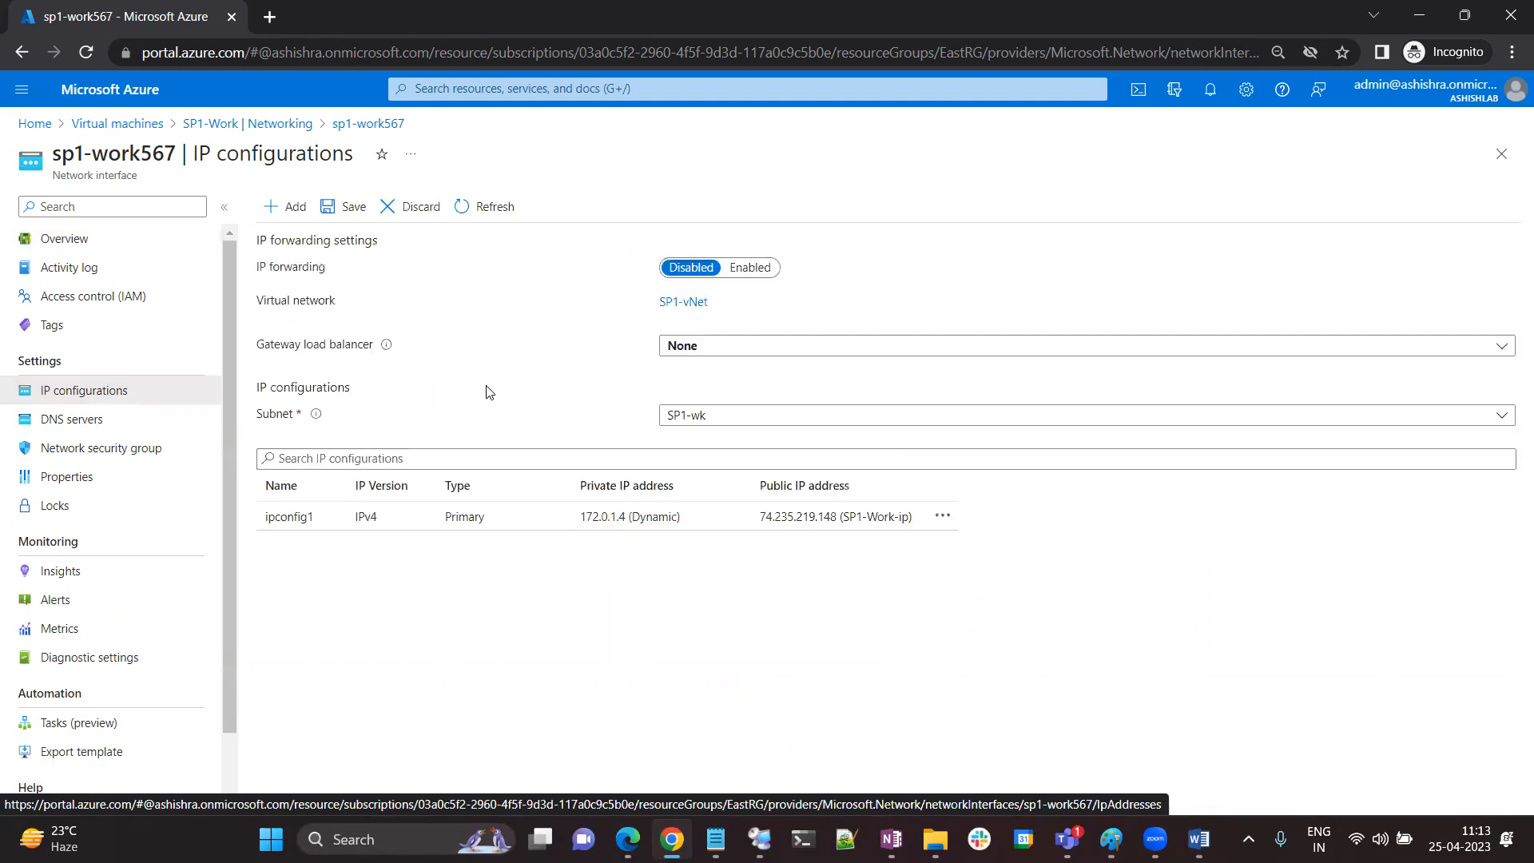
Disassociate the public IP from ipconfig1, save, and return to the virtual machines list
click(324, 523)
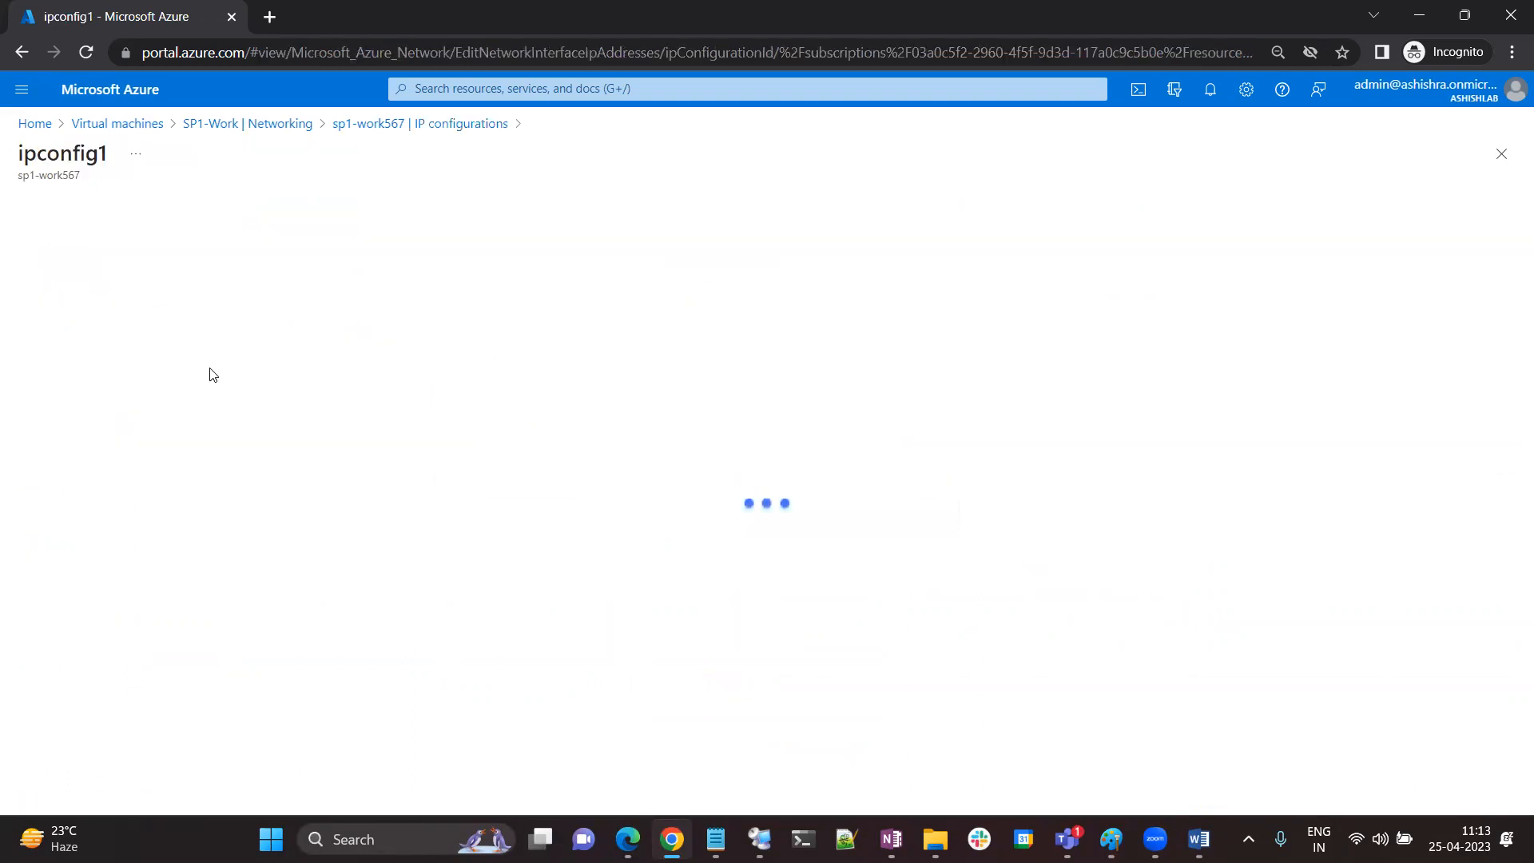
click(78, 298)
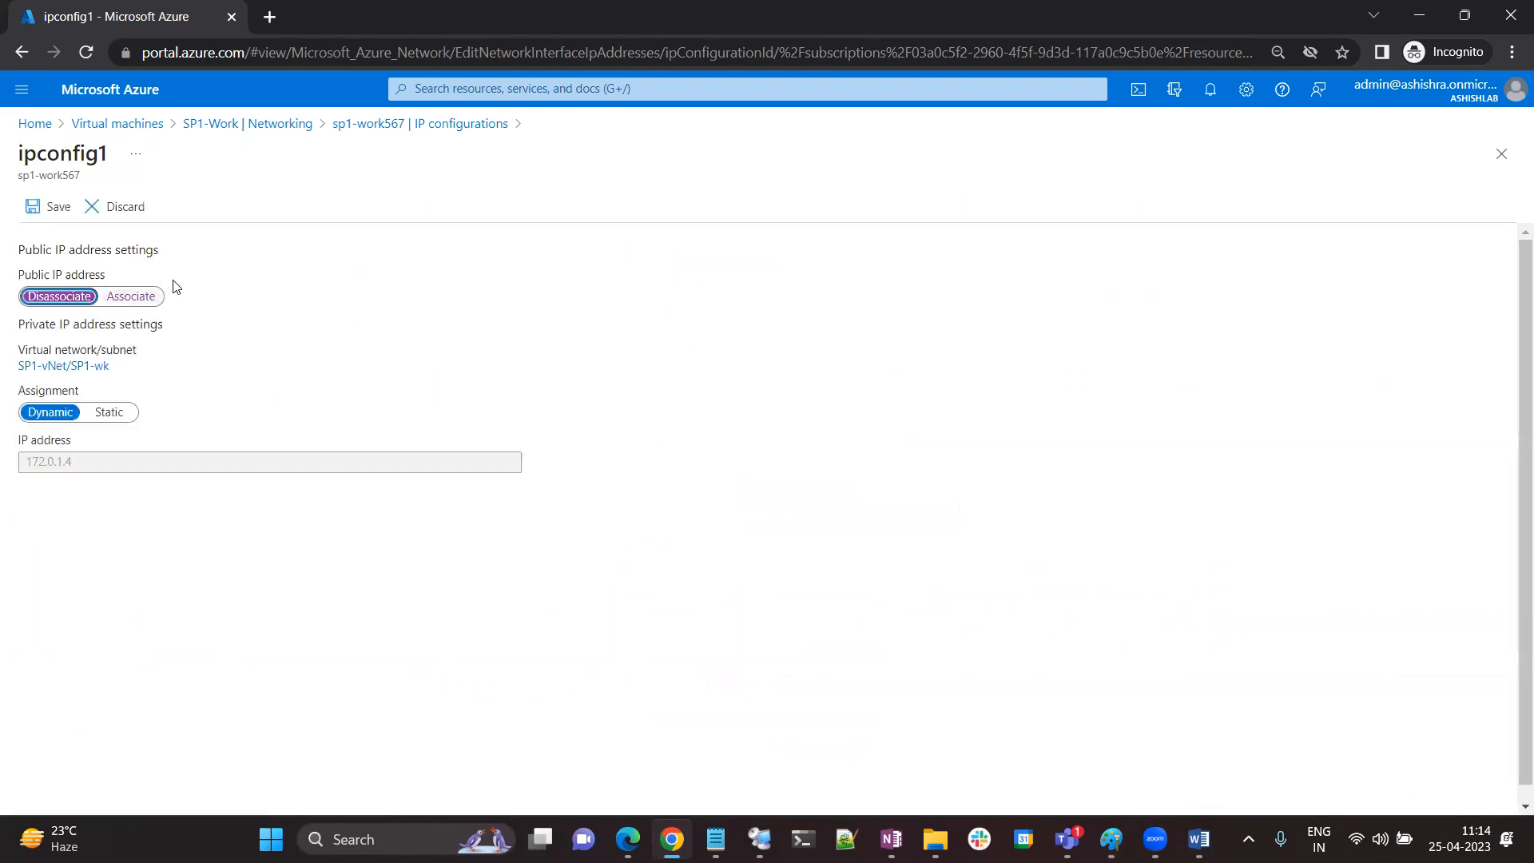
click(49, 207)
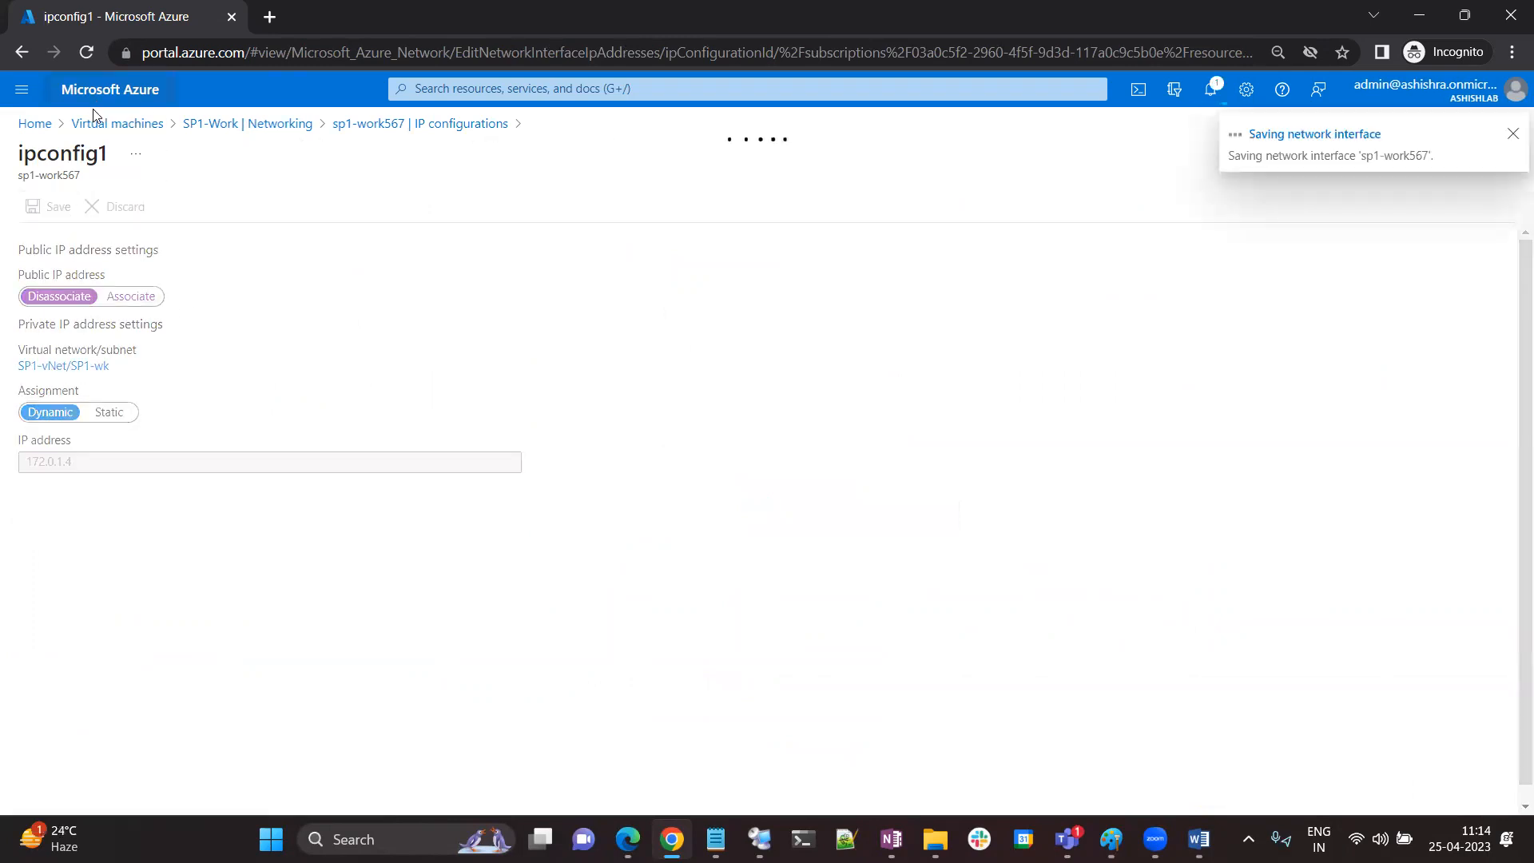
right_click(166, 27)
click(225, 179)
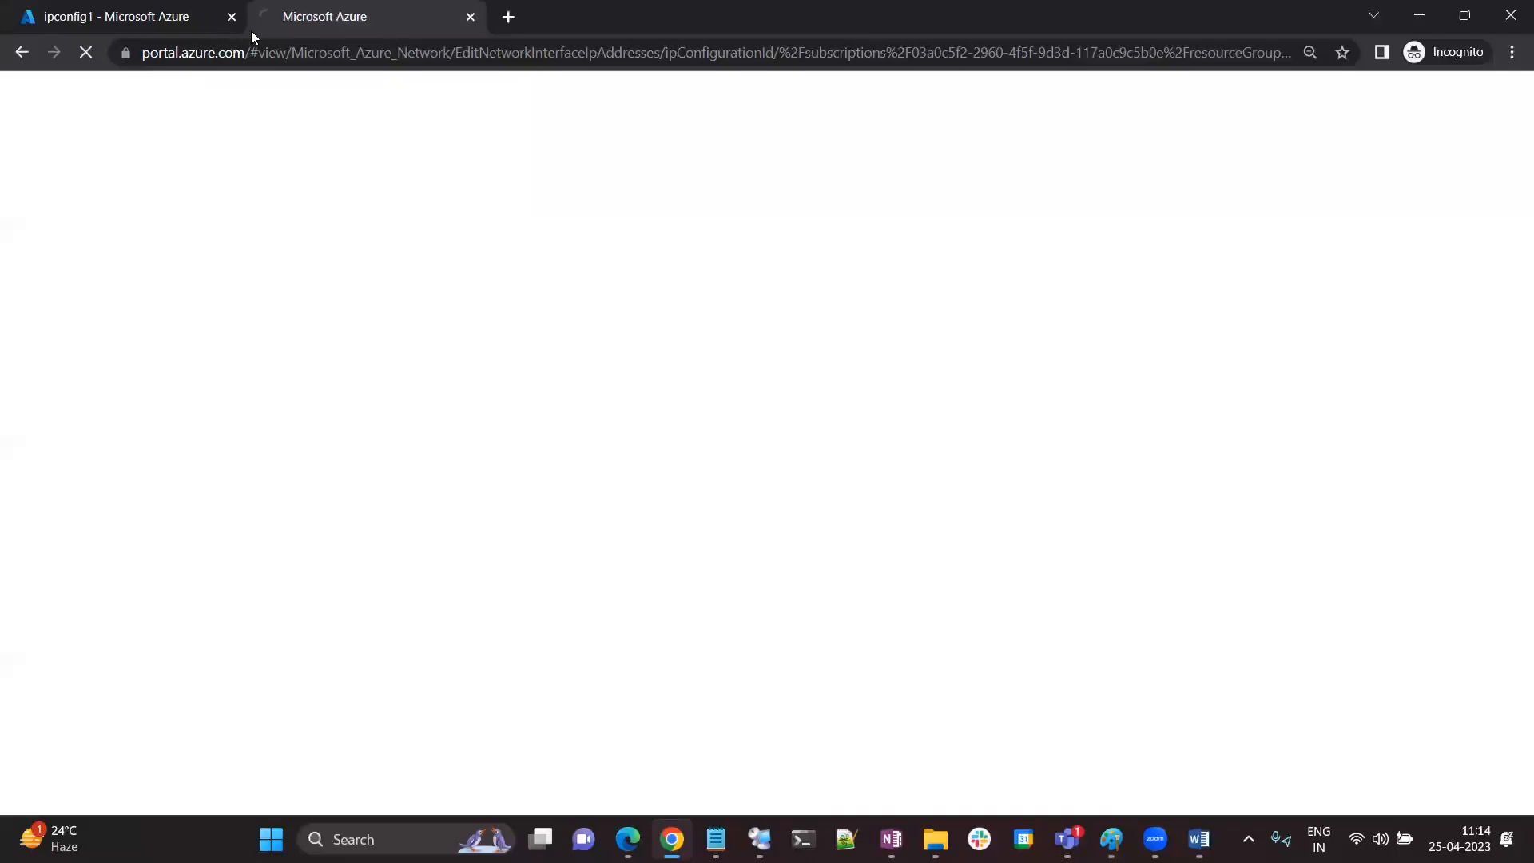
click(193, 27)
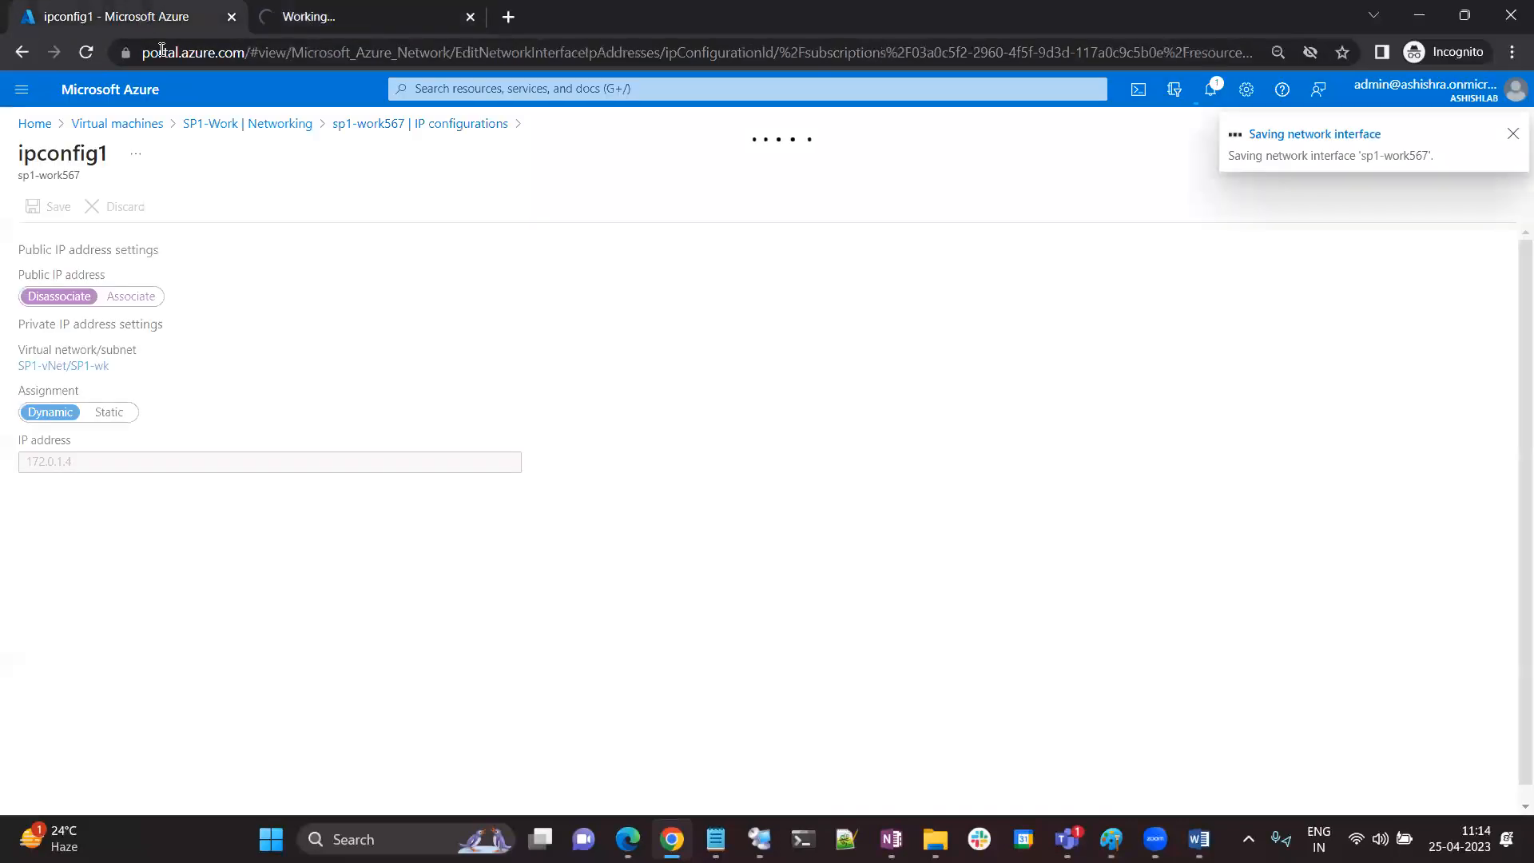
click(34, 123)
click(846, 163)
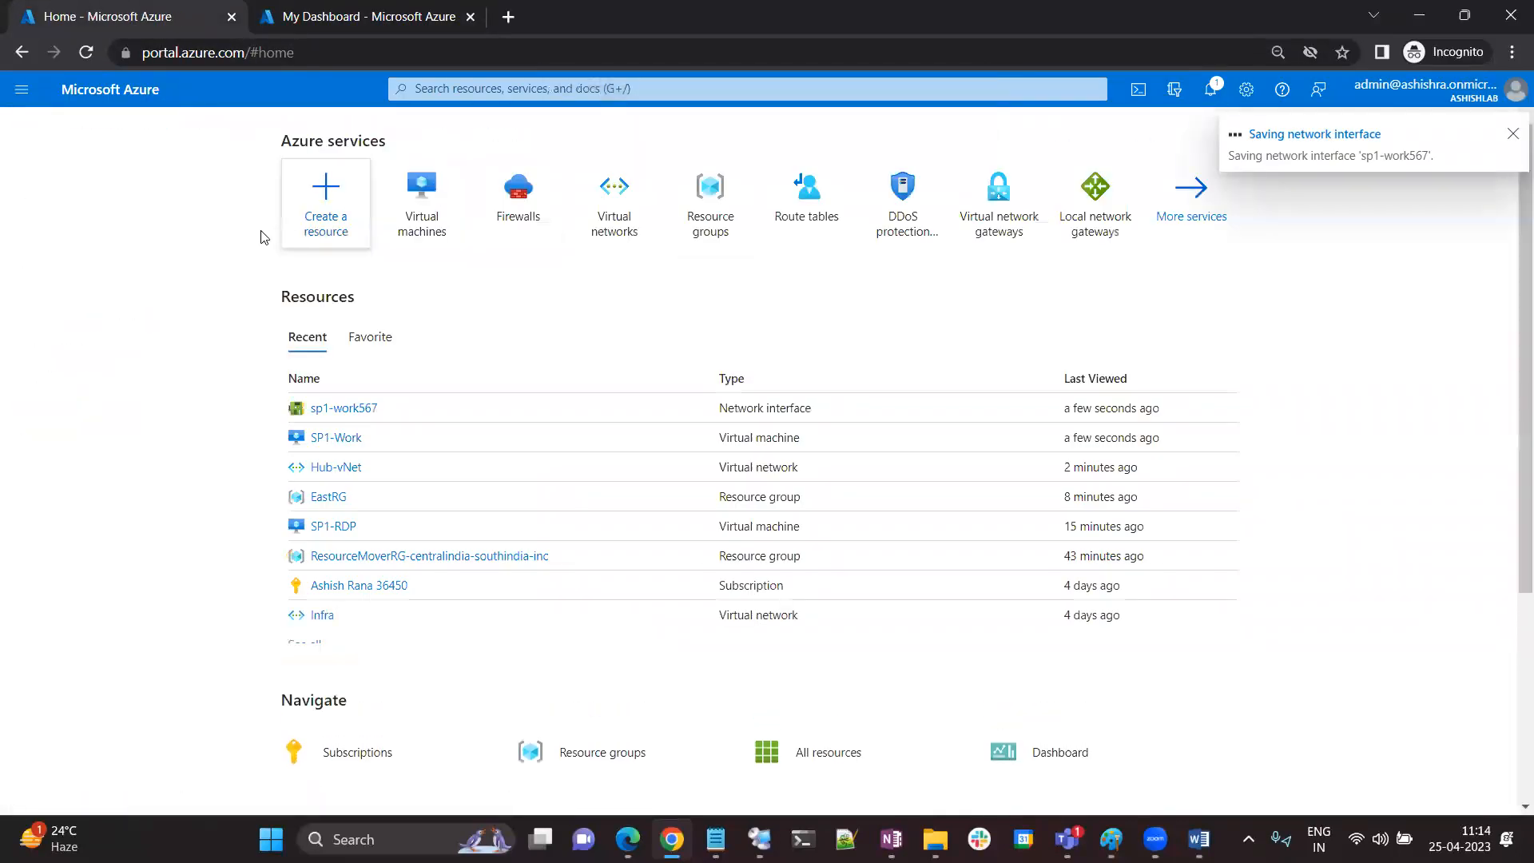
click(450, 201)
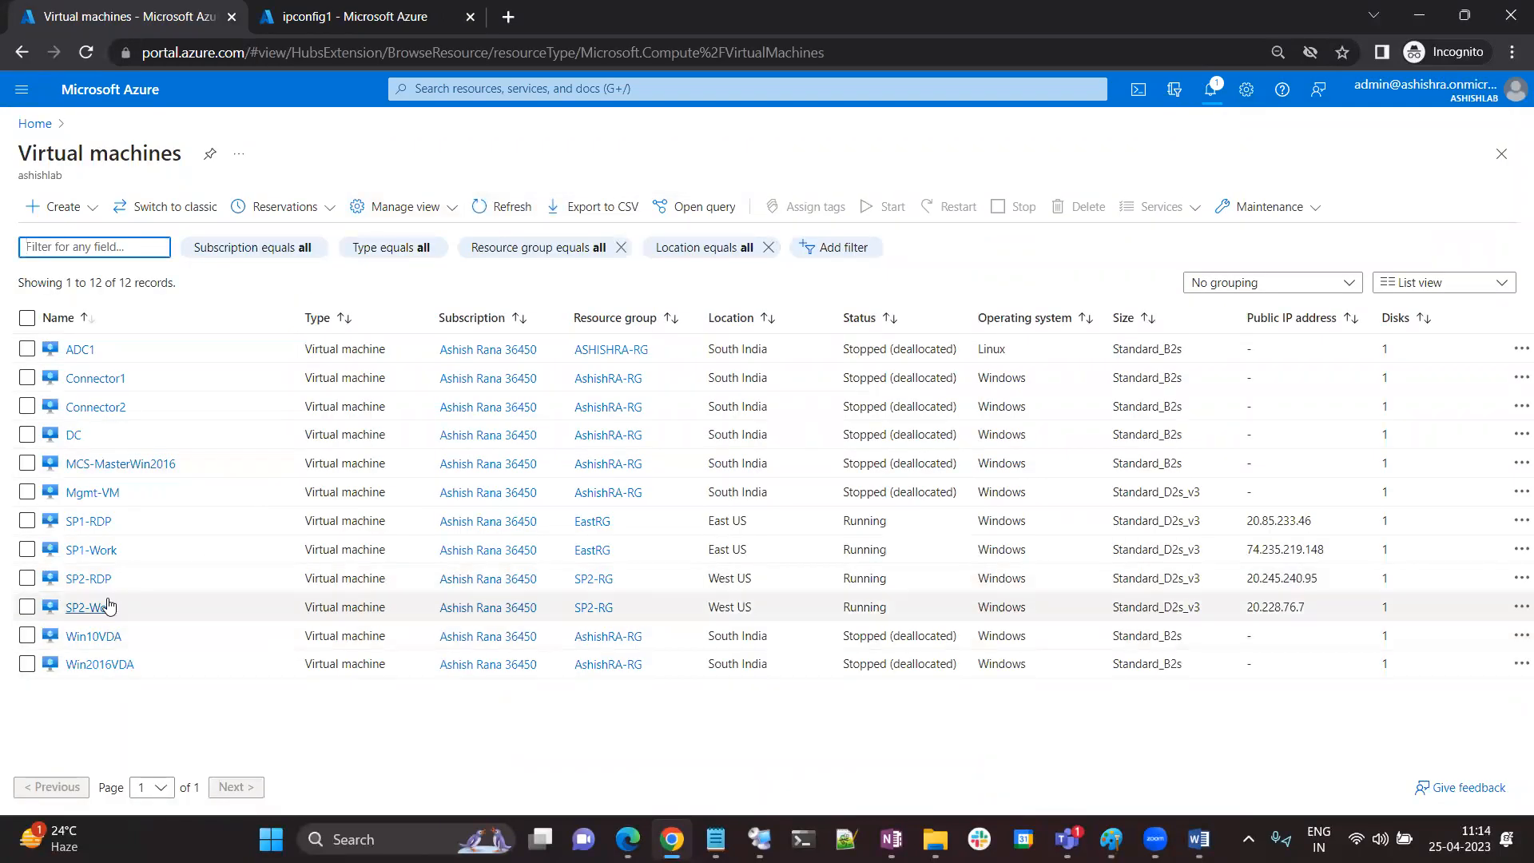
Disassociate and save the public IP removal on SP2-Work's sp2-work935 ipconfig1, then reopen Virtual machines
click(109, 605)
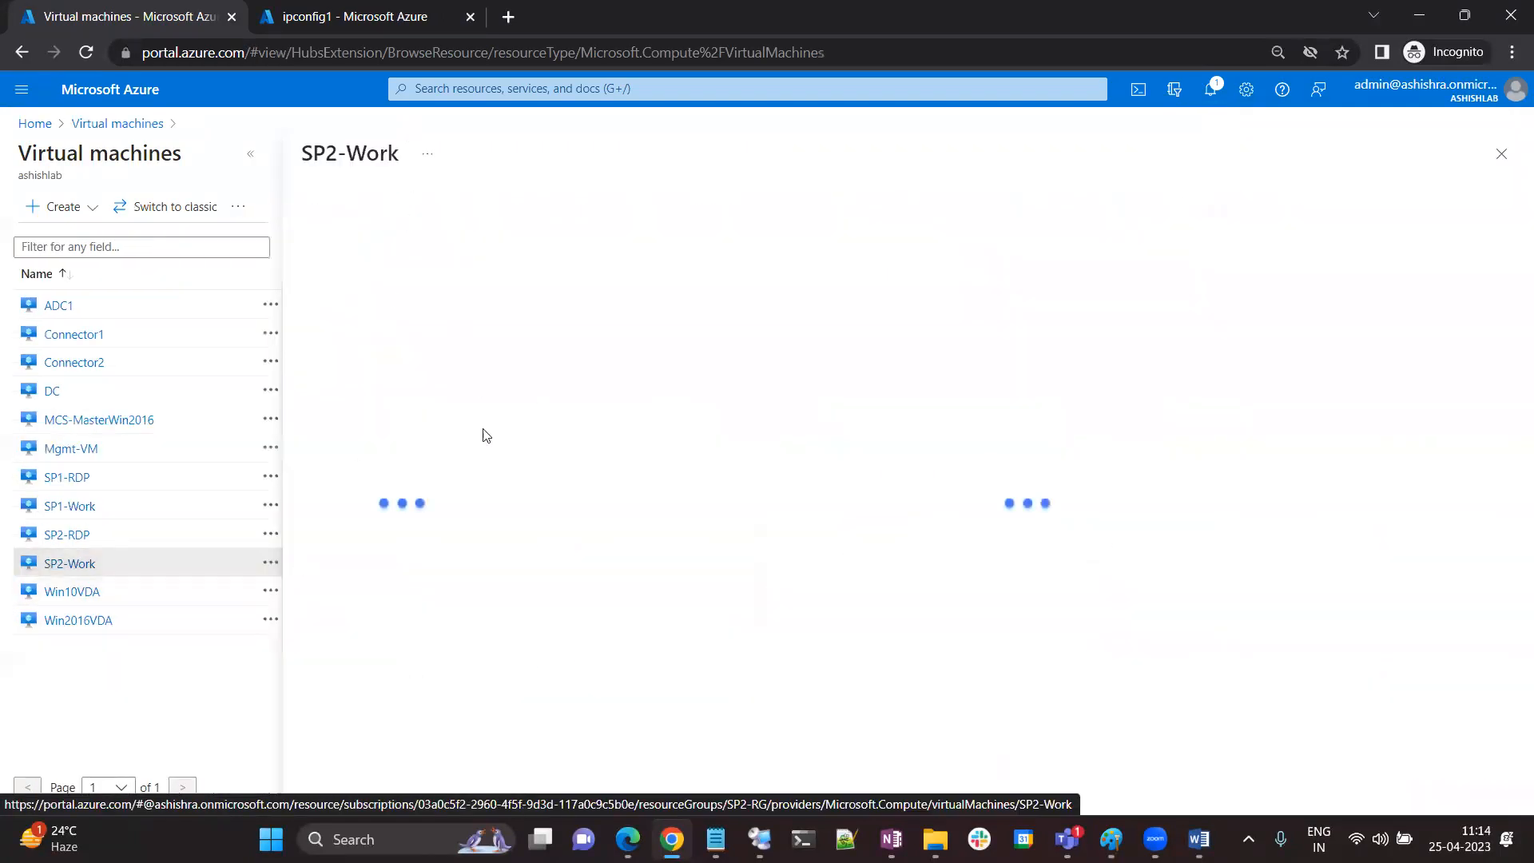
click(387, 424)
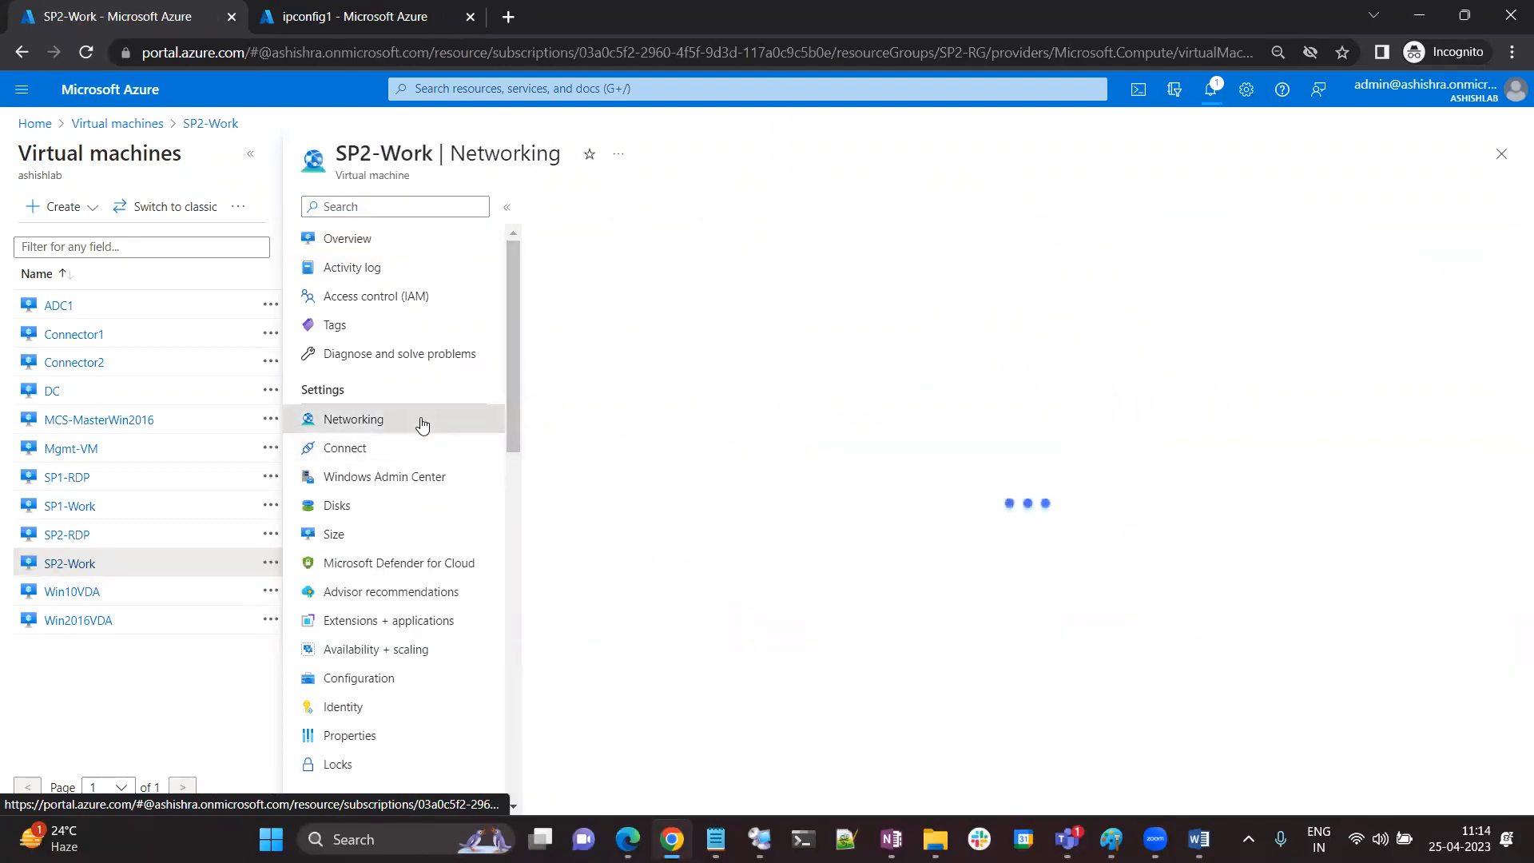
click(718, 334)
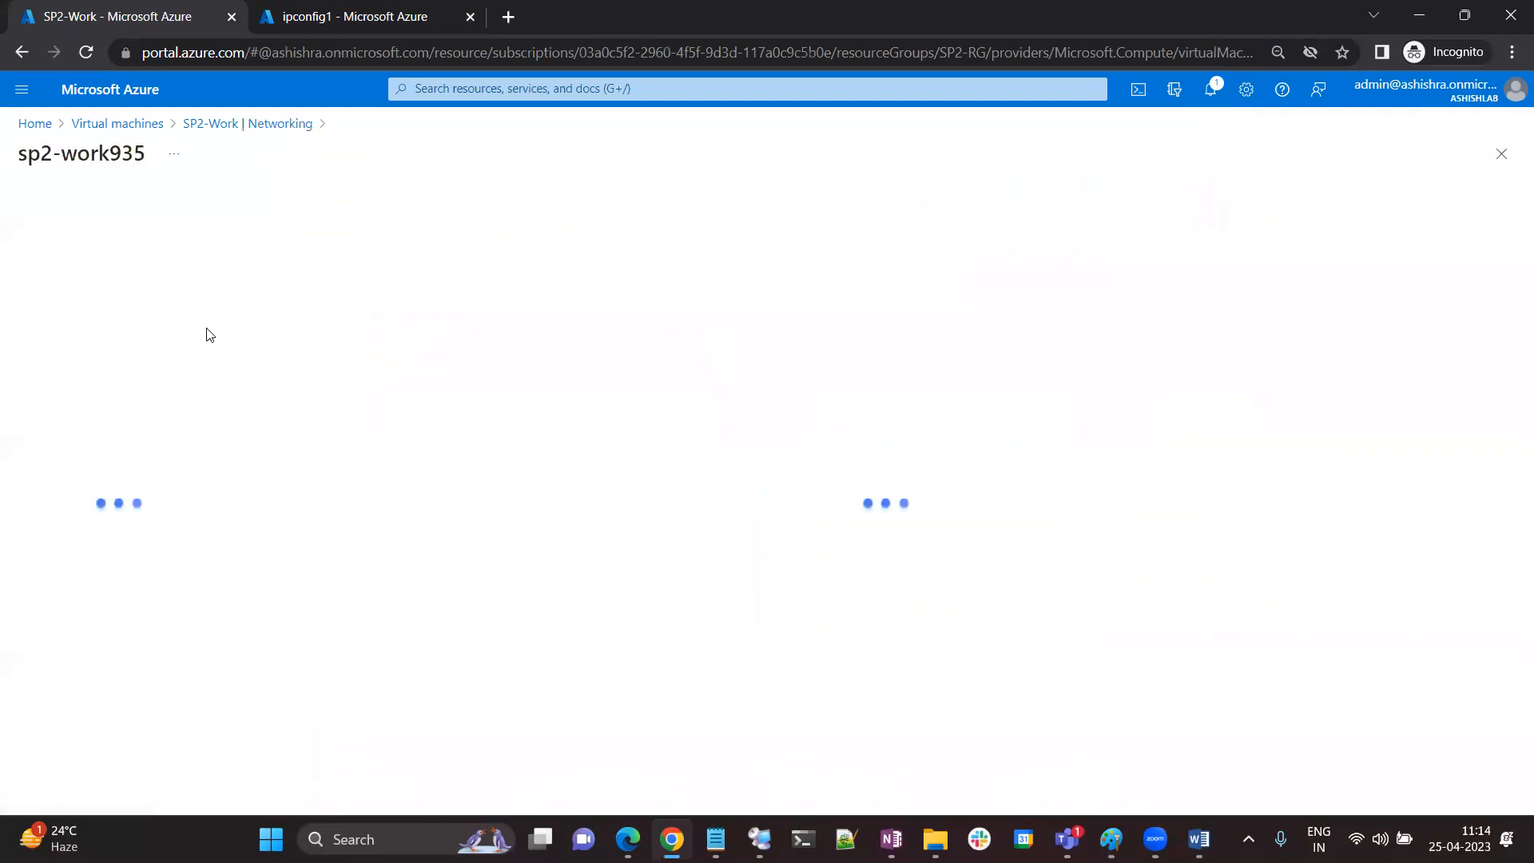
click(87, 395)
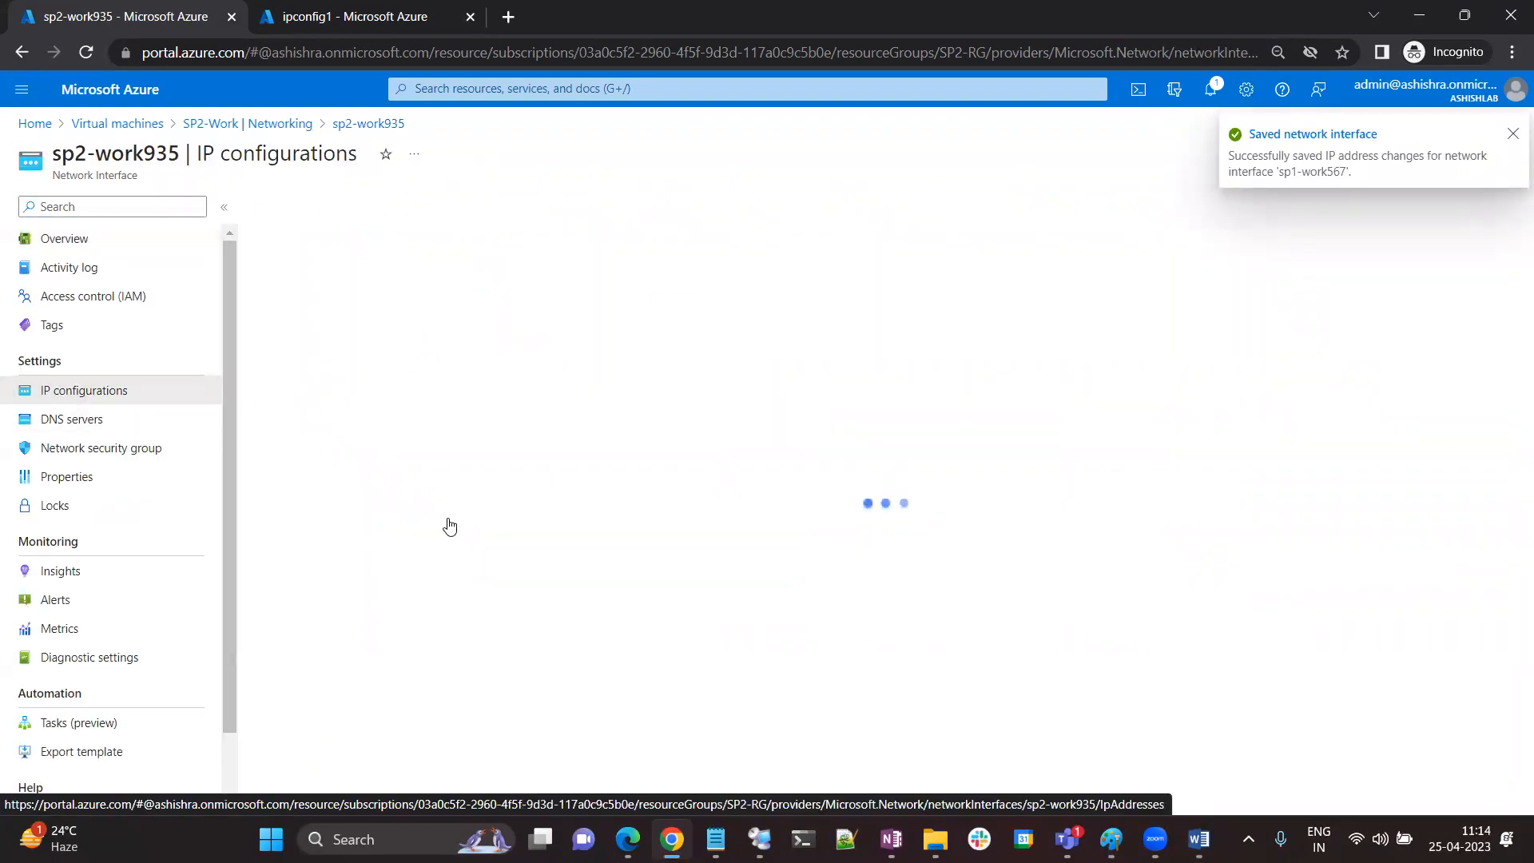
click(321, 521)
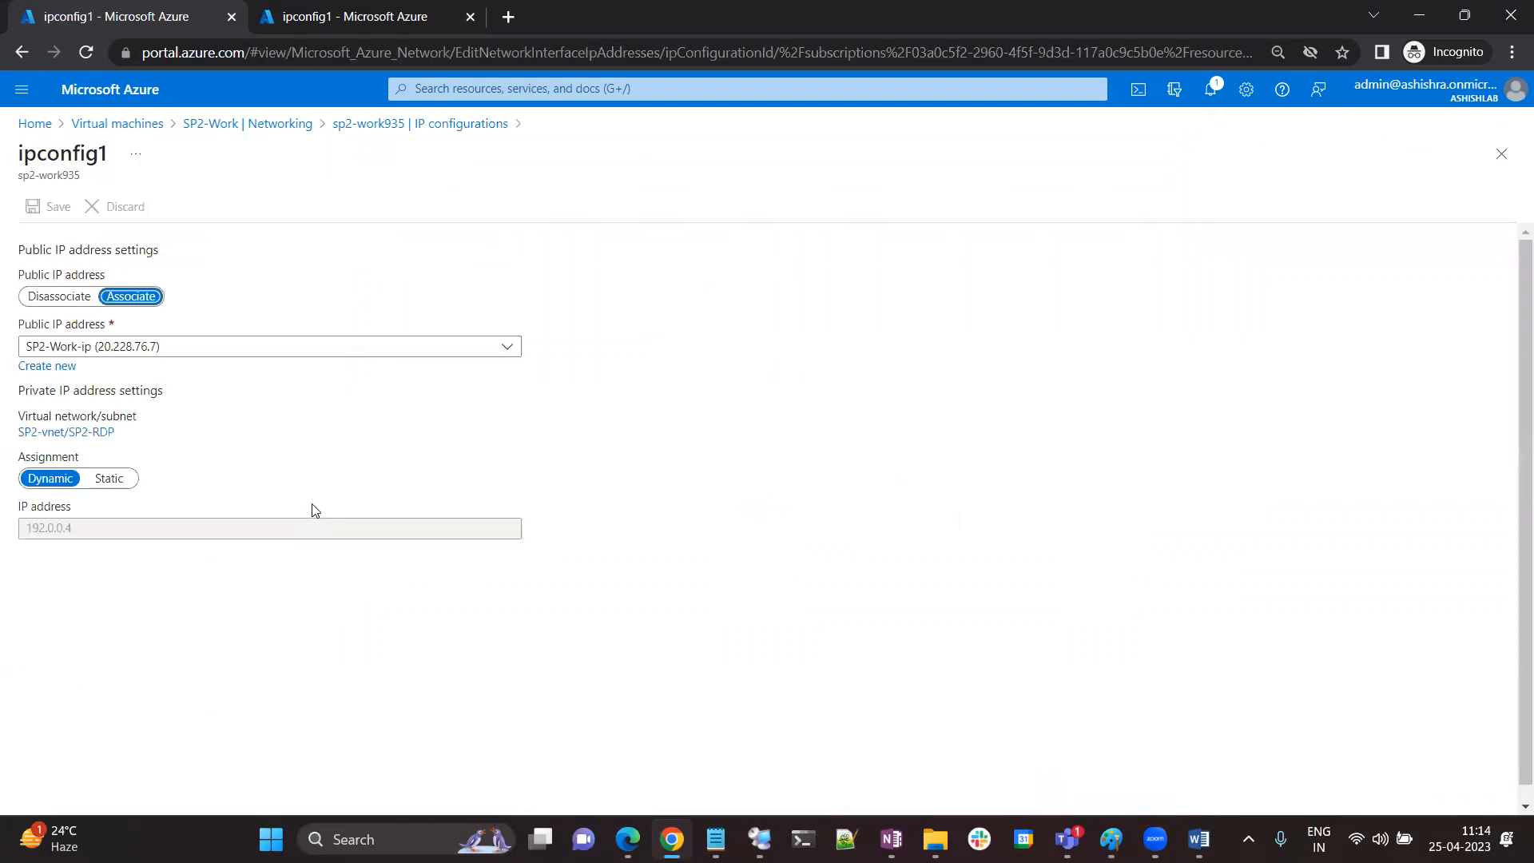
click(81, 303)
click(52, 206)
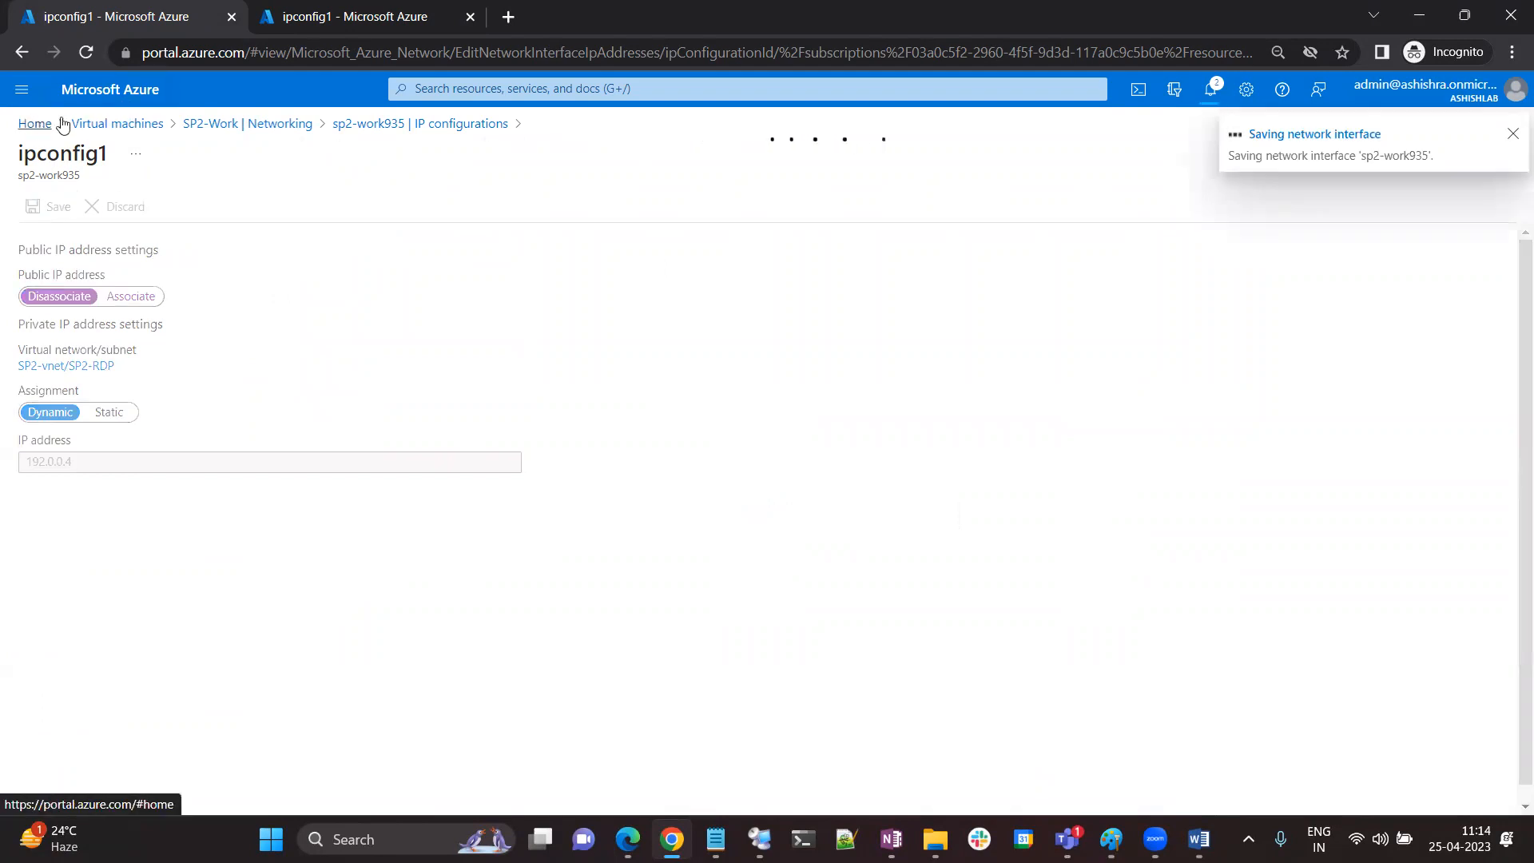
click(344, 17)
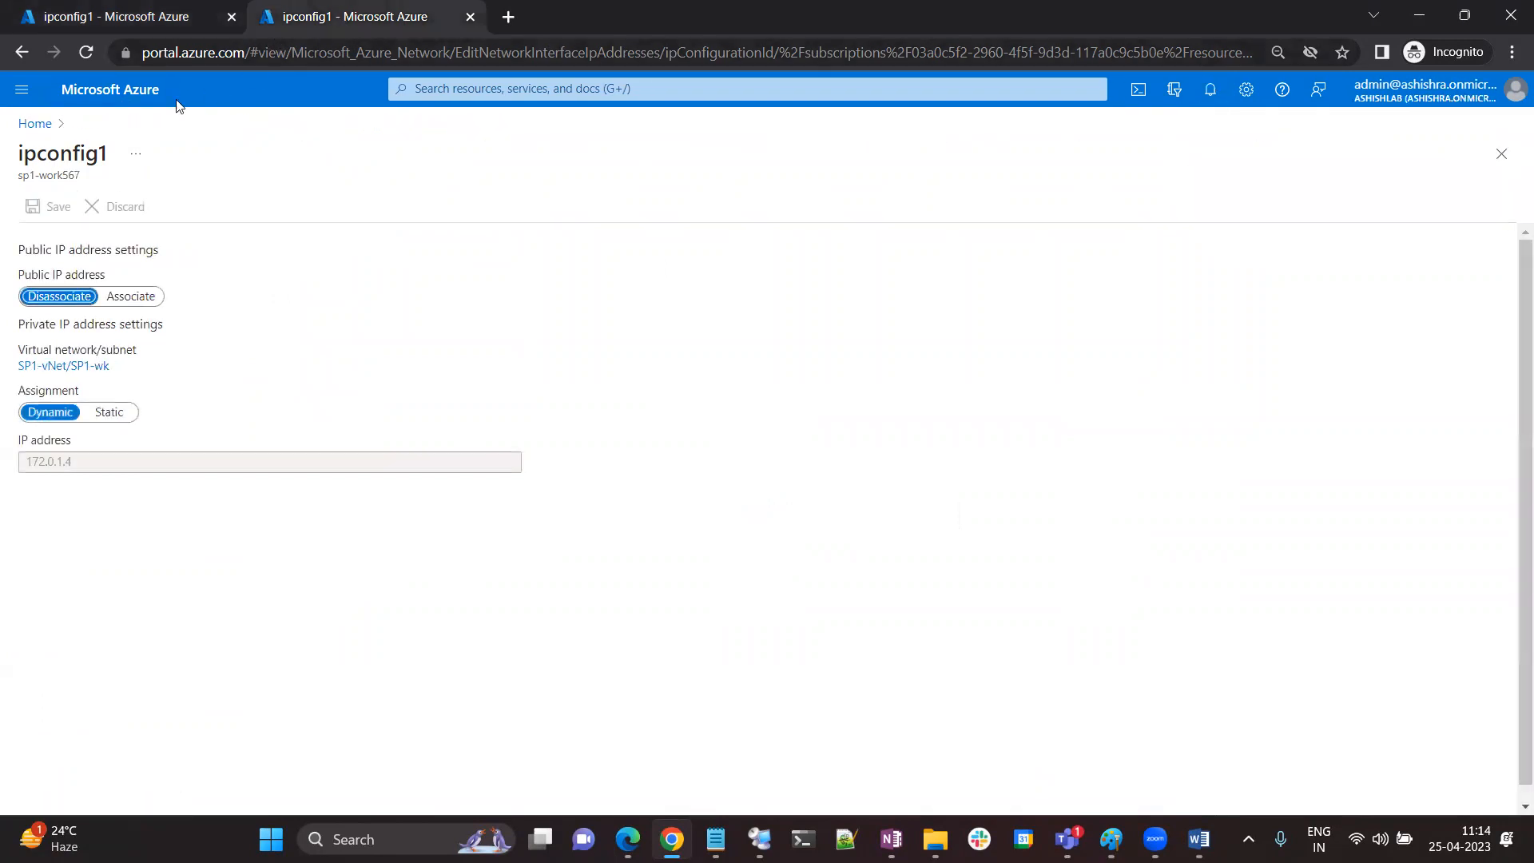
click(40, 123)
click(432, 200)
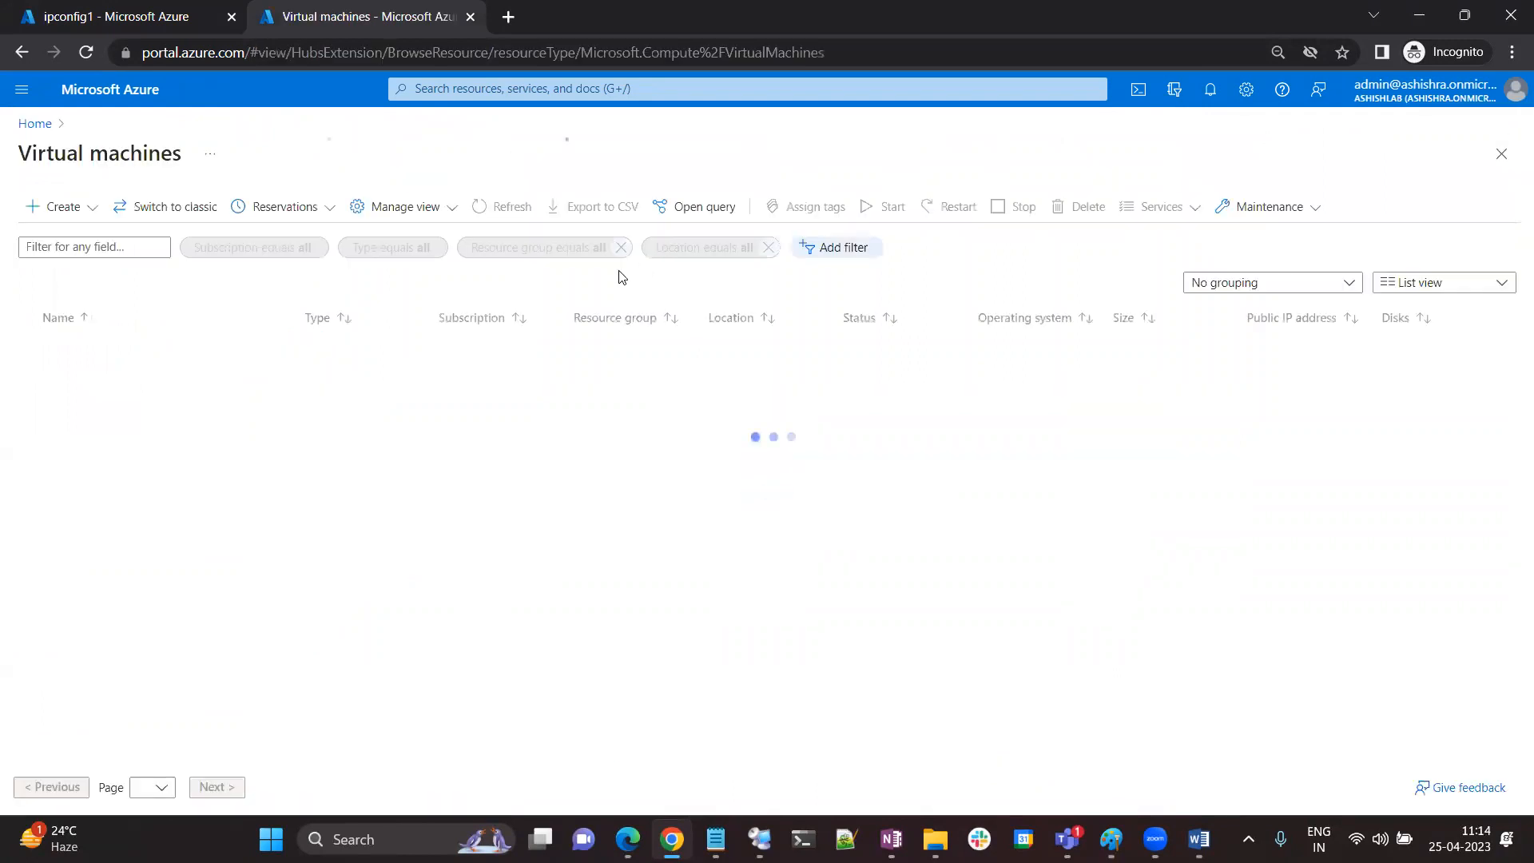
Start a new firewall in the EastRG resource group
click(489, 213)
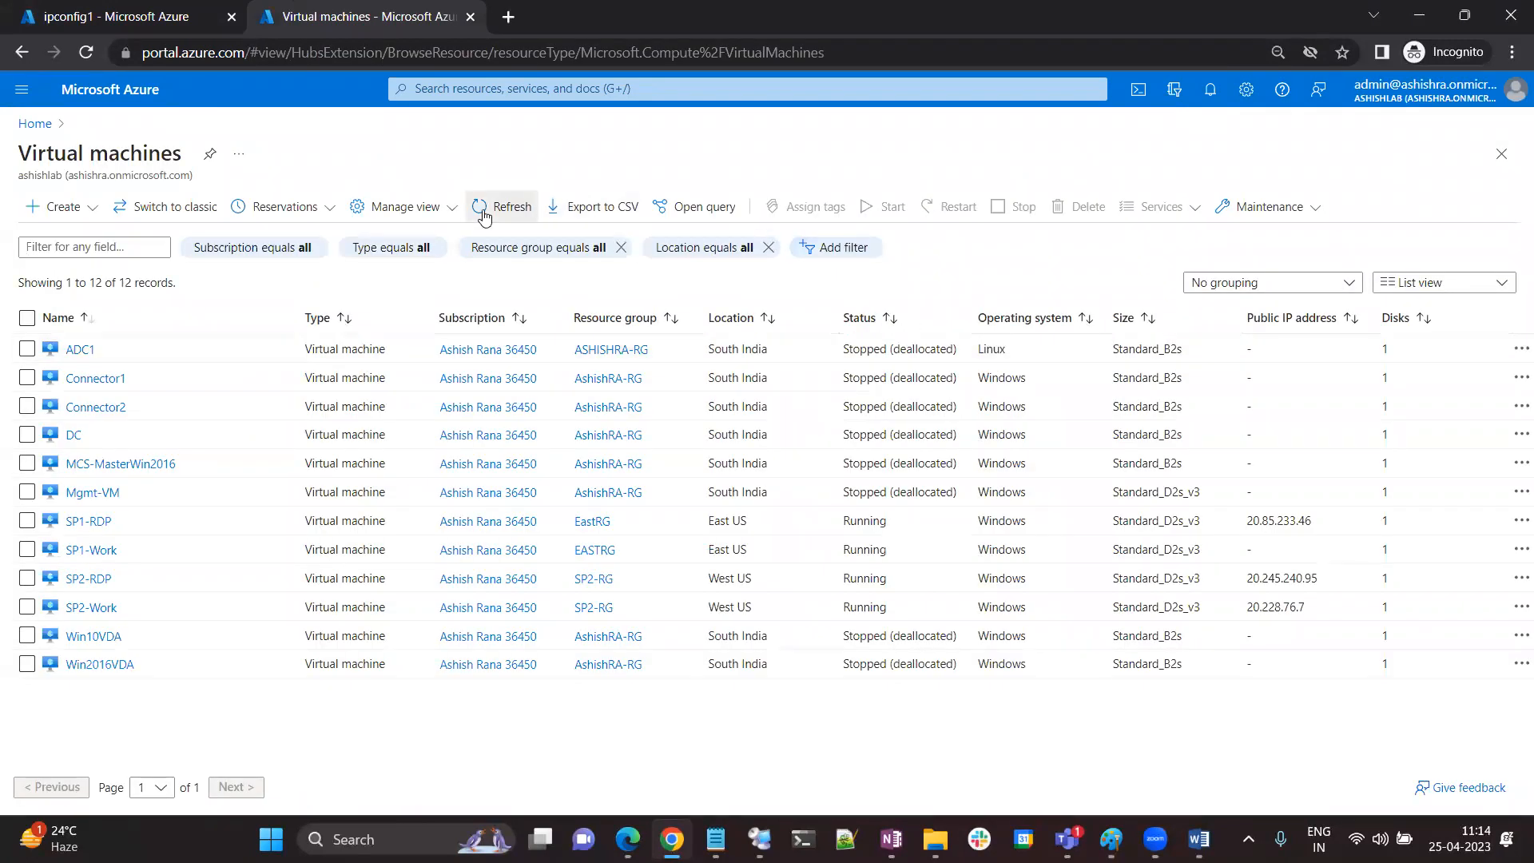
click(514, 212)
click(40, 125)
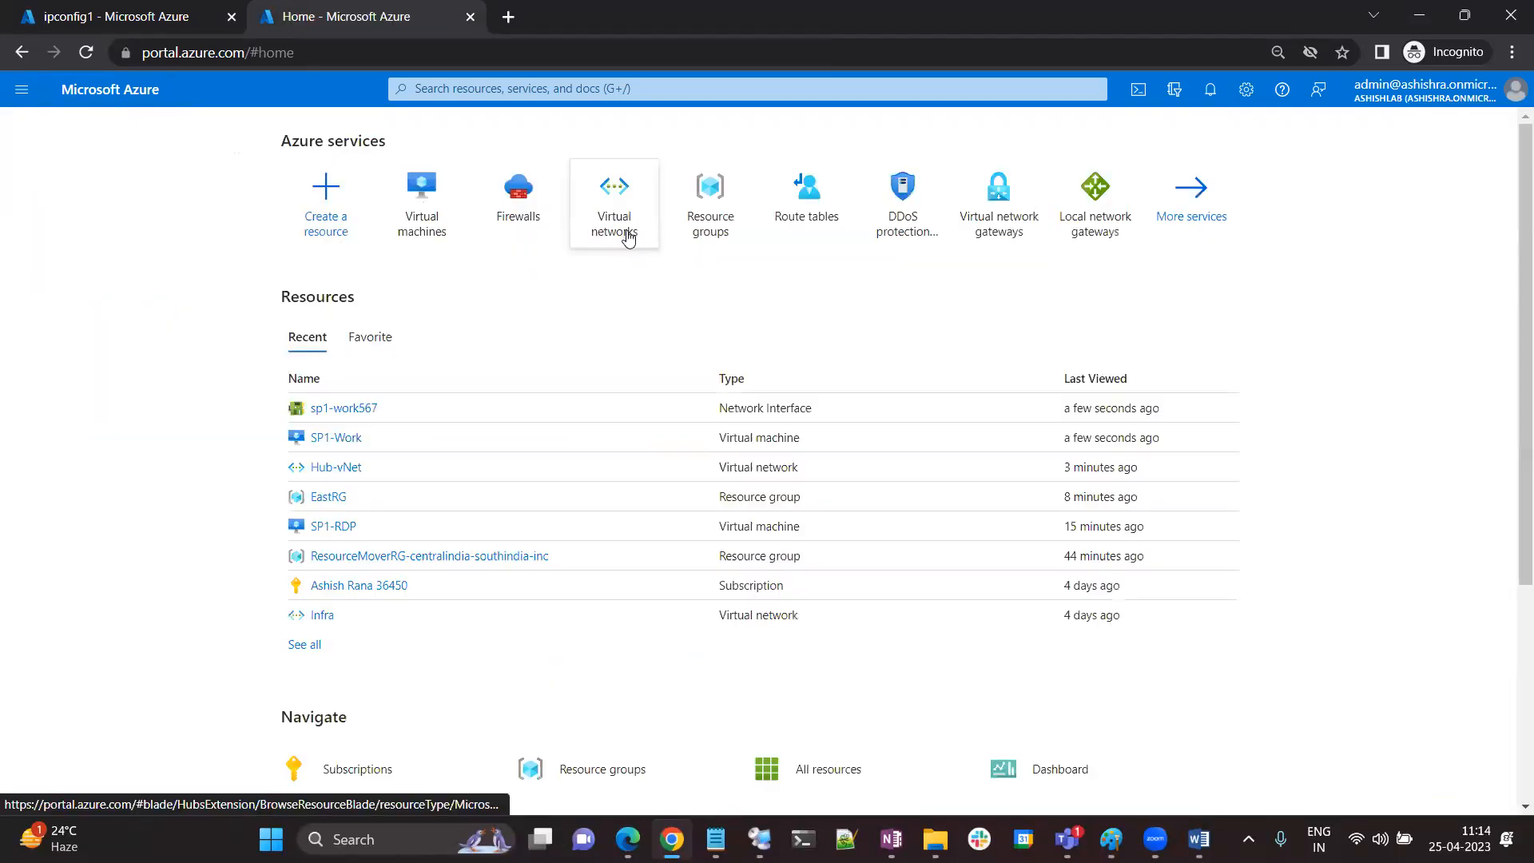
click(516, 204)
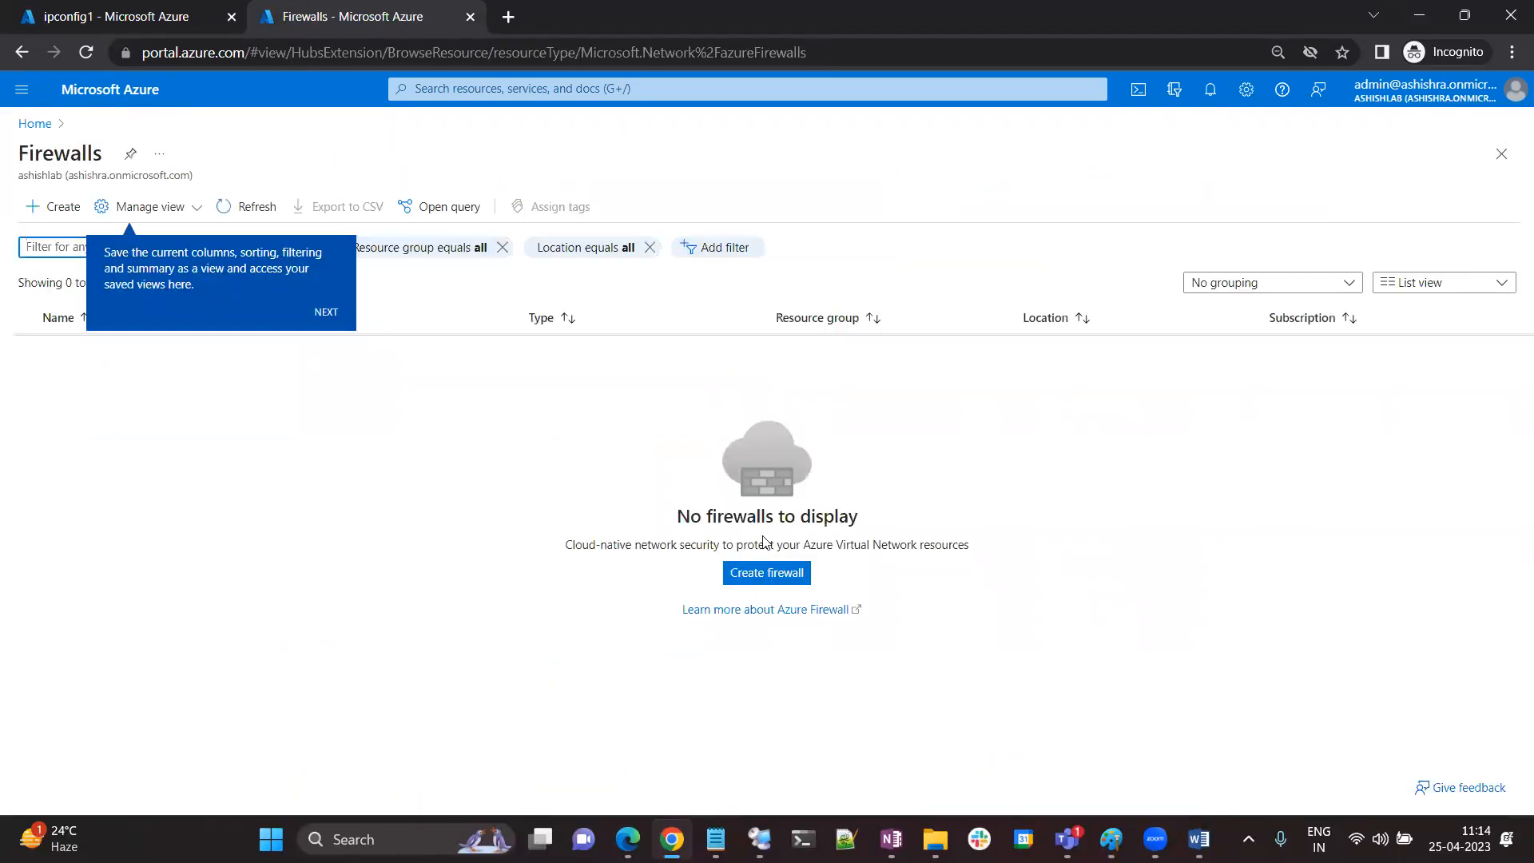
click(772, 575)
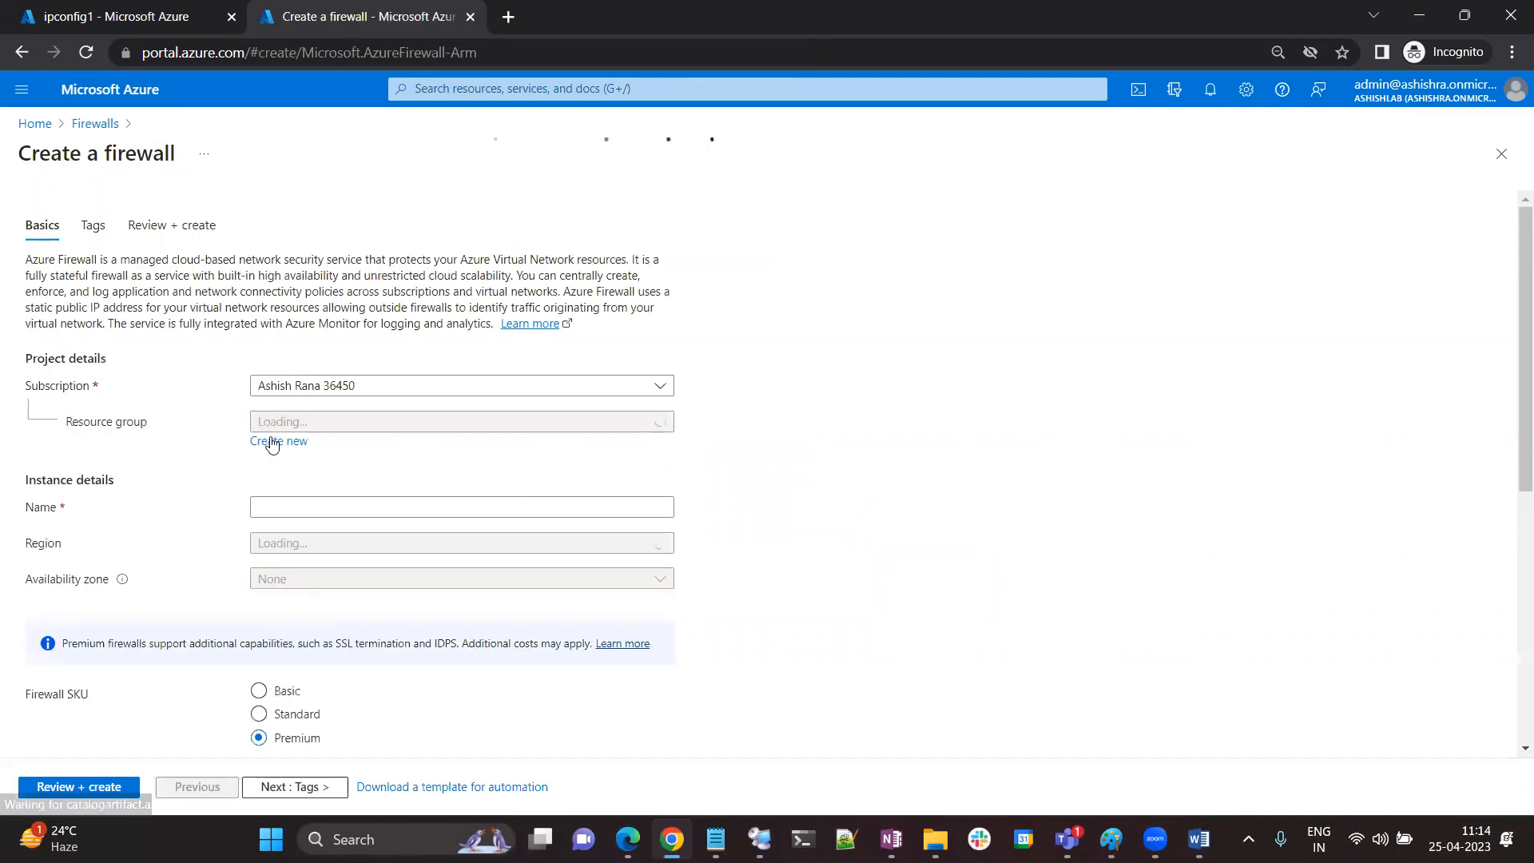
click(304, 424)
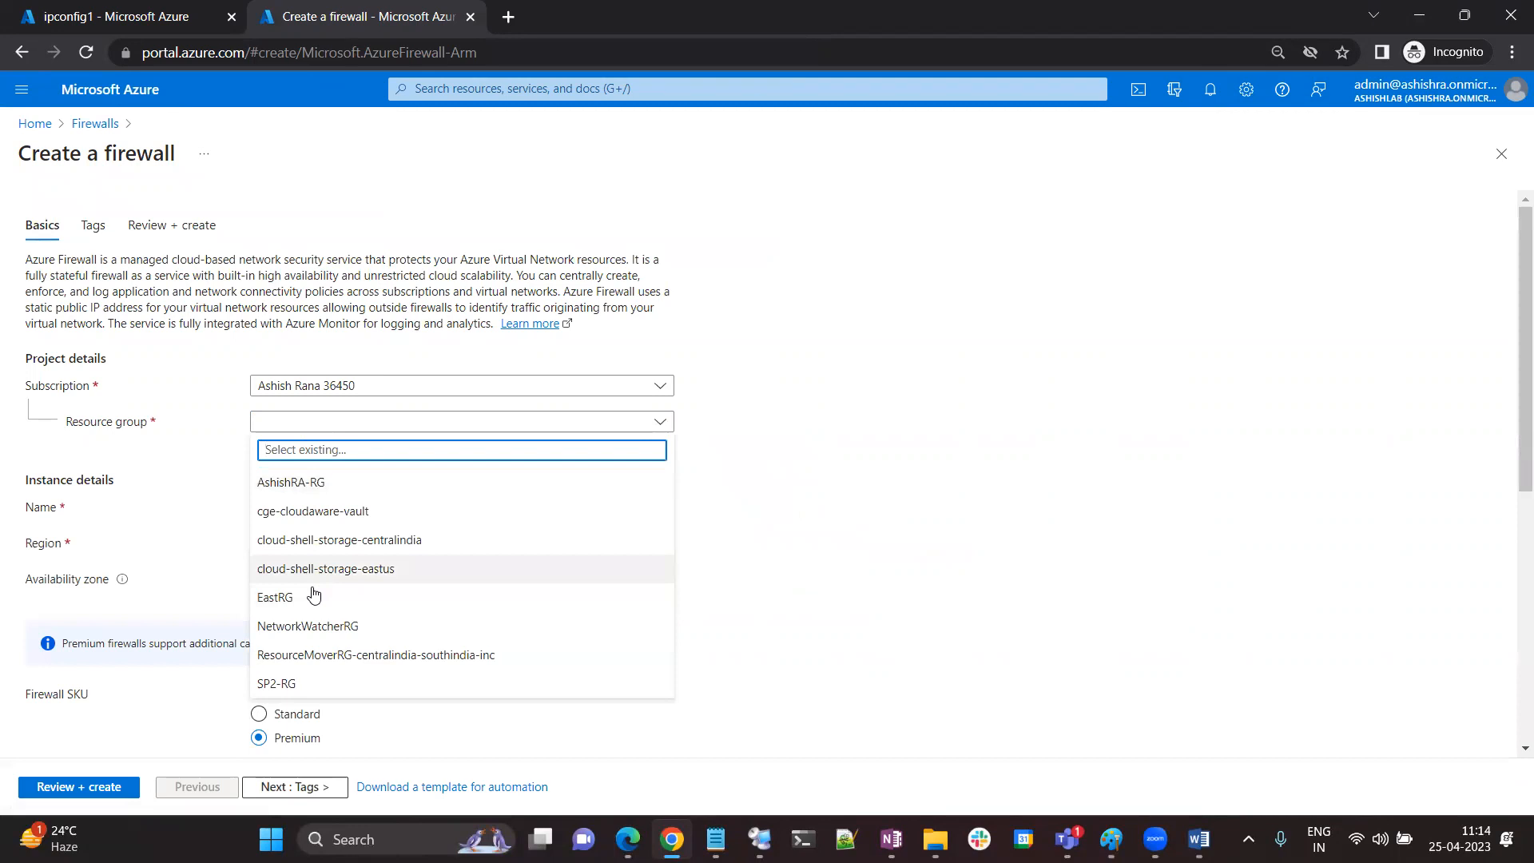
click(313, 596)
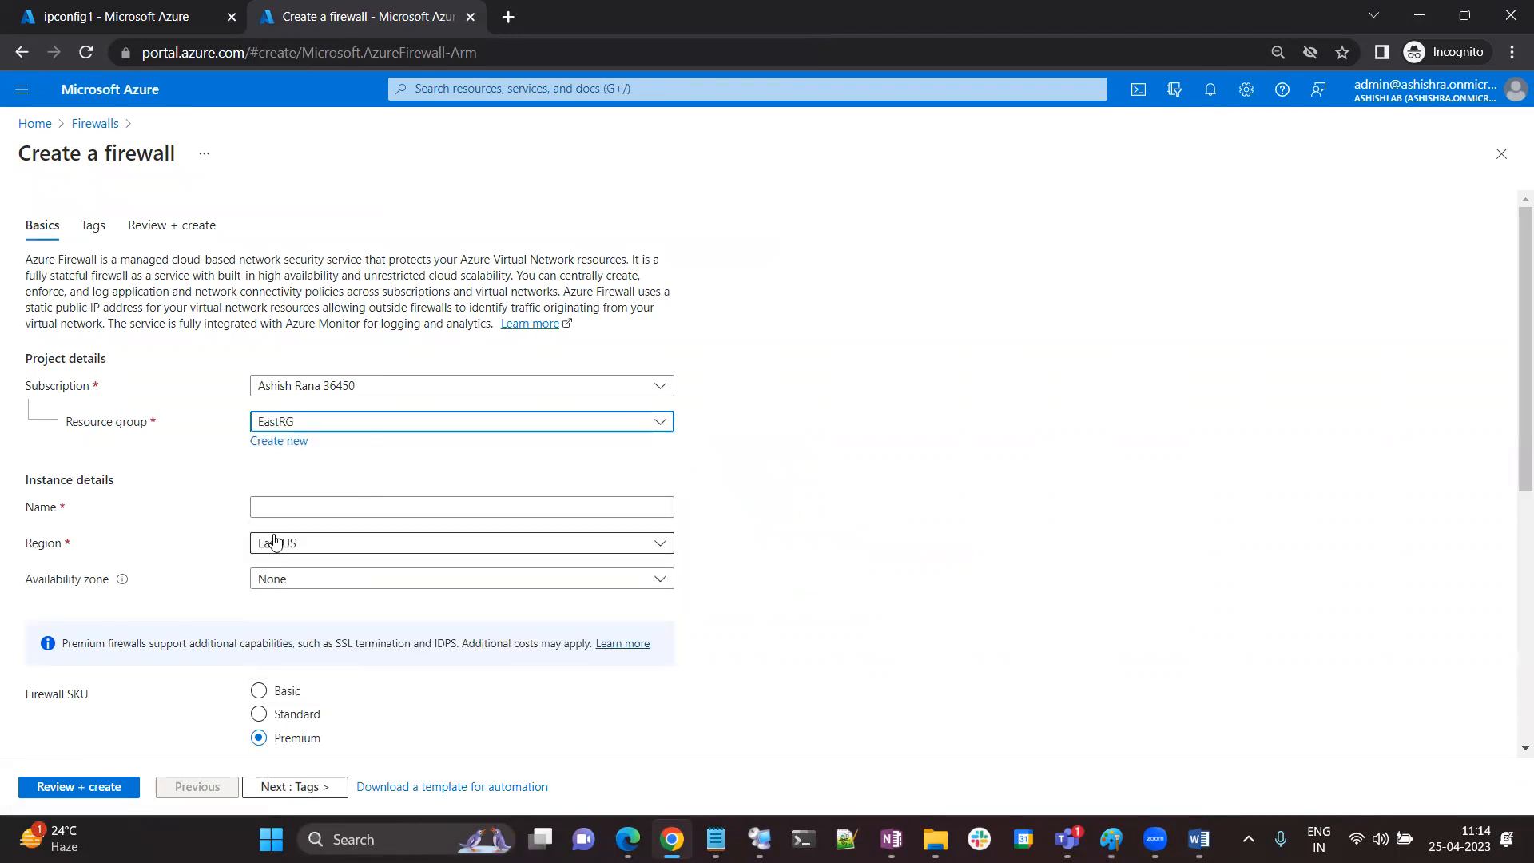
Choose the Standard tier with classic rules, an existing virtual network, and name it AZ-FW
scroll(372, 664, down, 4)
click(295, 417)
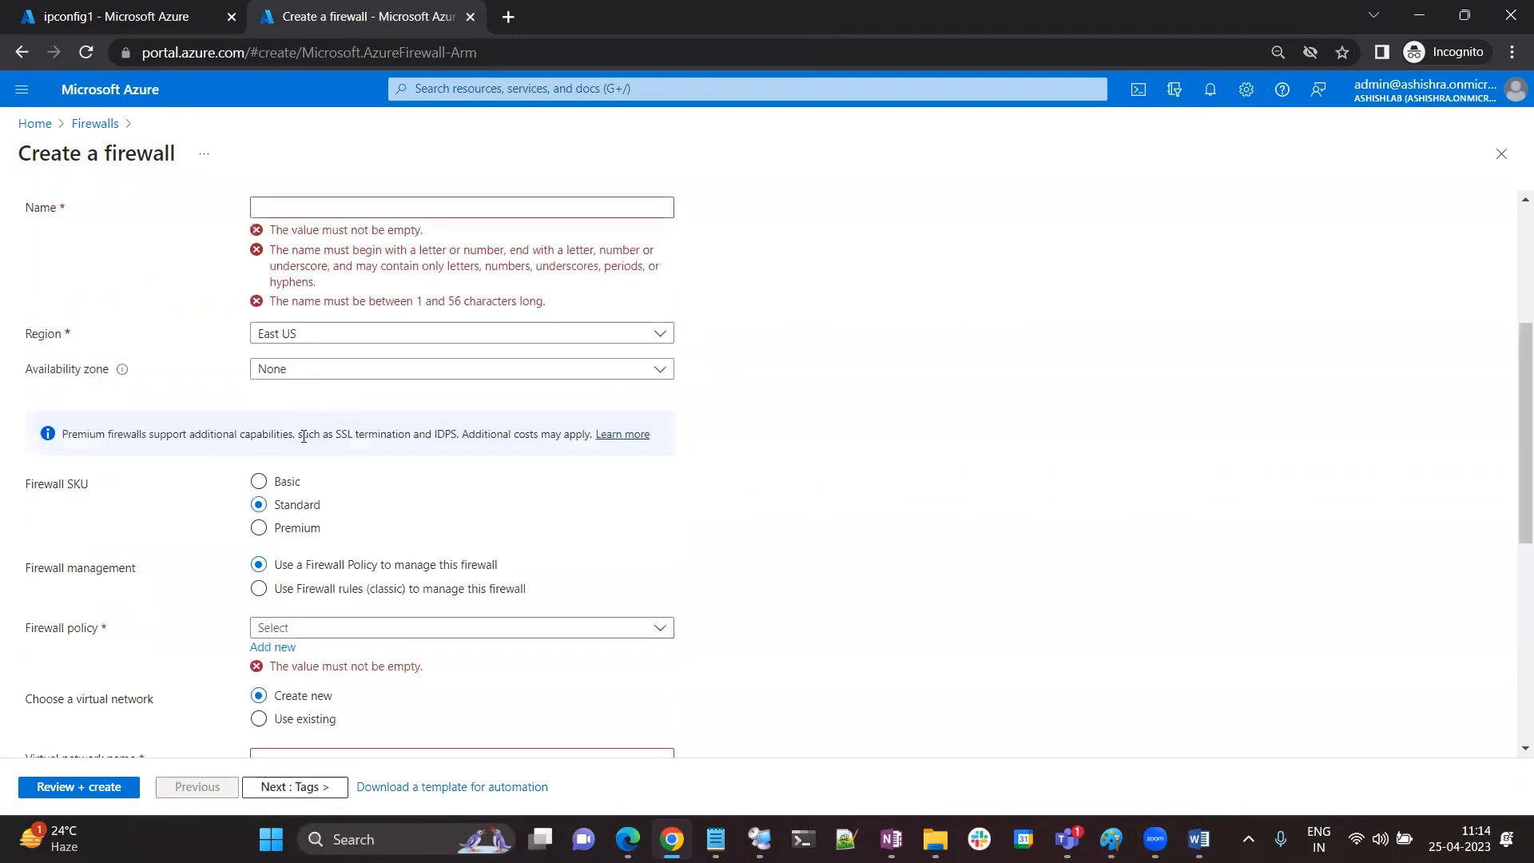
scroll(354, 409, down, 1)
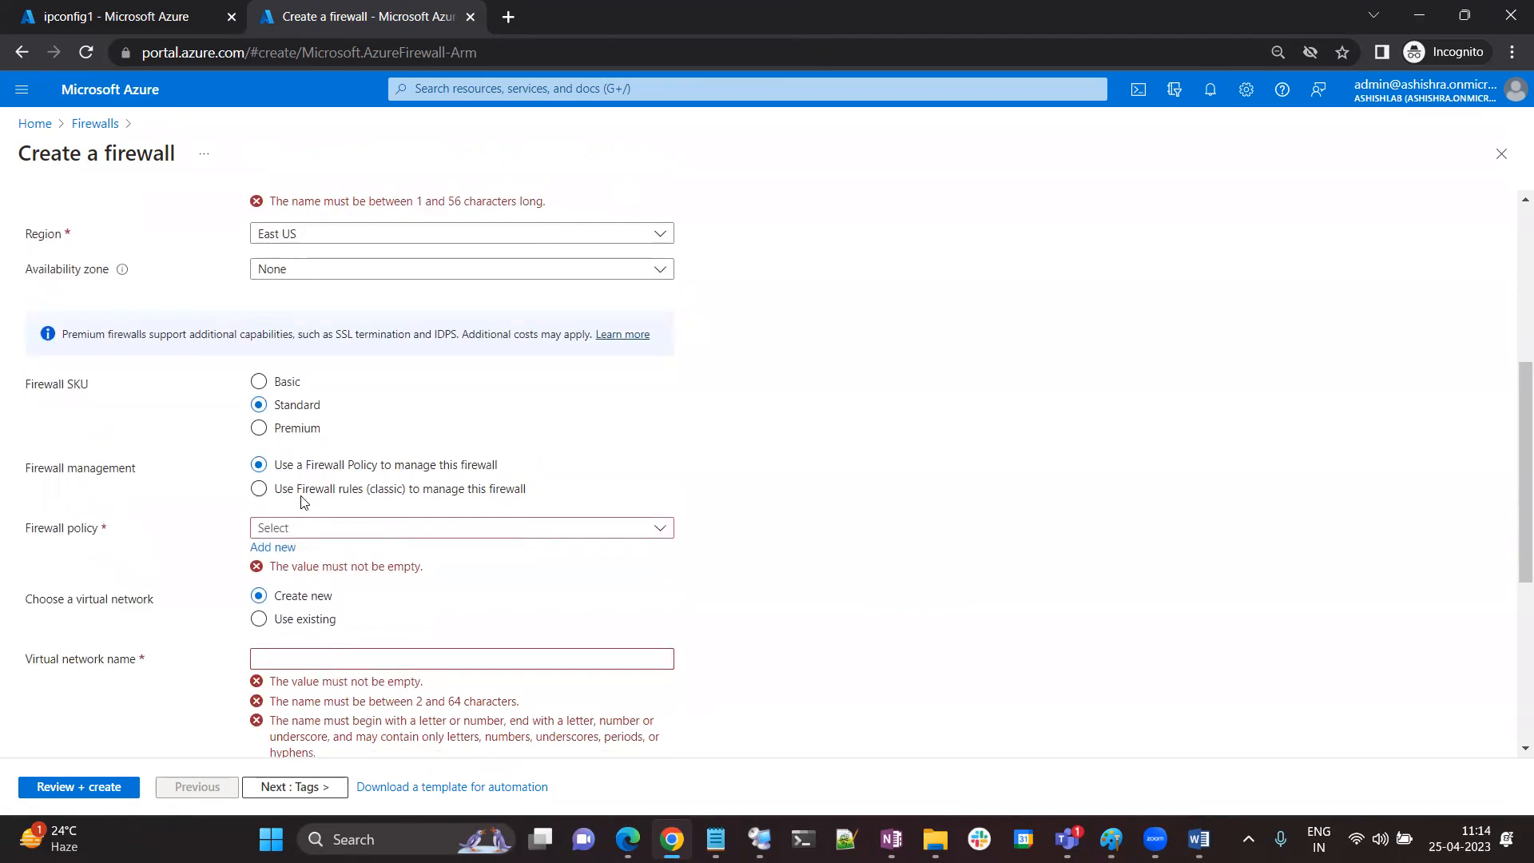
click(301, 493)
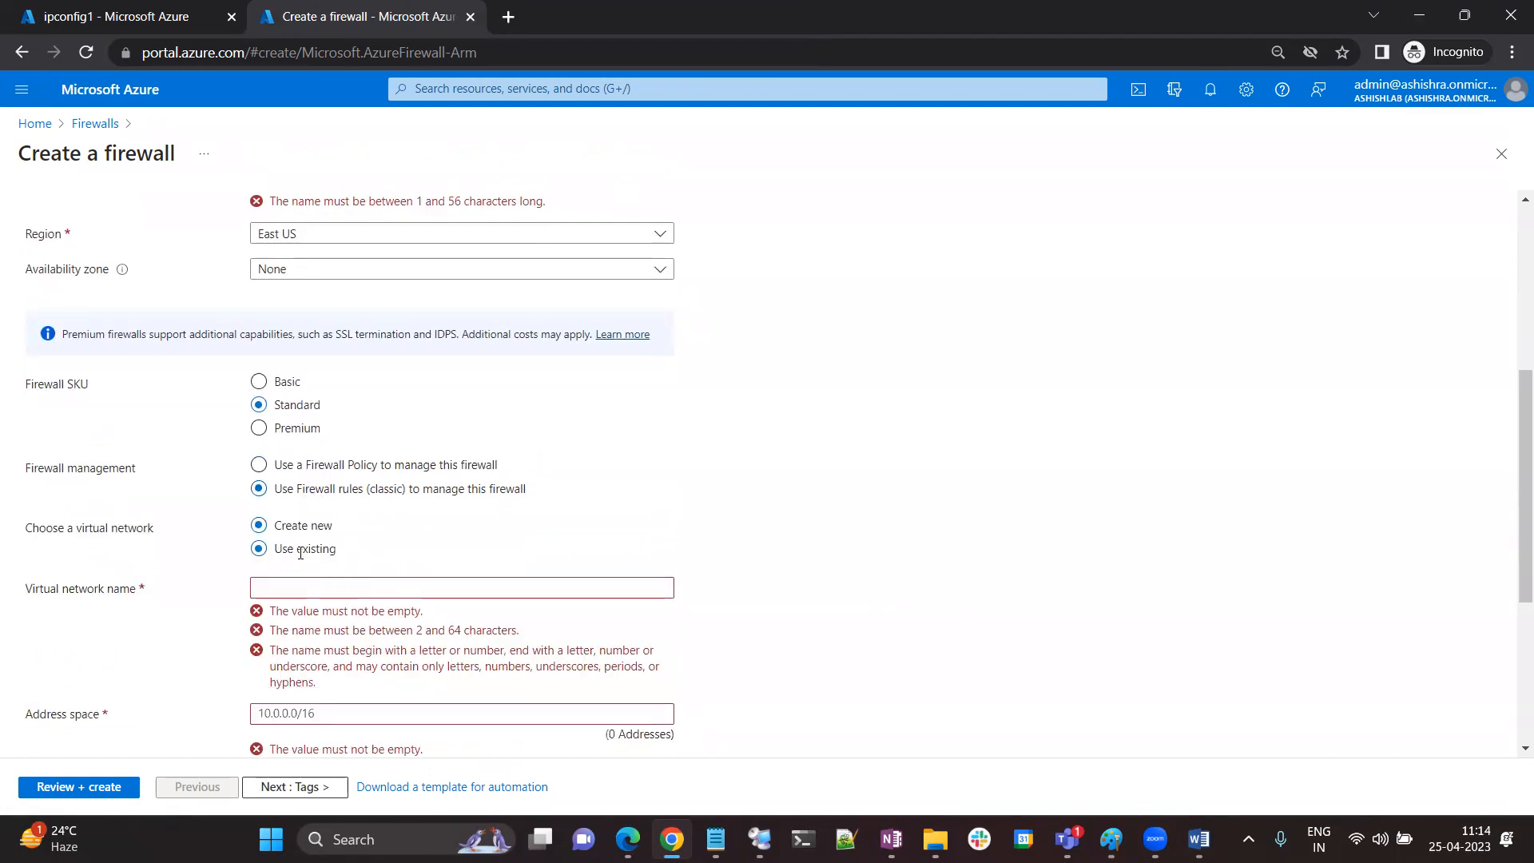
click(332, 601)
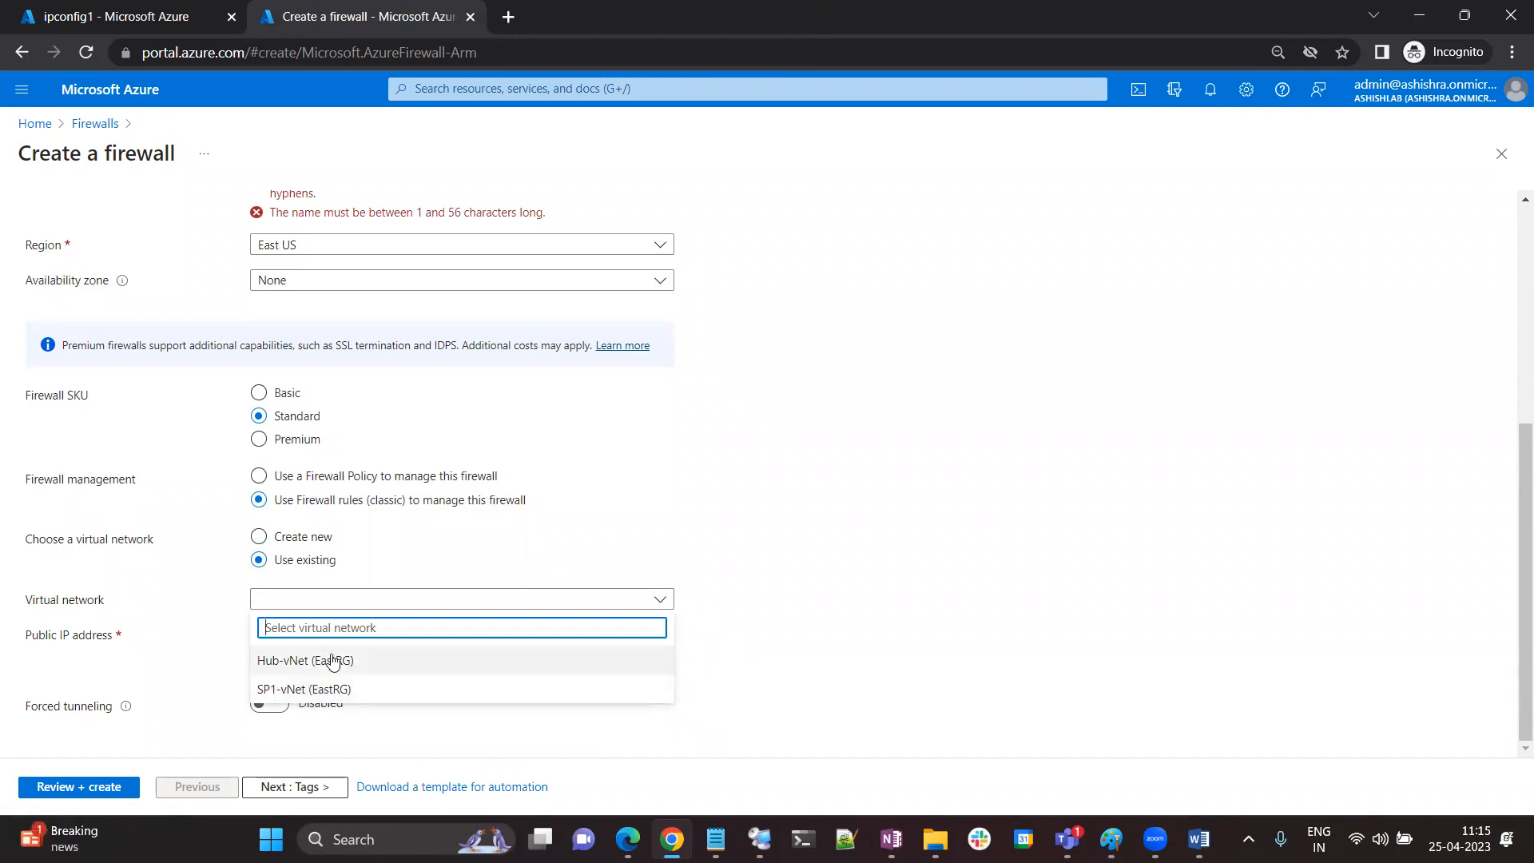
click(964, 364)
scroll(526, 296, up, 5)
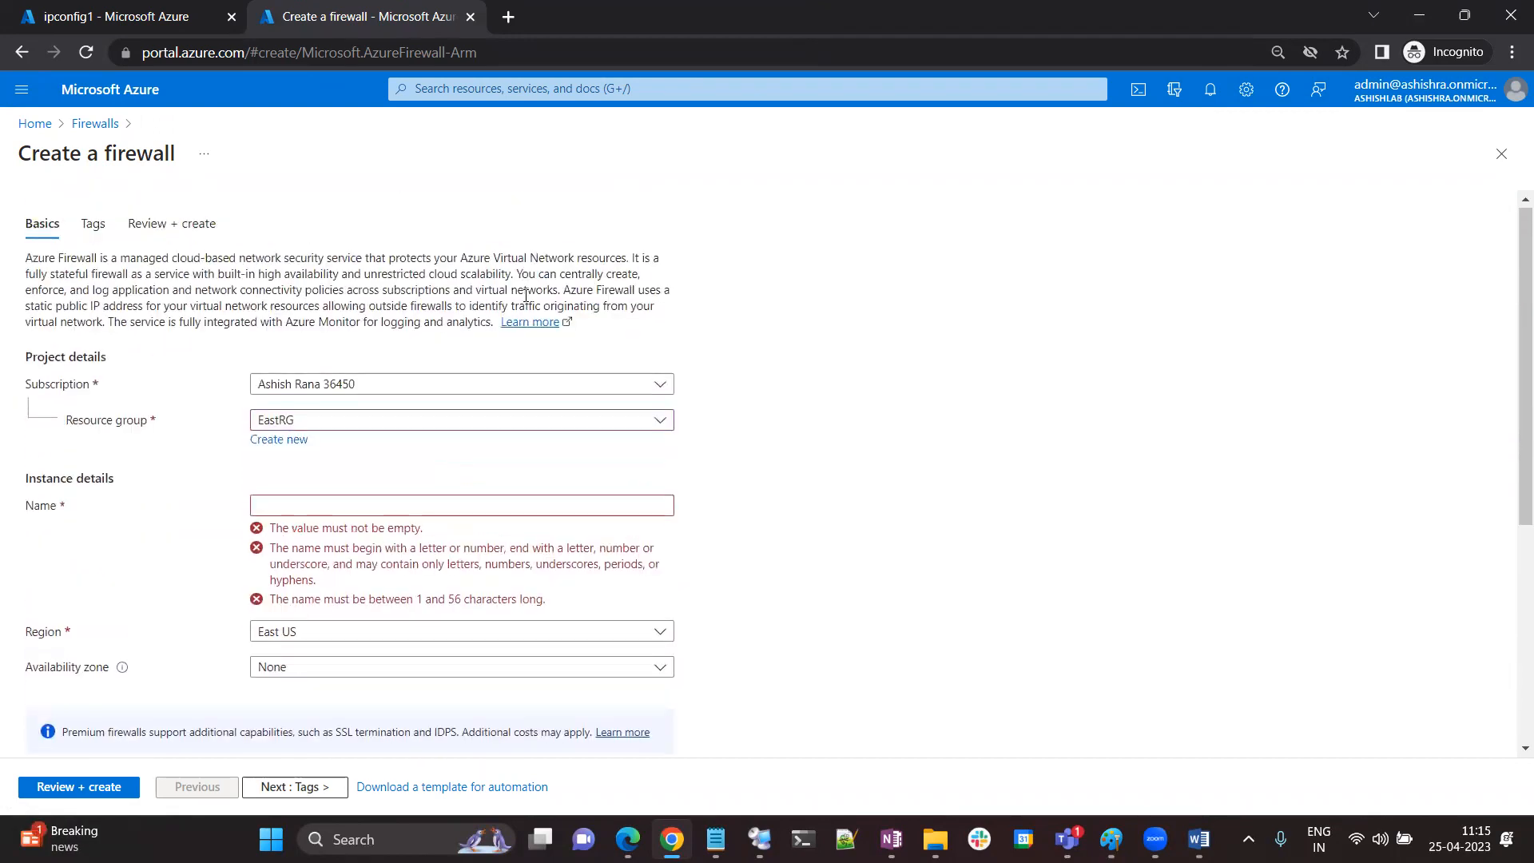
click(308, 510)
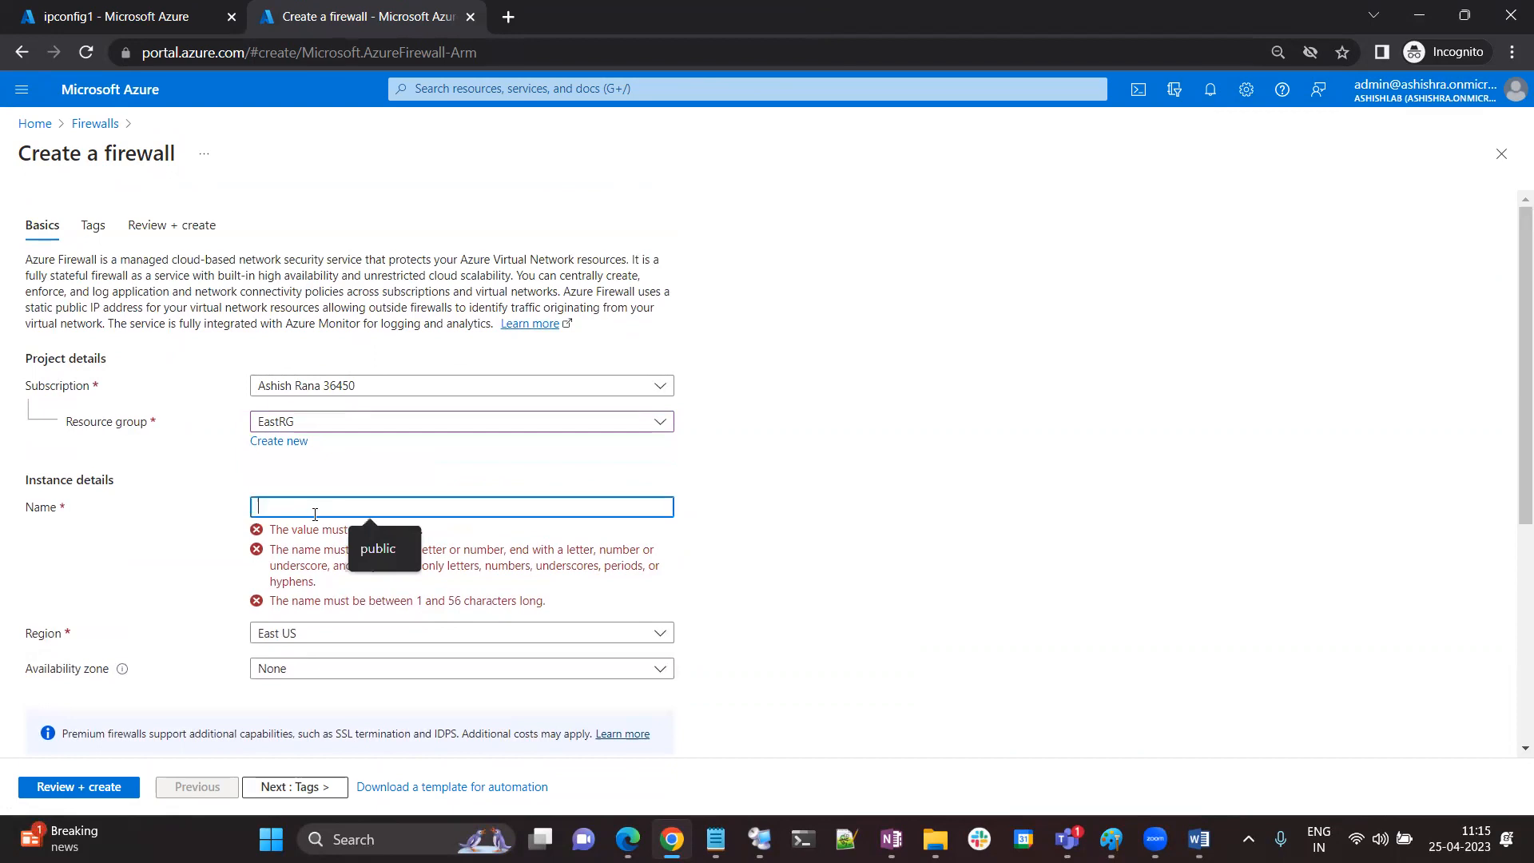
text(AZ-FW)
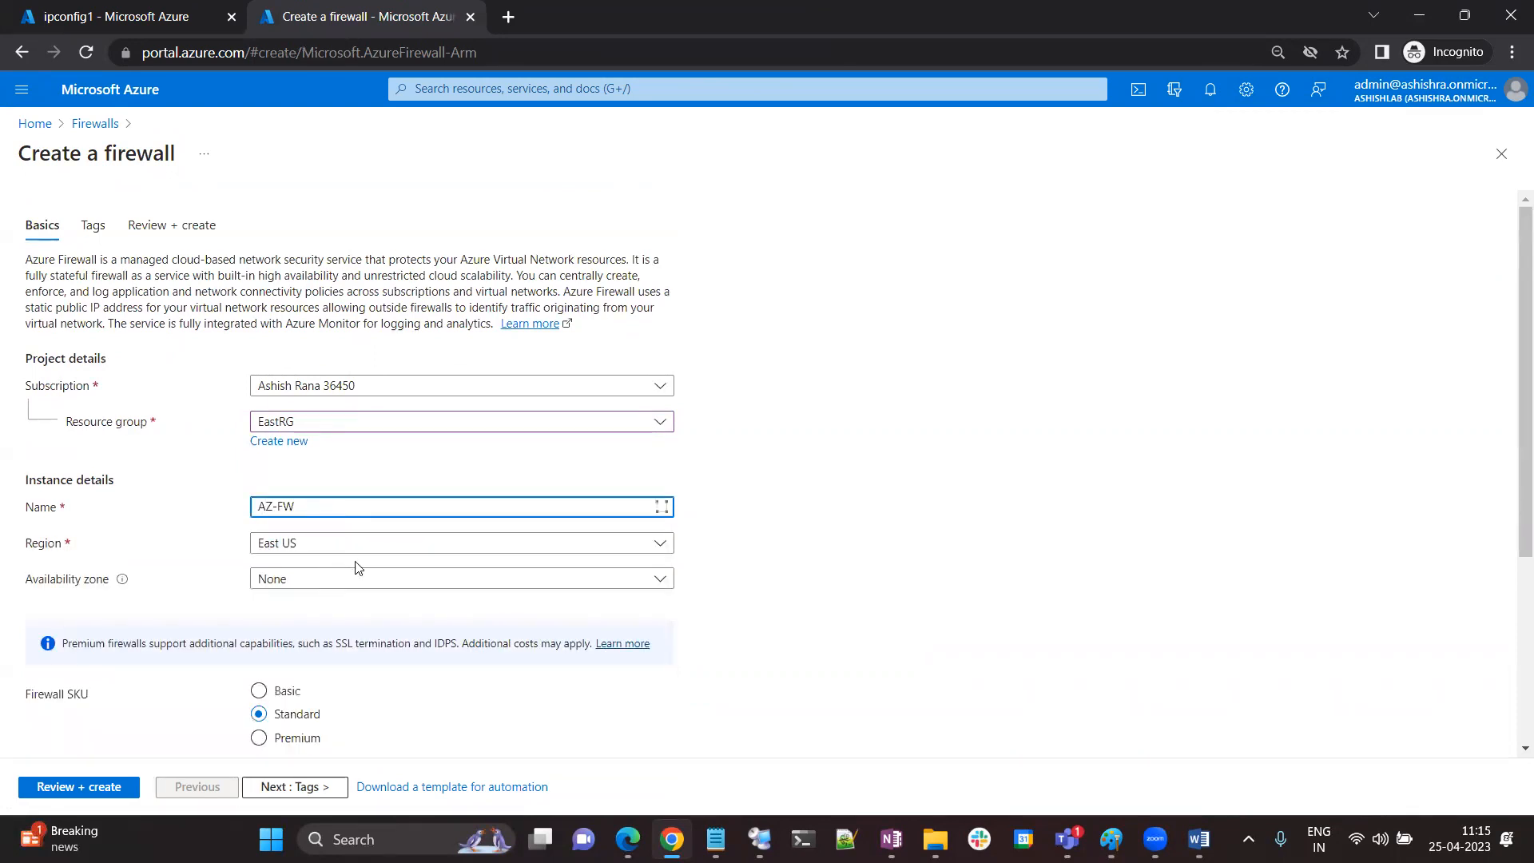
Put the firewall on Hub-vNet with a new public IP named FW-PIP
scroll(359, 567, down, 3)
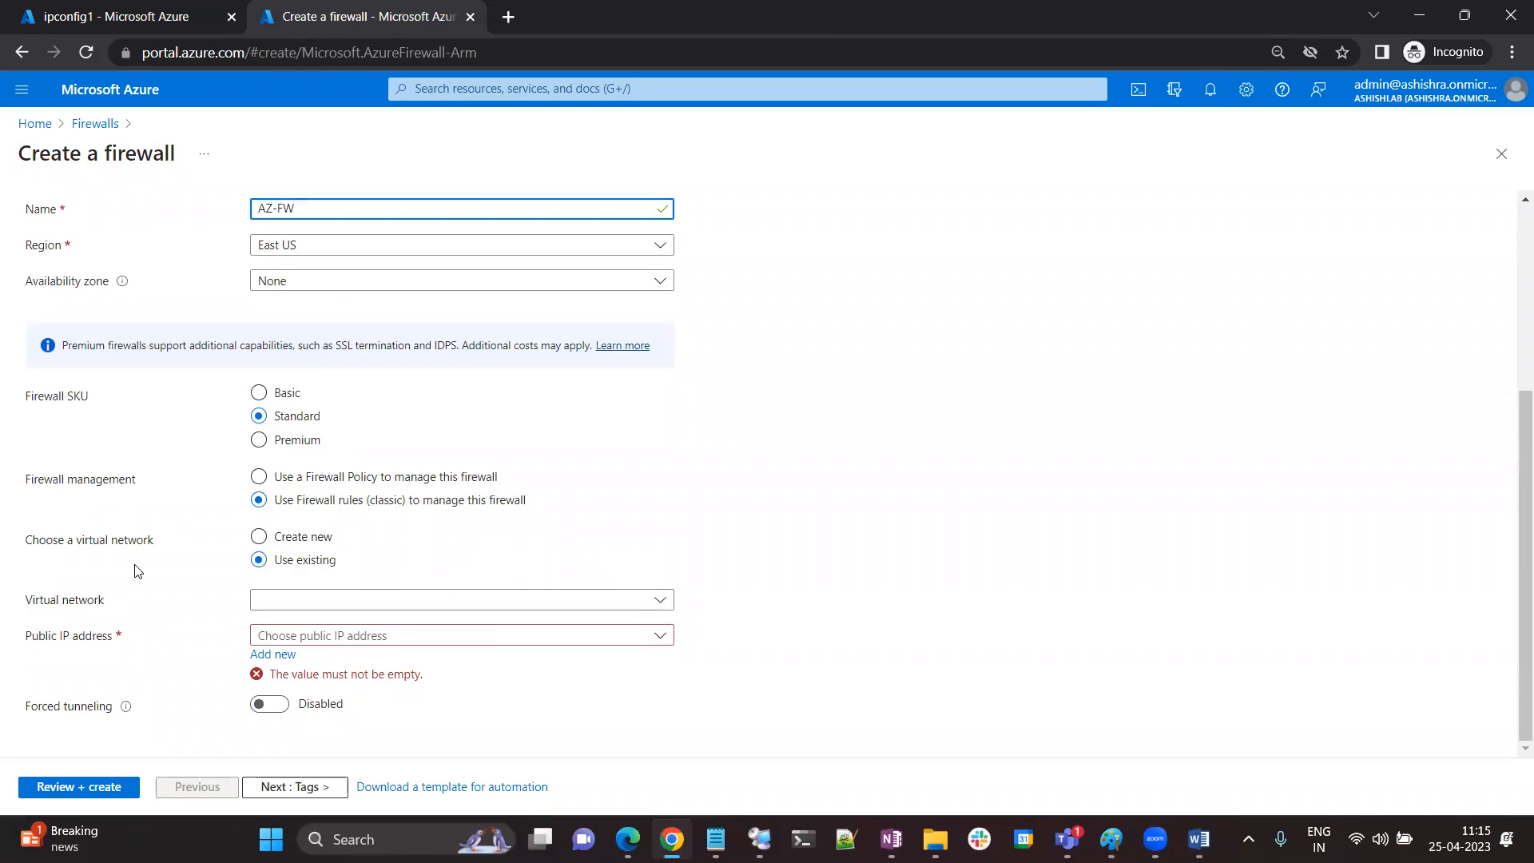
click(328, 601)
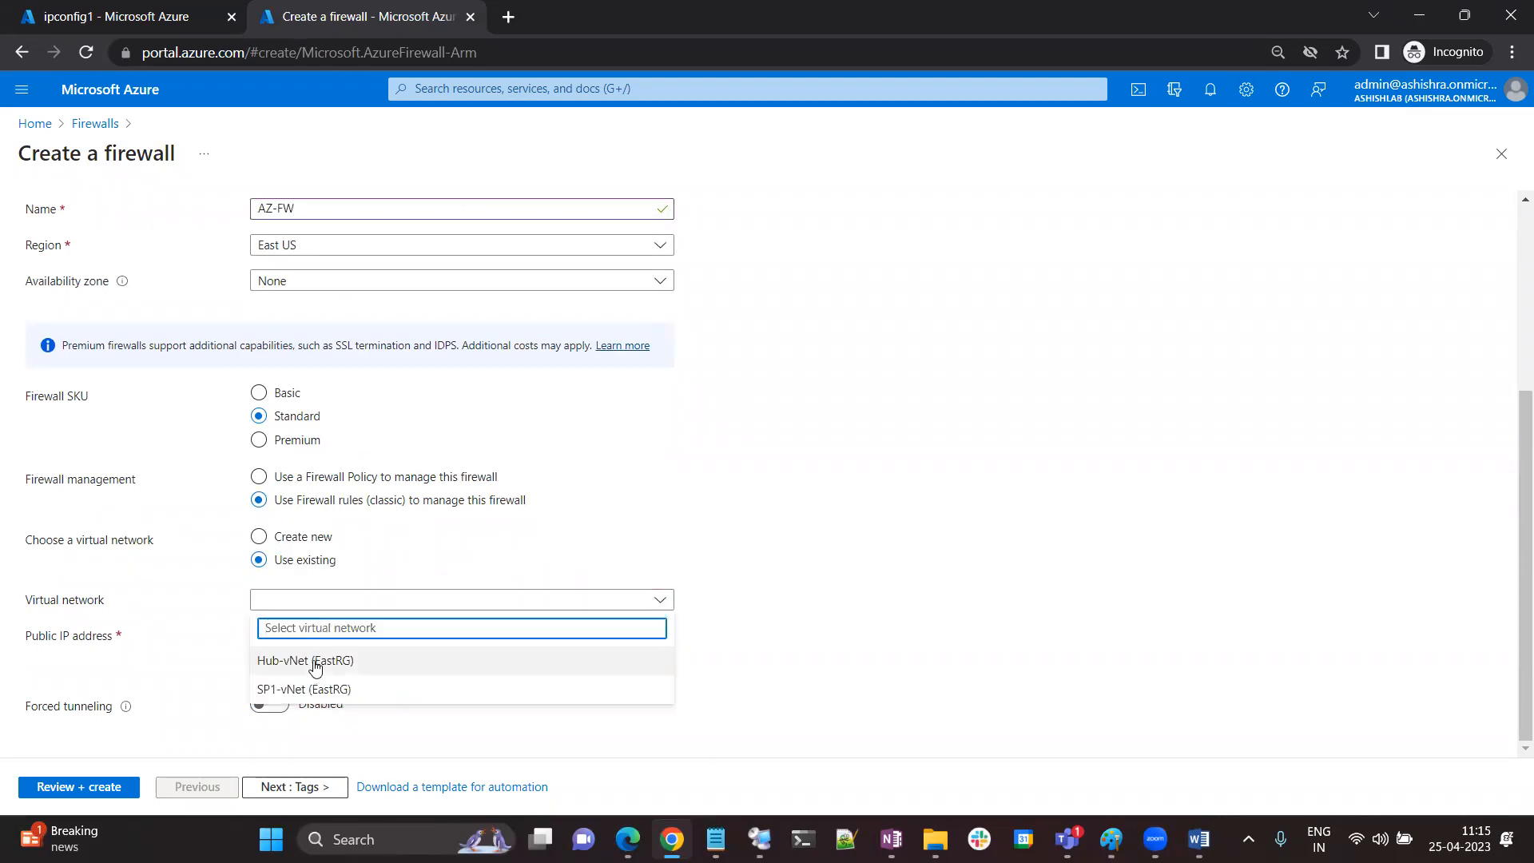
click(318, 658)
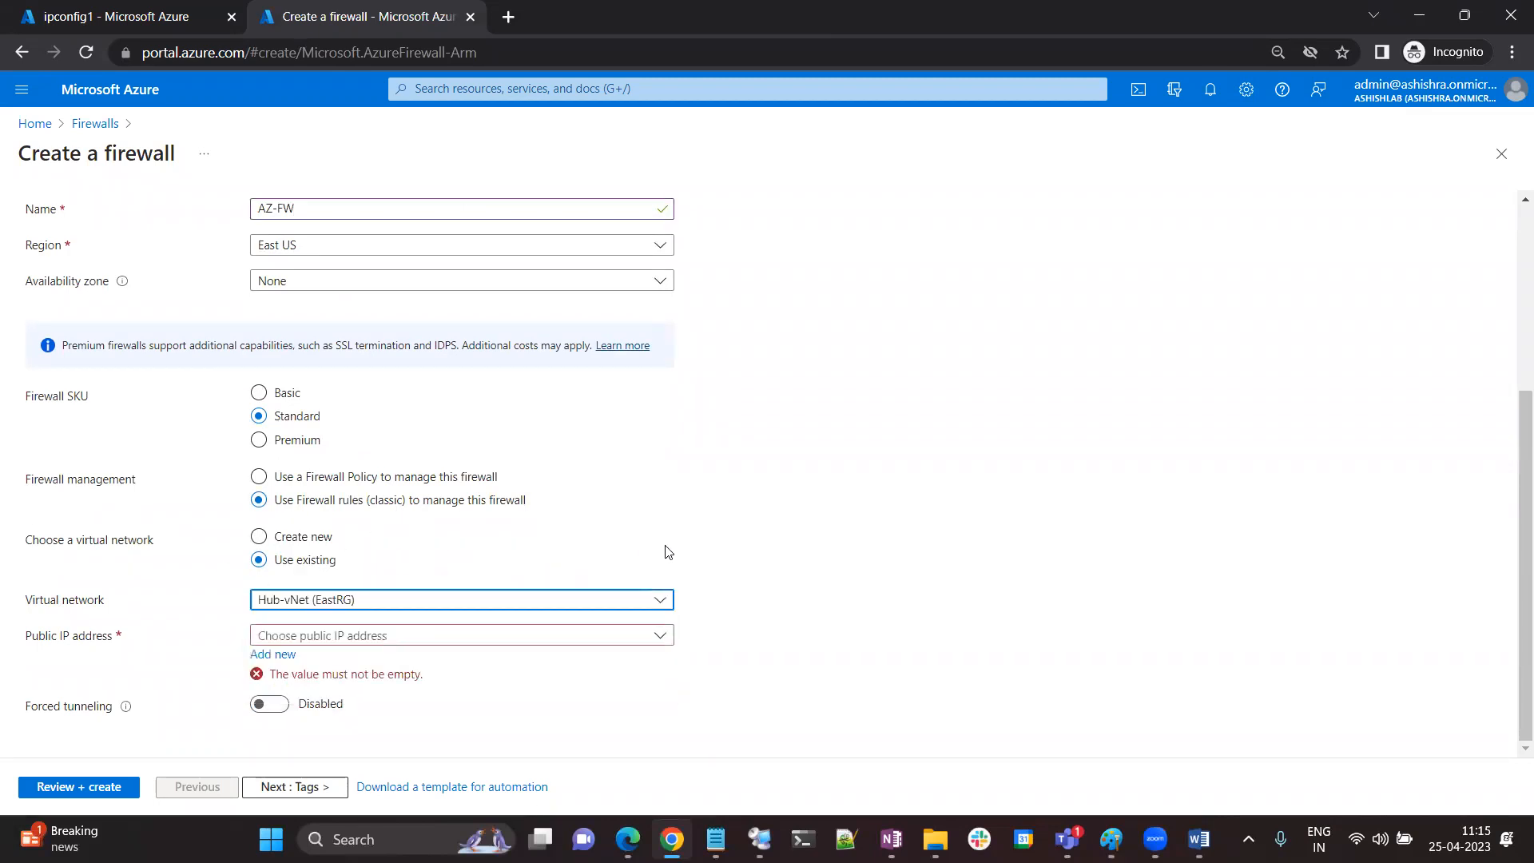
click(323, 644)
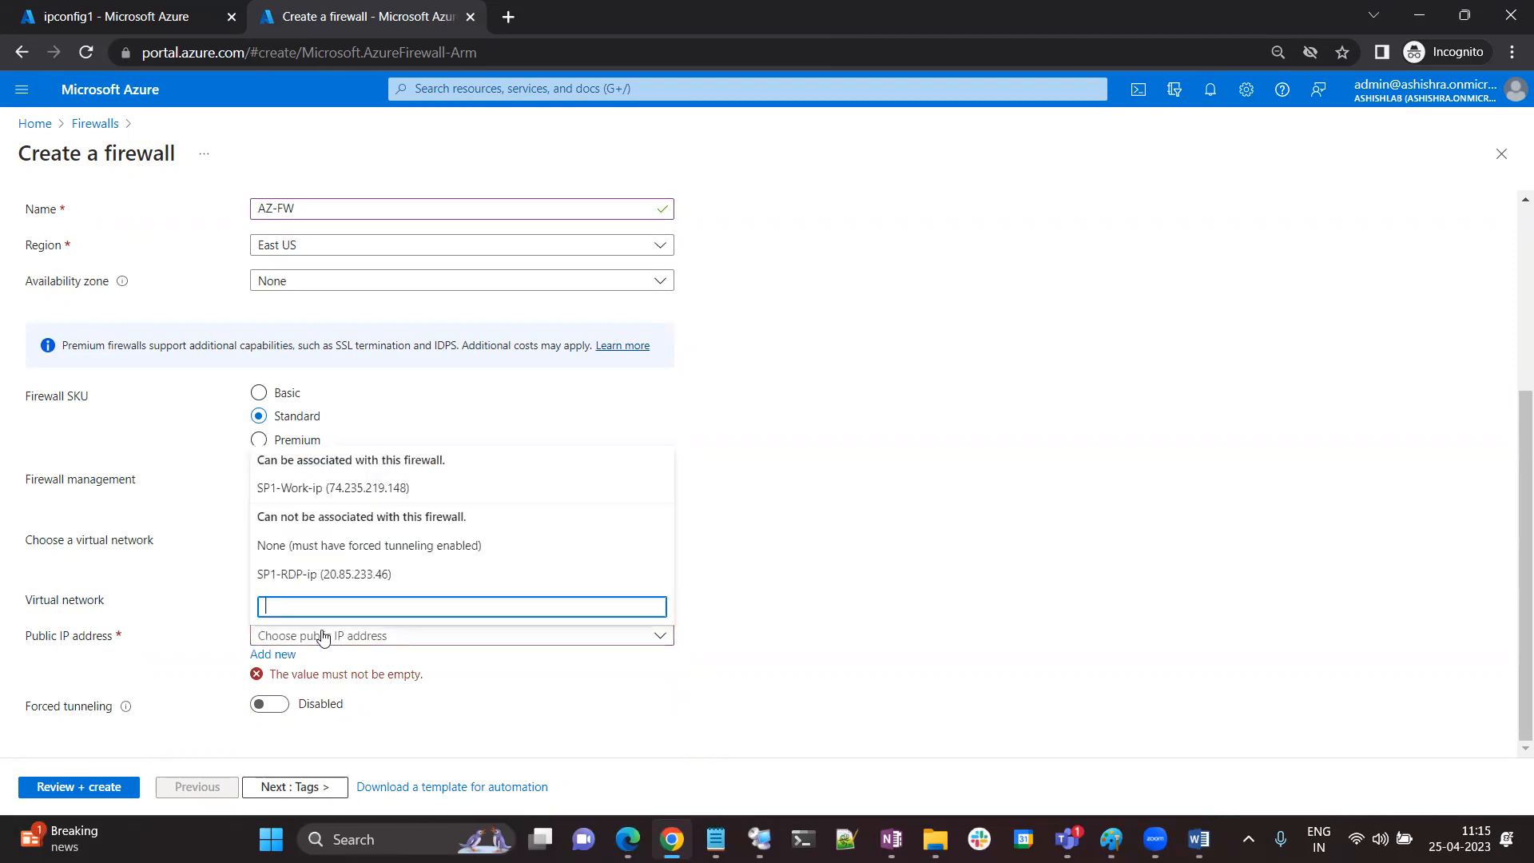
click(863, 569)
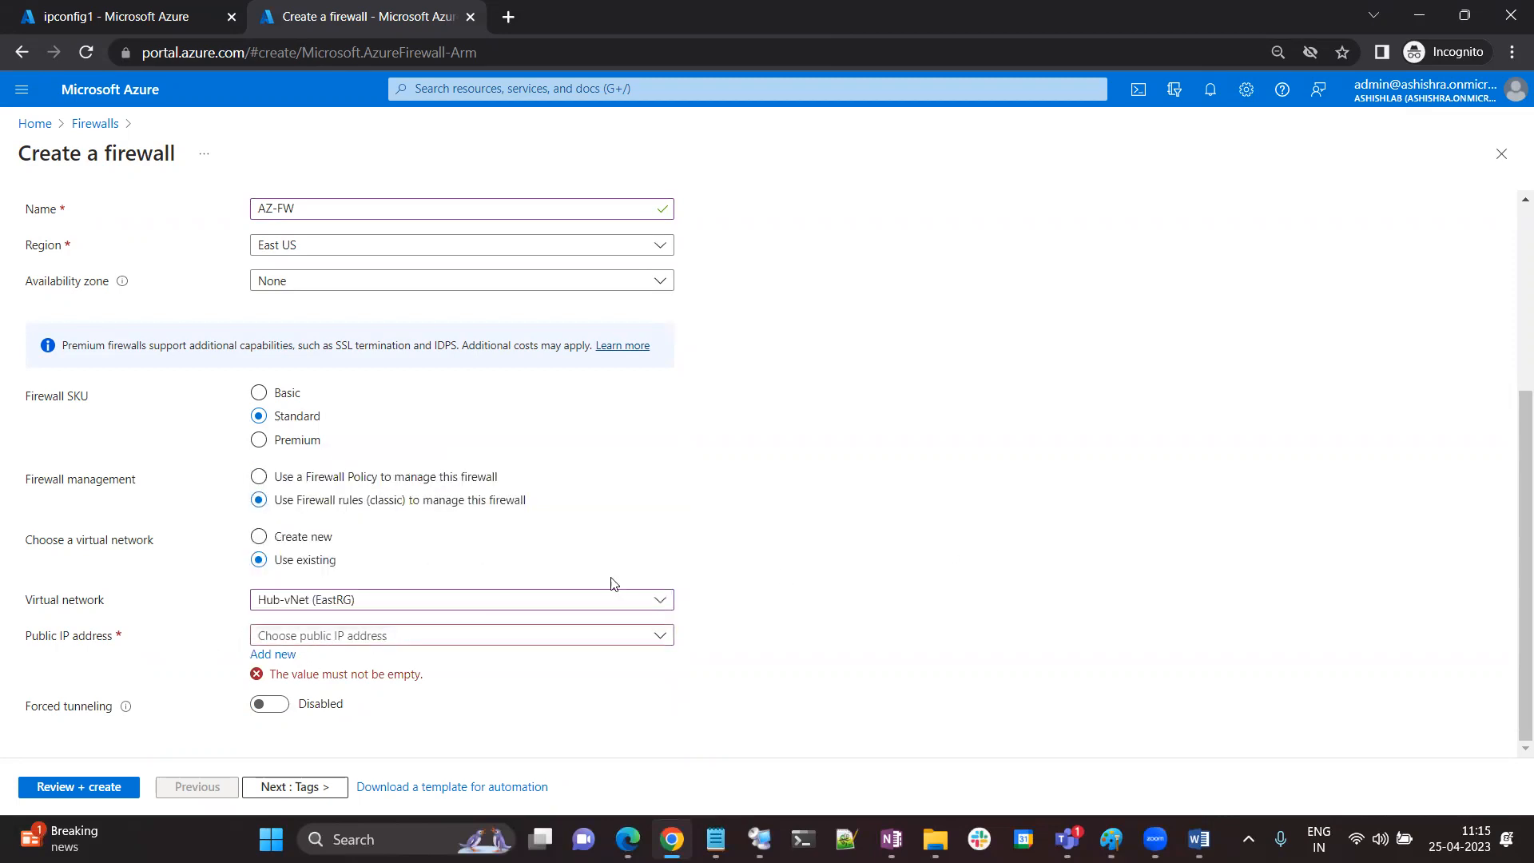
click(281, 655)
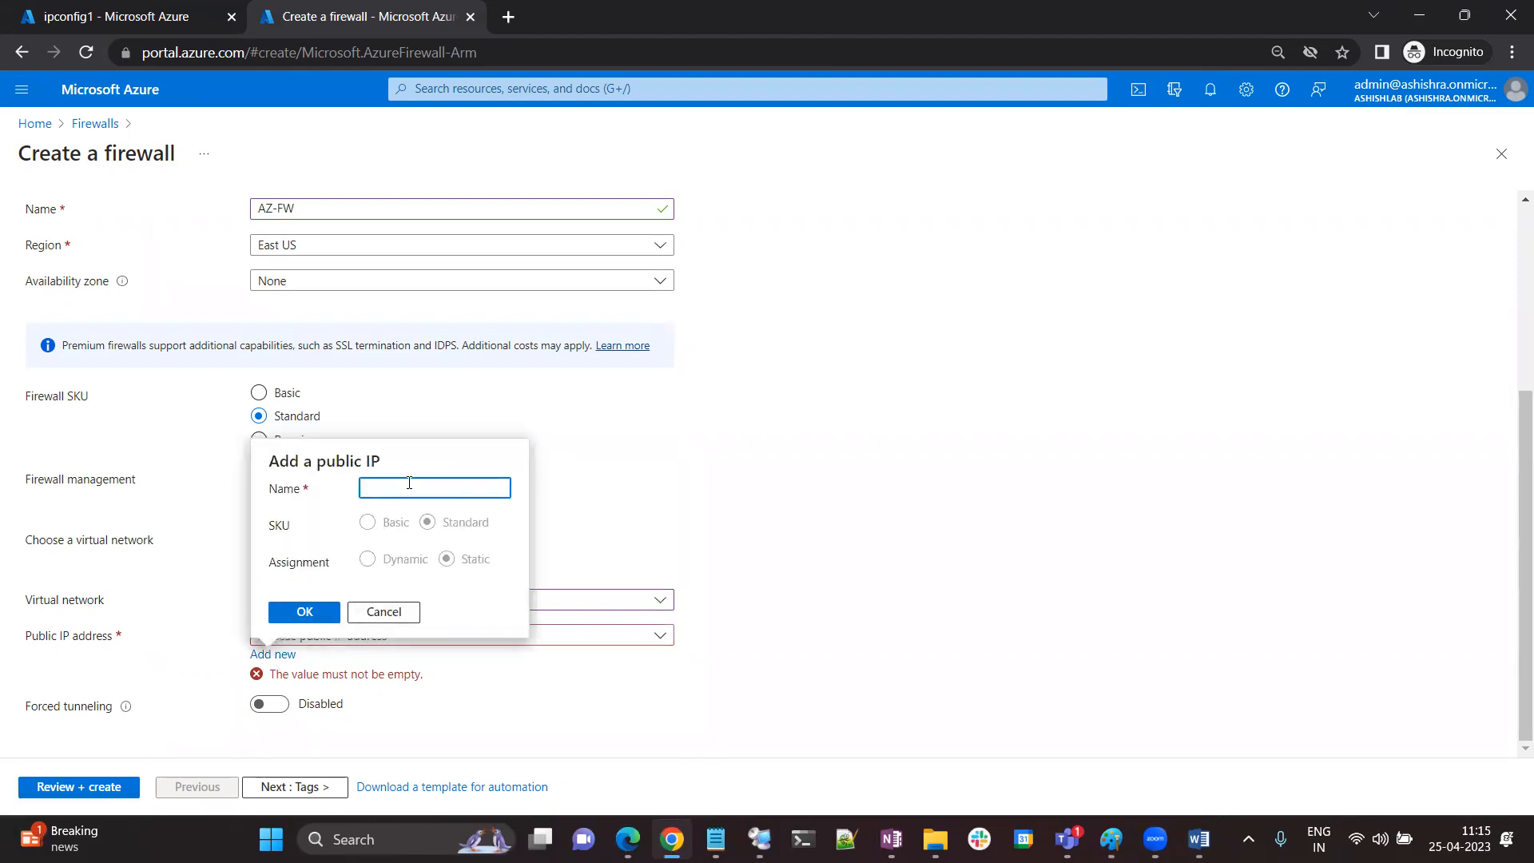
text(FW-PIP)
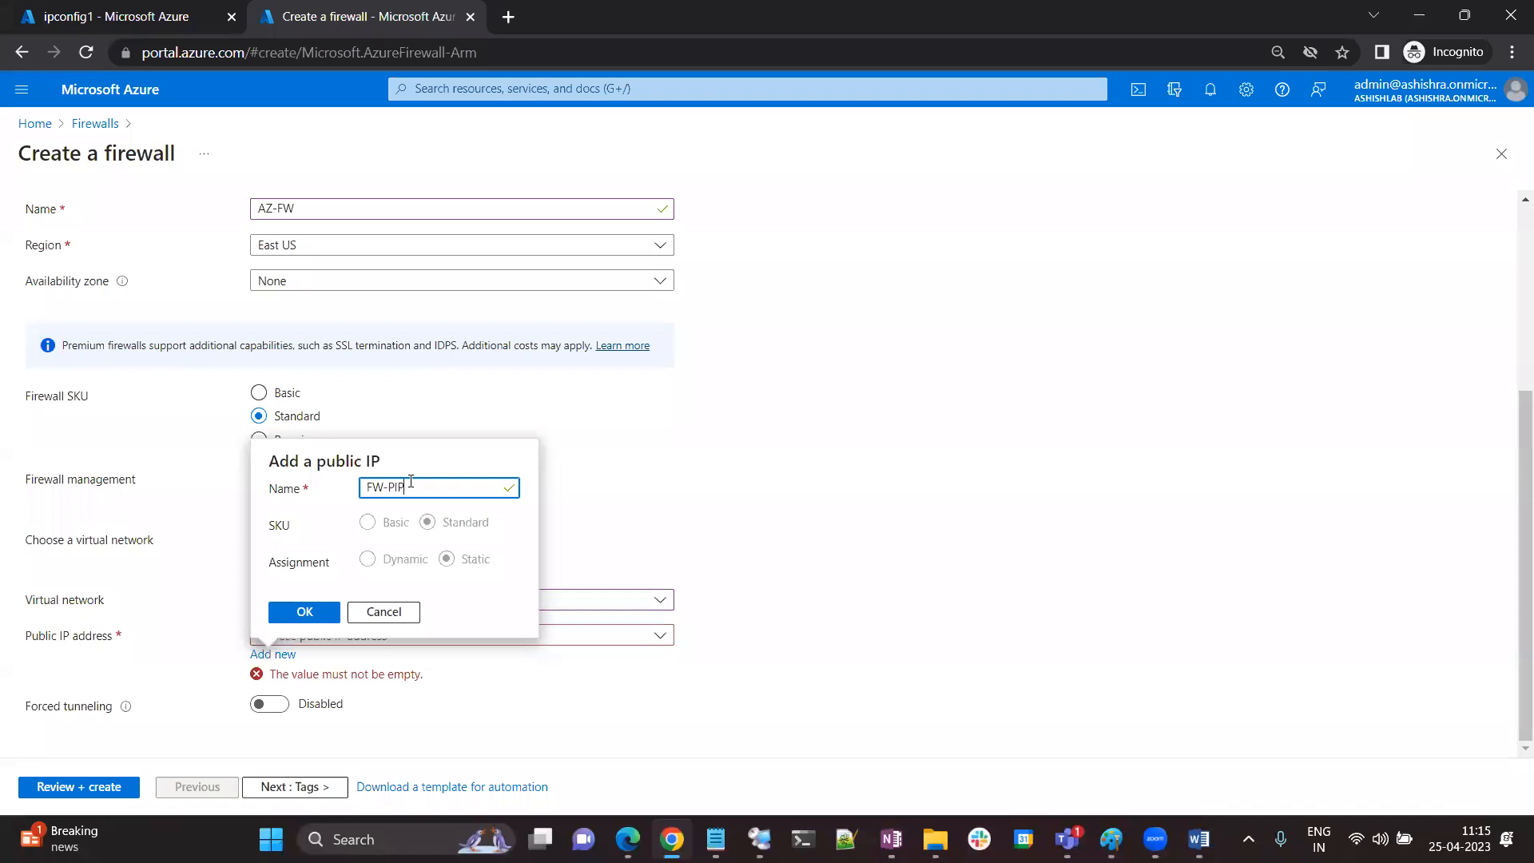
click(304, 612)
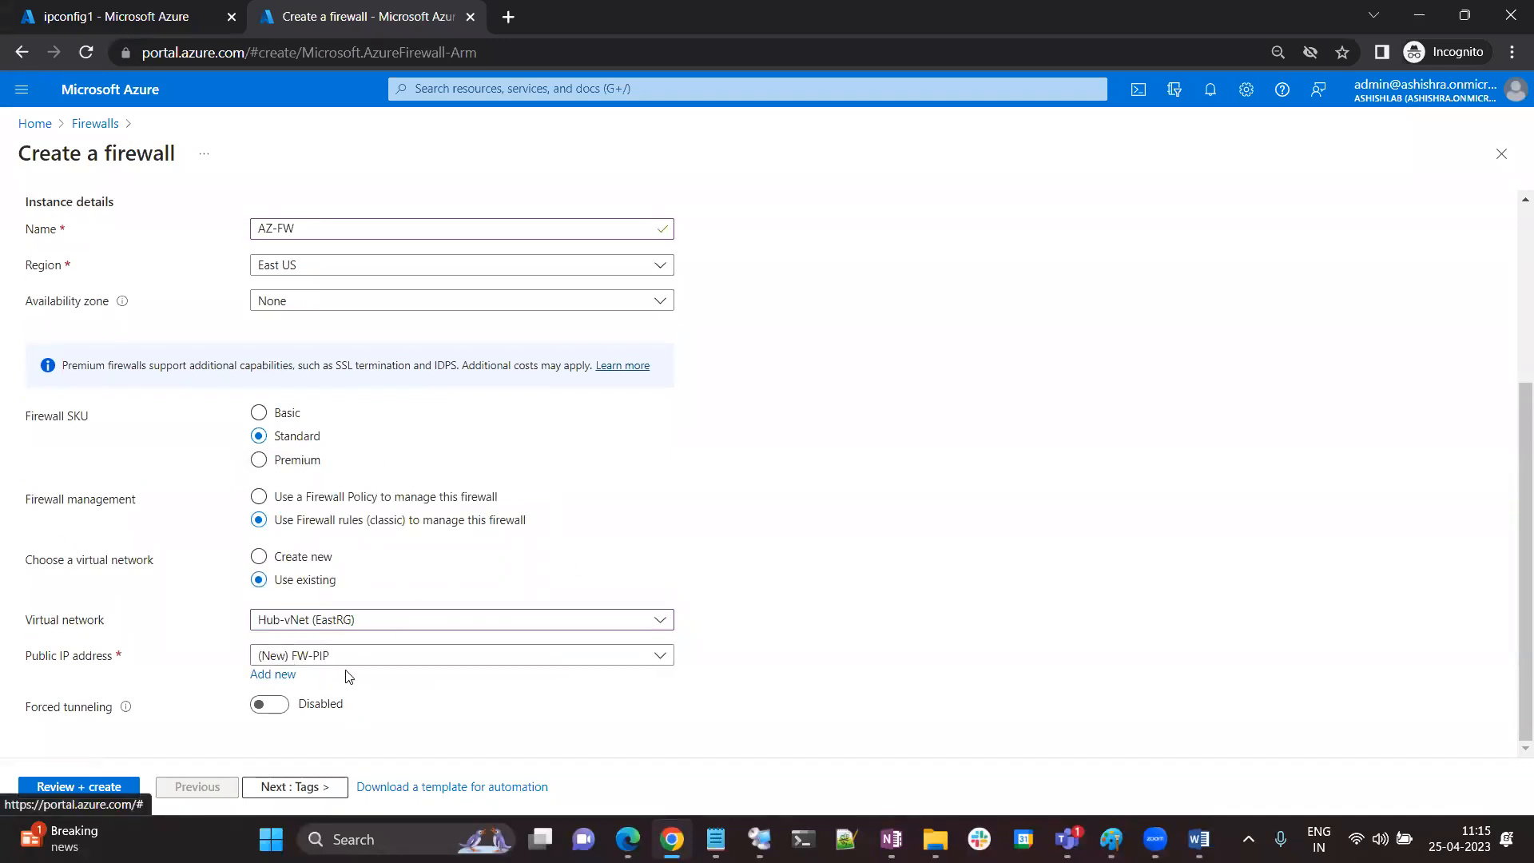
scroll(349, 677, up, 4)
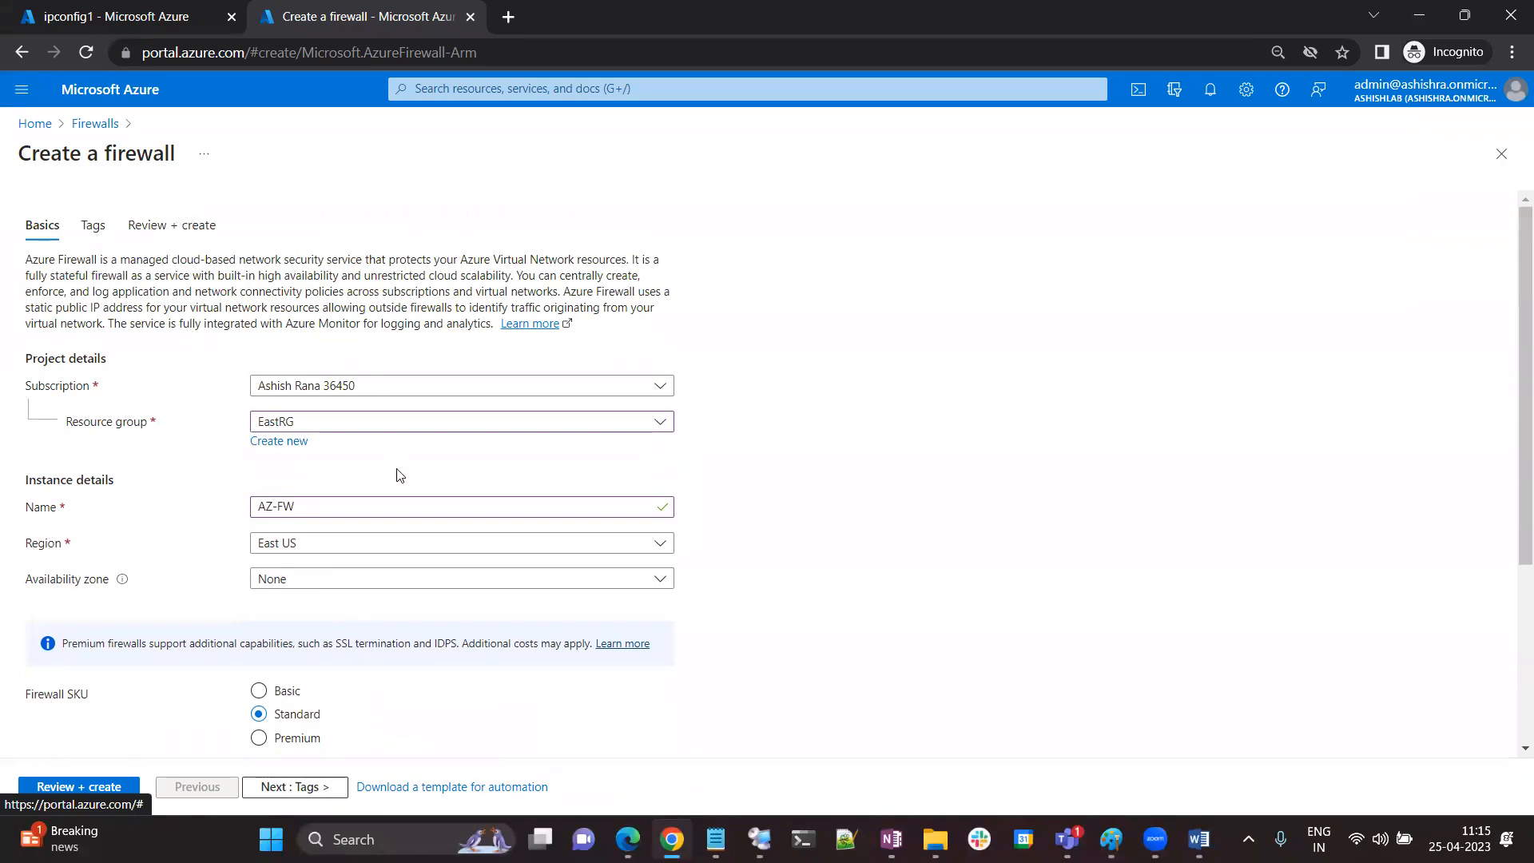
scroll(402, 478, down, 3)
scroll(384, 490, up, 4)
Review the AZ-FW settings and start the firewall deployment
click(171, 226)
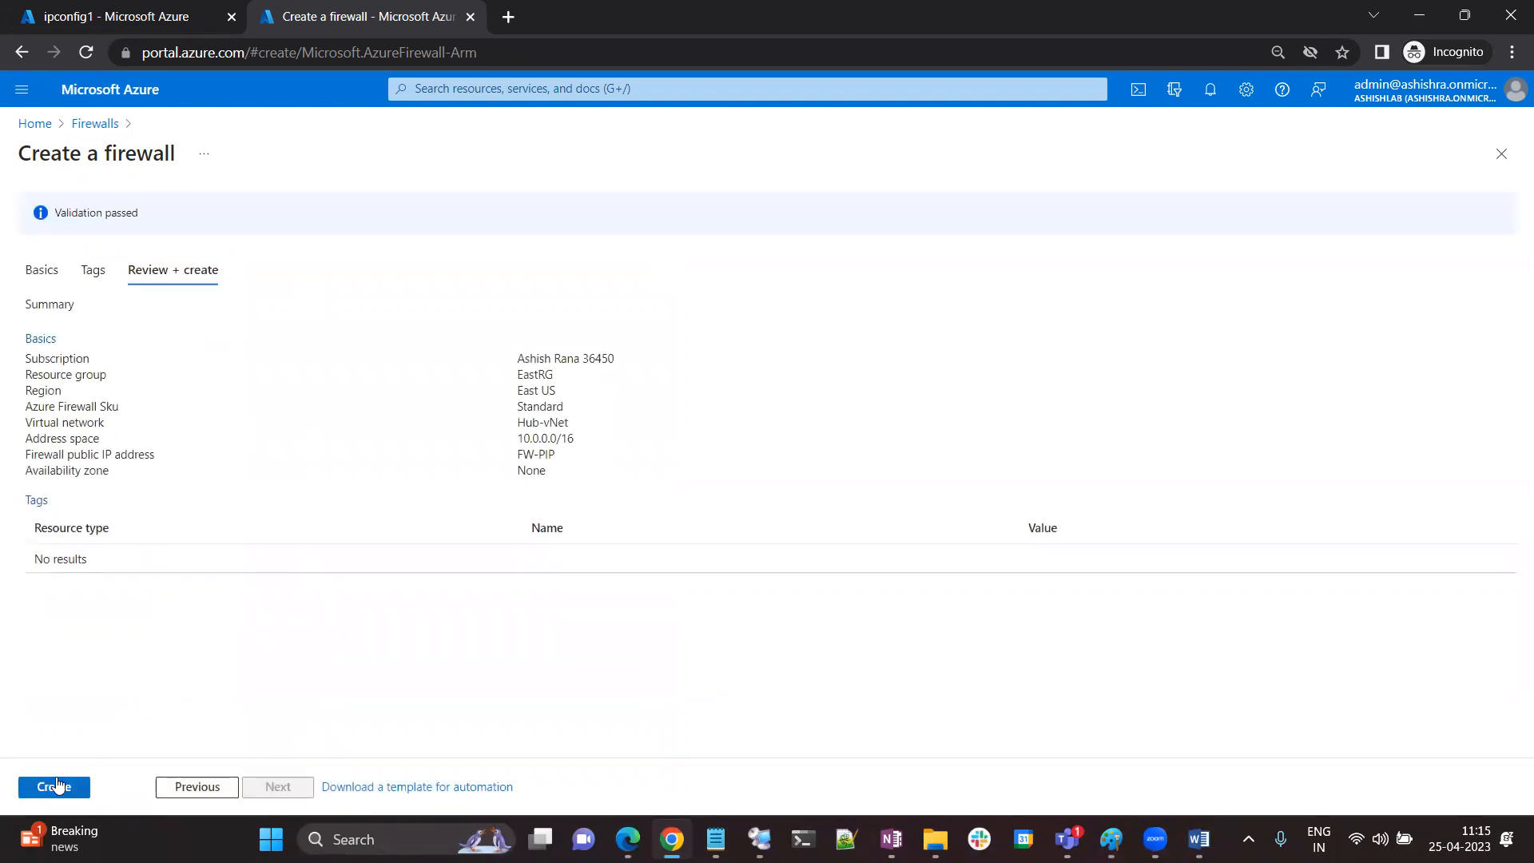
click(58, 787)
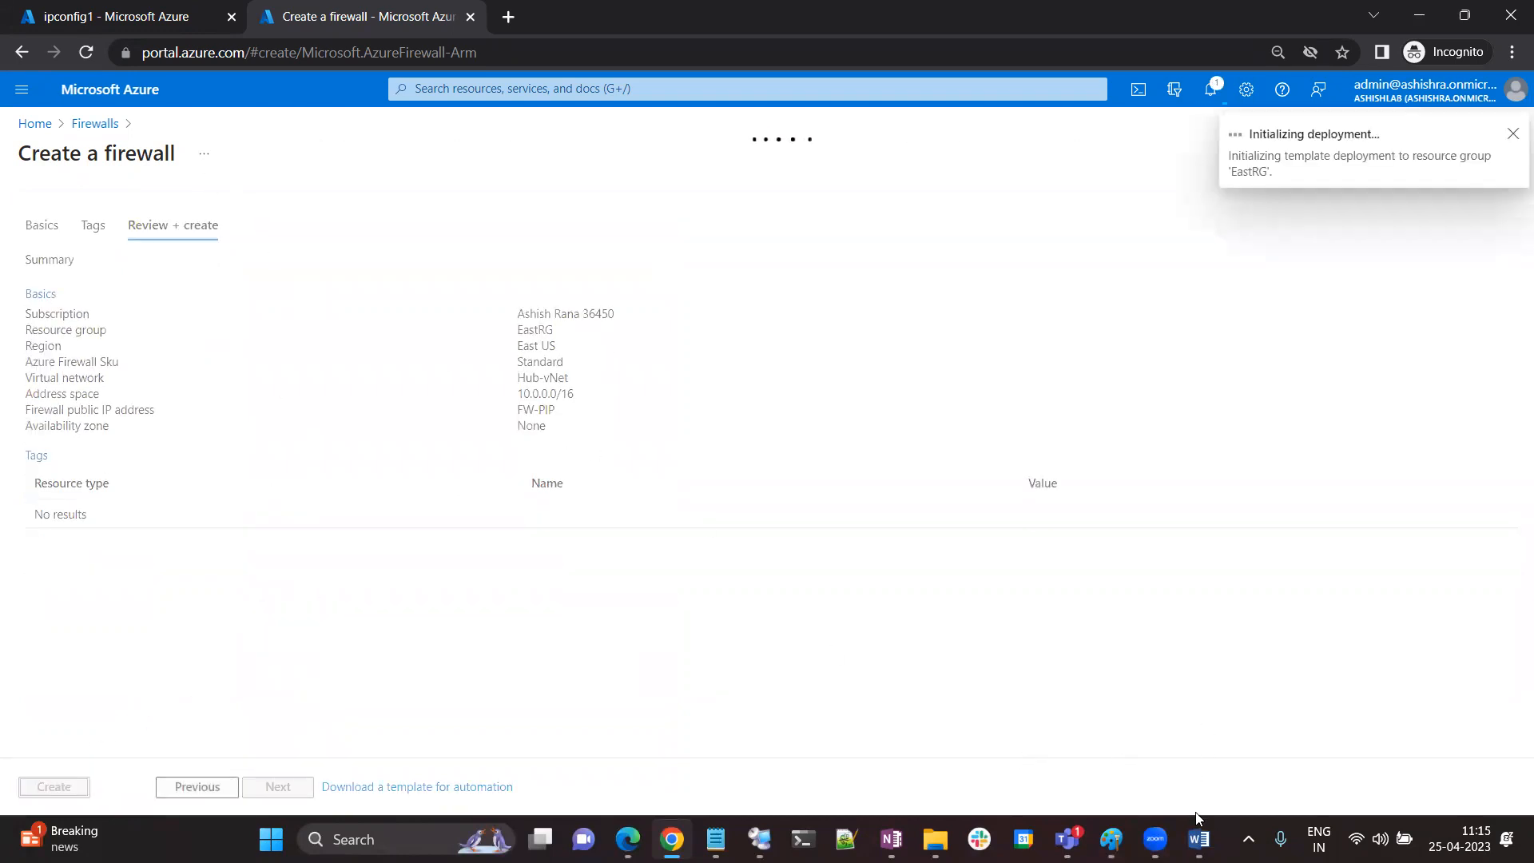
click(1112, 839)
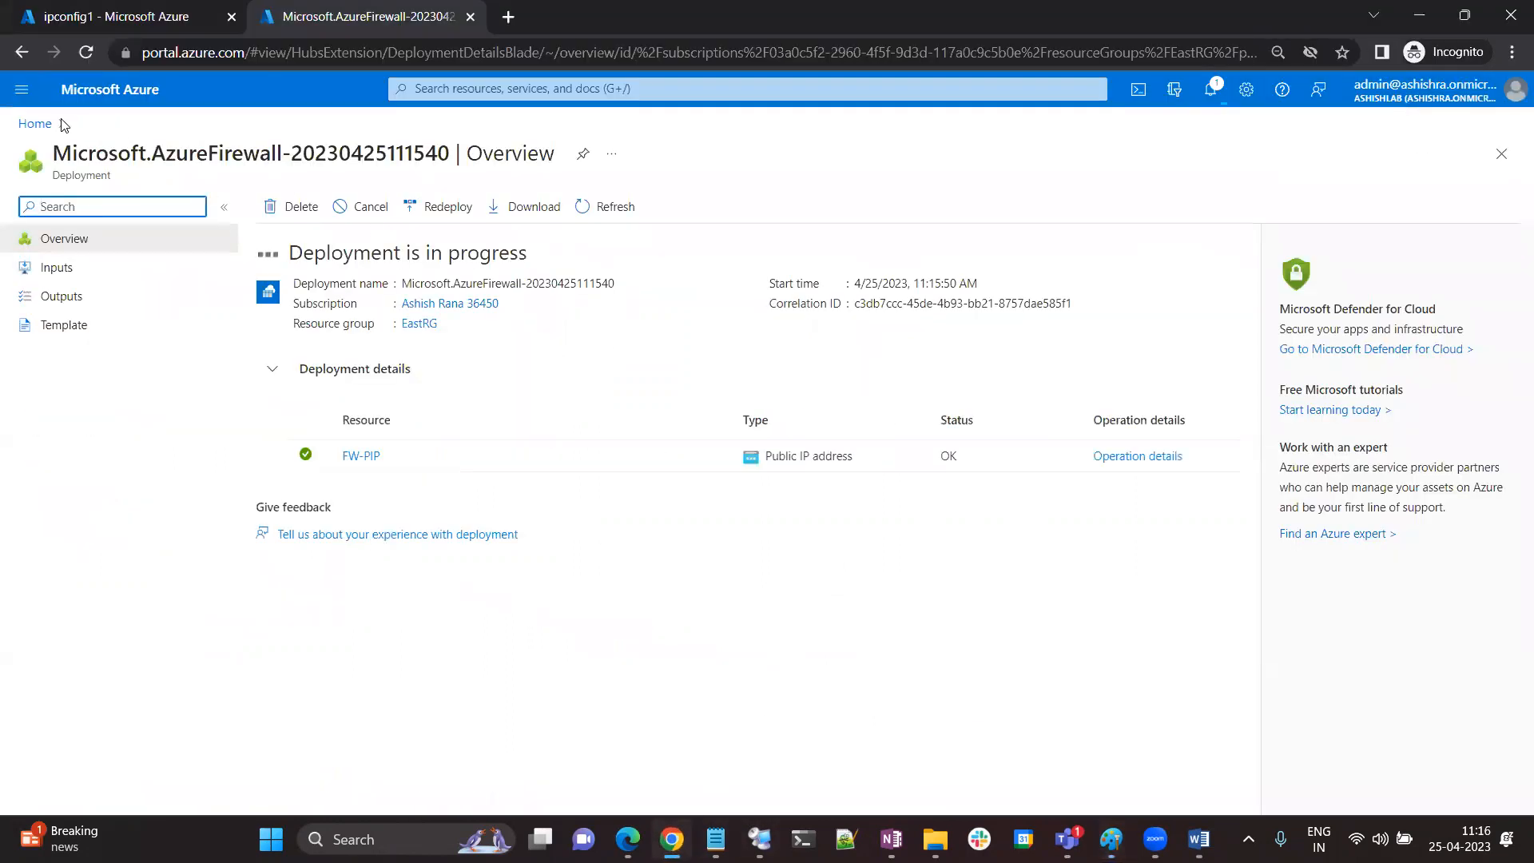
Start a new route table in the SP2-RG resource group
click(35, 123)
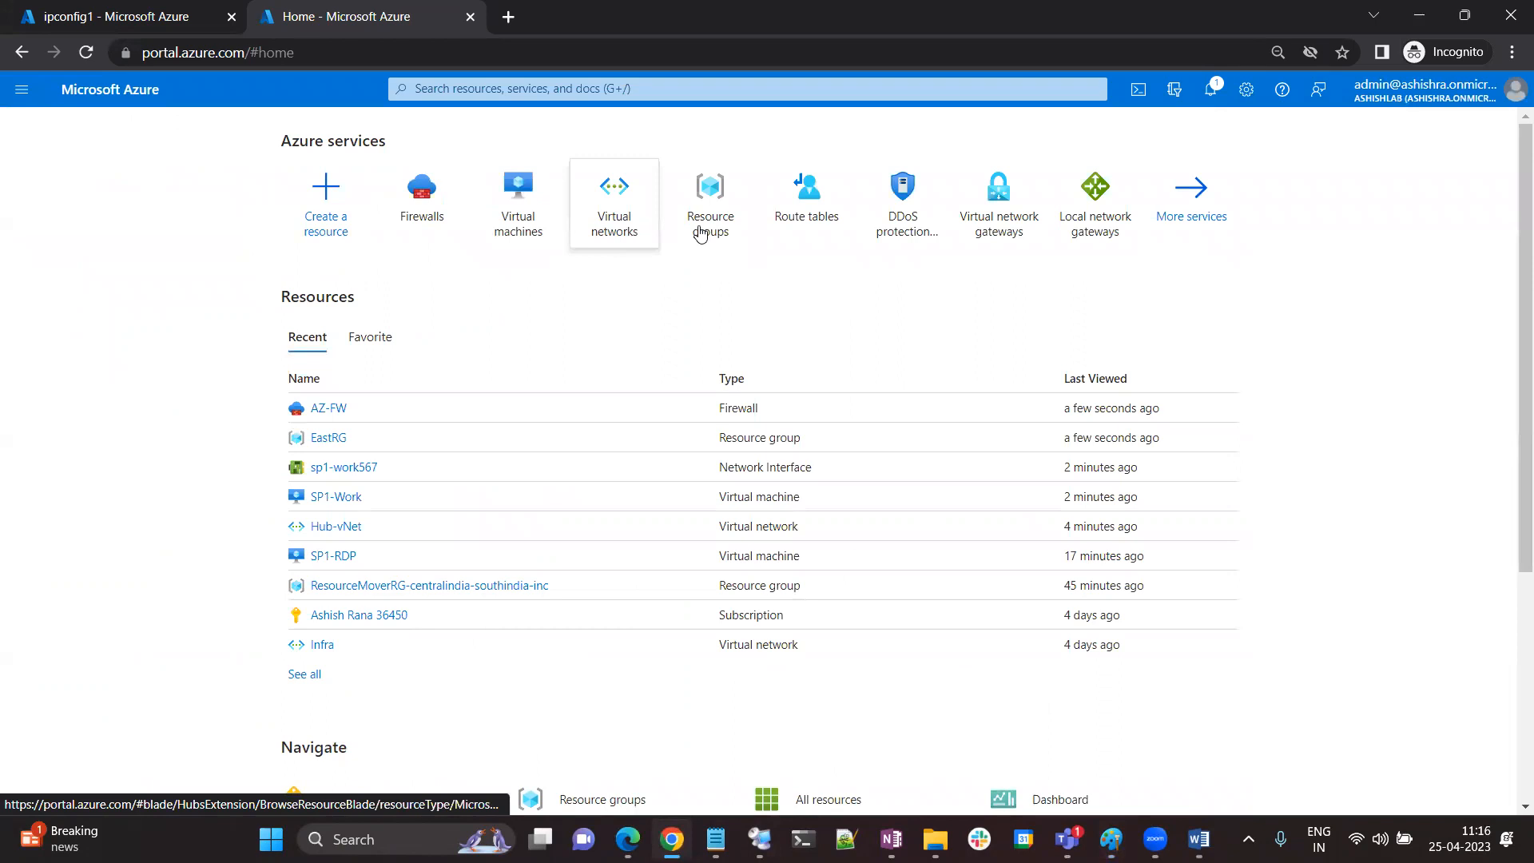
click(808, 206)
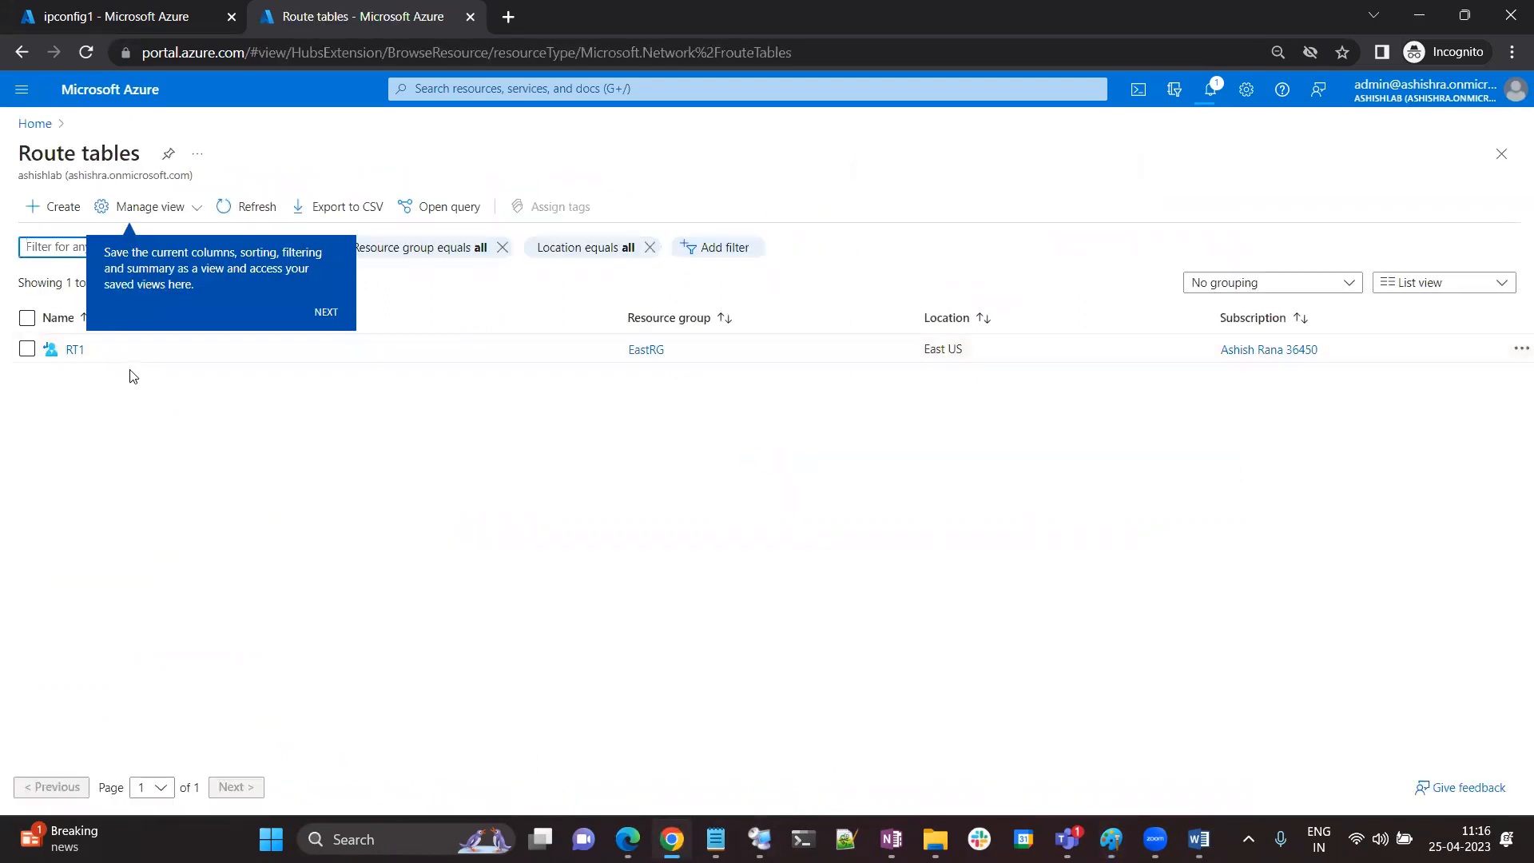
click(264, 207)
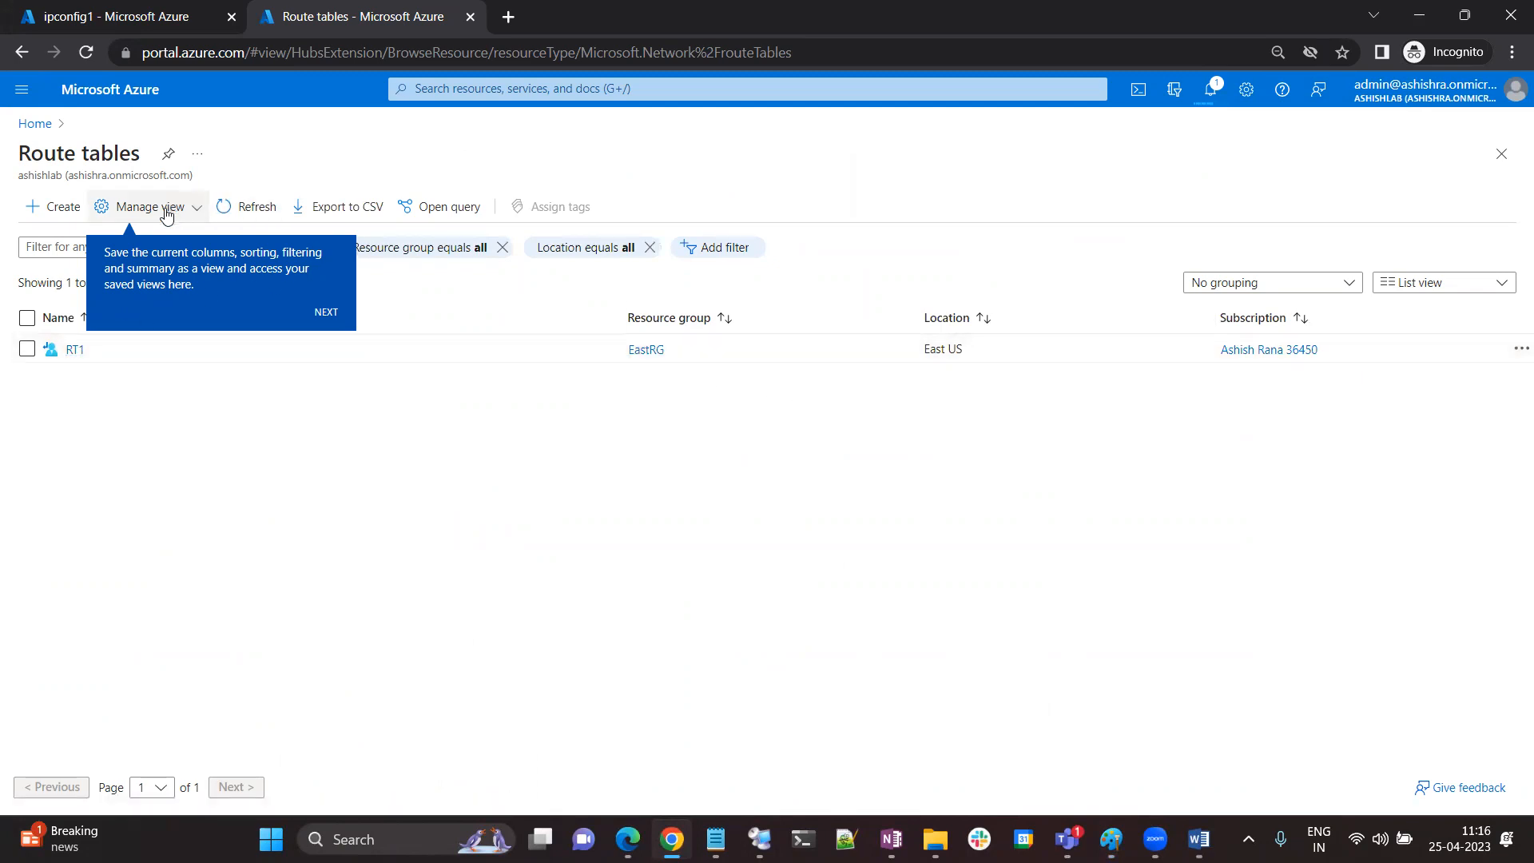
click(60, 207)
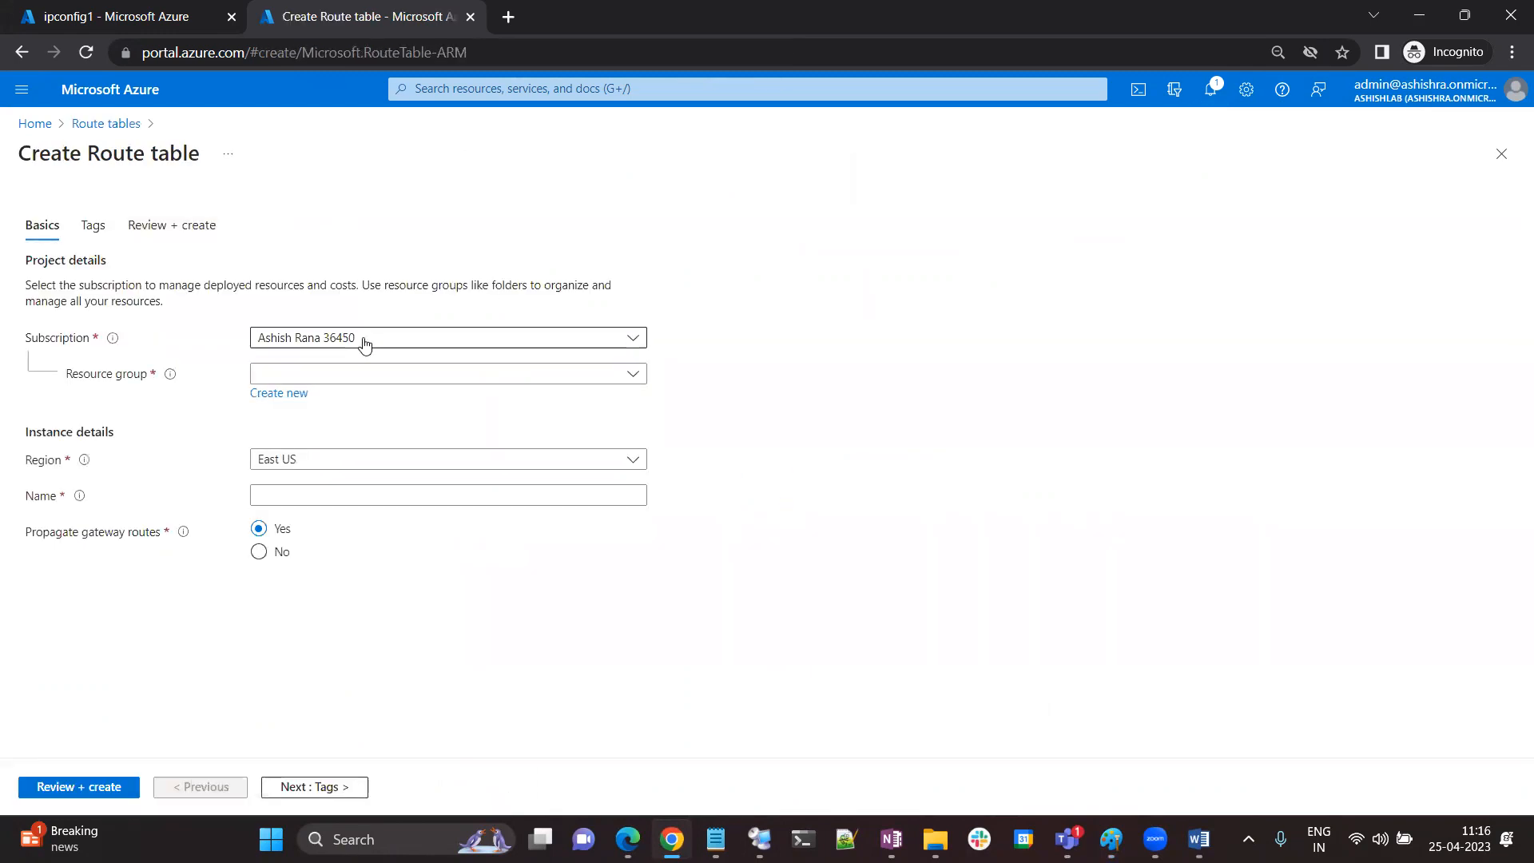
click(317, 374)
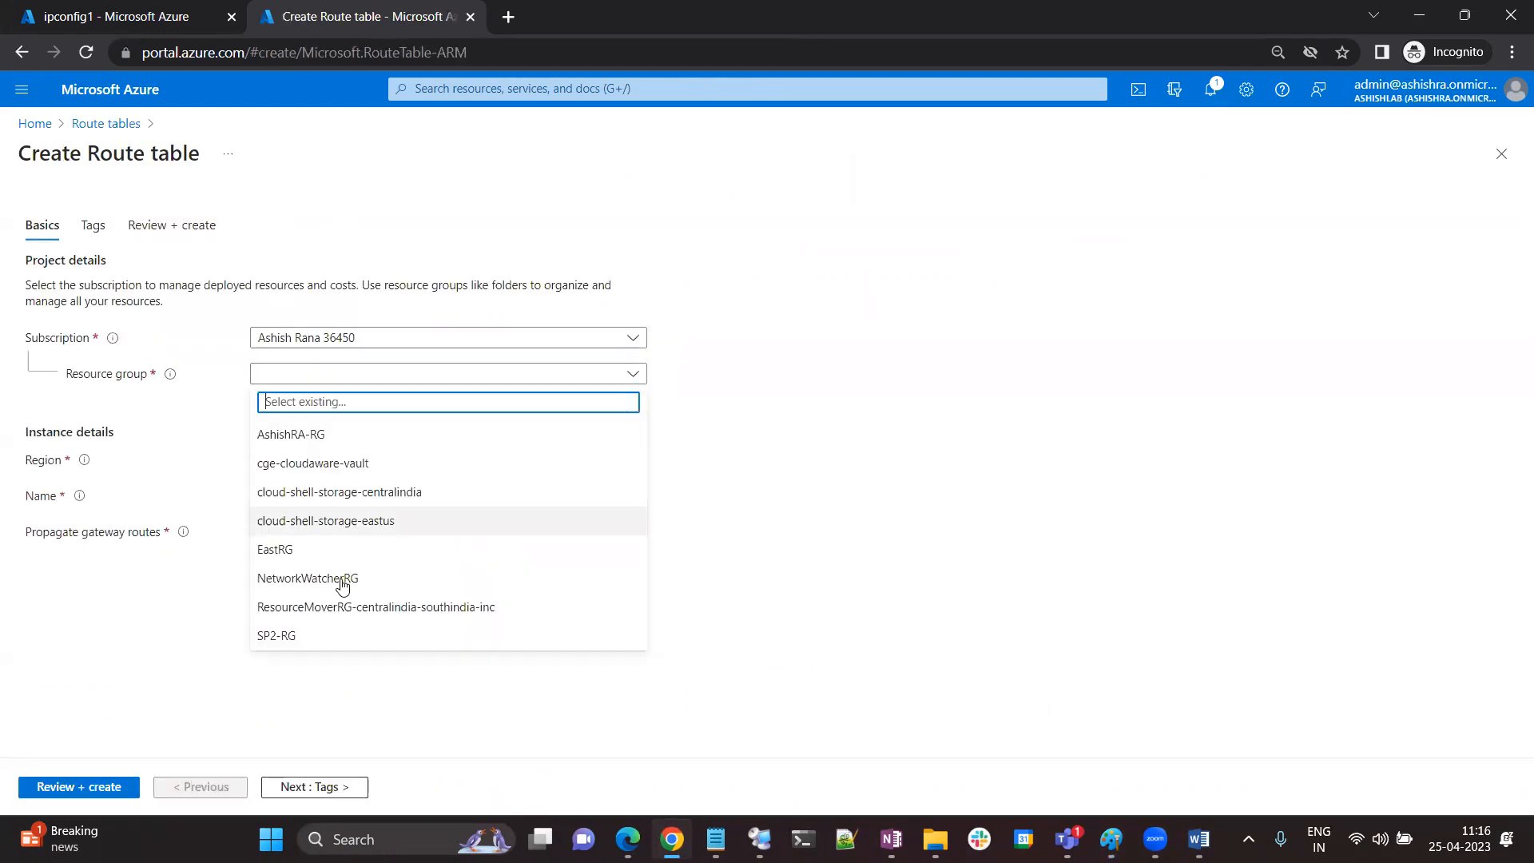
click(309, 634)
Set region West US and name RT2, then review and create the route table
click(309, 468)
text(we)
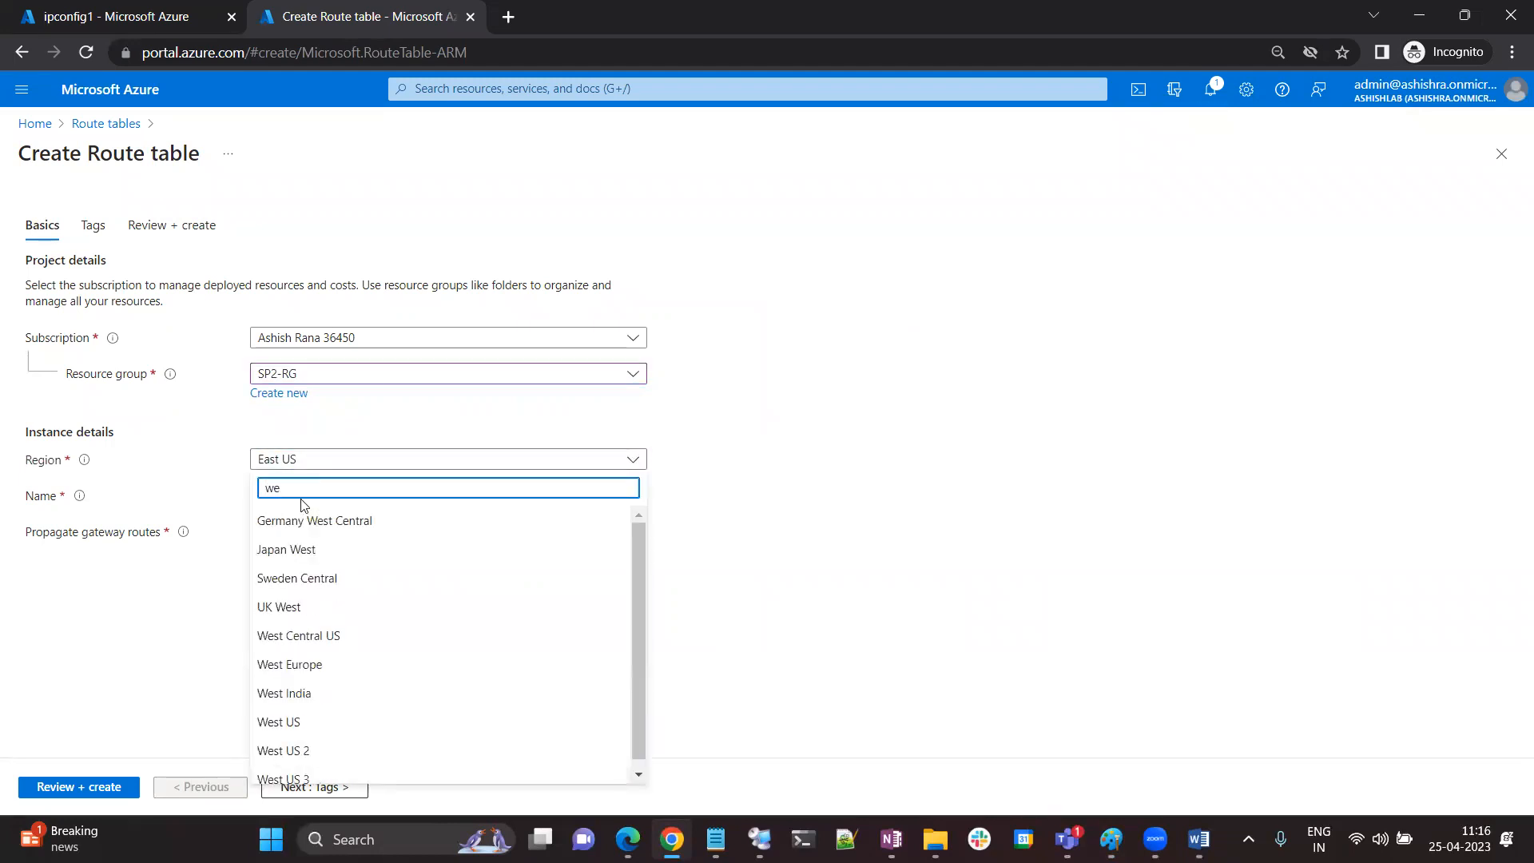
click(285, 722)
click(339, 497)
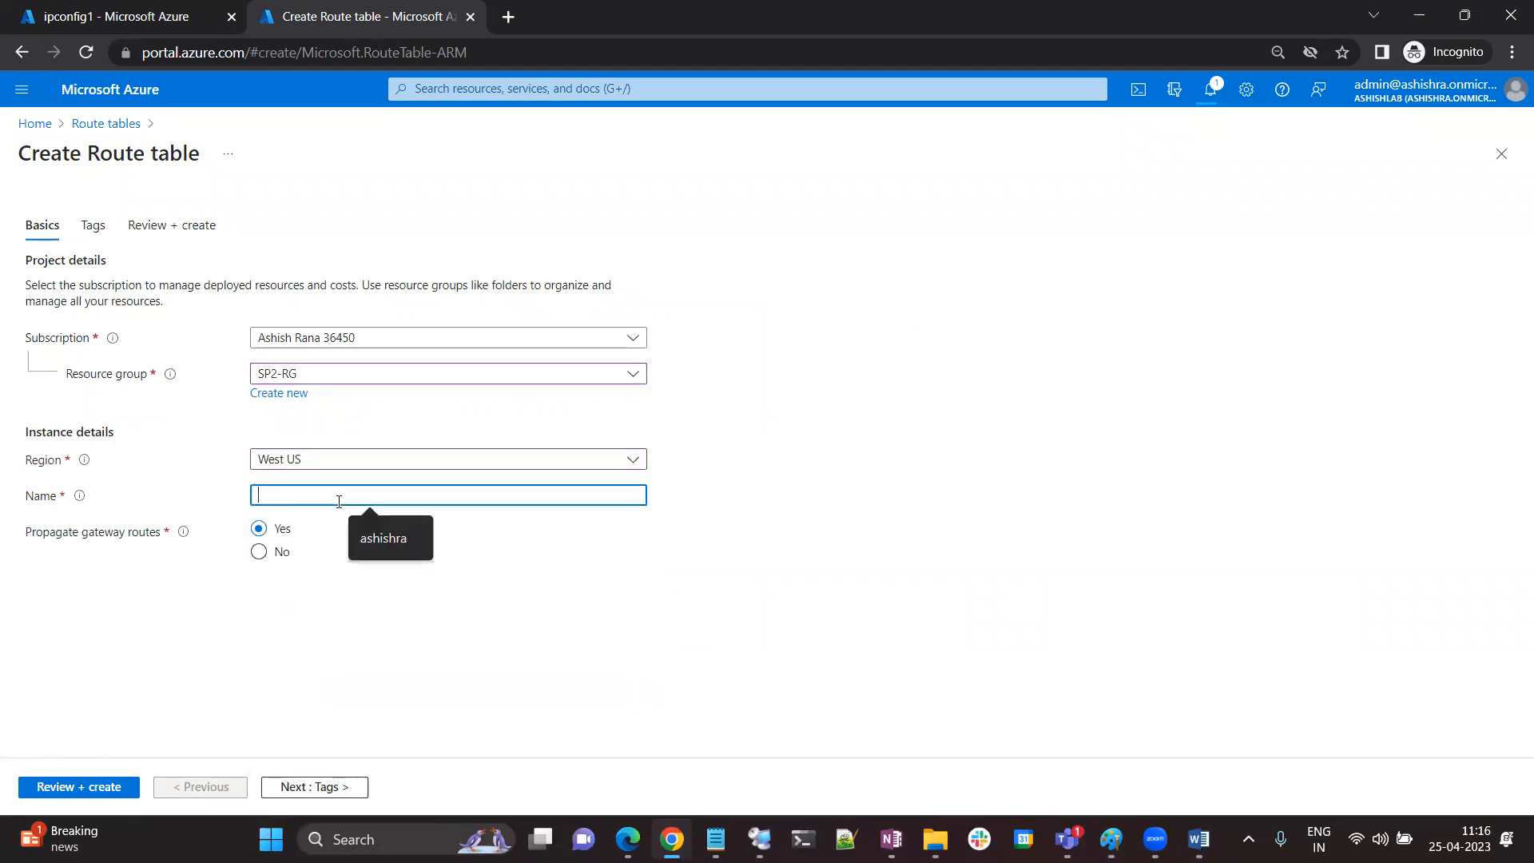
text(RT2)
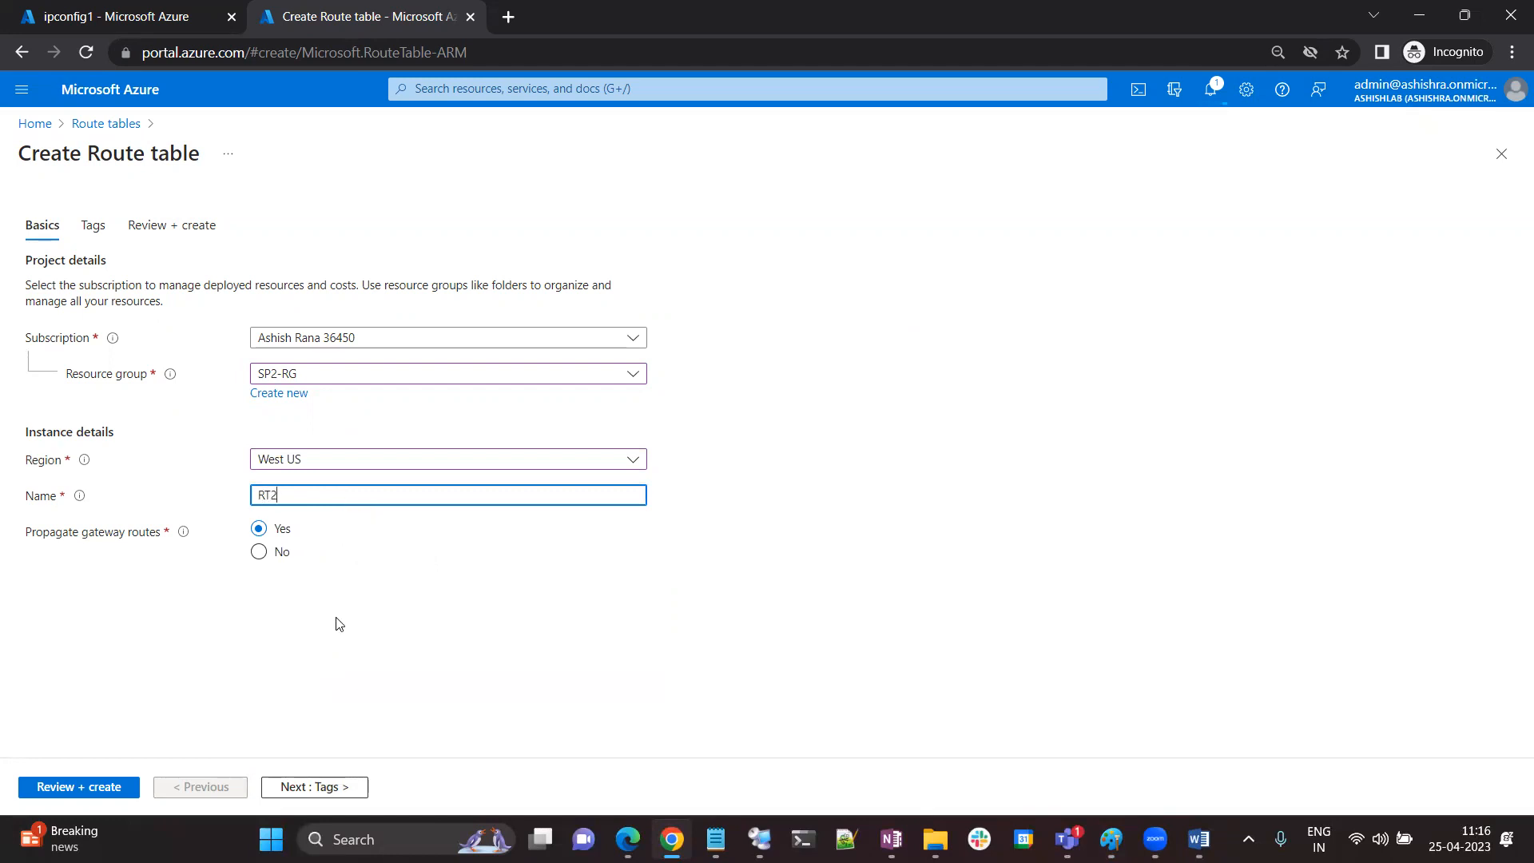
click(97, 790)
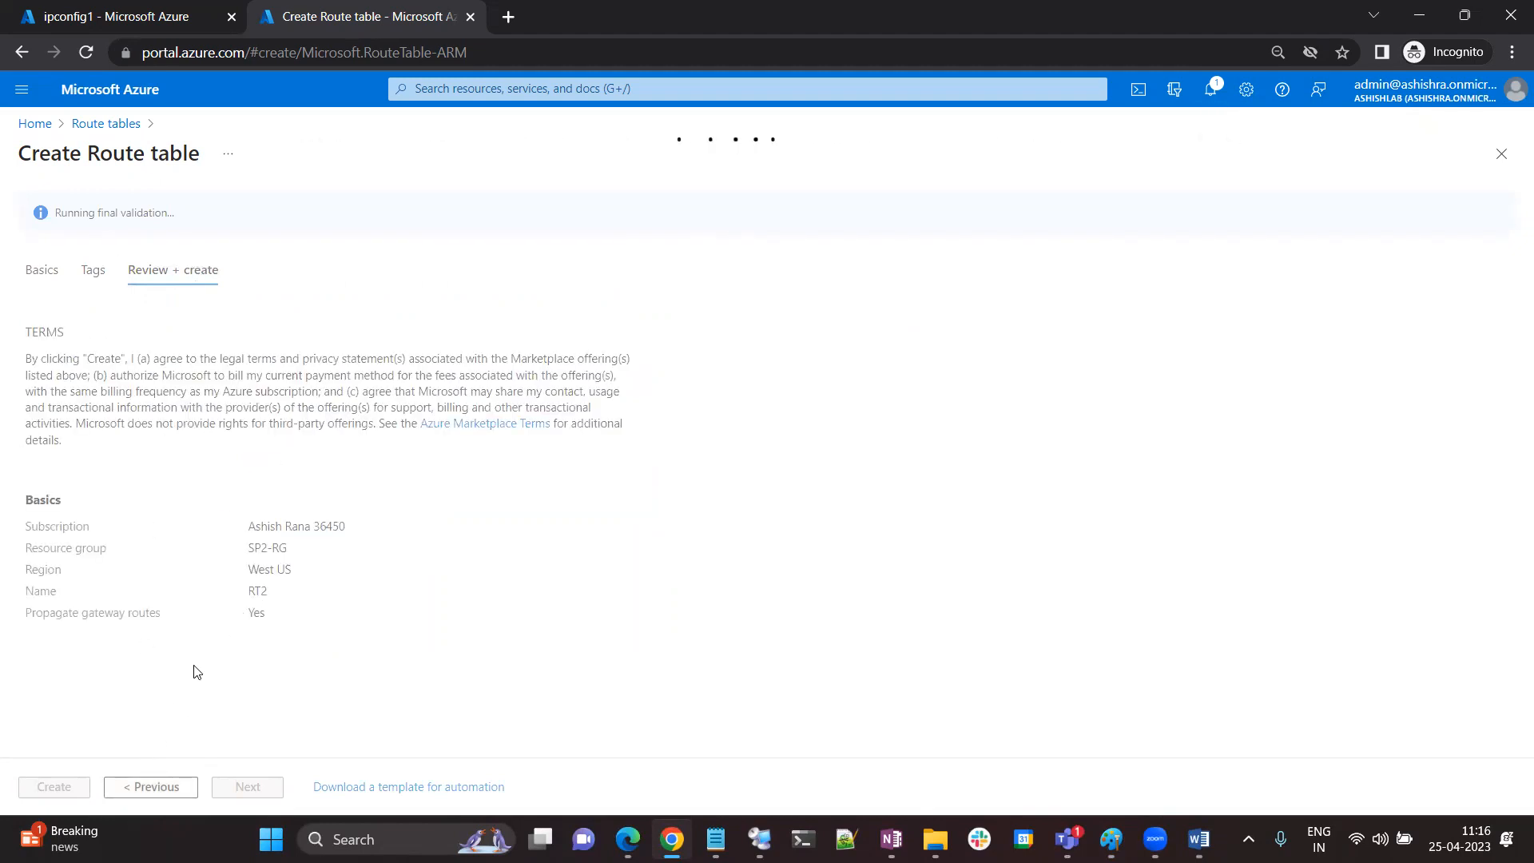
click(53, 787)
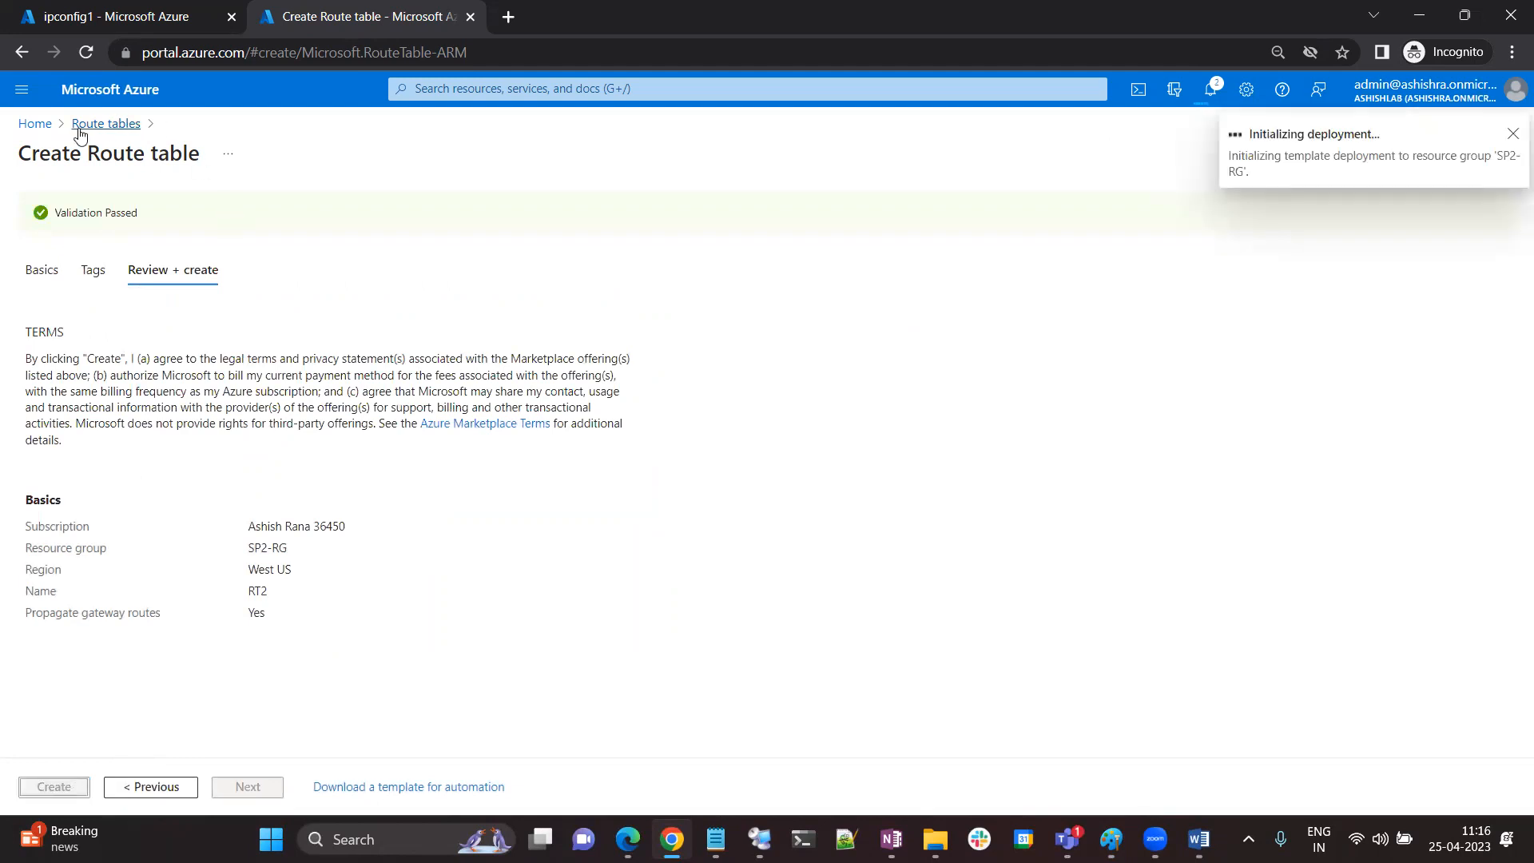
click(36, 124)
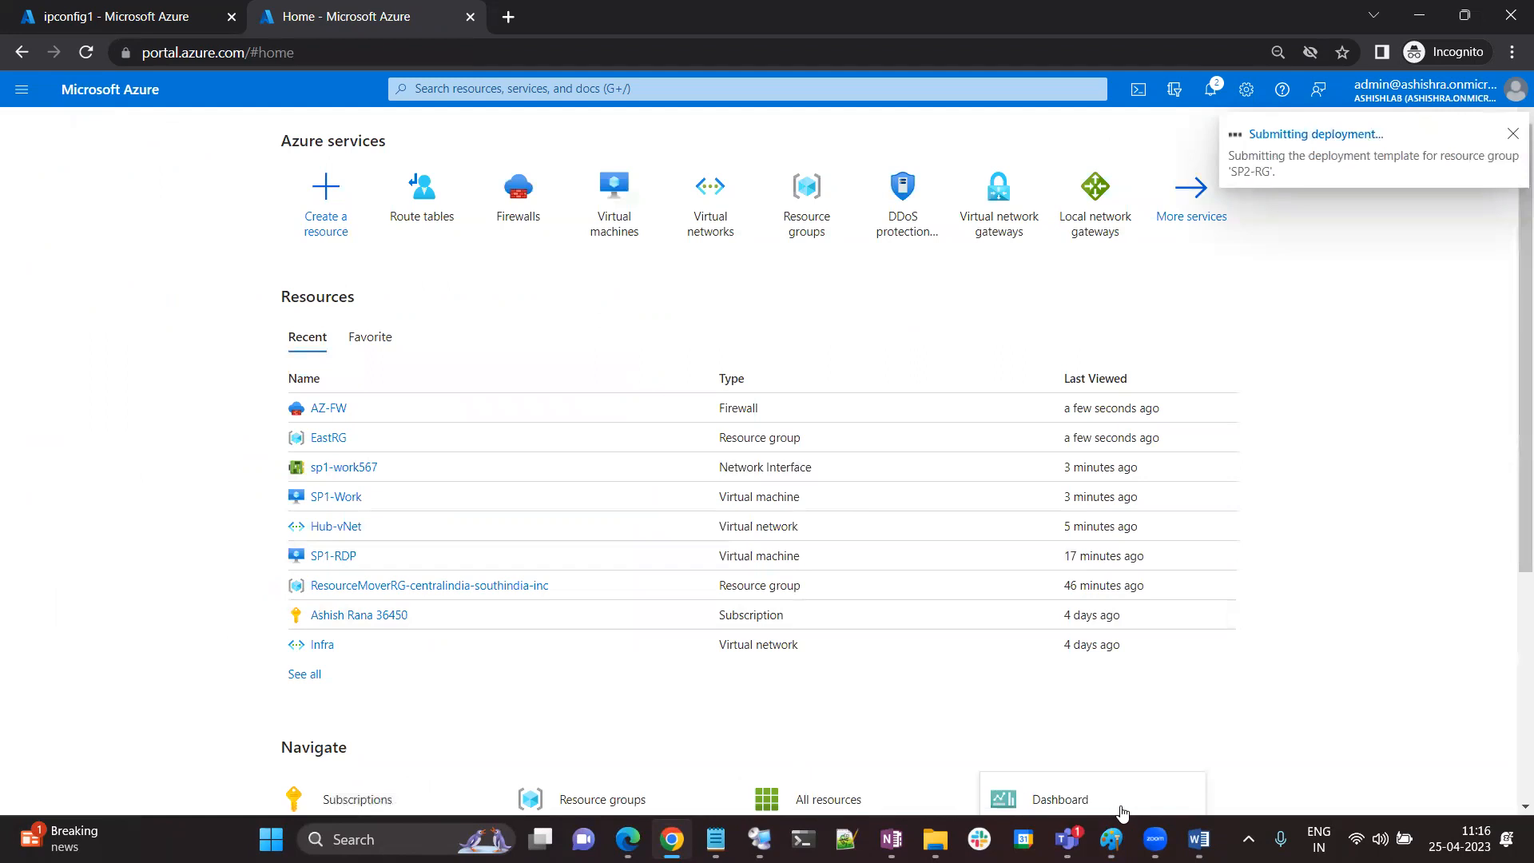
click(1113, 839)
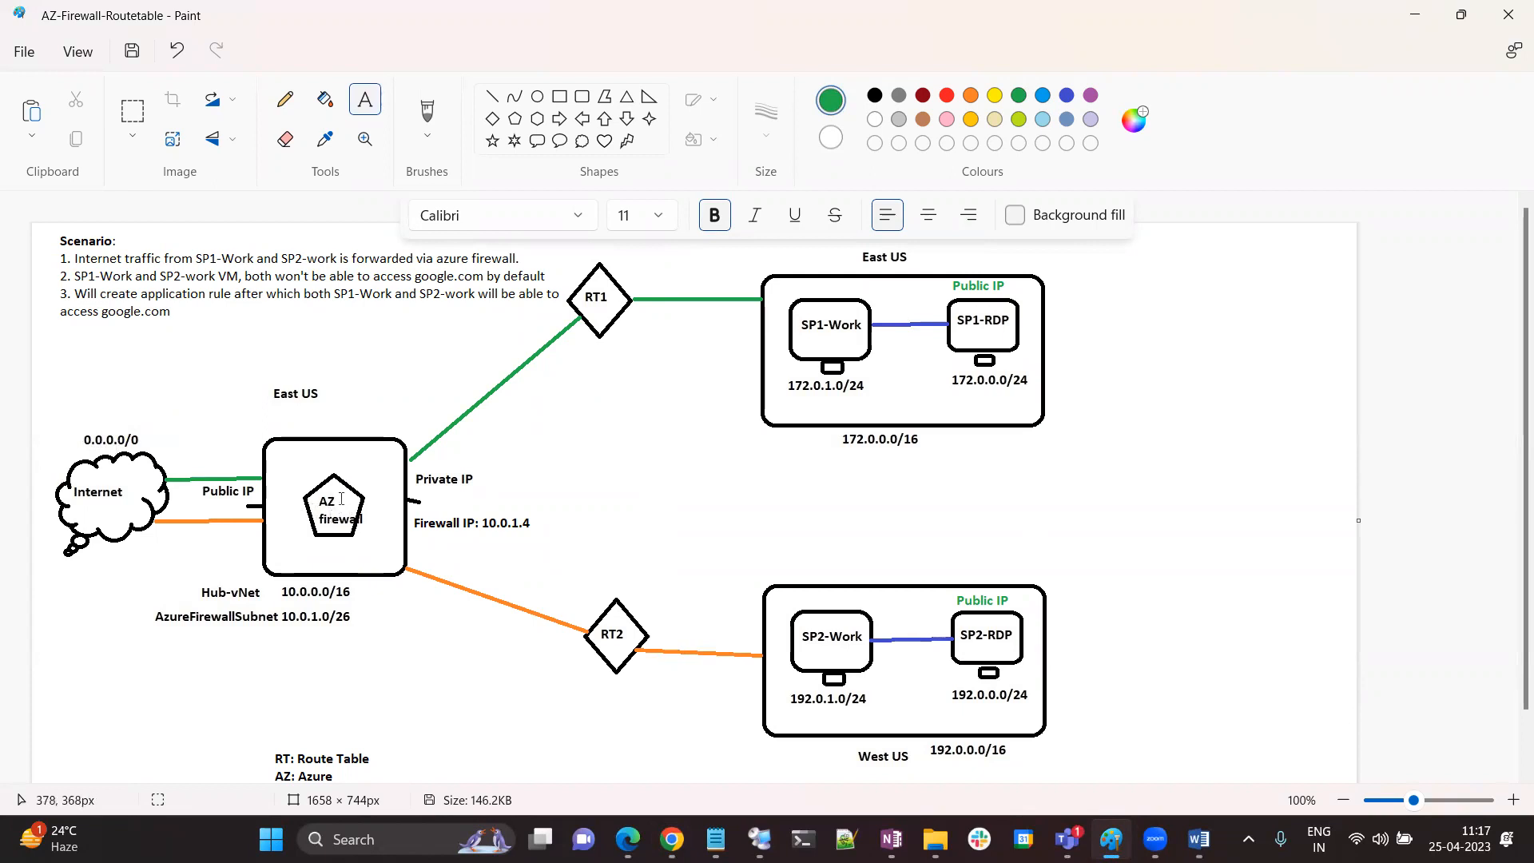
Leave the Paint diagram and return to the Azure portal
click(1415, 15)
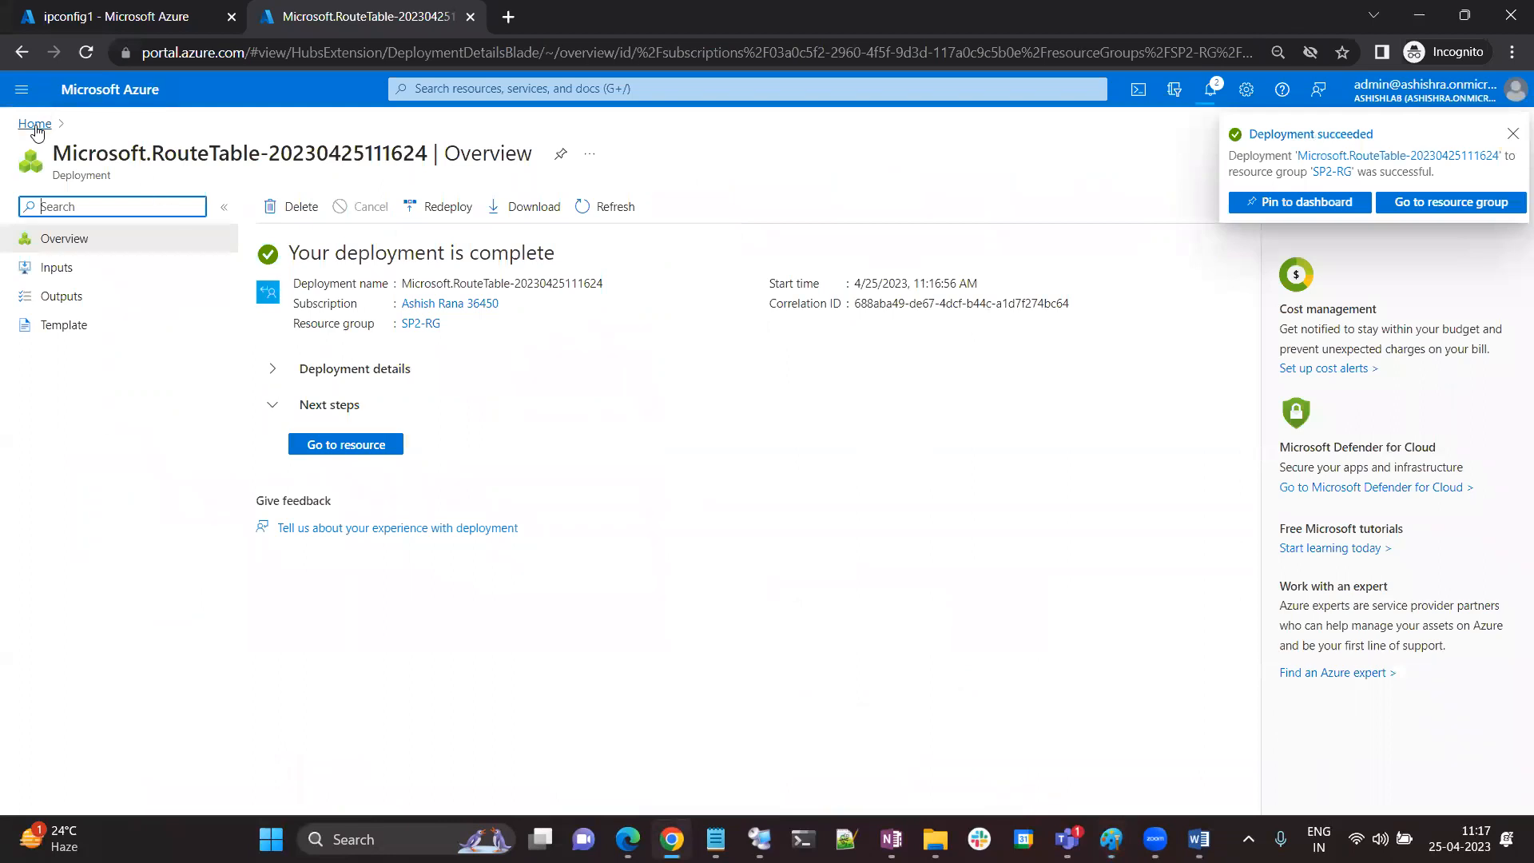
Inspect AZ-FW's properties and overview, then check the deployment notifications
click(32, 120)
click(518, 198)
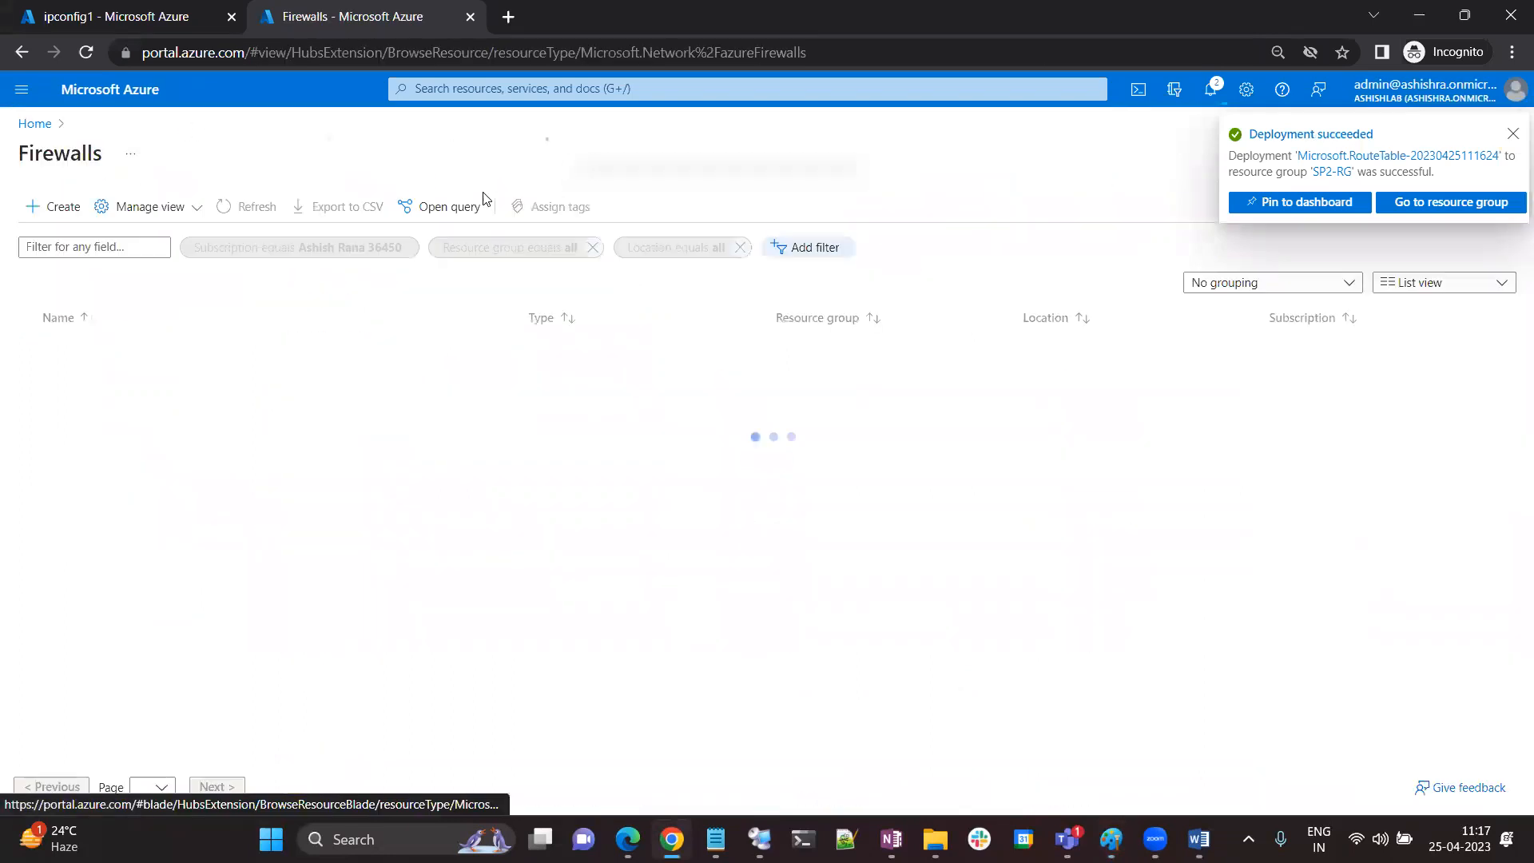
click(83, 350)
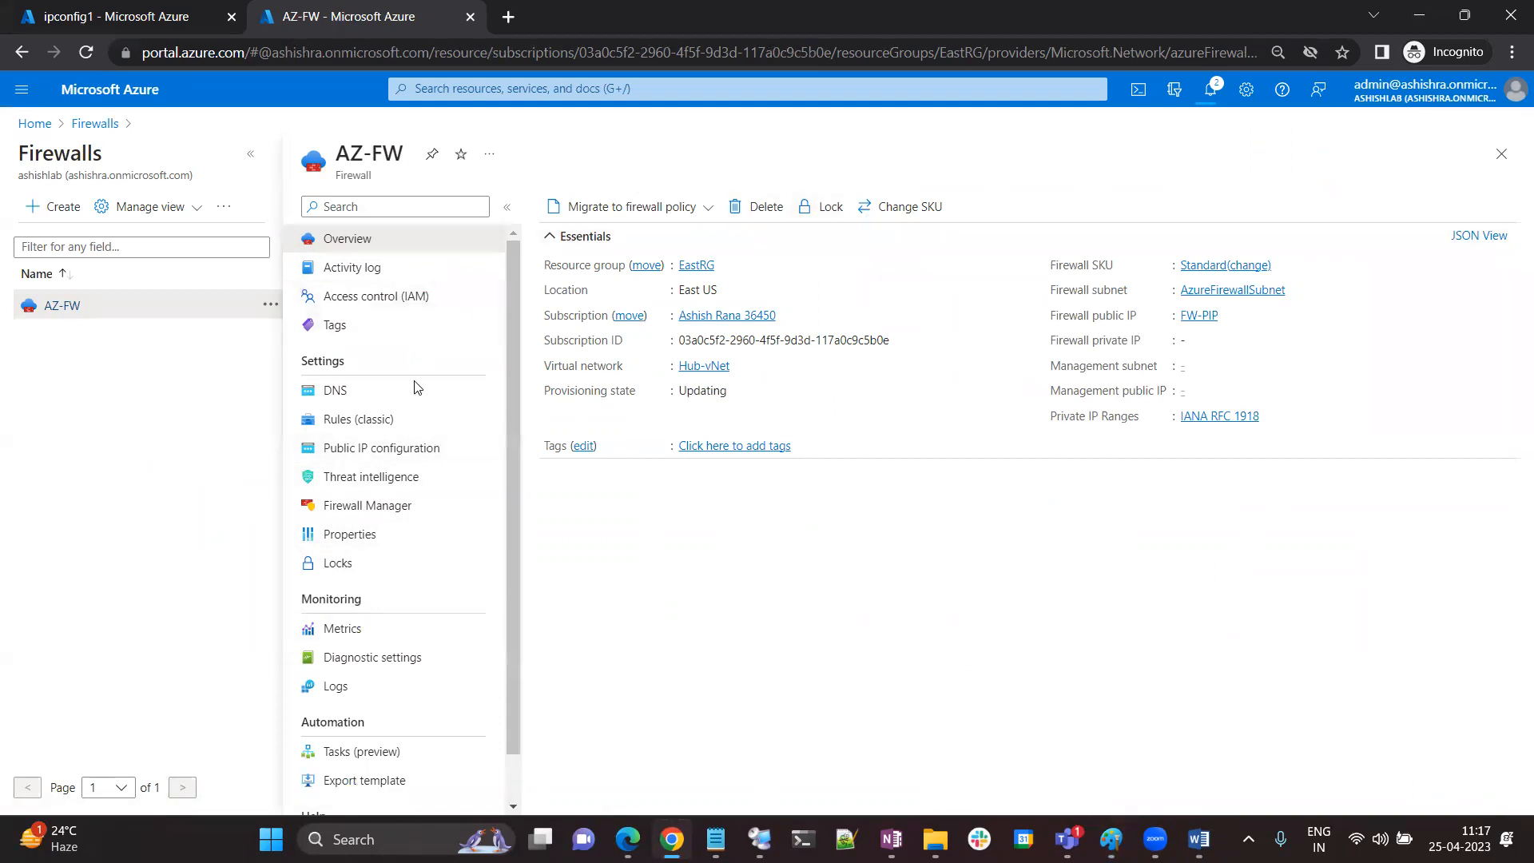
click(376, 534)
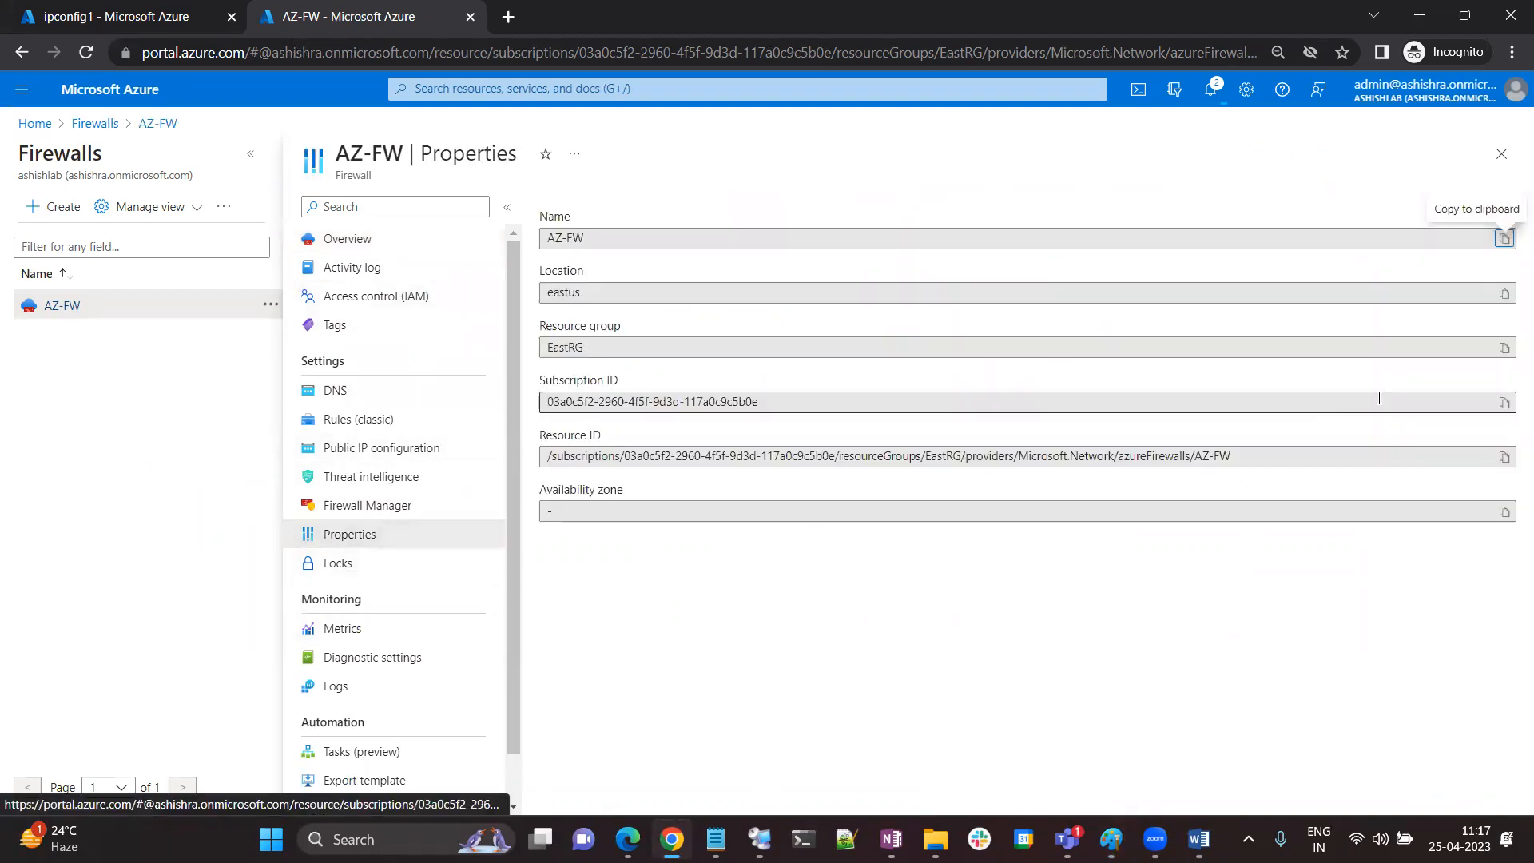
click(346, 238)
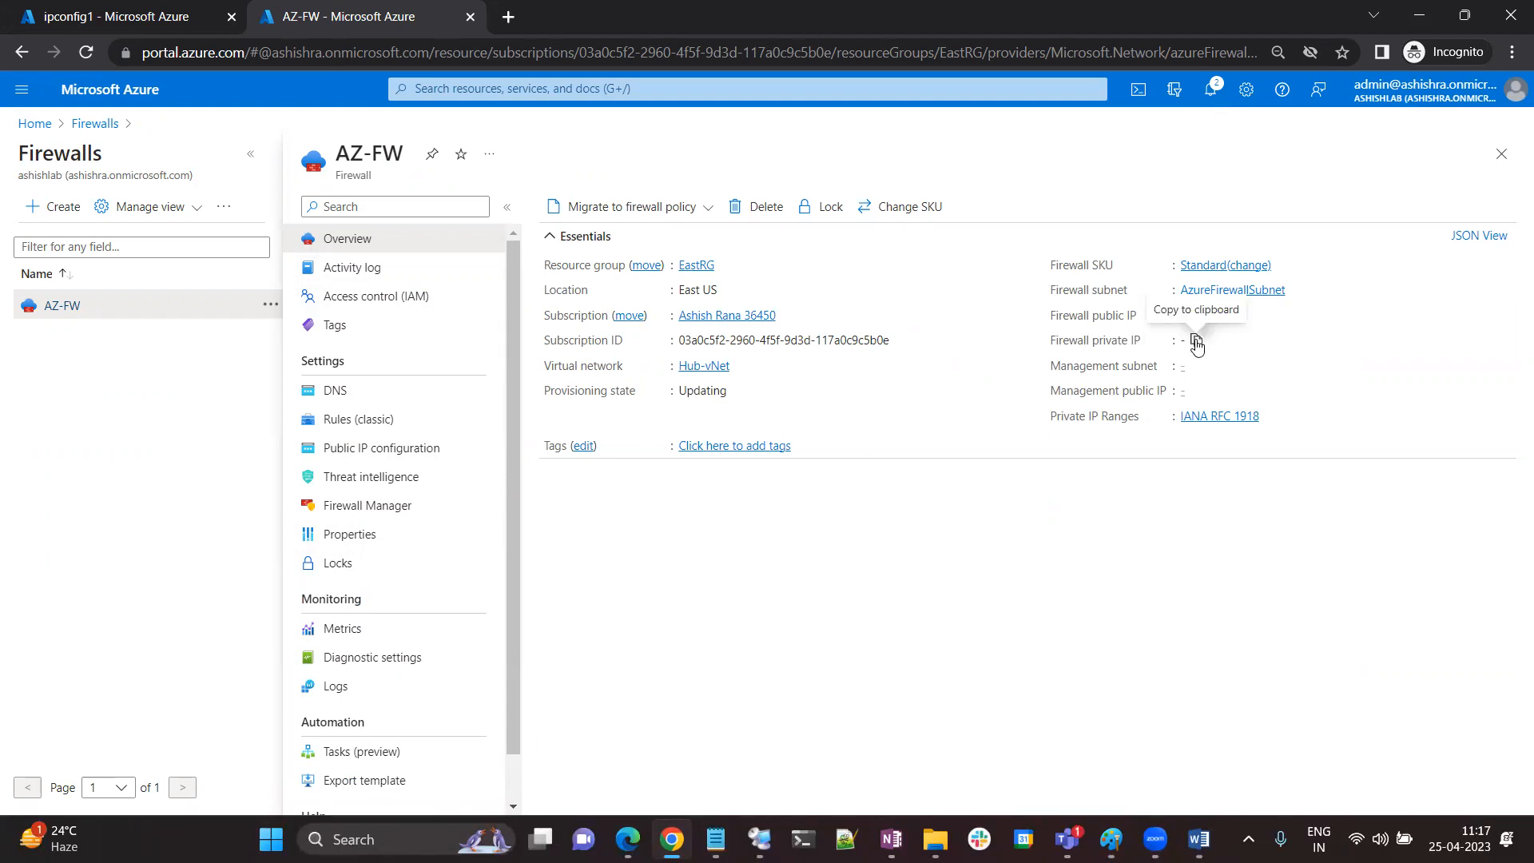
click(1215, 89)
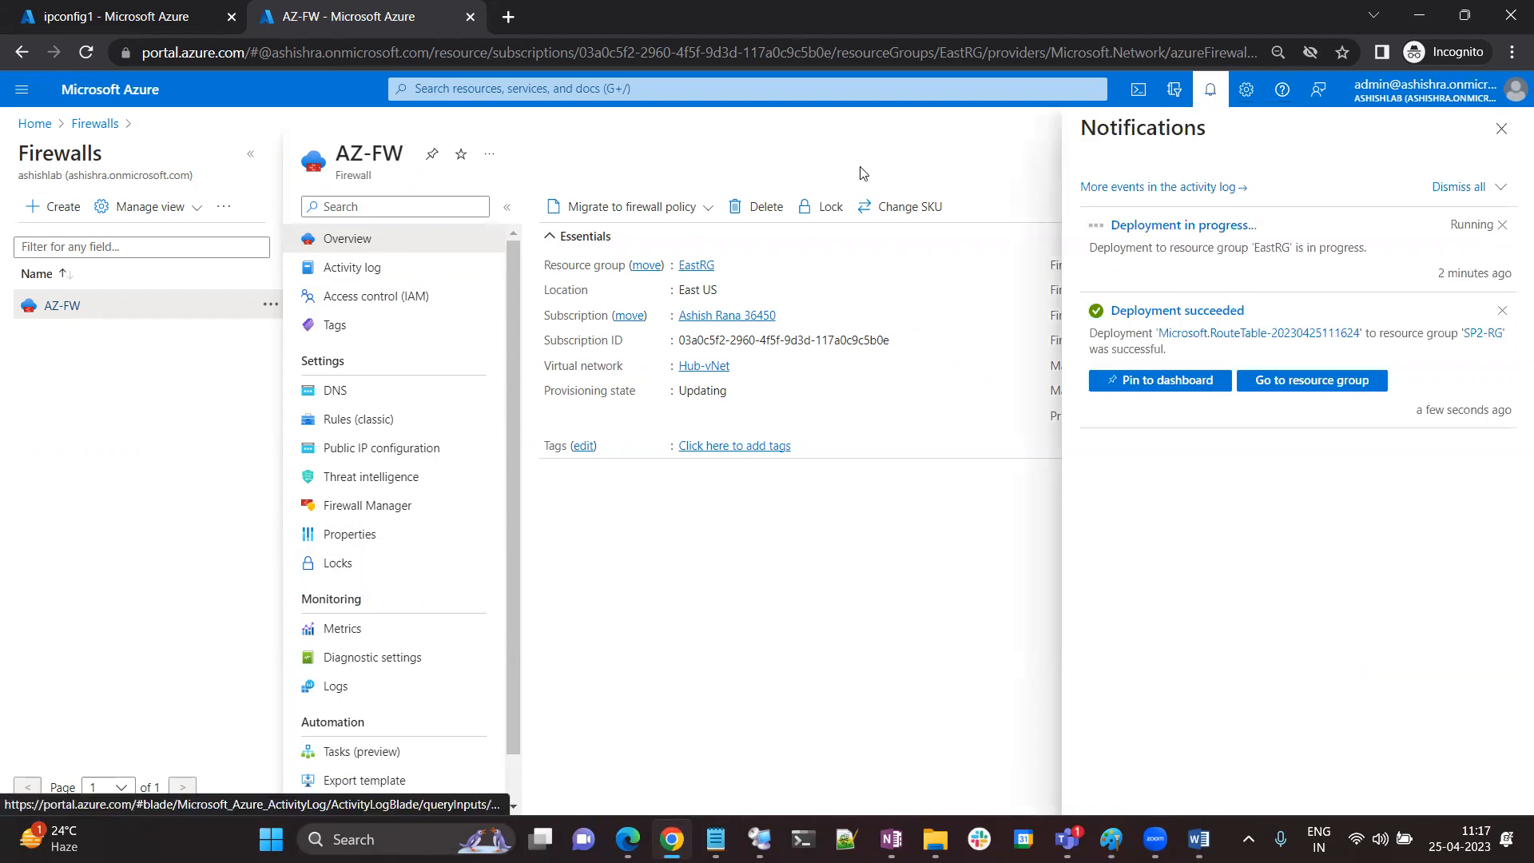
click(32, 124)
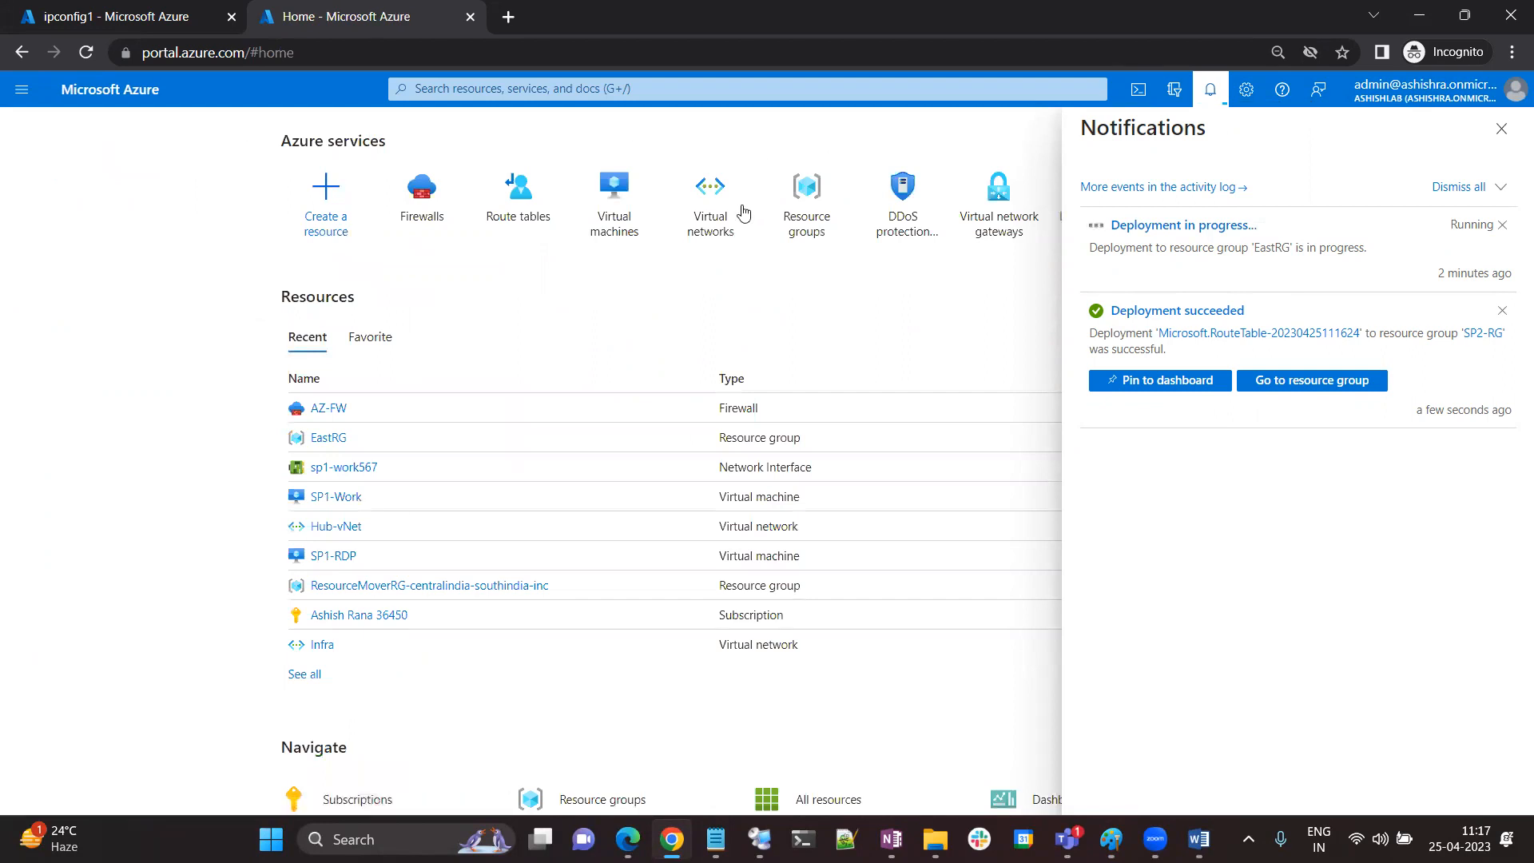
Associate route table RT1 with subnet SP1-wk in SP1-vNet
click(1502, 129)
click(548, 204)
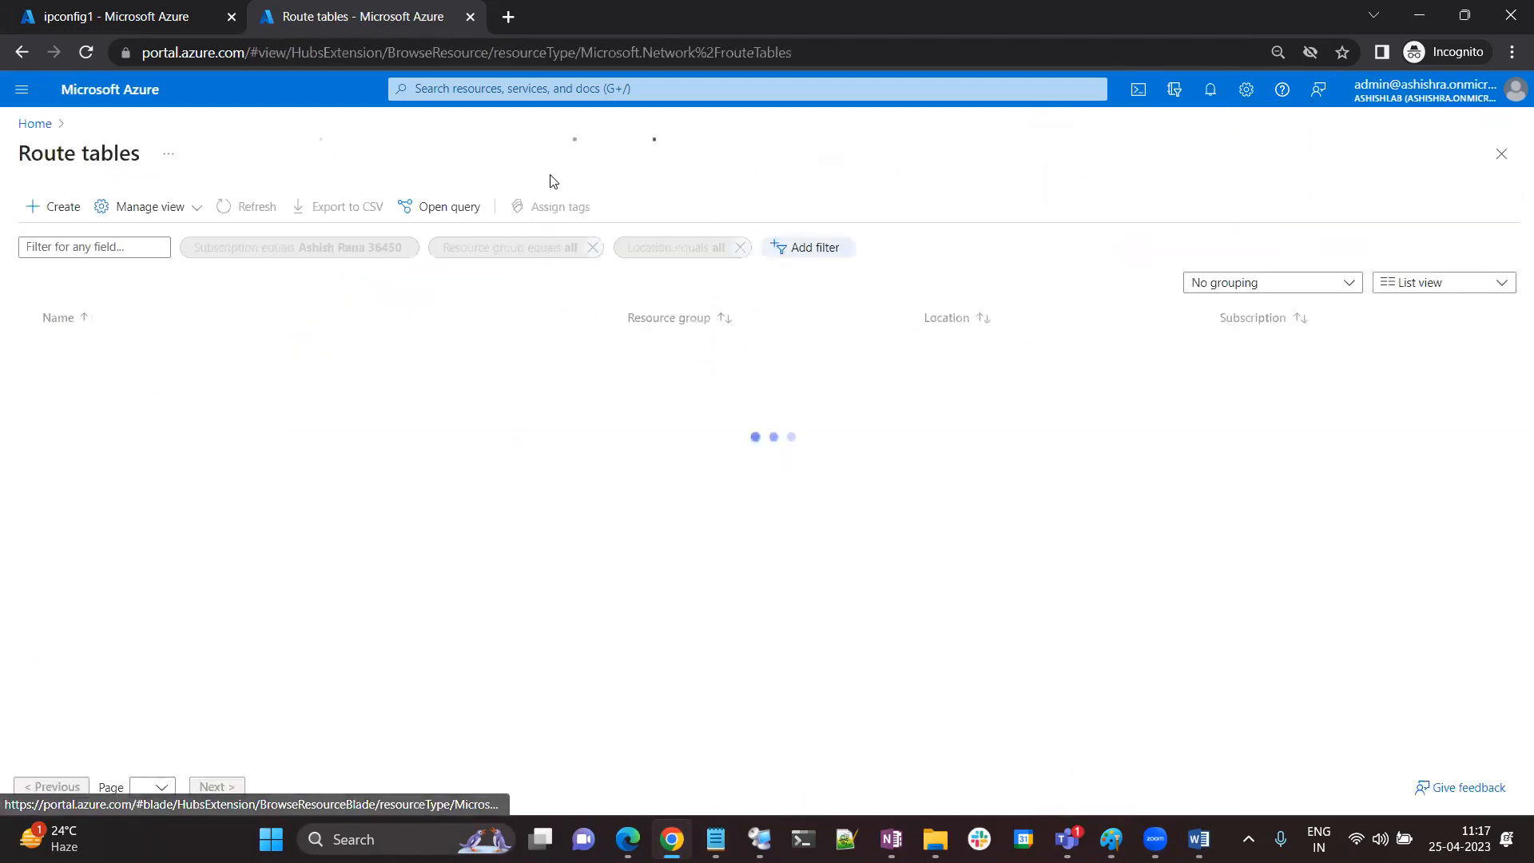
click(73, 351)
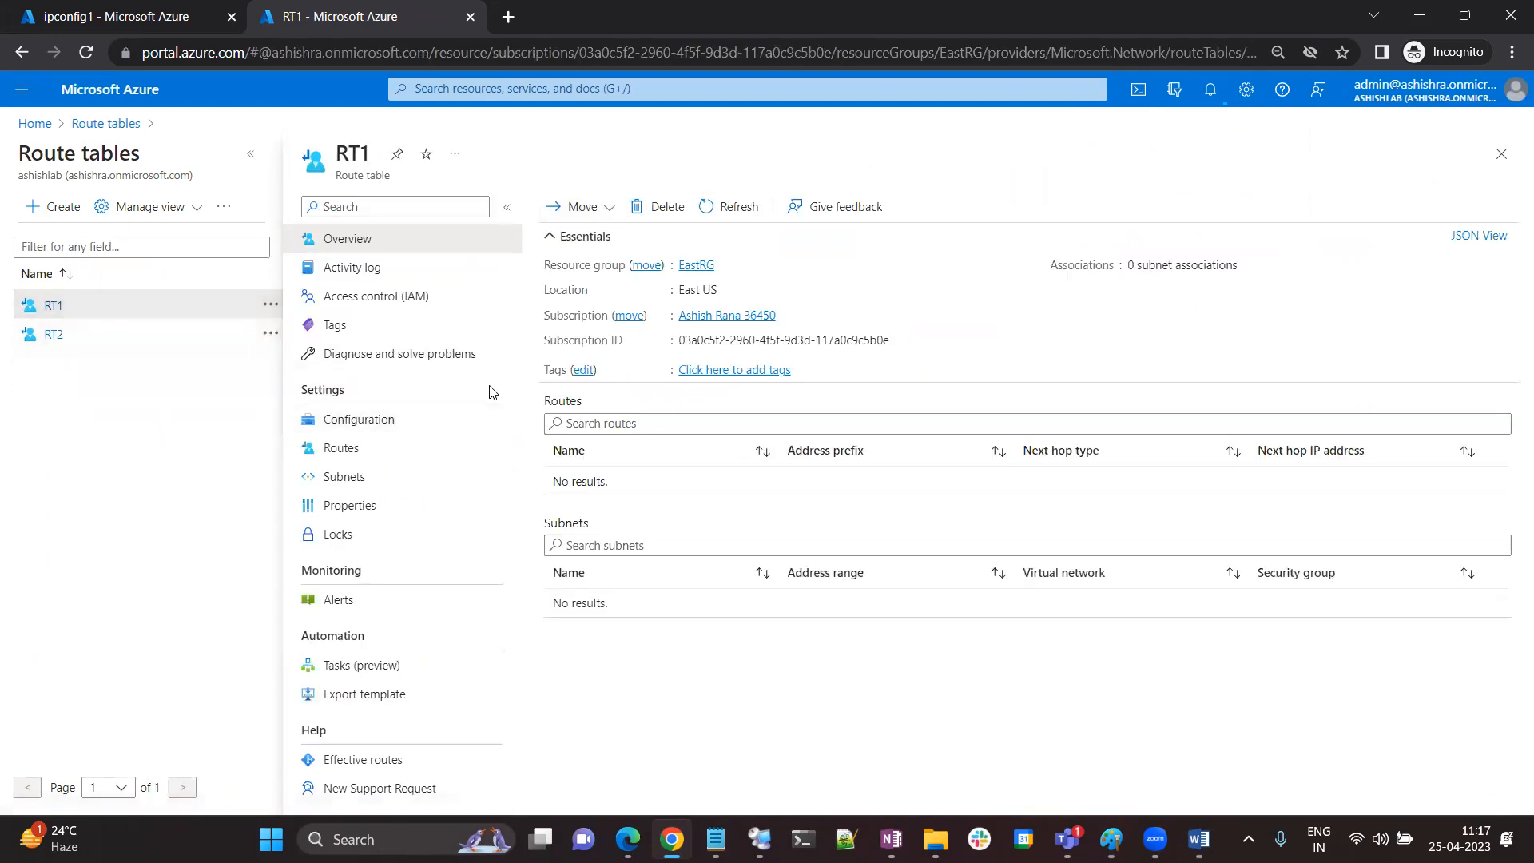
click(356, 479)
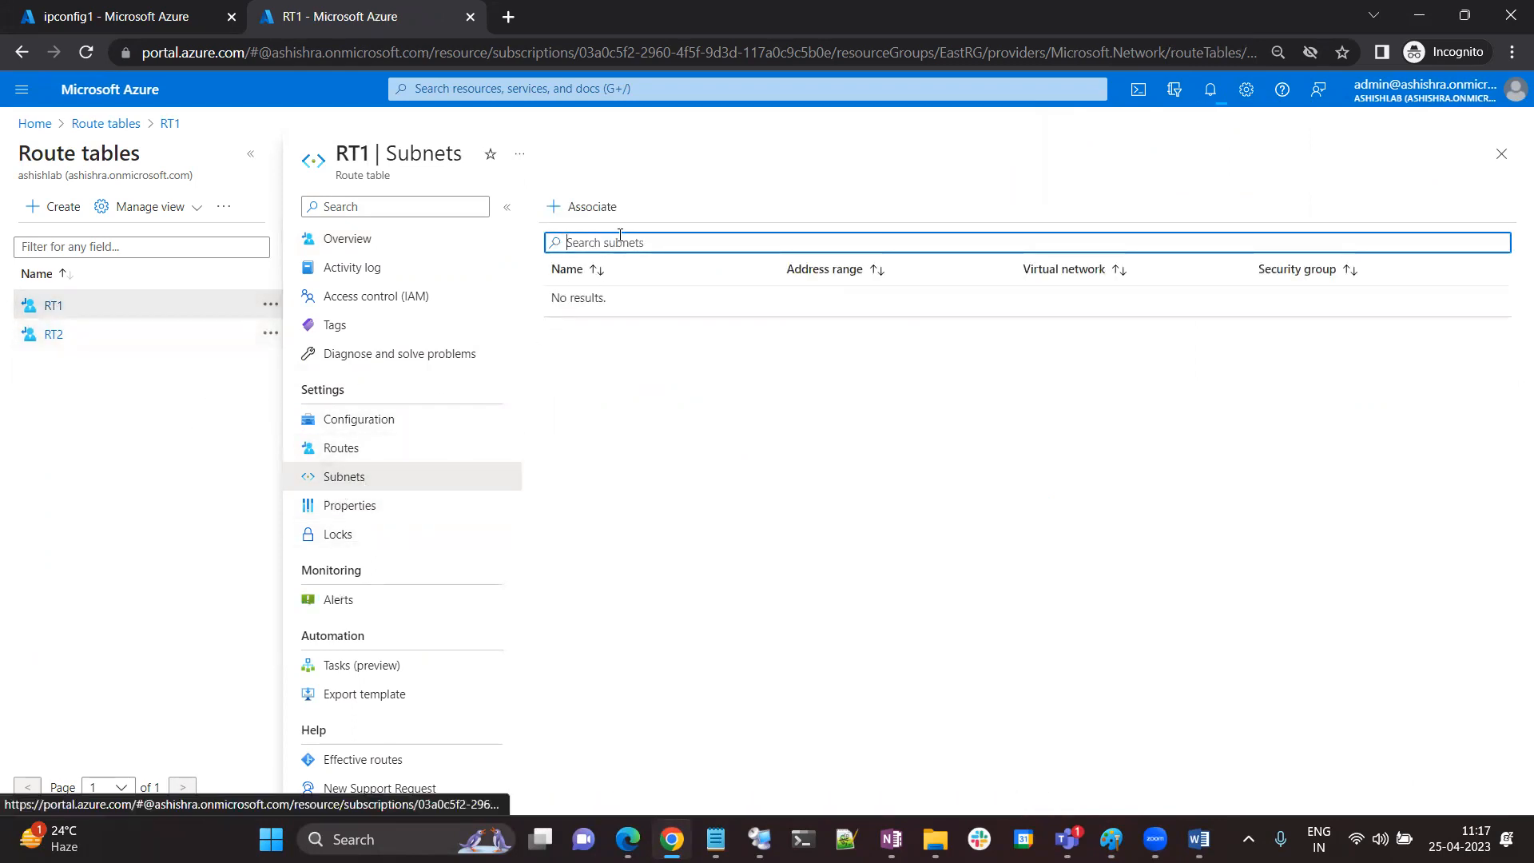
click(588, 207)
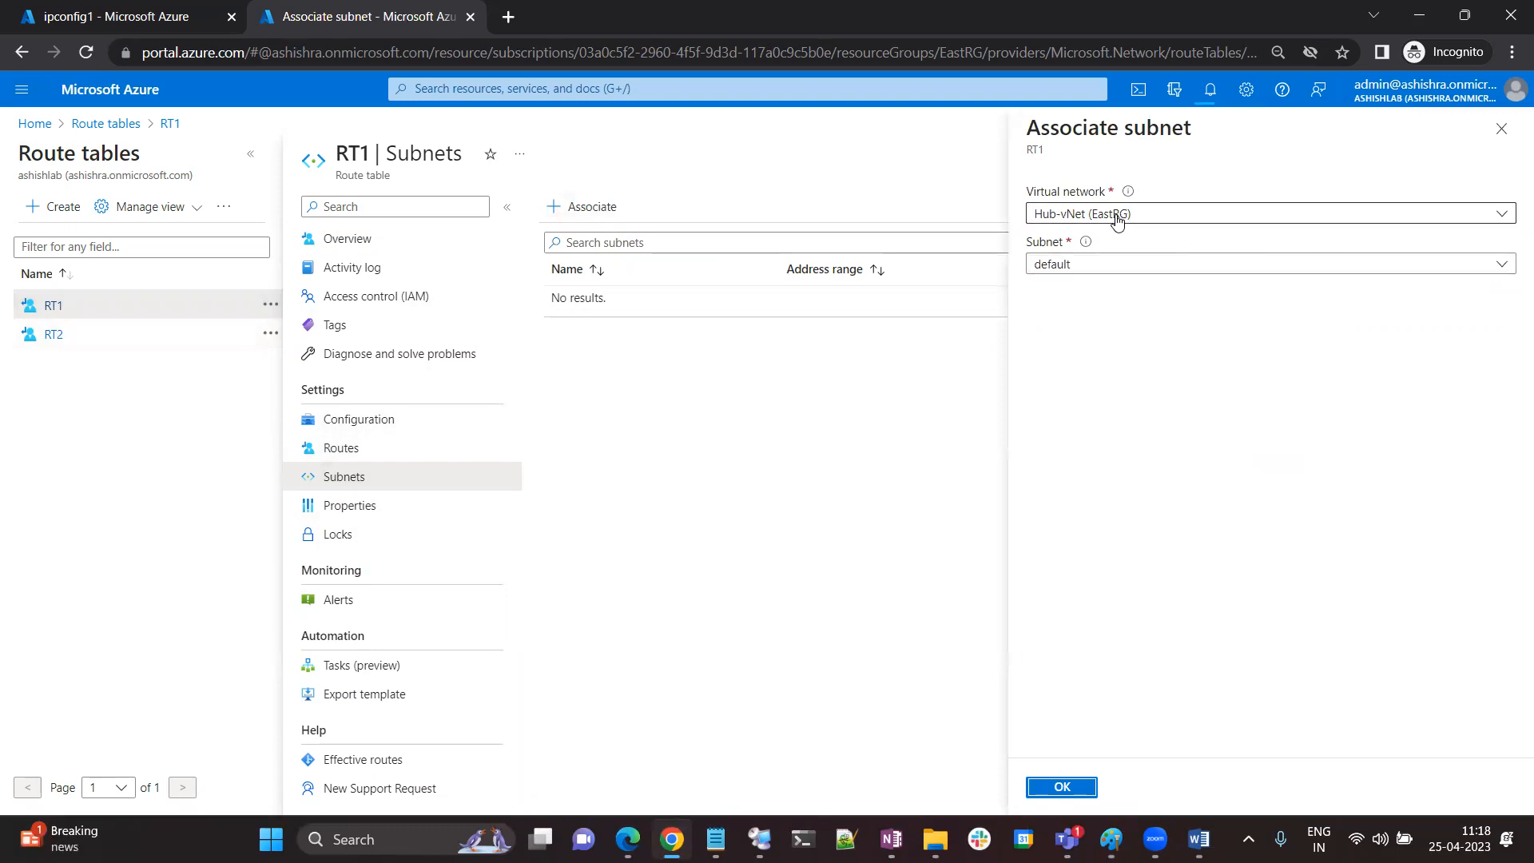
click(1118, 222)
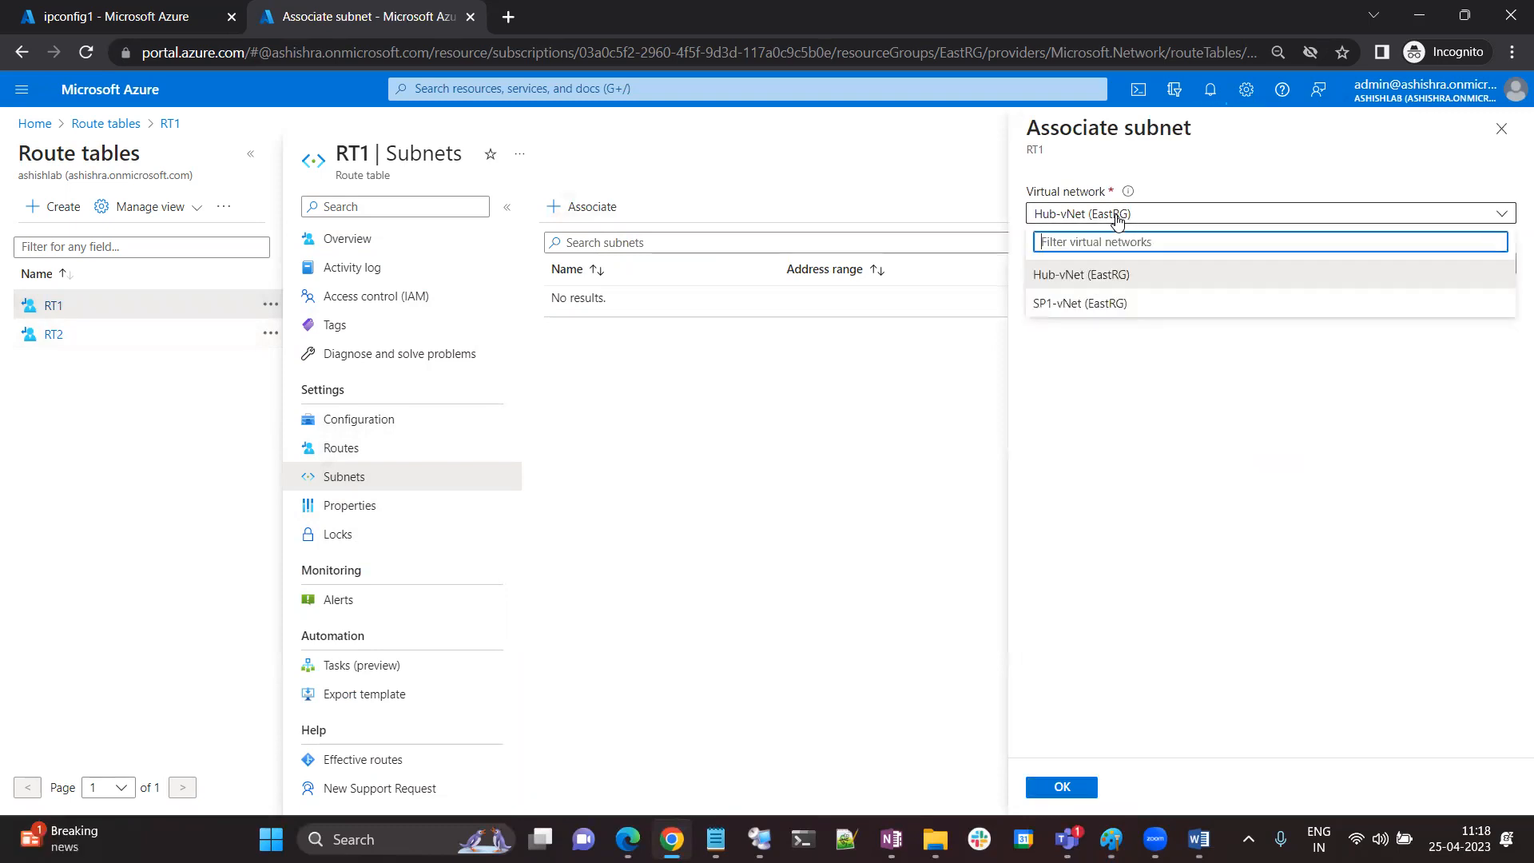
click(1109, 305)
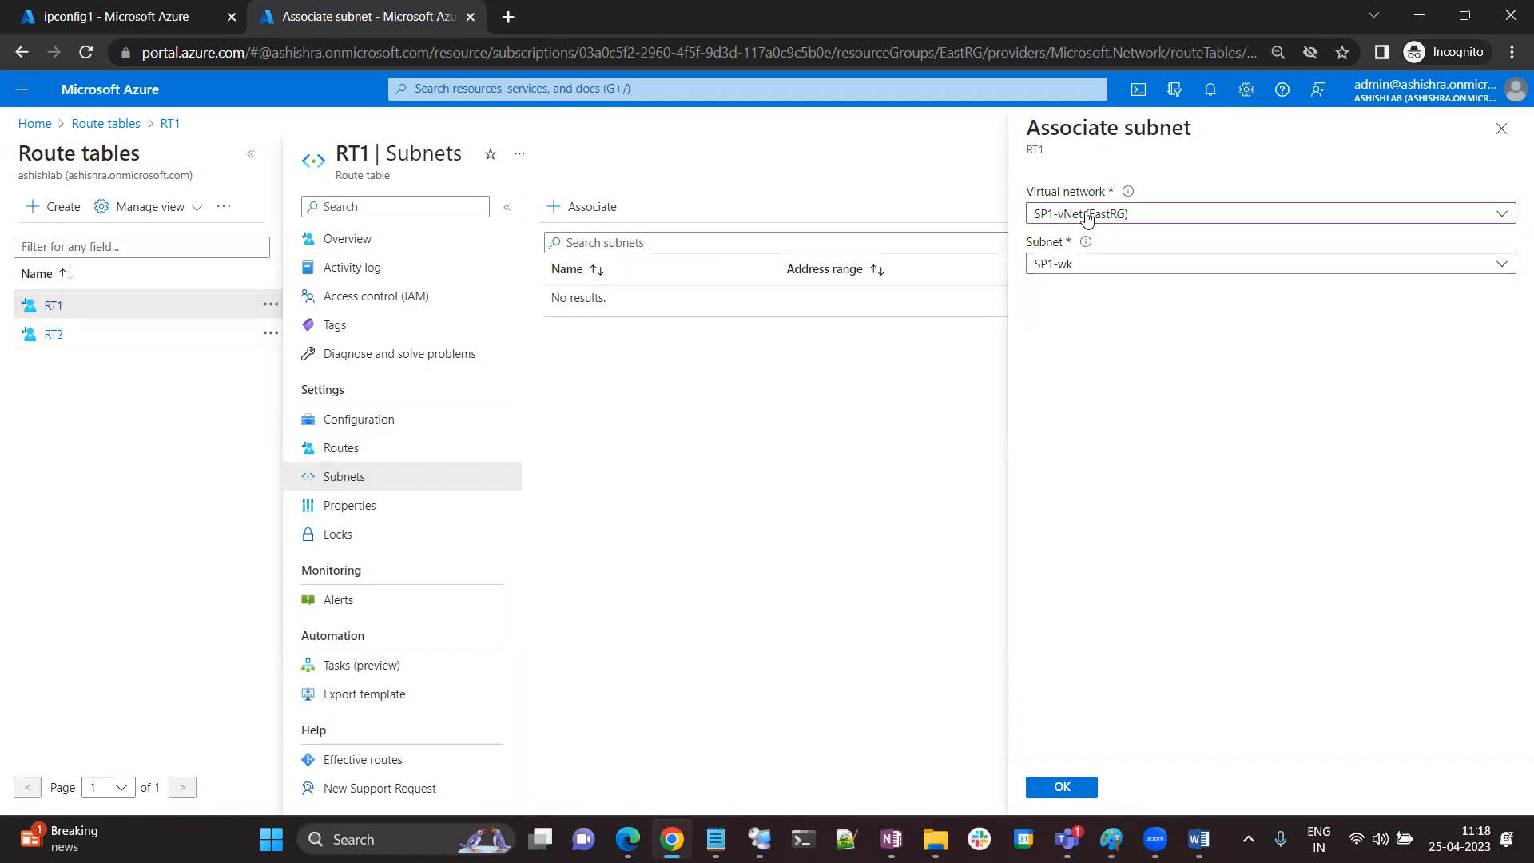
click(1095, 270)
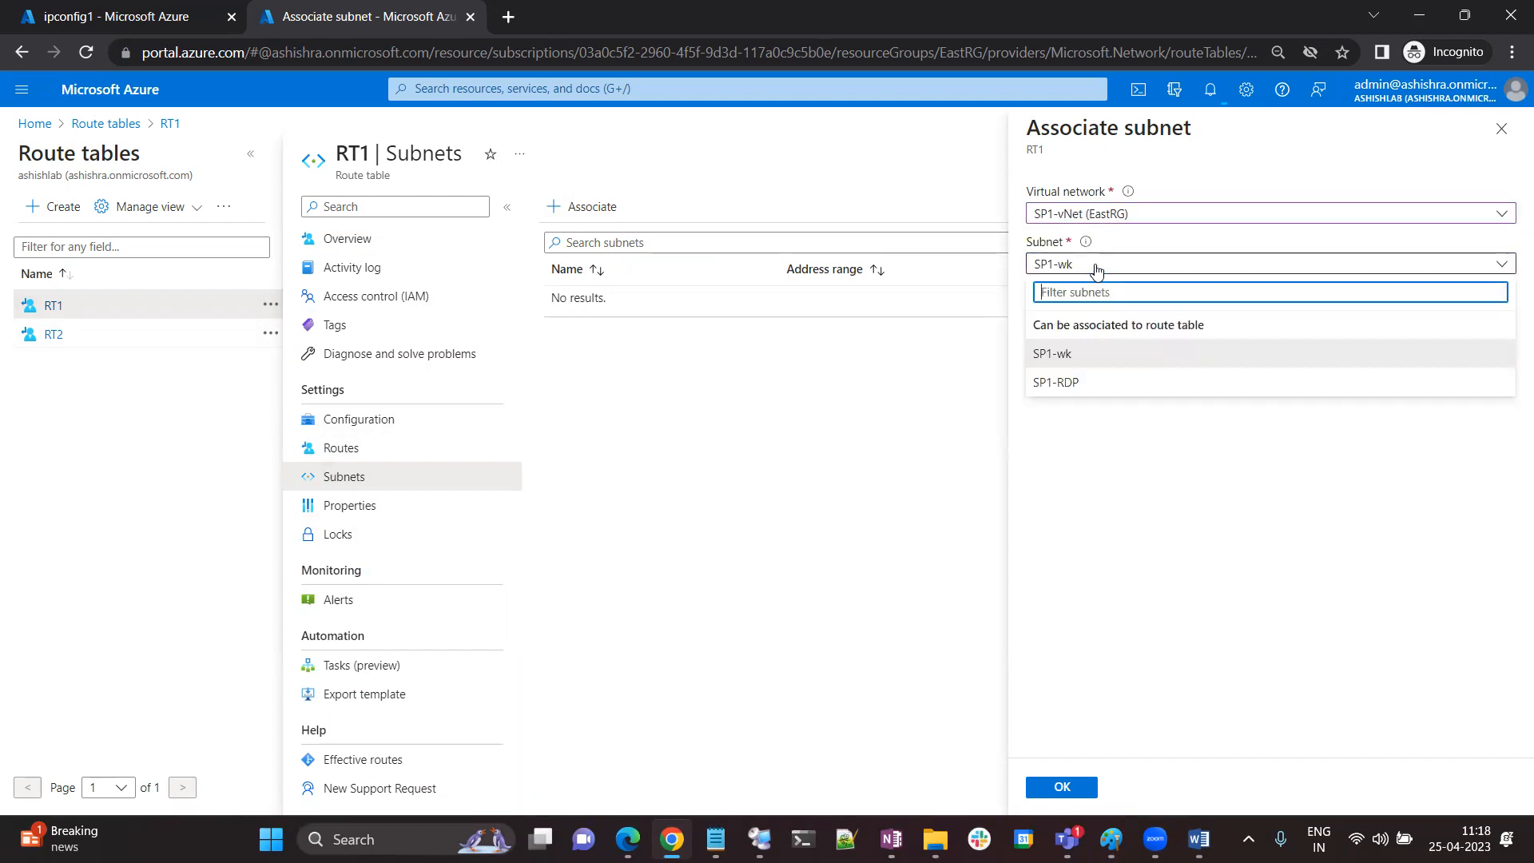
click(1074, 356)
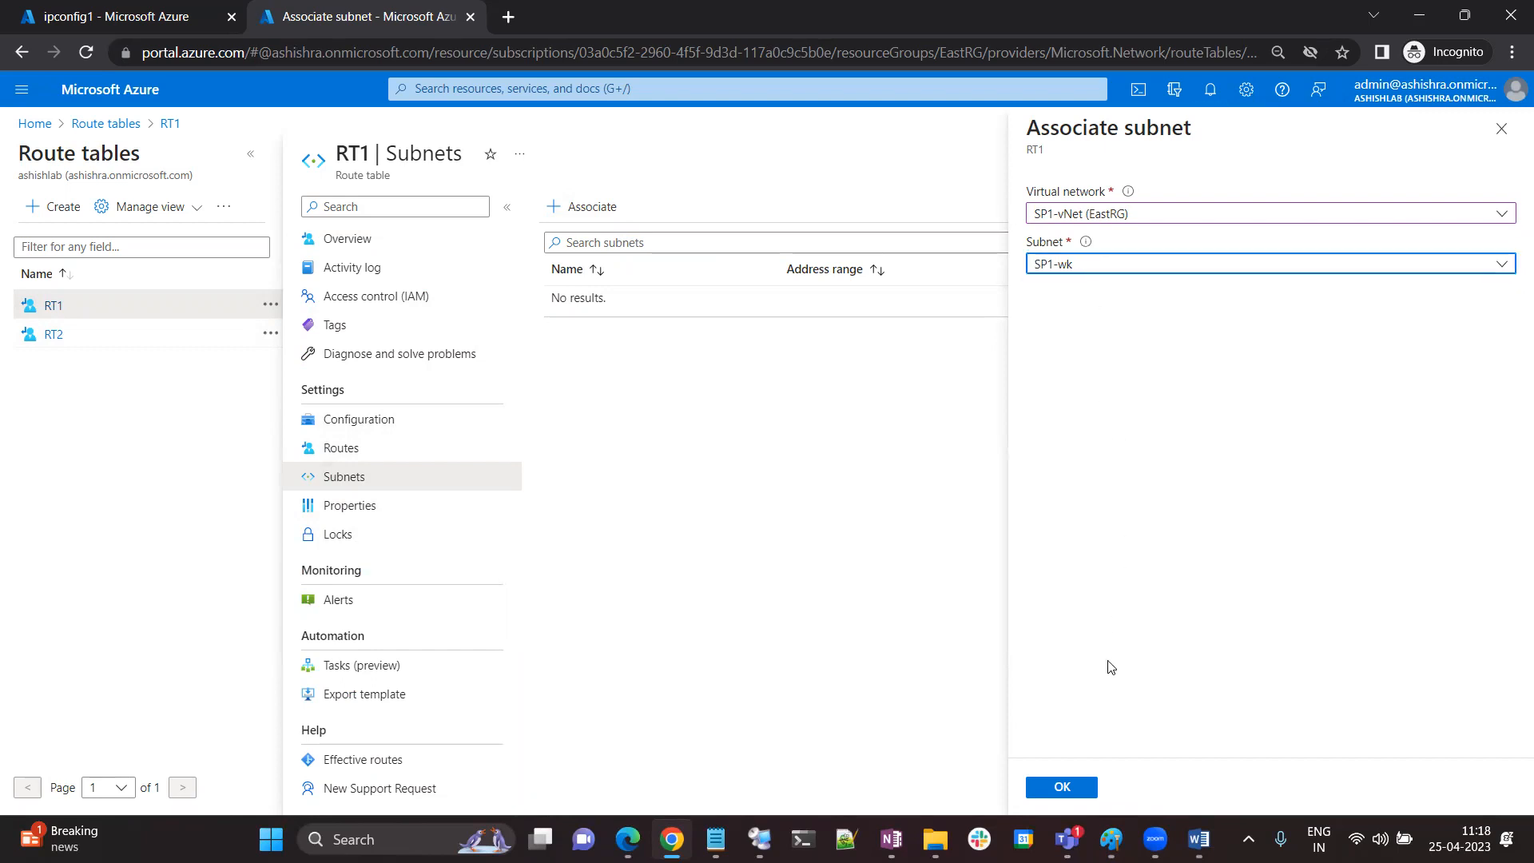
click(1081, 790)
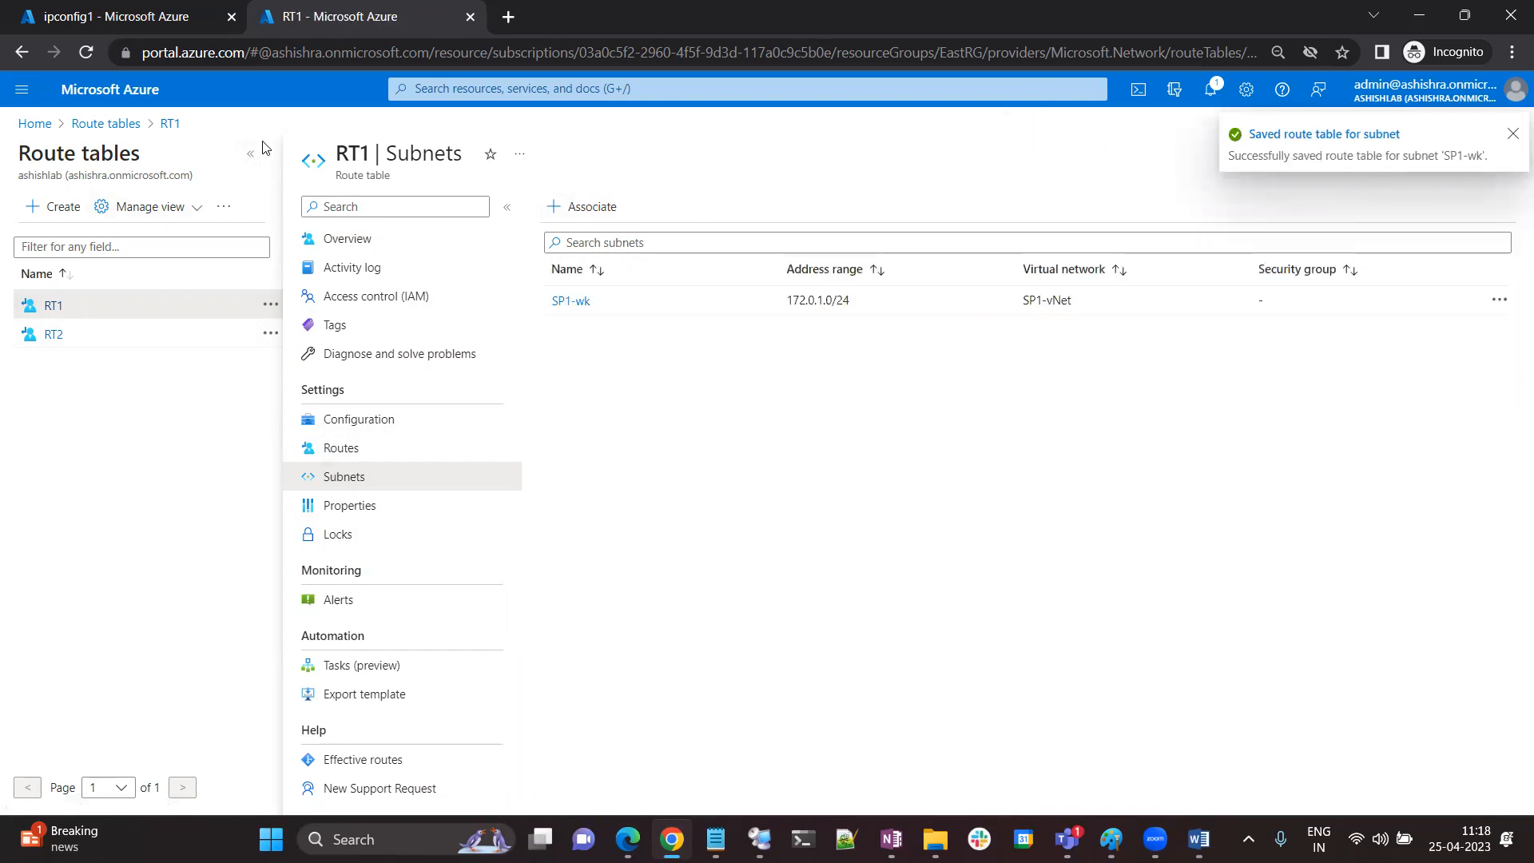
Associate route table RT2 with subnet SP2-Work in SP2-vnet
click(53, 334)
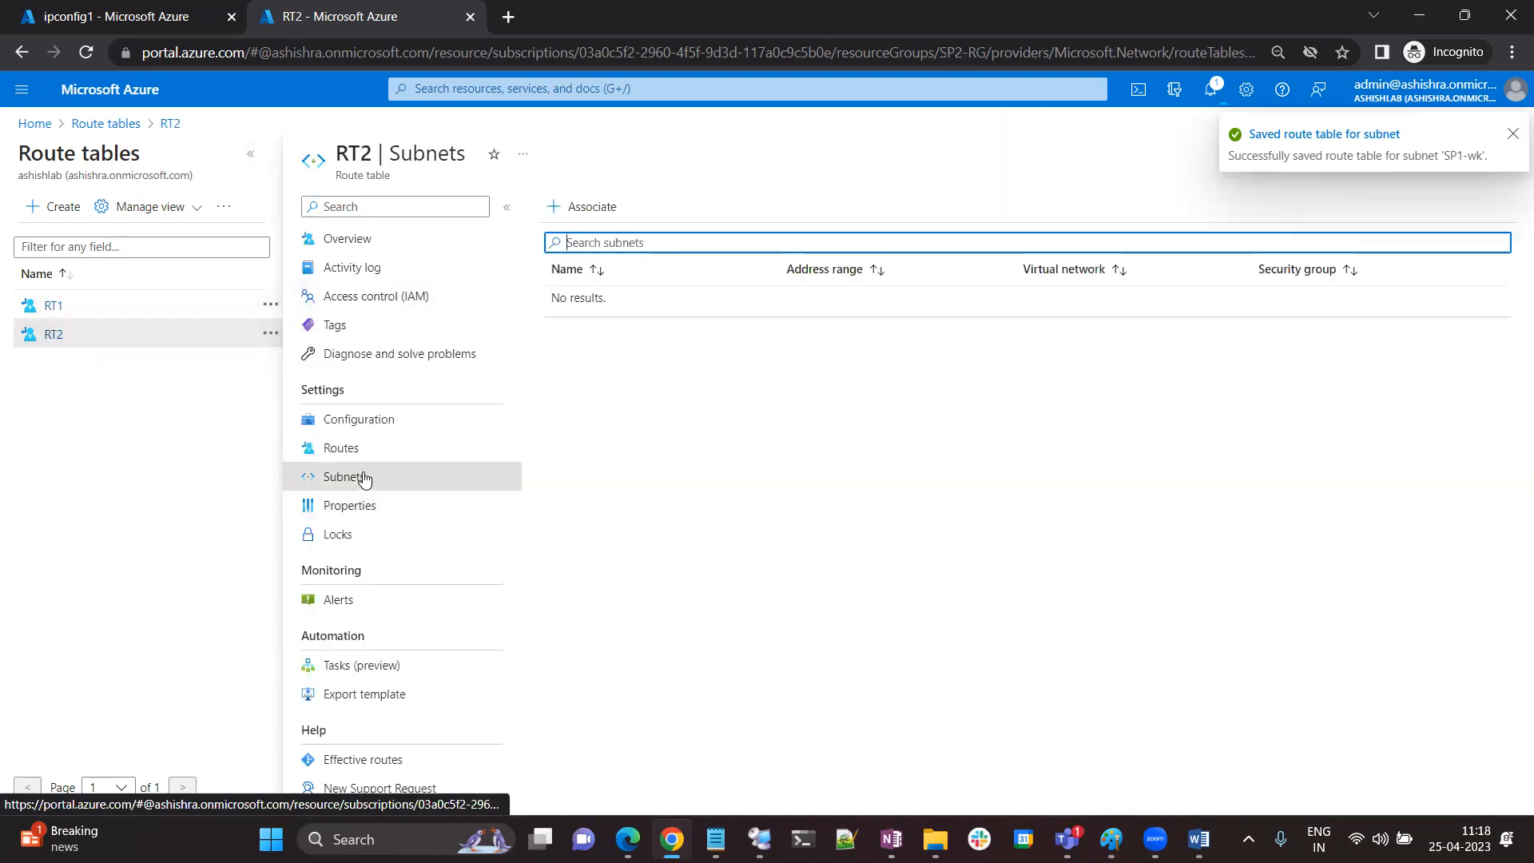
click(579, 216)
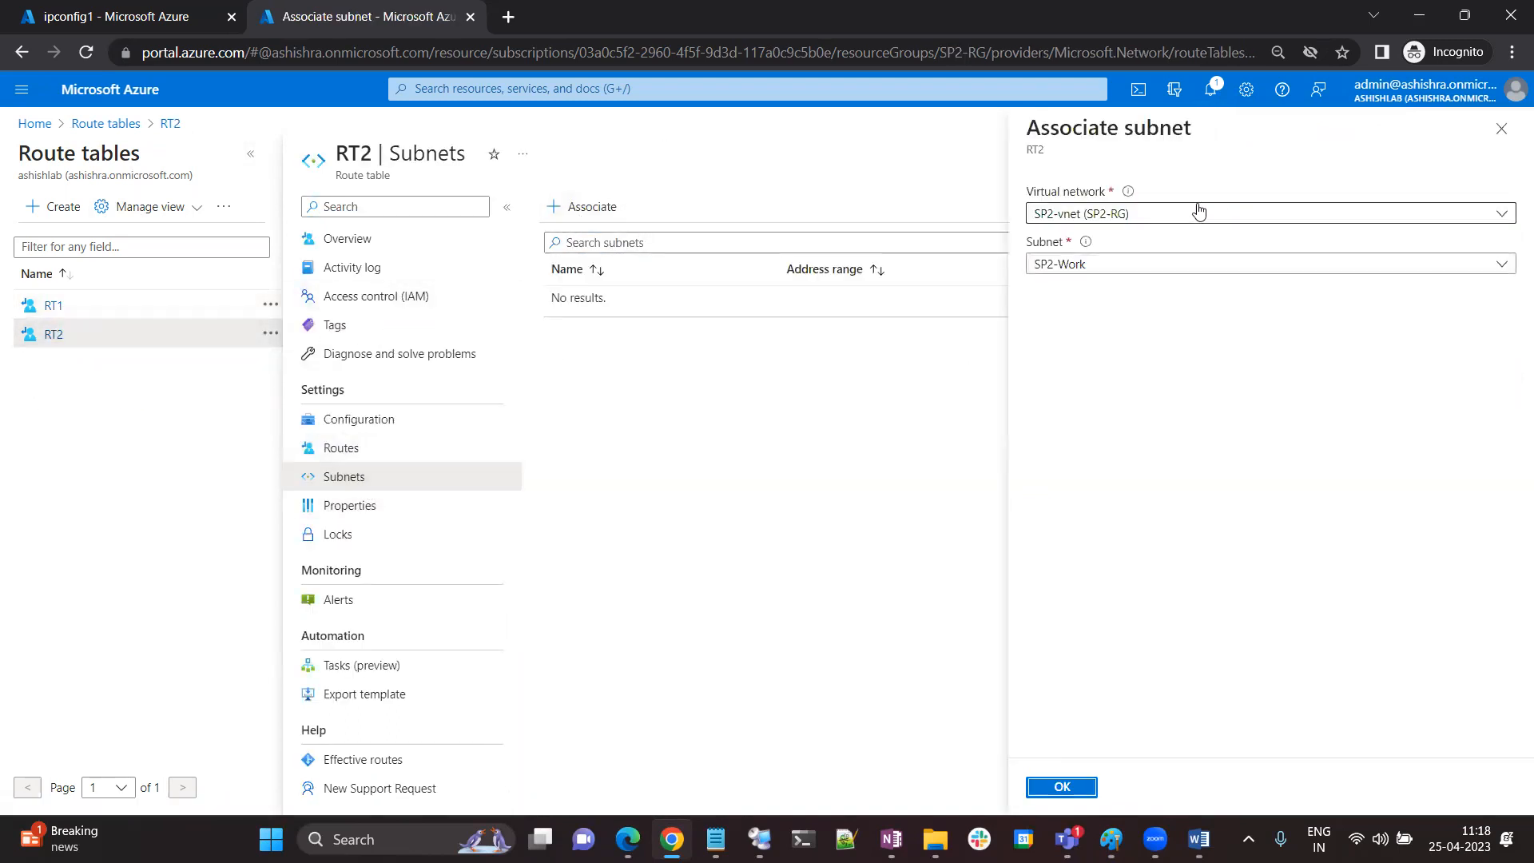
click(1106, 214)
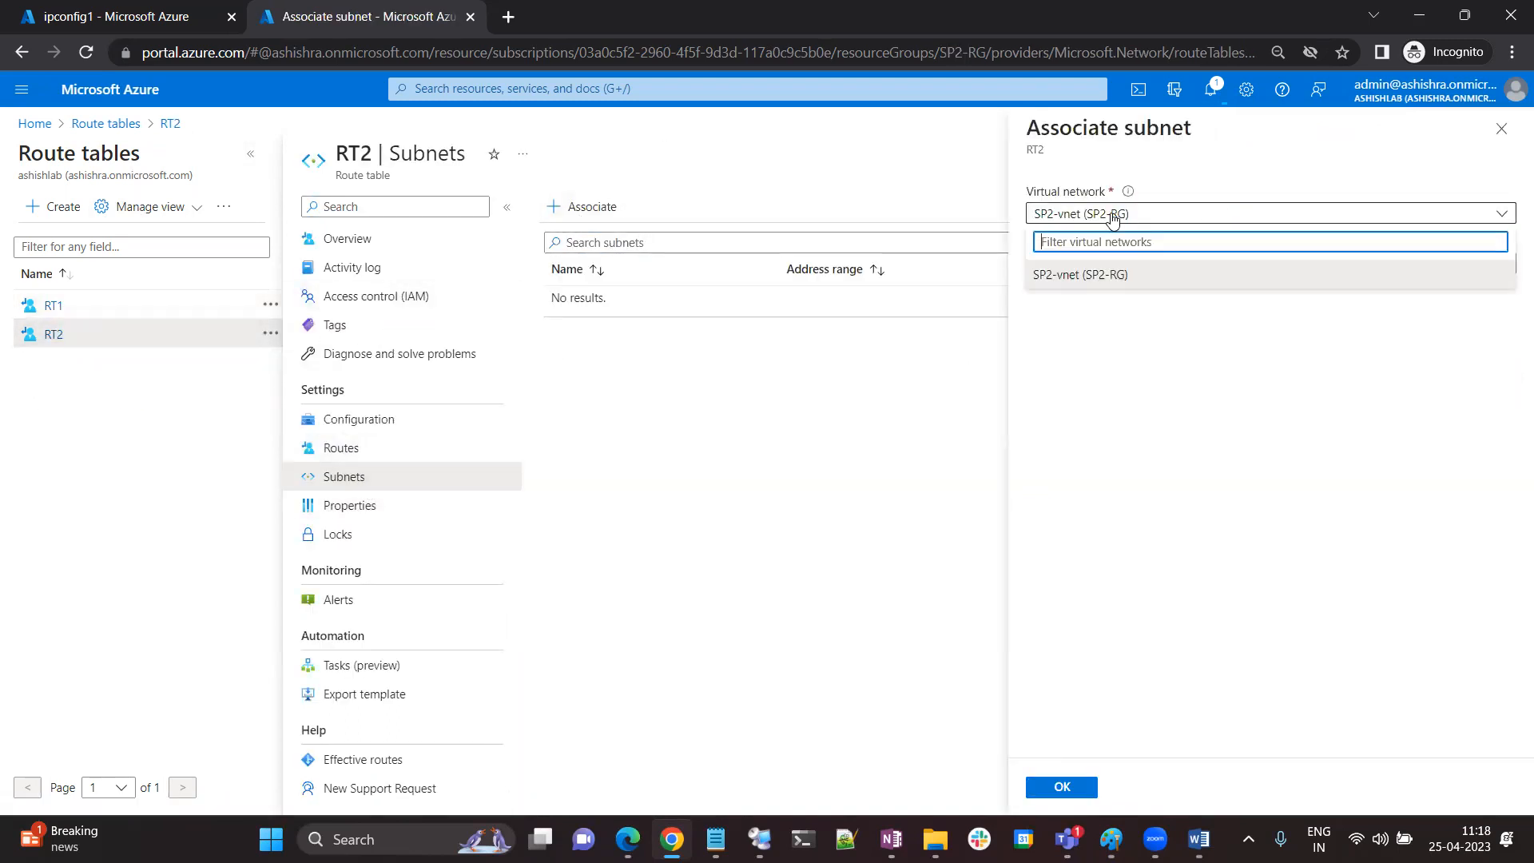
click(1100, 274)
click(1097, 264)
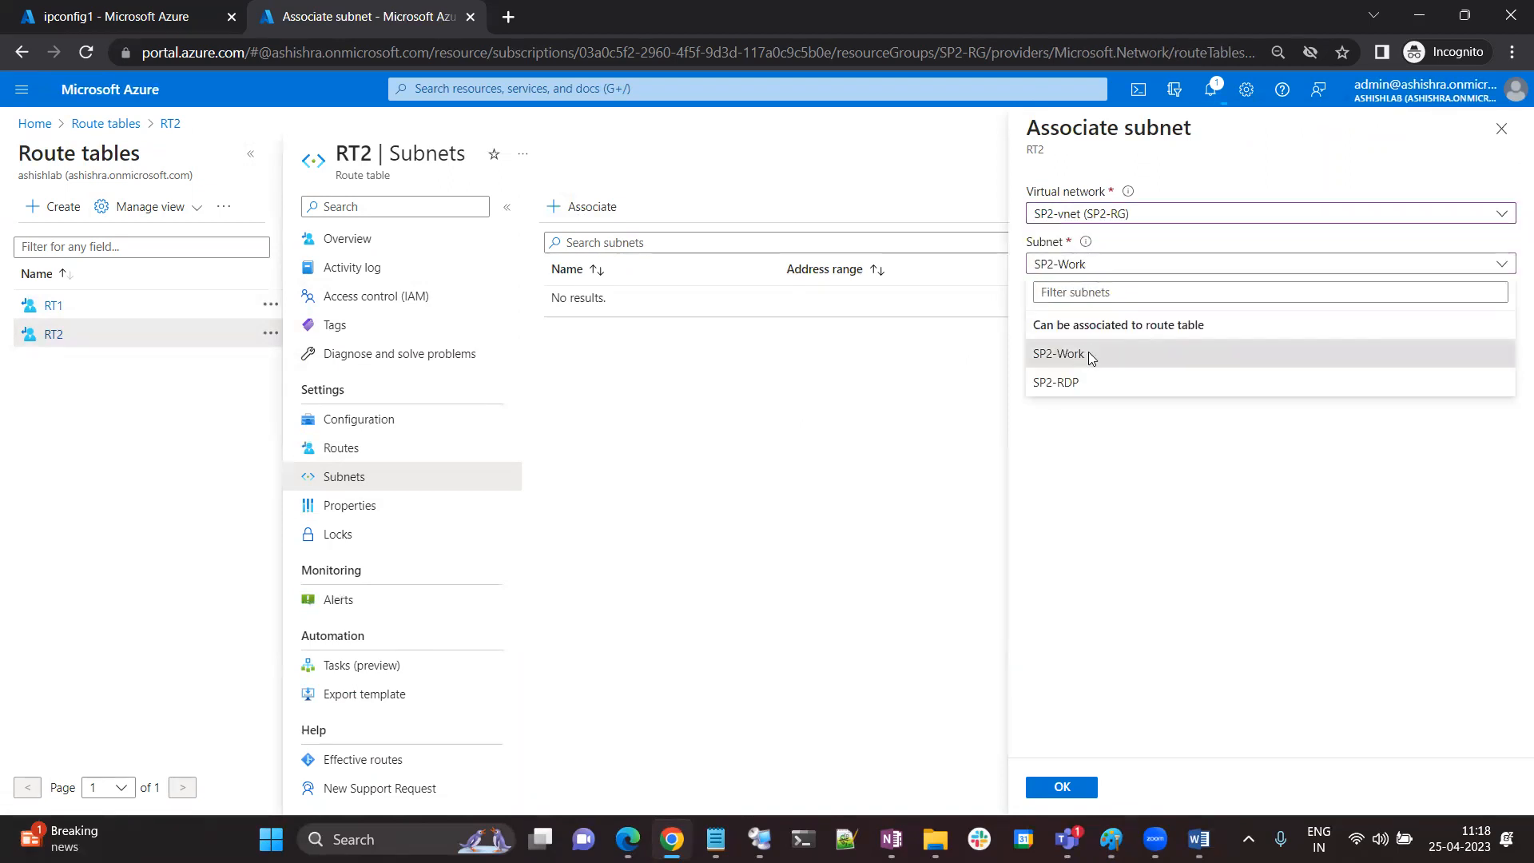
click(1091, 353)
click(1068, 787)
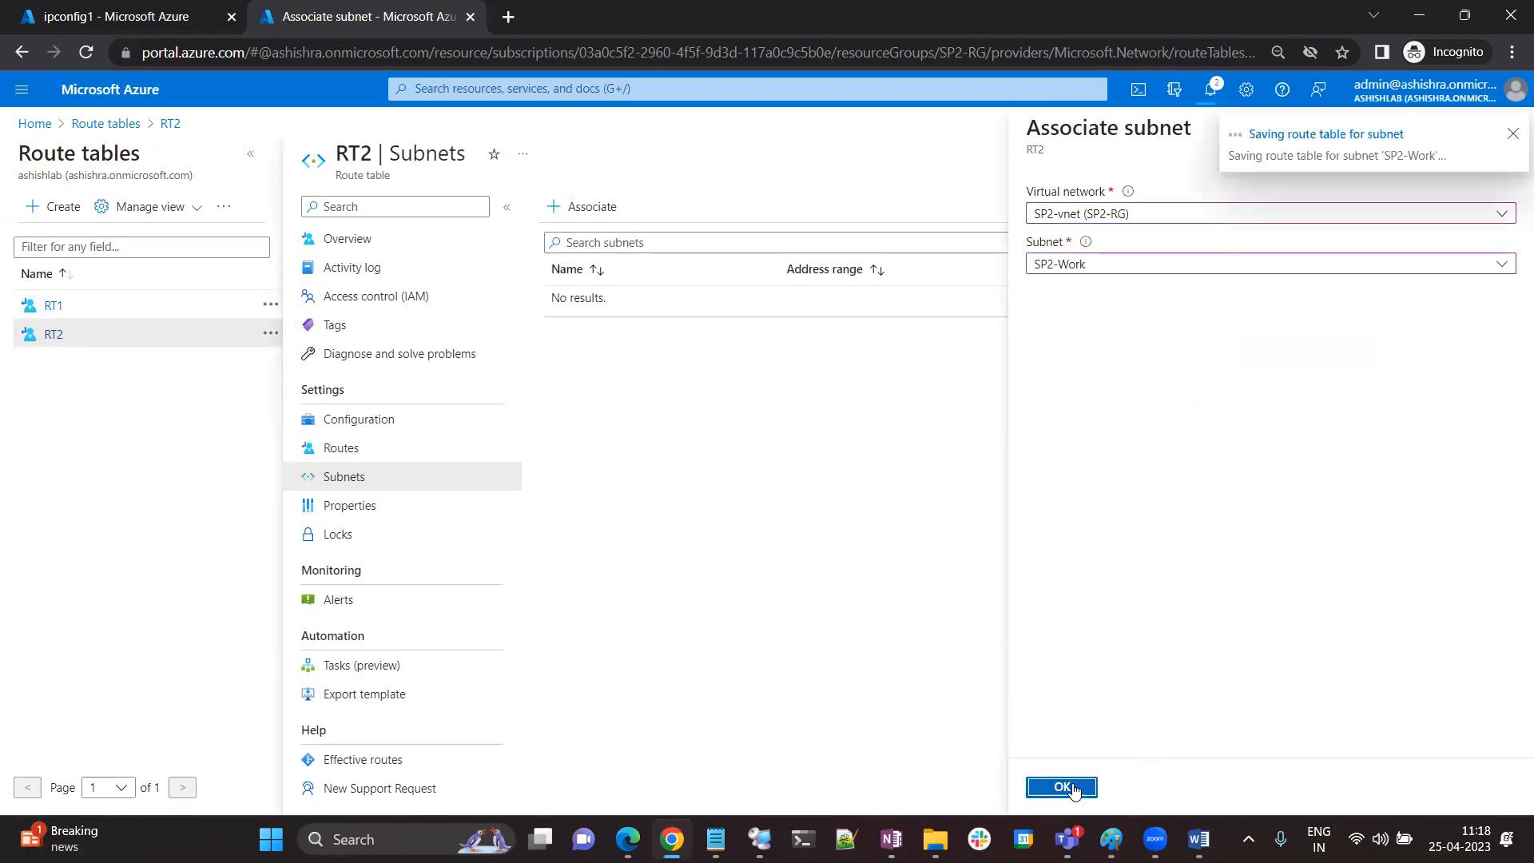
click(1513, 136)
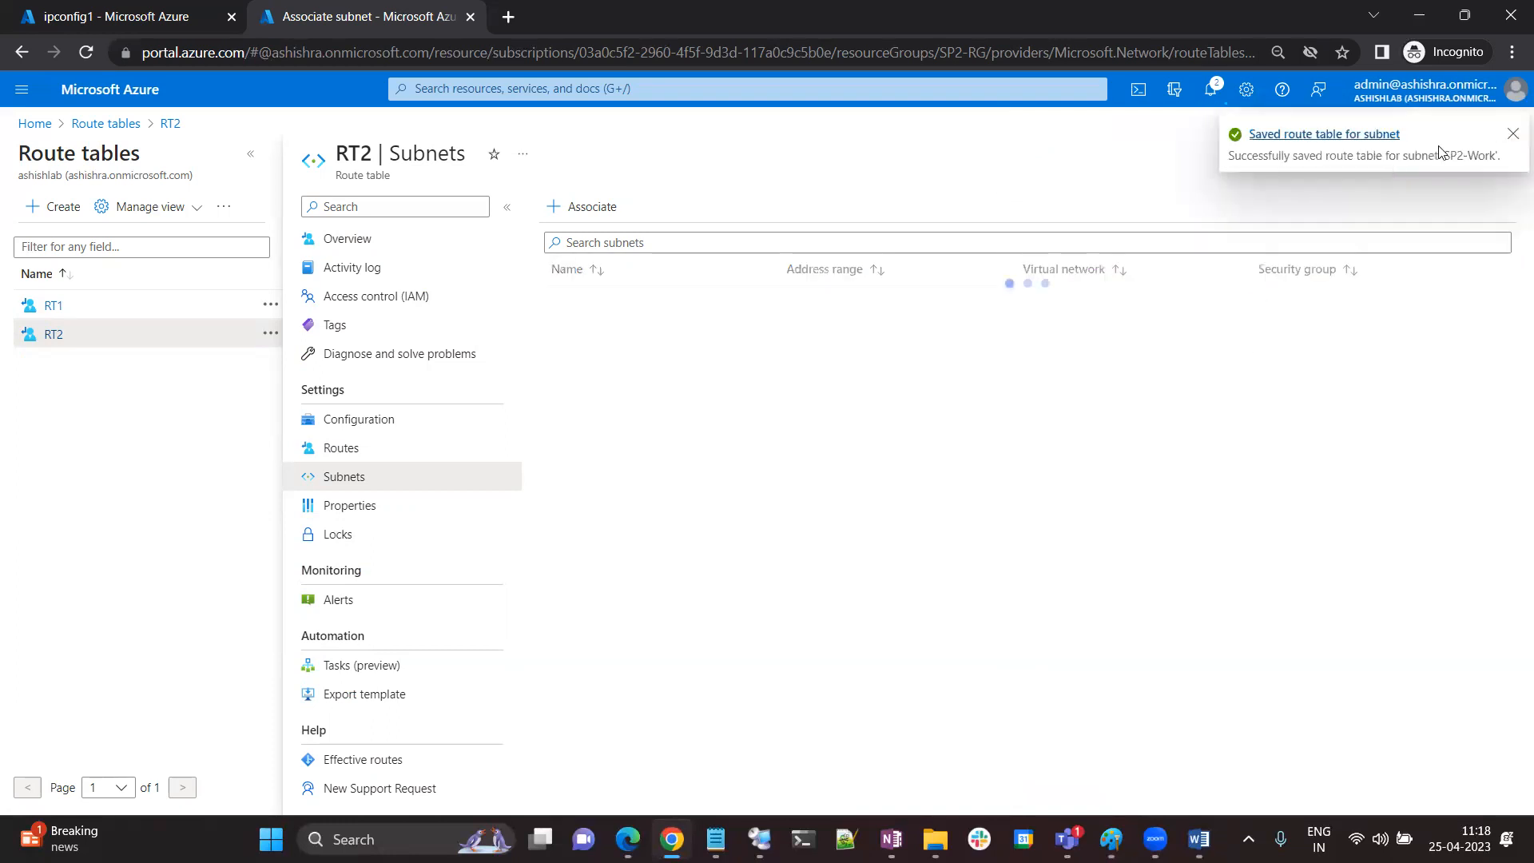
click(1513, 132)
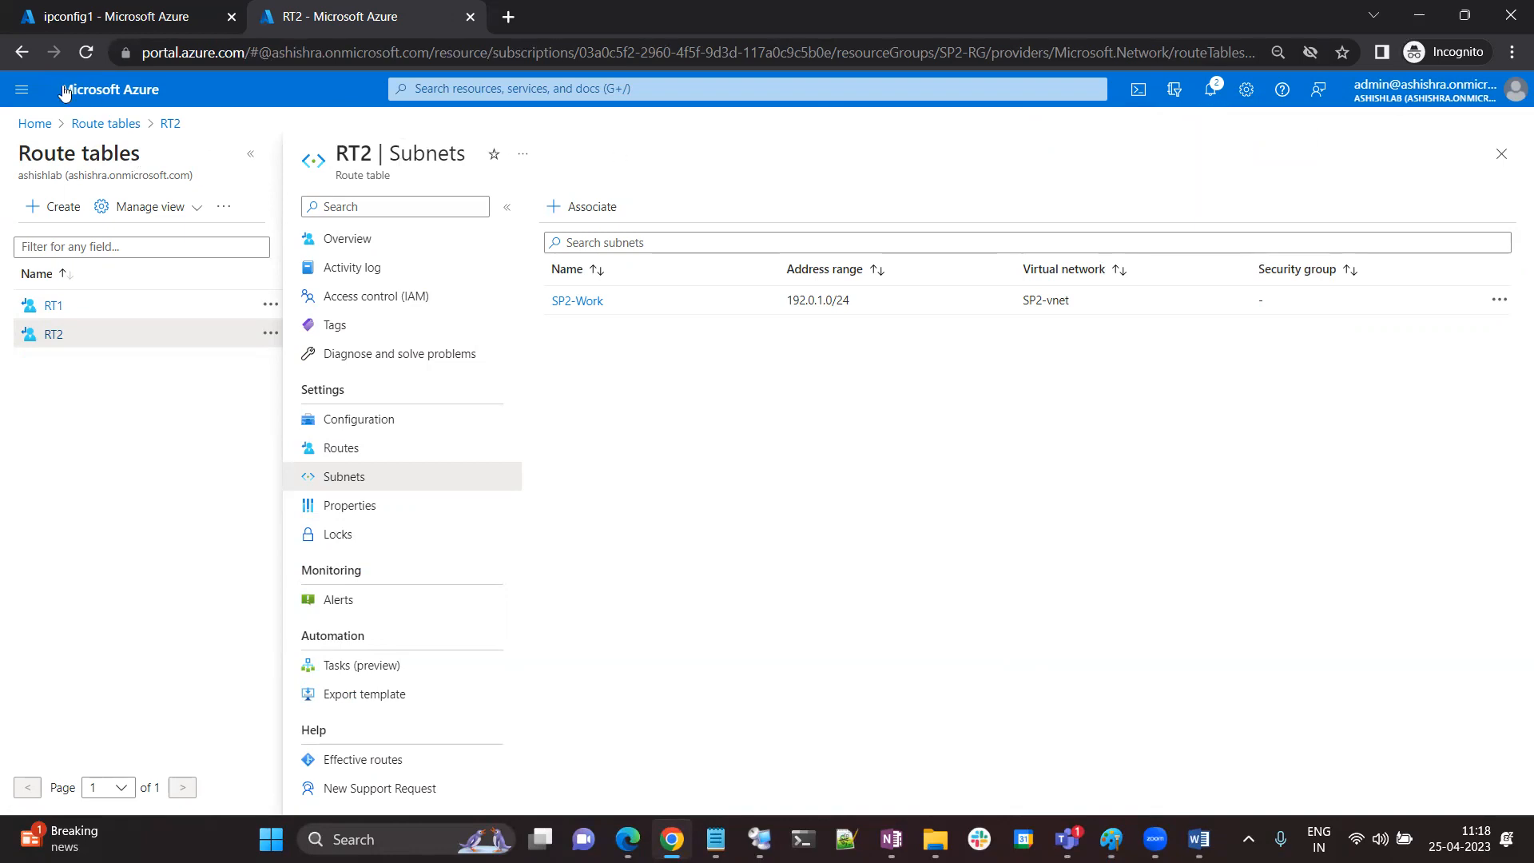
click(37, 130)
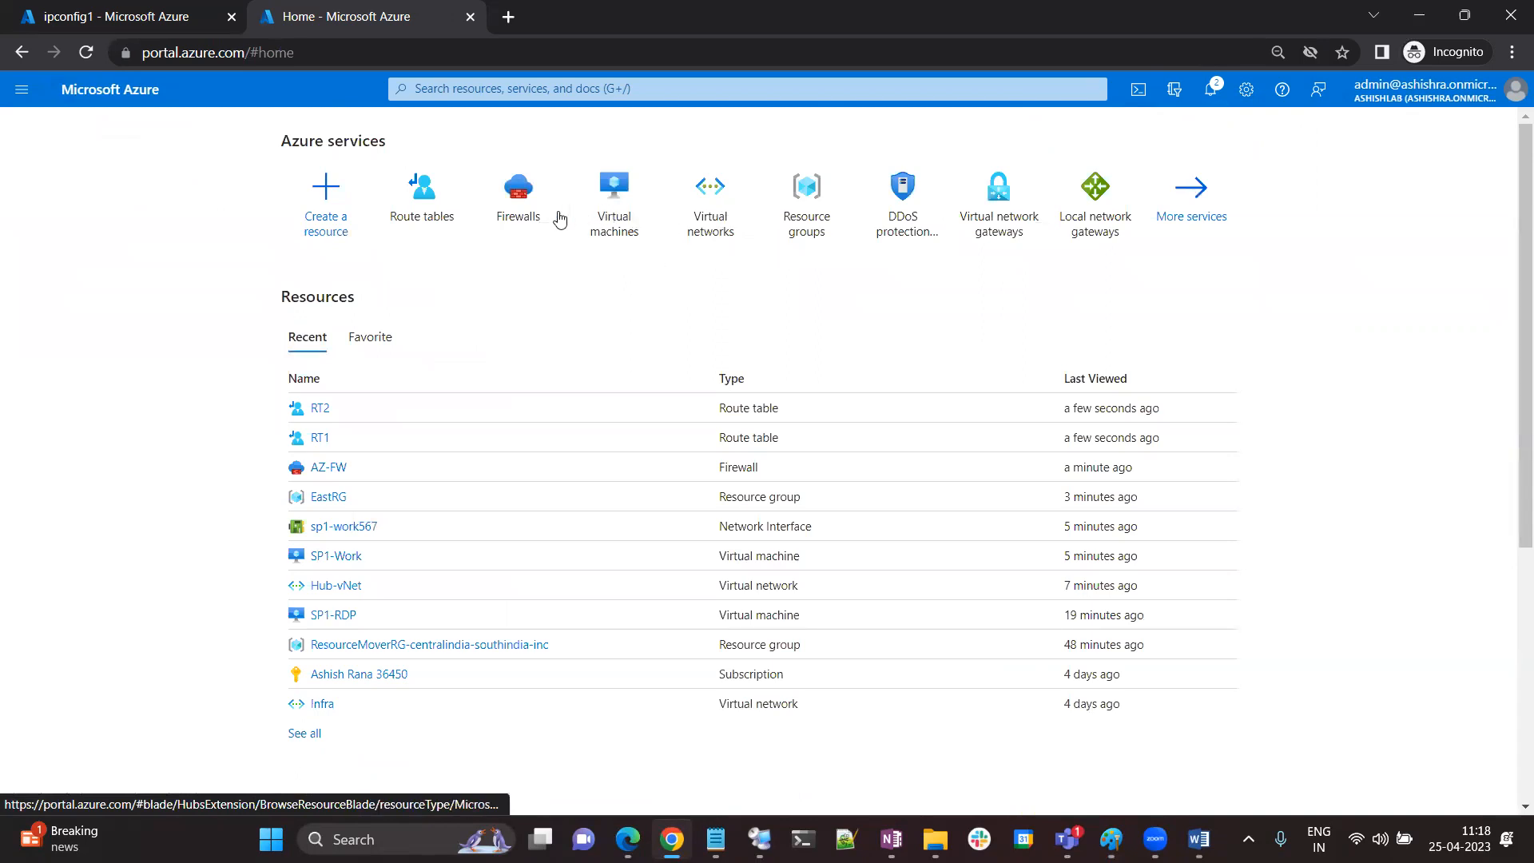
Copy the SP1-RDP and SP2-RDP public IP addresses from the VM list into Notepad
click(624, 213)
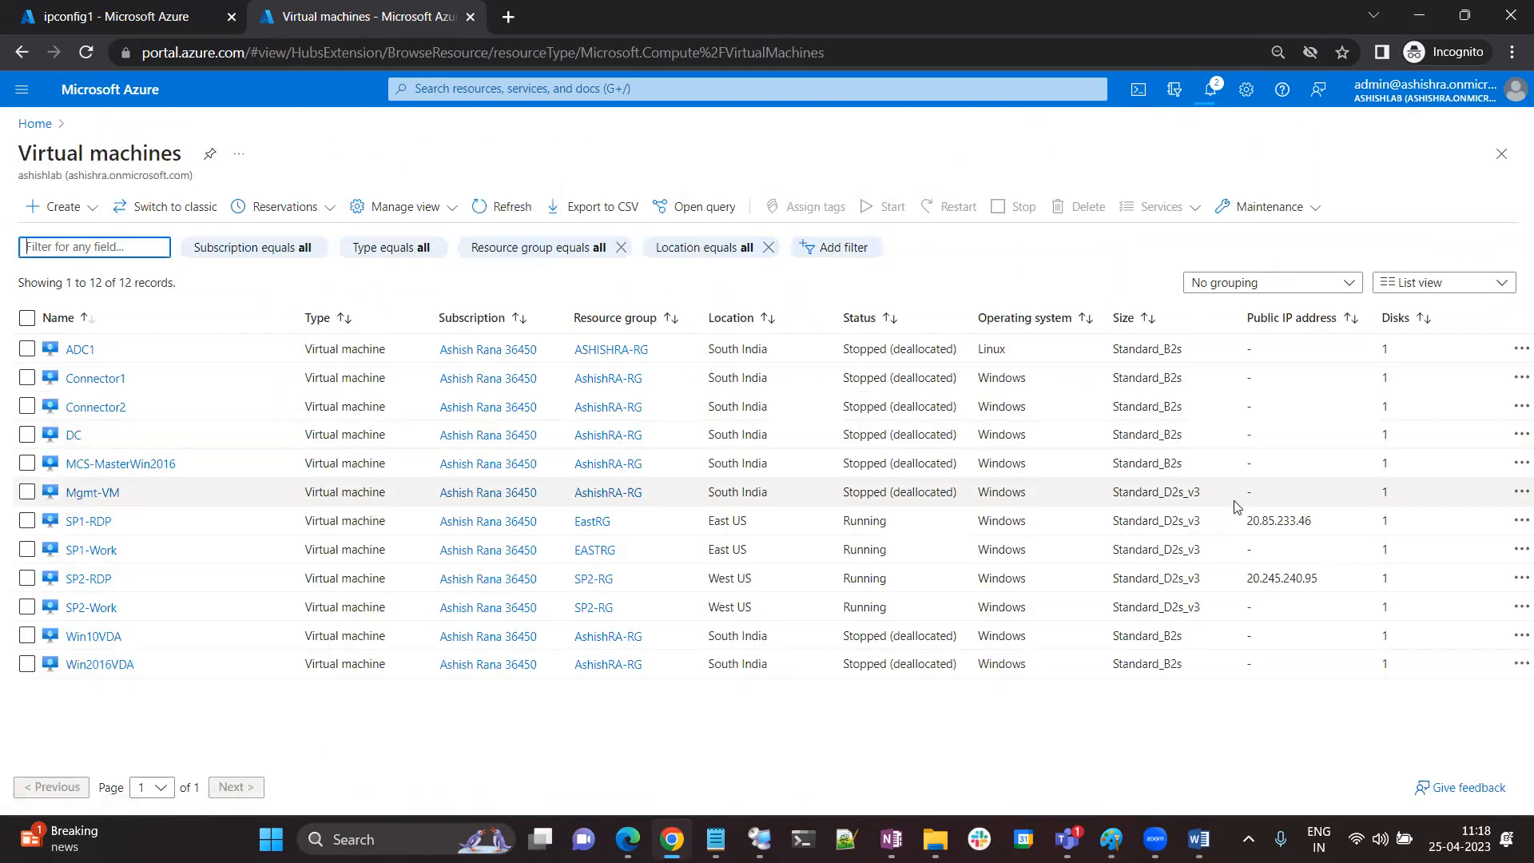
drag(1315, 524, 1245, 525)
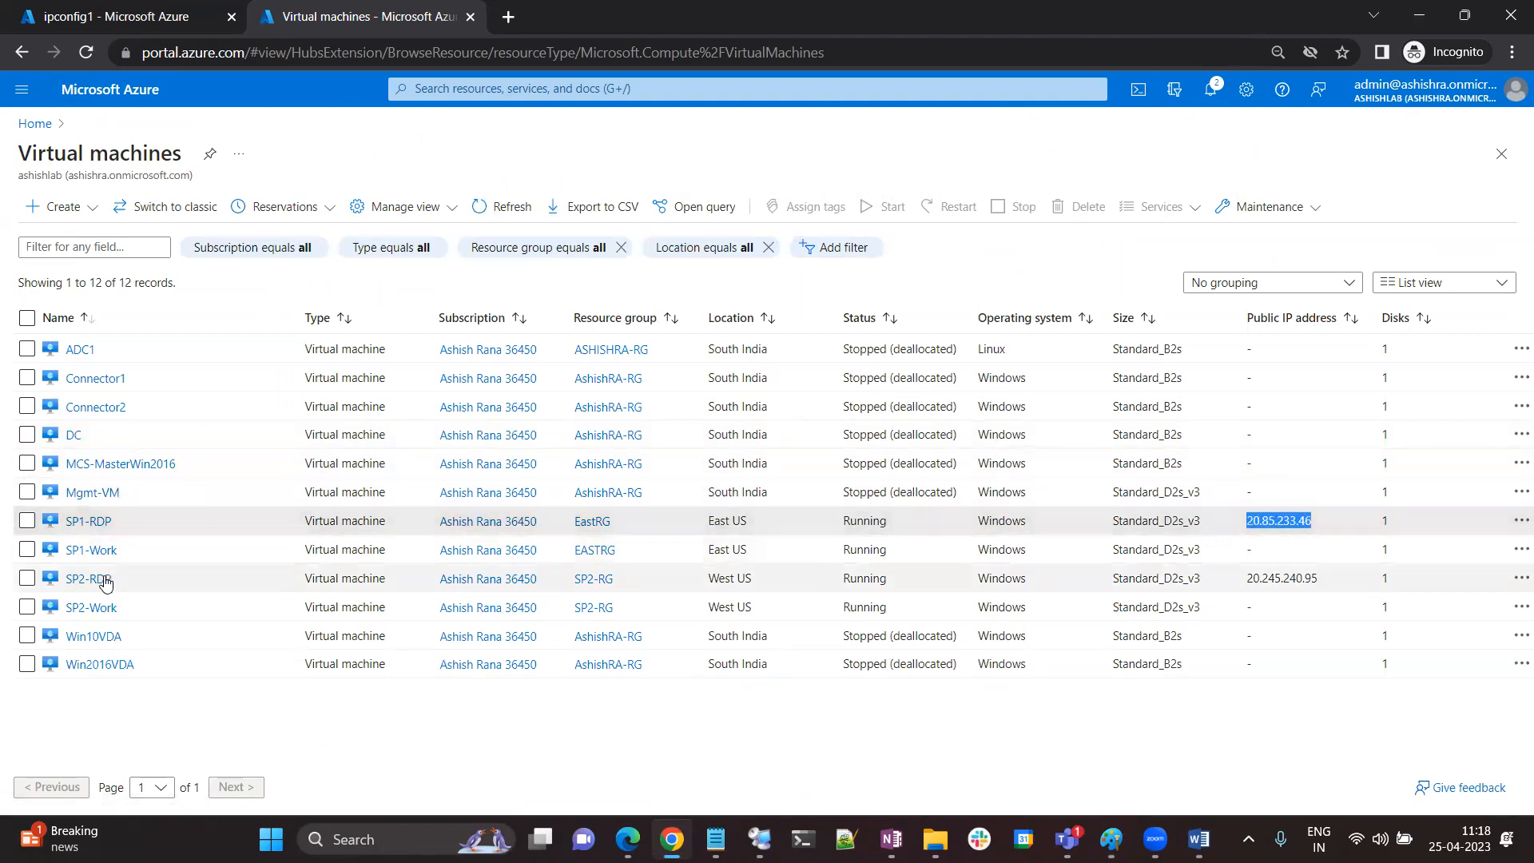
click(716, 840)
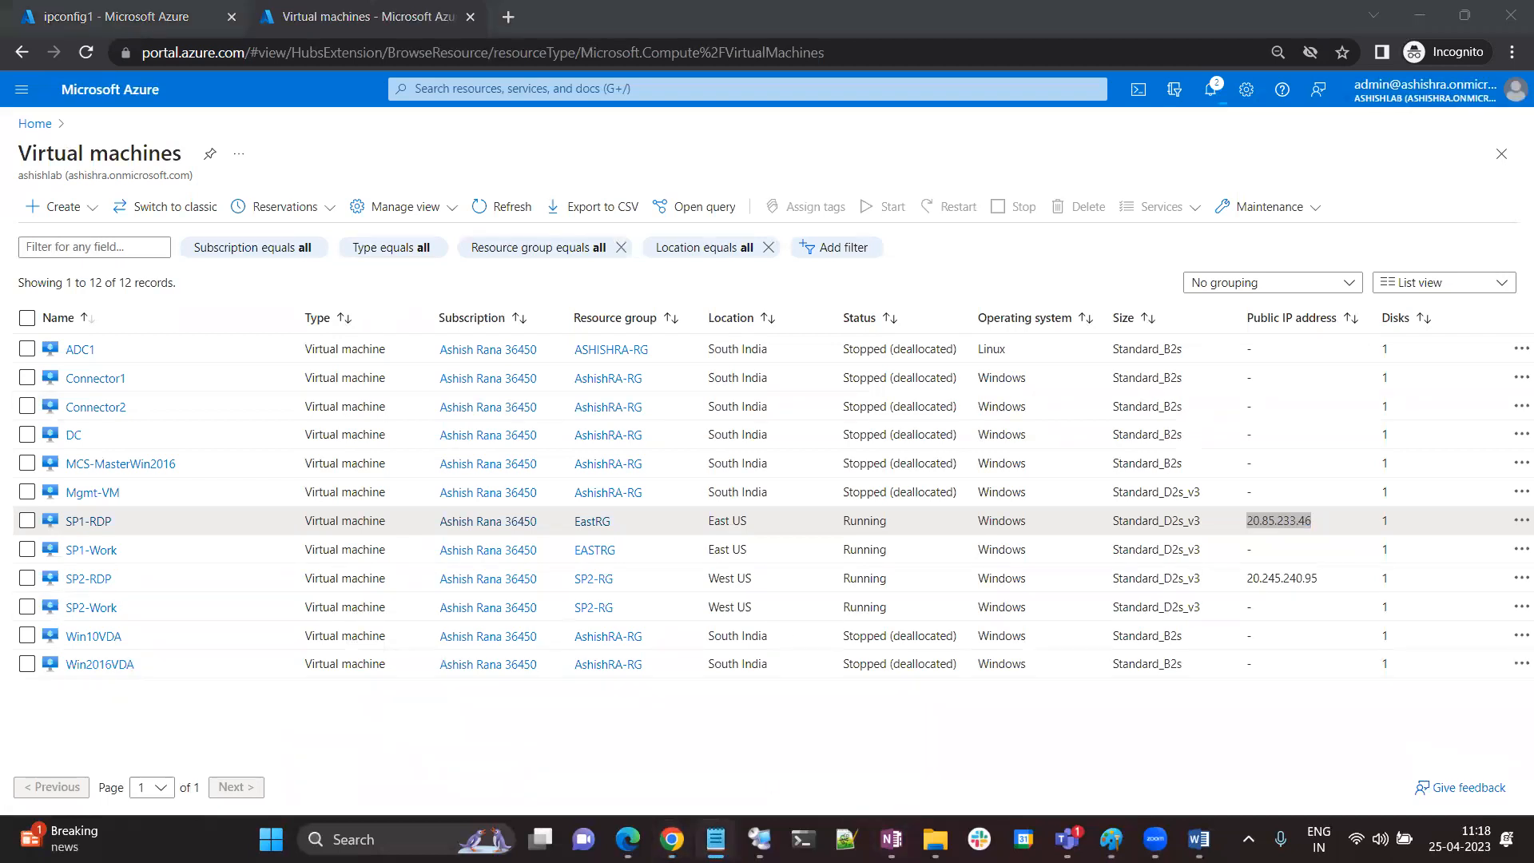
drag(1327, 578, 1253, 578)
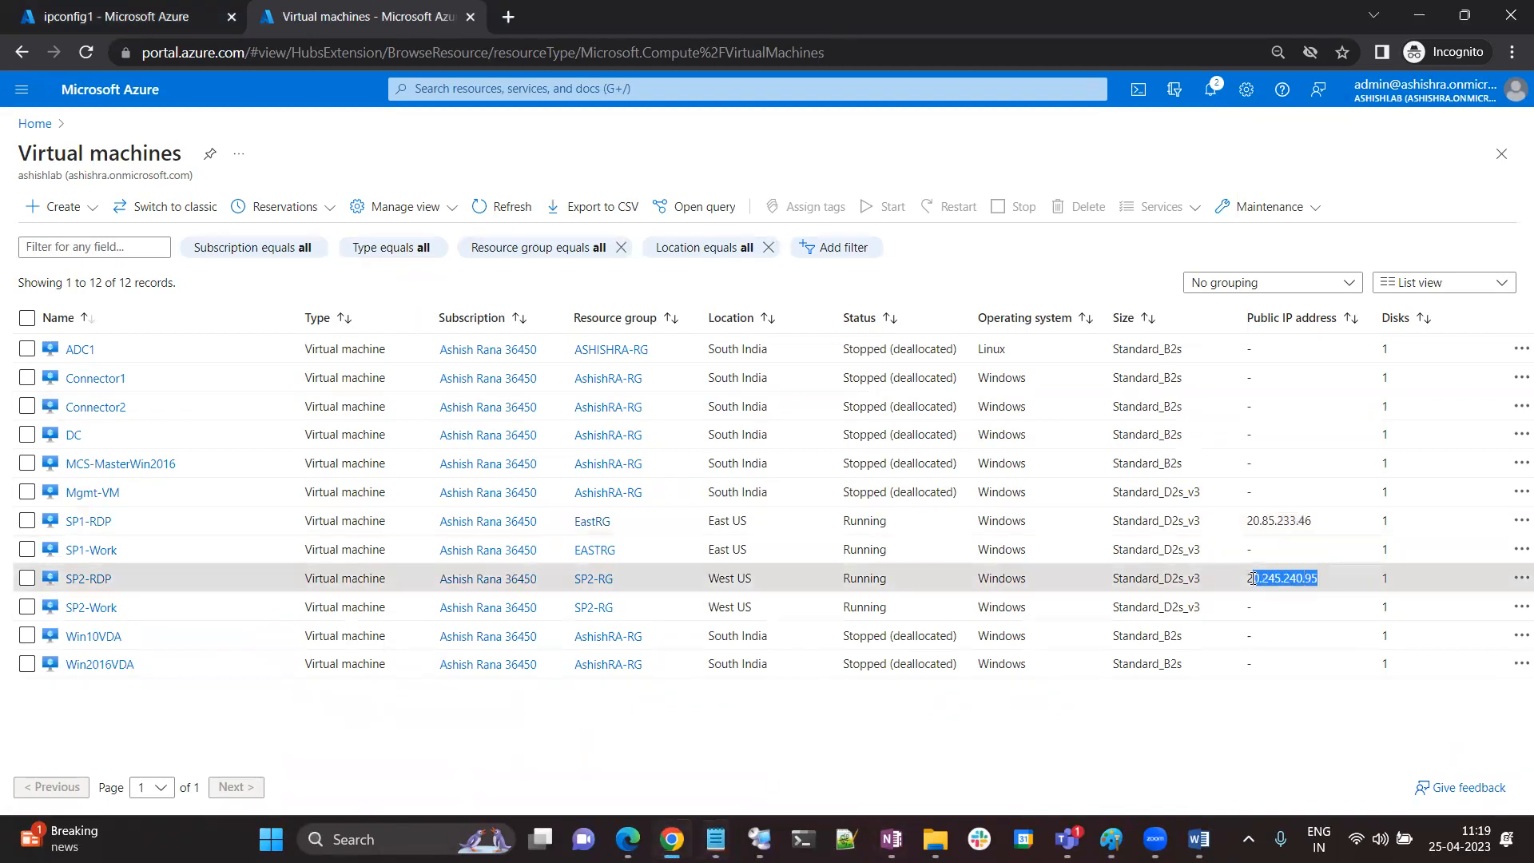
key(alt+Tab)
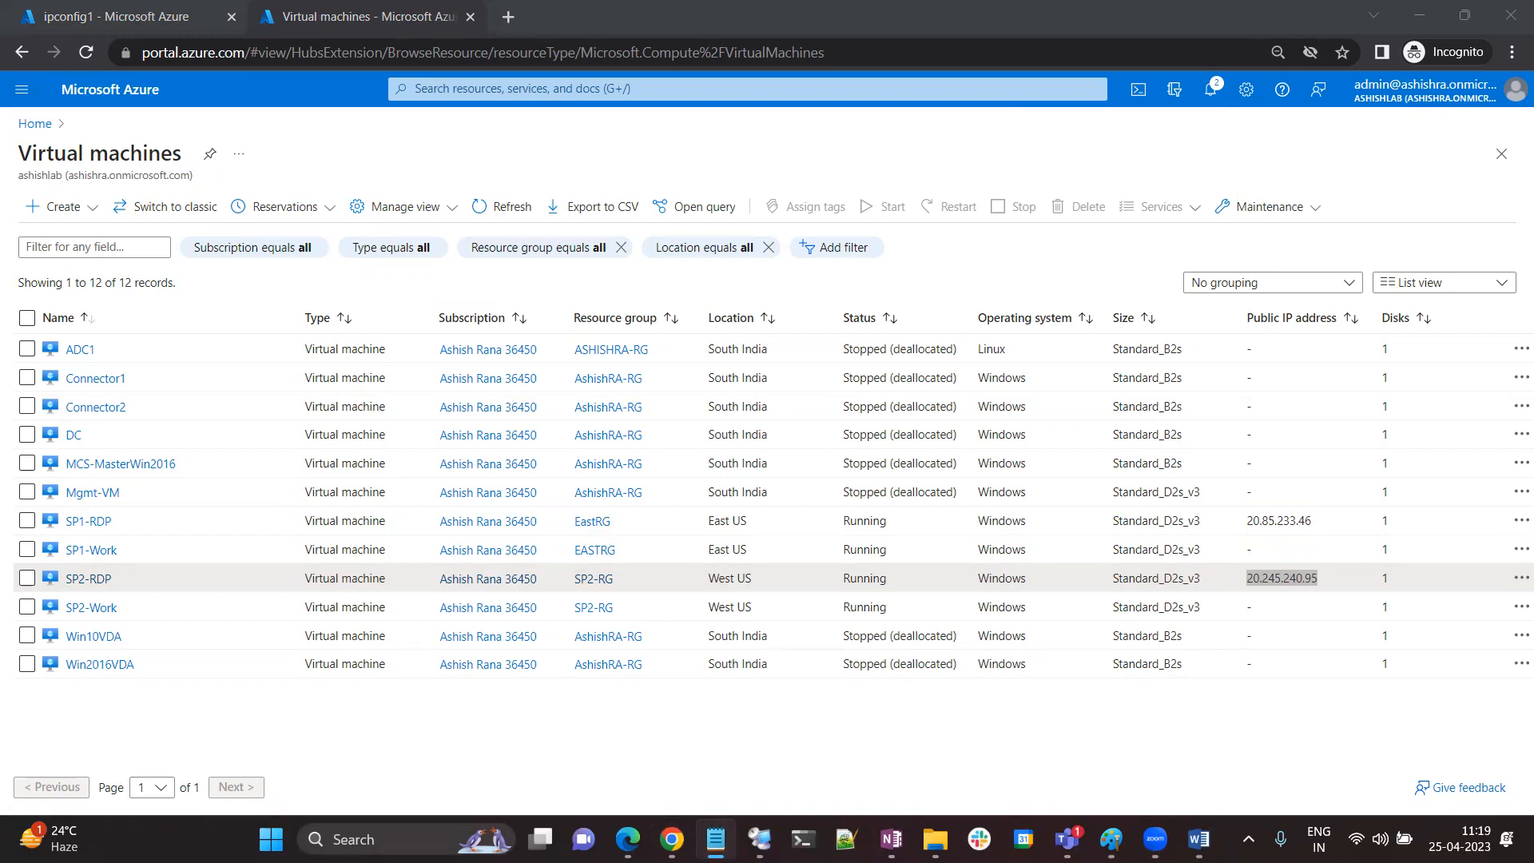
drag(1533, 350, 843, 349)
Point the SP1 connection at 20.85.233.46 and connect to it
click(265, 474)
key(shift+Home)
key(ctrl+c)
click(763, 838)
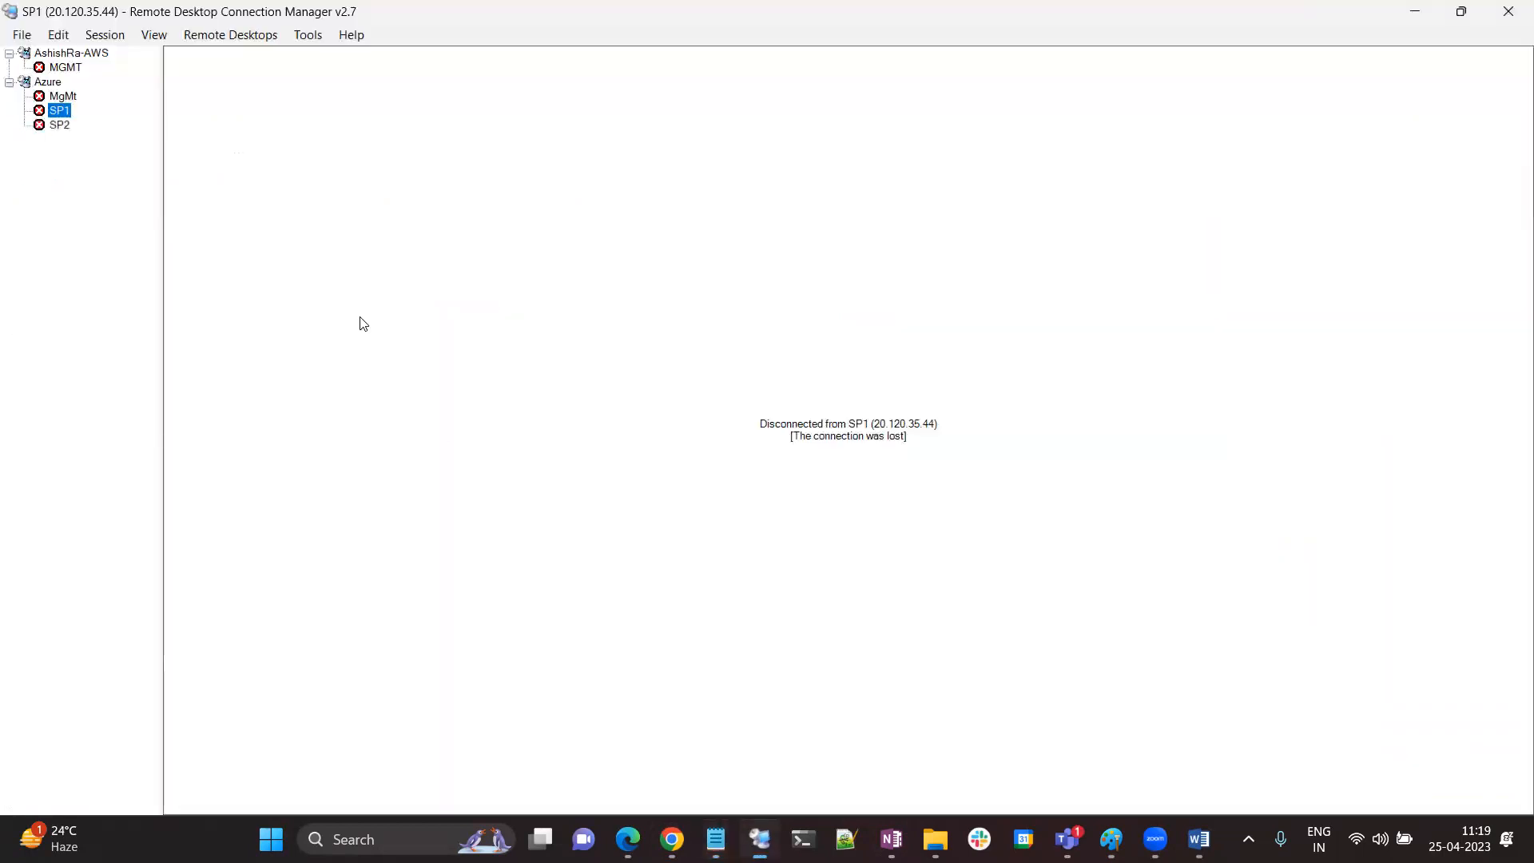
right_click(61, 110)
click(115, 422)
key(ctrl+v)
click(971, 644)
double_click(68, 105)
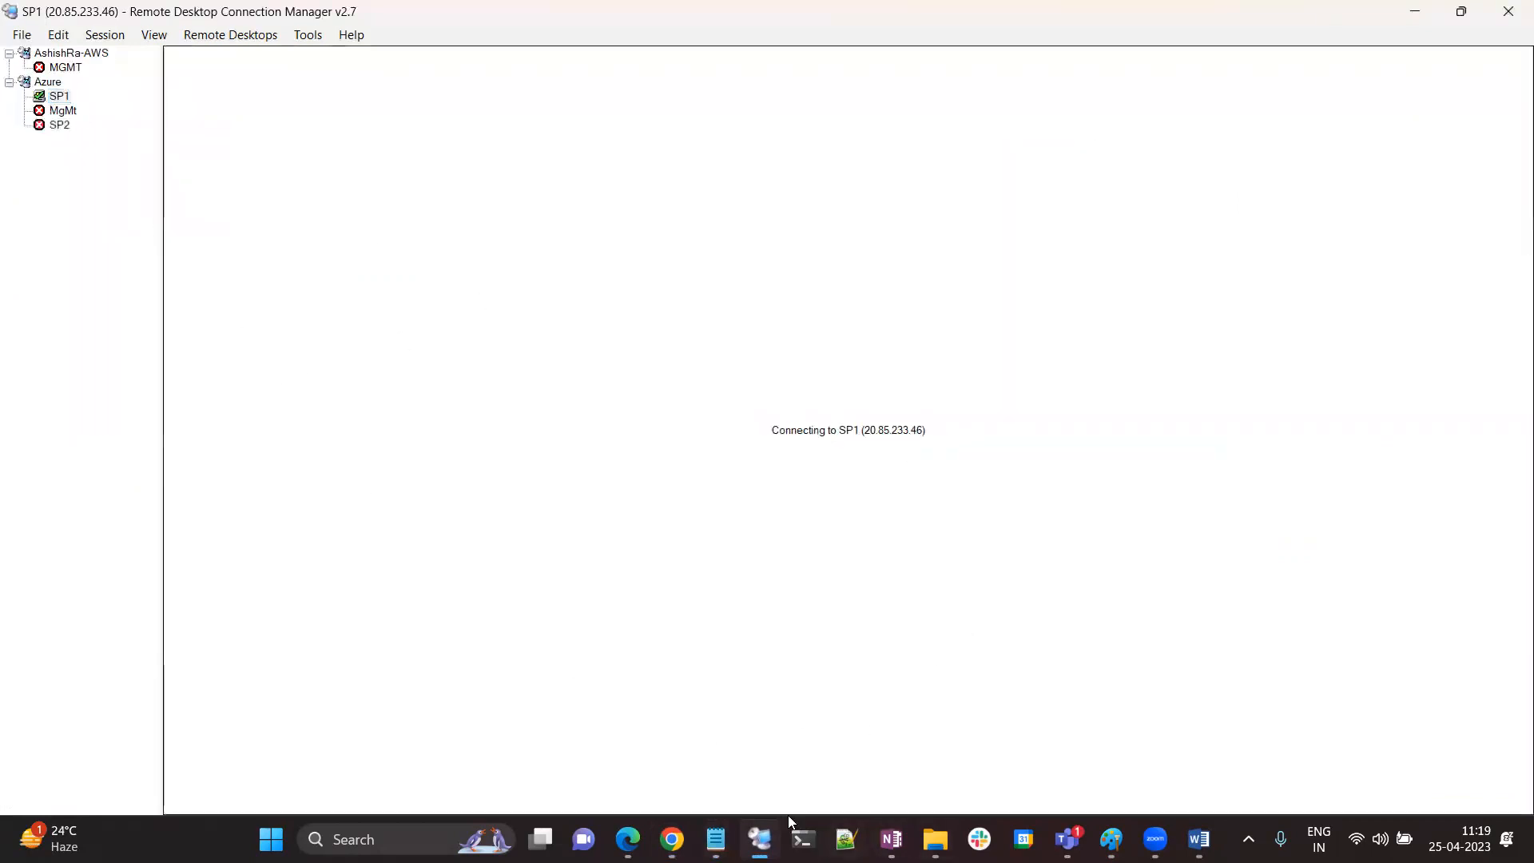
Accept SP1's certificate, then point SP2 at 20.245.240.95 and connect
click(716, 838)
drag(275, 508, 102, 506)
key(ctrl+c)
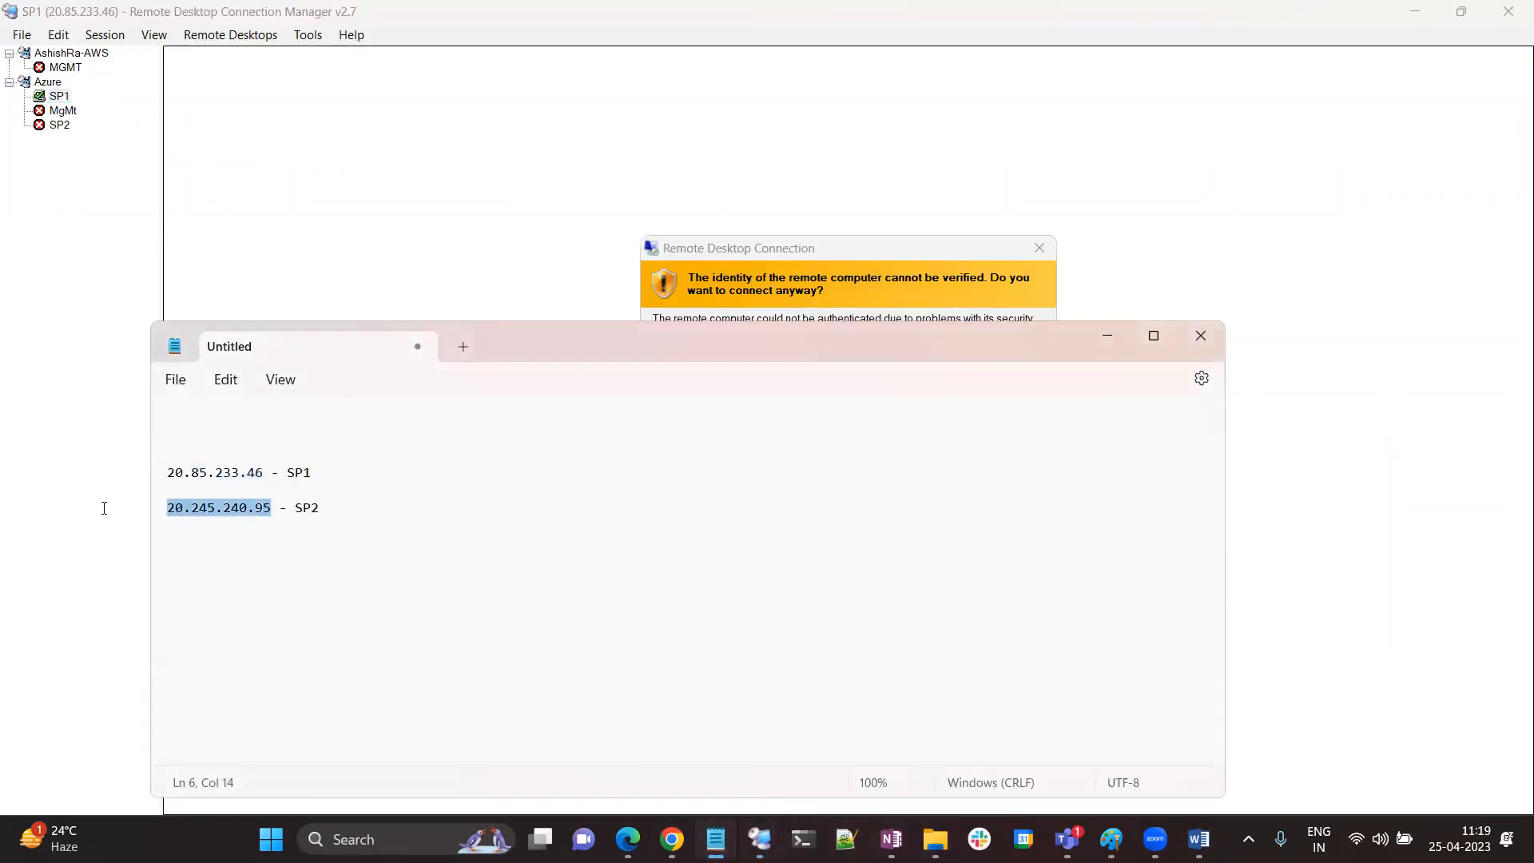
click(937, 251)
click(844, 567)
click(915, 600)
click(56, 125)
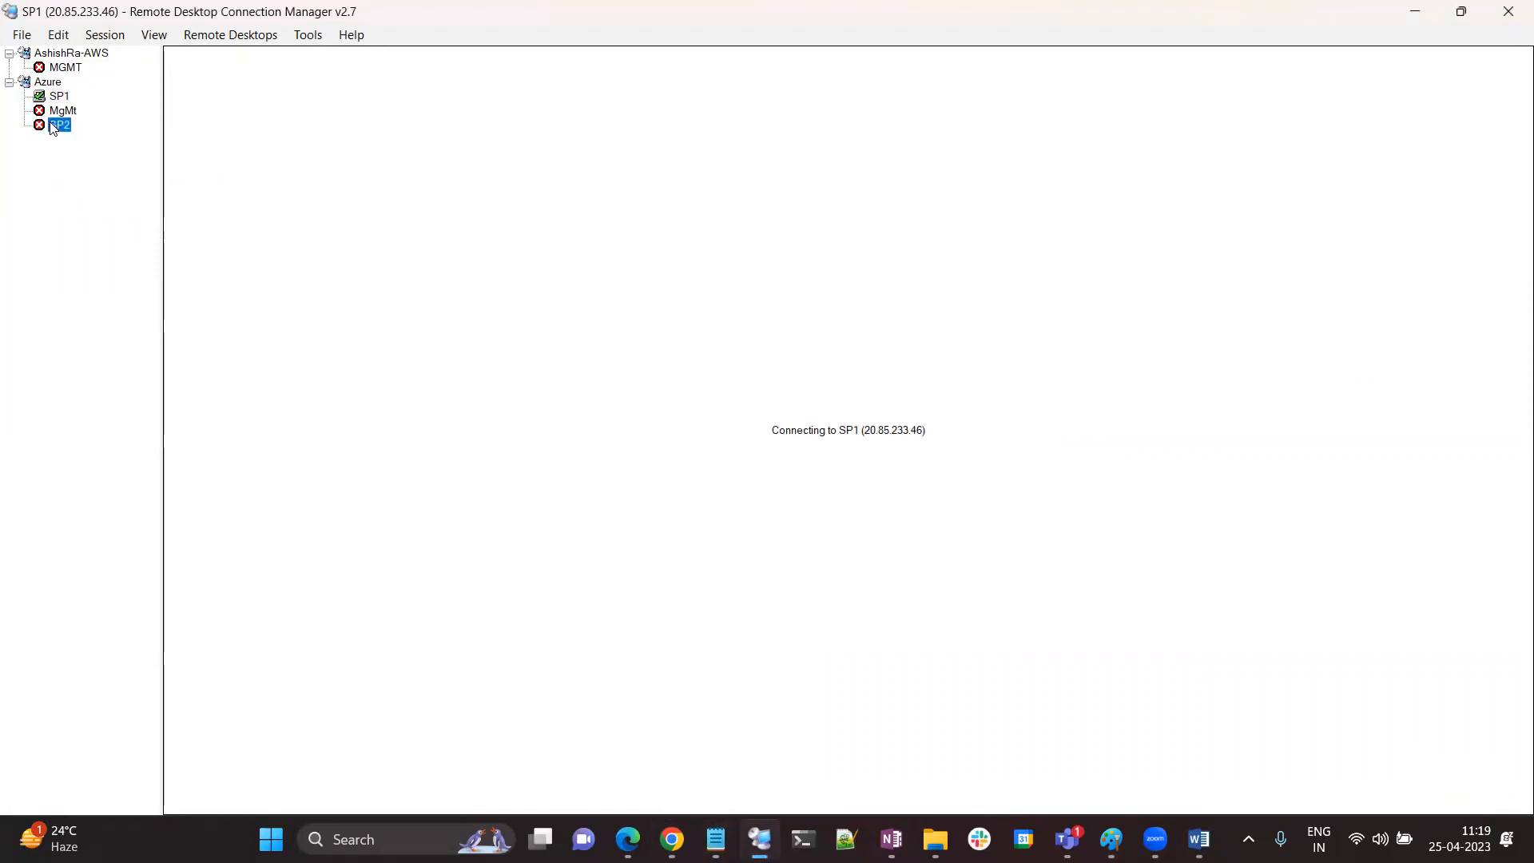
right_click(56, 126)
click(80, 436)
key(ctrl+v)
click(971, 644)
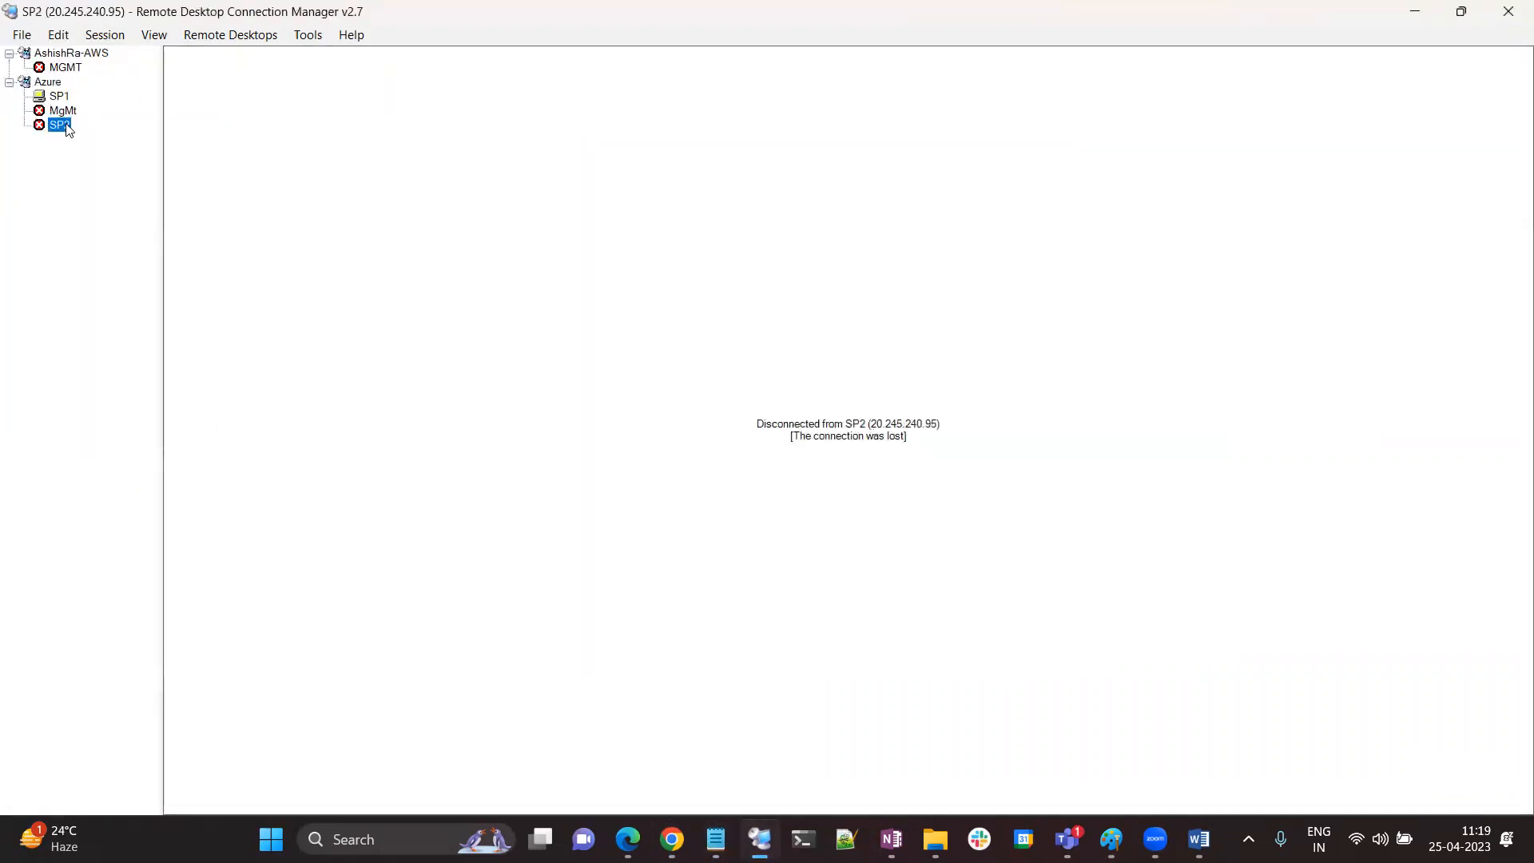
double_click(68, 128)
Accept SP2's certificate, save the Azure.rdg group, and view both remote sessions
click(50, 82)
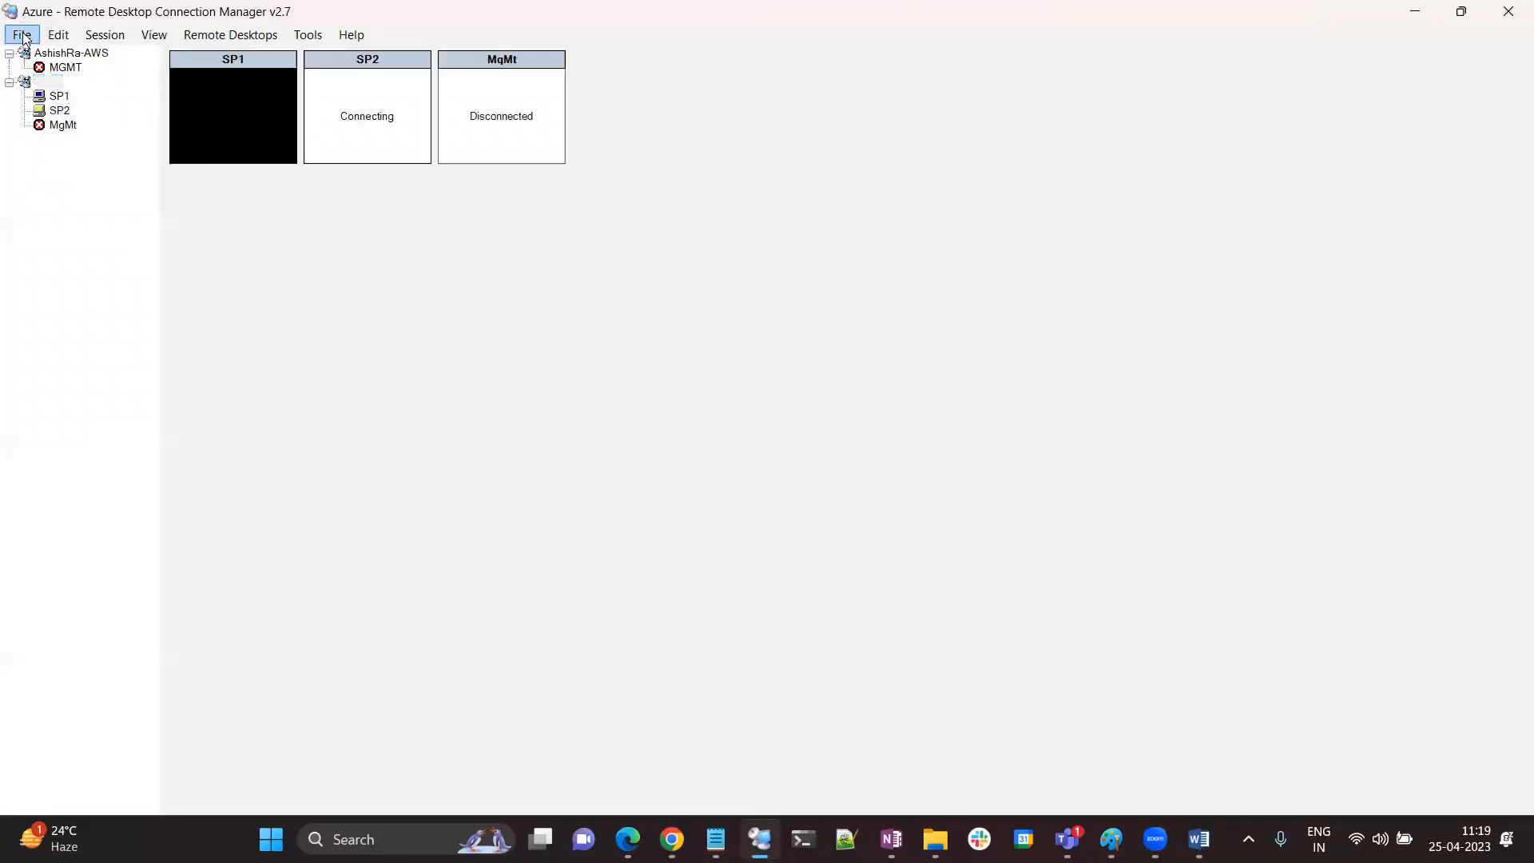
click(403, 327)
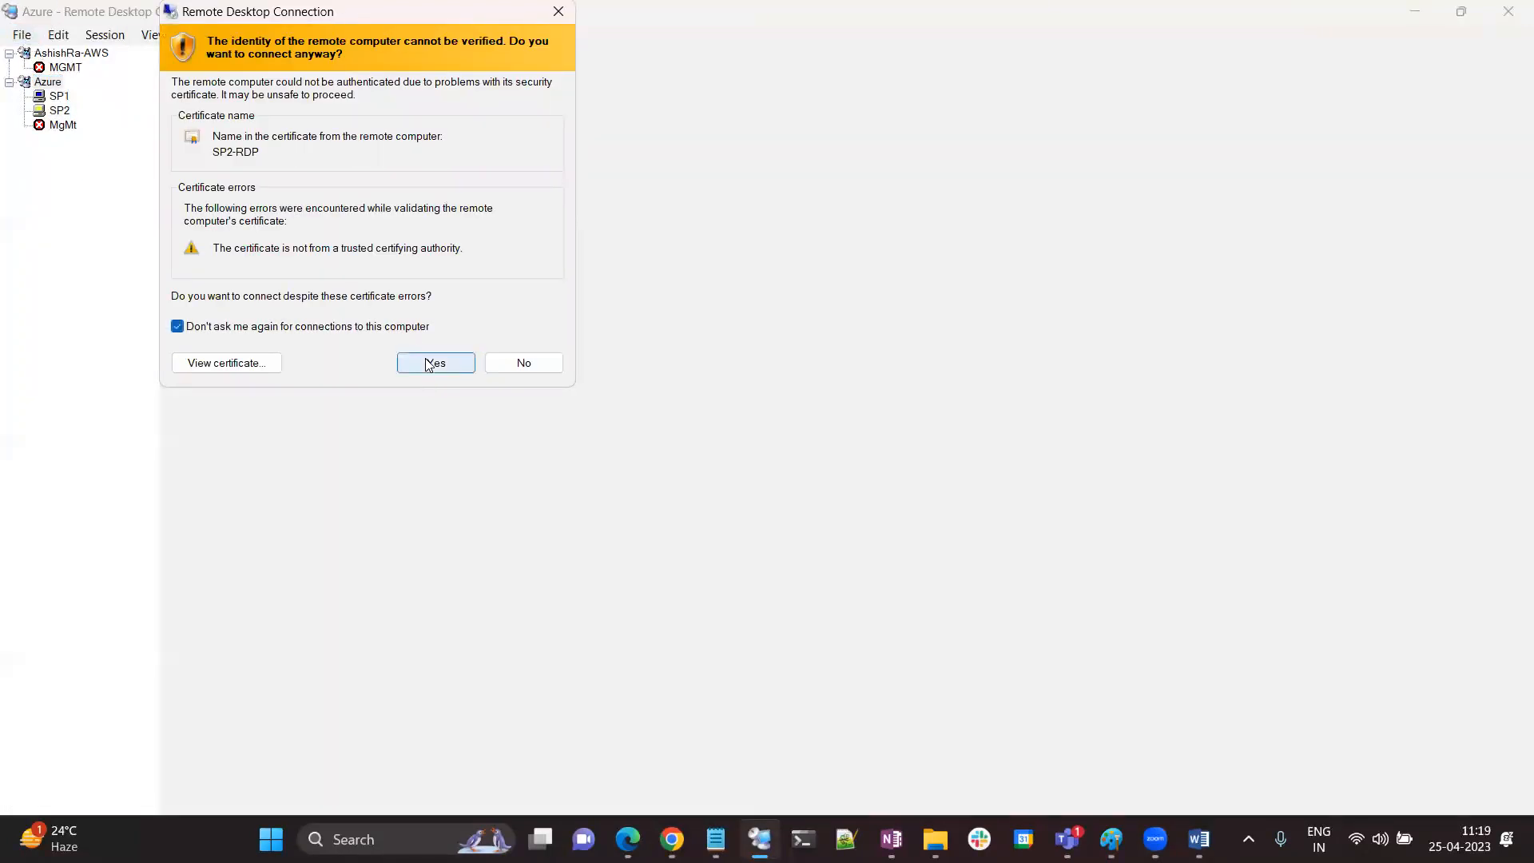
click(435, 362)
click(25, 34)
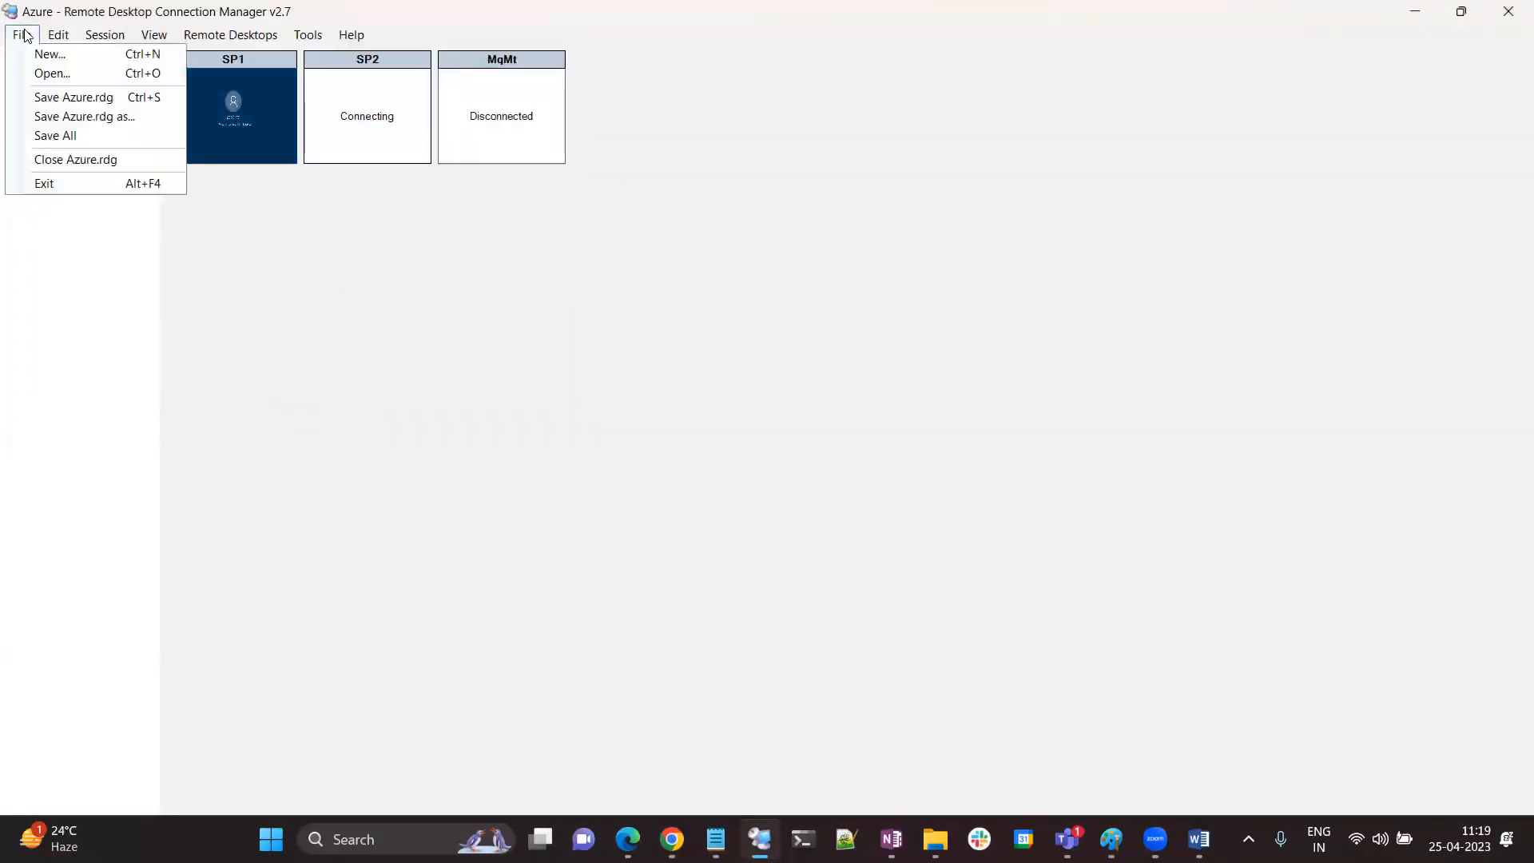
click(104, 97)
click(59, 97)
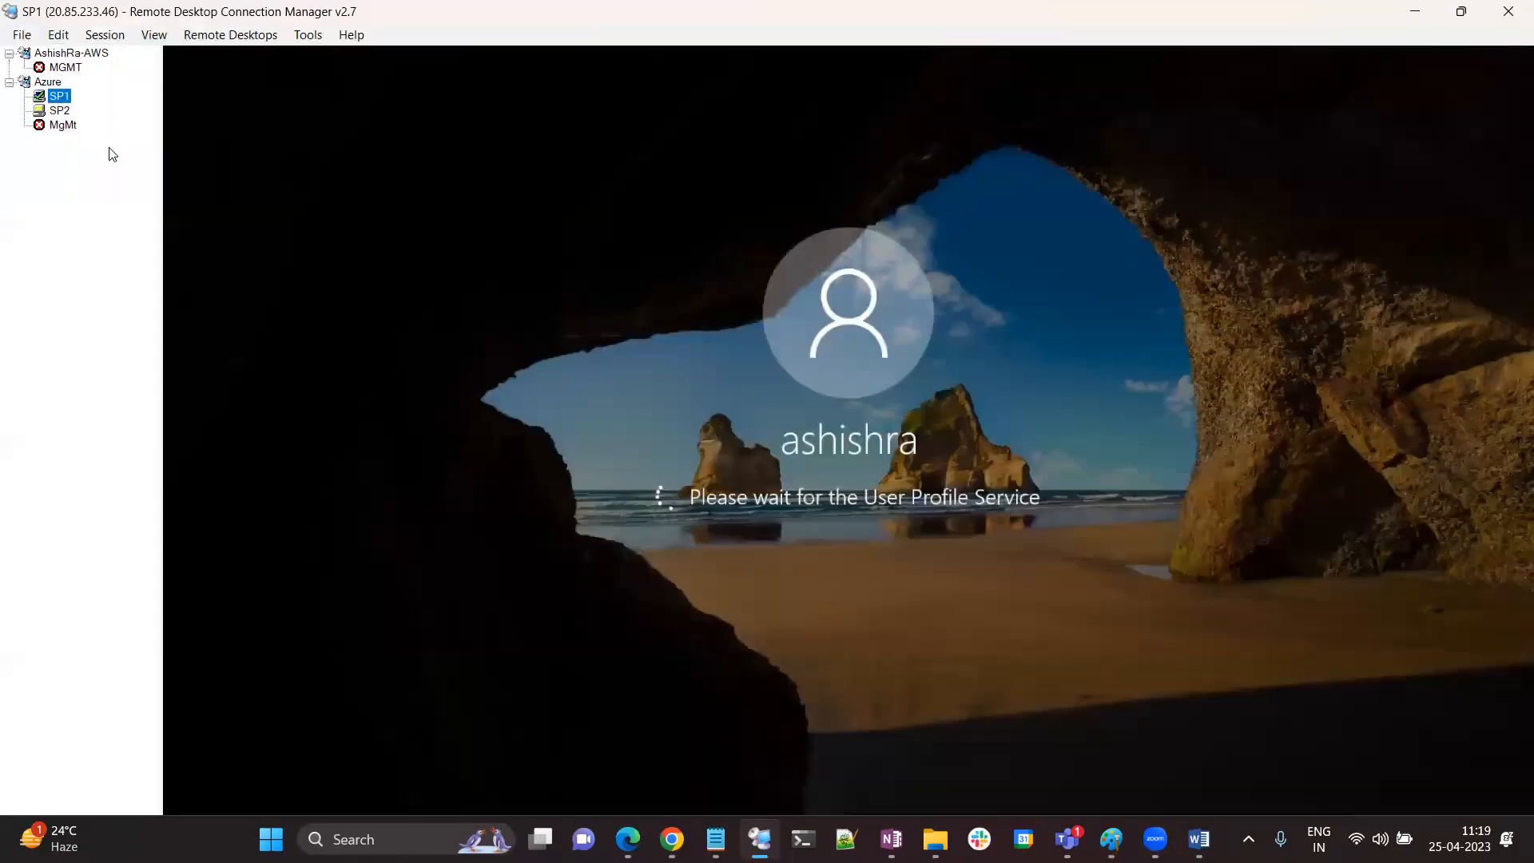
click(60, 111)
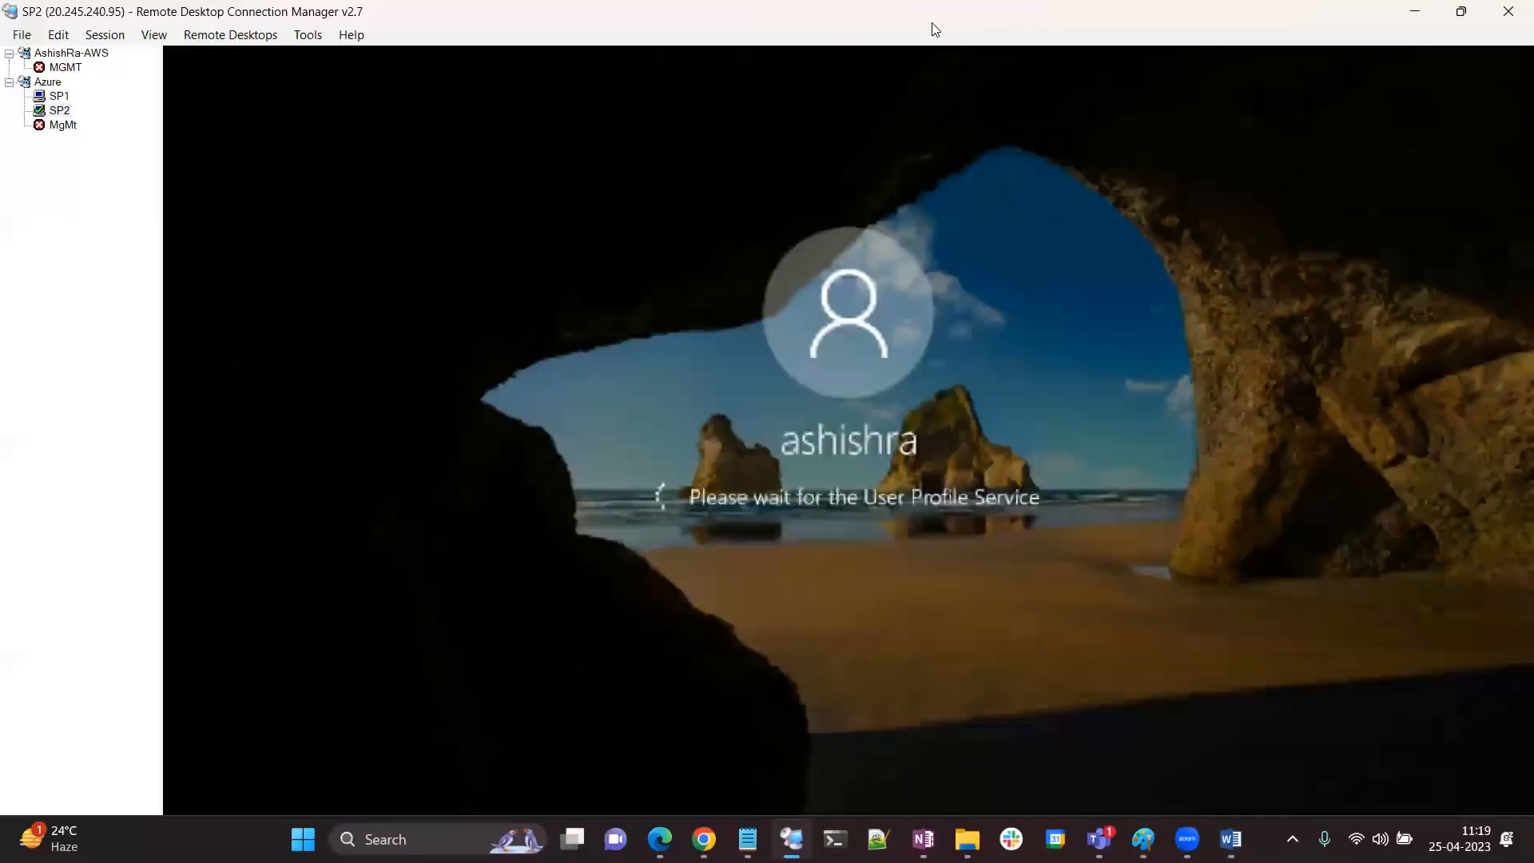
click(1415, 11)
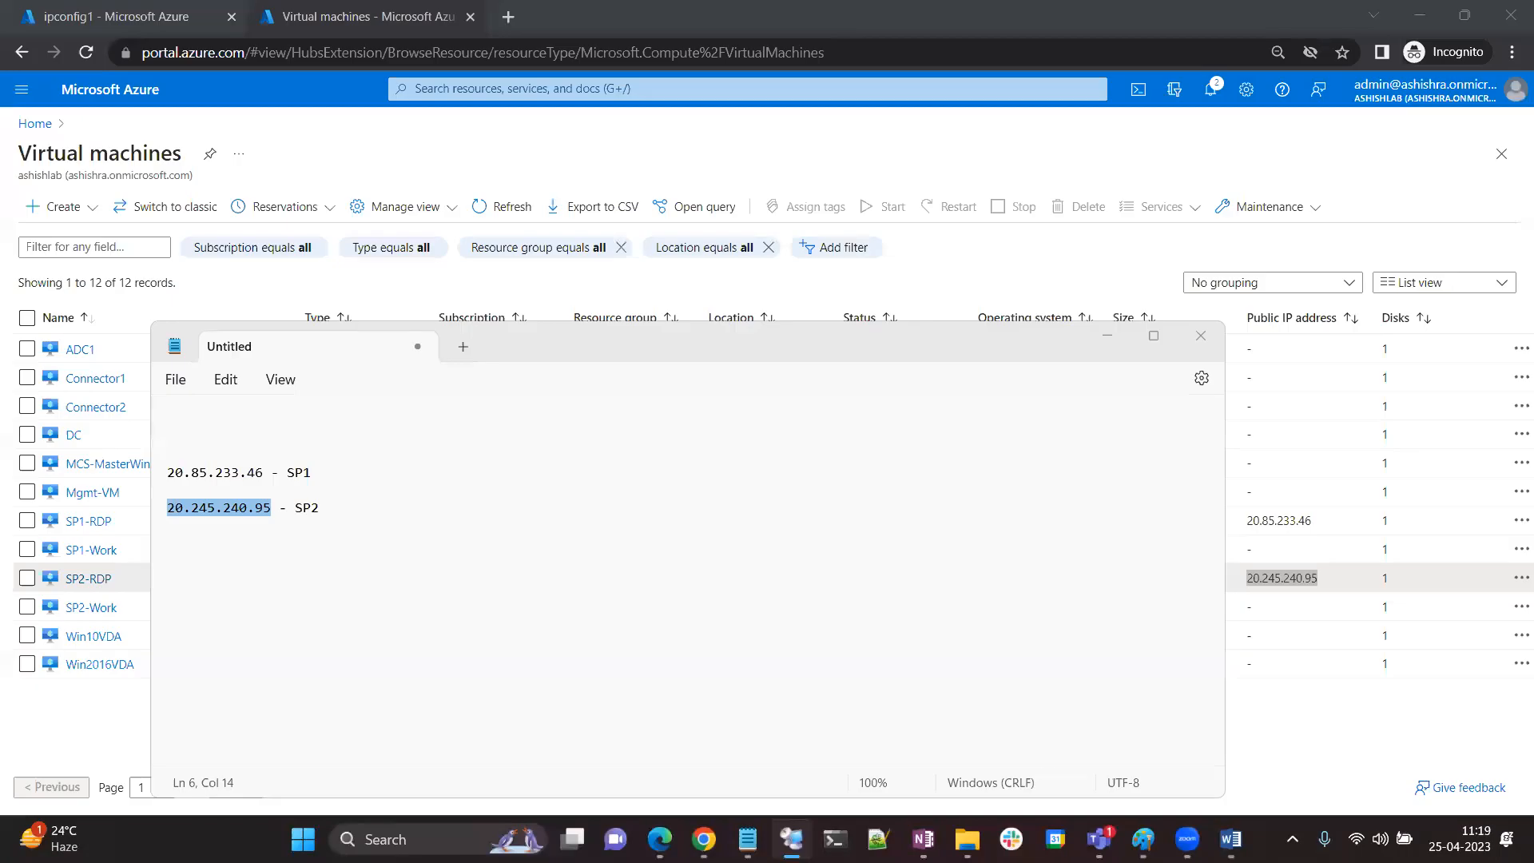
Add SP1-Work's private IP 172.0.1.4 to the notes below the SP1 entry
click(736, 141)
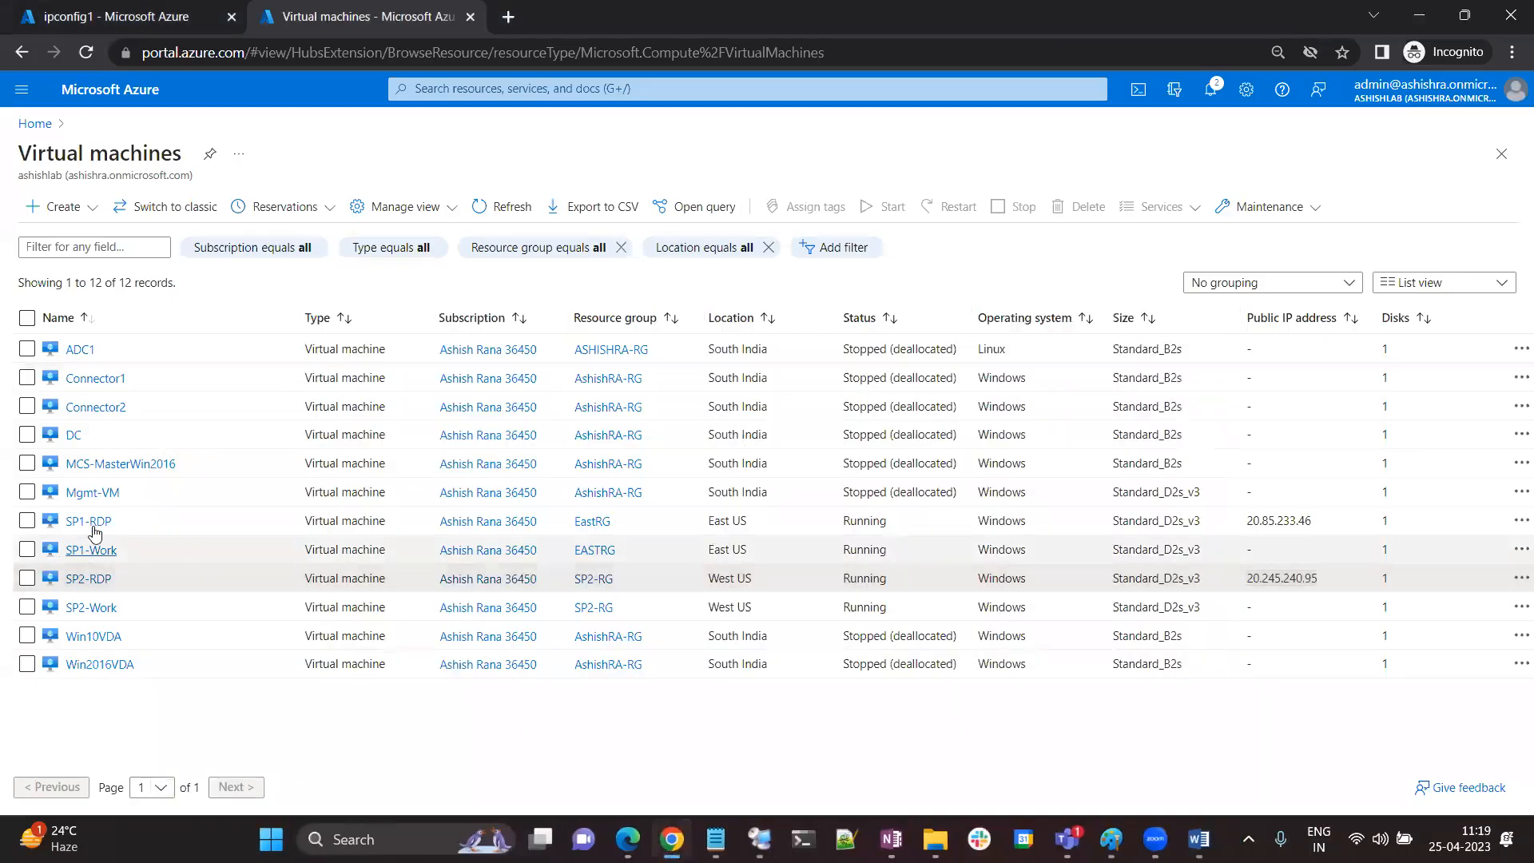
click(86, 521)
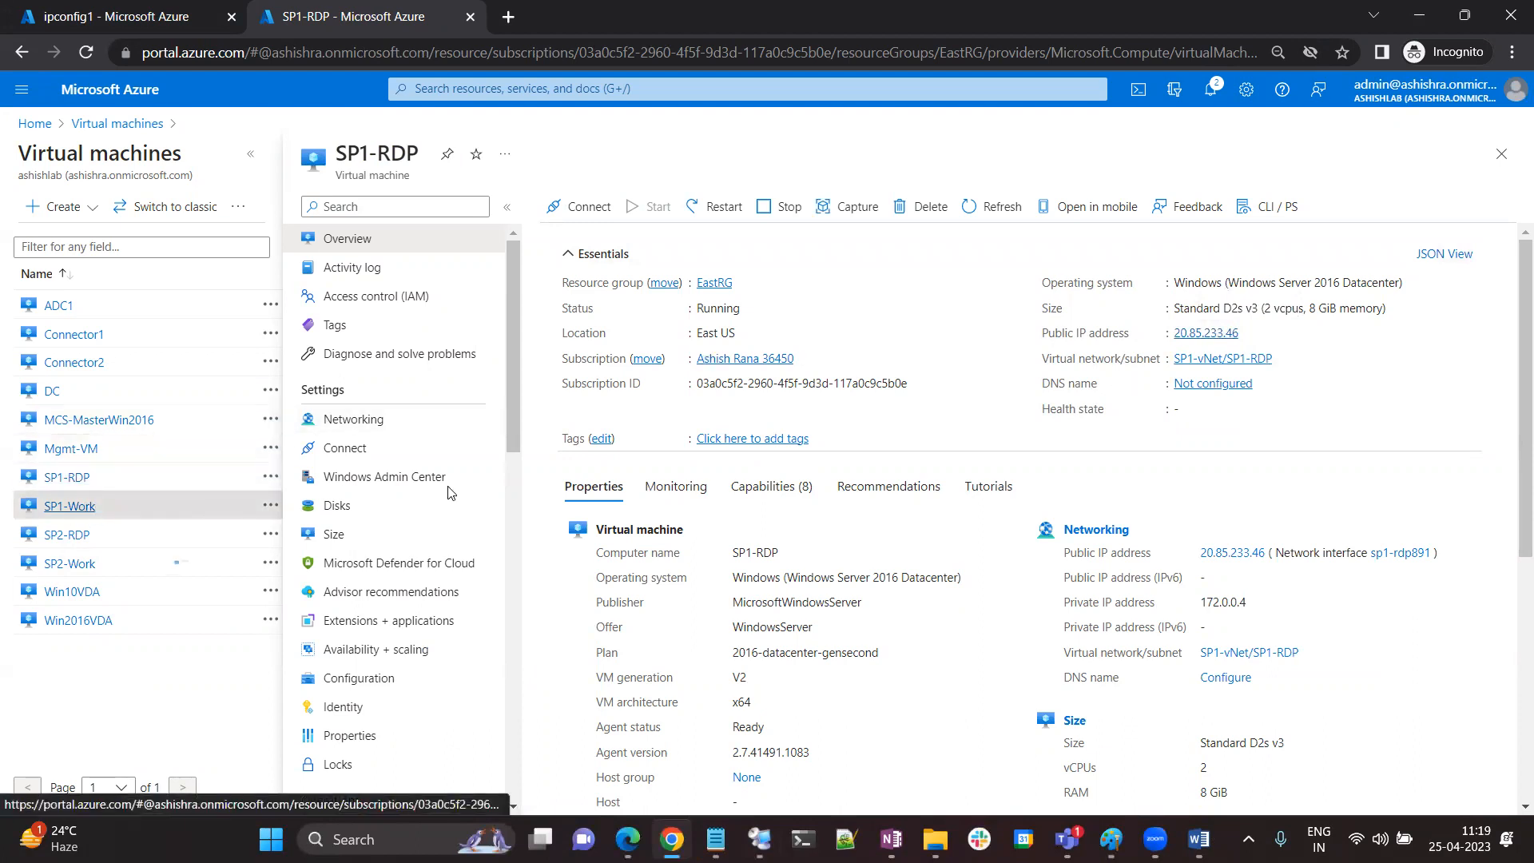
click(79, 508)
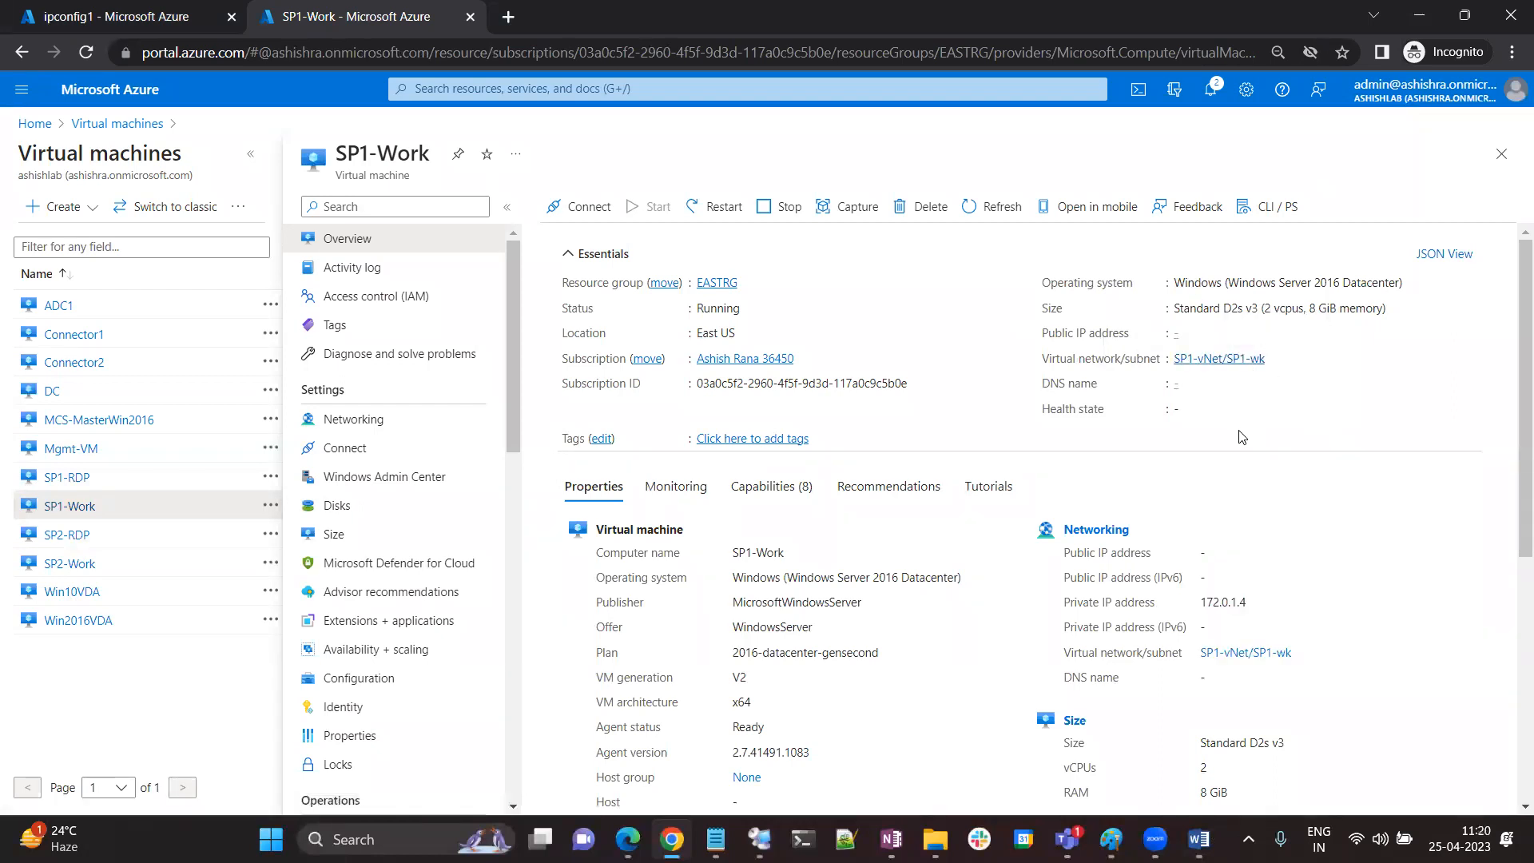
double_click(1232, 603)
key(ctrl+c)
click(715, 839)
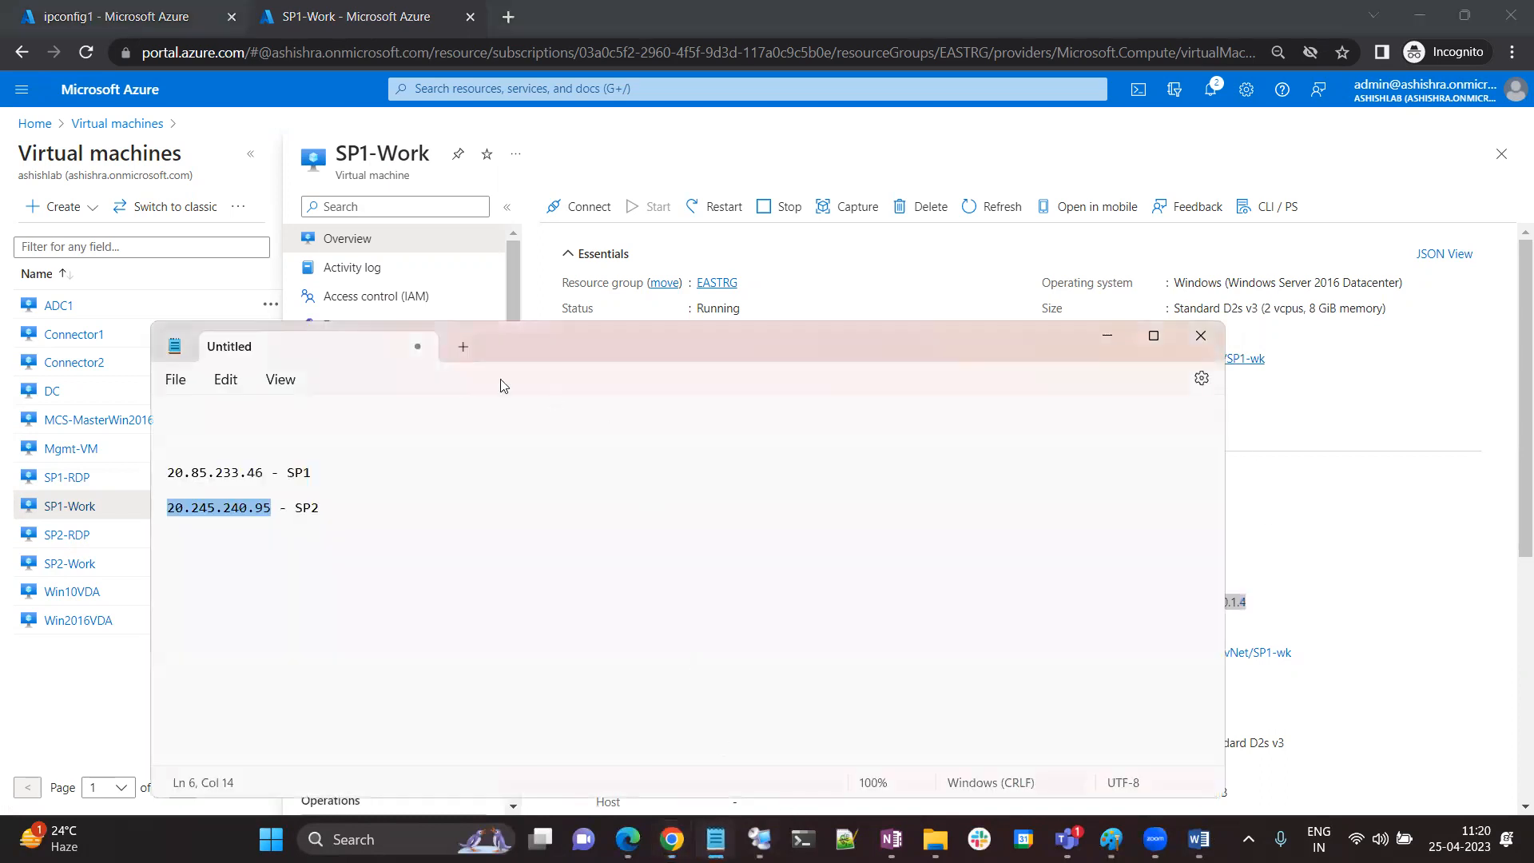
click(334, 472)
key(Return)
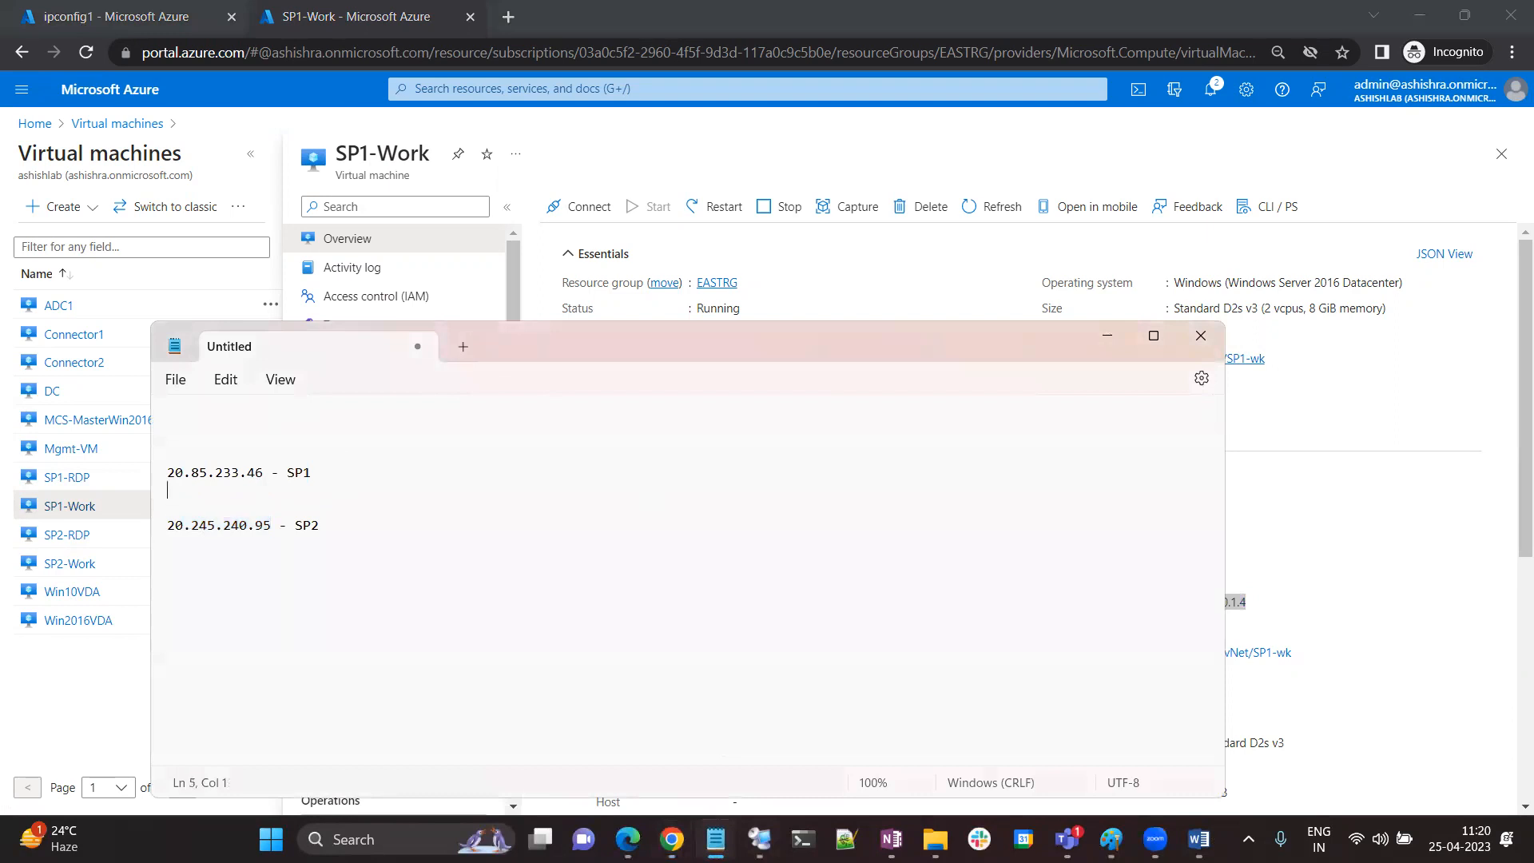
key(Return)
key(ctrl+v)
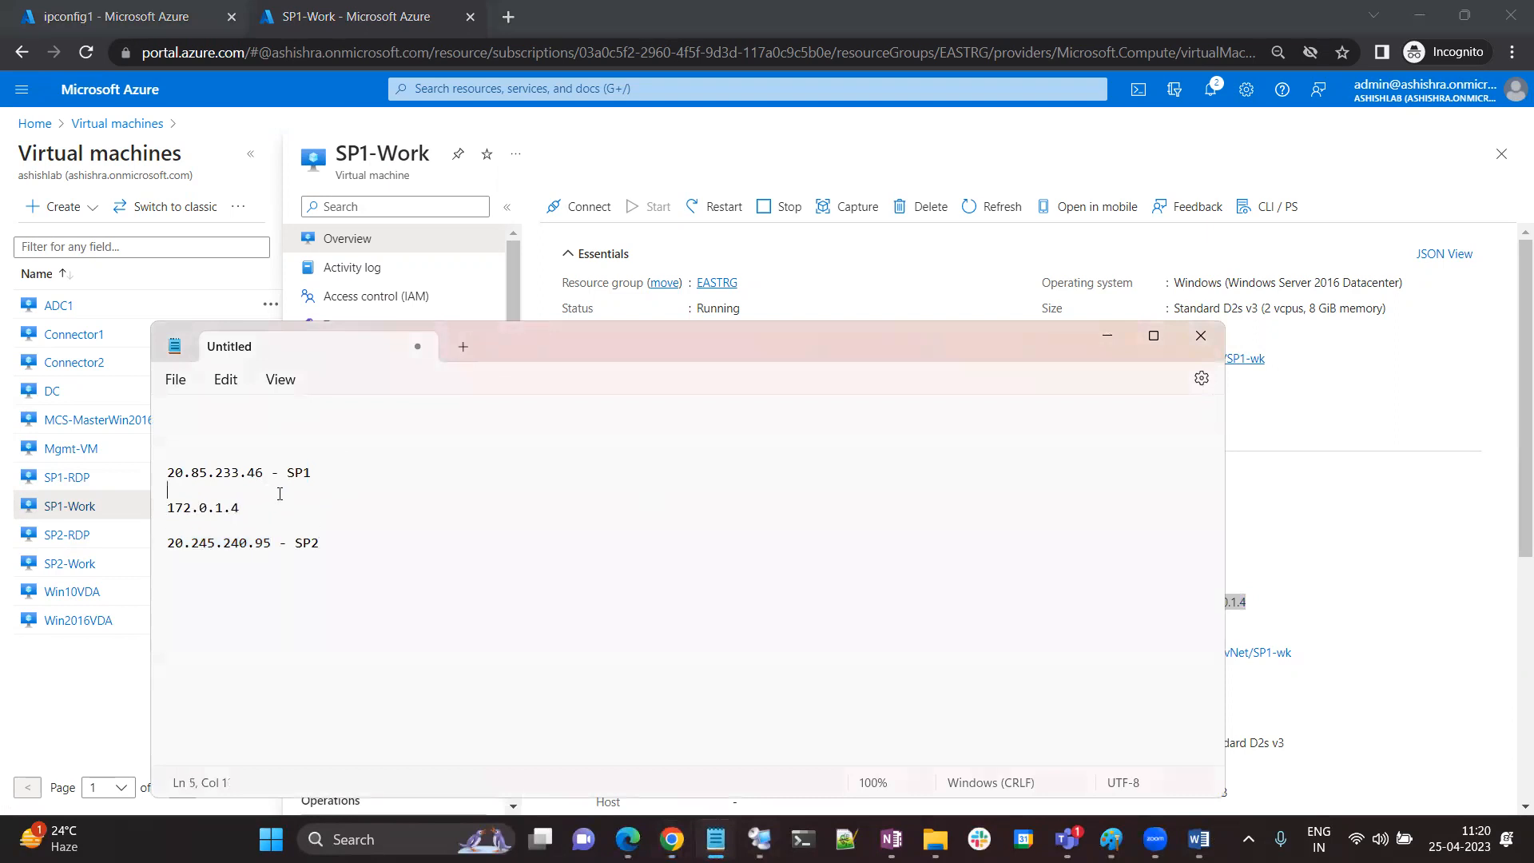
key(Delete)
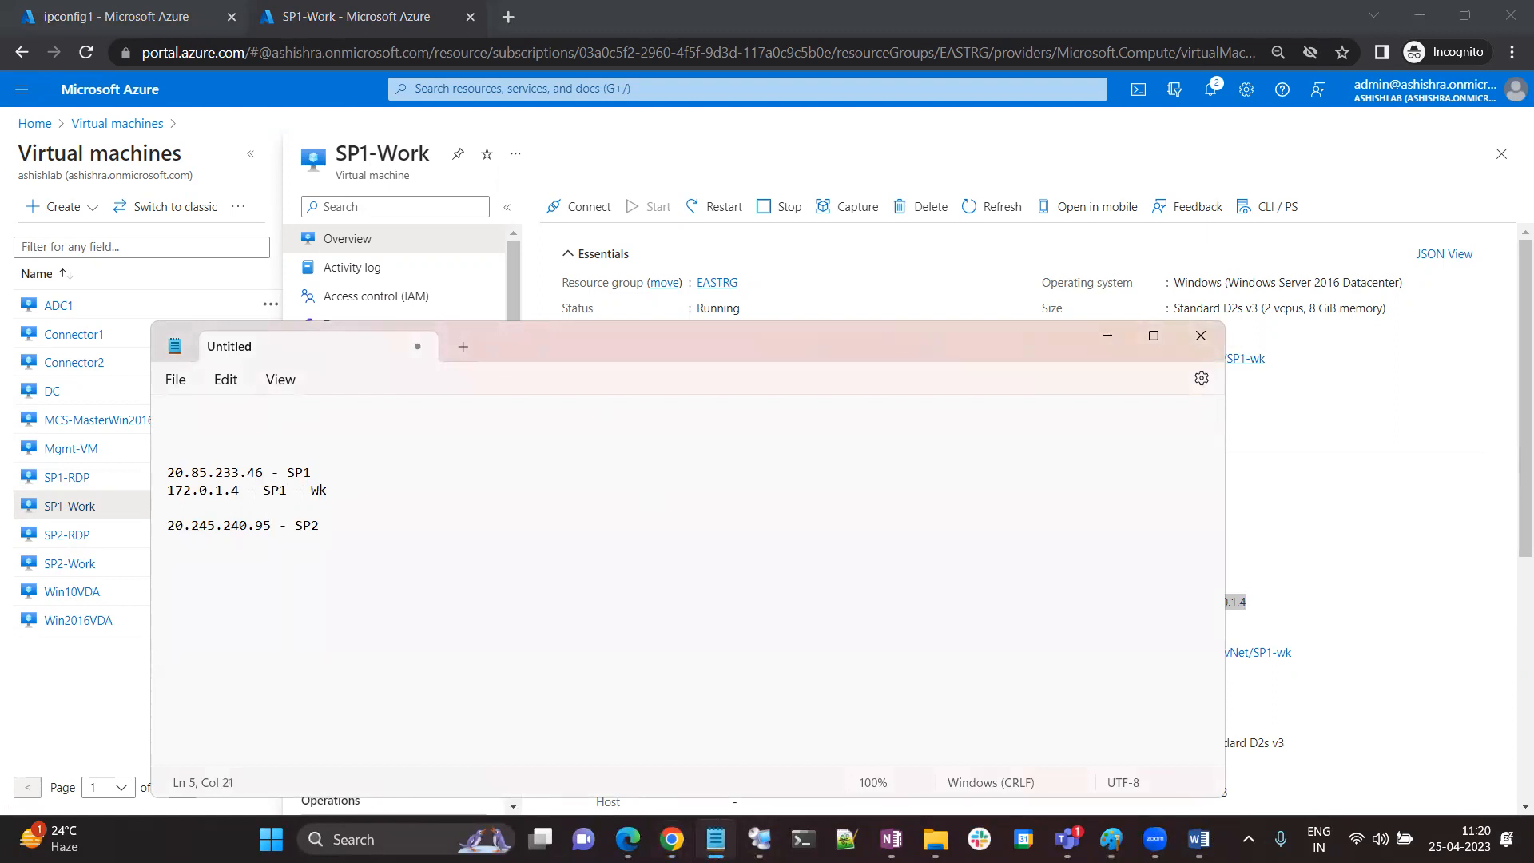
Add SP2-Work's private IP 192.0.0.4 to the notes with a 'Wk' label
click(724, 160)
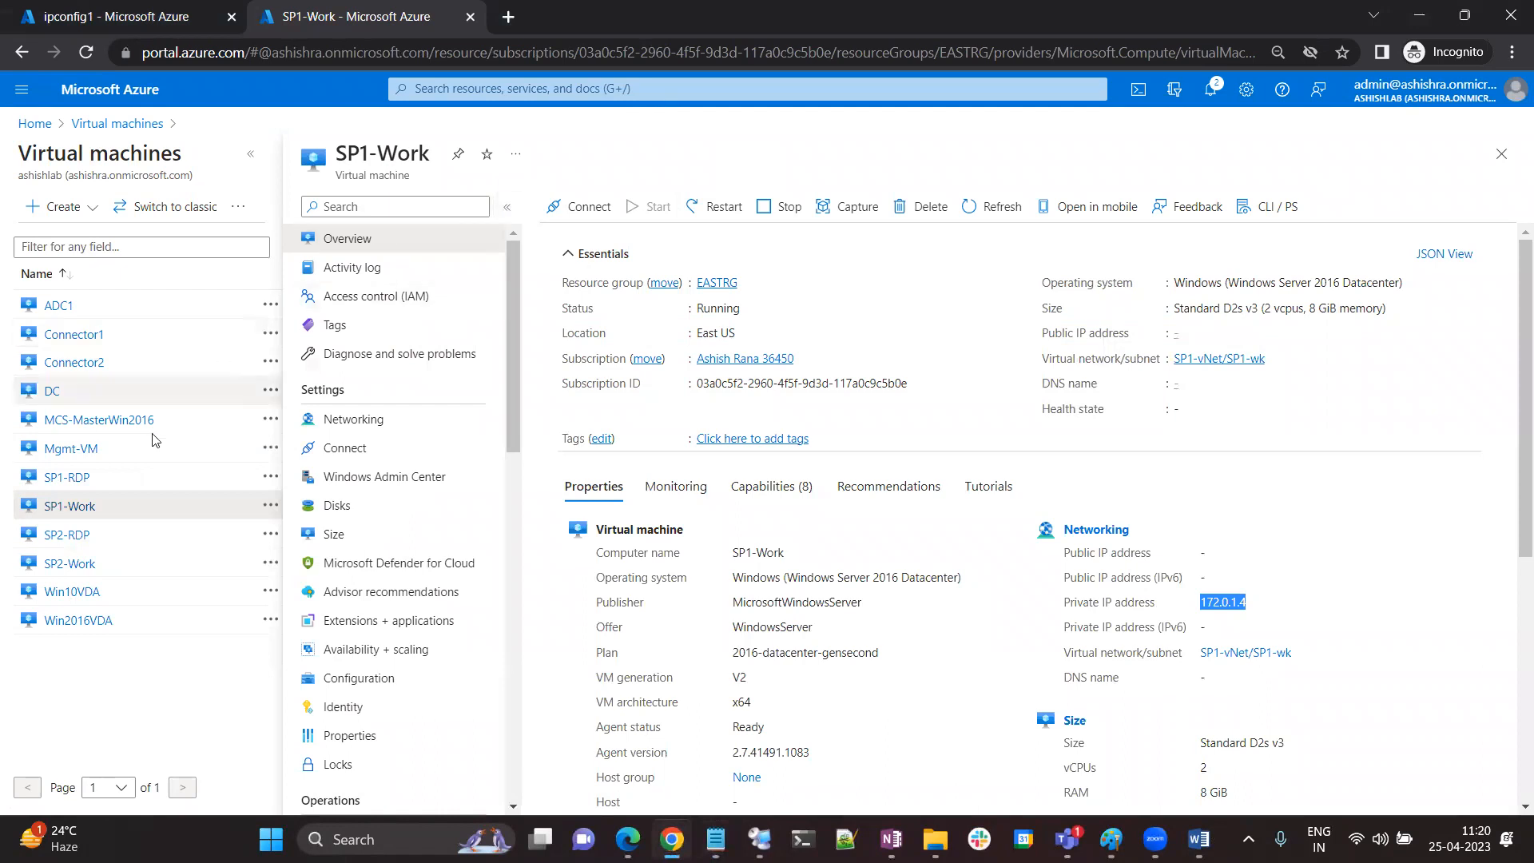
click(76, 565)
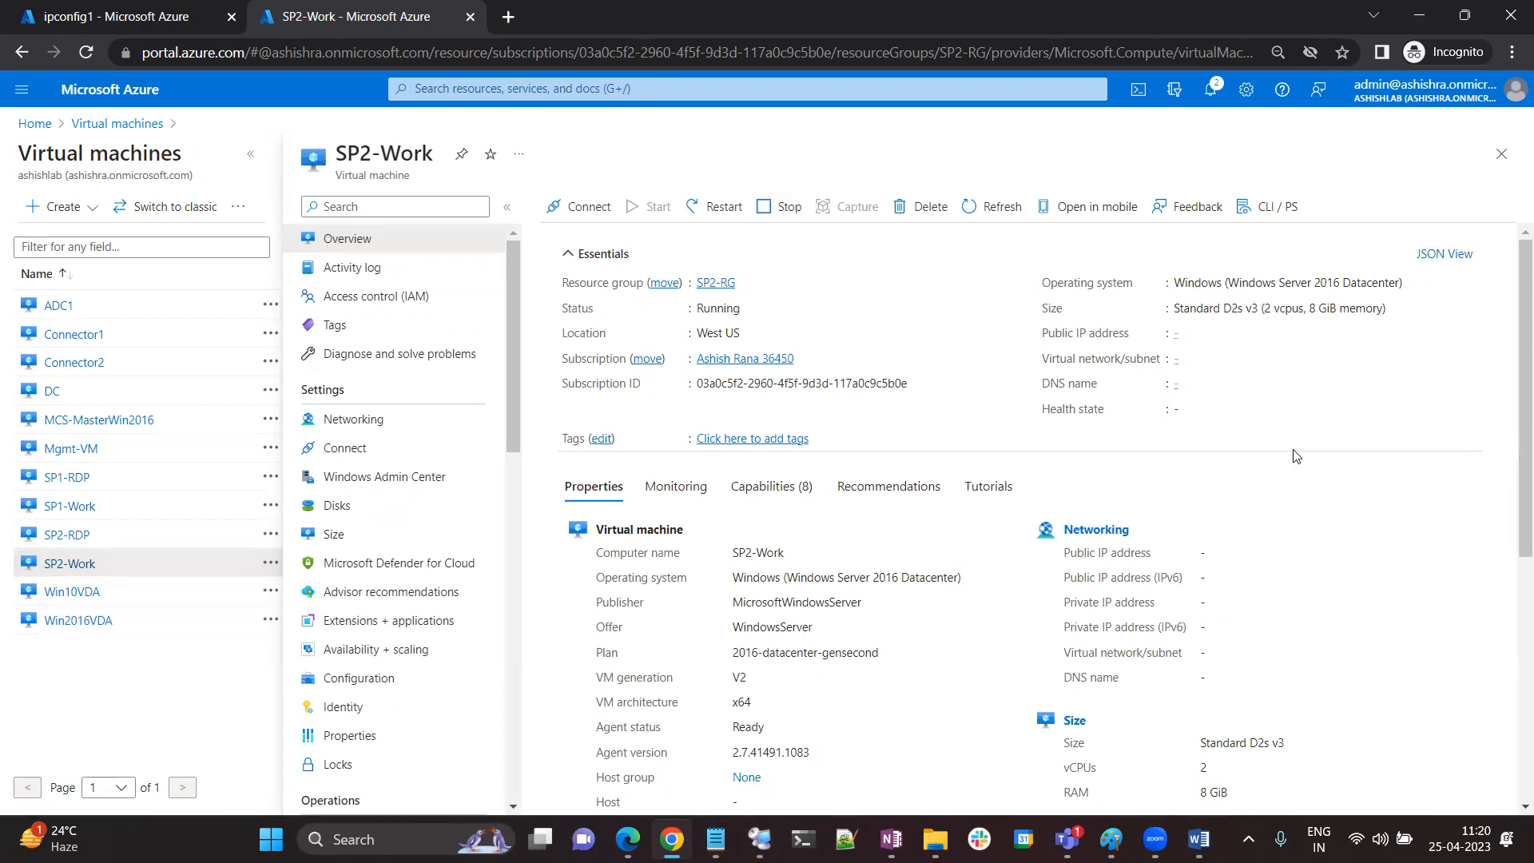
drag(1248, 604, 1205, 607)
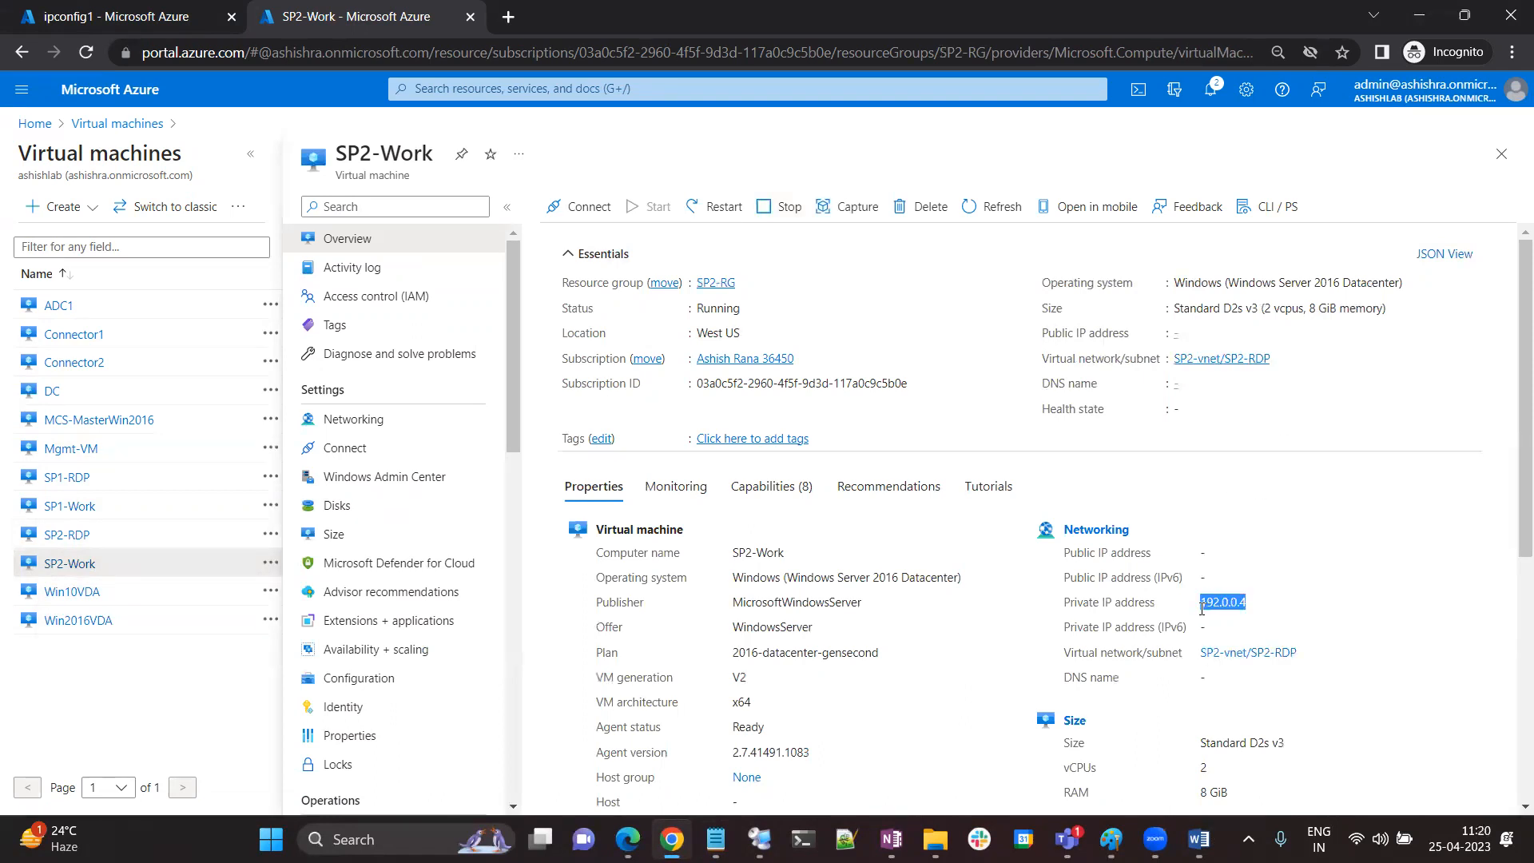
click(716, 839)
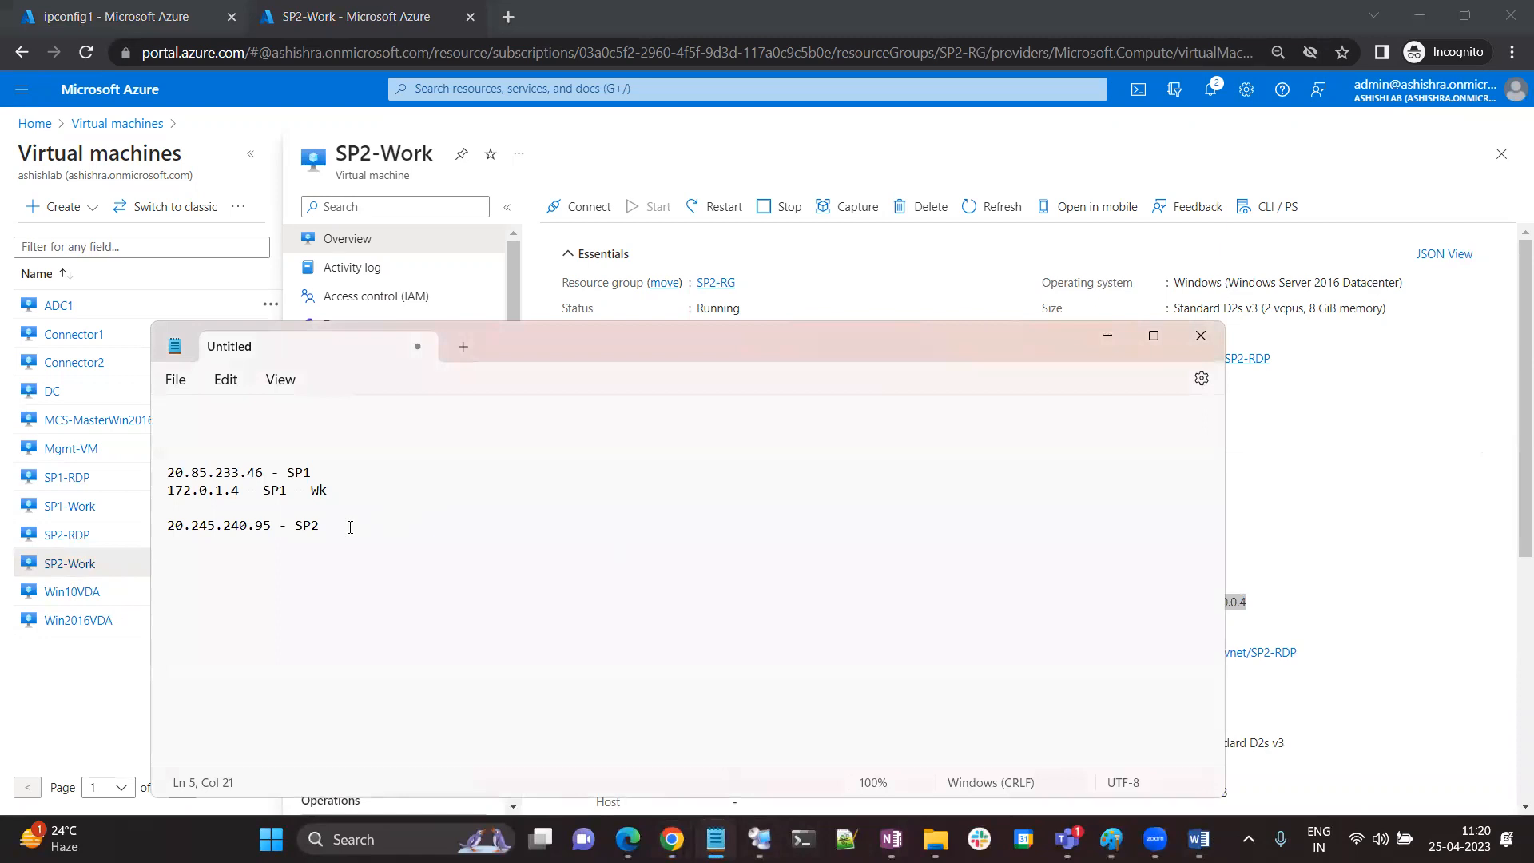
text(192.0.0.4)
text(Wk)
double_click(251, 490)
On SP2, allow network discovery and turn IE Enhanced Security off for administrators and users
click(759, 839)
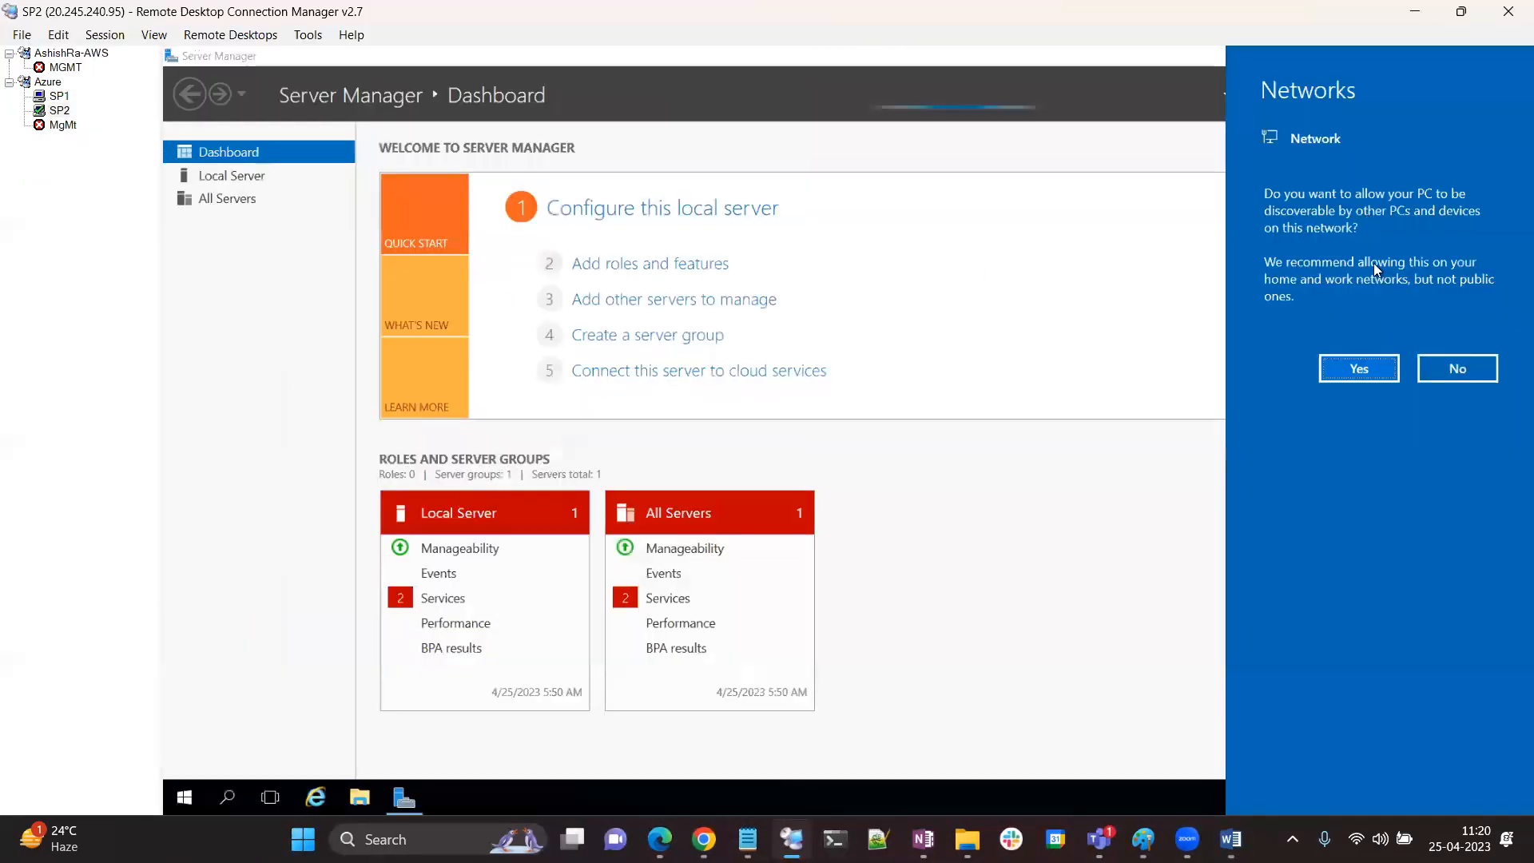
click(1361, 367)
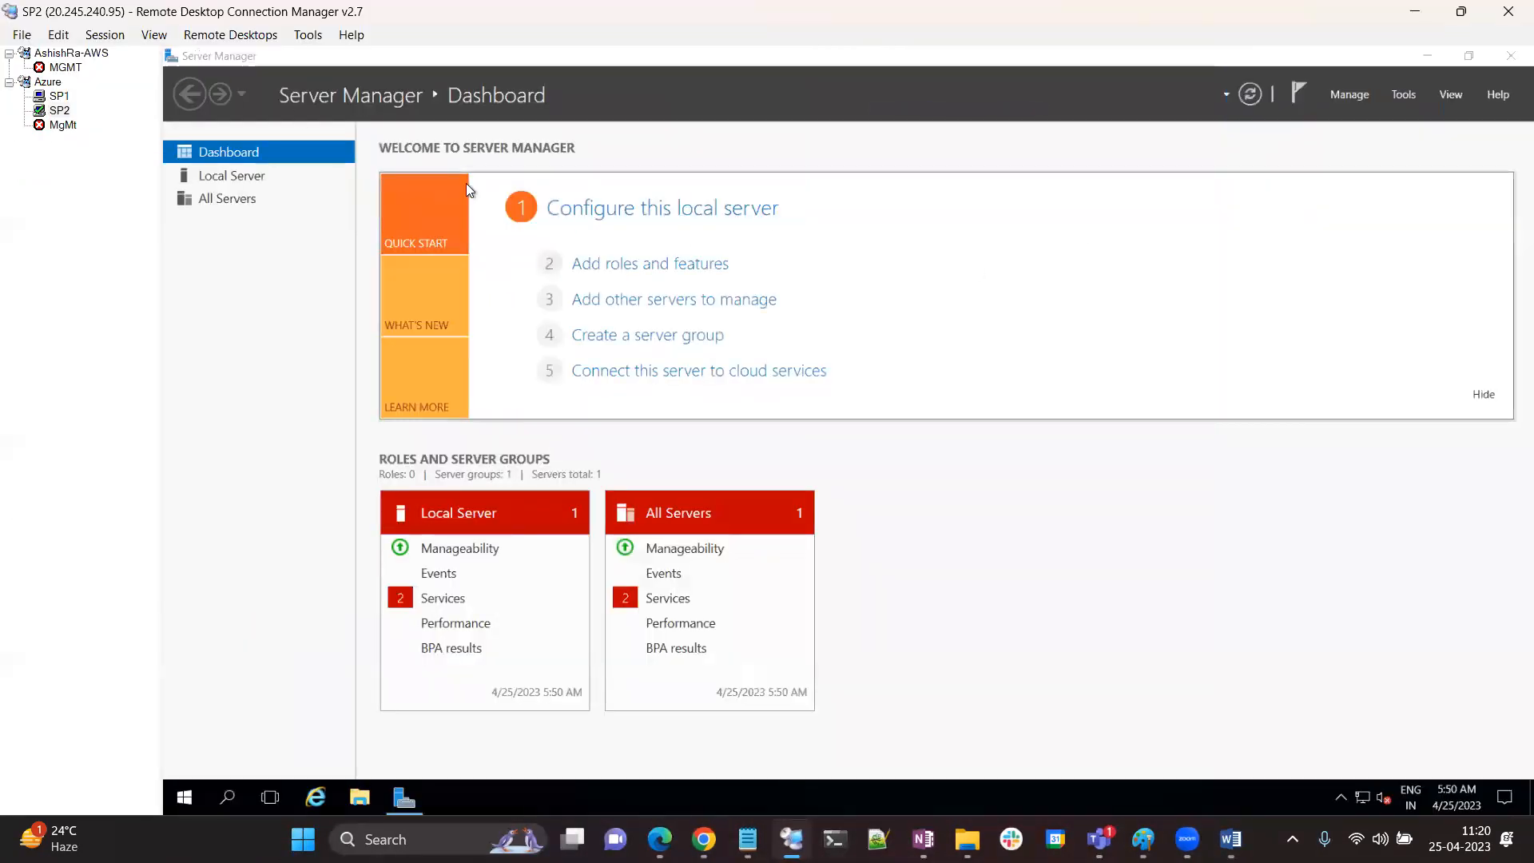
click(229, 176)
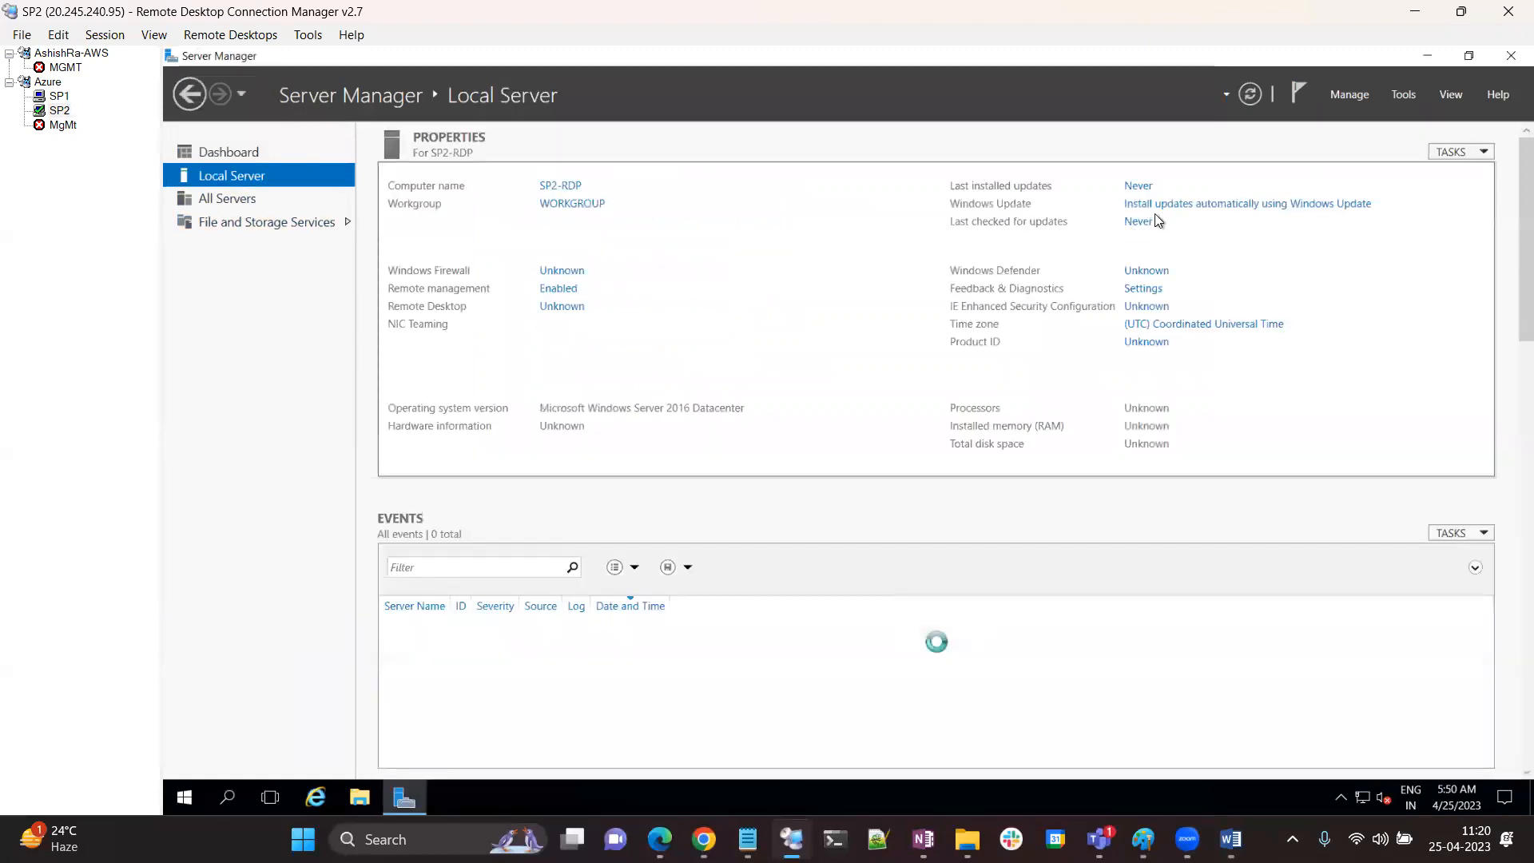
click(1131, 307)
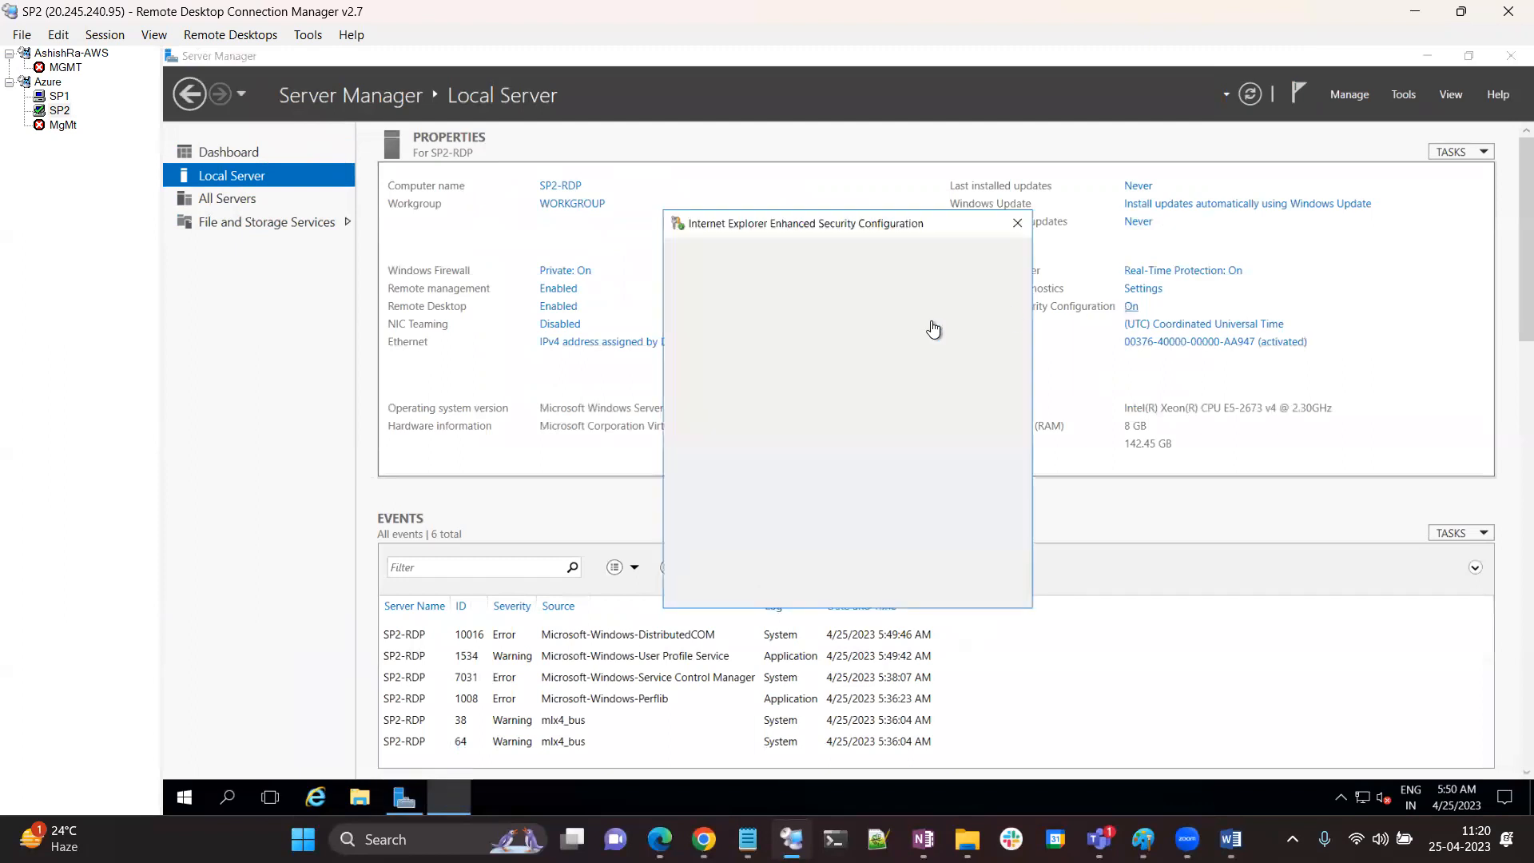
click(745, 397)
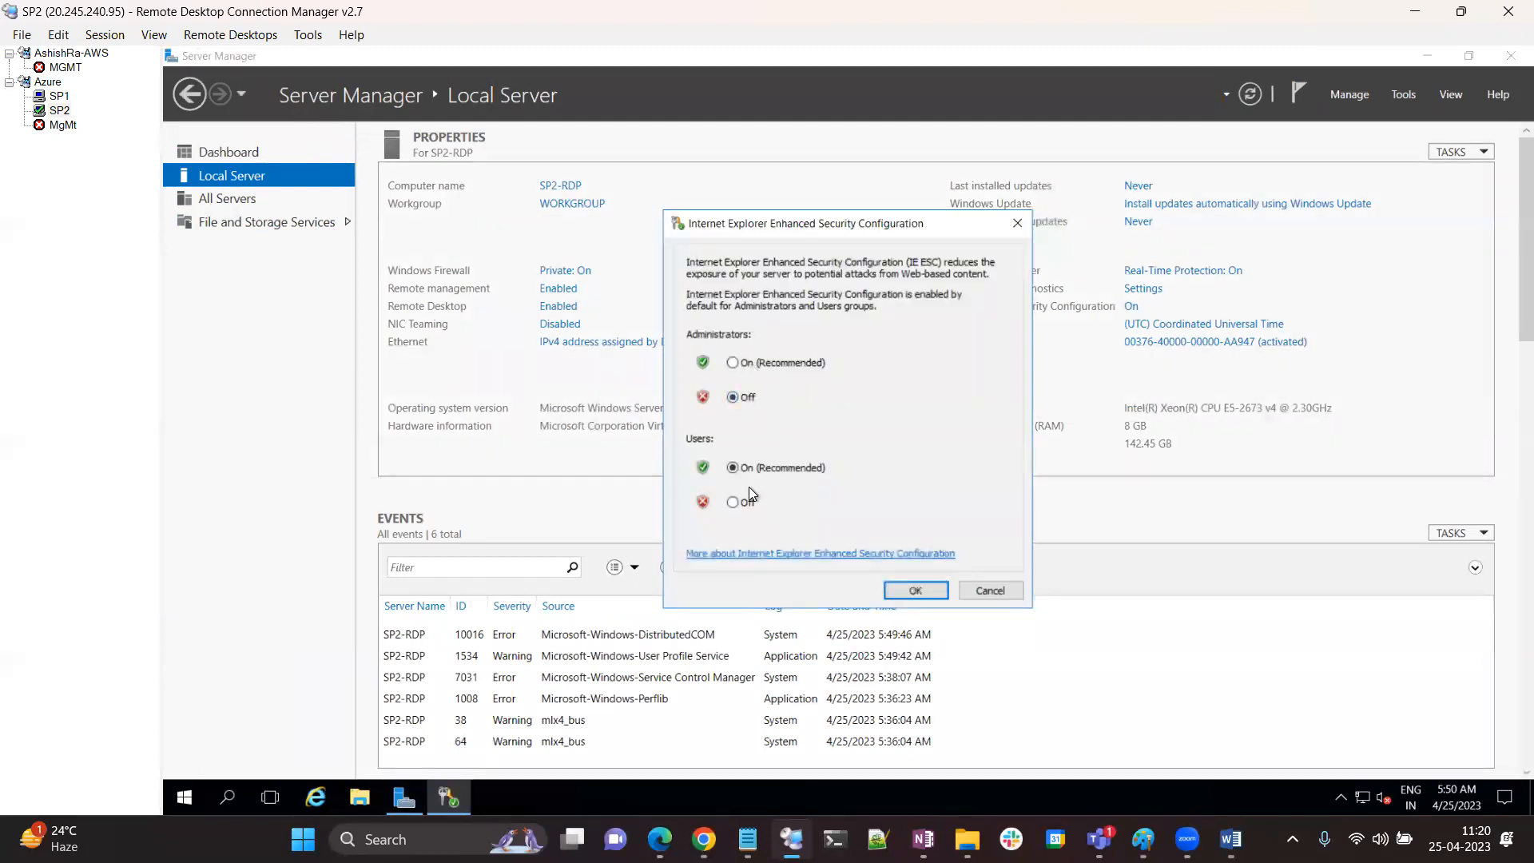
click(915, 591)
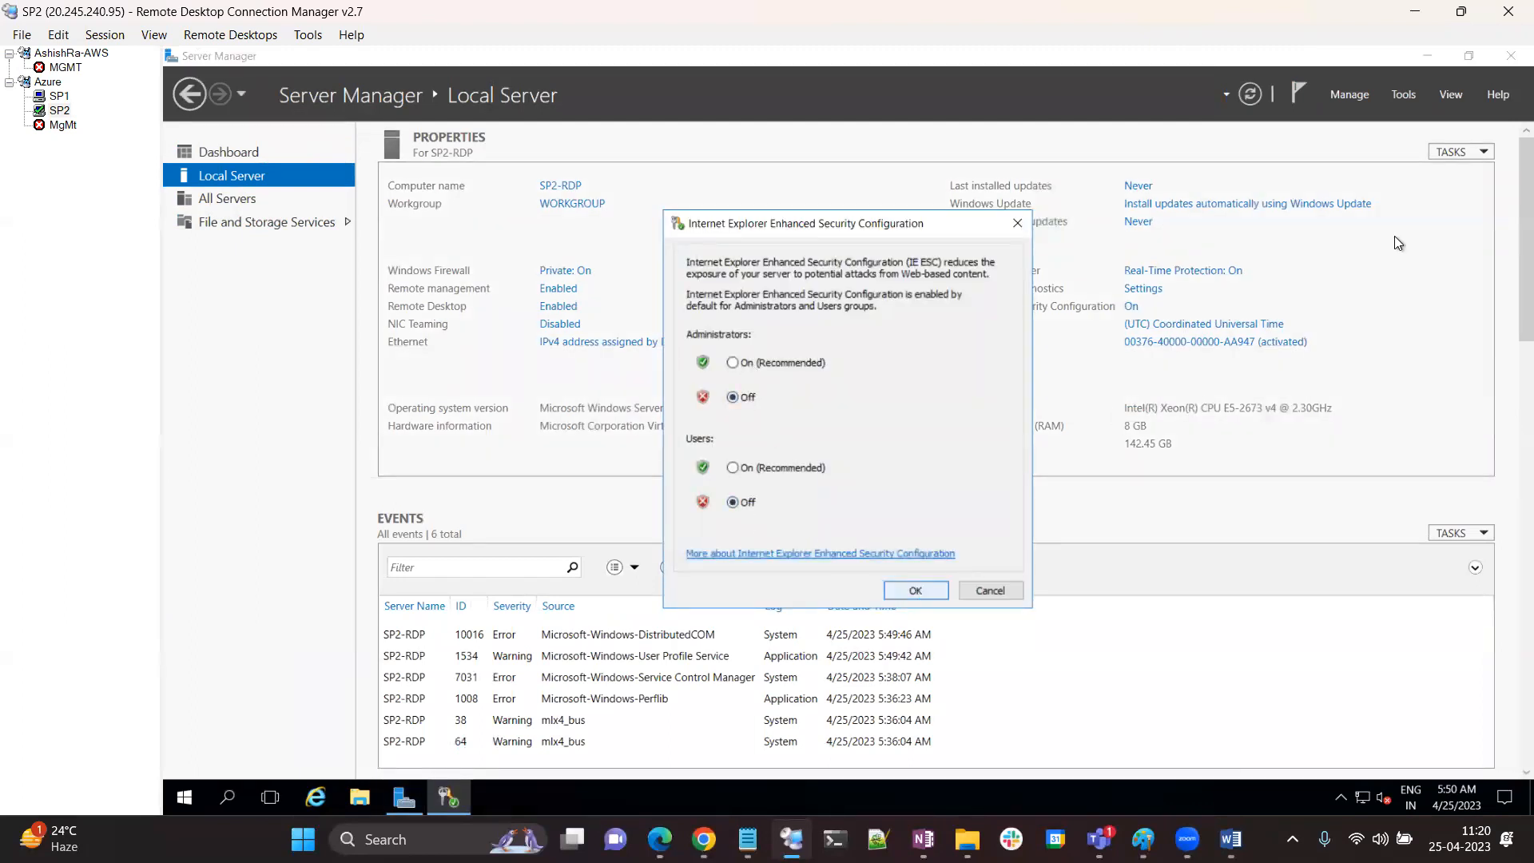
click(1506, 60)
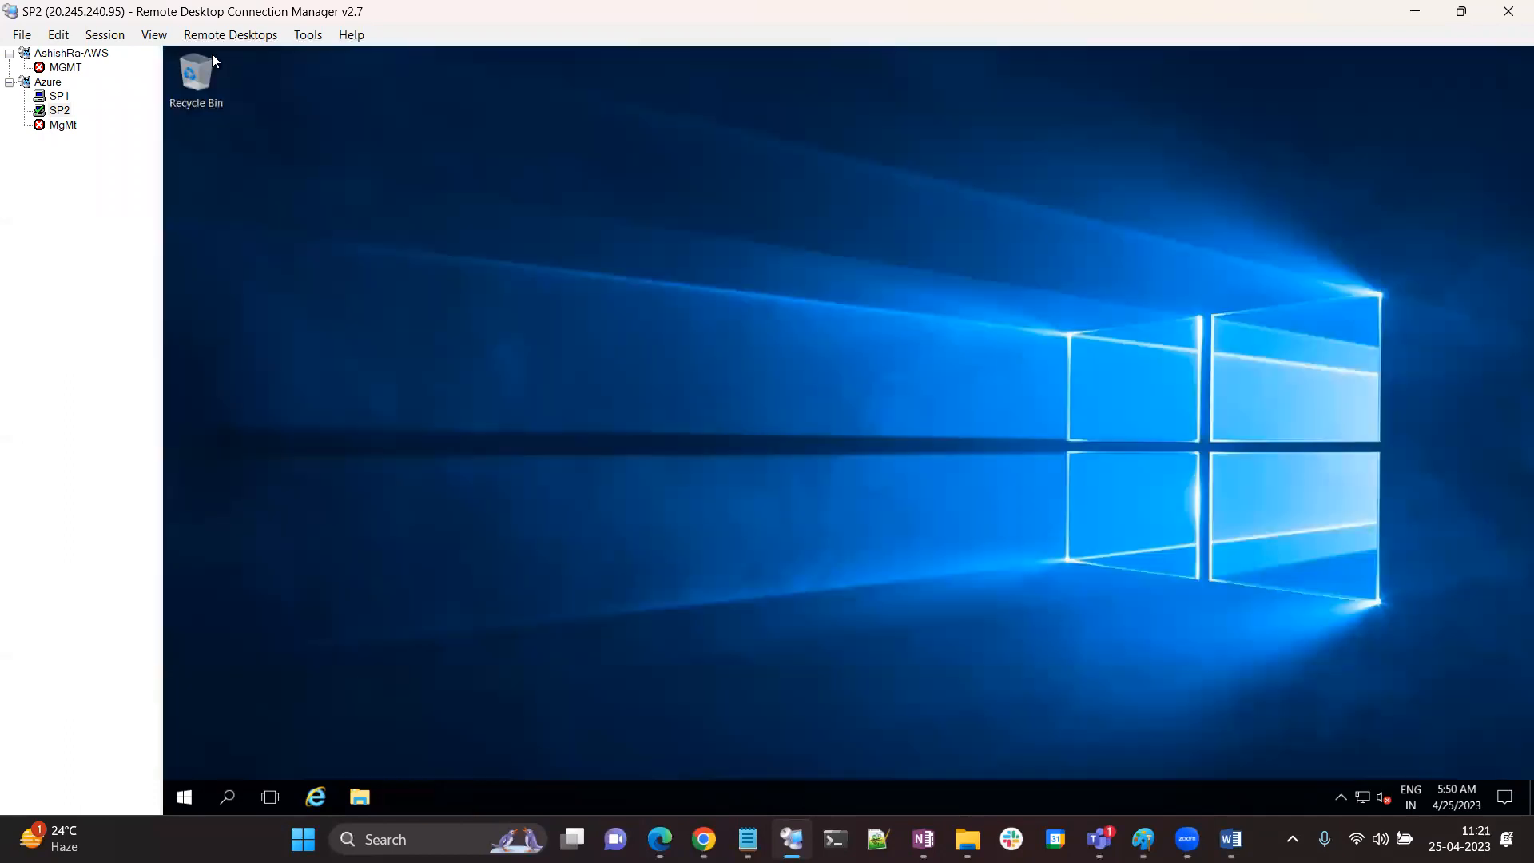
On SP1, answer the network discovery prompt and turn IE Enhanced Security off
click(59, 95)
click(1359, 368)
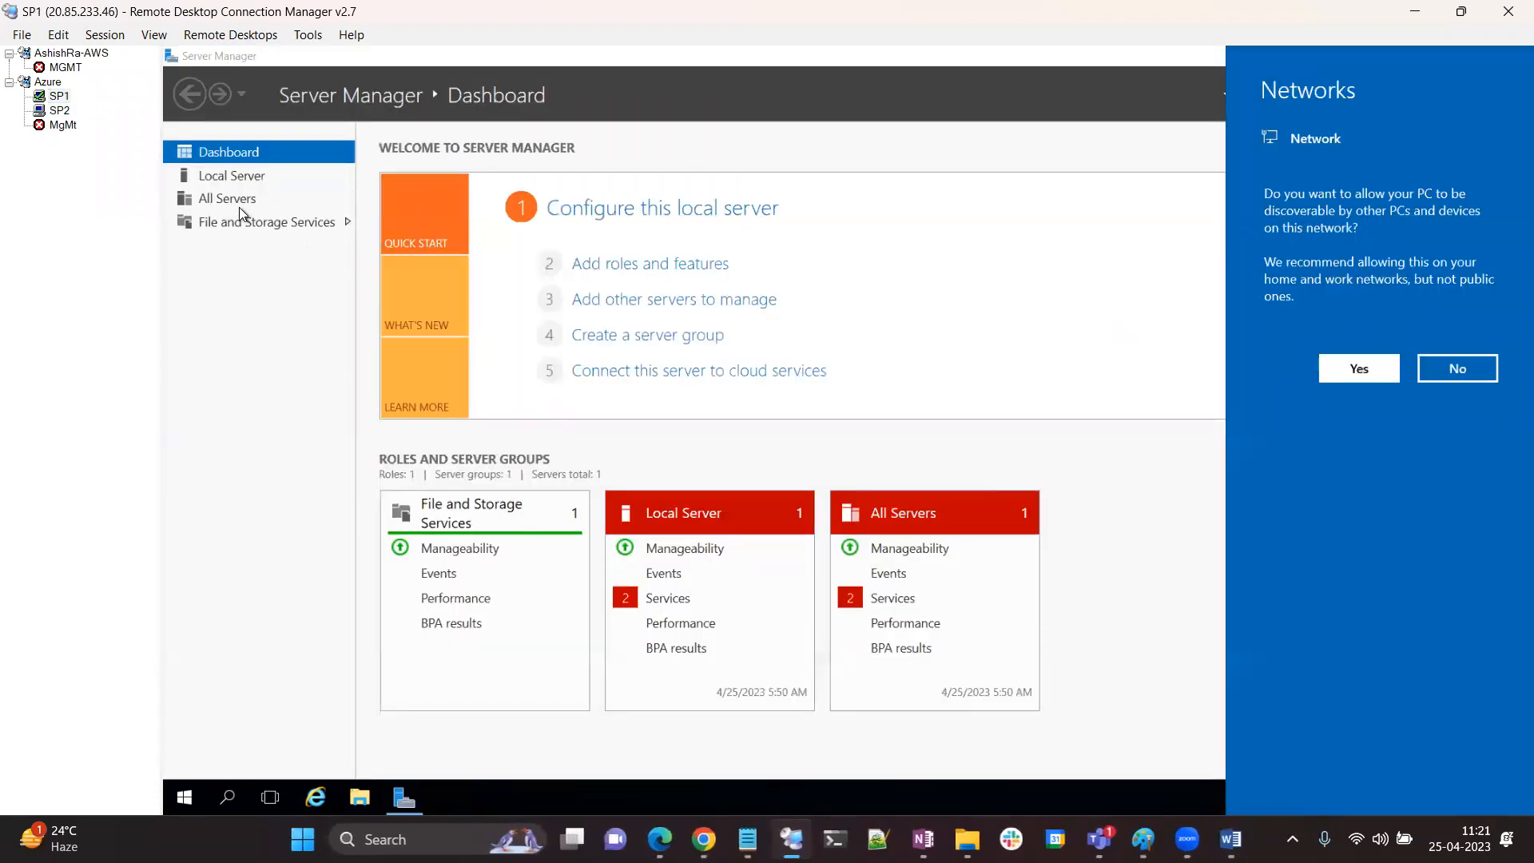
click(232, 176)
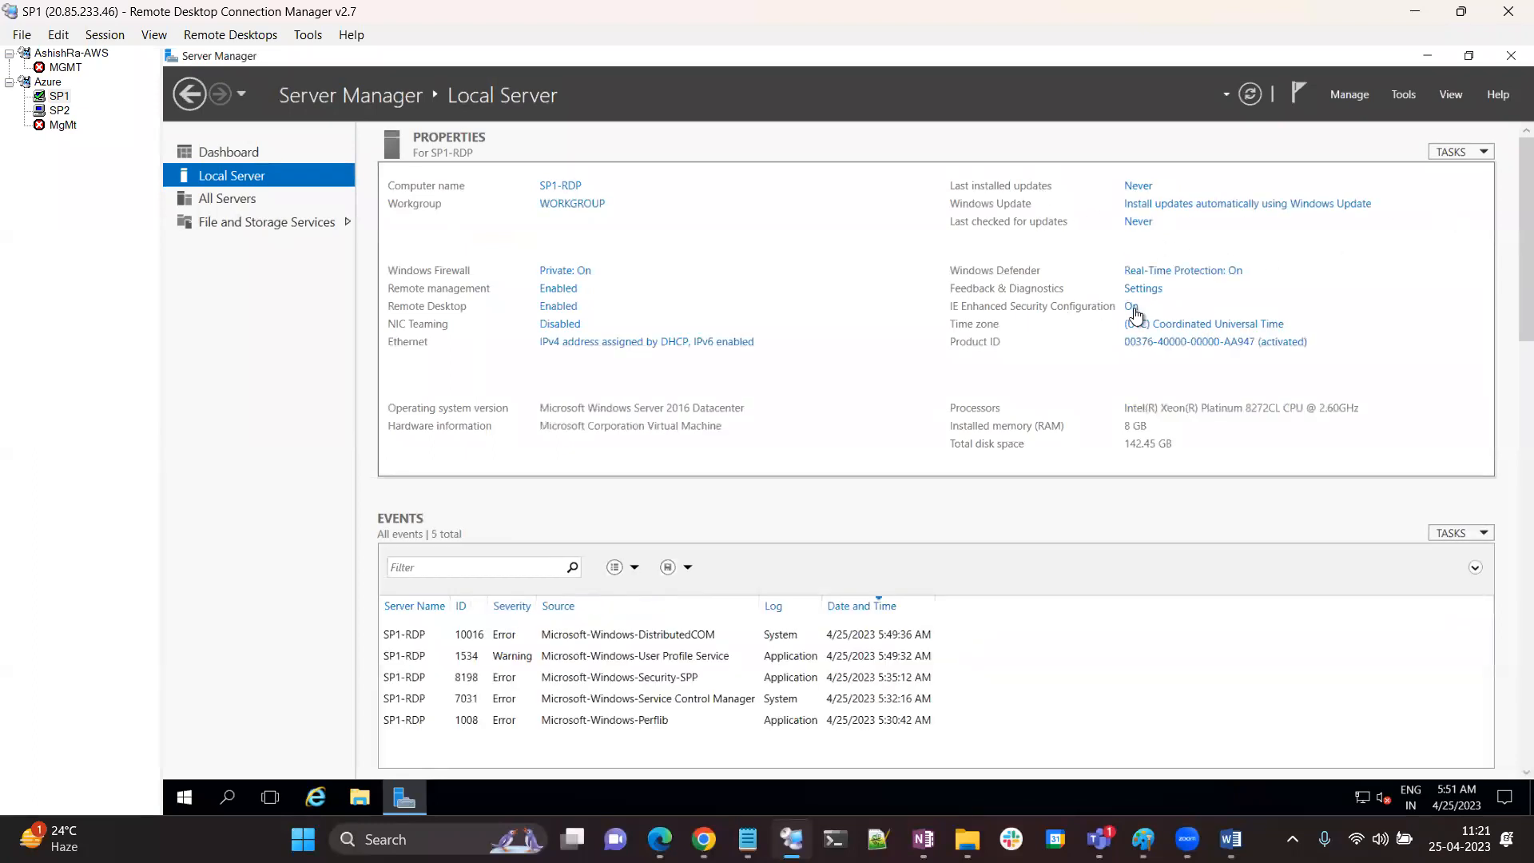
click(1132, 308)
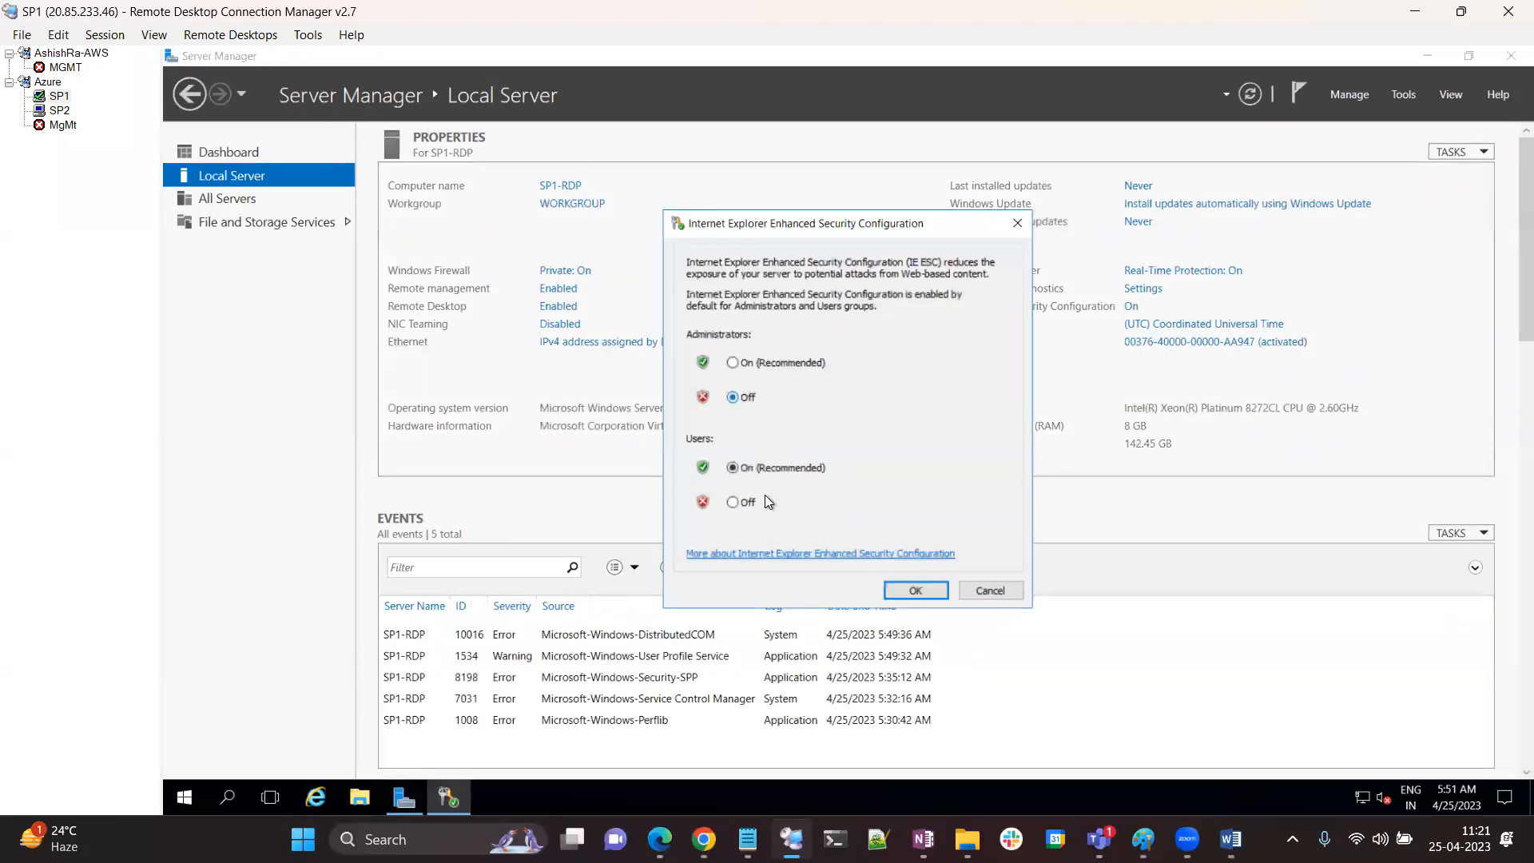
click(916, 590)
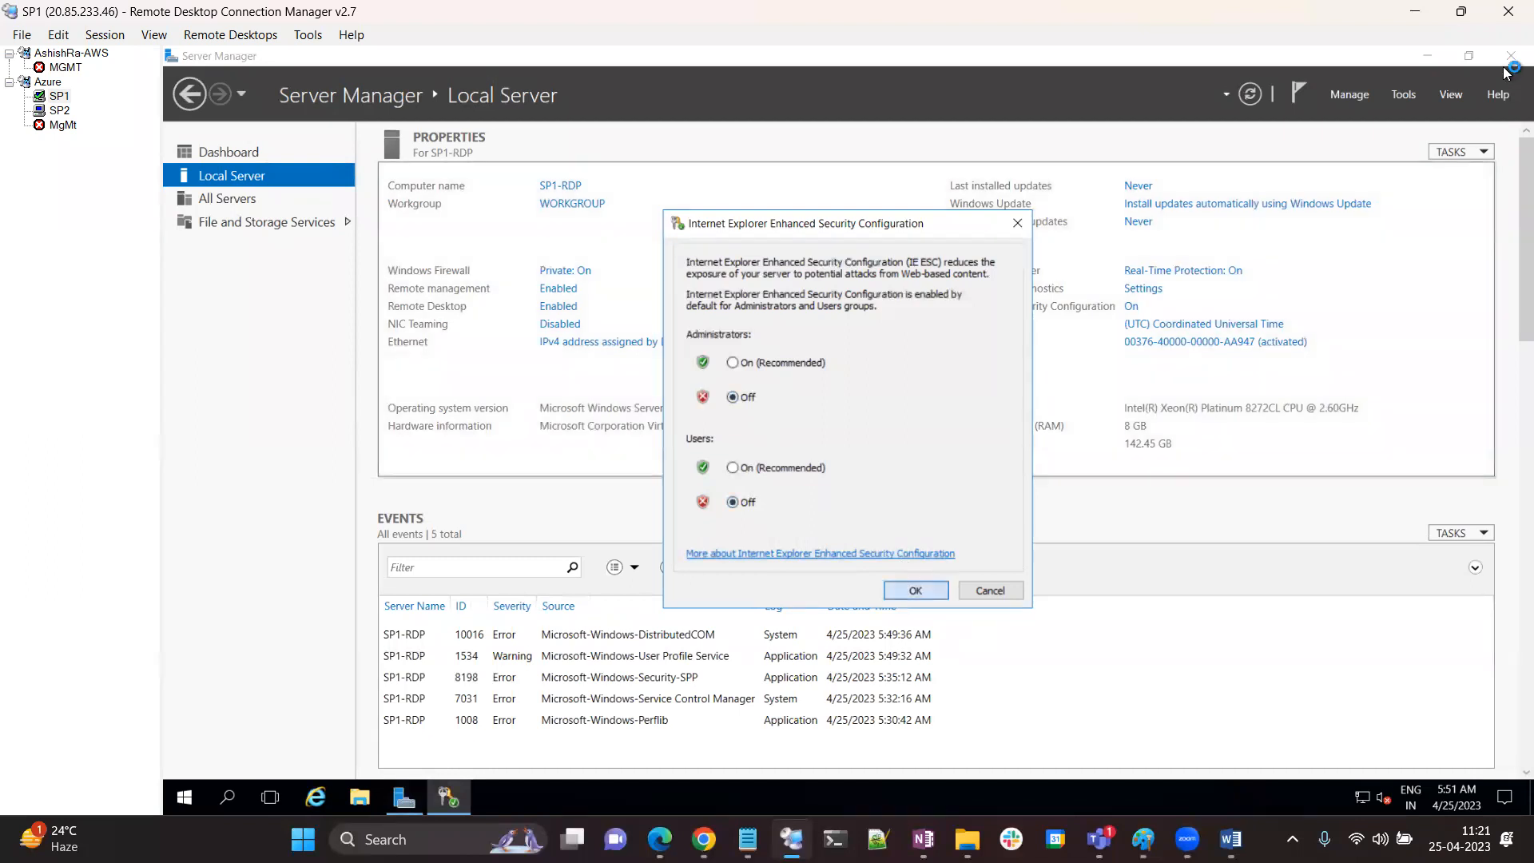
click(1510, 55)
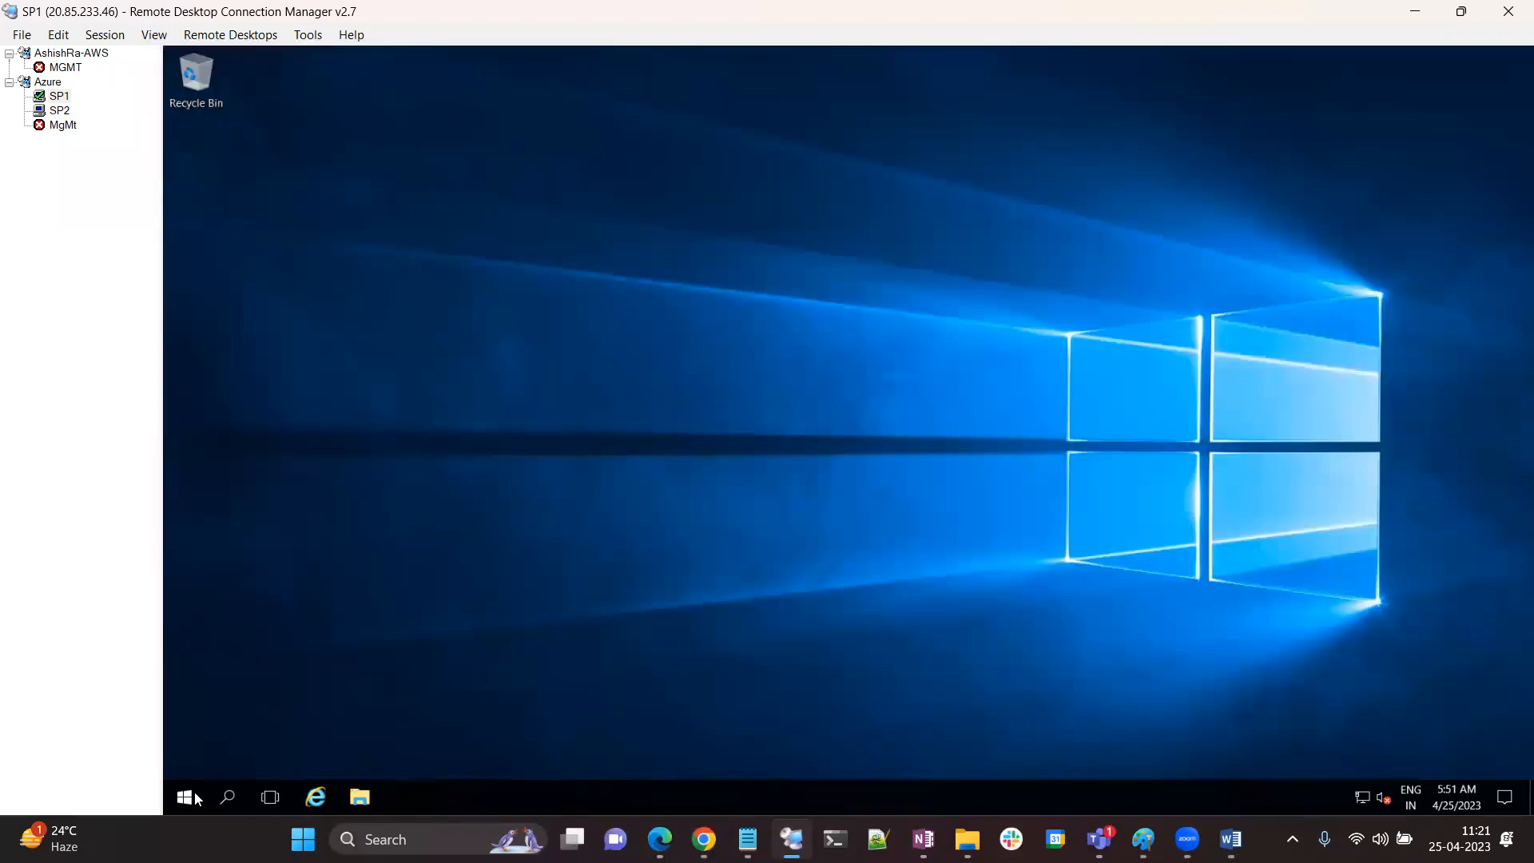
Launch mstsc on SP1 and connect to the work VM at 172.0.1.4
key(super+x)
click(232, 710)
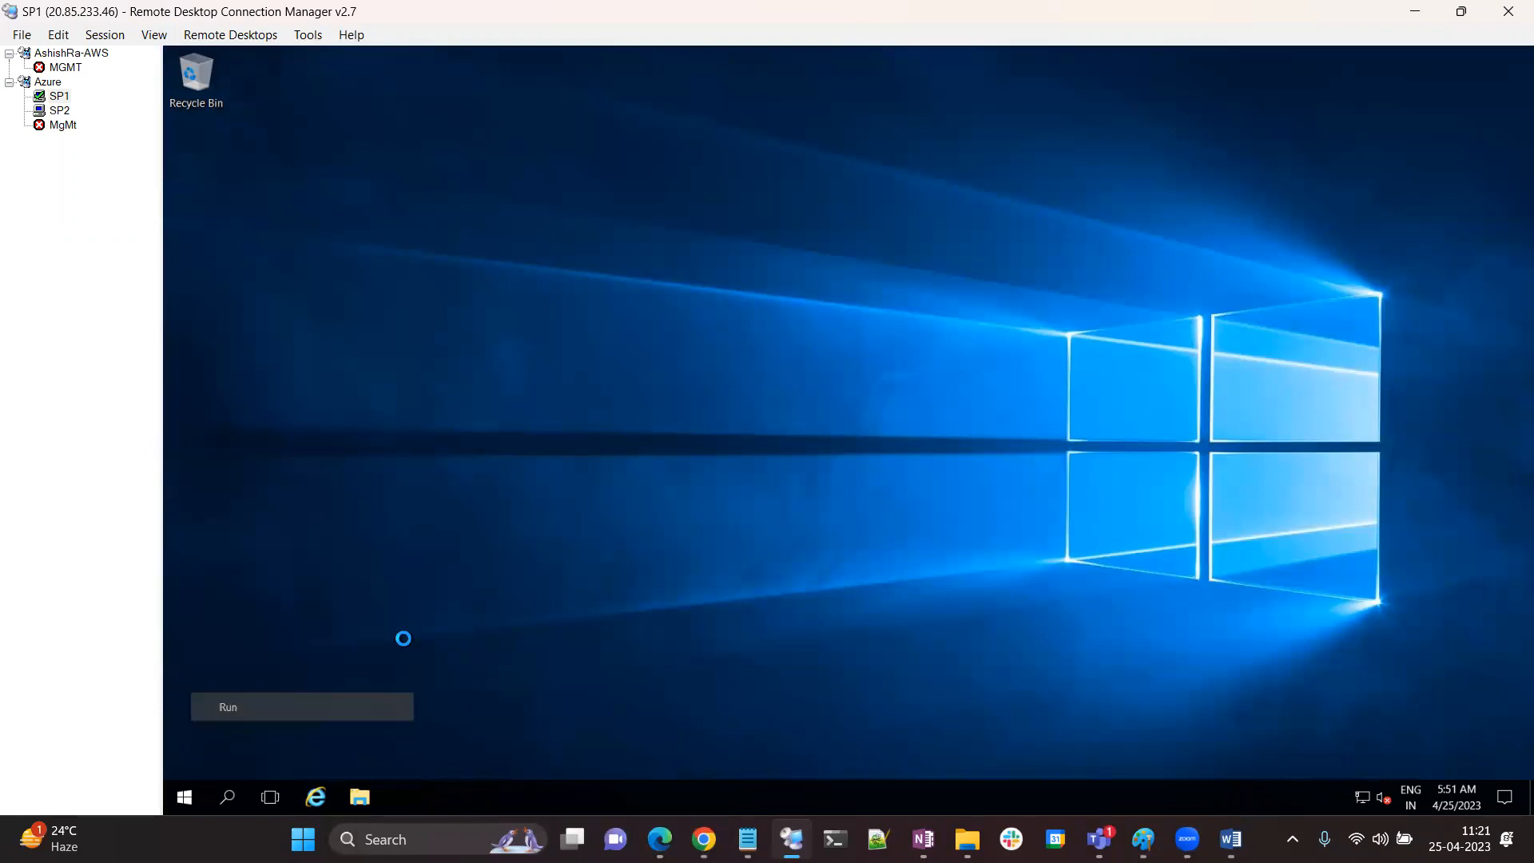
text(mstsc)
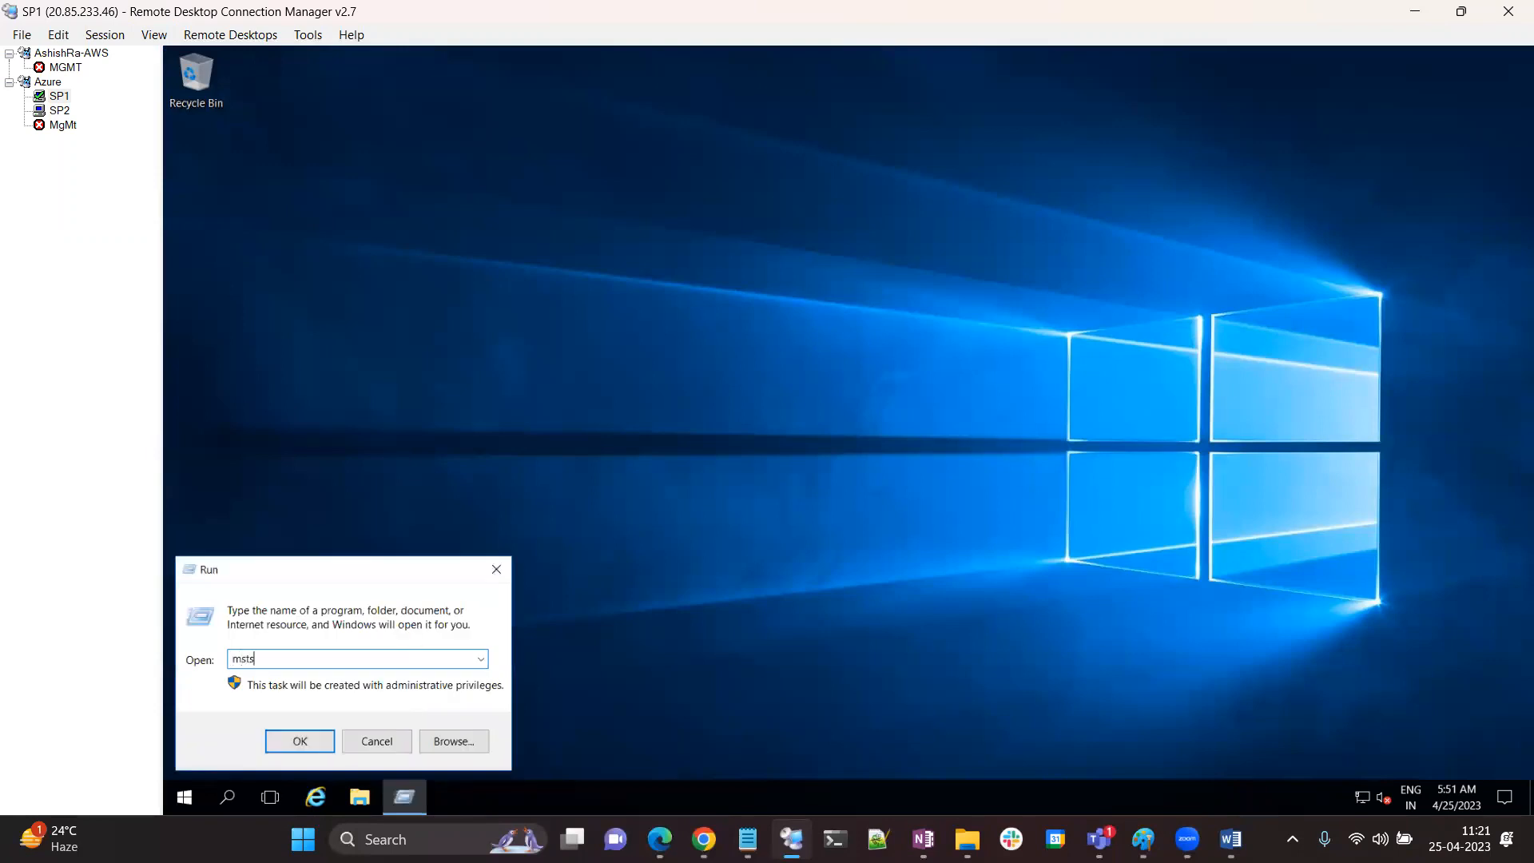
key(Return)
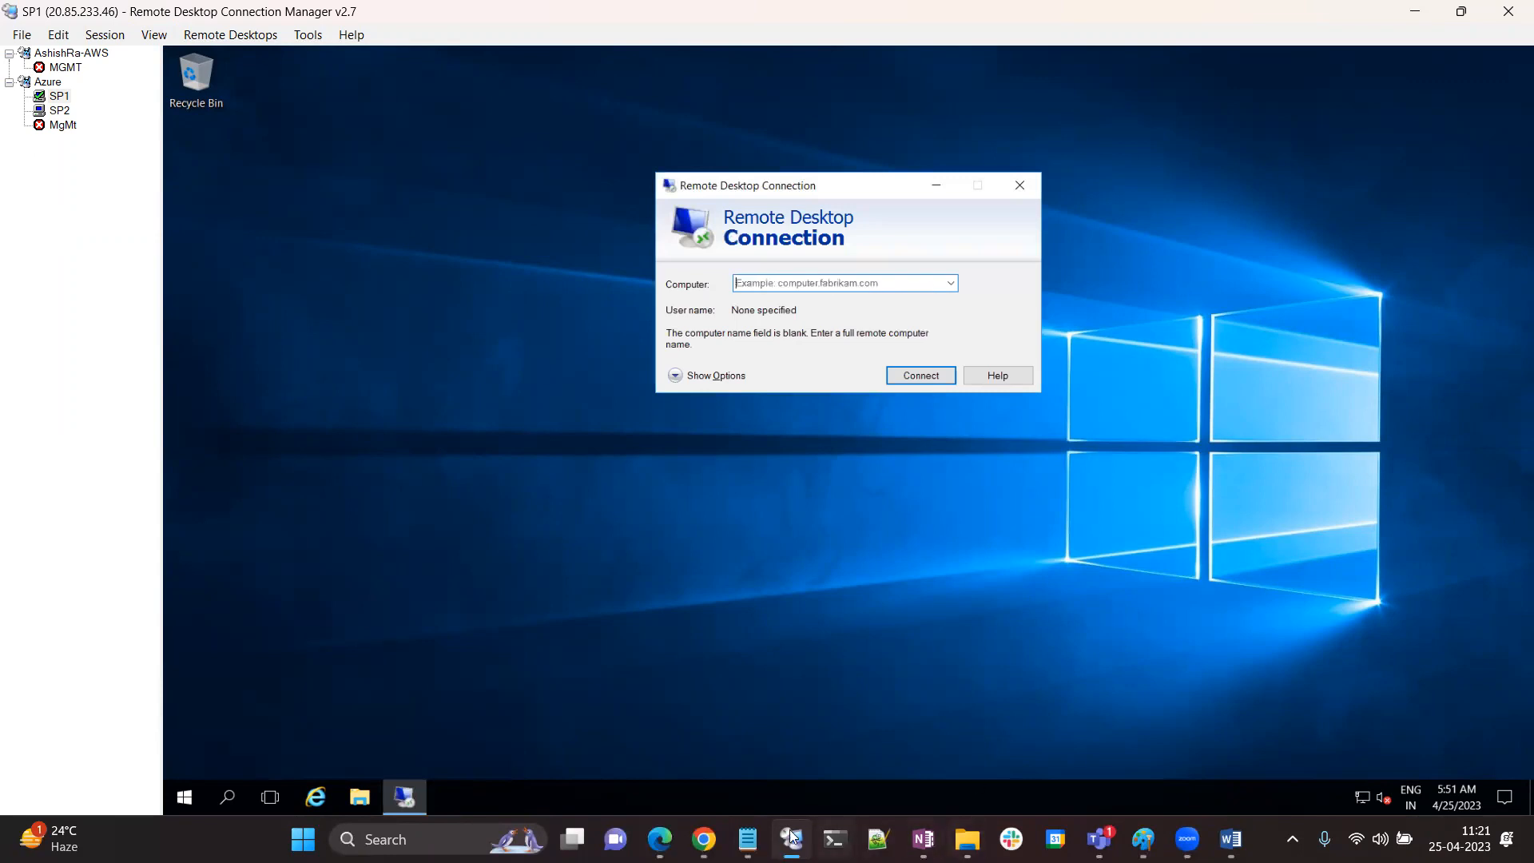
click(747, 840)
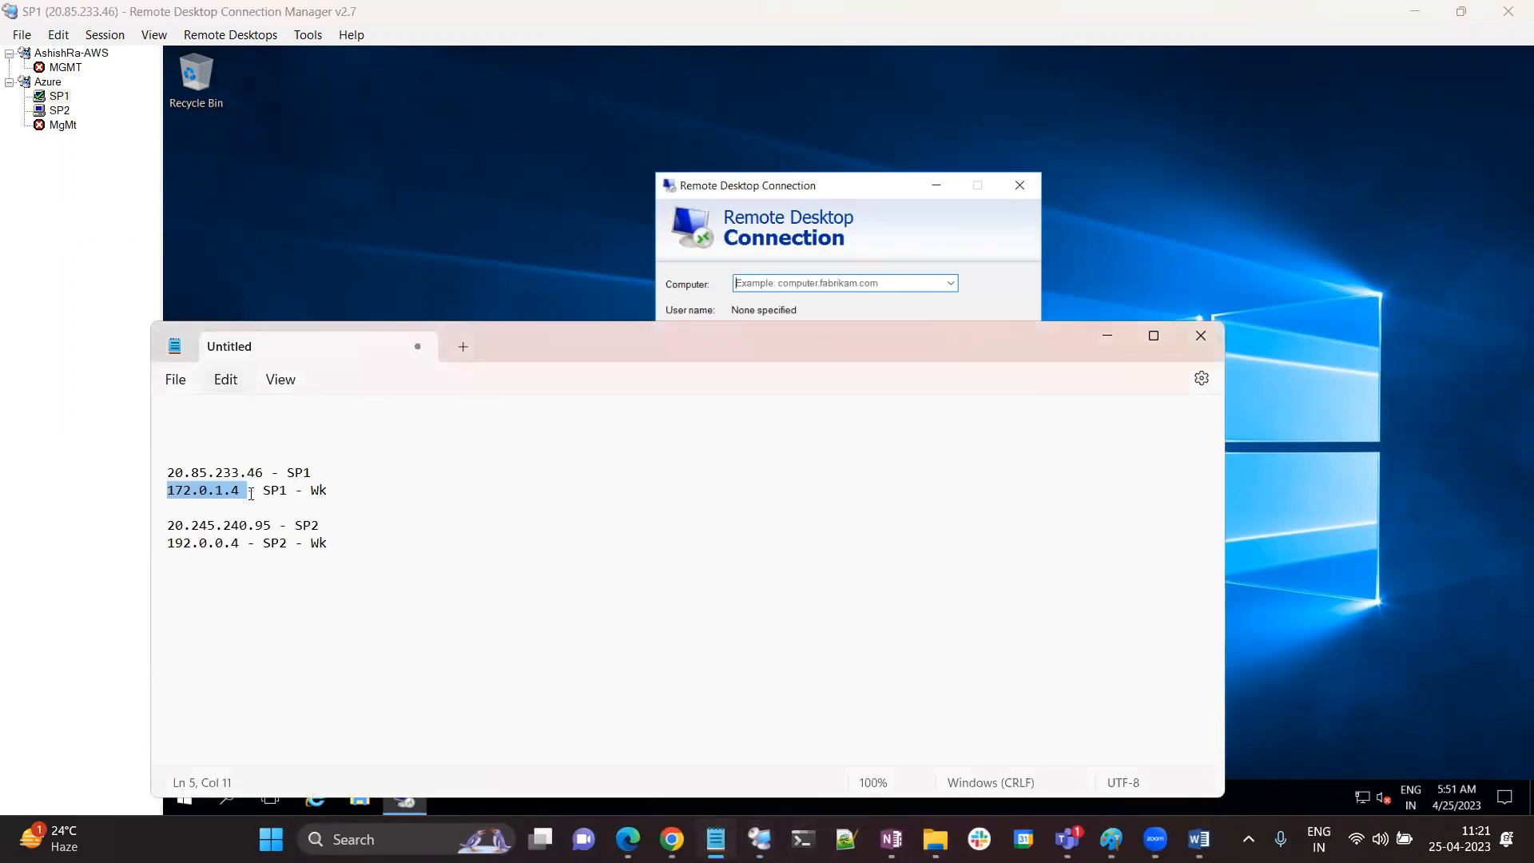
click(864, 184)
key(ctrl+v)
click(918, 376)
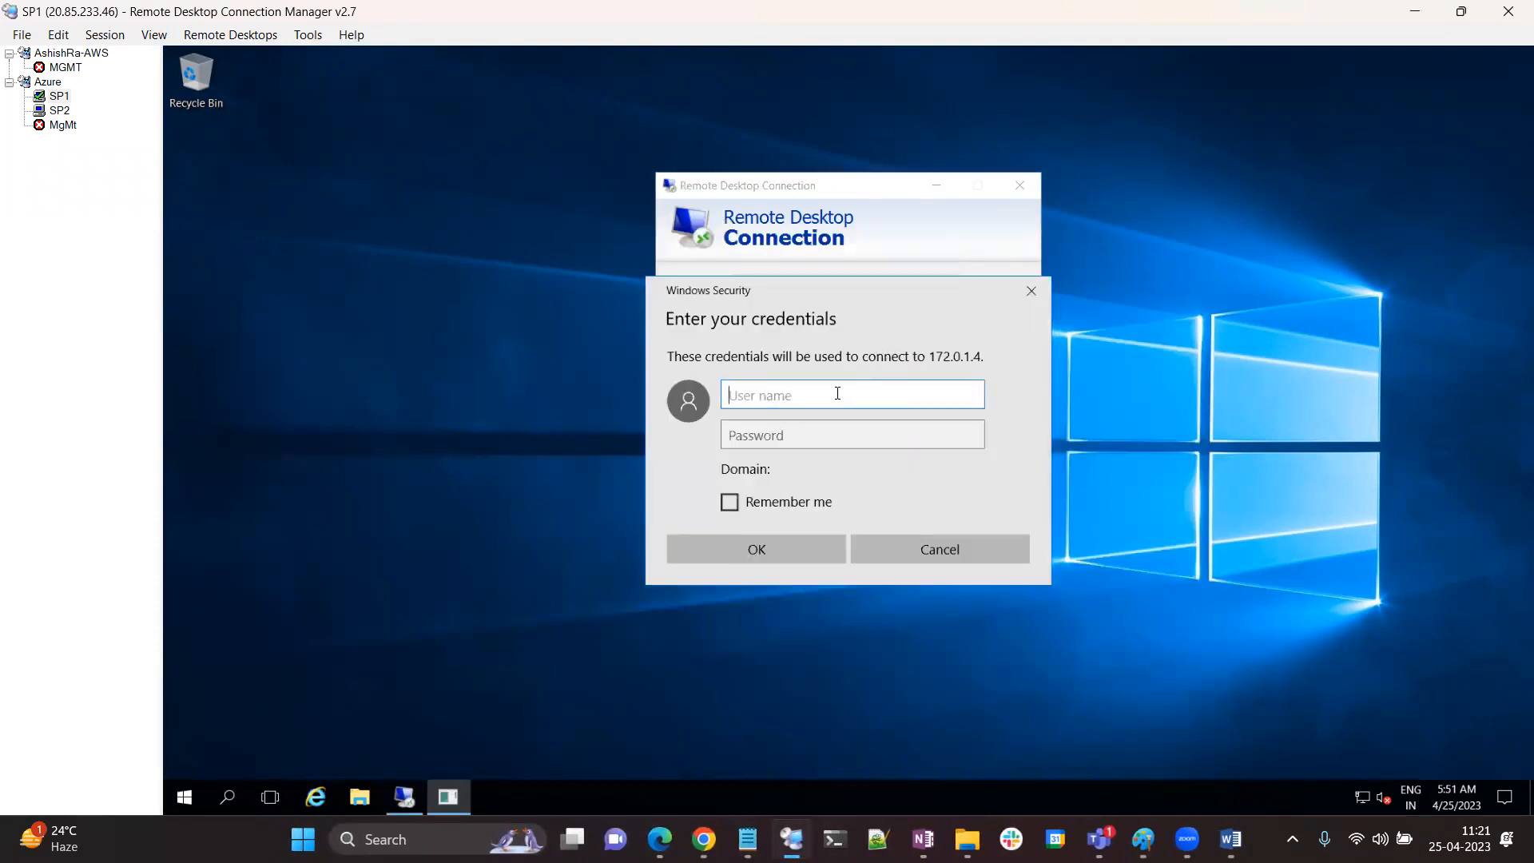
Sign in with the account username and password, and permanently accept the 172.0.1.4 certificate
text(ashishra)
key(Tab)
text(***)
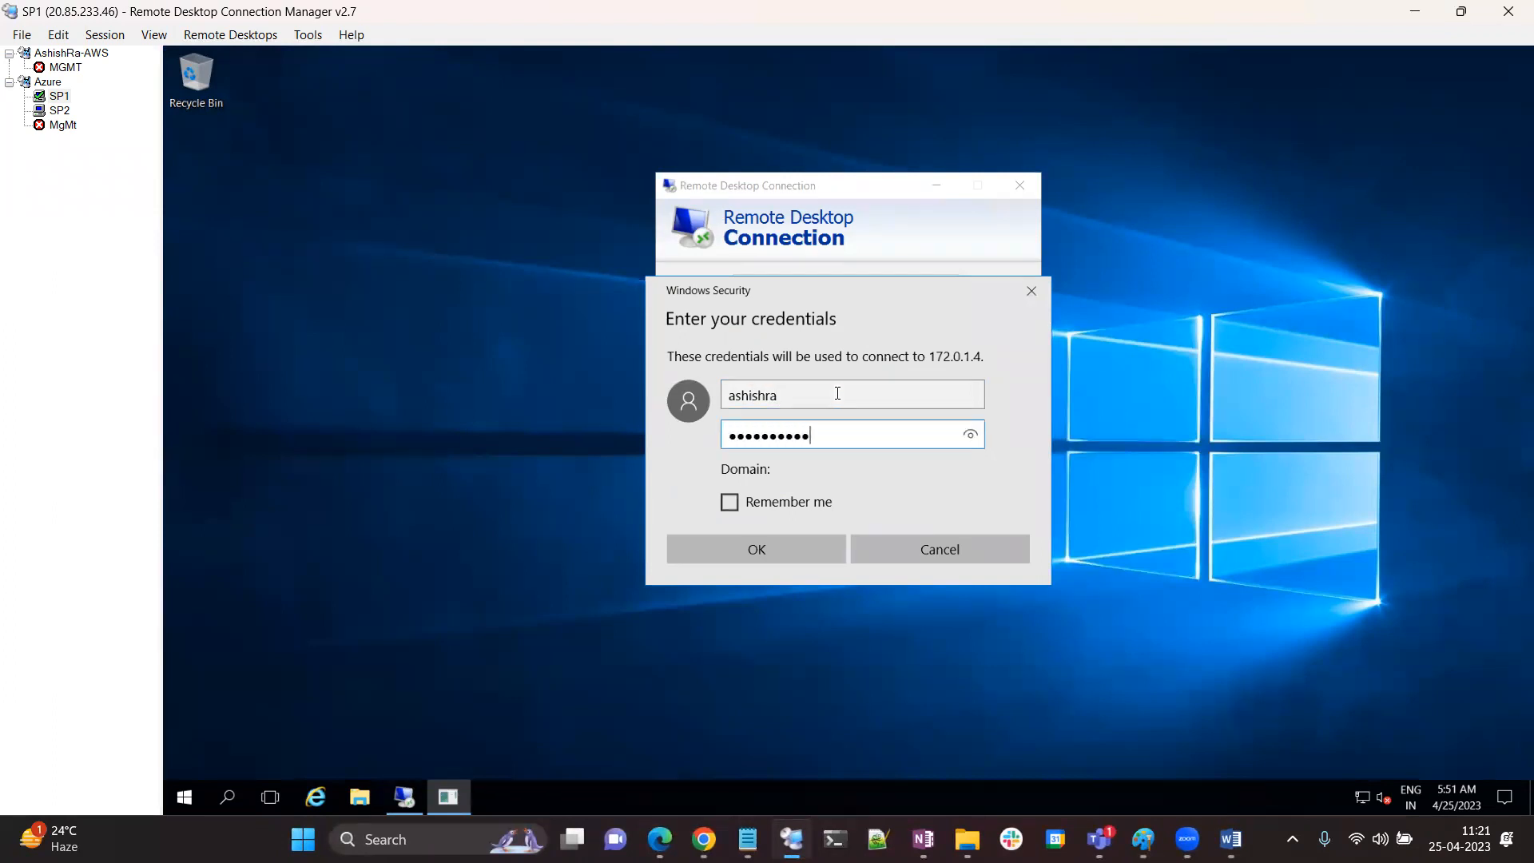
key(Return)
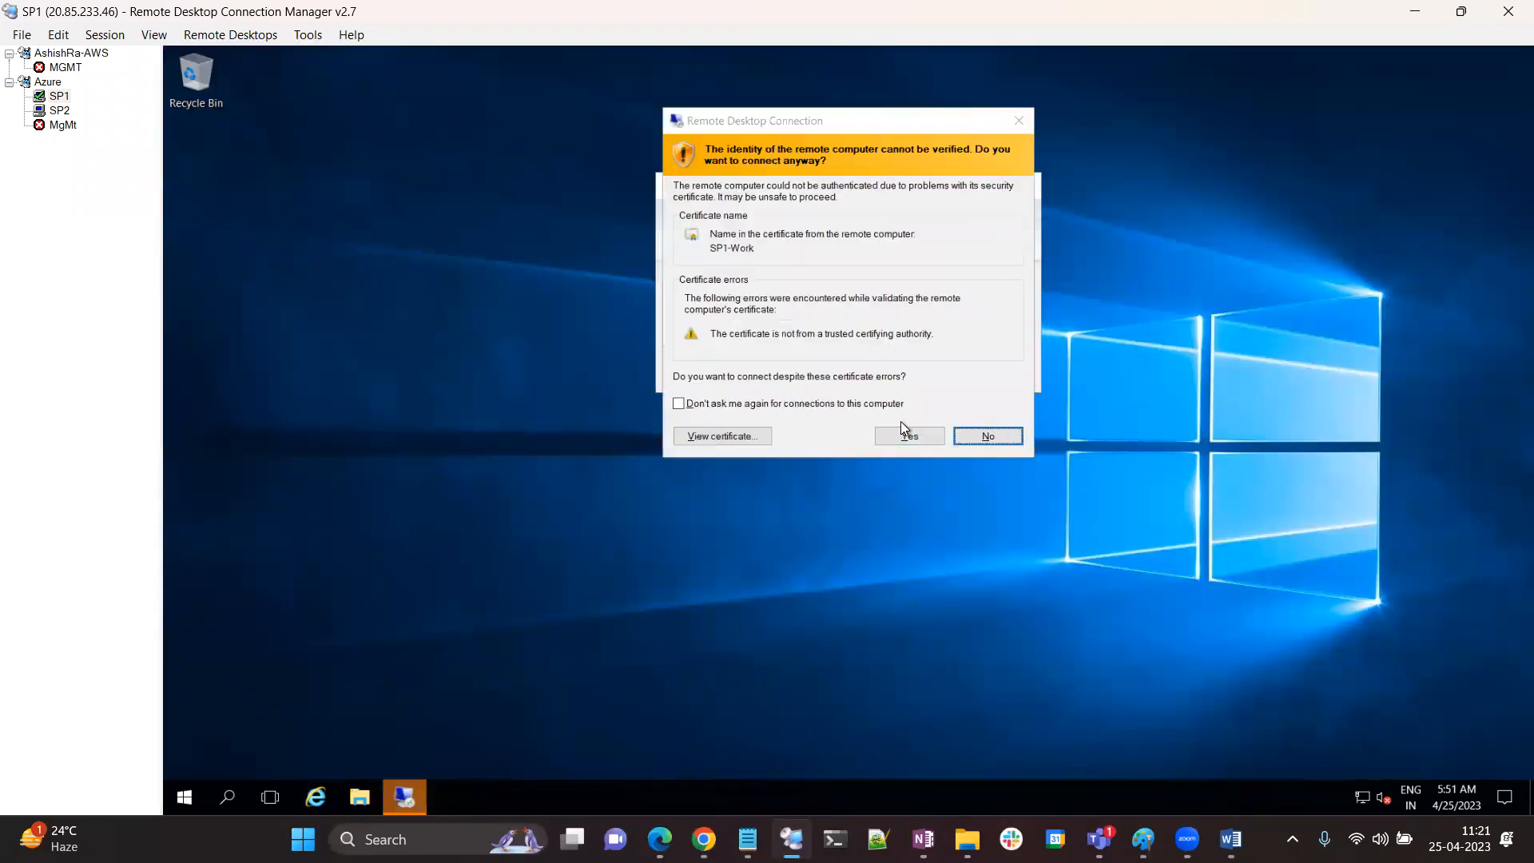
click(803, 403)
click(906, 435)
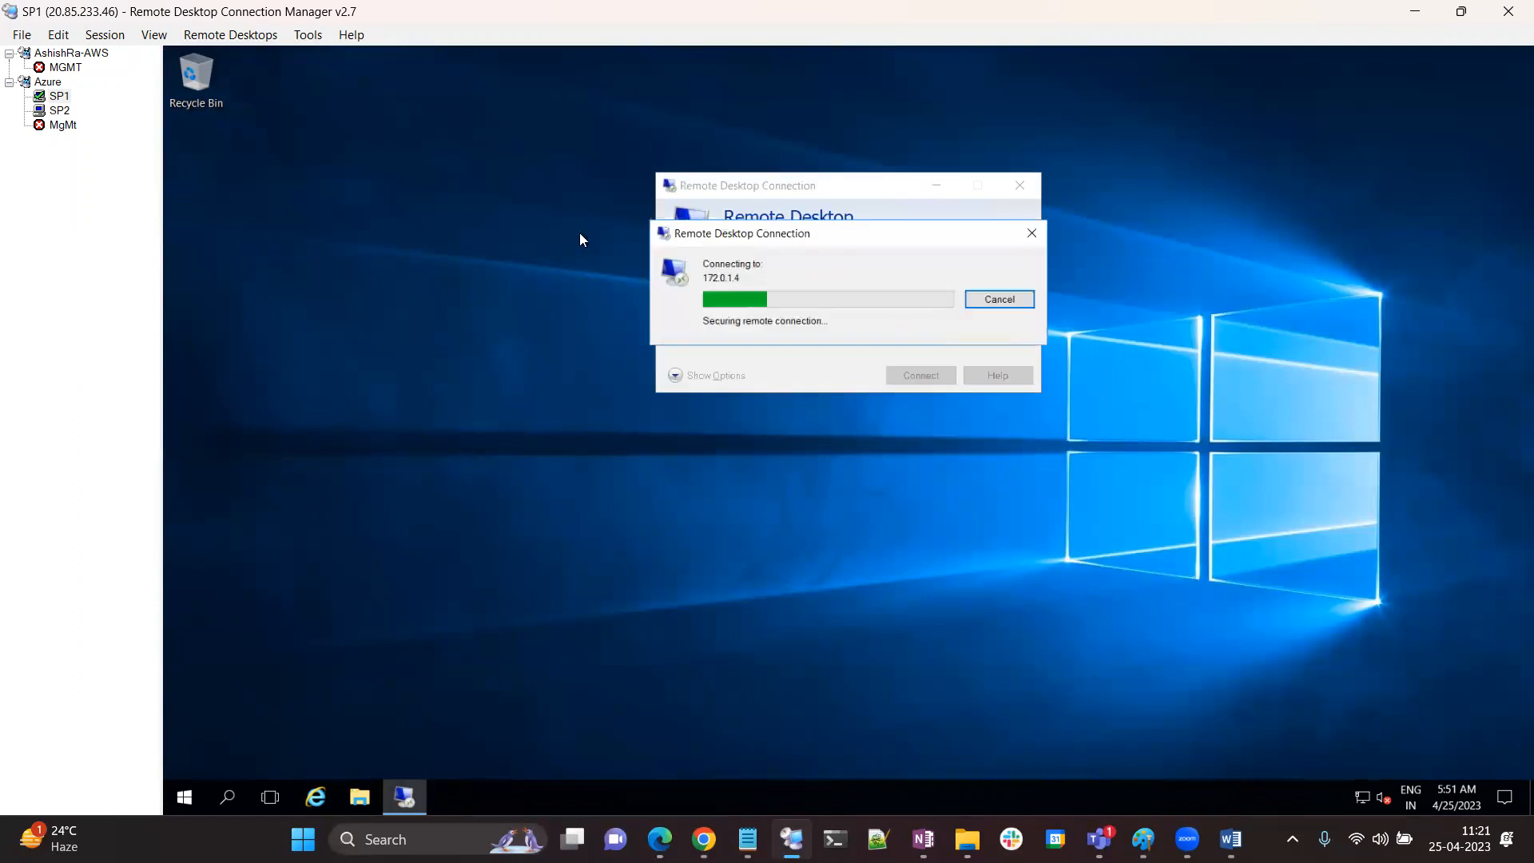
right_click(60, 97)
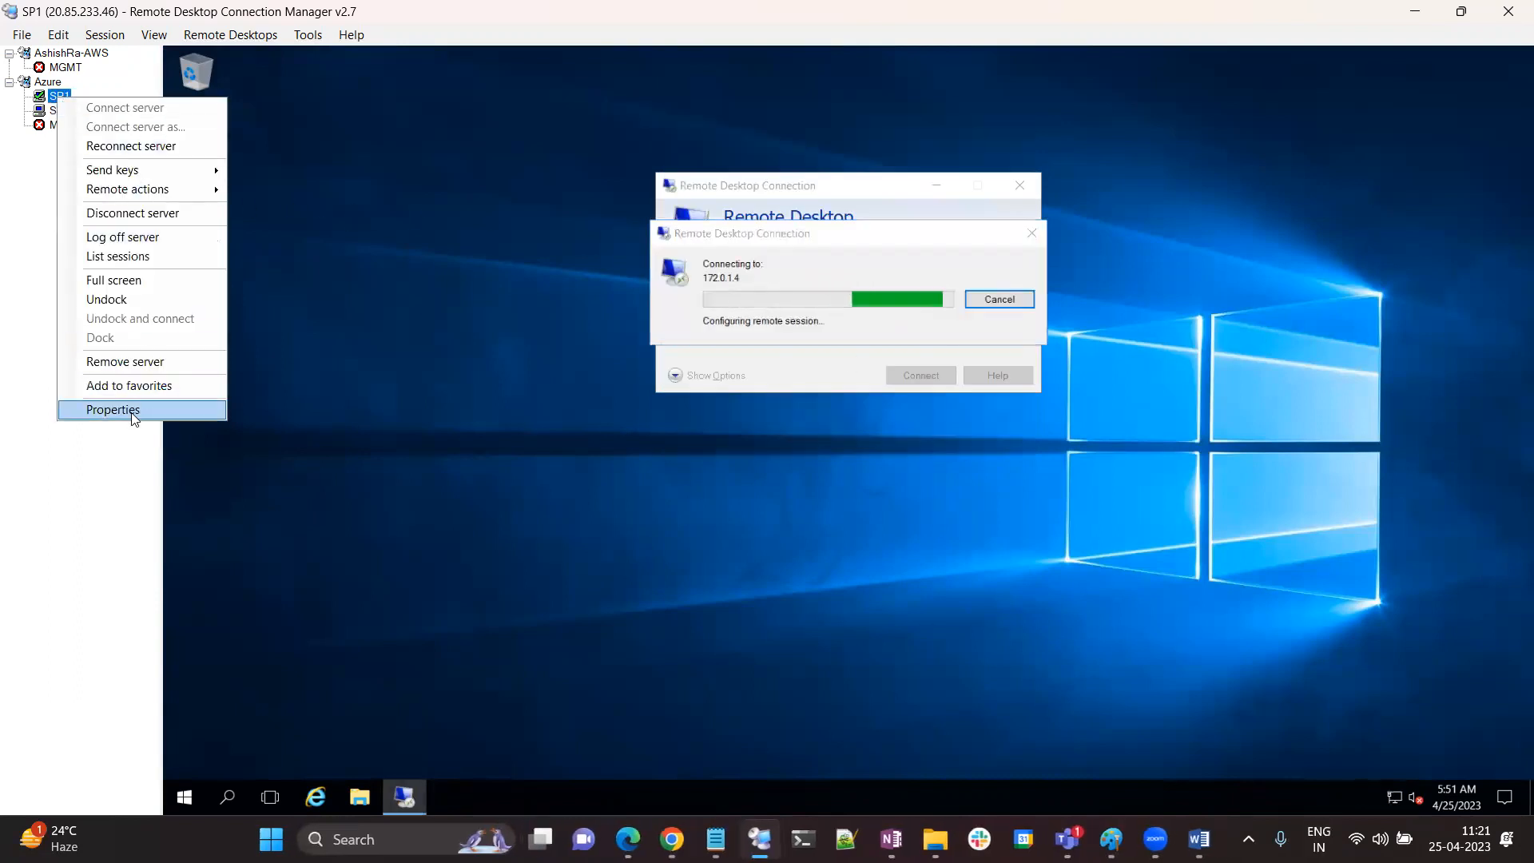
Change the entries' display names in Properties: SP1 to SP1-RDP and SP2 to SP2- RDP
click(121, 409)
key(Tab)
key(Tab)
text(-RD)
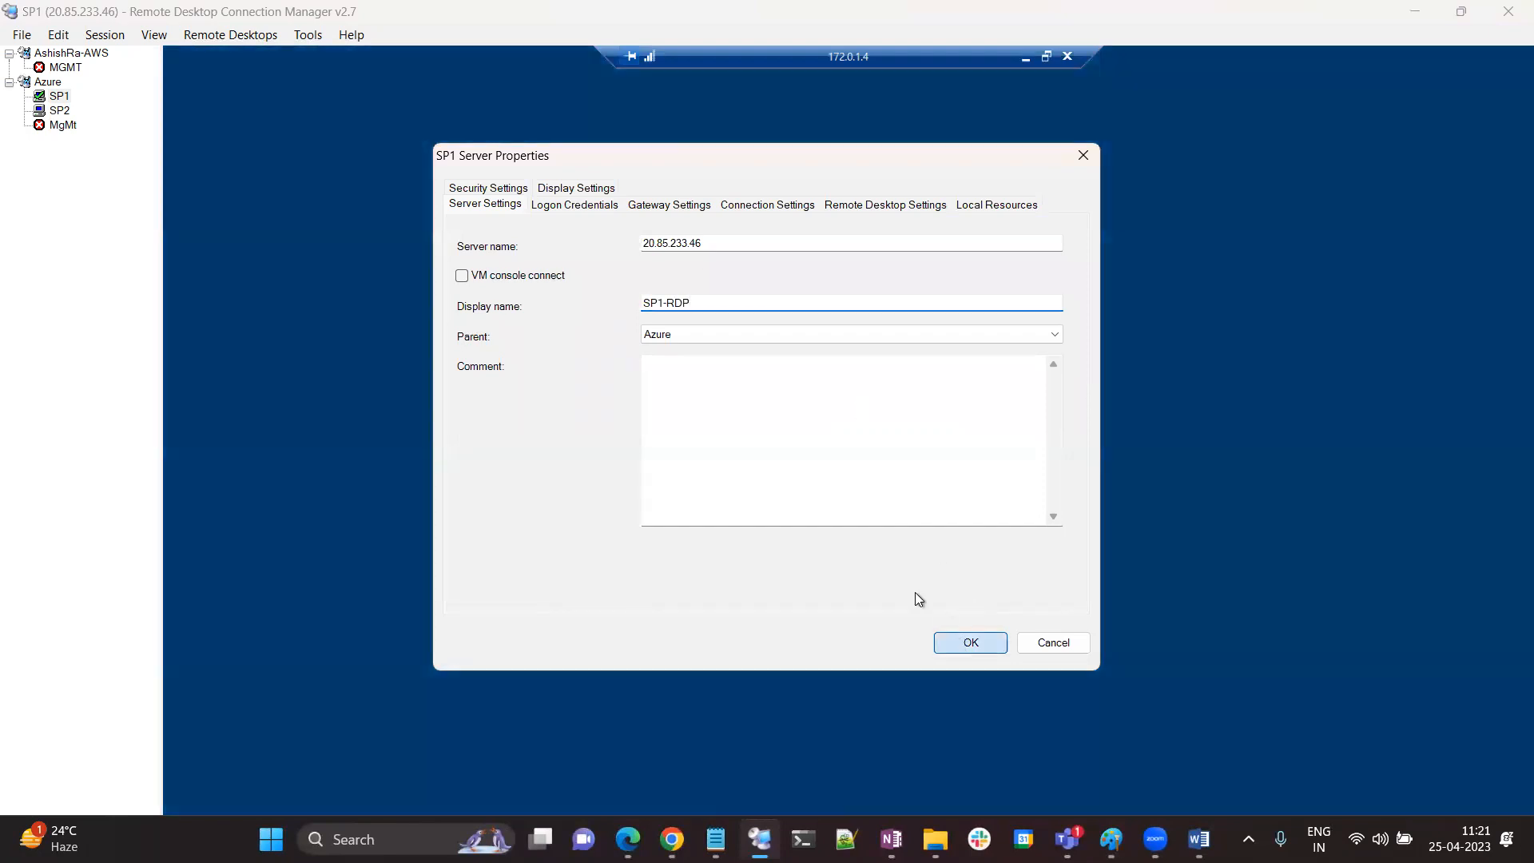
click(970, 642)
click(62, 112)
right_click(62, 112)
click(120, 421)
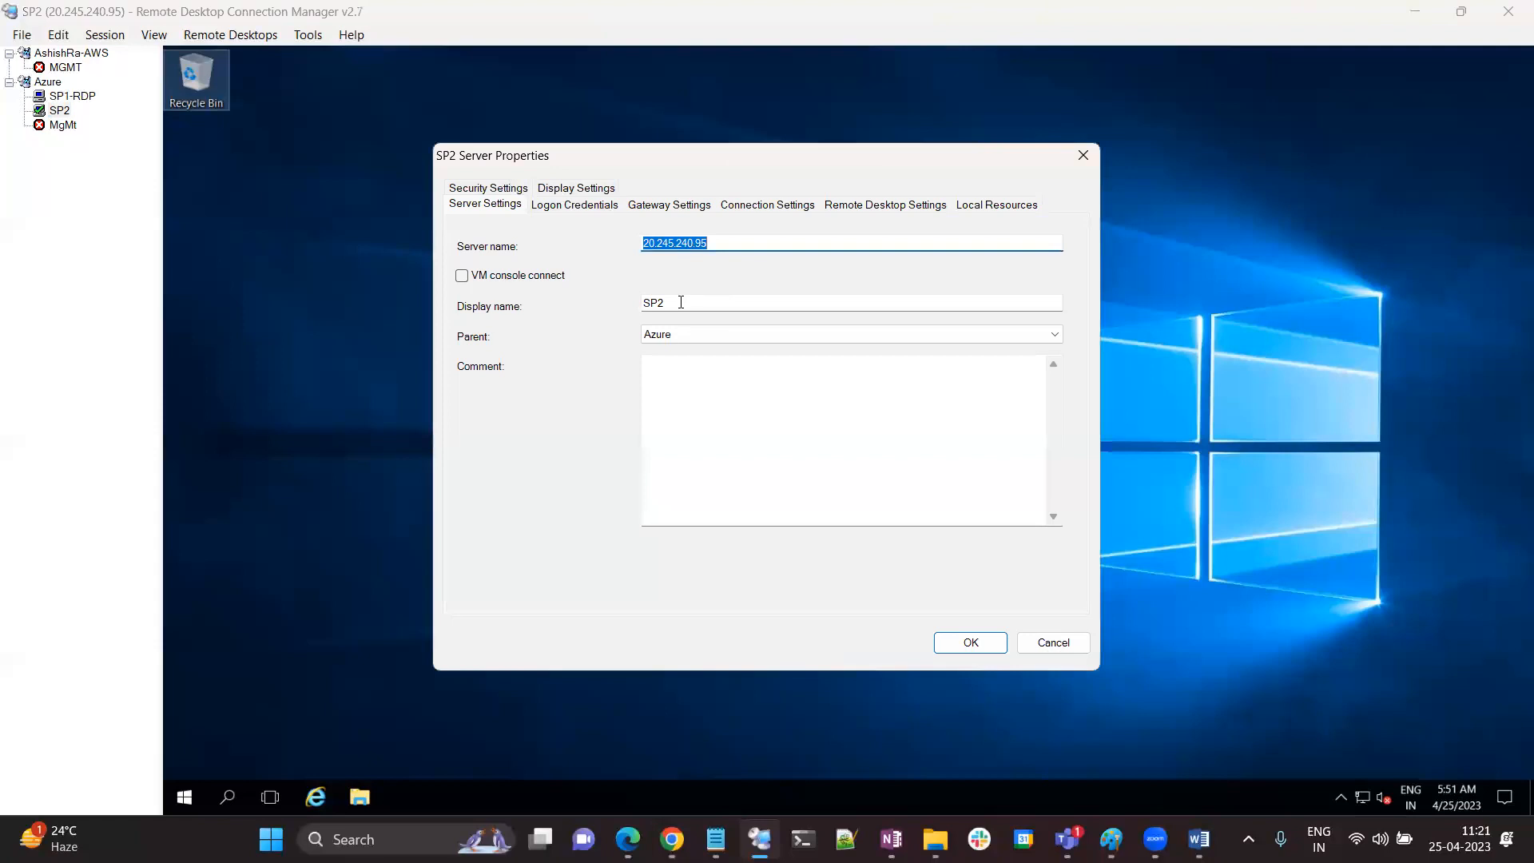
click(694, 302)
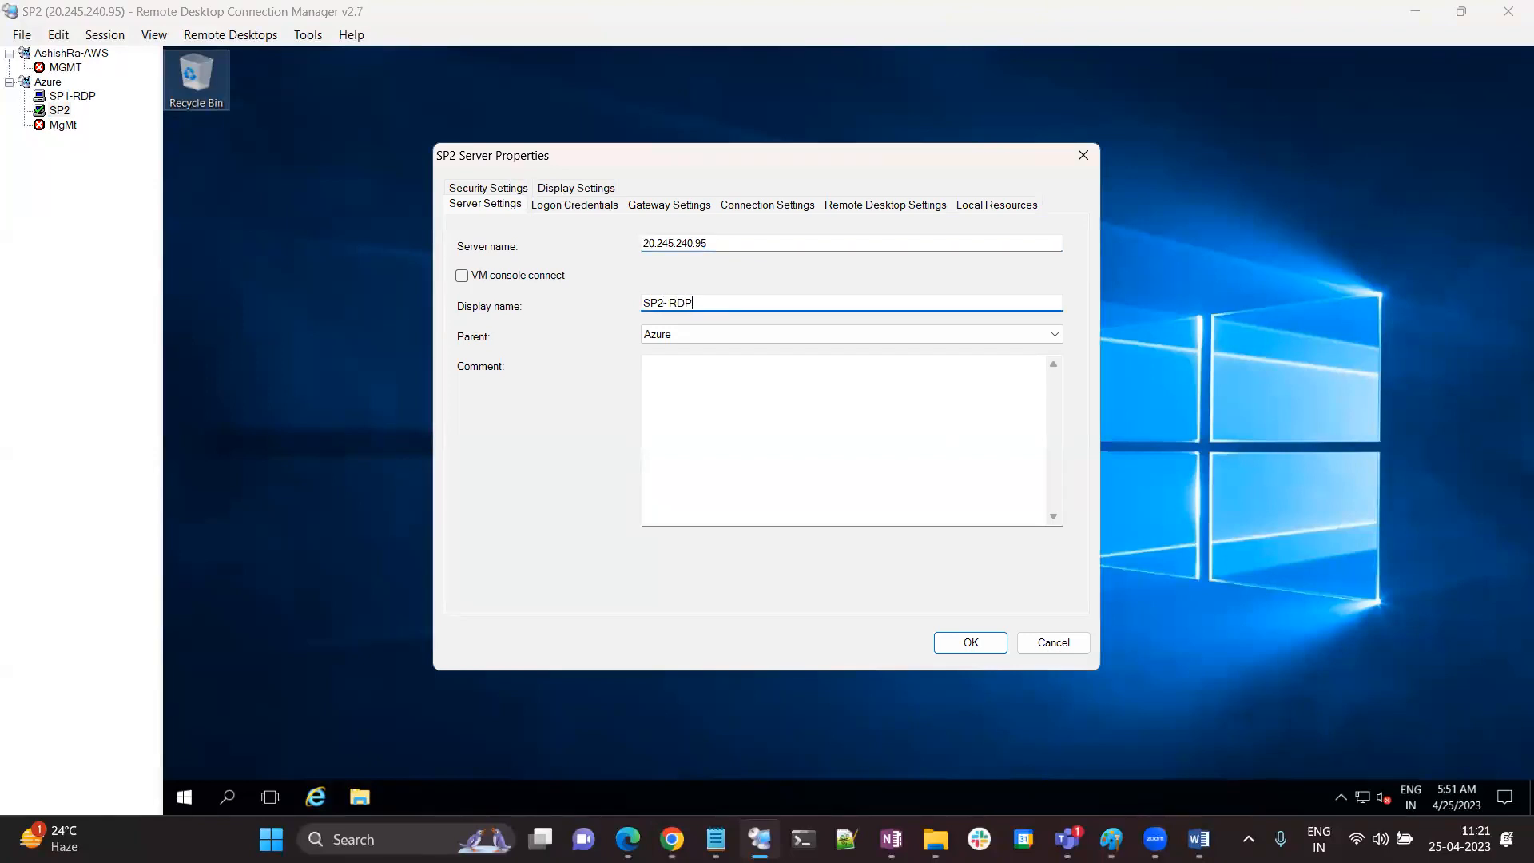
click(982, 645)
click(80, 95)
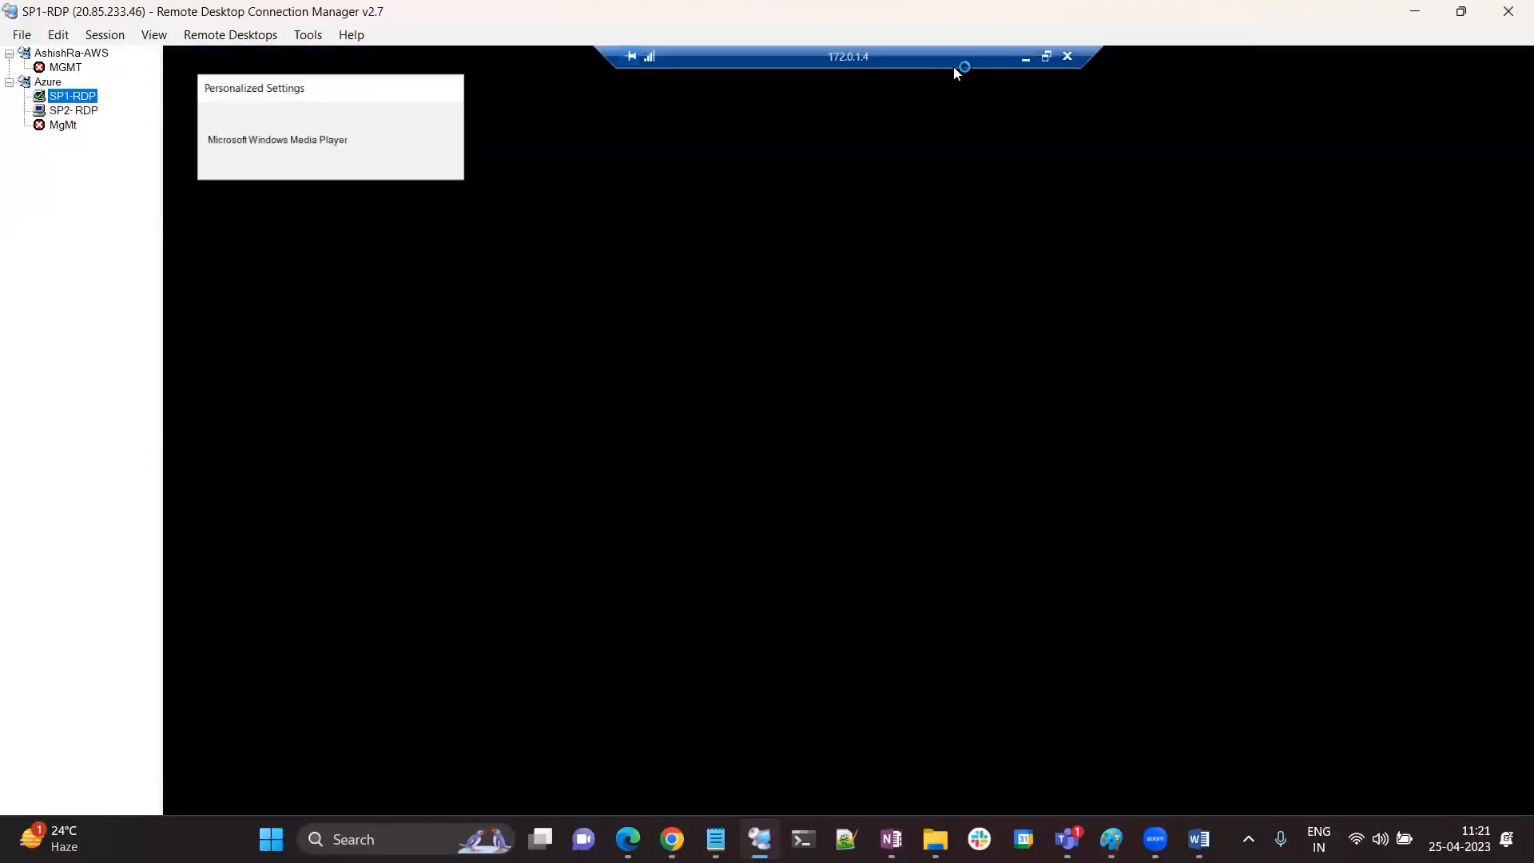
Move between the SP2 and SP1-RDP sessions and give focus to the SP1 desktop
click(602, 367)
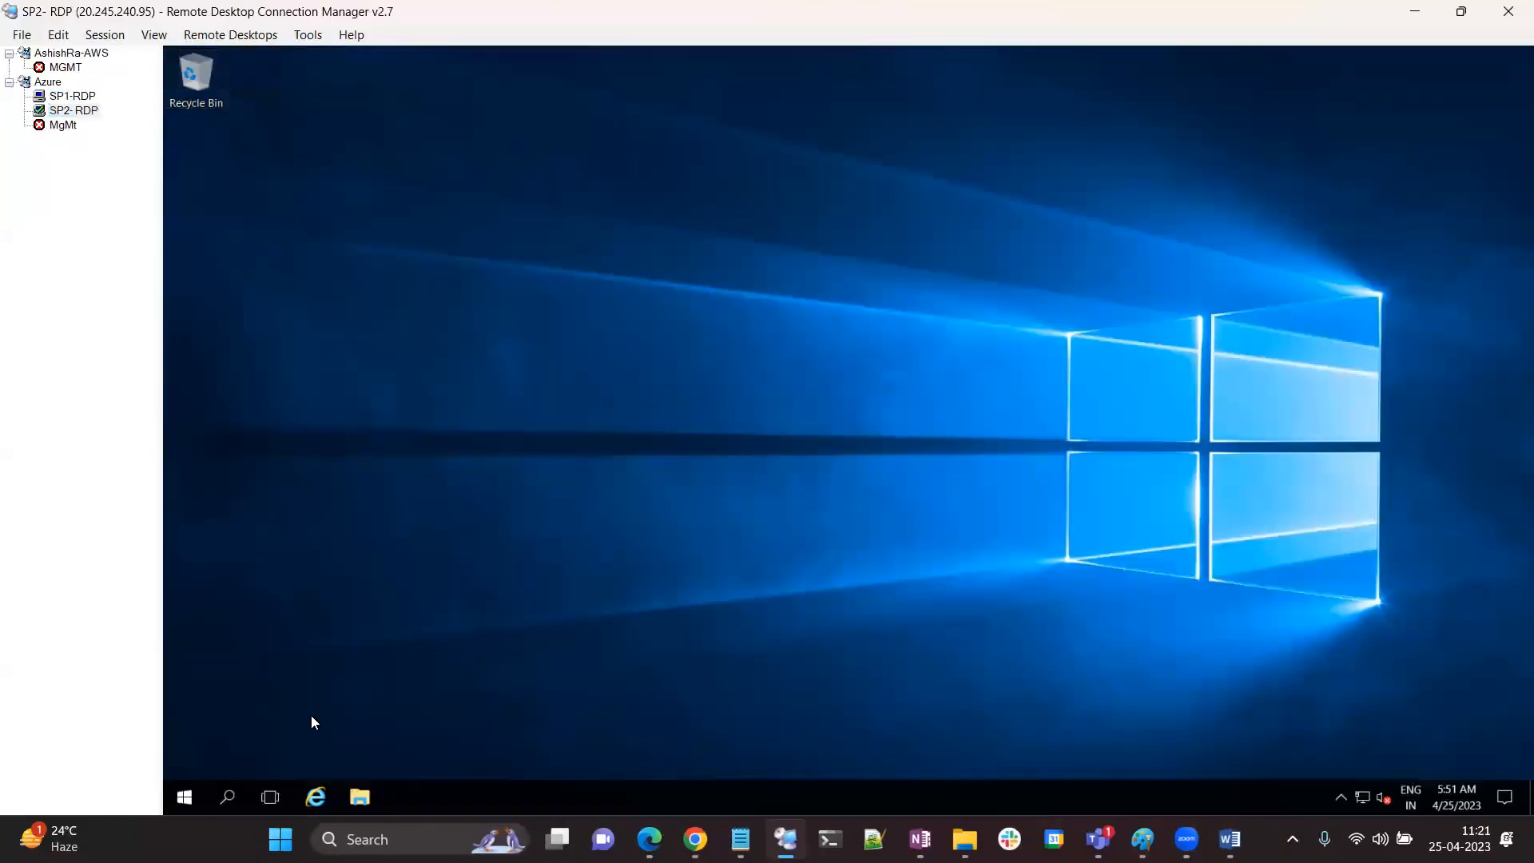
right_click(184, 797)
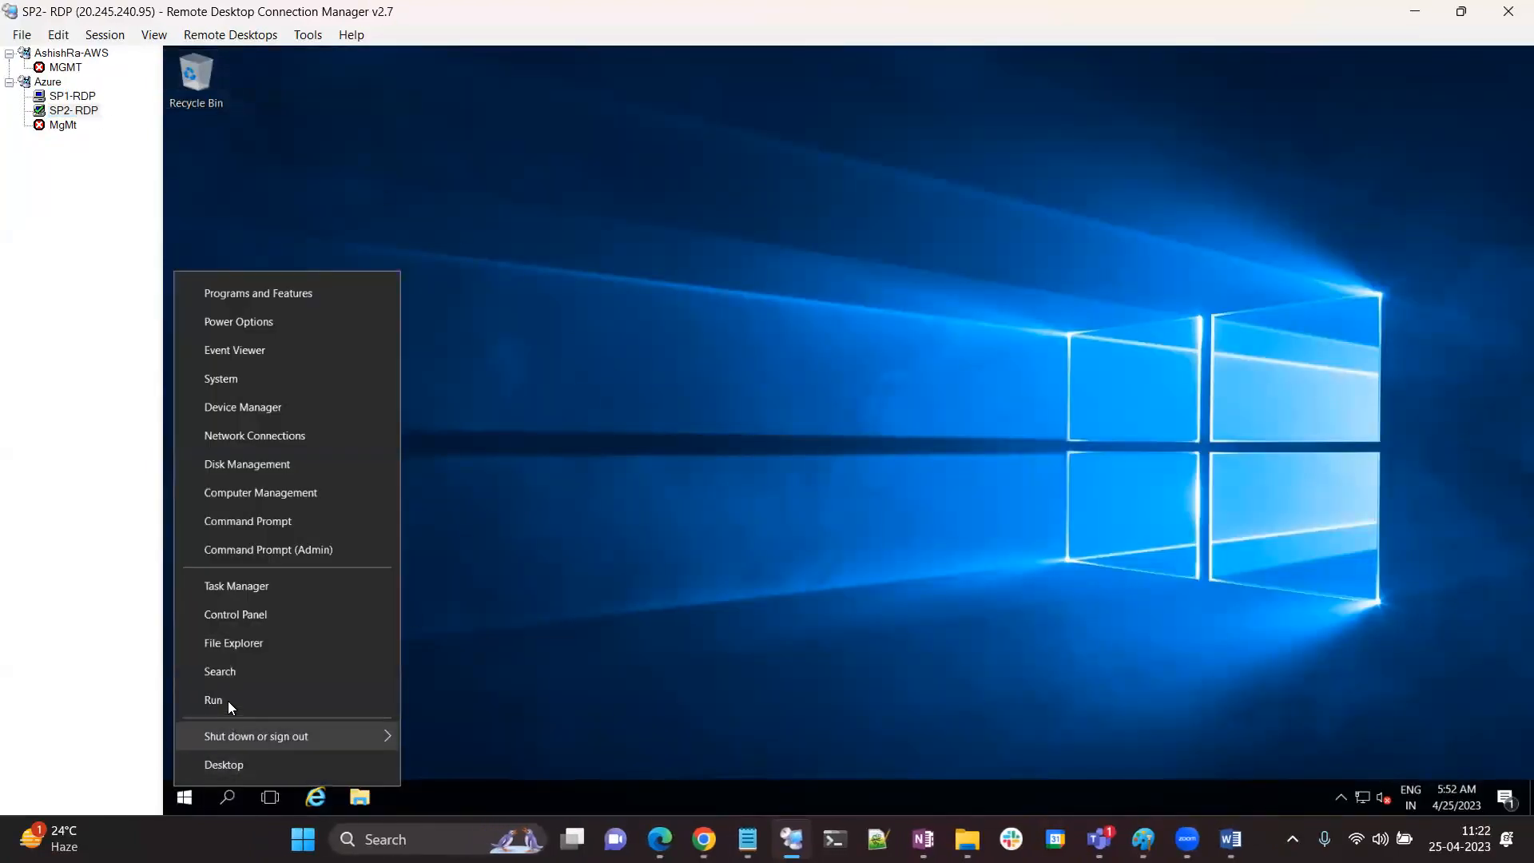
click(80, 96)
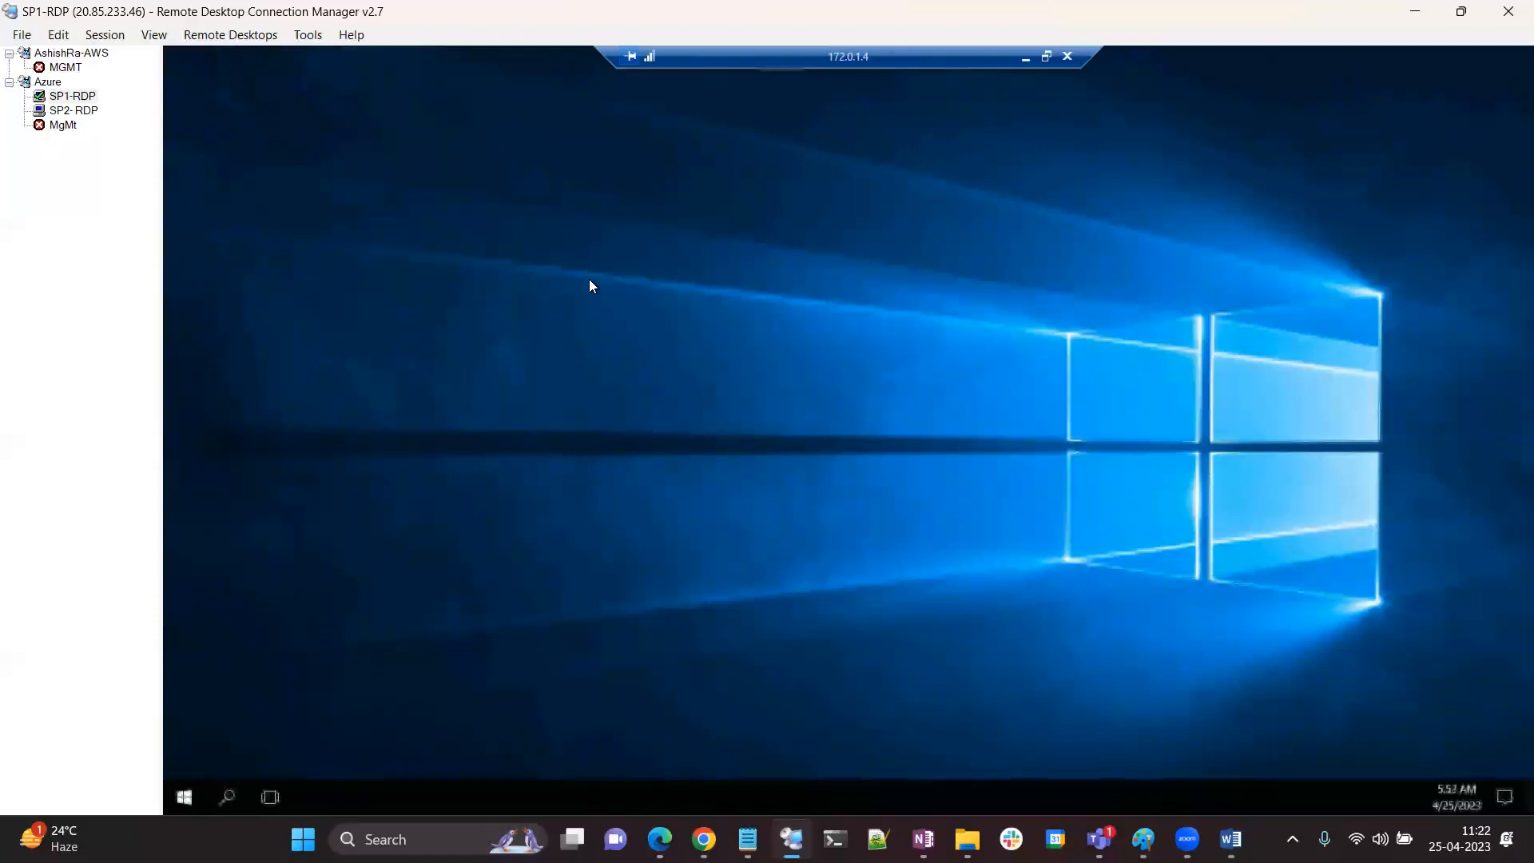
click(82, 97)
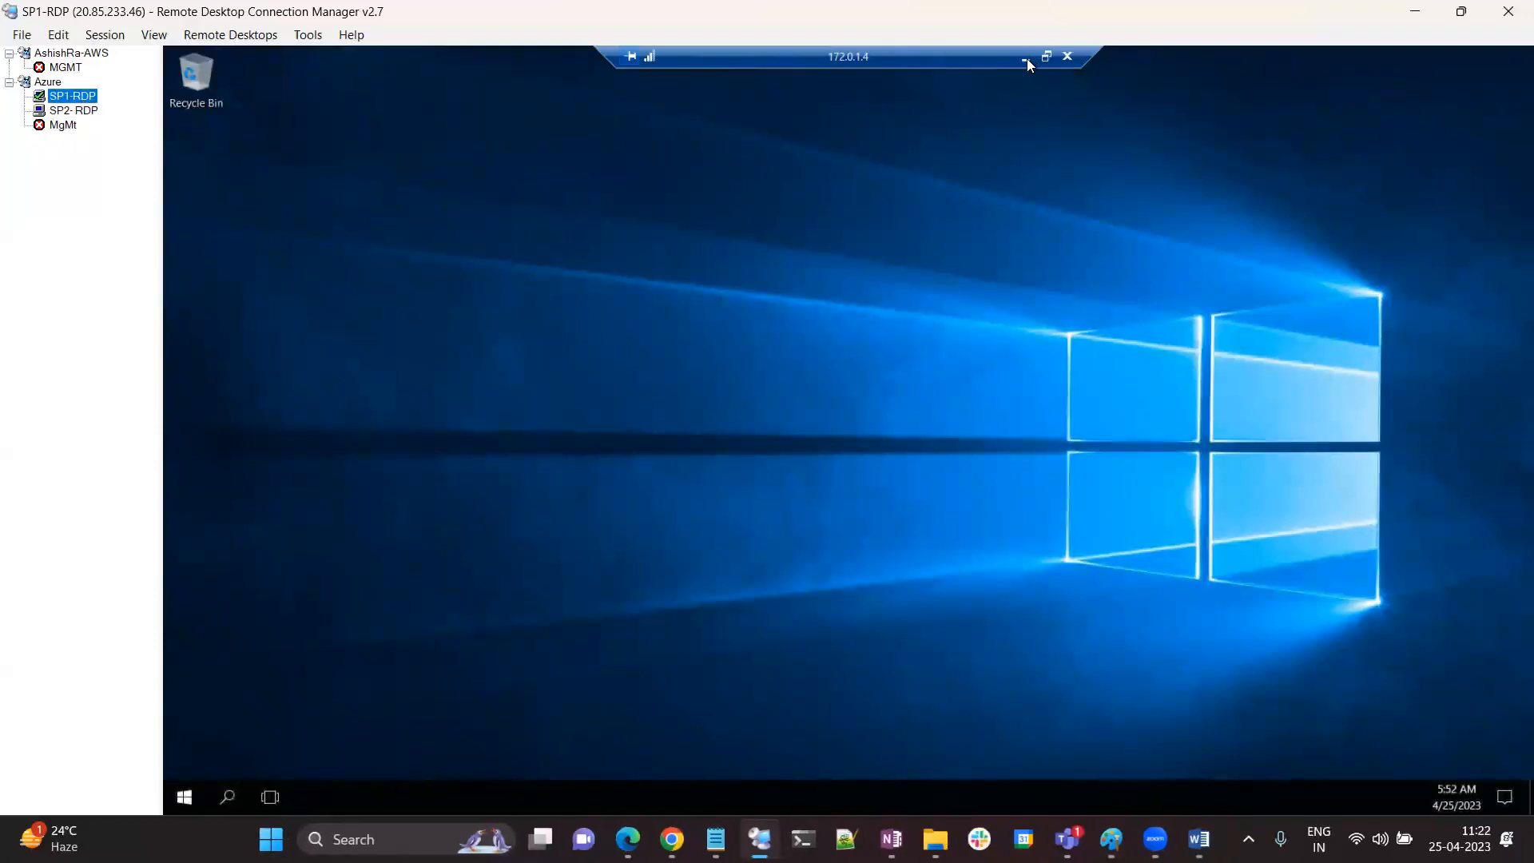
right_click(590, 224)
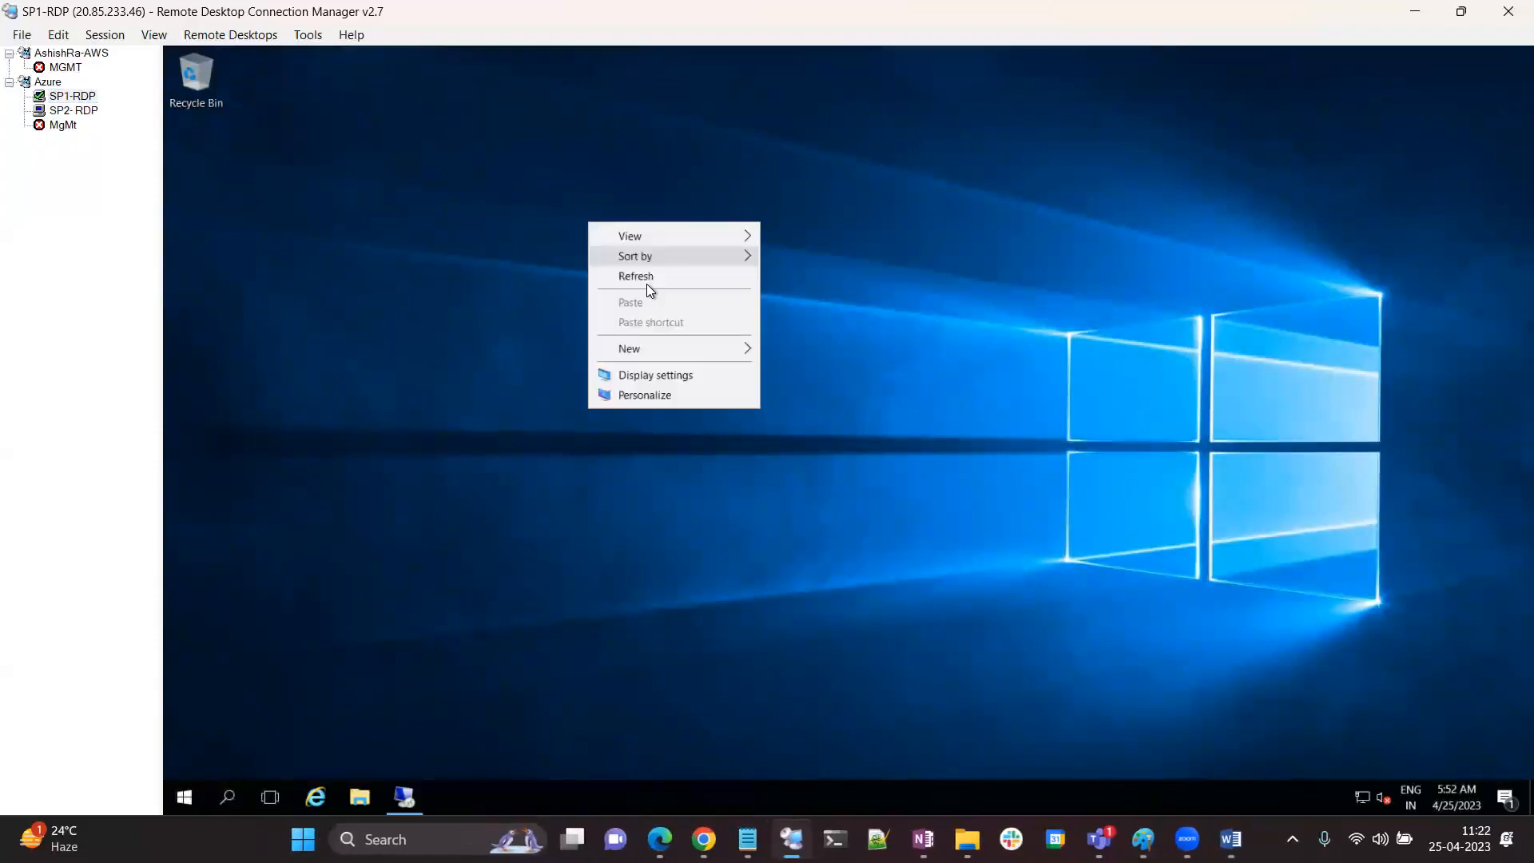
click(551, 288)
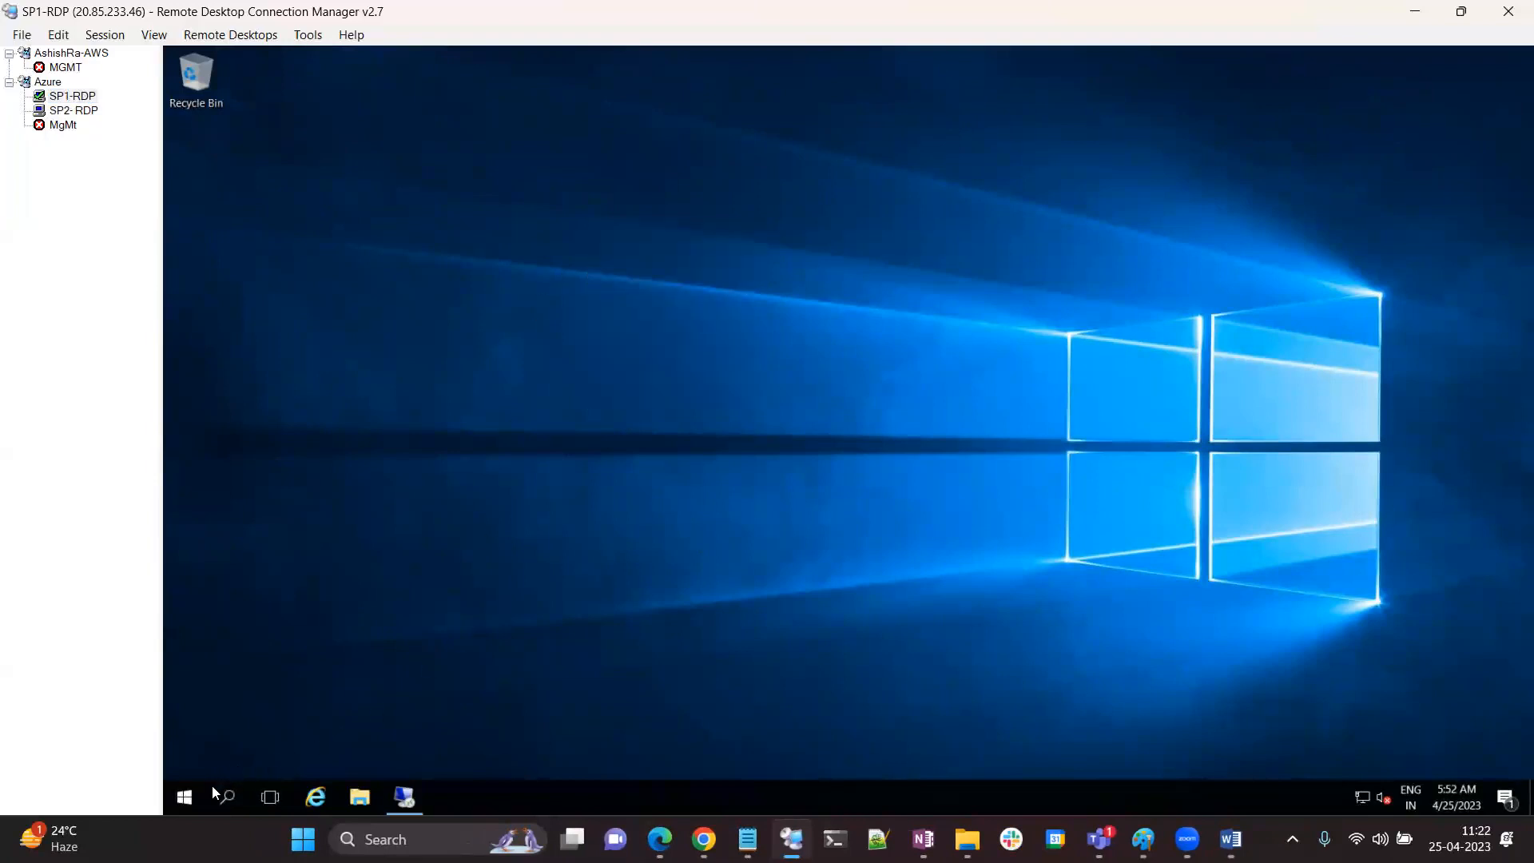
From SP1, start Remote Desktop Connection to 192.0.0.4, copied from the IP address notes
right_click(189, 792)
click(256, 707)
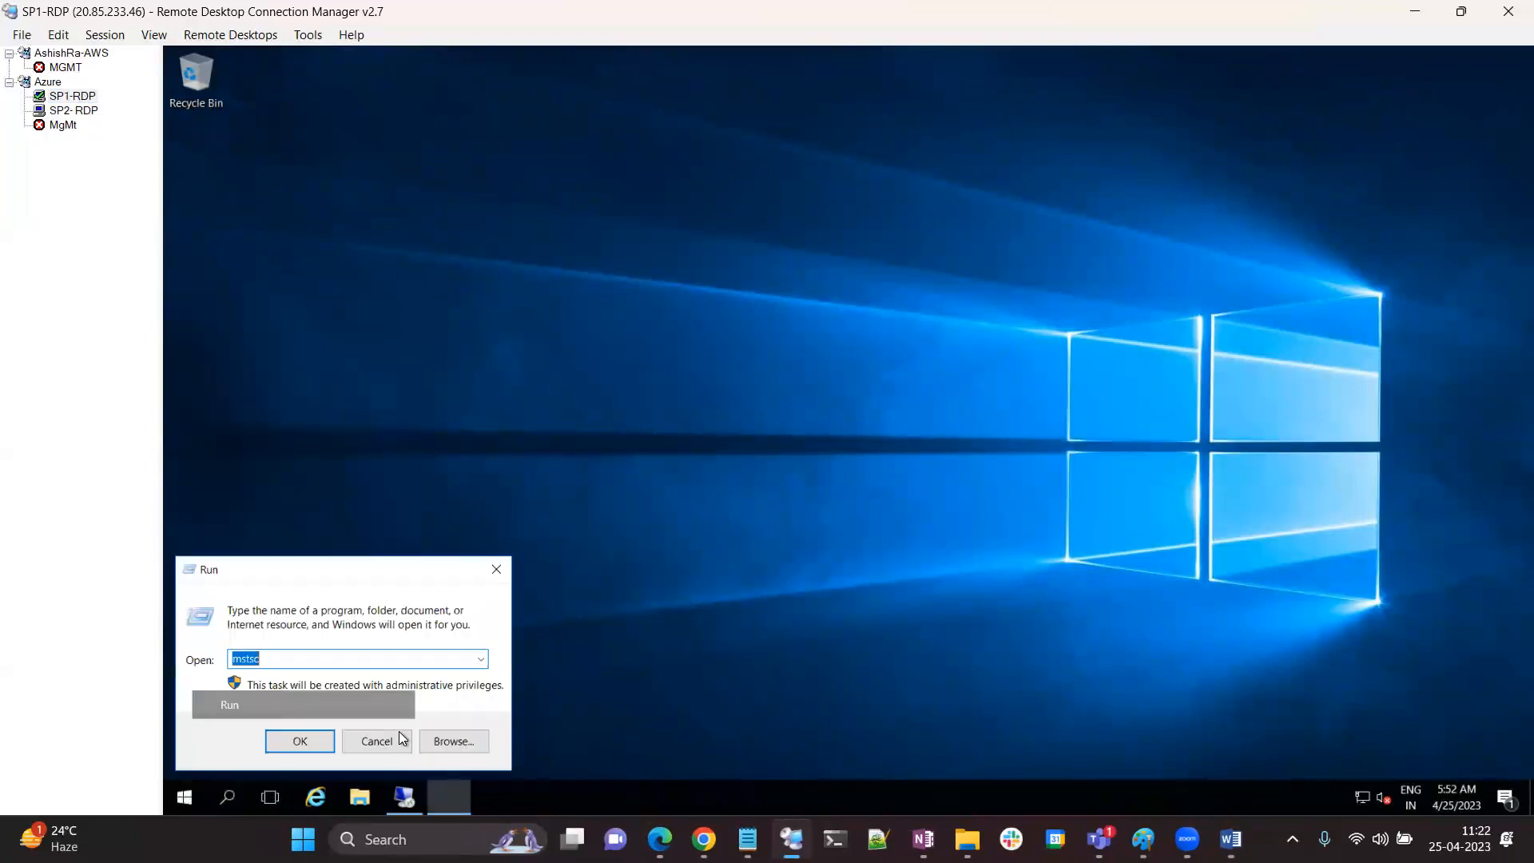
click(300, 741)
key(alt+Tab)
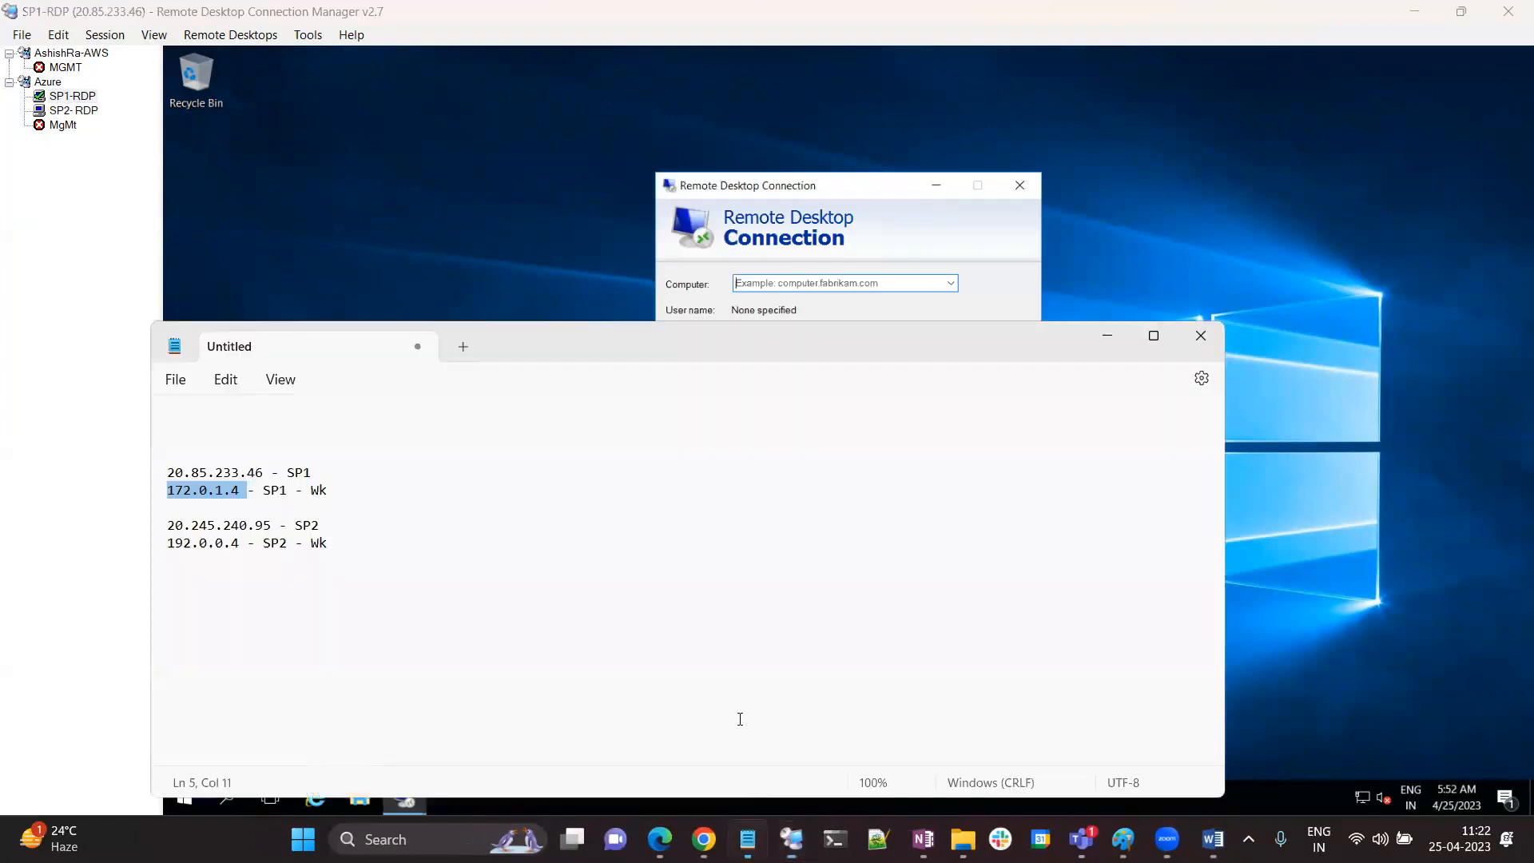
drag(245, 543, 137, 545)
key(ctrl+c)
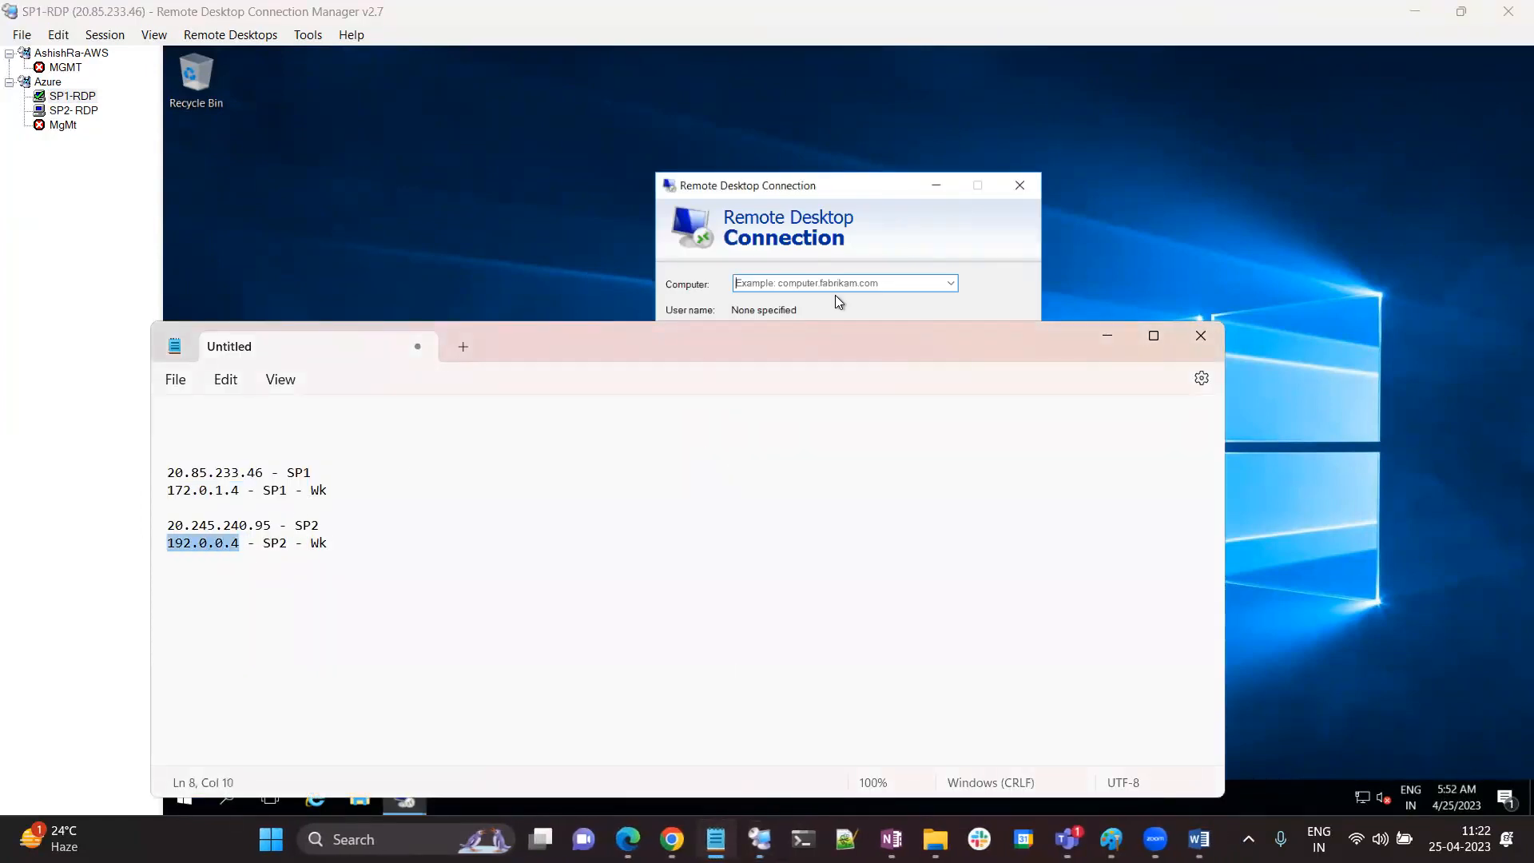
click(871, 215)
key(ctrl+v)
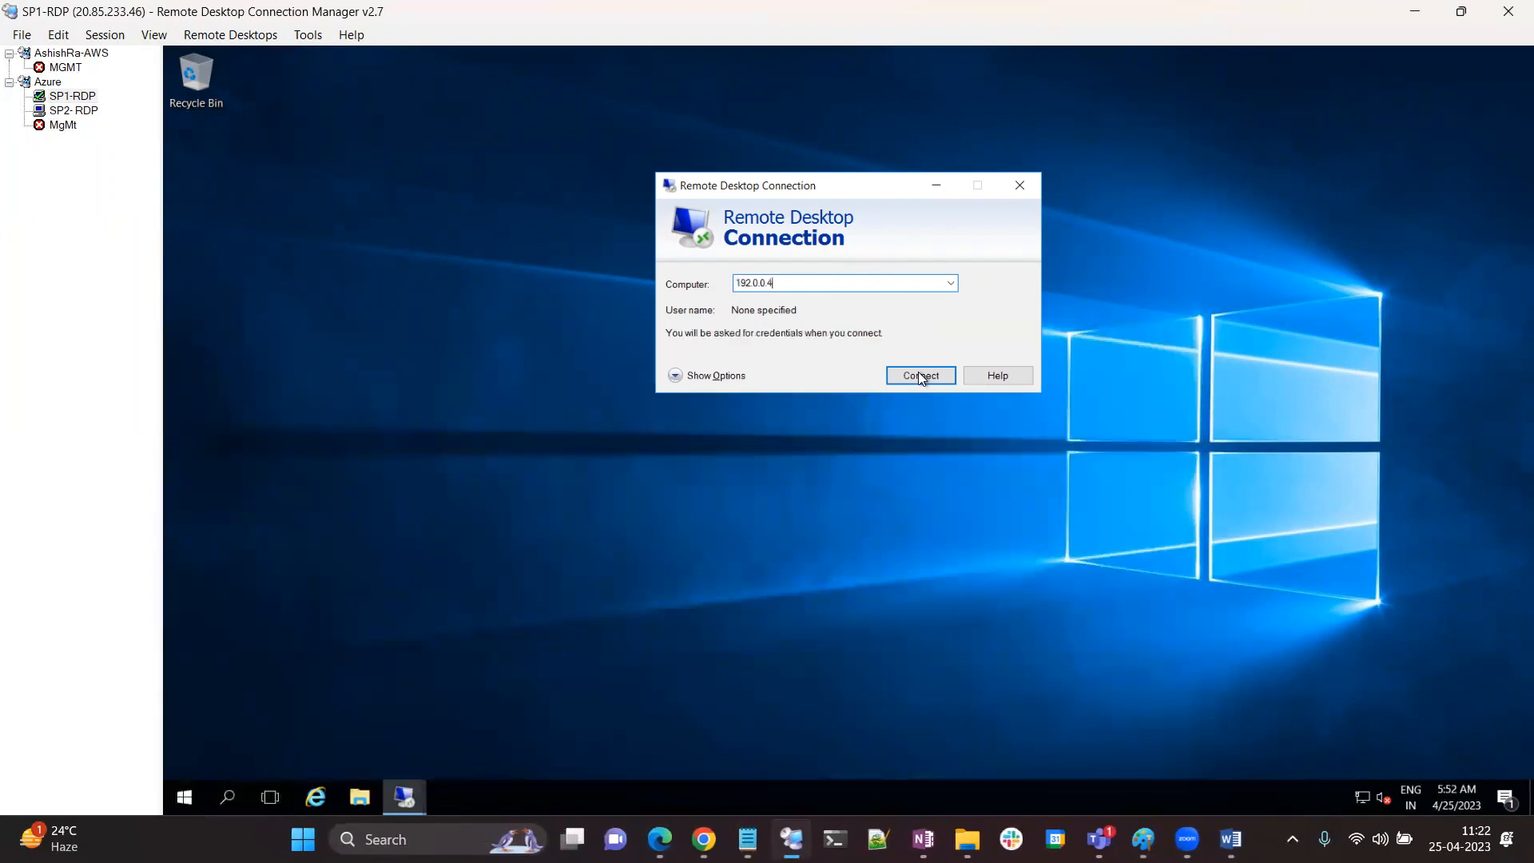
click(922, 374)
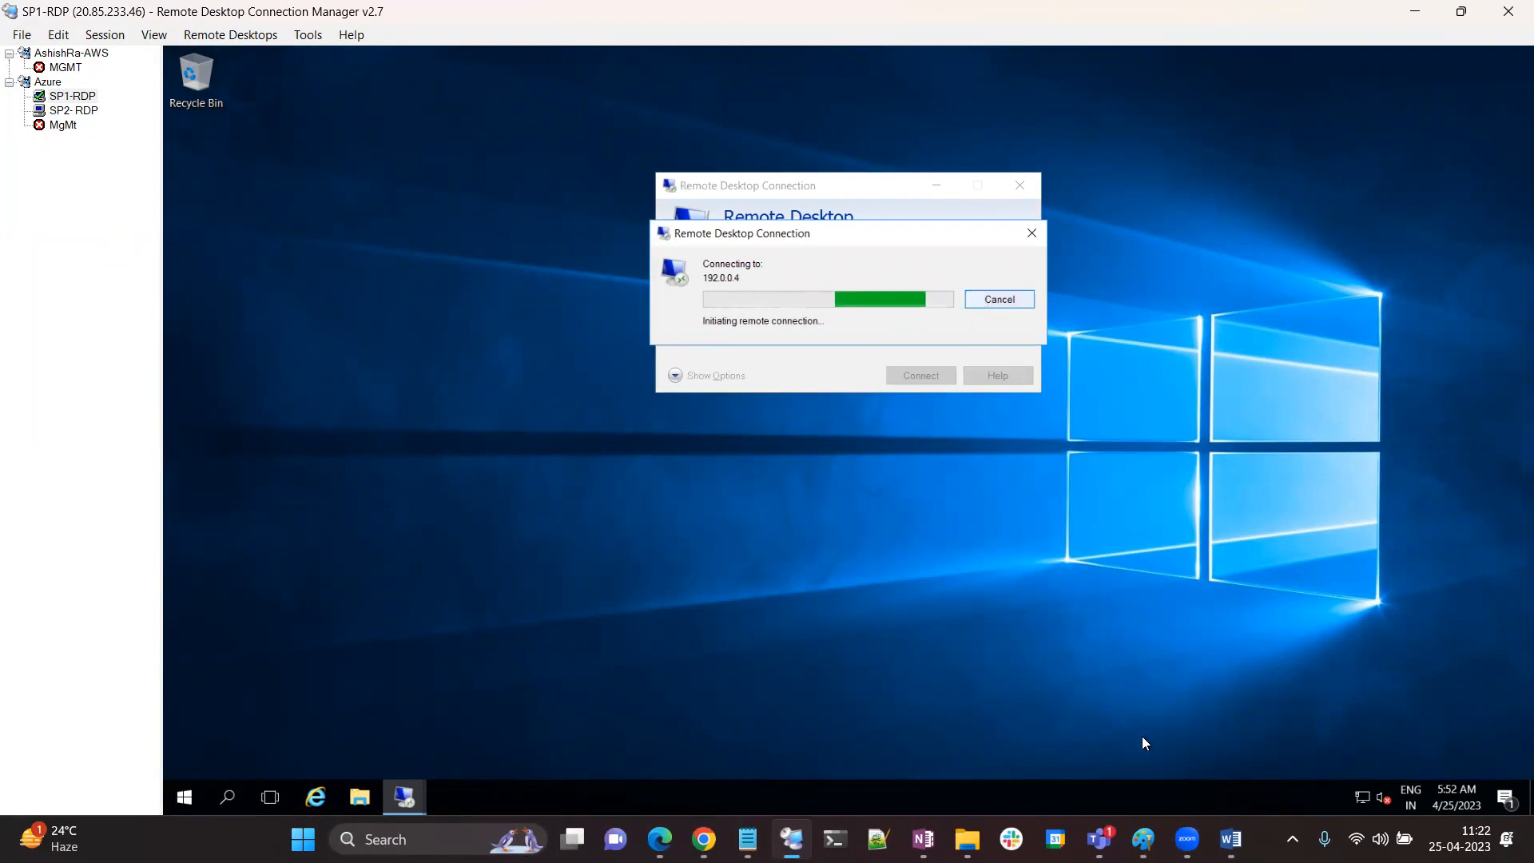
Review the network diagram in Paint and dismiss the 192.0.0.4 connection failure
click(1144, 840)
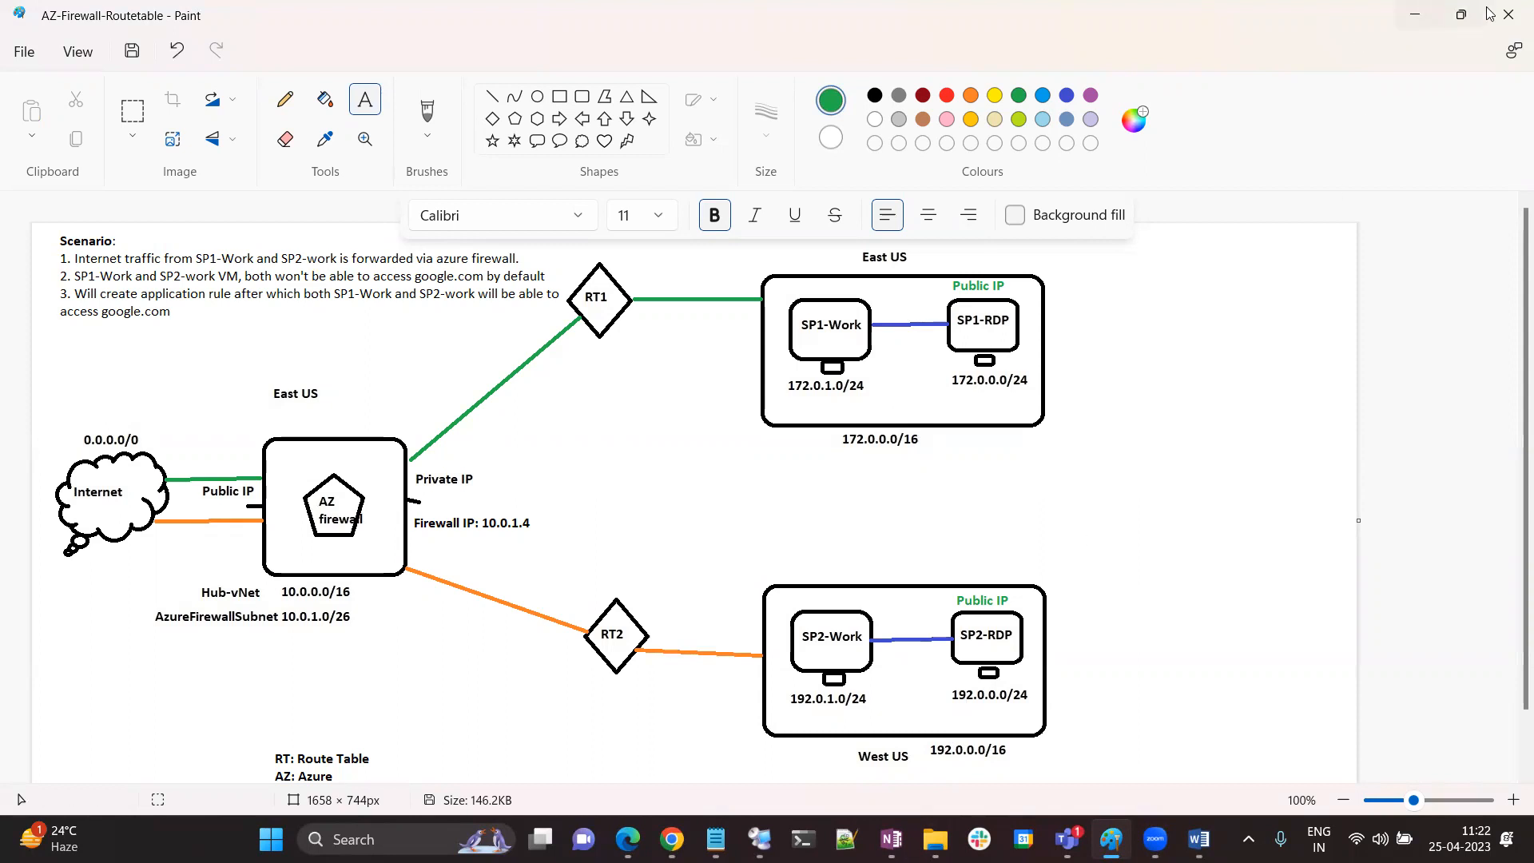
click(1414, 13)
click(957, 463)
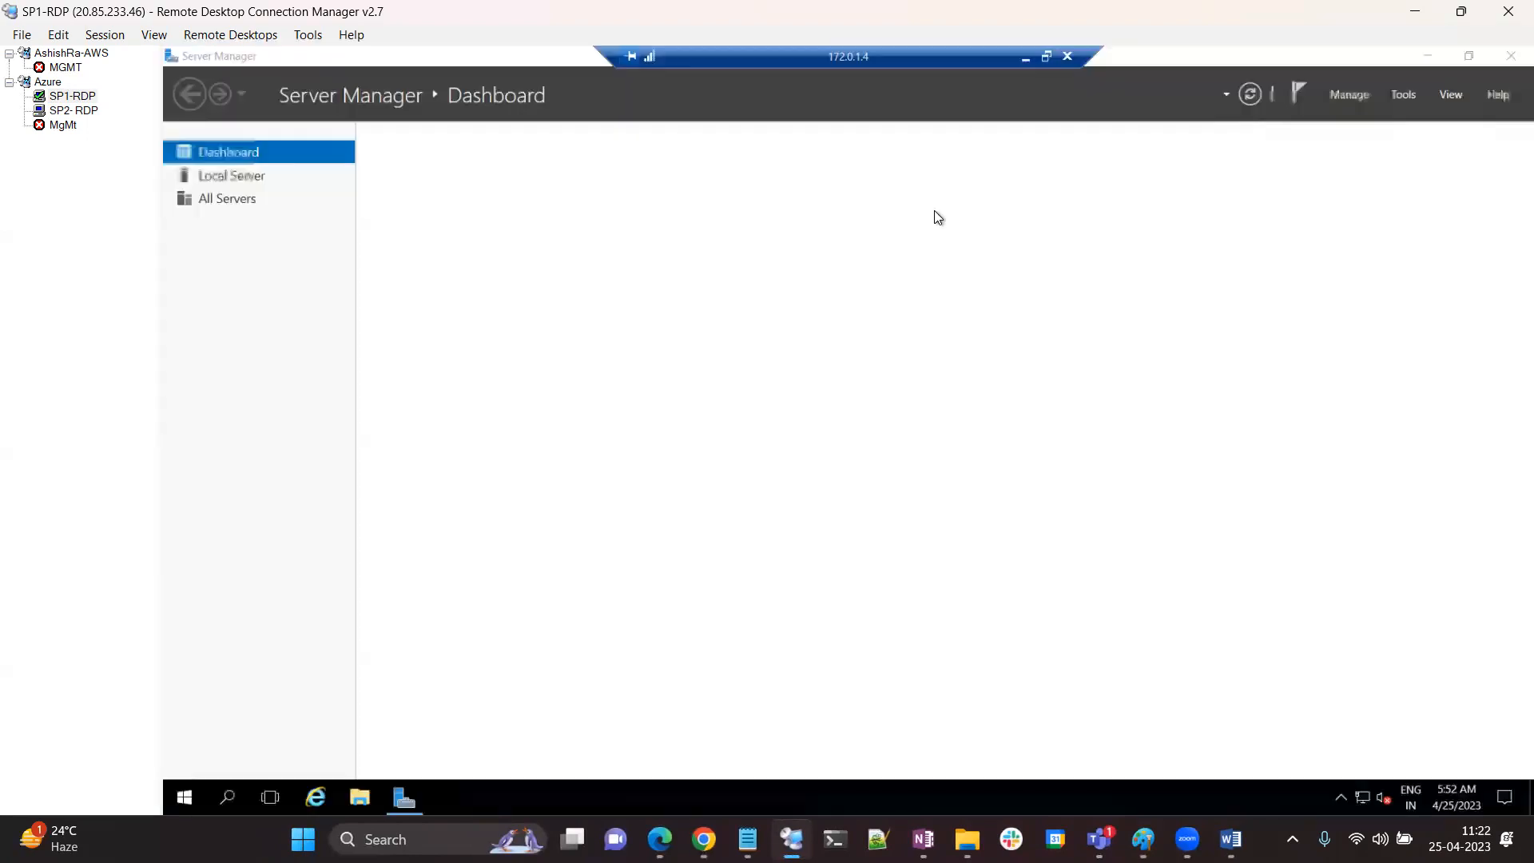
On SP1-Work, set IE Enhanced Security Configuration Off for administrators and users, then close Server Manager
click(238, 177)
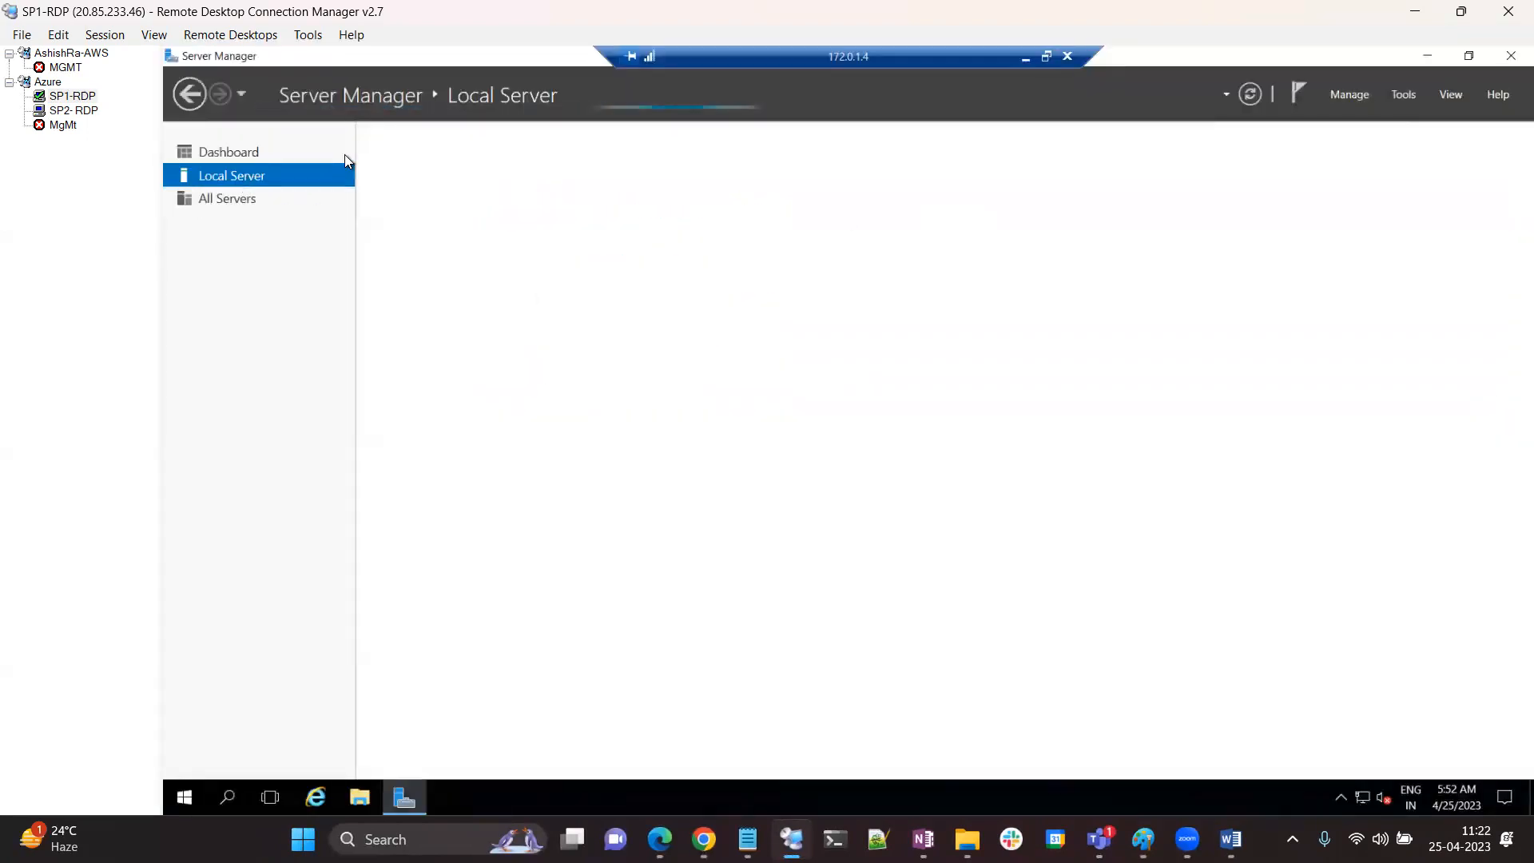
click(1348, 97)
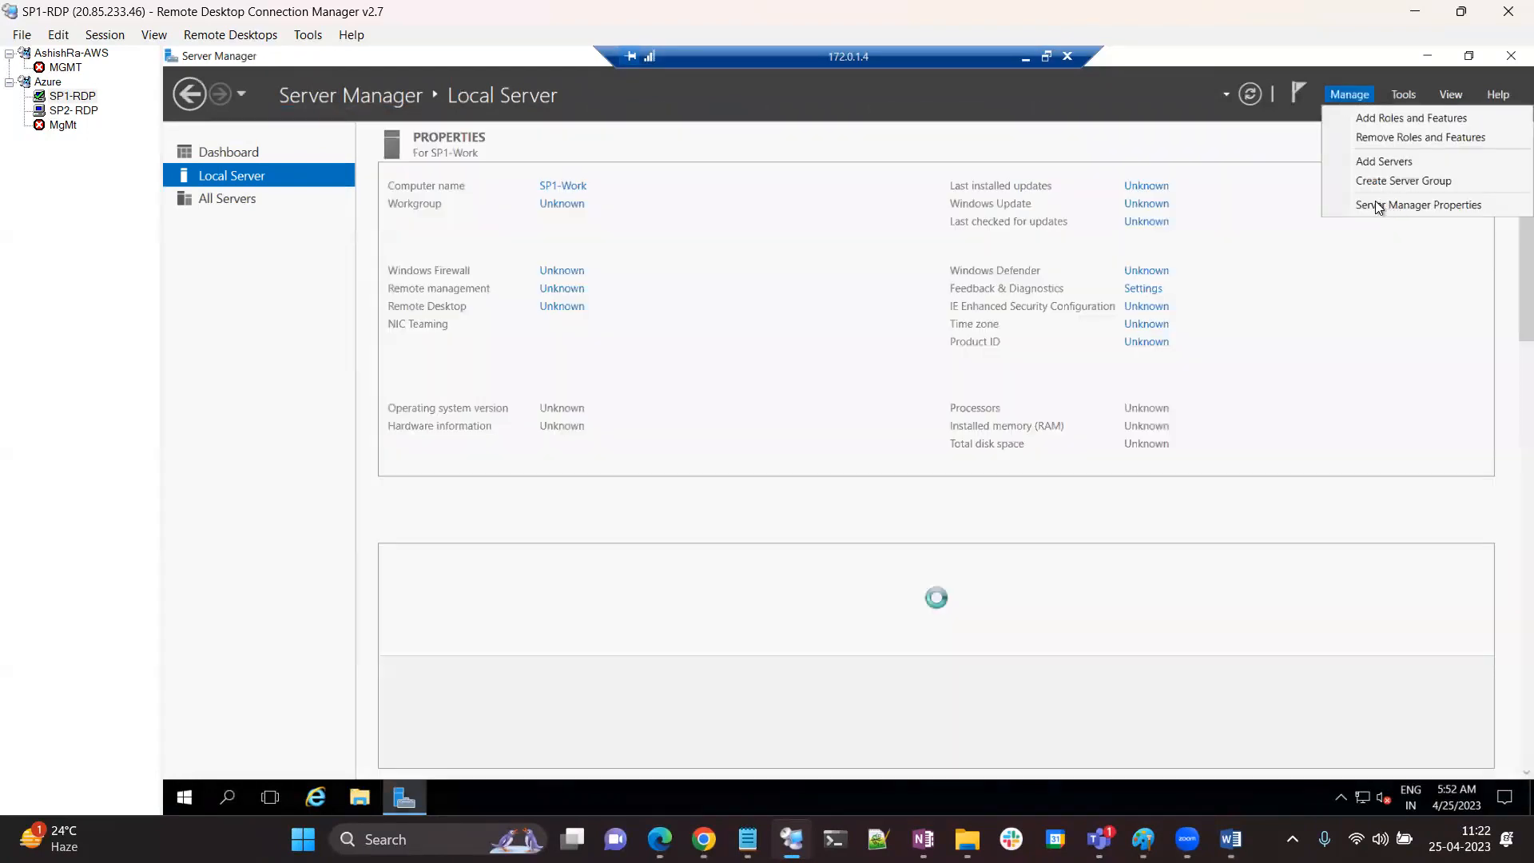
click(1393, 205)
click(955, 502)
click(1134, 309)
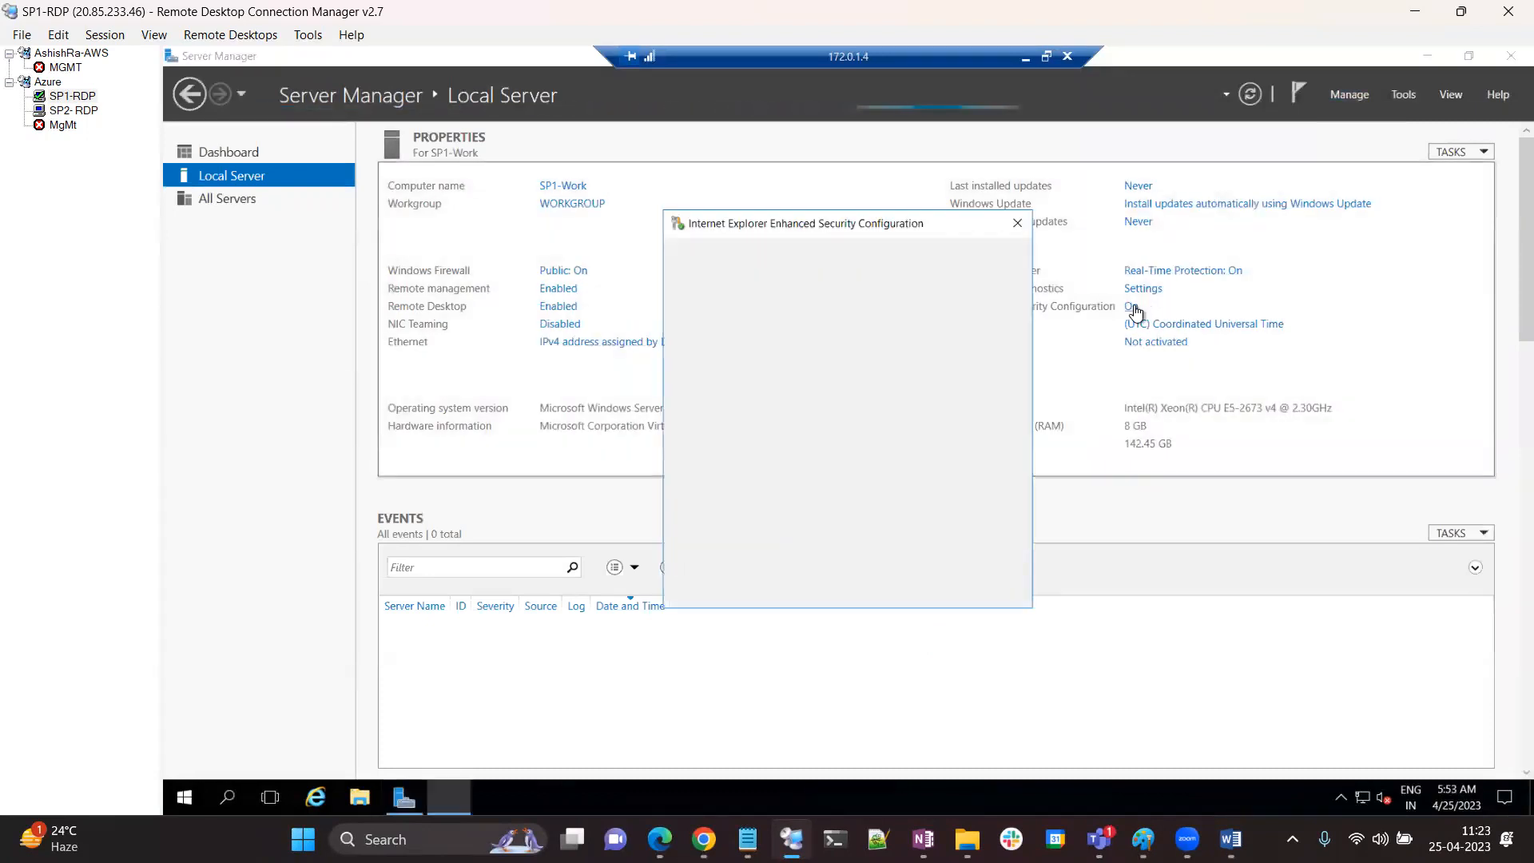
click(750, 502)
click(912, 589)
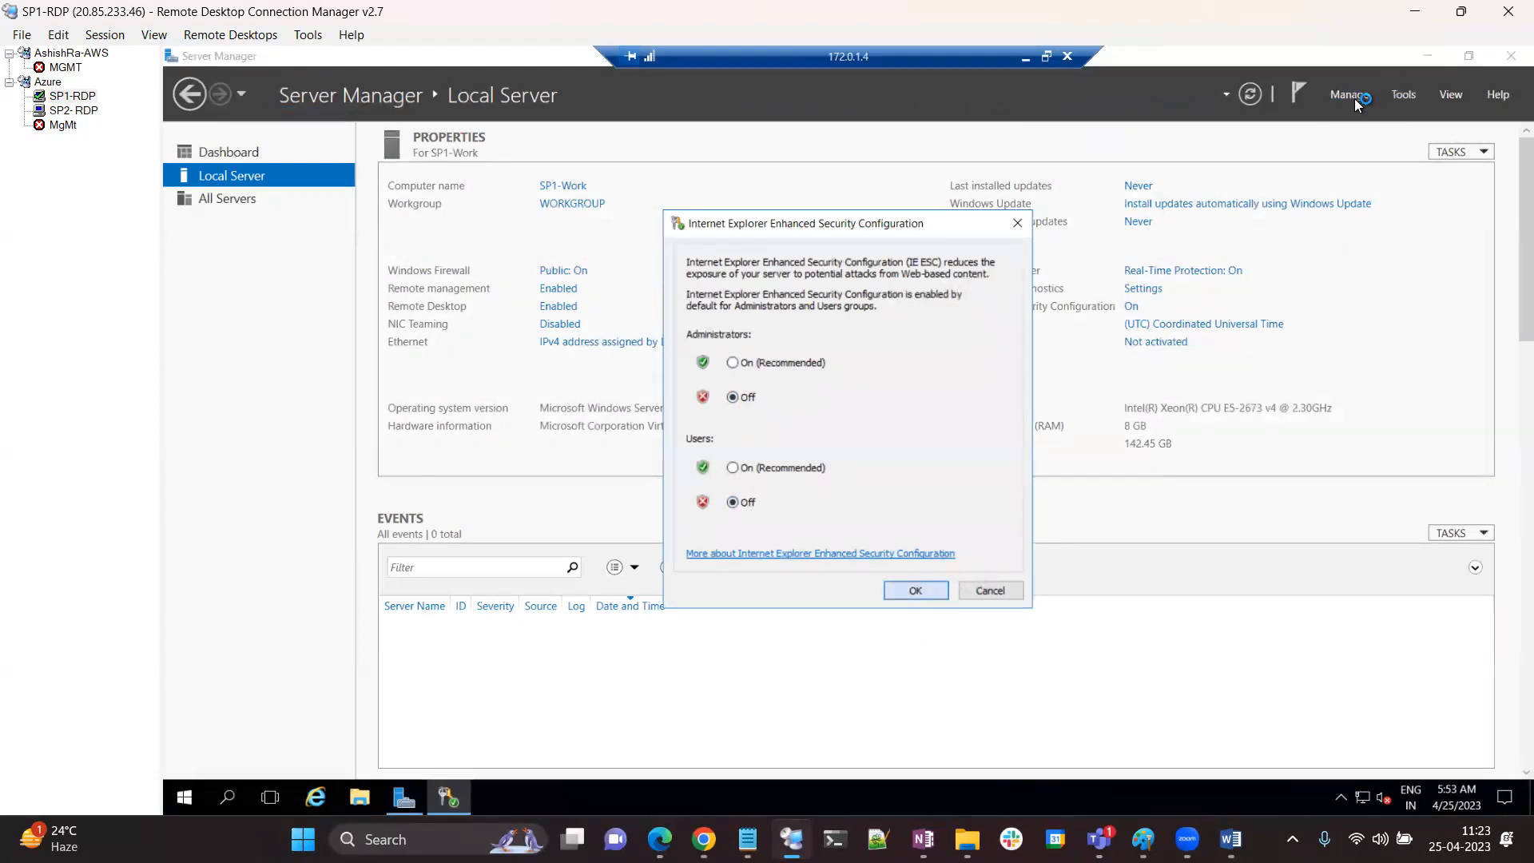
click(1506, 61)
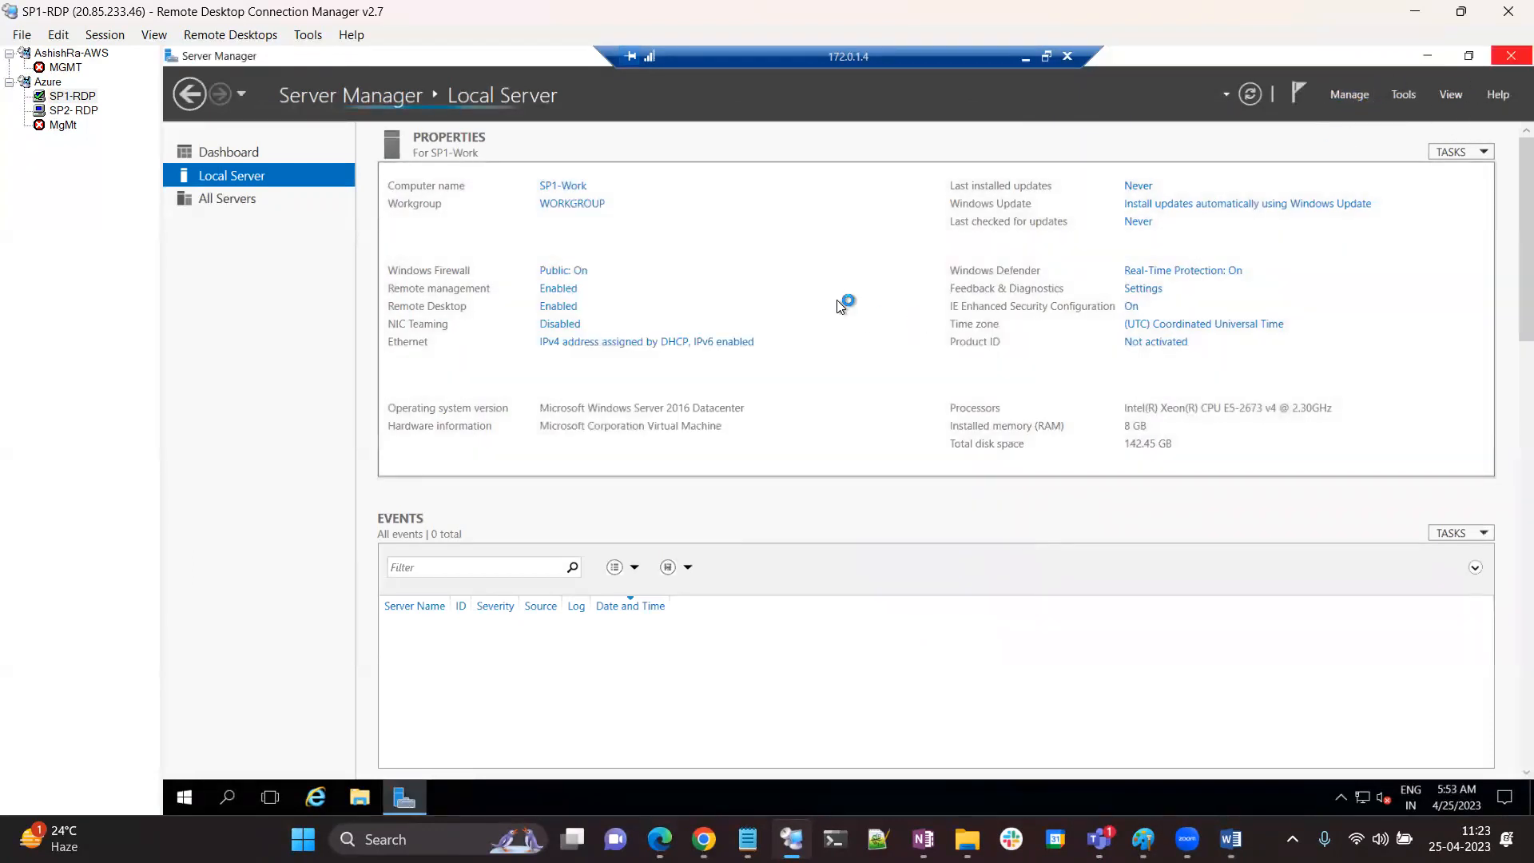
From SP1-Work, run mstsc and try connecting to 192.0.0.4
key(super+x)
drag(914, 64, 573, 60)
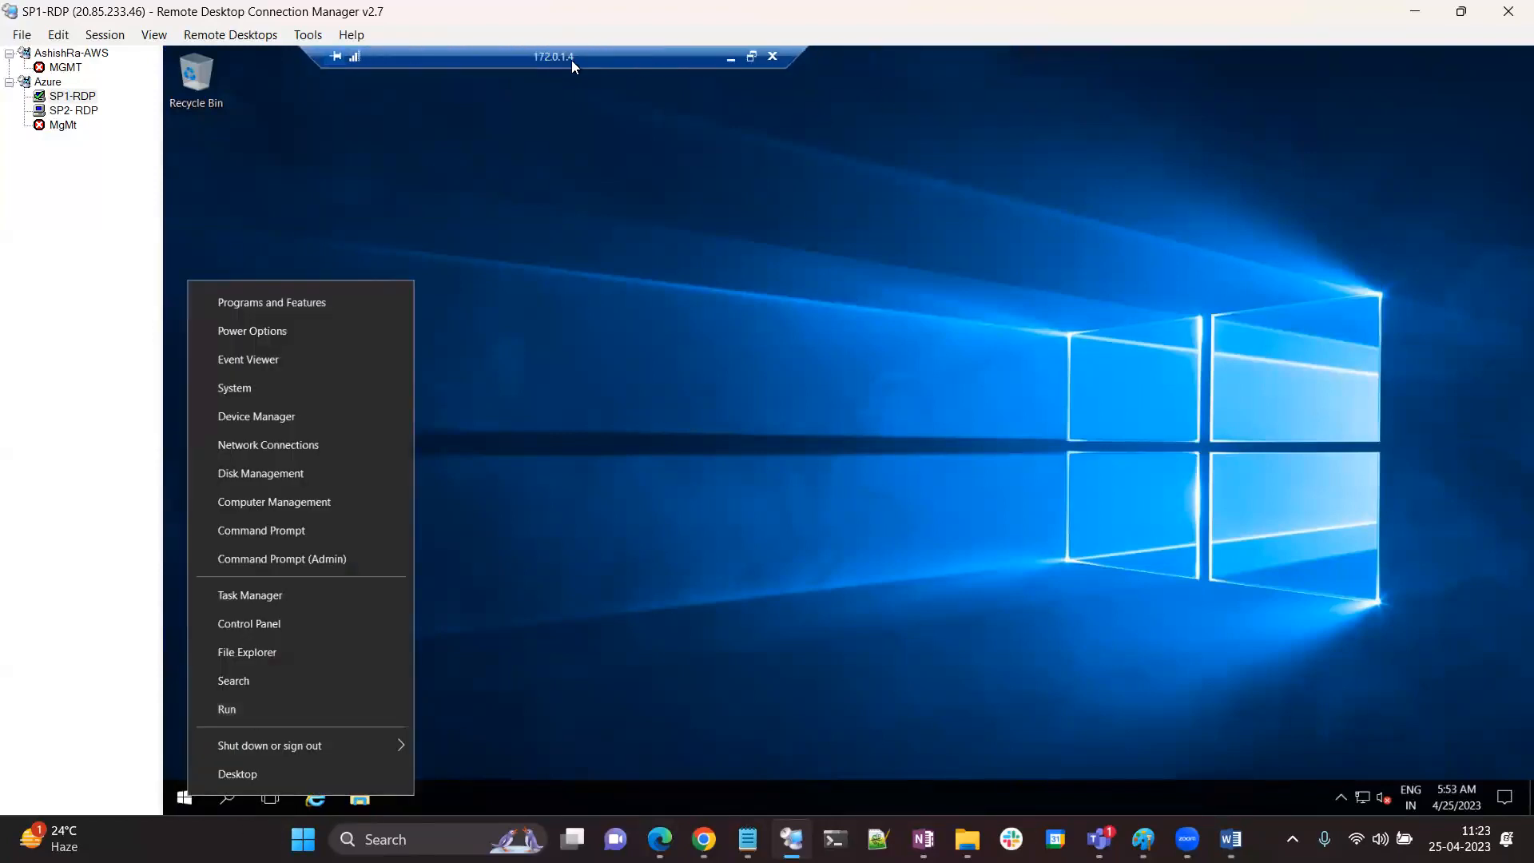
click(247, 708)
text(mst)
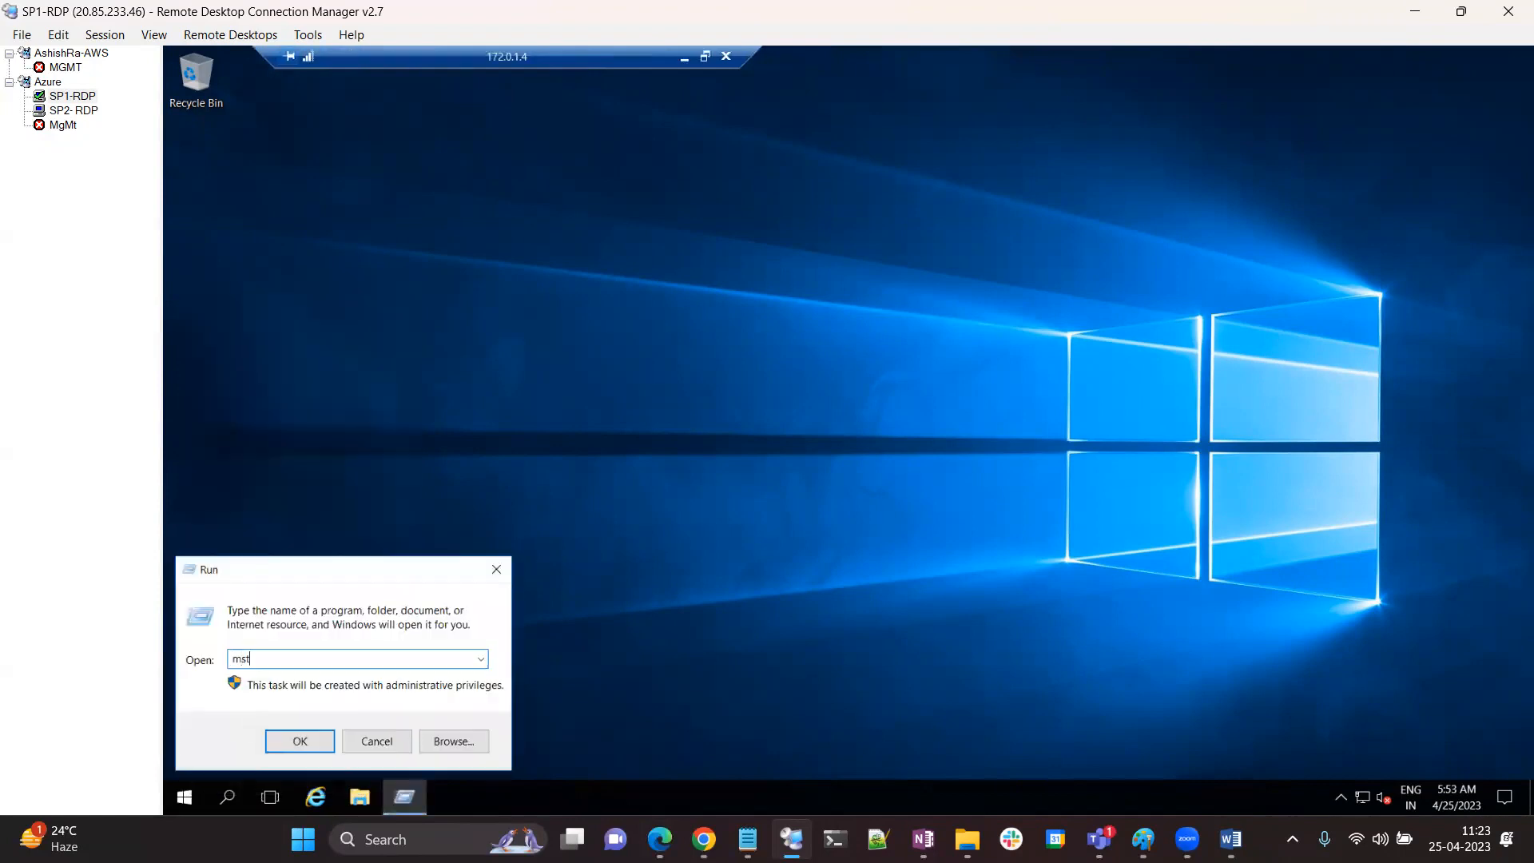
text(sc)
key(Return)
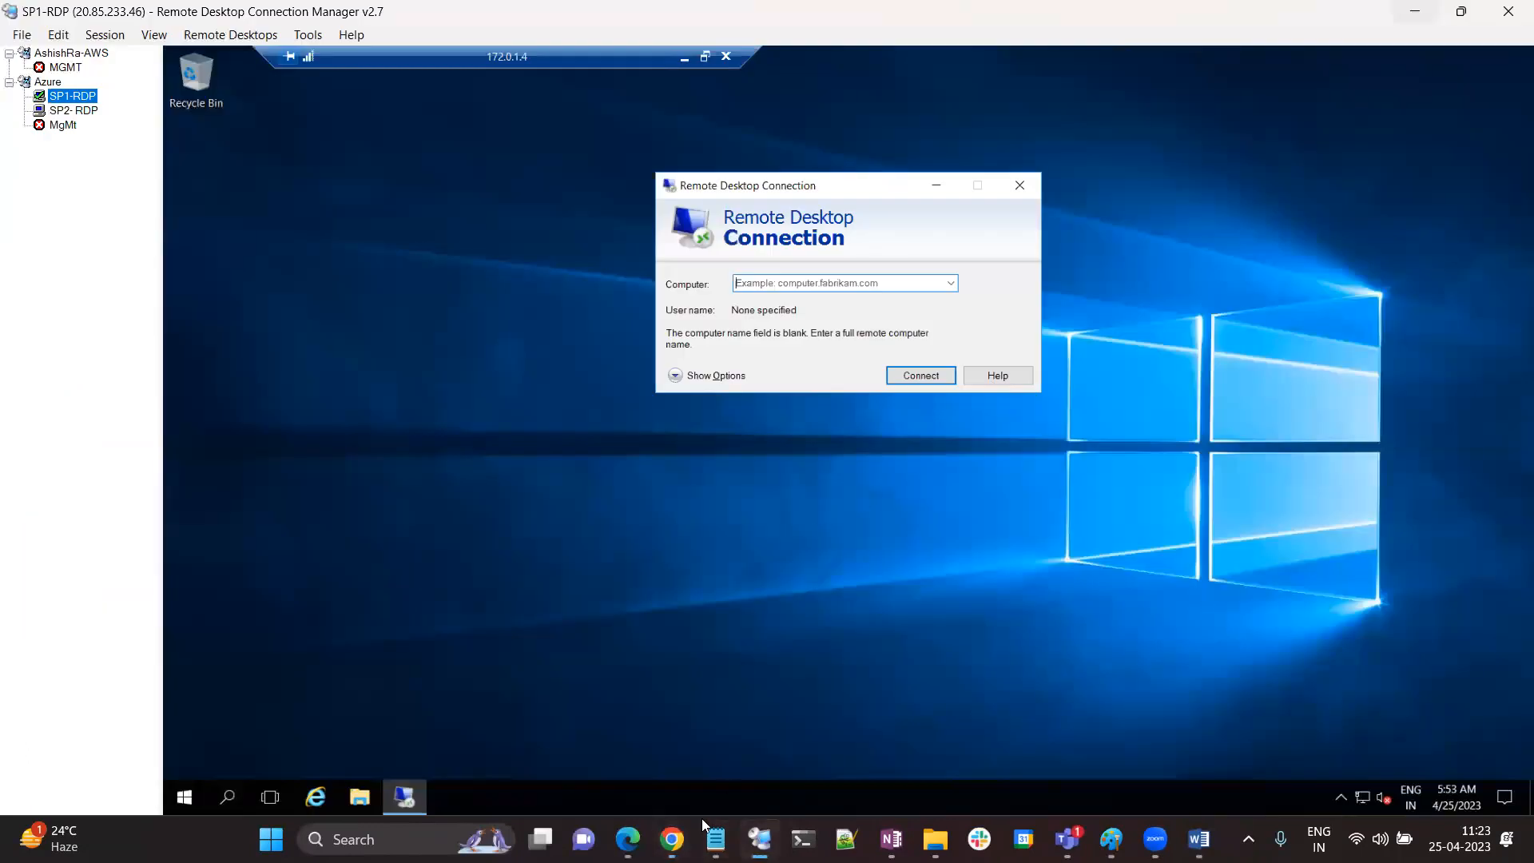
click(716, 839)
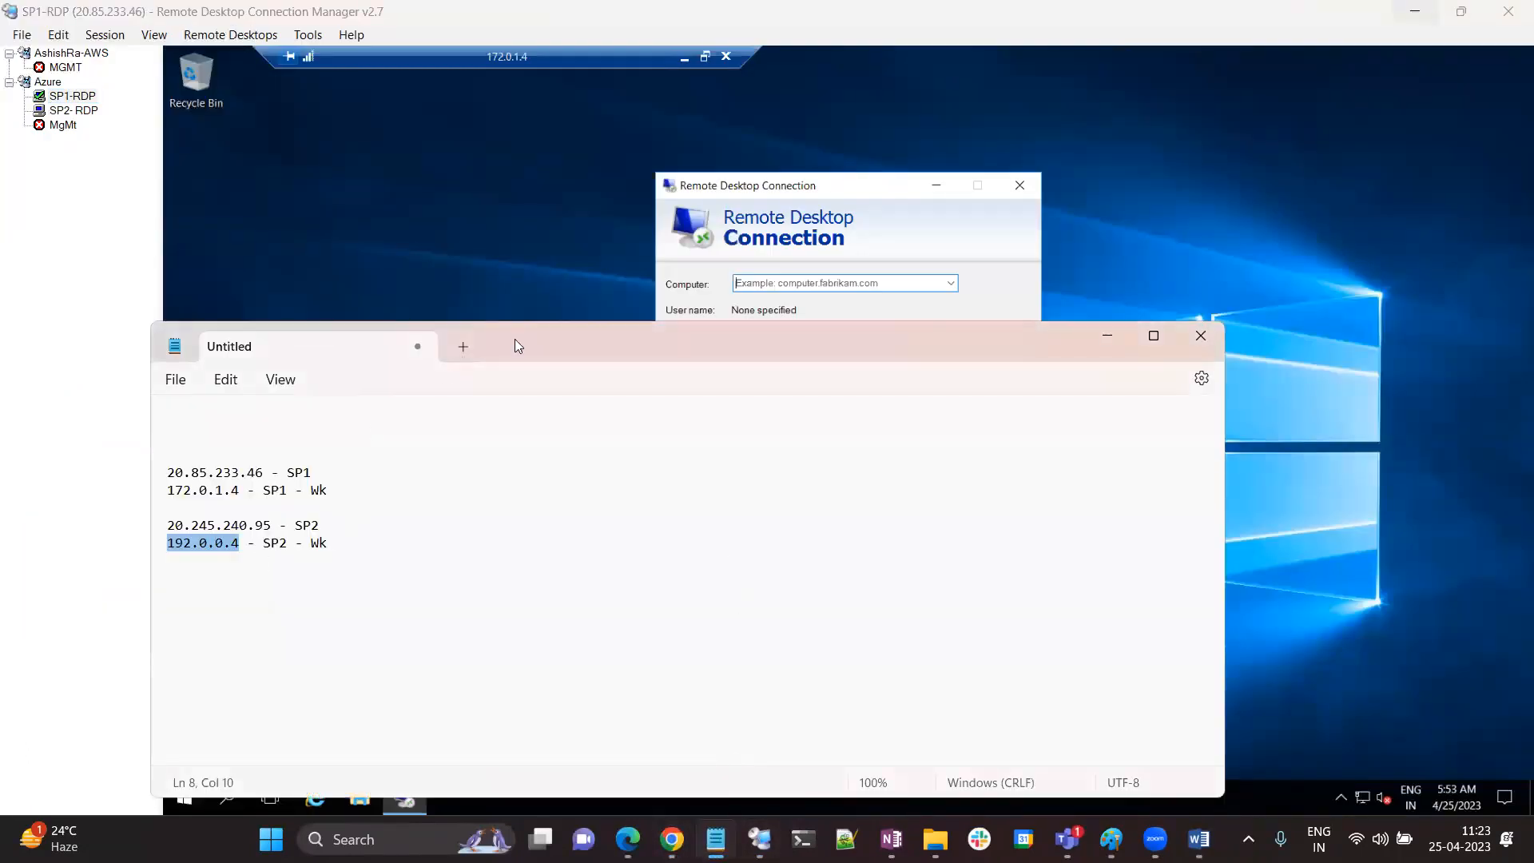
click(818, 194)
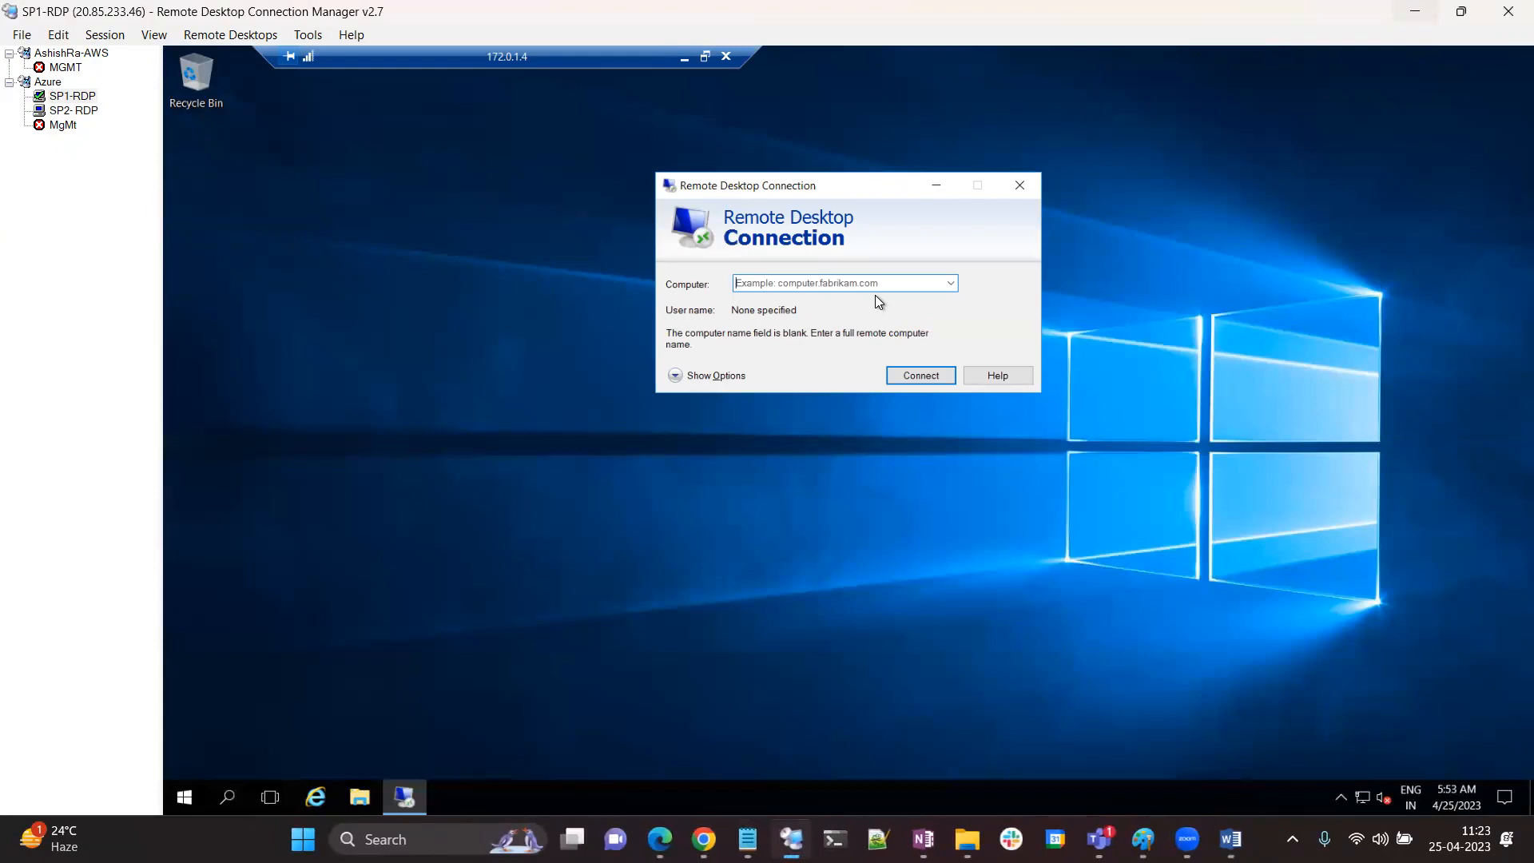
key(ctrl+v)
click(904, 372)
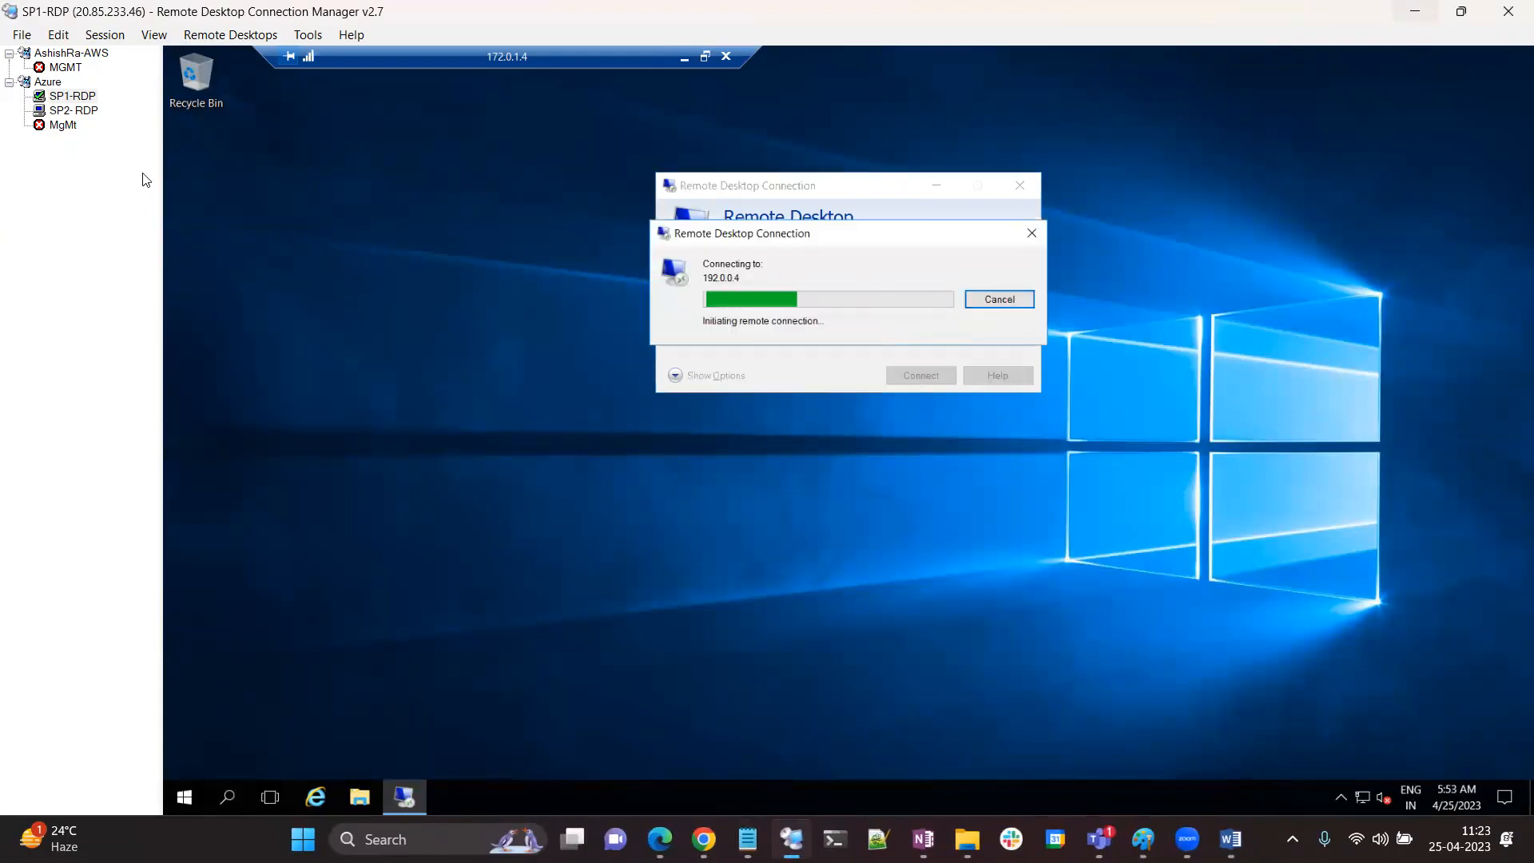
On SP2-RDP, run mstsc and connect to 192.0.0.4
click(86, 112)
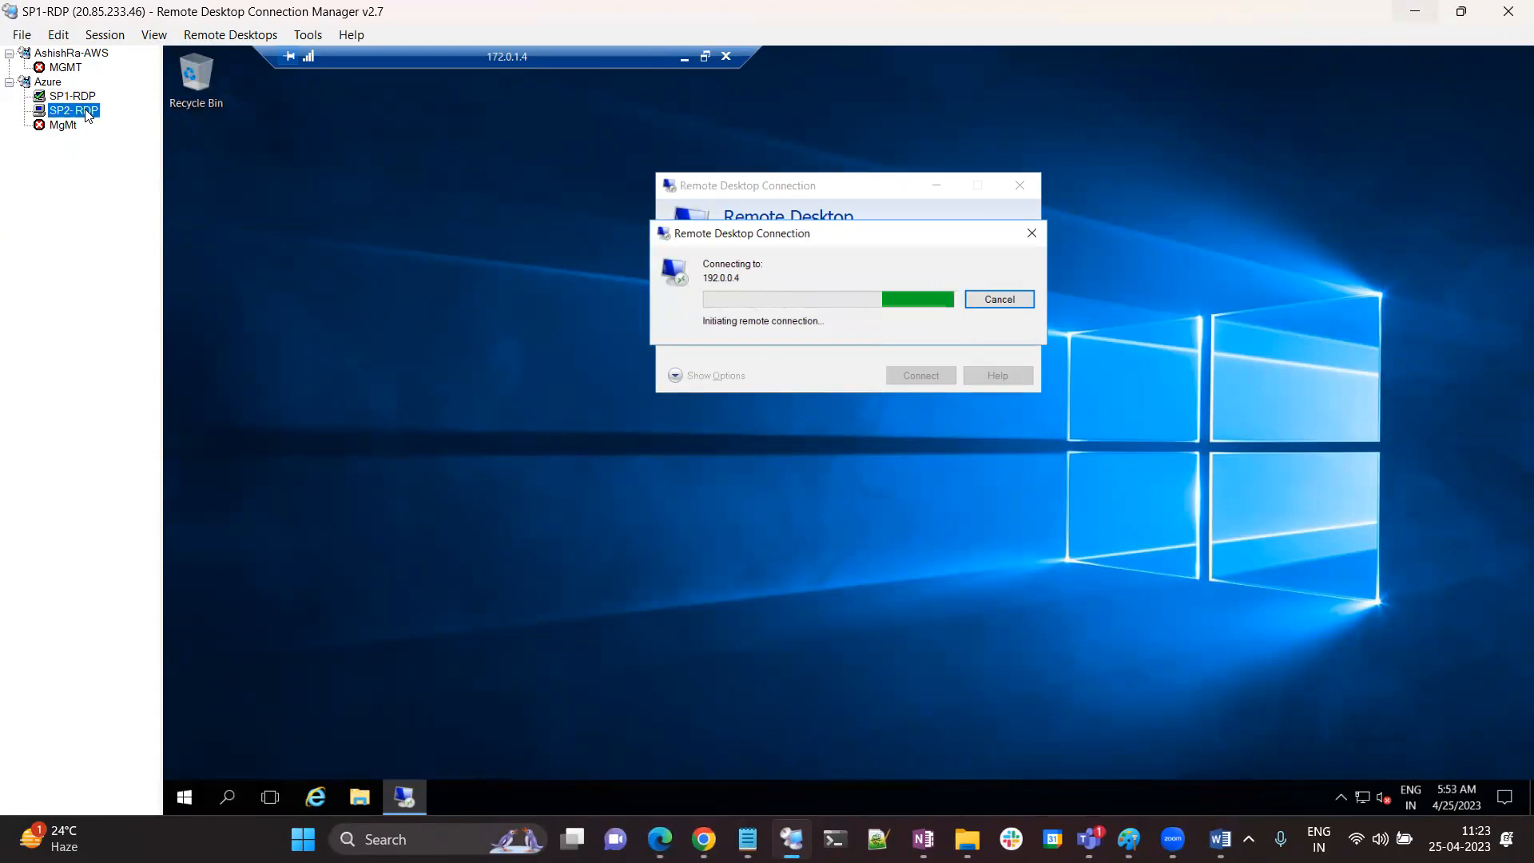
click(464, 709)
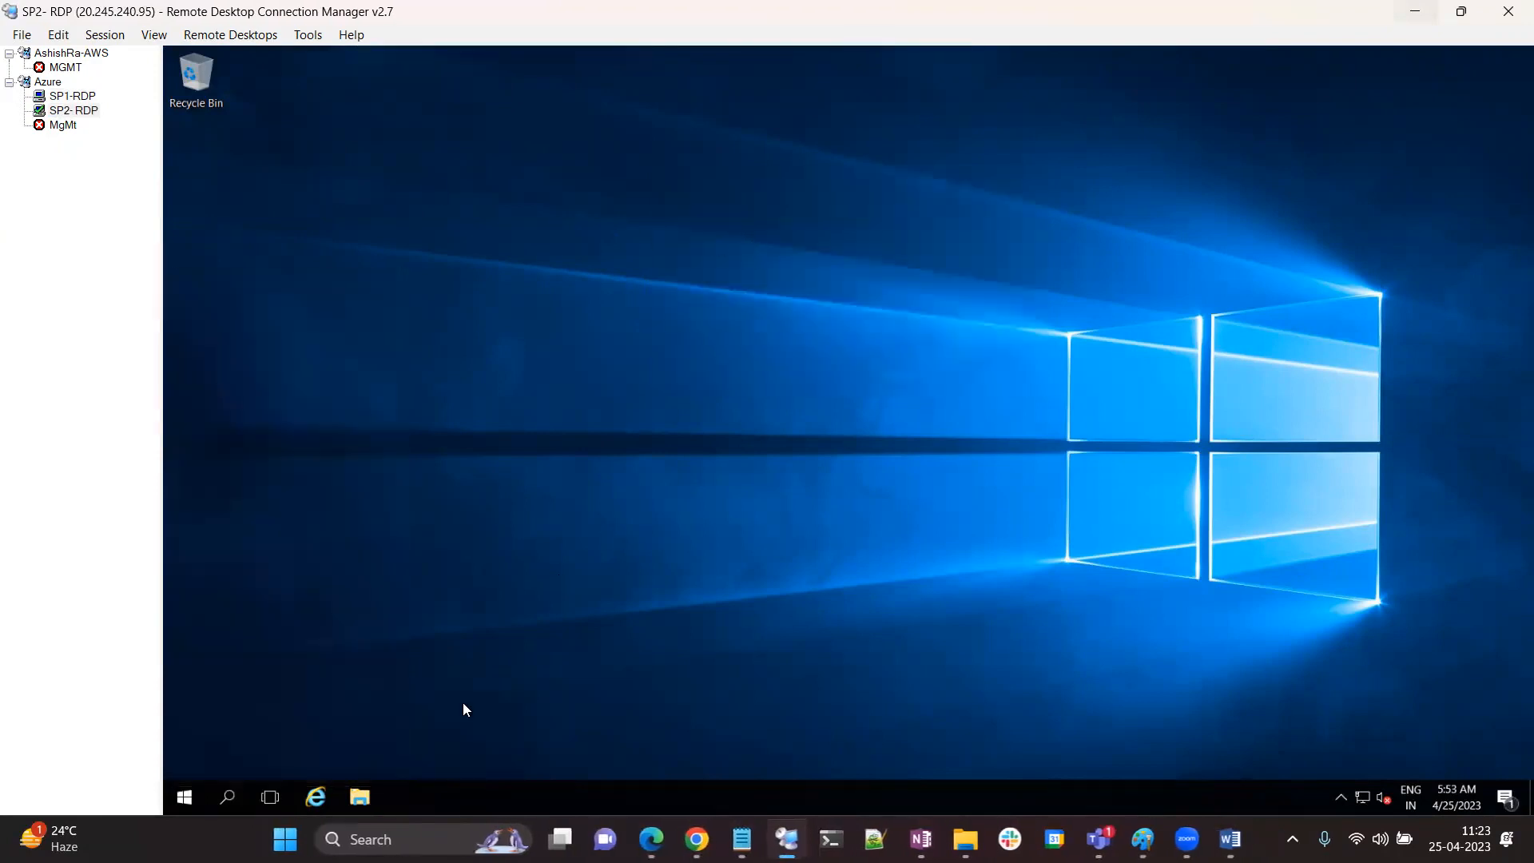
right_click(192, 789)
click(294, 697)
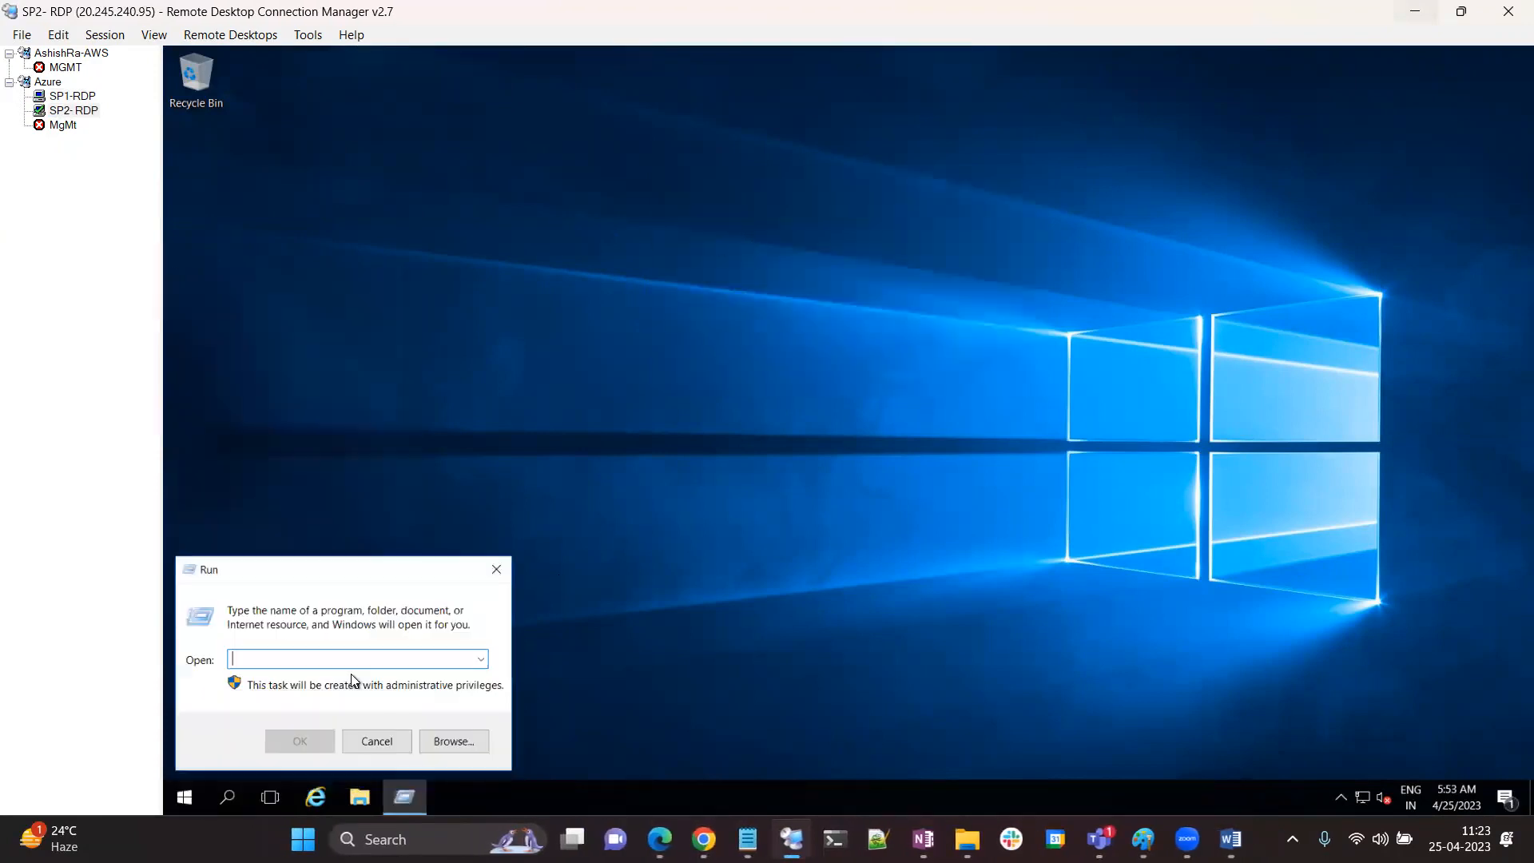
text(mstsc)
key(Return)
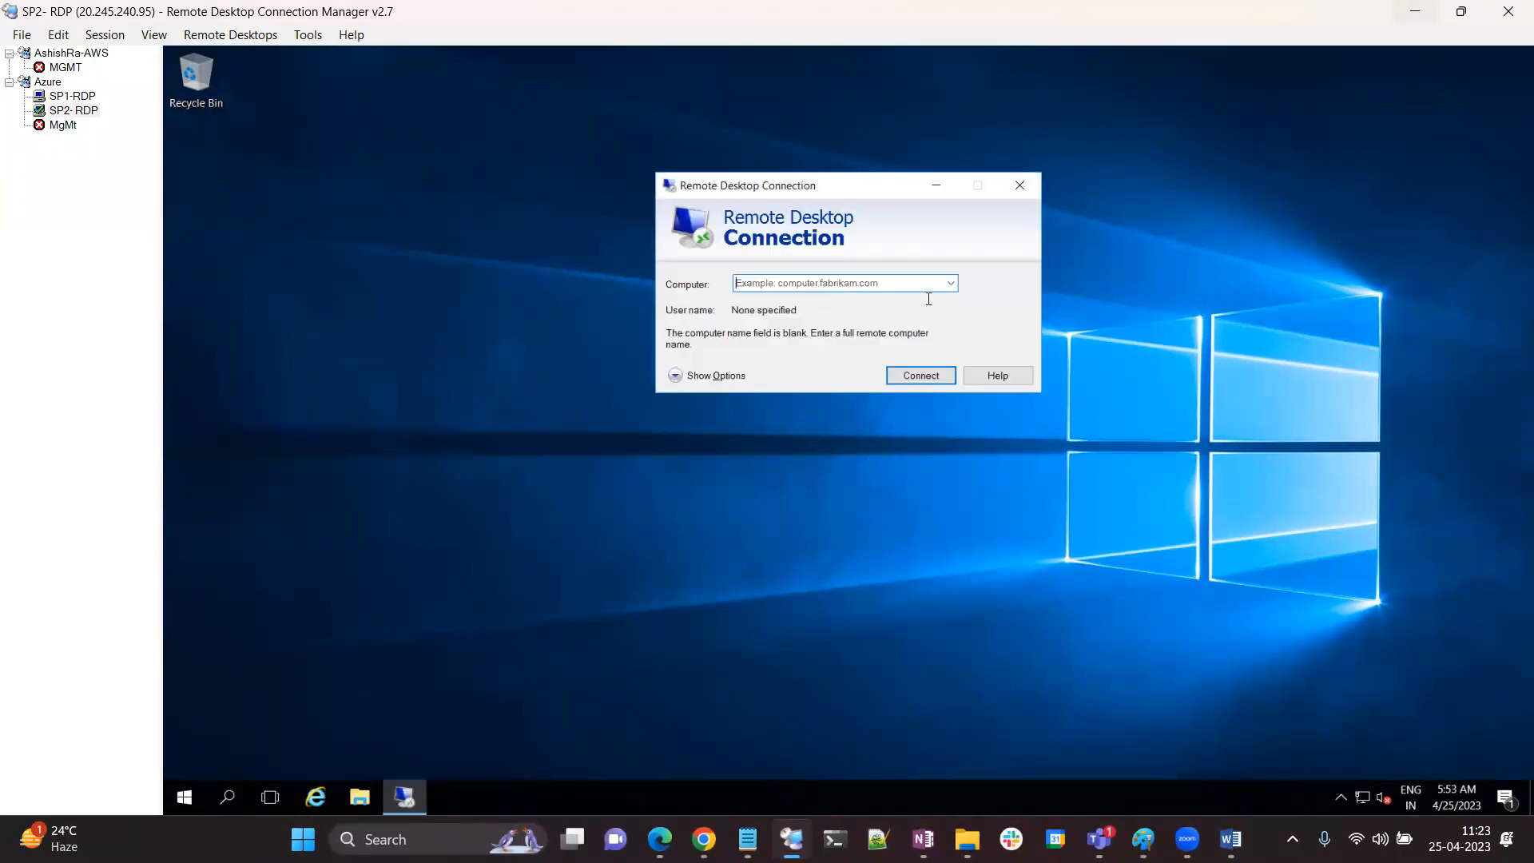
text(192.0.0.4)
click(913, 377)
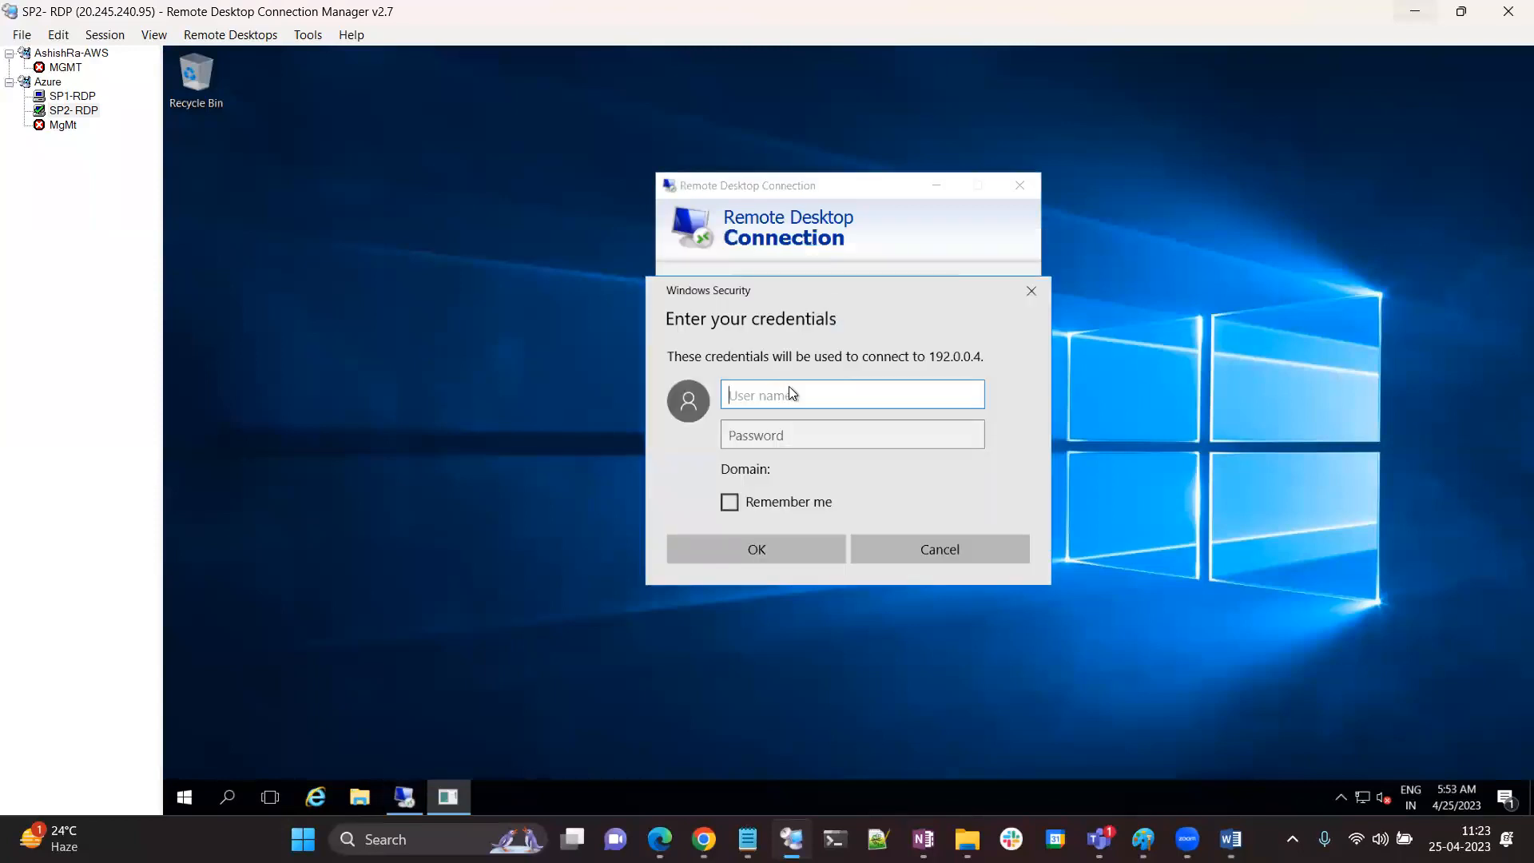
Sign in to SP2-Work with the account username and password and permanently accept its certificate
text(ashishra)
key(Tab)
text(************)
key(Return)
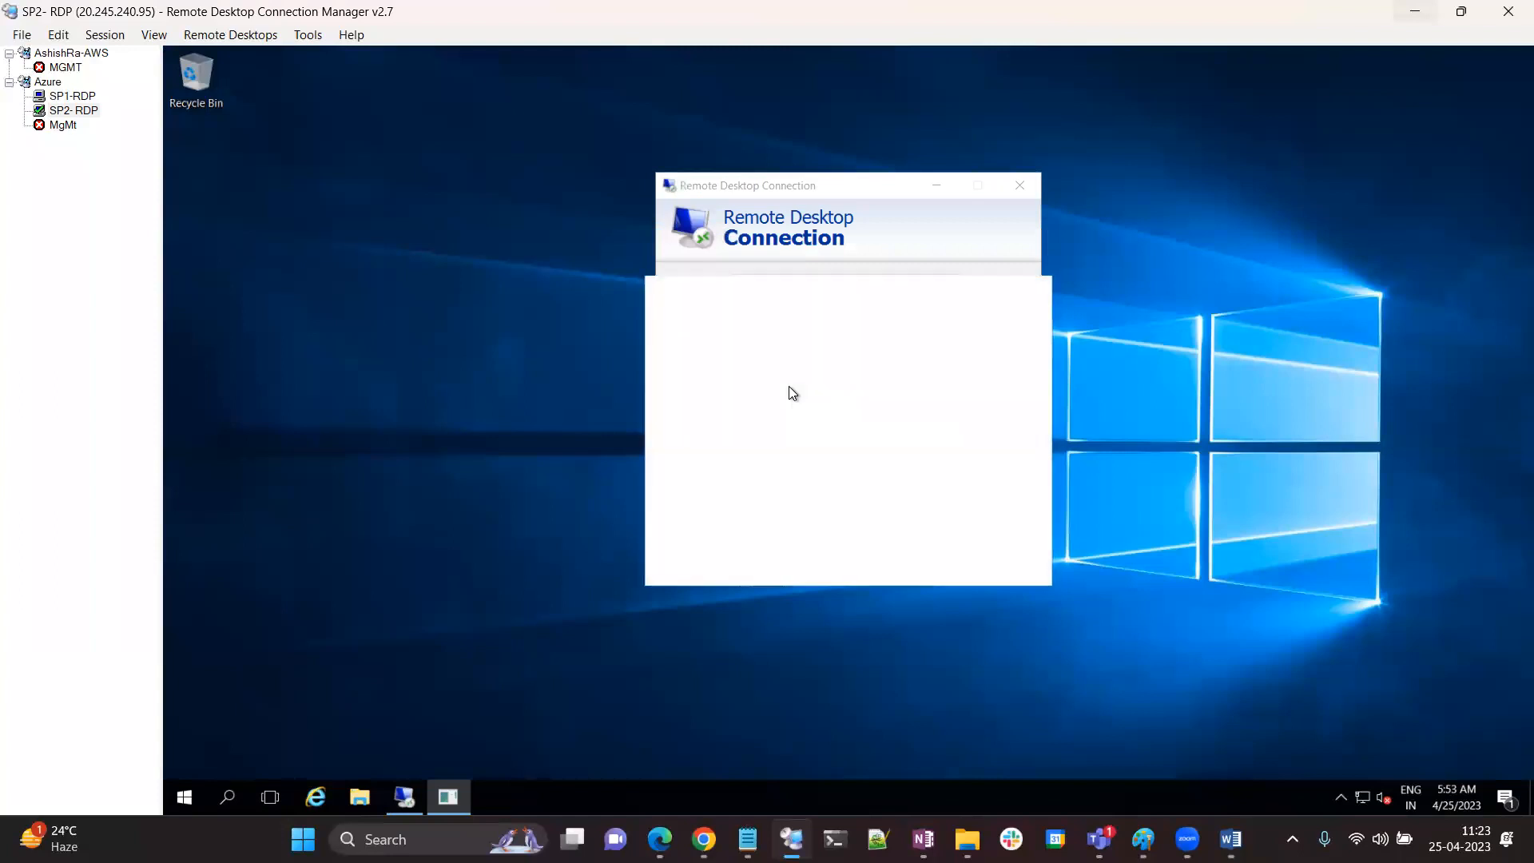
click(869, 404)
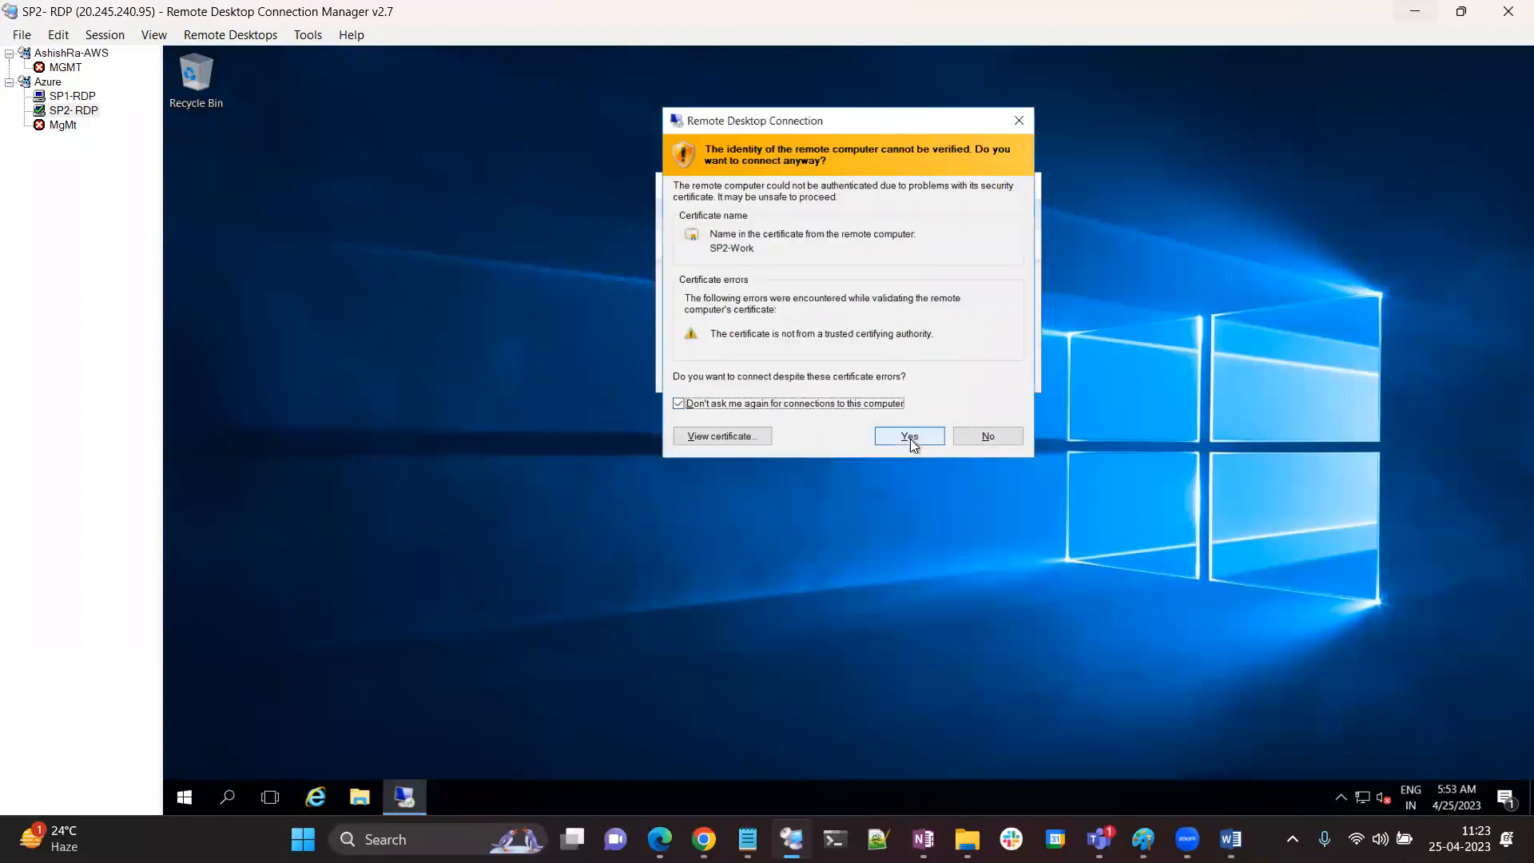
click(910, 437)
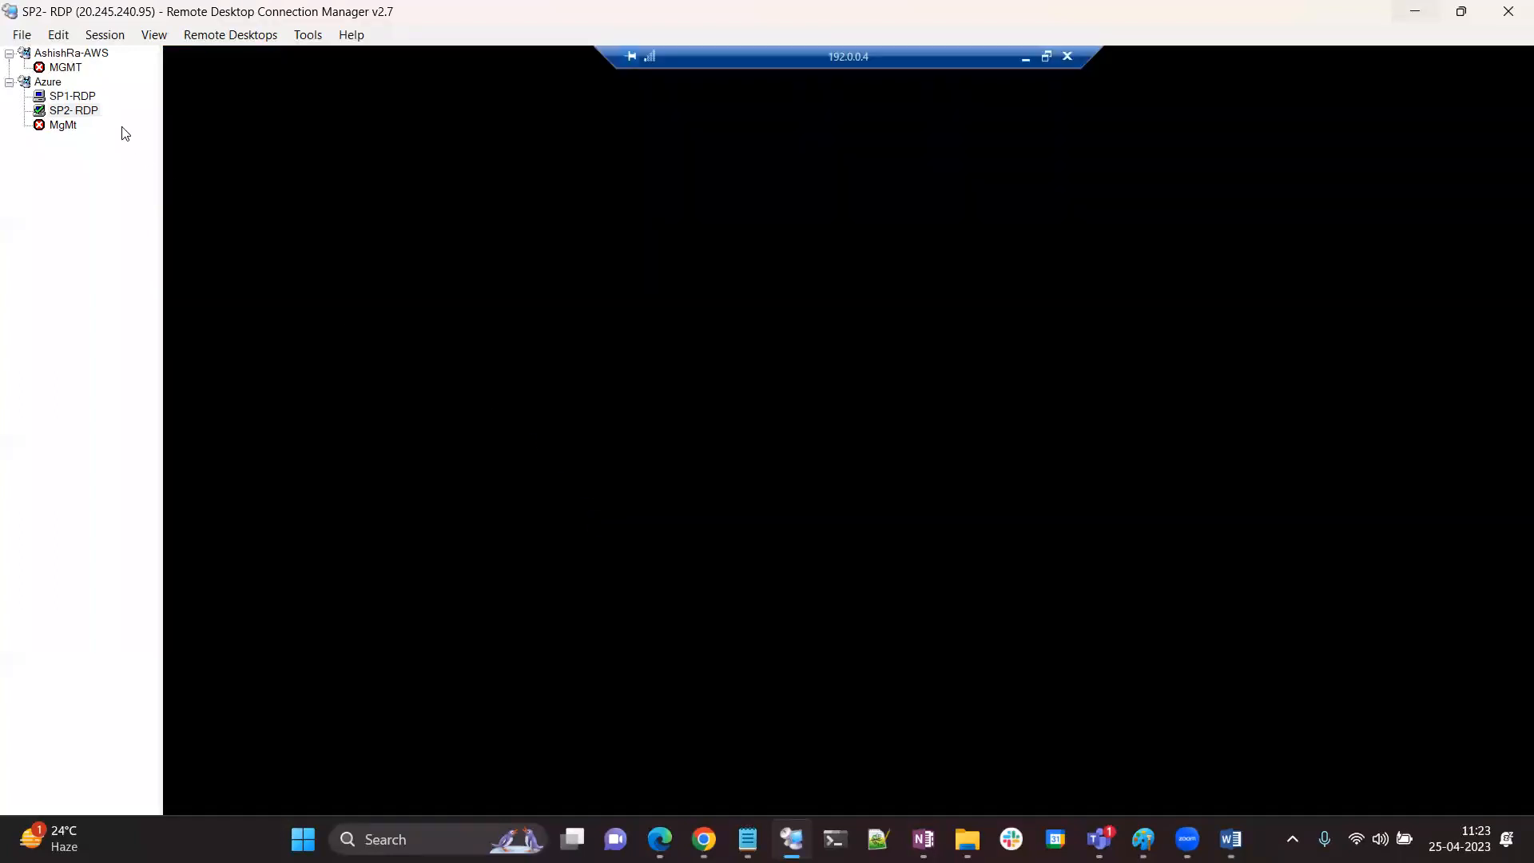
Back on SP1-RDP, dismiss the connection failure and close the Remote Desktop client
click(82, 96)
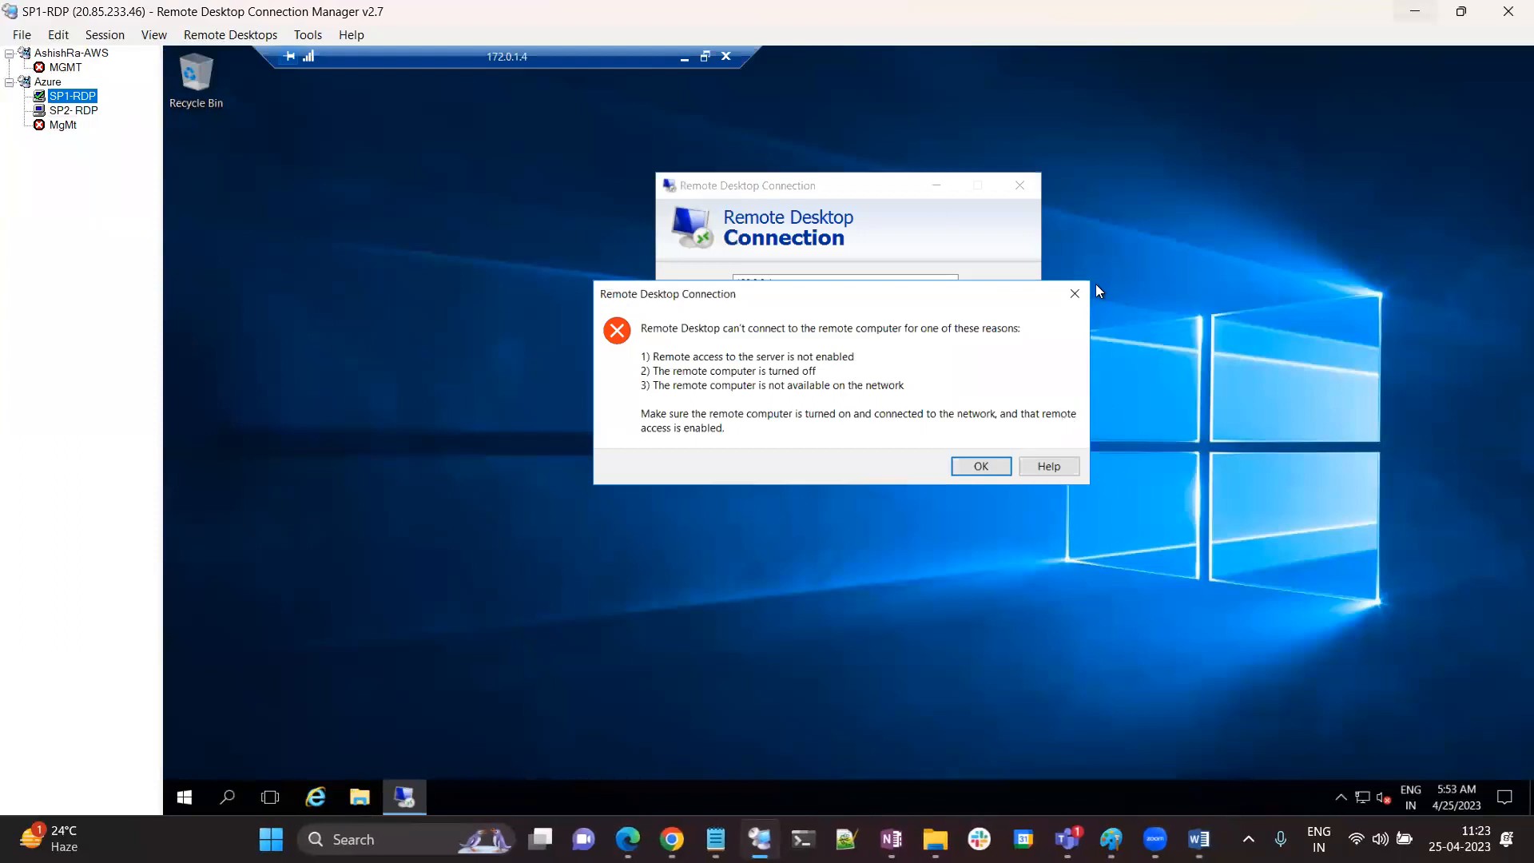
click(1075, 294)
click(1020, 185)
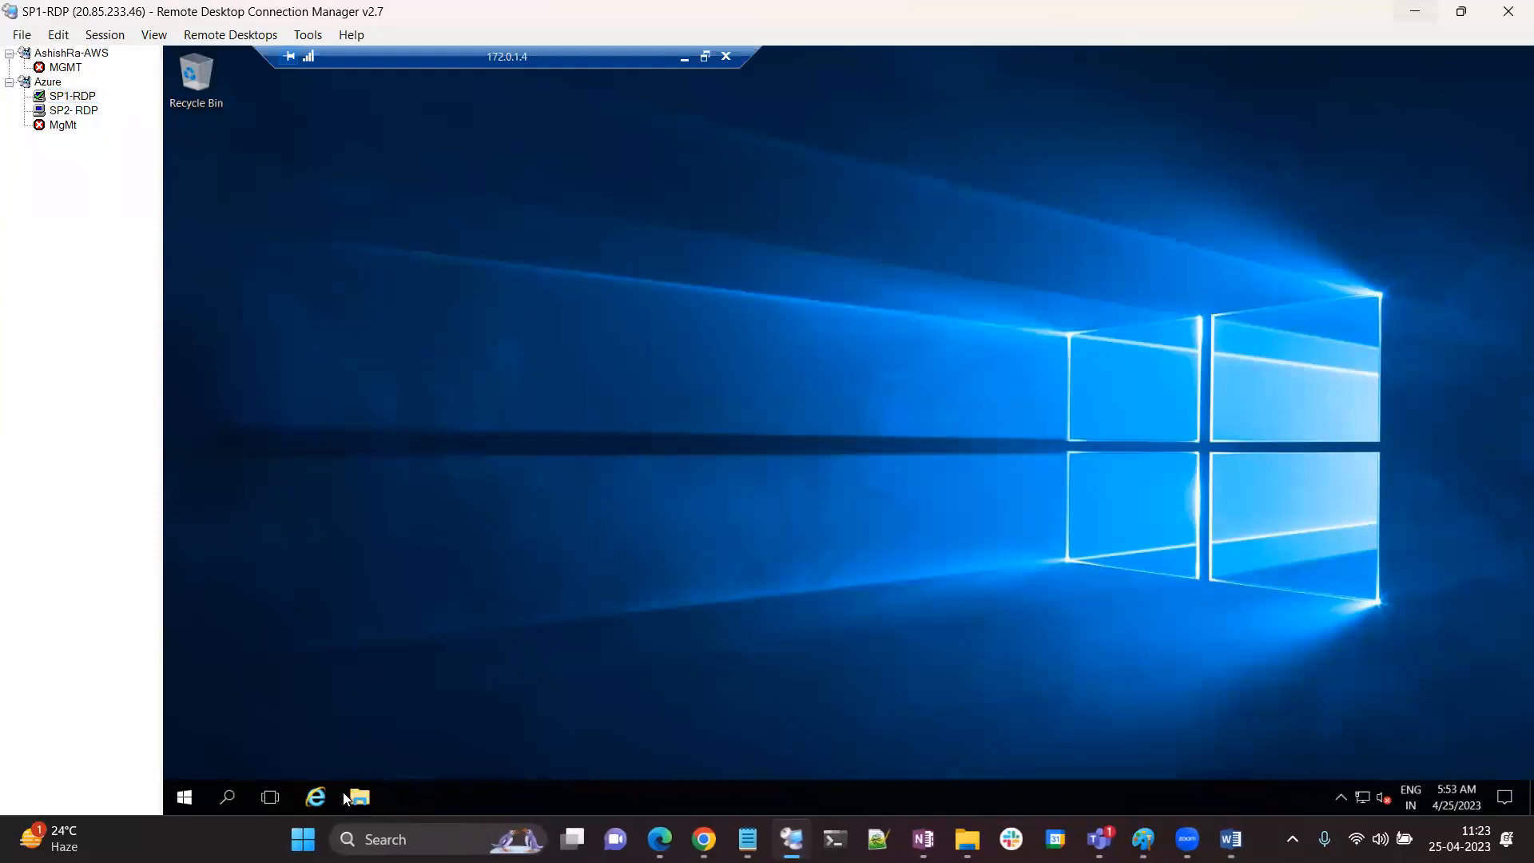
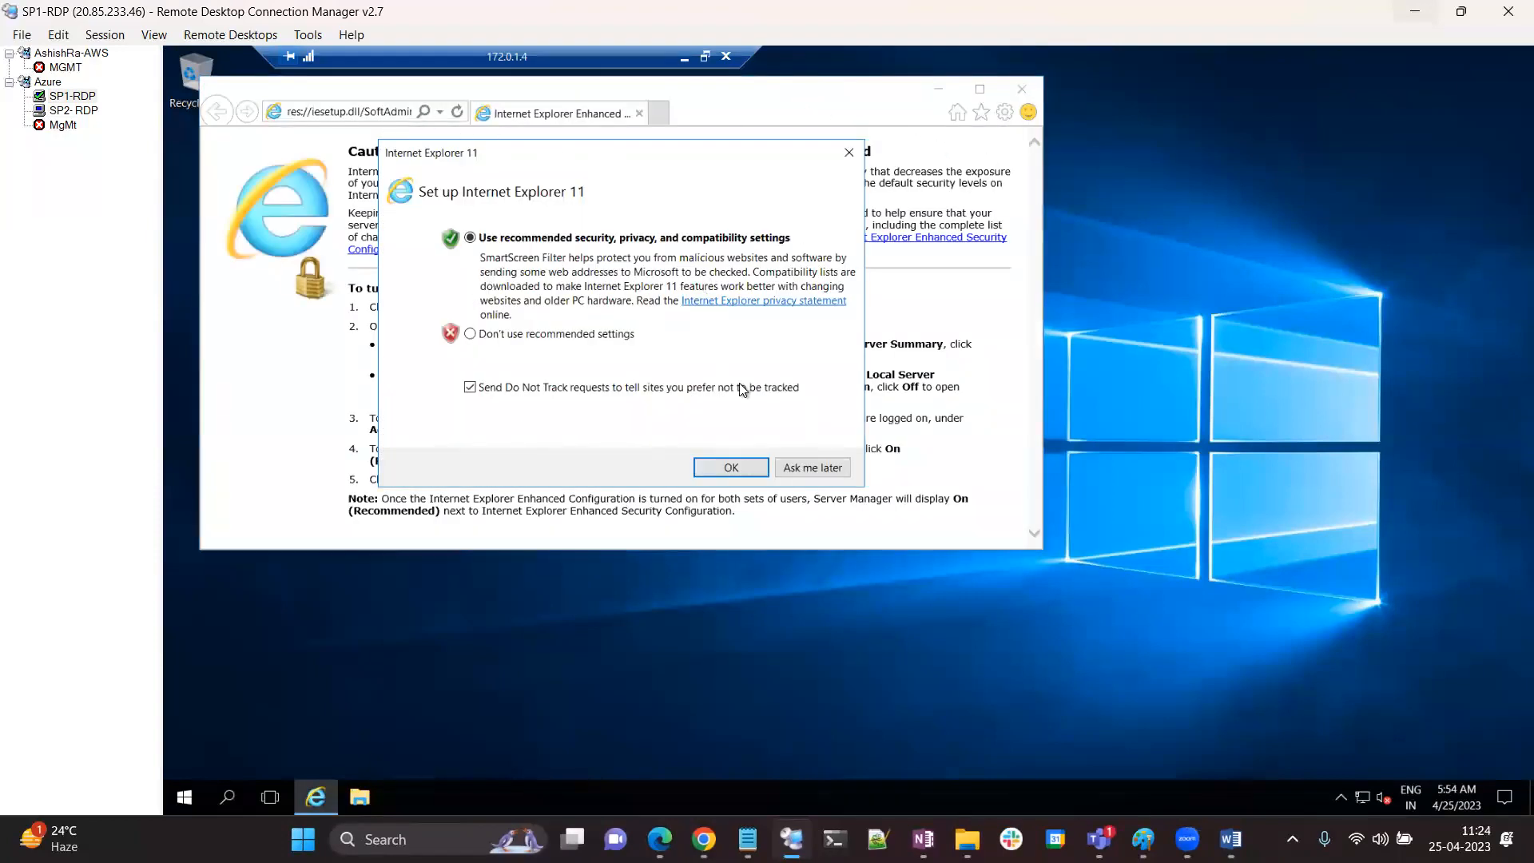
Dismiss the IE setup prompt and load google.com in SP1's browser
click(734, 469)
click(388, 115)
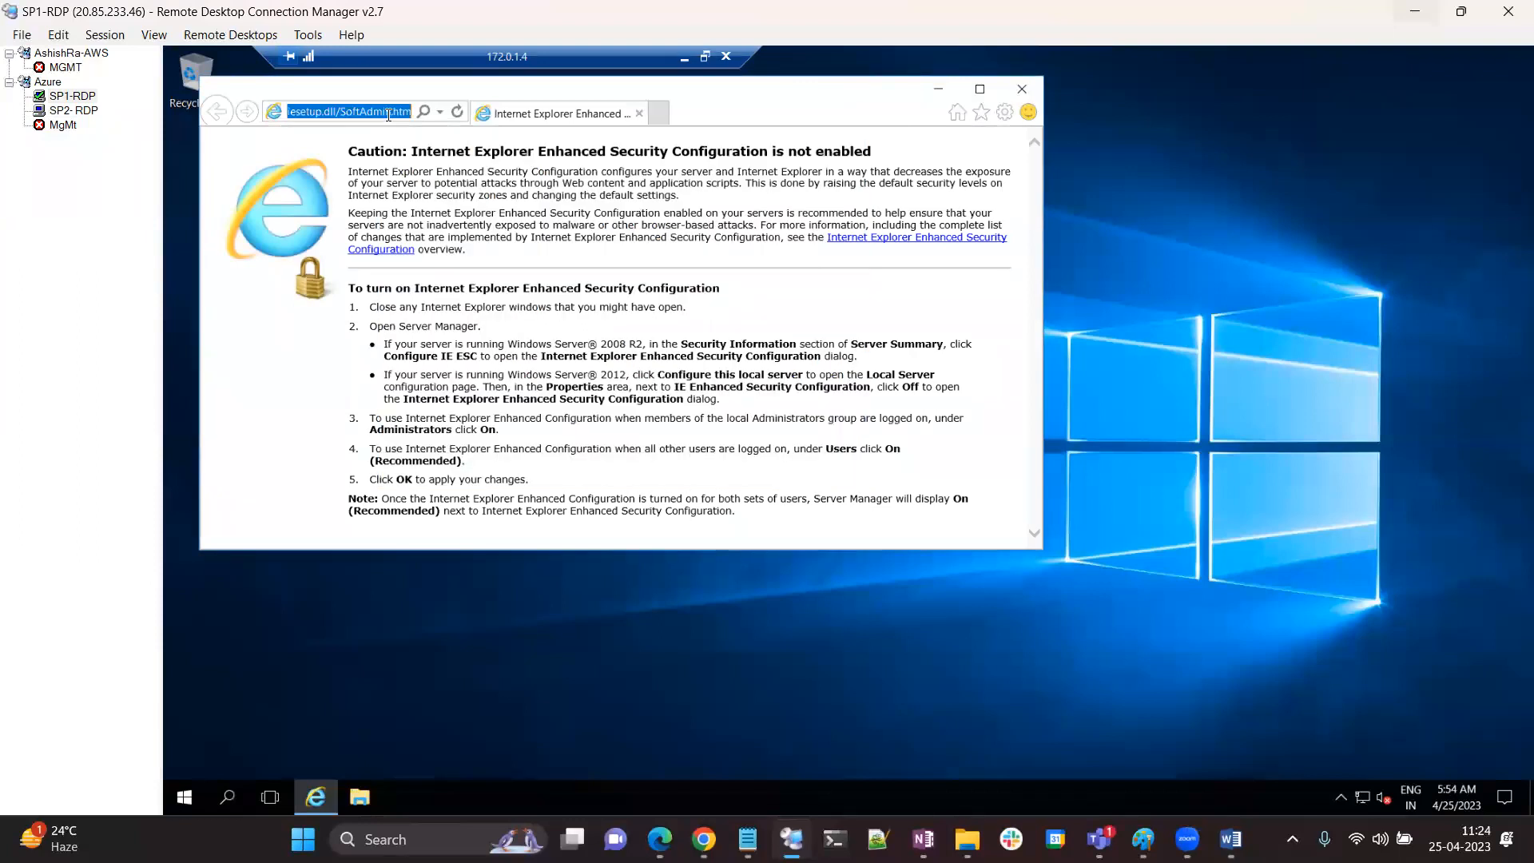
text(google.c)
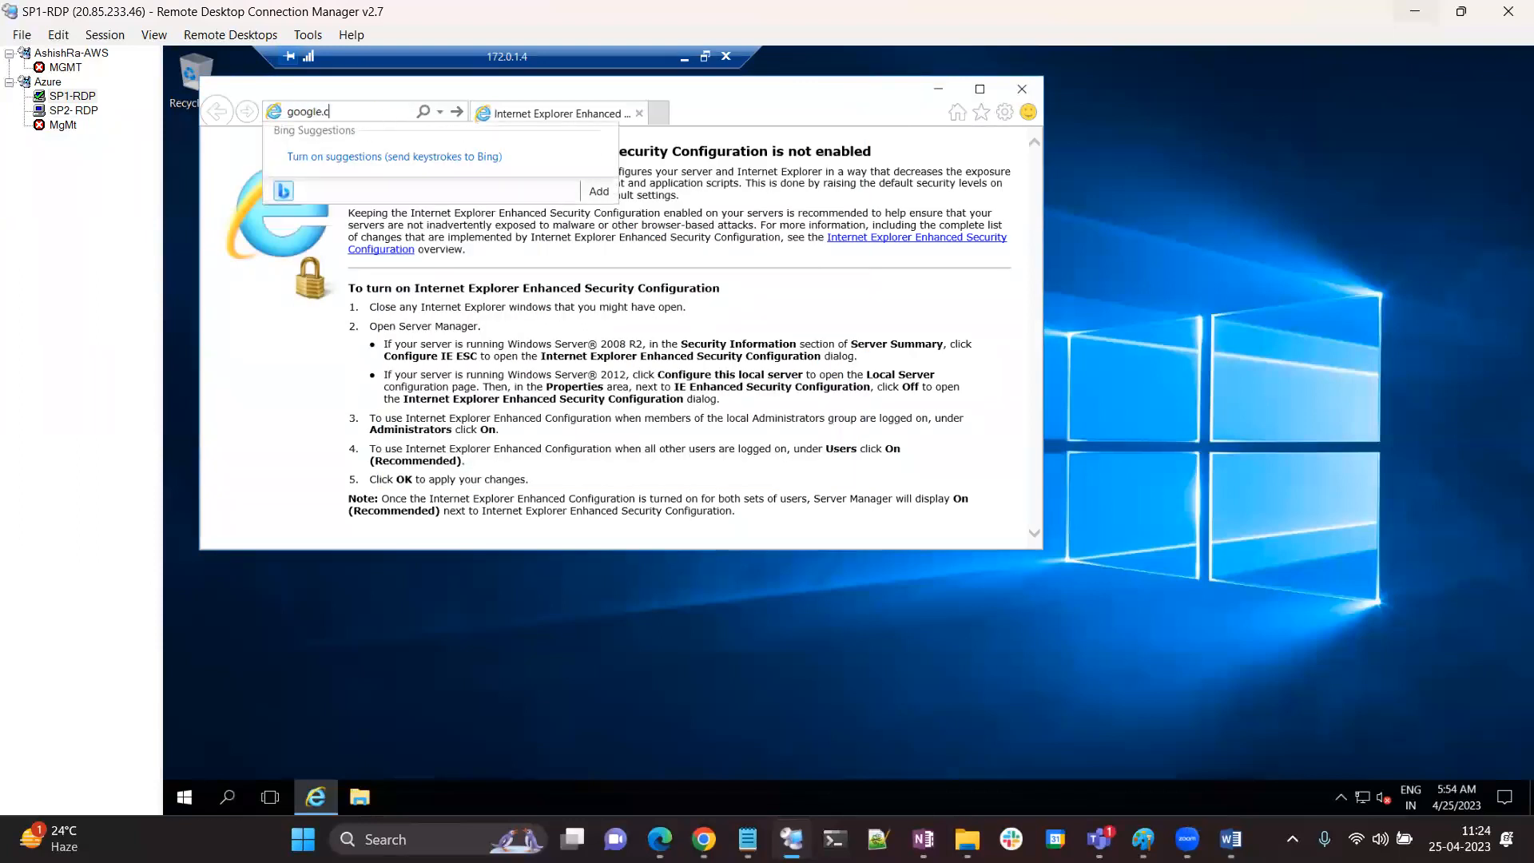
text(om)
key(Return)
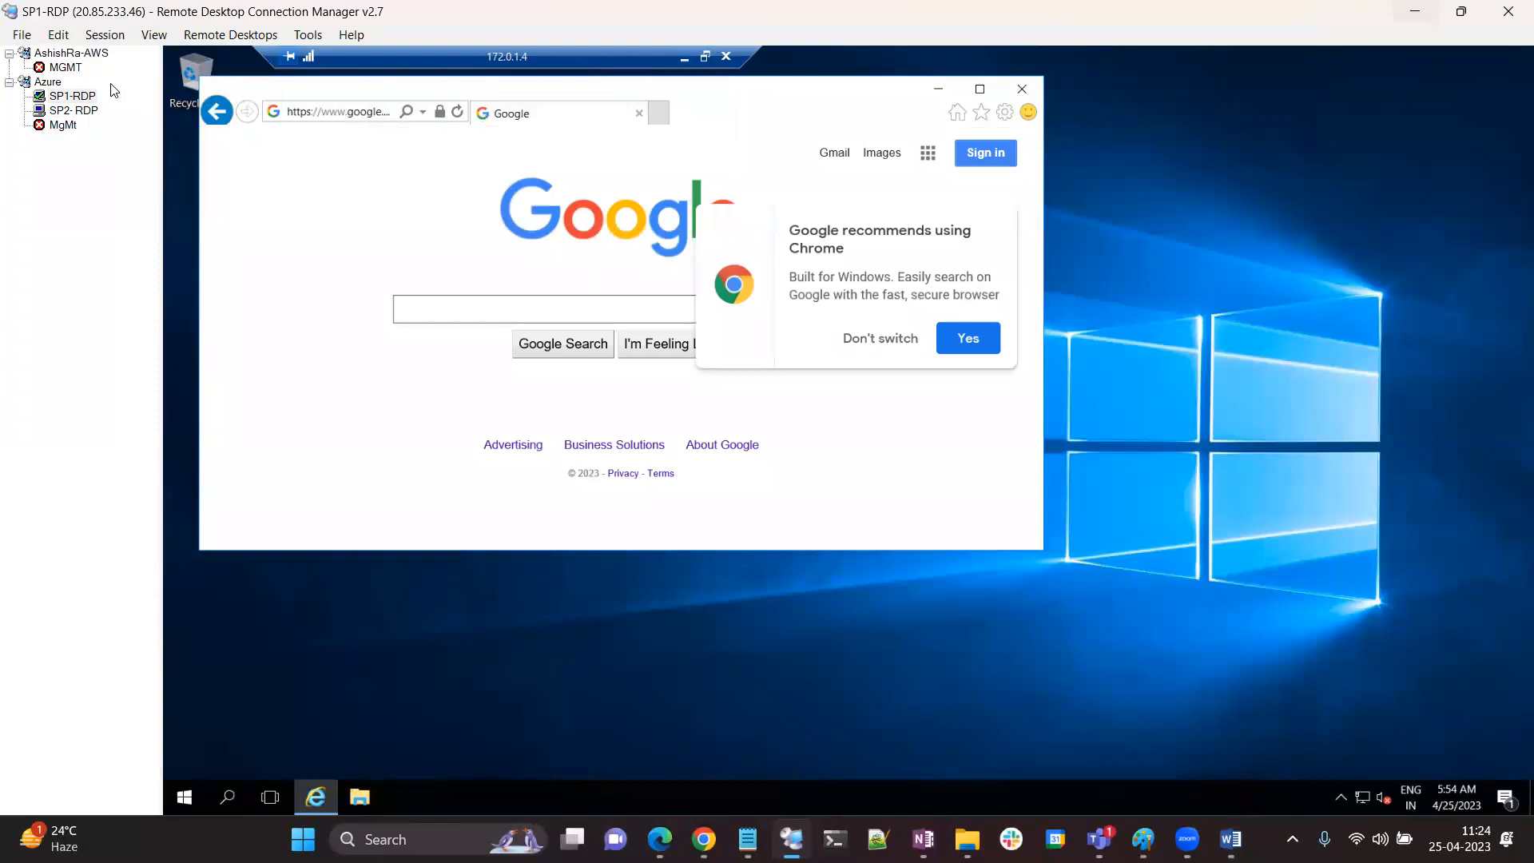
Check the SP2 session's Server Manager dashboard, then view the firewall network diagram in Paint
click(76, 114)
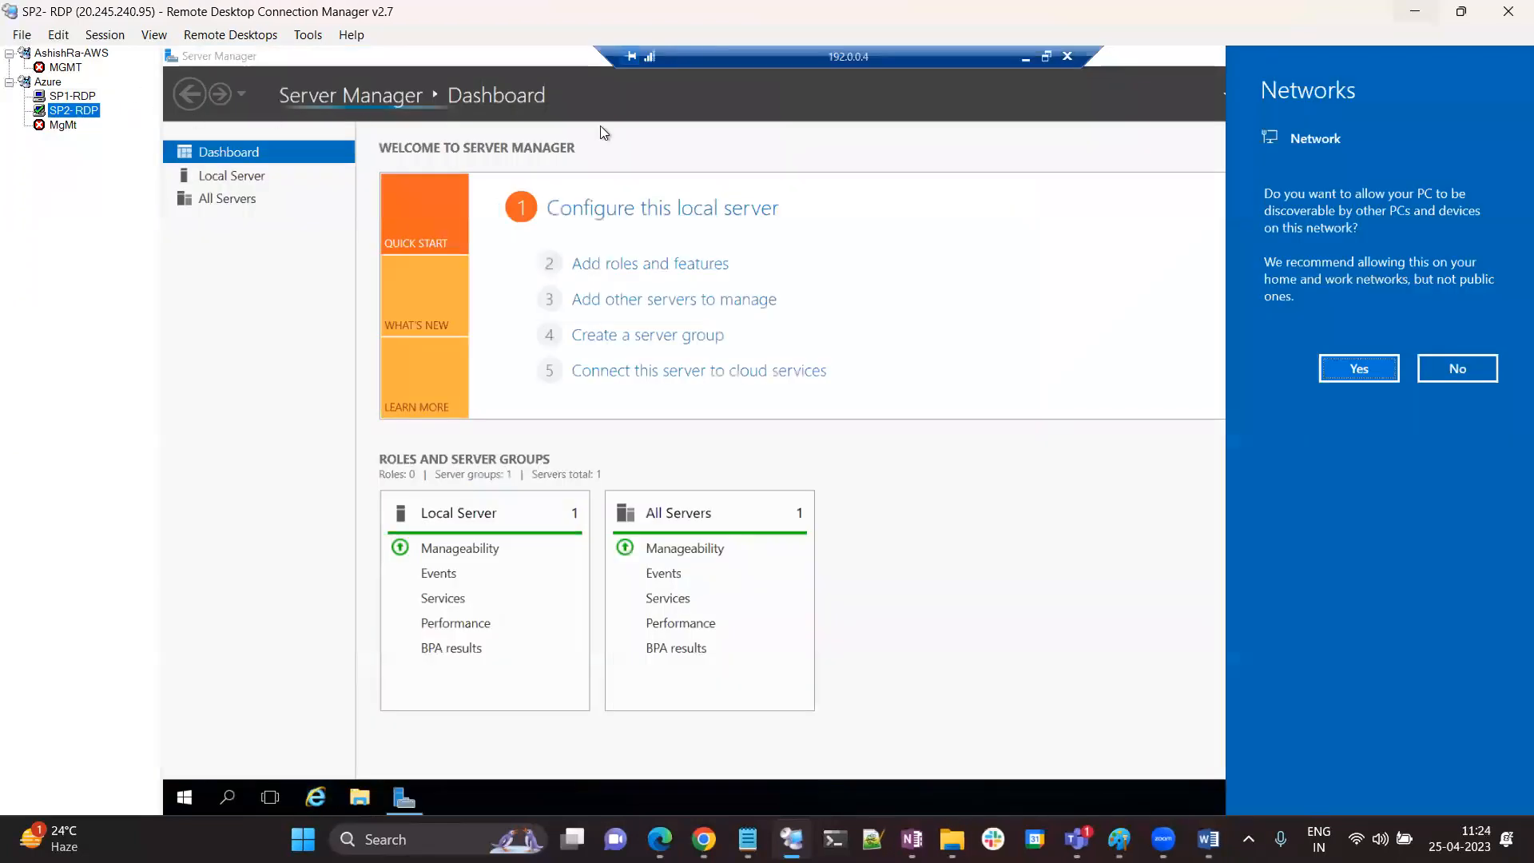
click(939, 181)
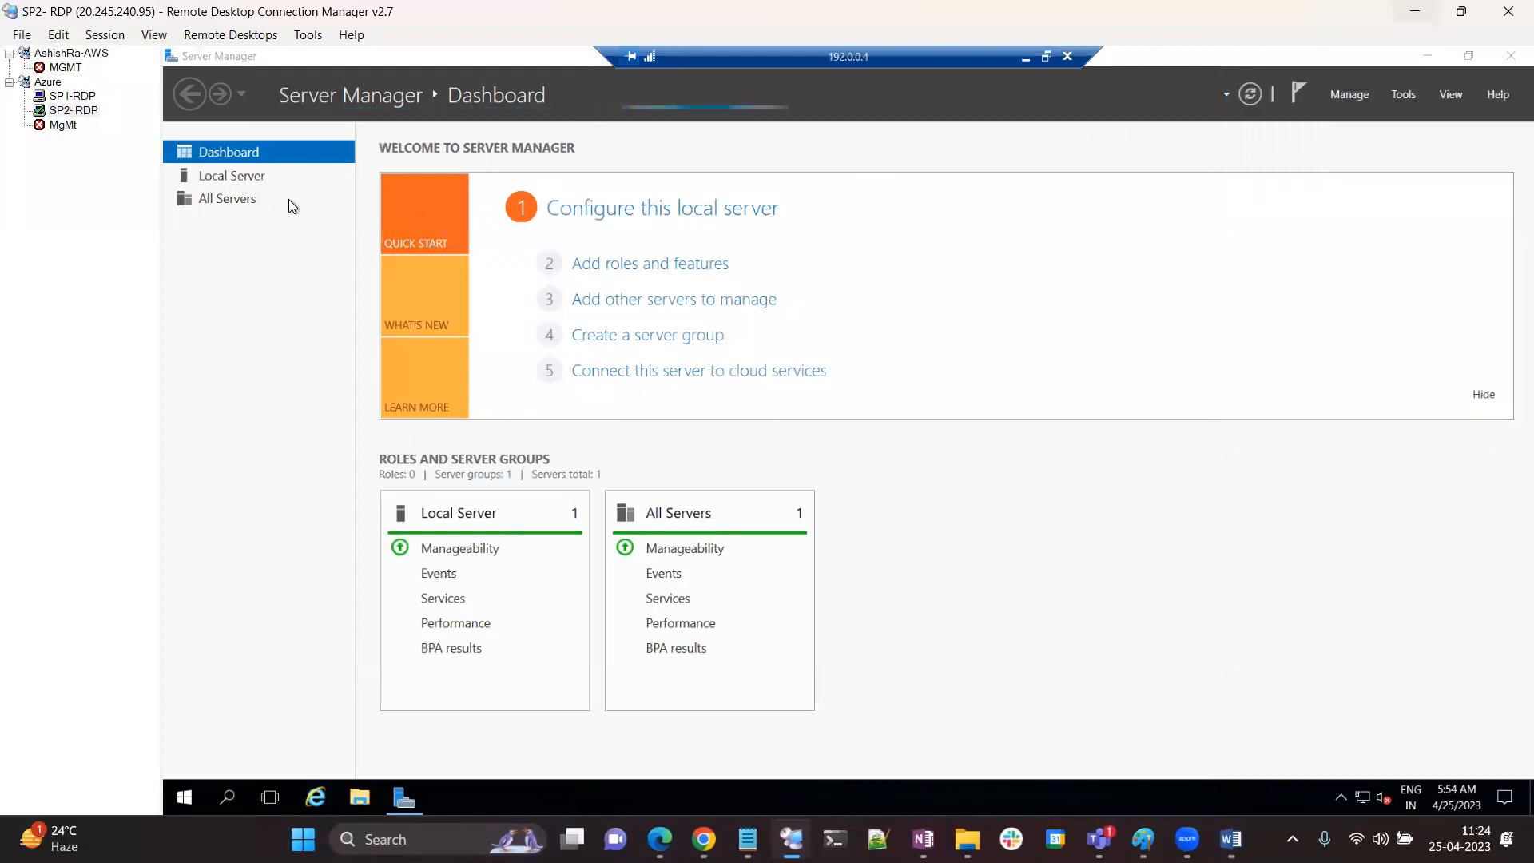
click(244, 181)
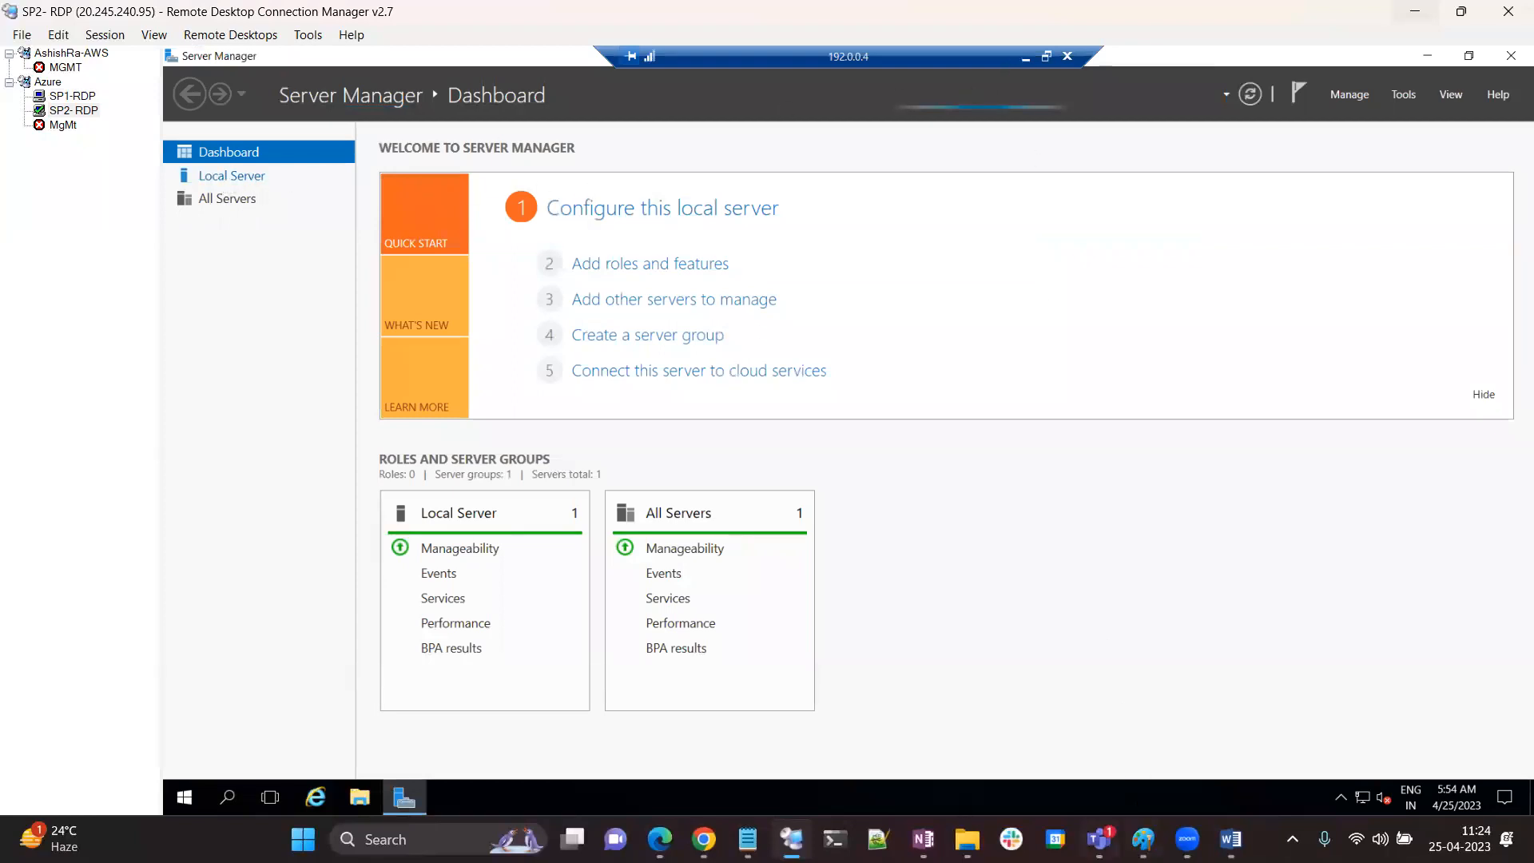
click(1144, 839)
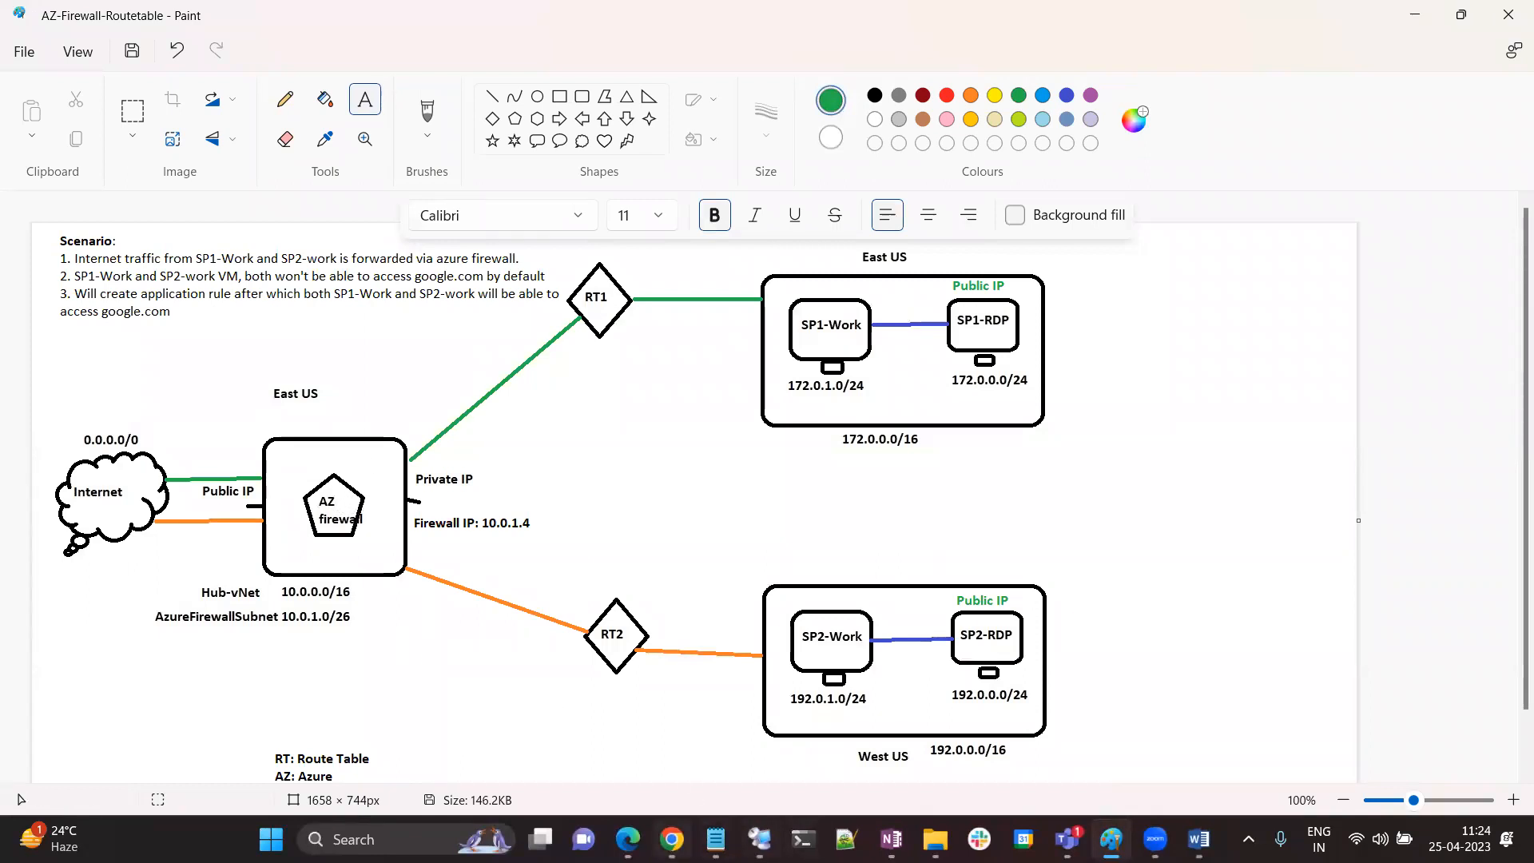
Back in the portal, review route table RT2's routes and associated subnets
mouse_move(671, 839)
click(695, 743)
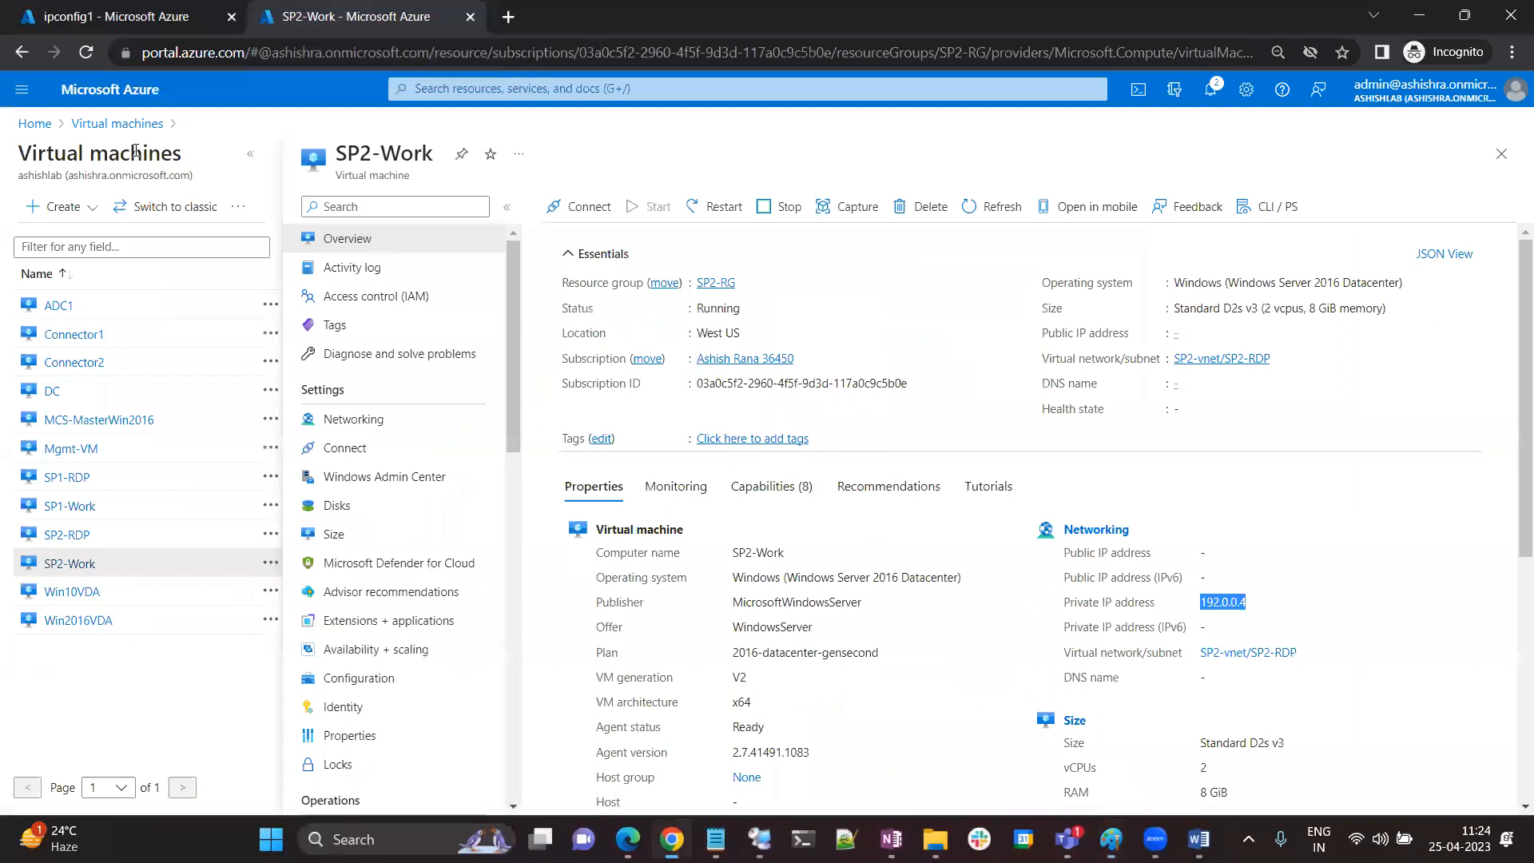
click(35, 123)
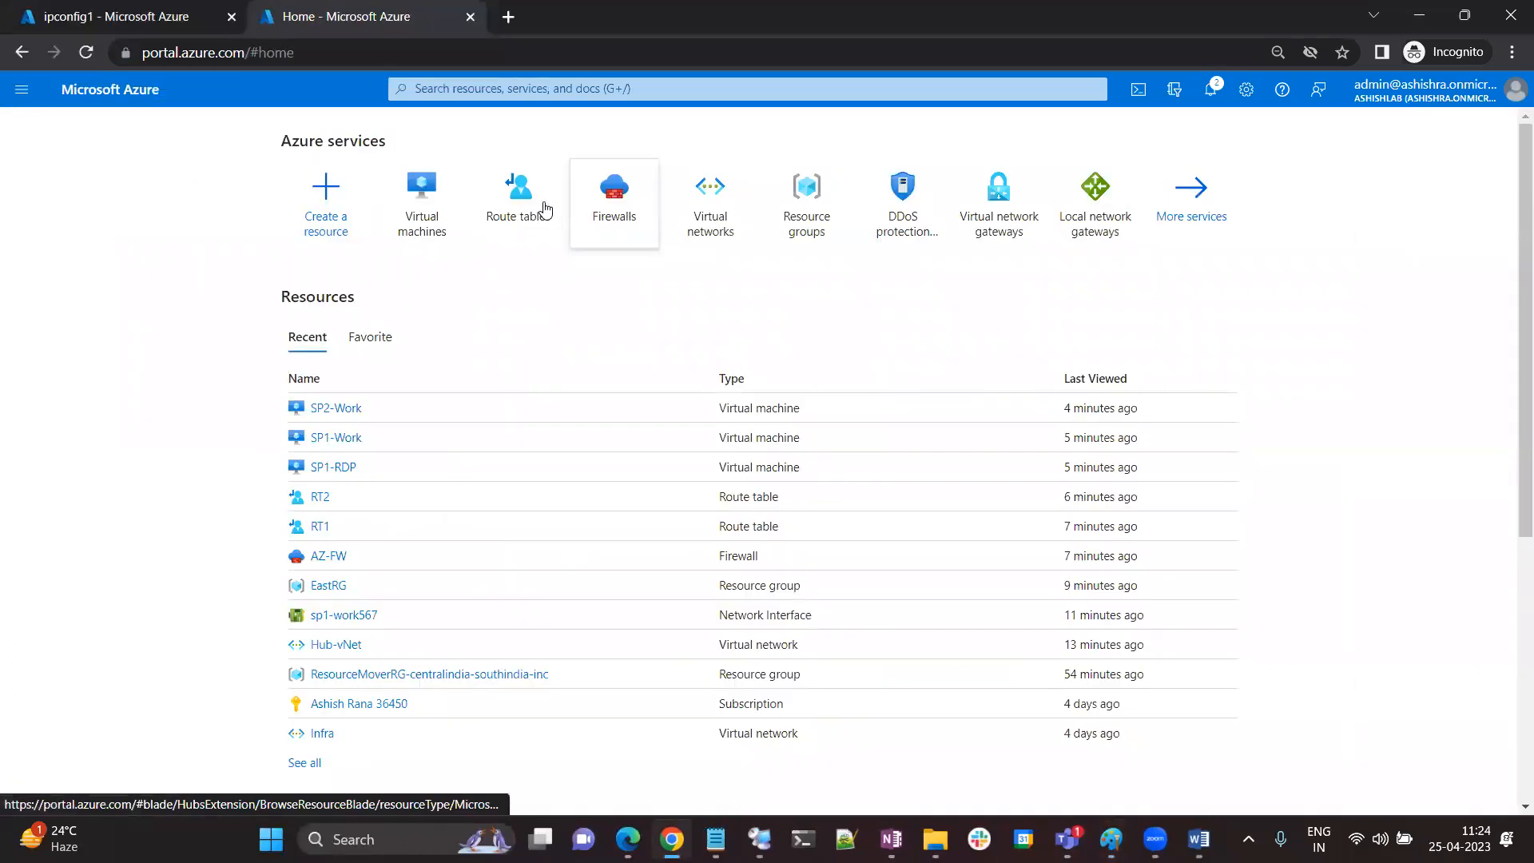
click(545, 209)
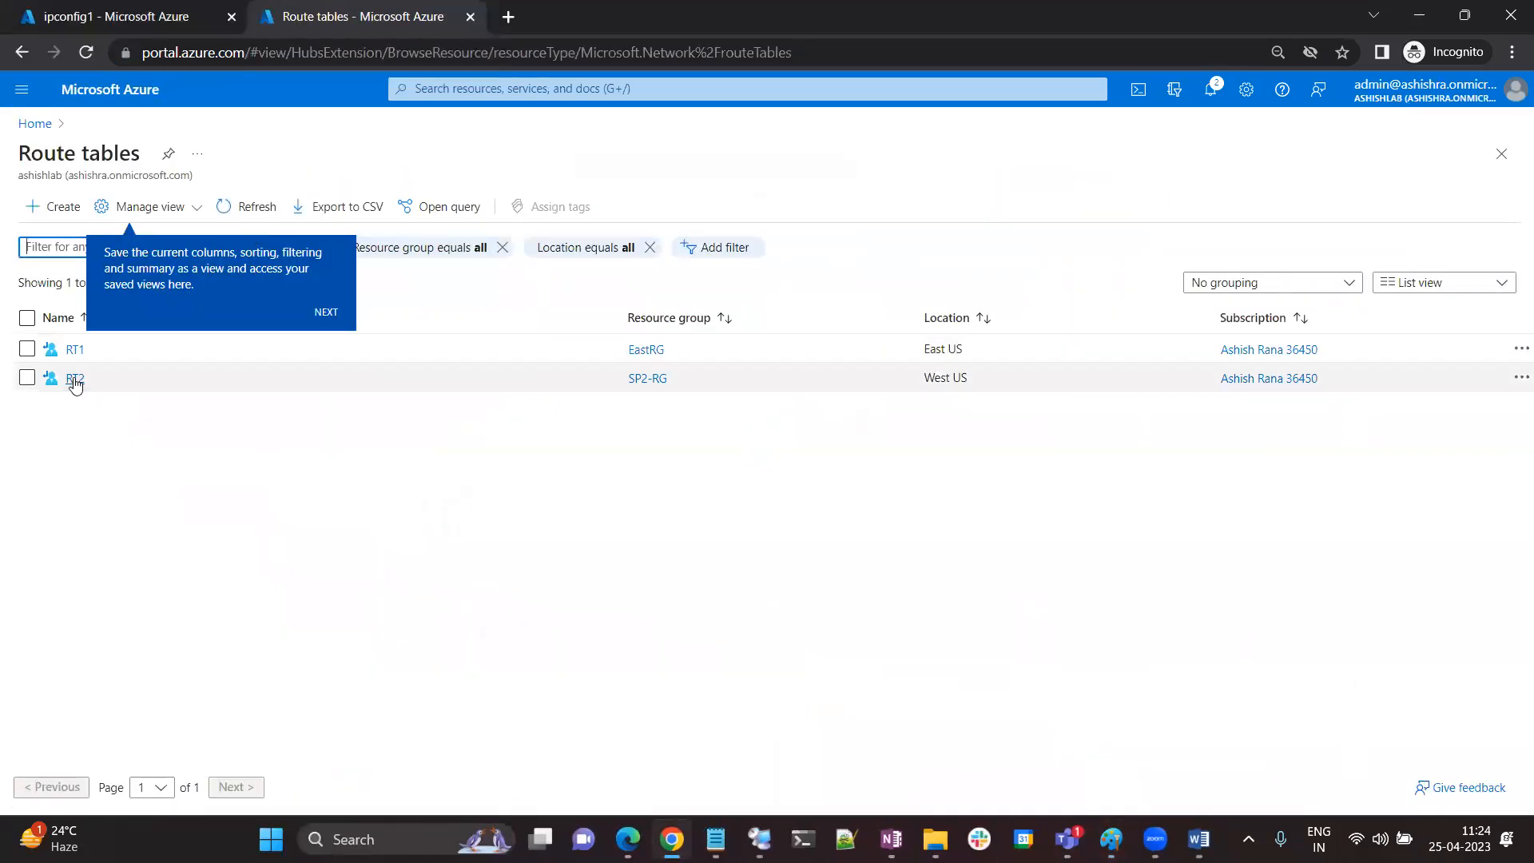
click(75, 380)
click(348, 450)
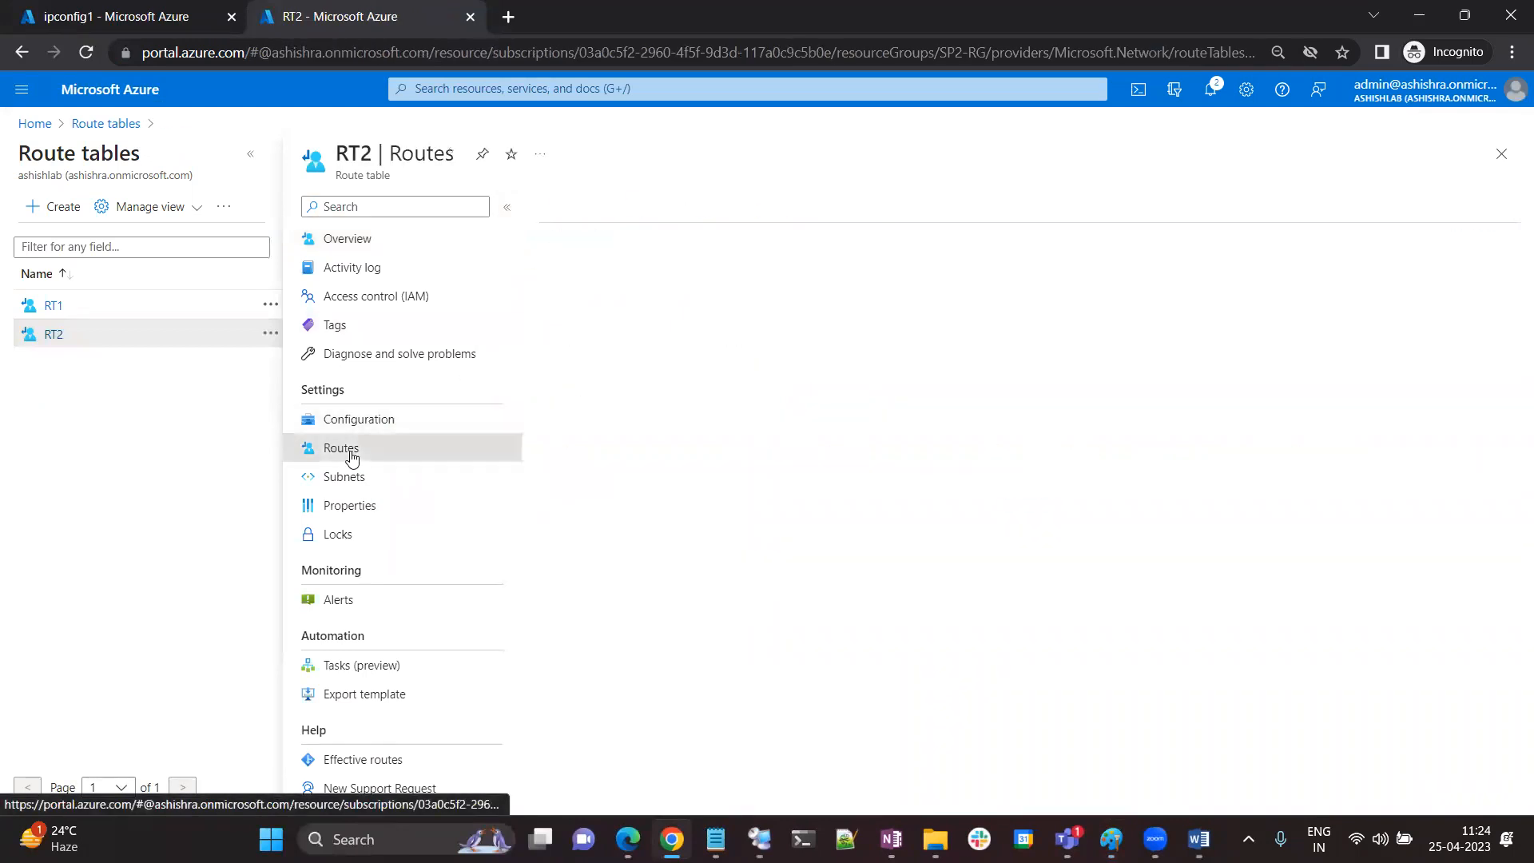
click(352, 477)
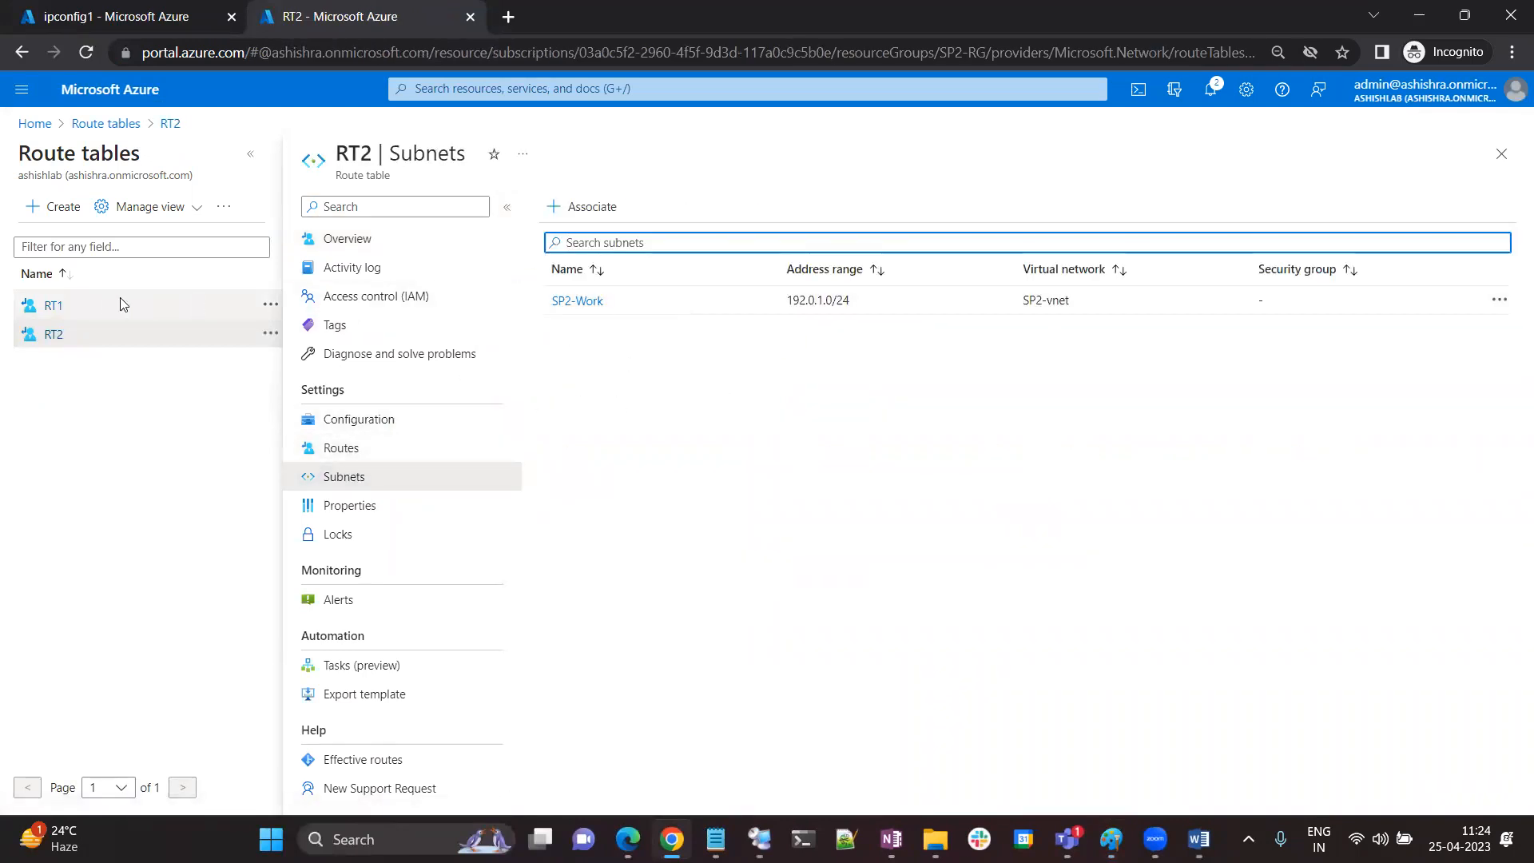
Review RT1's subnets, route propagation and routes, and start a new route named Internet
click(52, 307)
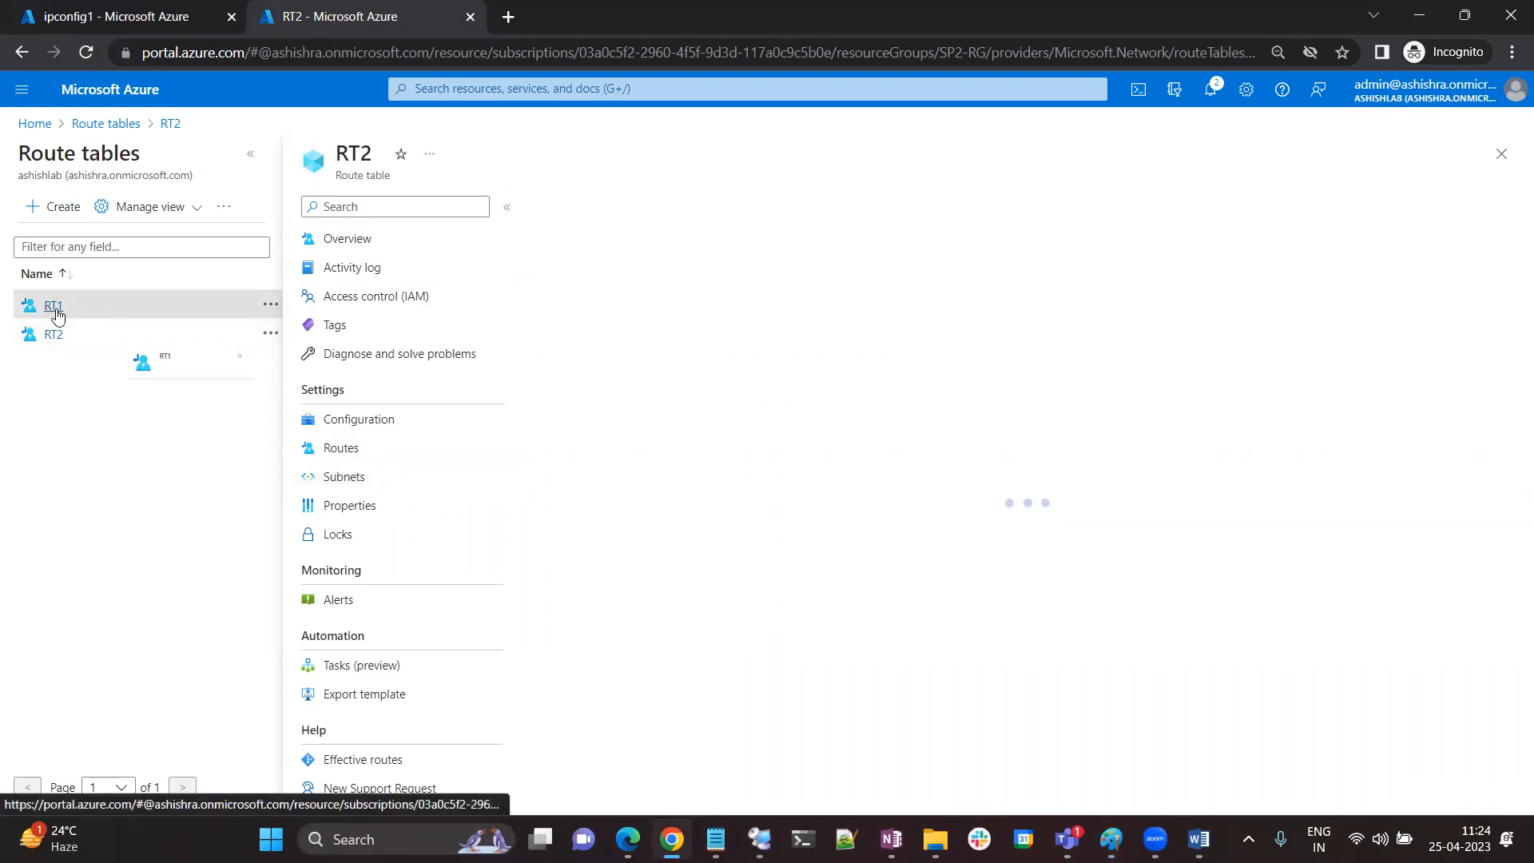
click(361, 481)
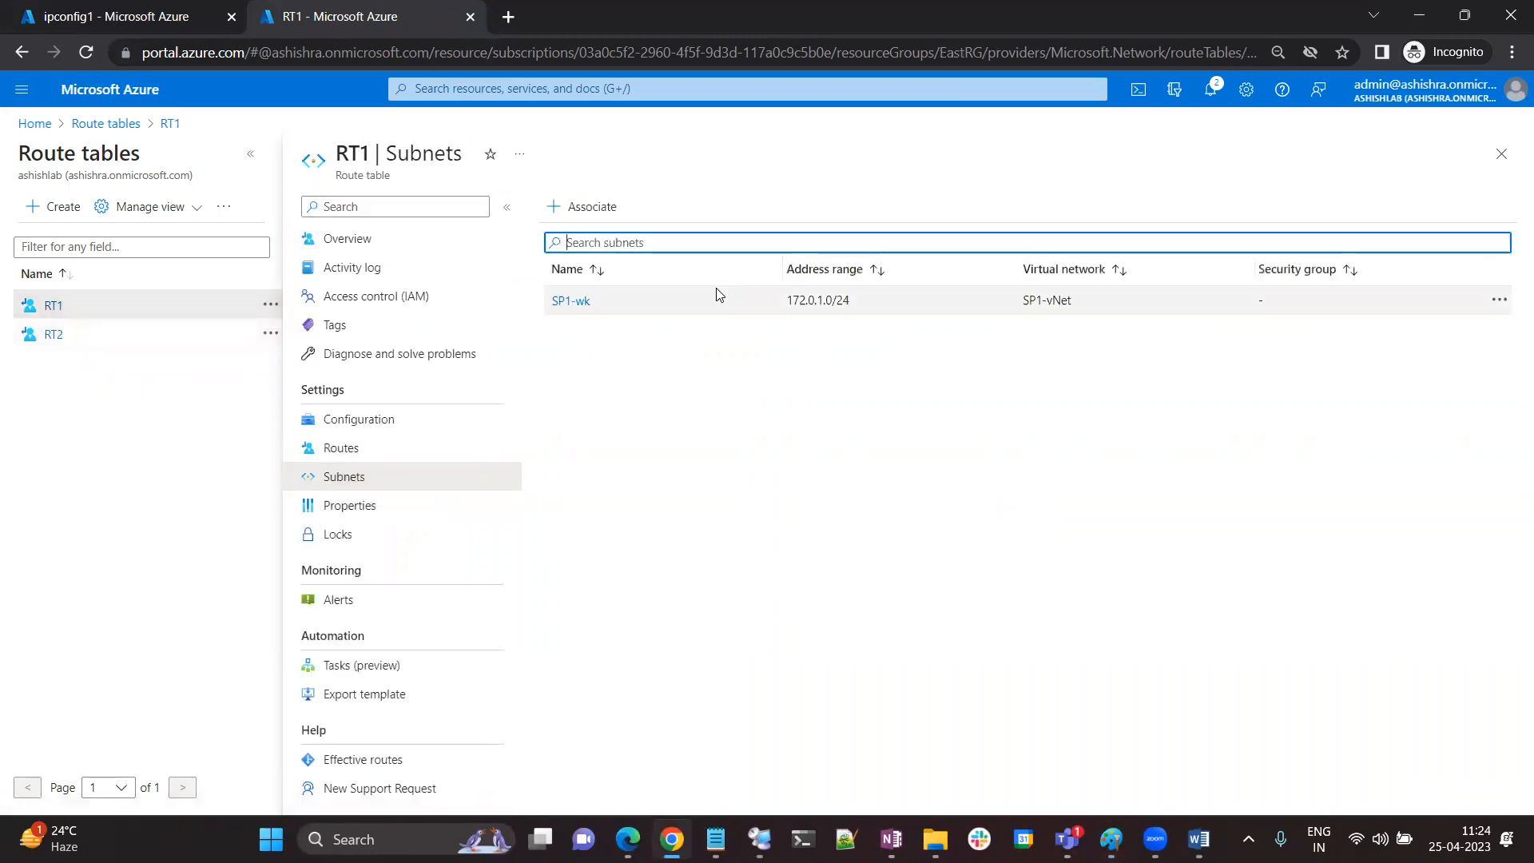
click(358, 422)
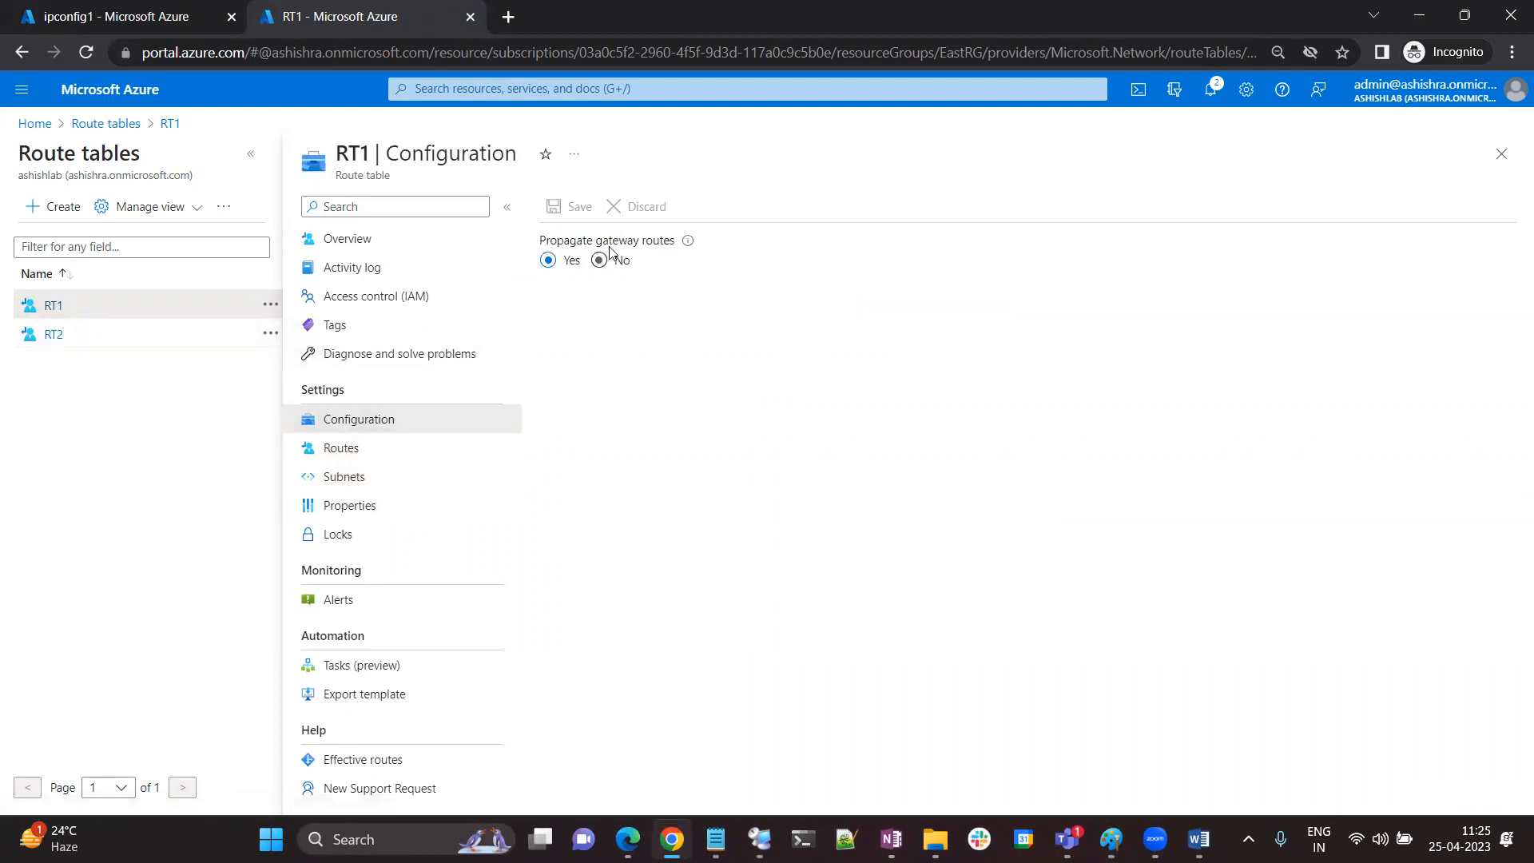
click(353, 448)
click(571, 207)
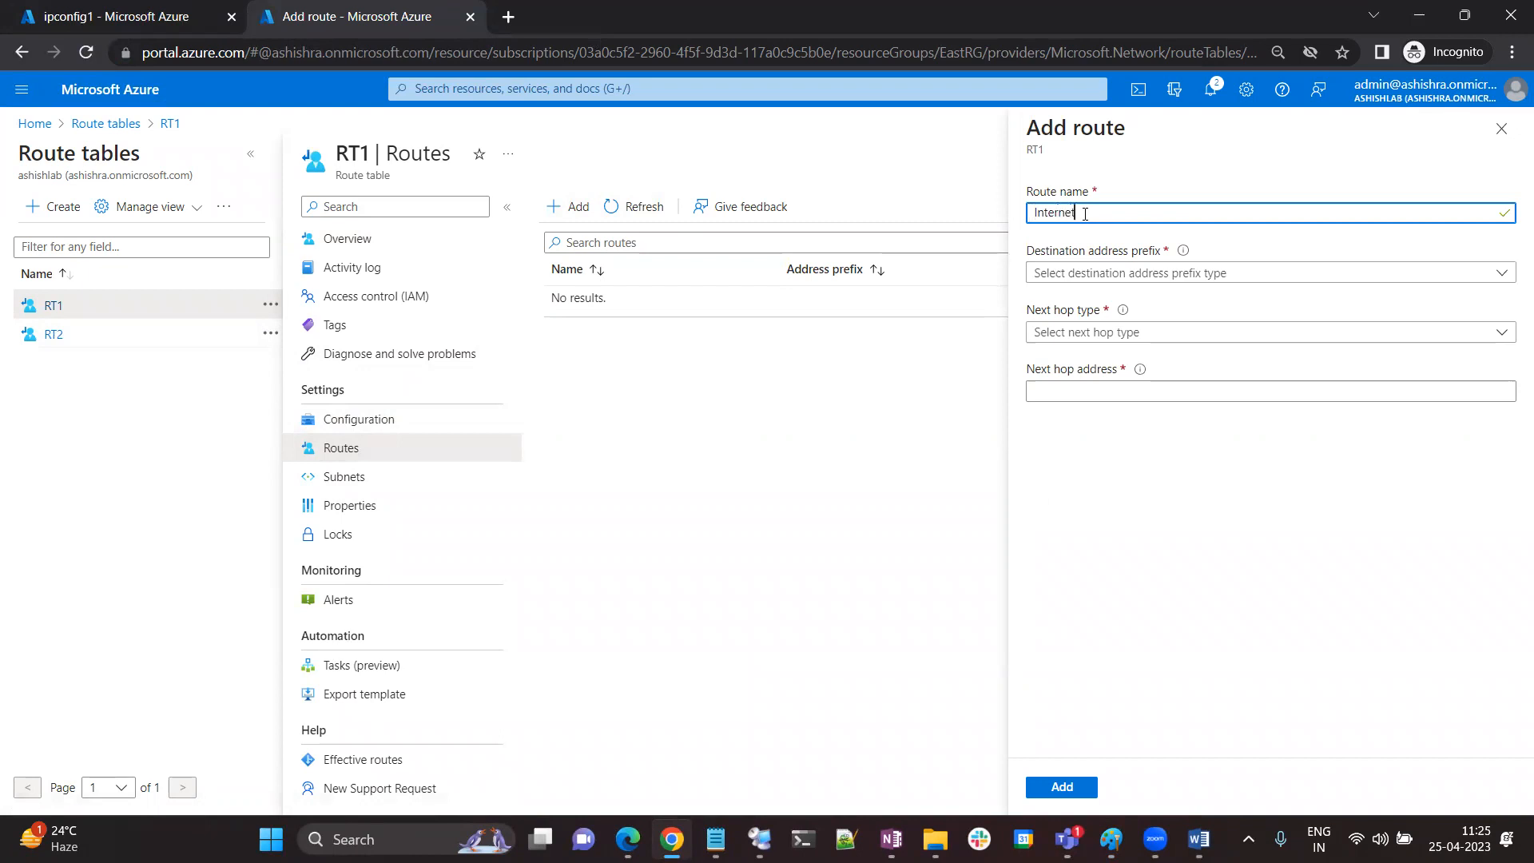
Set the Internet route's destination to IP range 0.0.0.0/0, then go to the portal home page
click(1081, 278)
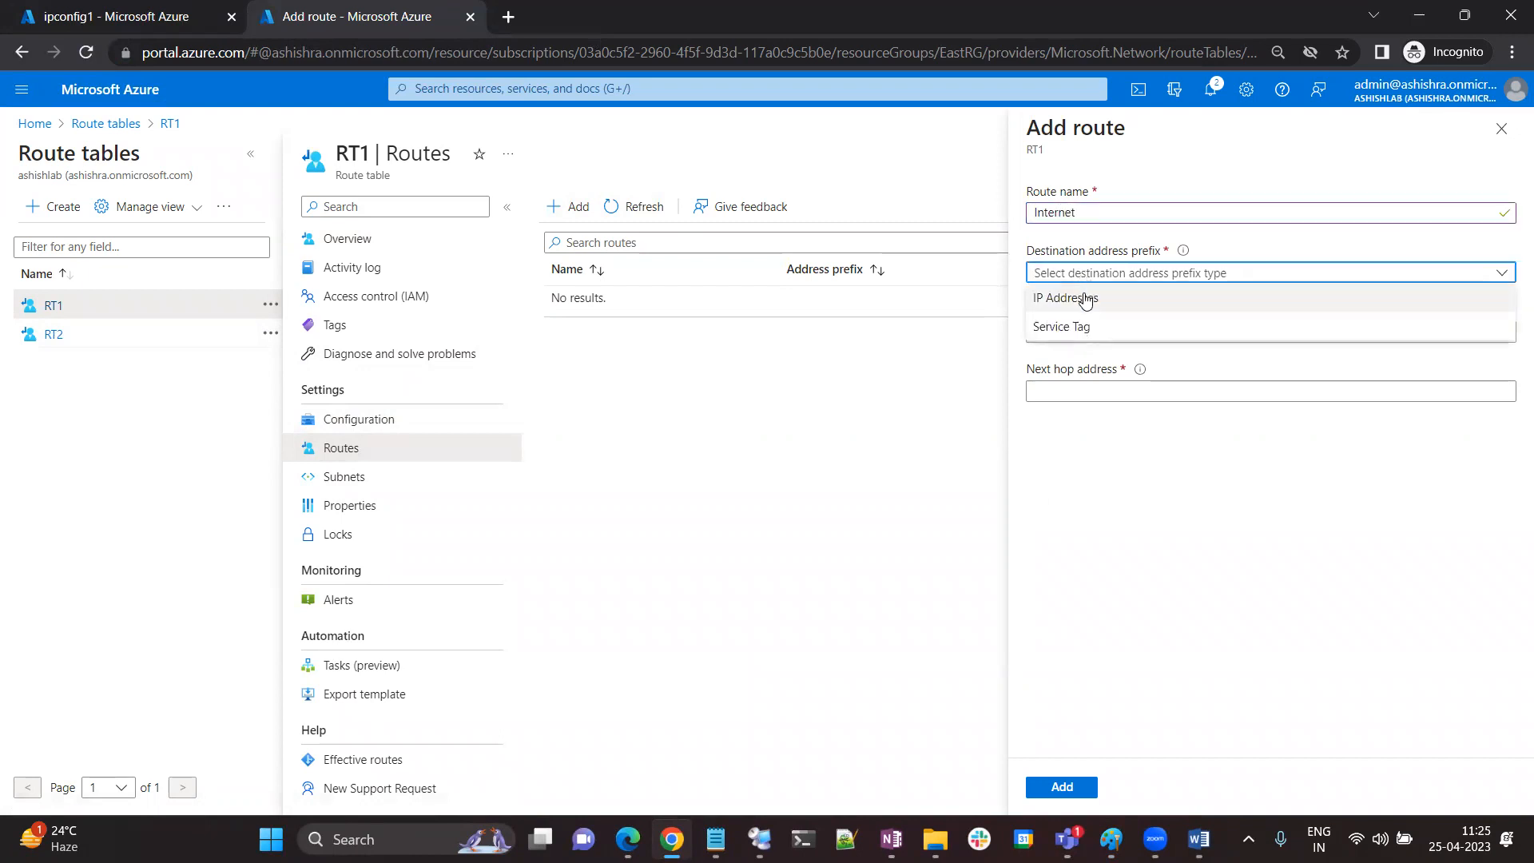
click(1075, 297)
click(1087, 330)
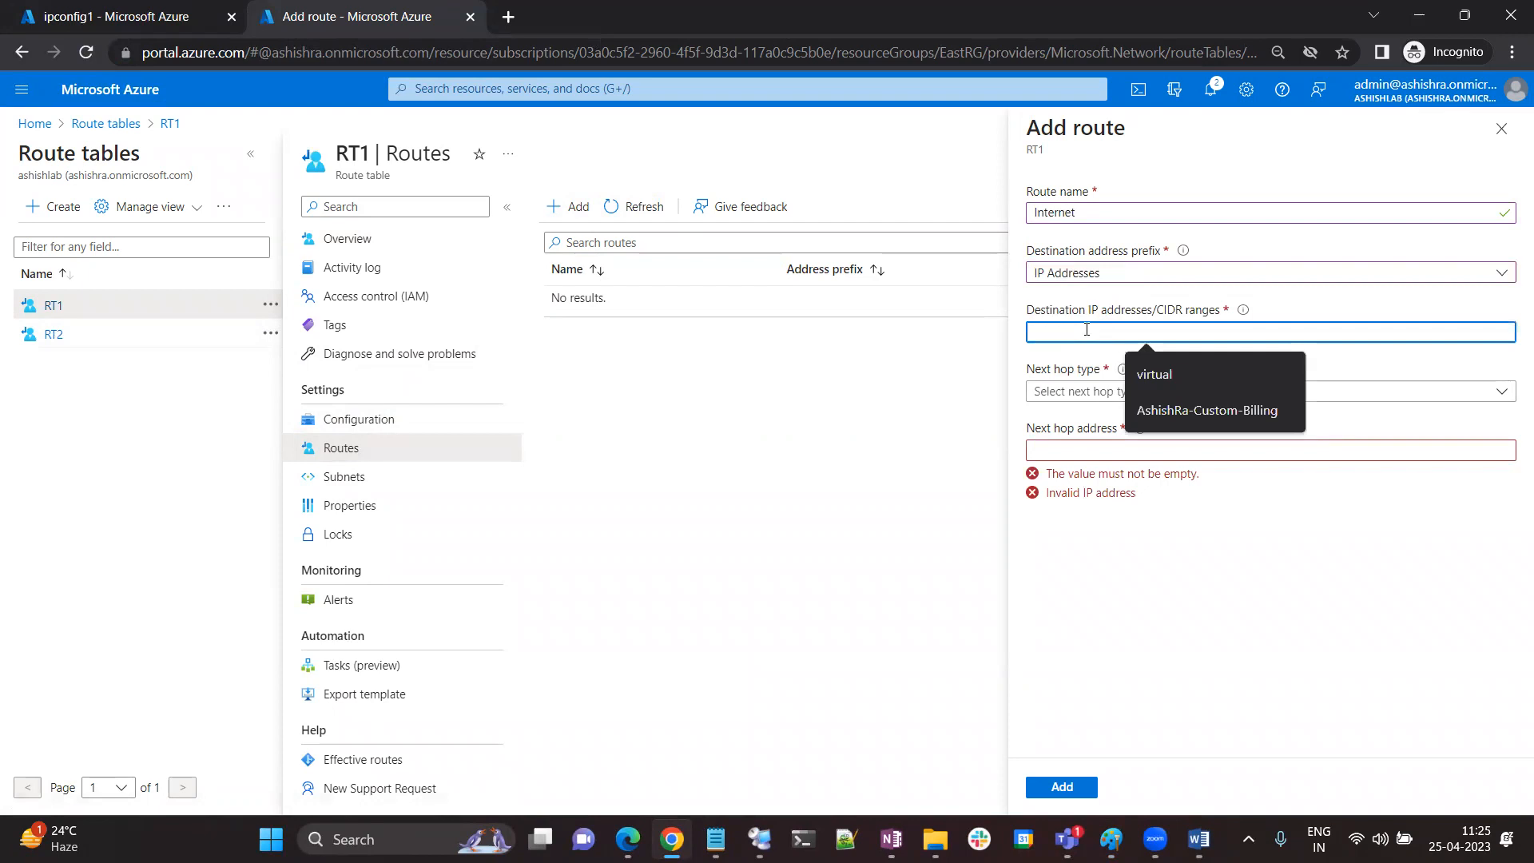
text(0.0.0.0/0)
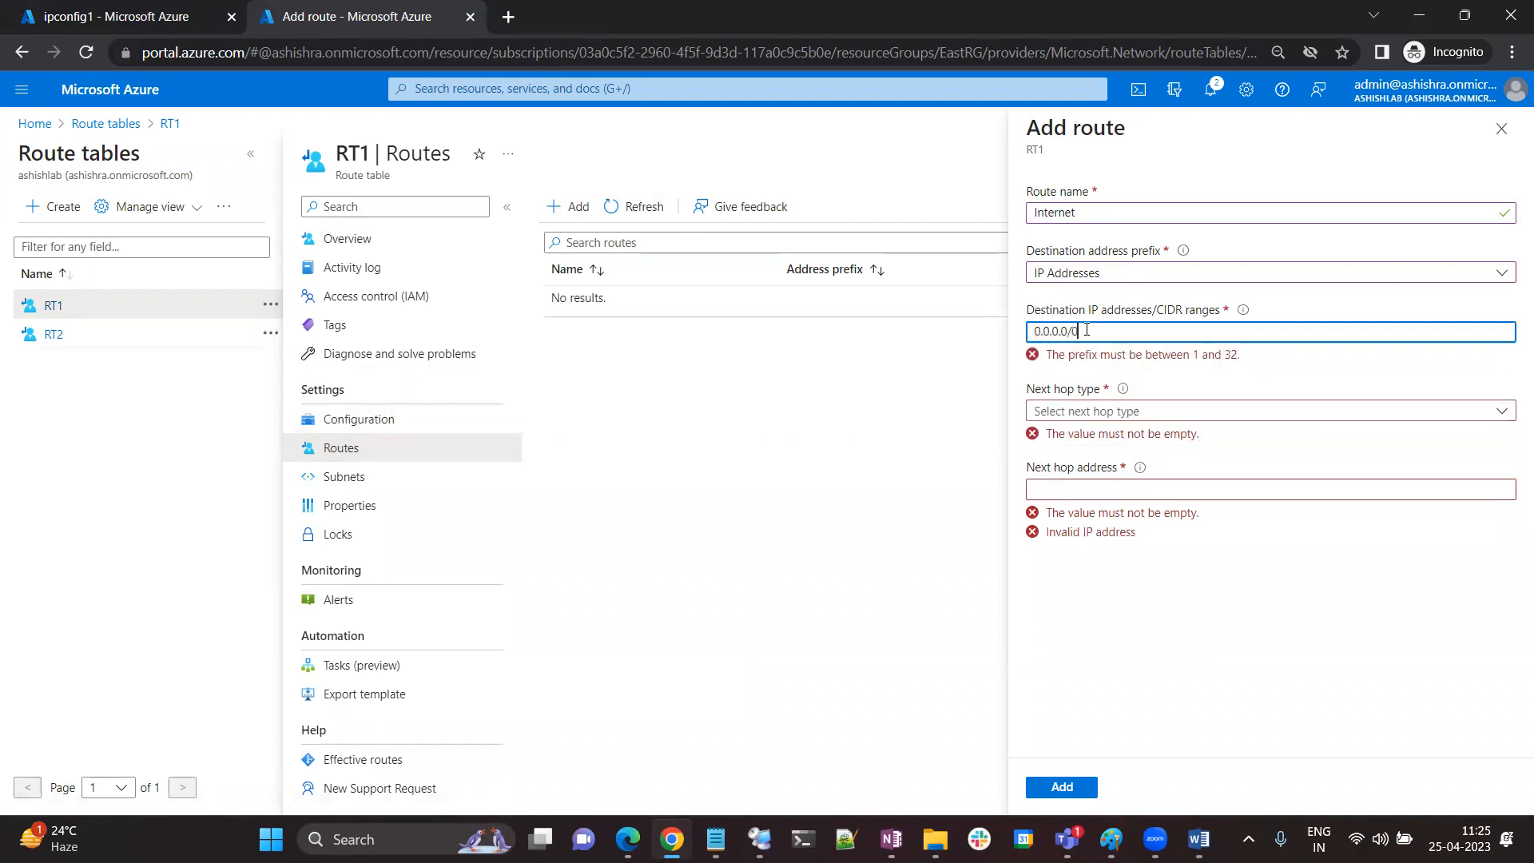
click(1096, 397)
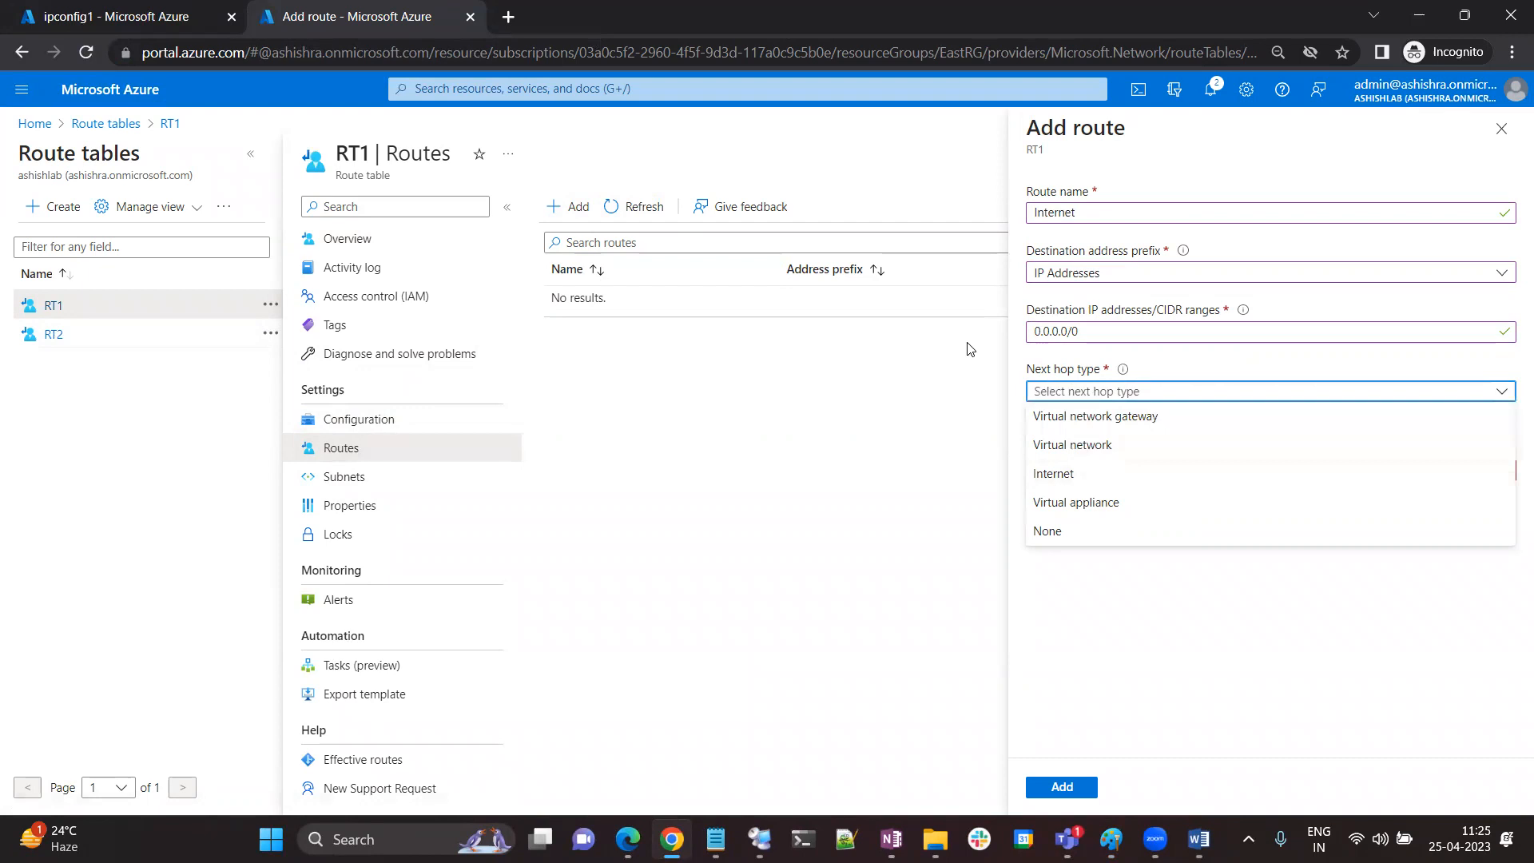
click(116, 13)
click(35, 124)
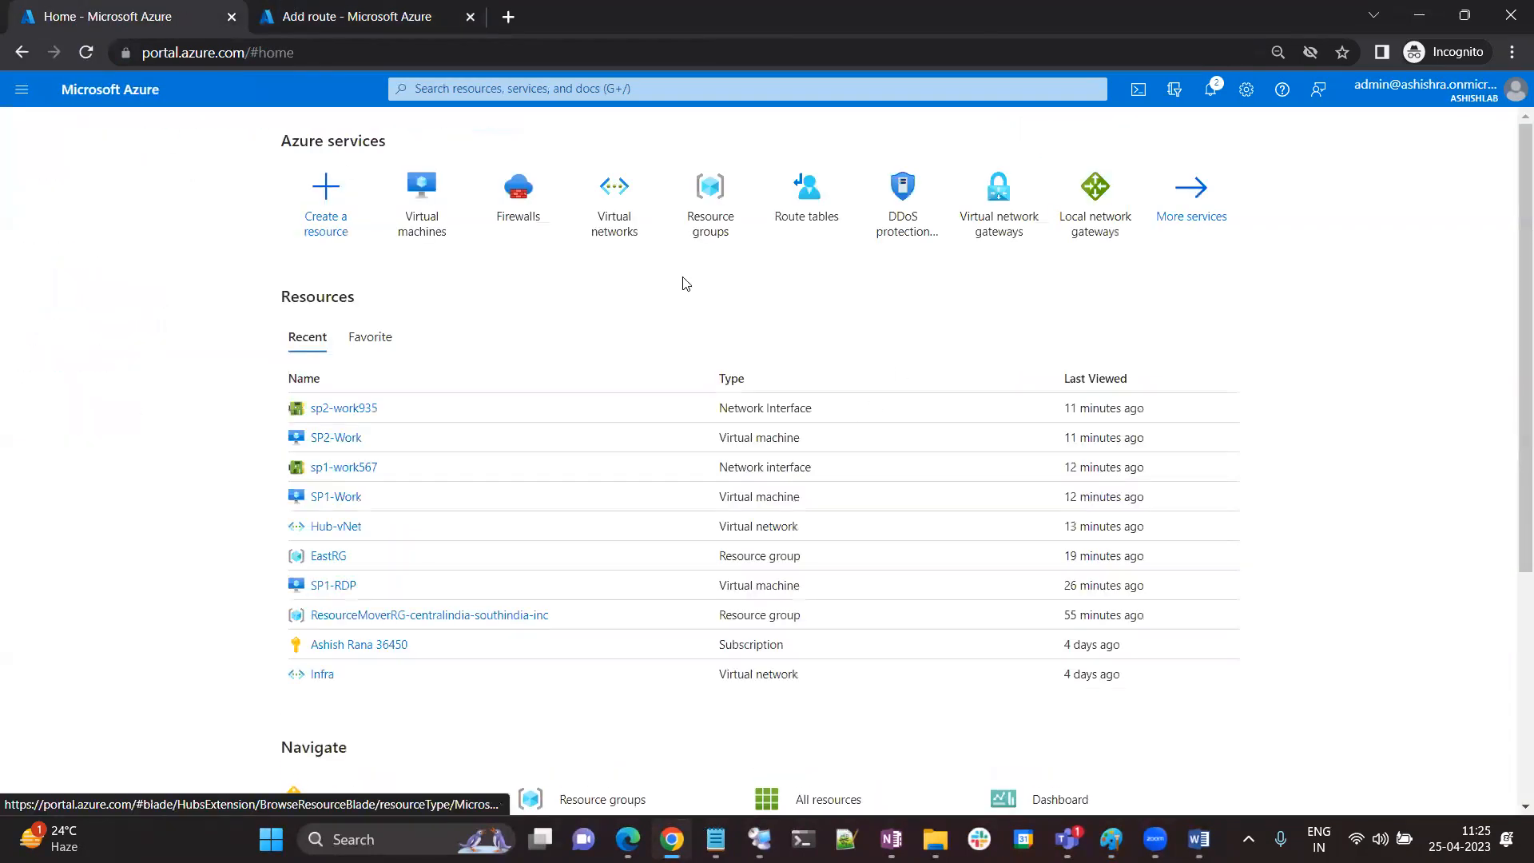
Open firewall AZ-FW and copy its private IP 10.0.1.4, checking it against the diagram
click(516, 210)
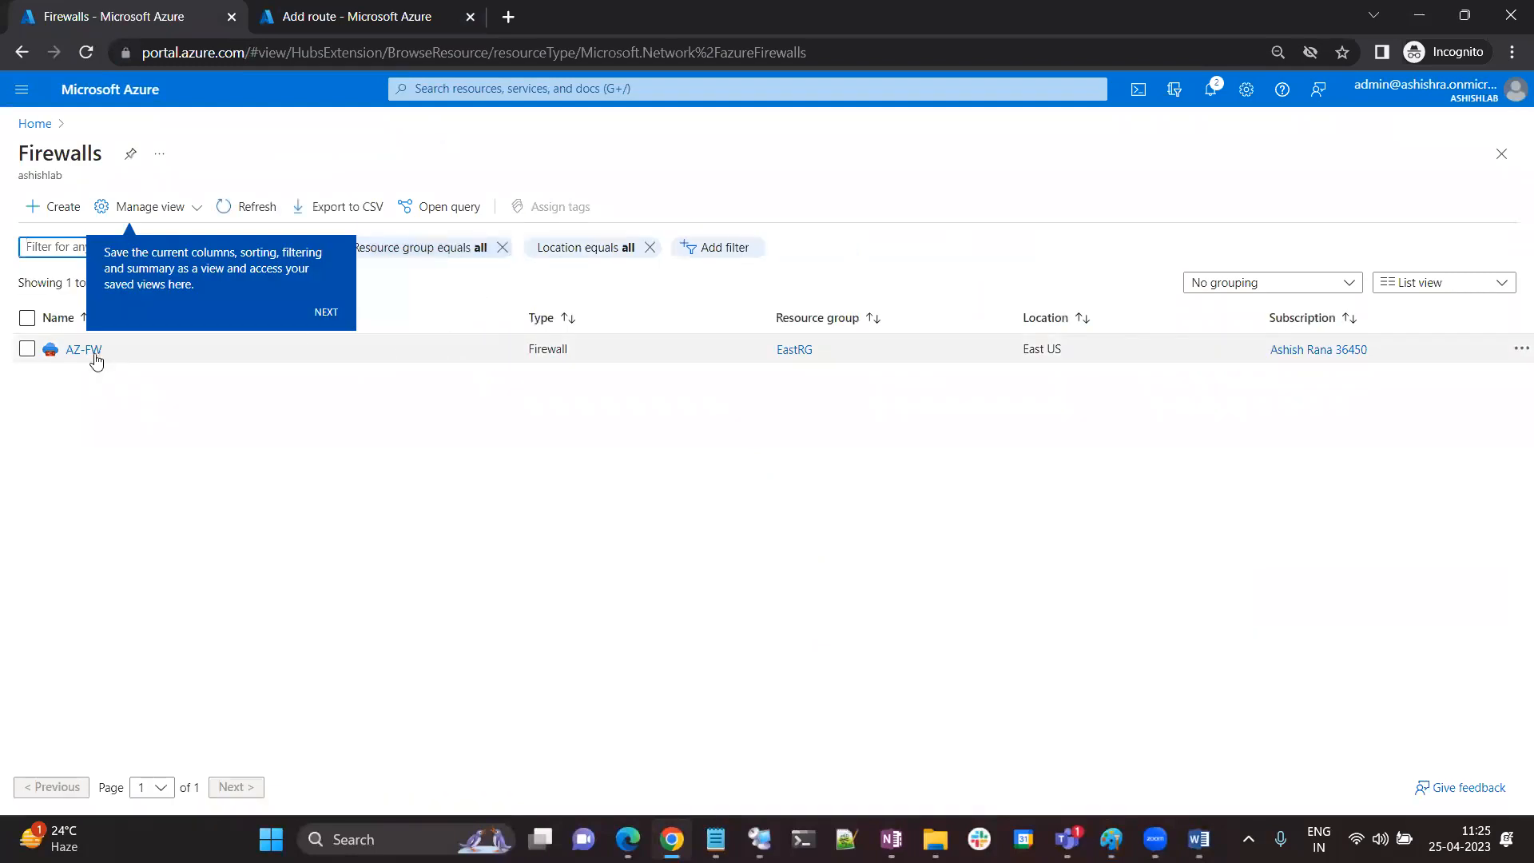
click(80, 351)
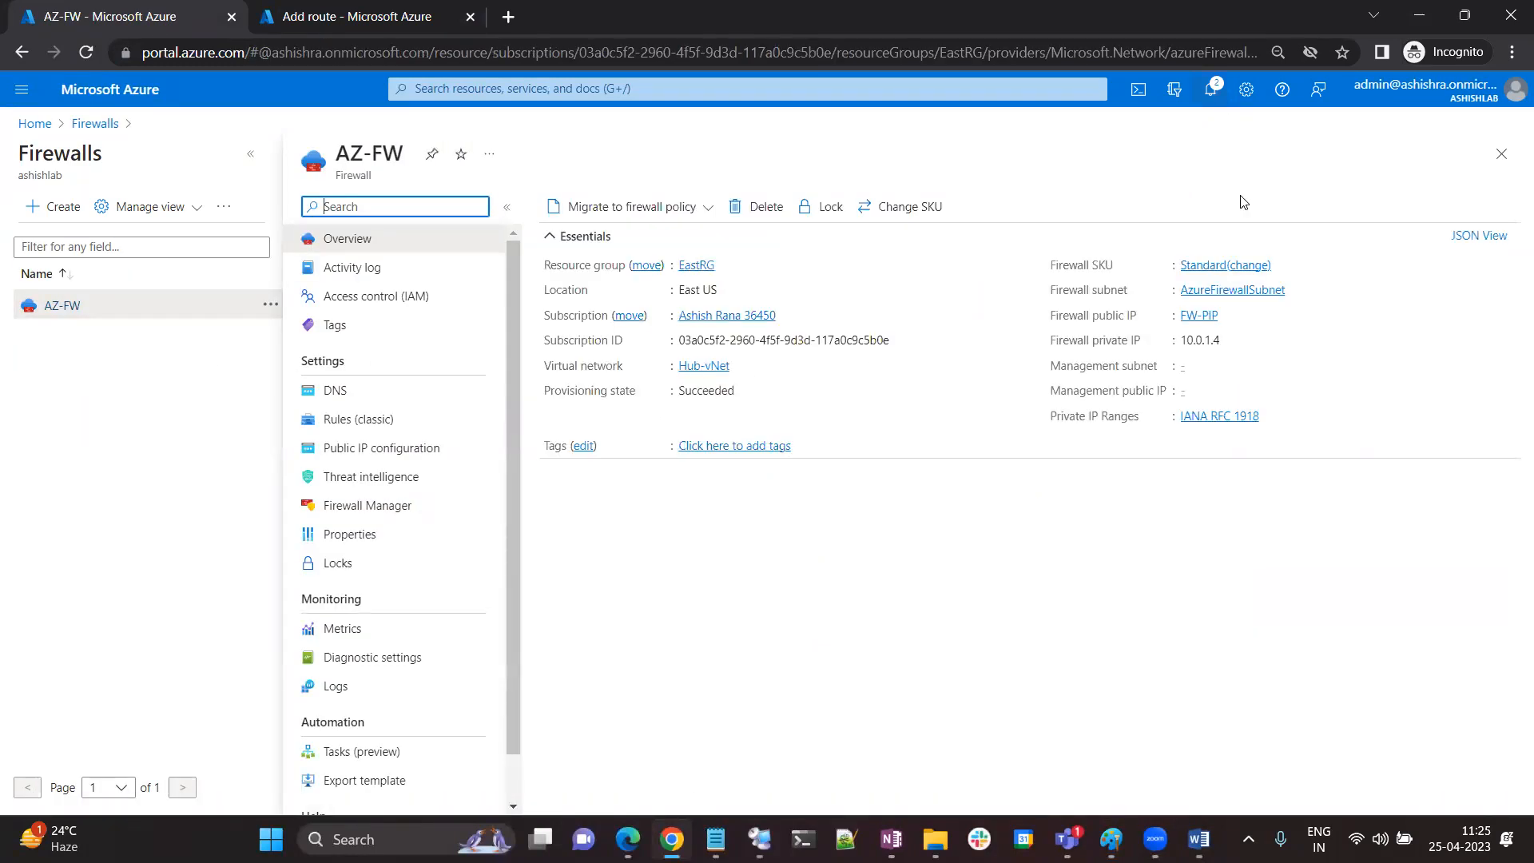
double_click(1188, 343)
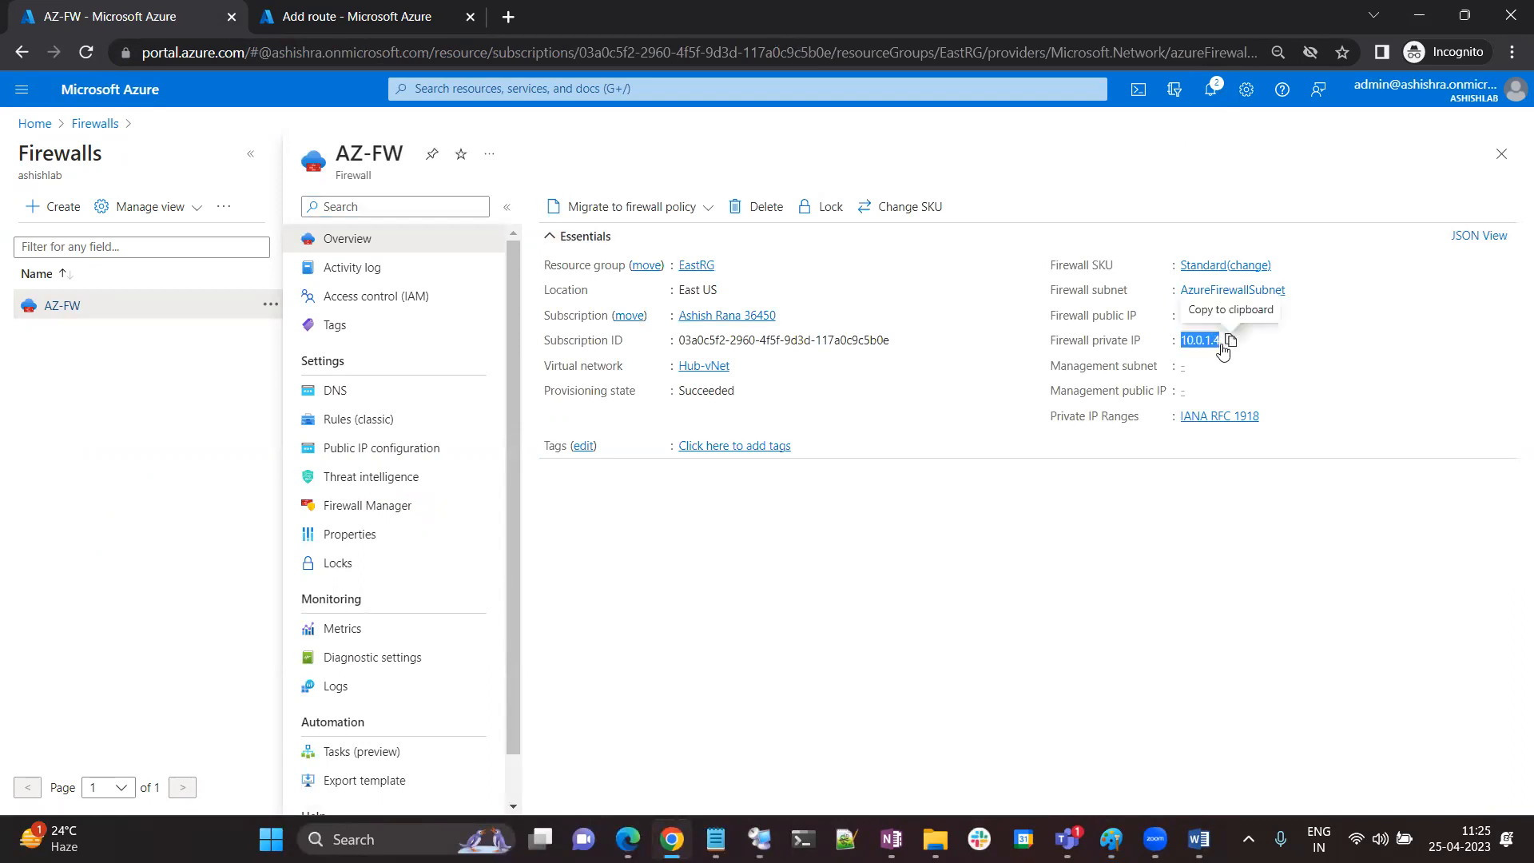
click(1111, 839)
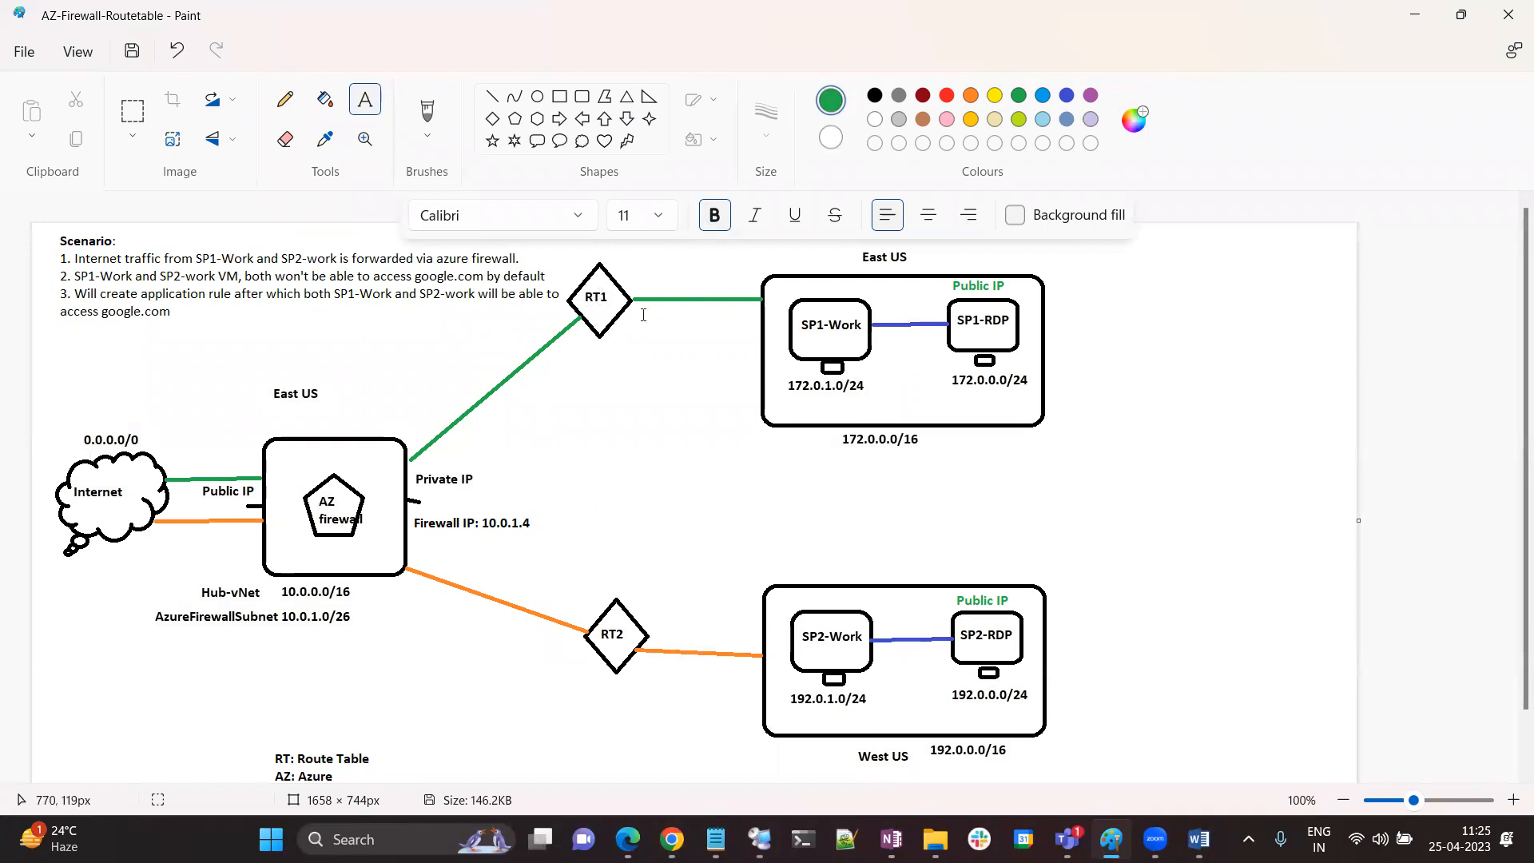
click(1400, 26)
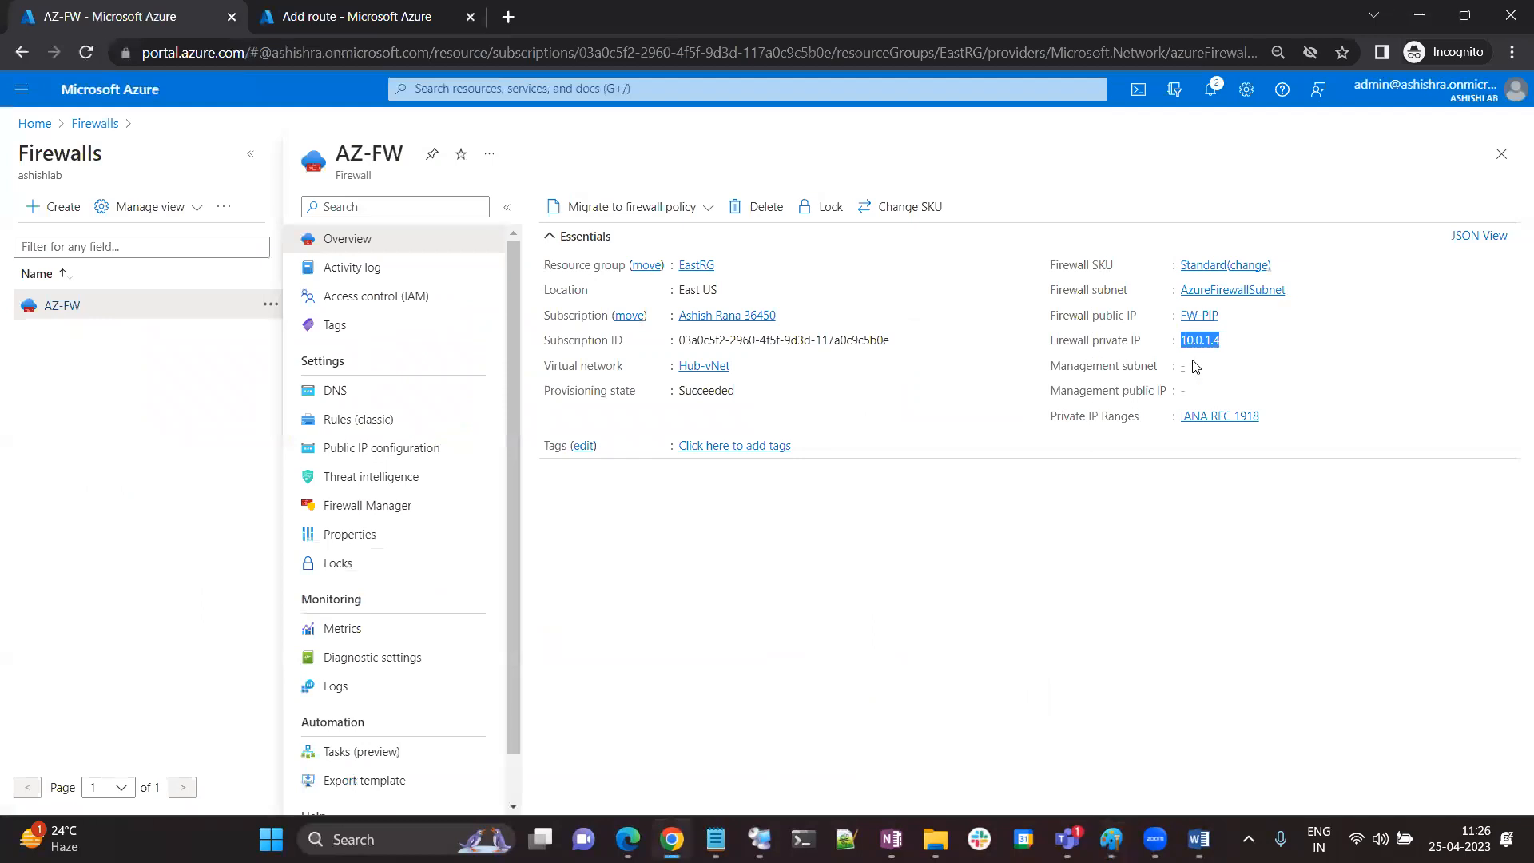
Finish RT1's Internet route with next hop Virtual appliance 10.0.1.4, then open RT2's routes
click(332, 20)
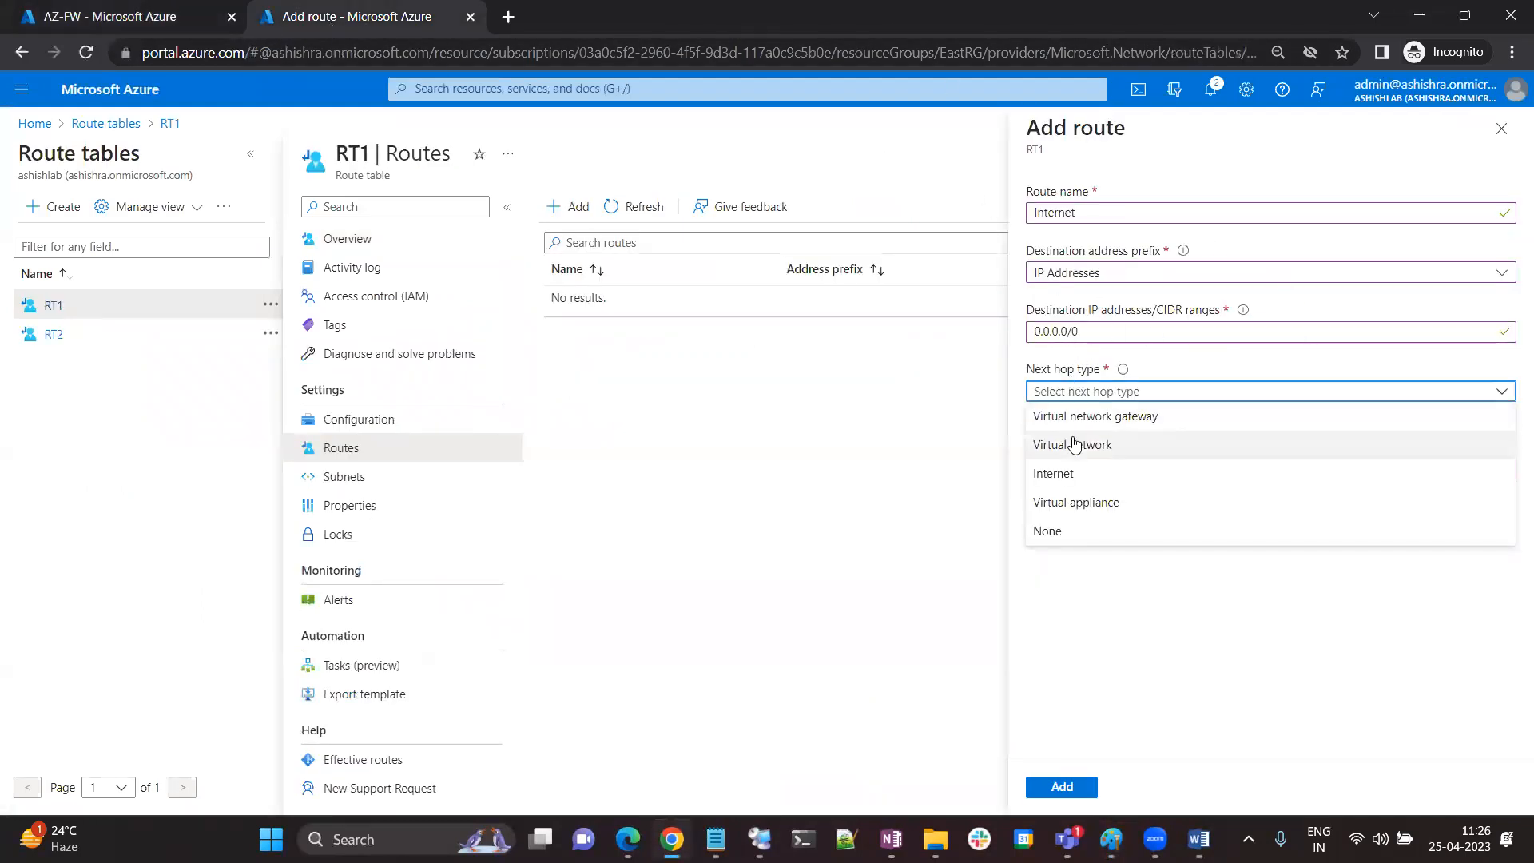
click(1093, 503)
click(1086, 452)
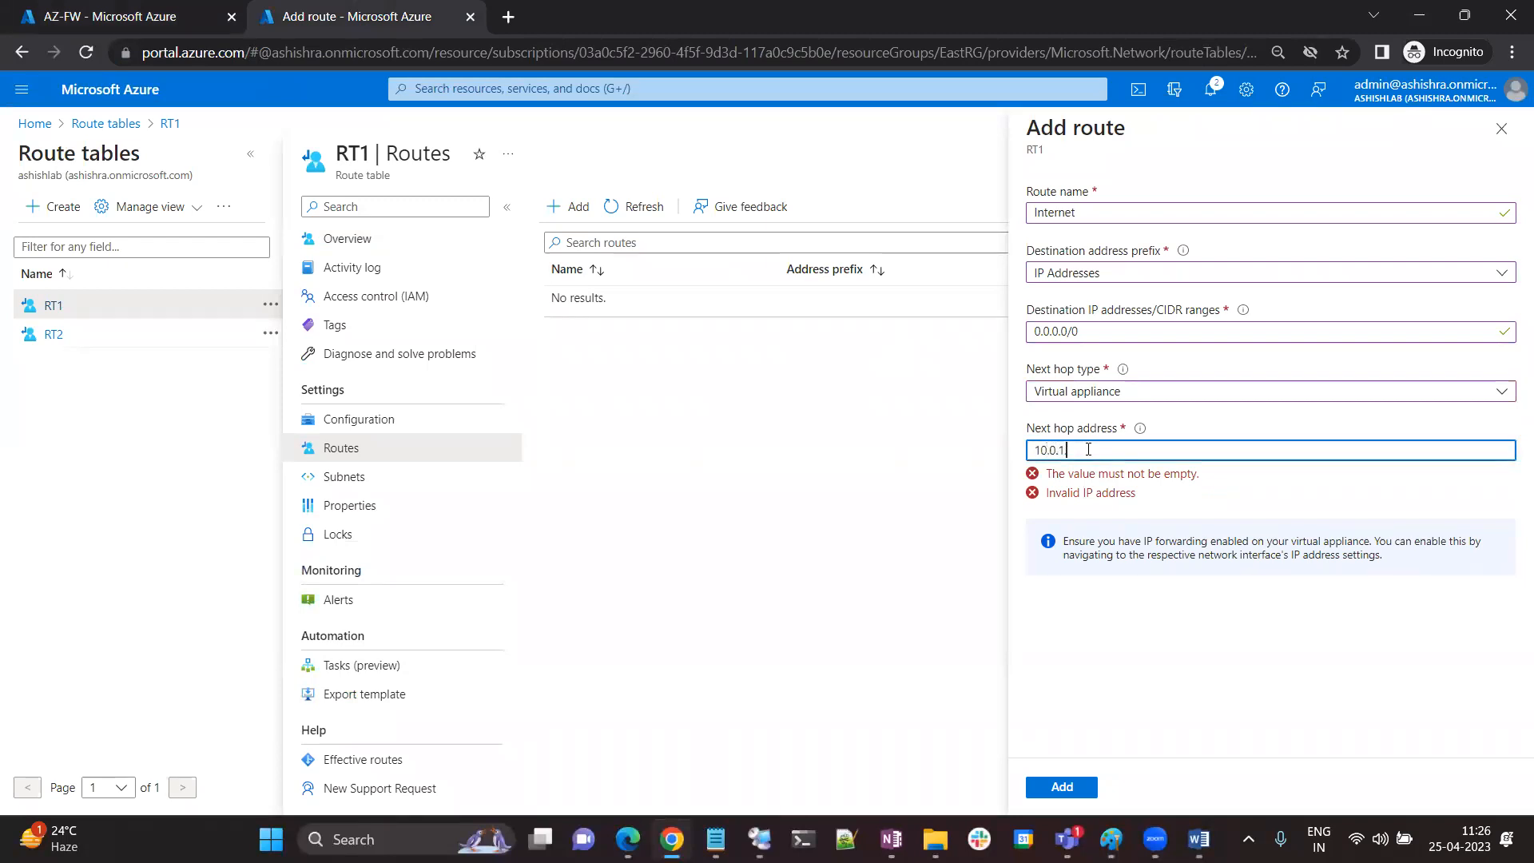
click(1057, 792)
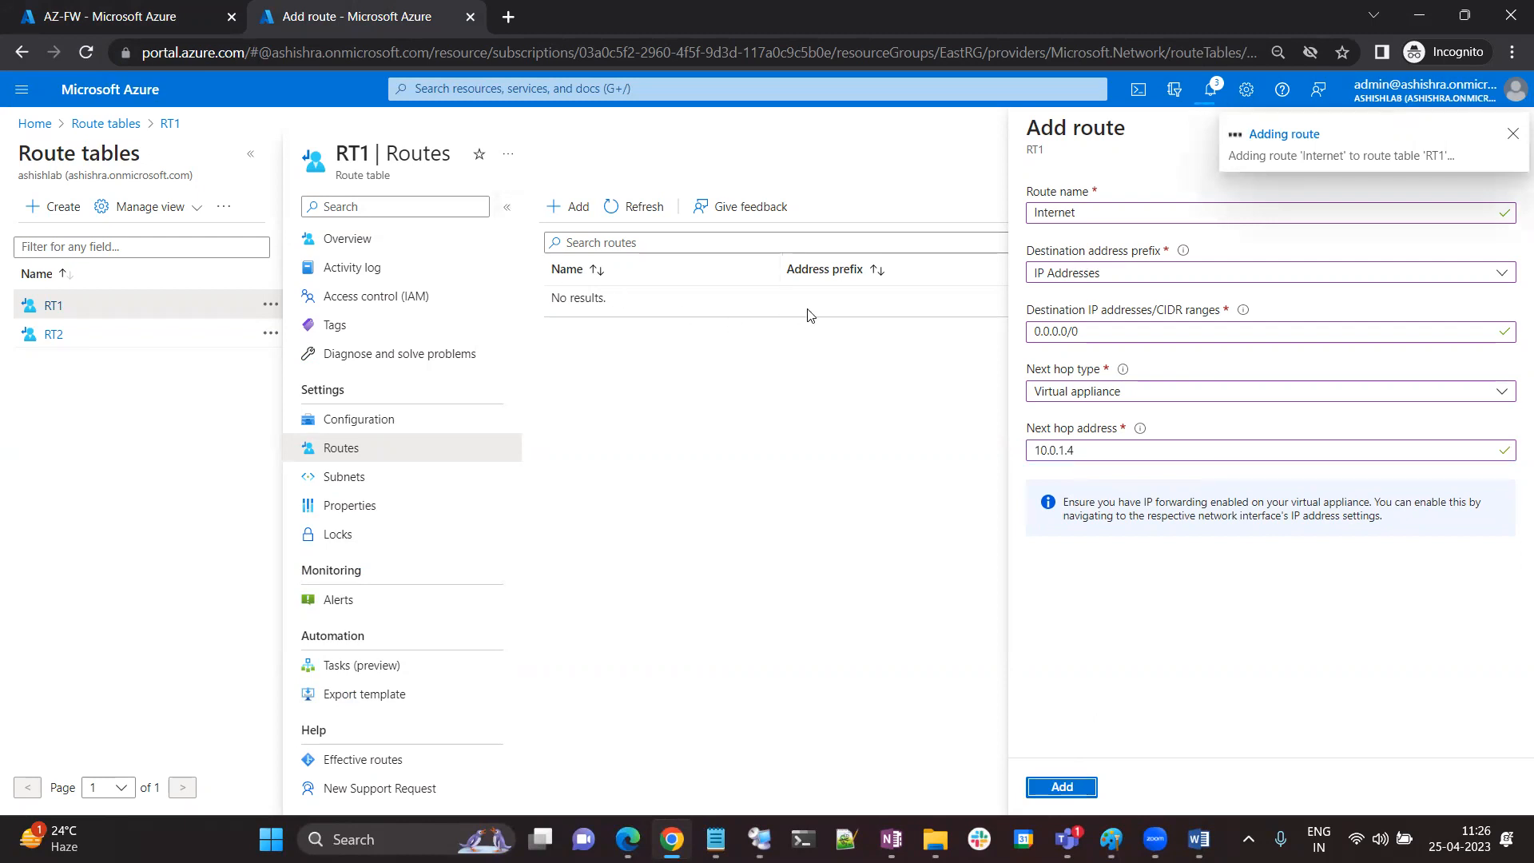
click(53, 336)
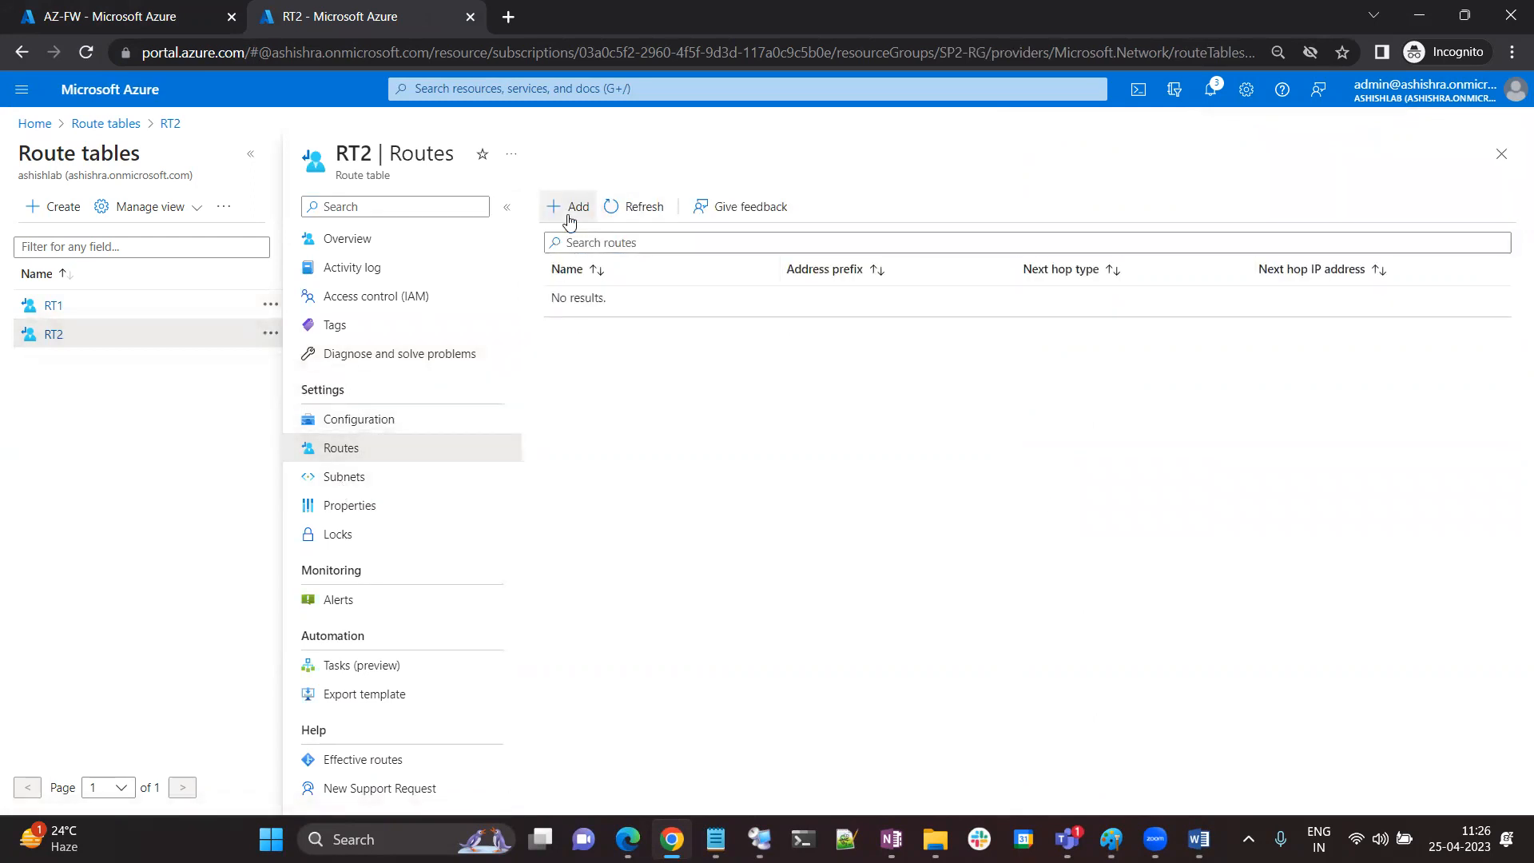
Add RT2 route 'Interent' sending 0.0.0.0/0 to virtual appliance 10.0.1.4
click(569, 207)
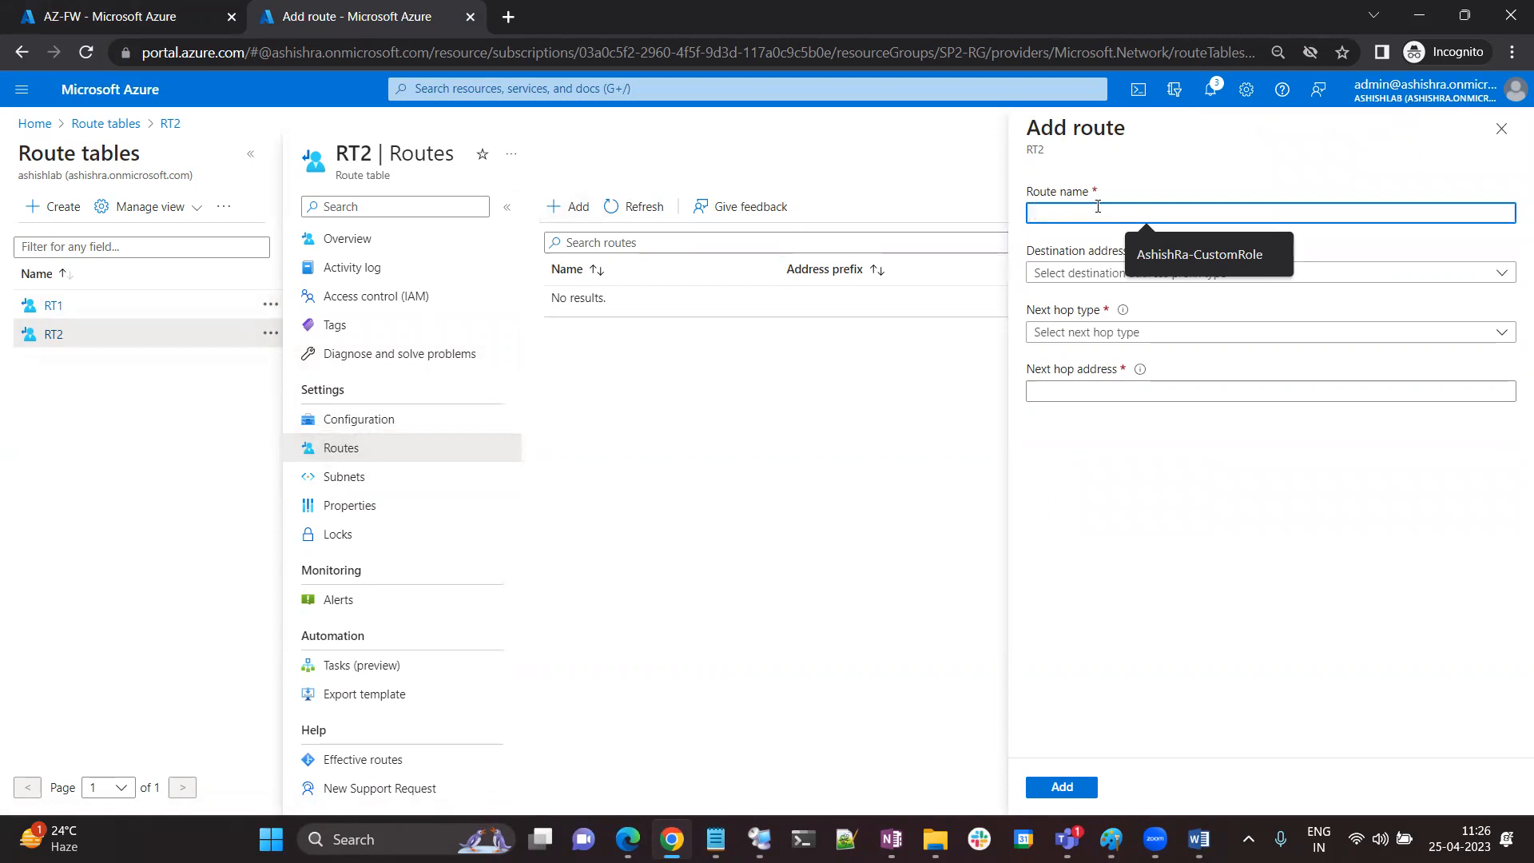
text(Interent)
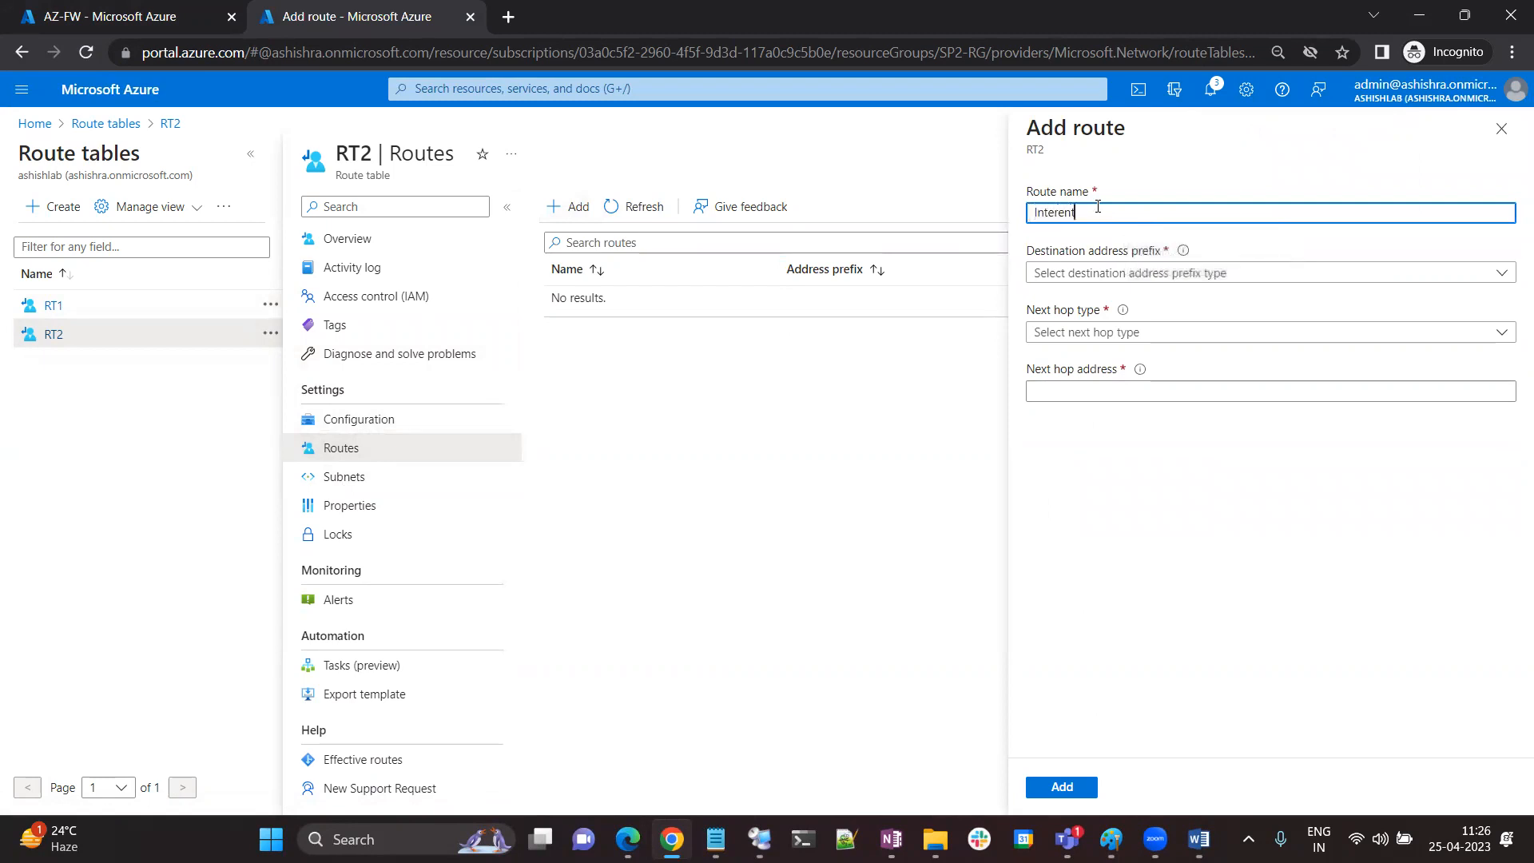
click(1133, 273)
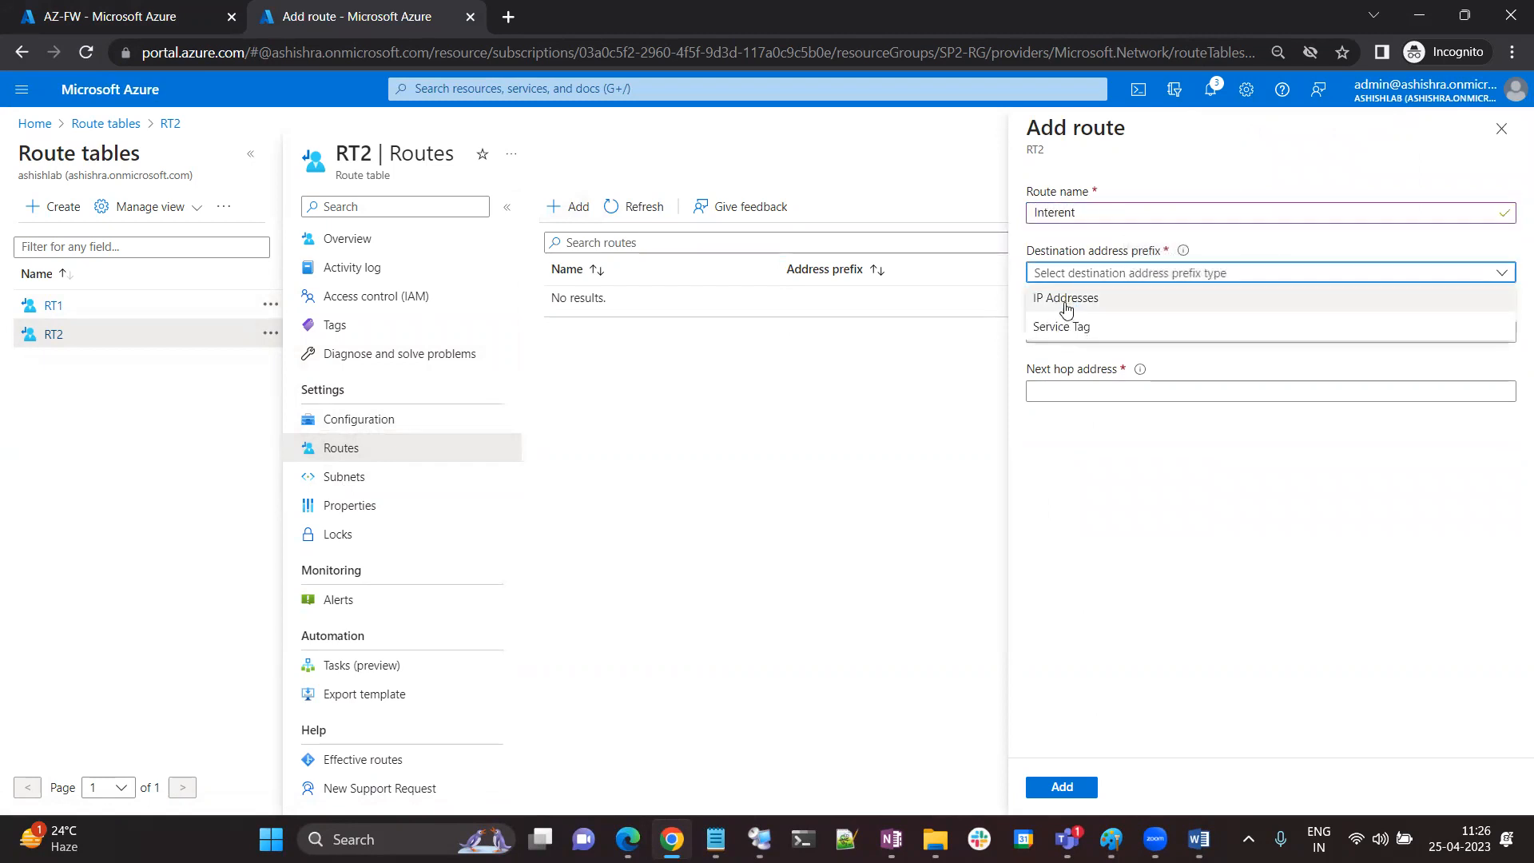
click(1067, 296)
click(1090, 330)
text(0.0)
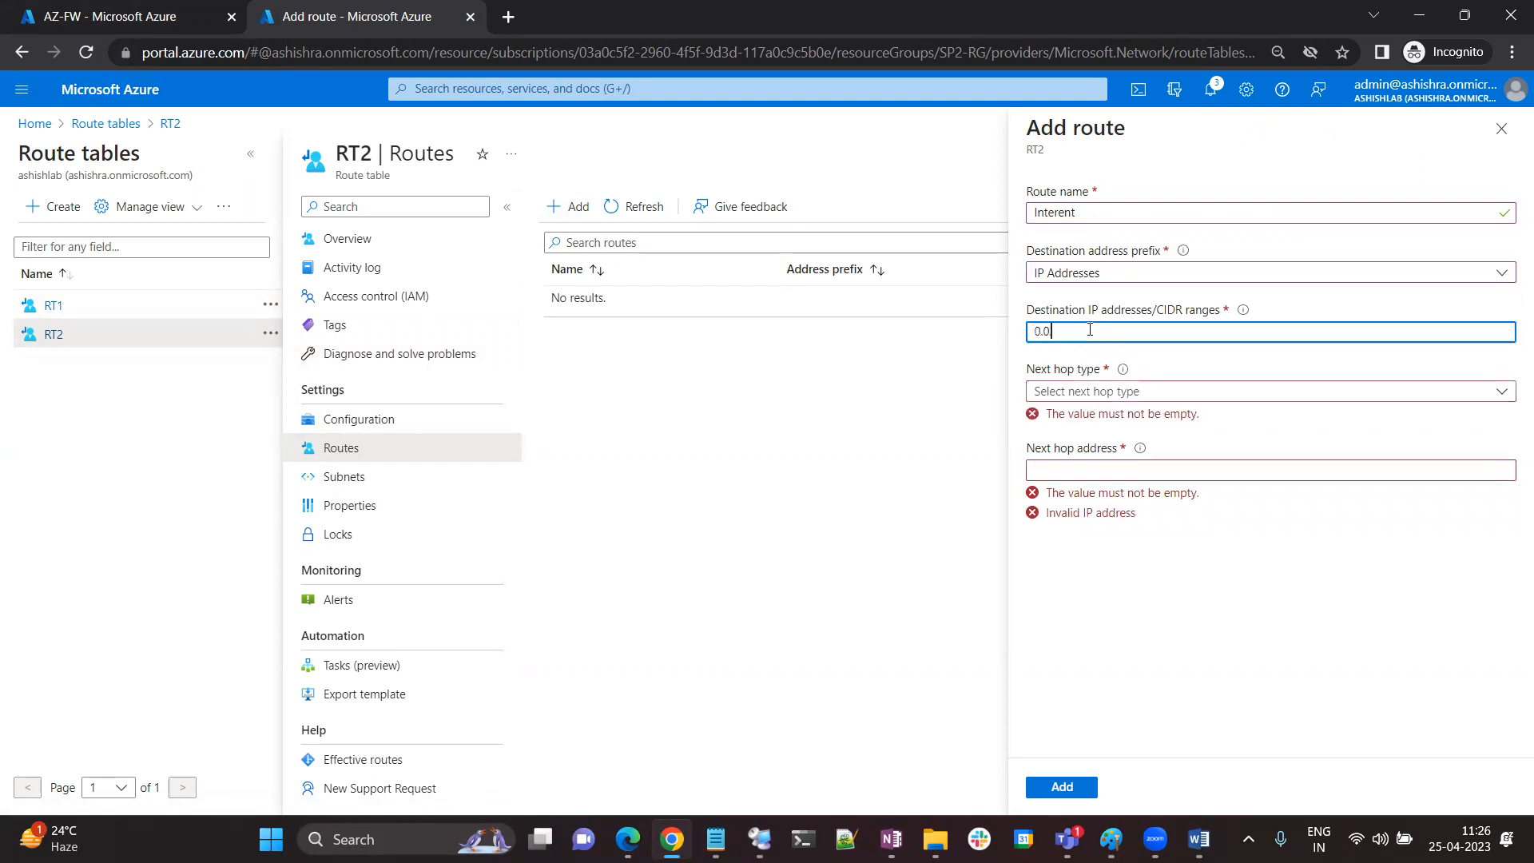
text(.0.0/0)
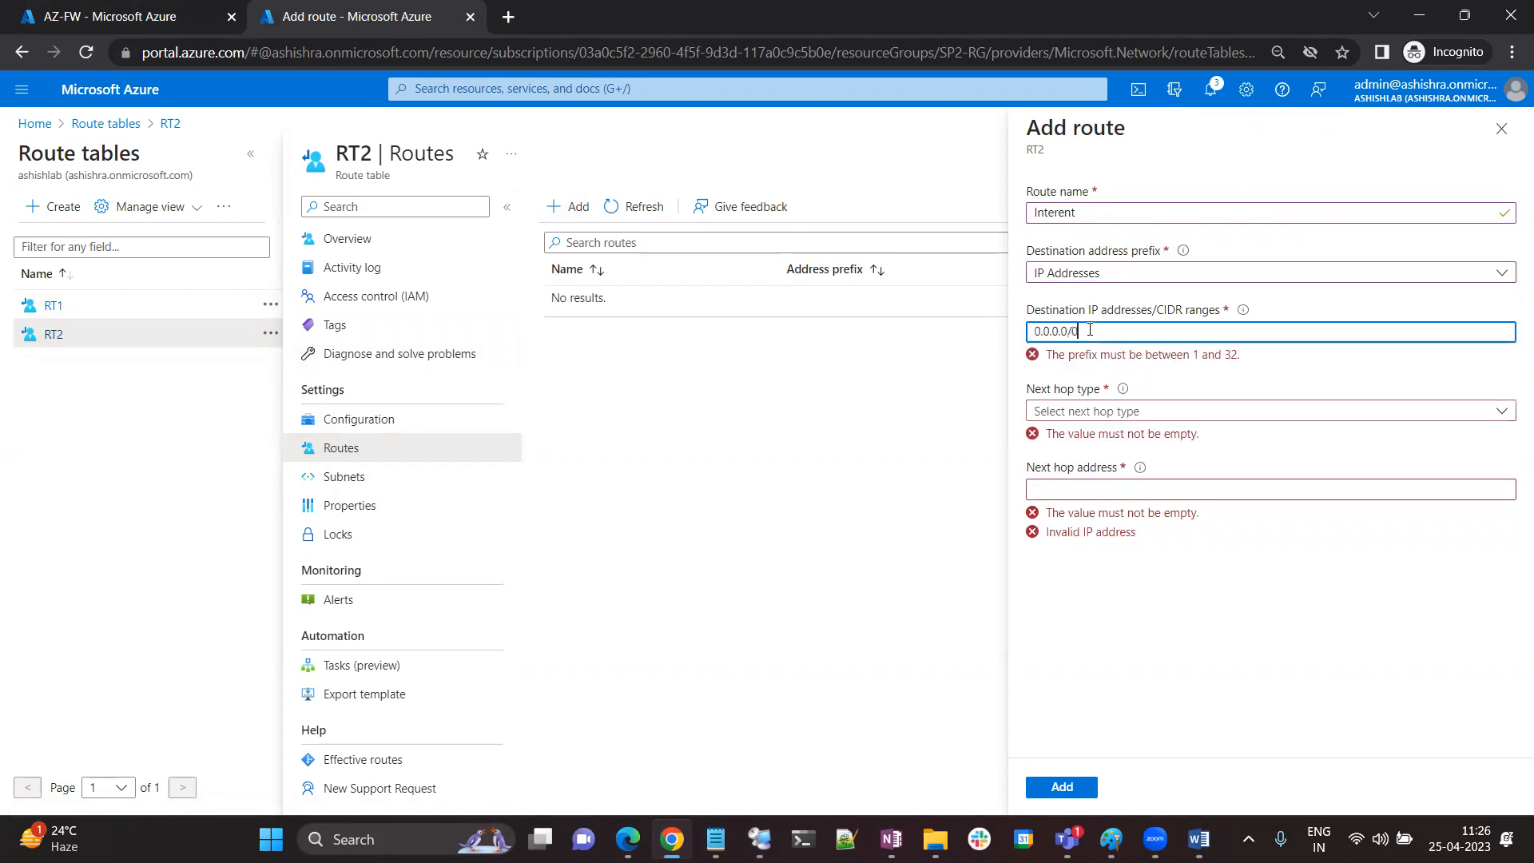
click(1113, 392)
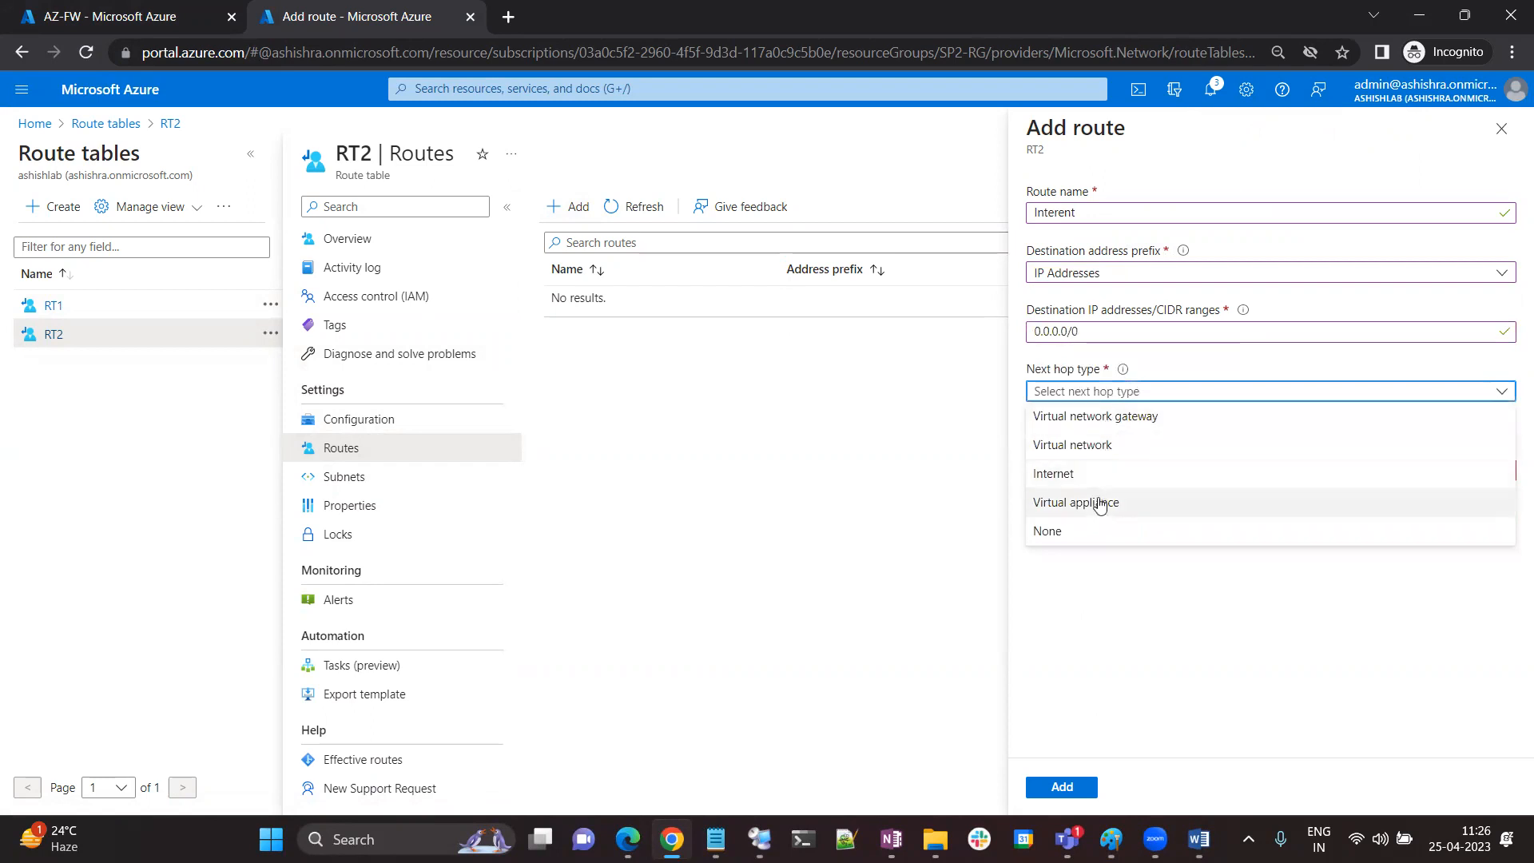
click(1101, 503)
click(1100, 453)
text(10.0.1.4)
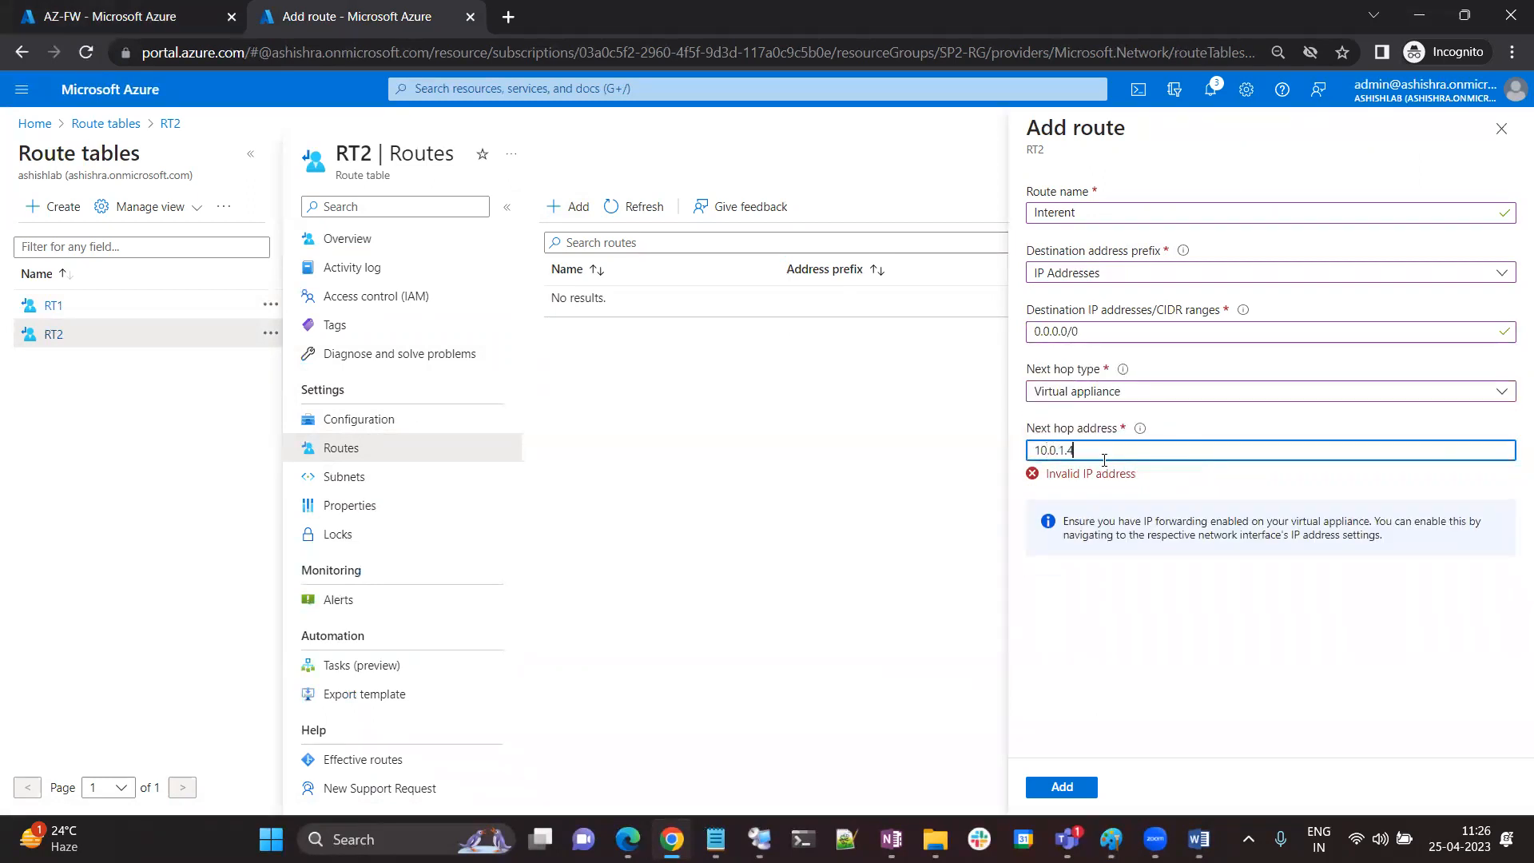
click(1062, 788)
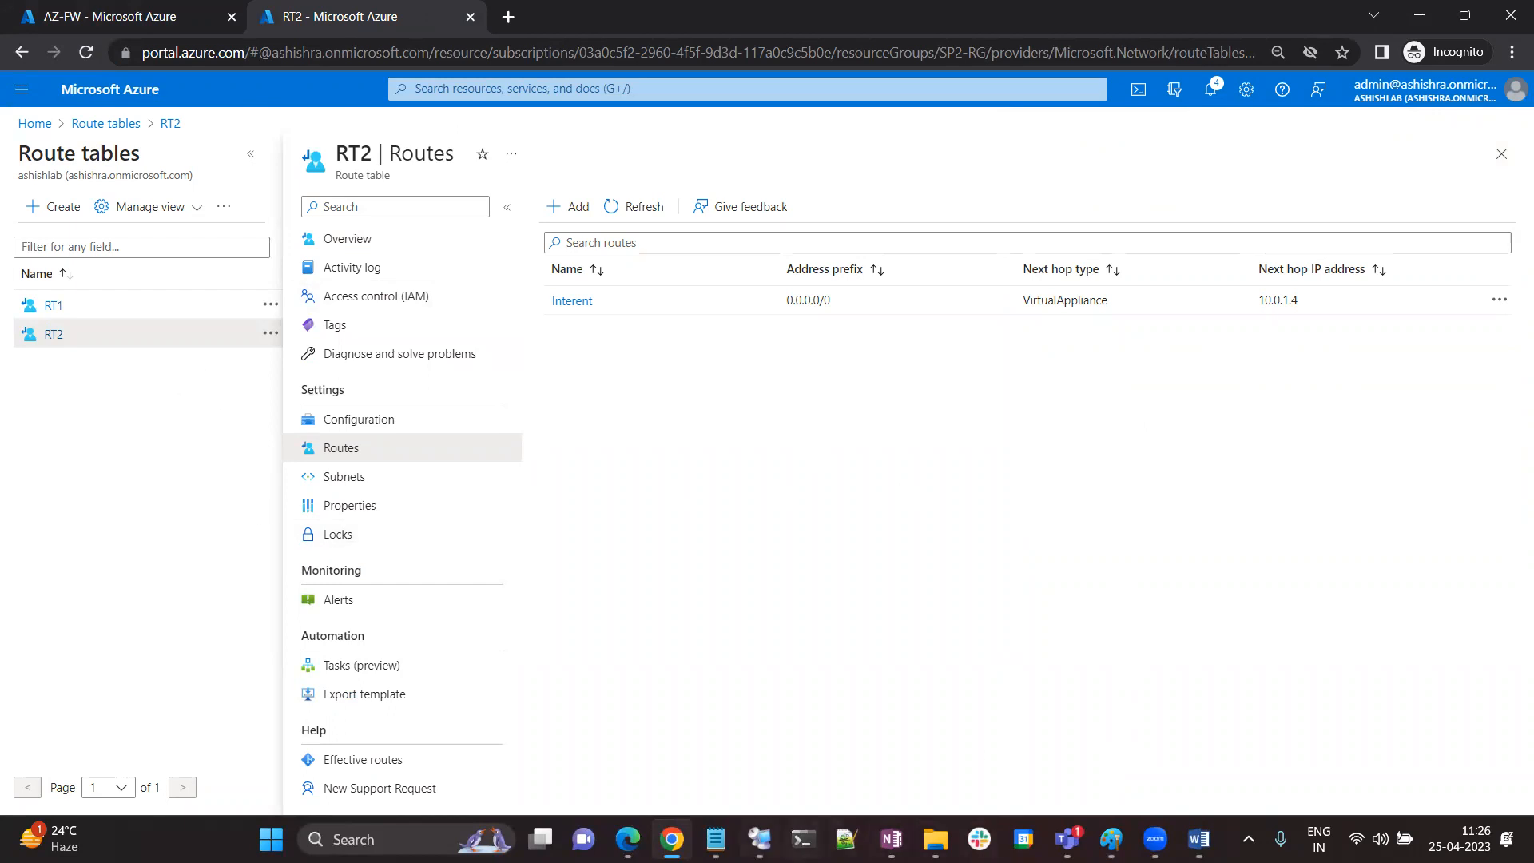
click(761, 828)
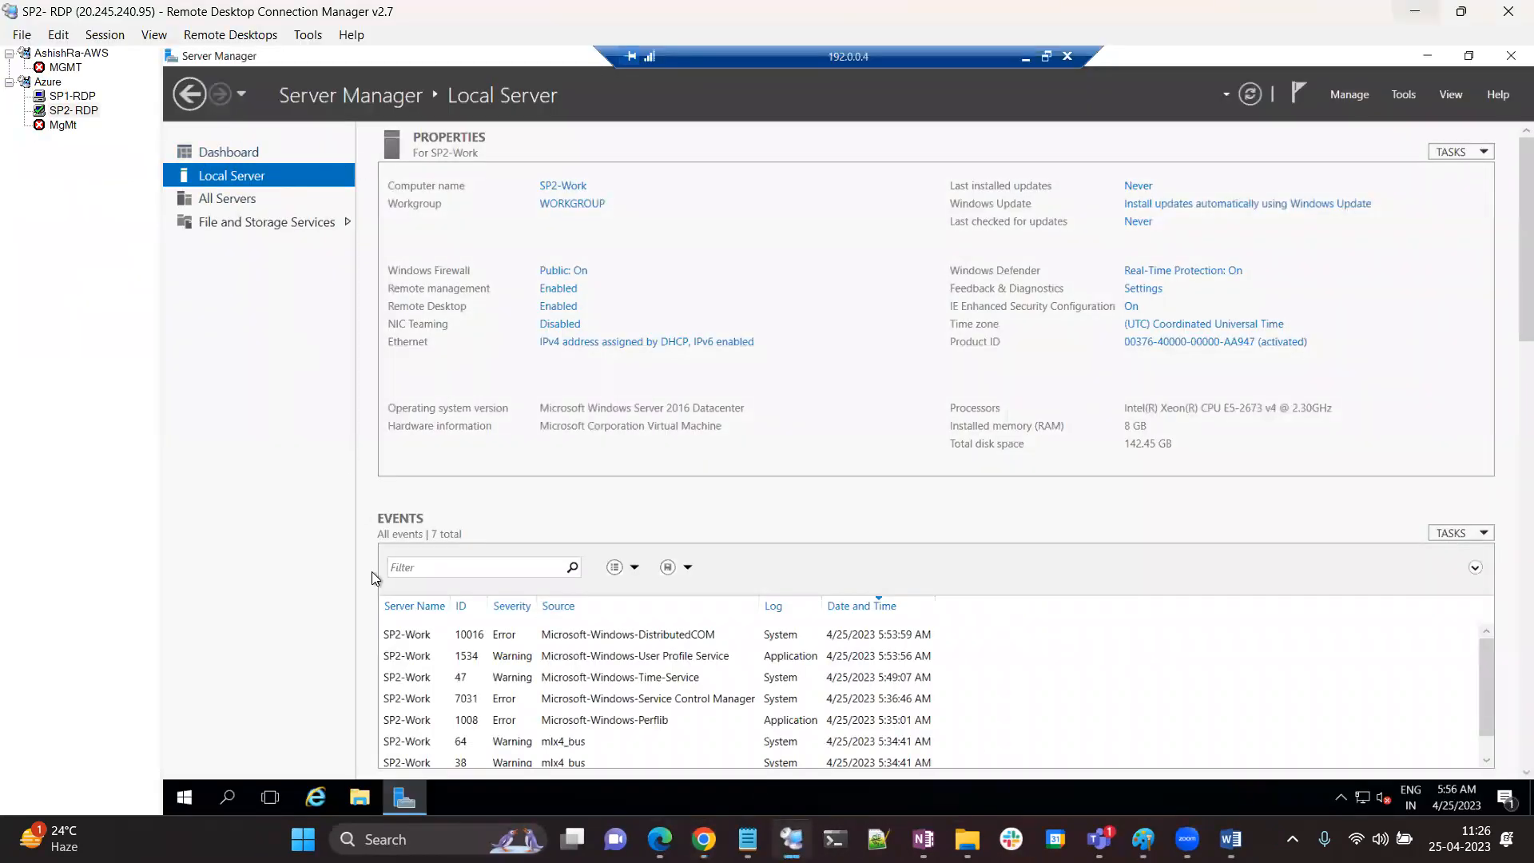
On SP2, turn IE Enhanced Security Configuration off for Administrators, then close Server Manager and IE
click(320, 793)
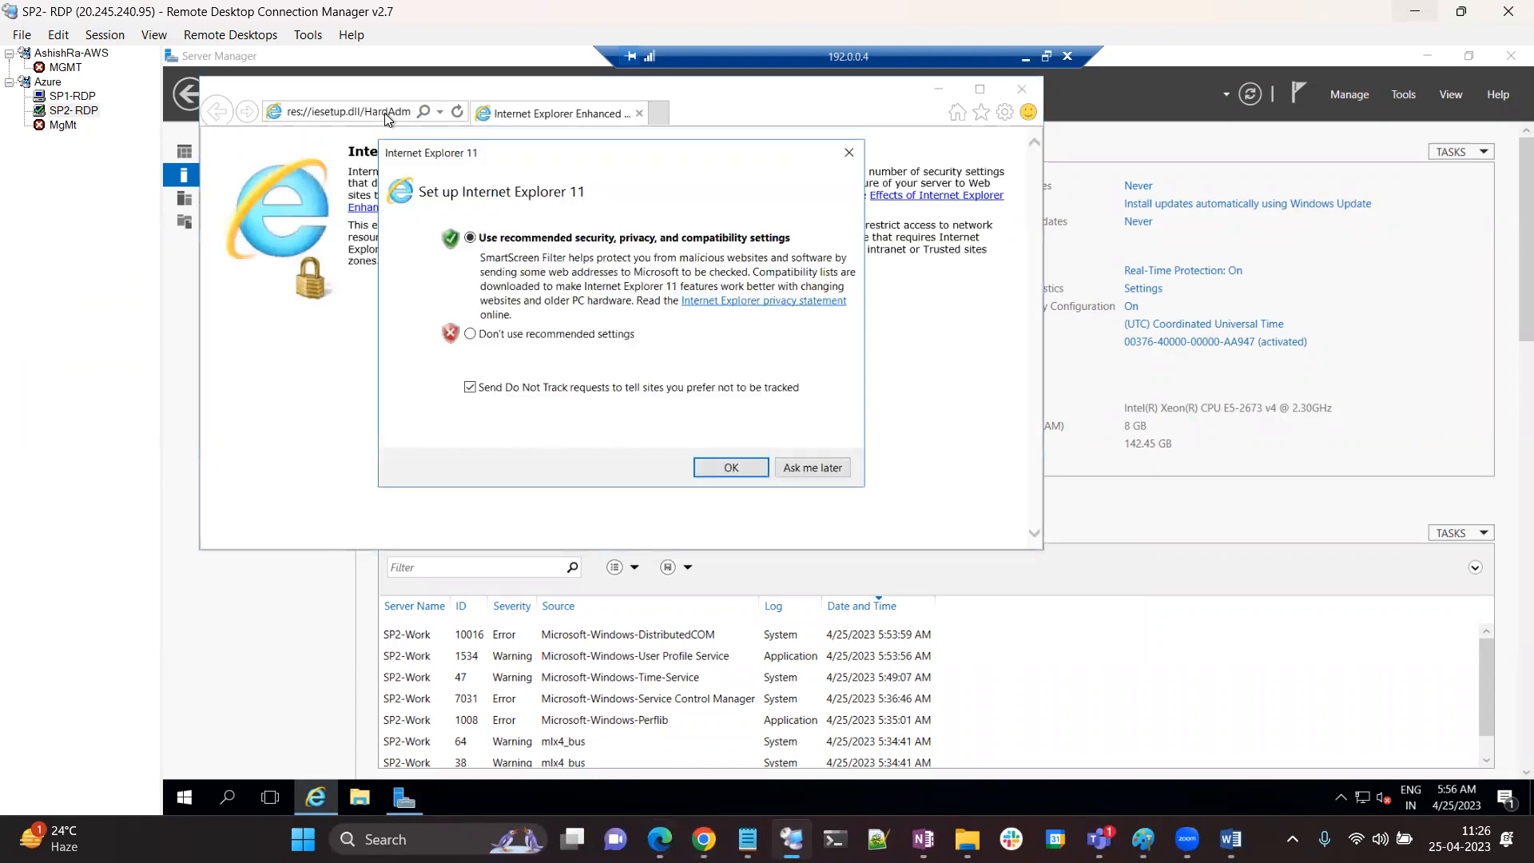
click(732, 468)
click(189, 217)
click(237, 199)
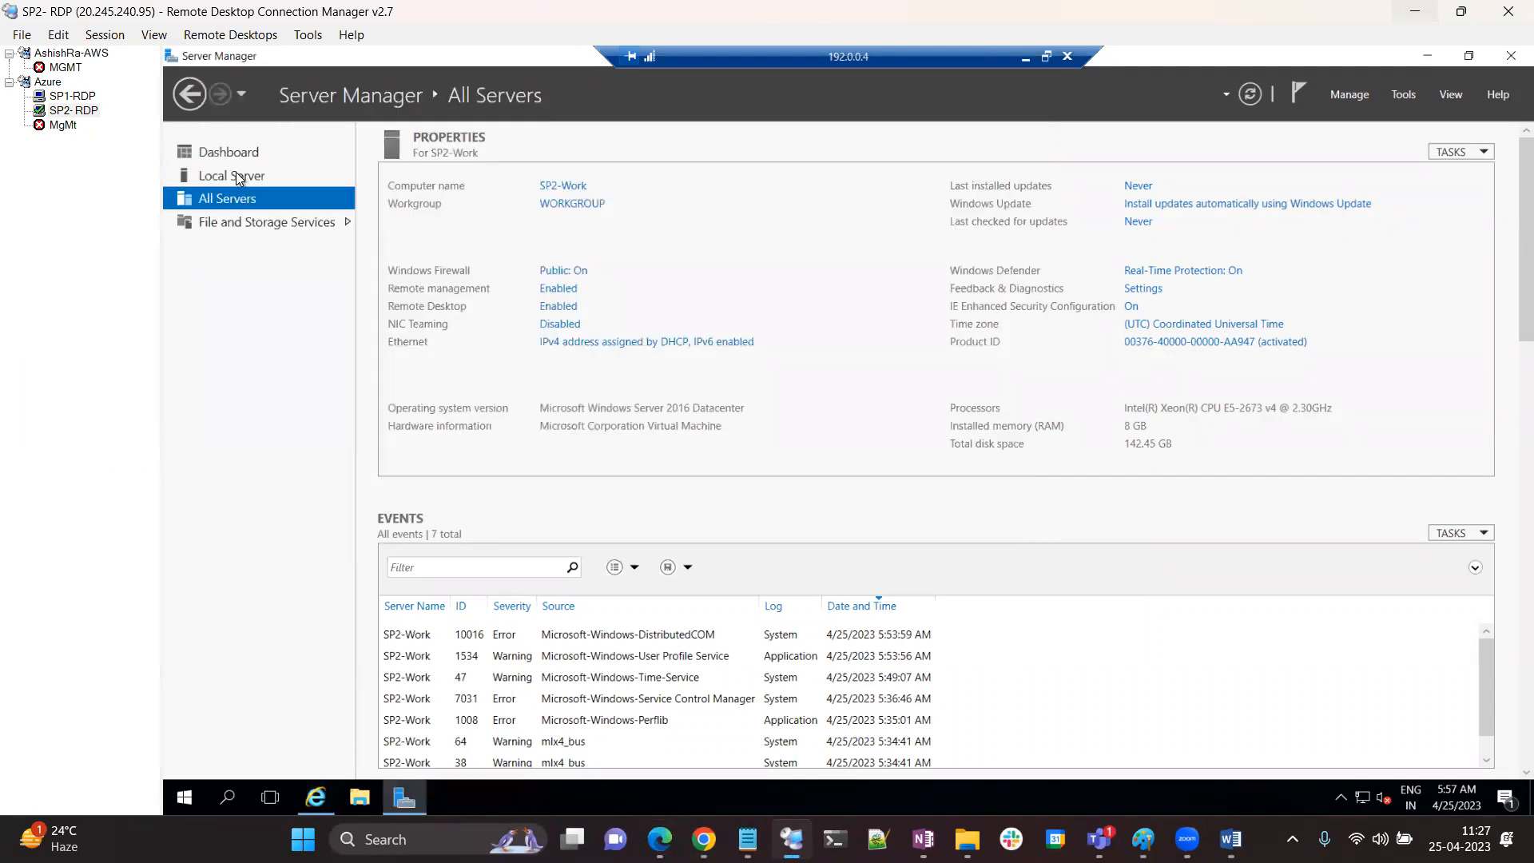
click(236, 175)
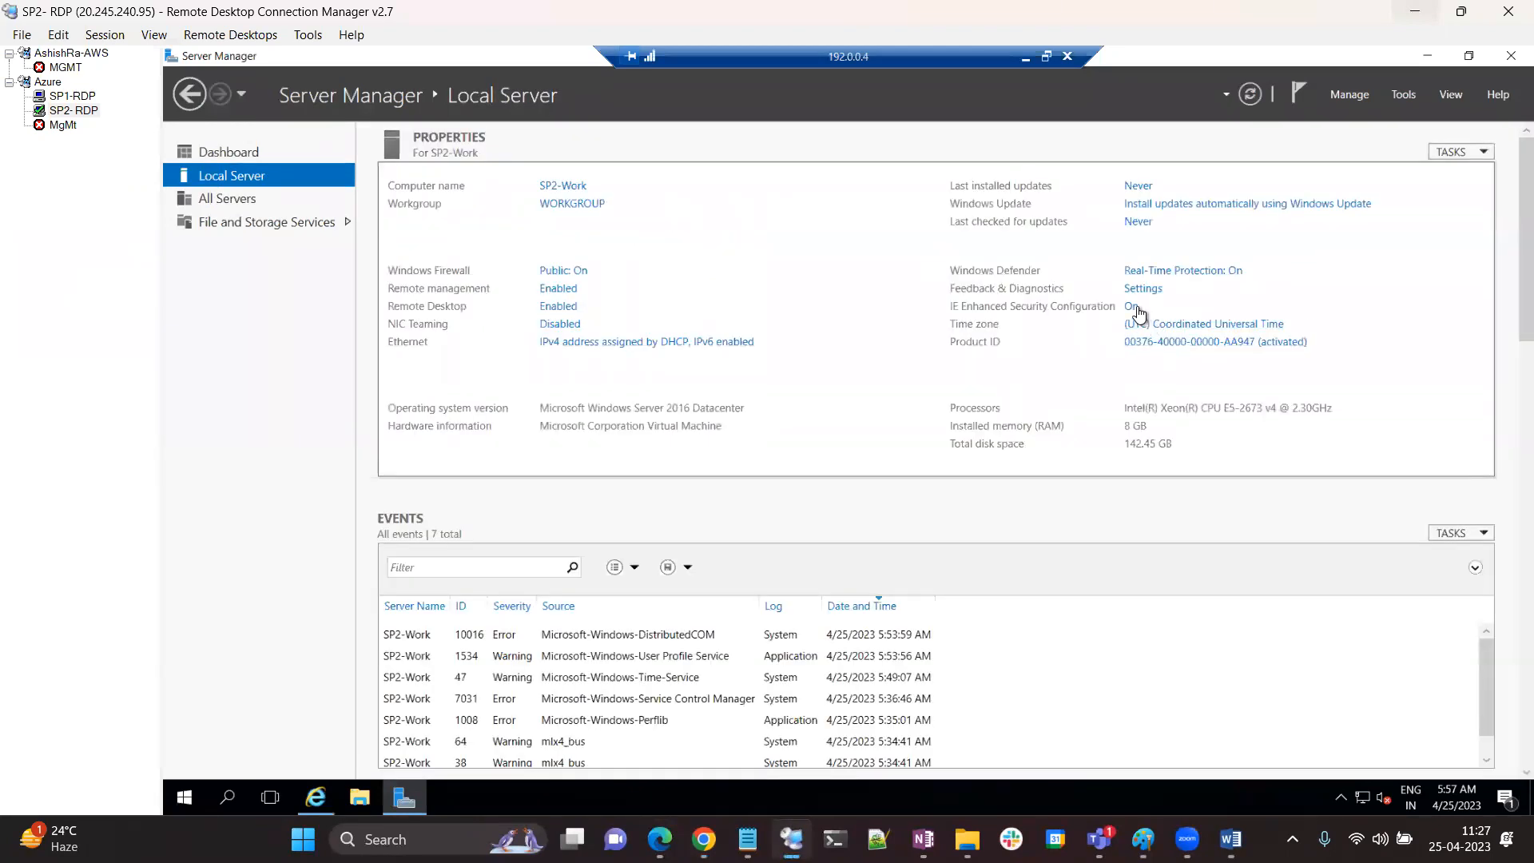
click(1110, 307)
click(742, 397)
click(1511, 55)
click(1020, 90)
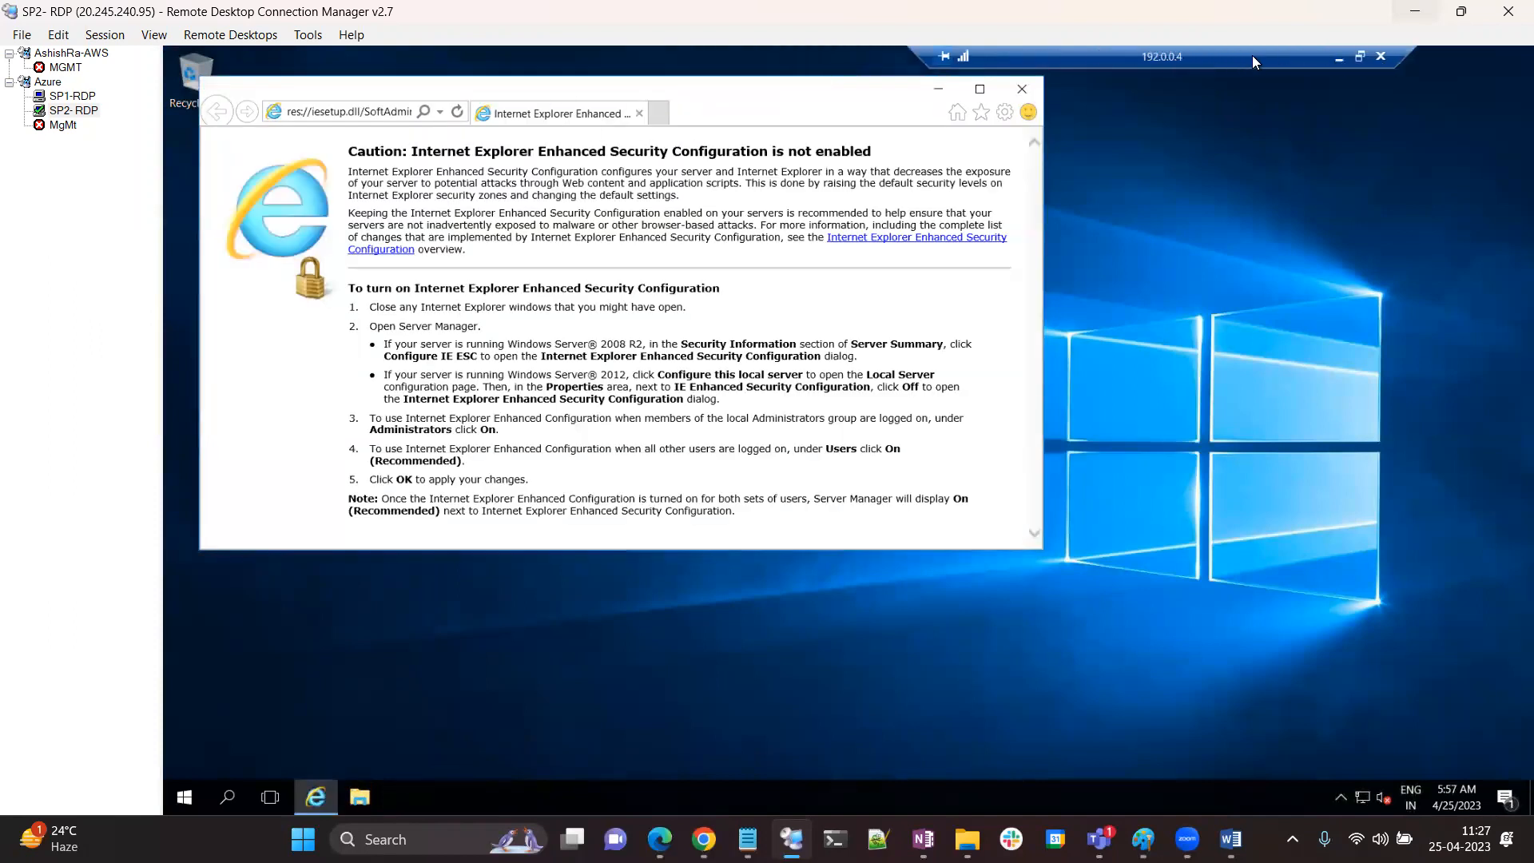
Load google.com in the SP2 server's Internet Explorer
click(388, 112)
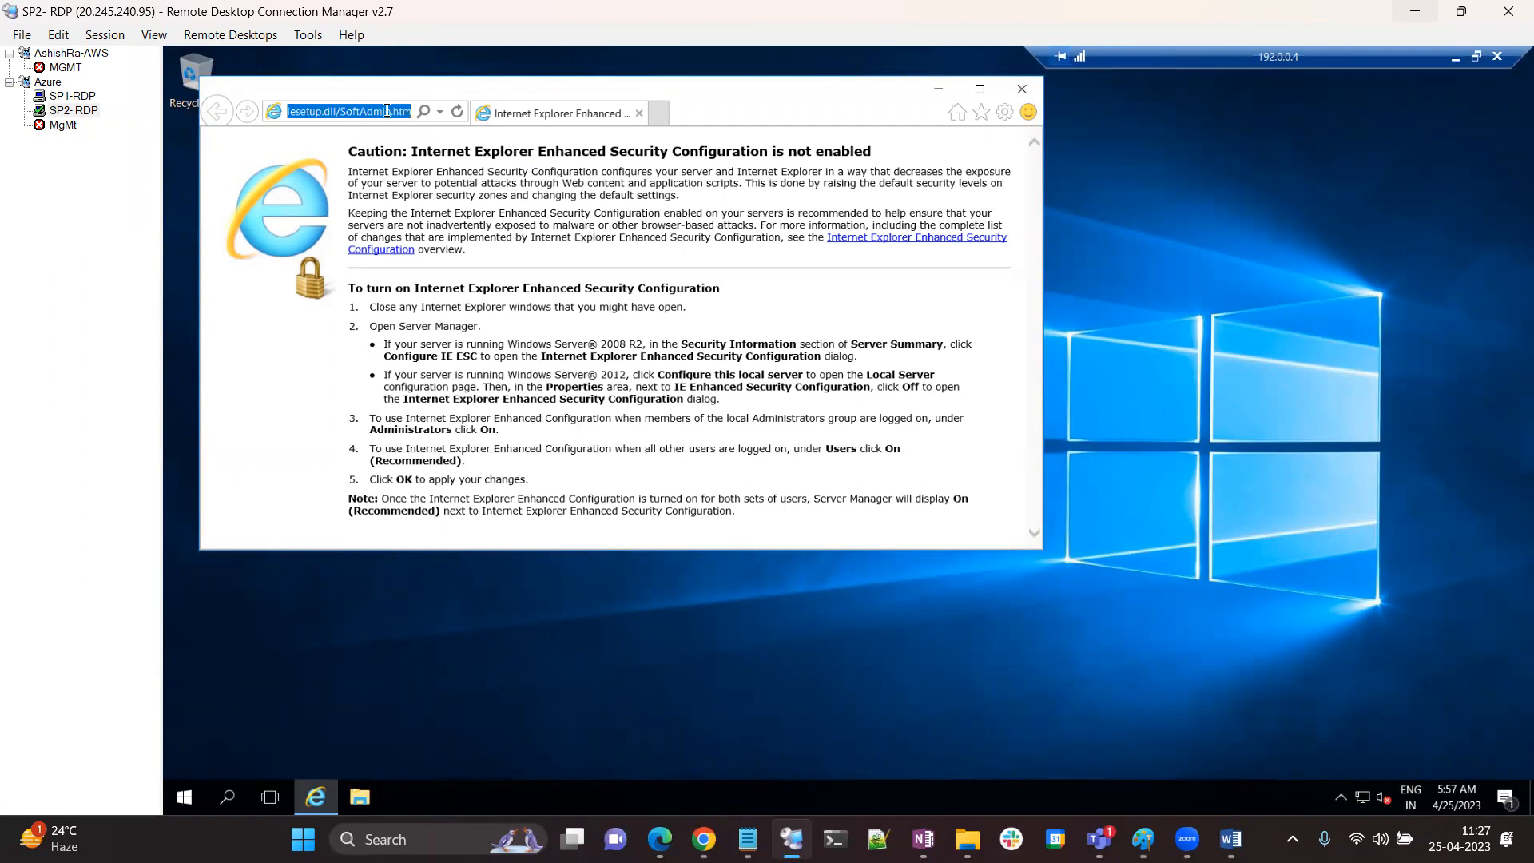
text(google.com)
key(Return)
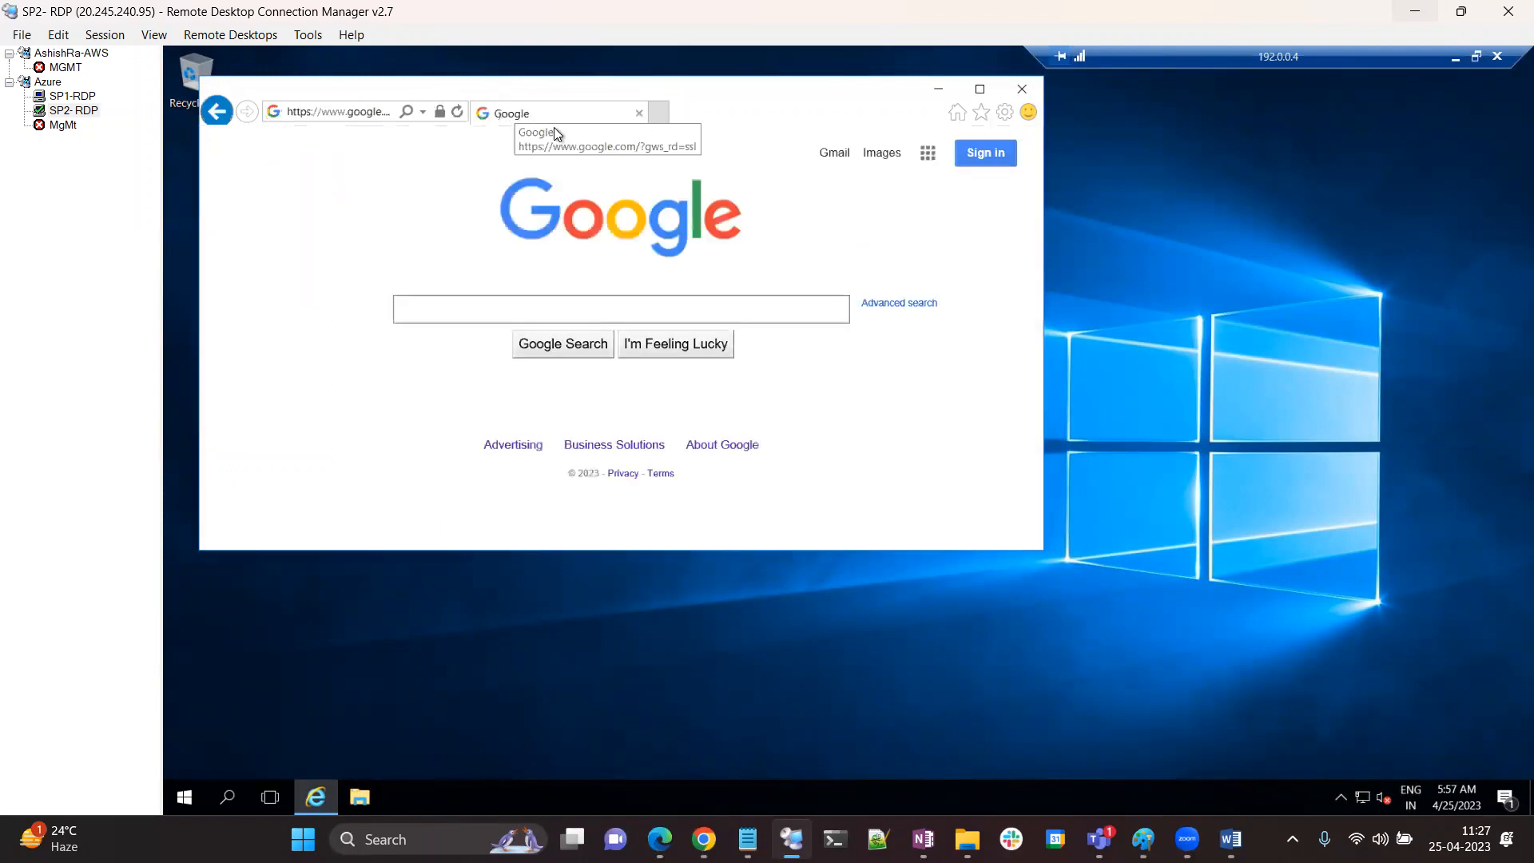
On SP1, restart Internet Explorer and browse to google.com
click(90, 95)
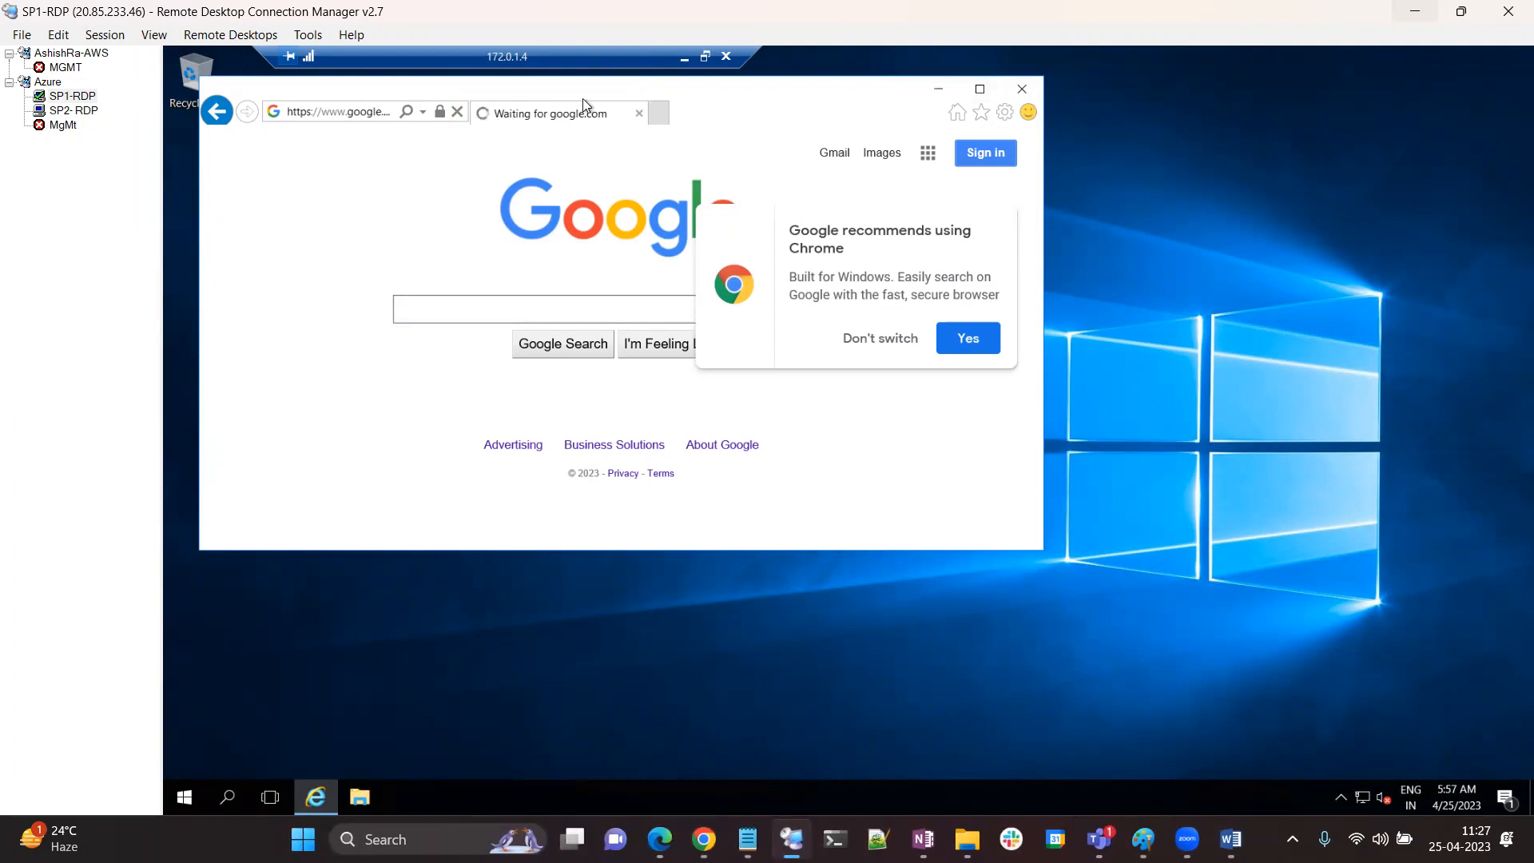
click(1022, 89)
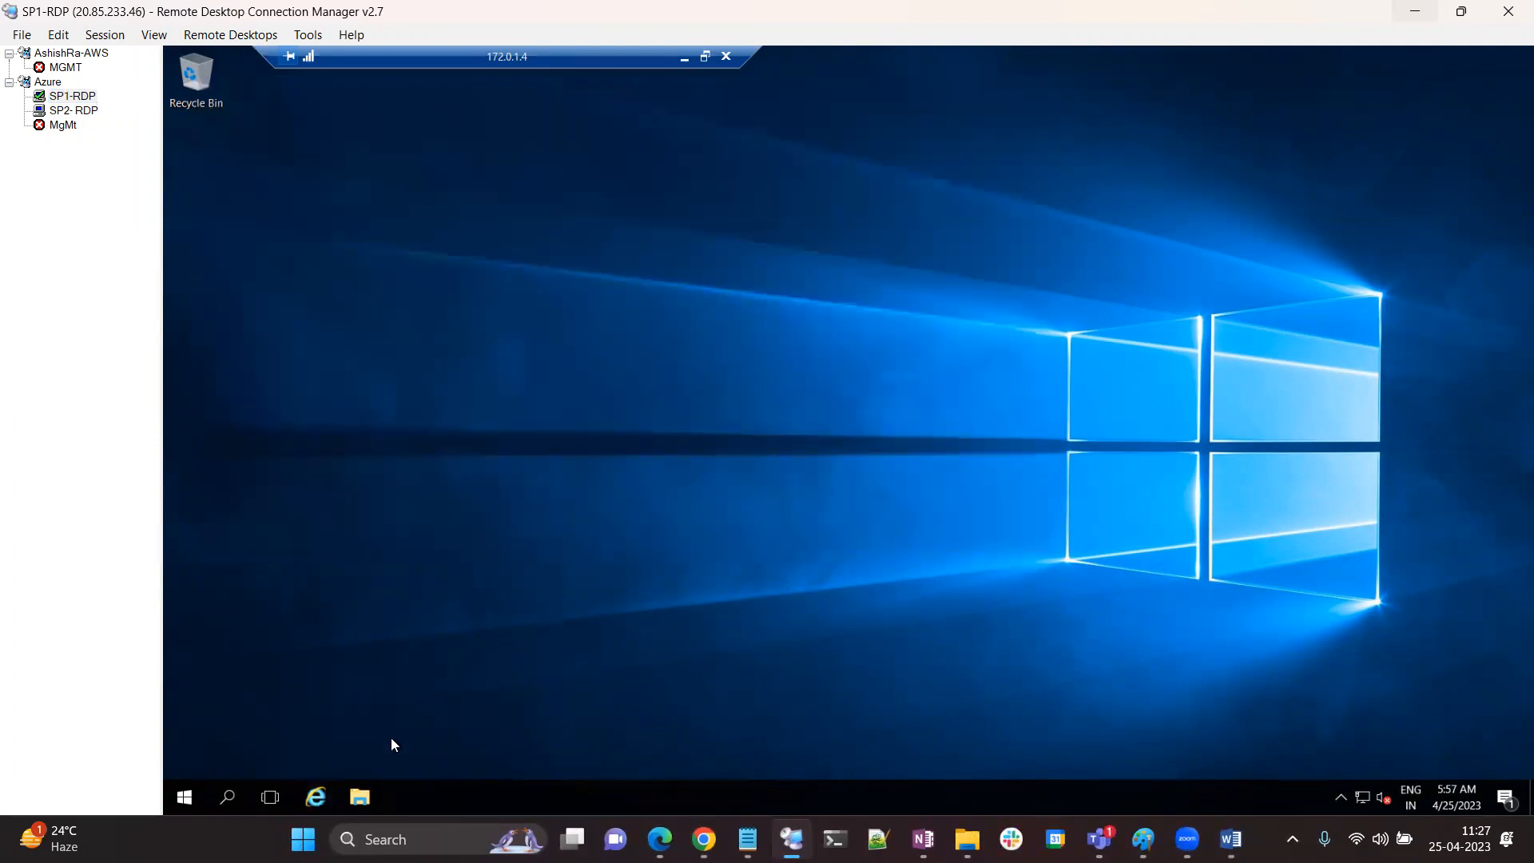
click(318, 797)
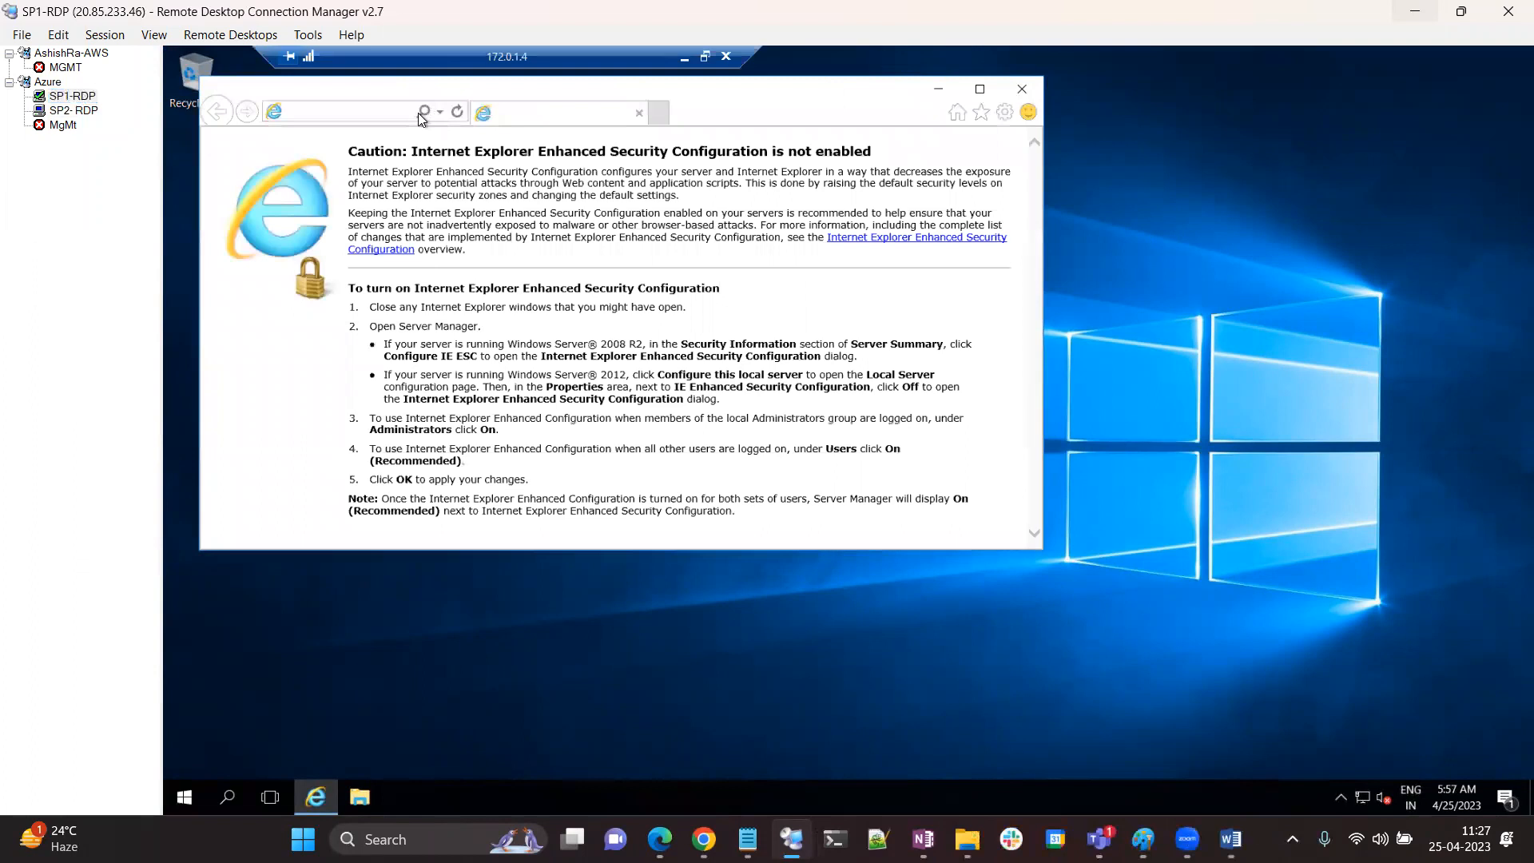
click(418, 113)
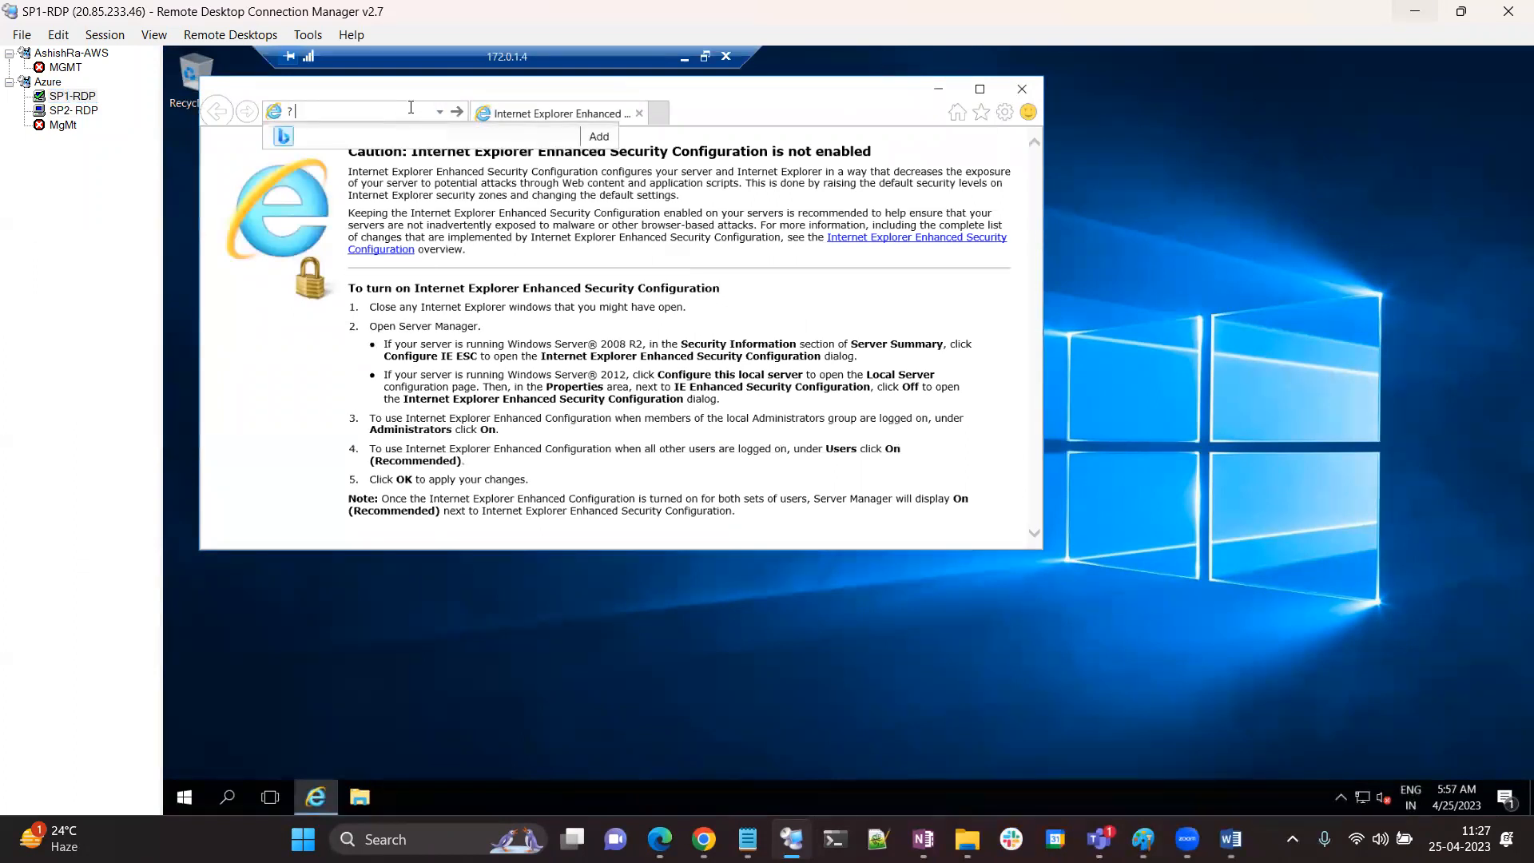
key(BackSpace)
text(goog)
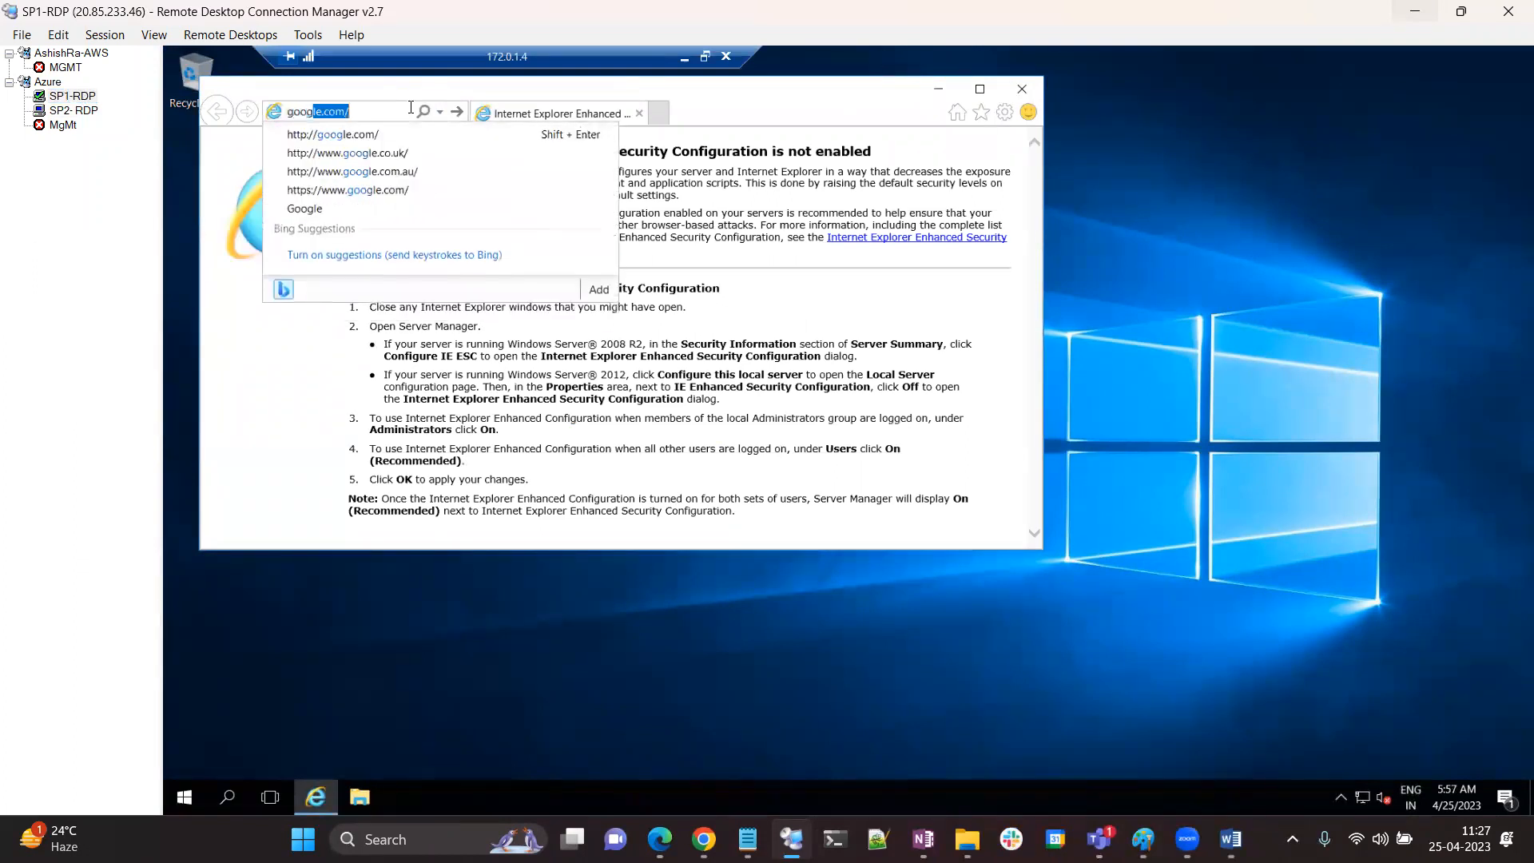
text(le.c)
key(Return)
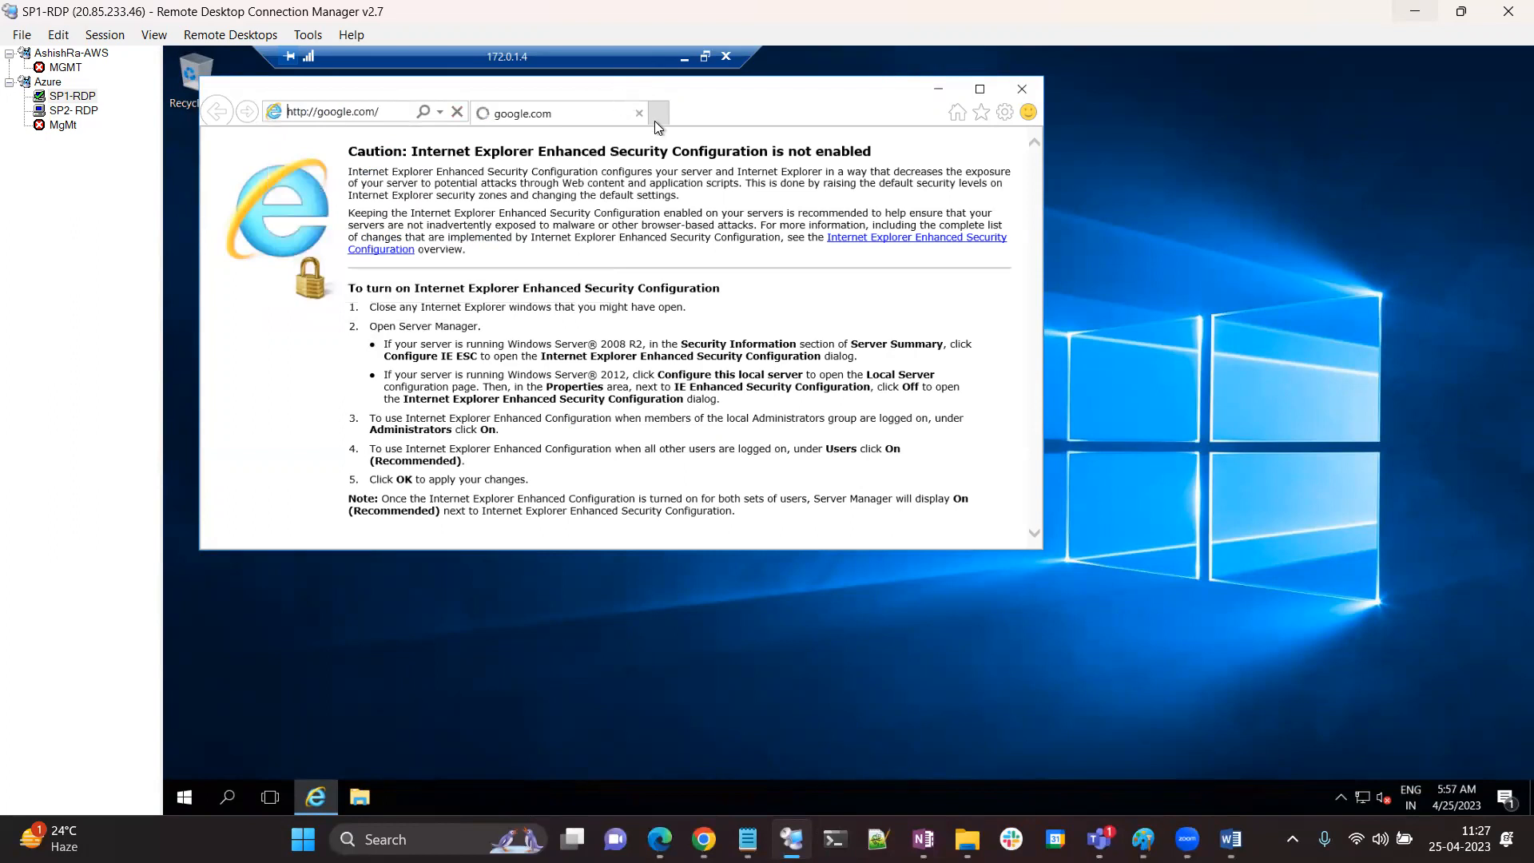
On SP2, restart Internet Explorer and browse to google.com again
click(86, 114)
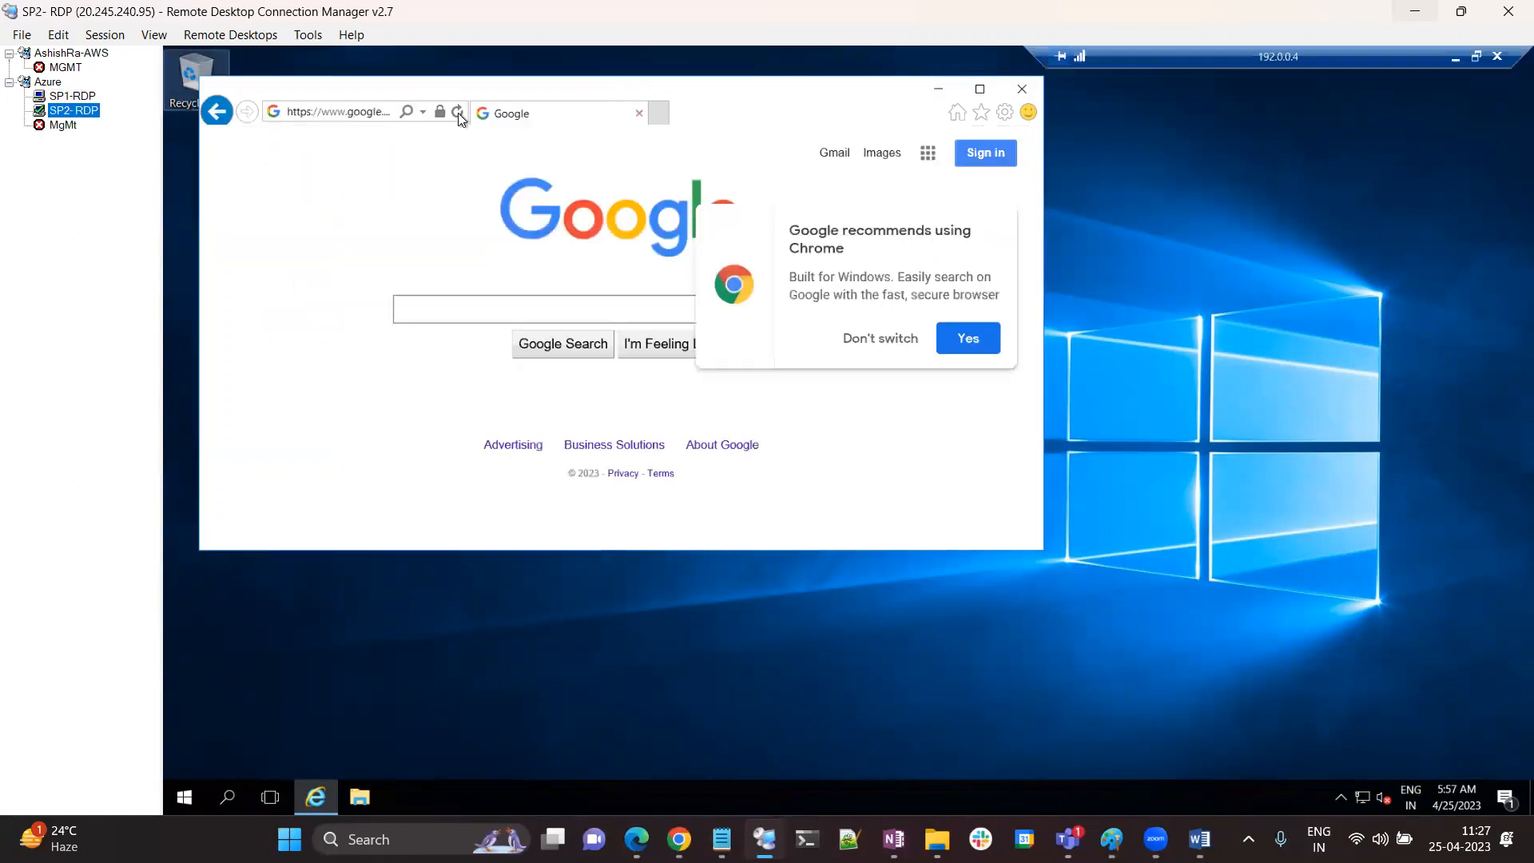
click(1022, 90)
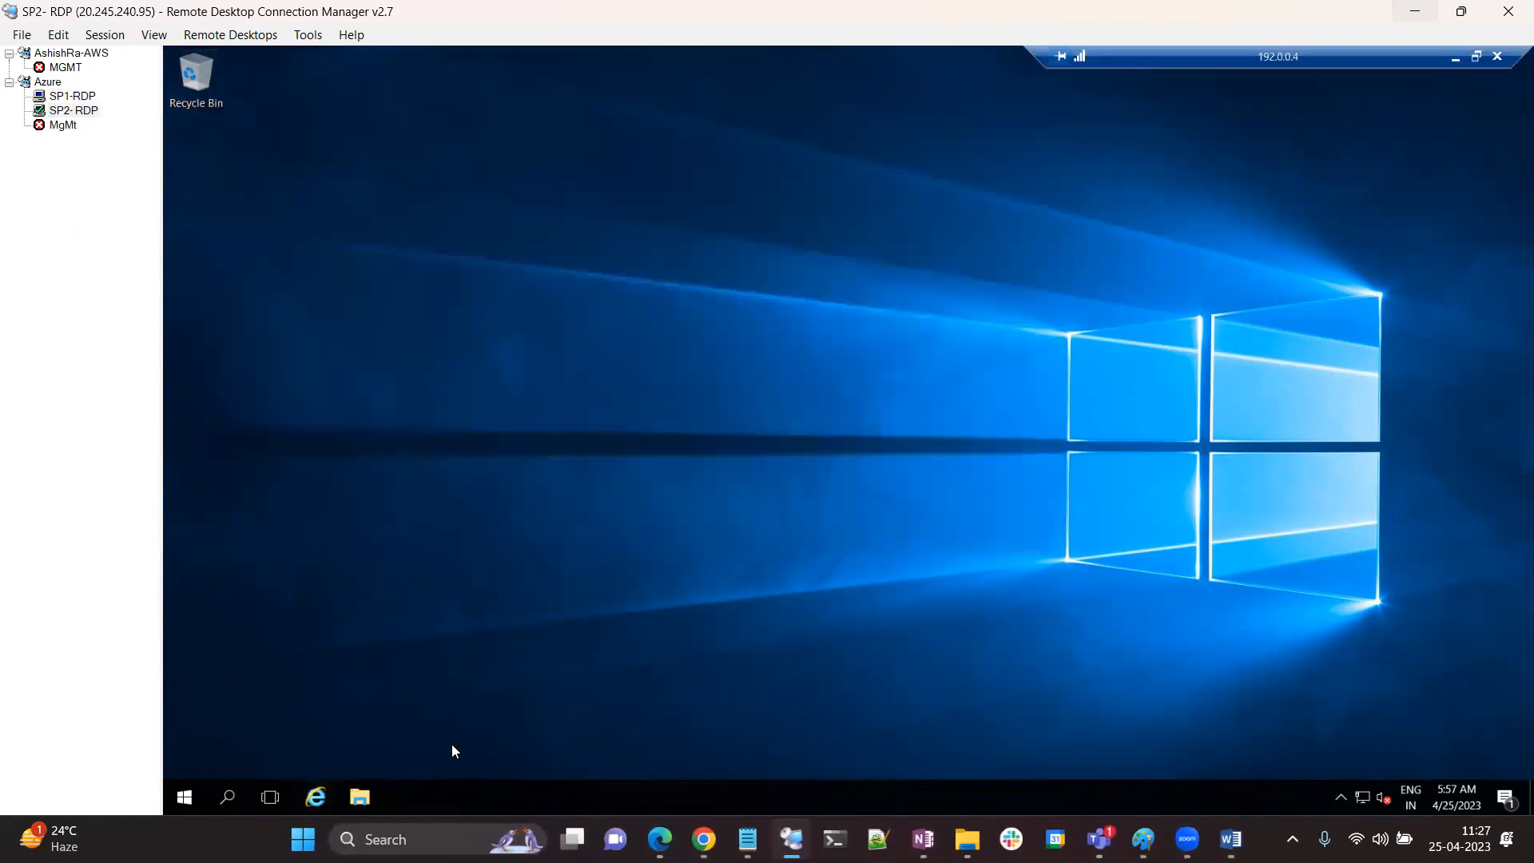
click(317, 798)
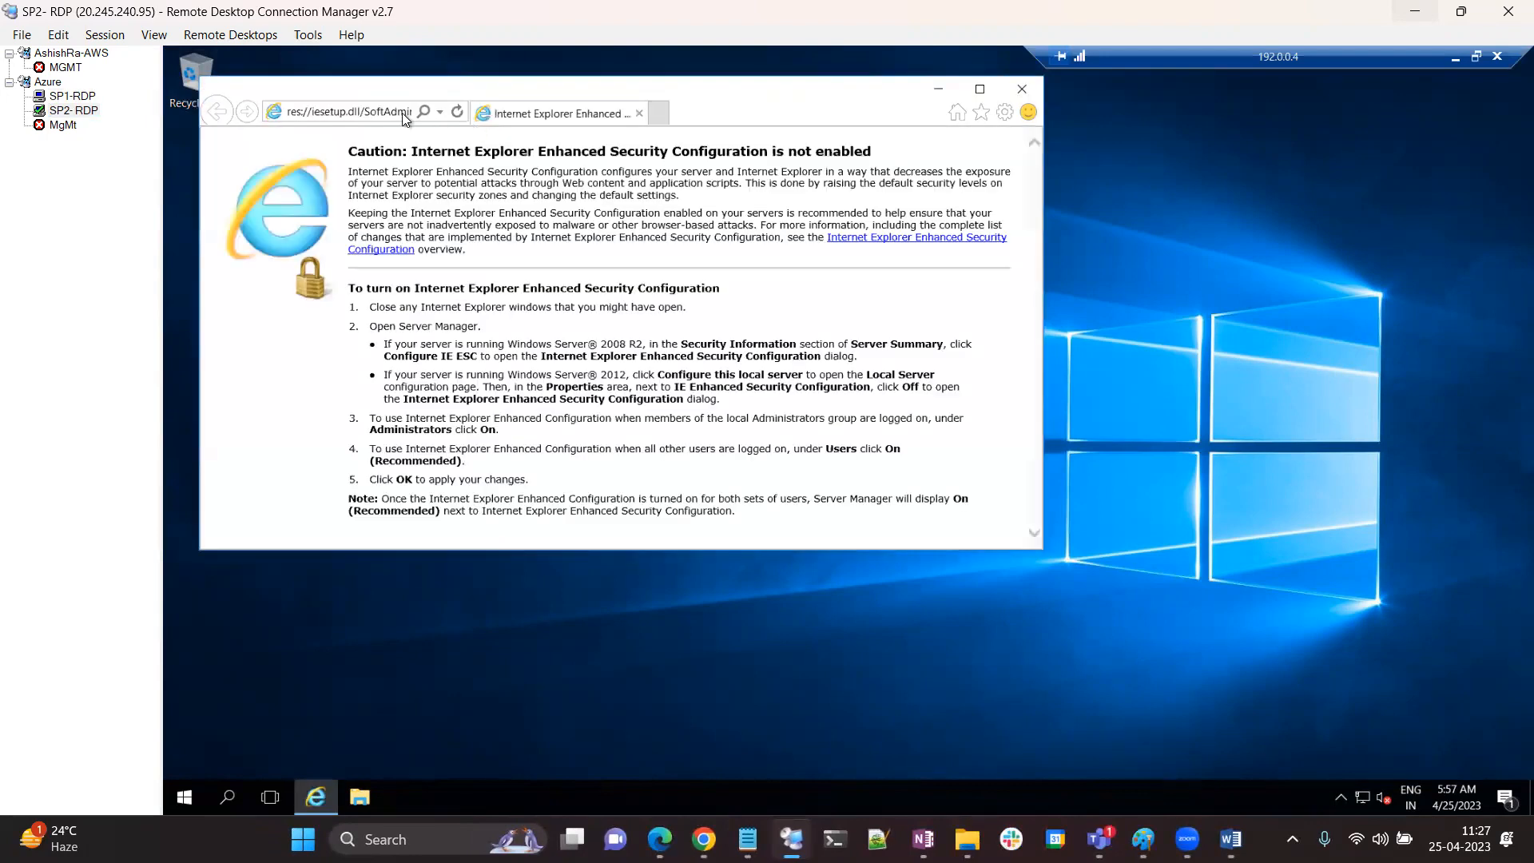
click(411, 113)
text(goog)
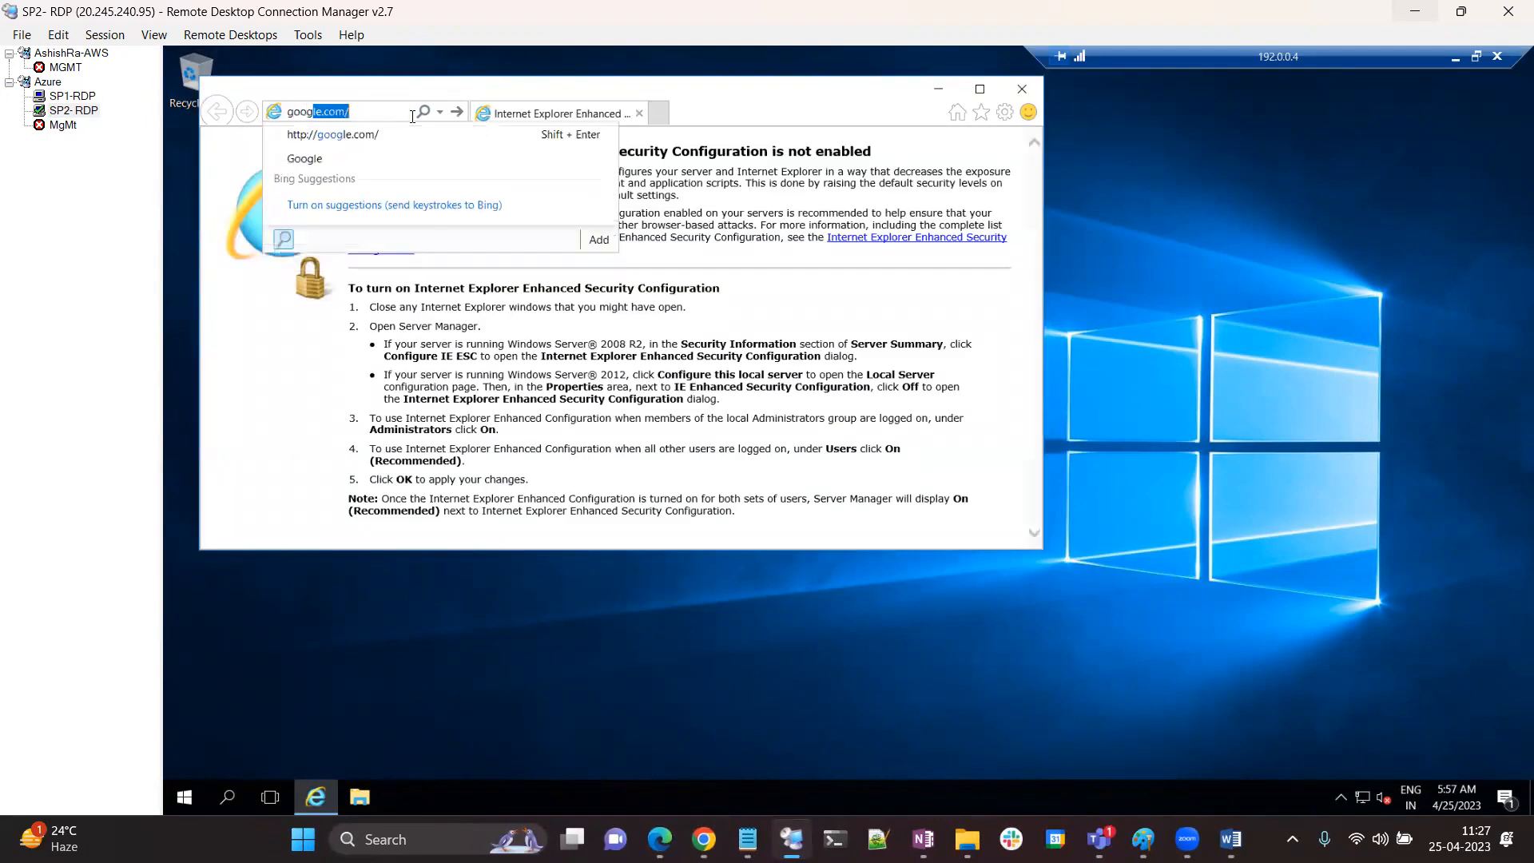
text(le)
key(Return)
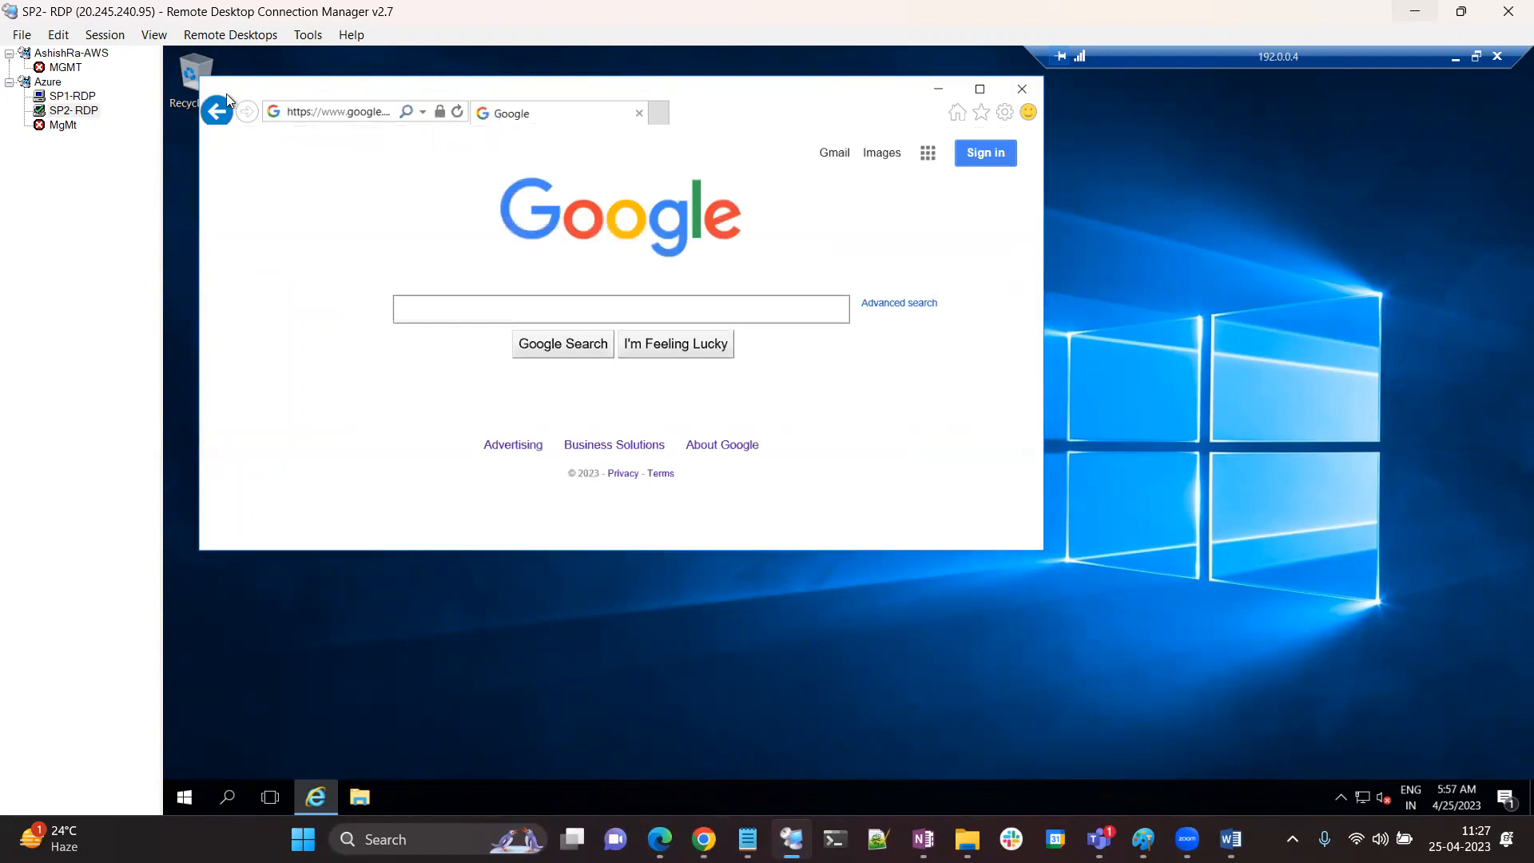
Check the SP1 session, glance at the network diagram, and return to RT2's routes
click(85, 97)
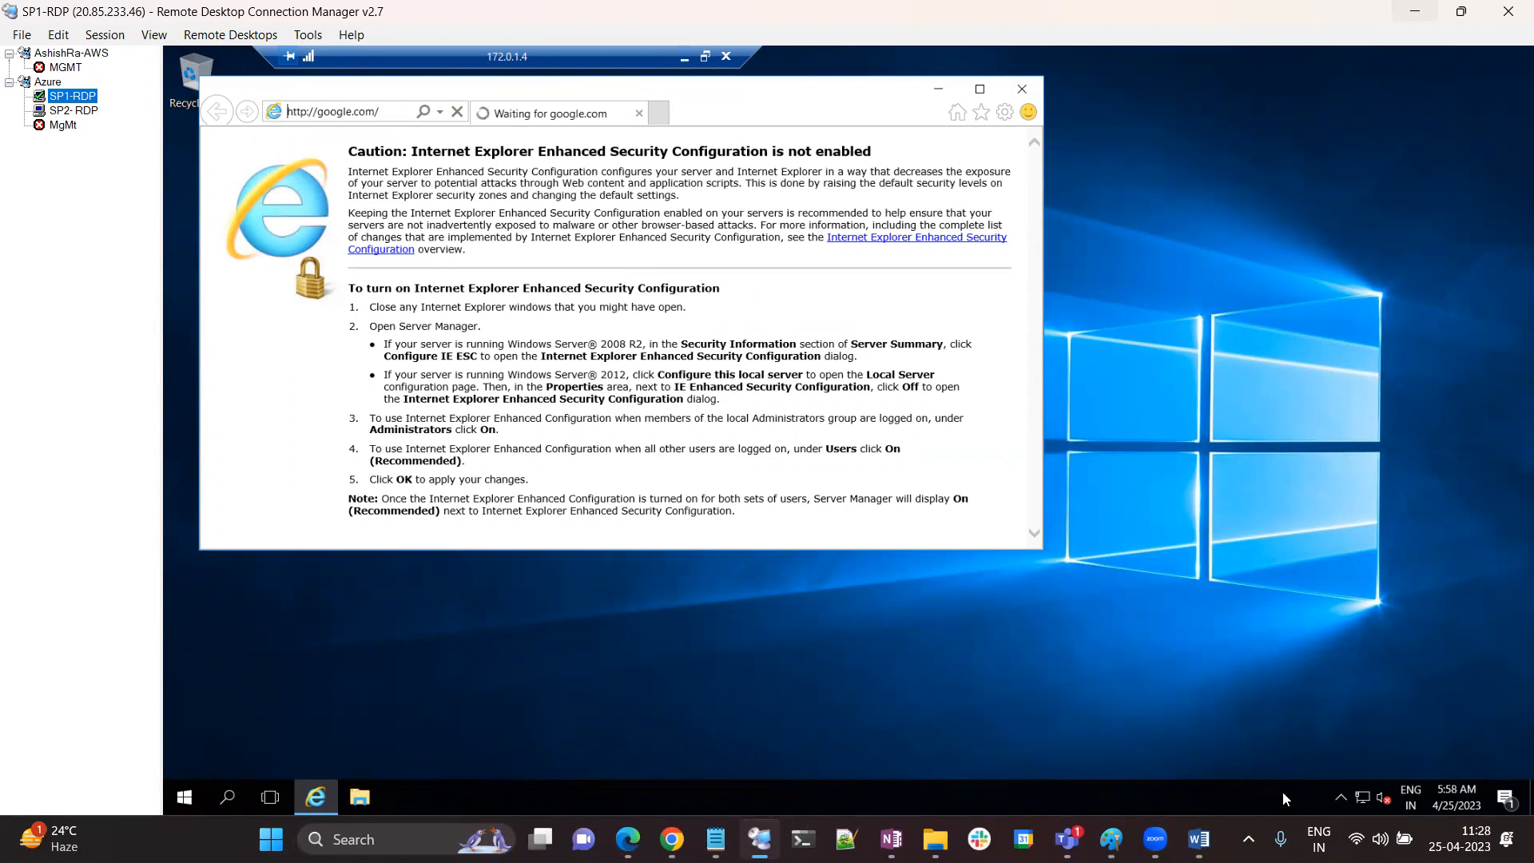
click(1112, 839)
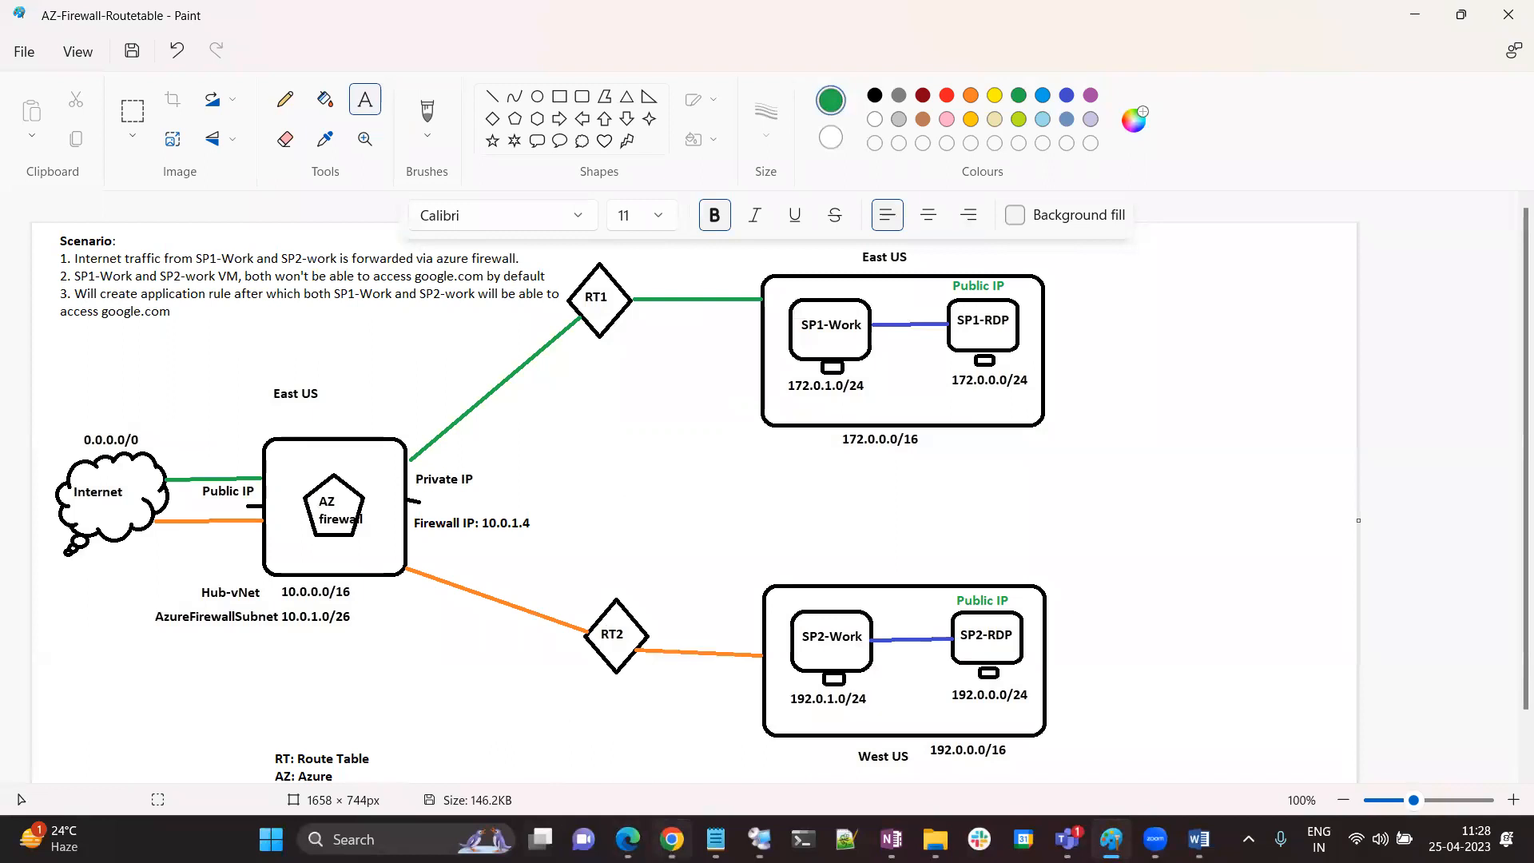
click(672, 839)
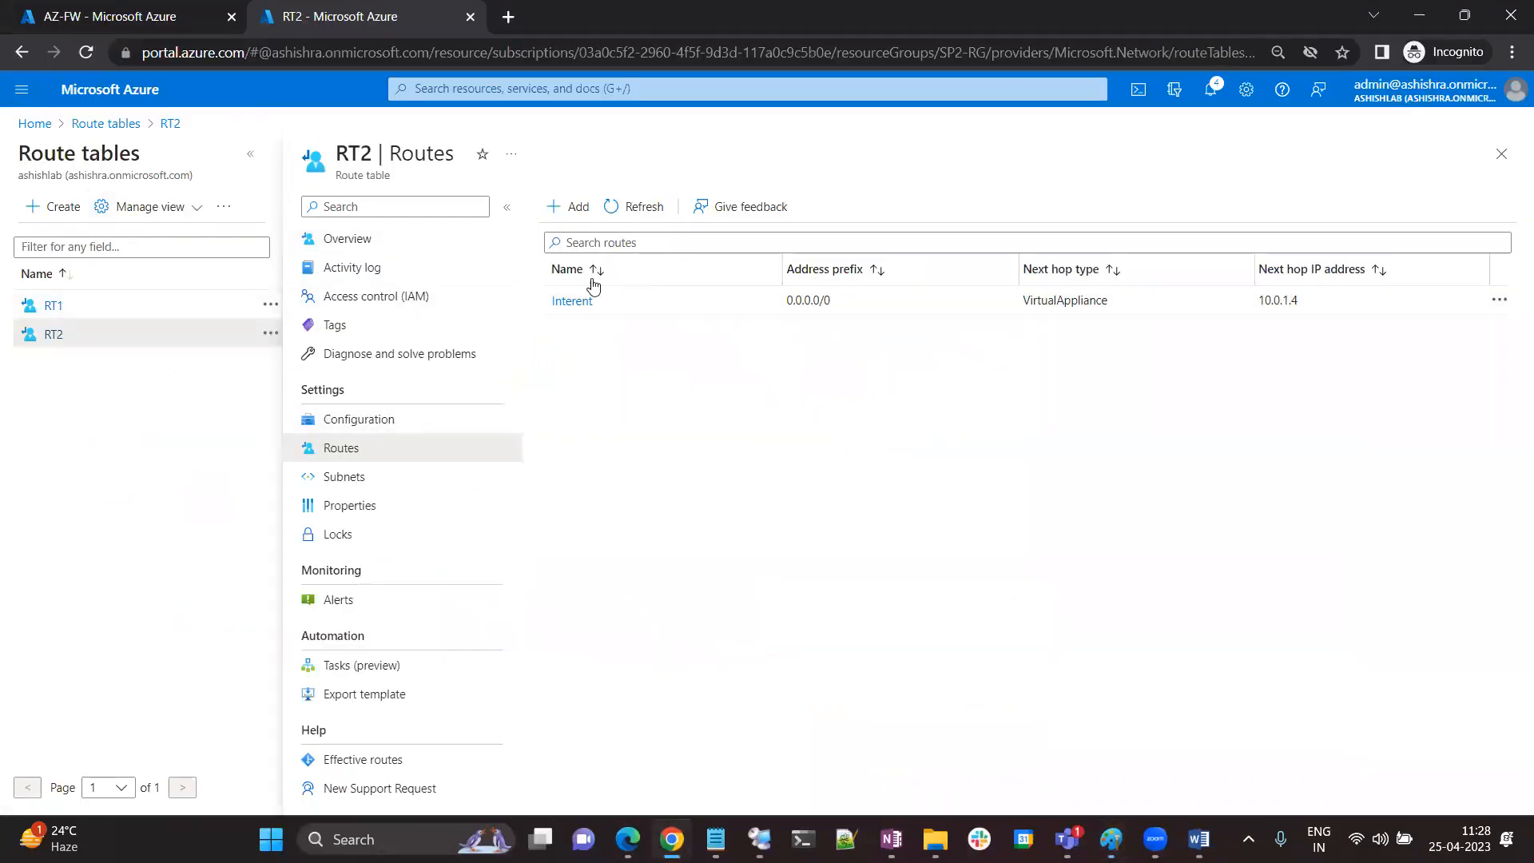
Review RT2's configuration and SP2-Work subnet, then open the Virtual networks list
click(358, 424)
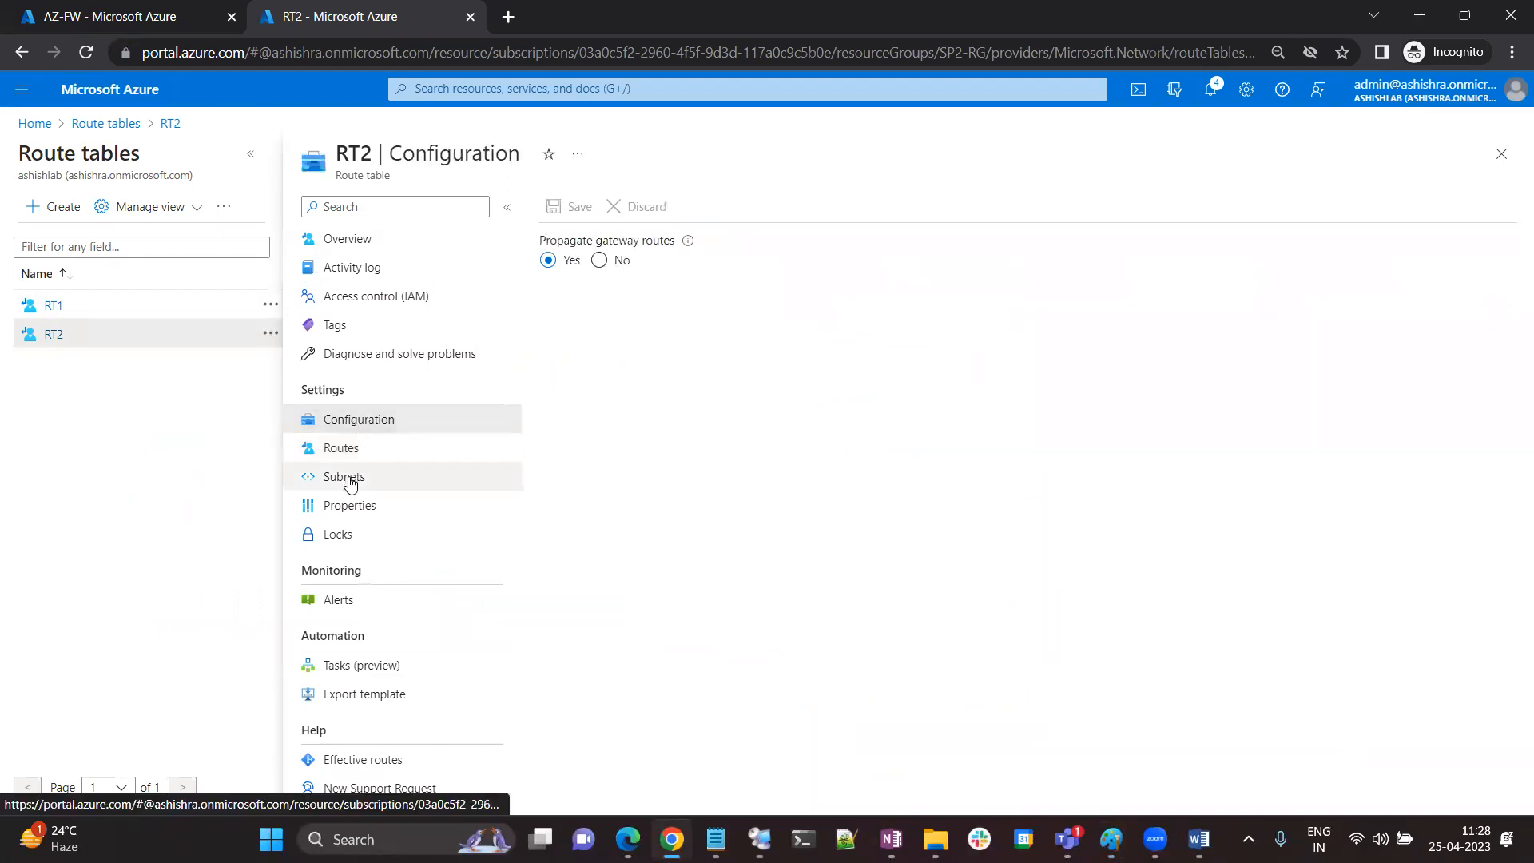
click(346, 480)
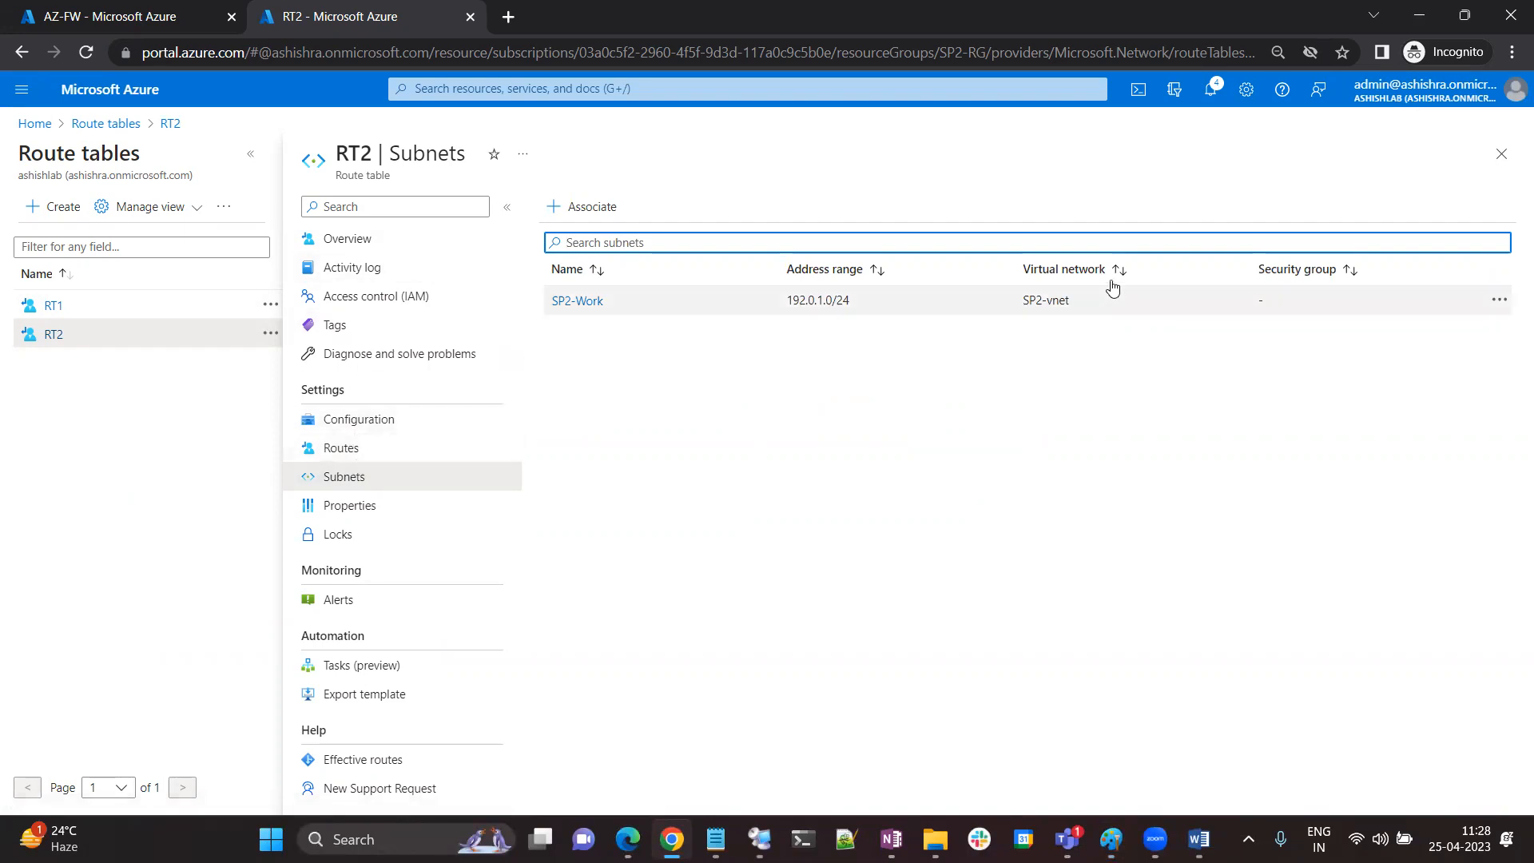
click(32, 125)
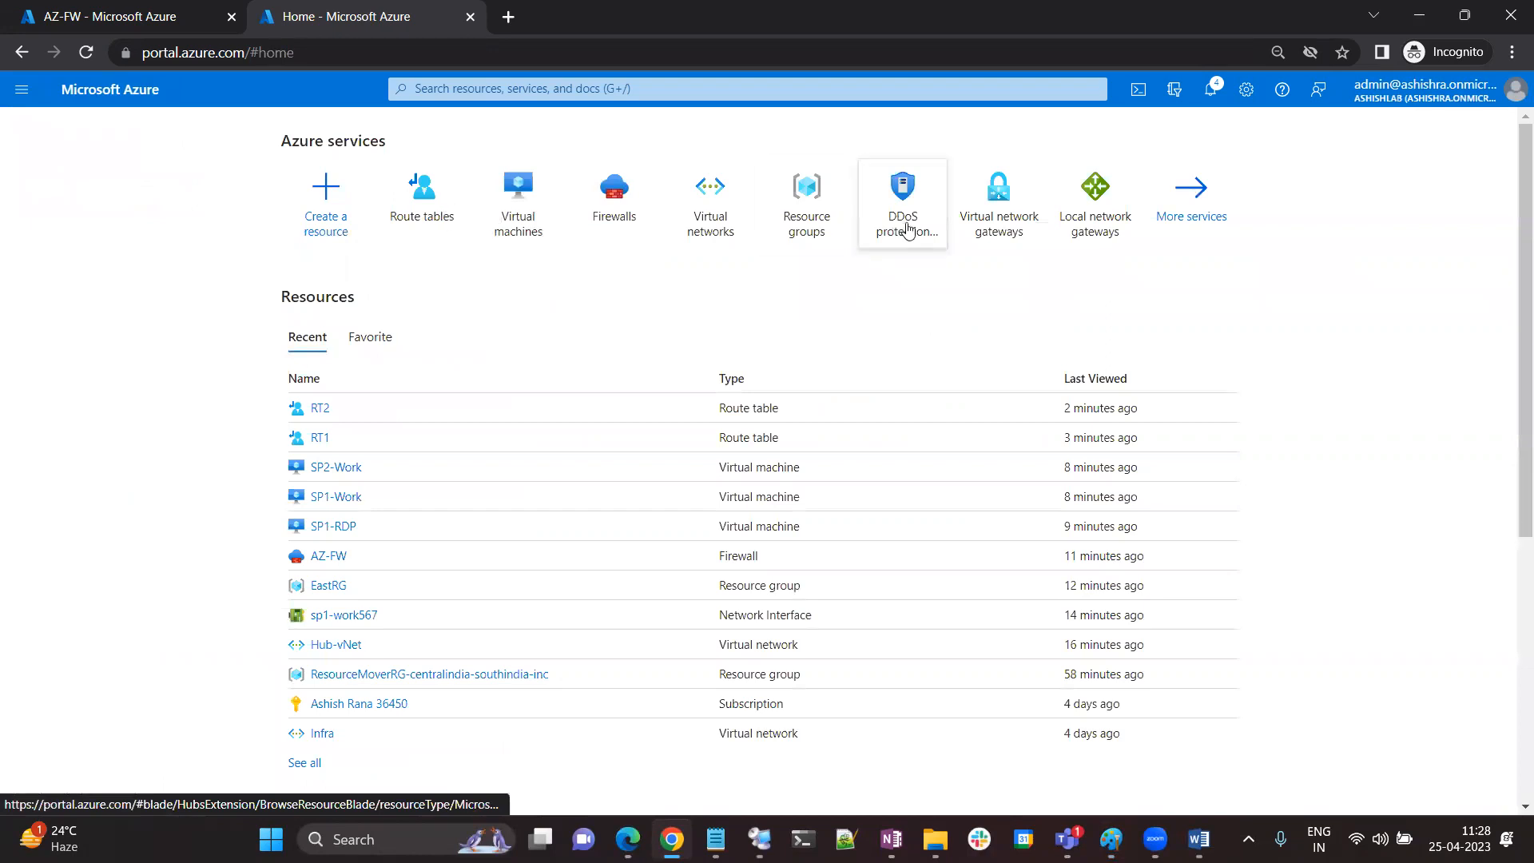
click(723, 215)
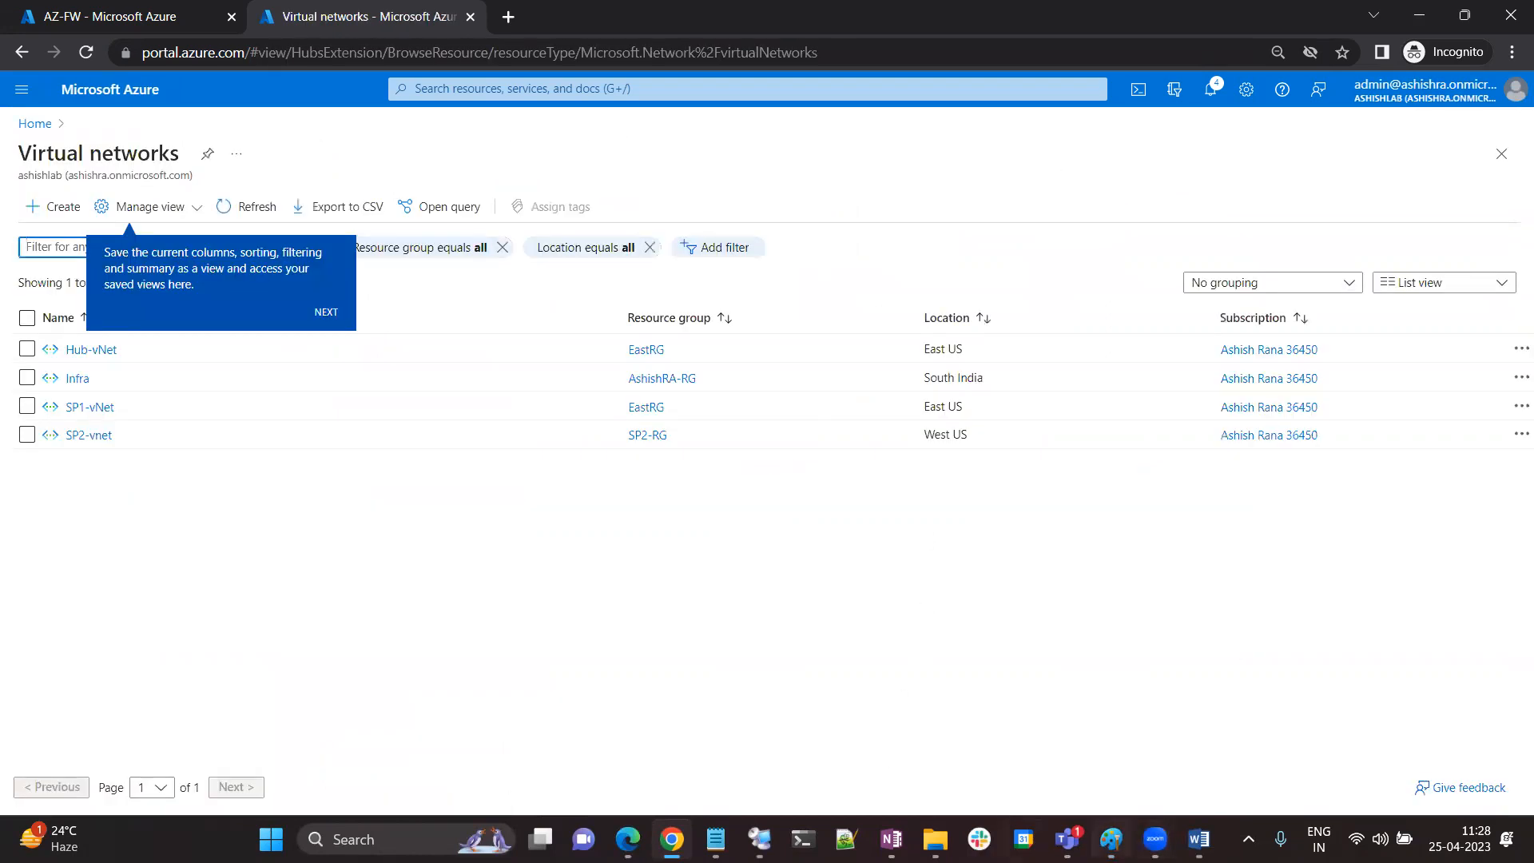
click(1112, 840)
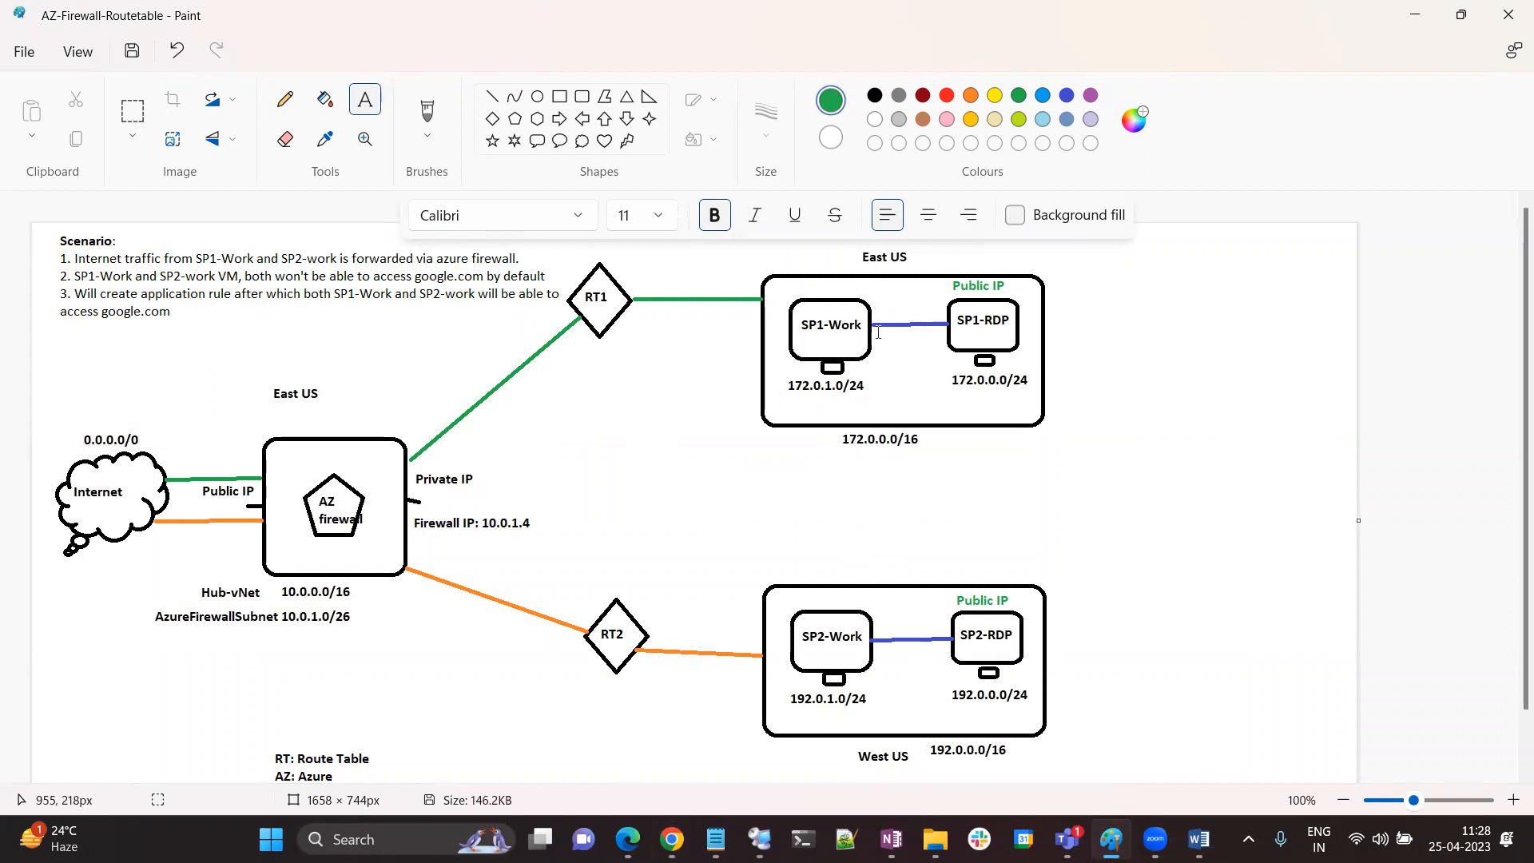
click(1408, 15)
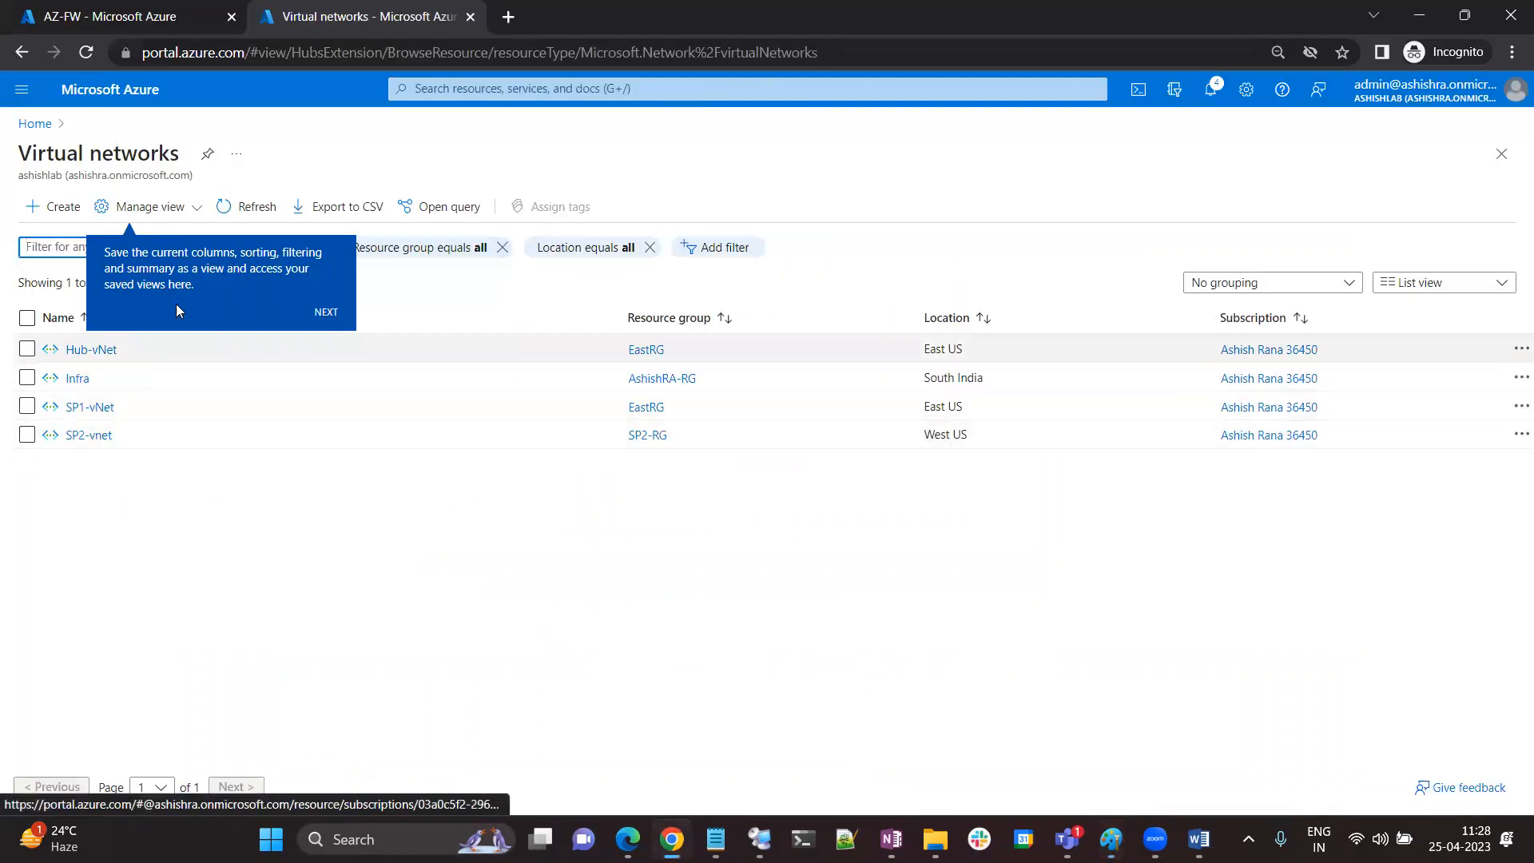
Start a new peering on SP1-vNet with local link name SP1-Hub
click(196, 525)
click(94, 411)
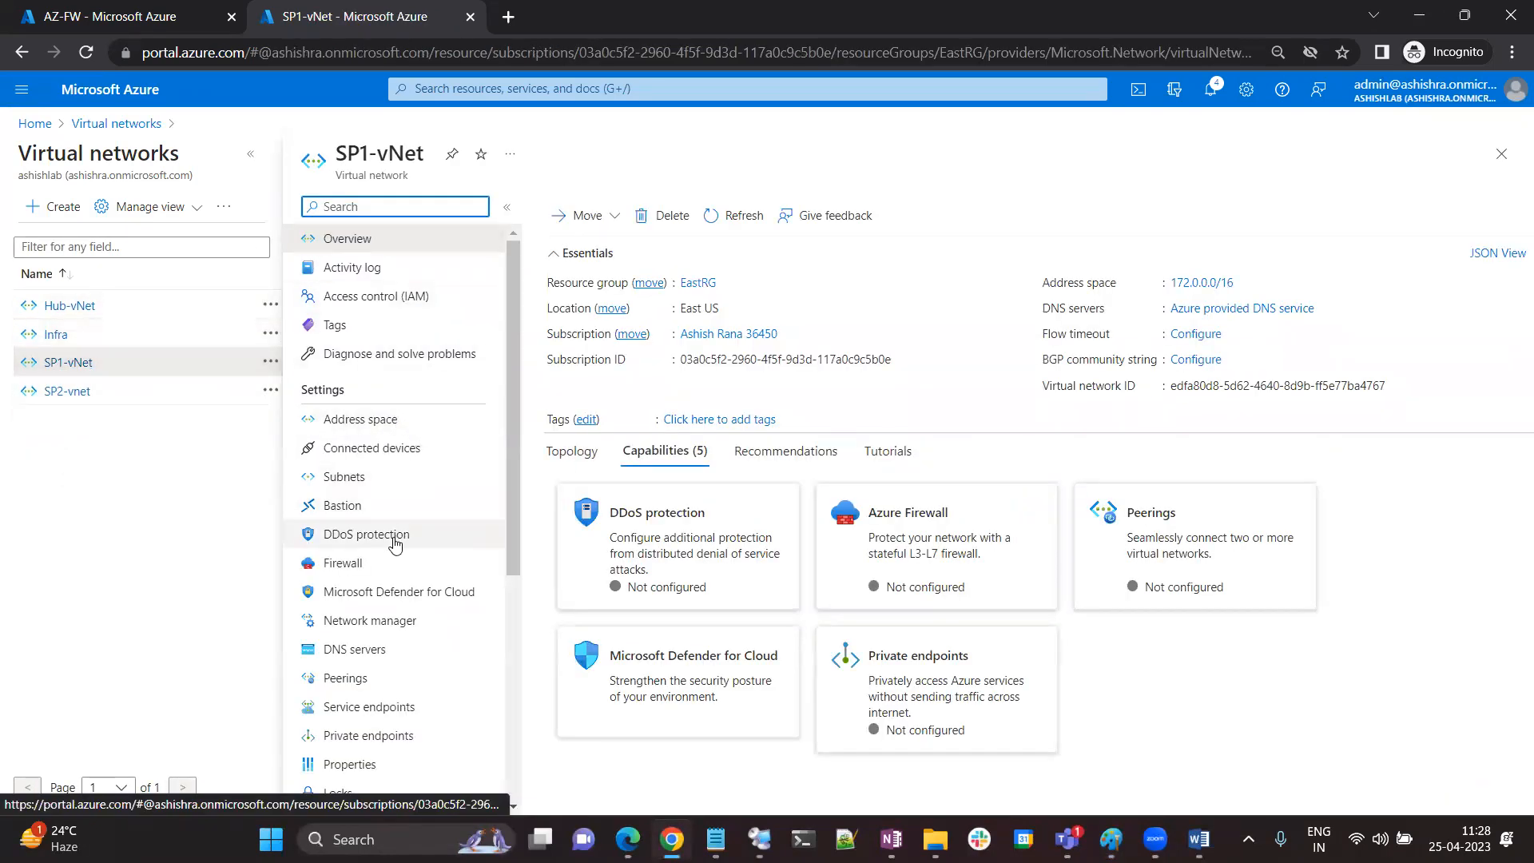
click(344, 677)
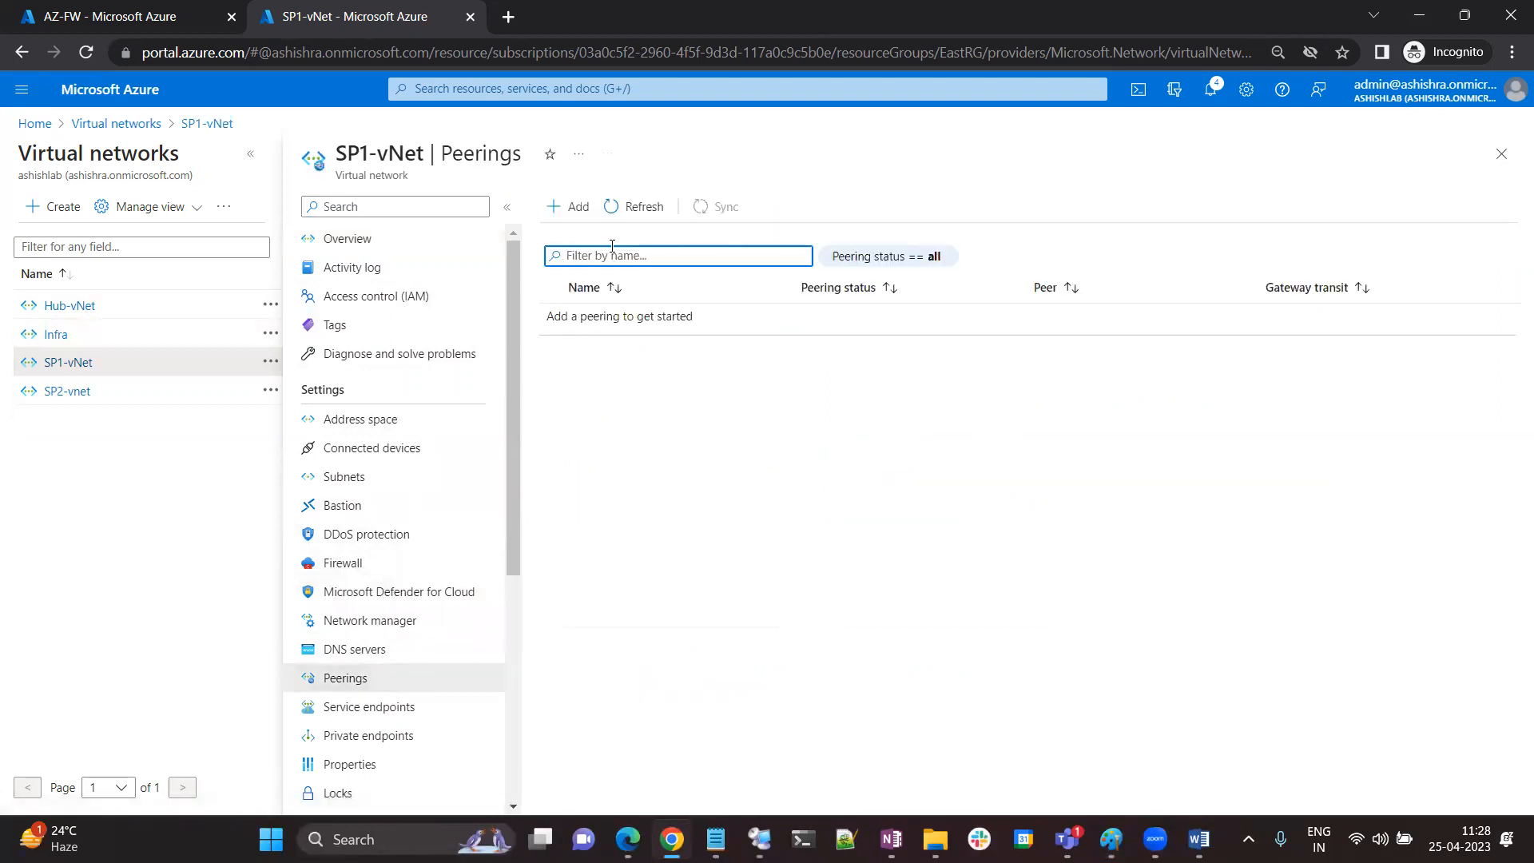
click(574, 207)
click(108, 349)
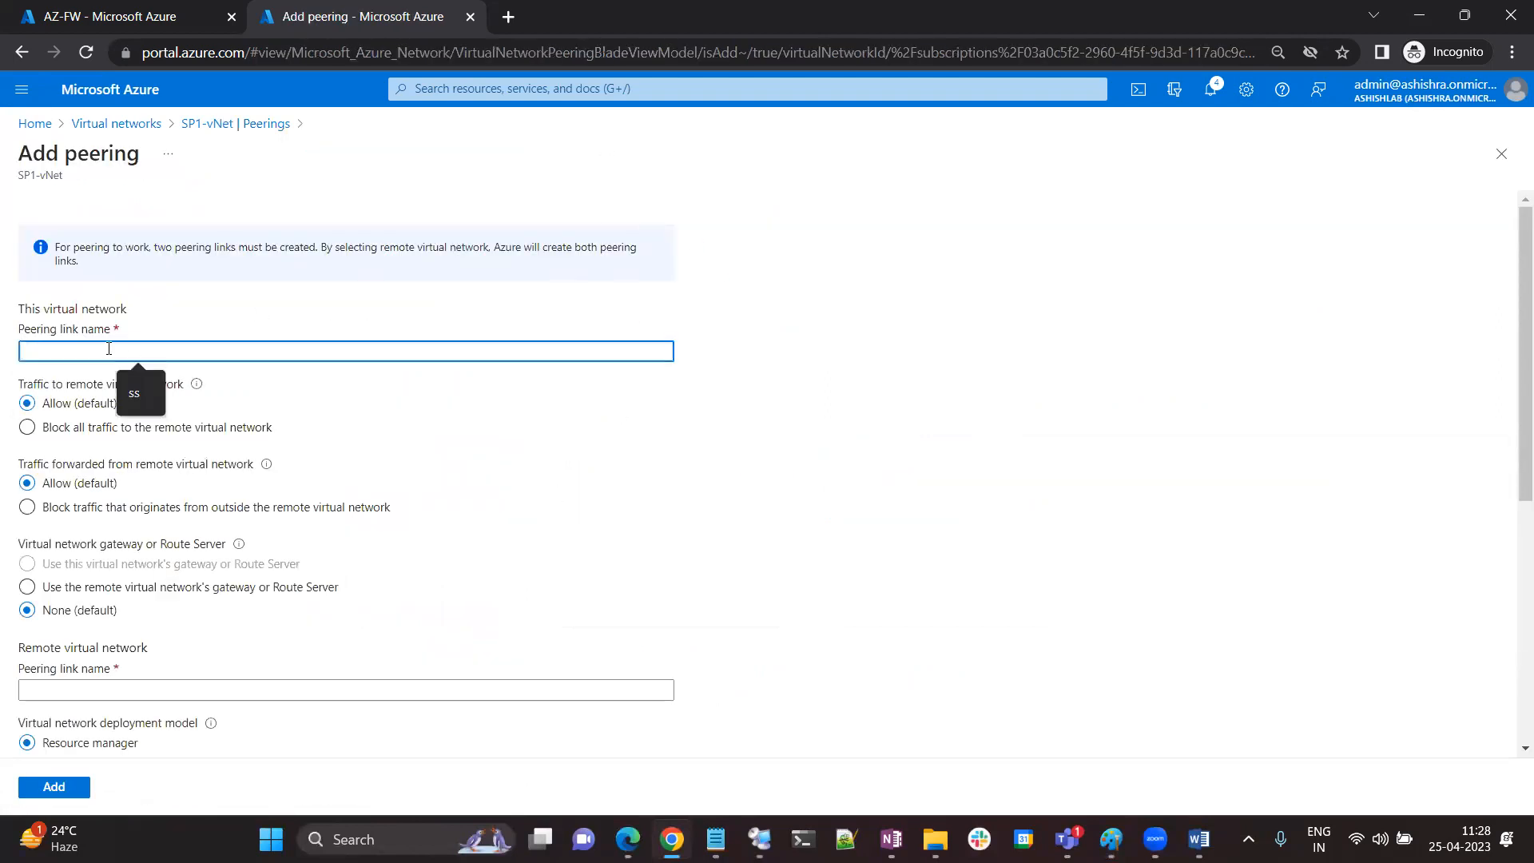
text(SP1-Hub)
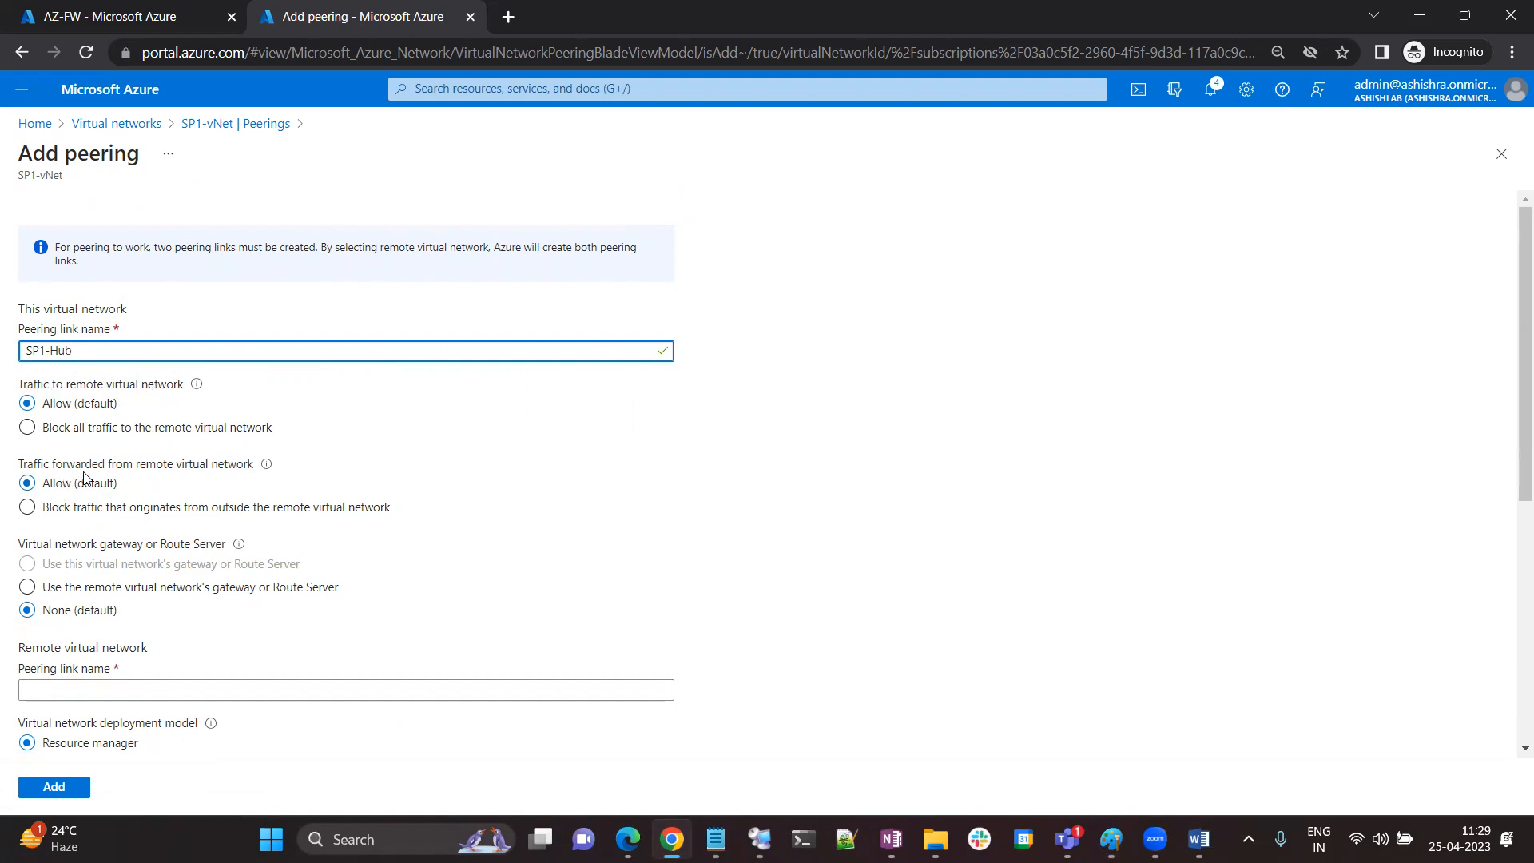
Name the remote link Hub-SP1, choose Hub-vNet as the remote network, and add the peering
scroll(93, 534, down, 1)
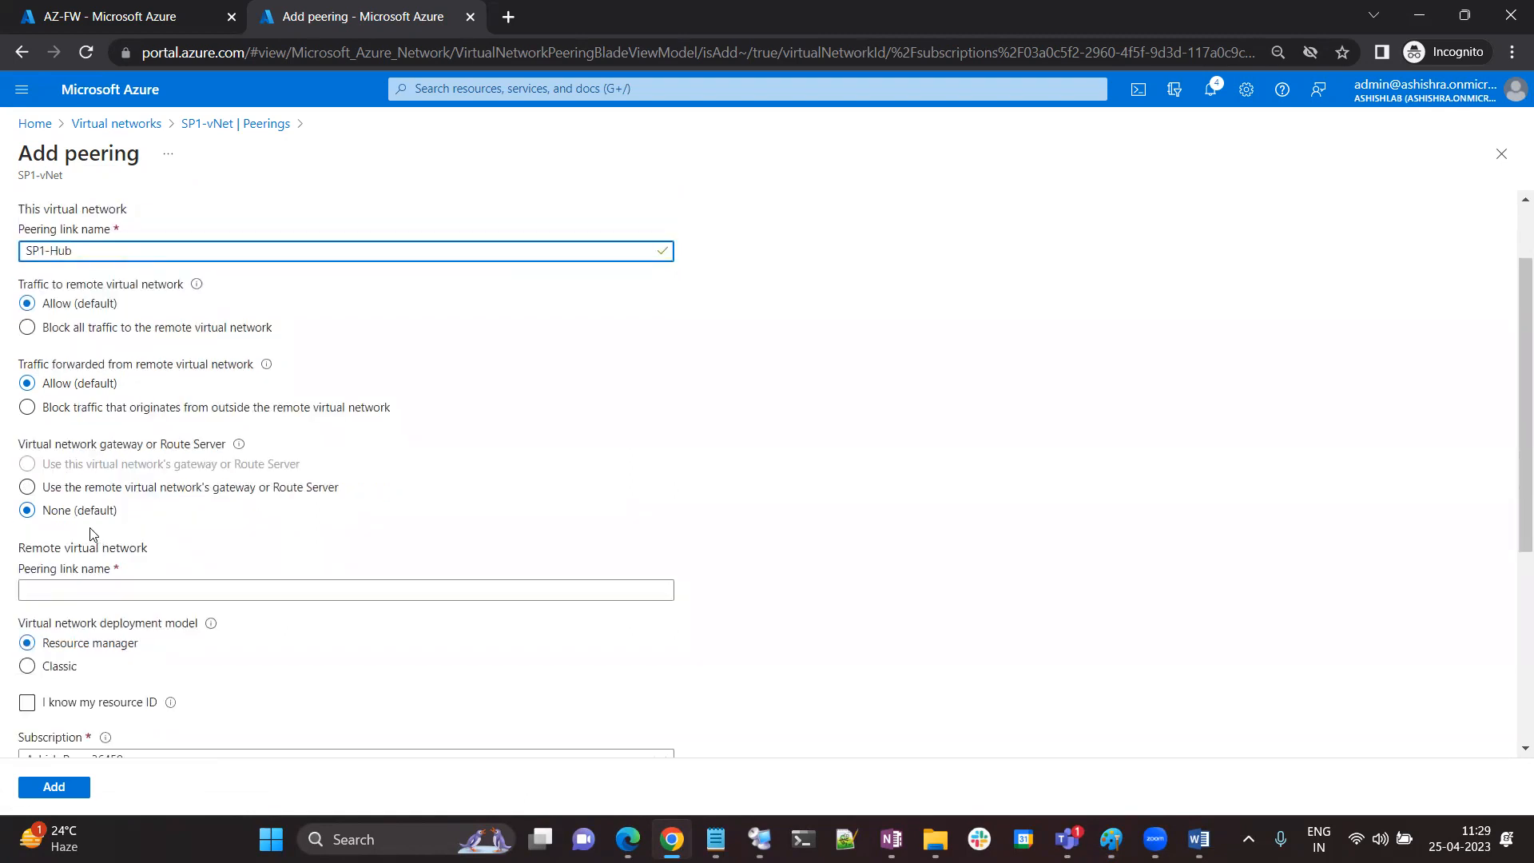
scroll(92, 561, down, 1)
click(104, 491)
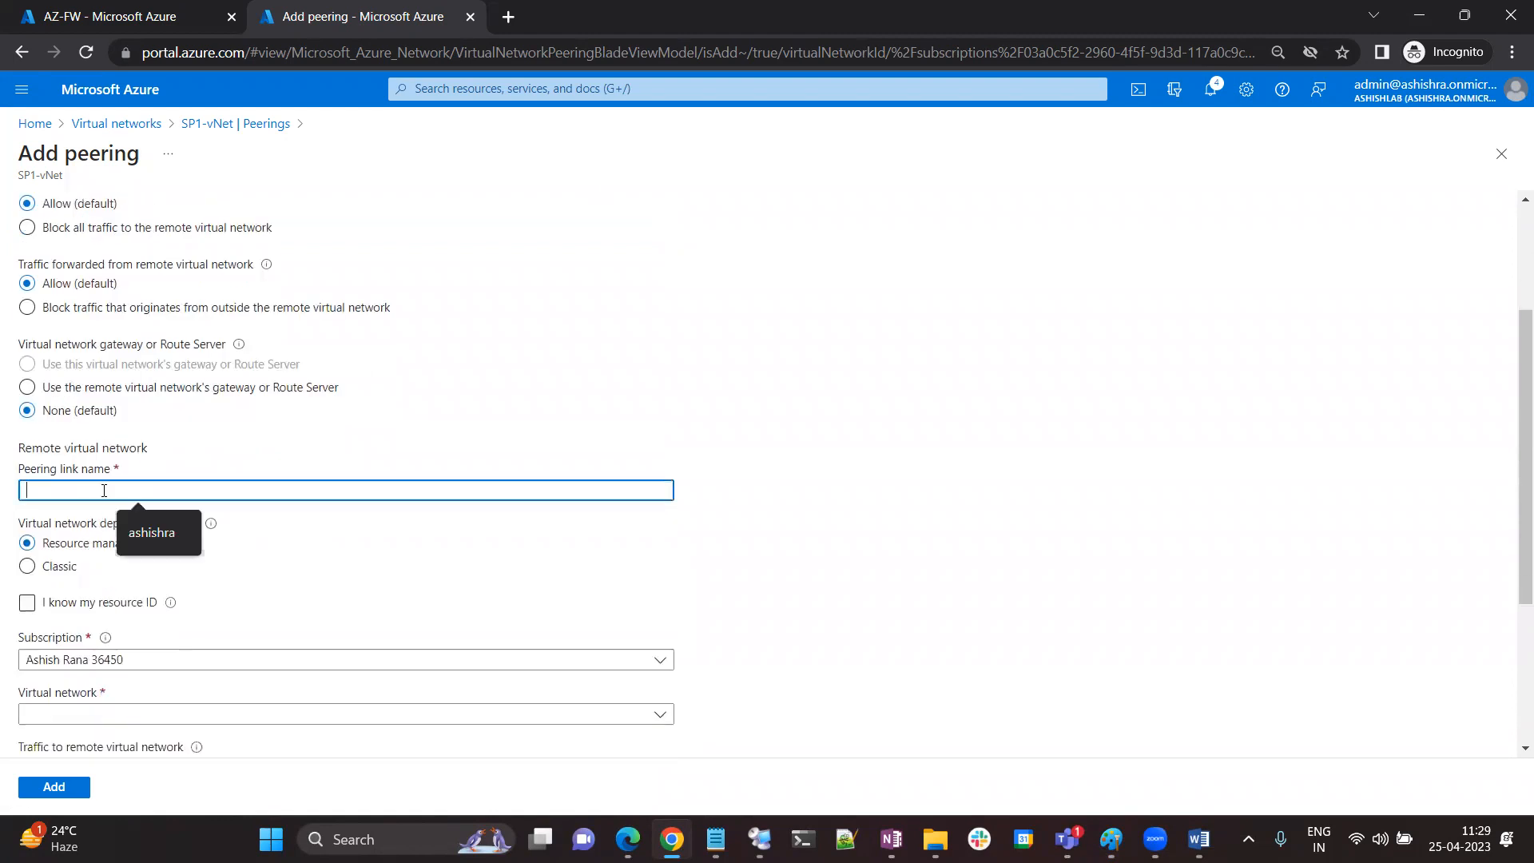
text(Hub-SP1)
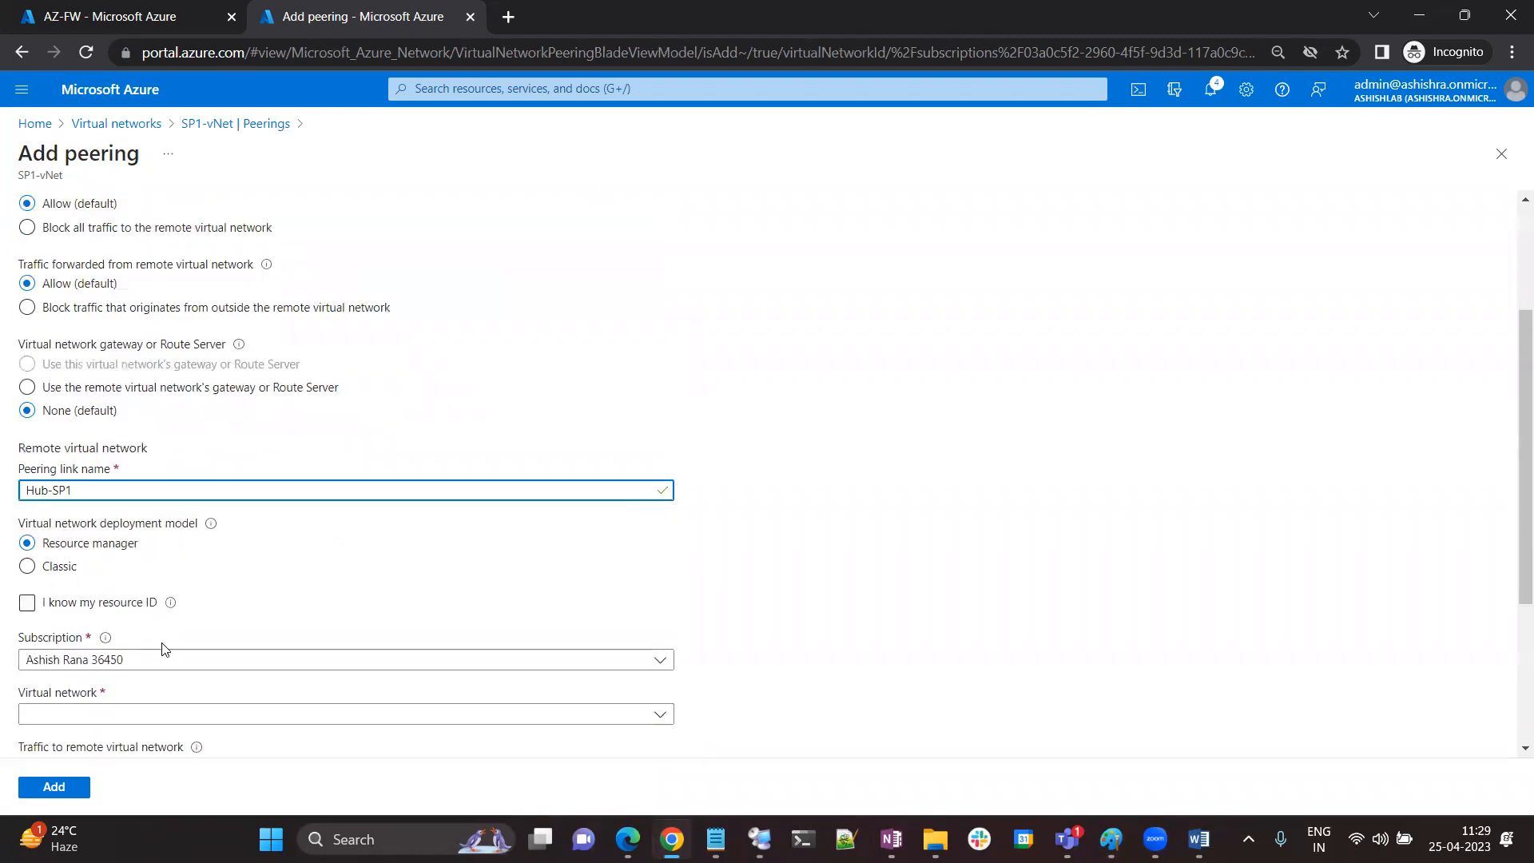
scroll(102, 527, down, 1)
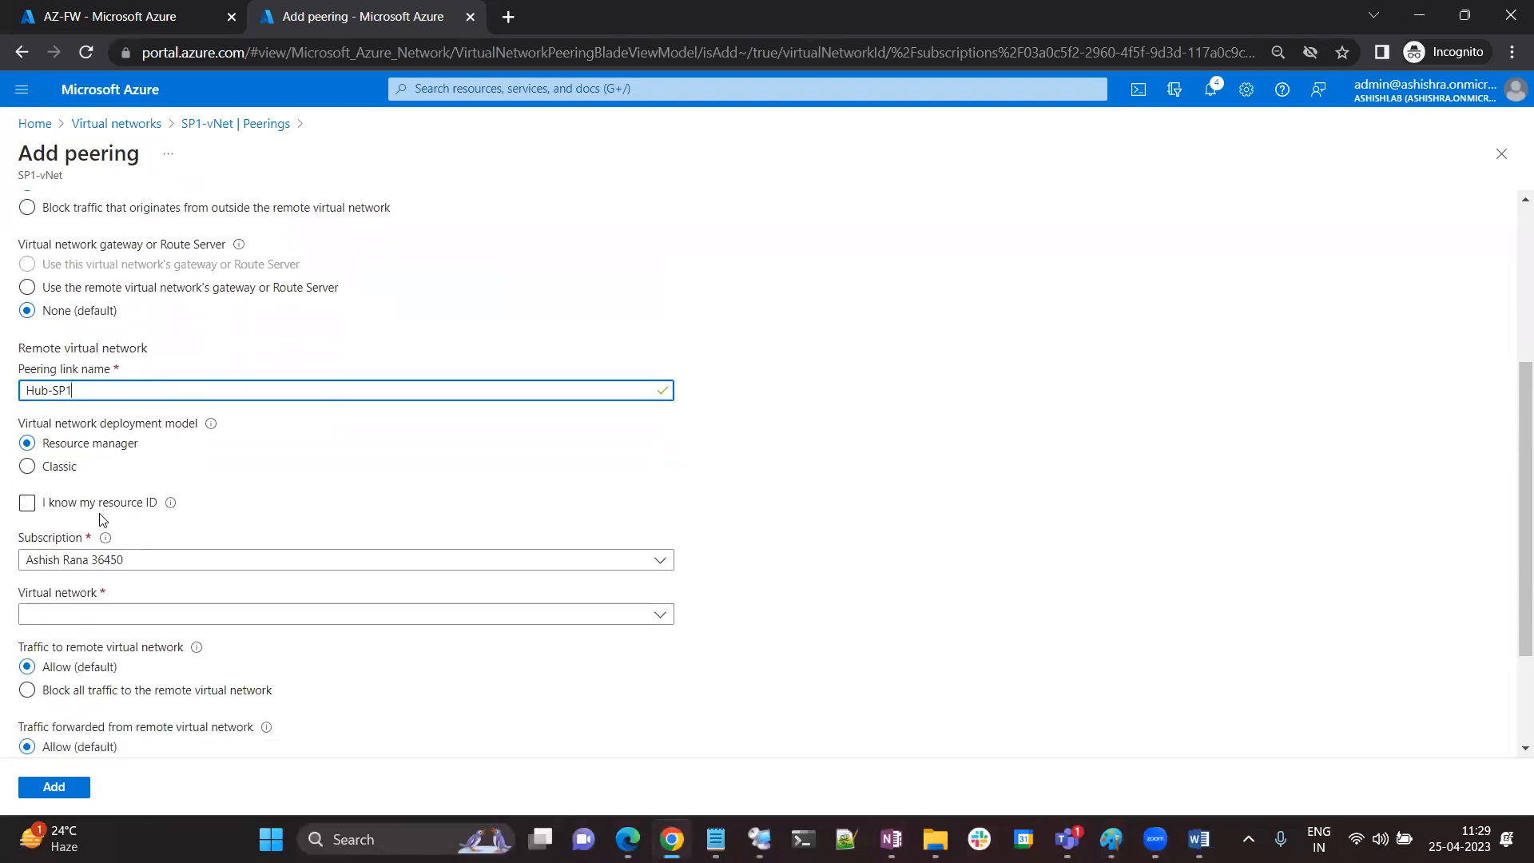
scroll(102, 519, down, 2)
click(140, 452)
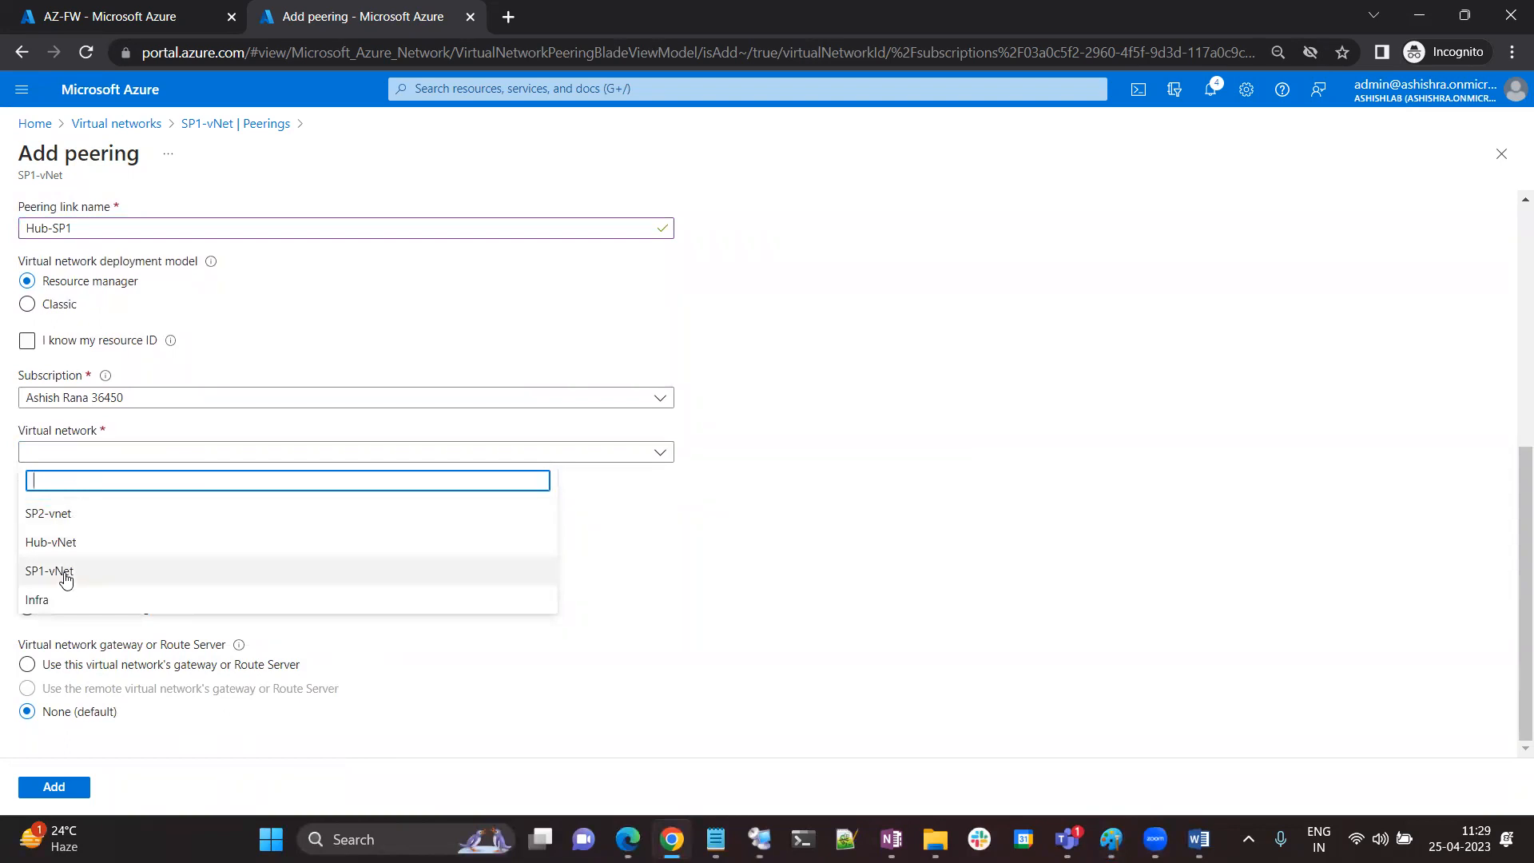
click(67, 576)
click(206, 456)
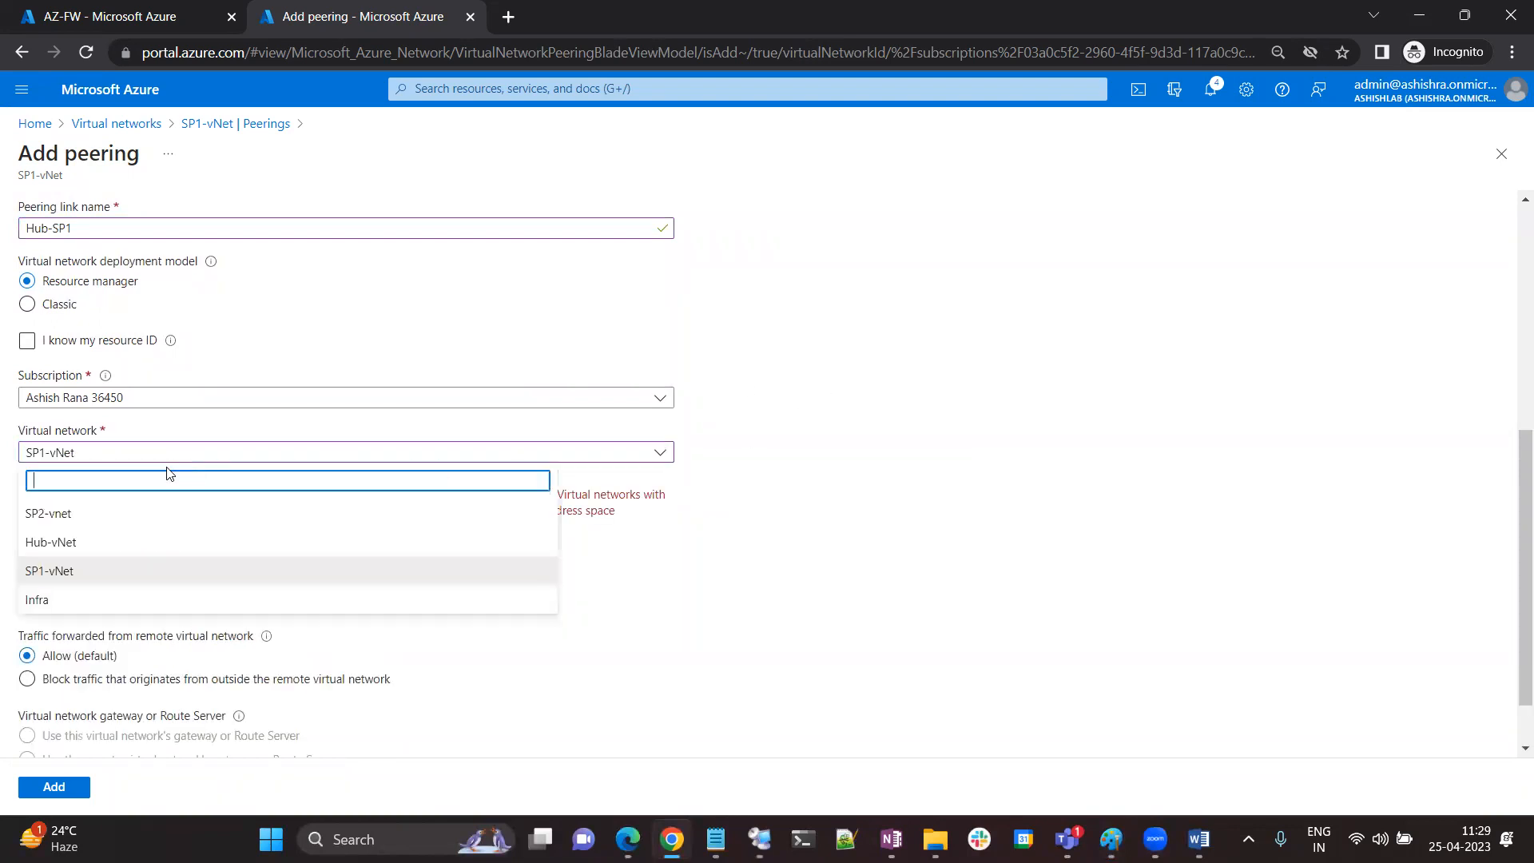
click(87, 547)
click(62, 788)
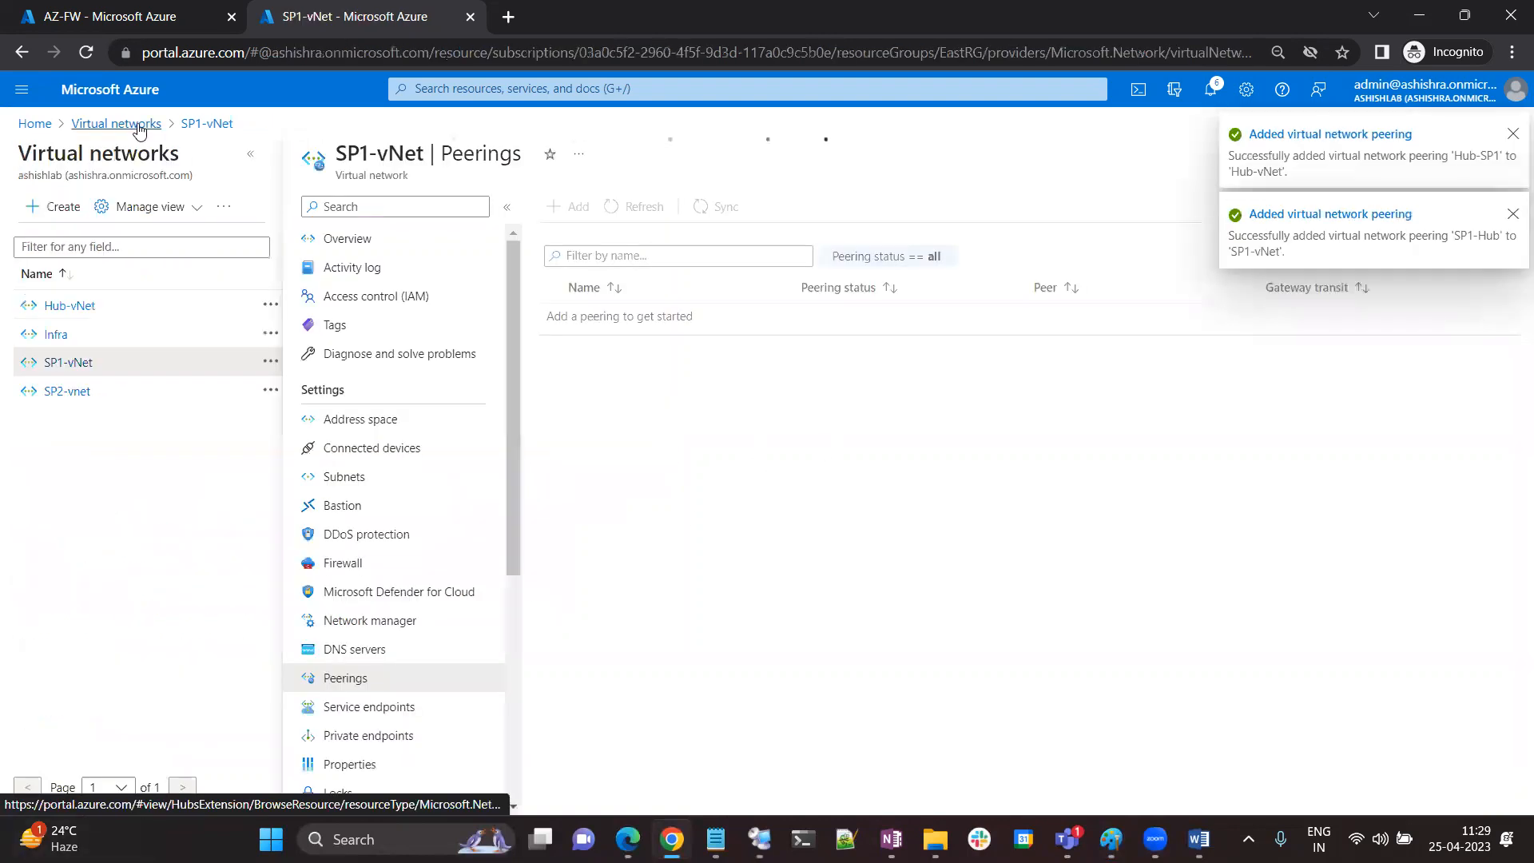
Add a peering on SP2-vnet to Hub-vNet, naming the links SP2-Hub and Hub-SP2
click(74, 392)
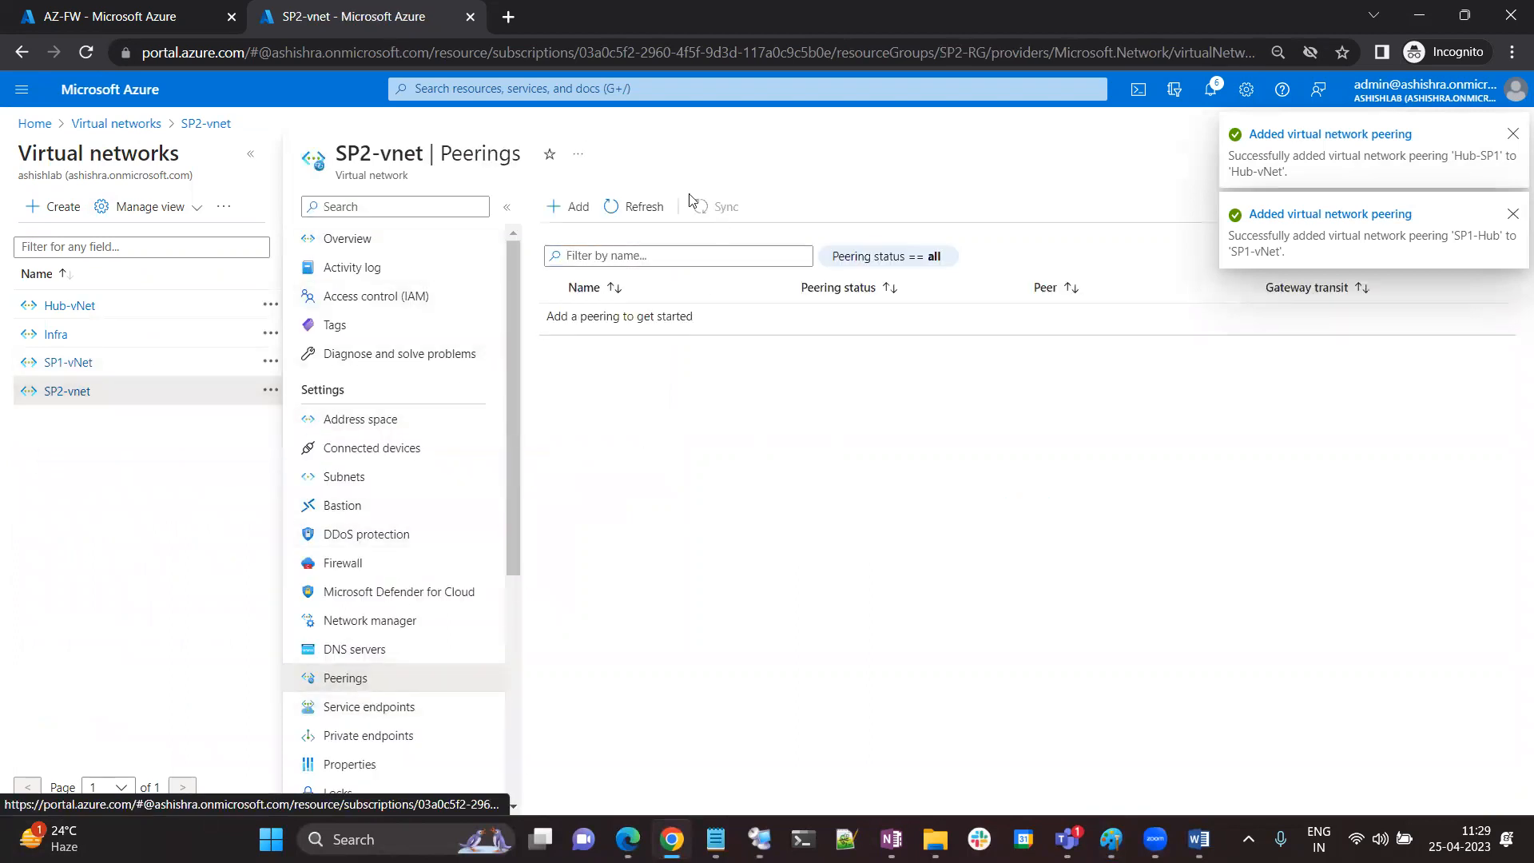
click(562, 206)
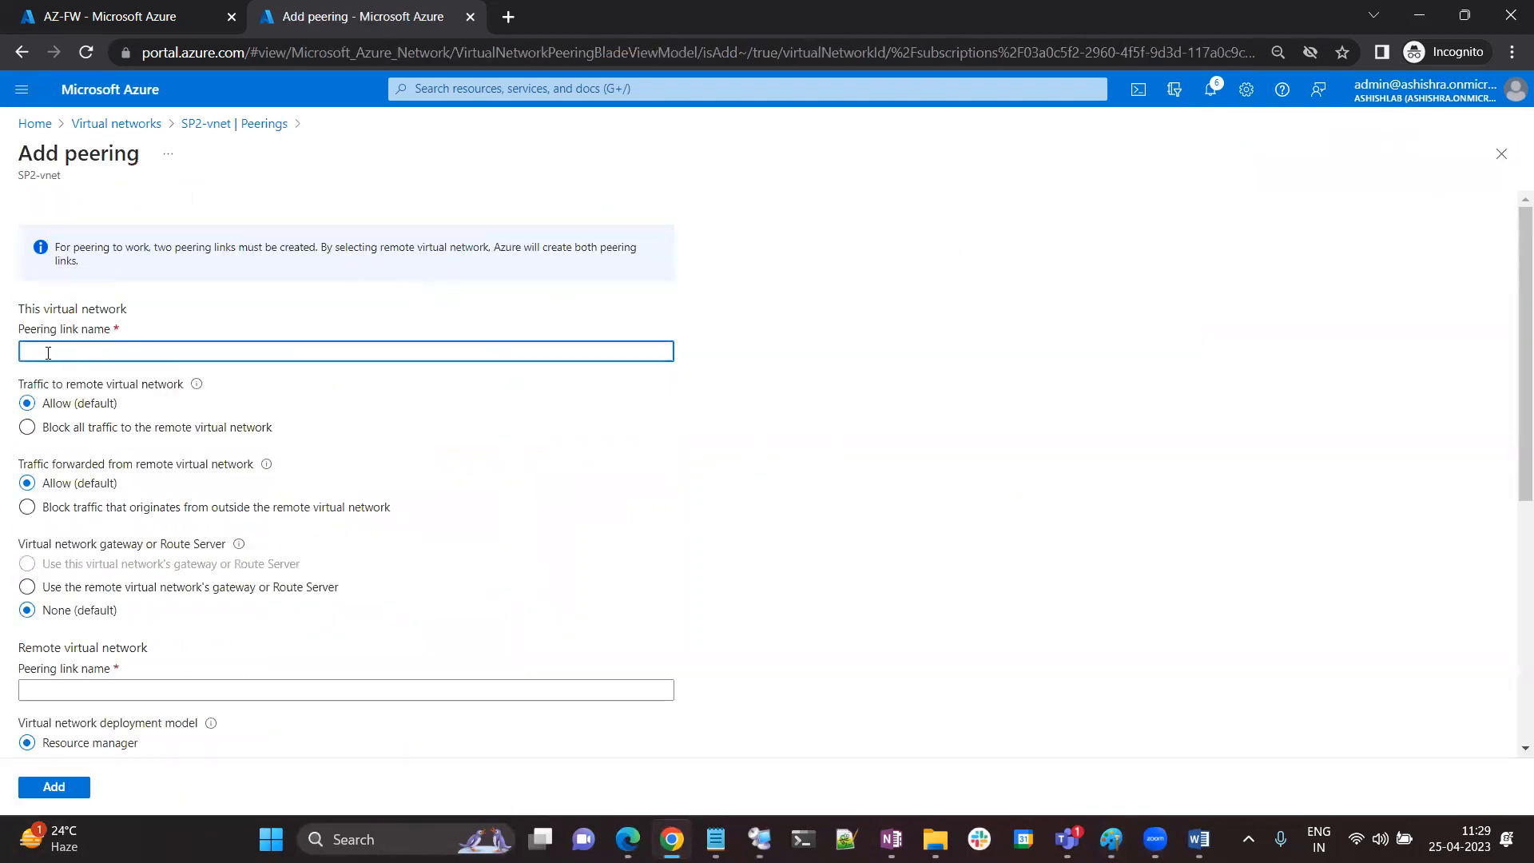
text(SP2-Hub)
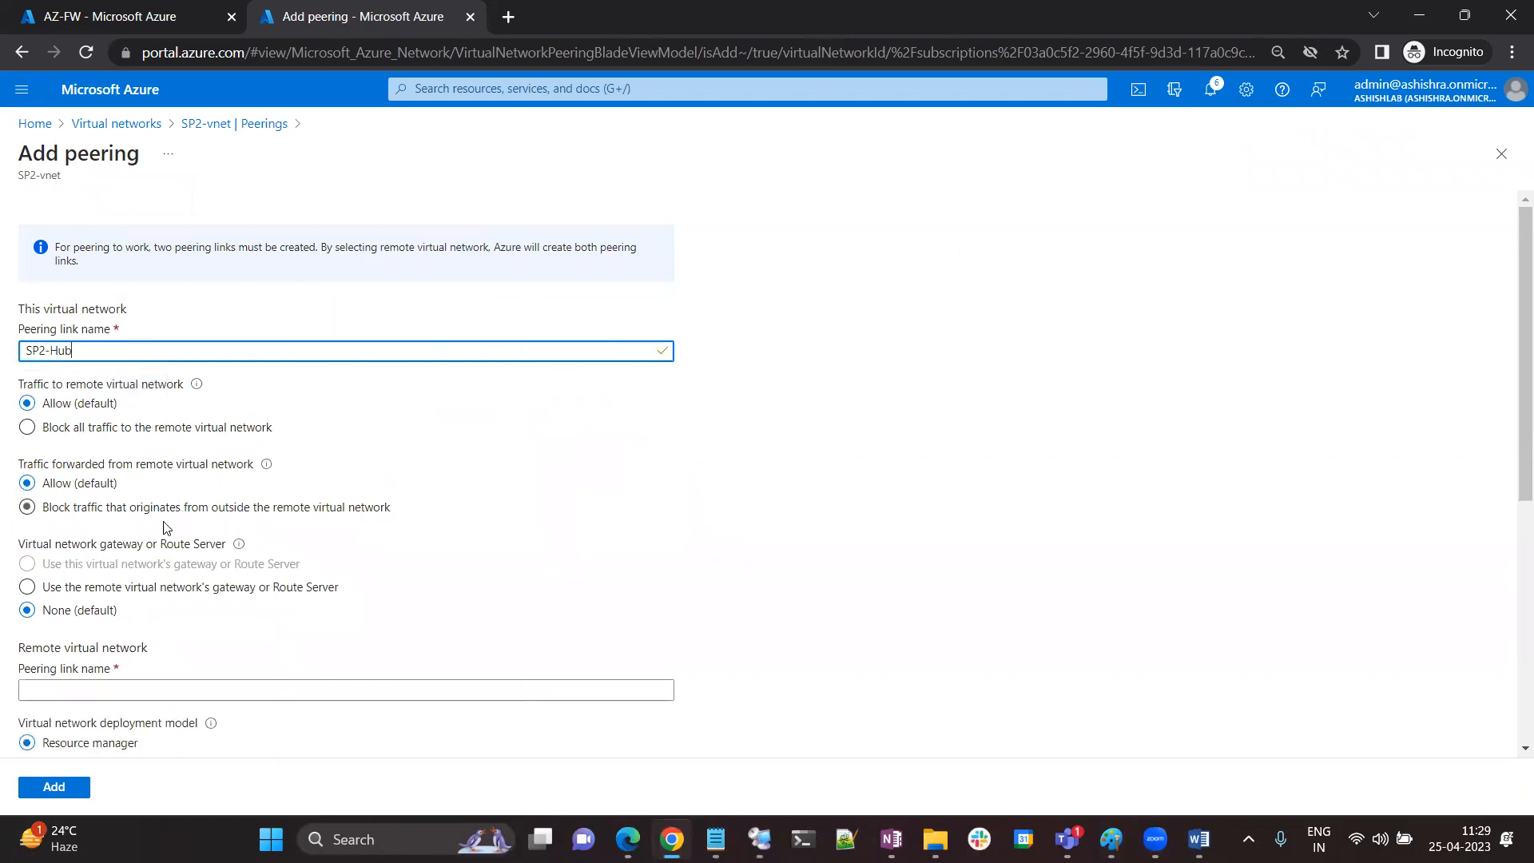
scroll(84, 543, down, 3)
click(80, 489)
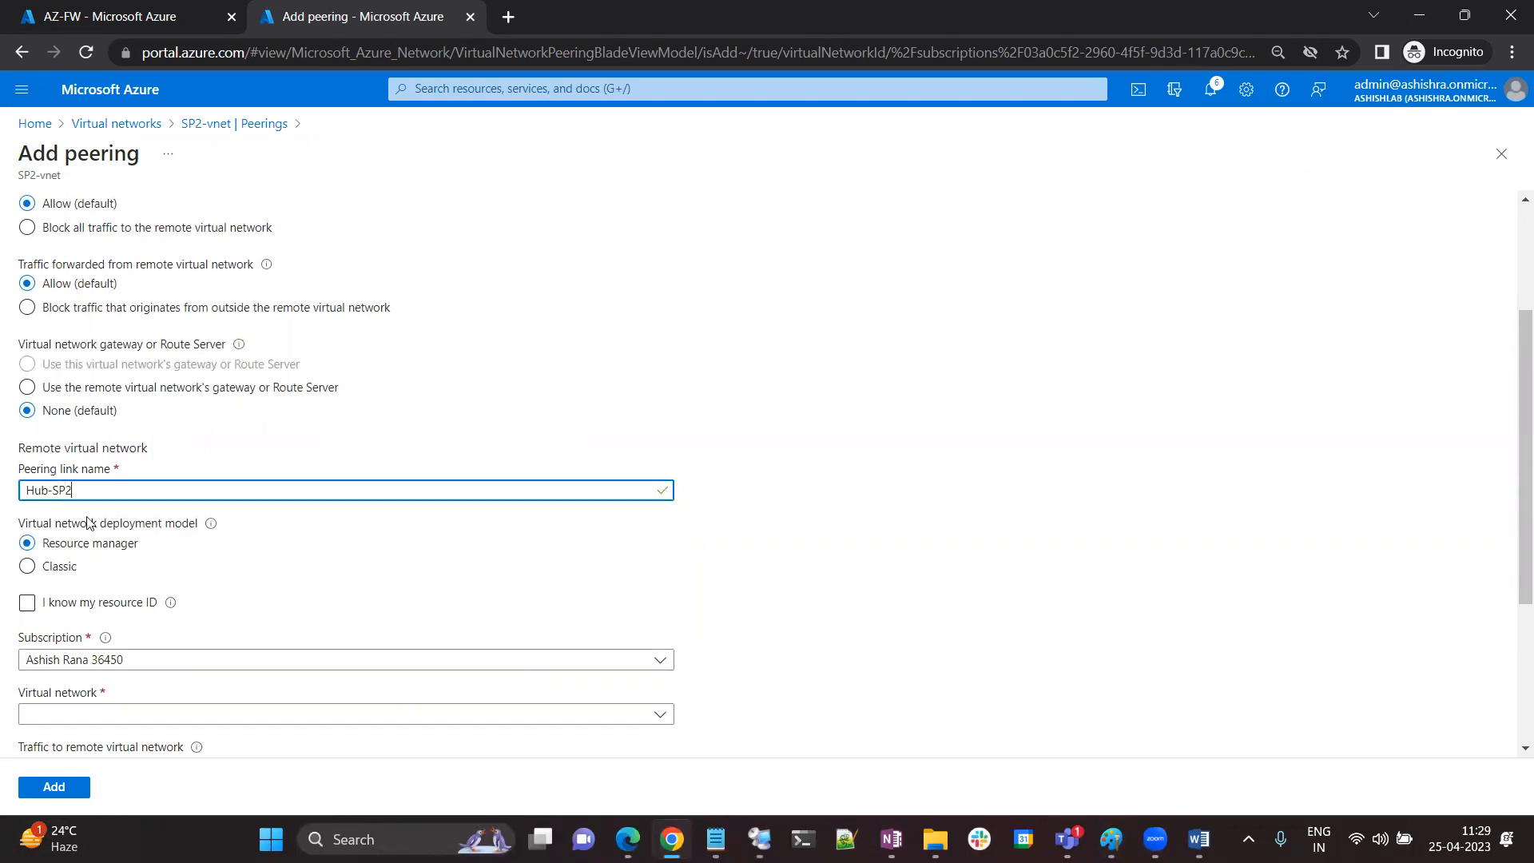
scroll(103, 659, down, 1)
click(71, 616)
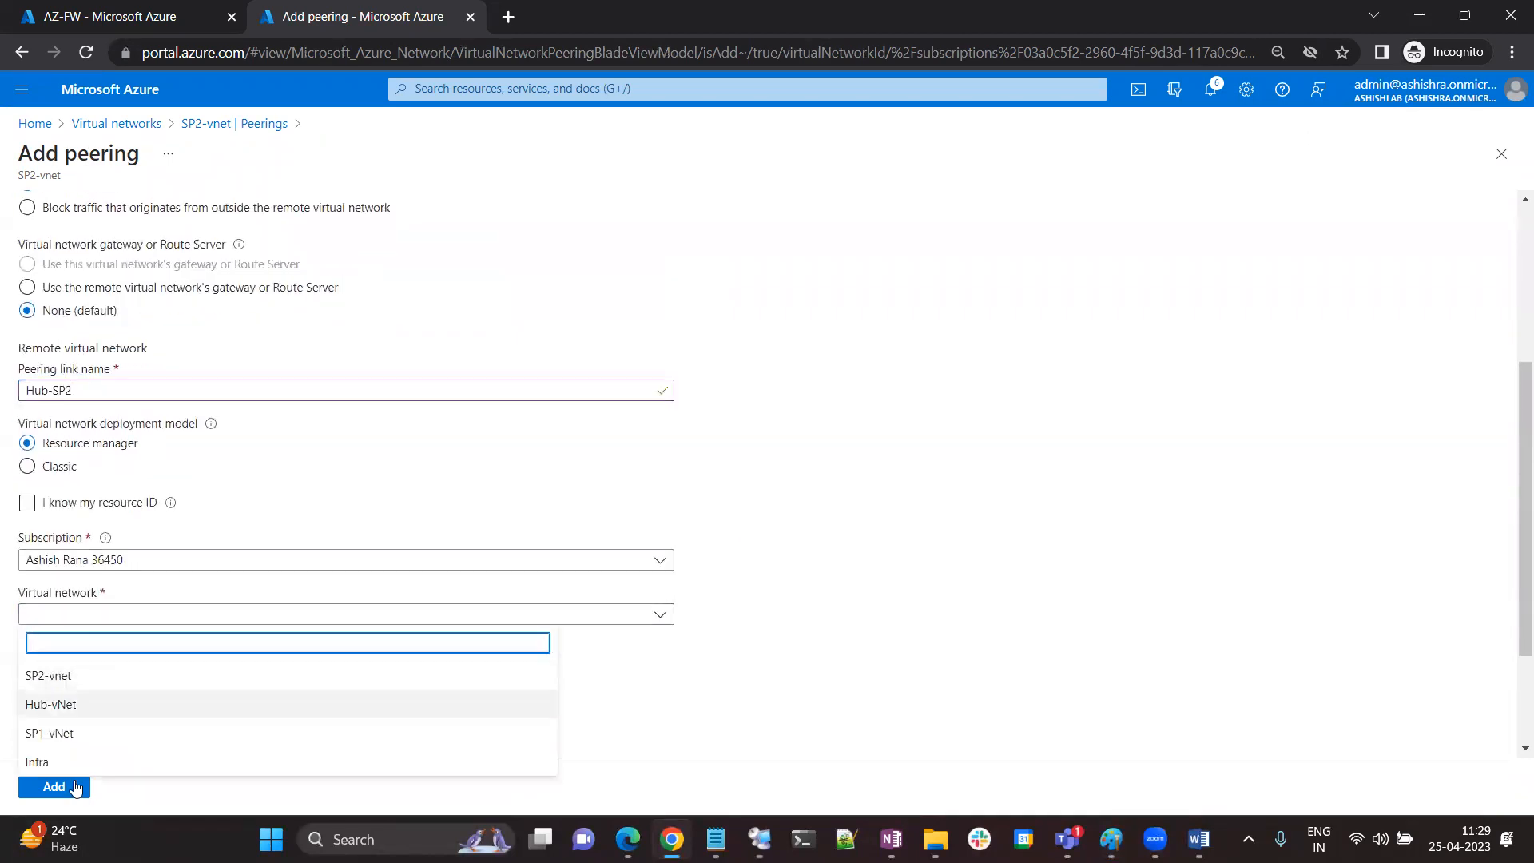
click(75, 708)
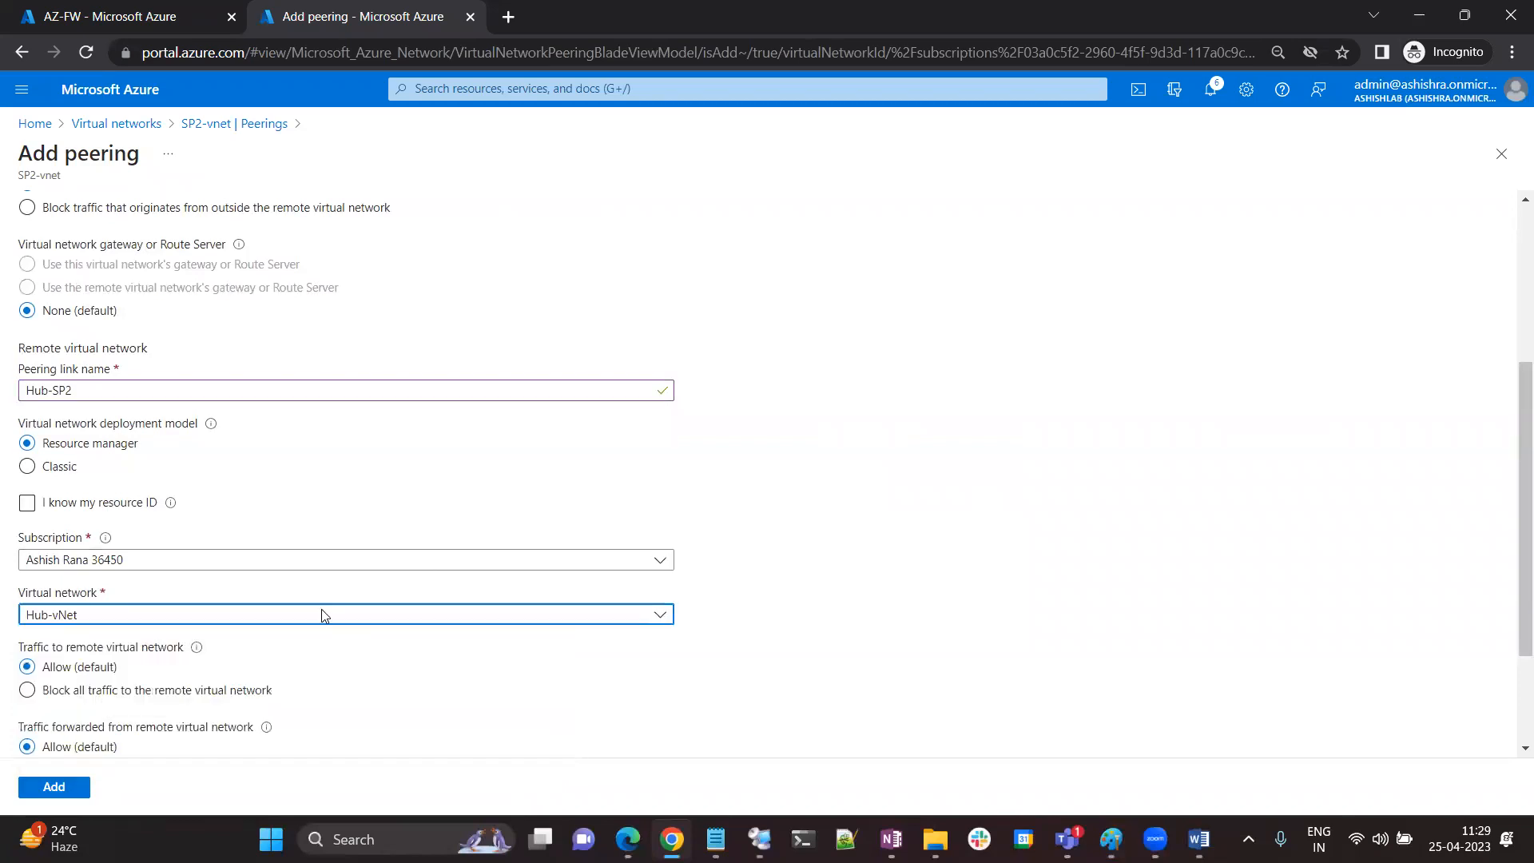
scroll(320, 613, down, 2)
click(70, 787)
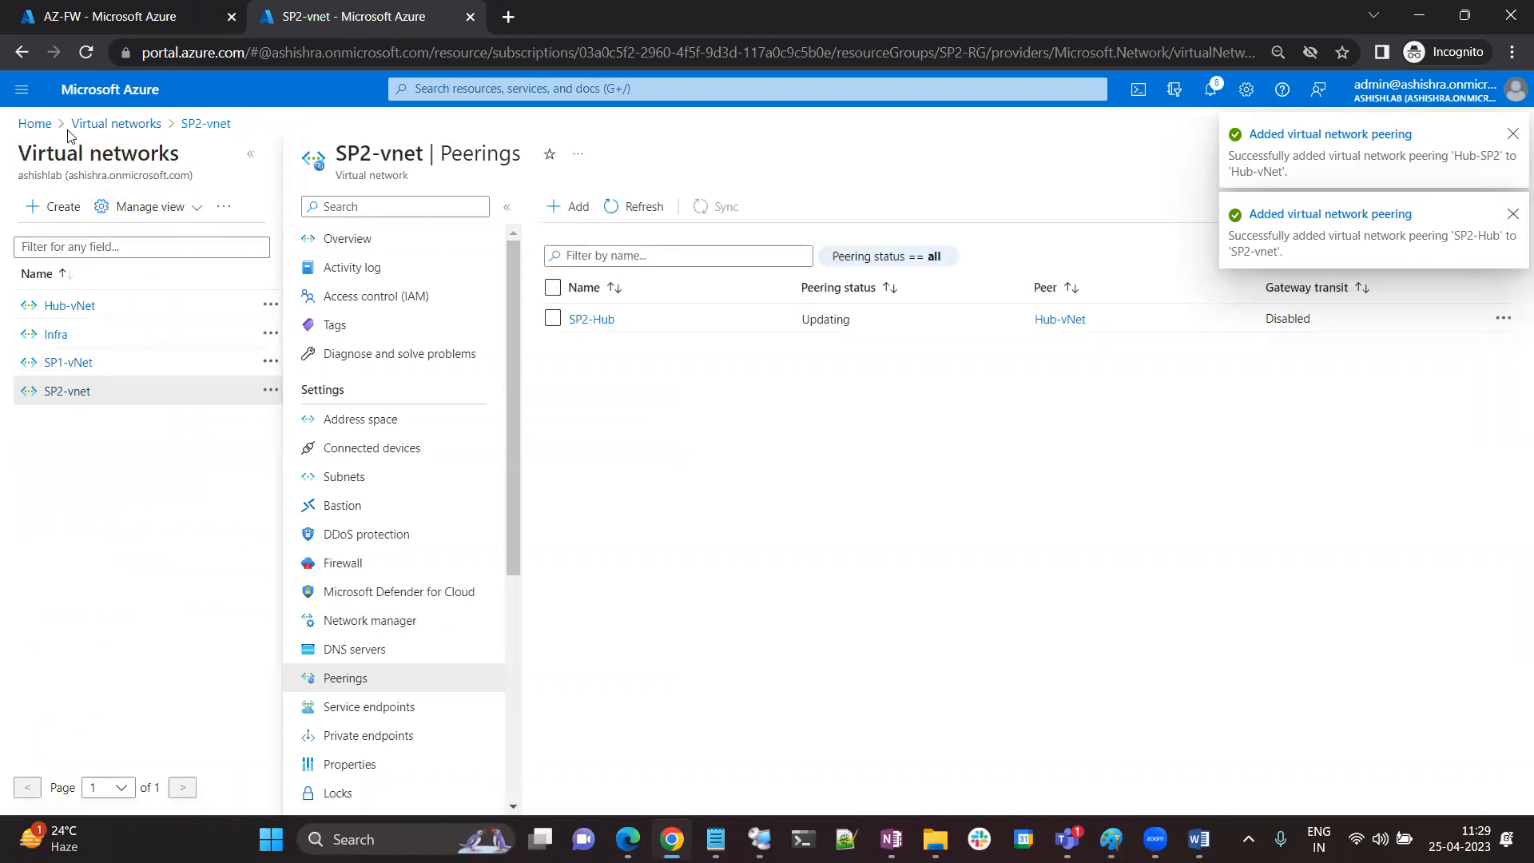
Open the RT2 route table, then bring up the SP2-RDP session in Remote Desktop Connection Manager
click(35, 125)
click(544, 214)
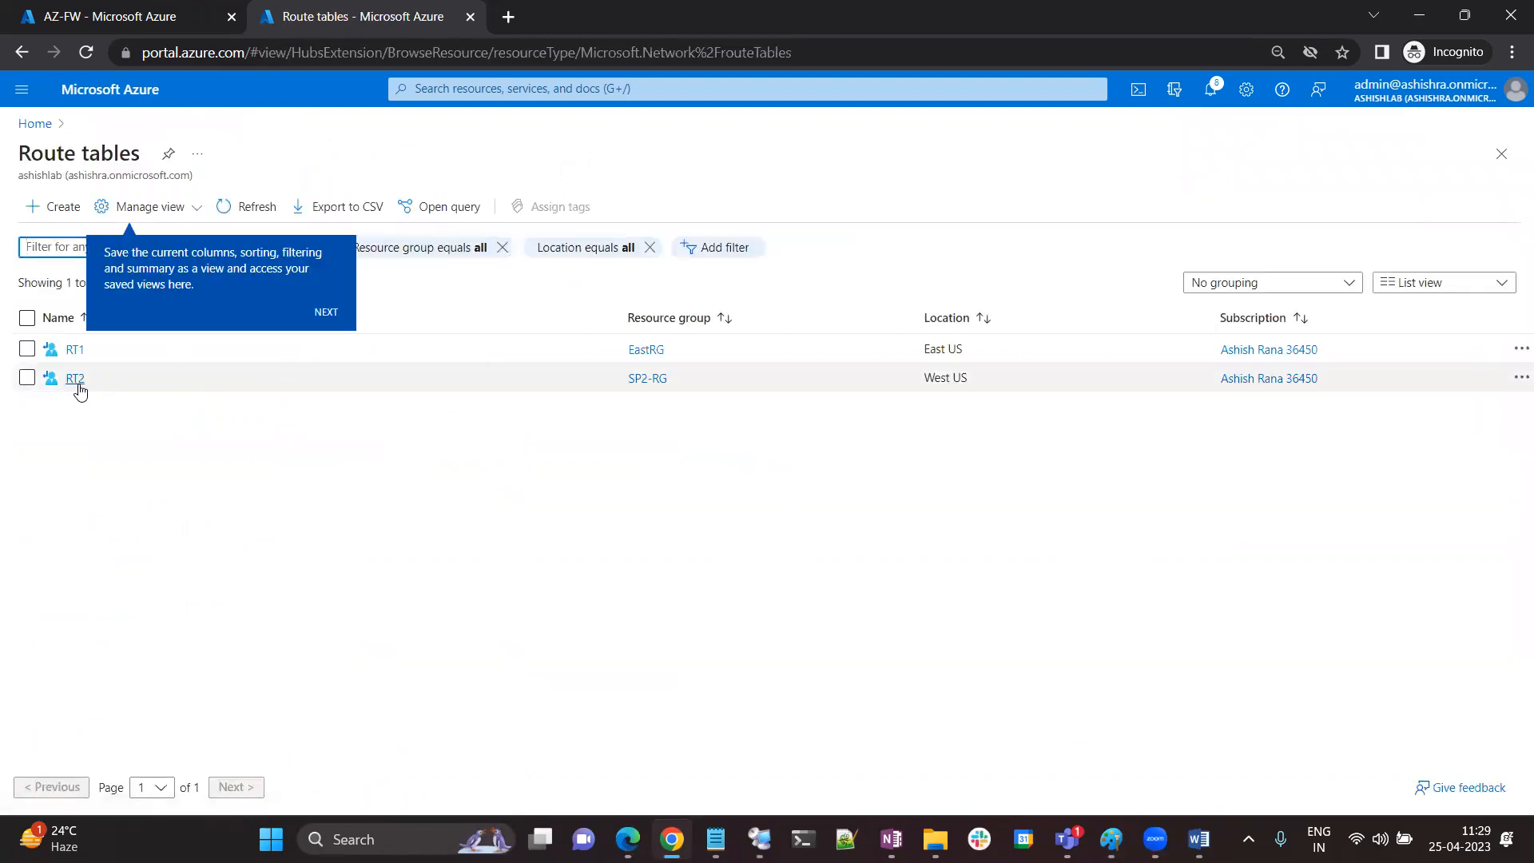
click(78, 384)
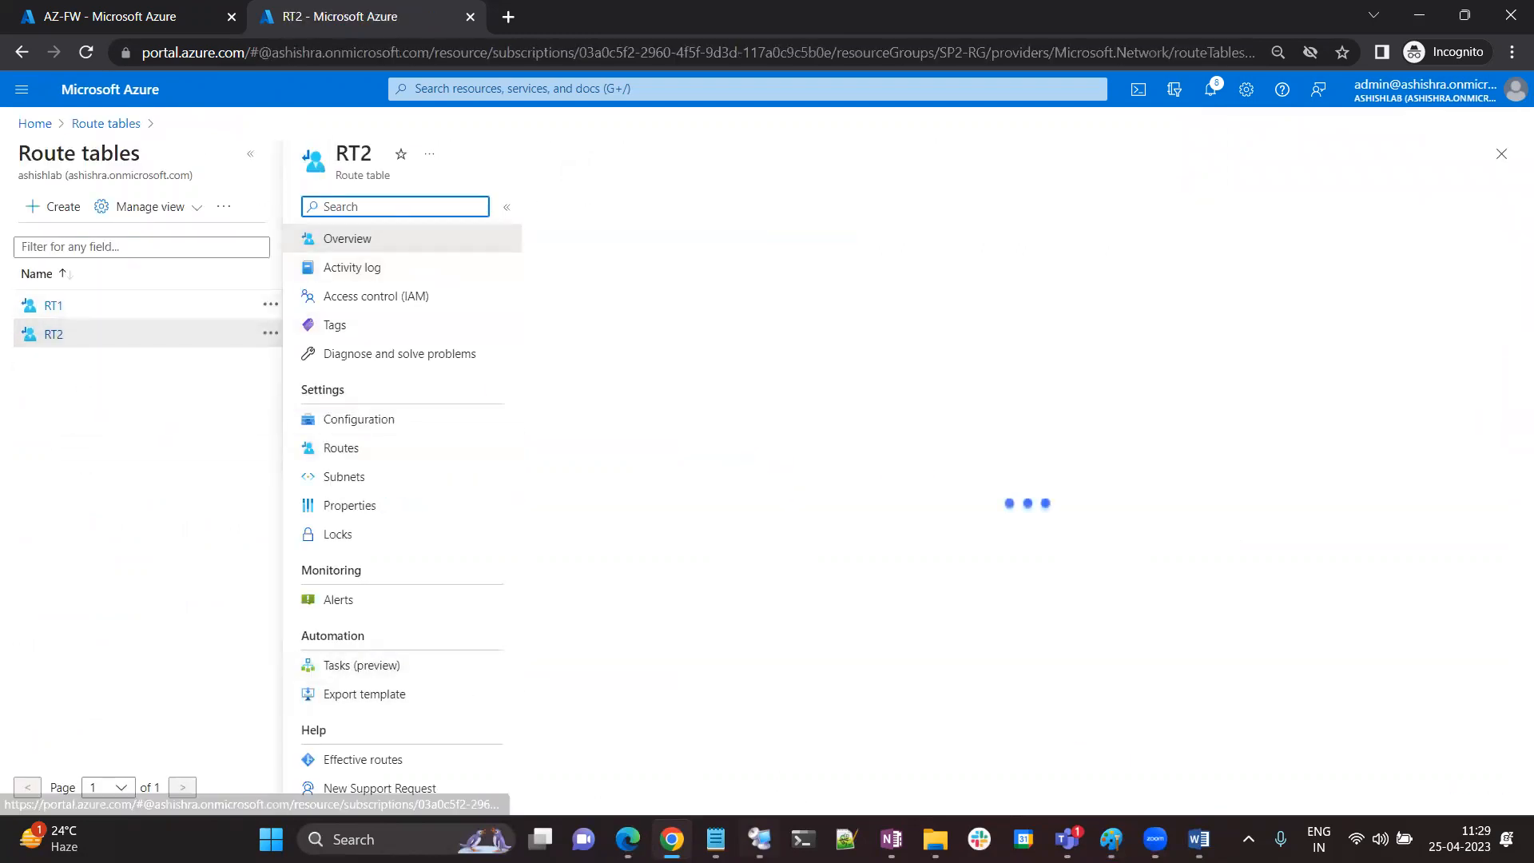
click(759, 840)
click(82, 112)
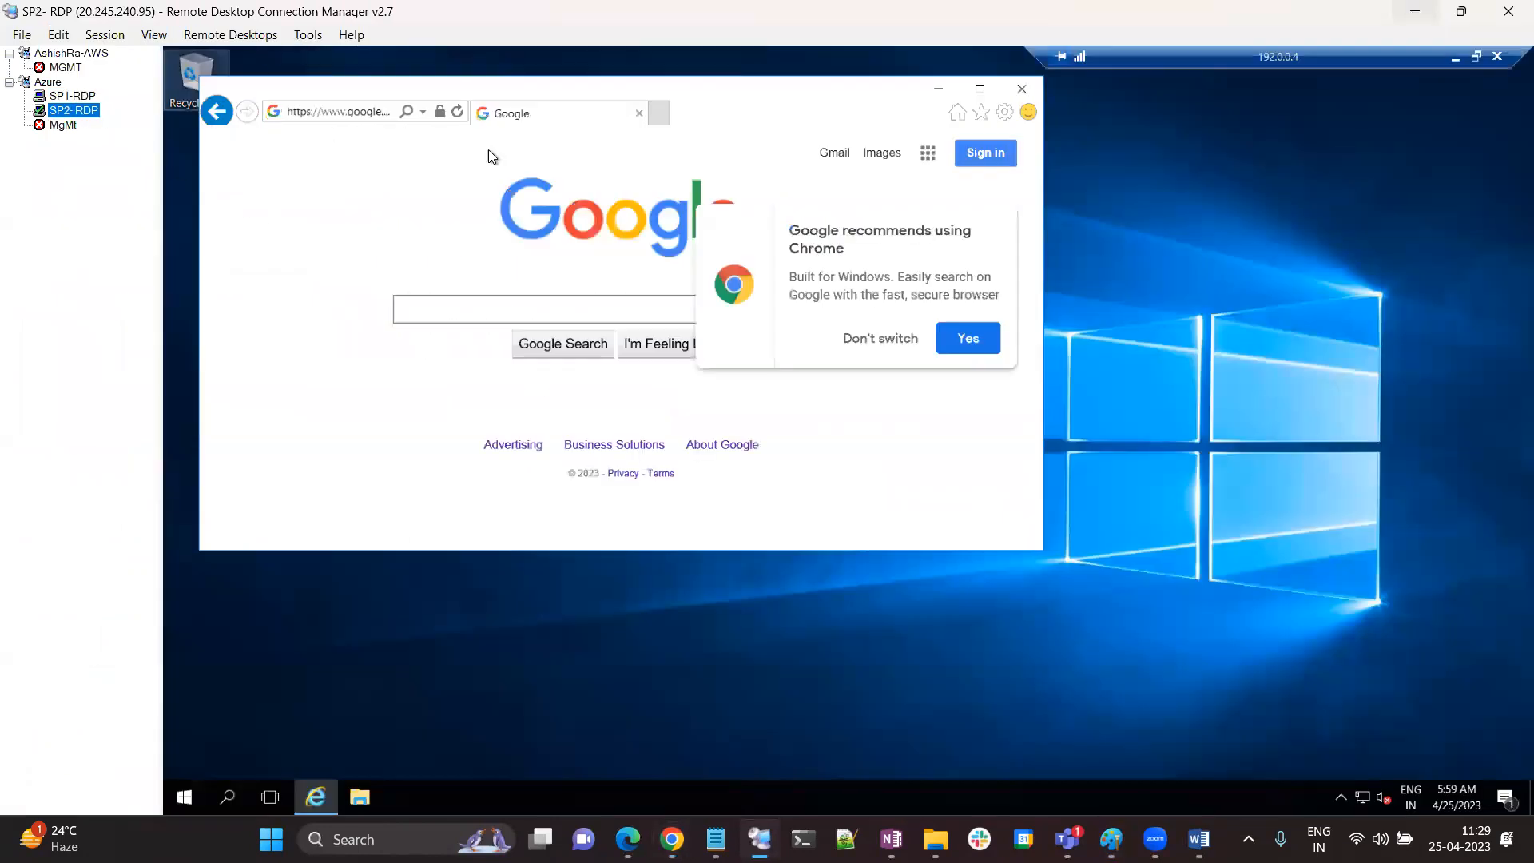
click(1024, 84)
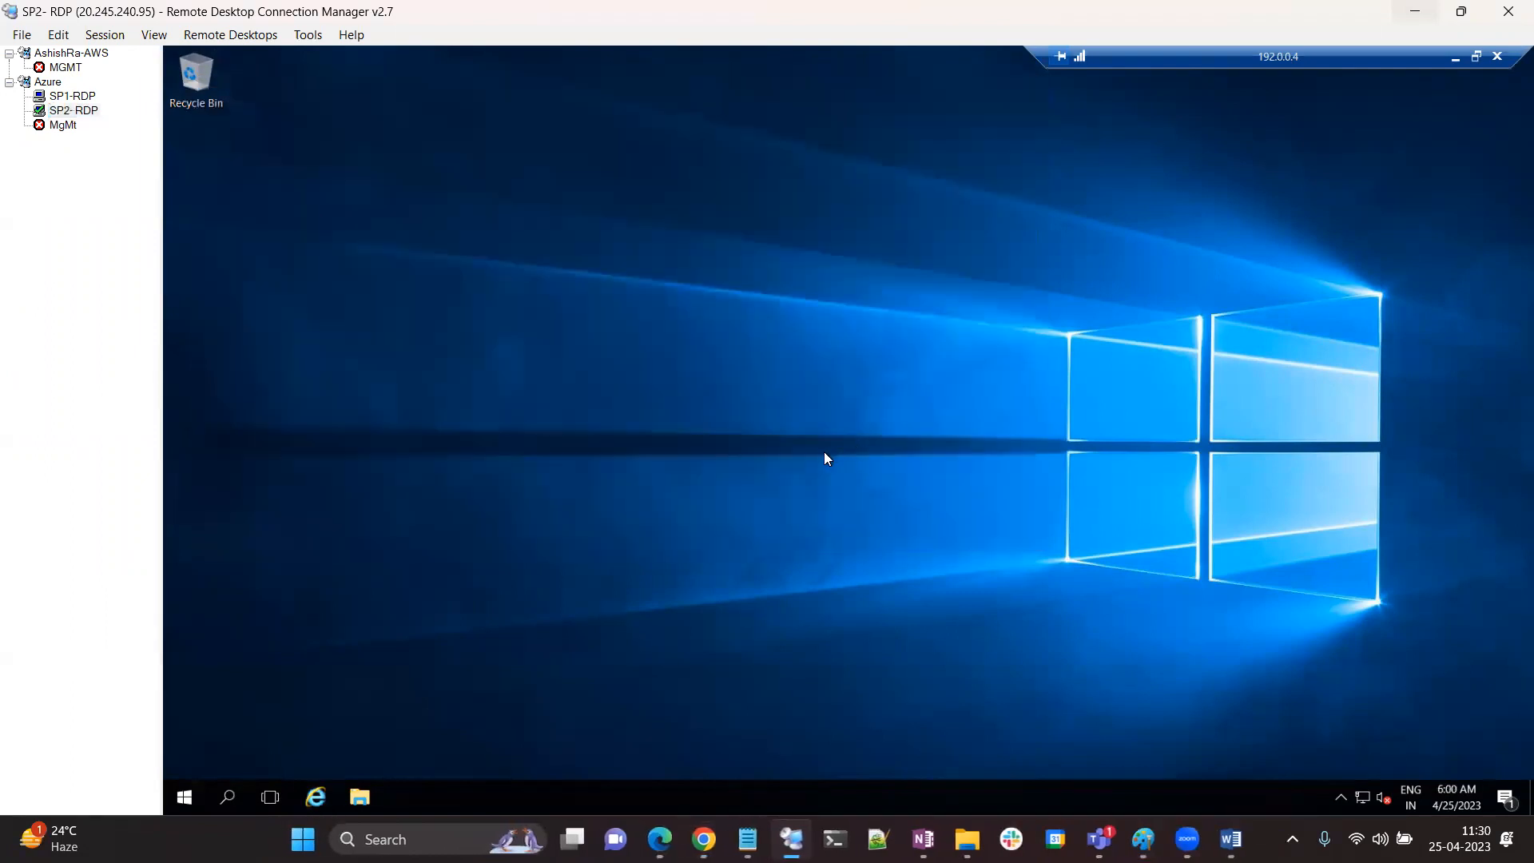
click(316, 797)
click(398, 113)
text(www.google.com)
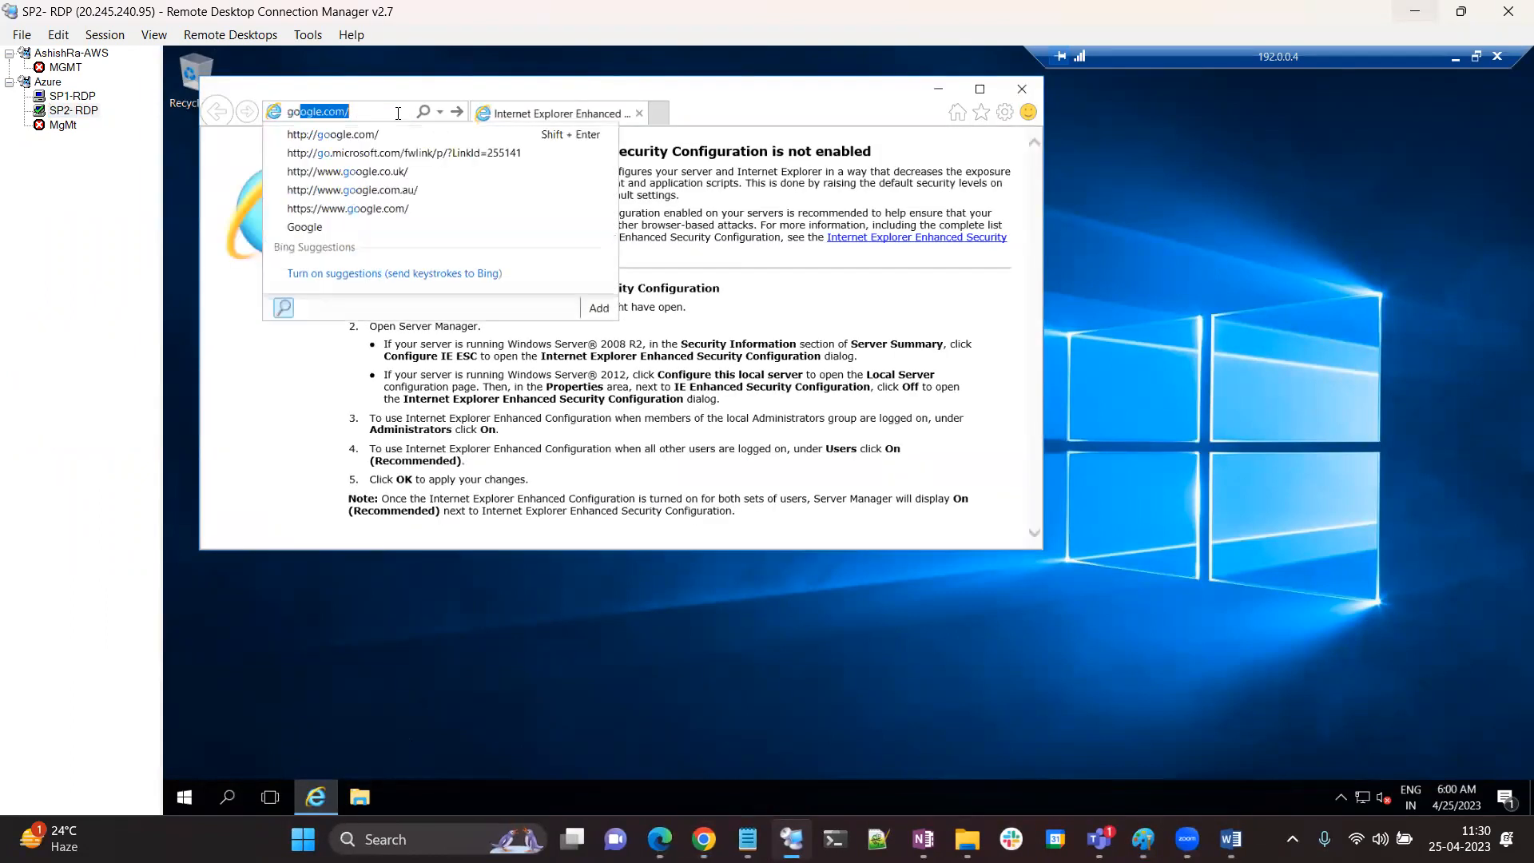
key(Return)
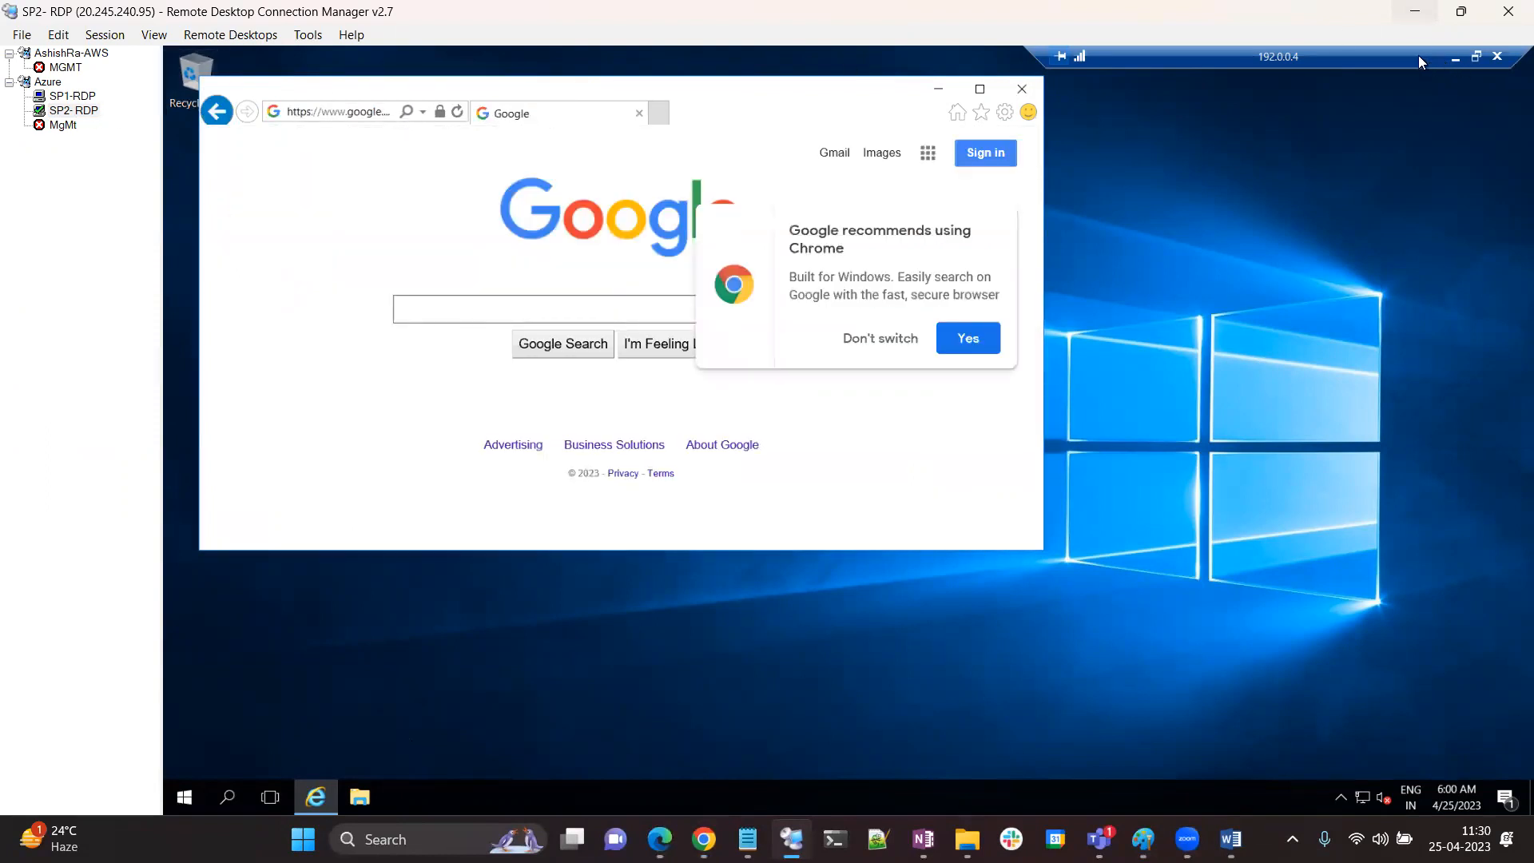
click(1424, 14)
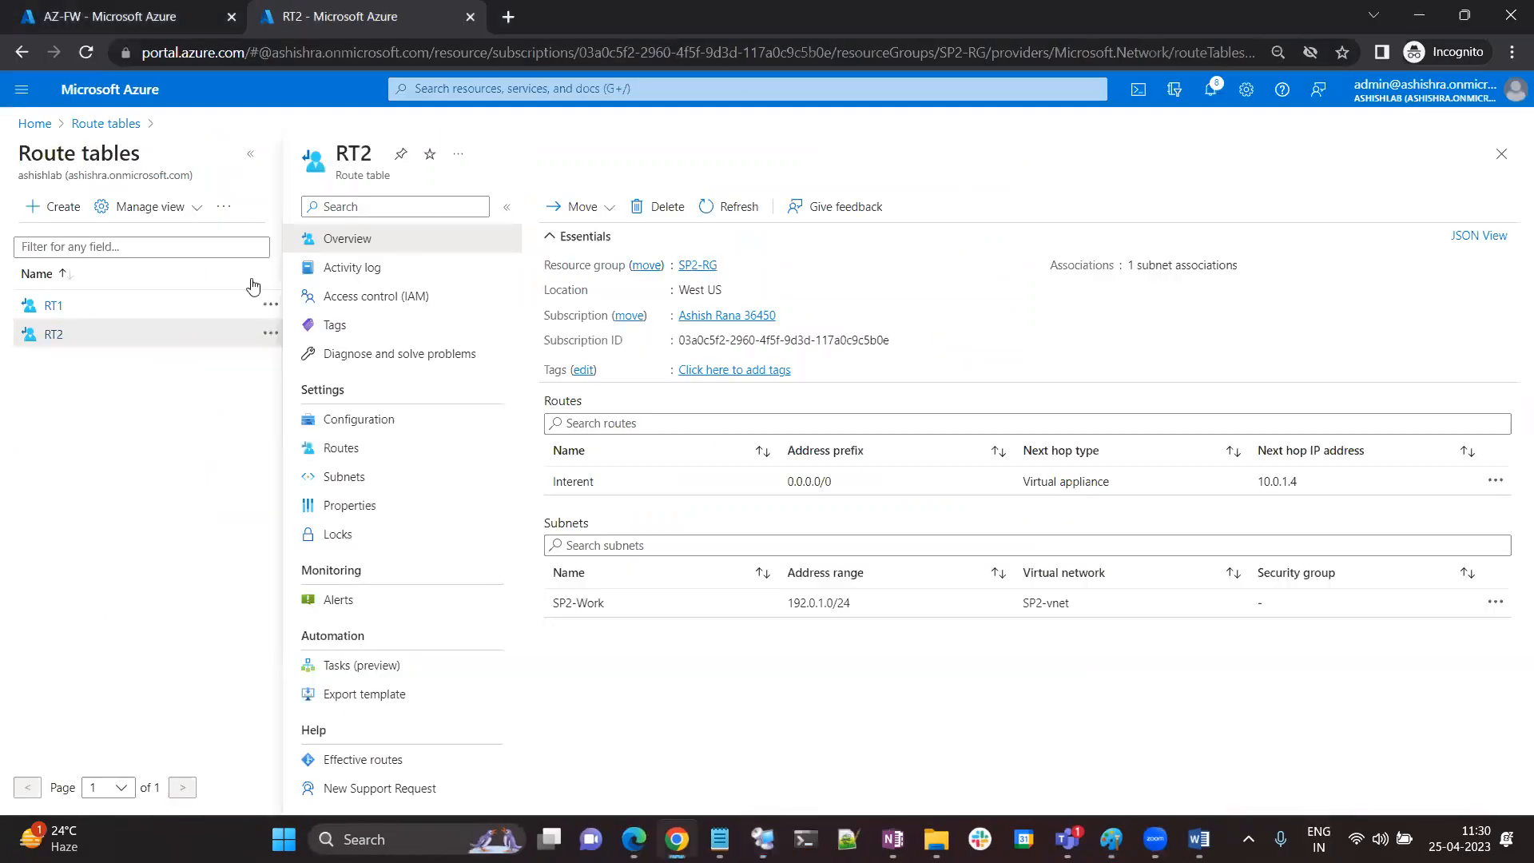
Open and refresh the Virtual machines list, briefly checking the IP address notes
click(614, 196)
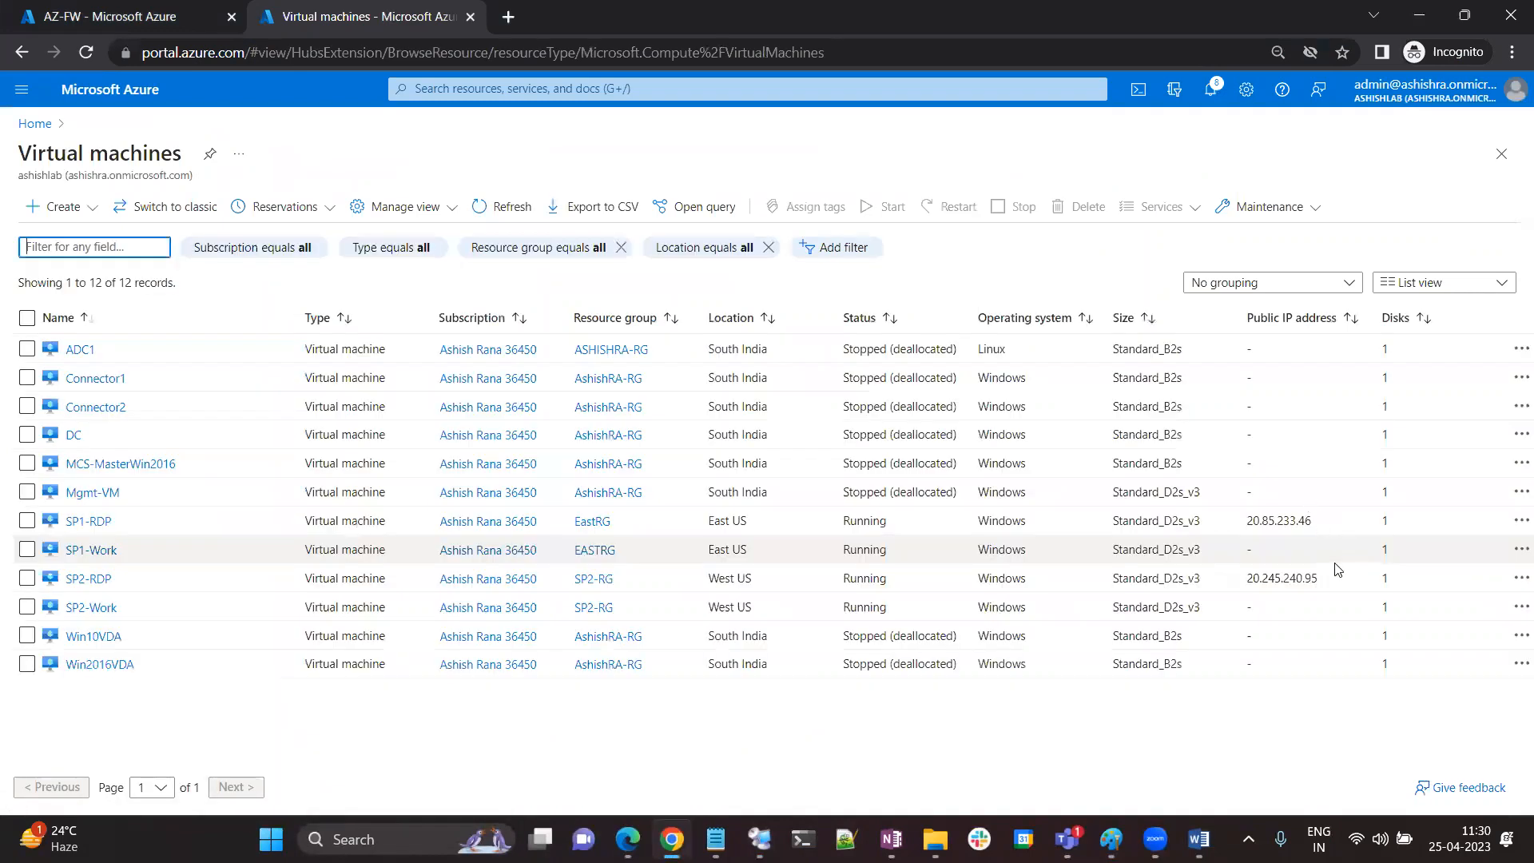
click(507, 206)
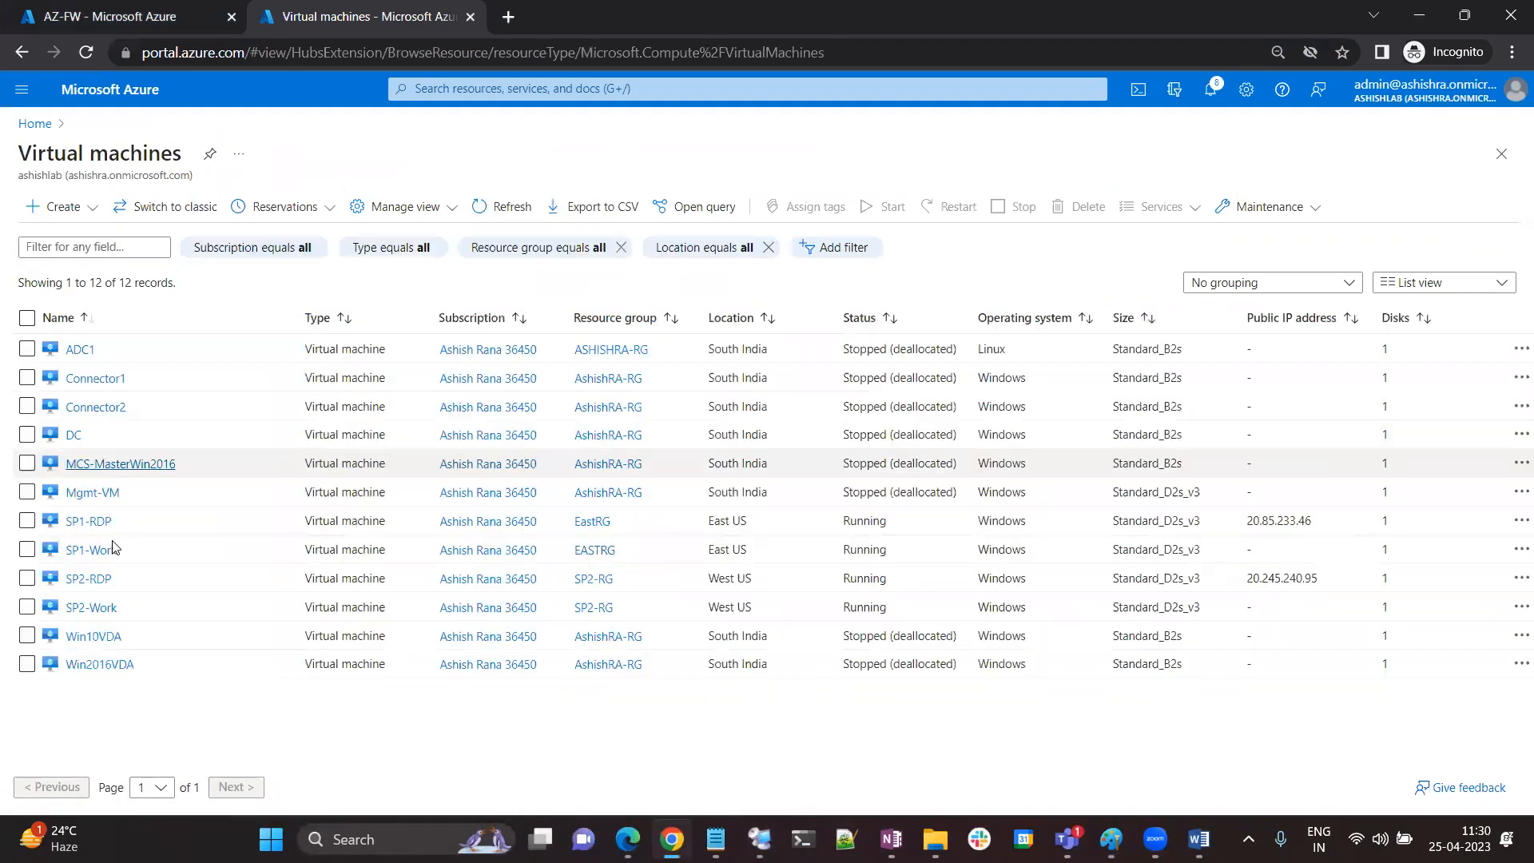
mouse_move(104, 585)
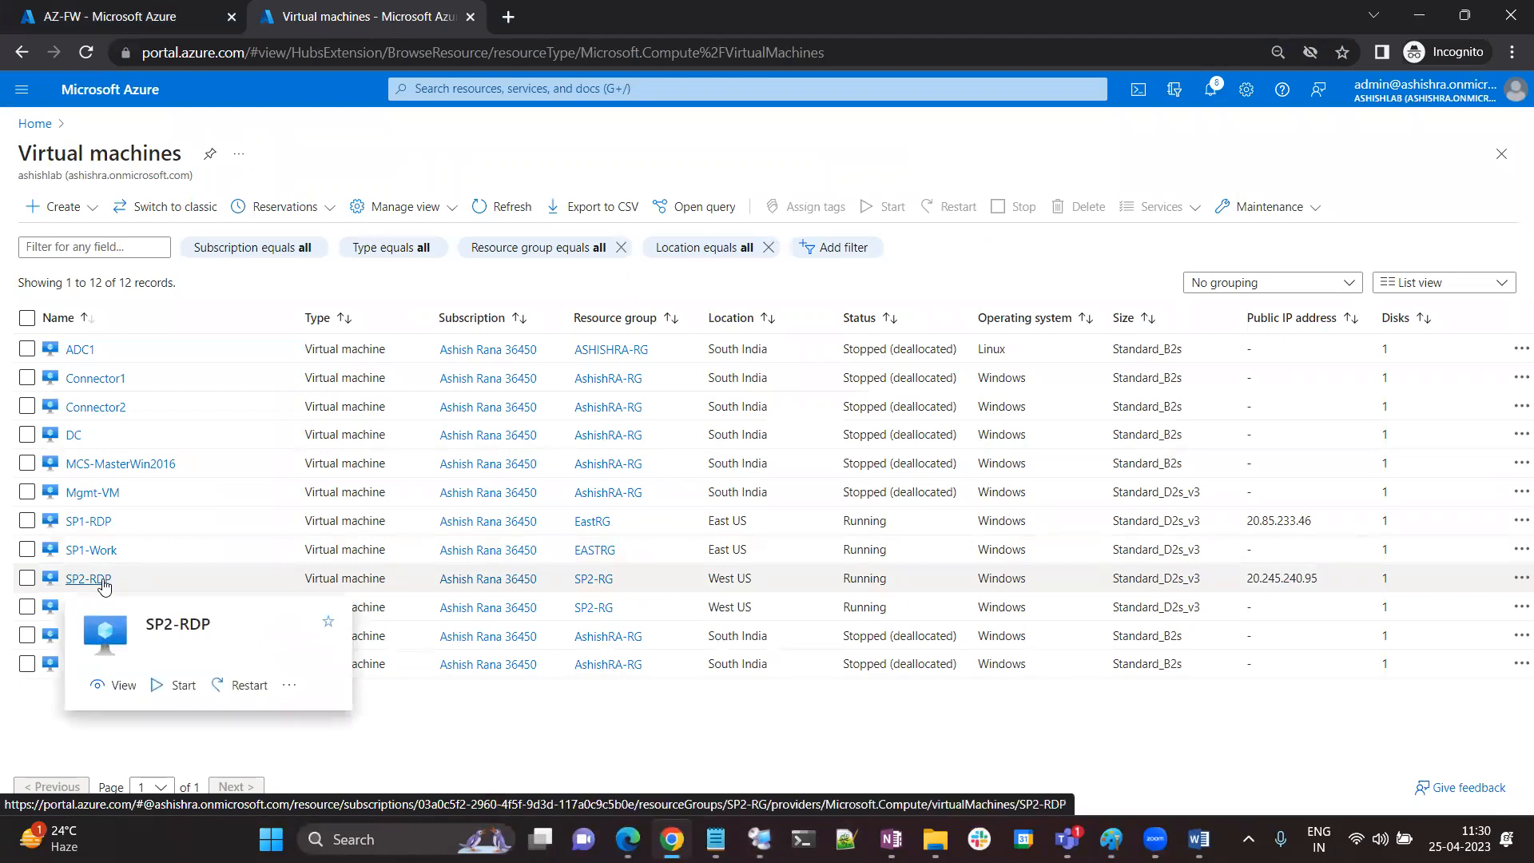
click(714, 839)
click(712, 838)
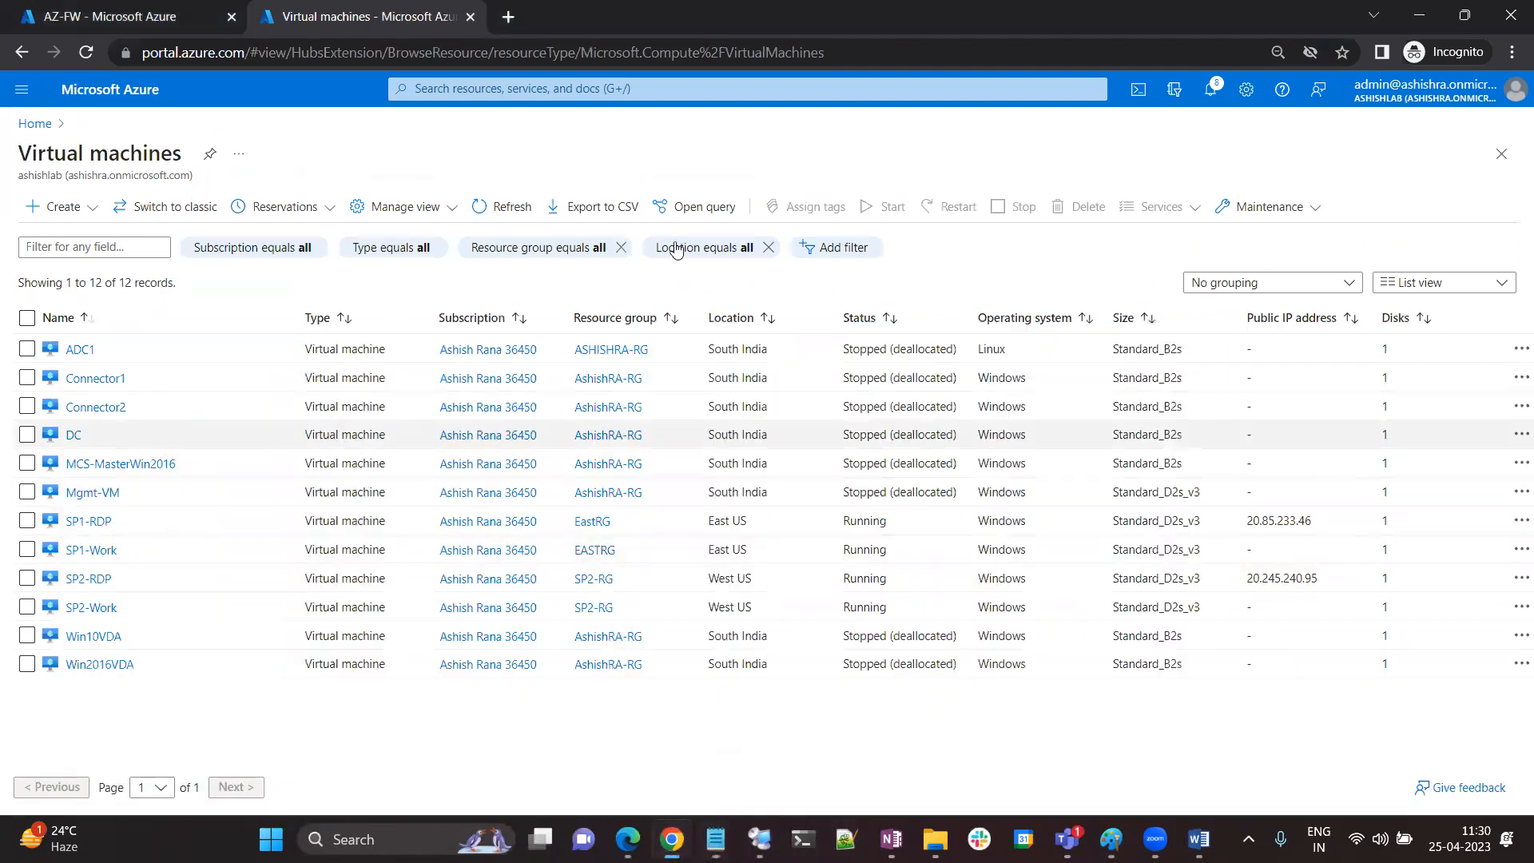
Go back to the Azure home page and open the Virtual networks list
double_click(510, 127)
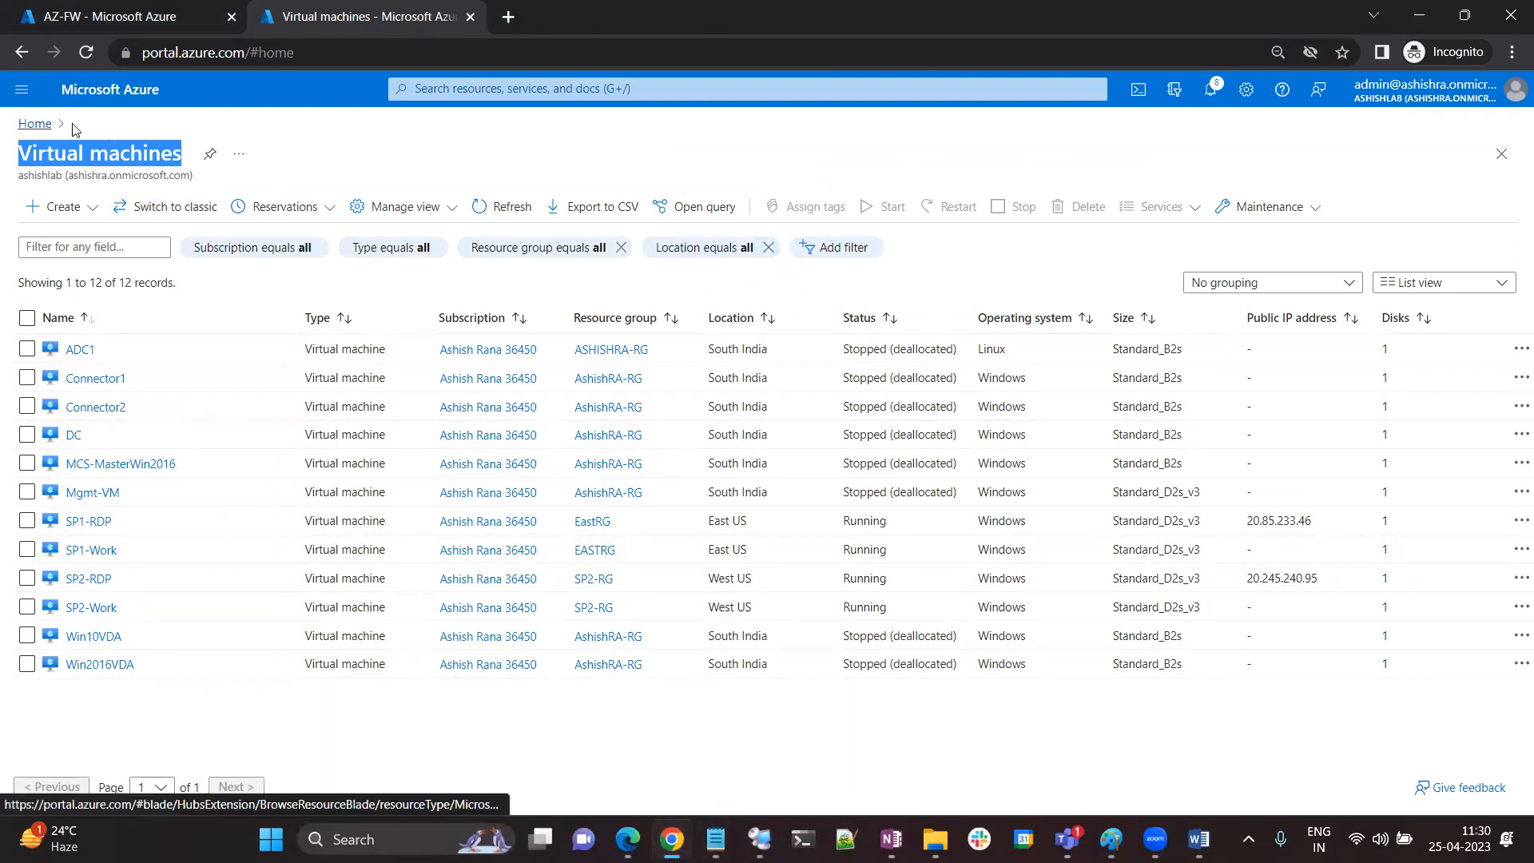
click(38, 124)
click(646, 232)
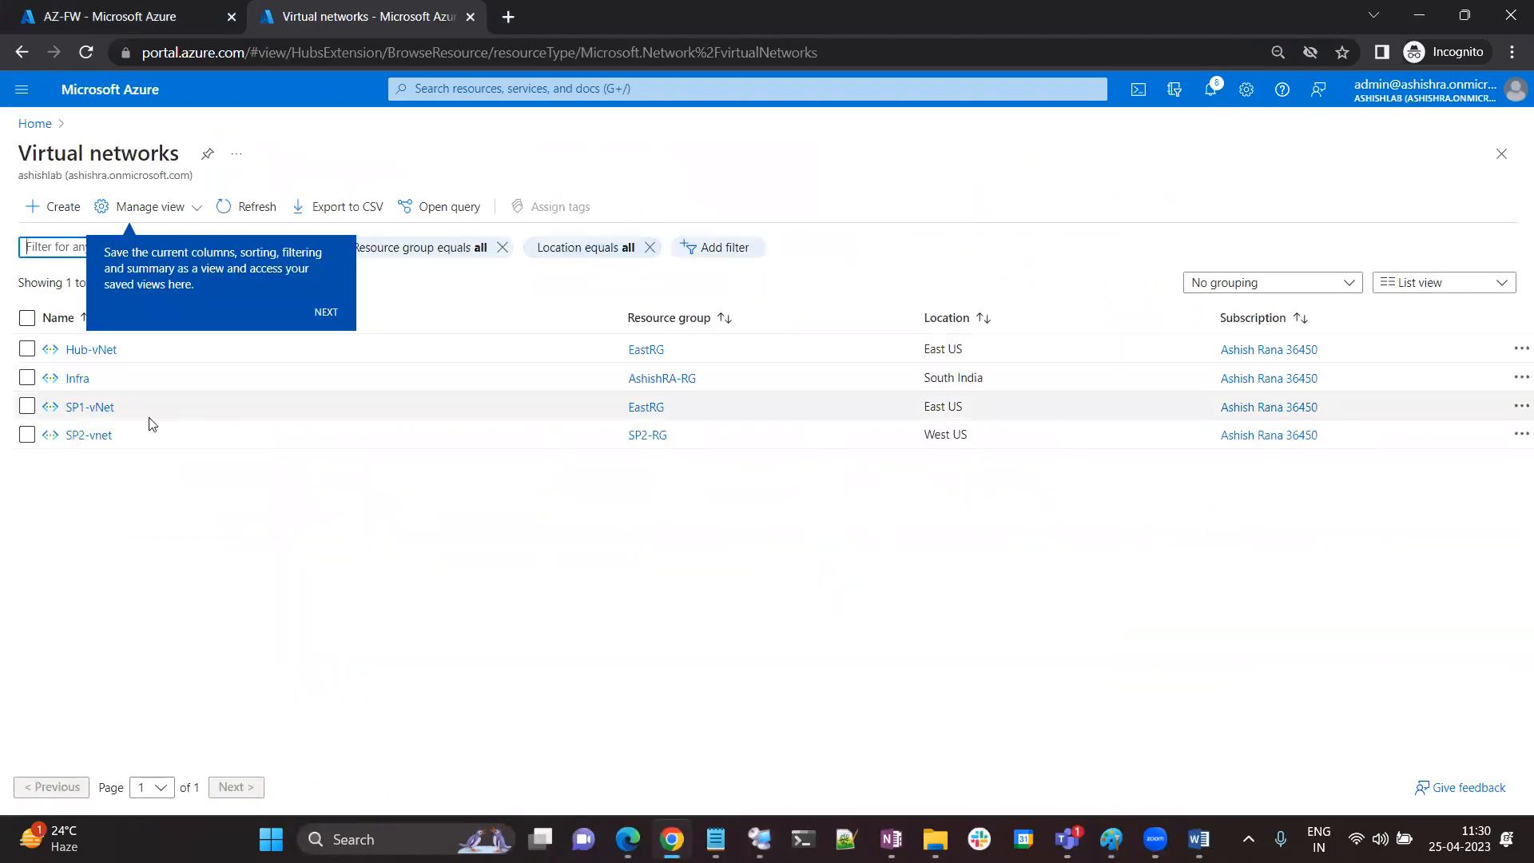
View SP2-vnet's subnets and connected devices (sp2-work935 192.0.0.4, sp2-rdp335 192.0.0.5), then glance at the diagram
click(99, 435)
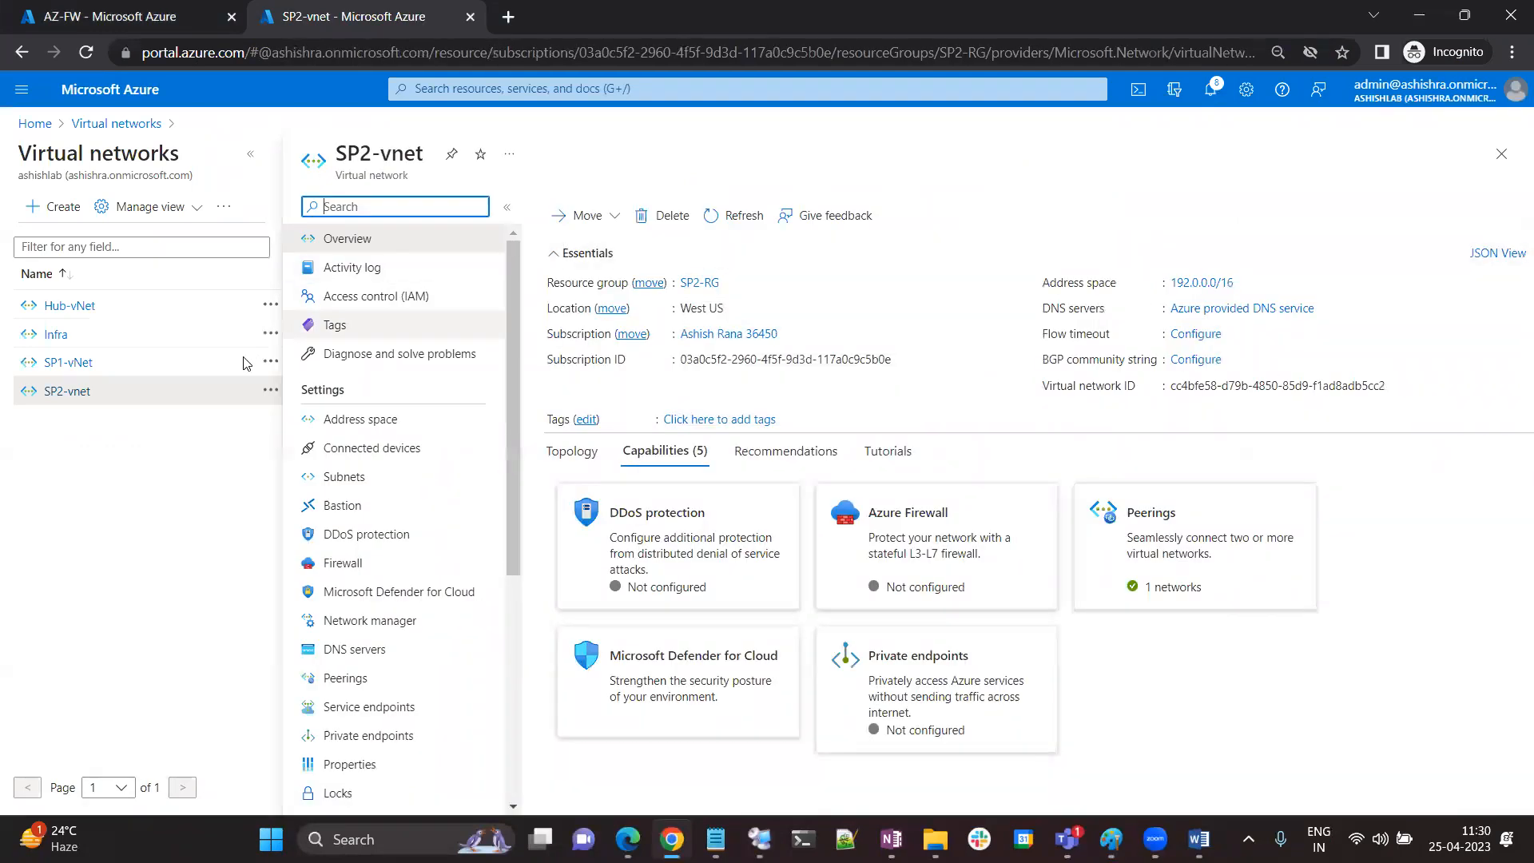
click(367, 483)
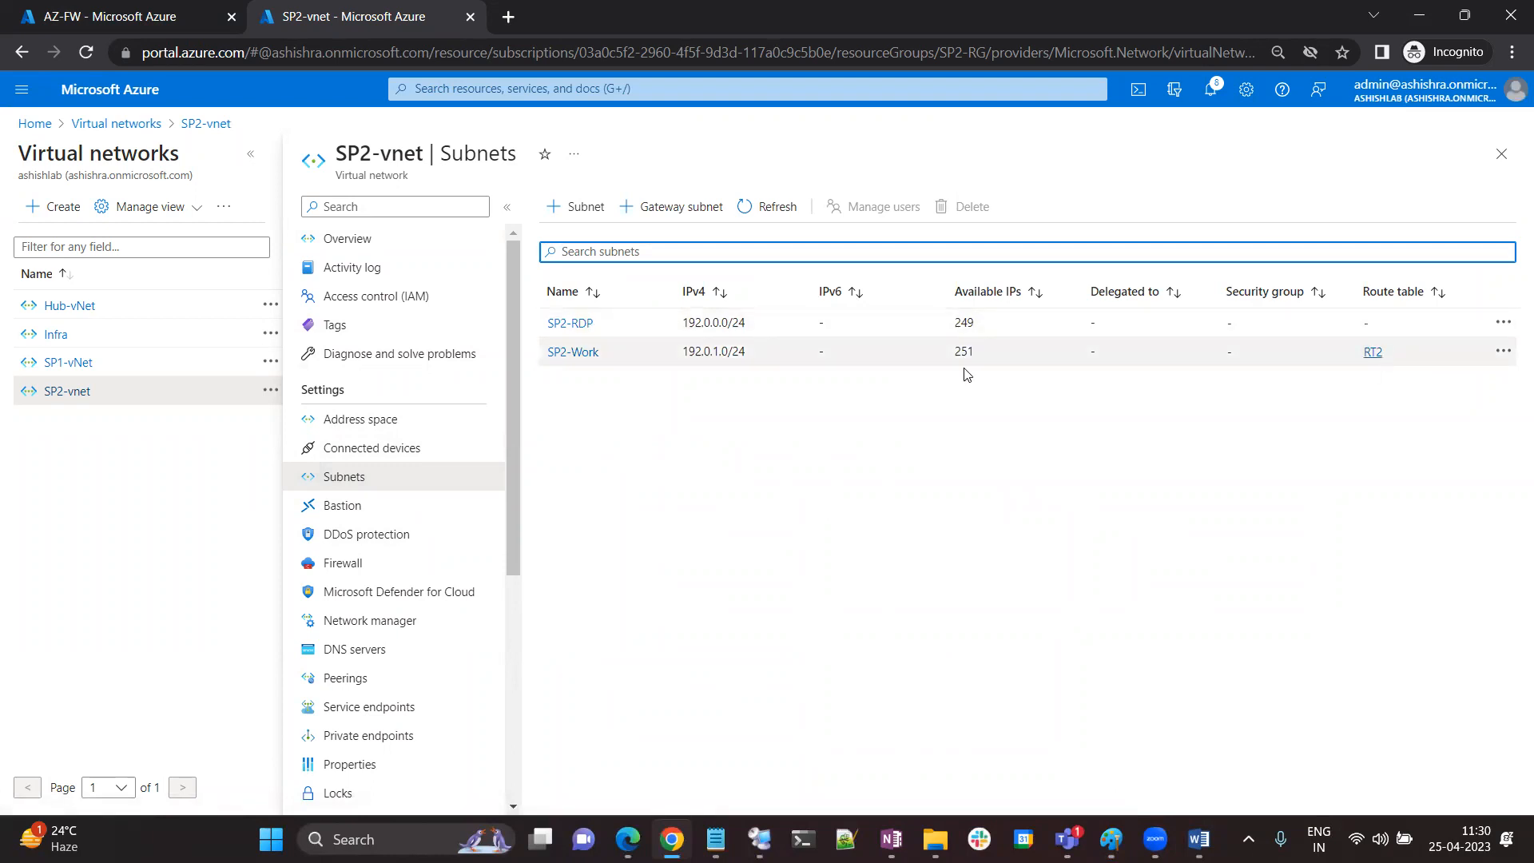
click(346, 447)
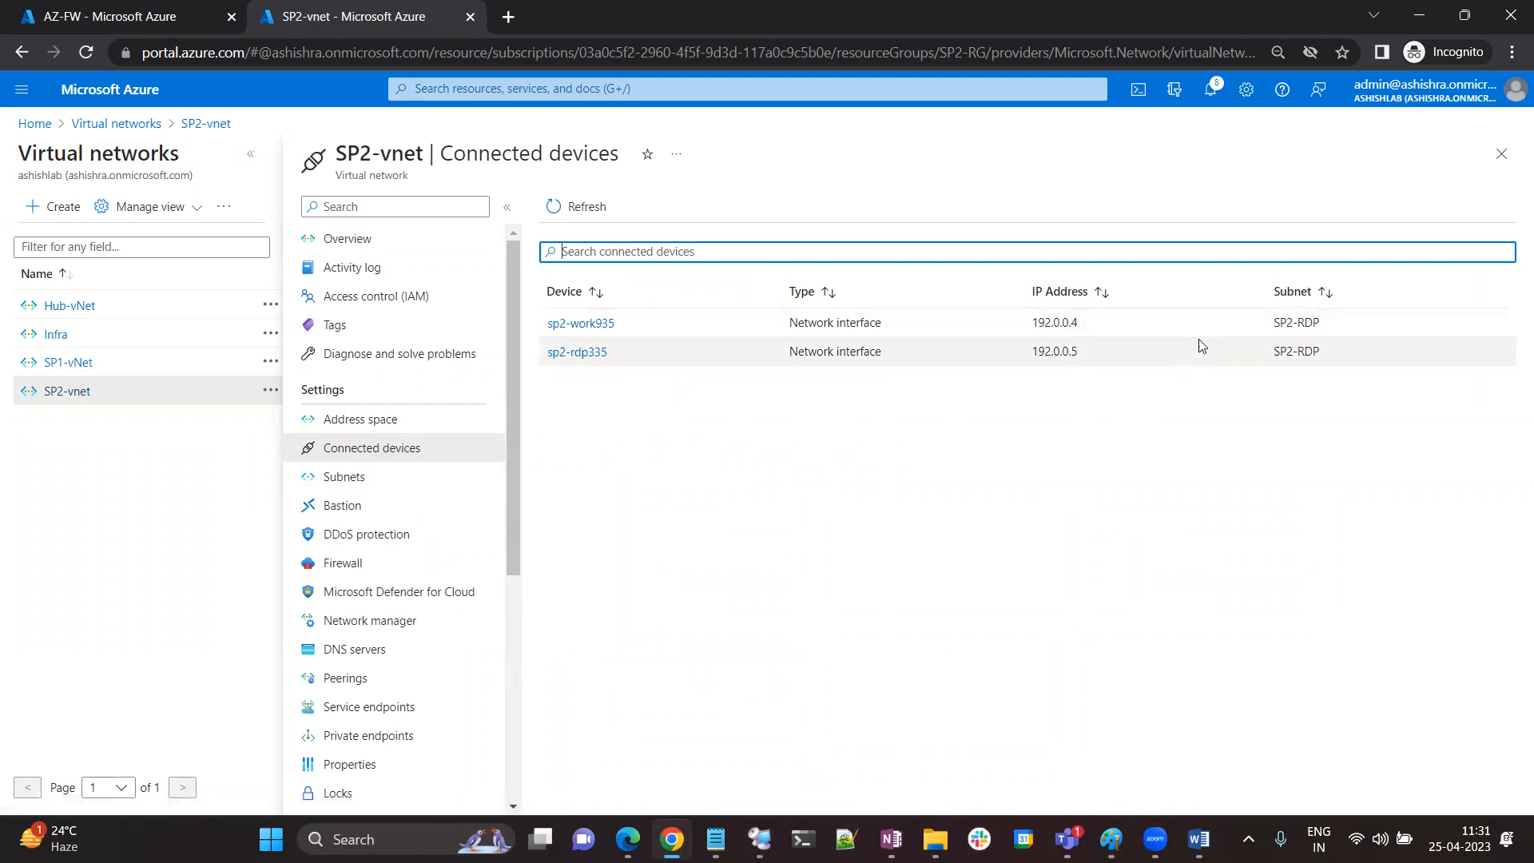
key(alt+Tab)
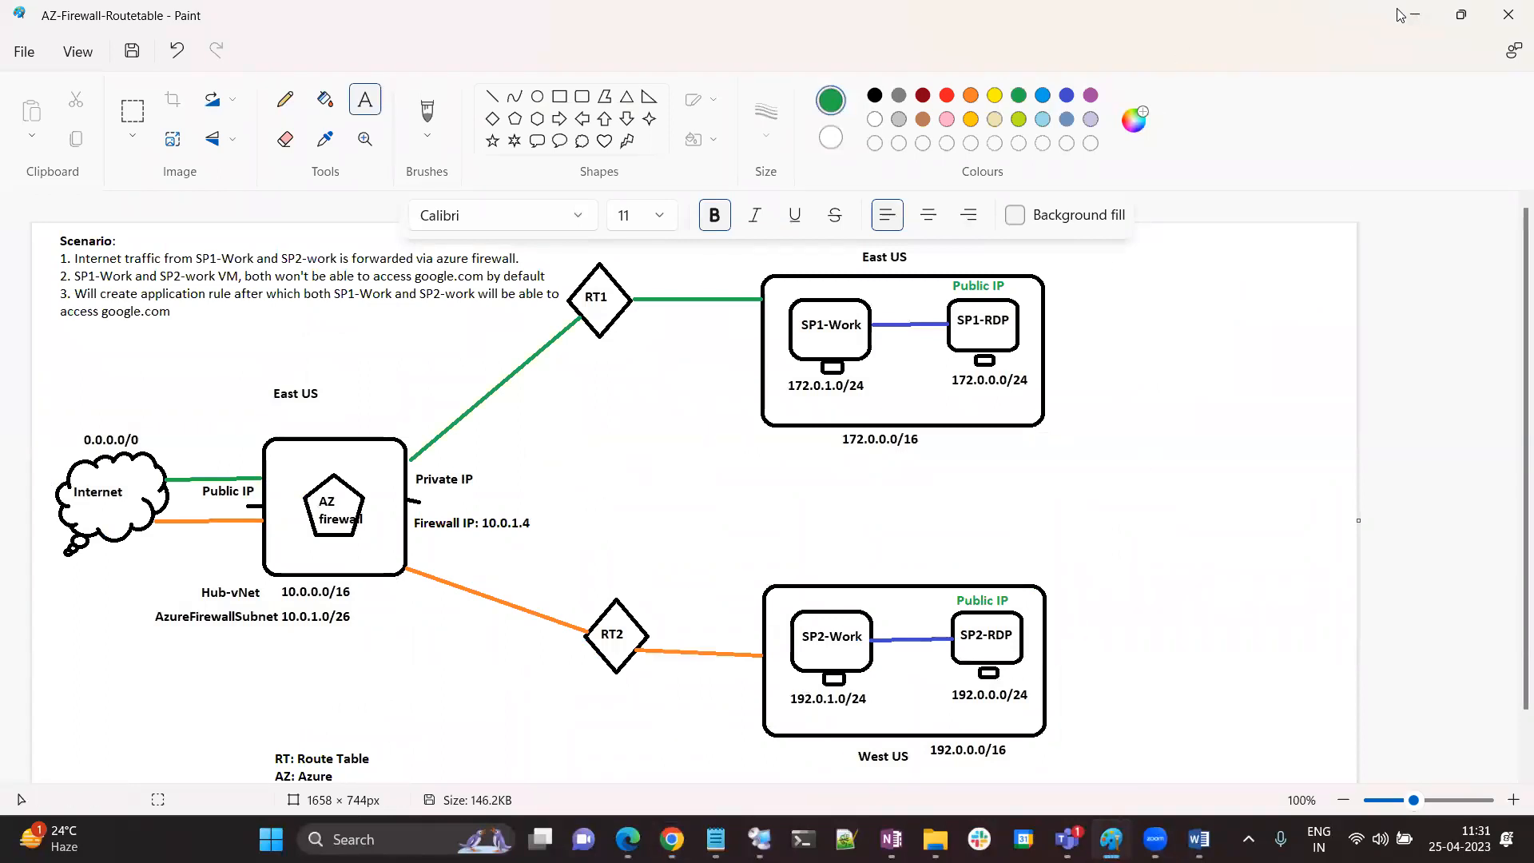
click(1417, 13)
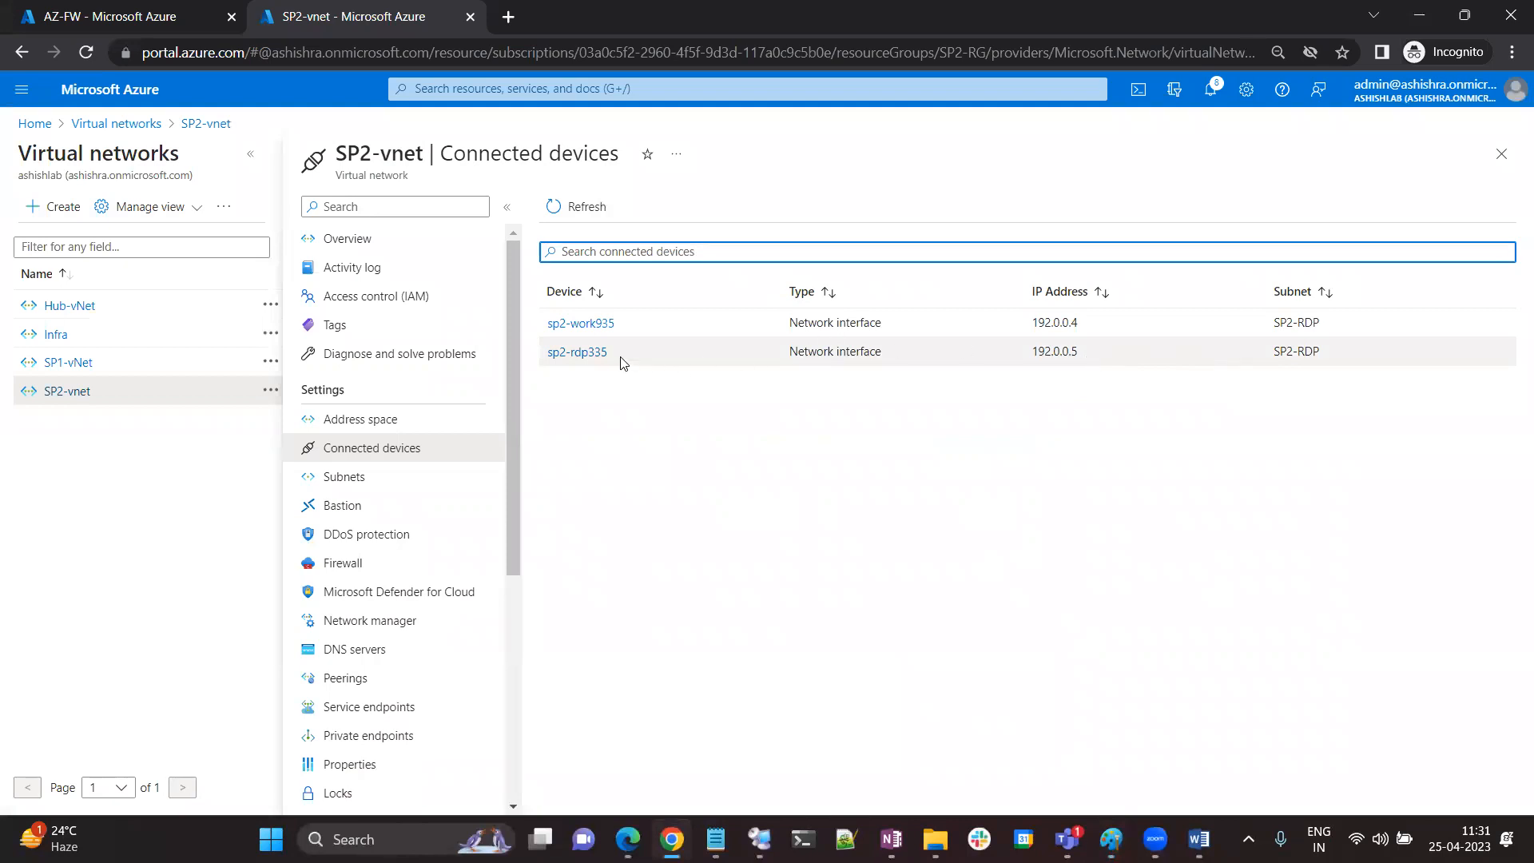
Open the Virtual machines list, select SP2-Work and stop it
click(111, 132)
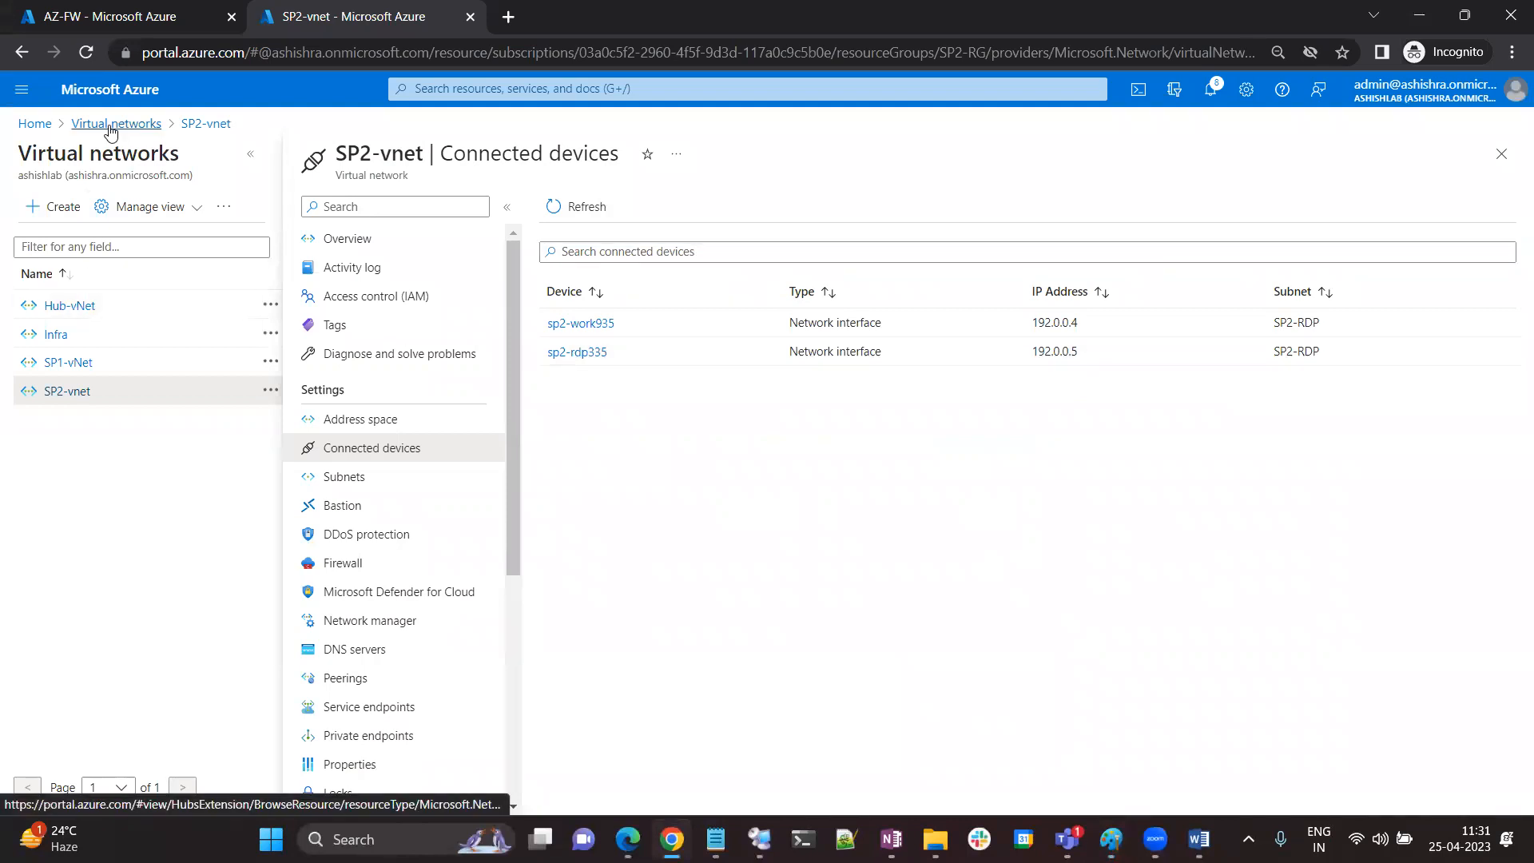
click(32, 123)
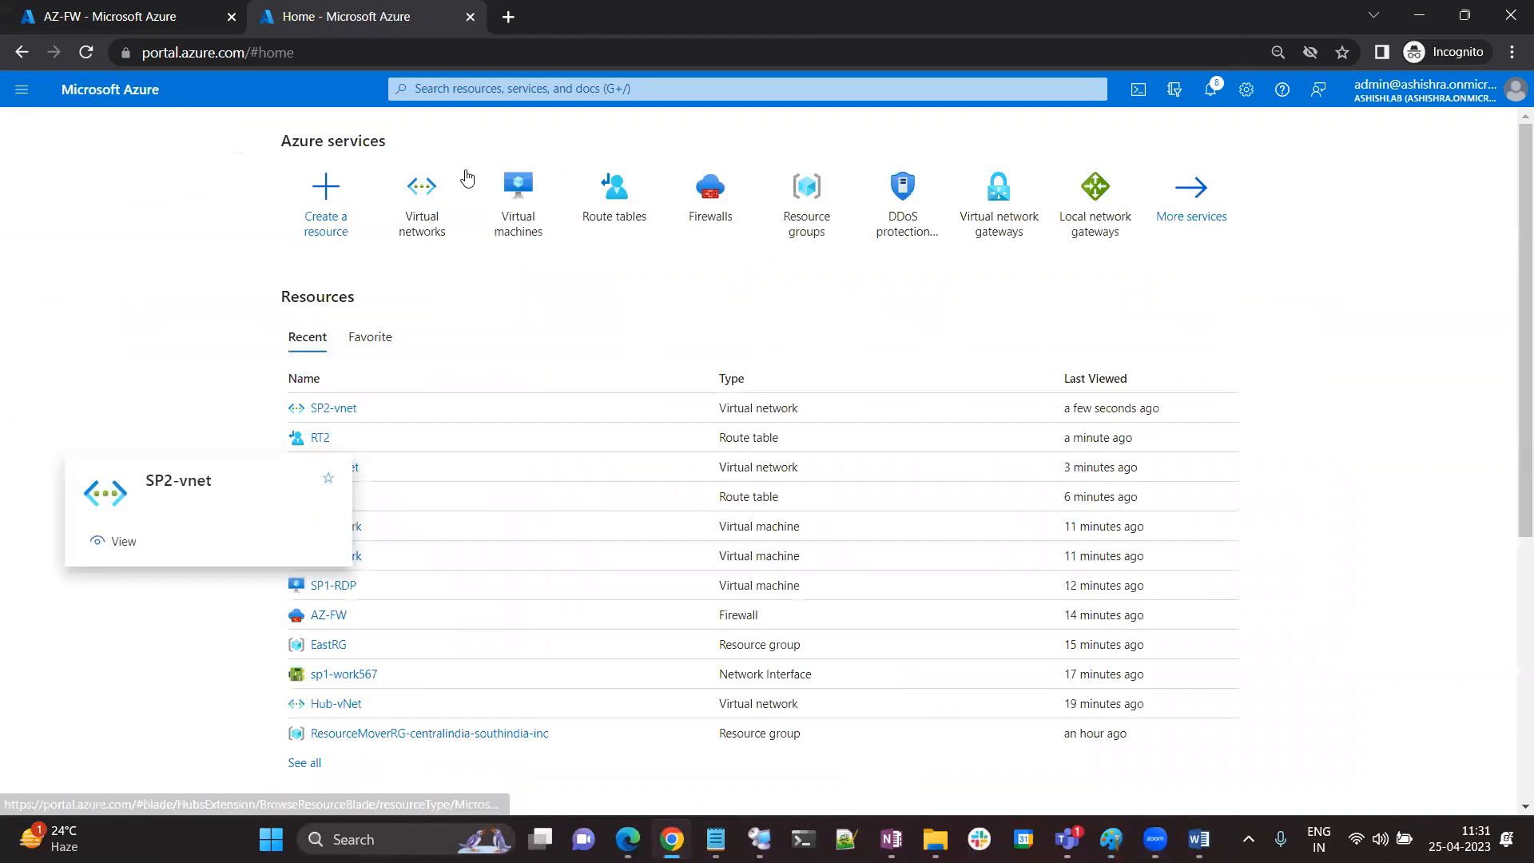
click(527, 224)
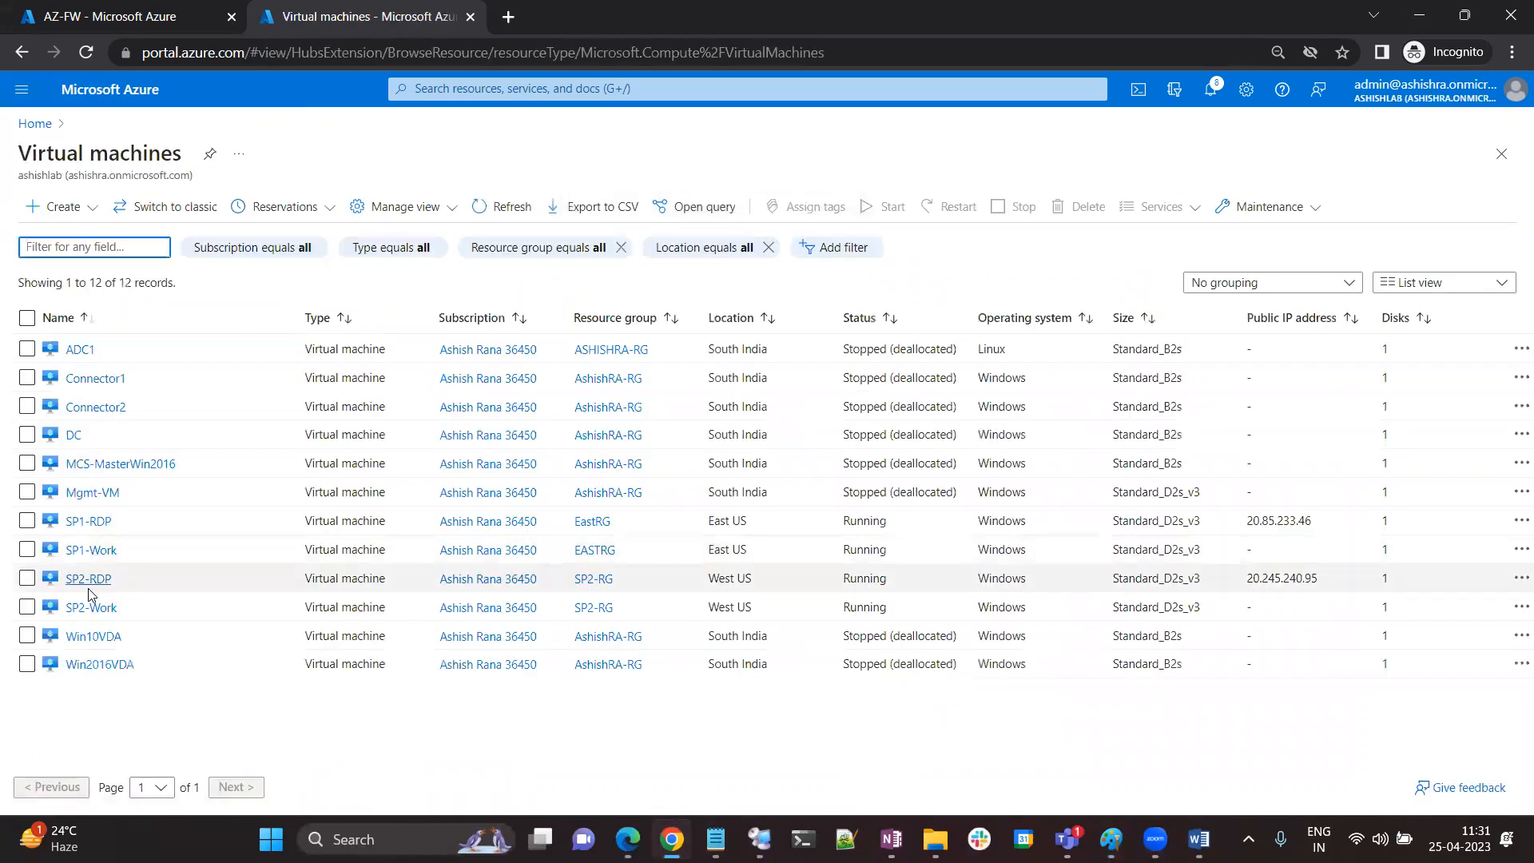
click(28, 579)
click(27, 578)
click(27, 607)
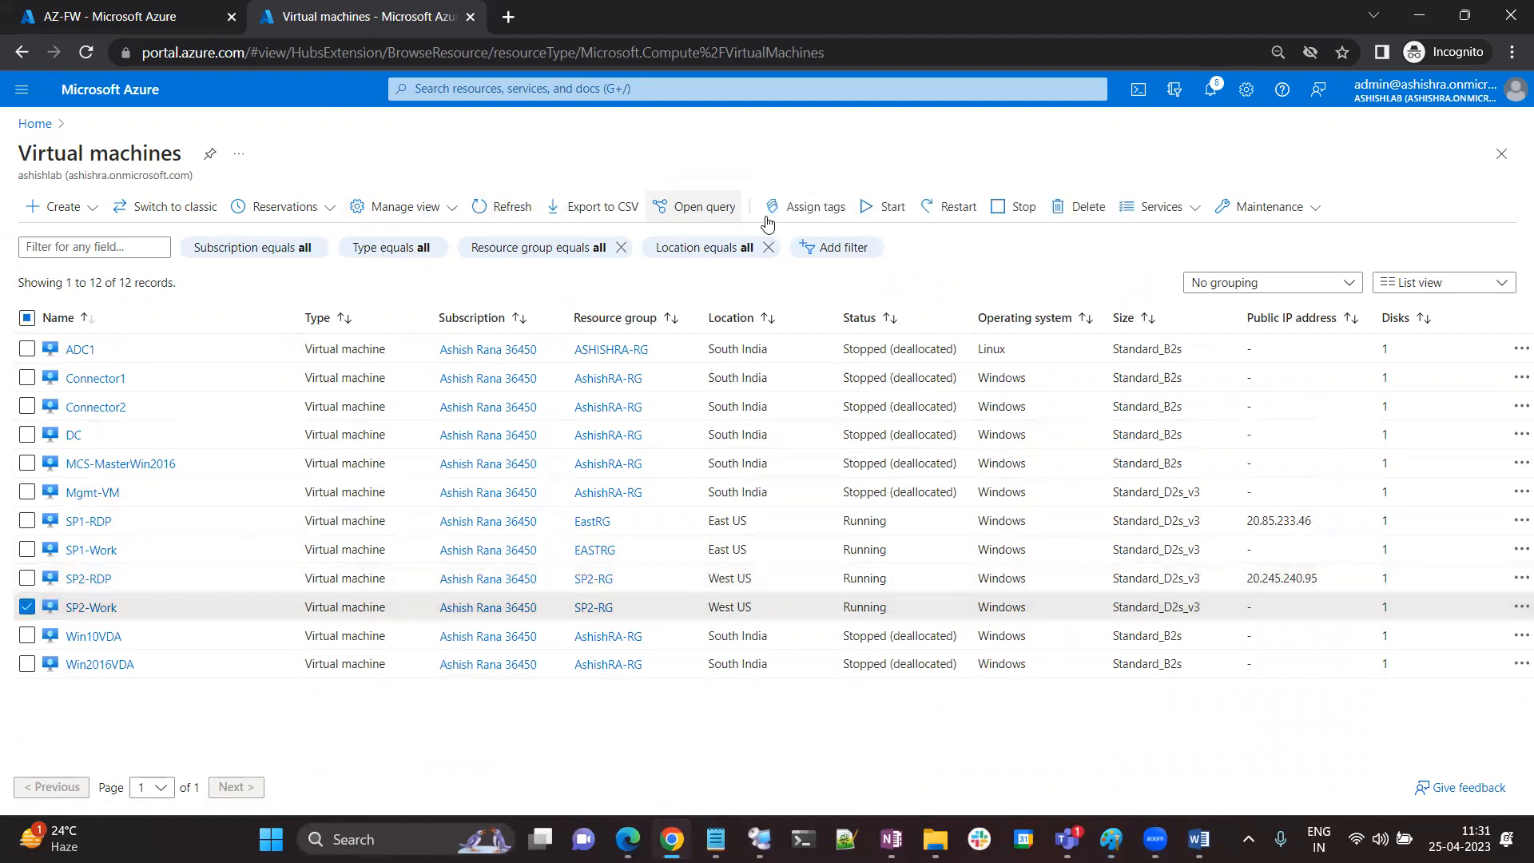
click(1026, 210)
click(54, 304)
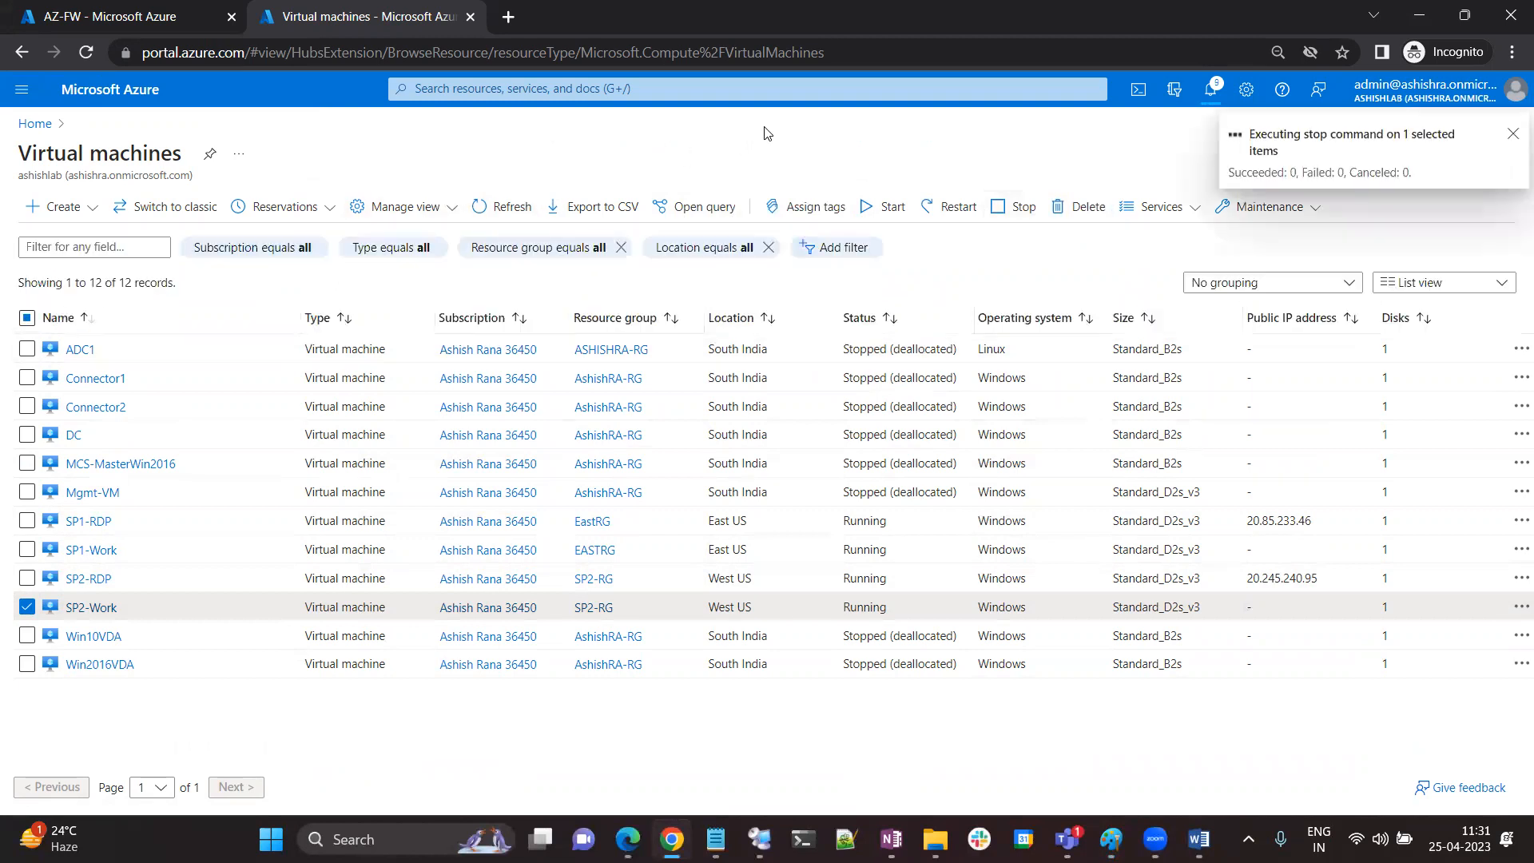
Refresh the Virtual machines list and check notifications until SP2-Work shows as stopped
click(495, 210)
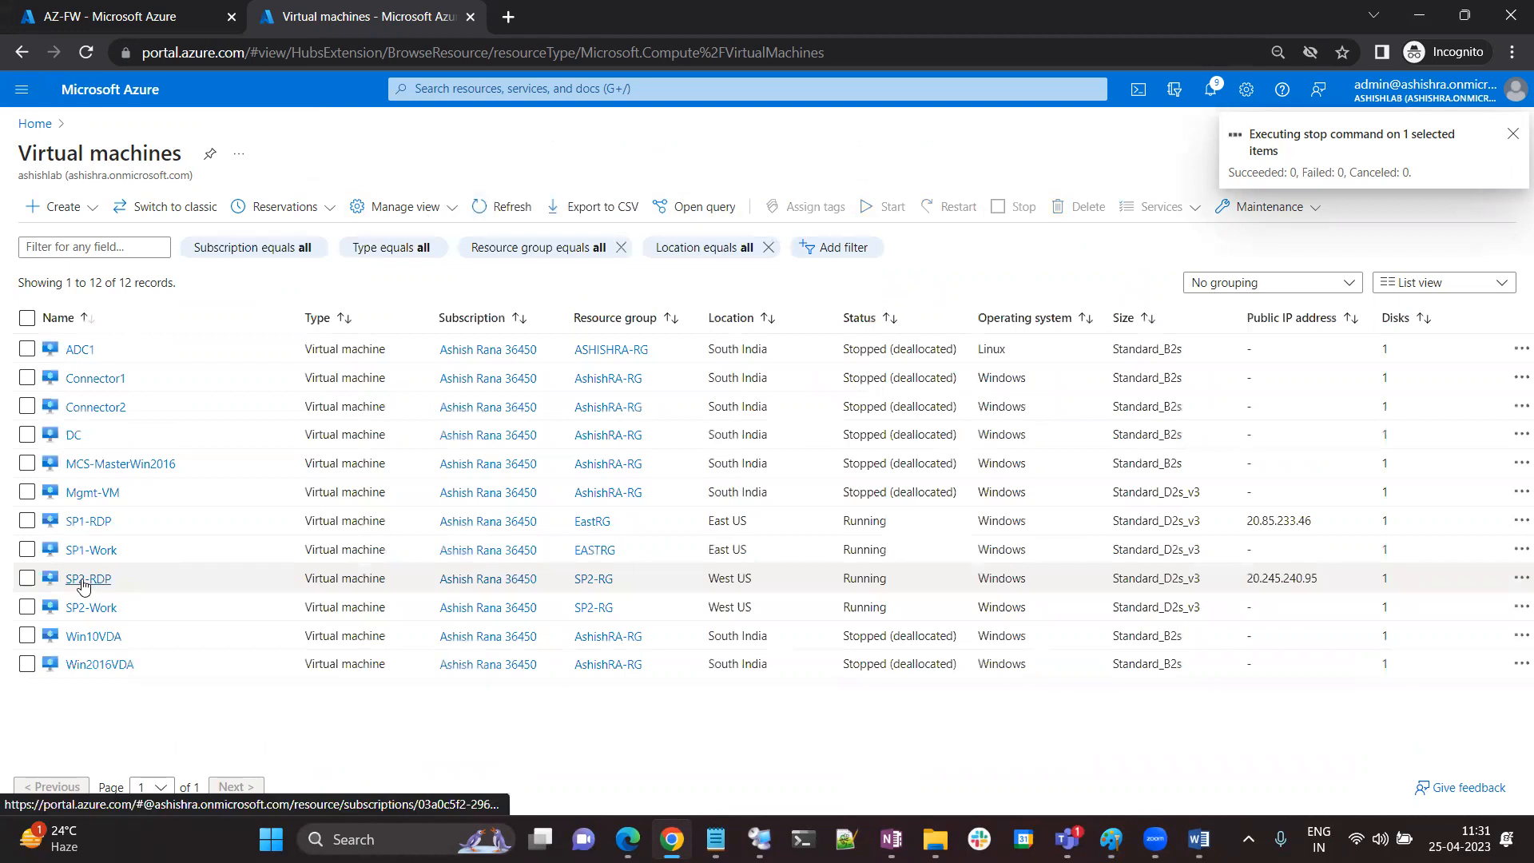
mouse_move(83, 586)
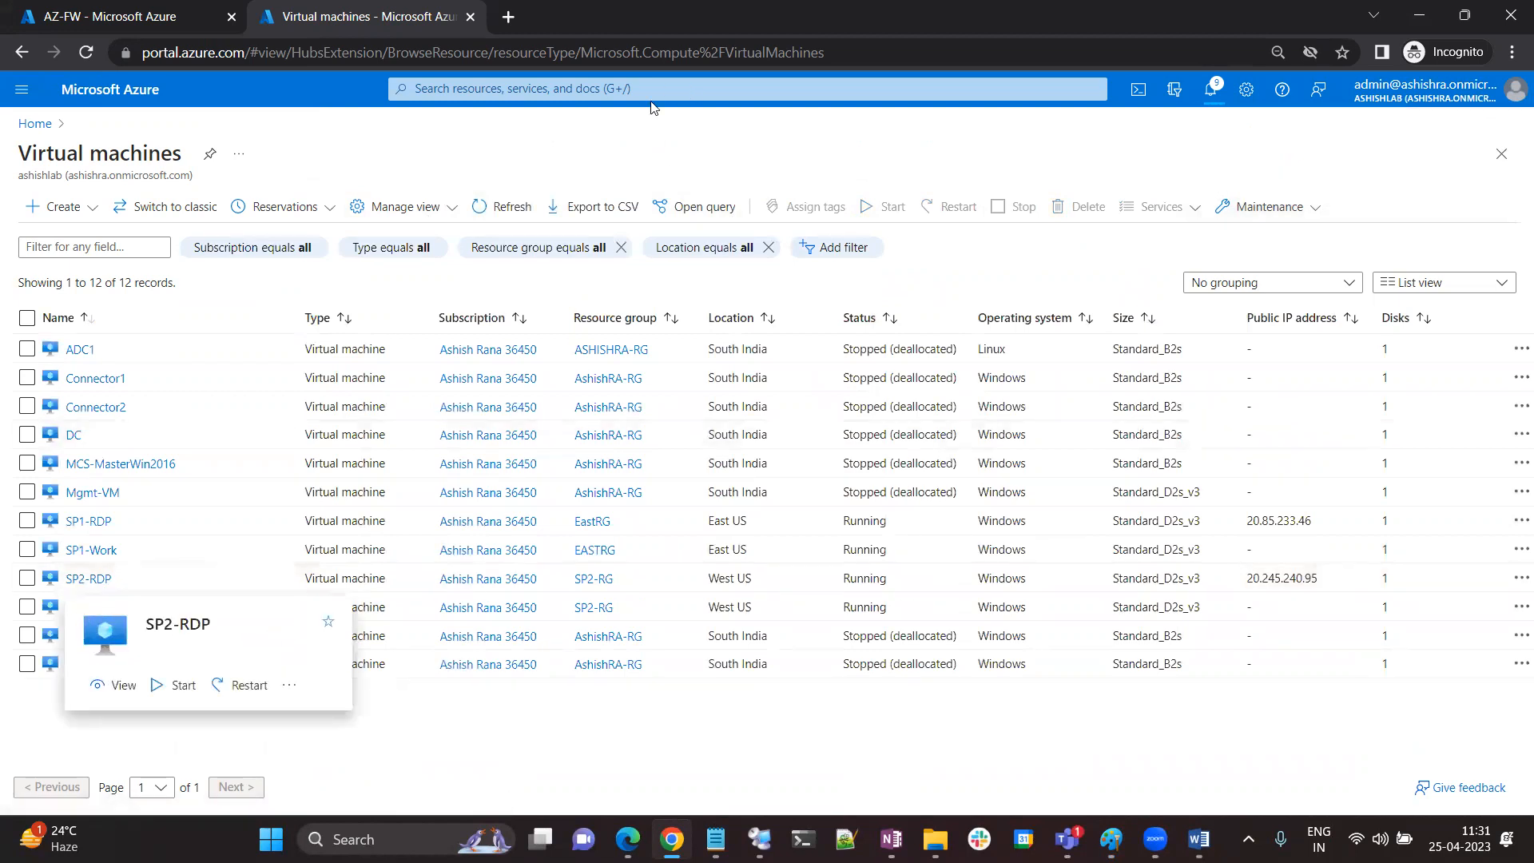
click(496, 209)
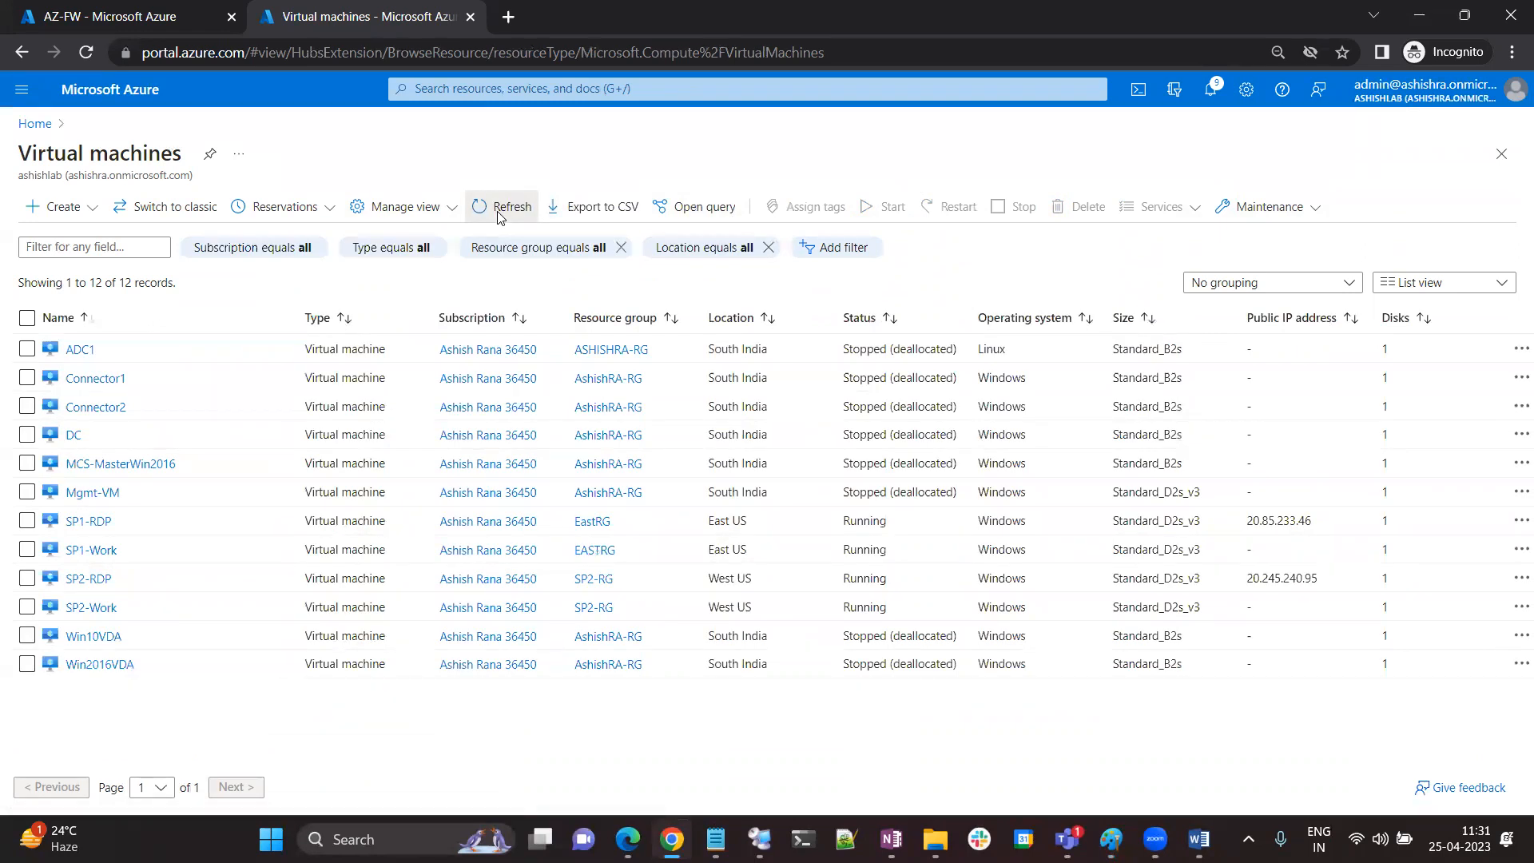
click(1214, 86)
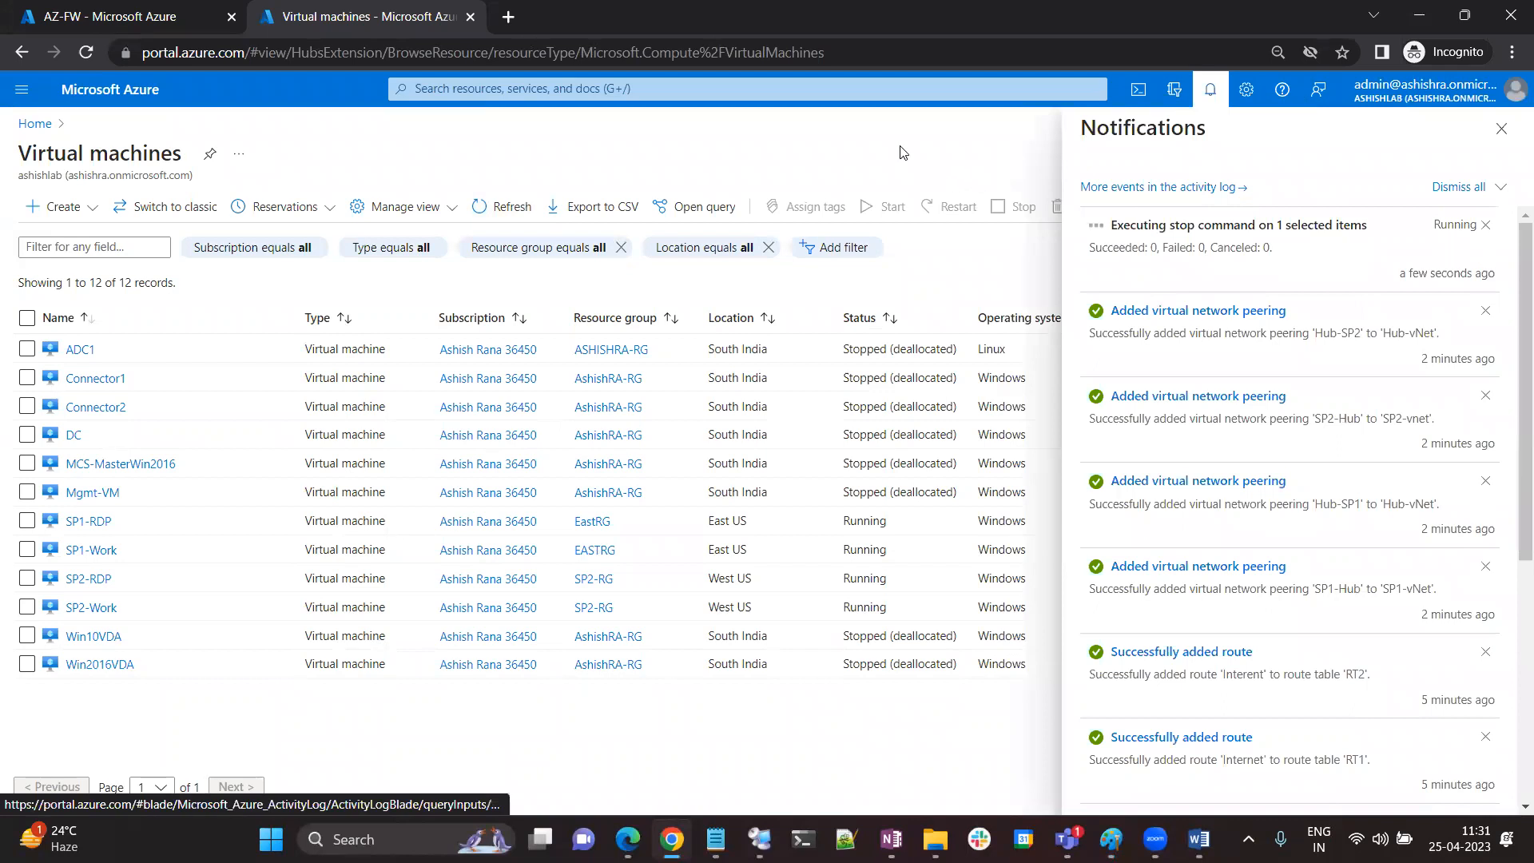
click(486, 209)
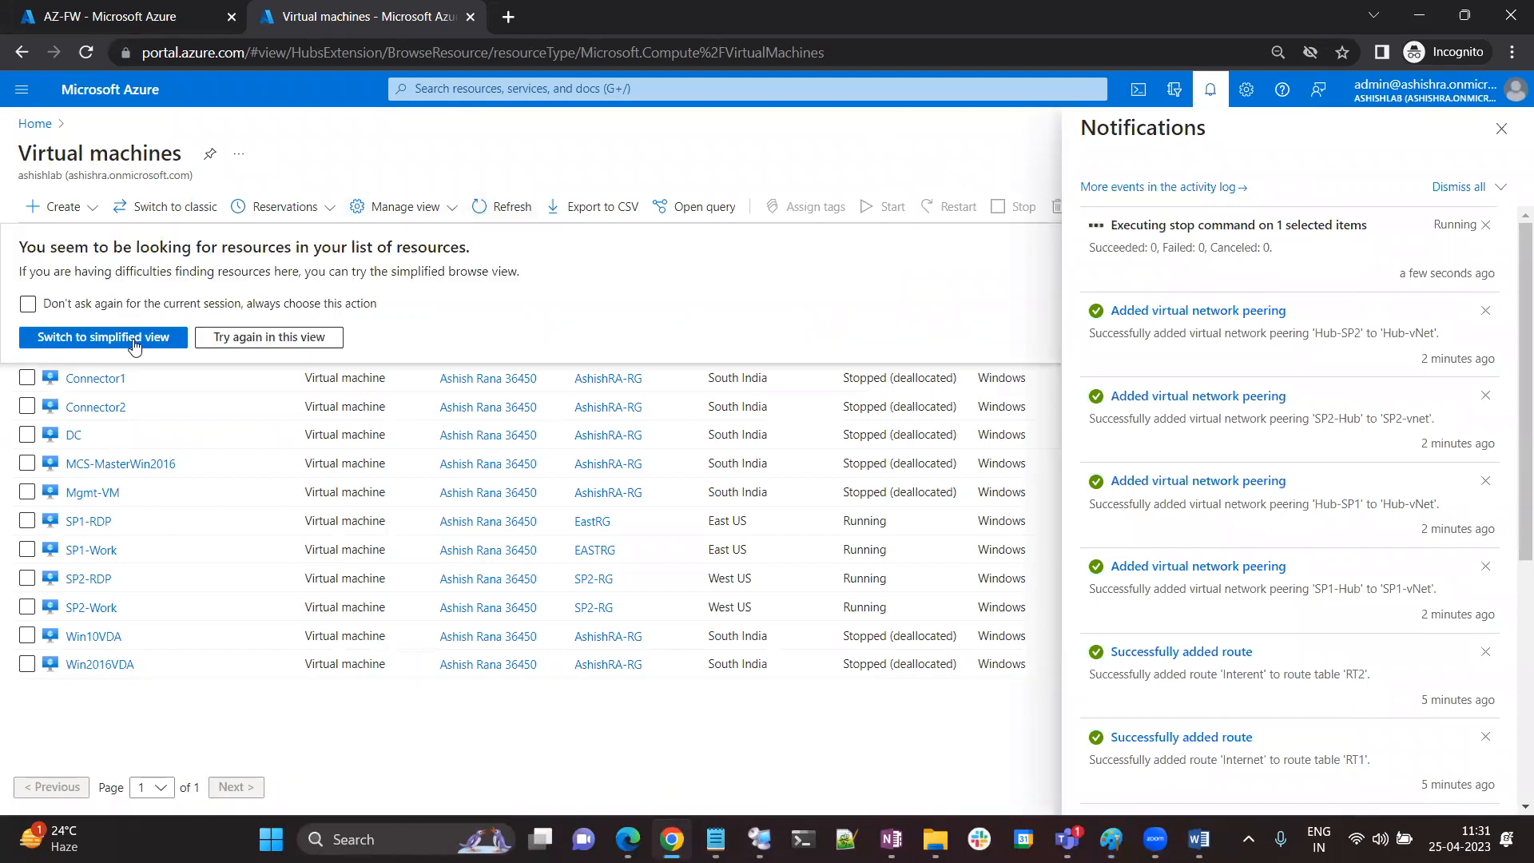
click(1501, 128)
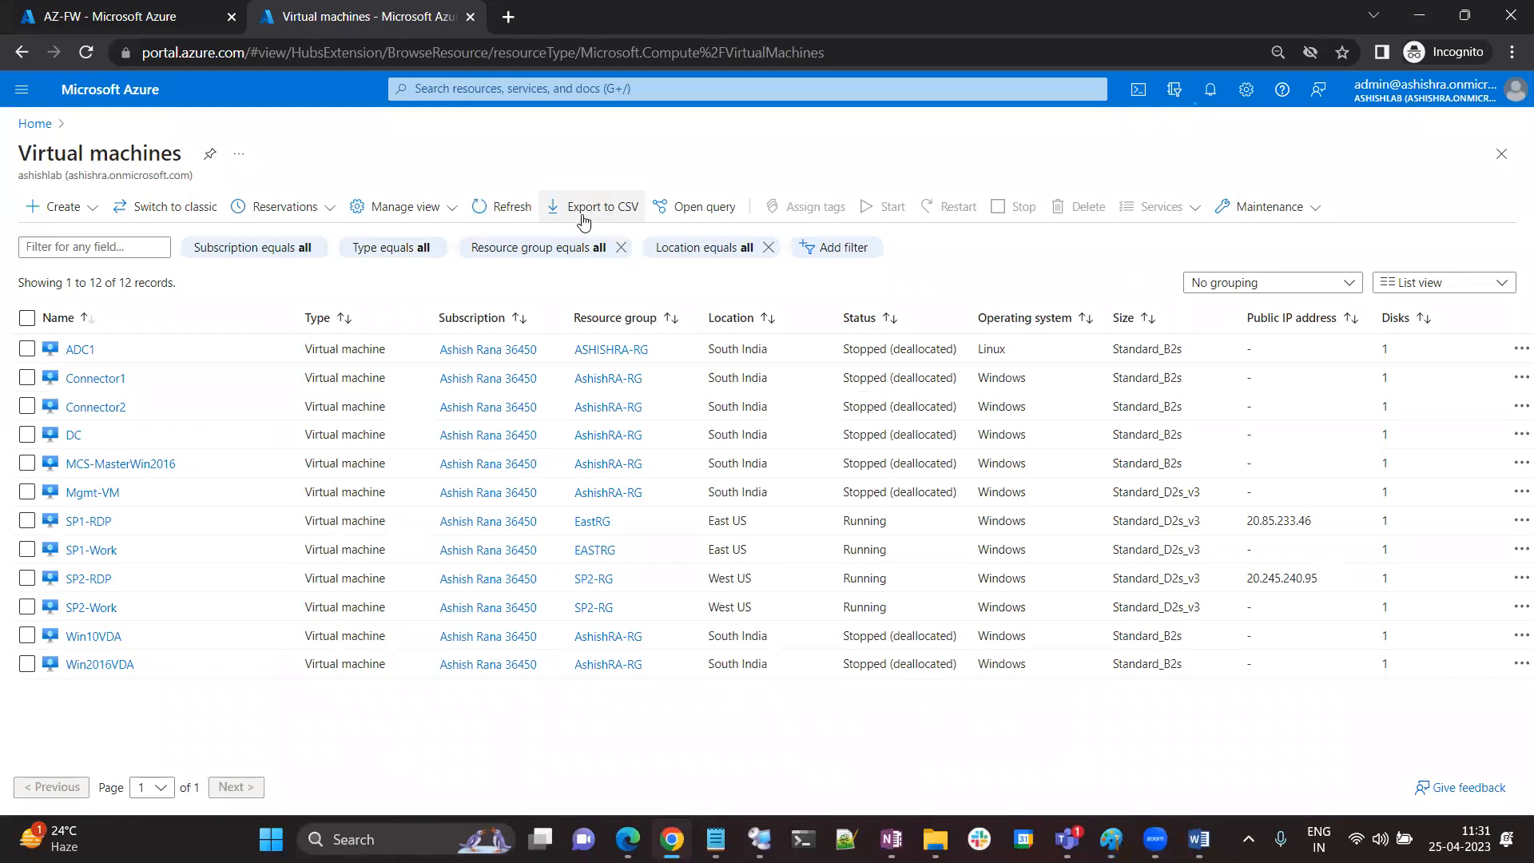
click(499, 210)
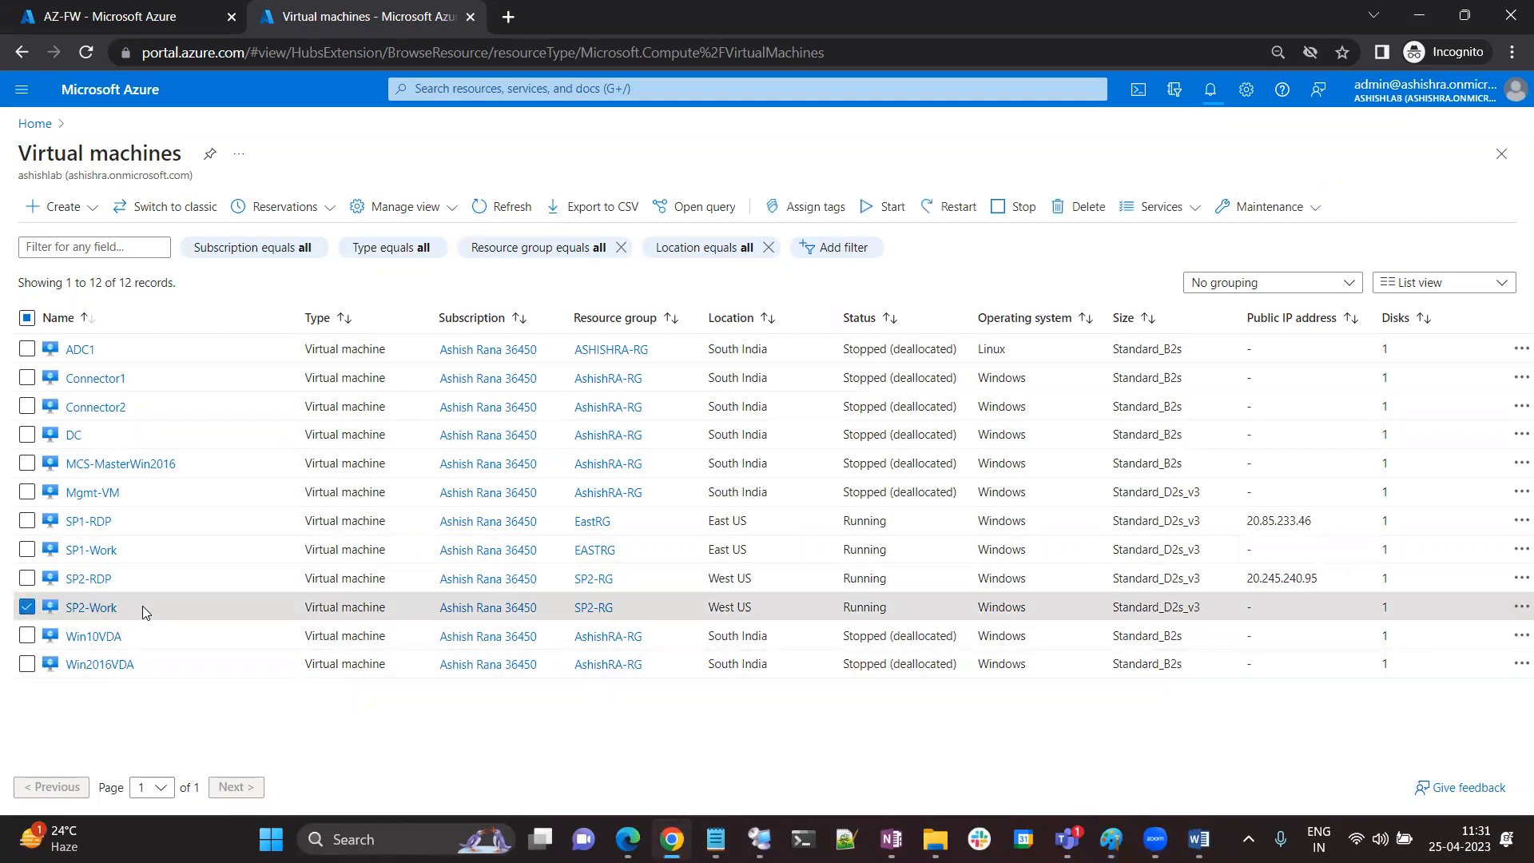
Open SP2-Work's Networking page, check SP2-vnet's subnets SP2-RDP and SP2-Work, and return
drag(104, 609, 161, 593)
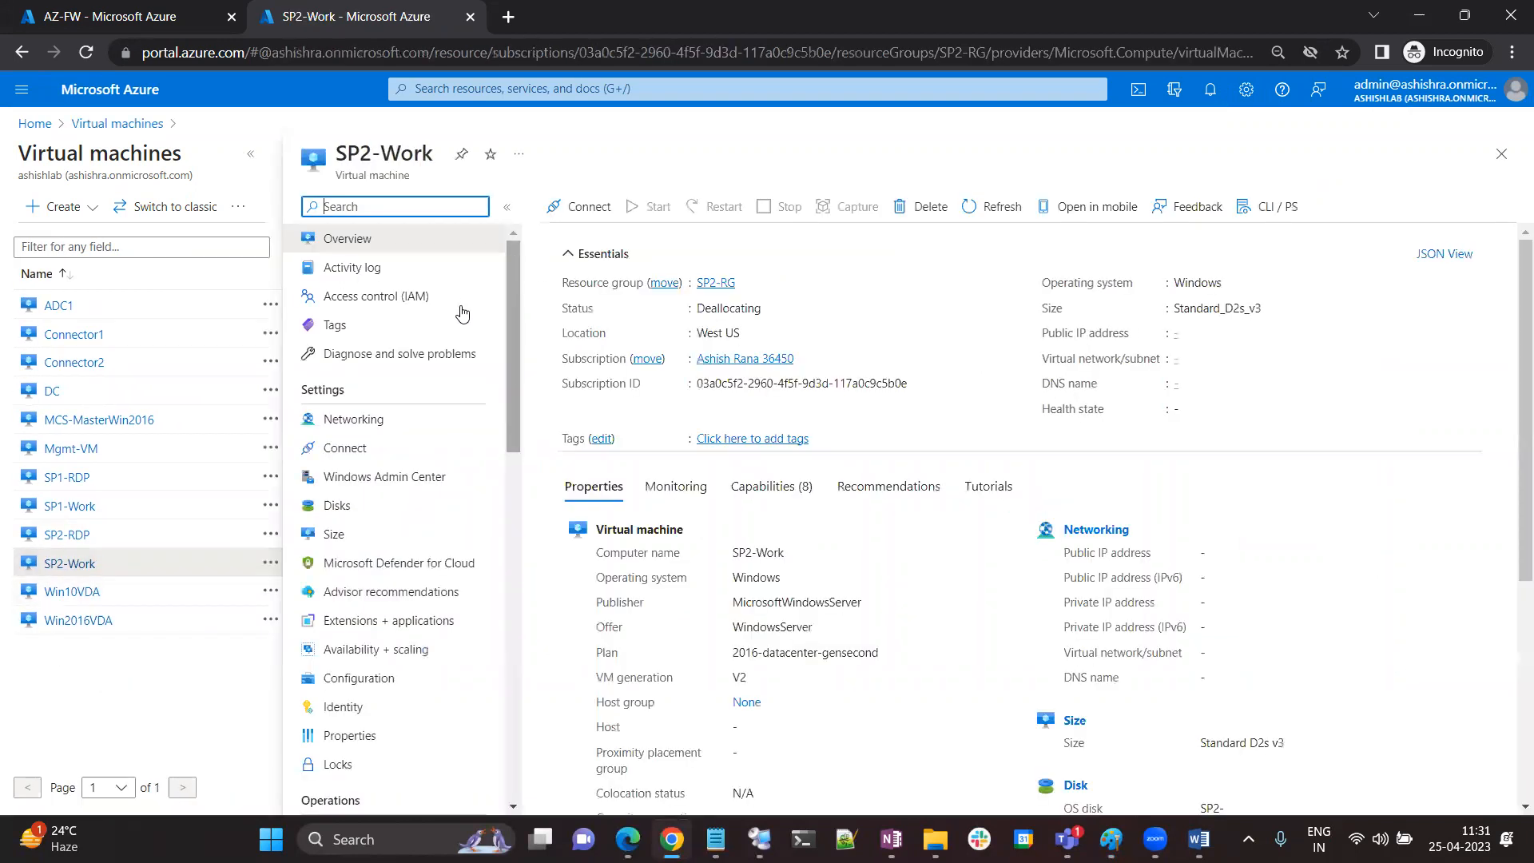
click(354, 422)
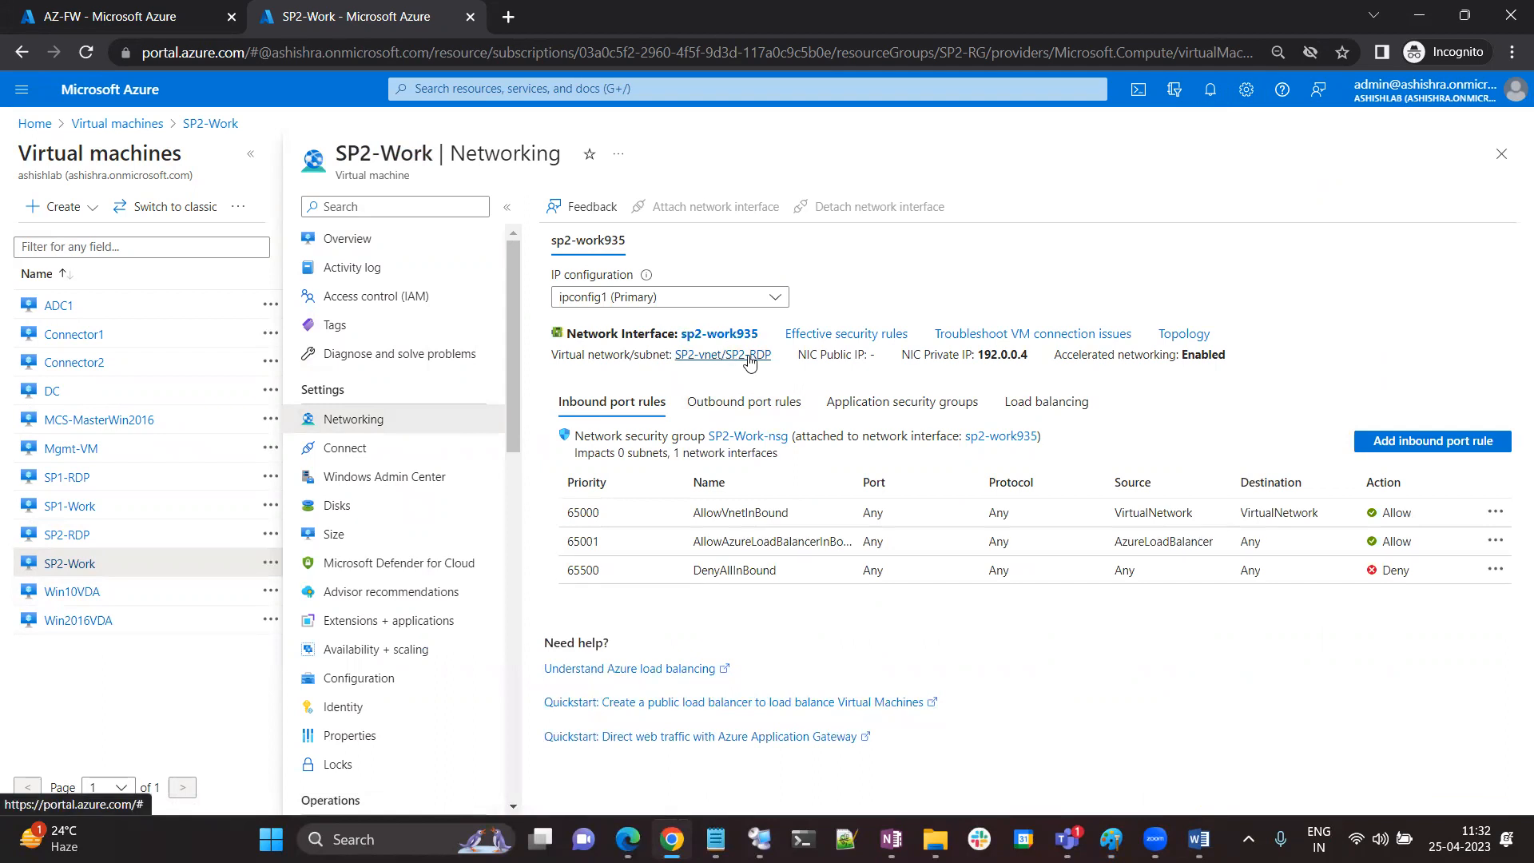
click(747, 356)
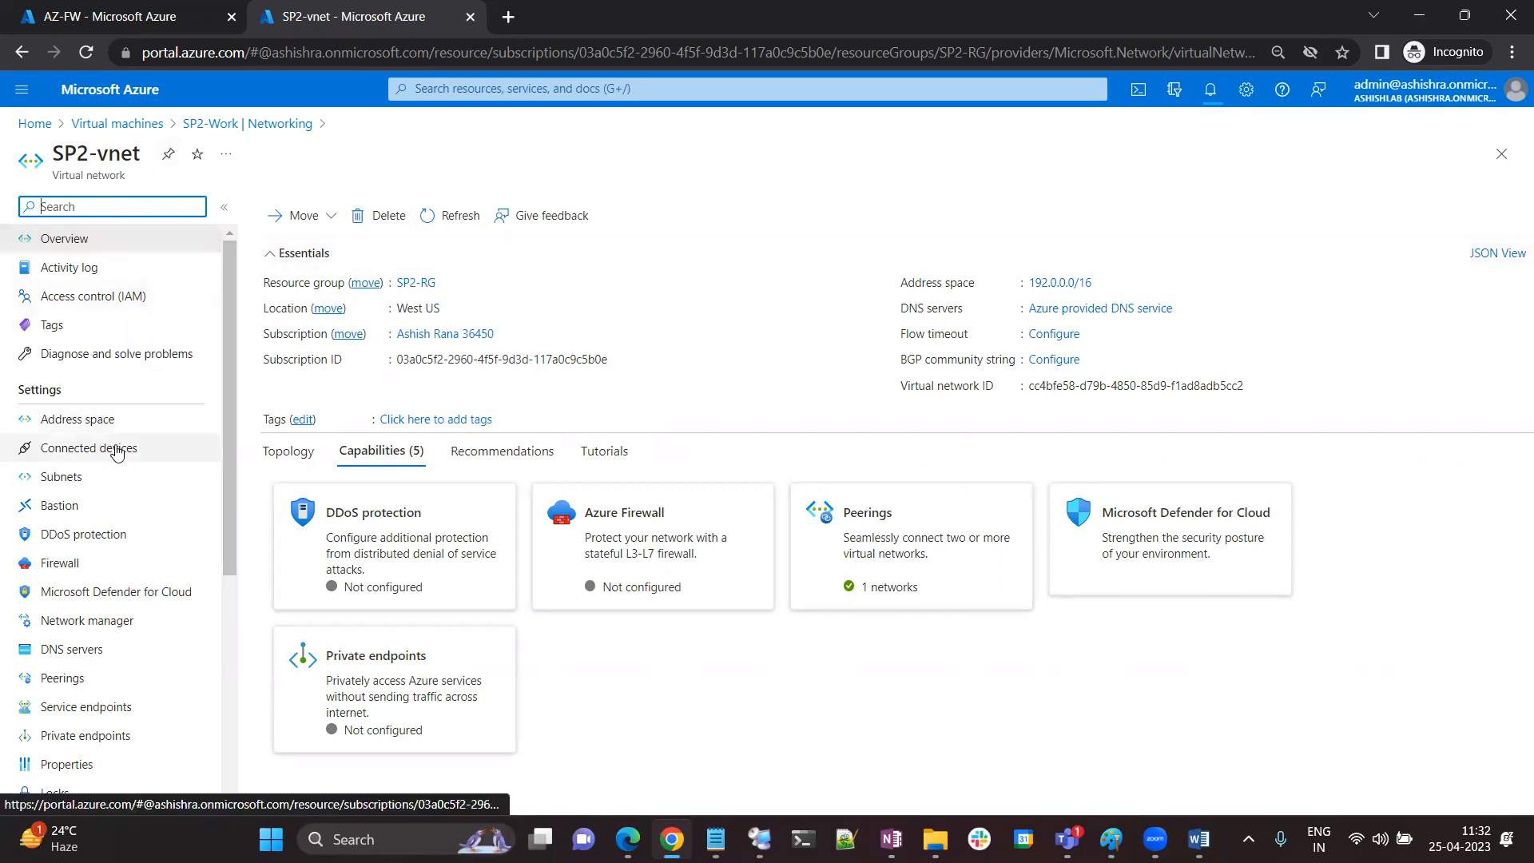
click(78, 476)
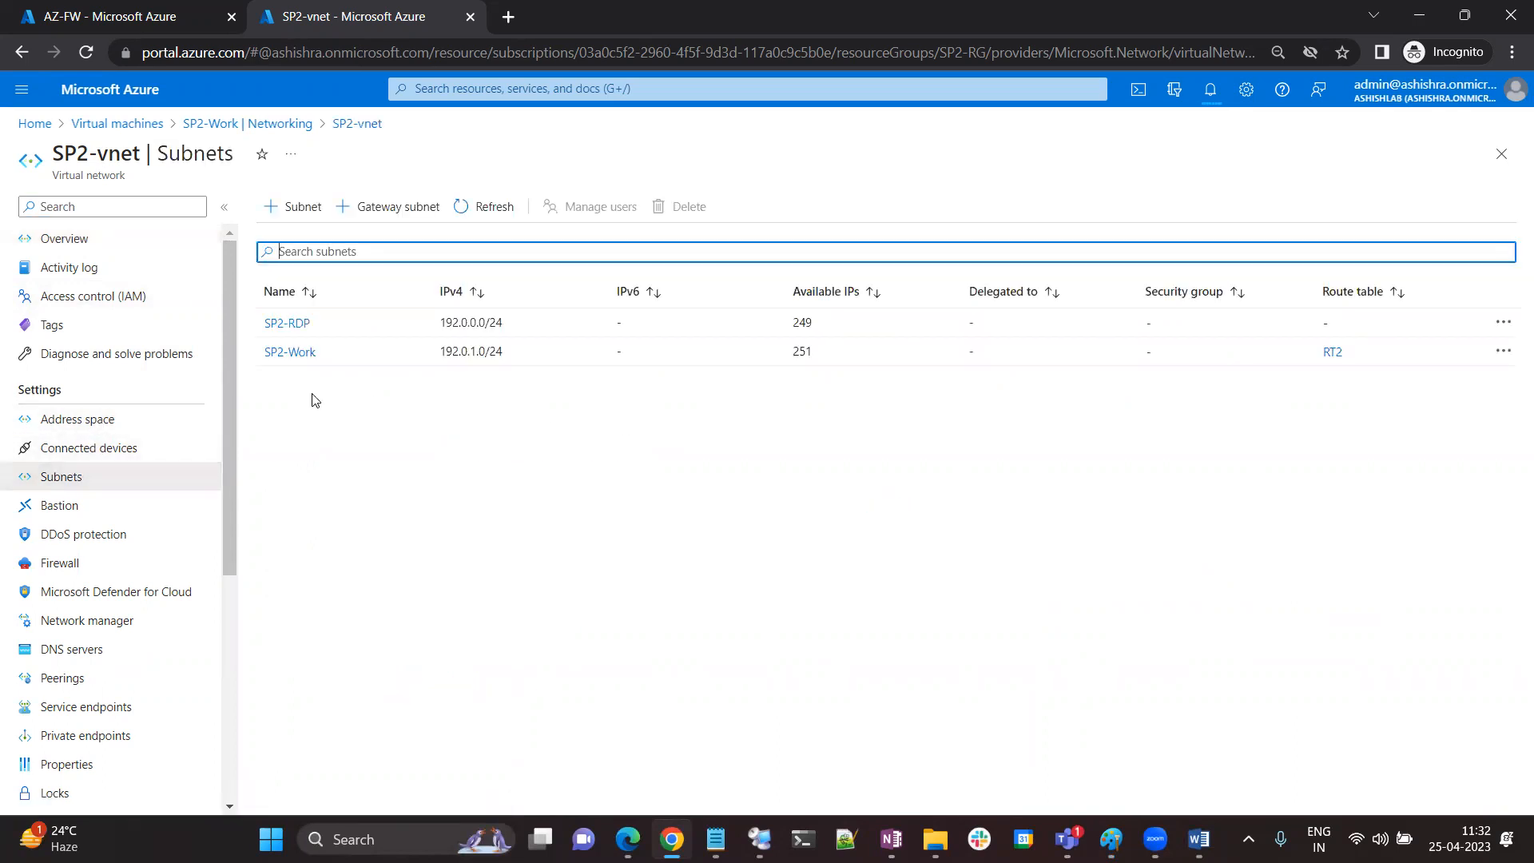
click(247, 123)
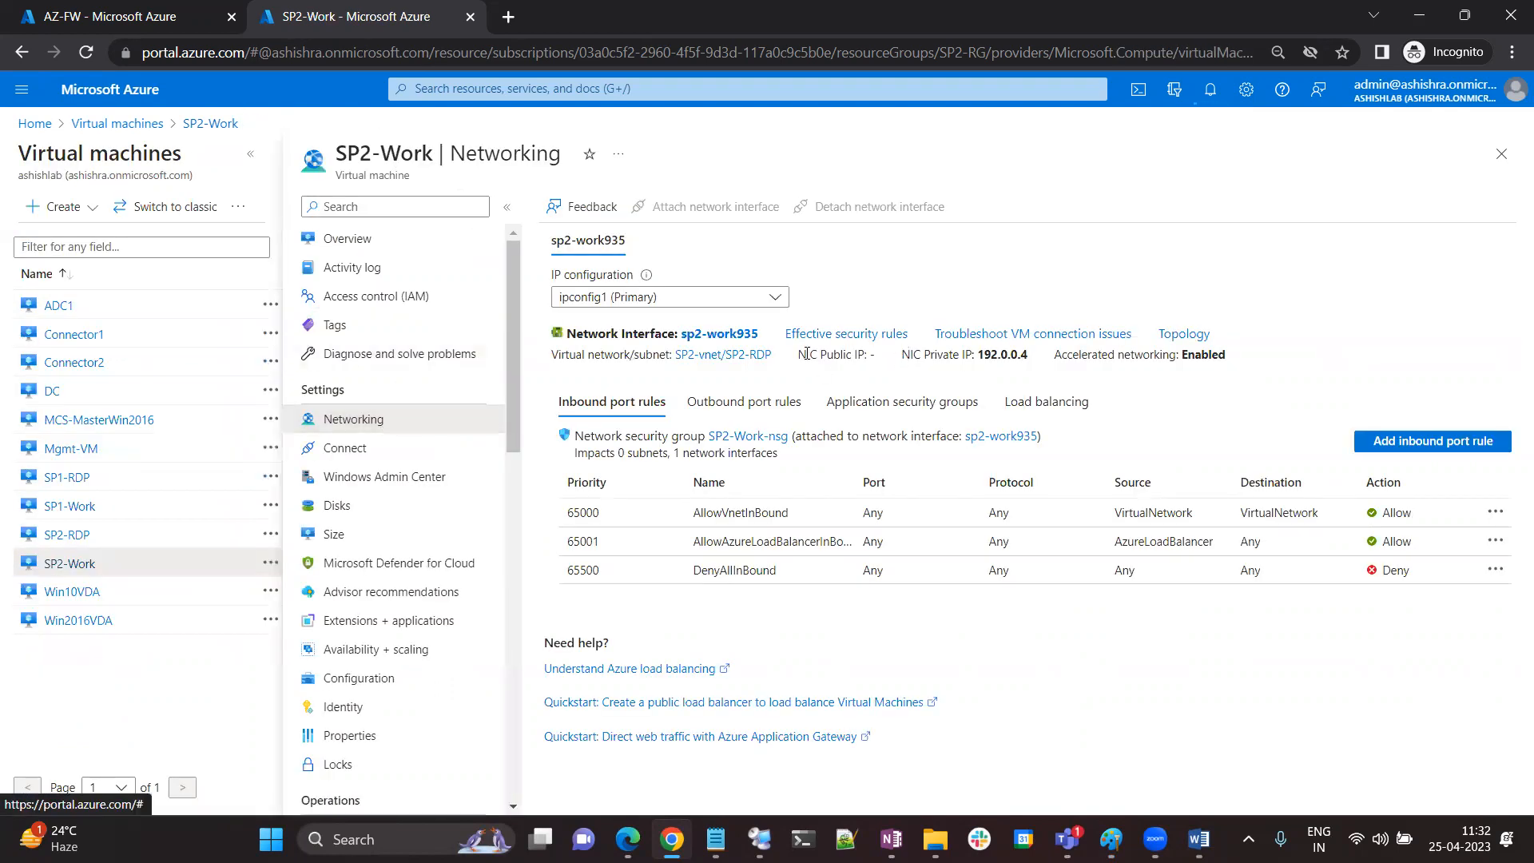
Switch sp2-work935's IP configuration to the SP2-Work subnet and save, giving private IP 192.0.1.4
click(718, 333)
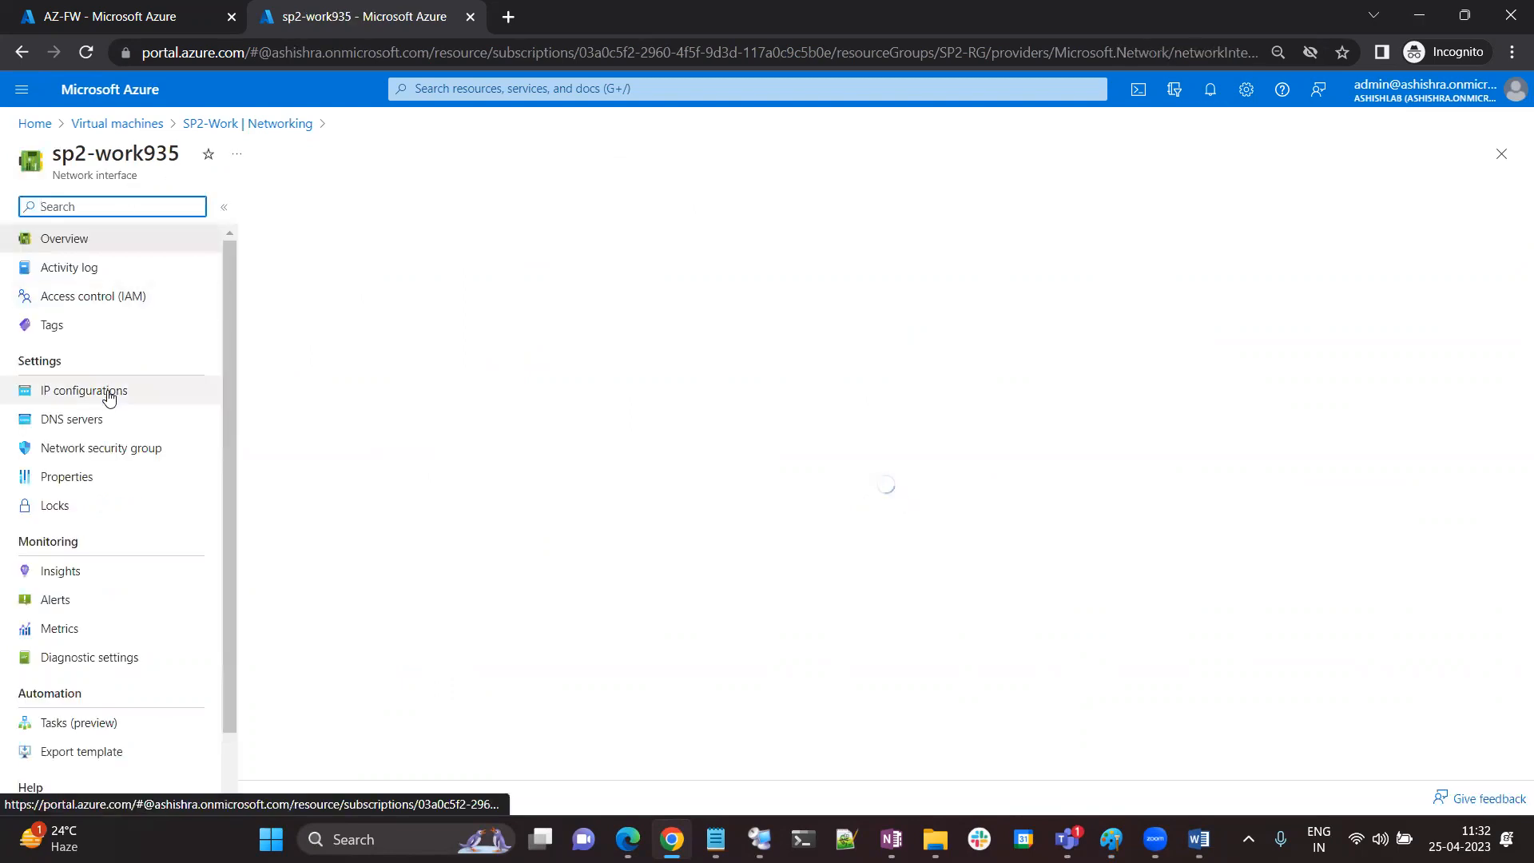
click(110, 391)
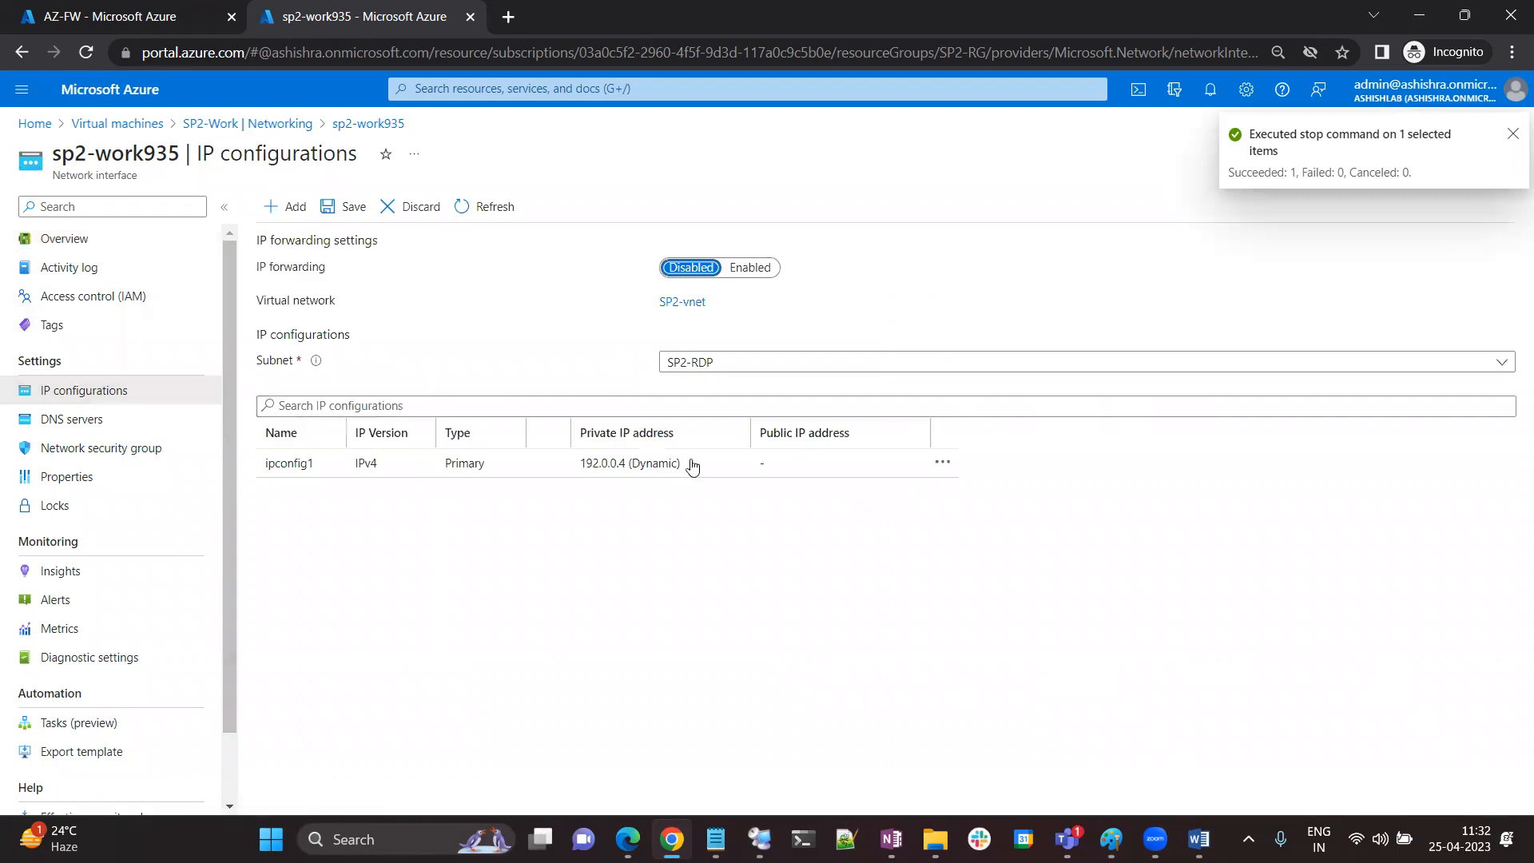
click(747, 364)
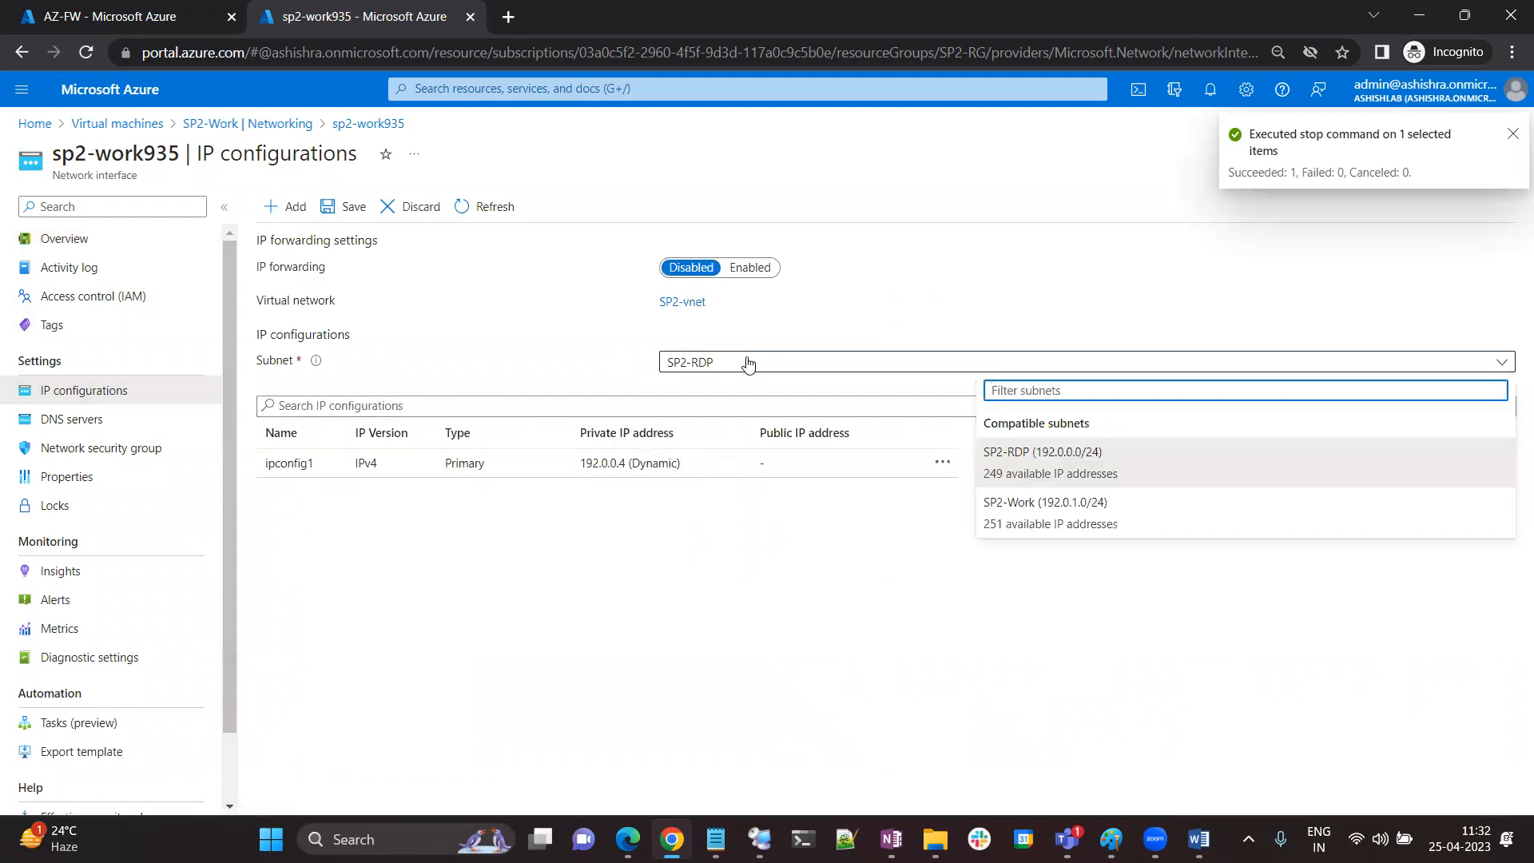
click(1043, 505)
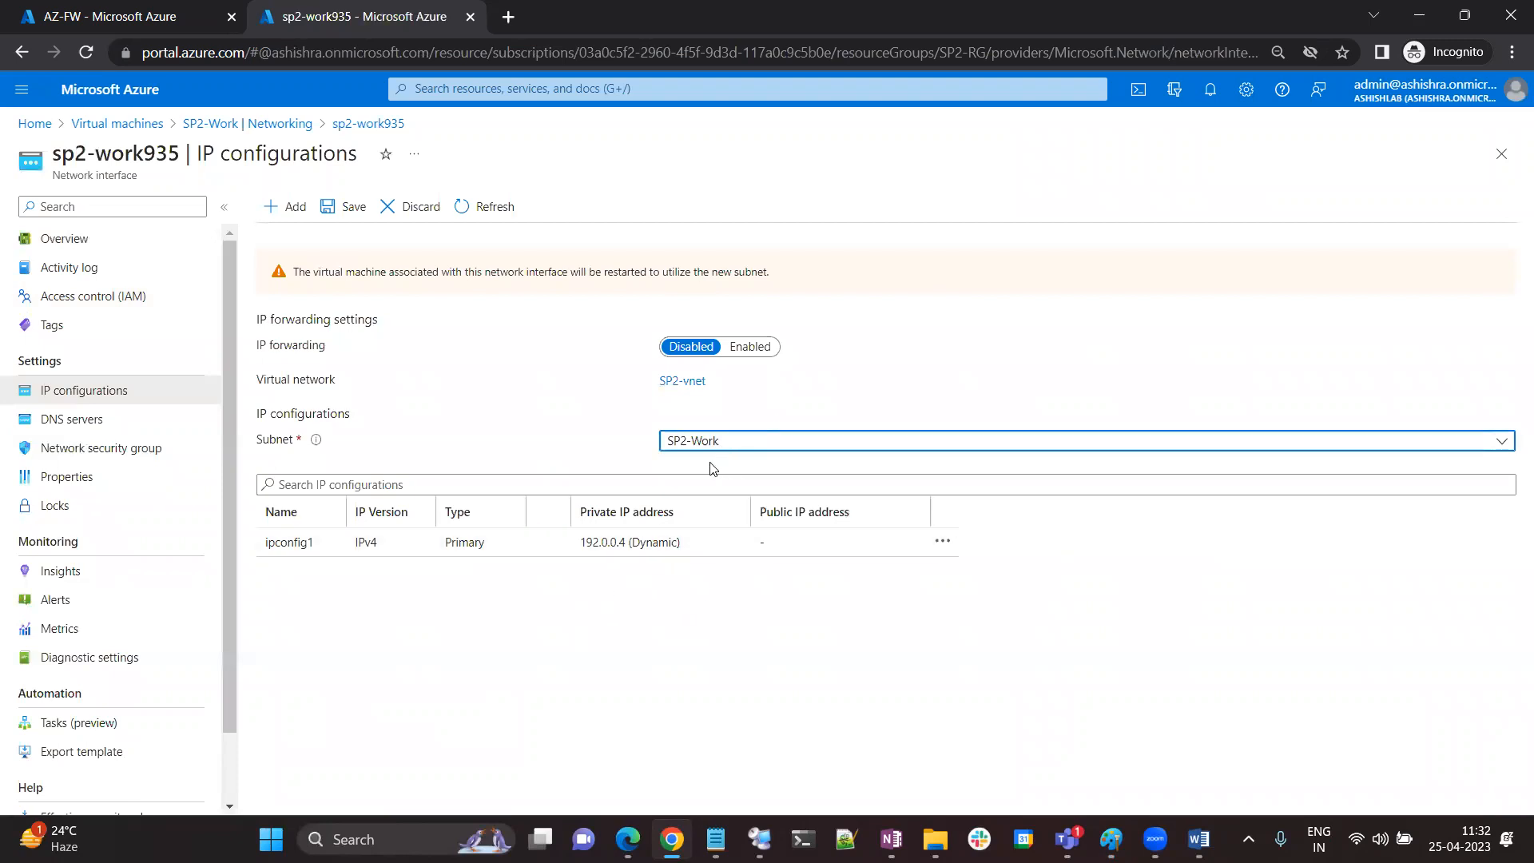
click(348, 207)
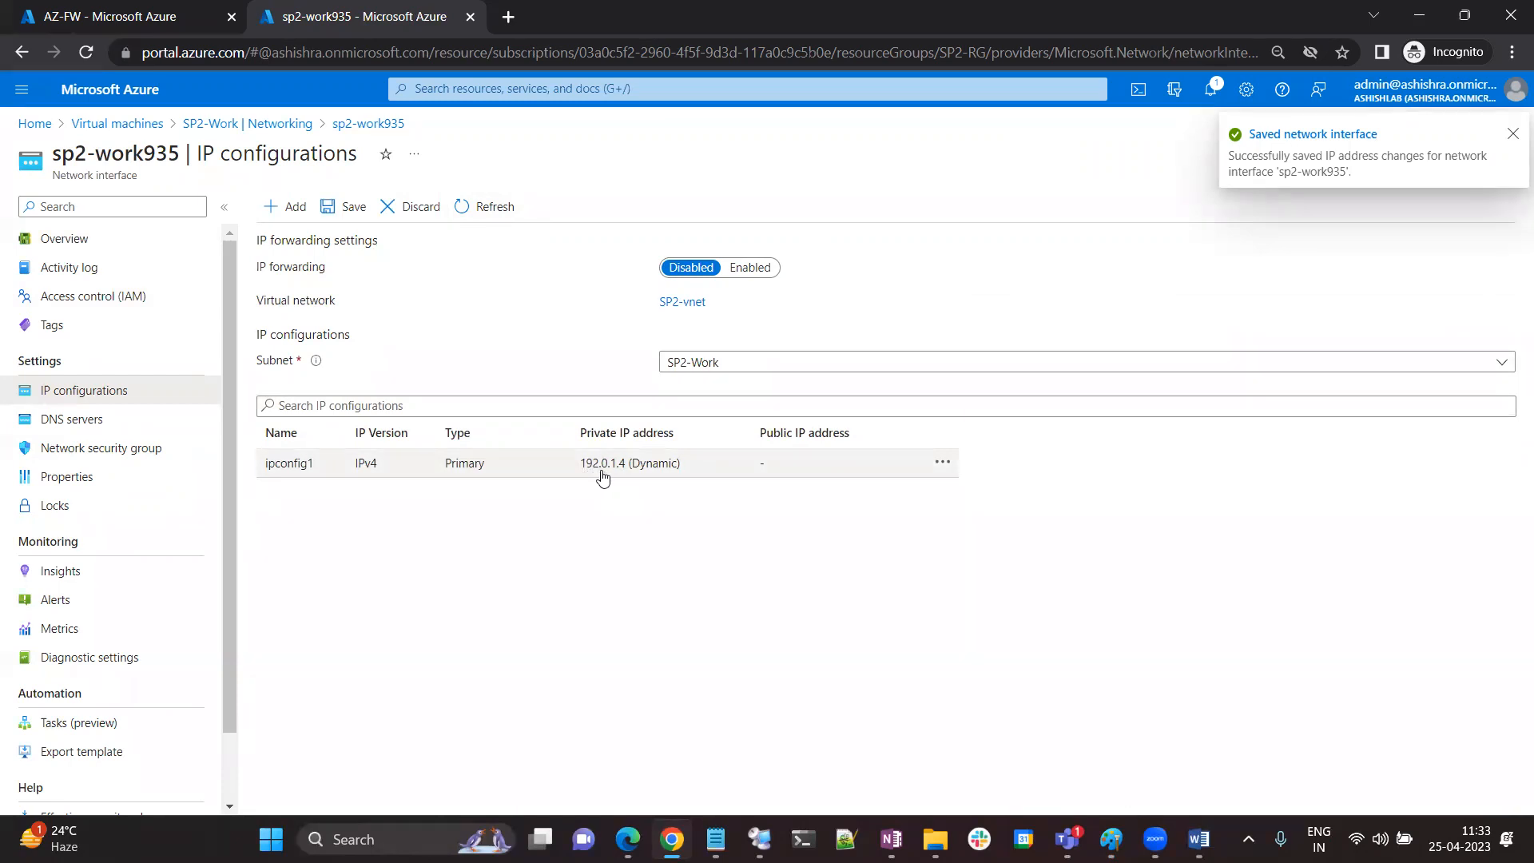
Start the SP2-Work virtual machine from the Virtual machines list, then review the Paint network diagram
click(35, 123)
click(422, 195)
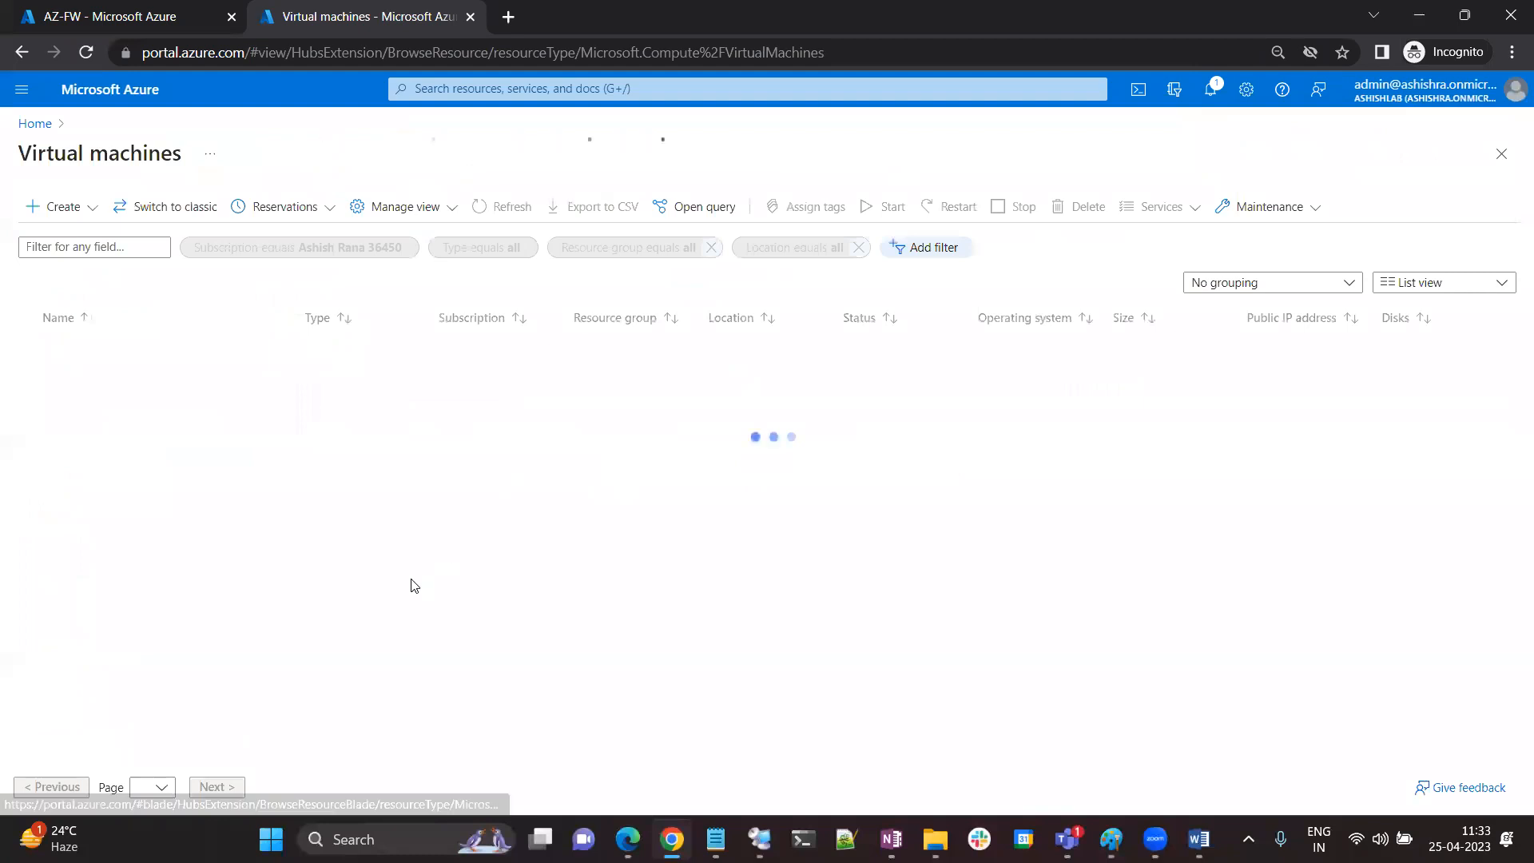
click(27, 607)
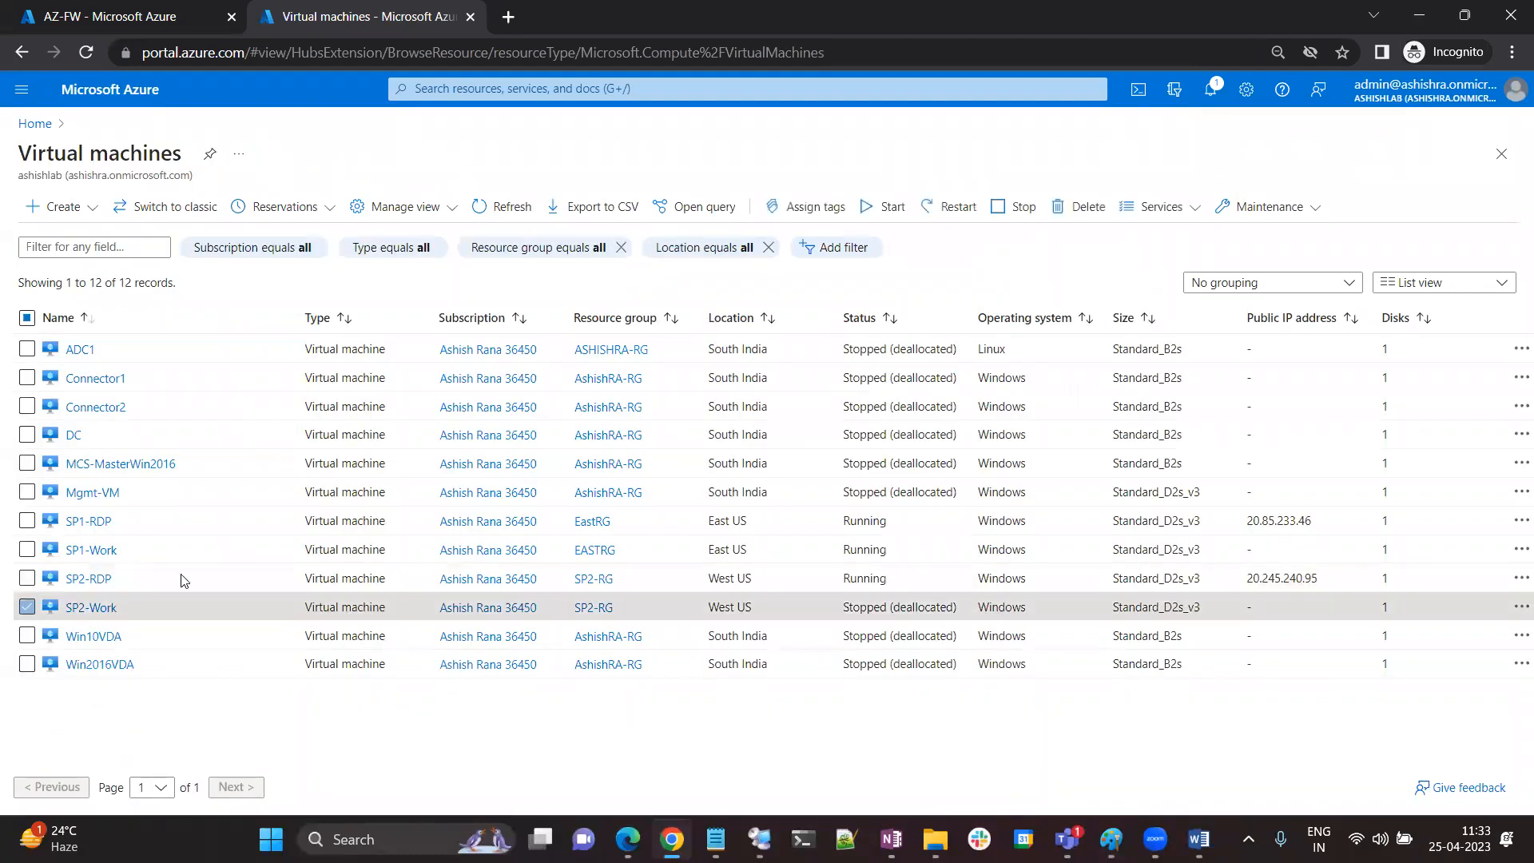
click(869, 208)
click(80, 303)
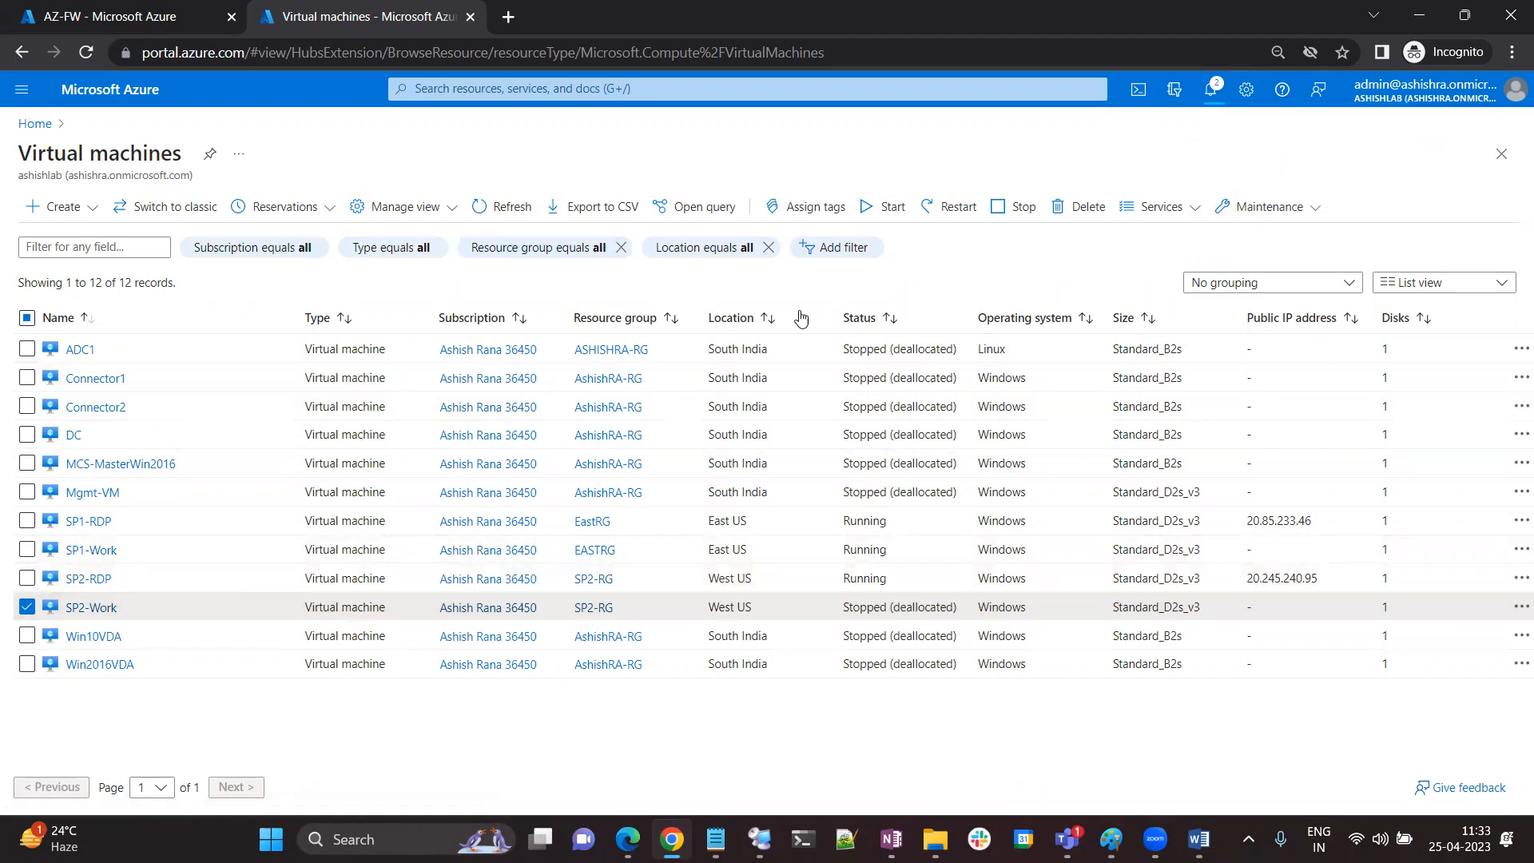
click(1112, 839)
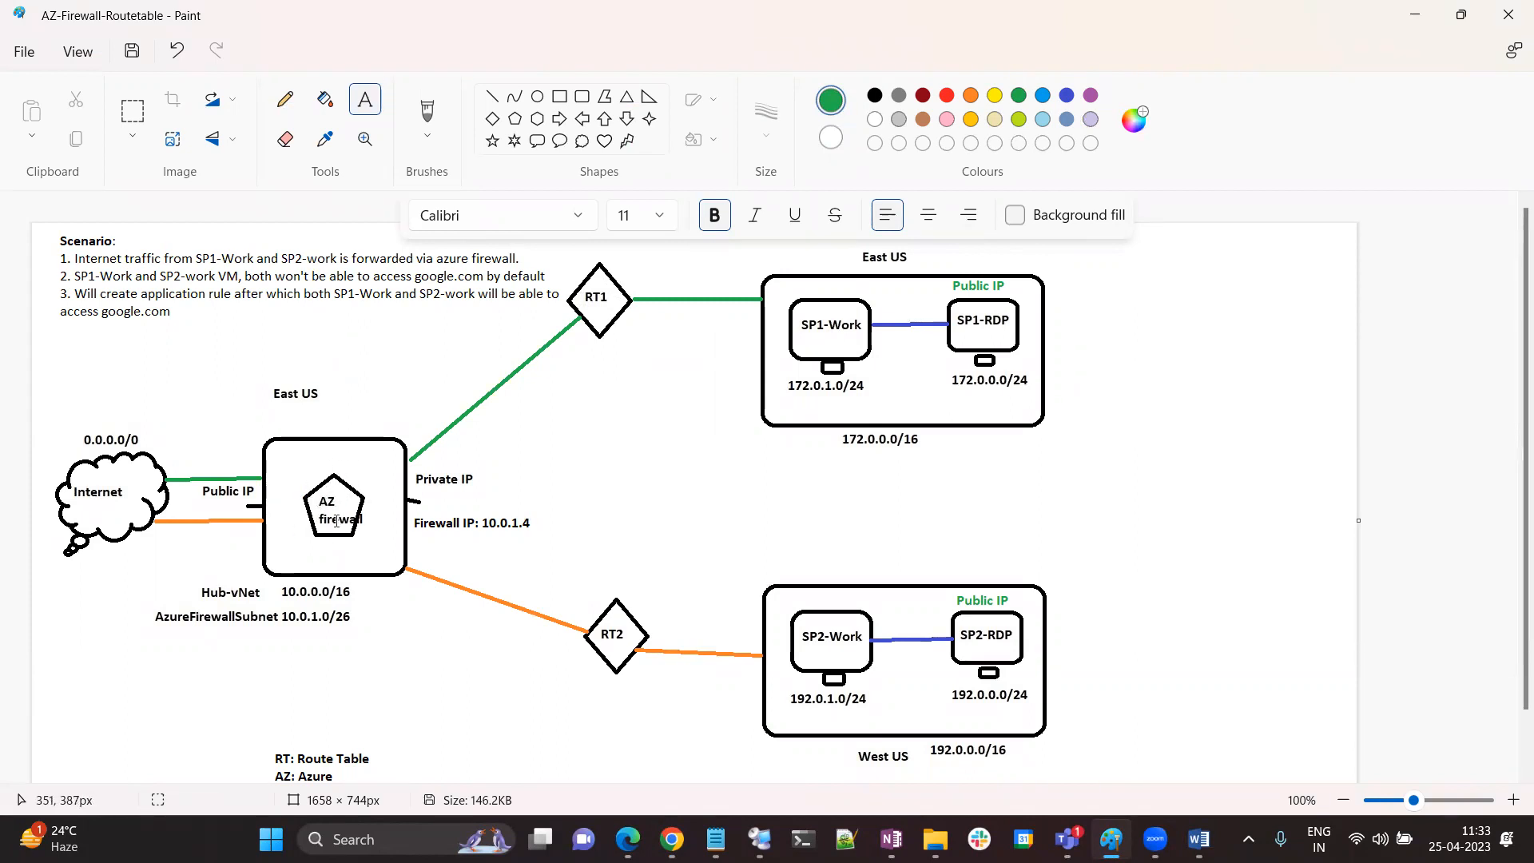
click(1416, 15)
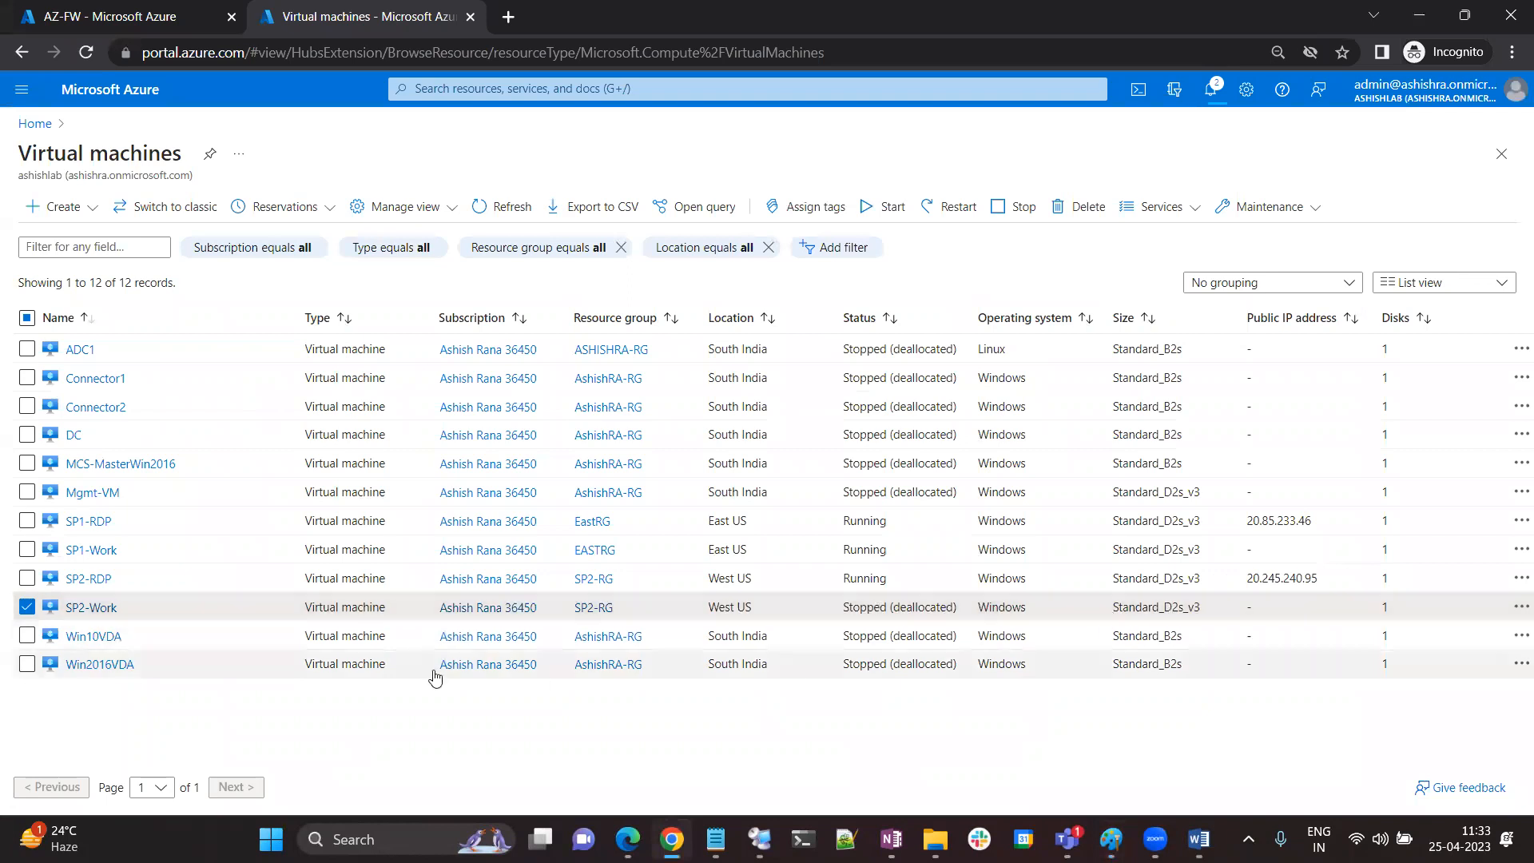
Copy SP2-Work's new private IP 192.0.1.4 from its overview page
click(95, 609)
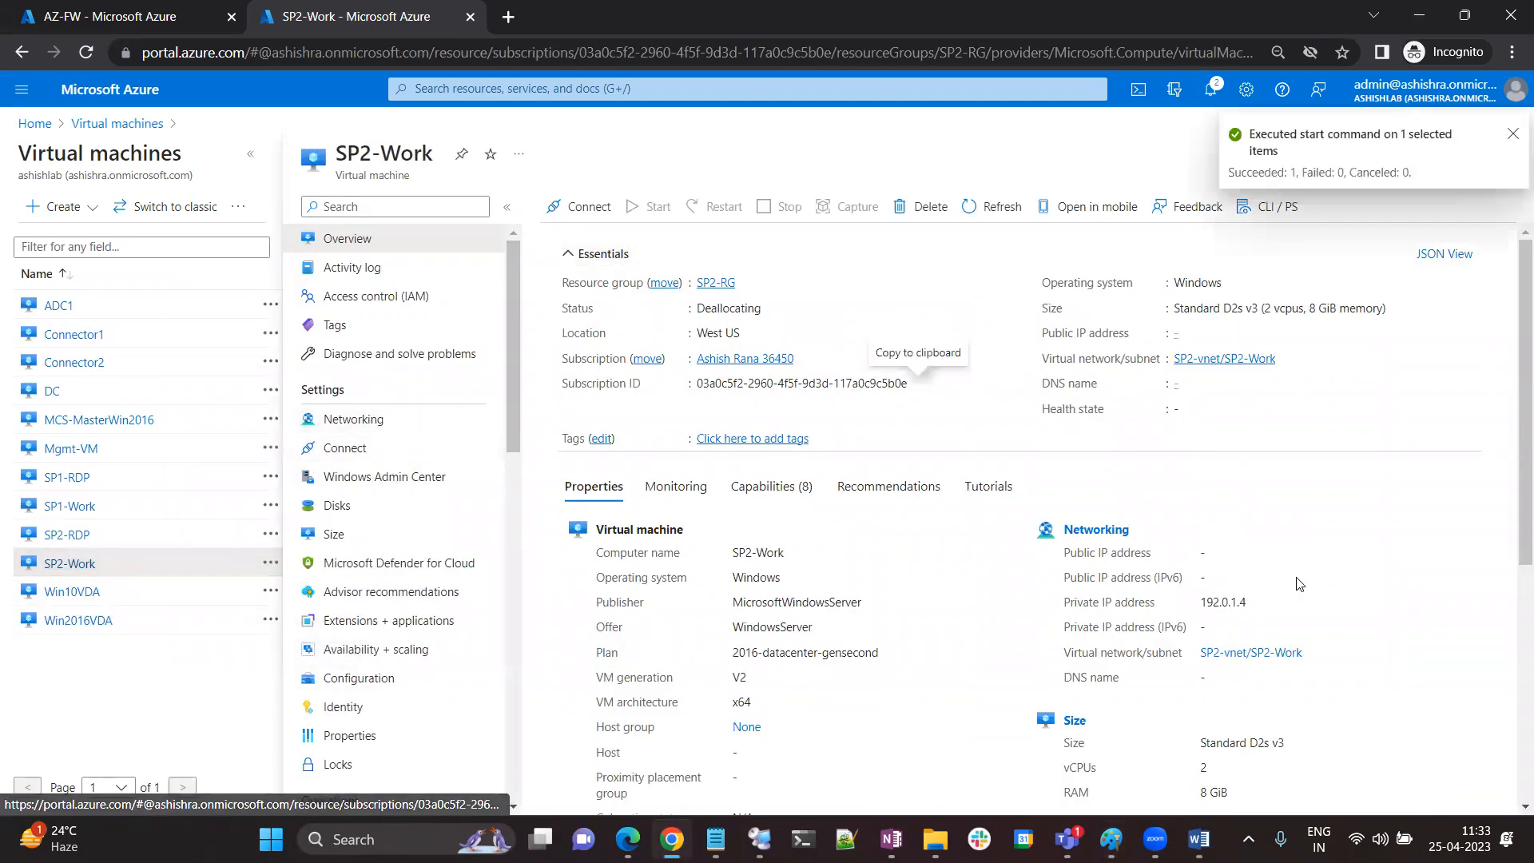
drag(1263, 603, 1187, 612)
key(ctrl+c)
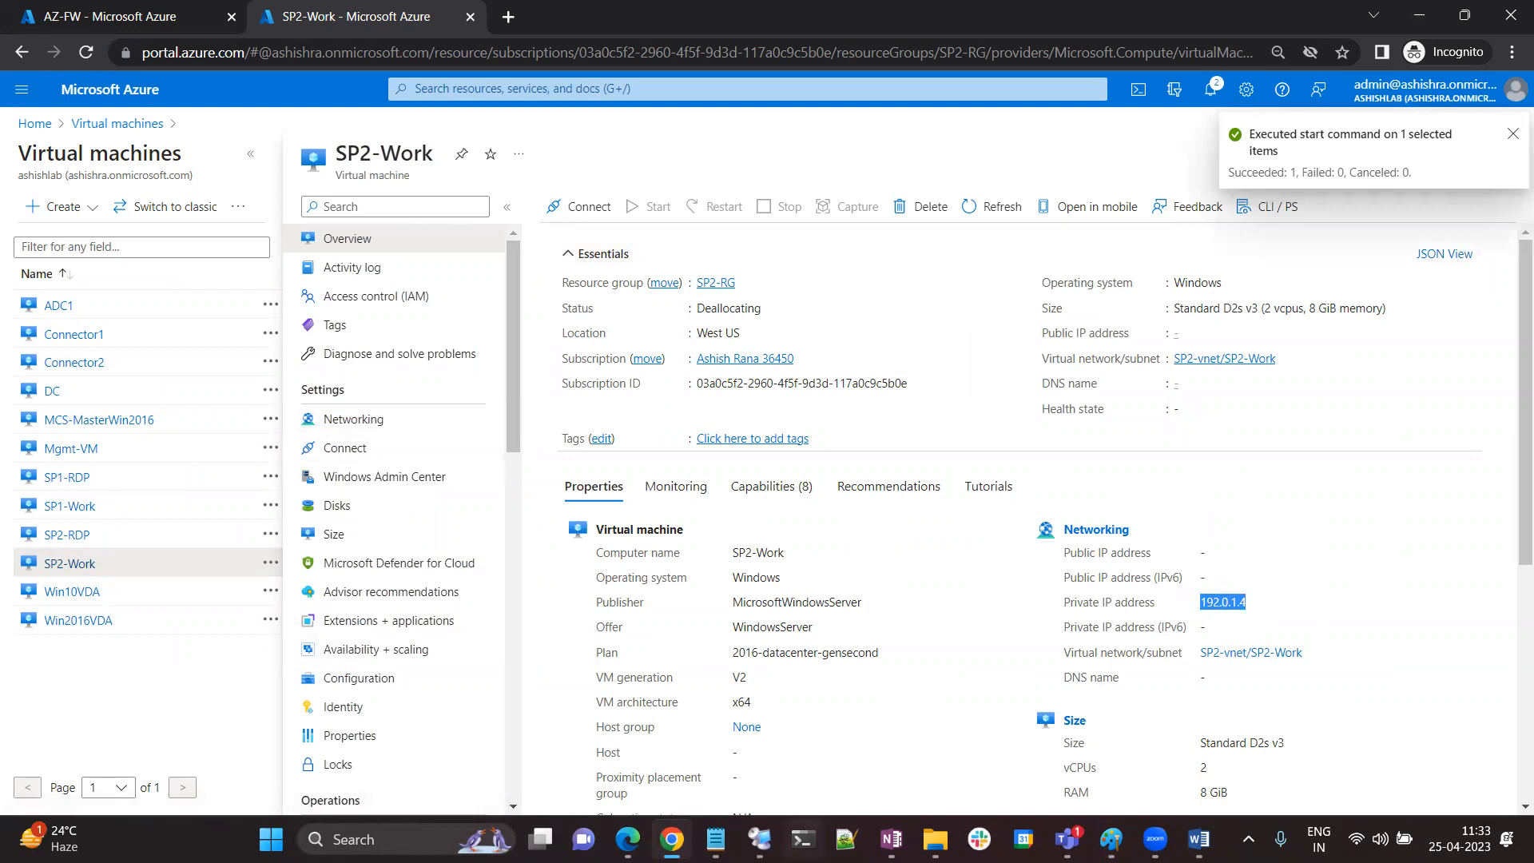
click(673, 839)
Replace 192.0.0.4 with 192.0.1.4 in the Notepad IP notes and remove the blank line
click(732, 838)
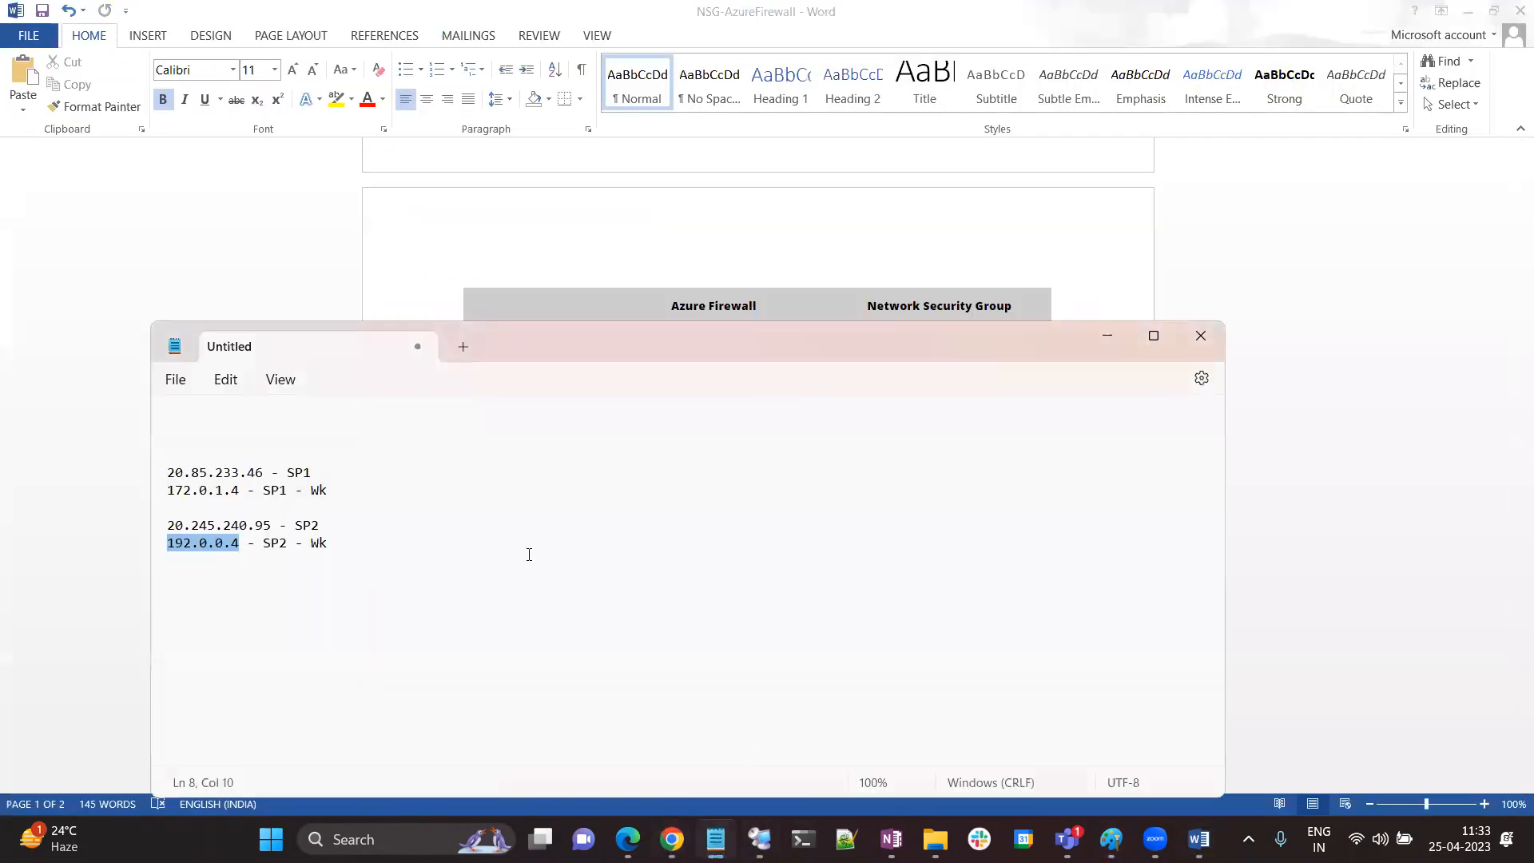
drag(240, 548, 154, 555)
key(ctrl+v)
click(240, 531)
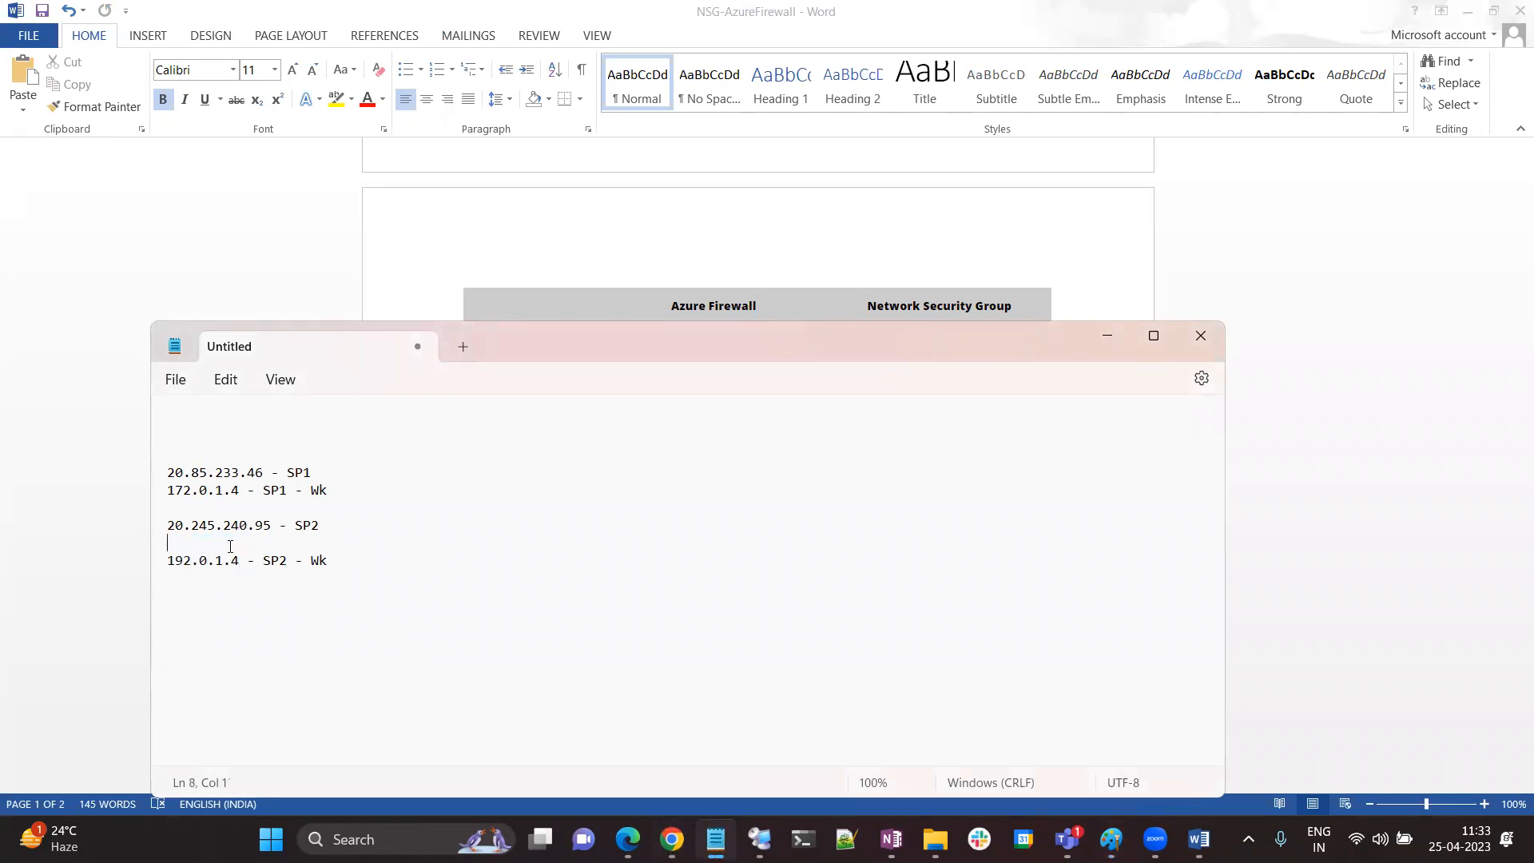
key(Delete)
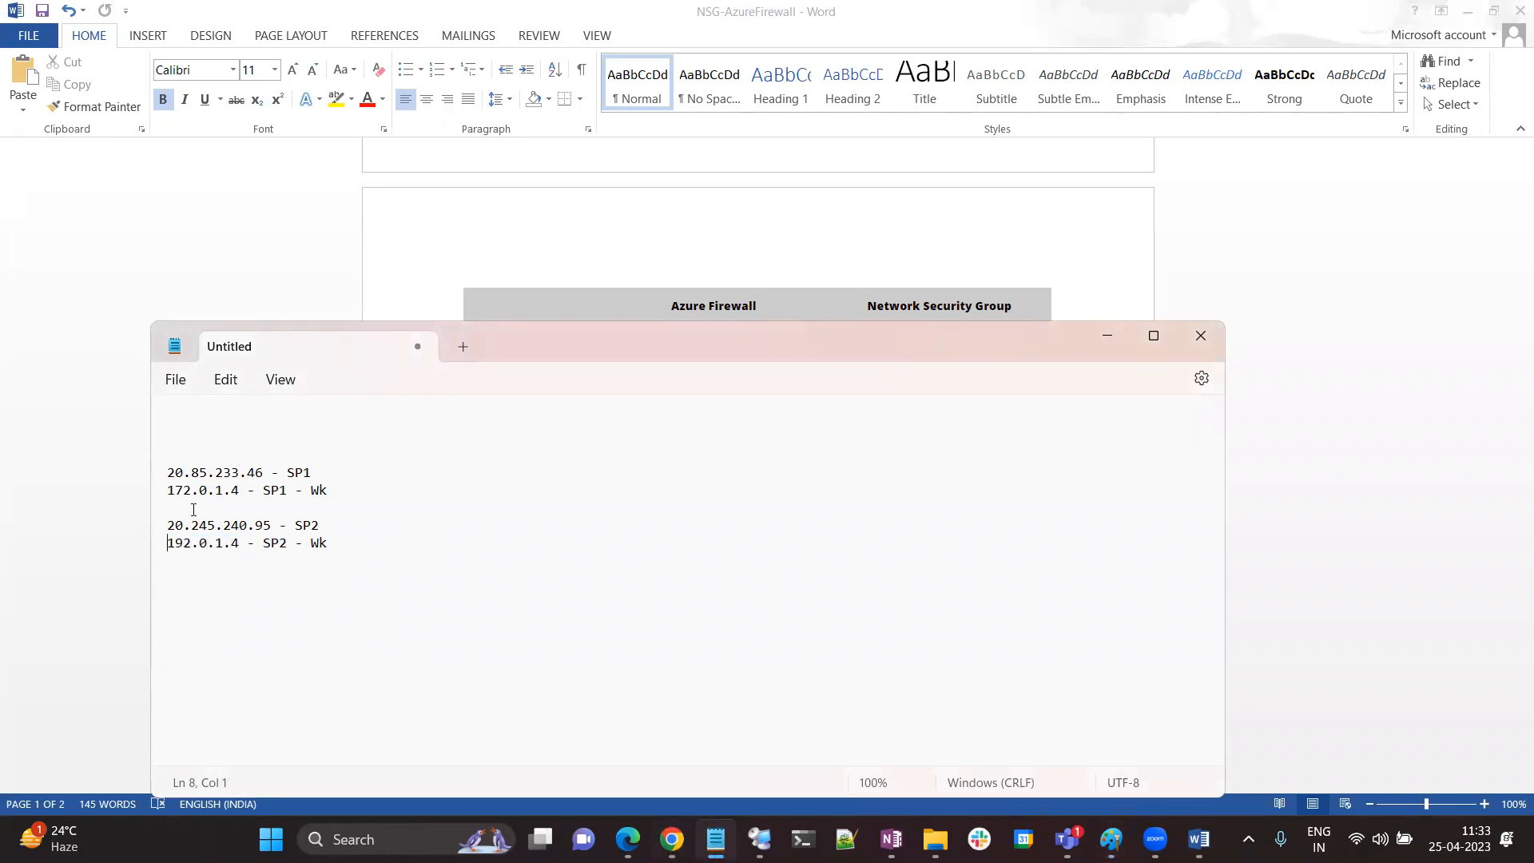
shift+click(239, 546)
click(759, 838)
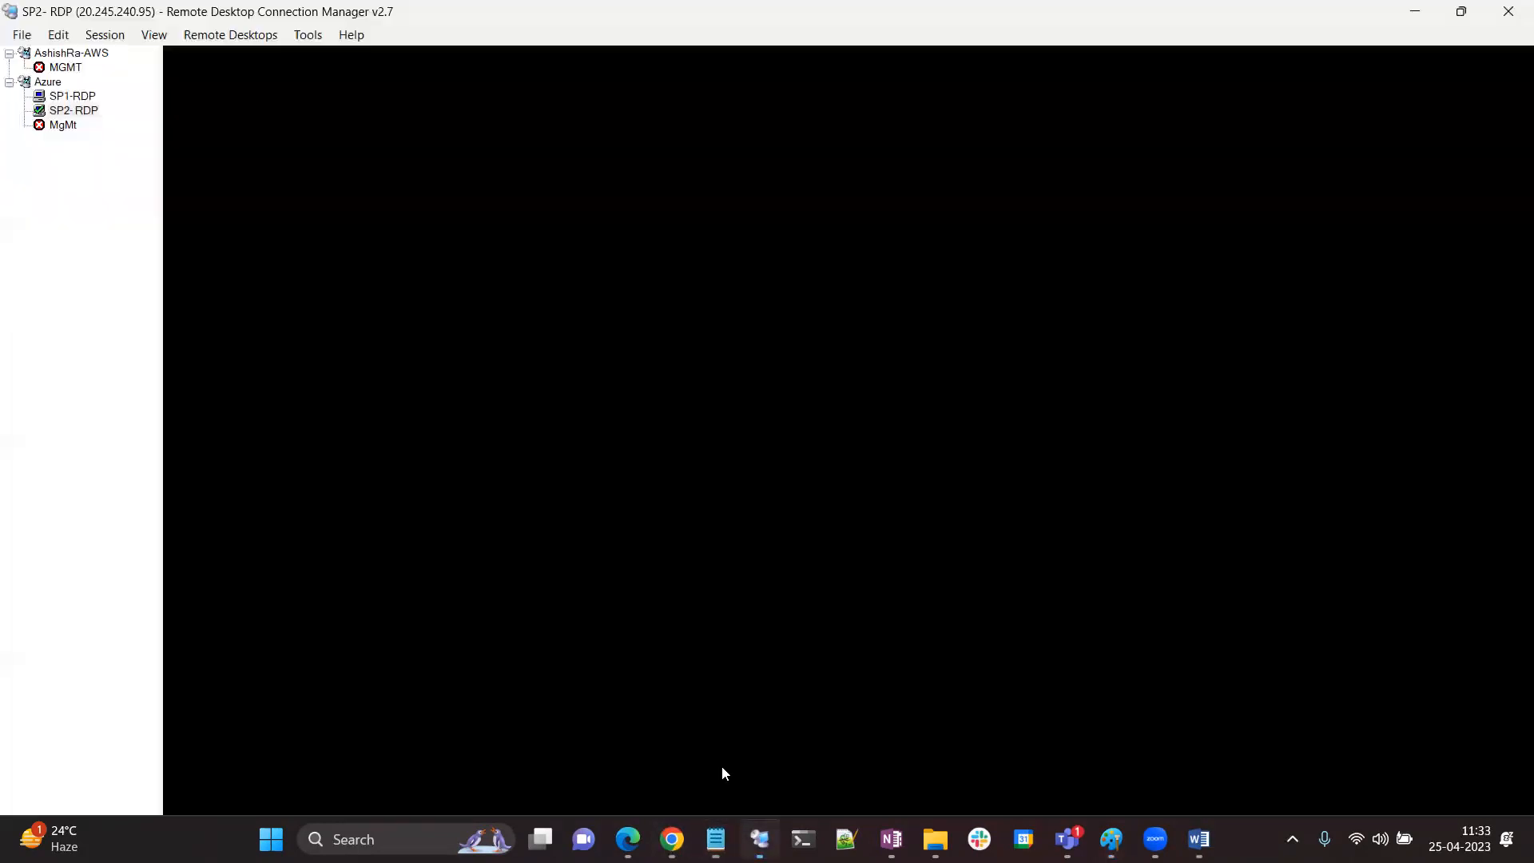
Connect by Remote Desktop to 192.0.1.4, signing in with the user's credentials and accepting the certificate
right_click(184, 797)
click(243, 717)
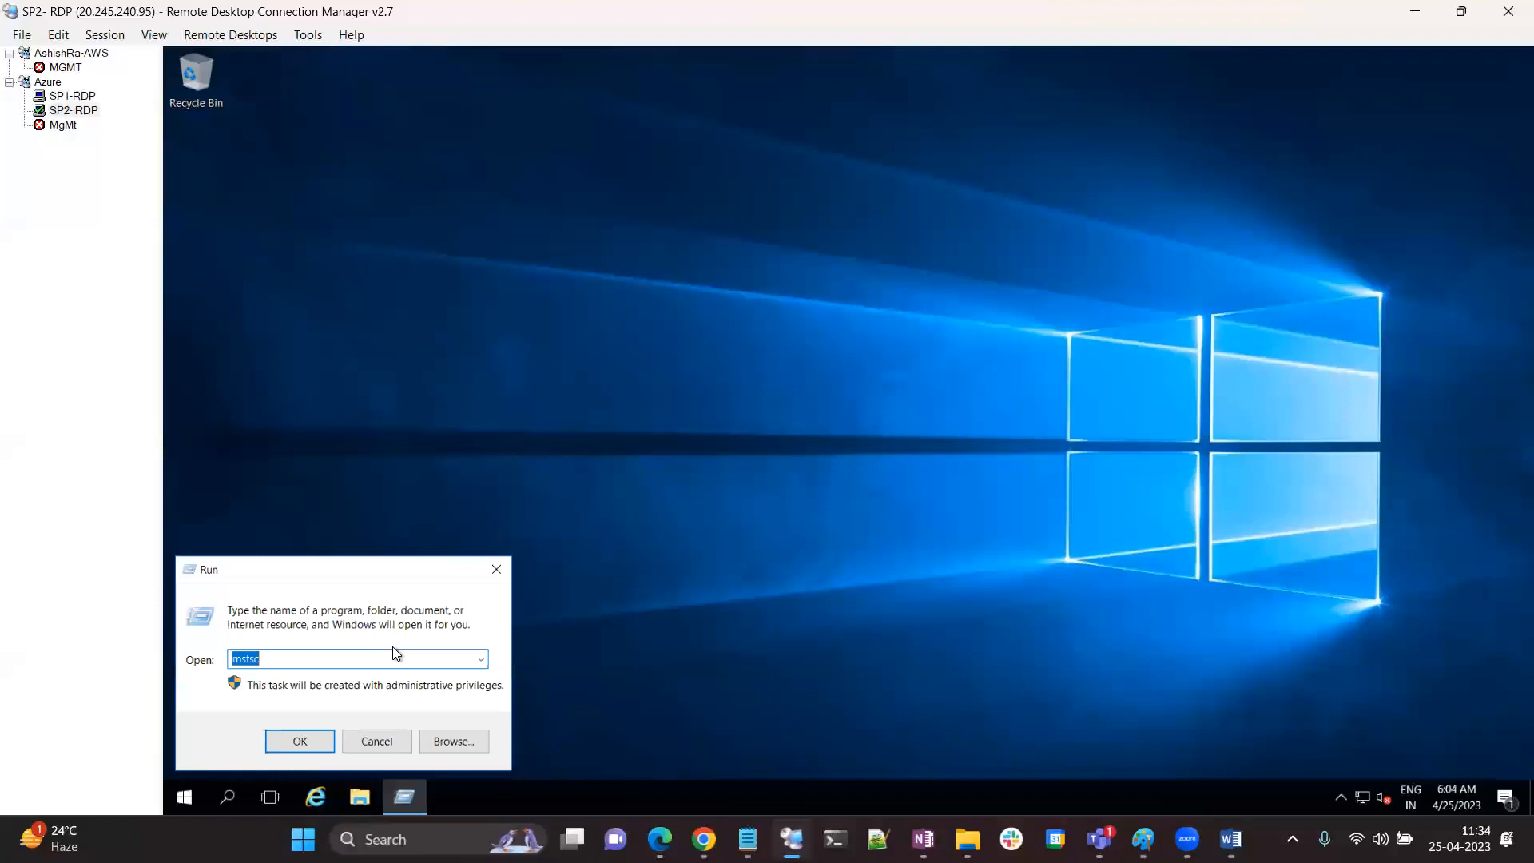
key(Return)
text(192.0.1.4)
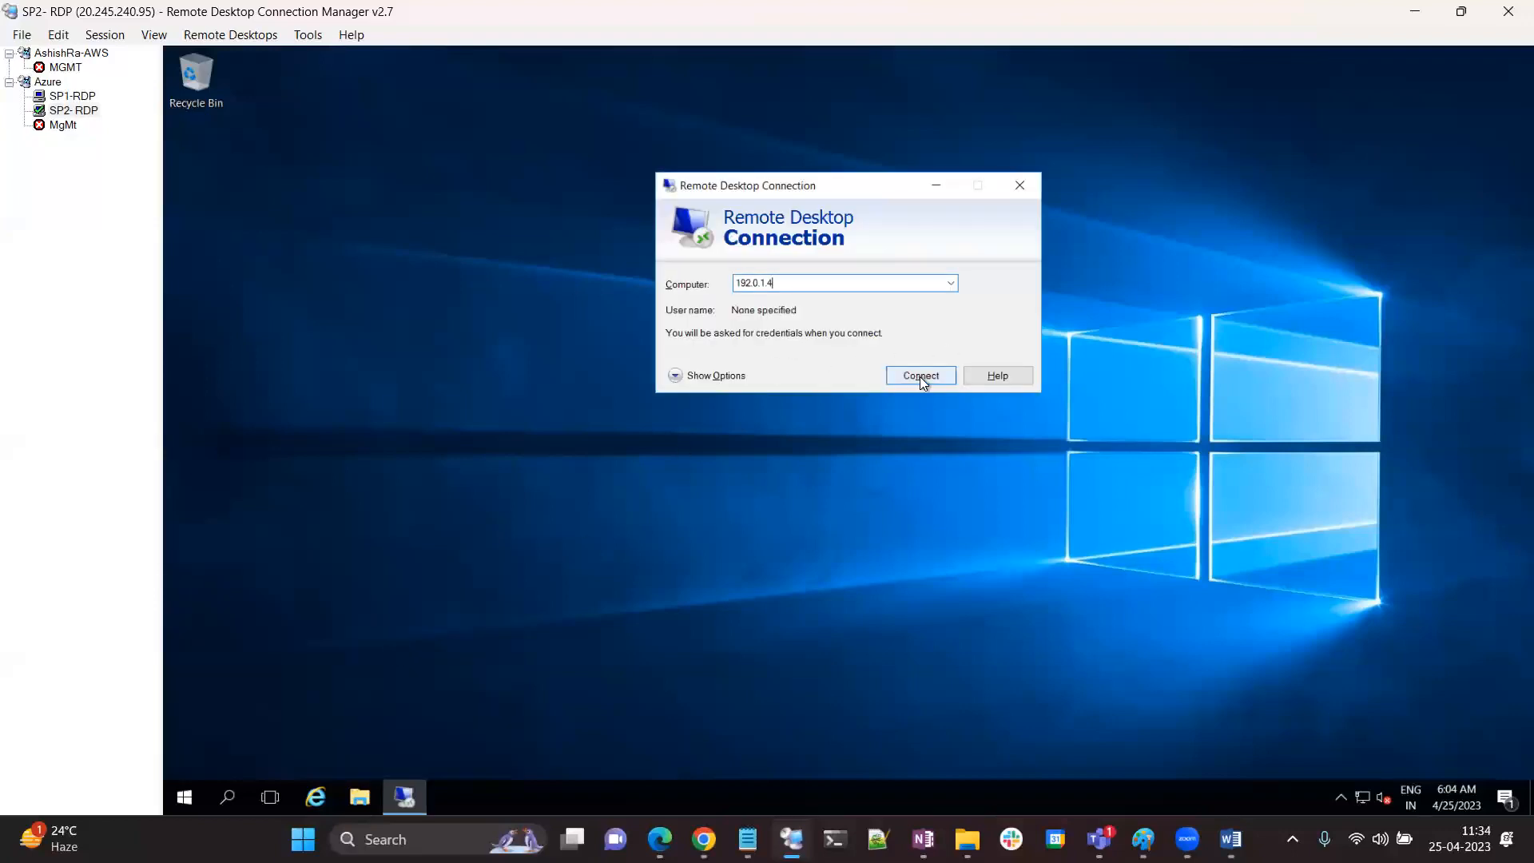
click(919, 376)
text(ashishra)
key(Tab)
text(********)
key(Return)
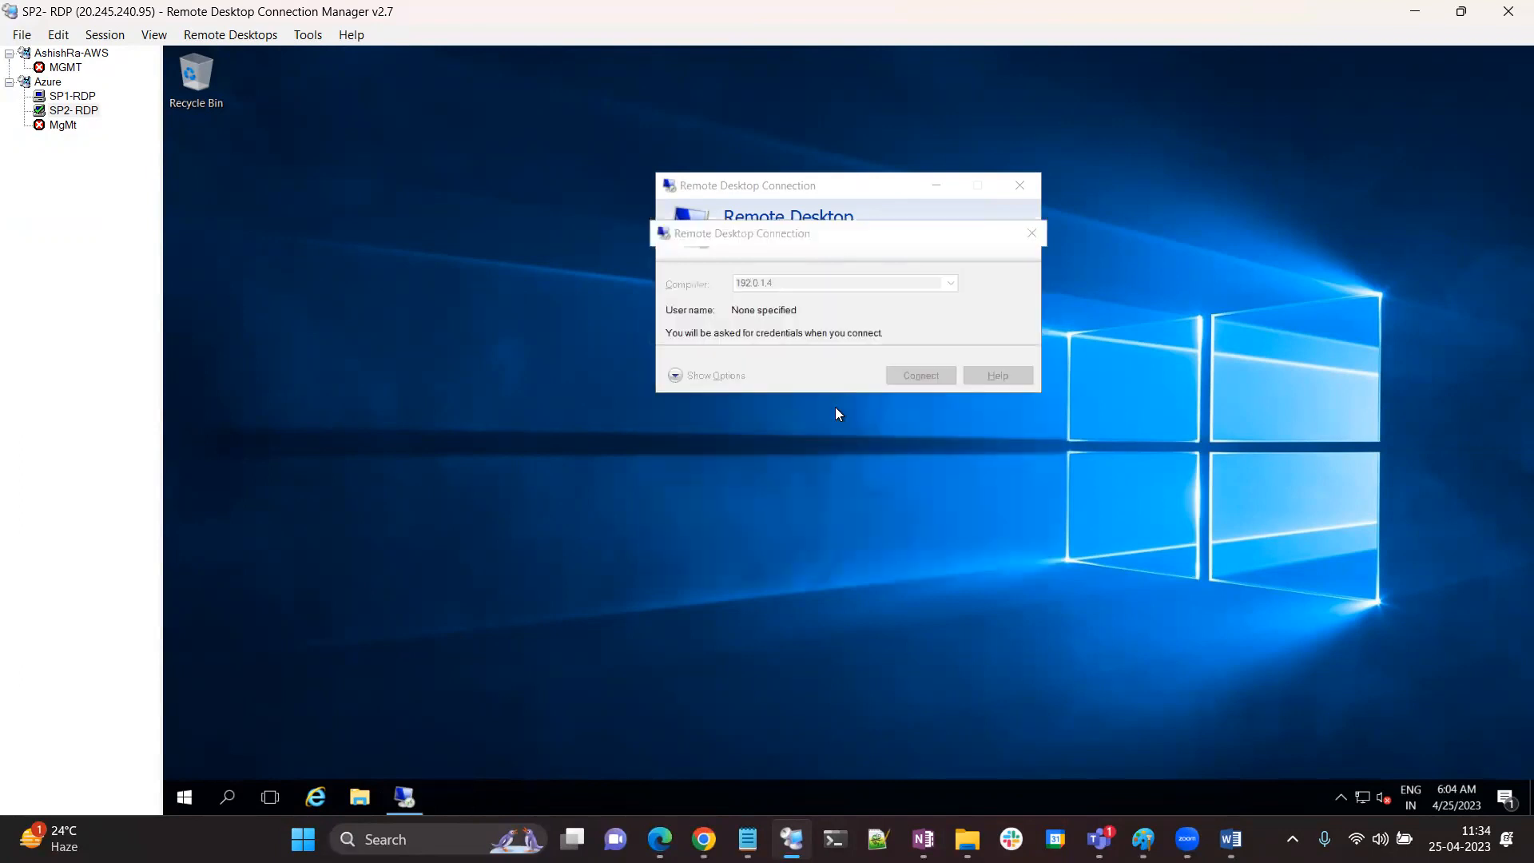
click(908, 434)
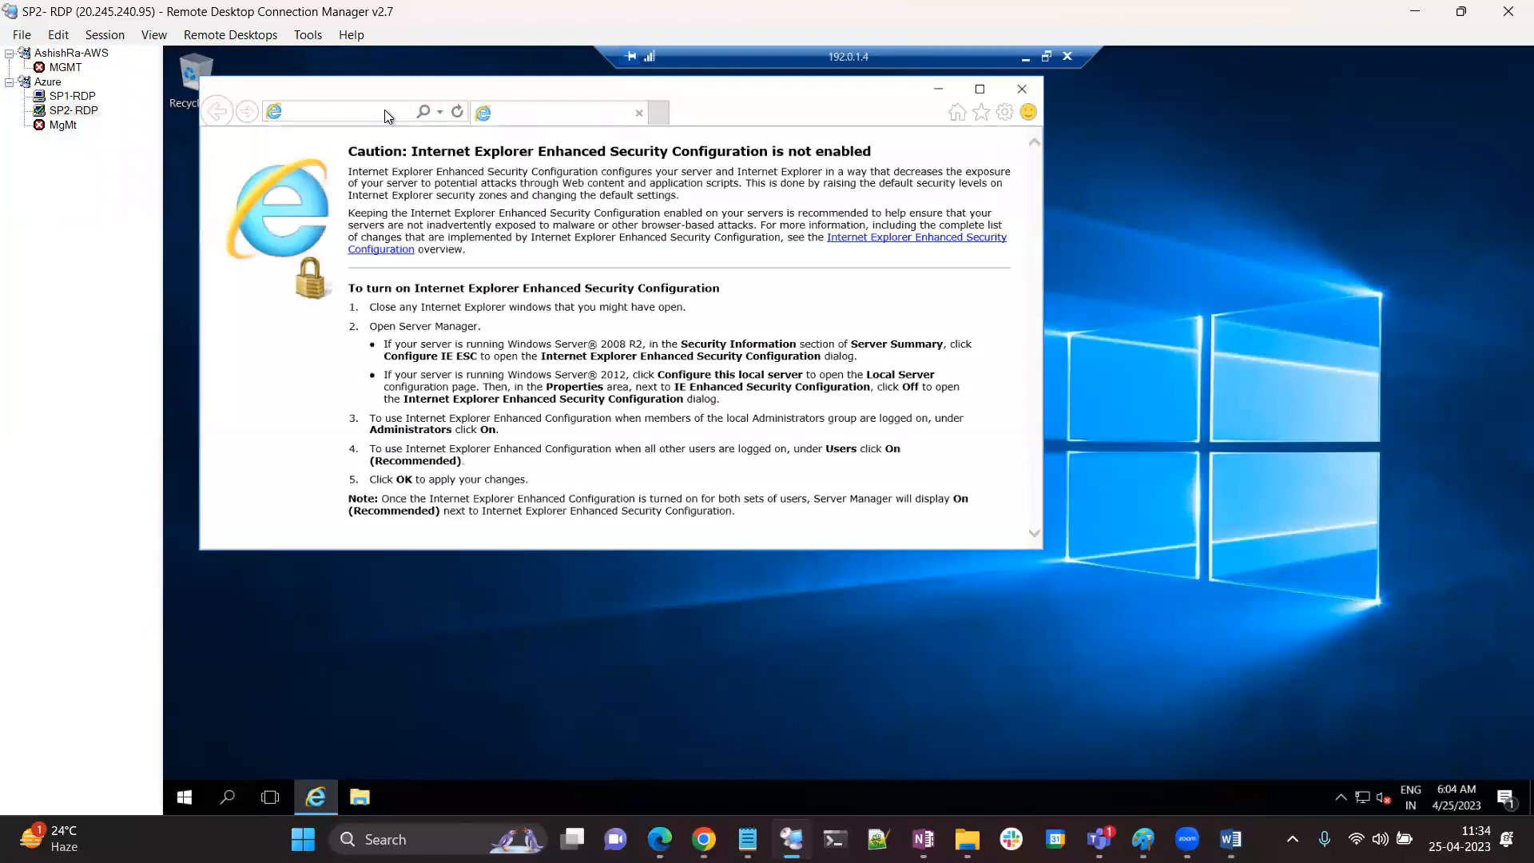
Load google.com in the remote browser and select the firewall's deny message
click(385, 111)
text(google.com/)
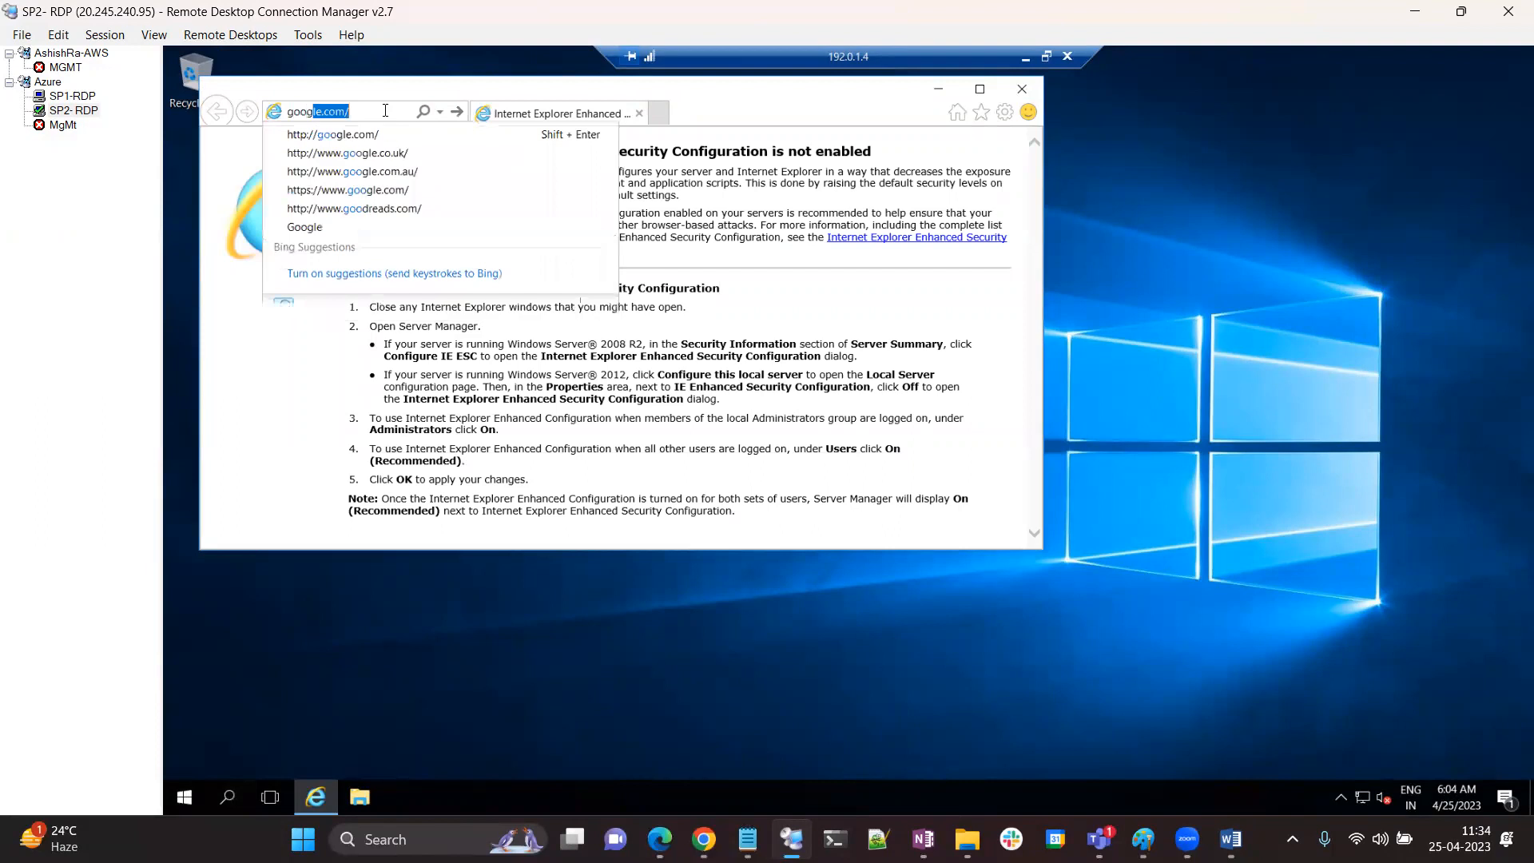
key(Return)
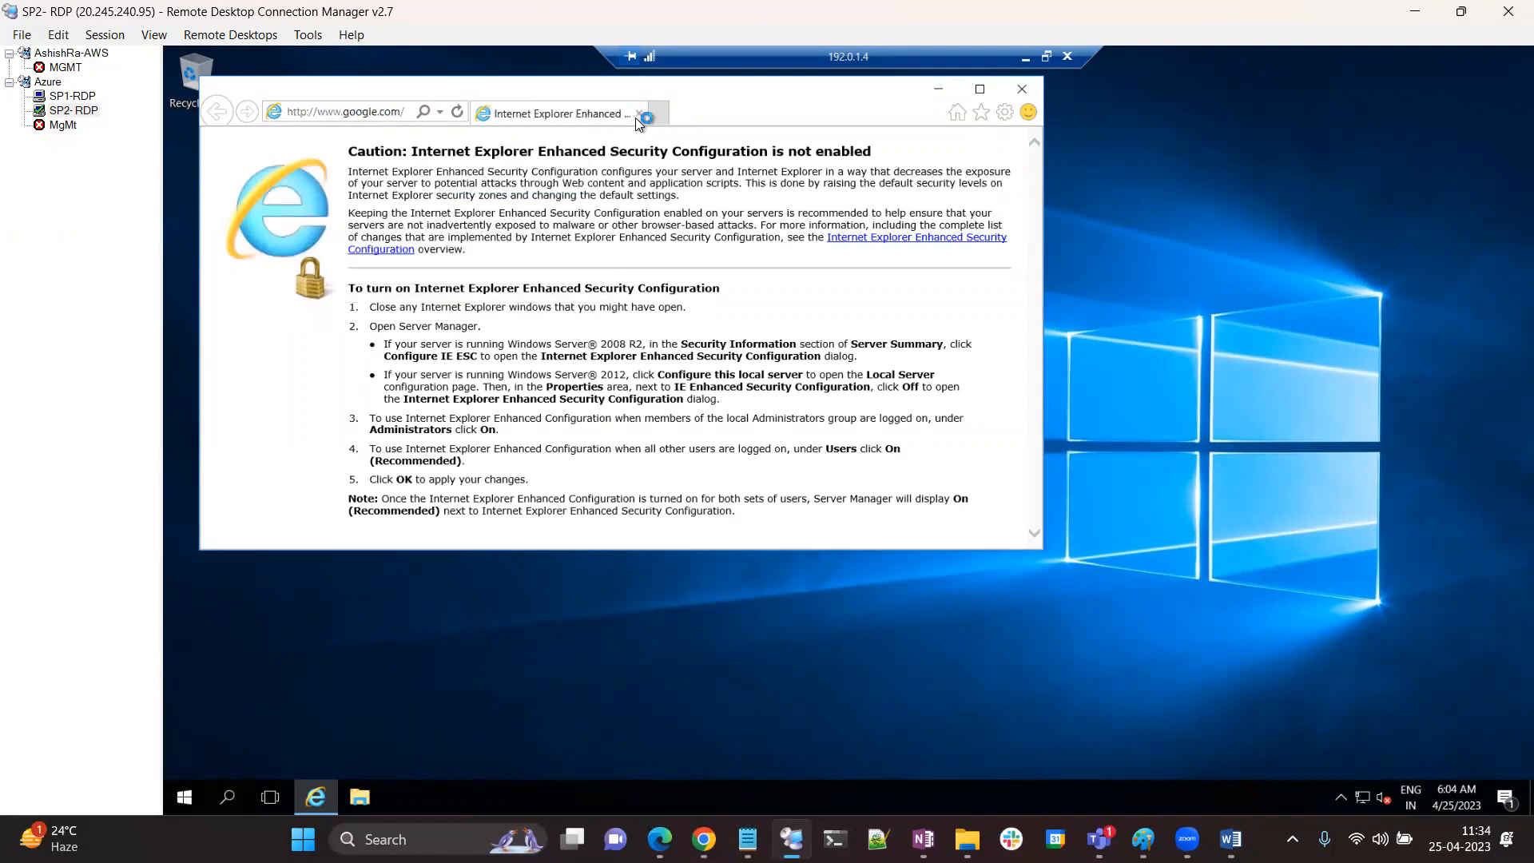
drag(289, 151, 657, 146)
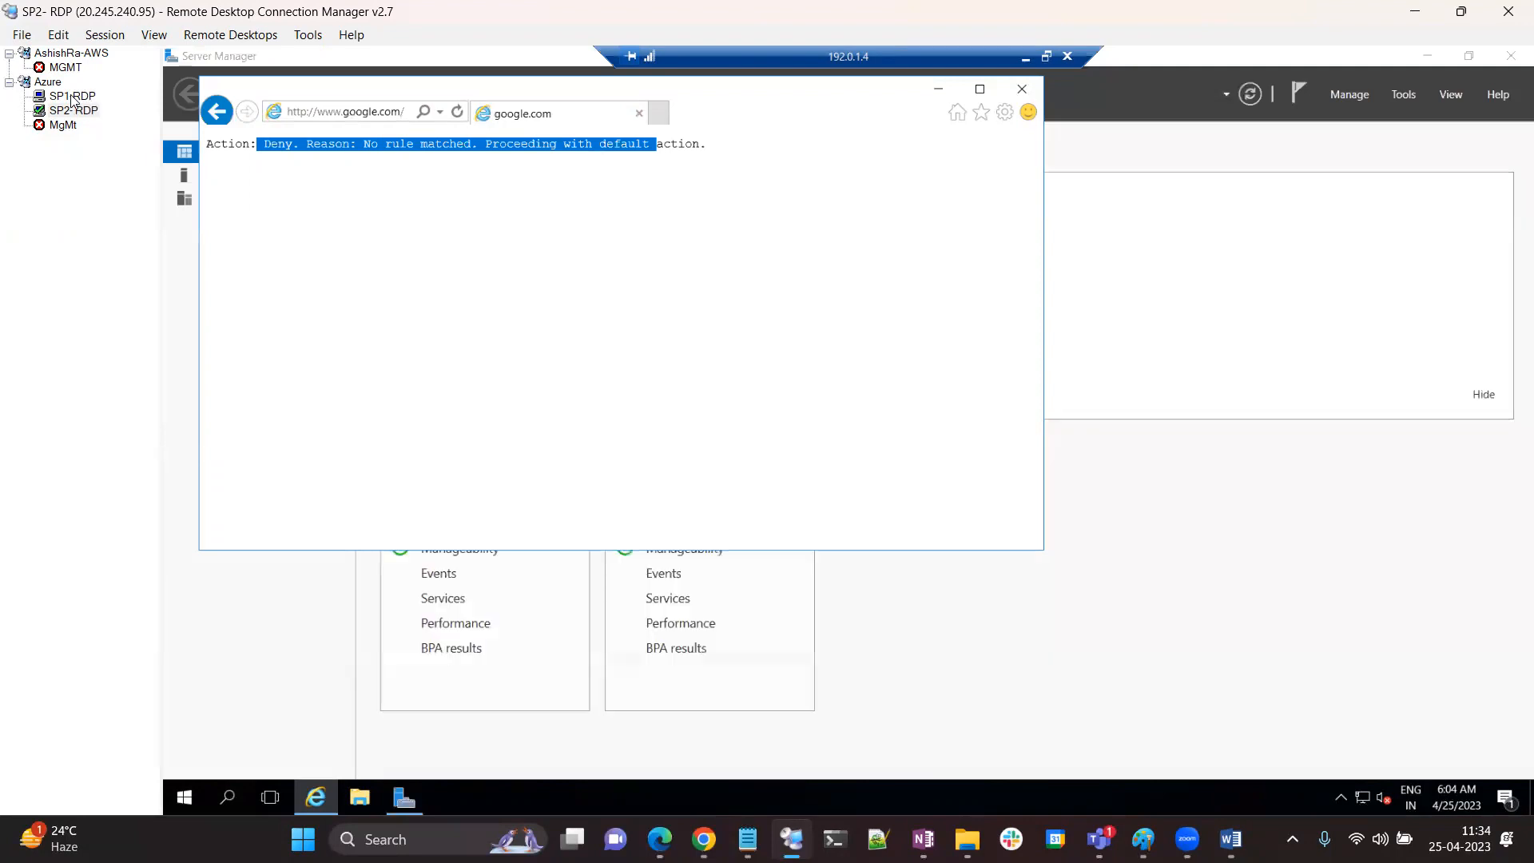
Reload google.com on SP1 and confirm the 'No rule matched' deny reason
click(72, 96)
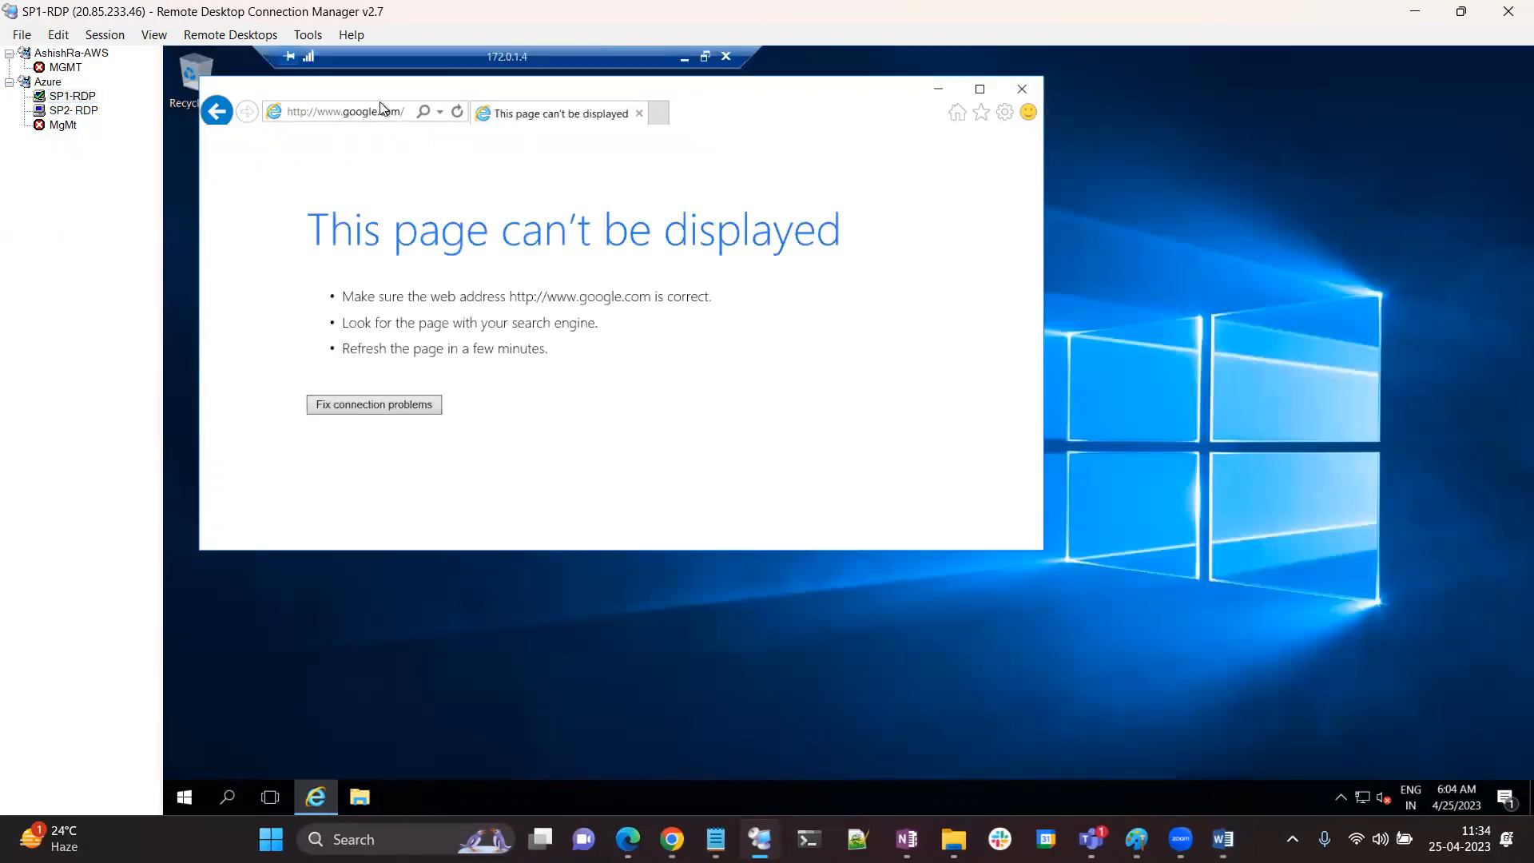
click(381, 108)
key(Return)
drag(302, 148, 726, 144)
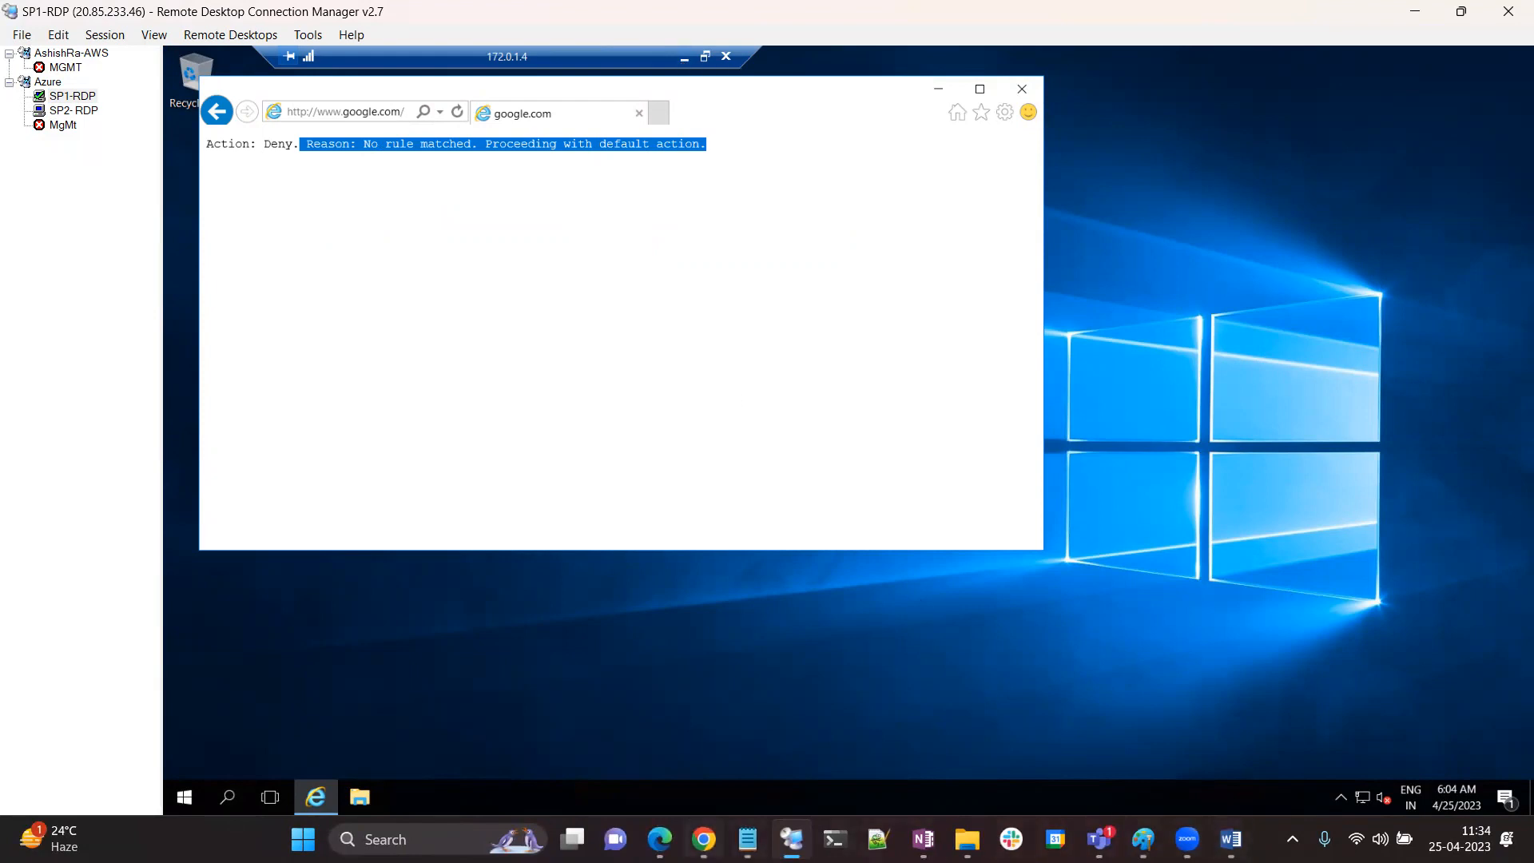
click(703, 839)
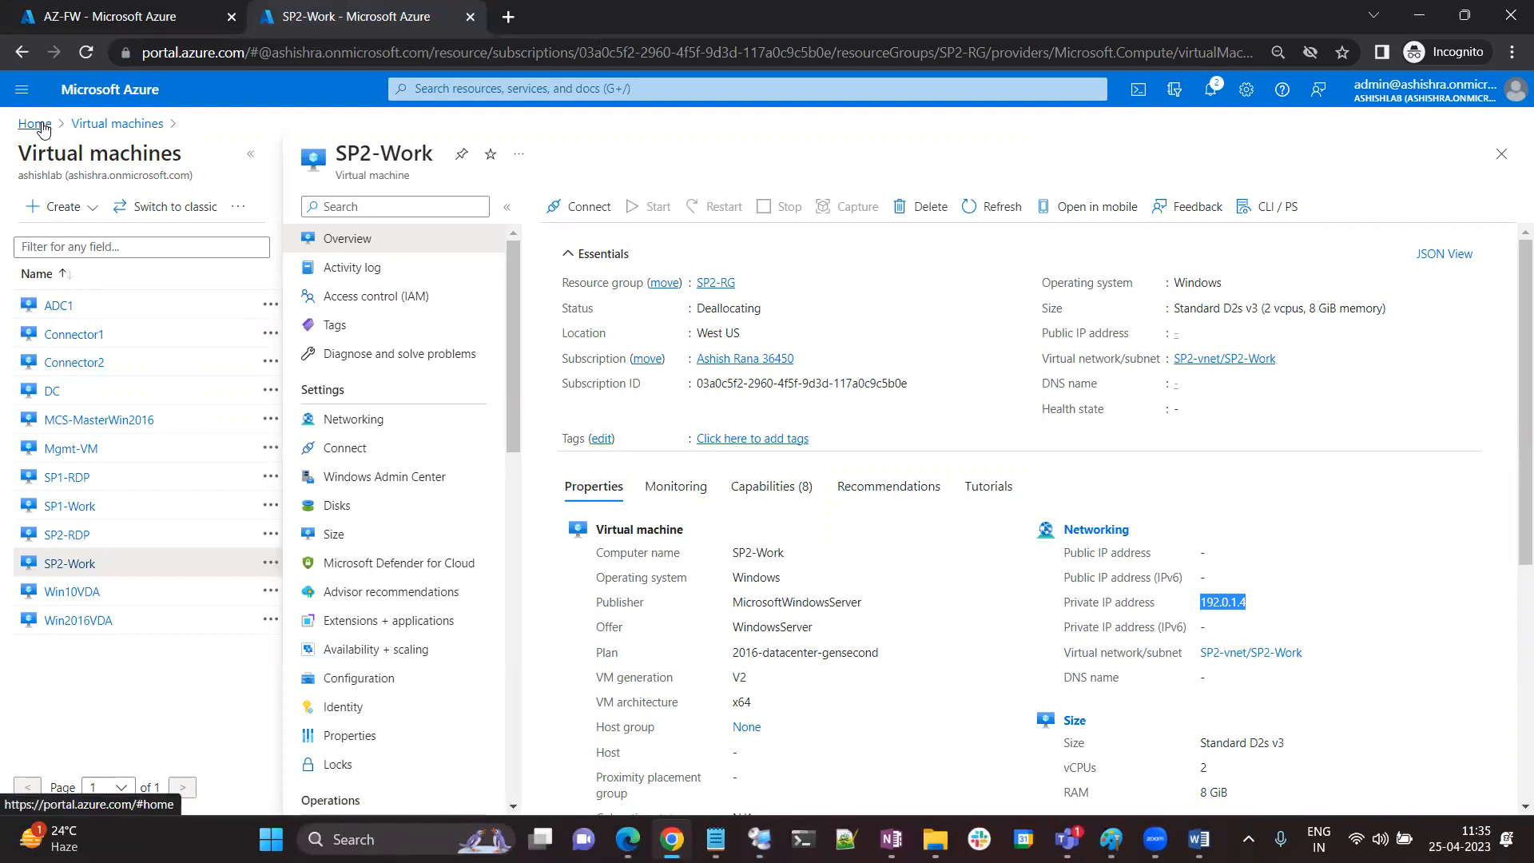
Start a new application rule collection in AZ-FW's classic rules
click(35, 124)
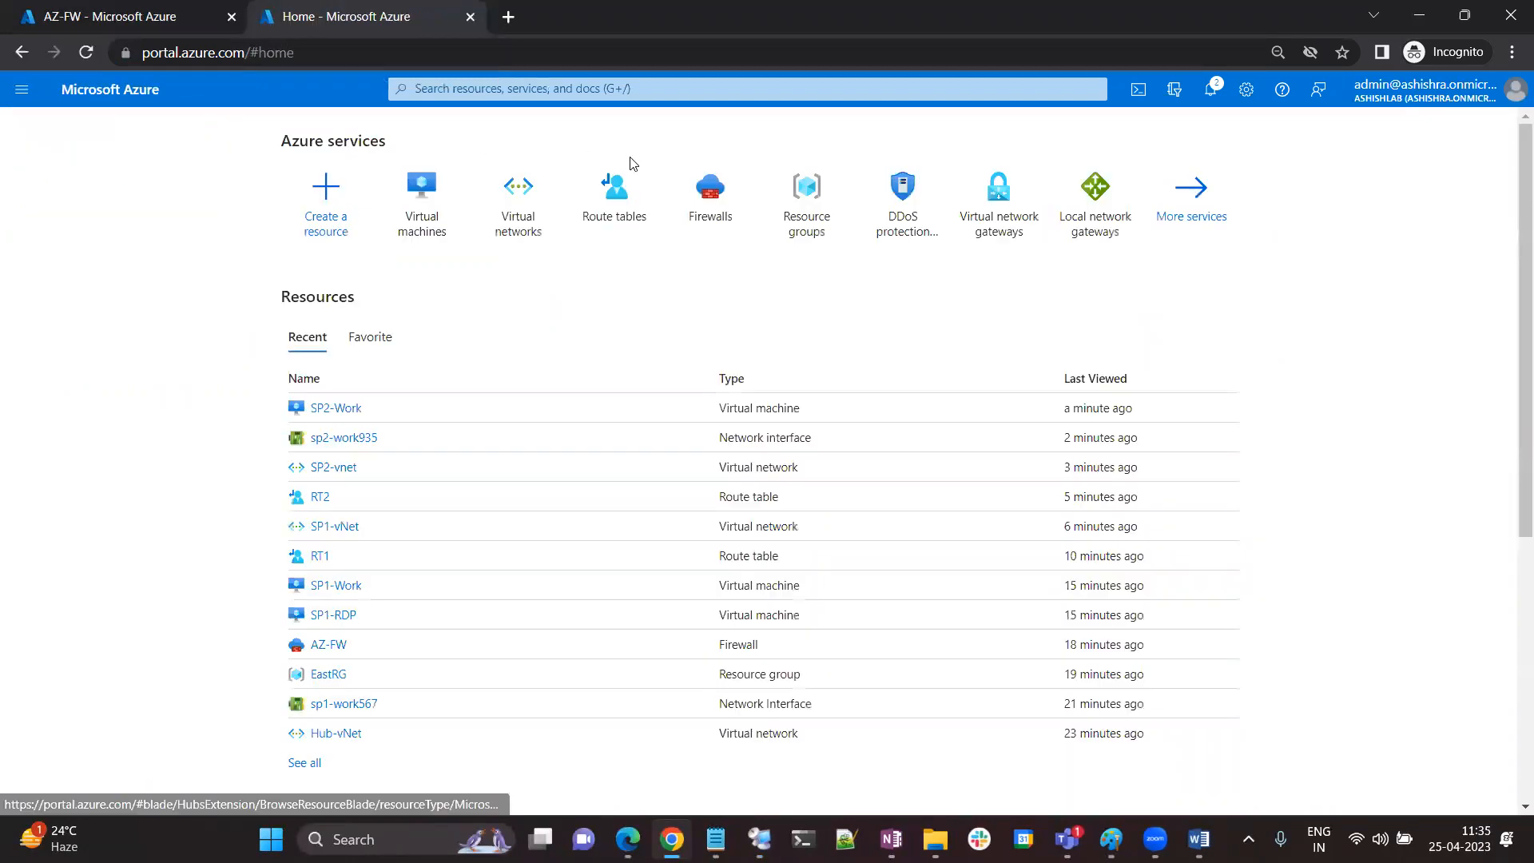
click(709, 210)
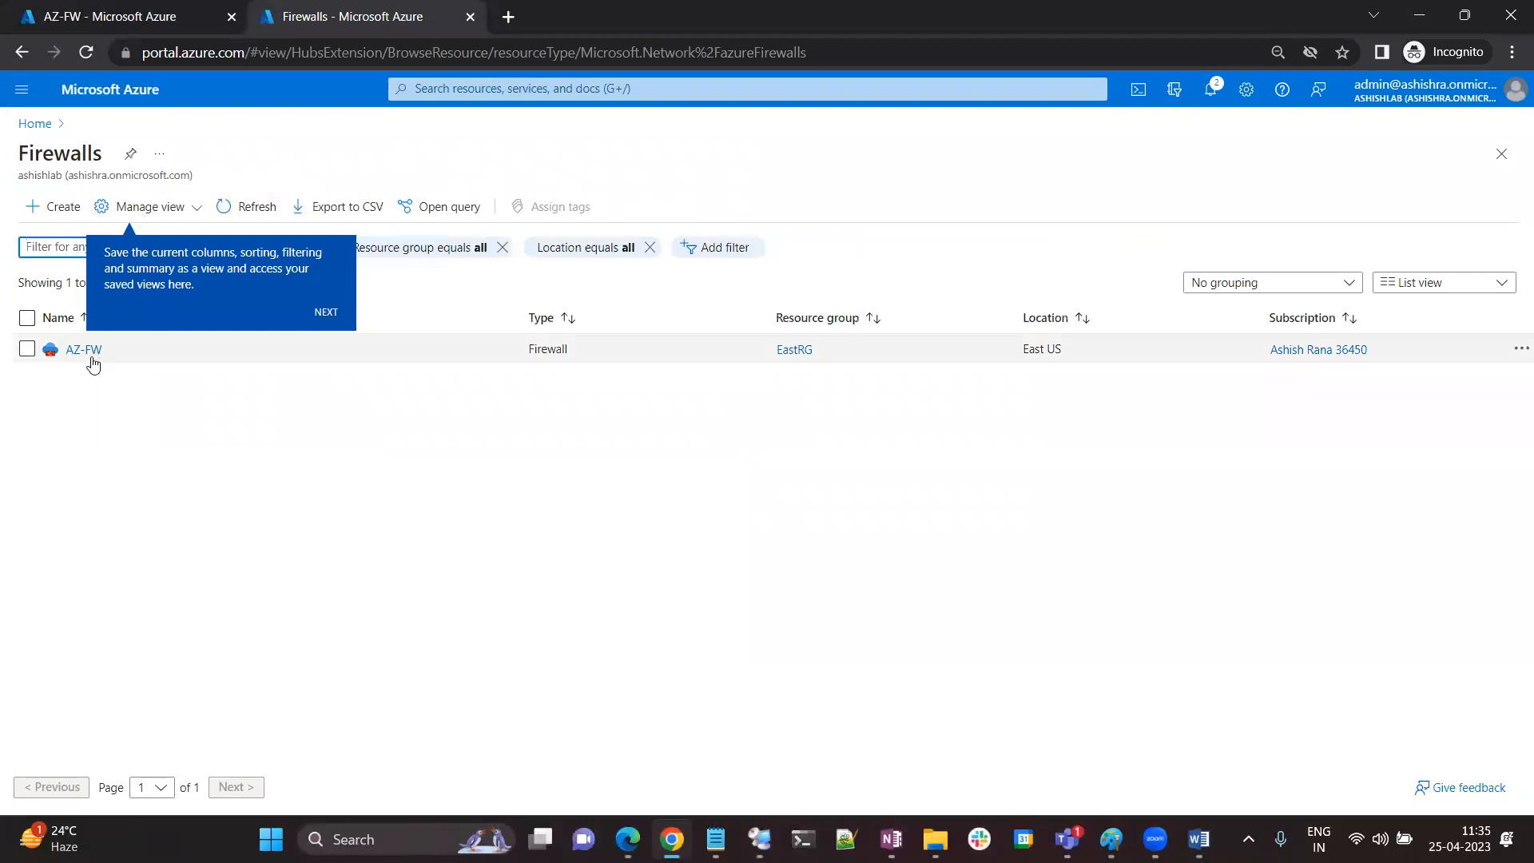
click(84, 351)
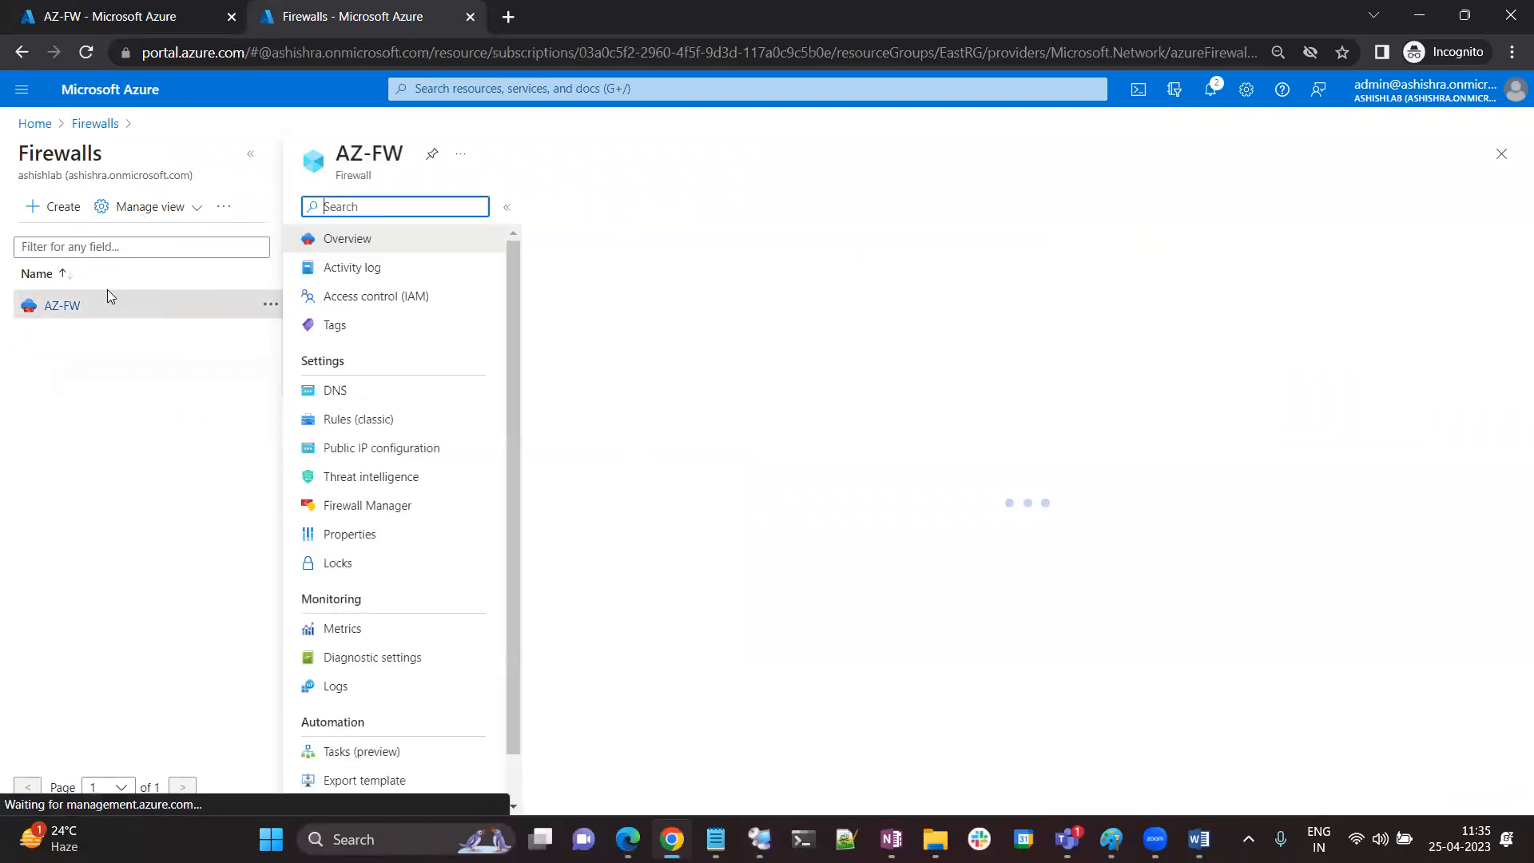
click(354, 421)
click(908, 311)
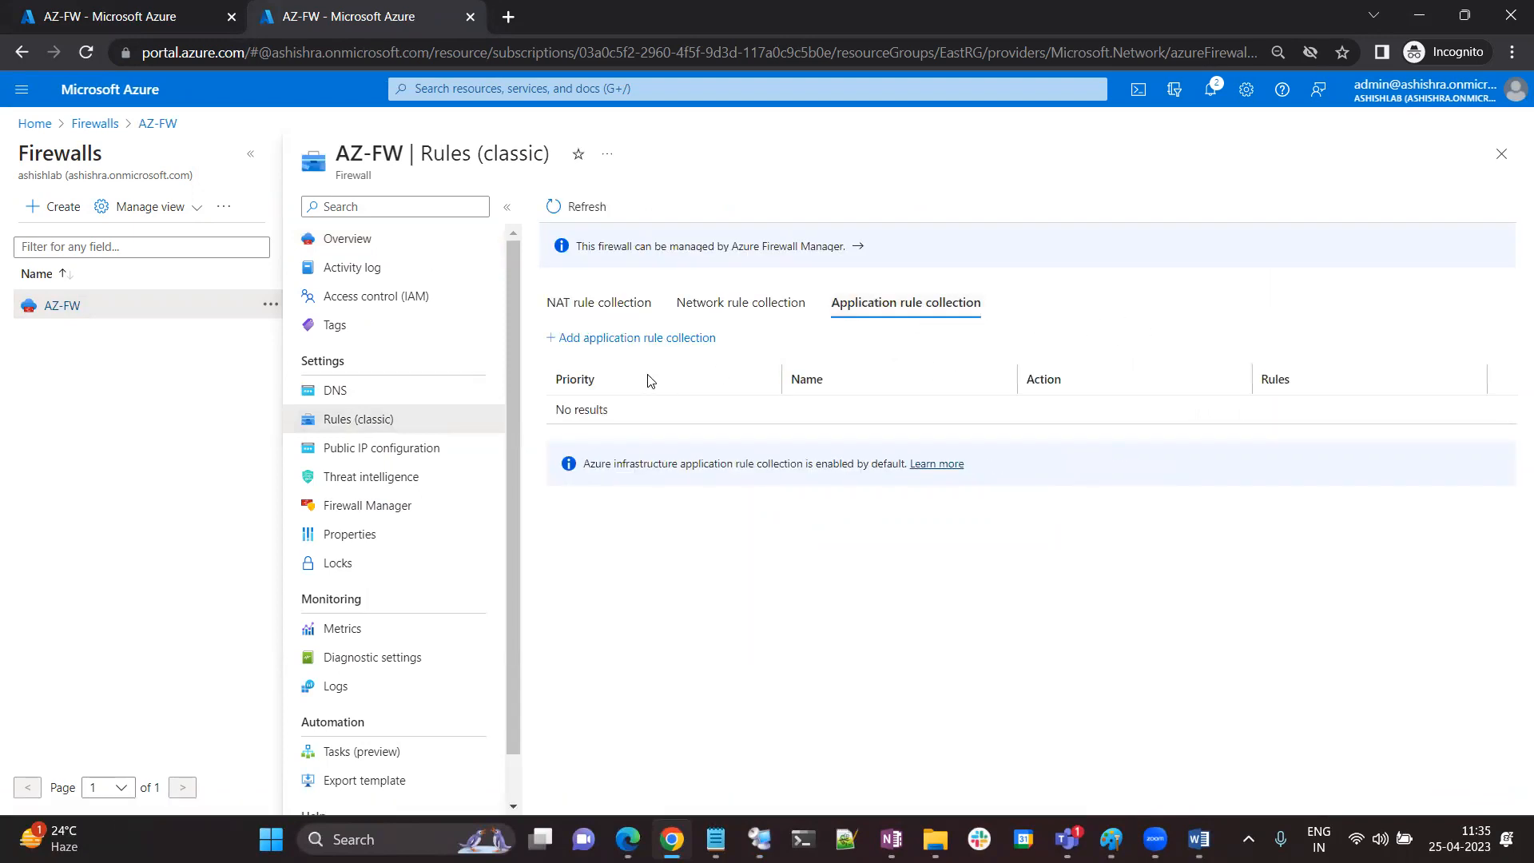
click(615, 339)
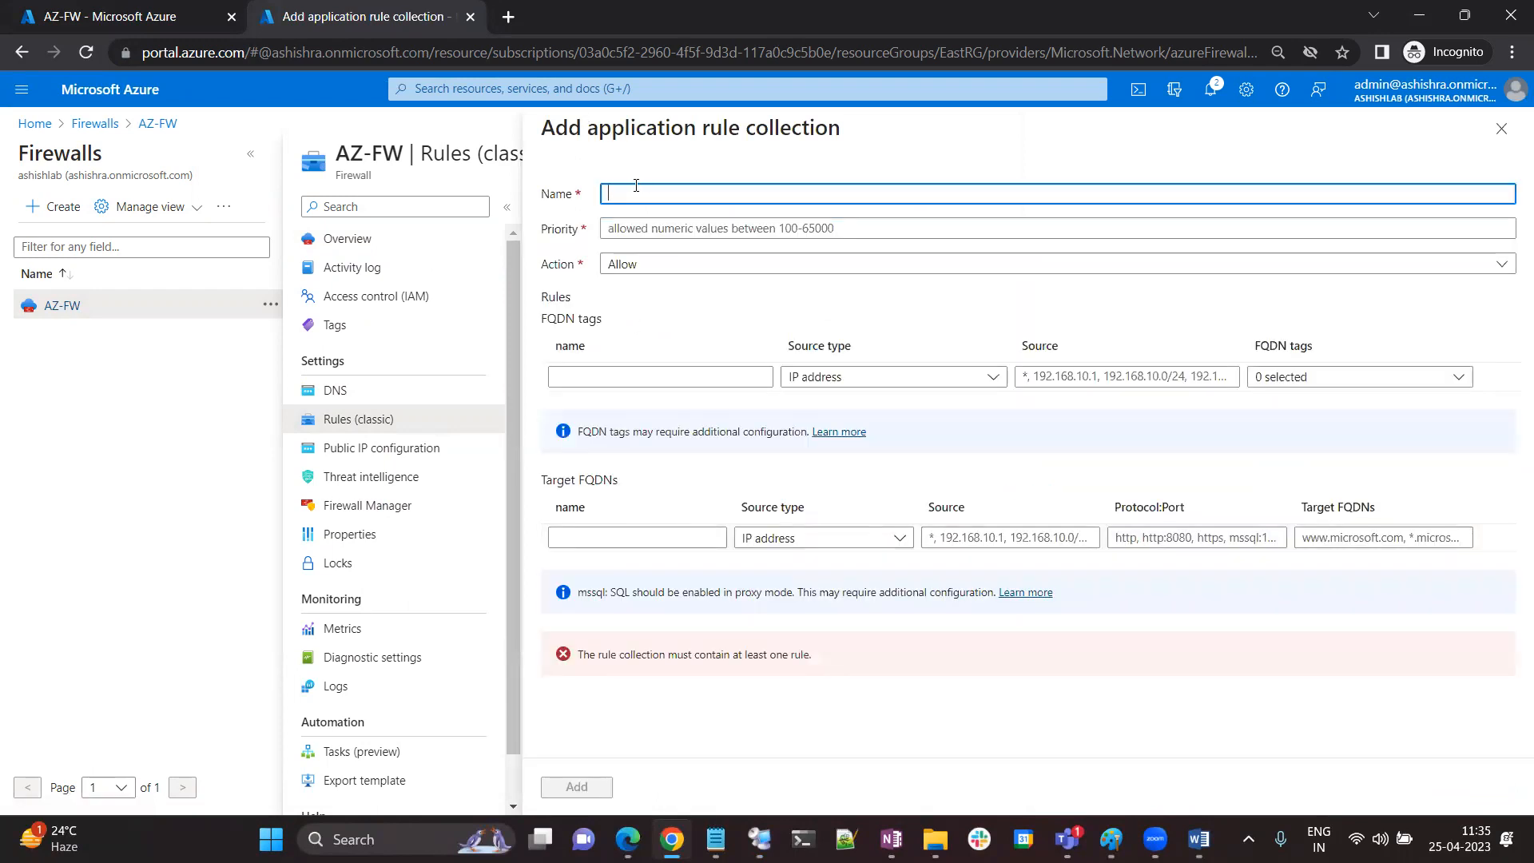
Name the collection Allow-Rule with priority 200
click(632, 194)
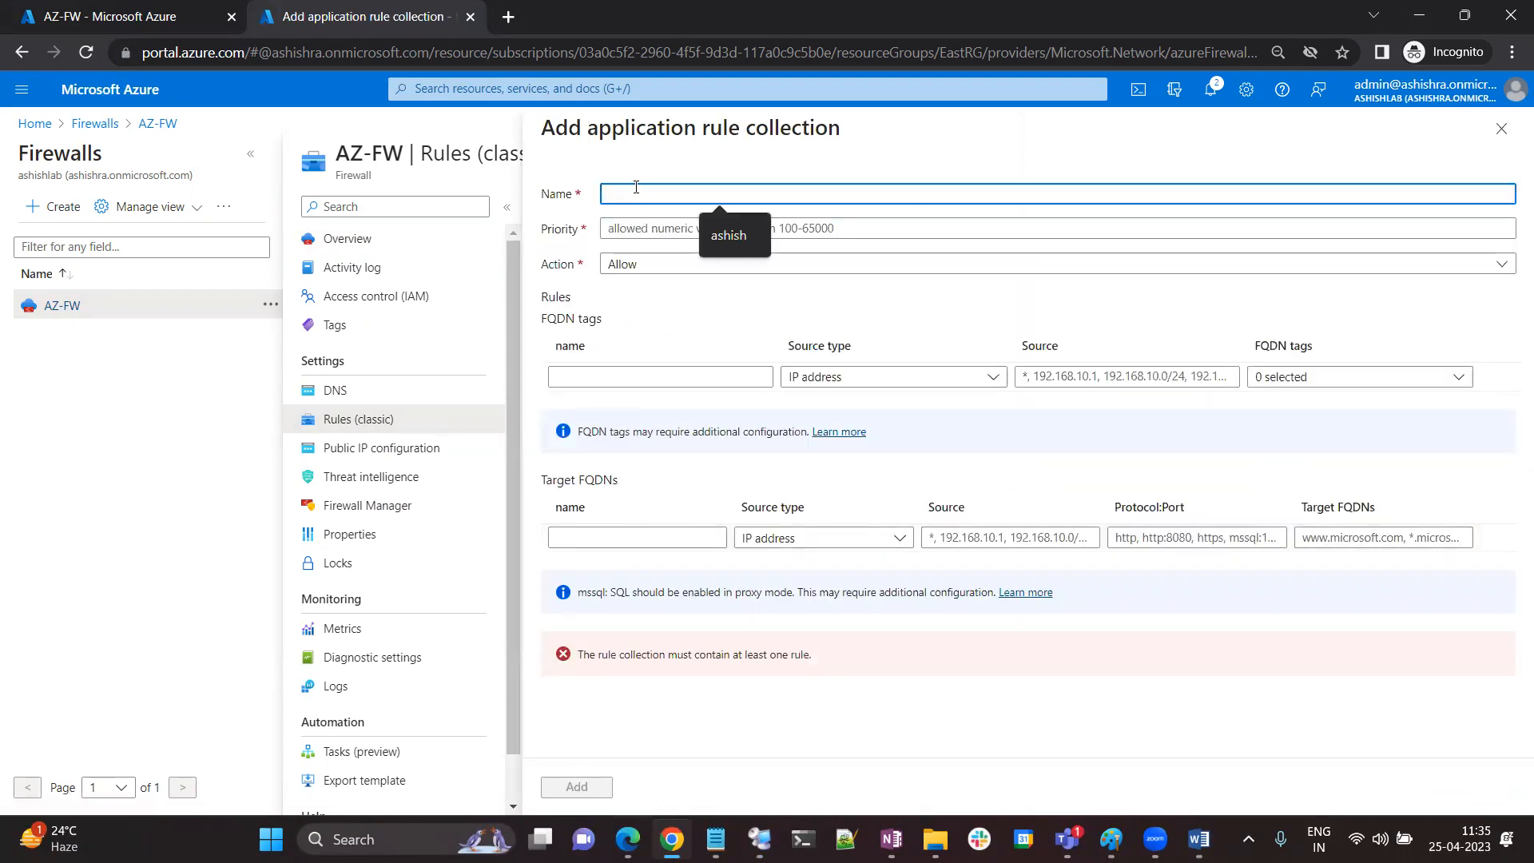
text(Goog)
key(BackSpace)
key(BackSpace)
key(BackSpace)
key(BackSpace)
text(Allow-Rule)
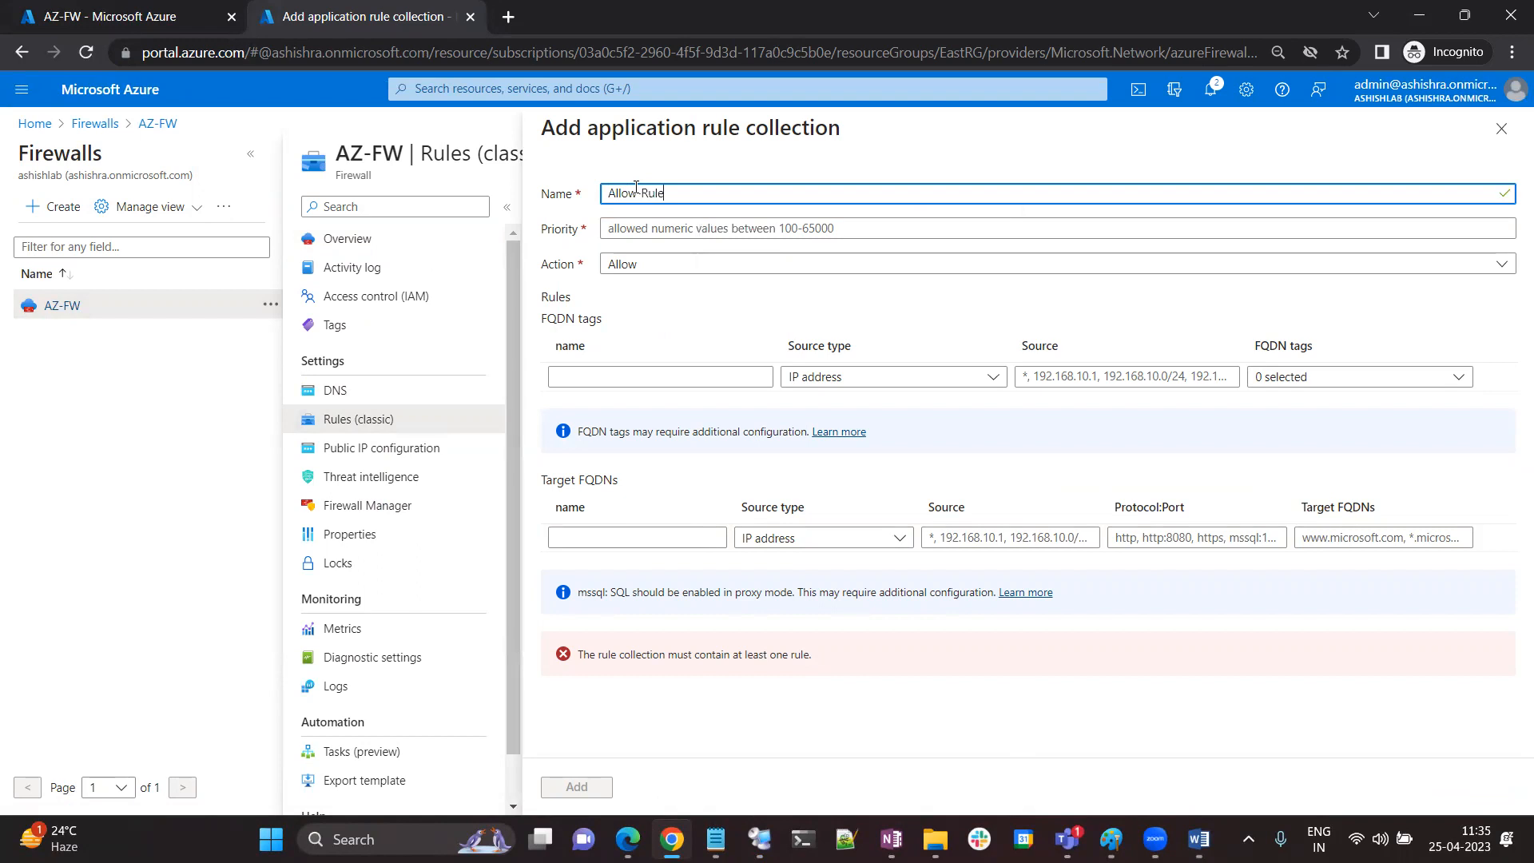
click(624, 227)
text(200)
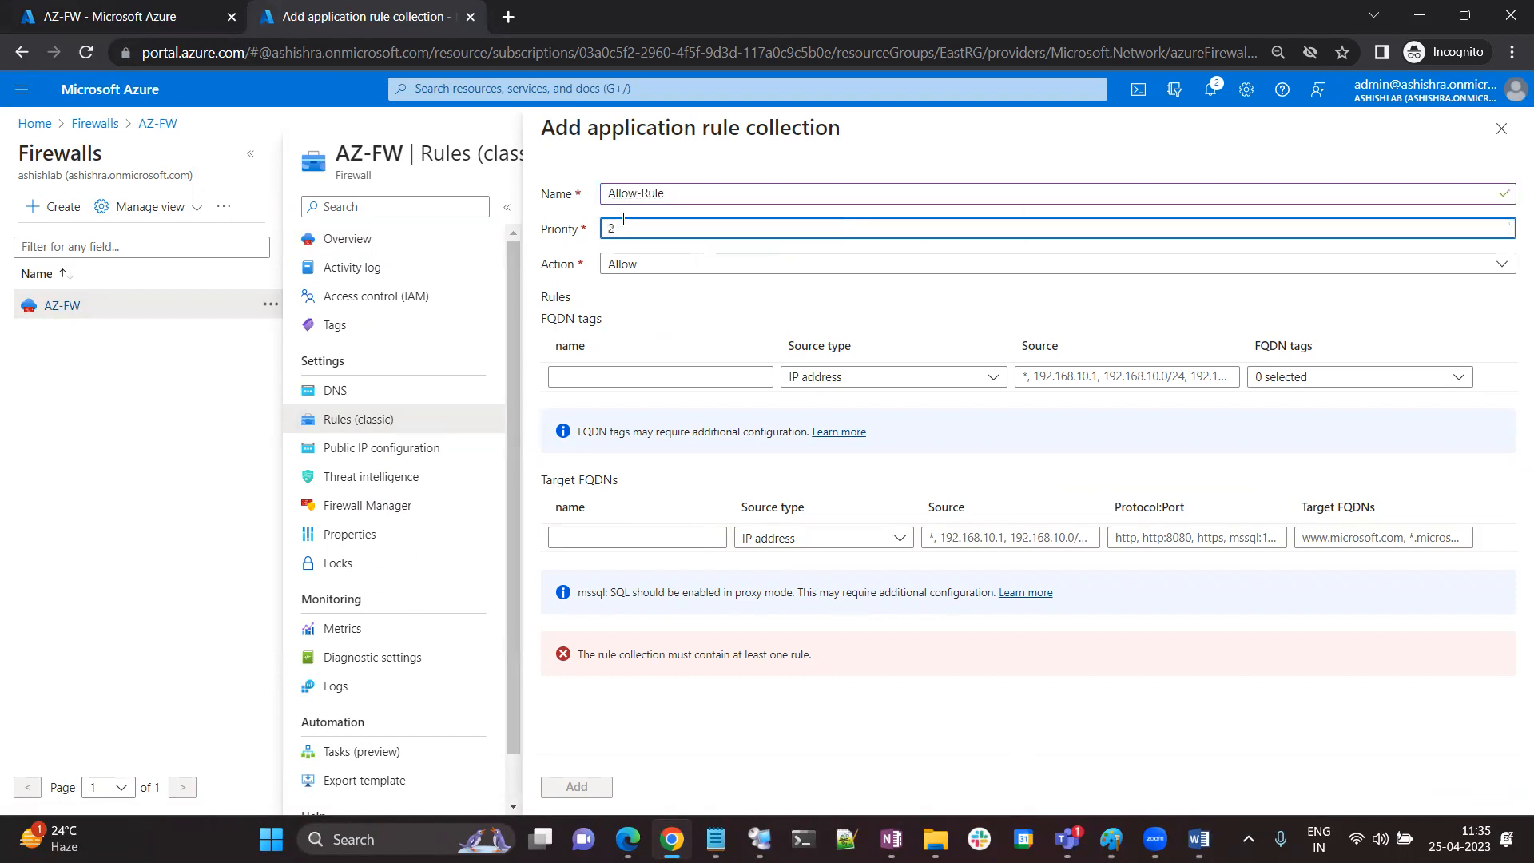
Add a target FQDN rule named Google-Alow with source address *
click(594, 381)
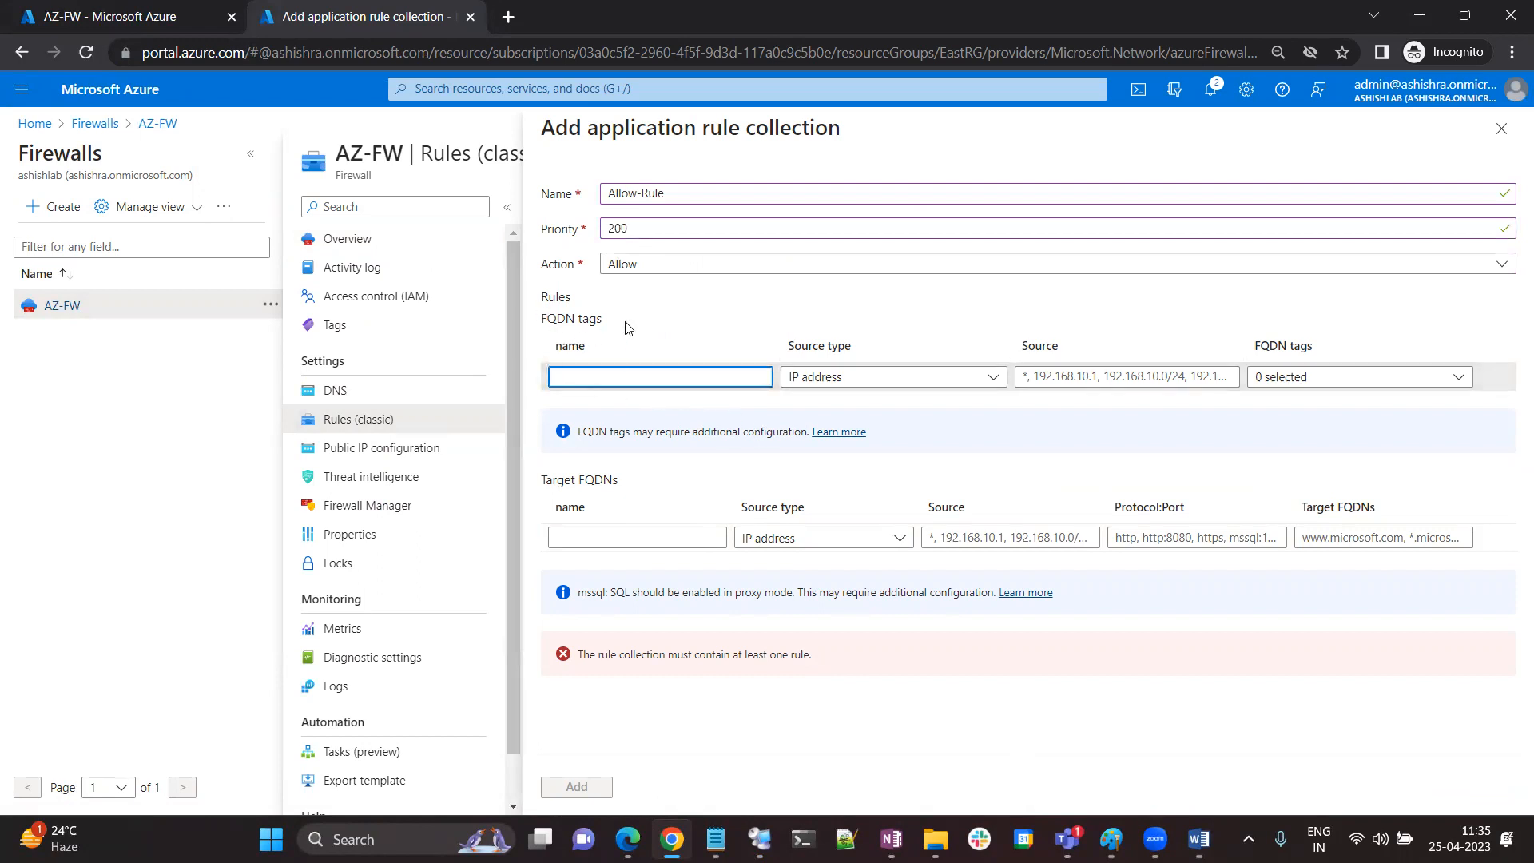
click(606, 532)
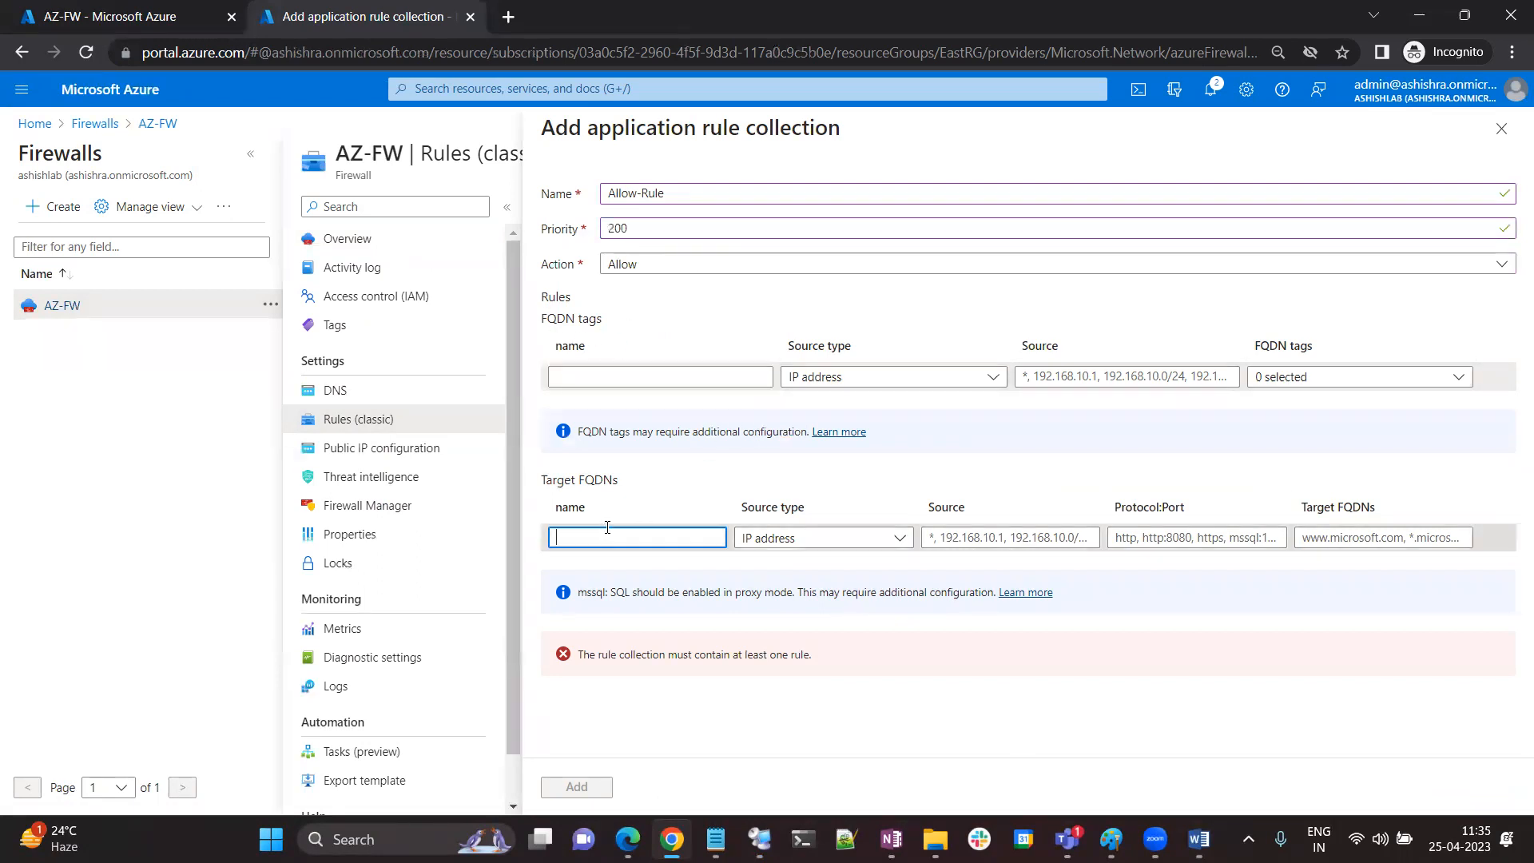
text(Google-Alow)
click(824, 541)
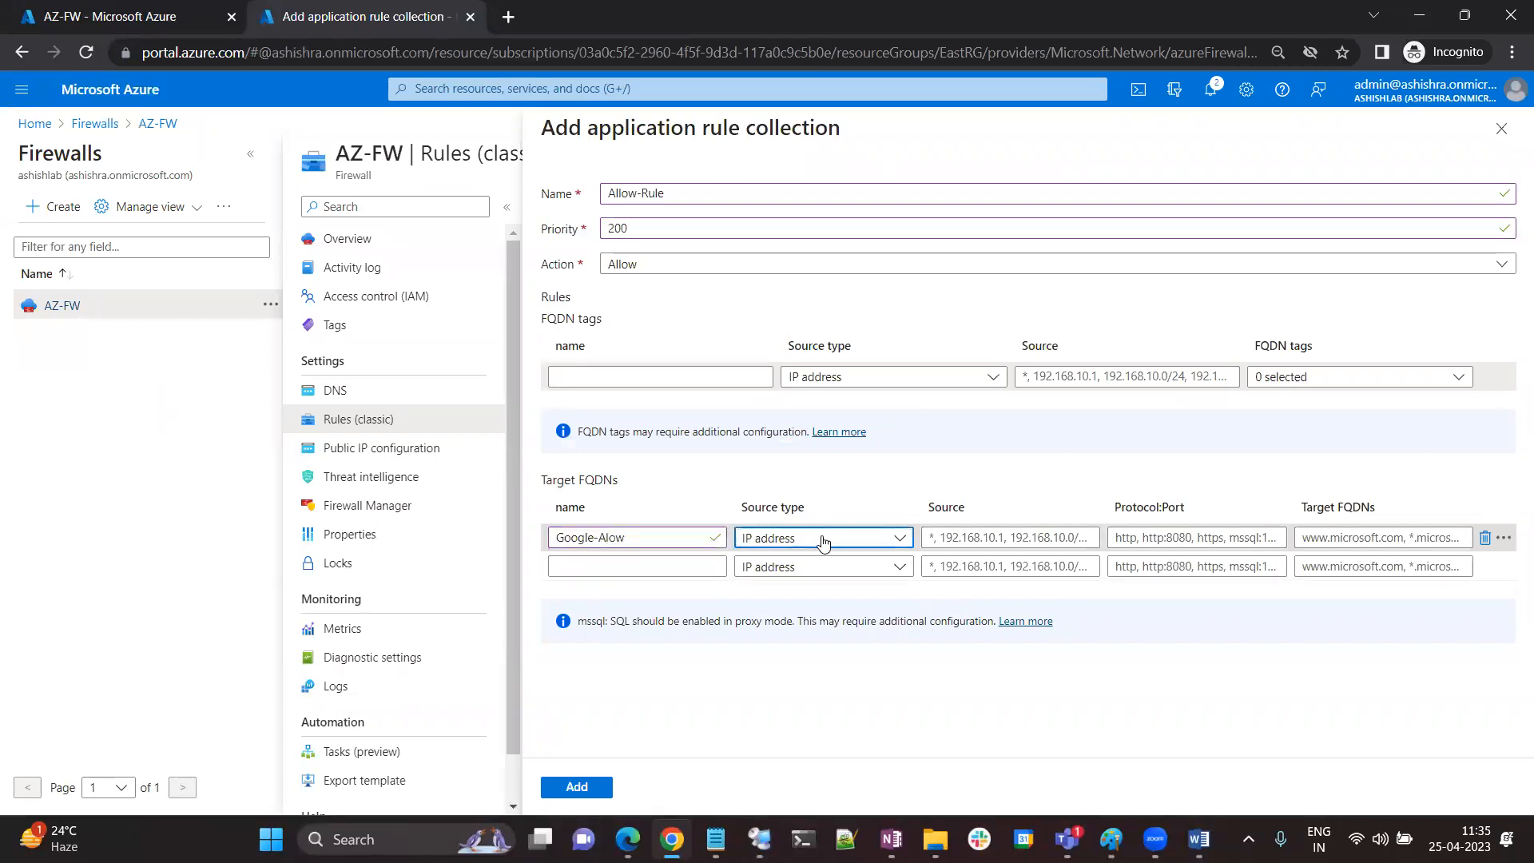
click(971, 536)
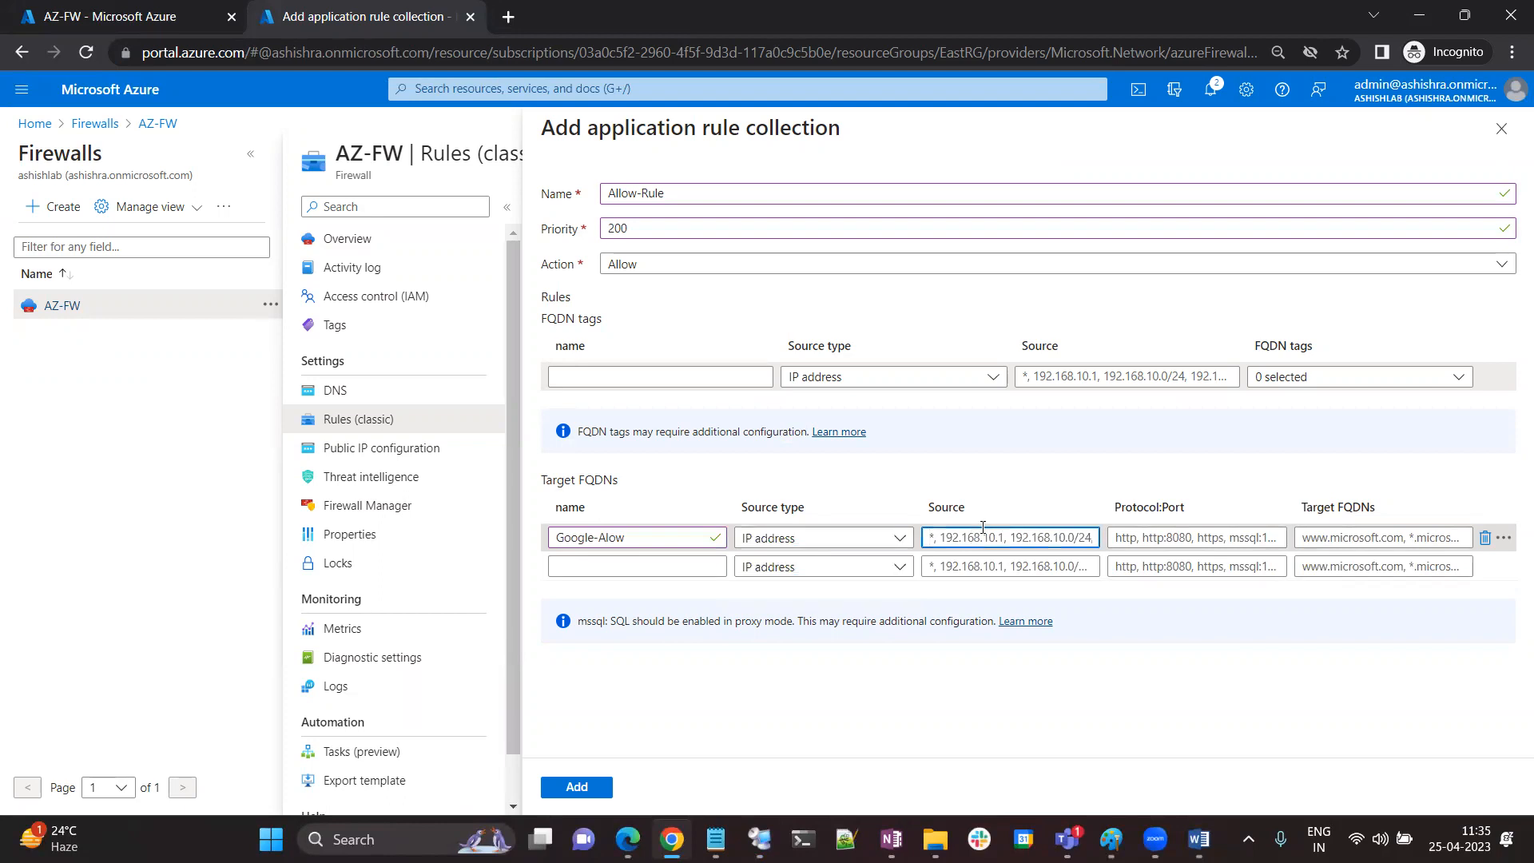
text(*)
click(1207, 539)
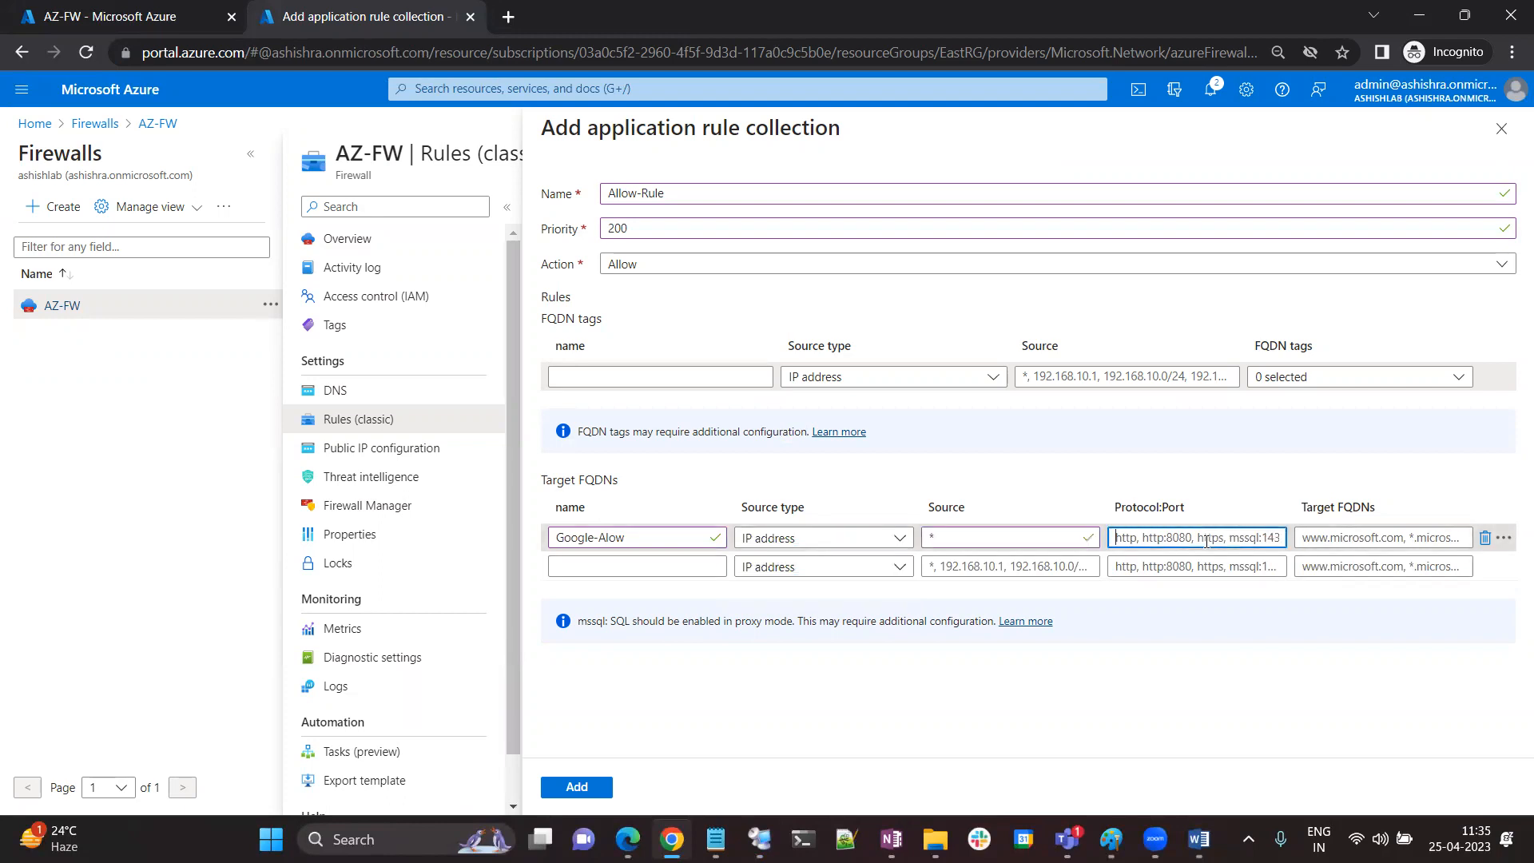
text(http,https)
drag(1212, 540, 1080, 553)
text(*)
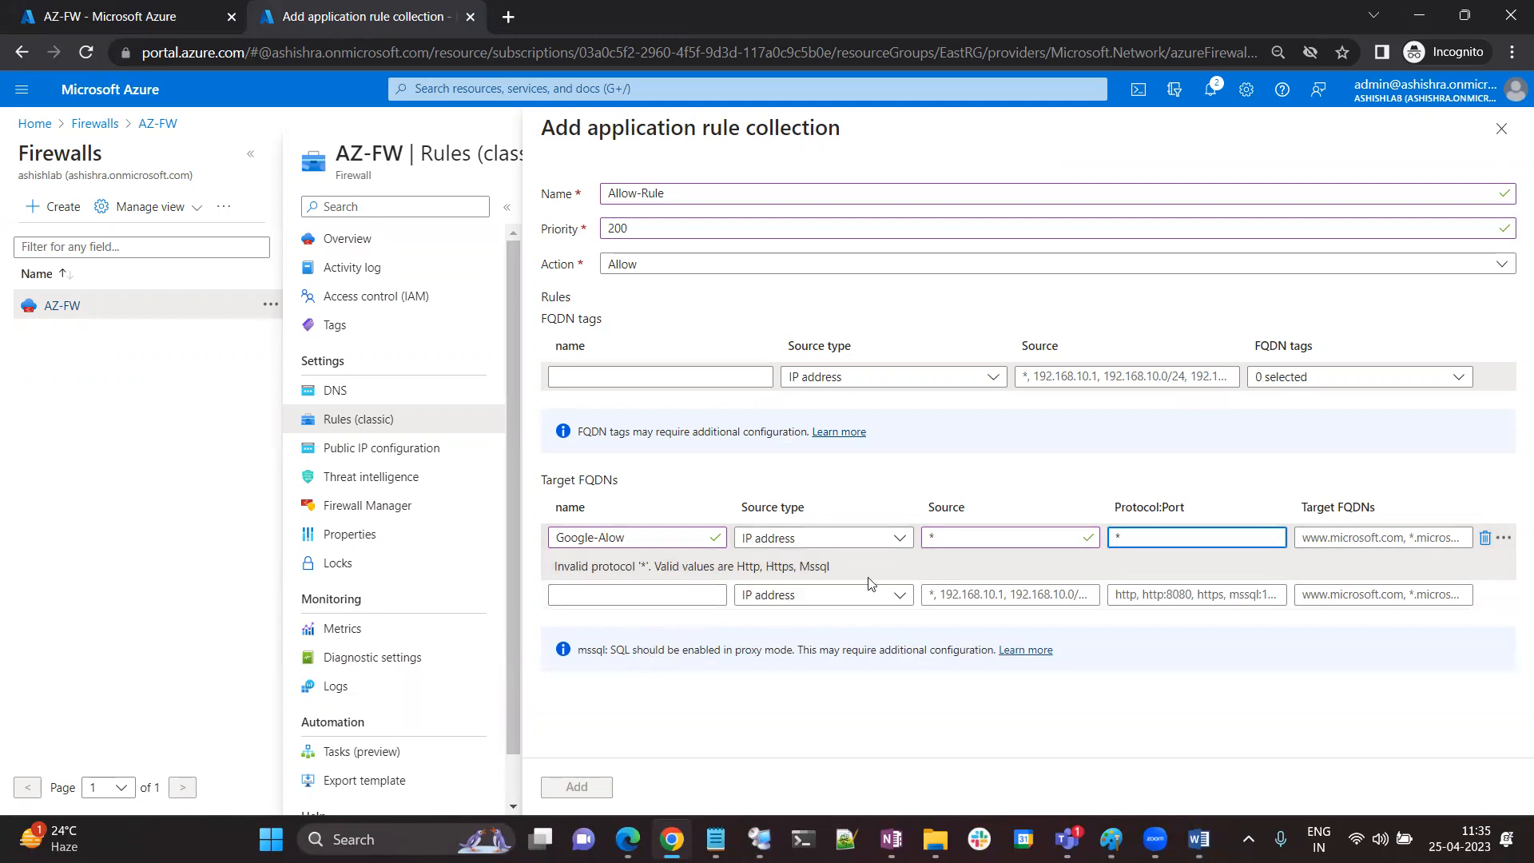
drag(564, 567, 661, 567)
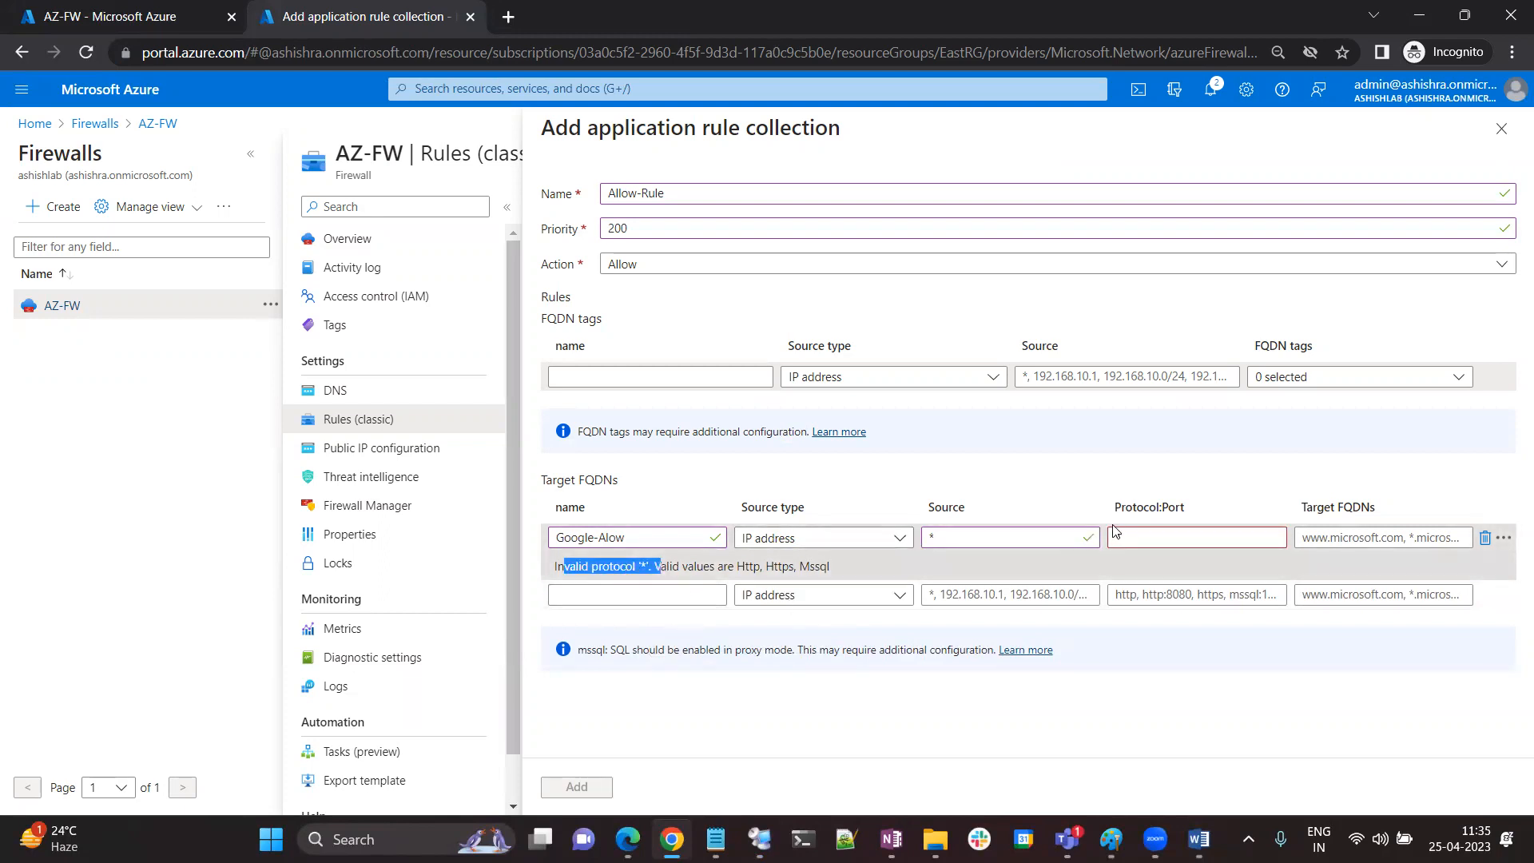
drag(1151, 533, 1078, 533)
text(http,https)
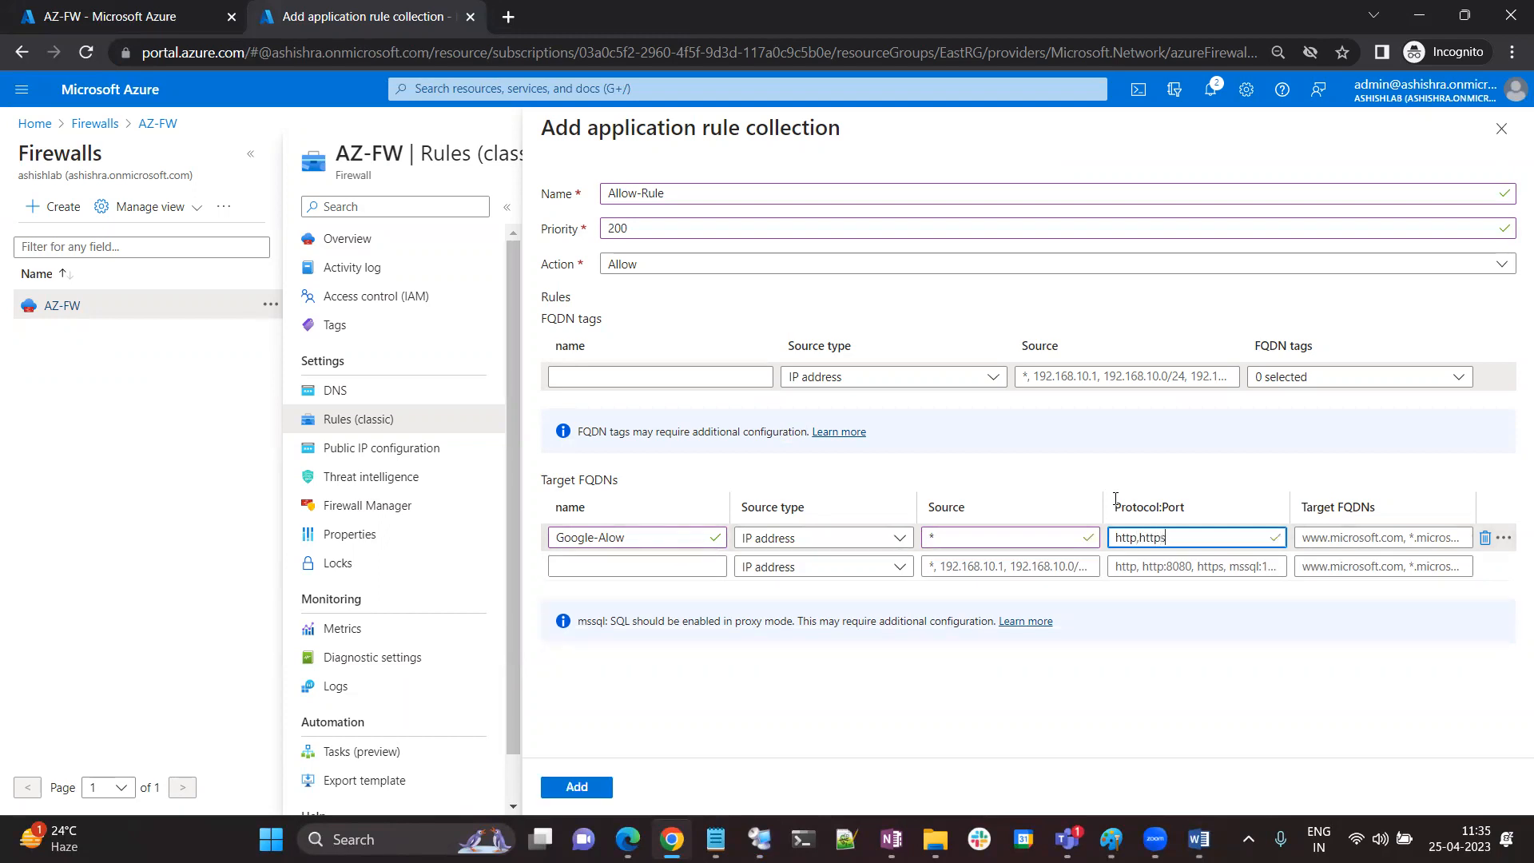
click(1325, 542)
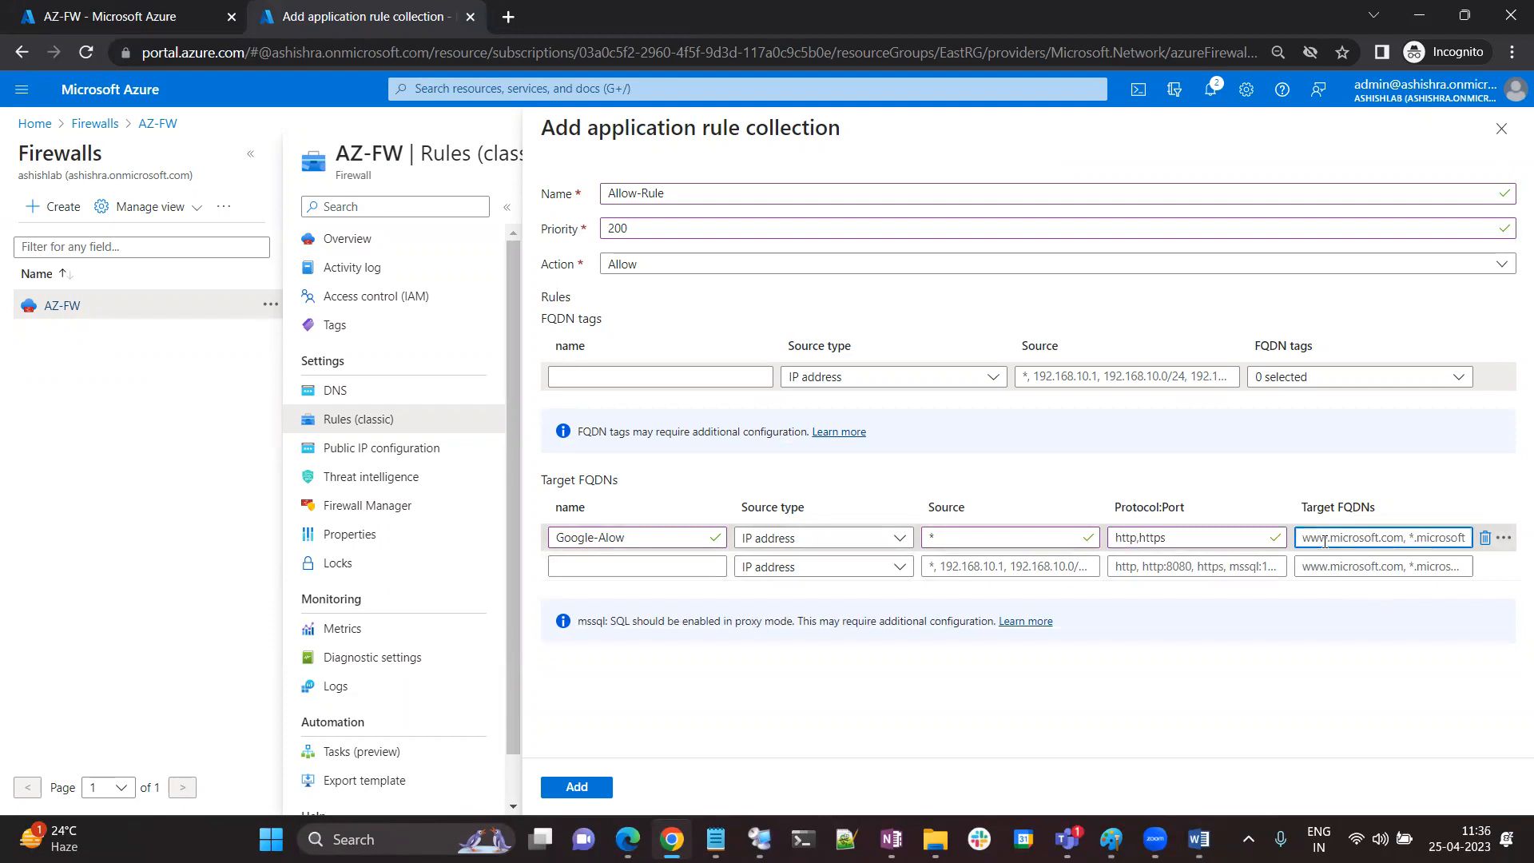
text(www.google.com,)
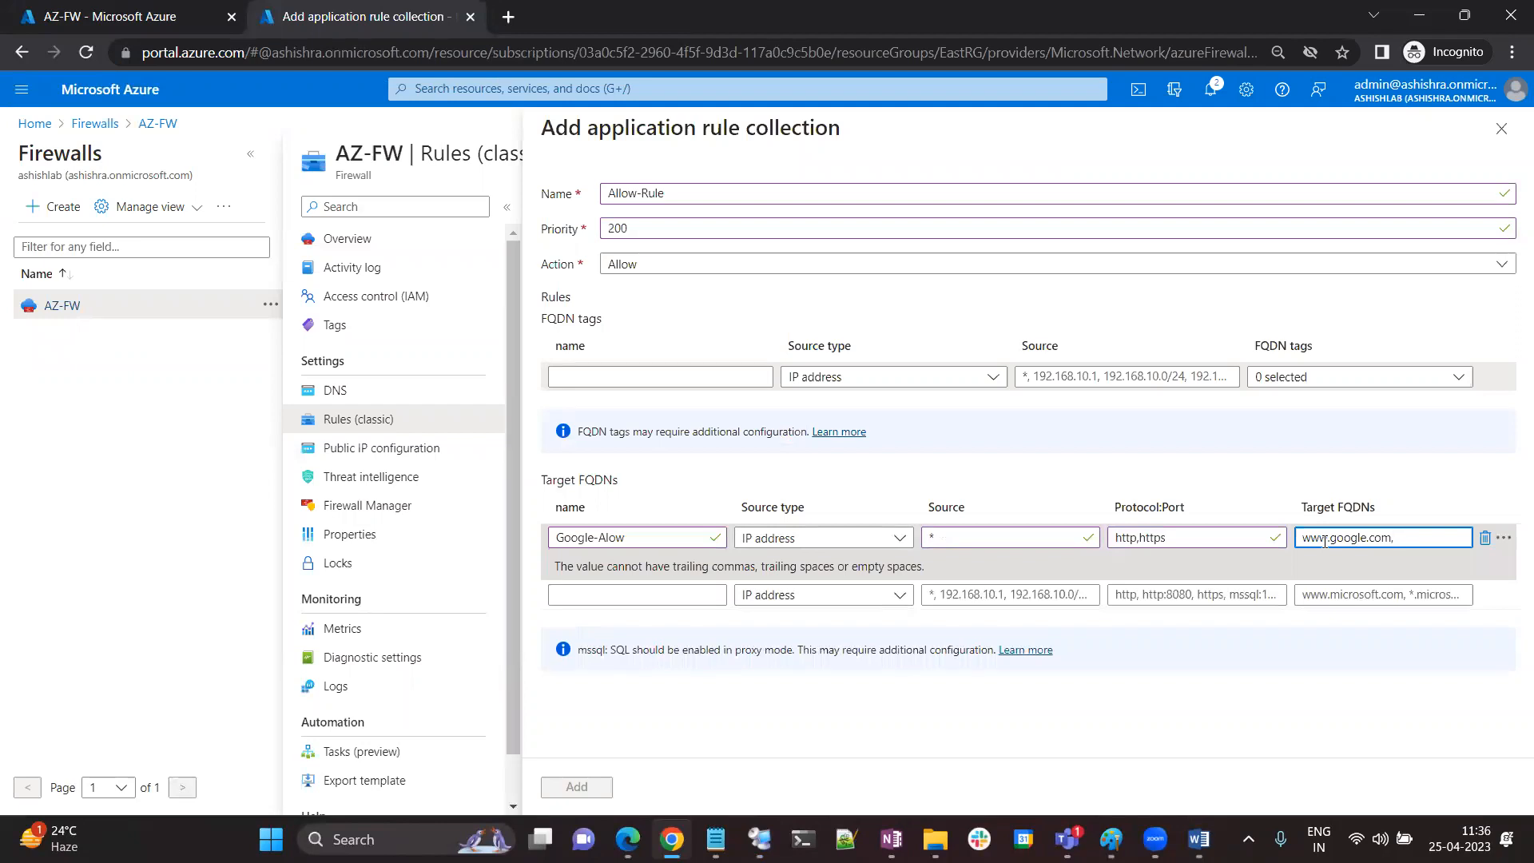
text(*google.com)
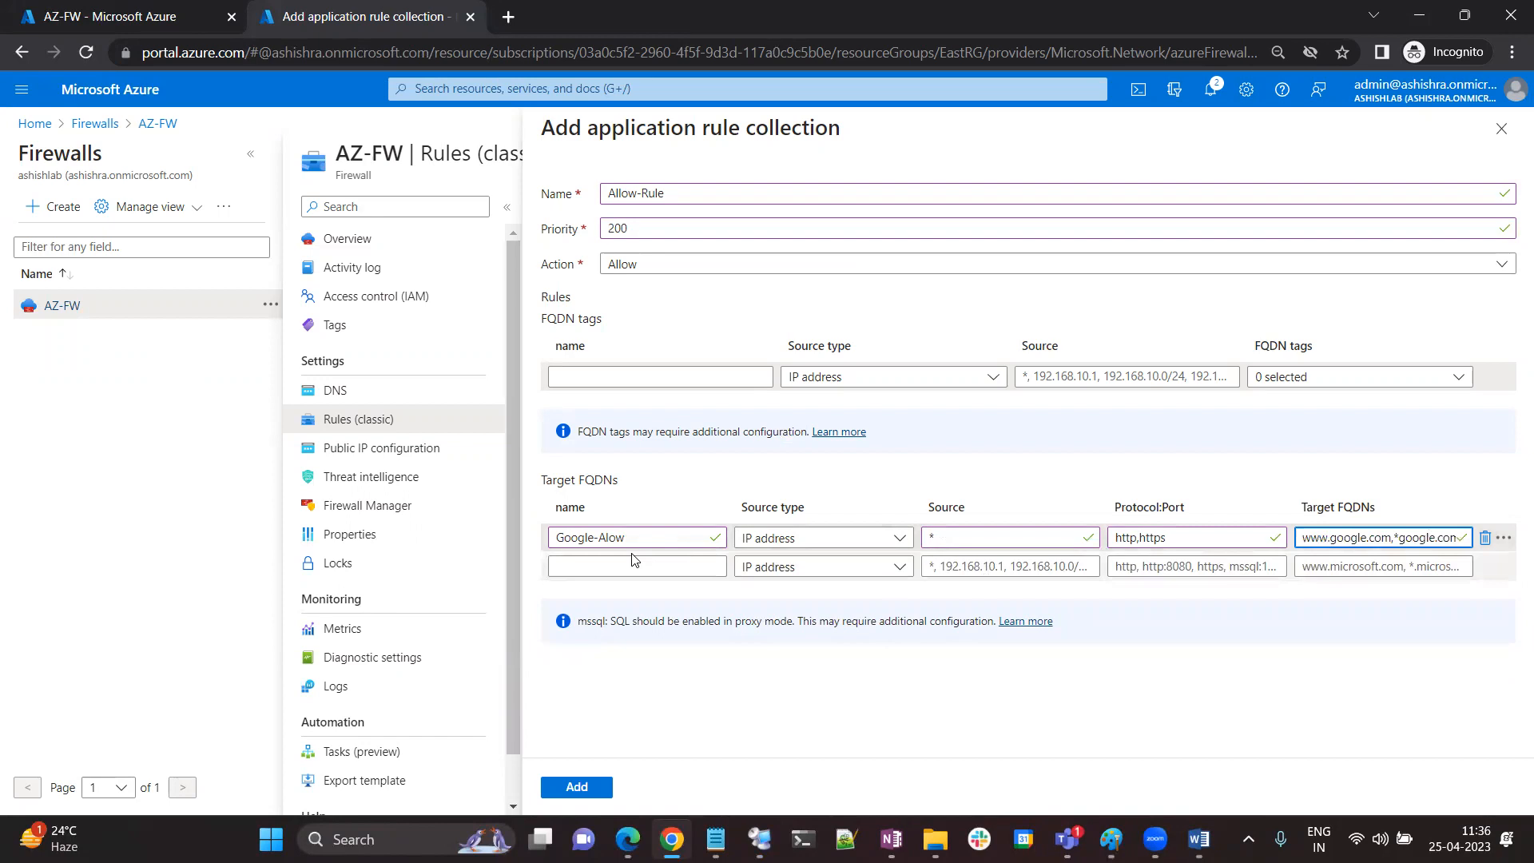
click(583, 787)
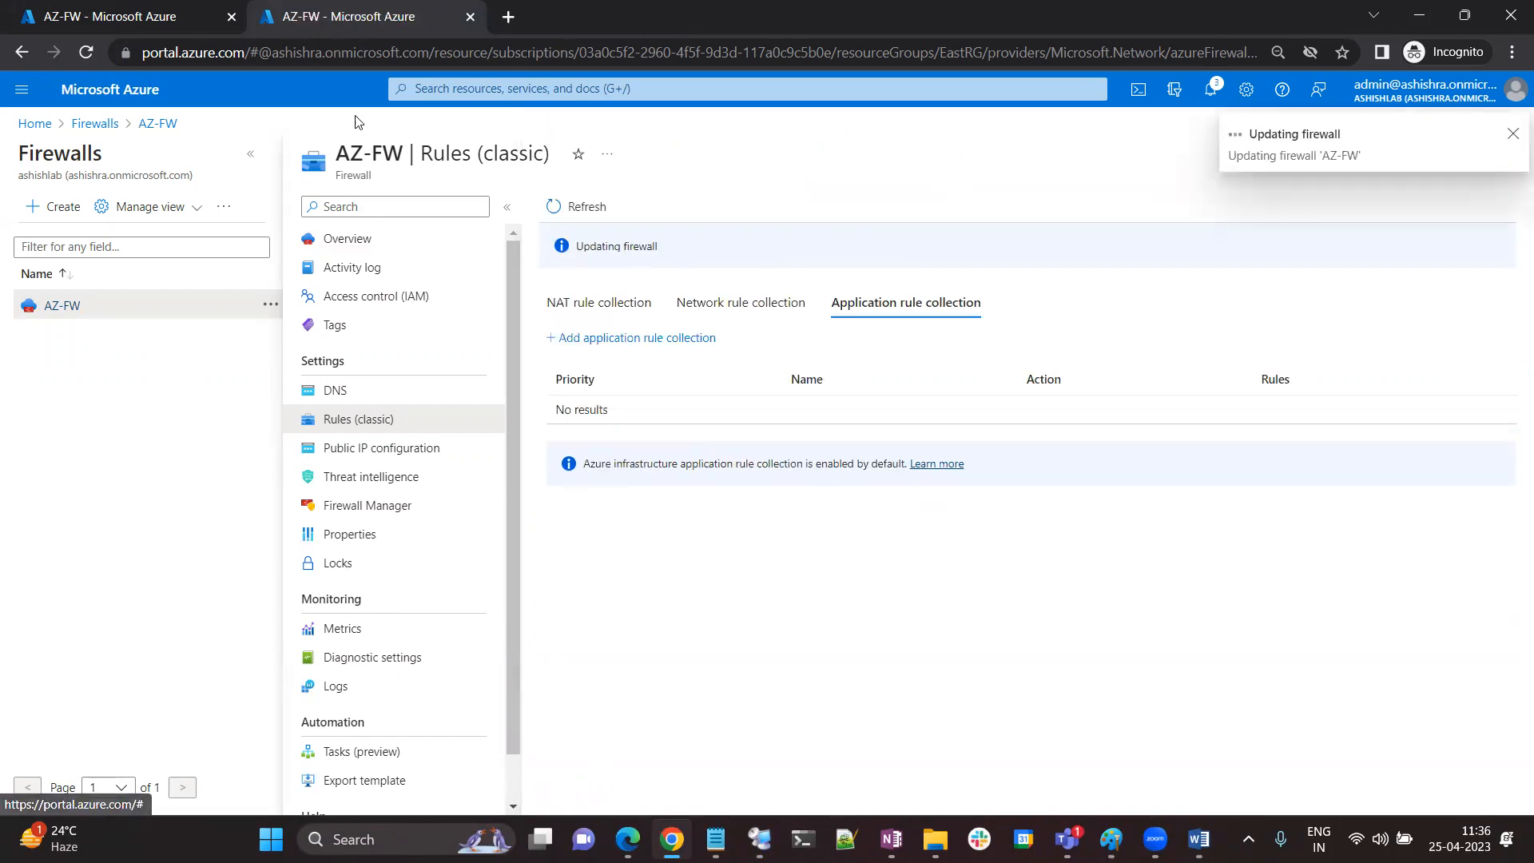
Retry google.com in a fresh browser on SP1, which is still denied
click(760, 840)
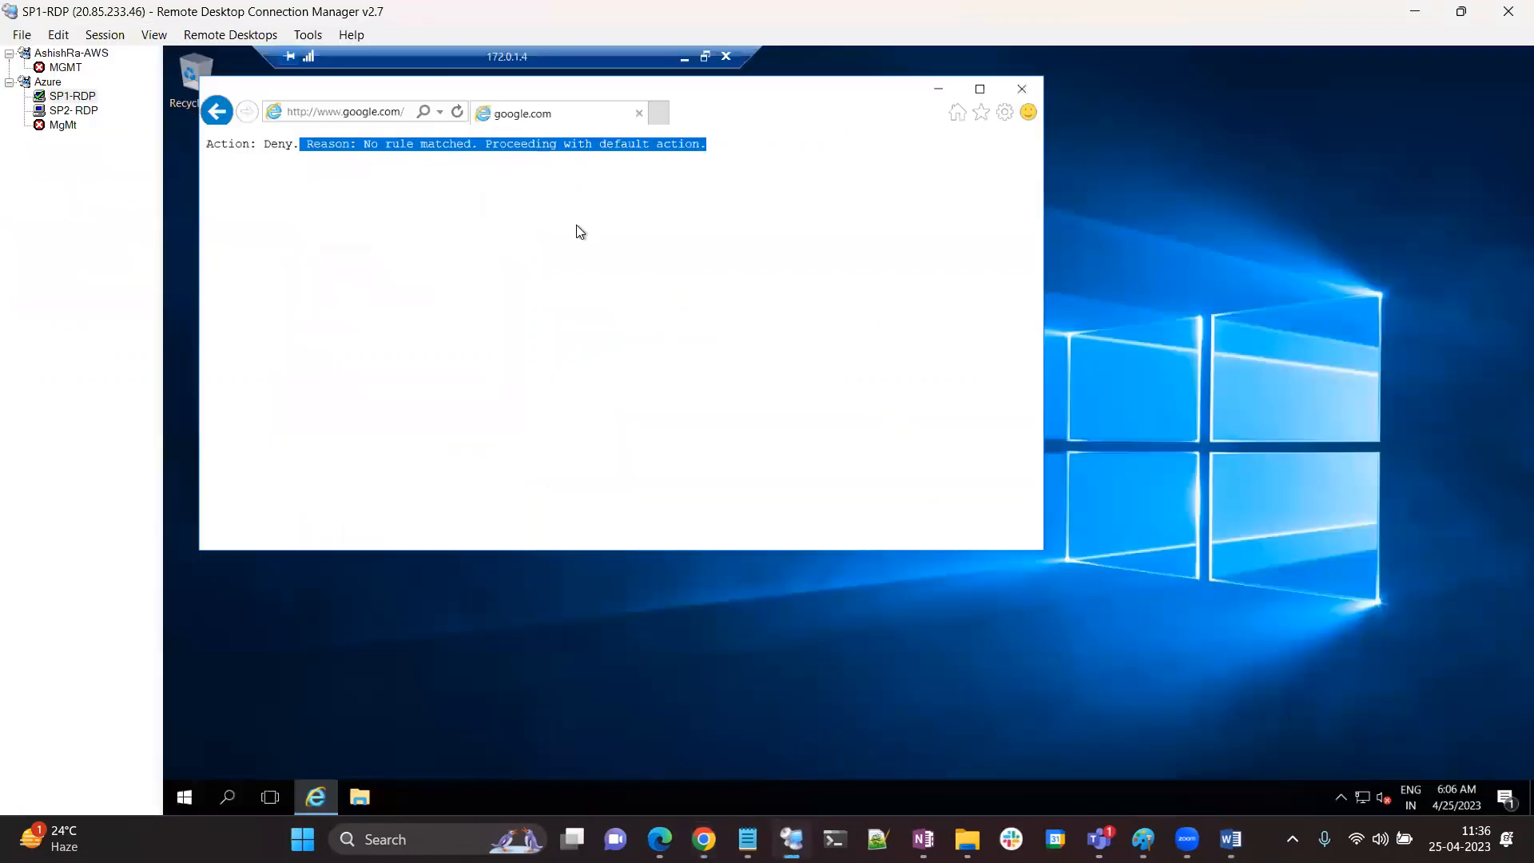
click(391, 111)
key(Return)
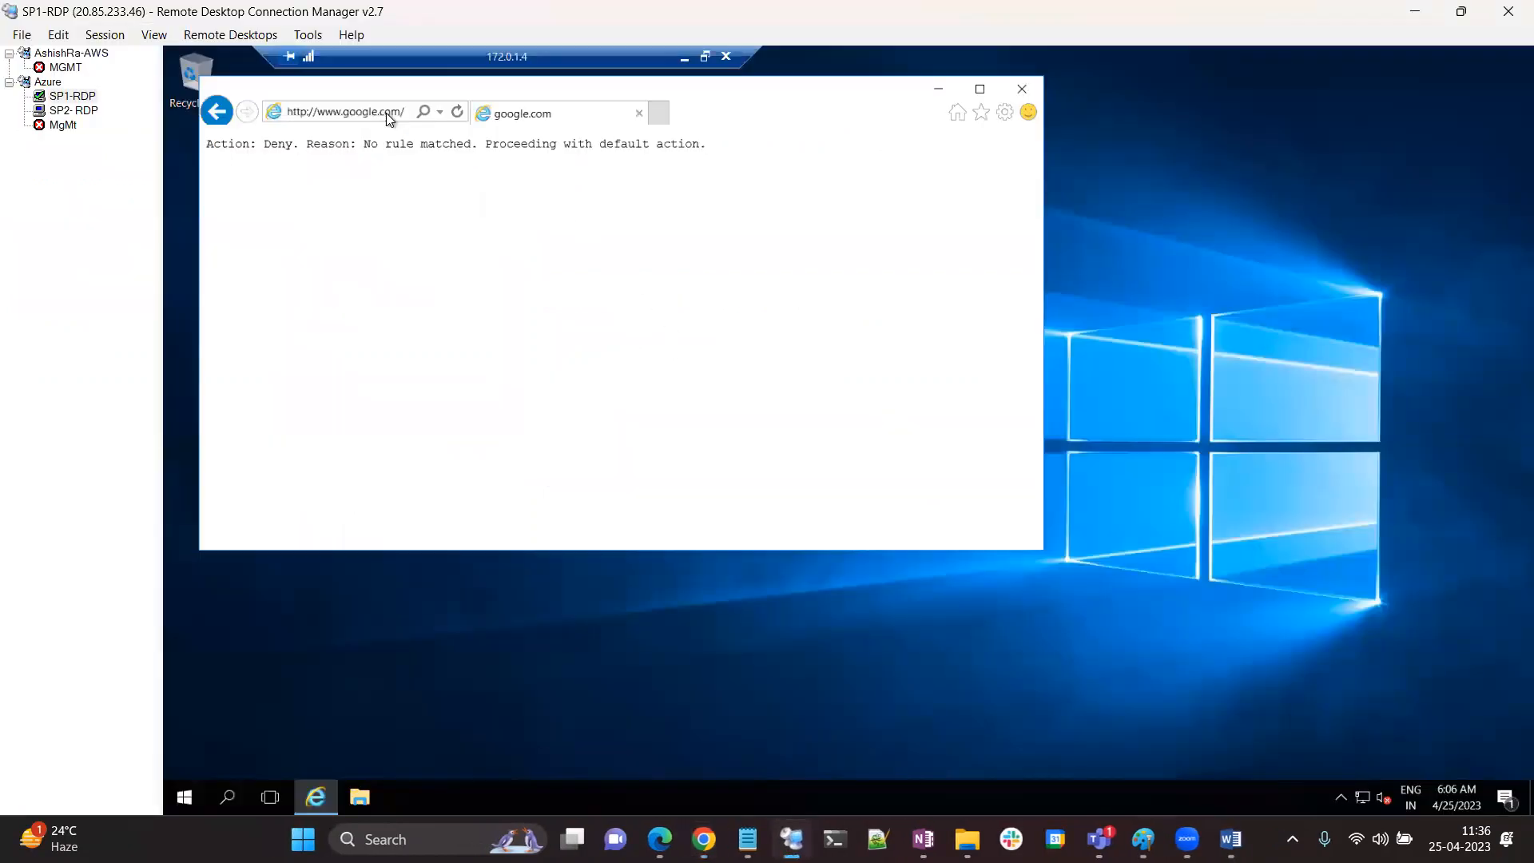
click(1022, 89)
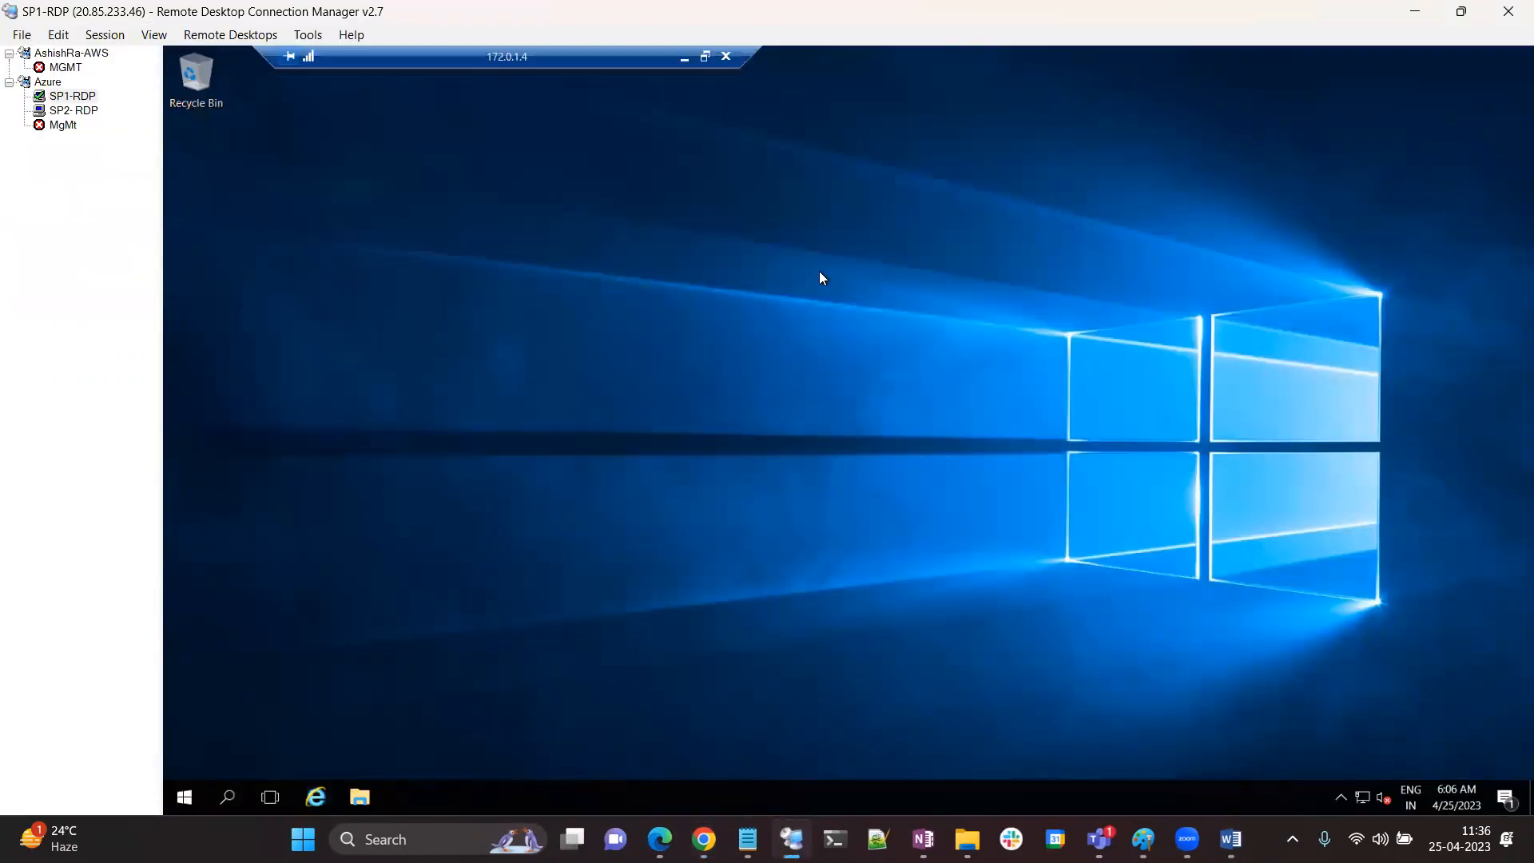
click(328, 795)
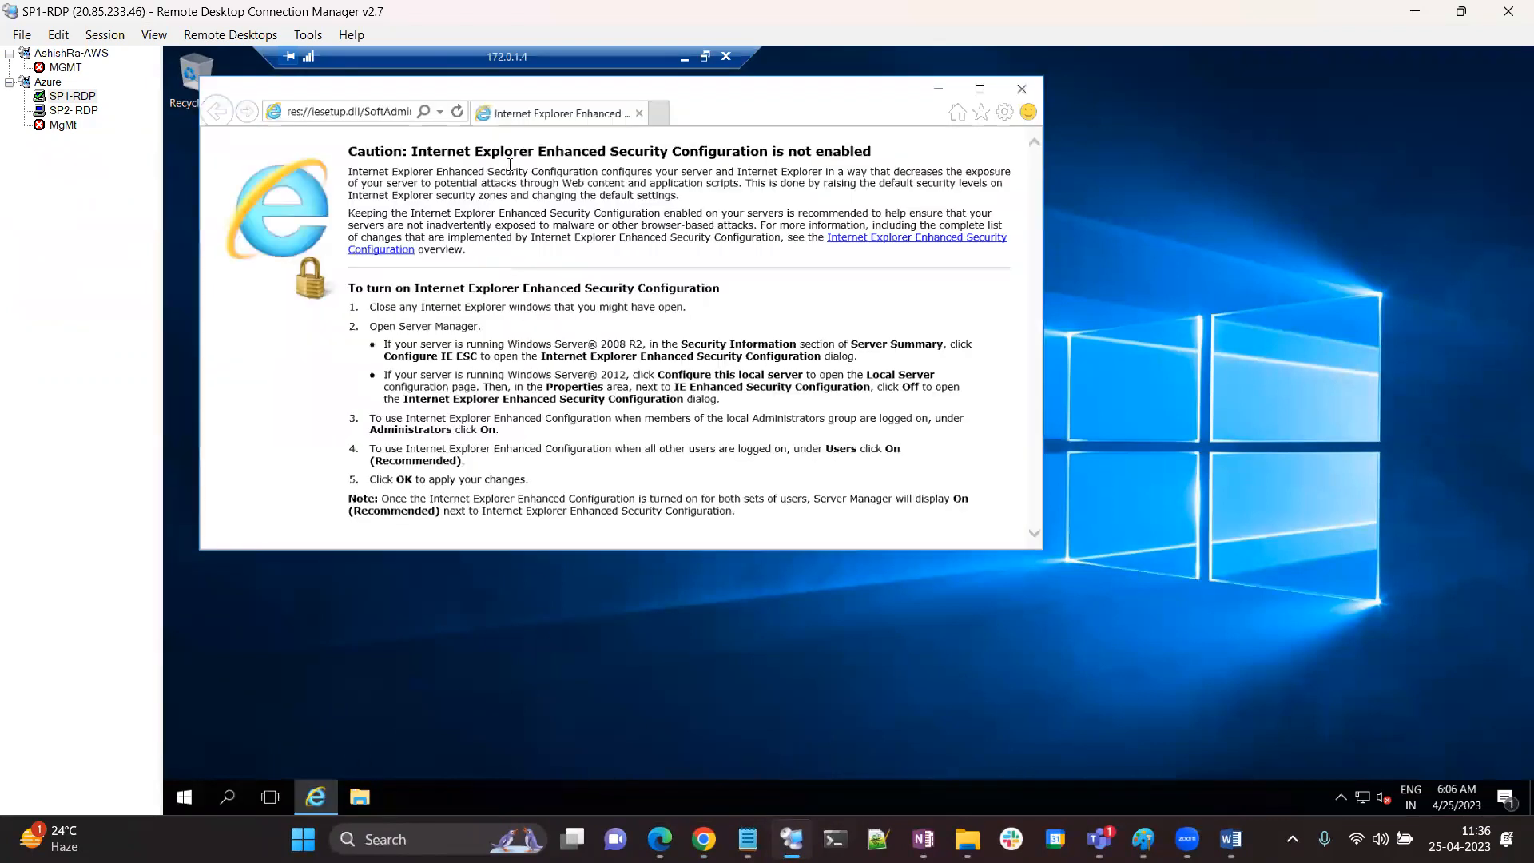
click(406, 116)
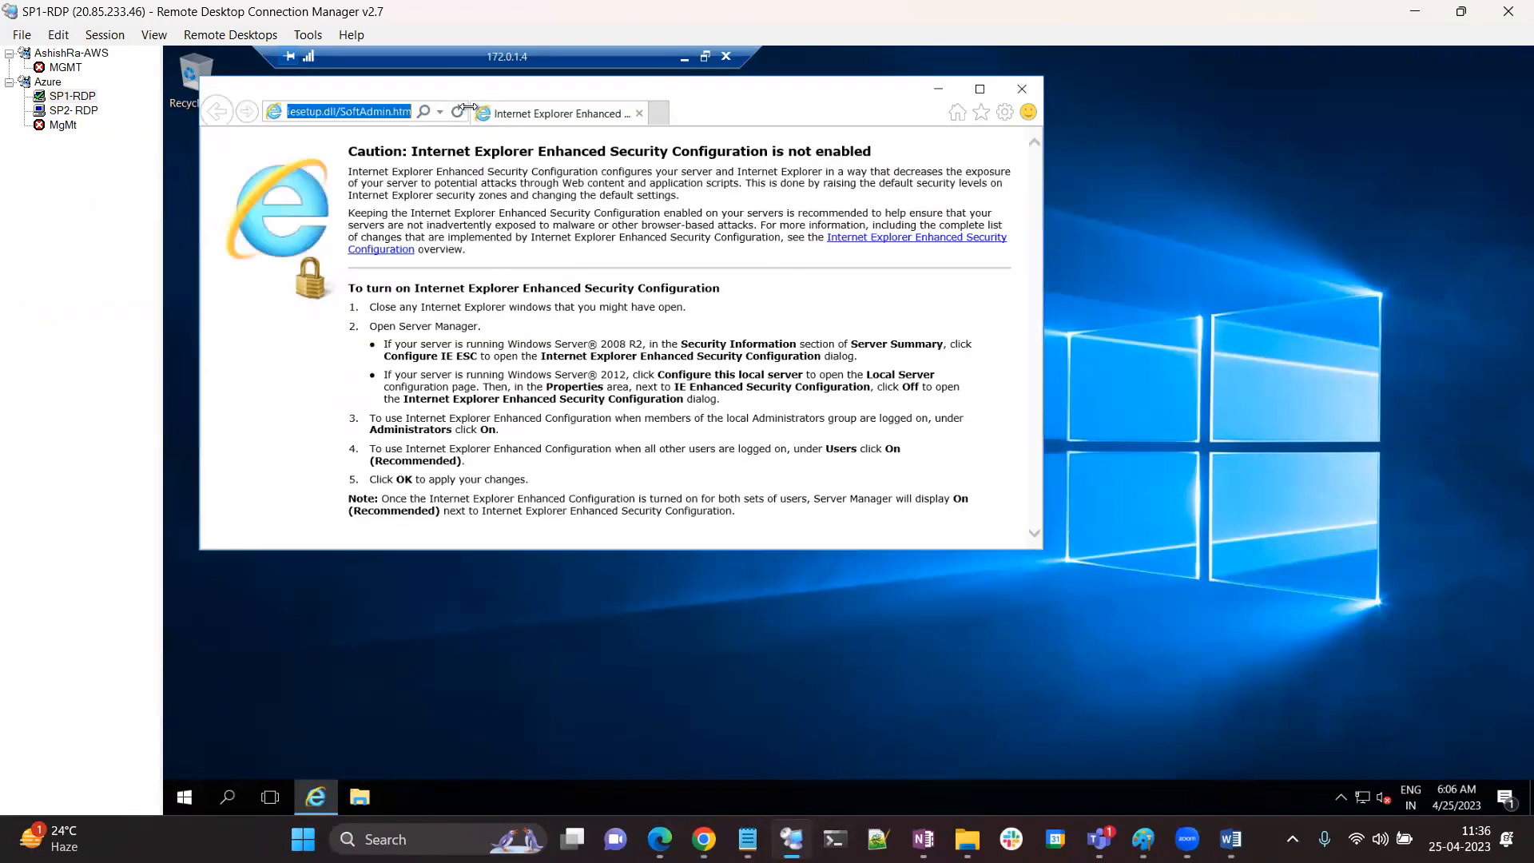
text(google.com/)
key(Return)
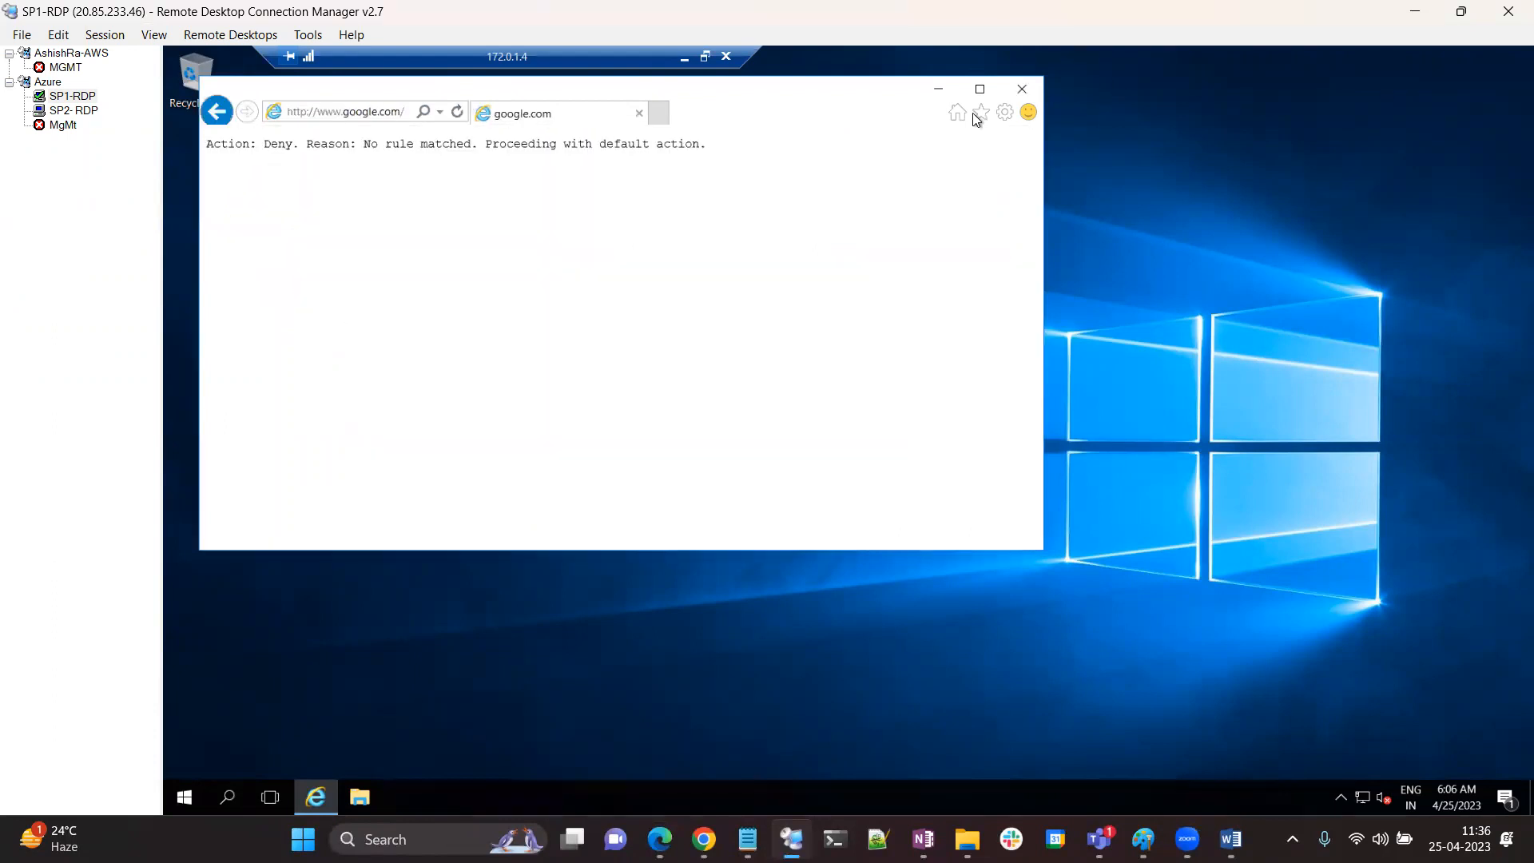
click(1021, 89)
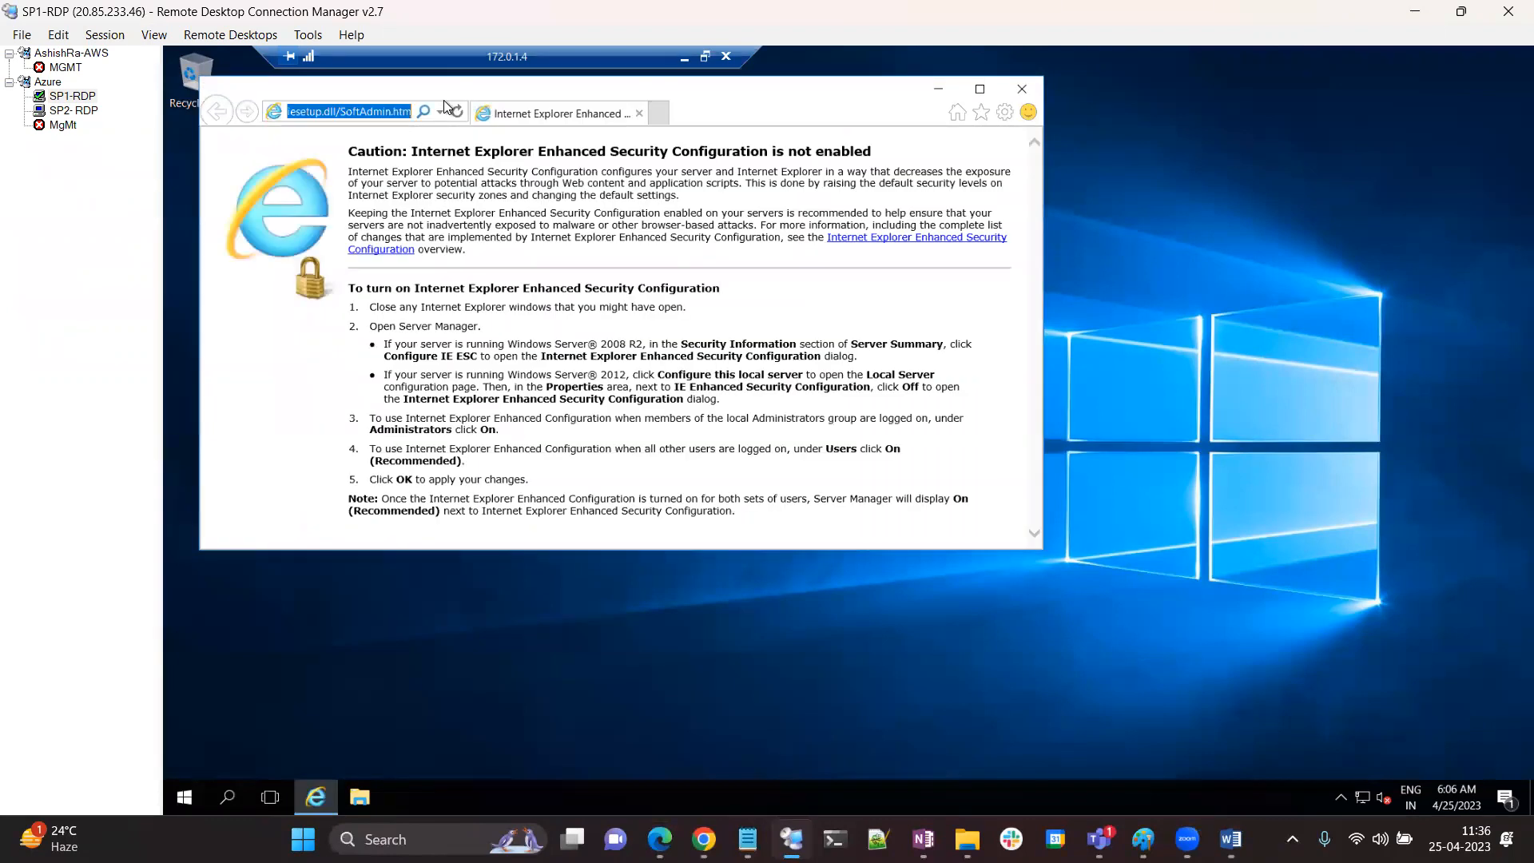
text(google.com)
key(Return)
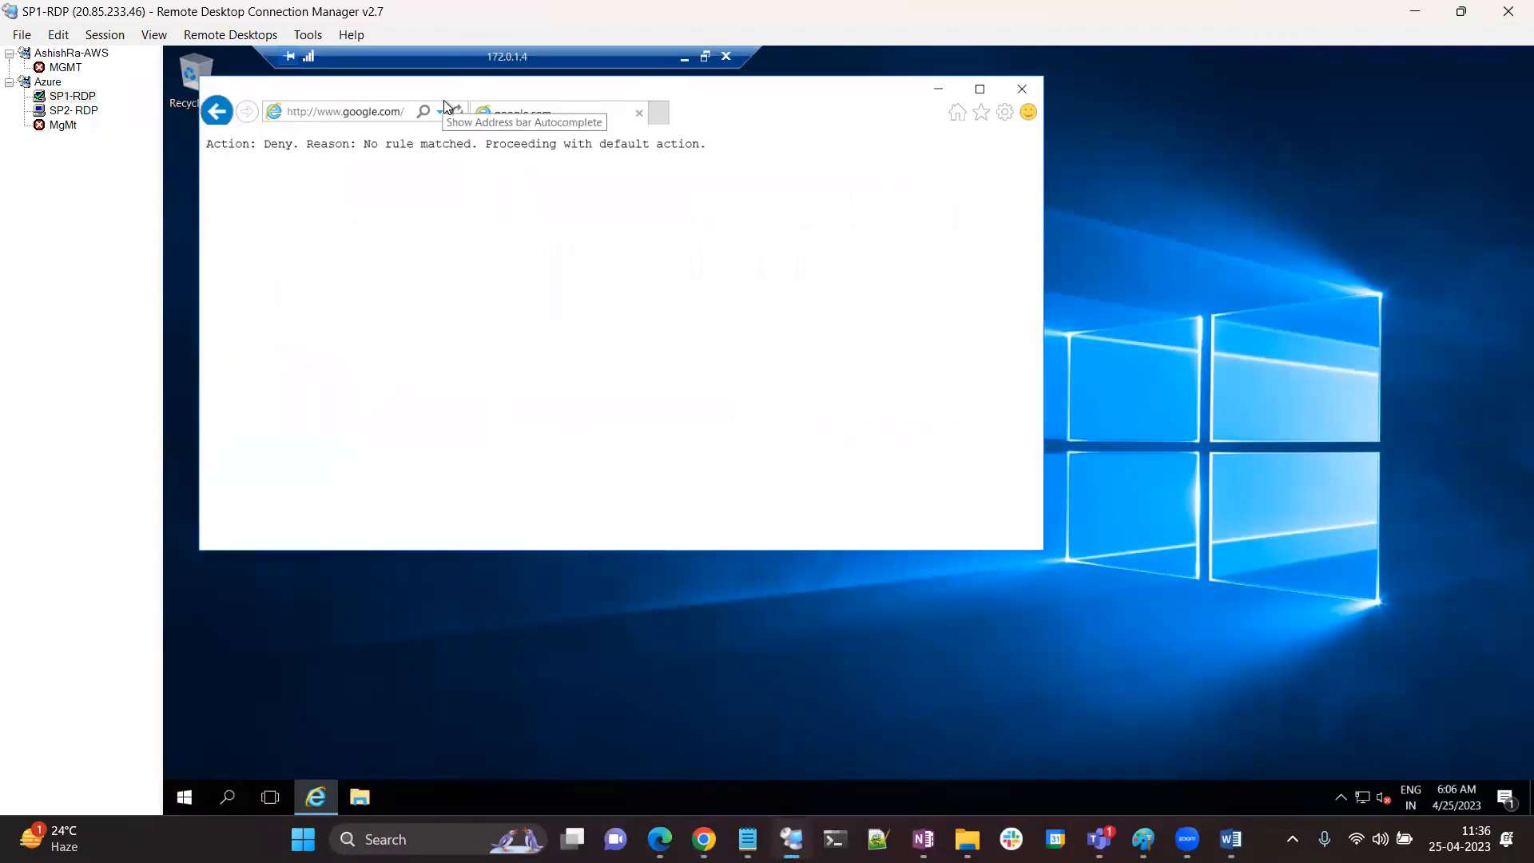
Load google.com in a fresh Internet Explorer on SP2, still denied, then minimize the nested session
click(93, 111)
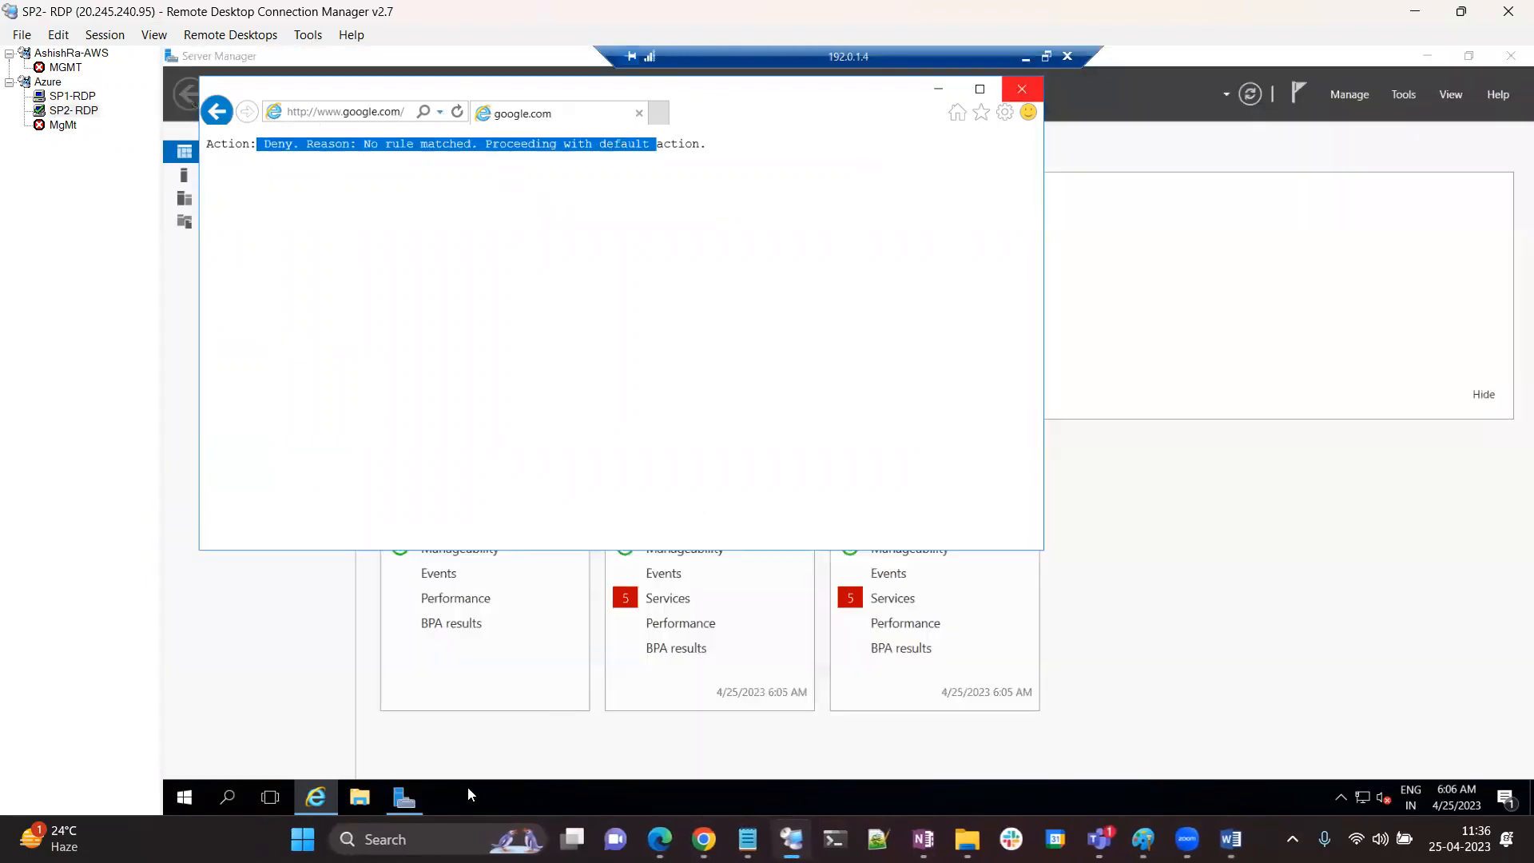
click(316, 799)
click(317, 798)
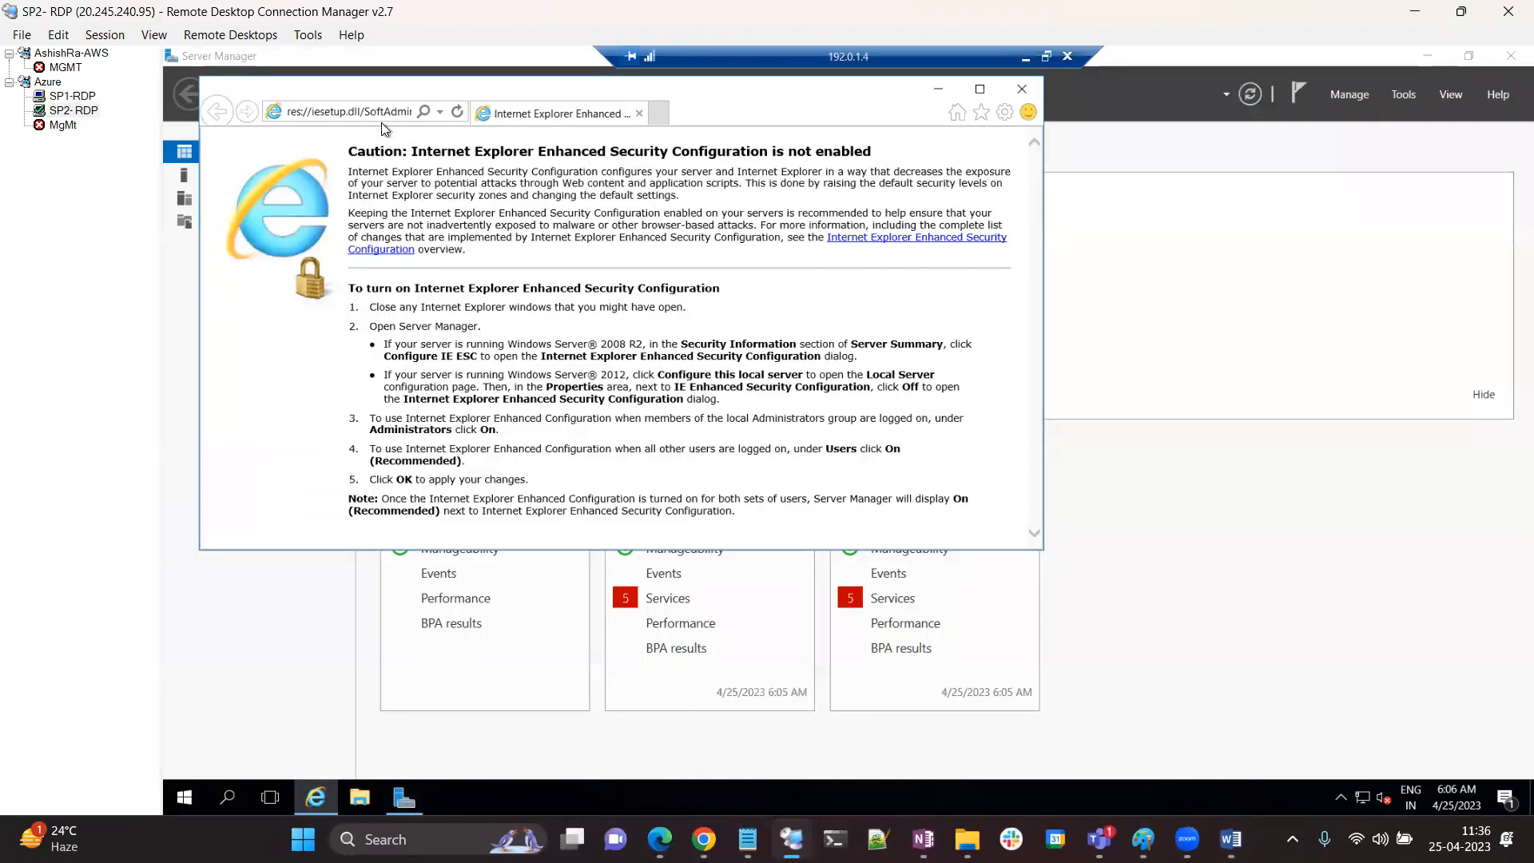
click(362, 118)
text(google.com/)
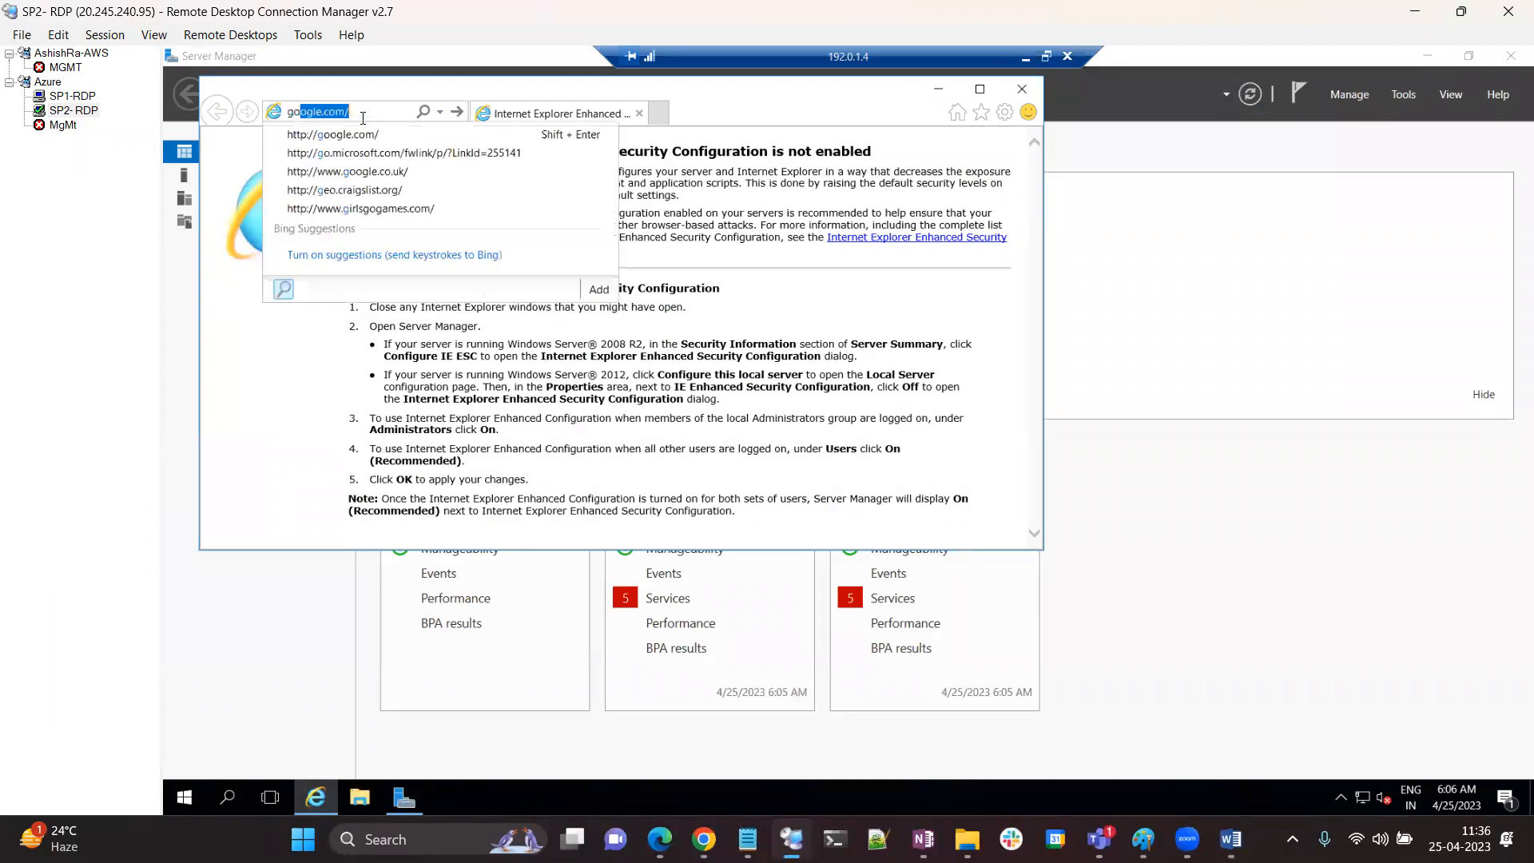
key(Return)
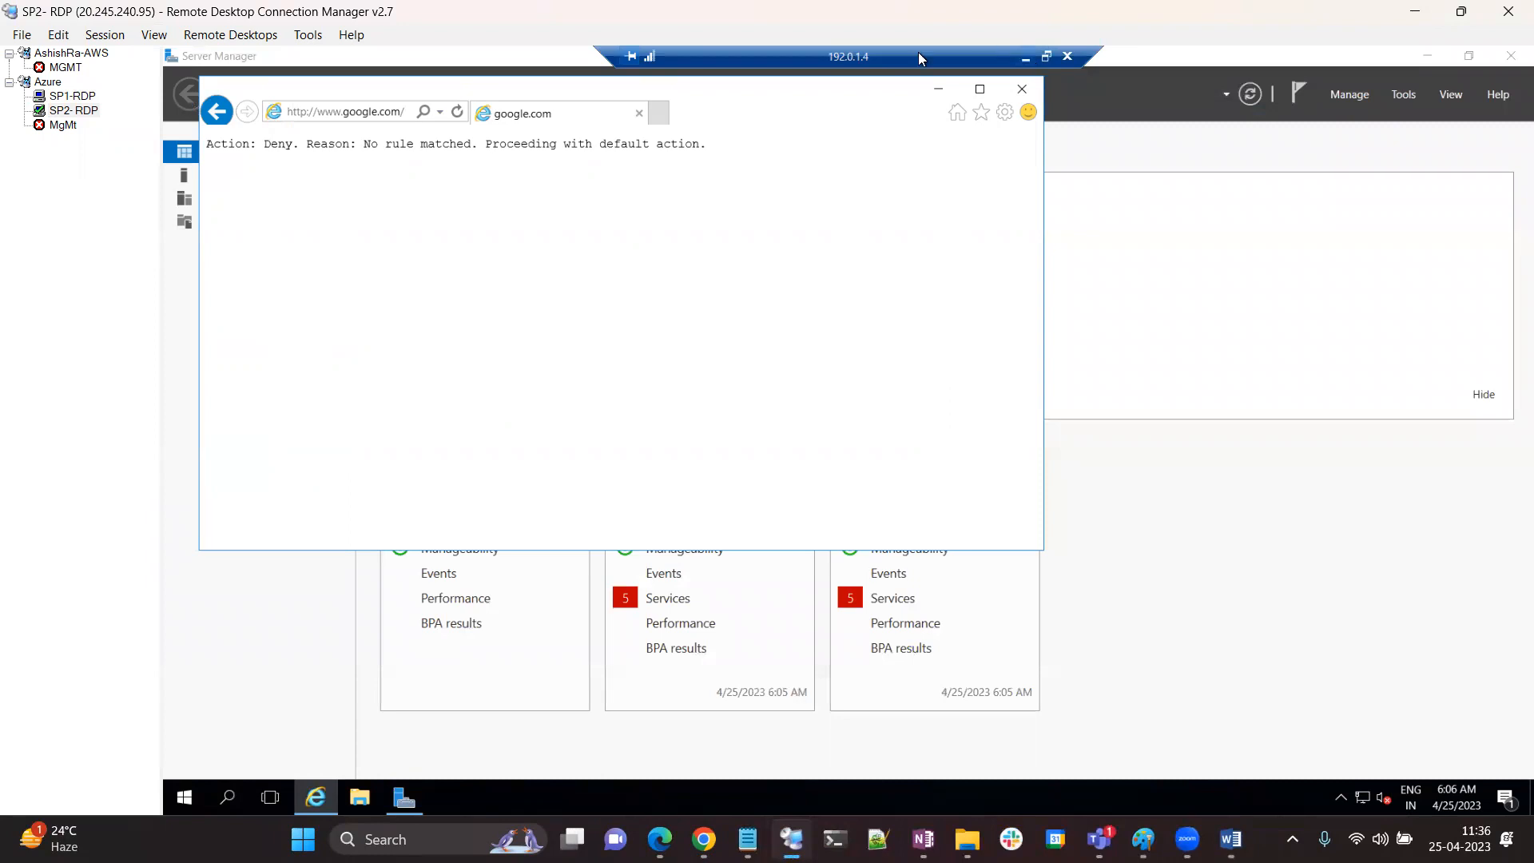
click(1026, 58)
click(704, 839)
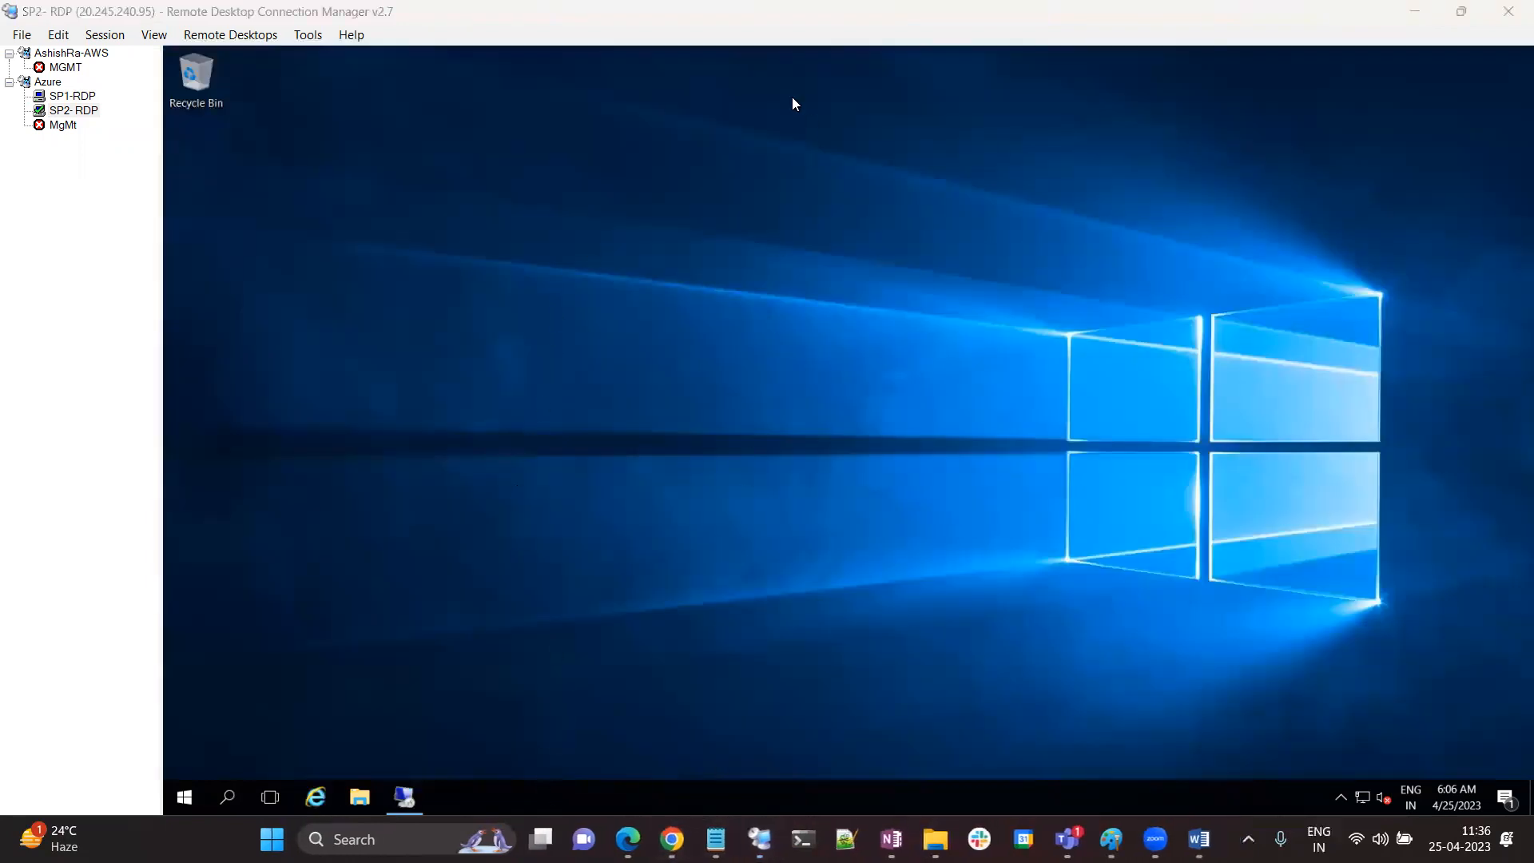
click(672, 839)
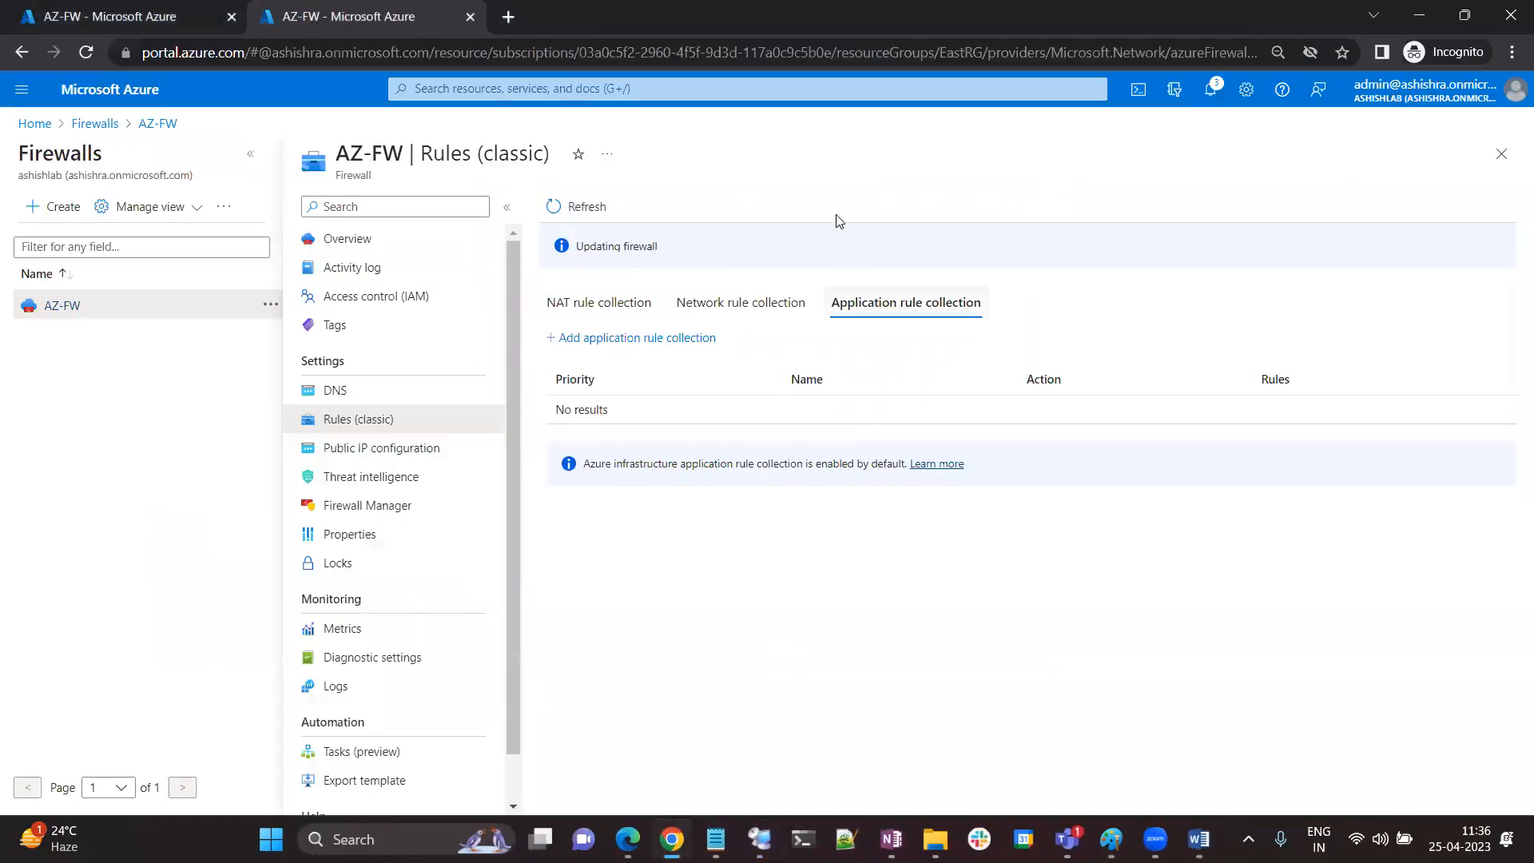
Refresh the application rule collections and review Allow-Rule's google.com targets before returning to SP1
click(582, 210)
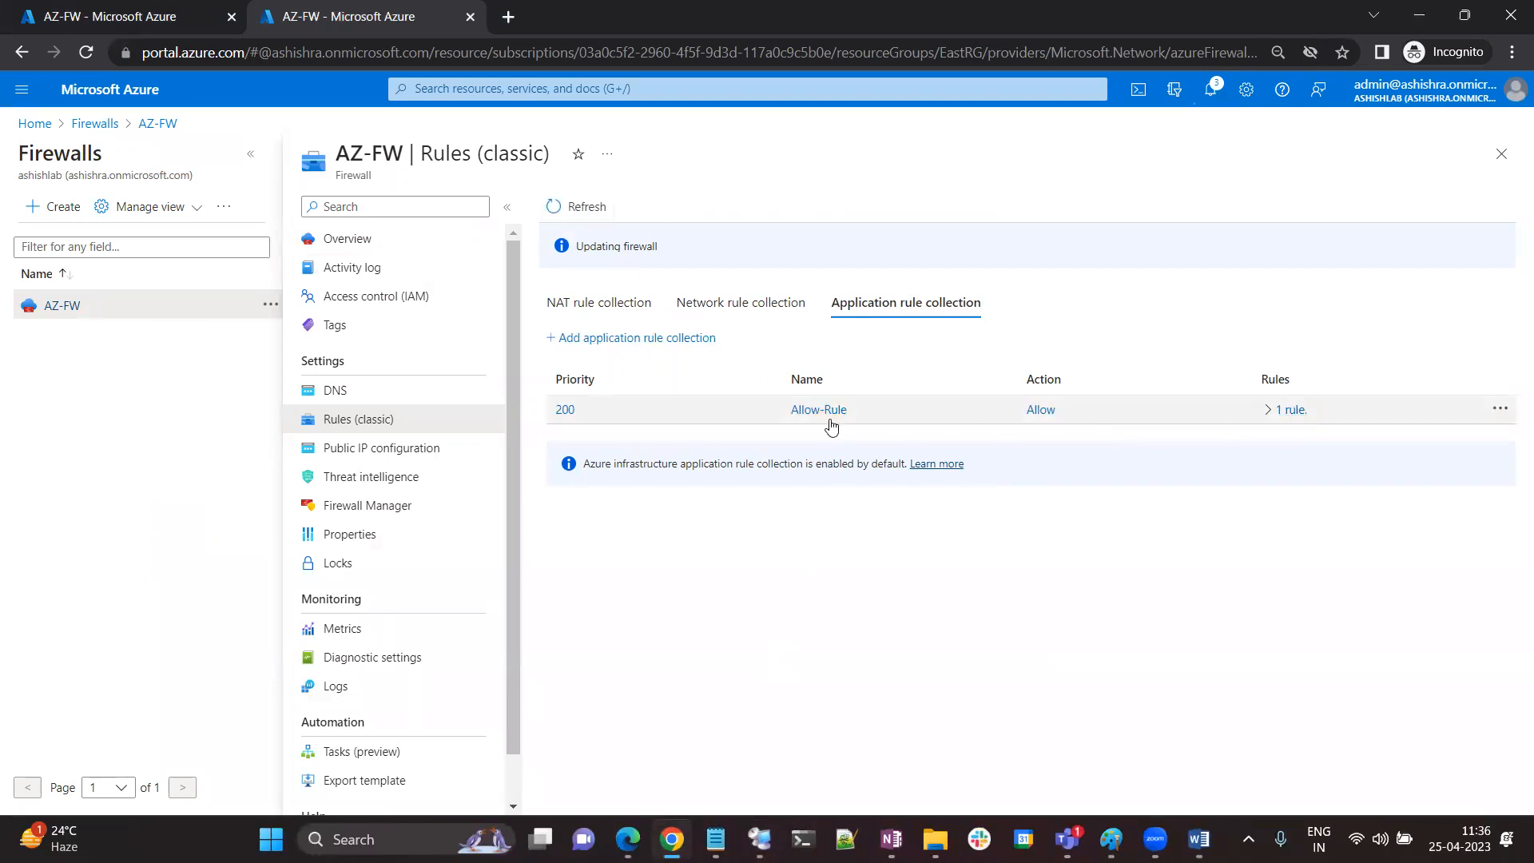
click(565, 409)
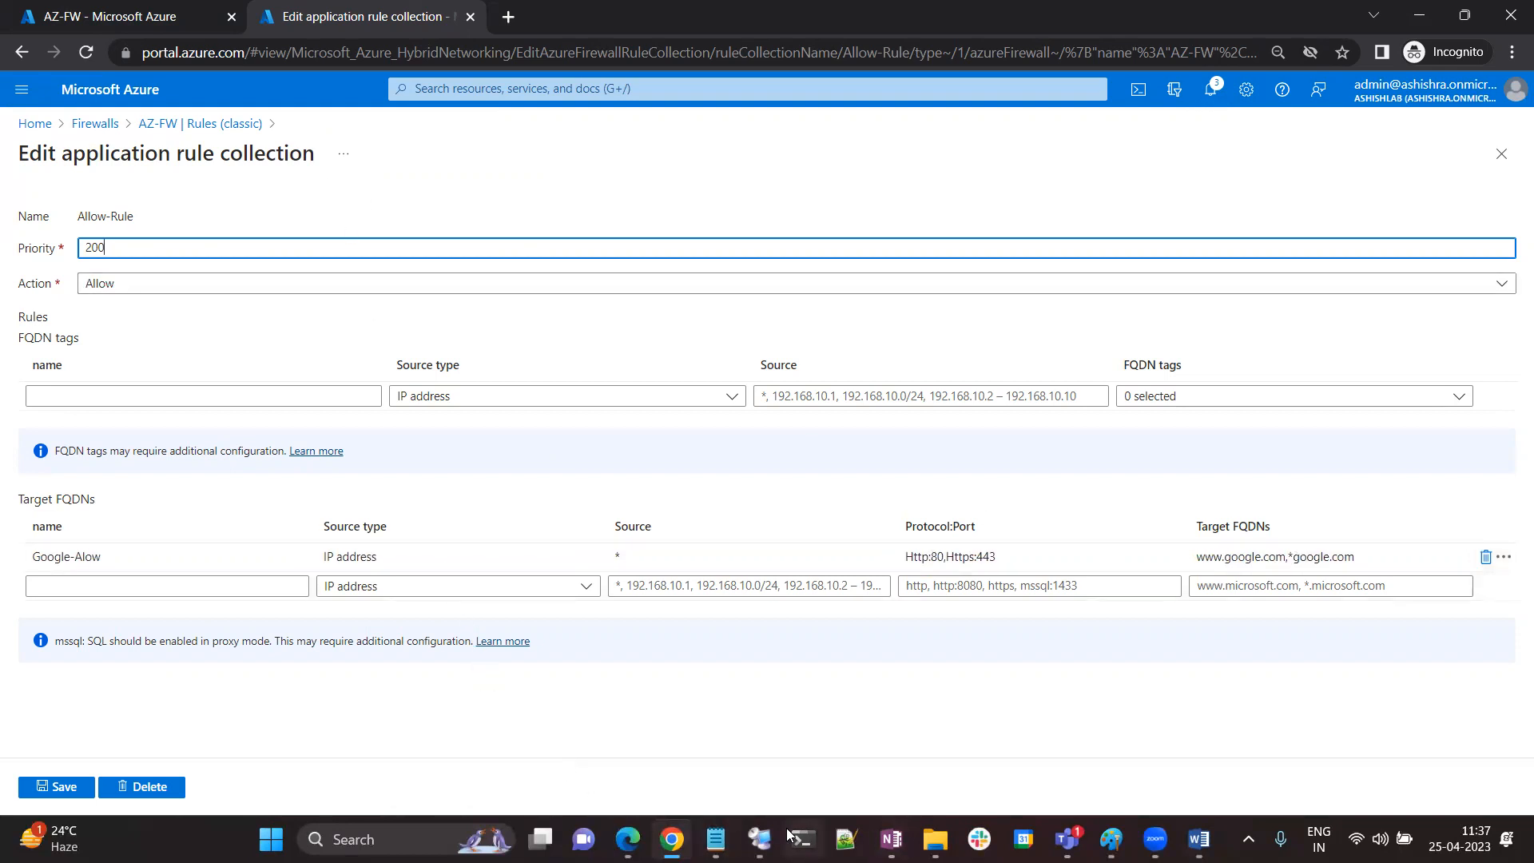
click(759, 840)
click(81, 98)
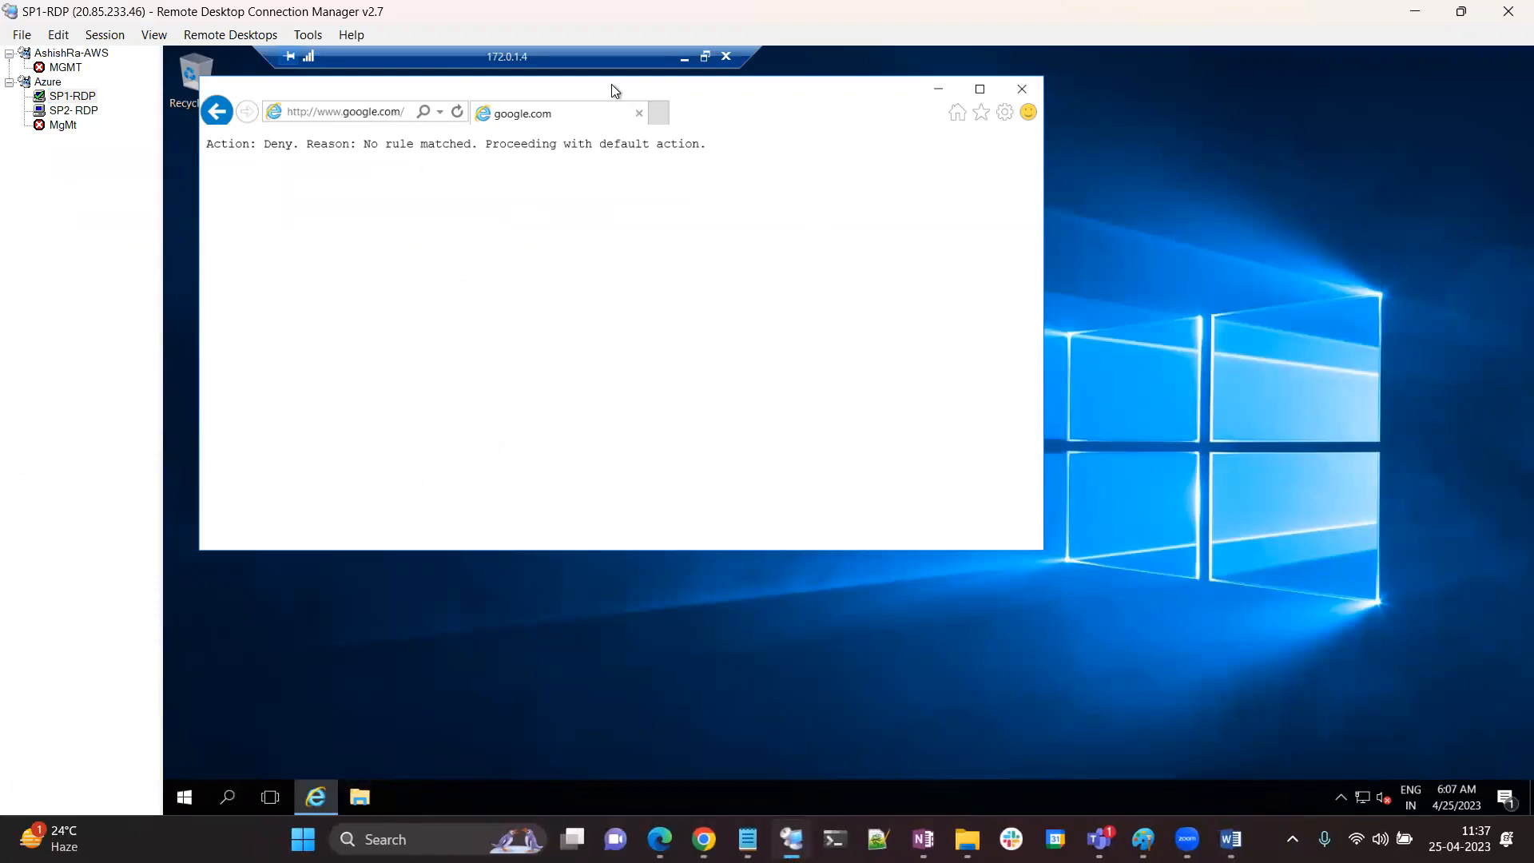
click(1023, 89)
click(318, 801)
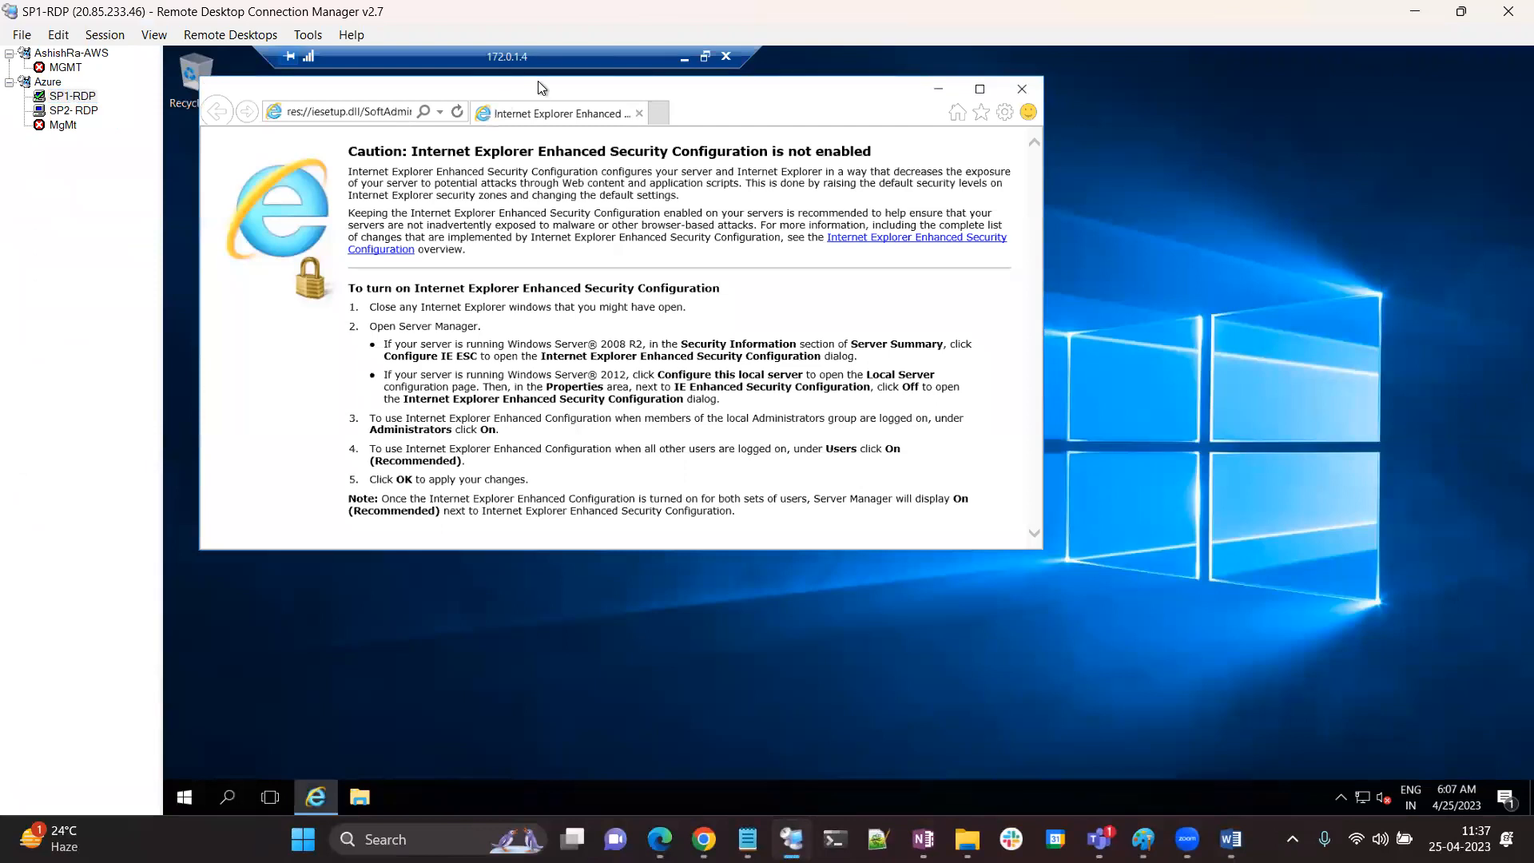
text(https://www)
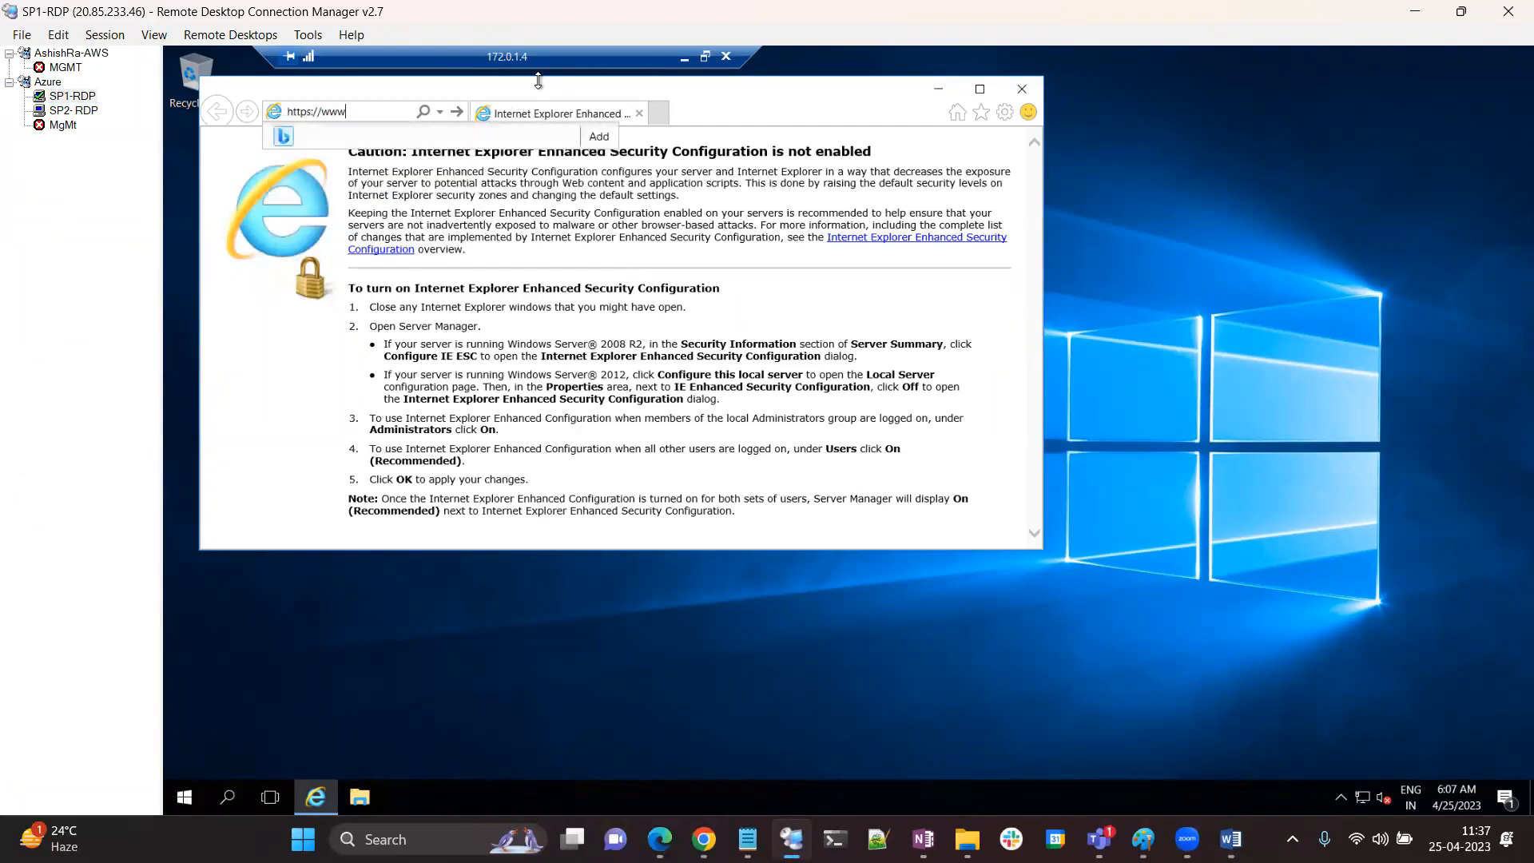
text(.google.com/)
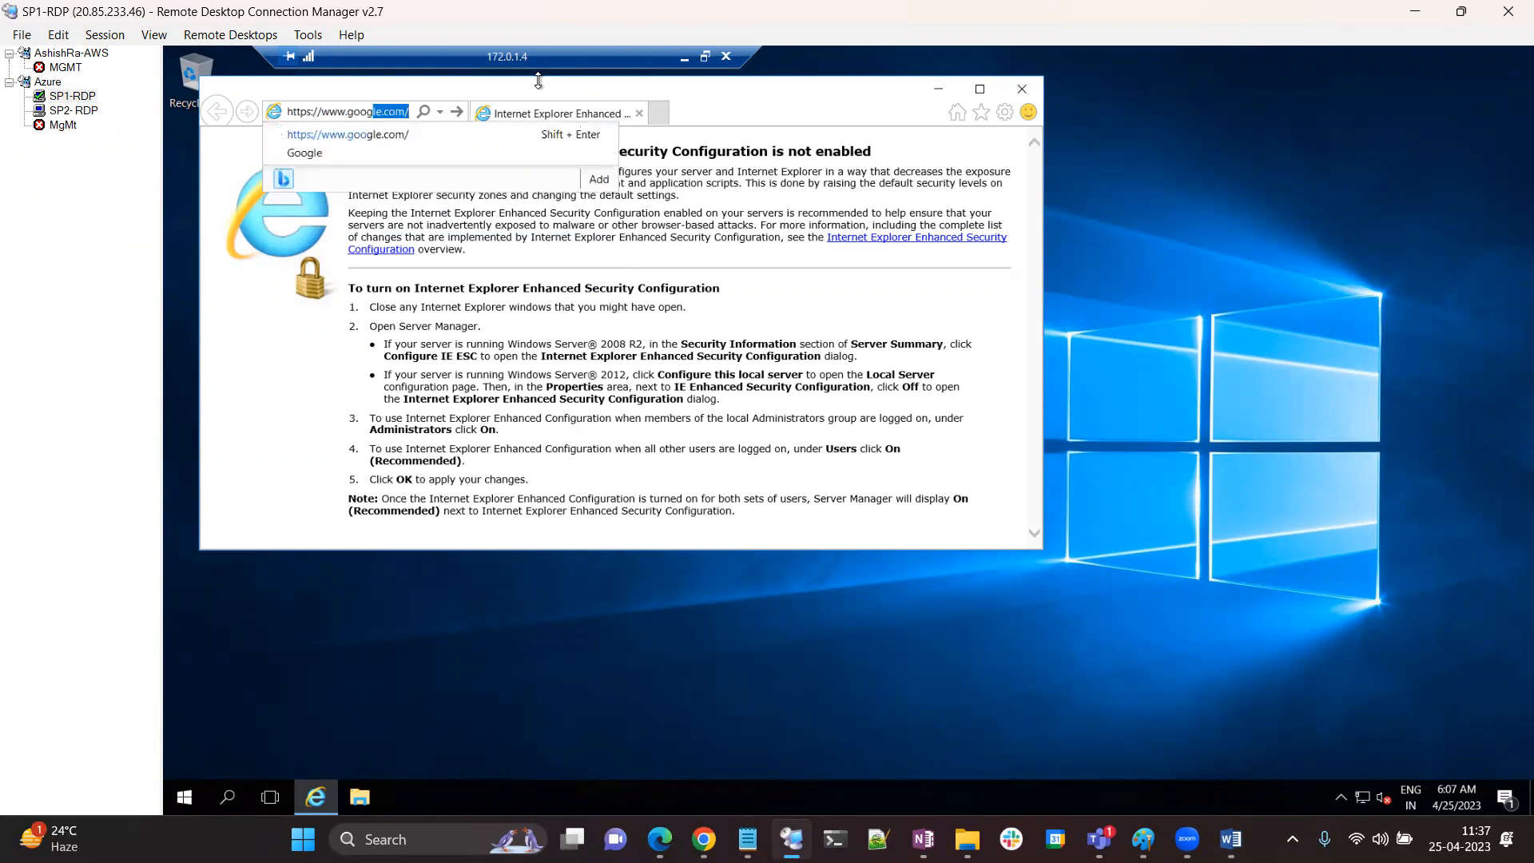
key(Return)
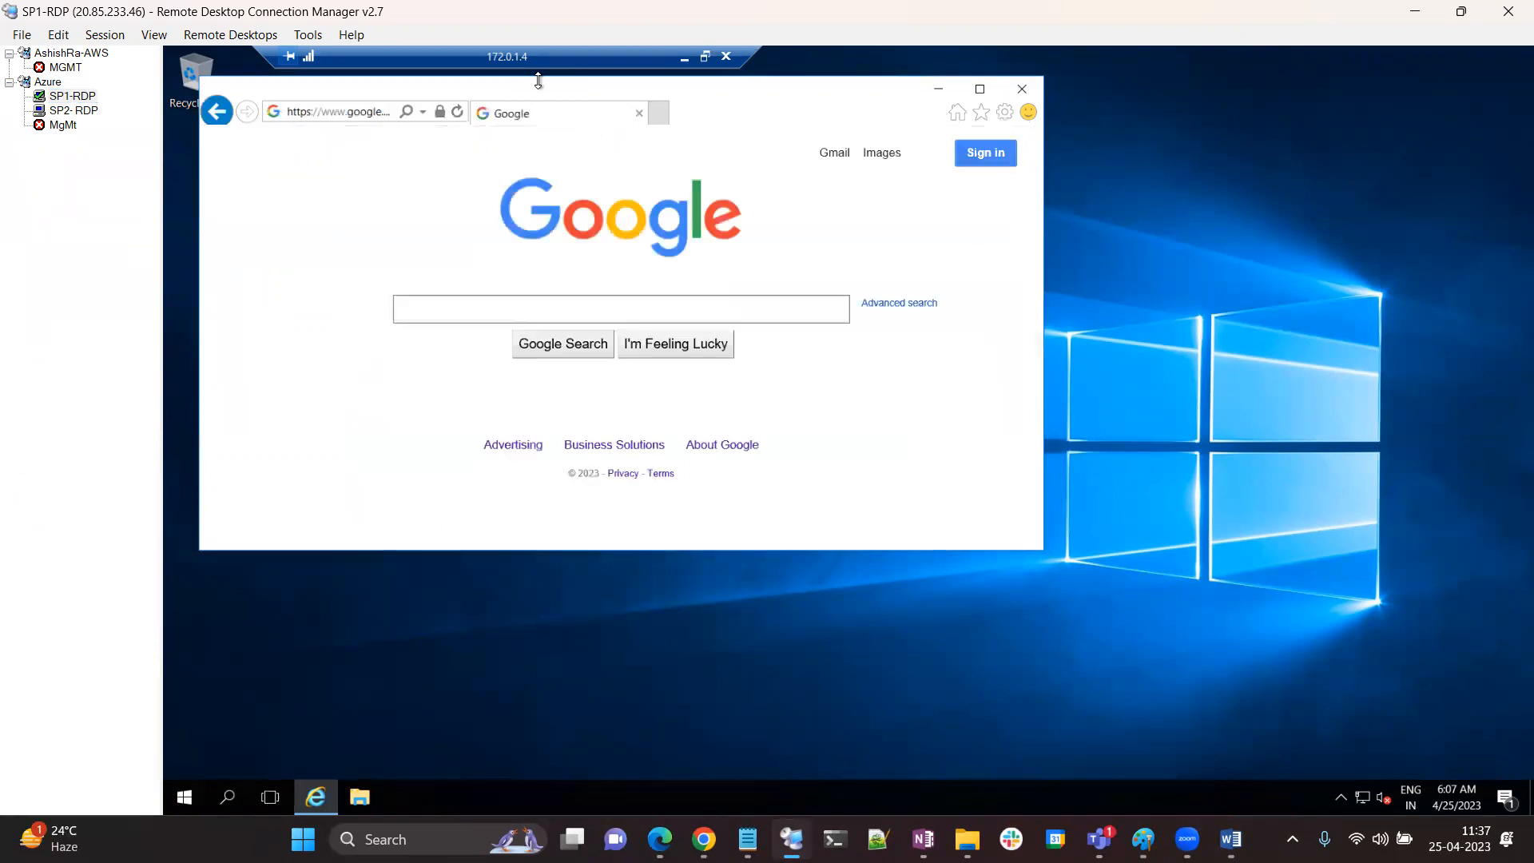
click(80, 112)
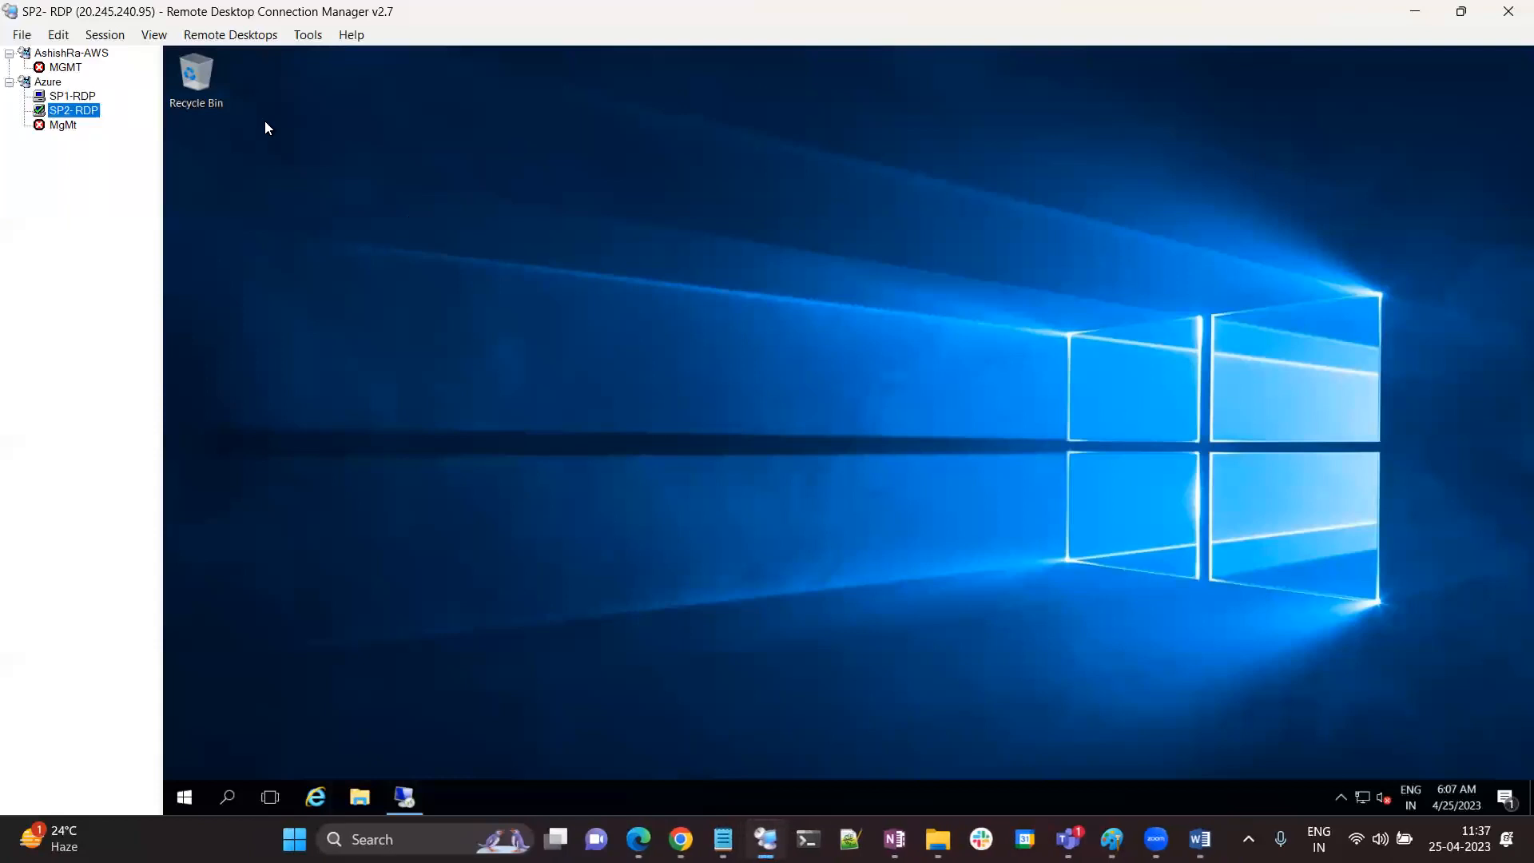
click(407, 794)
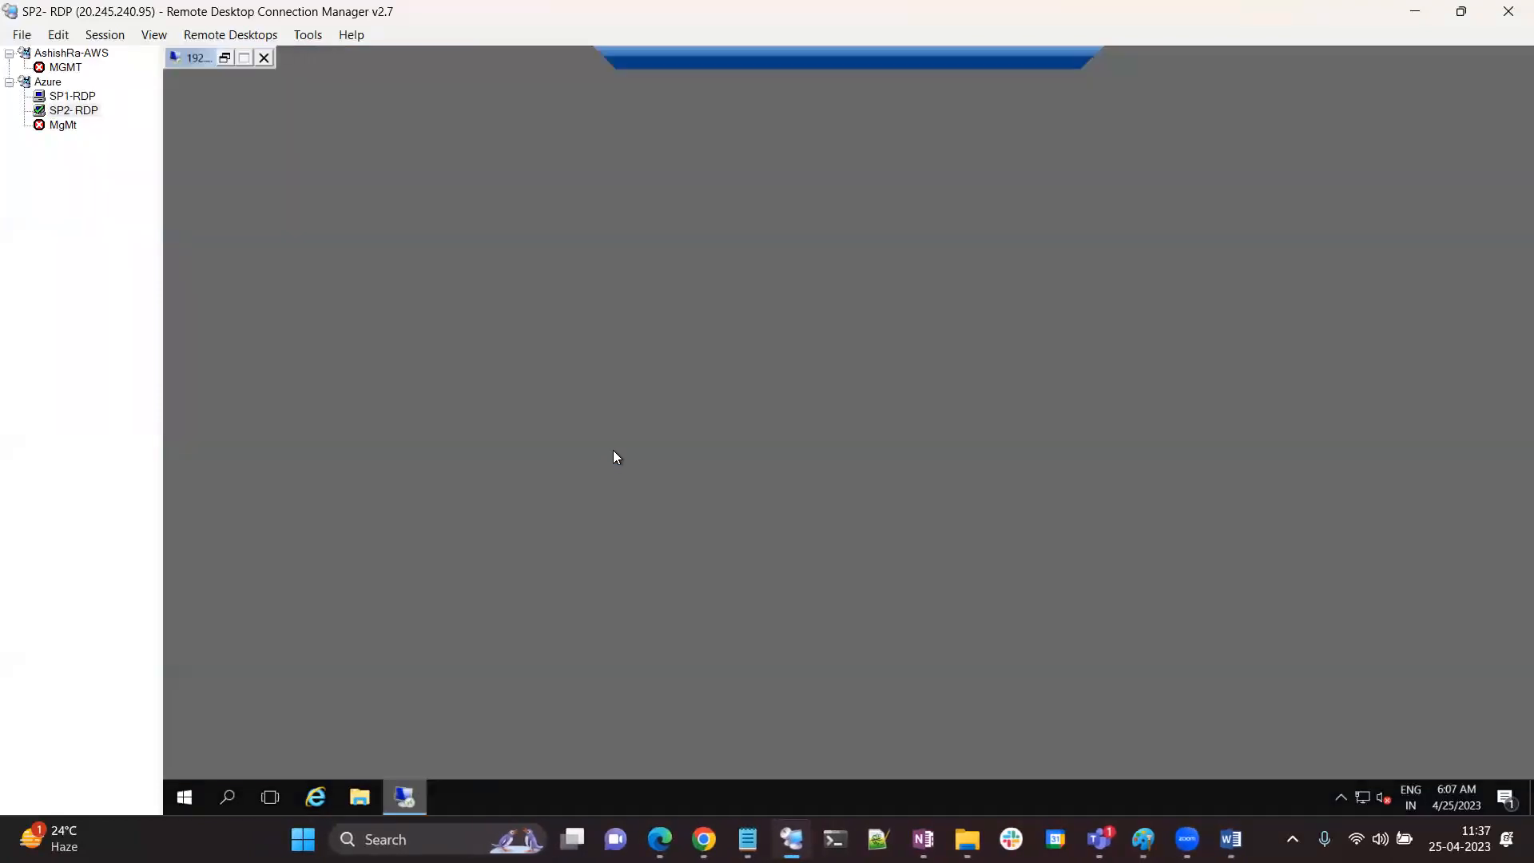
click(1013, 93)
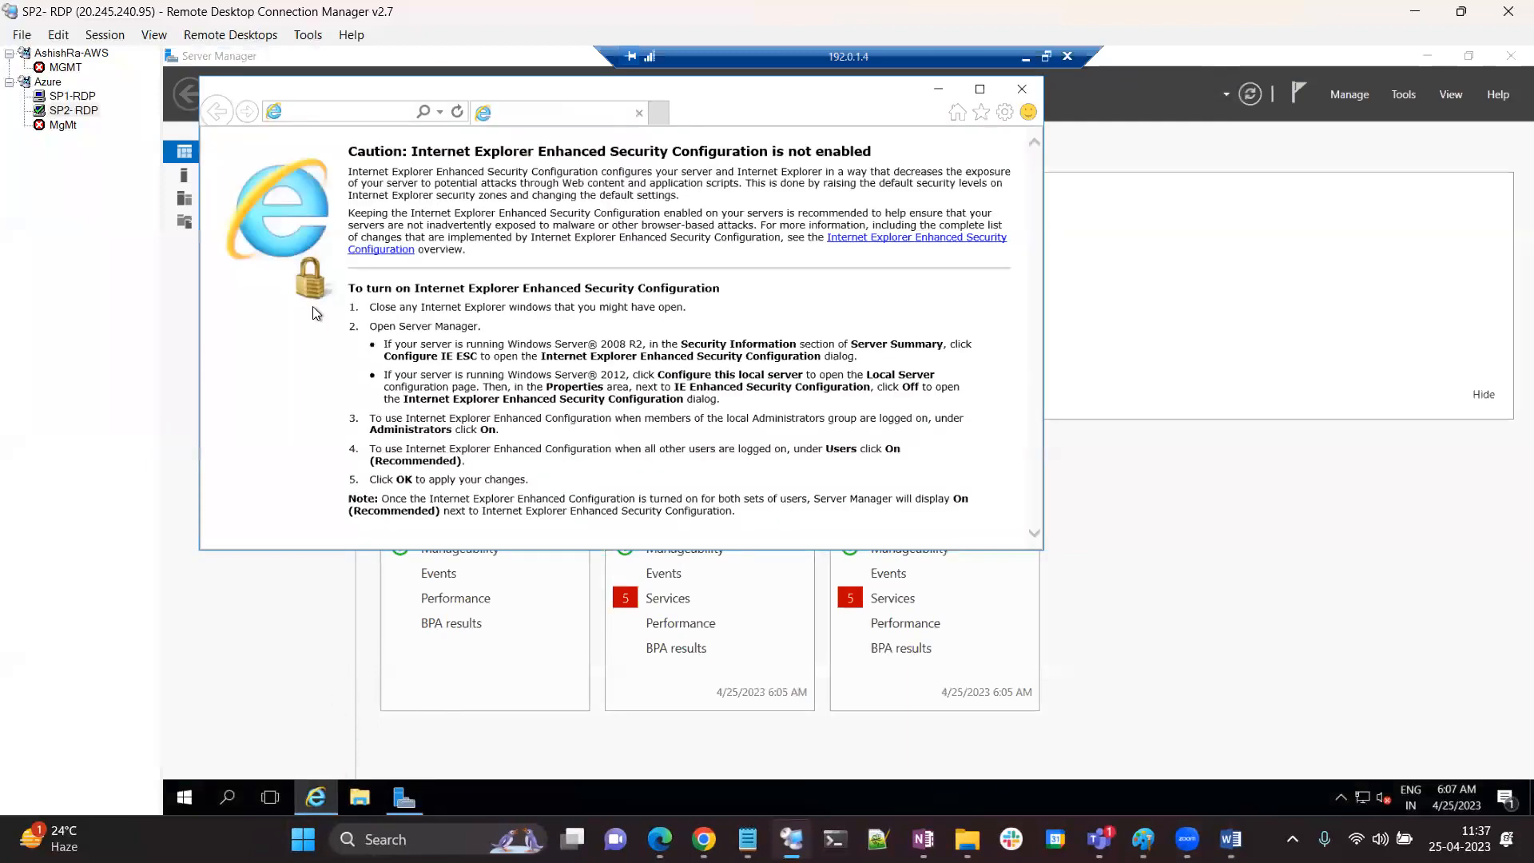
click(362, 109)
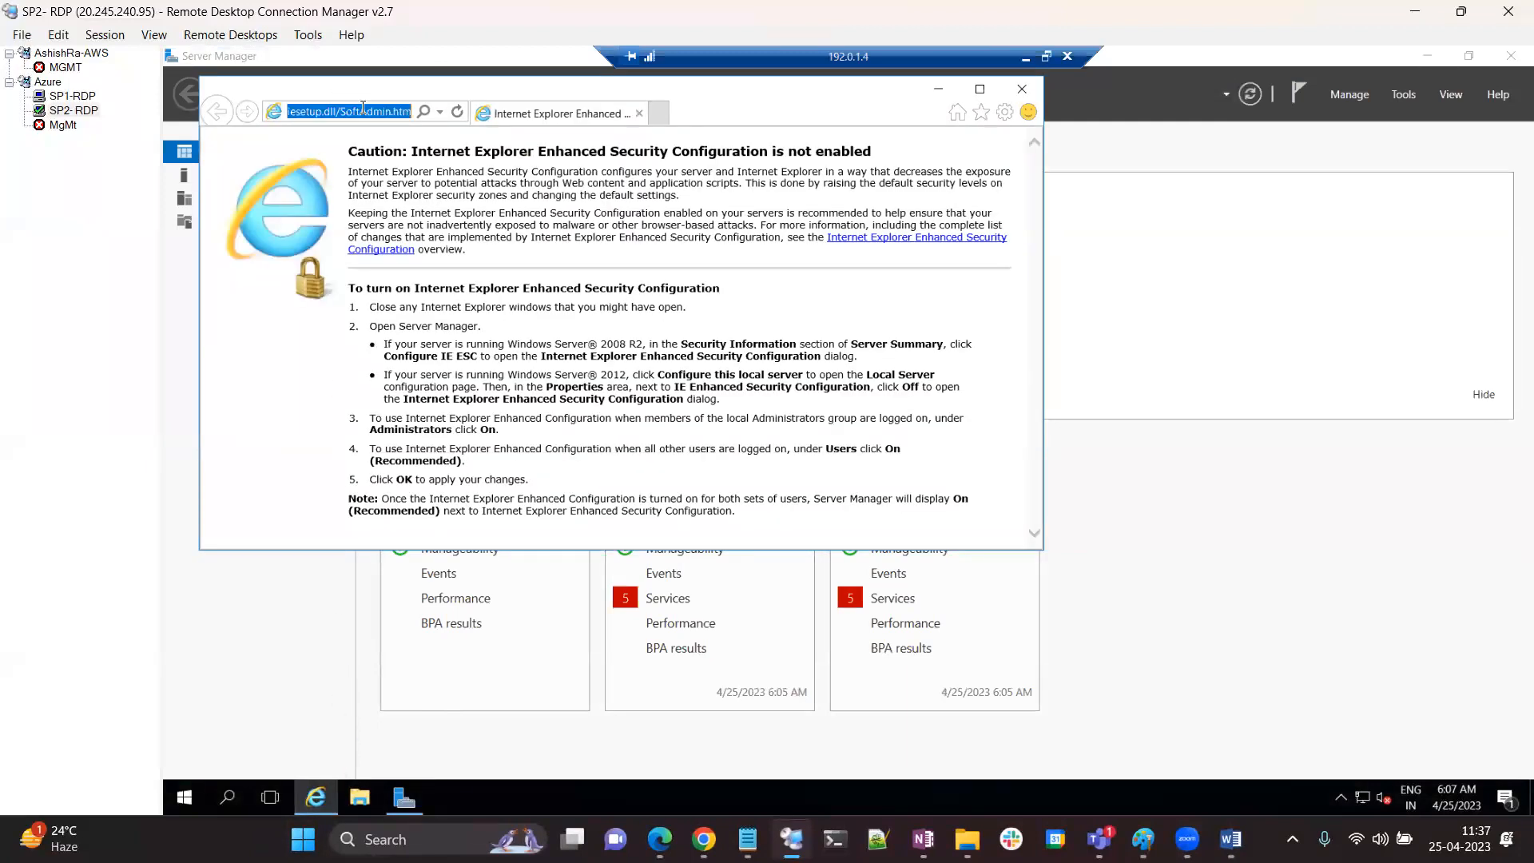
text(https://)
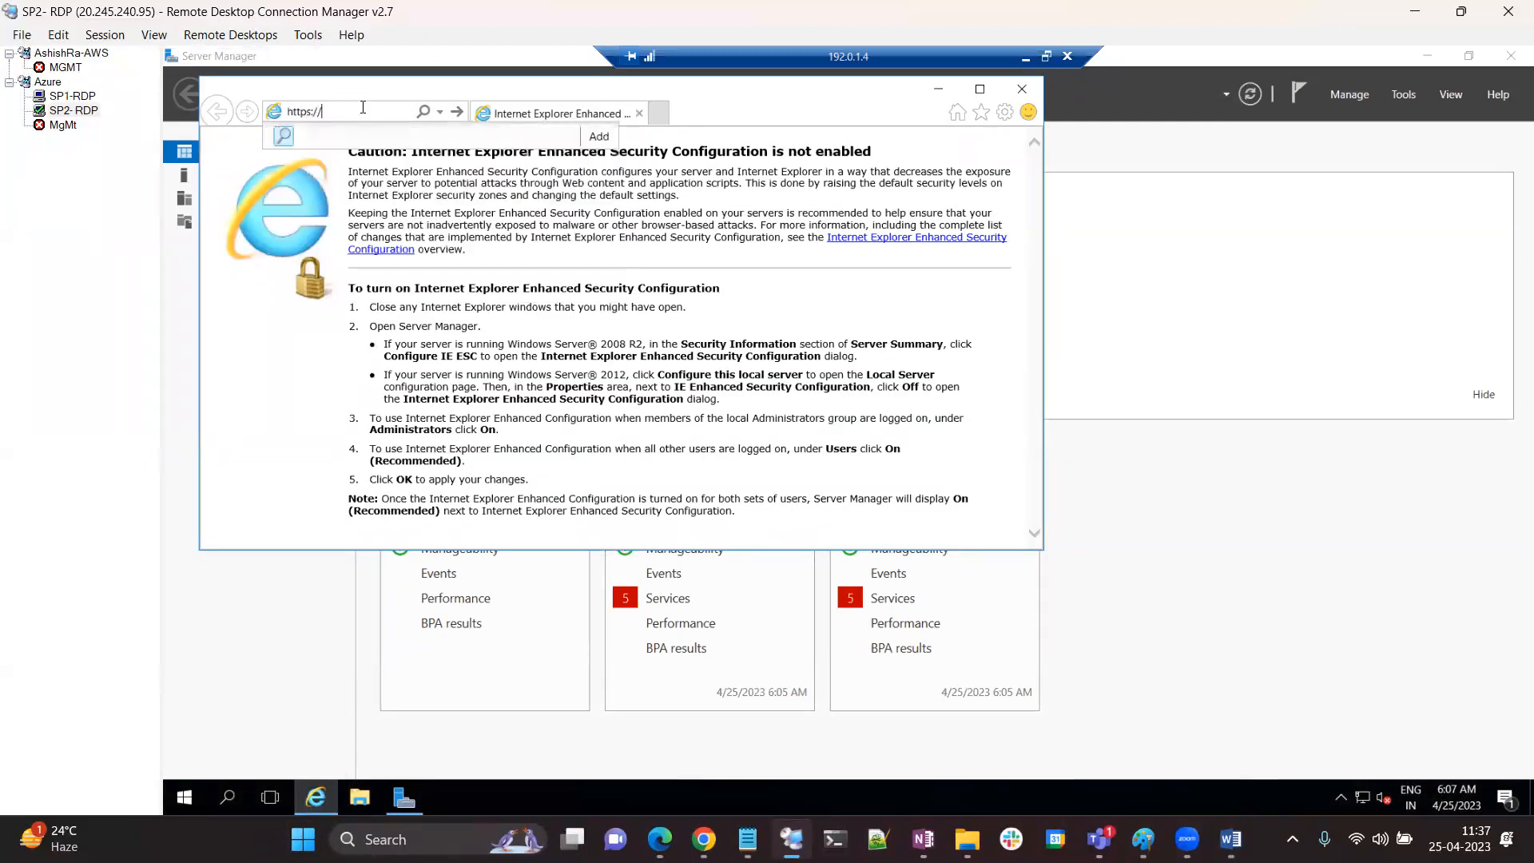
text(www.google.com/)
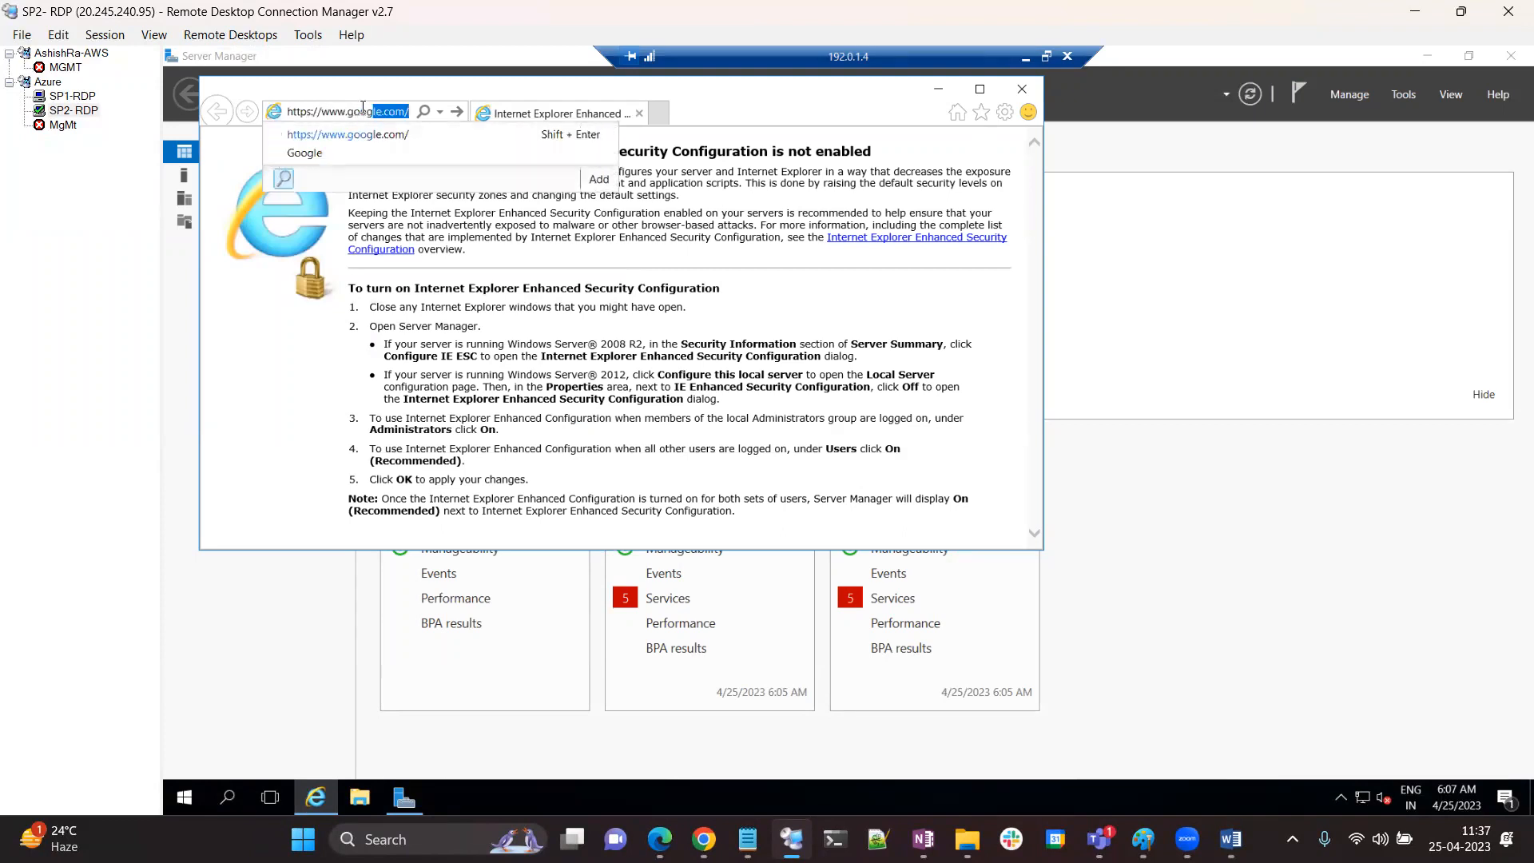
key(Return)
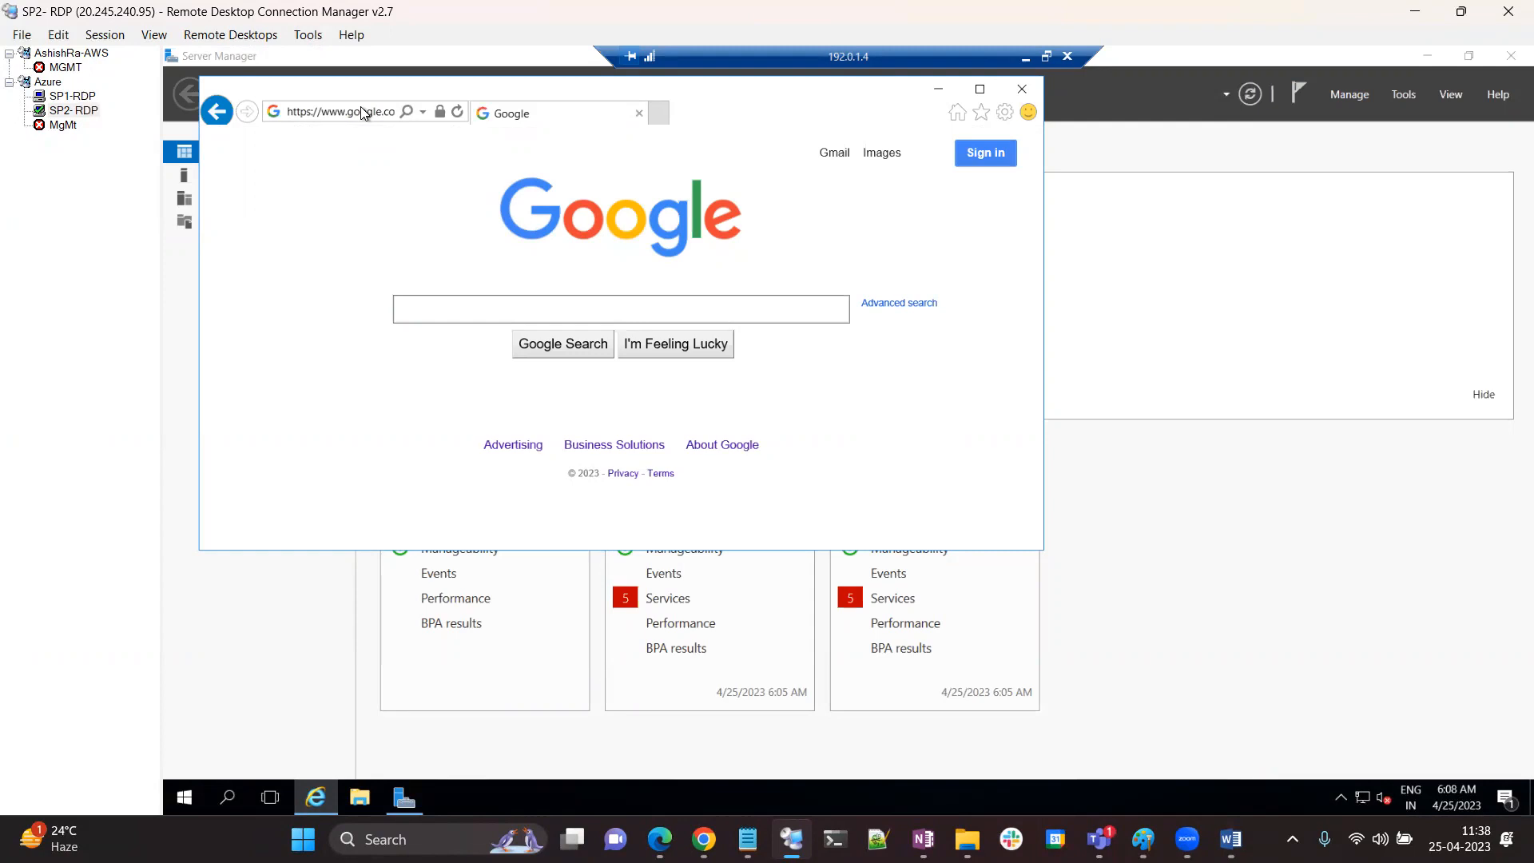
mouse_move(1188, 840)
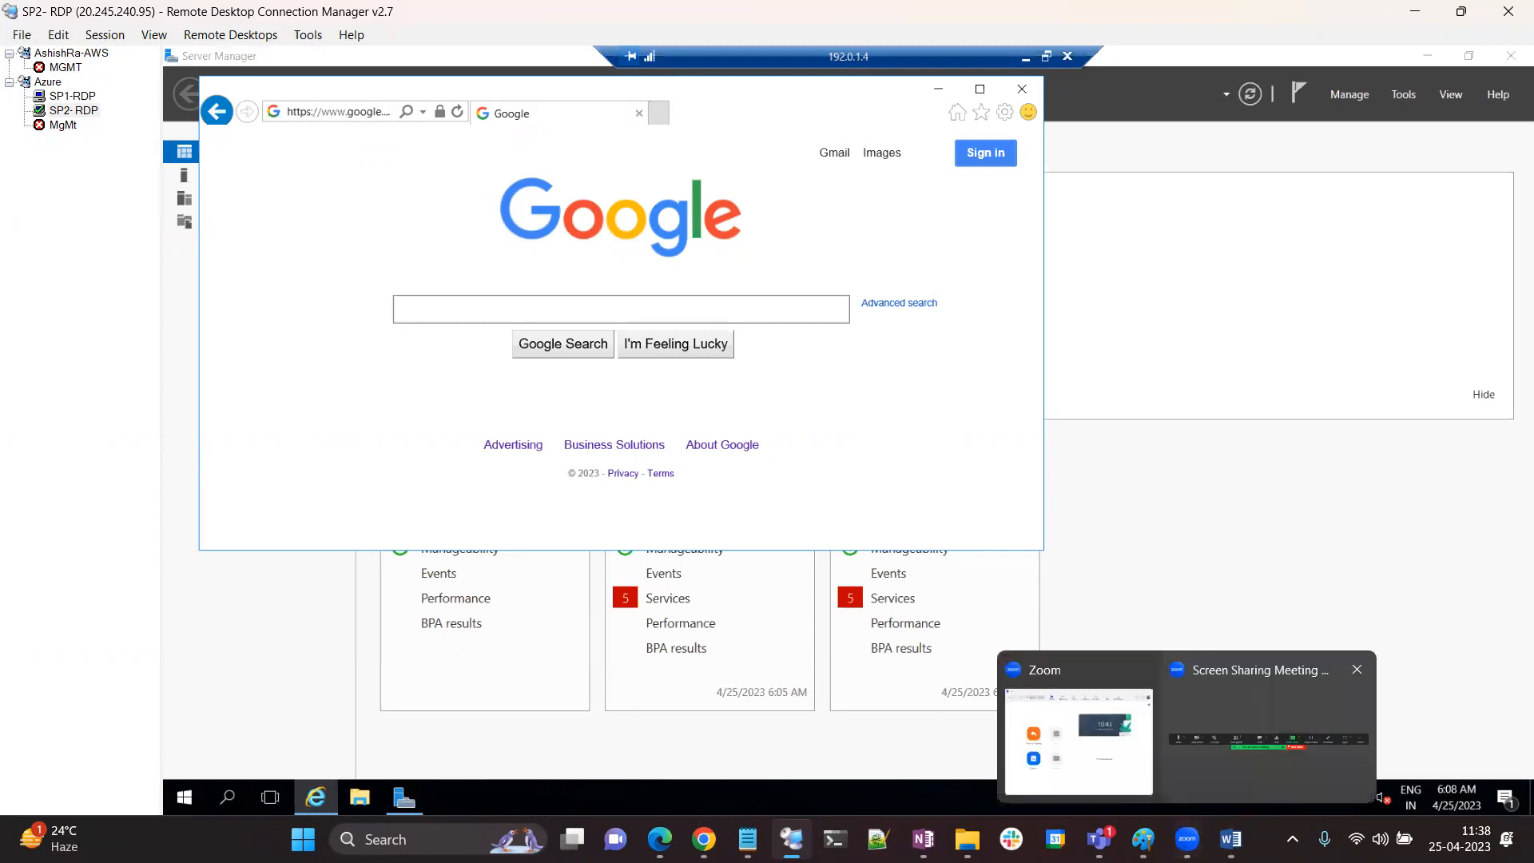